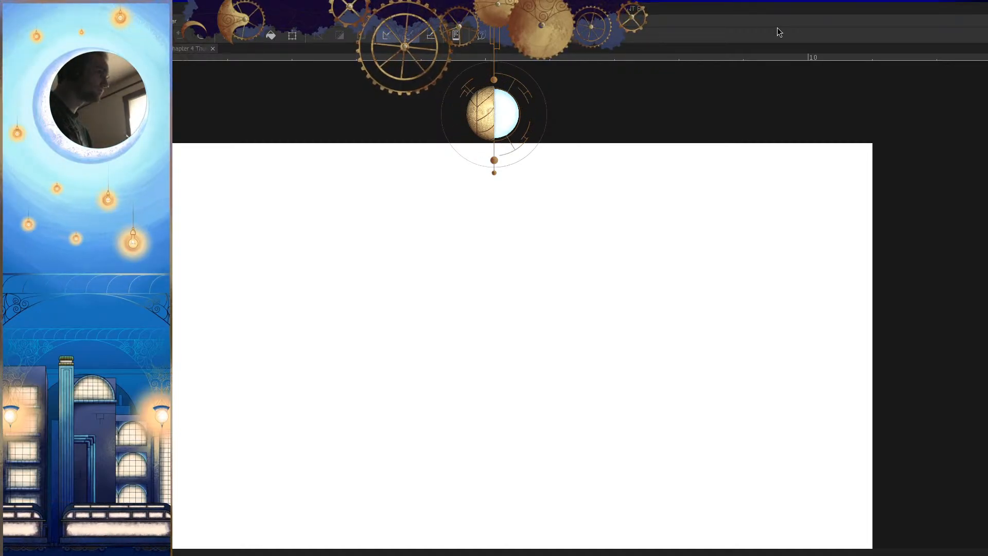
drag(653, 271, 509, 355)
key(ctrl+z)
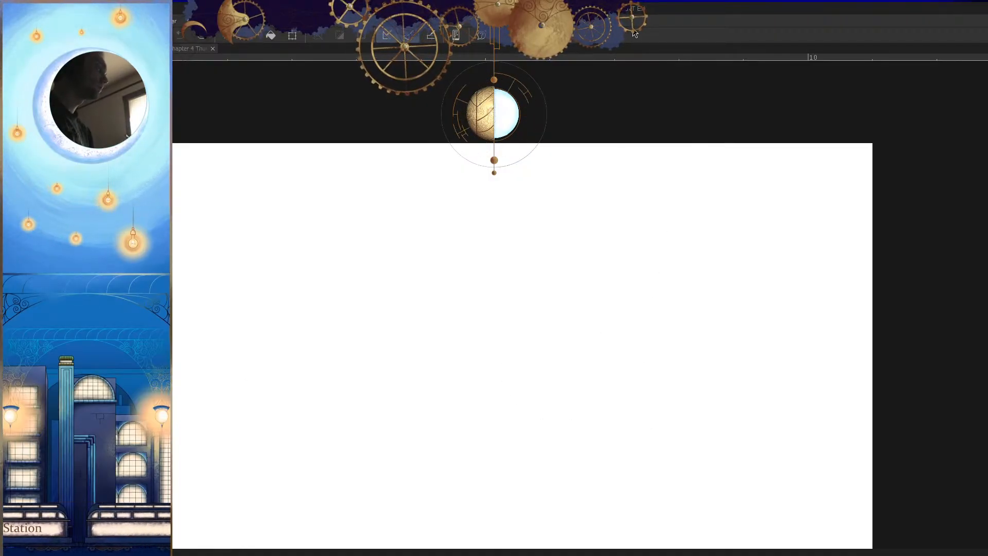
mouse_move(681, 254)
mouse_down()
mouse_move(781, 238)
mouse_move(687, 245)
mouse_up()
scroll(695, 389, down, 4)
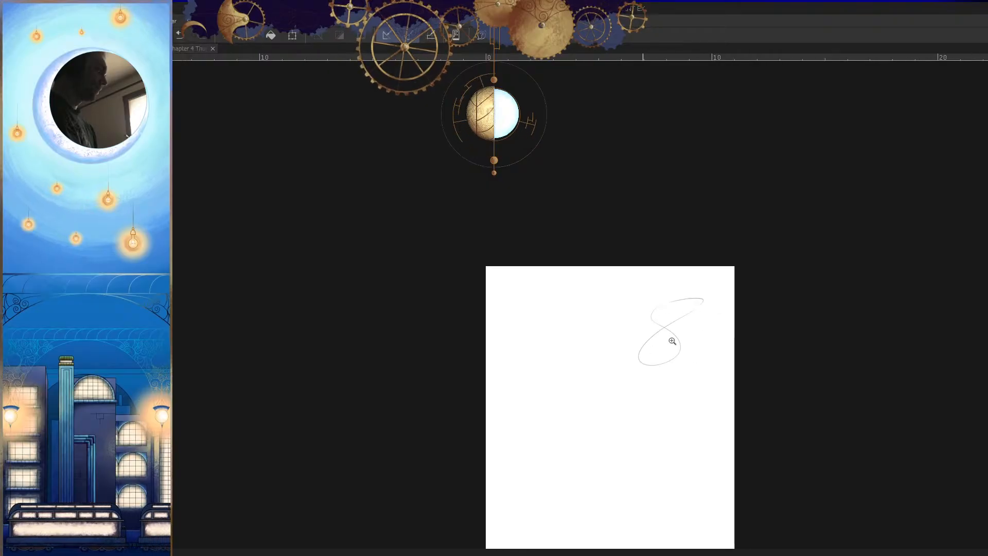
scroll(666, 344, up, 3)
key(ctrl+z)
scroll(684, 319, up, 2)
mouse_move(631, 224)
mouse_down()
mouse_move(679, 298)
mouse_move(596, 213)
mouse_up()
scroll(669, 278, up, 1)
key(ctrl+z)
key(Tab)
key(Tab)
scroll(688, 388, down, 2)
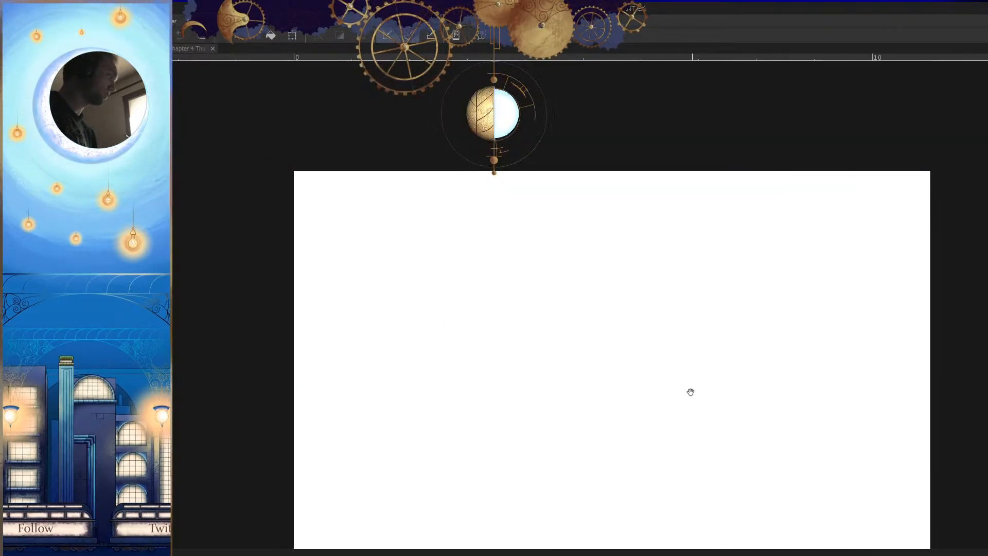
key(Tab)
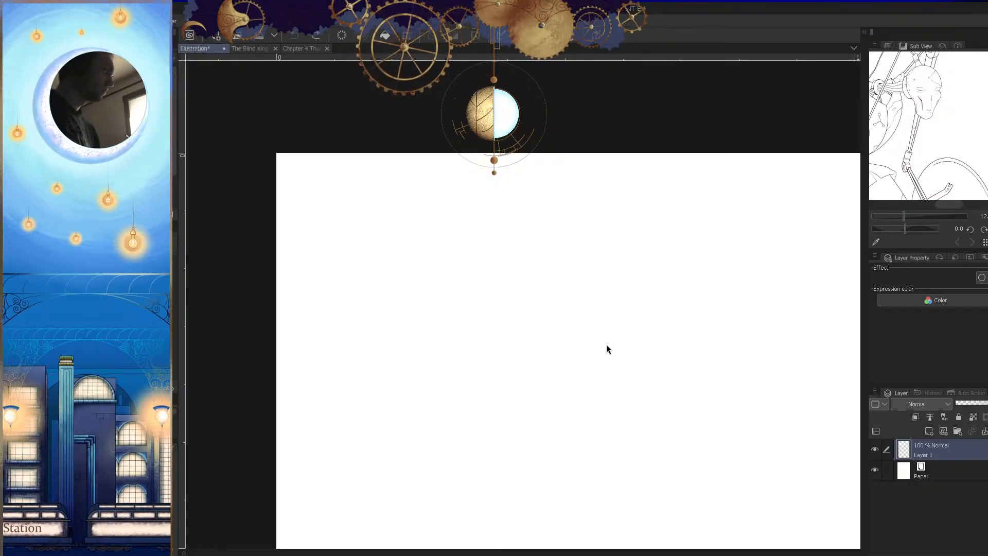
key(Tab)
drag(617, 337, 645, 327)
mouse_move(599, 249)
mouse_down()
mouse_move(675, 311)
mouse_move(664, 274)
mouse_up()
drag(664, 308, 690, 291)
key(ctrl+z)
Step: Sketch one large circle with loose repeated pencil strokes and two smaller circles stacked beside it
mouse_move(591, 194)
mouse_down()
mouse_move(685, 300)
mouse_move(566, 192)
mouse_up()
mouse_move(474, 223)
mouse_down()
mouse_move(535, 201)
mouse_move(525, 434)
mouse_move(558, 218)
mouse_move(677, 236)
mouse_move(643, 376)
mouse_up()
mouse_move(691, 280)
mouse_down()
mouse_move(701, 291)
mouse_move(640, 459)
mouse_up()
scroll(725, 397, down, 3)
mouse_move(720, 406)
mouse_down()
mouse_move(626, 373)
mouse_move(537, 325)
mouse_up()
scroll(610, 319, up, 4)
mouse_move(543, 215)
mouse_down()
mouse_move(554, 474)
mouse_move(450, 208)
mouse_move(650, 265)
mouse_move(642, 257)
mouse_move(669, 360)
mouse_move(570, 408)
mouse_move(483, 411)
mouse_up()
drag(612, 382, 654, 421)
mouse_move(503, 313)
mouse_down()
mouse_move(531, 320)
mouse_move(534, 434)
mouse_move(452, 331)
mouse_move(458, 361)
mouse_up()
drag(534, 377, 544, 341)
mouse_move(511, 289)
mouse_down()
mouse_move(483, 280)
mouse_move(452, 479)
mouse_move(474, 387)
mouse_move(558, 322)
mouse_move(524, 334)
mouse_up()
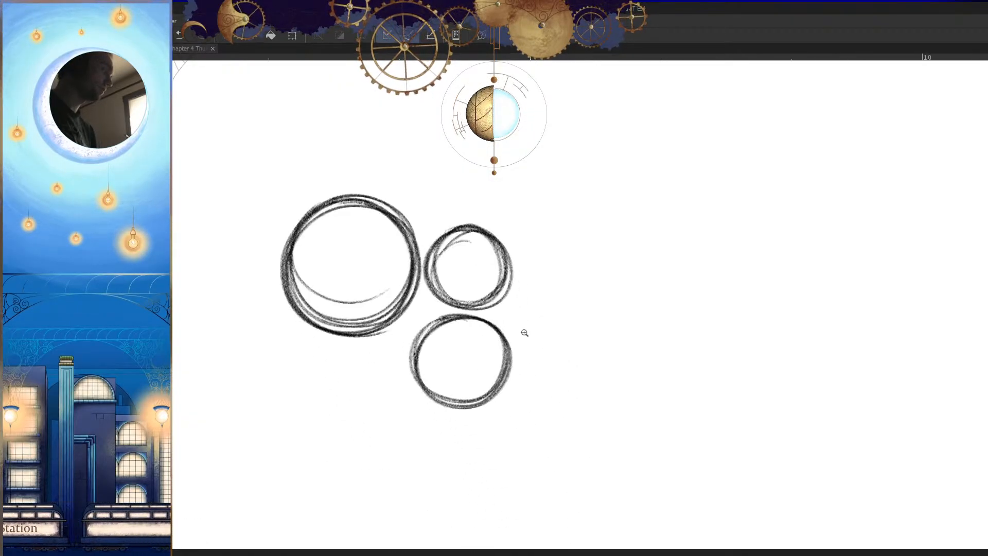
Step: Sketch a fourth, medium circle to the right of the first three, going over its outline more than once
mouse_move(623, 380)
mouse_down()
mouse_move(516, 372)
mouse_move(551, 395)
mouse_up()
mouse_move(399, 214)
mouse_down()
mouse_move(476, 267)
mouse_move(412, 212)
mouse_up()
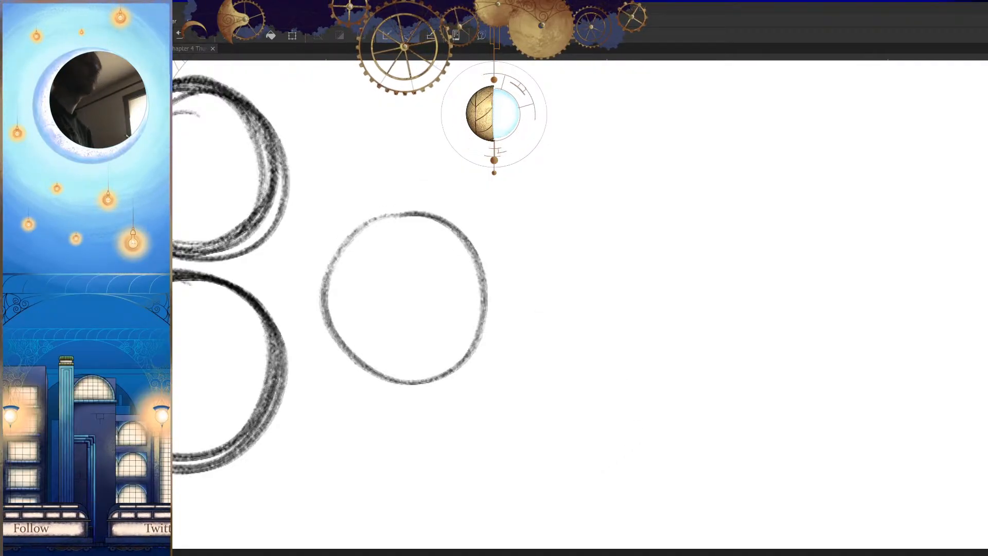
drag(645, 300, 622, 358)
drag(509, 306, 663, 272)
mouse_move(720, 175)
mouse_down()
mouse_move(811, 262)
mouse_move(500, 223)
mouse_up()
drag(680, 396, 732, 426)
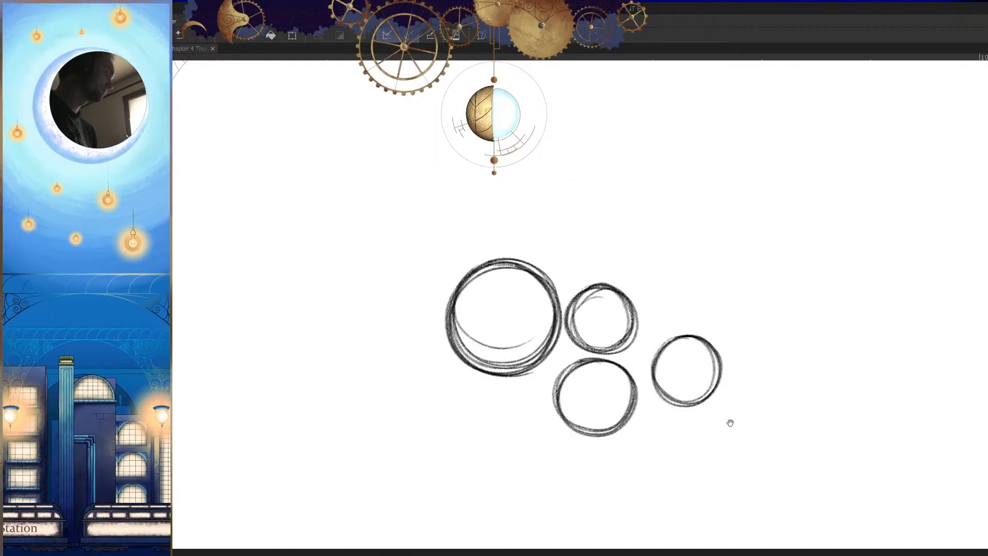
Step: Fill the gaps between the circles with several small circles and sketch a medium circle below the fourth one
drag(704, 463, 671, 326)
mouse_move(555, 168)
mouse_down()
mouse_move(585, 174)
mouse_move(419, 292)
mouse_move(506, 150)
mouse_move(635, 258)
mouse_move(571, 167)
mouse_up()
drag(612, 293, 557, 341)
mouse_move(570, 224)
mouse_down()
mouse_move(548, 329)
mouse_move(612, 328)
mouse_up()
drag(516, 297, 486, 285)
drag(571, 289, 509, 288)
drag(536, 251, 535, 344)
drag(535, 346, 596, 344)
mouse_move(530, 215)
mouse_down()
mouse_move(441, 247)
mouse_move(460, 226)
mouse_move(580, 311)
mouse_up()
mouse_move(573, 276)
mouse_down()
mouse_move(555, 396)
mouse_move(517, 276)
mouse_up()
mouse_move(600, 197)
mouse_down()
mouse_move(527, 269)
mouse_move(558, 282)
mouse_up()
mouse_move(519, 200)
mouse_down()
mouse_move(492, 198)
mouse_move(435, 243)
mouse_move(517, 369)
mouse_up()
drag(584, 303, 533, 304)
mouse_move(574, 296)
mouse_down()
mouse_move(582, 307)
mouse_move(584, 298)
mouse_up()
drag(496, 302, 444, 332)
drag(576, 287, 553, 452)
mouse_move(525, 276)
mouse_down()
mouse_move(550, 384)
mouse_move(467, 304)
mouse_up()
drag(588, 396, 535, 396)
drag(712, 395, 586, 331)
mouse_move(538, 311)
mouse_down()
mouse_move(471, 398)
mouse_move(477, 340)
mouse_move(574, 388)
mouse_up()
drag(554, 327, 471, 327)
Step: Sketch a large multi-stroke circle at the lower right of the cluster and a medium circle beyond it
drag(772, 477, 595, 278)
mouse_move(528, 210)
mouse_down()
mouse_move(584, 346)
mouse_move(439, 256)
mouse_move(453, 258)
mouse_move(535, 377)
mouse_move(464, 227)
mouse_move(587, 349)
mouse_move(468, 233)
mouse_move(545, 382)
mouse_move(474, 230)
mouse_move(504, 237)
mouse_up()
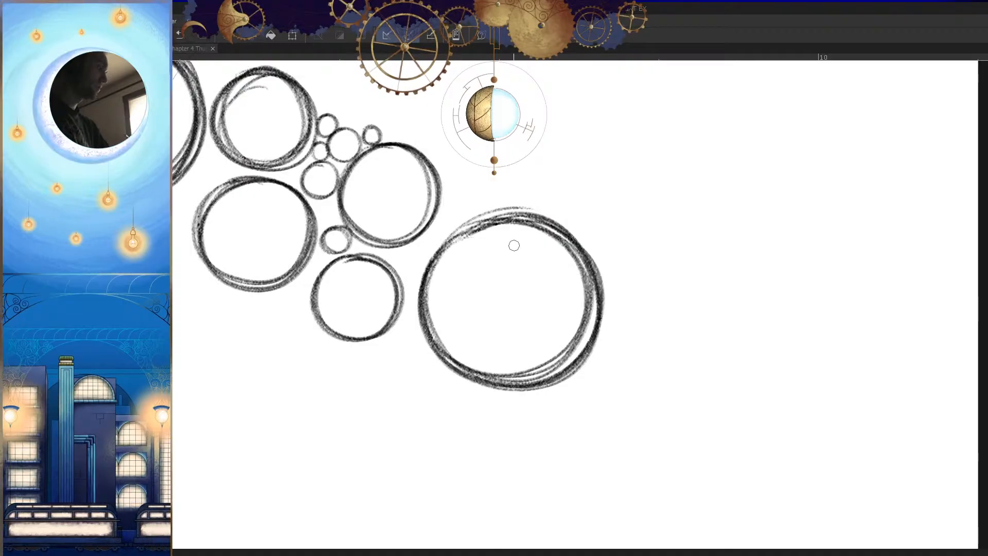
drag(503, 283, 437, 313)
drag(540, 288, 628, 271)
mouse_move(645, 225)
mouse_down()
mouse_move(573, 384)
mouse_move(622, 231)
mouse_move(615, 246)
mouse_move(634, 391)
mouse_move(558, 264)
mouse_move(578, 260)
mouse_move(676, 350)
mouse_move(553, 279)
mouse_move(570, 258)
mouse_up()
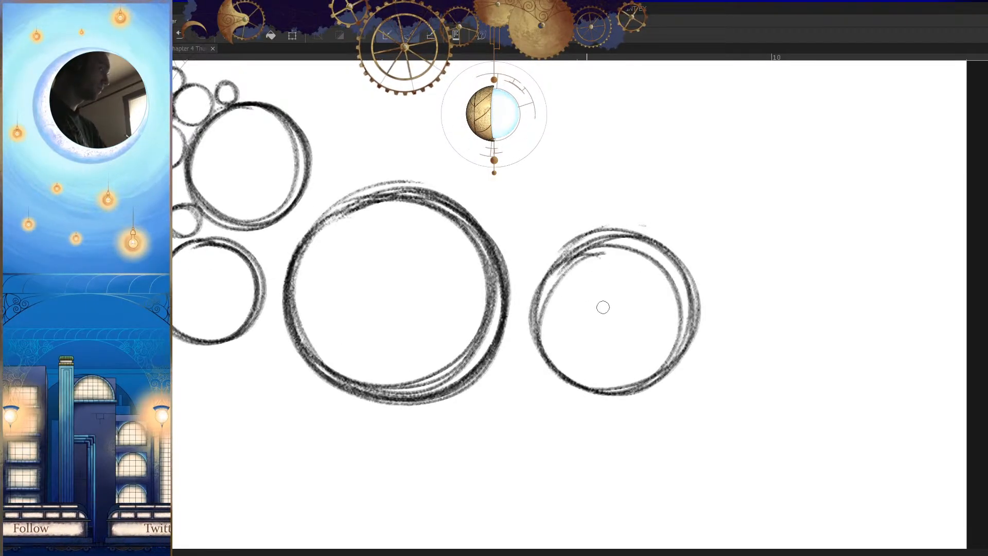
Step: Sketch a circle above the gap between the large circle and the one to its right
drag(598, 346, 631, 432)
mouse_move(568, 307)
mouse_down()
mouse_move(696, 304)
mouse_move(604, 430)
mouse_up()
mouse_move(540, 242)
mouse_down()
mouse_move(436, 437)
mouse_move(498, 276)
mouse_move(624, 330)
mouse_move(423, 274)
mouse_move(463, 253)
mouse_up()
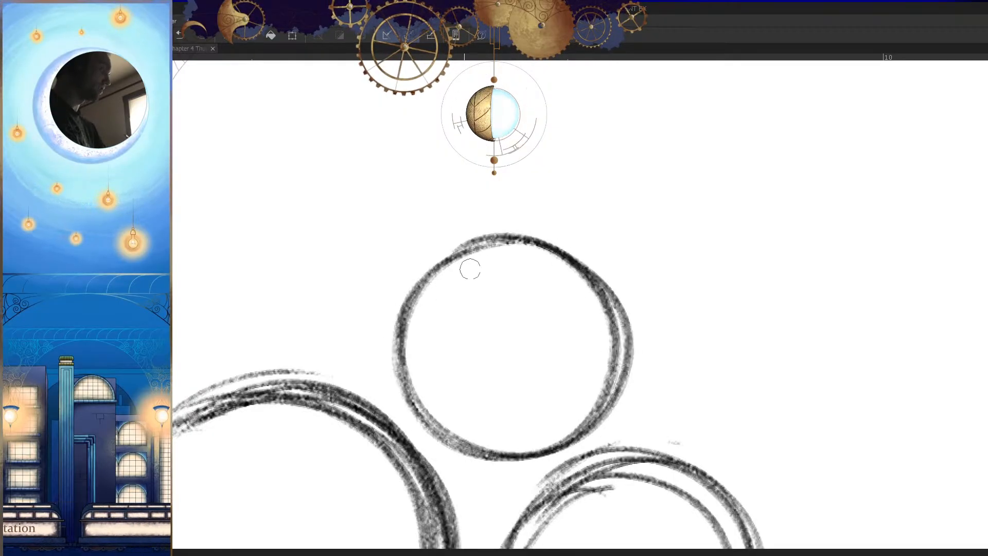
Step: Extend the cluster upward with a few more small and medium circles above the existing ones
drag(651, 329, 582, 325)
drag(481, 303, 595, 303)
mouse_move(502, 202)
mouse_down()
mouse_move(596, 321)
mouse_move(417, 190)
mouse_move(503, 206)
mouse_move(335, 289)
mouse_move(383, 252)
mouse_up()
drag(500, 354, 437, 355)
mouse_move(441, 232)
mouse_down()
mouse_move(457, 257)
mouse_move(621, 316)
mouse_up()
mouse_move(588, 243)
mouse_down()
mouse_move(574, 234)
mouse_move(454, 319)
mouse_move(549, 249)
mouse_move(656, 360)
mouse_move(571, 229)
mouse_up()
drag(589, 293, 571, 301)
drag(494, 272, 540, 258)
mouse_move(508, 214)
mouse_down()
mouse_move(401, 278)
mouse_move(446, 213)
mouse_move(506, 418)
mouse_move(501, 229)
mouse_move(617, 282)
mouse_up()
drag(586, 325, 547, 332)
Step: Draw a row of ten roughly parallel vertical lines below the large circle
drag(674, 406, 587, 324)
mouse_move(581, 377)
mouse_down()
mouse_move(653, 373)
mouse_move(570, 372)
mouse_up()
drag(514, 282, 518, 456)
drag(542, 266, 545, 455)
mouse_move(572, 279)
mouse_down()
mouse_move(568, 465)
mouse_move(601, 458)
mouse_up()
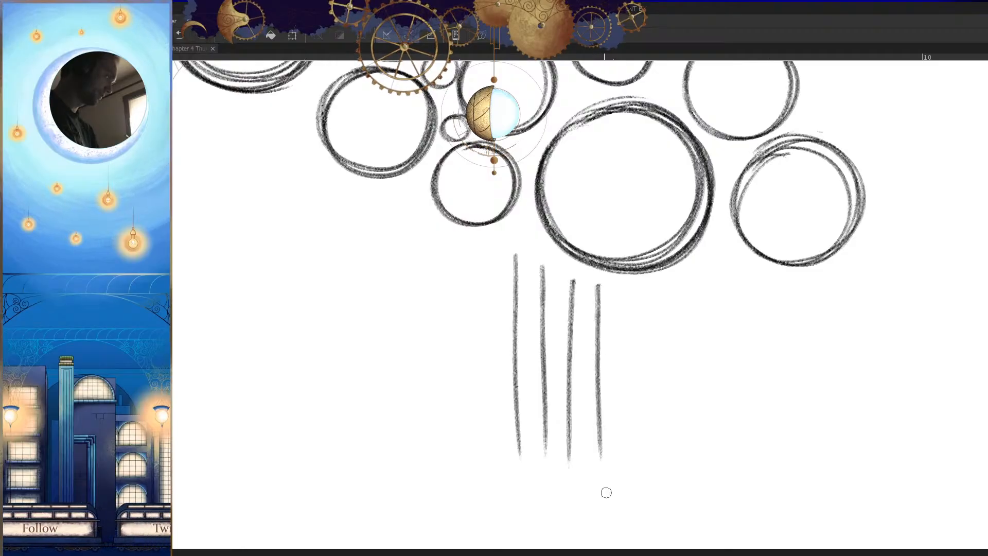
drag(619, 309, 621, 458)
mouse_move(641, 289)
mouse_down()
mouse_move(633, 477)
mouse_move(662, 480)
mouse_up()
mouse_move(692, 287)
mouse_down()
mouse_move(686, 472)
mouse_move(715, 463)
mouse_up()
drag(747, 287, 742, 452)
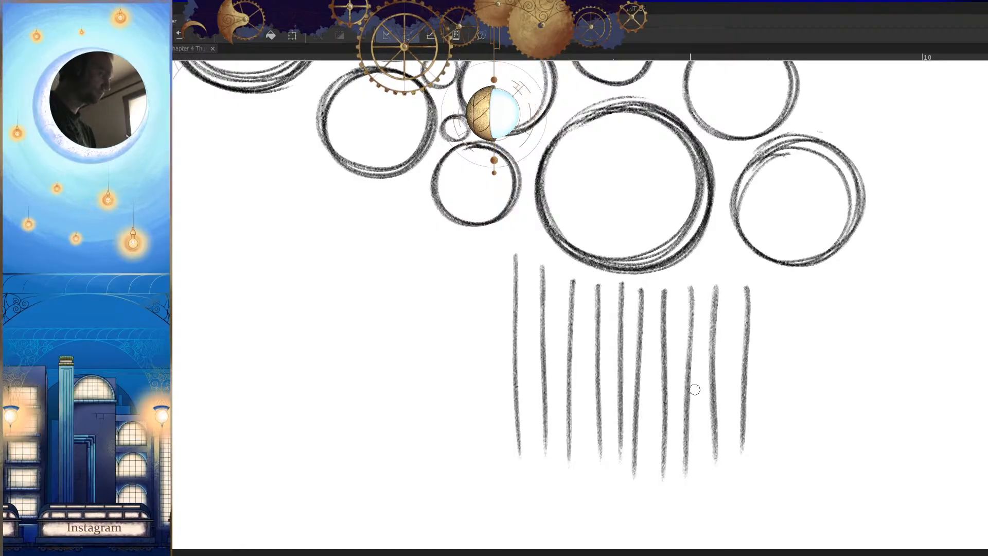
Step: Sketch a bean-shaped closed curve with repeated strokes in the space to the left of the vertical lines
scroll(690, 418, down, 4)
scroll(622, 333, up, 5)
mouse_move(644, 247)
mouse_down()
mouse_move(505, 291)
mouse_move(479, 465)
mouse_move(754, 340)
mouse_move(665, 239)
mouse_move(424, 350)
mouse_move(532, 479)
mouse_move(752, 374)
mouse_move(691, 238)
mouse_move(433, 337)
mouse_move(534, 484)
mouse_move(760, 356)
mouse_move(700, 235)
mouse_move(429, 334)
mouse_move(527, 482)
mouse_up()
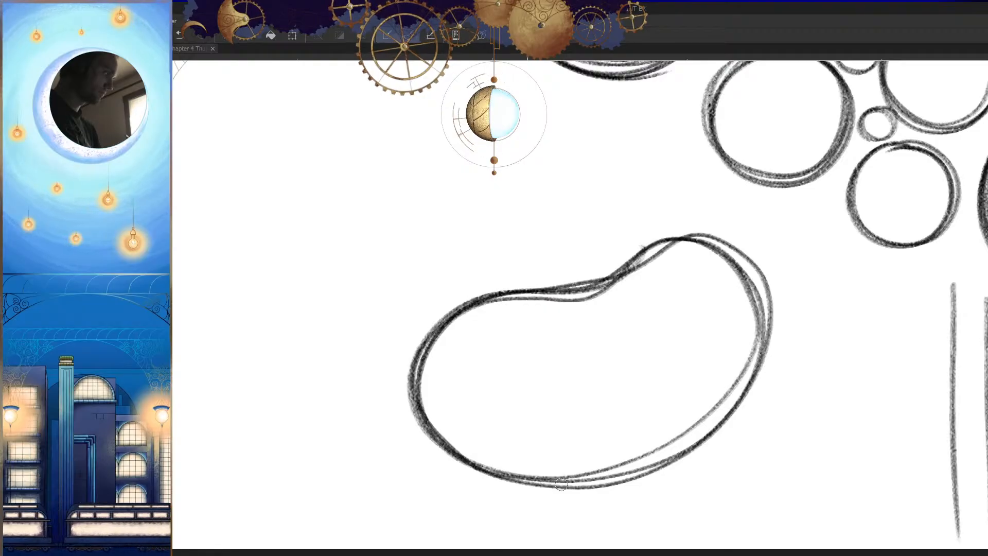
Step: Sketch a gesture figure below the bean shape with an oval head, neck, torso and both arms spread outward
scroll(633, 376, down, 3)
scroll(633, 376, up, 5)
mouse_move(626, 286)
mouse_down()
mouse_move(583, 354)
mouse_move(643, 284)
mouse_move(604, 364)
mouse_move(629, 284)
mouse_move(596, 361)
mouse_move(607, 278)
mouse_move(546, 254)
mouse_move(591, 294)
mouse_move(624, 290)
mouse_move(634, 245)
mouse_move(612, 307)
mouse_move(632, 279)
mouse_move(643, 351)
mouse_move(629, 318)
mouse_move(602, 327)
mouse_move(609, 363)
mouse_move(619, 323)
mouse_move(597, 422)
mouse_move(551, 407)
mouse_move(573, 359)
mouse_move(607, 354)
mouse_move(582, 414)
mouse_up()
mouse_move(589, 419)
mouse_down()
mouse_move(585, 326)
mouse_move(600, 299)
mouse_move(618, 338)
mouse_move(619, 385)
mouse_move(594, 335)
mouse_move(583, 404)
mouse_up()
key(m)
mouse_move(566, 234)
mouse_down()
mouse_move(534, 253)
mouse_move(514, 330)
mouse_move(564, 297)
mouse_up()
drag(581, 246, 657, 283)
key(m)
mouse_move(536, 261)
mouse_down()
mouse_move(492, 270)
mouse_move(447, 308)
mouse_move(358, 341)
mouse_up()
key(m)
drag(535, 309, 341, 441)
key(m)
Step: Try to sketch the figure's legs as two close, tapering strokes from the hips
scroll(602, 447, down, 5)
drag(602, 448, 638, 386)
scroll(636, 355, up, 3)
mouse_move(592, 309)
mouse_down()
mouse_move(599, 283)
mouse_move(571, 345)
mouse_move(592, 296)
mouse_move(582, 311)
mouse_move(607, 332)
mouse_move(630, 462)
mouse_up()
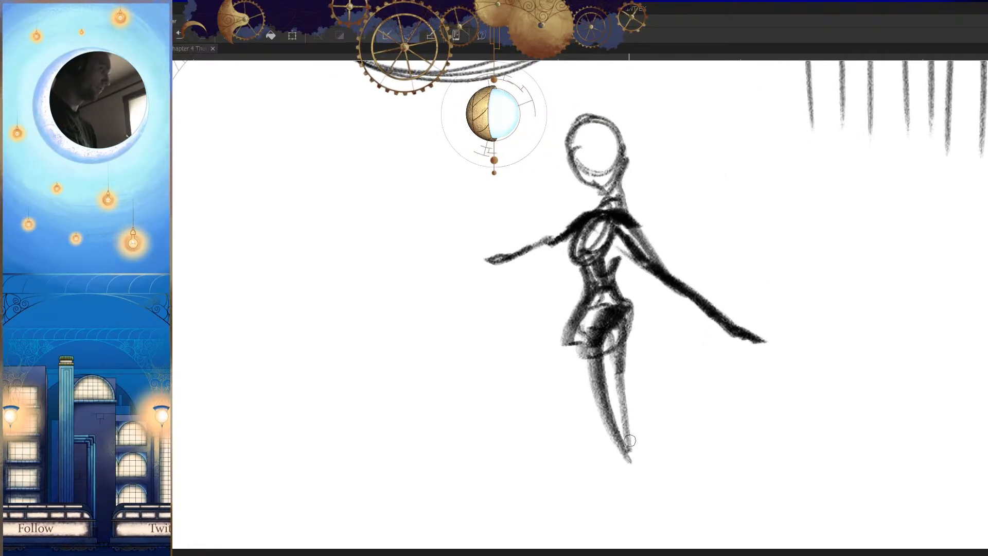
key(ctrl+z)
key(ctrl+z)
key(ctrl+z)
key(ctrl+z)
Step: Try to sketch the figure's hips and legs in a wider, parted stance
mouse_move(623, 303)
mouse_down()
mouse_move(591, 304)
mouse_move(615, 327)
mouse_move(603, 307)
mouse_move(603, 329)
mouse_move(682, 478)
mouse_move(631, 336)
mouse_move(632, 371)
mouse_move(611, 314)
mouse_move(581, 311)
mouse_move(547, 403)
mouse_move(547, 451)
mouse_up()
mouse_move(600, 337)
mouse_down()
mouse_move(561, 398)
mouse_move(551, 459)
mouse_up()
drag(554, 420, 548, 487)
key(h)
drag(458, 536, 573, 347)
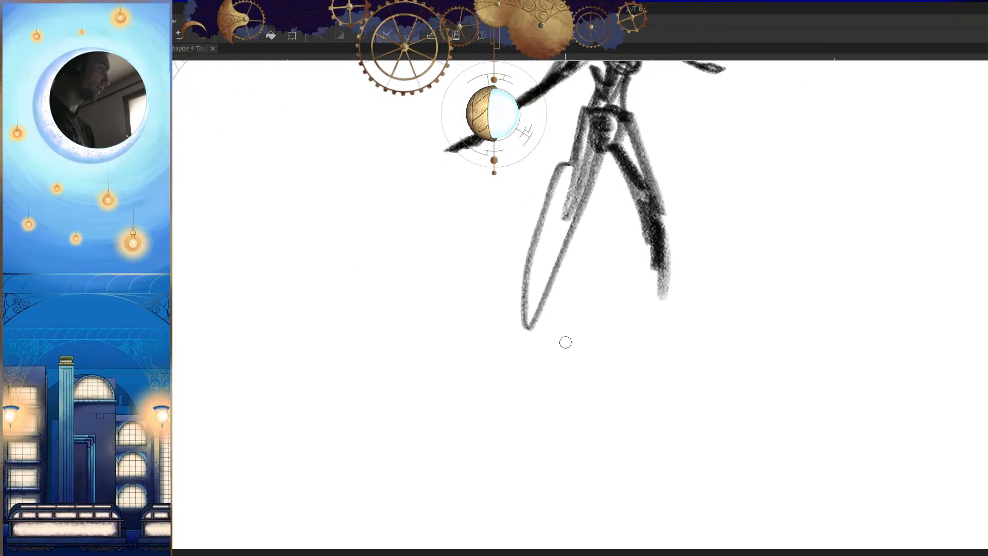
drag(561, 268, 509, 412)
drag(526, 364, 515, 435)
key(h)
mouse_move(666, 268)
mouse_down()
mouse_move(663, 386)
mouse_move(638, 467)
mouse_up()
drag(662, 374, 725, 379)
key(ctrl+z)
key(ctrl+z)
key(ctrl+z)
key(ctrl+z)
key(ctrl+z)
key(ctrl+z)
key(ctrl+z)
key(ctrl+z)
Step: Sketch the figure's hips and two long tapering legs, one angled further out than the other
key(h)
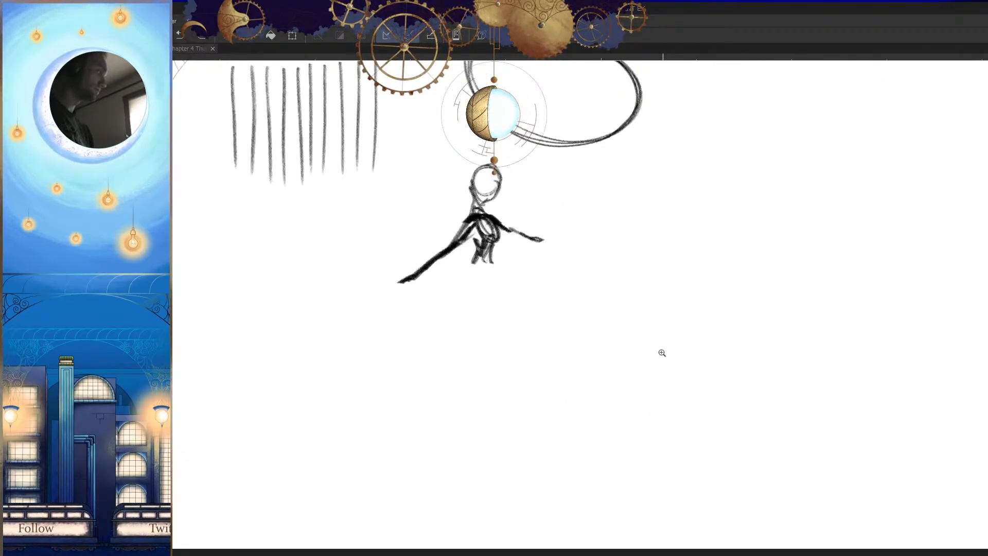
click(487, 287)
drag(507, 246, 458, 375)
drag(497, 267, 458, 402)
drag(479, 232, 380, 400)
mouse_move(401, 360)
mouse_down()
mouse_move(355, 457)
mouse_move(495, 241)
mouse_move(416, 325)
mouse_up()
mouse_move(497, 247)
mouse_down()
mouse_move(402, 364)
mouse_move(354, 467)
mouse_up()
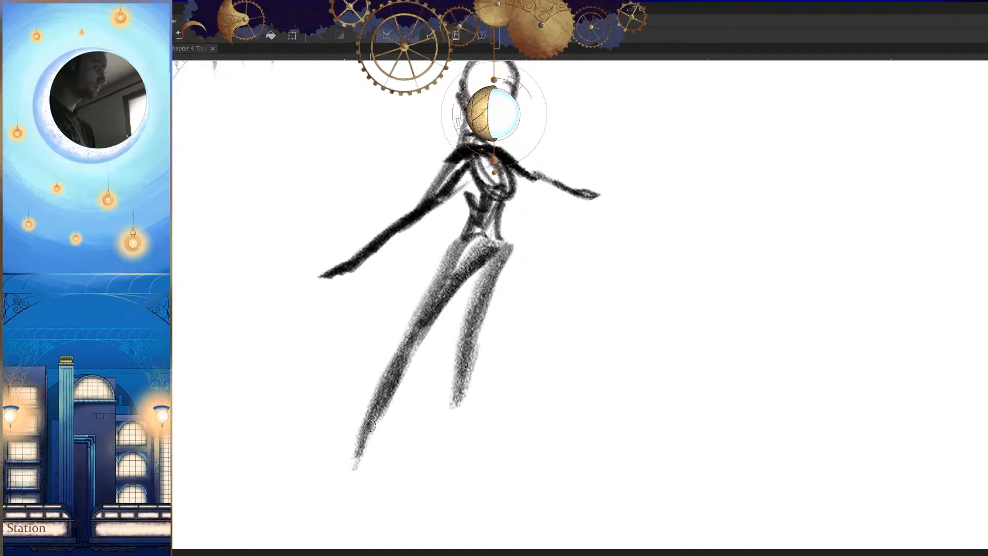
drag(368, 429, 333, 513)
drag(492, 259, 453, 433)
drag(461, 347, 500, 201)
Step: Extend the figure's lower legs down to the feet and thicken the side of the torso and hips
key(h)
mouse_move(656, 372)
mouse_down()
mouse_move(626, 463)
mouse_move(677, 367)
mouse_move(697, 364)
mouse_up()
mouse_move(650, 350)
mouse_down()
mouse_move(644, 423)
mouse_move(617, 441)
mouse_up()
key(h)
drag(691, 443, 817, 411)
drag(498, 408, 492, 398)
mouse_move(604, 441)
mouse_down()
mouse_move(622, 458)
mouse_move(671, 450)
mouse_move(688, 435)
mouse_up()
key(h)
drag(474, 331, 515, 300)
drag(515, 298, 502, 300)
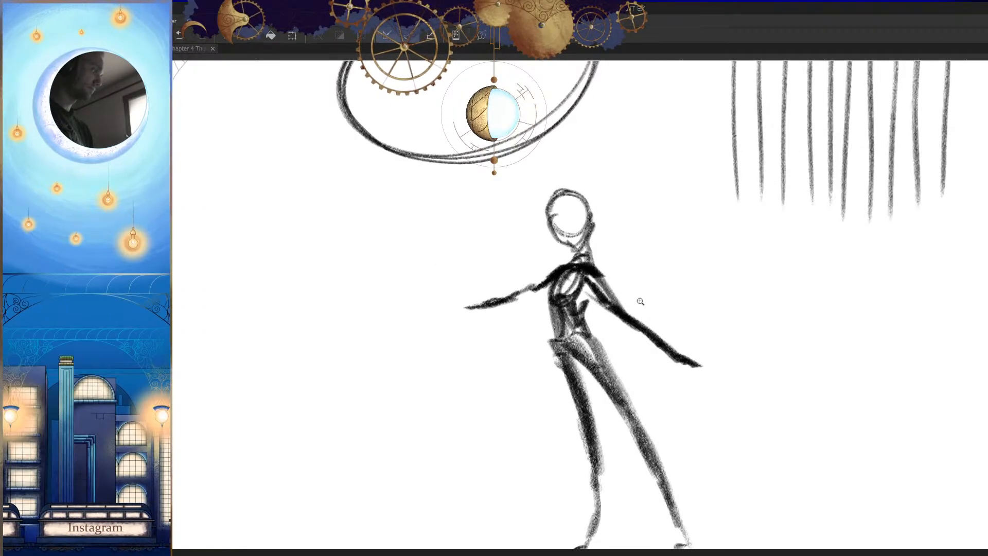
Step: Darken the forearm of the figure's raised arm and add a simple hand shape at its end
drag(648, 298, 594, 304)
drag(650, 363, 704, 369)
drag(601, 342, 613, 336)
mouse_move(599, 281)
mouse_down()
mouse_move(571, 388)
mouse_move(585, 381)
mouse_up()
drag(634, 410, 602, 447)
key(h)
drag(647, 397, 708, 374)
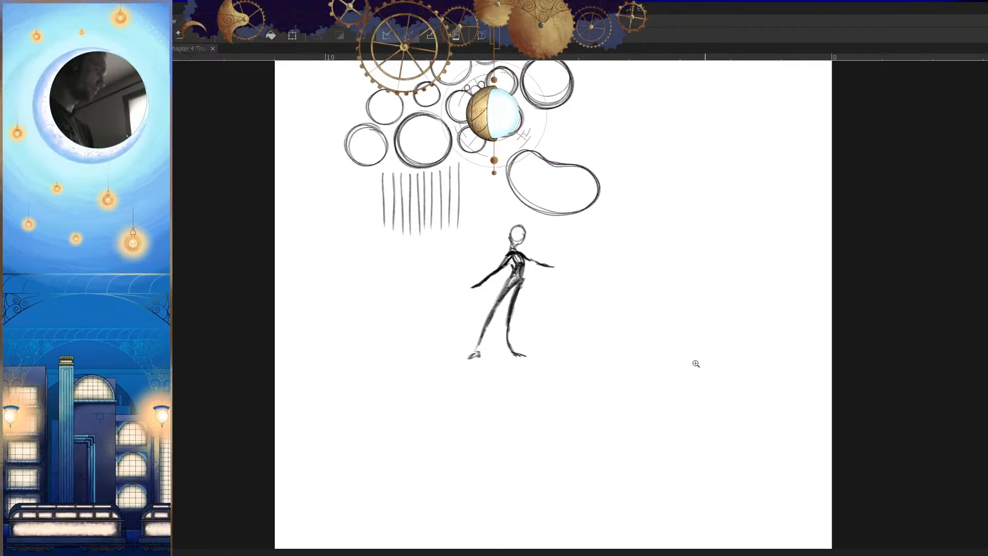
drag(634, 298, 669, 290)
drag(479, 238, 488, 228)
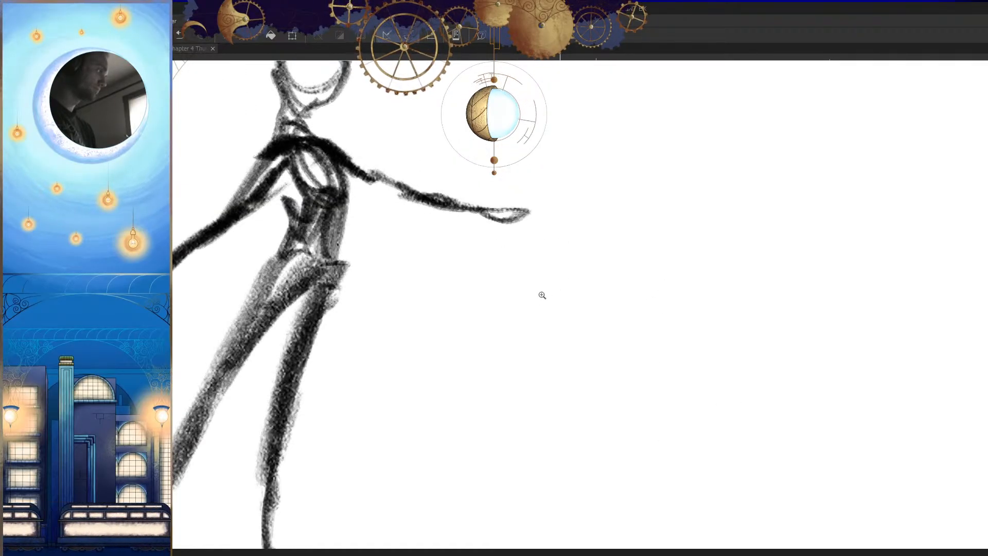
drag(554, 288, 514, 304)
Step: Sketch the round head of a second figure in the empty area beside the standing figure
key(h)
drag(633, 288, 656, 278)
drag(699, 320, 661, 350)
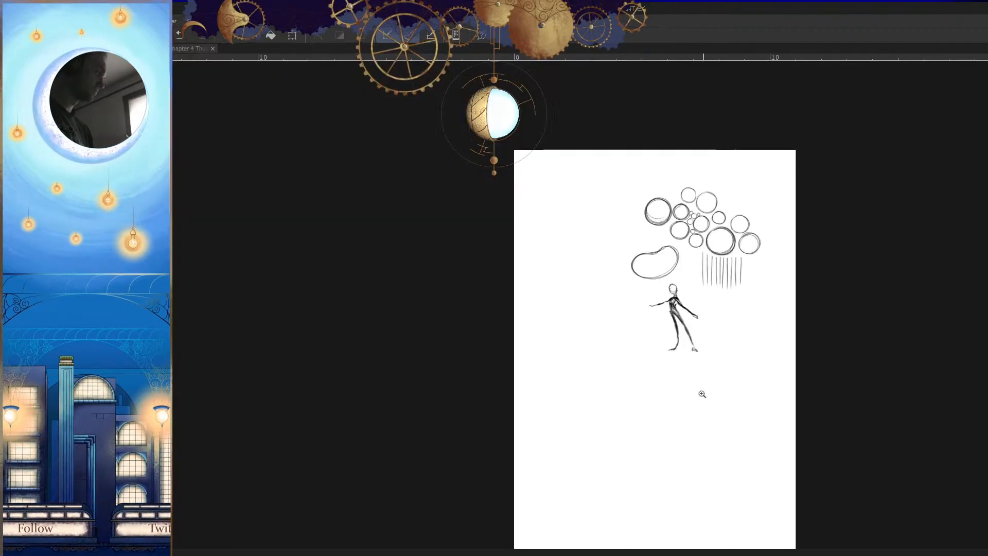
key(h)
drag(478, 338, 605, 322)
mouse_move(599, 262)
mouse_down()
mouse_move(562, 278)
mouse_move(589, 257)
mouse_move(569, 306)
mouse_up()
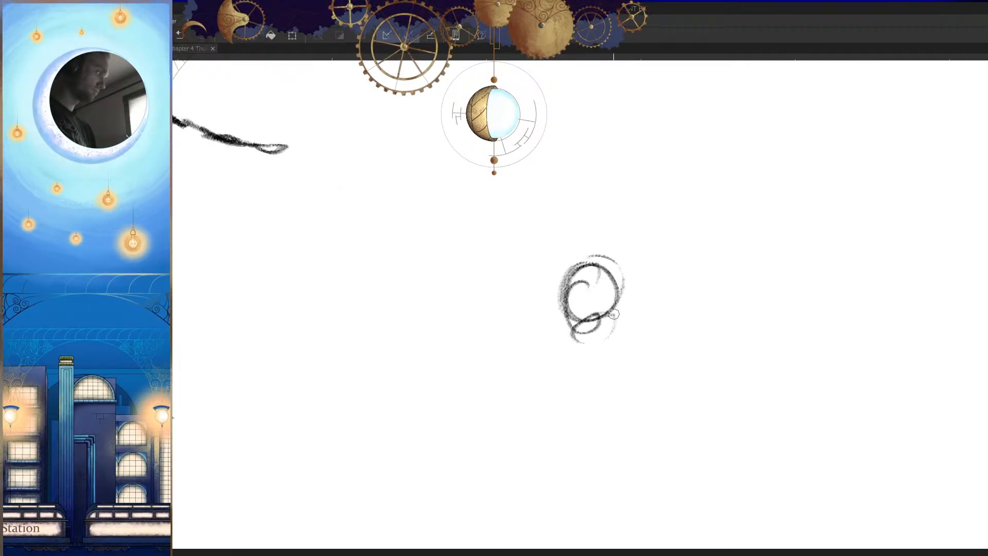
Step: Sketch the second figure's forward-leaning torso with a curved back and rounded ribcage below the head
key(h)
drag(529, 308, 495, 319)
mouse_move(531, 277)
mouse_down()
mouse_move(533, 329)
mouse_move(497, 320)
mouse_move(545, 345)
mouse_move(555, 315)
mouse_move(514, 361)
mouse_move(528, 377)
mouse_up()
key(h)
Step: Block in the seated figure's crossed legs as a wide flattened oval beneath the torso
key(h)
key(h)
key(h)
drag(536, 333, 535, 387)
key(h)
drag(579, 347, 588, 340)
mouse_move(596, 330)
mouse_down()
mouse_move(487, 335)
mouse_move(502, 362)
mouse_up()
drag(493, 351, 565, 374)
key(h)
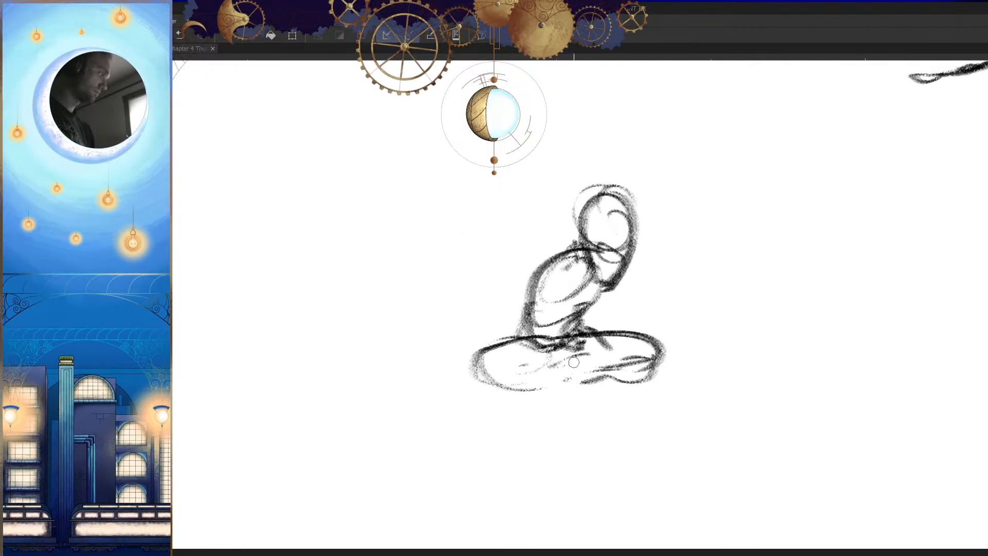
key(h)
scroll(554, 378, down, 5)
scroll(611, 377, up, 5)
key(ctrl+z)
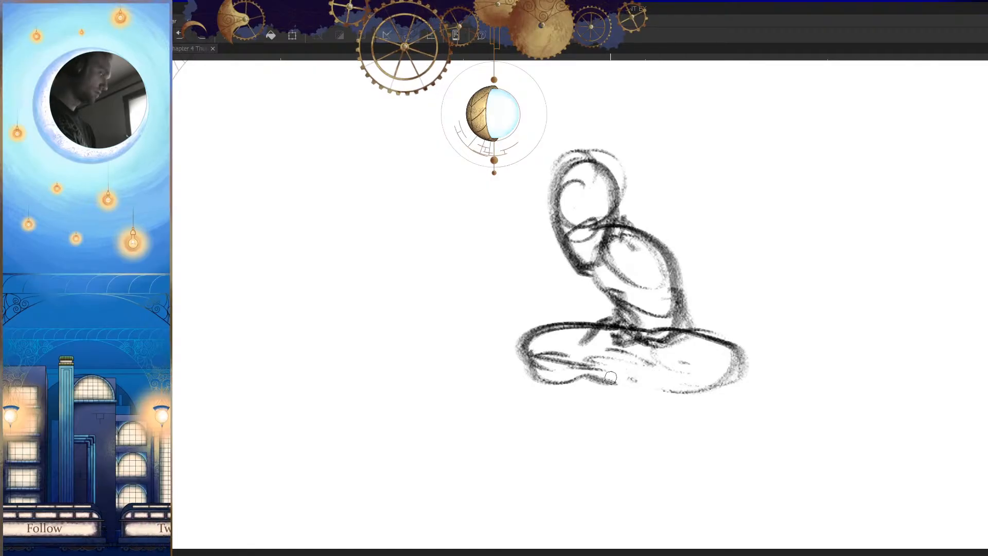
Step: Define the folded shins inside the crossed-leg shape and add a foot sticking out beneath it
key(h)
drag(684, 441, 600, 408)
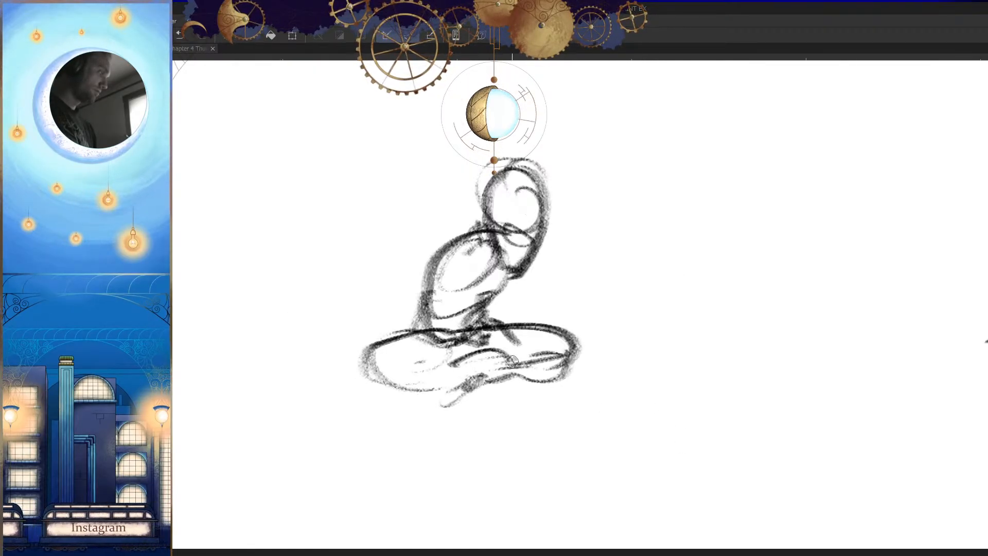
key(h)
scroll(600, 446, down, 5)
scroll(728, 458, up, 6)
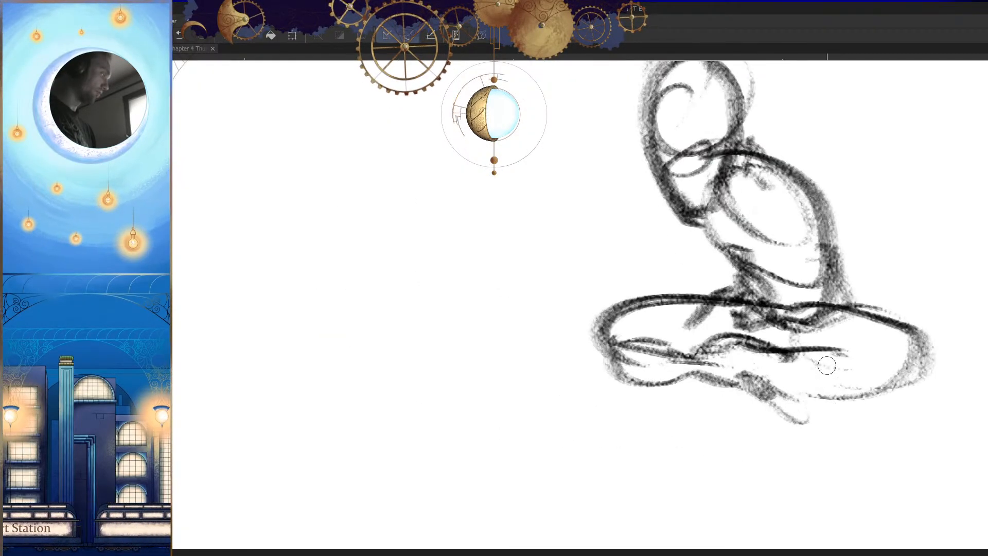
scroll(740, 355, down, 2)
Step: Redraw the seated figure's head as a smaller oval inside its first loose outline
drag(743, 333, 720, 375)
drag(725, 300, 700, 352)
mouse_move(683, 286)
mouse_down()
mouse_move(686, 273)
mouse_move(626, 320)
mouse_up()
mouse_move(636, 252)
mouse_down()
mouse_move(619, 272)
mouse_move(641, 344)
mouse_up()
key(h)
key(h)
drag(761, 408, 735, 399)
drag(663, 277, 613, 248)
key(h)
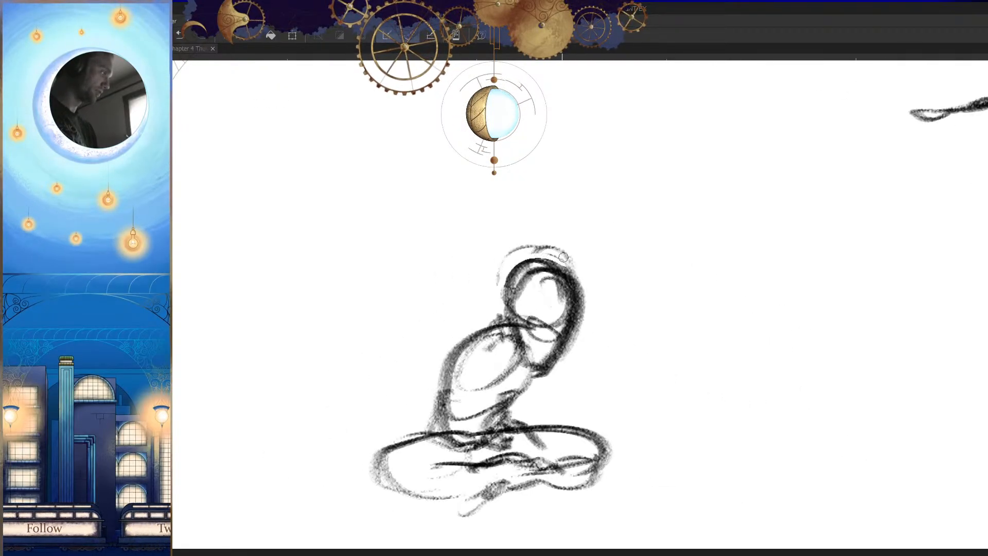
Step: Darken both sides of the seated figure's head outline, narrowing it towards the chin
drag(546, 260, 503, 292)
drag(626, 337, 662, 311)
drag(599, 248, 546, 302)
drag(565, 244, 549, 325)
key(h)
drag(713, 358, 686, 333)
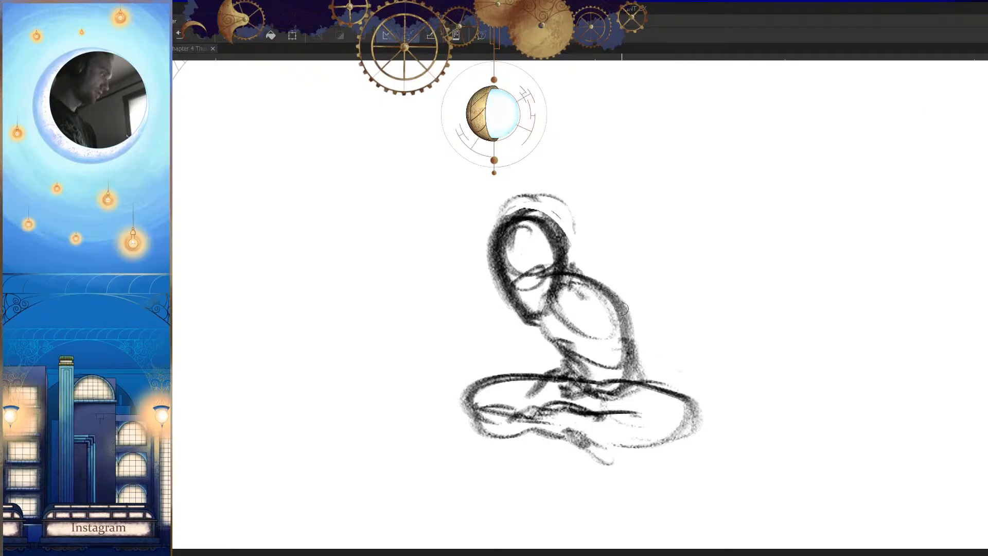
Step: Sketch the seated figure's shoulder line, the arm reaching down to the knee and the front arm resting on the legs
key(h)
drag(558, 267, 462, 276)
mouse_move(466, 301)
mouse_down()
mouse_move(427, 386)
mouse_move(476, 377)
mouse_up()
key(h)
drag(541, 332, 571, 308)
mouse_move(549, 287)
mouse_down()
mouse_move(561, 376)
mouse_move(619, 401)
mouse_move(521, 343)
mouse_move(619, 390)
mouse_move(514, 370)
mouse_up()
key(ctrl+z)
drag(564, 296, 516, 378)
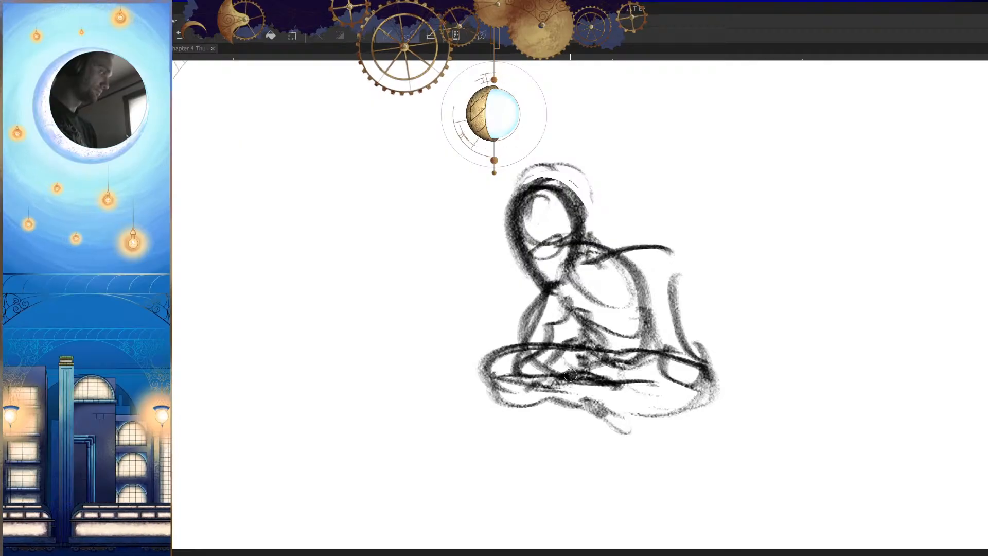
Step: Clear the overlapping lines inside the seated figure's head and mark a short eye line on the face
key(h)
scroll(643, 412, down, 3)
drag(634, 441, 625, 407)
scroll(643, 409, down, 3)
key(h)
drag(638, 440, 714, 394)
drag(539, 310, 597, 324)
drag(552, 248, 537, 277)
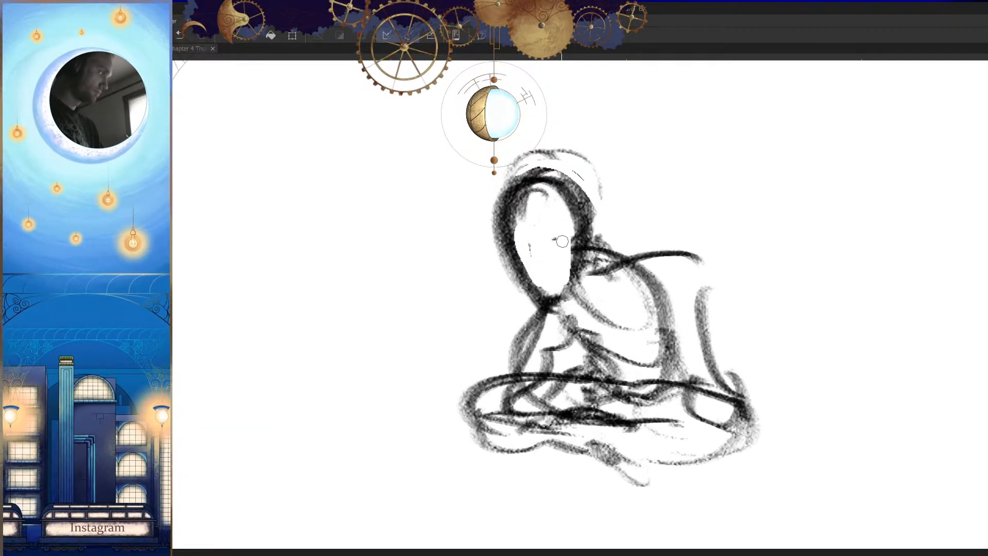
key(h)
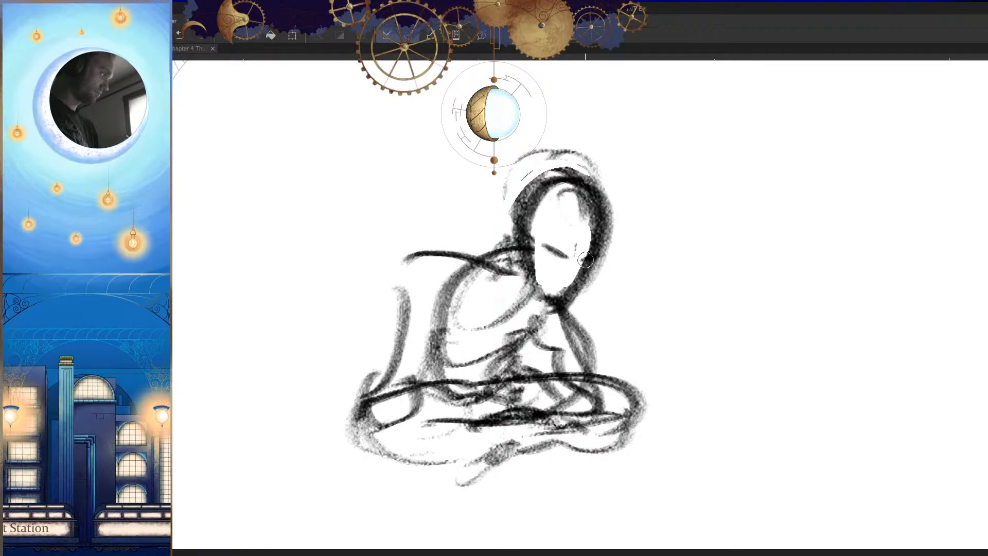
Step: Strengthen the seated figure's shoulder line from the neck out to the raised elbow
mouse_move(594, 339)
mouse_down()
mouse_move(540, 341)
mouse_move(566, 326)
mouse_move(504, 361)
mouse_move(643, 336)
mouse_up()
key(h)
drag(585, 430, 545, 434)
key(h)
drag(653, 458, 612, 457)
drag(541, 356, 650, 337)
drag(590, 280, 583, 326)
key(h)
drag(542, 339, 706, 331)
drag(579, 271, 431, 264)
drag(496, 257, 431, 265)
Step: Draw the underside of the seated figure's raised upper arm between the torso and the elbow
key(h)
drag(583, 323, 701, 320)
drag(671, 247, 630, 269)
drag(537, 313, 659, 317)
drag(622, 312, 671, 314)
key(ctrl+z)
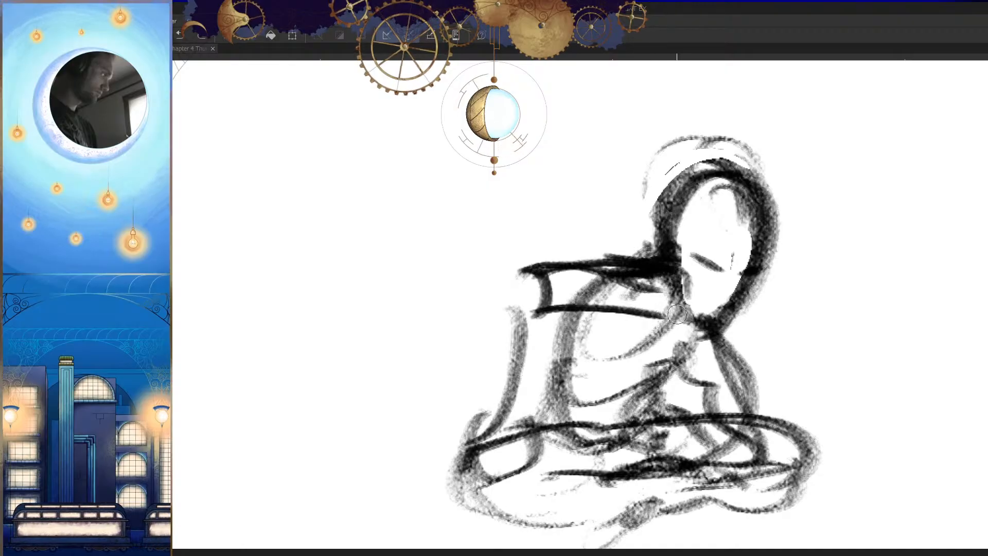
key(h)
key(ctrl+z)
drag(562, 311, 501, 312)
mouse_move(445, 287)
mouse_down()
mouse_move(447, 301)
mouse_move(524, 311)
mouse_move(632, 306)
mouse_up()
Step: Darken the seated figure's forearm from the raised elbow down to the knee
key(h)
mouse_move(603, 243)
mouse_down()
mouse_move(592, 246)
mouse_move(577, 366)
mouse_up()
drag(588, 337, 530, 426)
mouse_move(627, 293)
mouse_down()
mouse_move(579, 356)
mouse_move(566, 413)
mouse_up()
key(h)
scroll(686, 366, down, 5)
scroll(639, 336, up, 5)
drag(621, 321, 695, 470)
key(h)
Step: Reinforce the seated figure's front arm and the crossed legs beneath it with darker strokes
scroll(669, 388, down, 5)
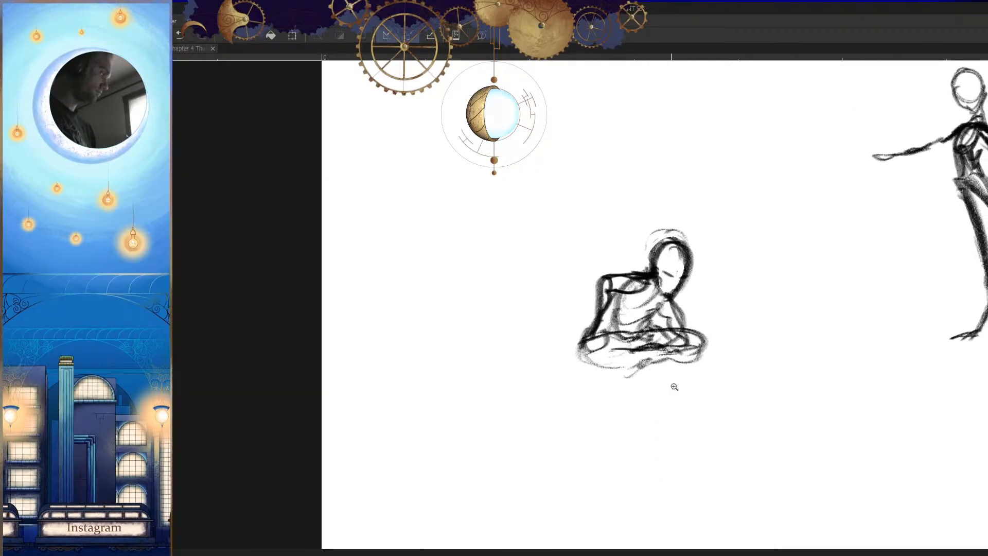
scroll(627, 341, up, 4)
drag(583, 323, 535, 360)
key(h)
mouse_move(622, 375)
mouse_down()
mouse_move(602, 380)
mouse_move(697, 388)
mouse_move(653, 372)
mouse_up()
drag(615, 340, 661, 337)
drag(616, 289, 645, 392)
mouse_move(581, 351)
mouse_down()
mouse_move(642, 375)
mouse_move(692, 378)
mouse_up()
drag(678, 366, 610, 342)
mouse_move(616, 344)
mouse_down()
mouse_move(616, 315)
mouse_move(649, 298)
mouse_up()
drag(630, 284, 664, 274)
drag(675, 316, 706, 426)
Step: Thicken the elbow, outer forearm and hand of the seated figure's supporting arm
key(h)
drag(428, 310, 490, 311)
drag(431, 320, 399, 349)
drag(545, 360, 517, 365)
key(h)
mouse_move(687, 393)
mouse_down()
mouse_move(663, 400)
mouse_move(707, 374)
mouse_move(776, 362)
mouse_move(771, 342)
mouse_up()
mouse_move(808, 391)
mouse_down()
mouse_move(766, 448)
mouse_move(613, 377)
mouse_up()
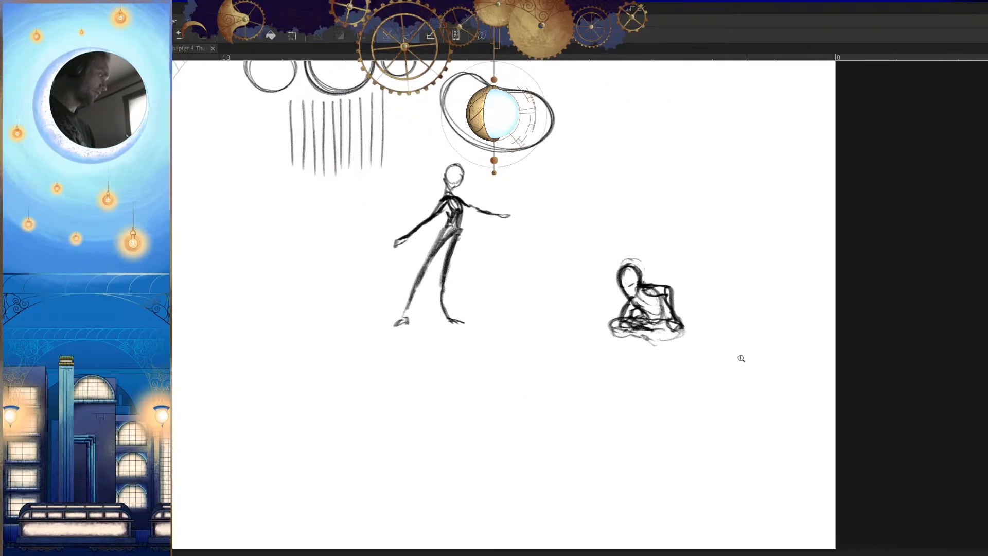
Step: Sketch a third figure's head circle below the others, with a short top edge and a slanting perspective line
drag(664, 339, 712, 355)
mouse_move(694, 383)
mouse_down()
mouse_move(619, 373)
mouse_move(576, 386)
mouse_up()
mouse_move(592, 423)
mouse_down()
mouse_move(612, 390)
mouse_move(622, 321)
mouse_up()
mouse_move(535, 380)
mouse_down()
mouse_move(622, 337)
mouse_move(606, 298)
mouse_up()
mouse_move(609, 330)
mouse_down()
mouse_move(618, 303)
mouse_move(604, 354)
mouse_move(549, 337)
mouse_move(557, 300)
mouse_move(614, 310)
mouse_up()
key(ctrl+z)
mouse_move(638, 350)
mouse_down()
mouse_move(615, 415)
mouse_move(603, 352)
mouse_up()
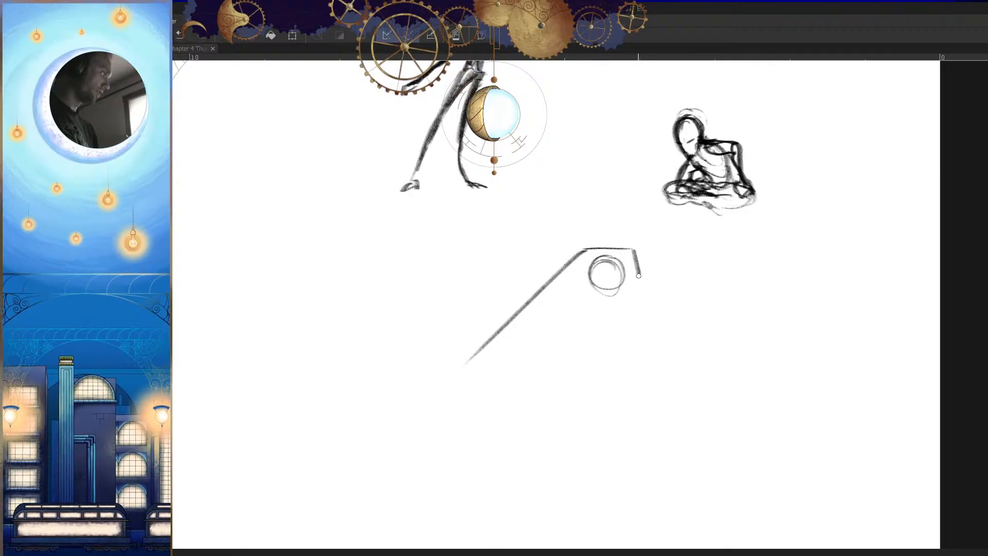
Step: Extend both slanting perspective lines downwards and join them with a long ground line
drag(634, 261, 684, 483)
drag(672, 412, 662, 333)
drag(540, 202, 348, 394)
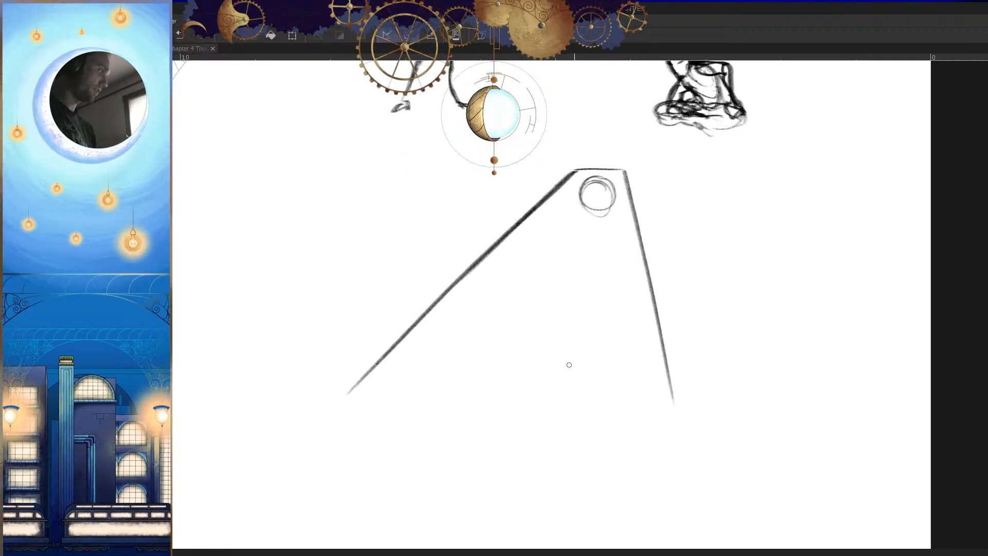
drag(622, 426, 753, 335)
drag(808, 312, 608, 304)
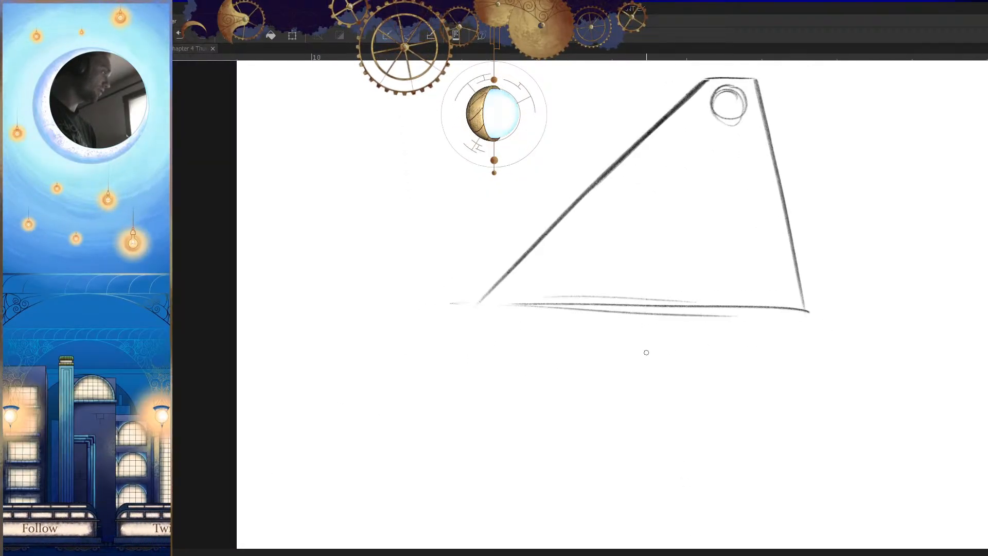
Step: Draw a box edge beneath the third figure's head and run two inner perspective lines down to the ground
key(h)
mouse_move(673, 300)
mouse_down()
mouse_move(389, 308)
mouse_move(477, 331)
mouse_up()
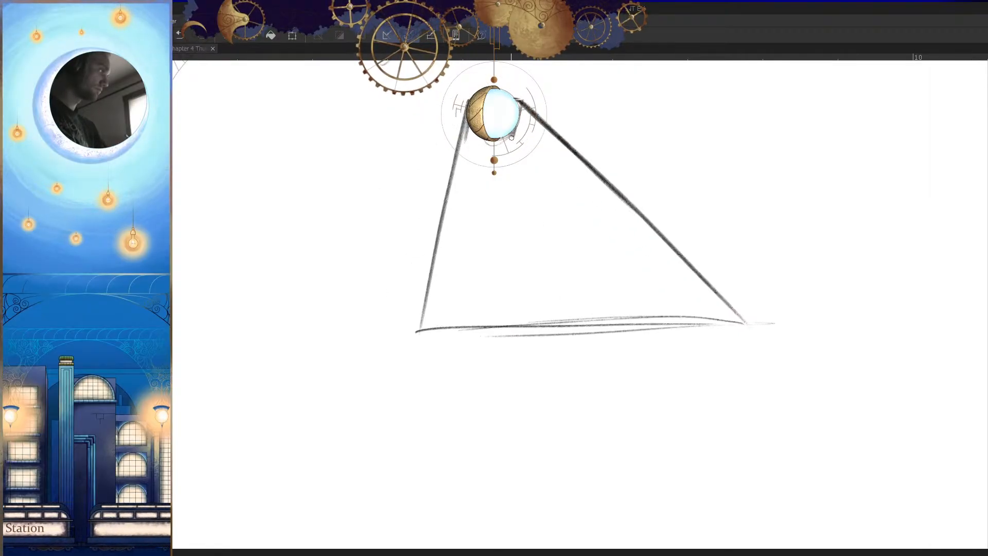
key(h)
mouse_move(592, 131)
mouse_down()
mouse_move(466, 314)
mouse_move(512, 312)
mouse_up()
key(ctrl+z)
mouse_move(636, 137)
mouse_down()
mouse_move(625, 298)
mouse_move(646, 249)
mouse_move(647, 278)
mouse_up()
key(ctrl+z)
key(h)
drag(452, 180, 440, 336)
key(h)
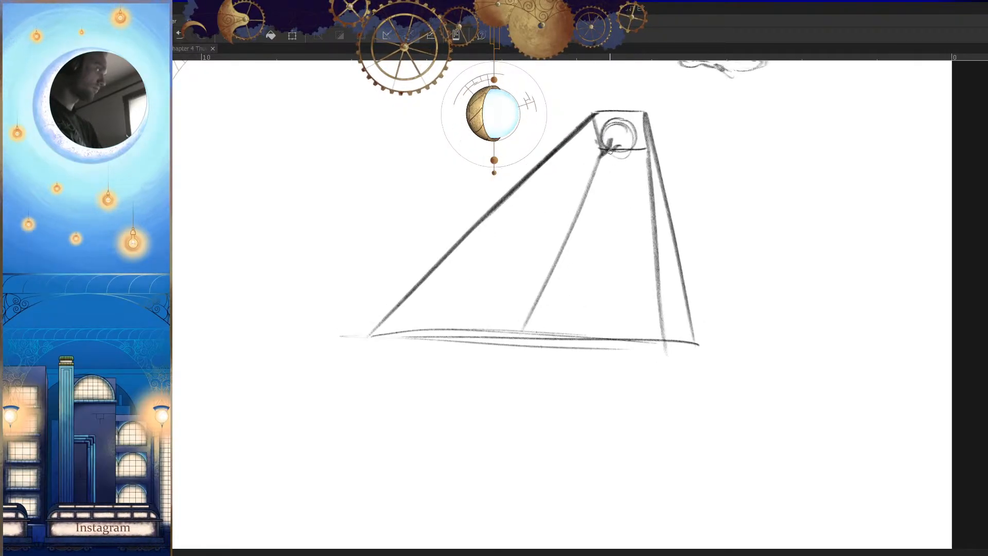
Step: Refine the third figure's head and jaw and sketch the shoulder with the start of the upper arm
drag(613, 171, 596, 164)
key(h)
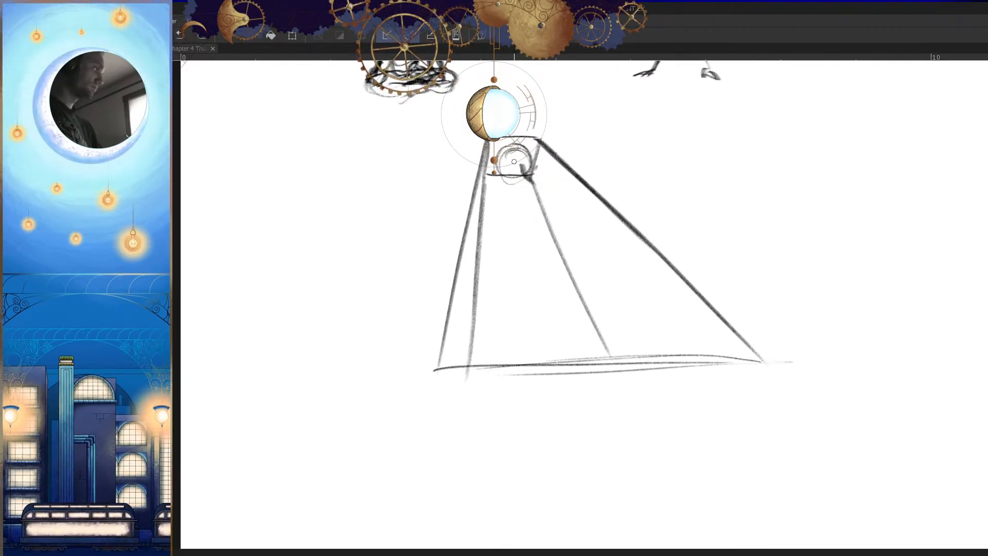
key(h)
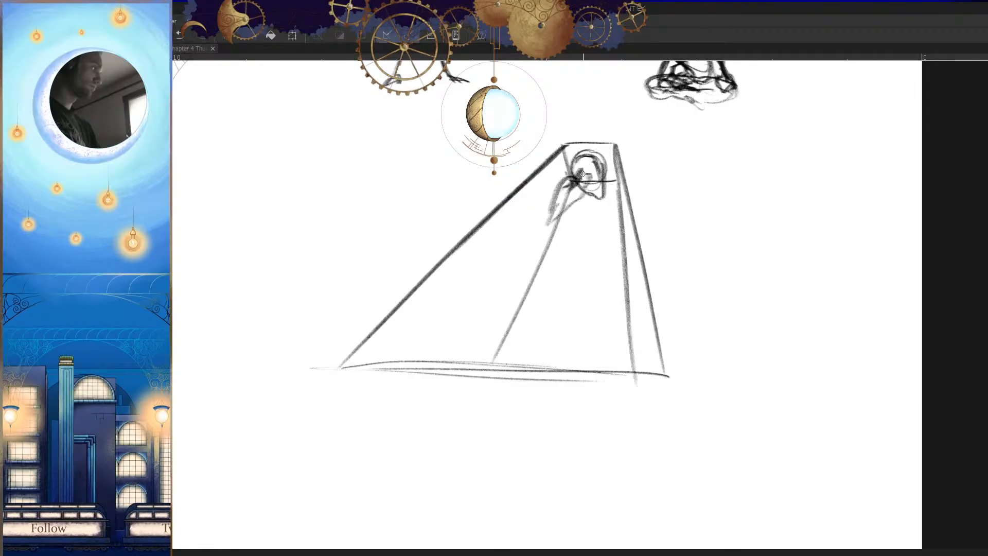
Step: Sketch the third figure's torso and long body lines sweeping from the shoulder down to the ground
drag(585, 206, 590, 273)
mouse_move(587, 182)
mouse_down()
mouse_move(577, 303)
mouse_move(620, 330)
mouse_up()
key(ctrl+z)
key(ctrl+z)
mouse_move(610, 226)
mouse_down()
mouse_move(612, 268)
mouse_move(448, 402)
mouse_up()
key(h)
key(ctrl+z)
key(ctrl+z)
drag(541, 229, 647, 383)
drag(602, 306, 684, 383)
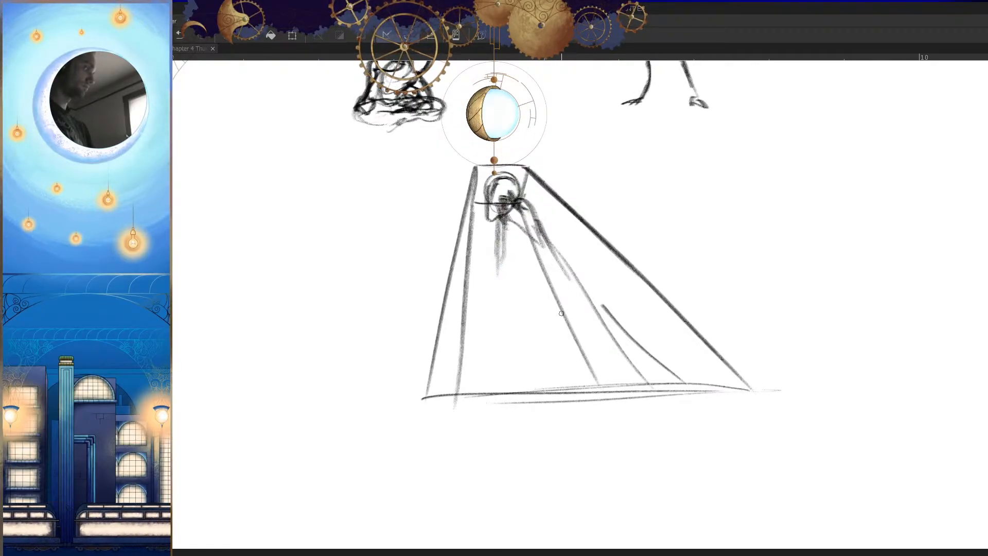
Step: Draw the third figure's straighter leg from the torso down to the ground line
drag(533, 265, 517, 376)
key(ctrl+z)
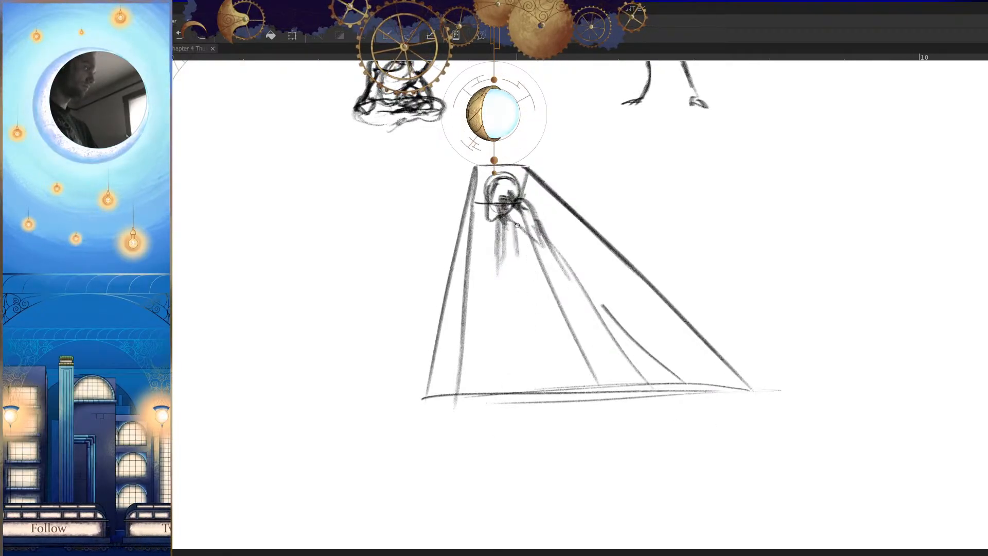
drag(512, 250, 485, 407)
key(h)
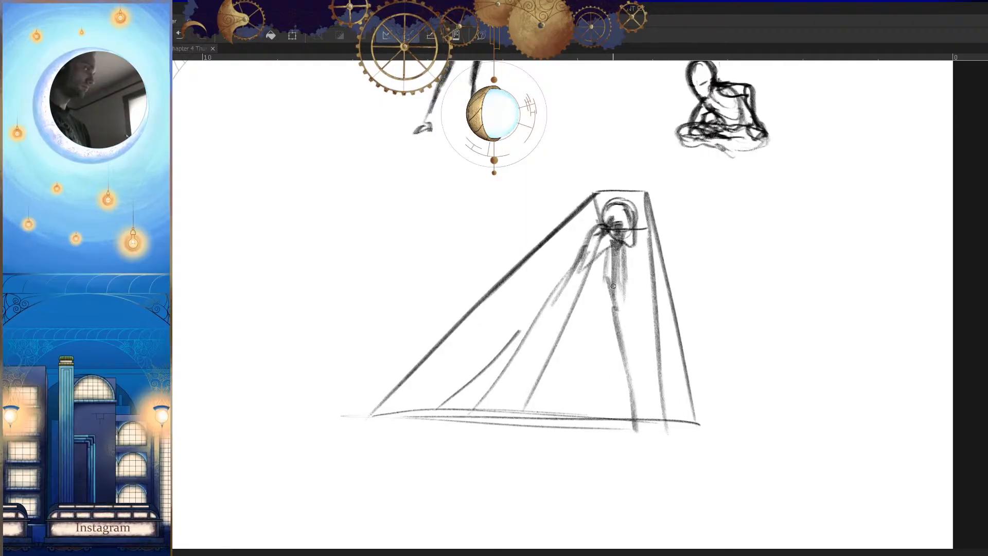
Step: Shade the third figure's hips and wide-set leg and thicken the curved inner edge of the straighter leg
drag(560, 286, 581, 284)
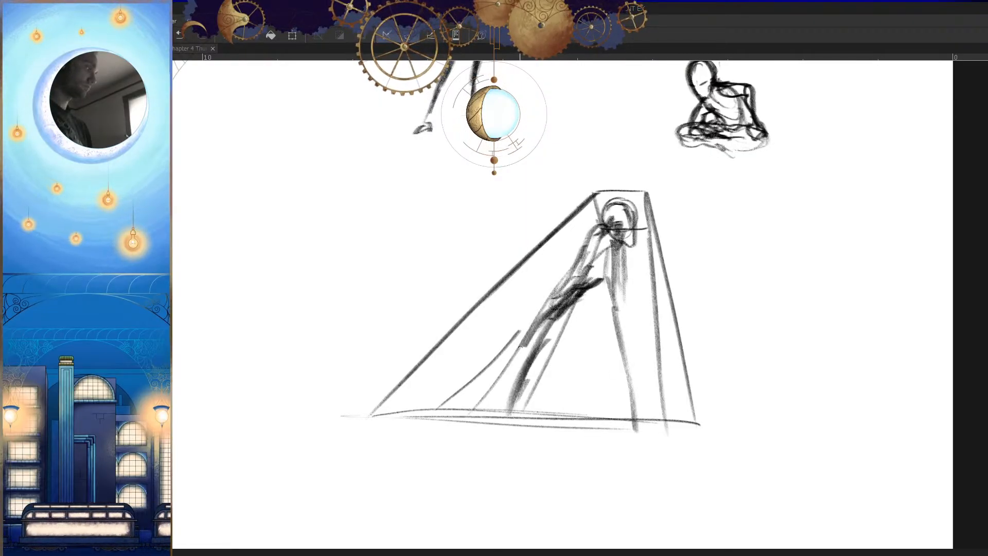
drag(527, 334, 493, 403)
key(h)
drag(681, 369, 702, 367)
drag(498, 354, 520, 303)
key(h)
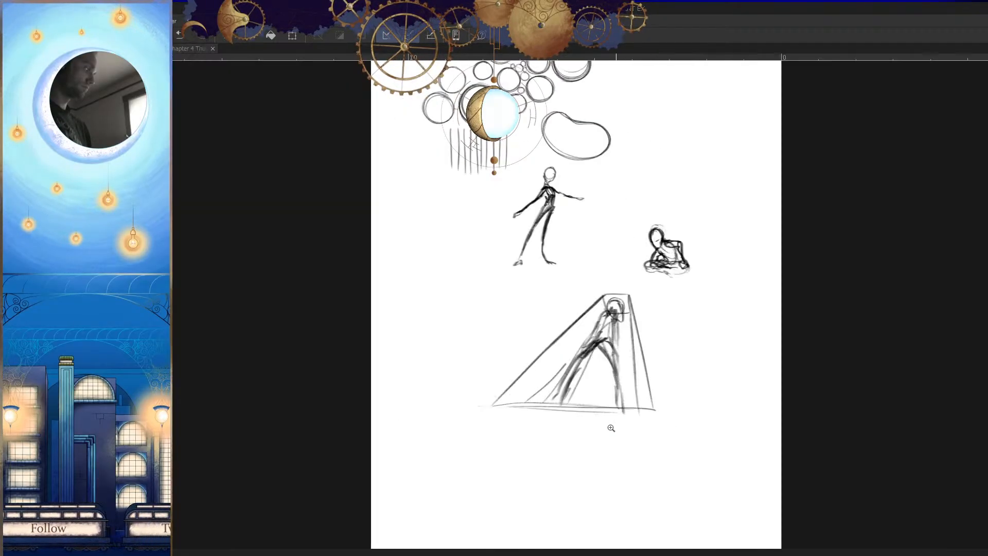
Step: Darken the third figure's shoulder and the outer edge of its body down towards the hip
scroll(642, 420, down, 4)
scroll(654, 381, up, 5)
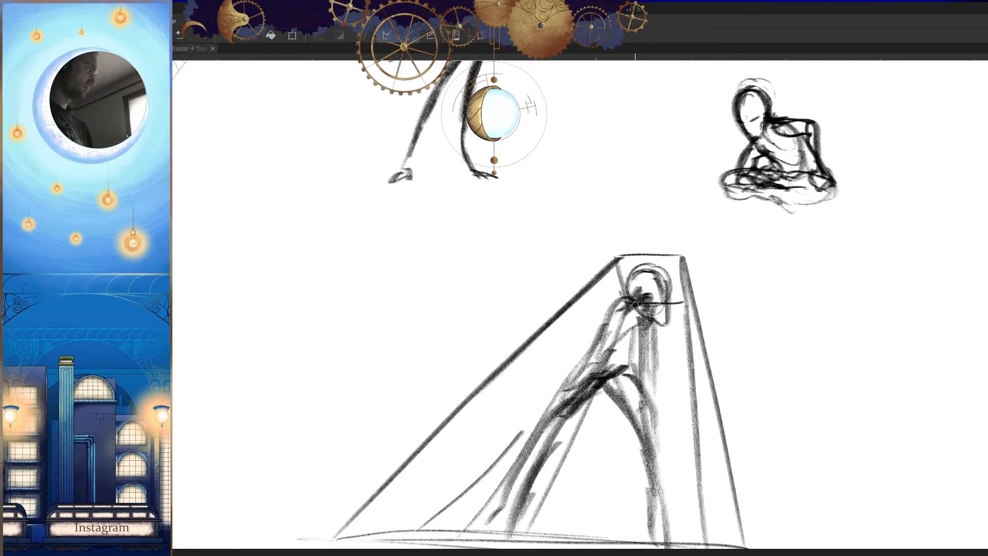
drag(612, 303, 535, 420)
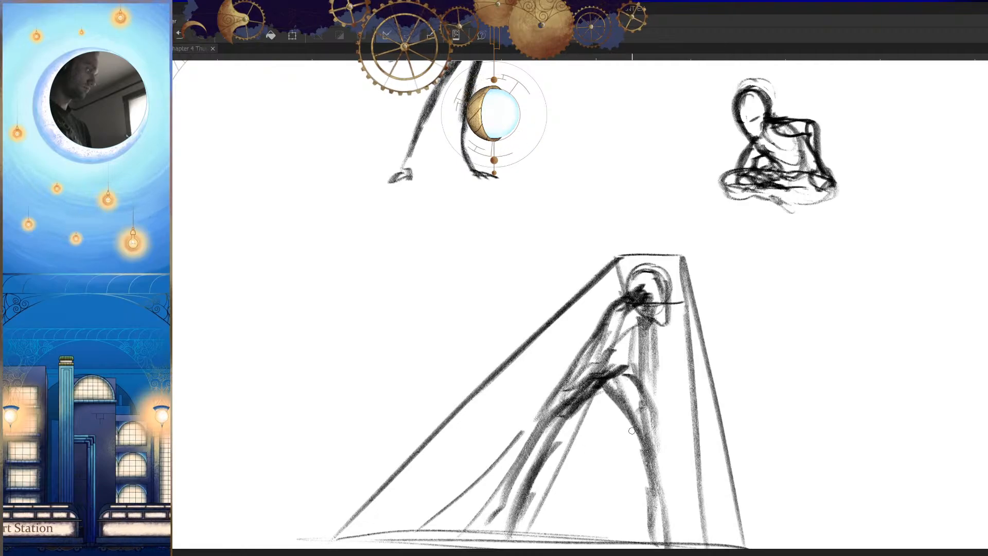
Step: Draw a receding corner edge below the perspective figure's box and redraw the nearby upright edge down to meet it
key(h)
scroll(632, 459, down, 5)
key(h)
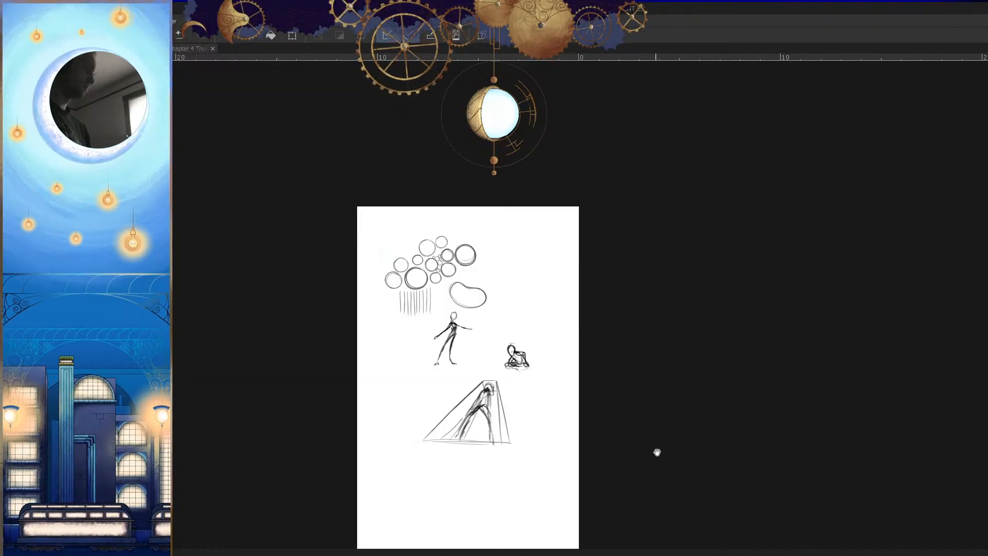
scroll(624, 430, up, 6)
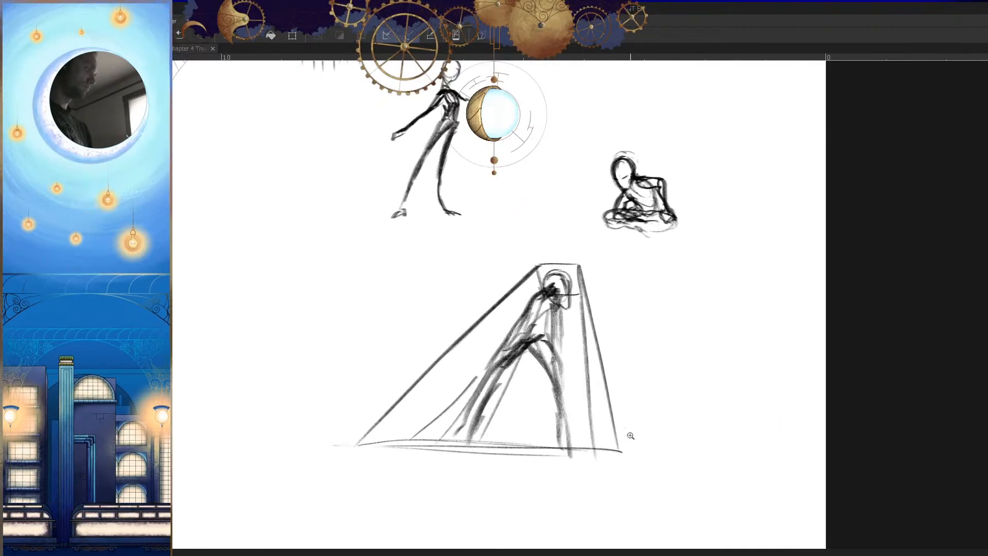
scroll(690, 407, down, 4)
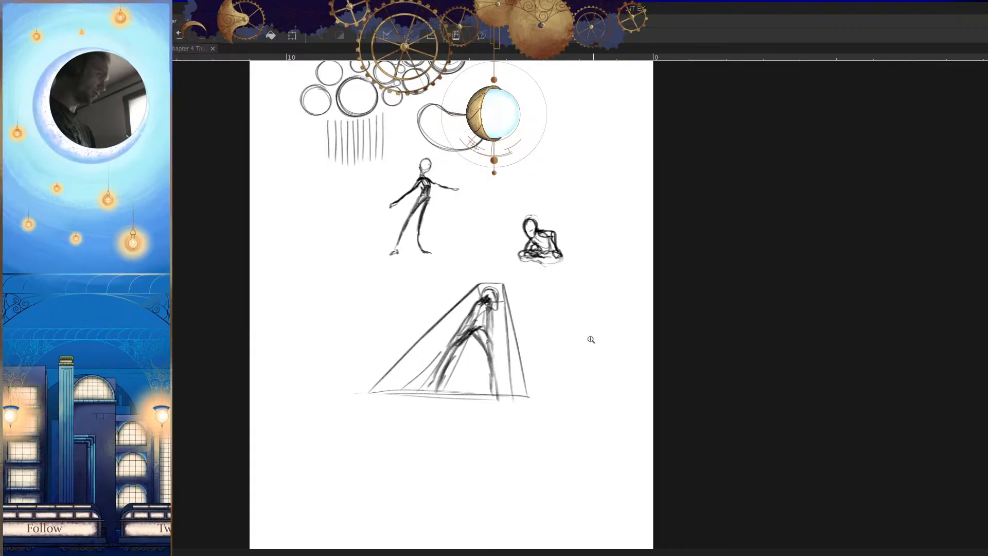
scroll(655, 391, up, 3)
scroll(684, 371, down, 3)
scroll(633, 353, up, 4)
drag(641, 337, 595, 398)
drag(594, 170, 600, 364)
key(ctrl+z)
drag(594, 174, 603, 363)
drag(603, 307, 604, 393)
Step: Close the box's base under the perspective figure with the opposite slanted corner edge and a long front edge
key(h)
drag(651, 437, 684, 407)
drag(516, 363, 792, 356)
key(h)
mouse_move(797, 302)
mouse_down()
mouse_move(759, 349)
mouse_move(736, 437)
mouse_up()
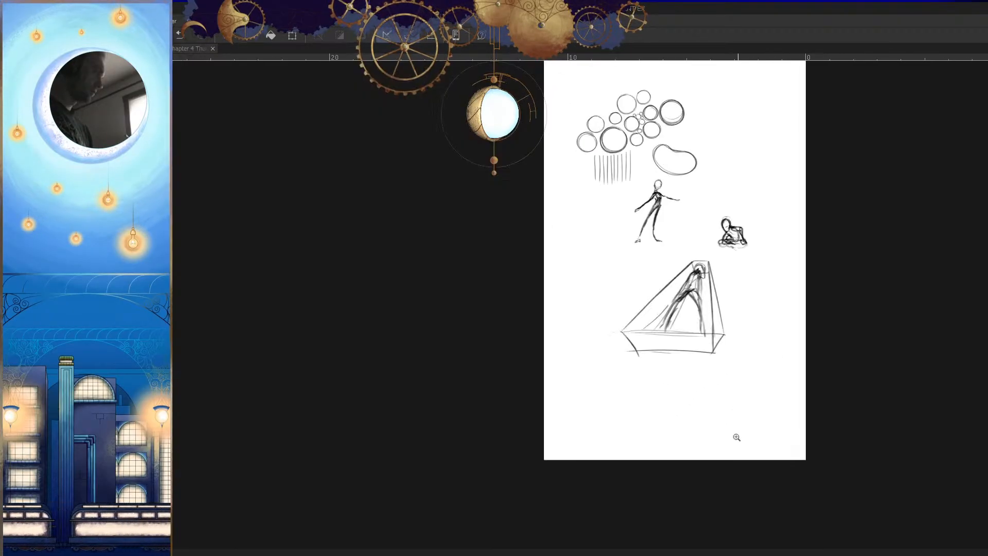
Step: Sketch a blocky foot under the perspective figure's straighter leg and a rounded foot under the wide-set leg
drag(788, 367, 745, 407)
mouse_move(656, 370)
mouse_down()
mouse_move(708, 311)
mouse_move(714, 279)
mouse_up()
mouse_move(686, 320)
mouse_down()
mouse_move(666, 385)
mouse_move(687, 361)
mouse_move(688, 396)
mouse_up()
key(h)
drag(746, 377, 791, 359)
drag(479, 374, 468, 415)
key(h)
drag(453, 335, 530, 329)
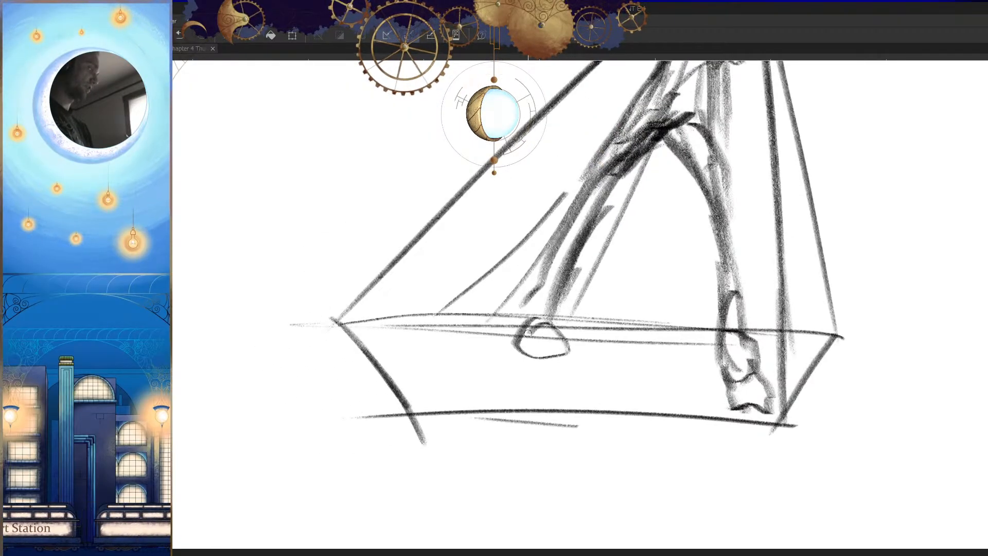
Step: Check the perspective figure mirrored, finish its wide-set foot and strengthen the side of its body and straighter leg
key(h)
scroll(560, 376, down, 3)
key(h)
scroll(698, 474, down, 3)
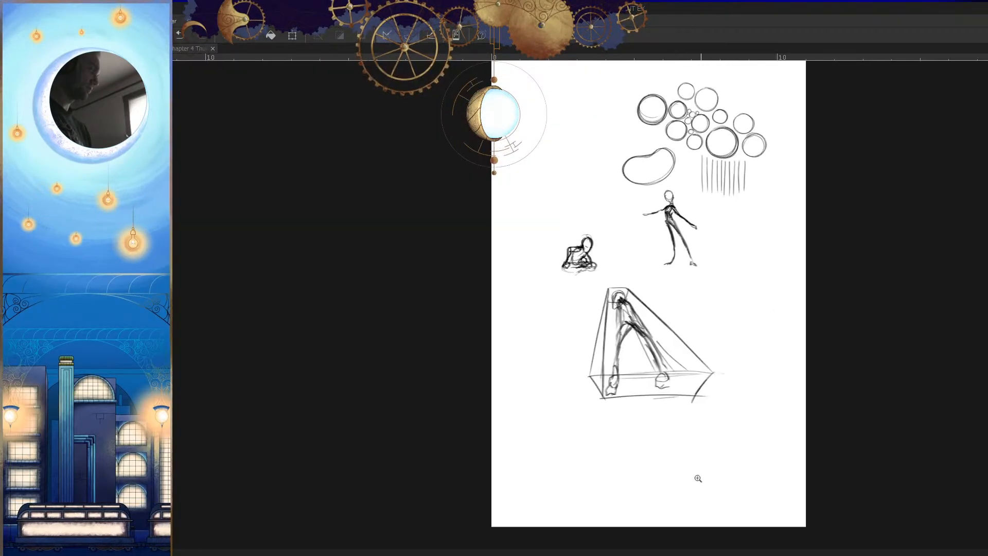
scroll(694, 470, down, 2)
scroll(569, 386, up, 2)
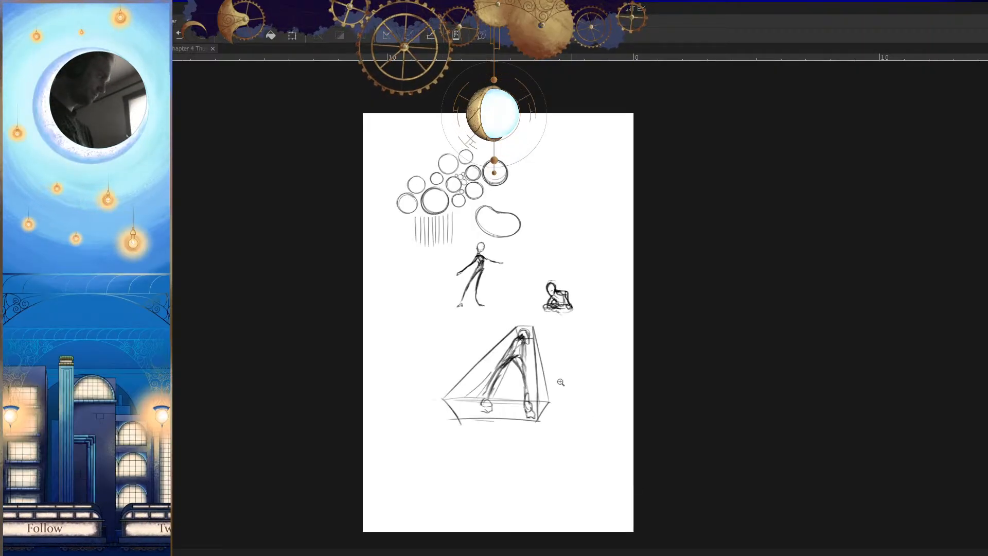
scroll(569, 379, up, 3)
key(h)
scroll(593, 306, up, 2)
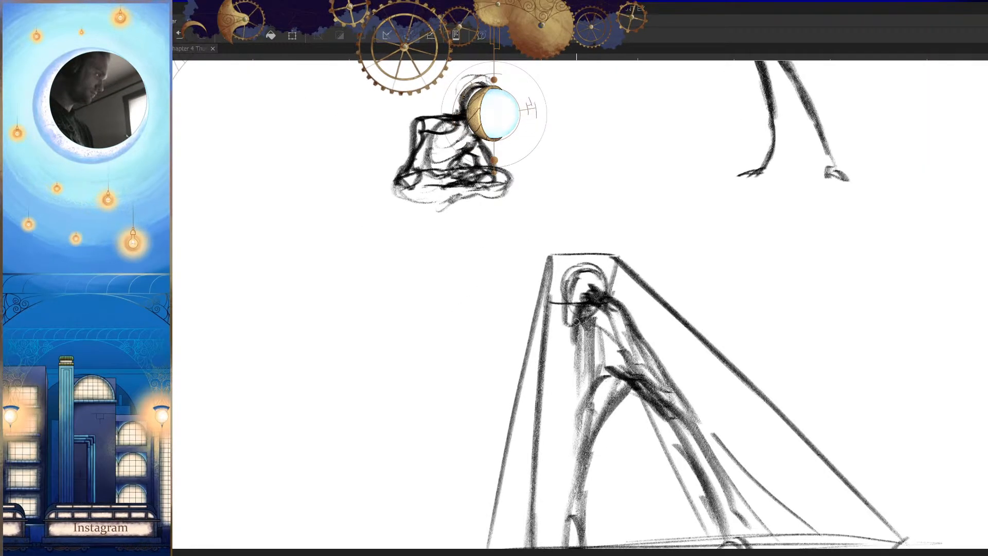
mouse_move(572, 405)
mouse_down()
mouse_move(598, 310)
mouse_move(572, 394)
mouse_move(593, 458)
mouse_up()
key(h)
scroll(624, 458, down, 5)
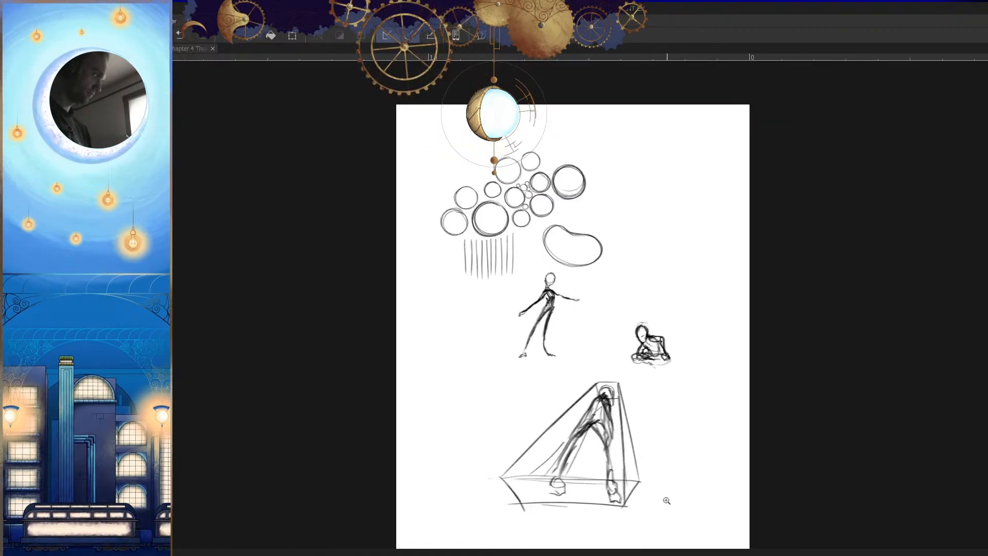
Step: Outline the perspective figure's thighs, adding a curved waistline and a knee on the straighter leg
scroll(577, 466, up, 4)
mouse_move(611, 376)
mouse_down()
mouse_move(568, 426)
mouse_move(571, 414)
mouse_move(553, 422)
mouse_up()
key(ctrl+z)
key(ctrl+z)
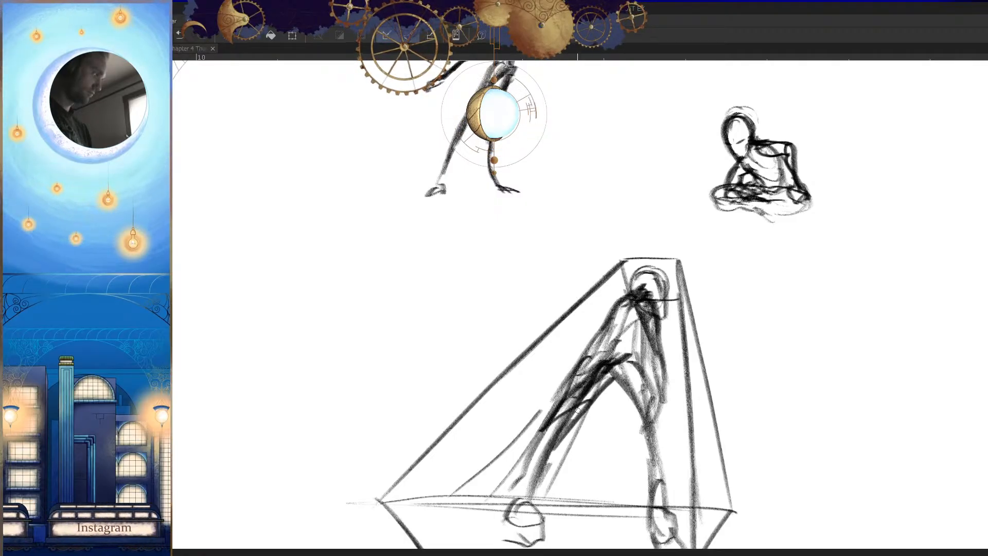
key(h)
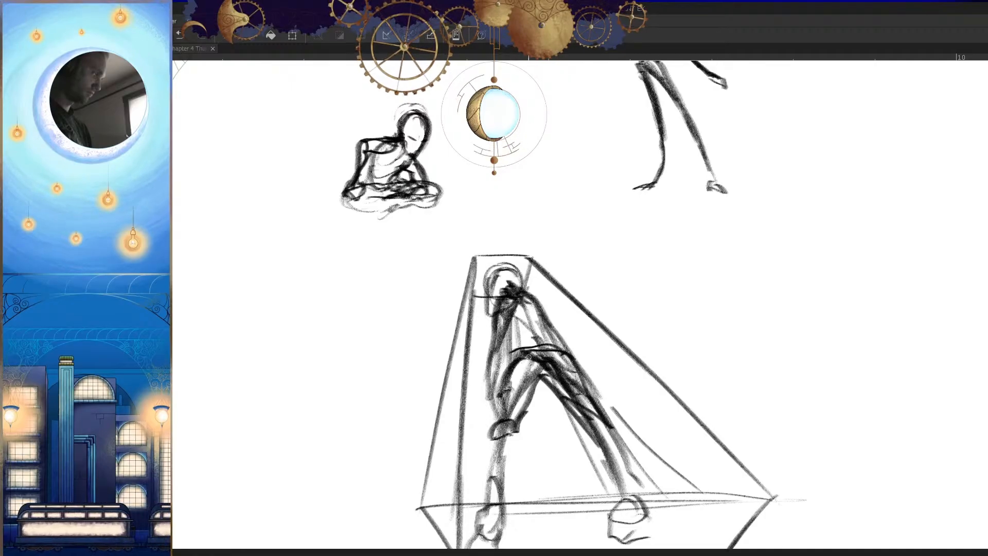
key(h)
drag(624, 424, 566, 469)
mouse_move(619, 444)
mouse_down()
mouse_move(611, 470)
mouse_move(663, 455)
mouse_up()
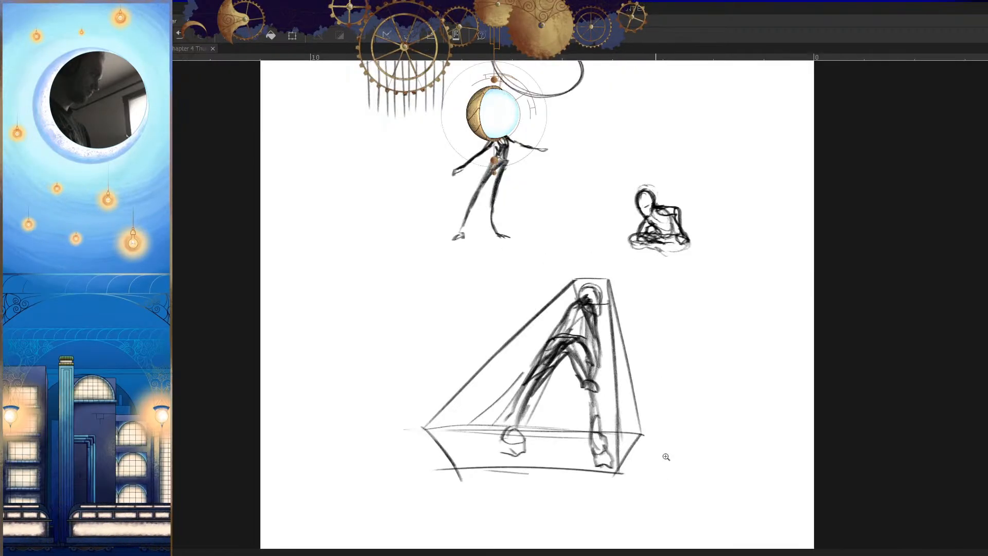
Step: Define the straighter leg's shin from the knee down to the foot
key(h)
drag(516, 382, 534, 377)
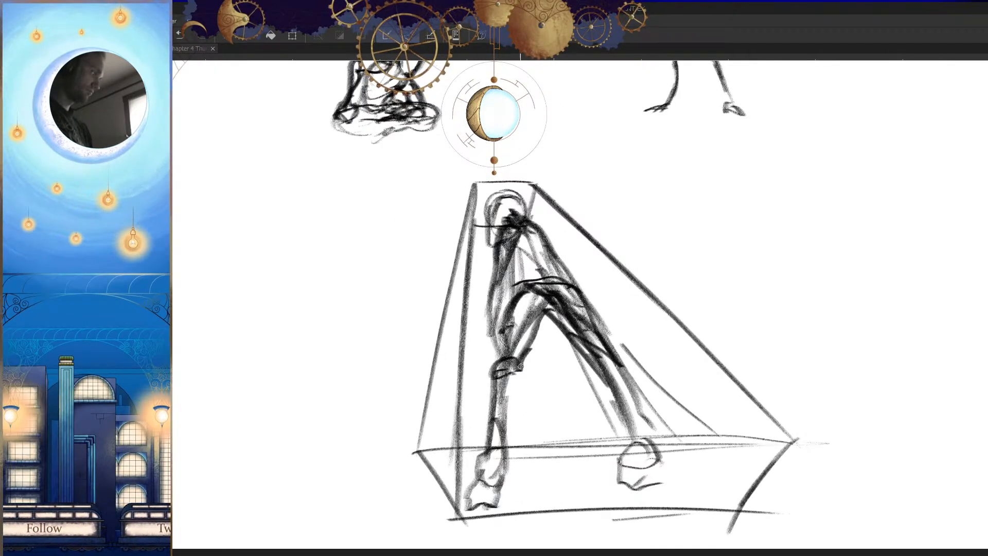
drag(502, 441, 501, 482)
drag(500, 491, 509, 523)
key(h)
drag(613, 487, 612, 502)
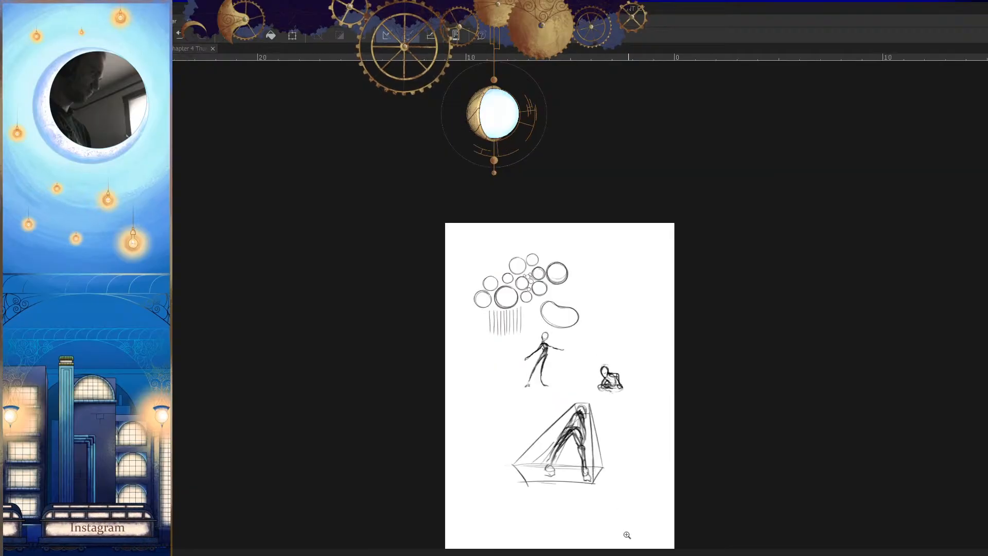
drag(565, 460, 649, 465)
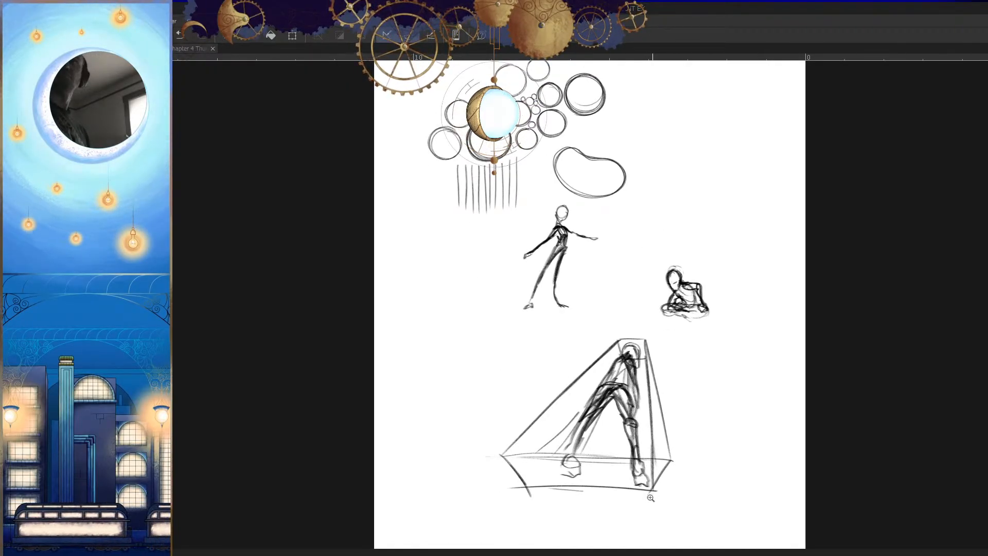
mouse_move(654, 501)
mouse_down()
mouse_move(668, 442)
mouse_move(651, 485)
mouse_move(653, 516)
mouse_up()
Step: Shade the wide-set leg's shin and draw the slanted box edge down to the base's outer corner
key(h)
key(h)
mouse_move(566, 456)
mouse_down()
mouse_move(584, 407)
mouse_move(563, 461)
mouse_up()
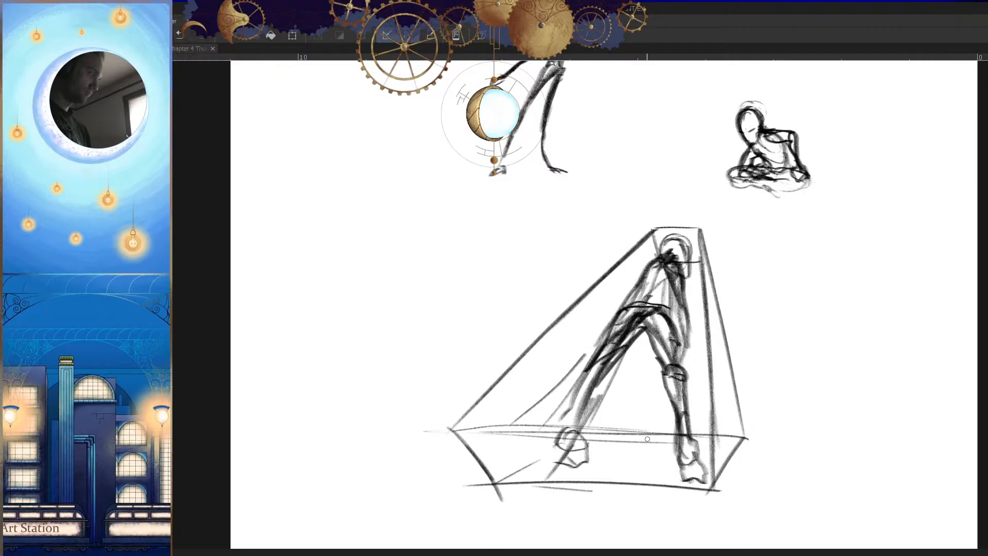
mouse_move(610, 355)
mouse_down()
mouse_move(502, 471)
mouse_move(494, 497)
mouse_up()
drag(545, 437, 499, 491)
key(h)
drag(619, 443, 592, 498)
drag(736, 435, 642, 457)
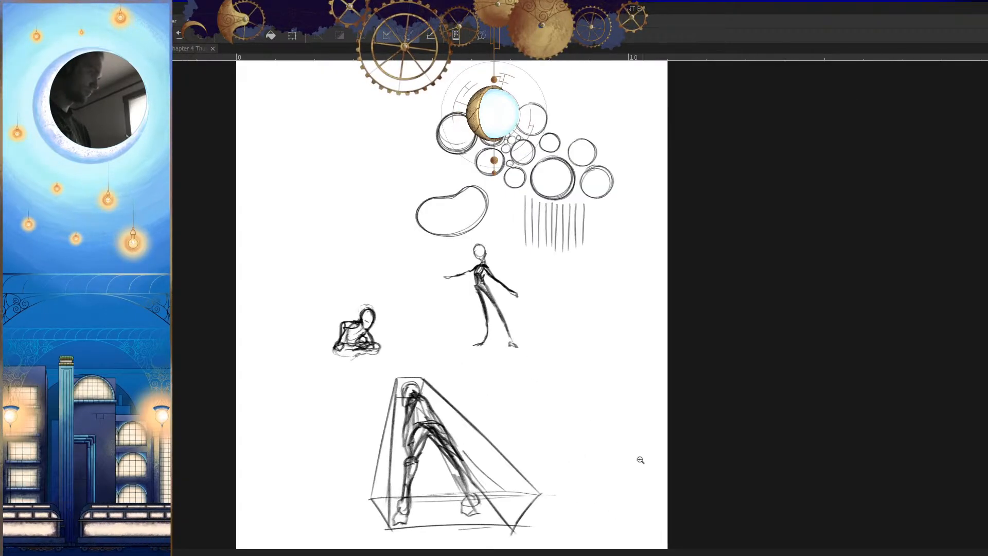
Step: Sketch a circle for a fourth figure's head on blank canvas and enclose it in a tilted four-sided box face
drag(571, 471, 604, 406)
mouse_move(613, 349)
mouse_down()
mouse_move(569, 410)
mouse_move(609, 317)
mouse_up()
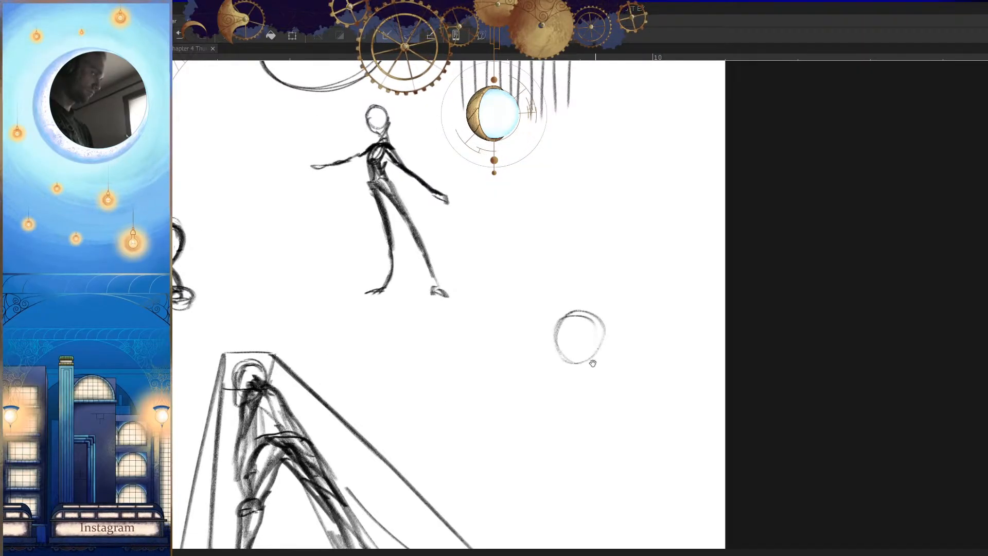
drag(594, 362, 579, 364)
mouse_move(539, 319)
mouse_down()
mouse_move(498, 423)
mouse_move(655, 442)
mouse_up()
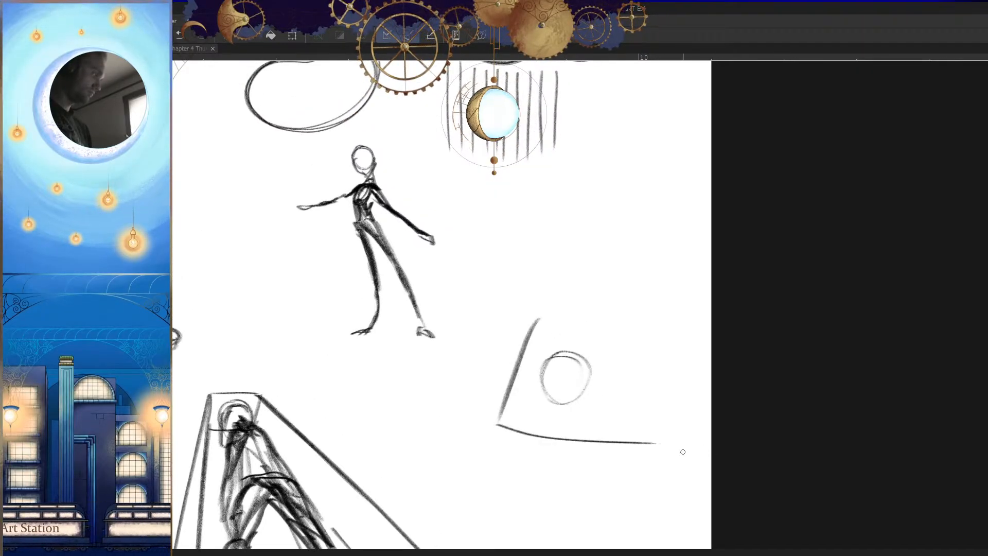
drag(637, 371, 623, 439)
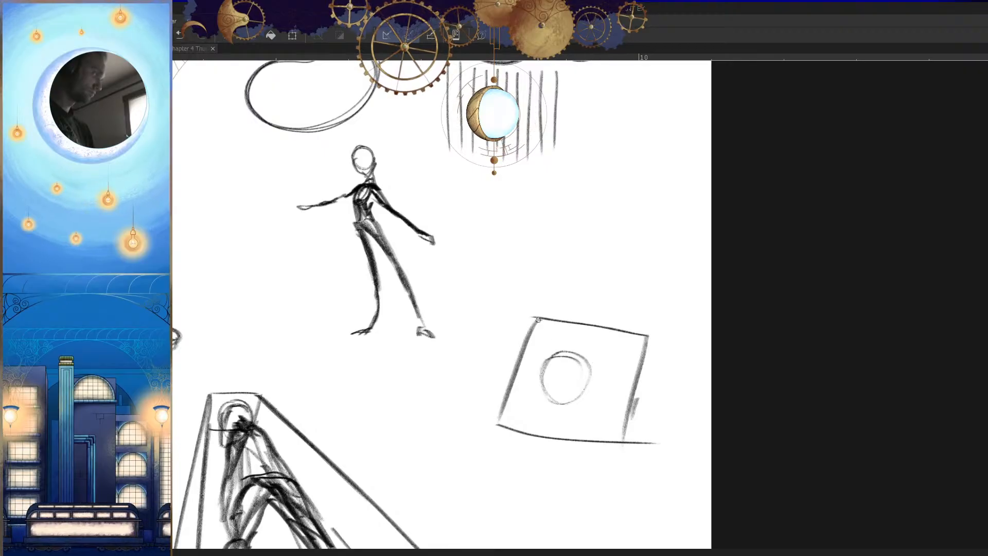
Step: Give the fourth figure's box depth with an inner diagonal, a second side edge and converging edges around a small base
drag(539, 320, 578, 403)
mouse_move(643, 335)
mouse_down()
mouse_move(653, 441)
mouse_move(644, 489)
mouse_move(699, 425)
mouse_up()
key(h)
drag(613, 385, 536, 445)
drag(600, 404, 554, 434)
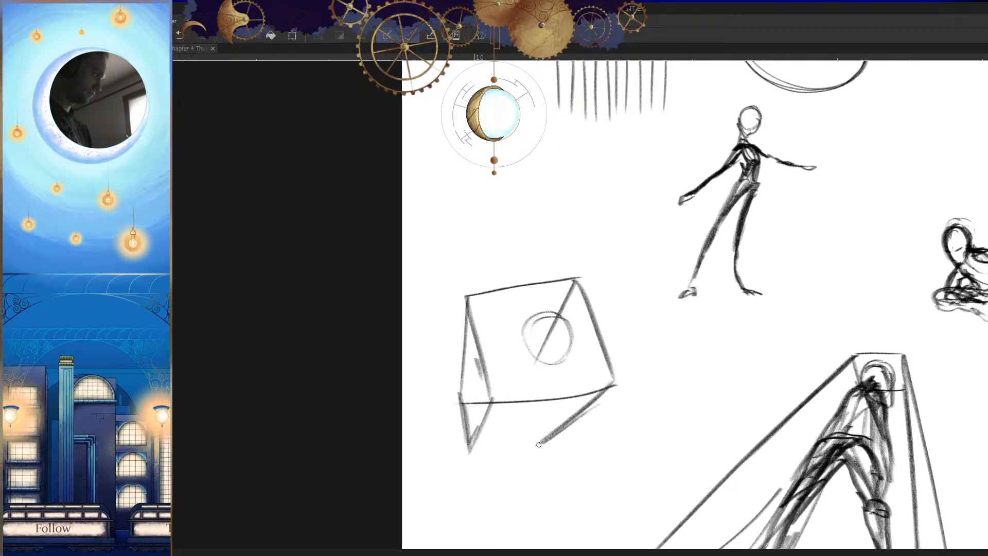
drag(502, 403, 532, 452)
key(h)
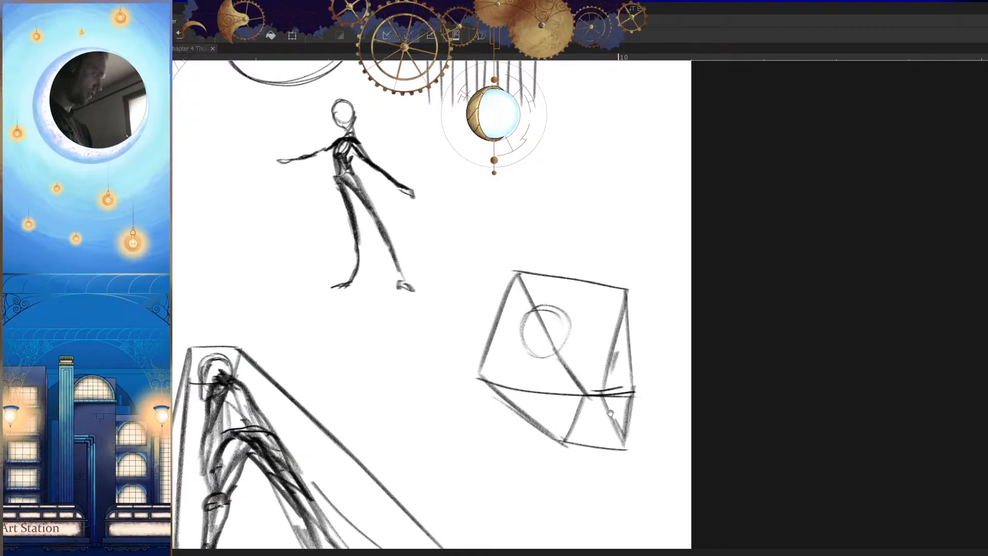
Step: Sketch the fourth figure's shoulder ellipse and the start of its foreshortened torso below the head circle
ctrl+drag(601, 364, 604, 378)
key(h)
mouse_move(499, 346)
mouse_down()
mouse_move(583, 337)
mouse_move(522, 352)
mouse_move(572, 339)
mouse_move(527, 327)
mouse_up()
drag(506, 393, 571, 376)
mouse_move(569, 364)
mouse_down()
mouse_move(514, 395)
mouse_move(487, 399)
mouse_up()
key(h)
Step: Draw the fourth figure's tapering legs and two small blocky feet at the box's base
ctrl+drag(659, 424, 653, 423)
ctrl+drag(582, 408, 589, 408)
drag(562, 374, 578, 405)
key(h)
drag(566, 355, 528, 400)
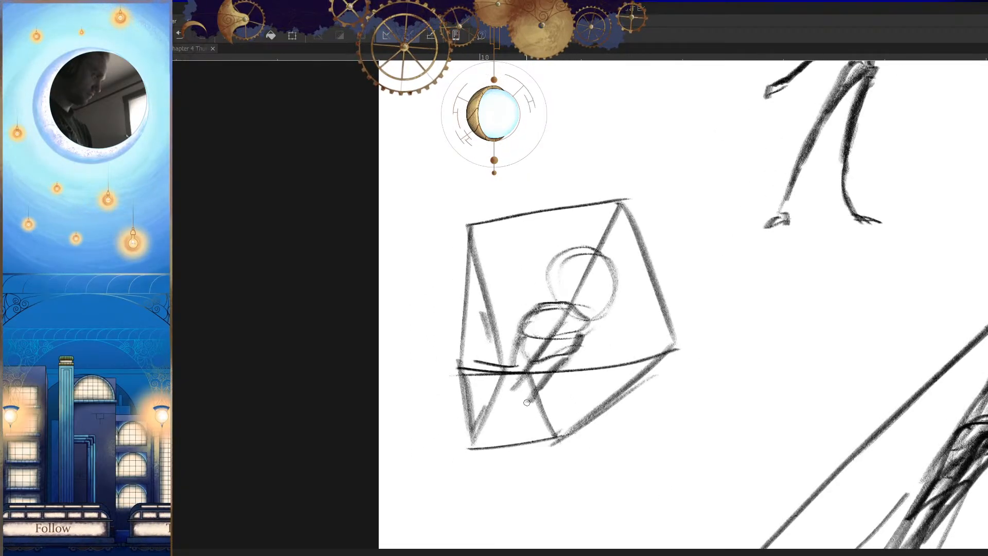
key(h)
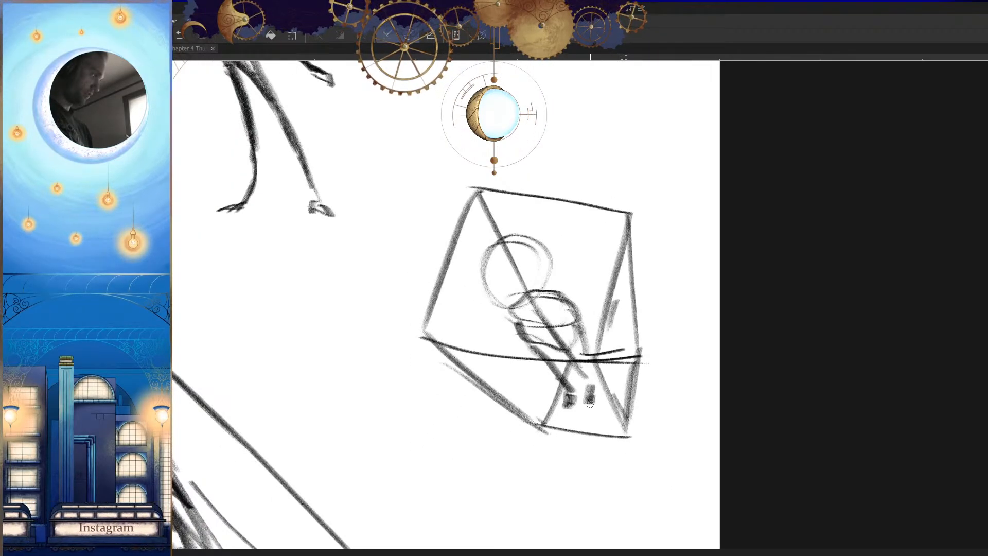
key(h)
Step: Darken the fourth figure's head outline with bold strokes around both sides and the jaw
key(h)
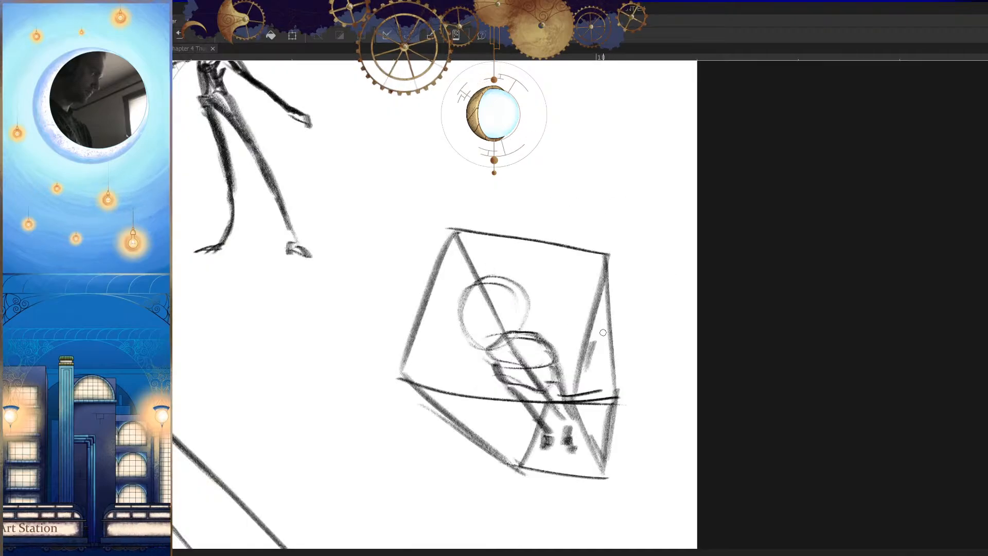
scroll(504, 316, up, 2)
mouse_move(506, 281)
mouse_down()
mouse_move(480, 364)
mouse_move(520, 327)
mouse_up()
mouse_move(463, 294)
mouse_down()
mouse_move(524, 322)
mouse_move(455, 368)
mouse_up()
mouse_move(530, 304)
mouse_down()
mouse_move(463, 381)
mouse_move(473, 383)
mouse_up()
drag(525, 342, 489, 260)
Step: Thicken the sides of the fourth figure's head and add a horizontal brow line across the face
key(h)
scroll(687, 422, down, 5)
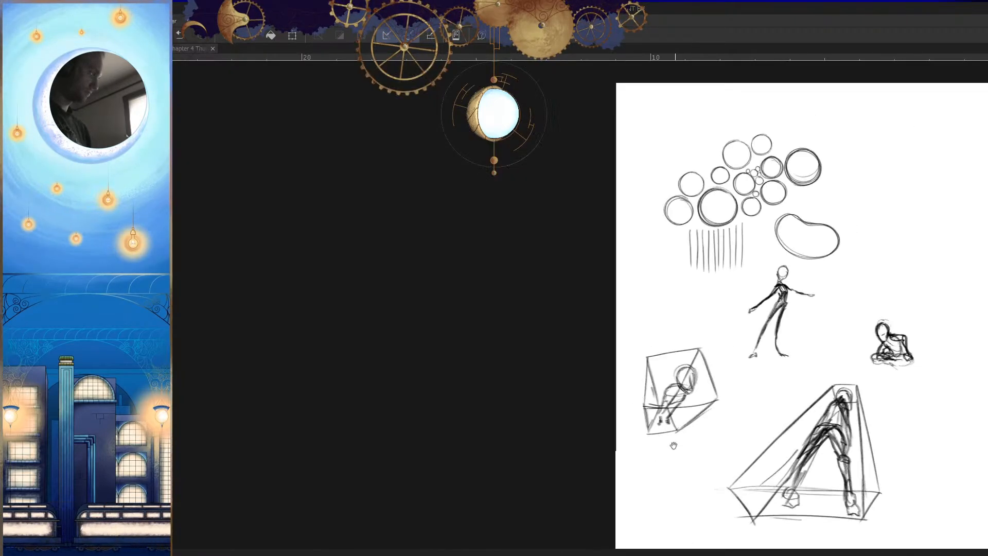
scroll(693, 394, up, 6)
drag(687, 325, 682, 411)
mouse_move(689, 324)
mouse_down()
mouse_move(661, 393)
mouse_move(684, 380)
mouse_move(695, 432)
mouse_up()
drag(751, 317, 752, 425)
Step: Refine the fourth figure's inner face contour and the planes at the side of the head
key(h)
drag(784, 425, 772, 377)
drag(405, 309, 472, 311)
key(h)
drag(724, 345, 746, 331)
key(ctrl+z)
drag(728, 292, 661, 298)
drag(689, 262, 702, 365)
key(h)
scroll(687, 412, down, 5)
scroll(731, 405, up, 5)
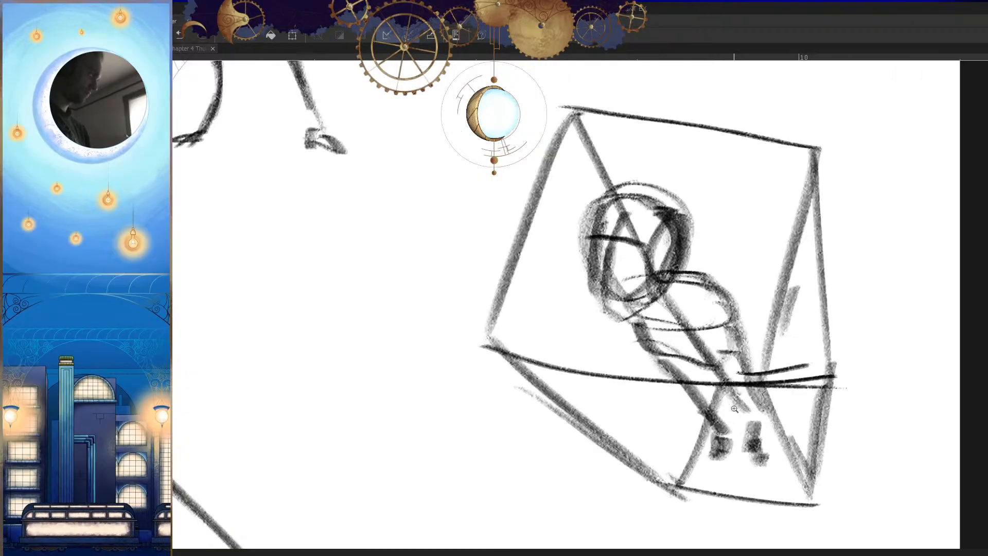
Step: Darken the fourth figure's shoulder line and draw a heavily shaded arm down along the torso
key(h)
drag(731, 404, 744, 422)
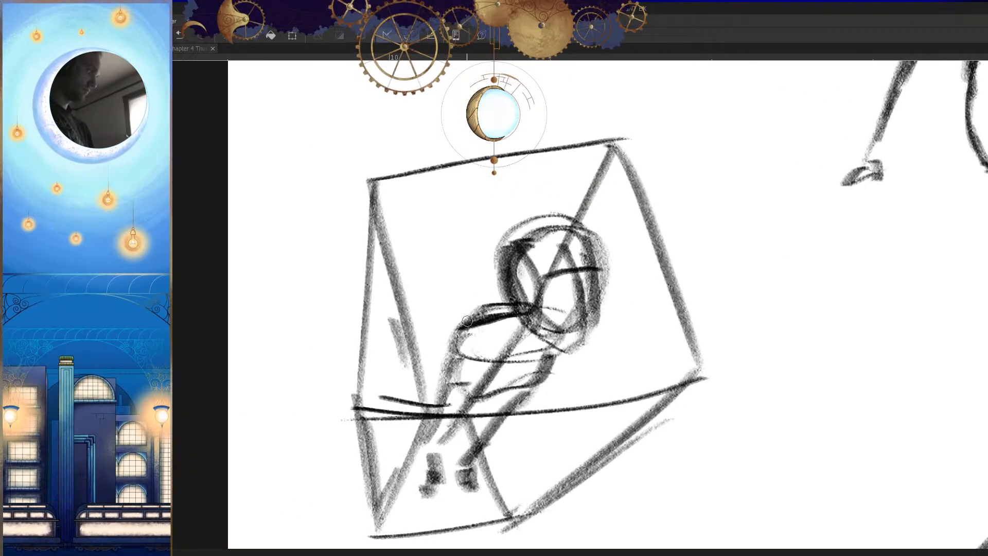
mouse_move(467, 324)
mouse_down()
mouse_move(481, 360)
mouse_move(427, 412)
mouse_move(463, 370)
mouse_move(425, 436)
mouse_move(433, 392)
mouse_move(413, 460)
mouse_up()
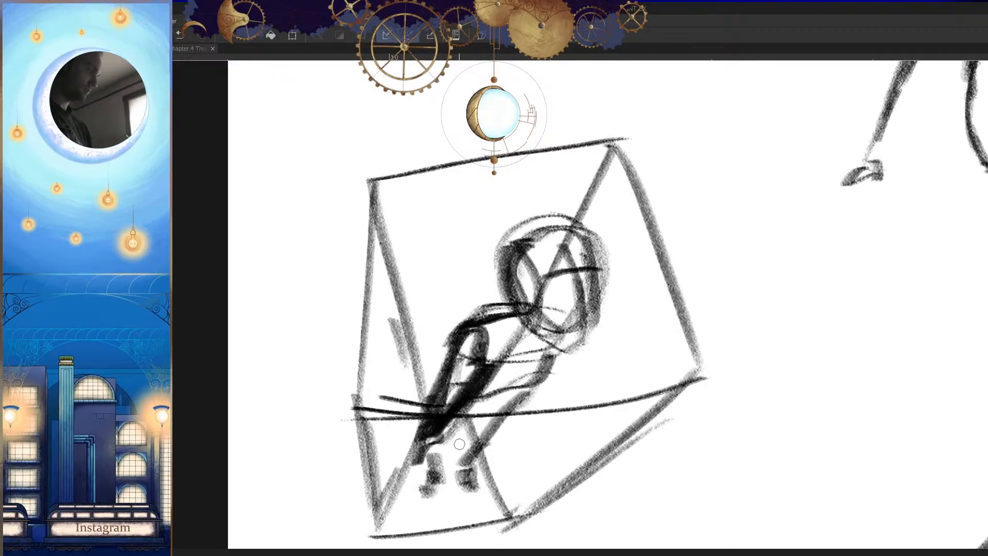
key(h)
scroll(703, 485, down, 5)
drag(730, 503, 720, 454)
scroll(720, 453, down, 2)
Step: Start a fifth figure's blocky profile head above the cross-legged pose with a curved skull top, front edge and eye line
key(h)
scroll(707, 470, down, 1)
scroll(654, 476, up, 2)
scroll(591, 339, up, 2)
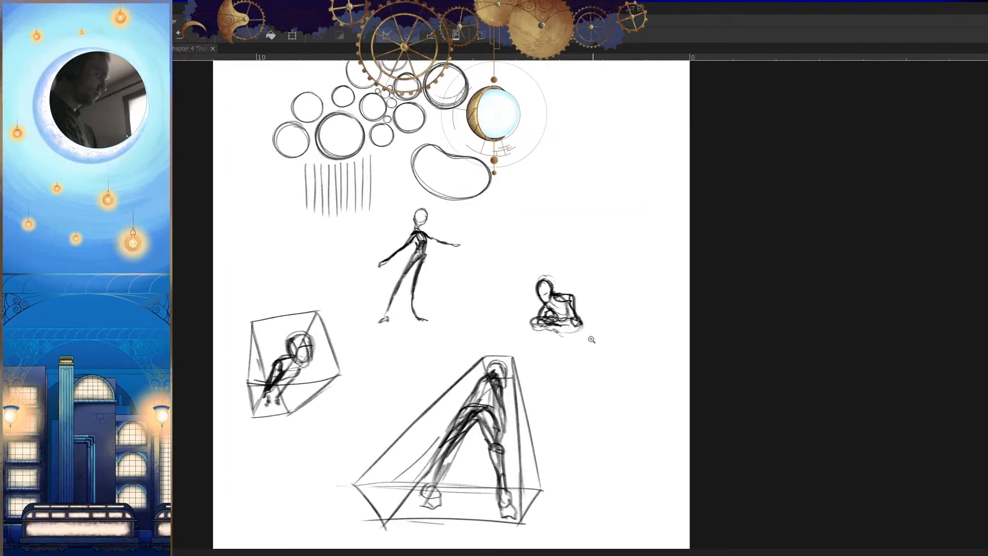
scroll(542, 335, up, 4)
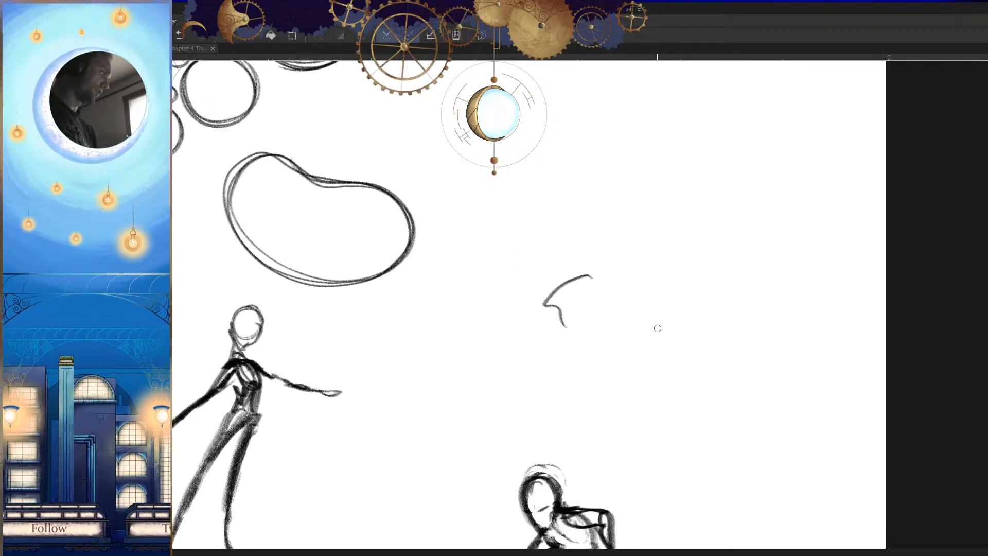
scroll(643, 316, up, 2)
mouse_move(575, 222)
mouse_down()
mouse_move(599, 301)
mouse_move(576, 321)
mouse_move(517, 339)
mouse_up()
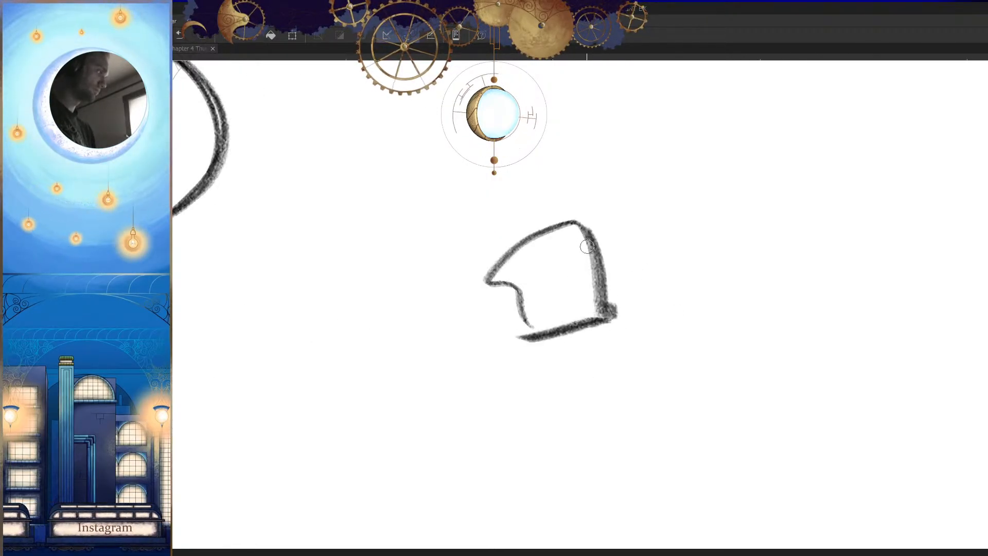
Step: Extend the fifth figure's face line downward and try out the jaw's angle
drag(603, 296, 605, 339)
drag(511, 318, 444, 357)
key(h)
key(ctrl+z)
mouse_move(612, 323)
mouse_down()
mouse_move(592, 401)
mouse_move(516, 389)
mouse_move(485, 439)
mouse_move(516, 439)
mouse_up()
key(ctrl+z)
mouse_move(506, 441)
mouse_down()
mouse_move(567, 359)
mouse_move(544, 413)
mouse_up()
drag(547, 412, 587, 399)
Step: Refine the fifth figure's chin and lower jaw, removing the last stray stroke
key(h)
drag(659, 355, 629, 407)
mouse_move(583, 369)
mouse_down()
mouse_move(580, 414)
mouse_move(597, 436)
mouse_move(598, 376)
mouse_up()
key(h)
mouse_move(614, 380)
mouse_down()
mouse_move(568, 433)
mouse_move(664, 375)
mouse_up()
key(h)
key(ctrl+z)
Step: Draw the back of the fifth figure's head and the two sides of its neck
mouse_move(527, 322)
mouse_down()
mouse_move(572, 351)
mouse_move(489, 357)
mouse_move(474, 380)
mouse_up()
key(h)
mouse_move(548, 321)
mouse_down()
mouse_move(547, 424)
mouse_move(568, 407)
mouse_up()
key(h)
mouse_move(470, 337)
mouse_down()
mouse_move(459, 362)
mouse_move(464, 397)
mouse_up()
key(h)
Step: Draw the fifth figure's sloping shoulders and the upper outline of its torso
mouse_move(657, 425)
mouse_down()
mouse_move(608, 471)
mouse_move(581, 478)
mouse_up()
drag(643, 375, 677, 419)
key(h)
drag(569, 361, 663, 392)
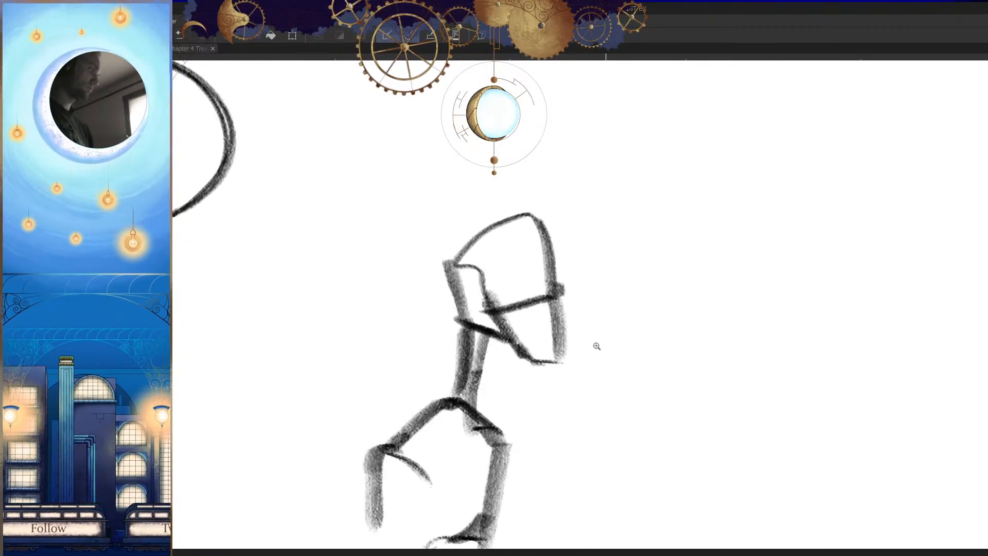
Step: Thicken the fifth figure's neck and draw an arm hanging from the front shoulder beside the torso
drag(604, 347, 677, 305)
drag(535, 281, 506, 362)
drag(557, 305, 544, 375)
key(h)
mouse_move(669, 401)
mouse_down()
mouse_move(635, 493)
mouse_move(650, 392)
mouse_up()
drag(591, 342, 568, 446)
key(h)
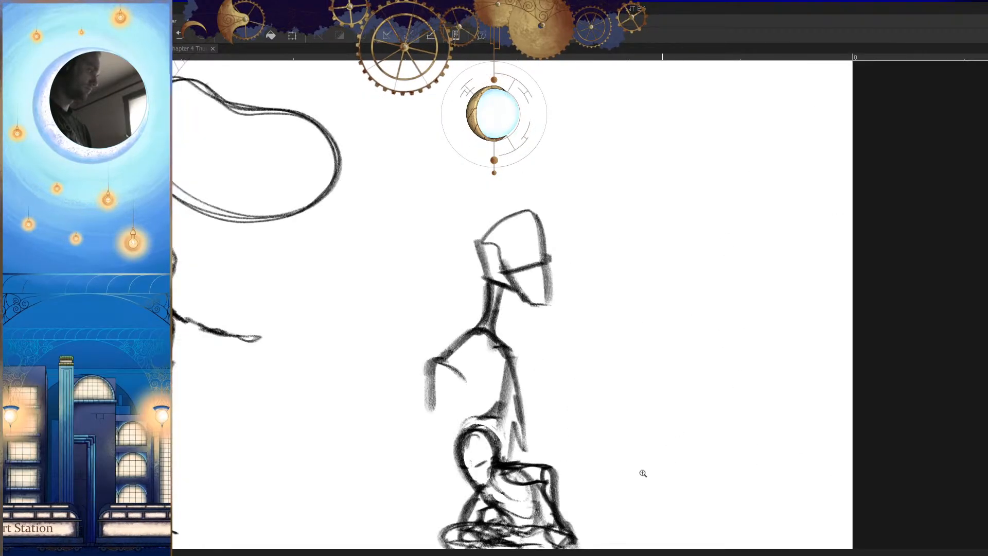
Step: Check the fifth figure's proportions at different view sizes and in a mirrored view
drag(670, 411, 645, 499)
drag(611, 394, 628, 422)
drag(533, 405, 534, 552)
drag(546, 480, 558, 379)
drag(587, 306, 549, 445)
key(h)
drag(615, 422, 584, 450)
Step: Switch to The Blind King Chapter 4, open page 8 with the palettes shown, and hide its Sketch layer
click(154, 49)
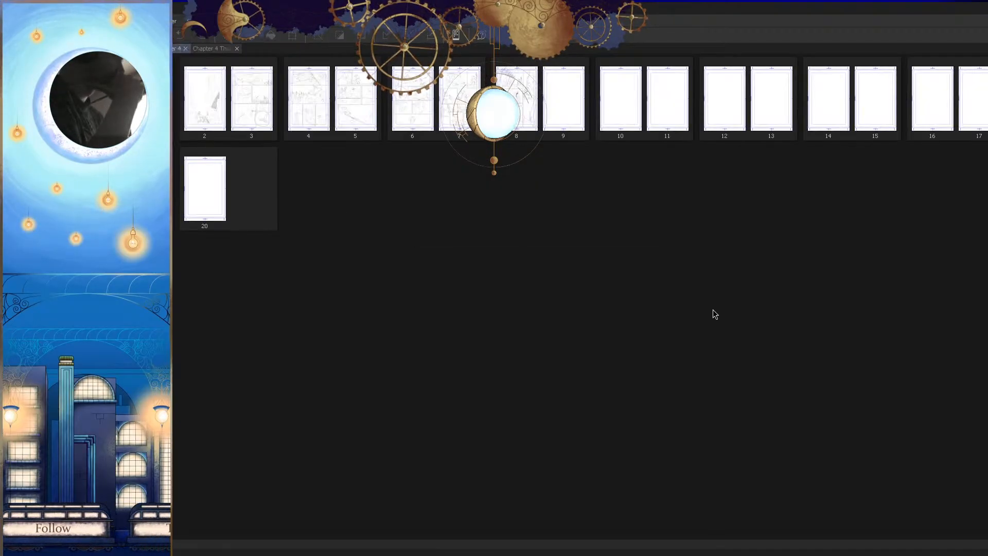
double_click(517, 102)
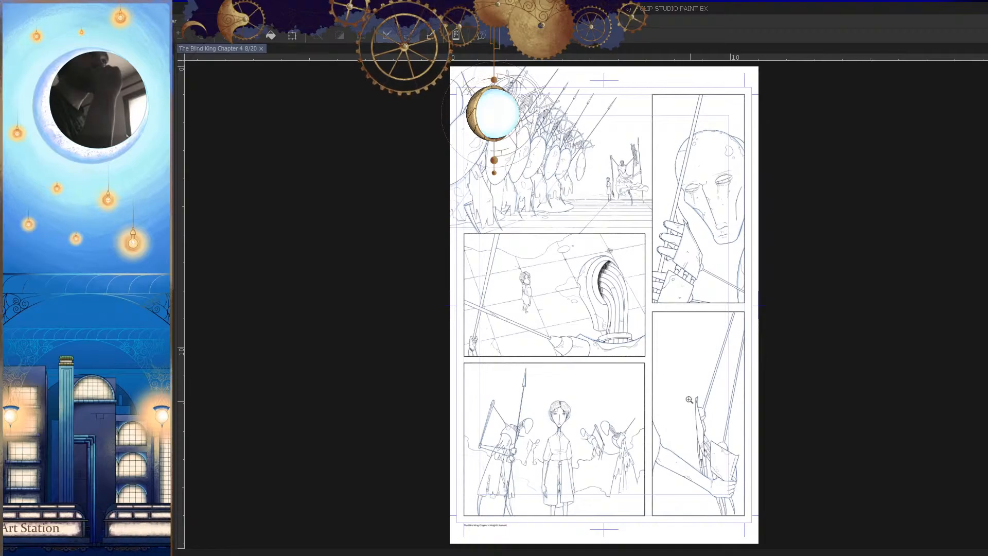
drag(671, 364, 738, 399)
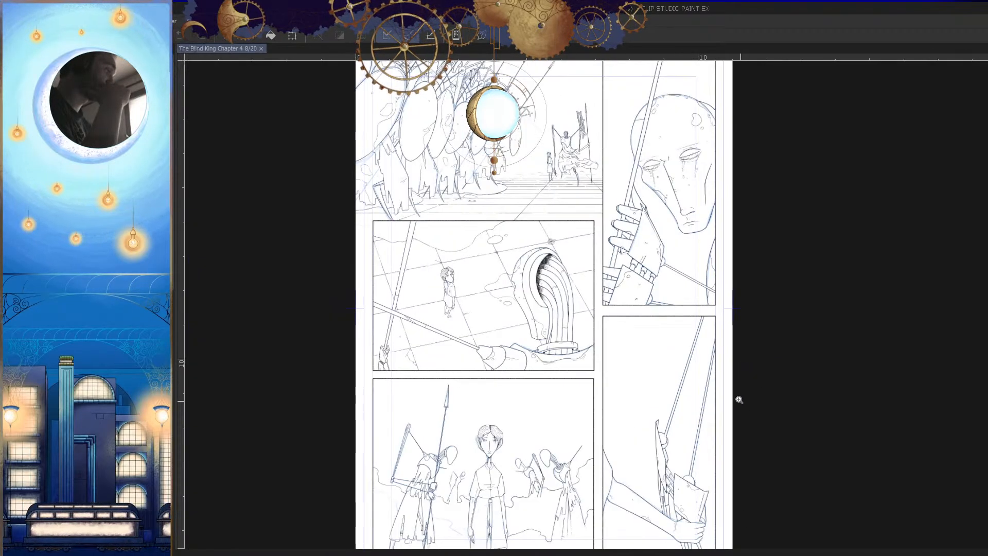
key(ctrl+0)
key(Tab)
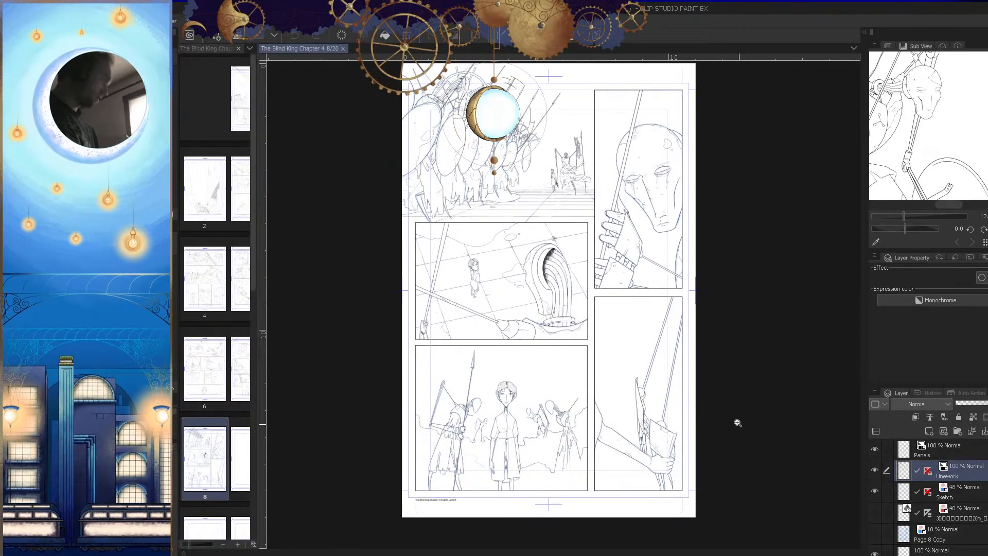
click(875, 492)
Step: Review page 8's linework without the sketch, both in normal and mirrored views
drag(776, 481, 751, 477)
drag(751, 477, 742, 438)
key(h)
key(h)
drag(751, 478, 741, 483)
drag(684, 309, 680, 441)
drag(690, 345, 704, 390)
drag(671, 294, 665, 381)
drag(704, 494, 726, 326)
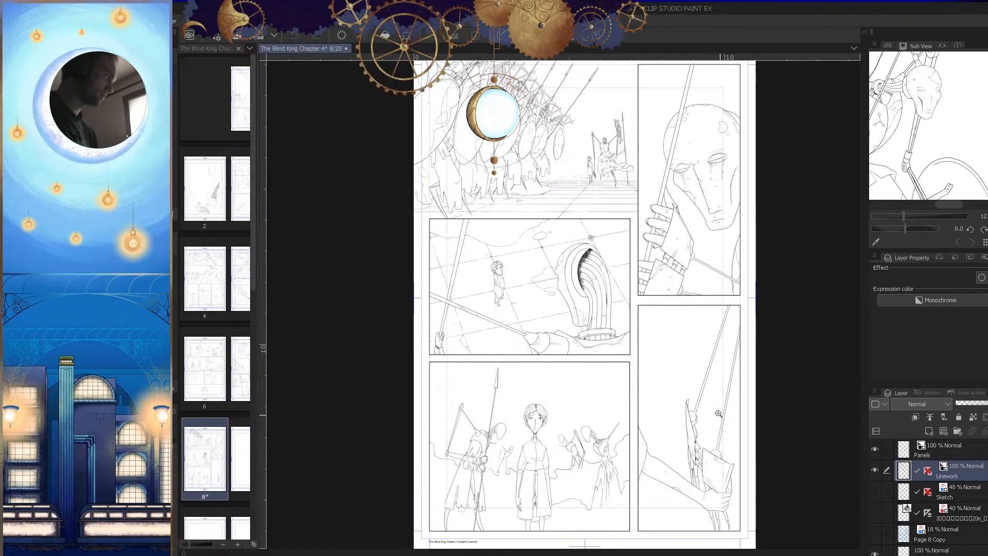
drag(713, 405, 716, 449)
key(h)
key(h)
drag(720, 451, 732, 415)
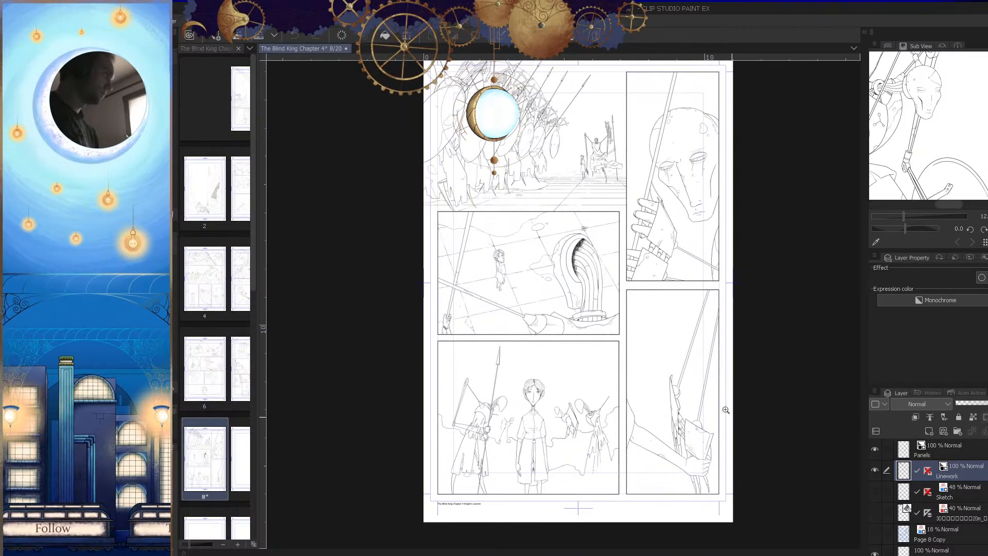
Step: Save page 8 and open page 9 of The Blind King Chapter 4
key(ctrl+s)
double_click(243, 458)
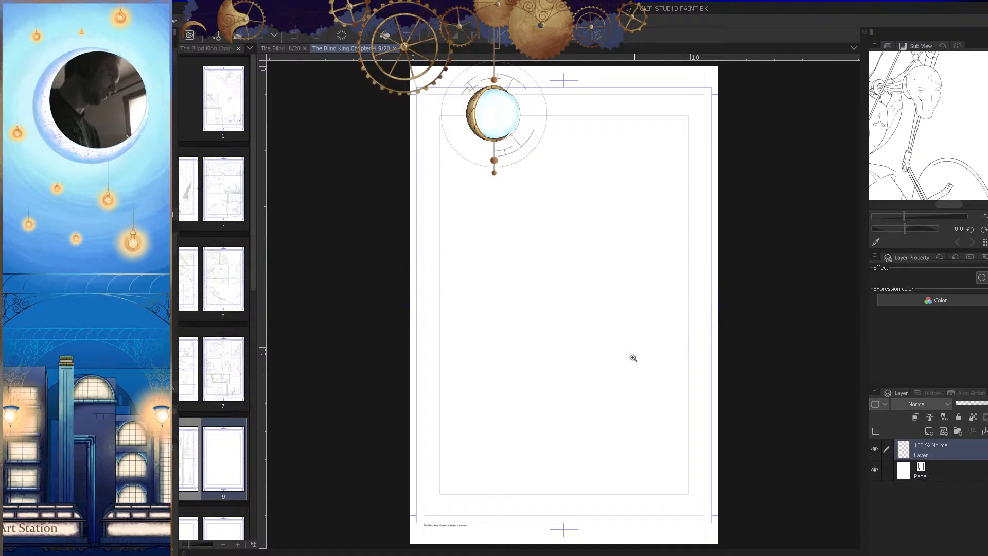
Step: Move the Chapter 4 Thumbnails document in with the open page documents and adjust the width of the page overview
click(222, 49)
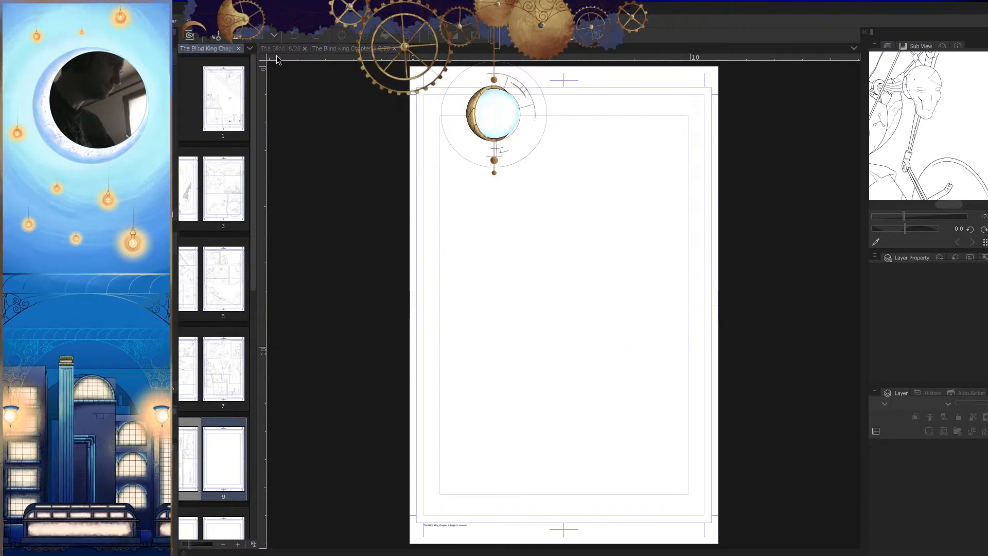
drag(258, 94, 317, 93)
click(289, 51)
mouse_move(289, 50)
mouse_down()
mouse_move(489, 51)
mouse_move(478, 50)
mouse_up()
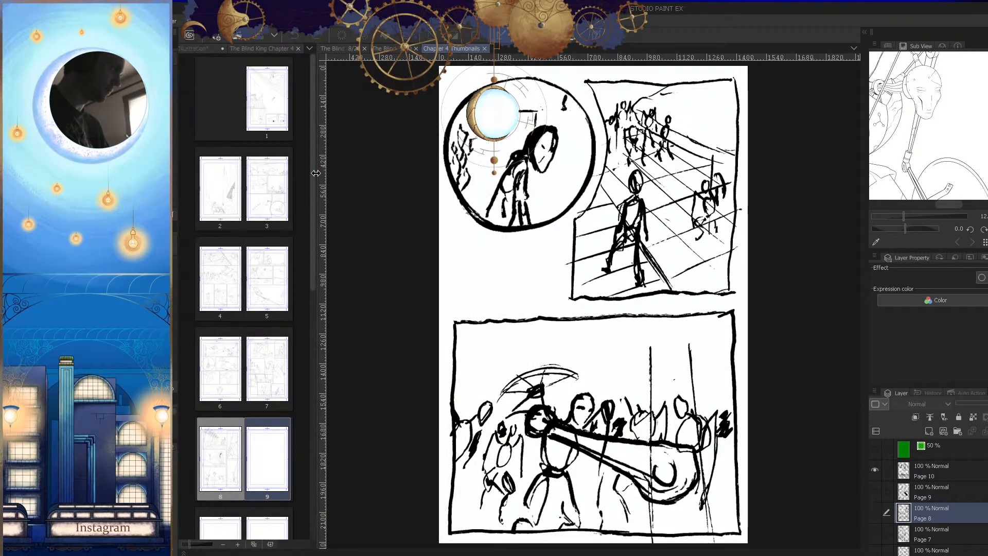
drag(313, 173, 273, 180)
key(Tab)
key(Tab)
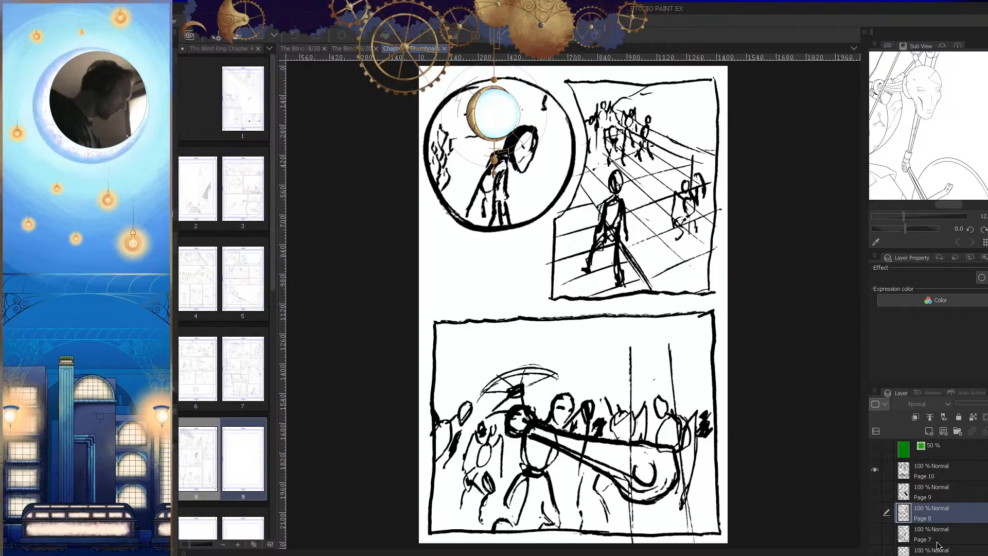
Step: Select the Page 9 thumbnail layer, hide the Page 10 layer and show Page 9 instead
click(911, 487)
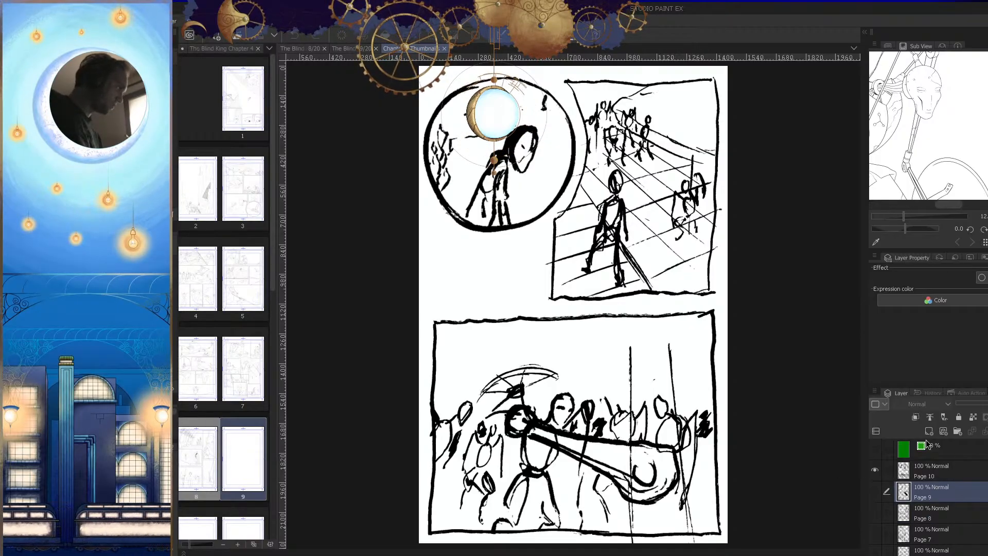
click(874, 471)
click(875, 491)
Step: Study the page 9 thumbnail panel by panel, from the upper scenes down to the small bottom panels
scroll(750, 424, down, 2)
mouse_move(749, 423)
mouse_down()
mouse_move(670, 397)
mouse_move(651, 444)
mouse_up()
scroll(651, 415, up, 2)
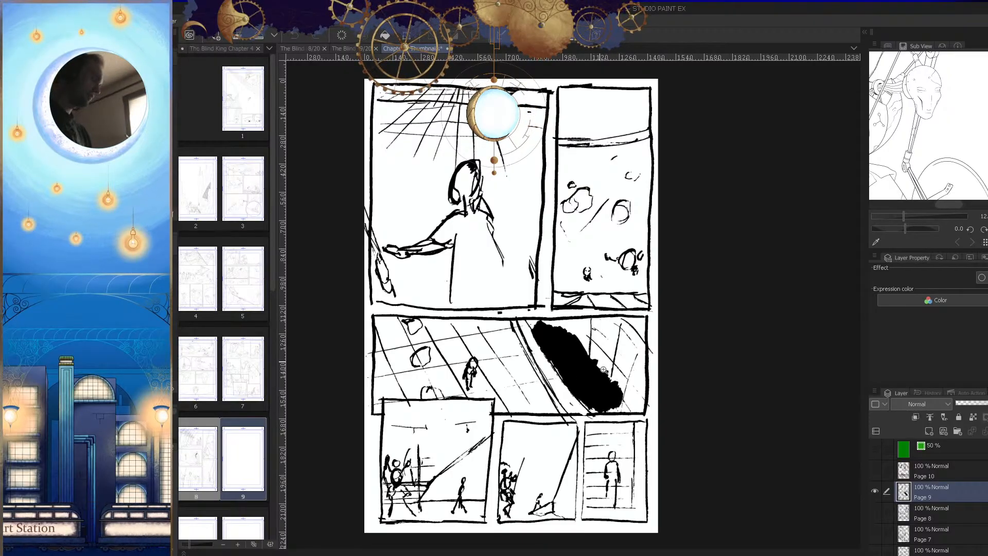
scroll(601, 364, up, 1)
scroll(616, 359, down, 1)
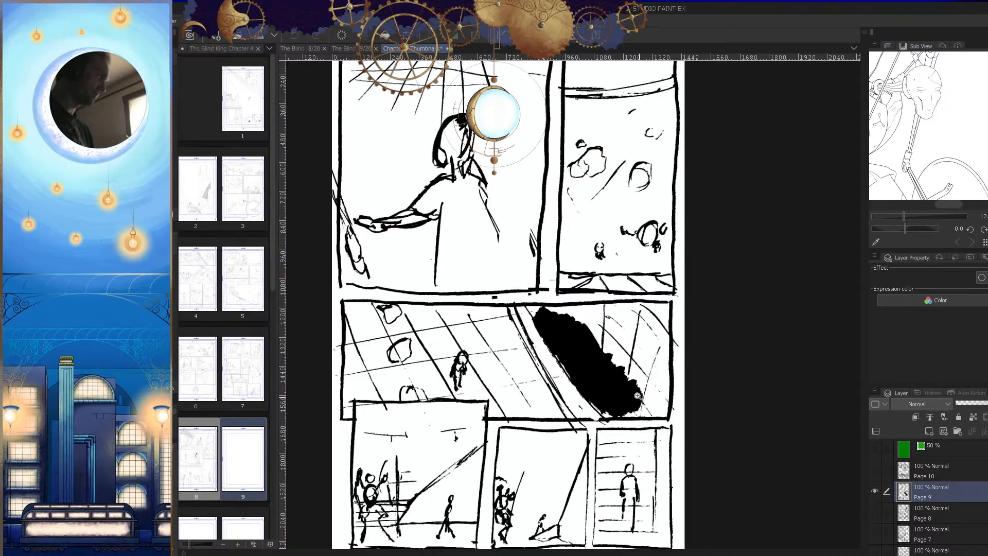
scroll(651, 231, down, 2)
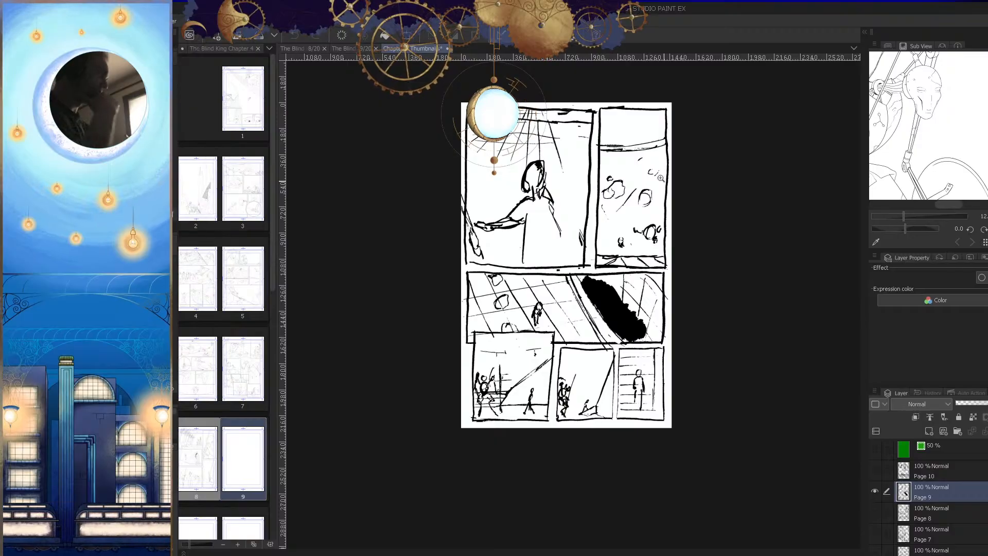
scroll(663, 181, up, 2)
scroll(688, 214, down, 1)
scroll(611, 213, up, 2)
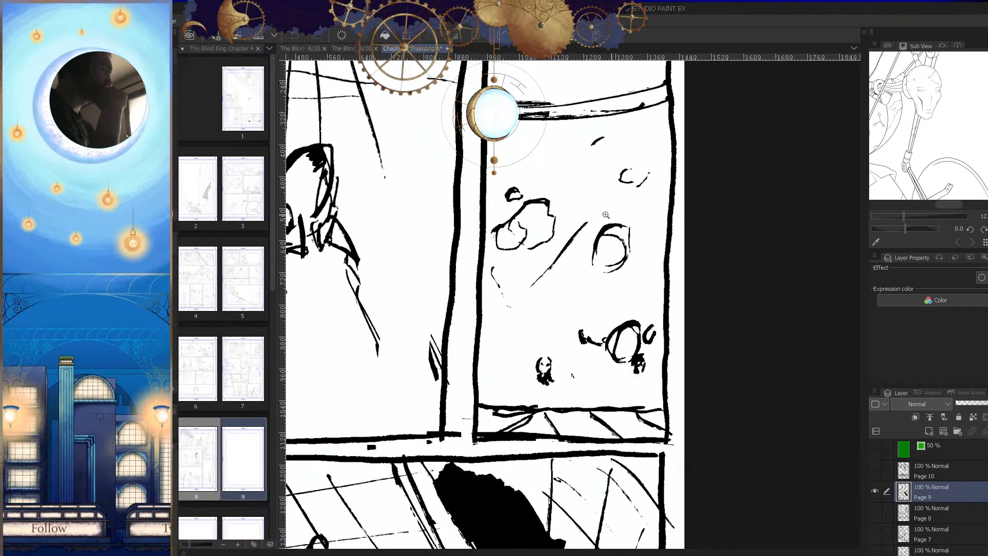
scroll(600, 340, down, 1)
scroll(600, 299, up, 1)
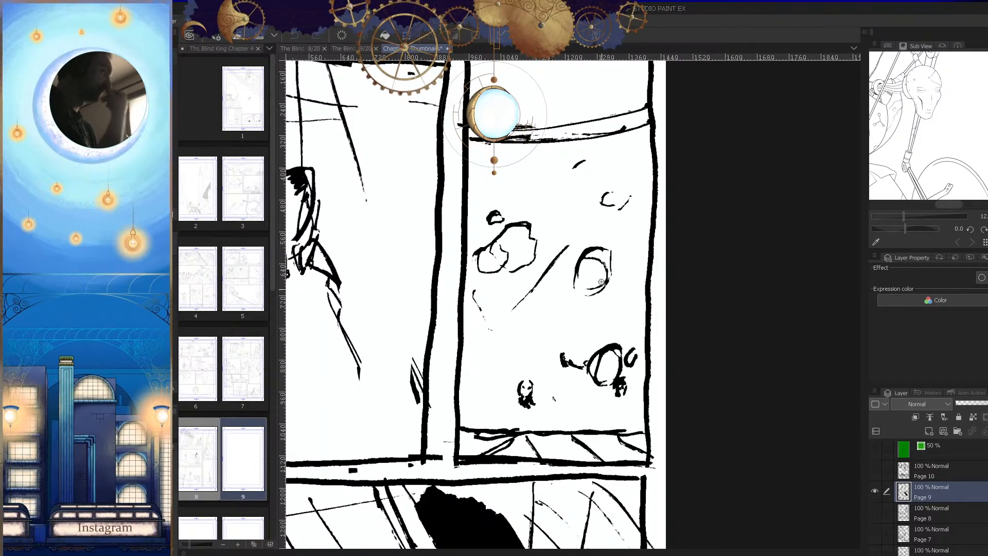
scroll(716, 247, down, 3)
scroll(627, 457, up, 2)
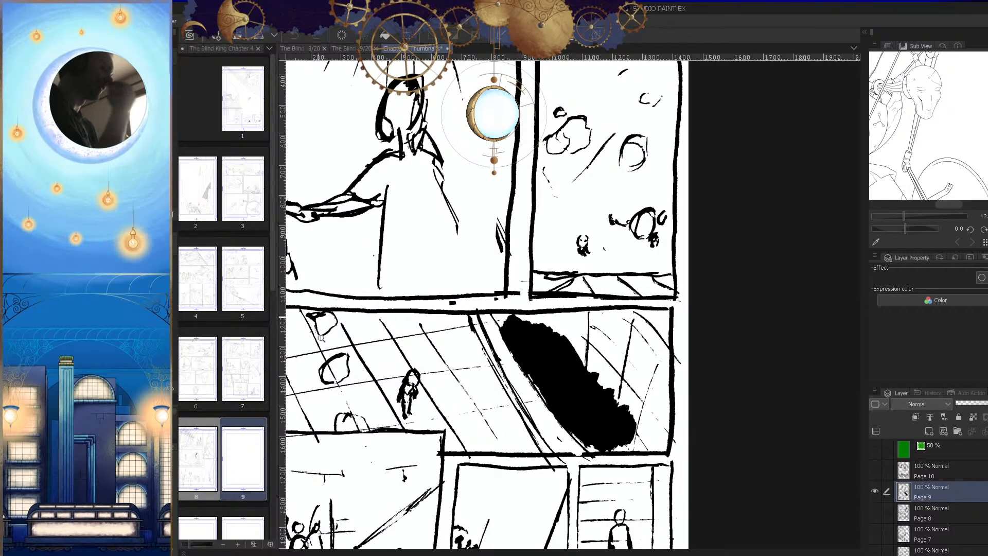
scroll(363, 353, down, 1)
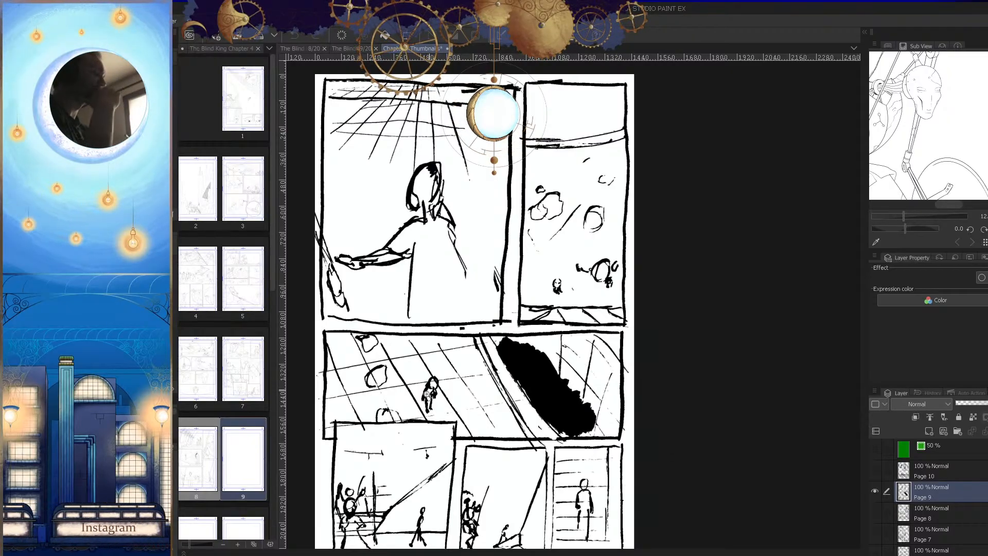
scroll(607, 363, up, 2)
scroll(618, 436, down, 1)
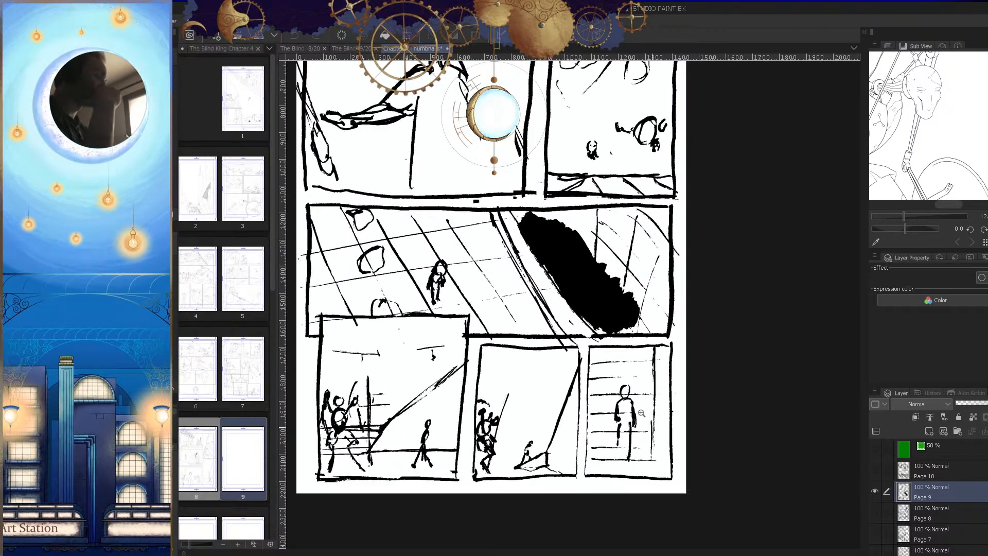
scroll(692, 445, up, 1)
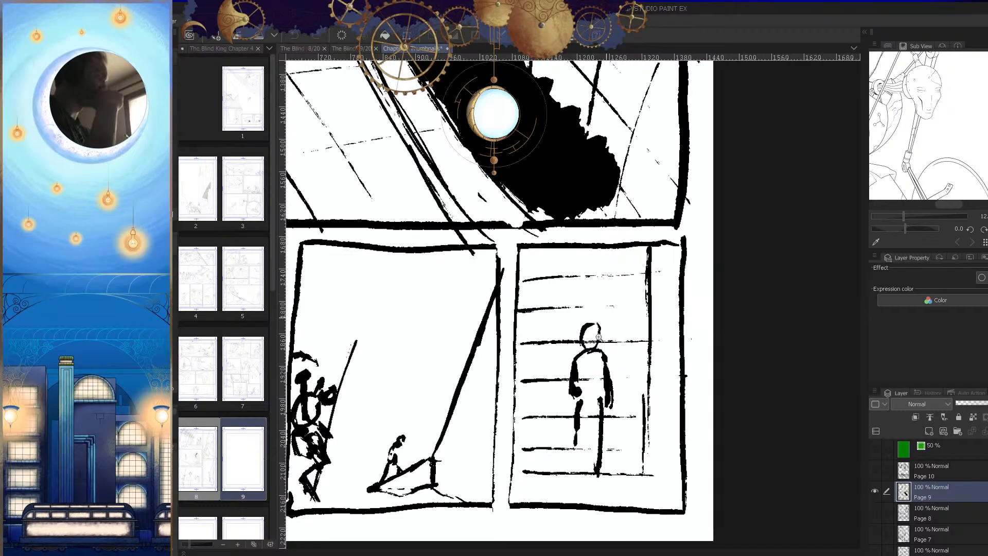
scroll(648, 391, down, 1)
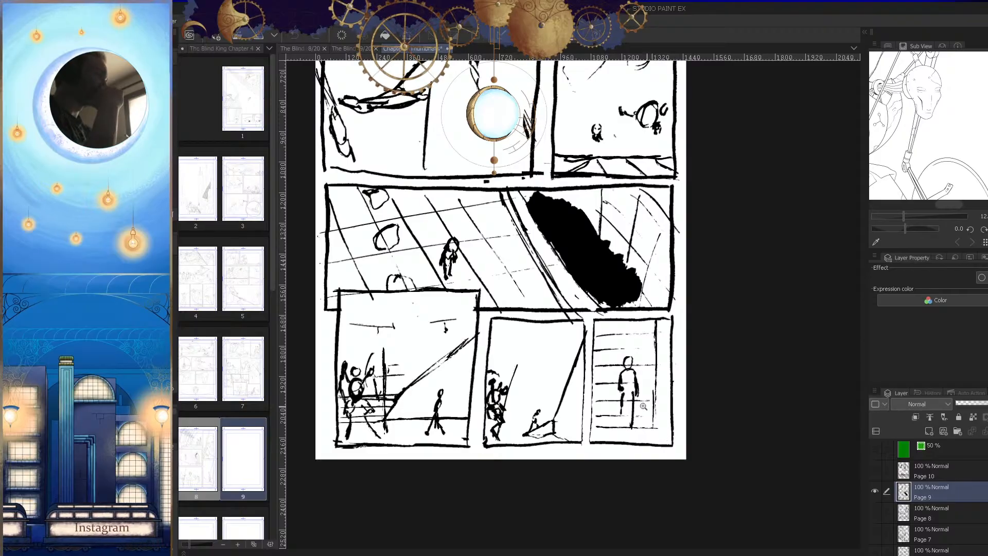
scroll(591, 375, down, 3)
scroll(568, 252, up, 2)
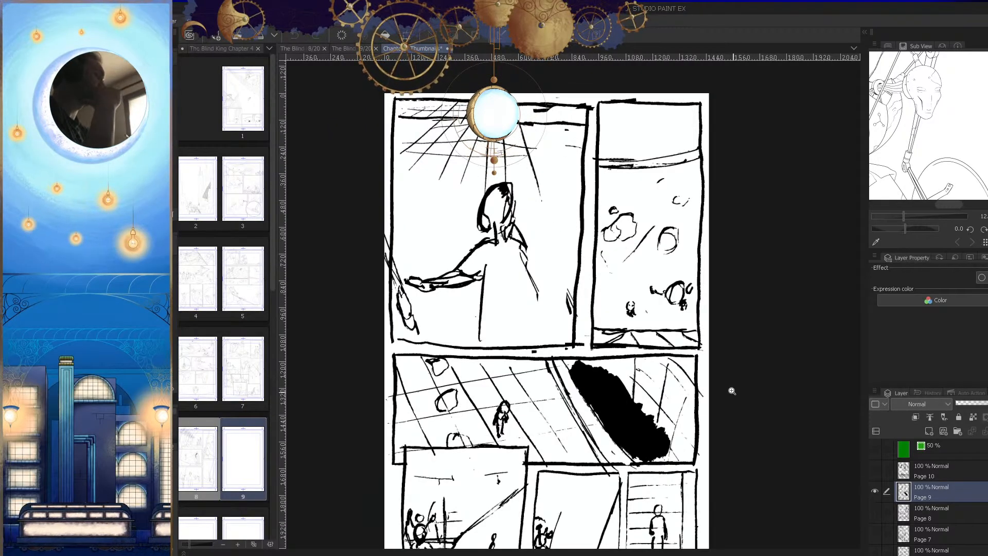
scroll(617, 481, up, 2)
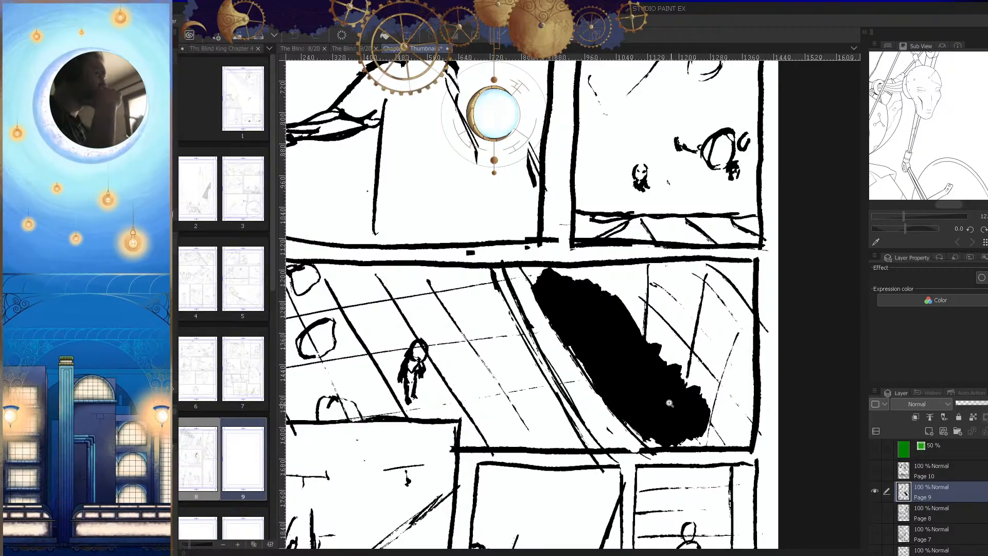
scroll(663, 368, down, 2)
scroll(581, 372, up, 1)
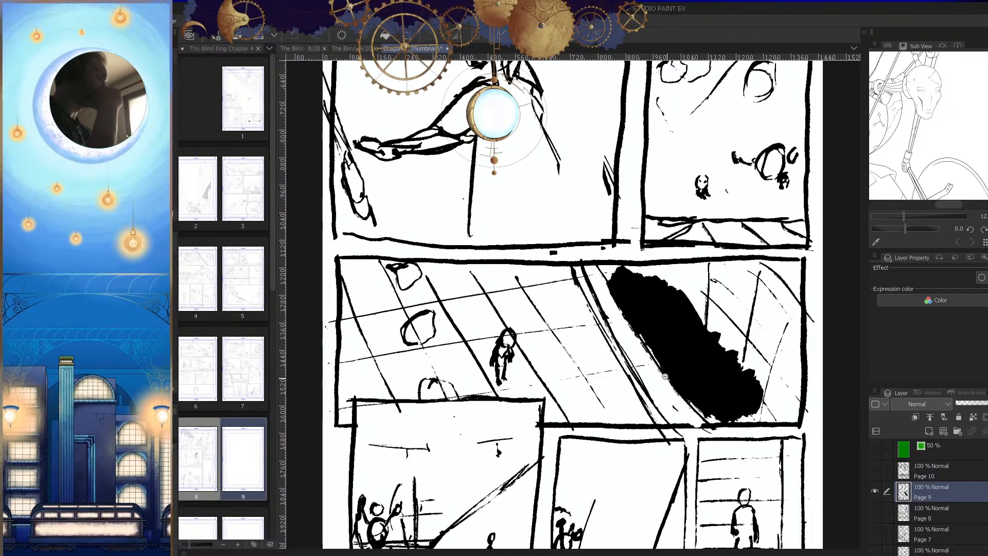
alt+click(650, 360)
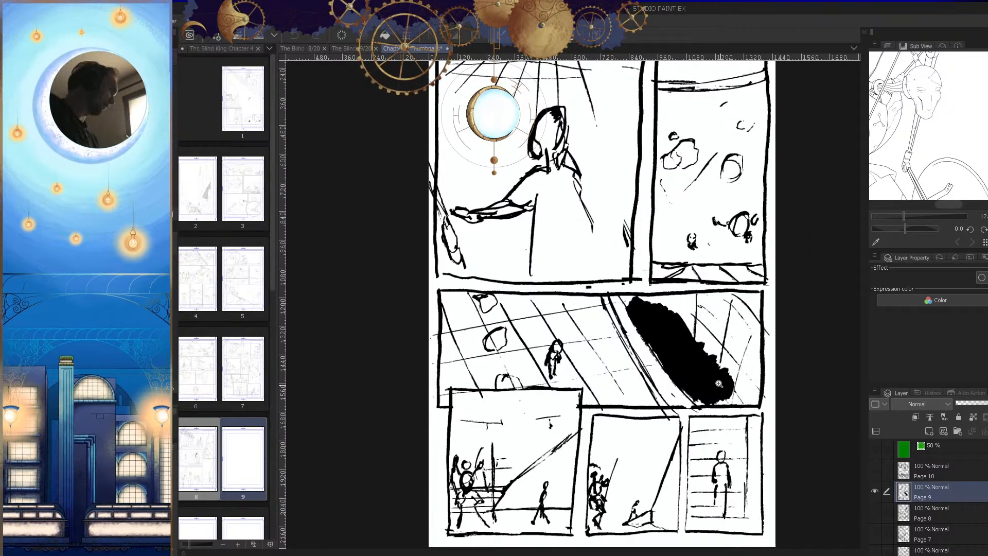
Step: Check the page 9 thumbnail's composition in a mirrored view and again in its normal orientation
drag(666, 439, 719, 462)
key(h)
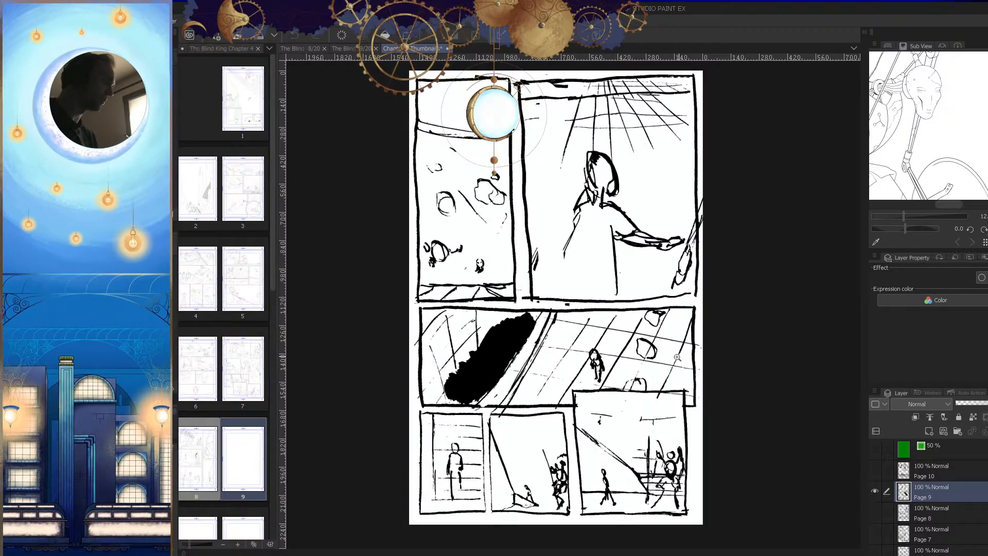
click(543, 342)
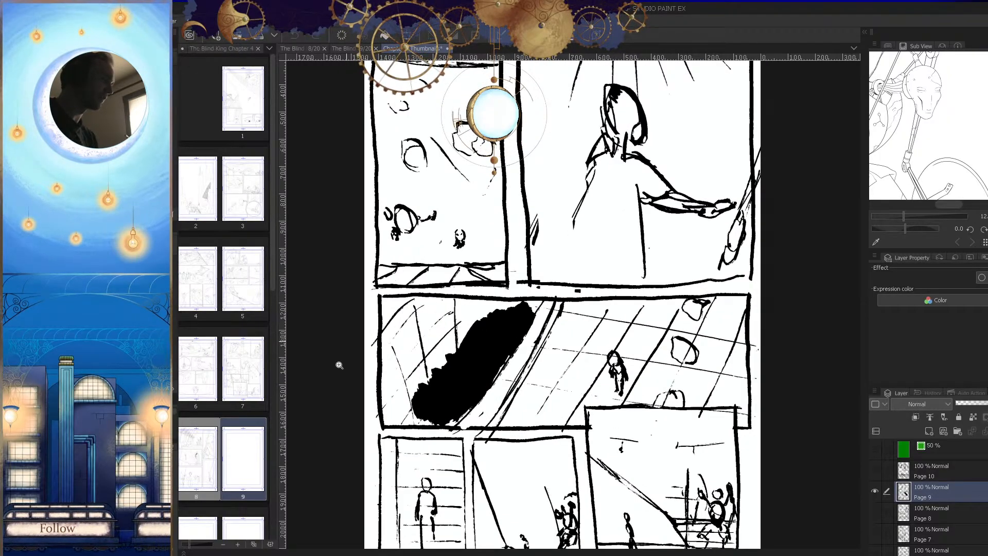
alt+click(619, 383)
key(h)
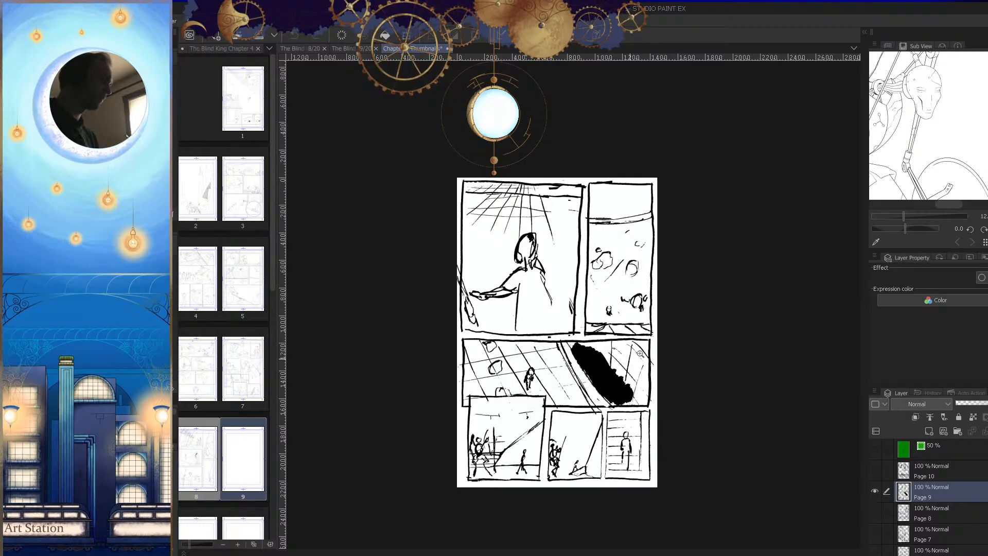
click(630, 400)
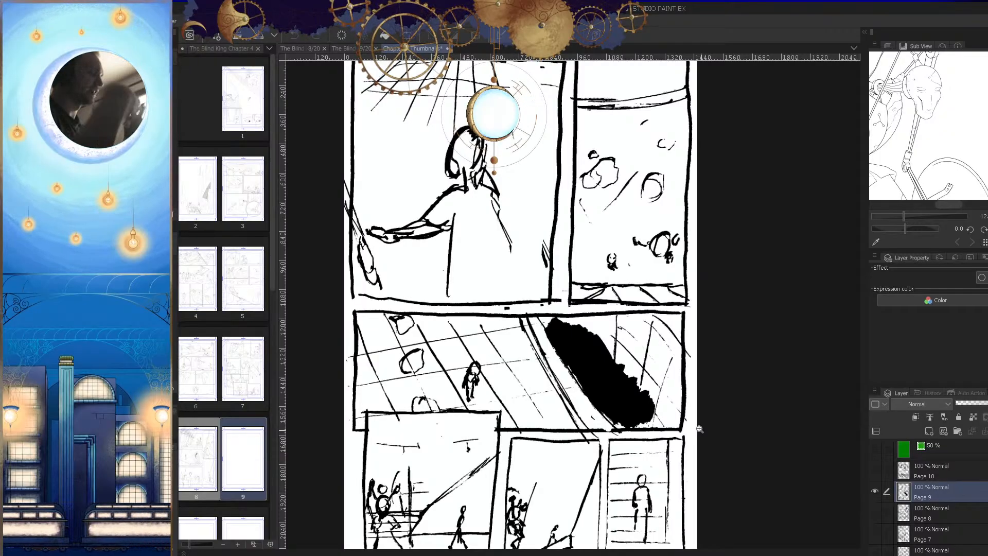
click(650, 414)
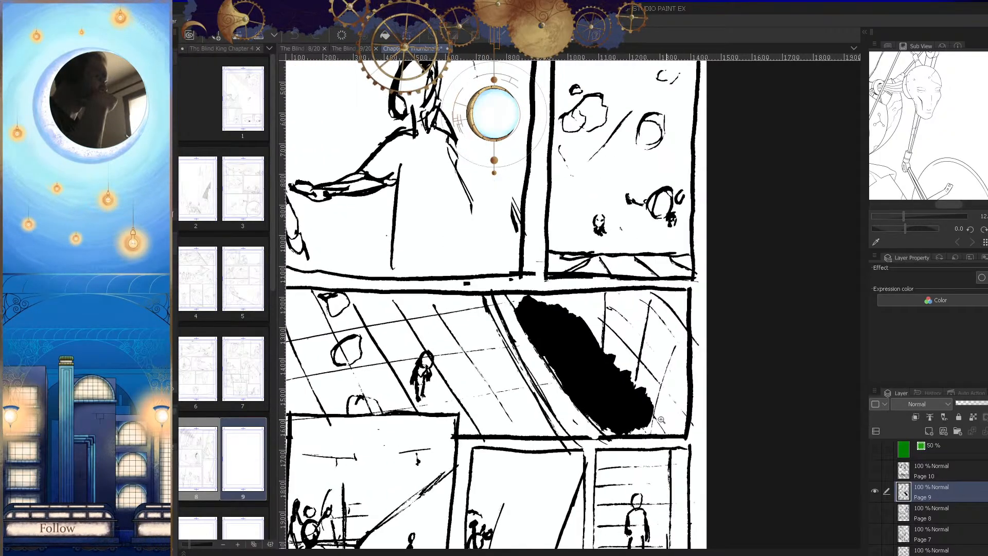
alt+click(666, 428)
alt+click(668, 454)
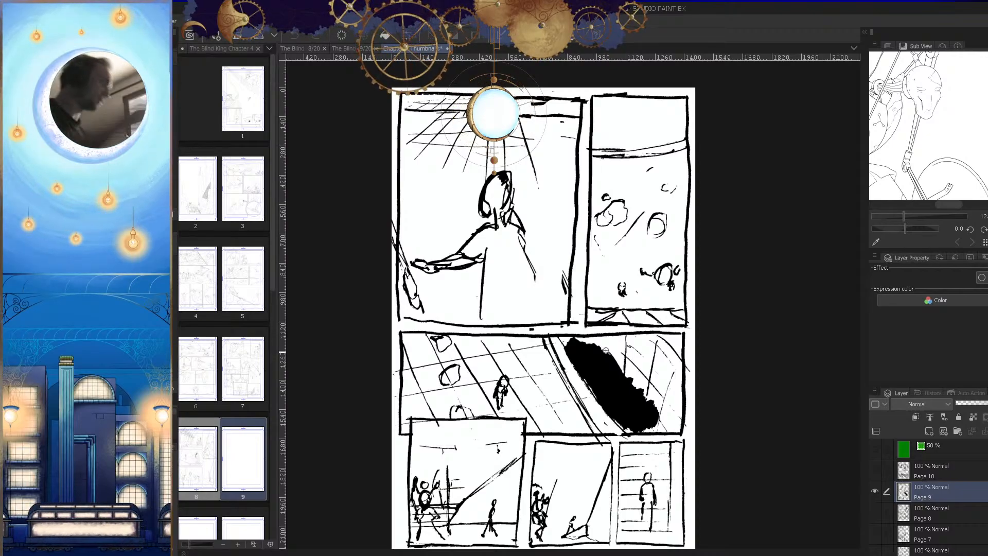
alt+click(699, 426)
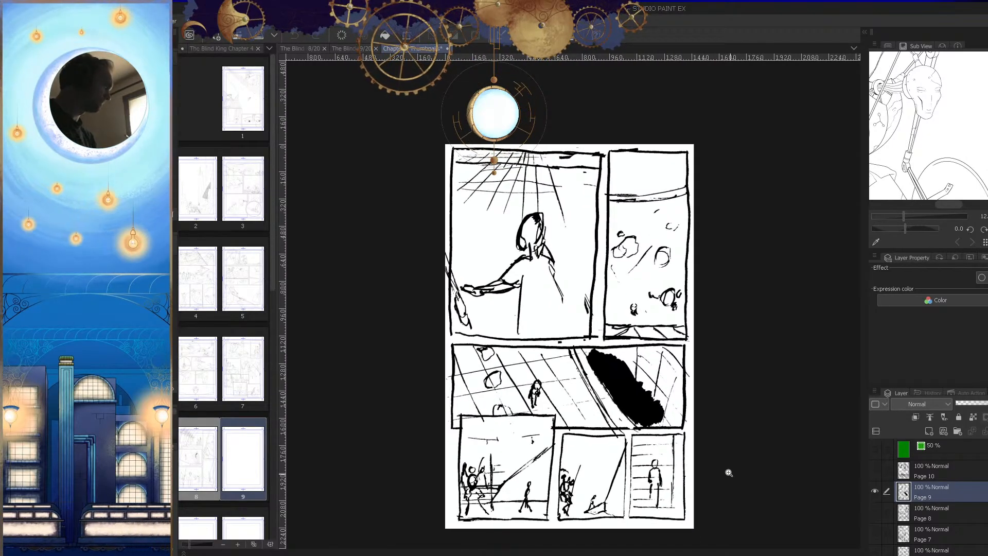
Step: Paste the copied page 9 thumbnail into the page 9 document and enlarge it to roughly fill the page
click(352, 48)
key(ctrl+v)
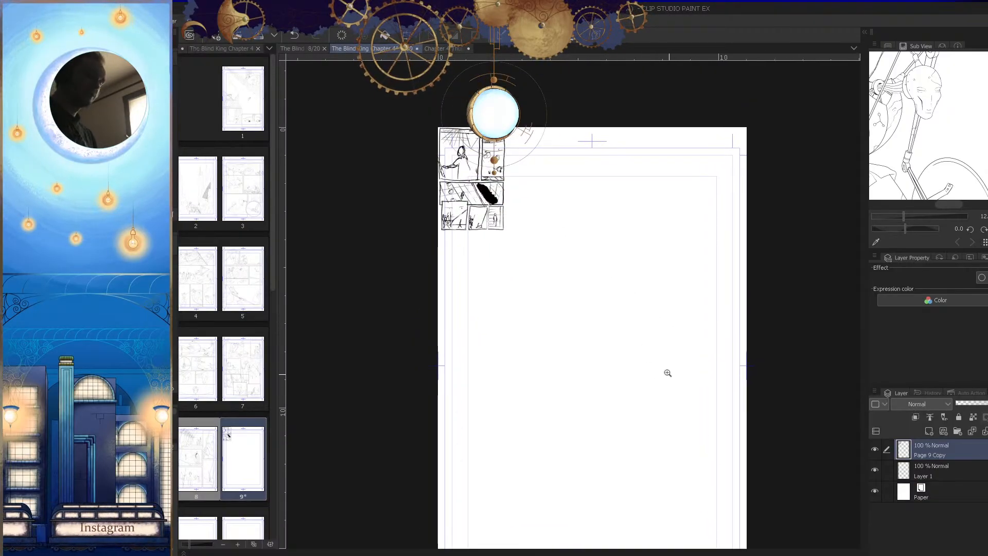
key(ctrl+t)
drag(504, 229, 723, 512)
drag(751, 411, 742, 304)
mouse_move(684, 412)
mouse_down()
mouse_move(710, 467)
mouse_move(685, 413)
mouse_move(729, 480)
mouse_up()
drag(686, 433, 700, 445)
drag(681, 402, 673, 397)
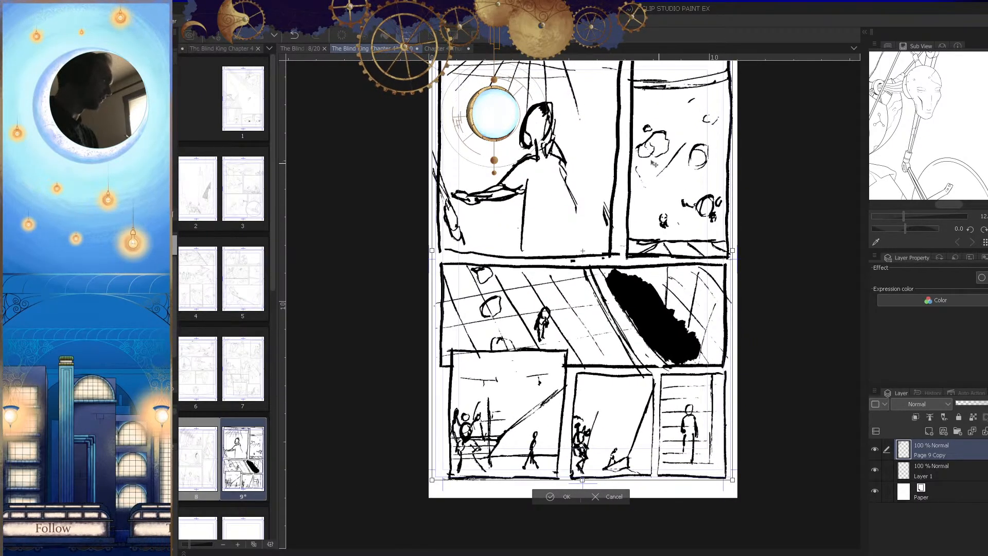
Step: Shrink and reposition the pasted thumbnail so its panels fit inside the page's outer guides, and apply the transformation
scroll(738, 406, up, 3)
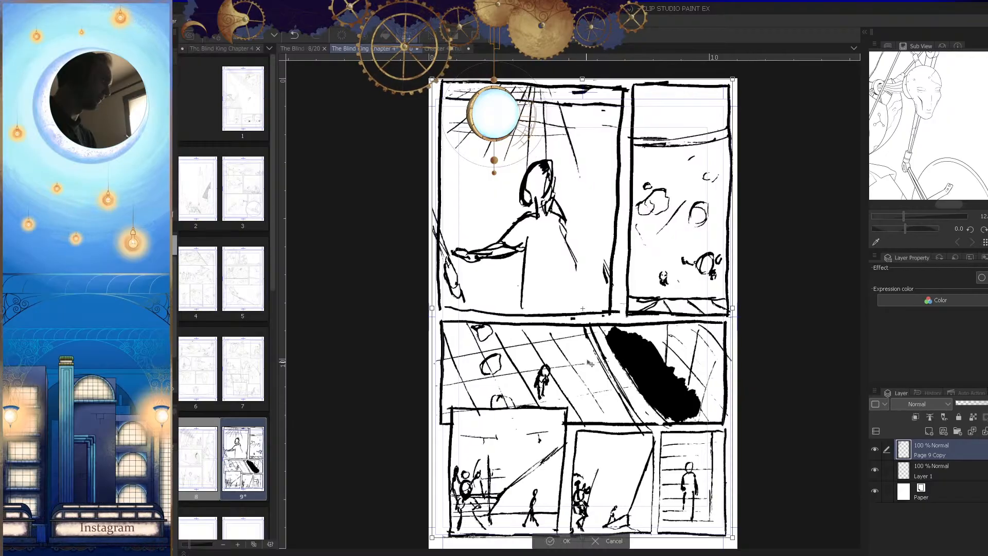
drag(646, 378, 641, 384)
drag(578, 80, 579, 90)
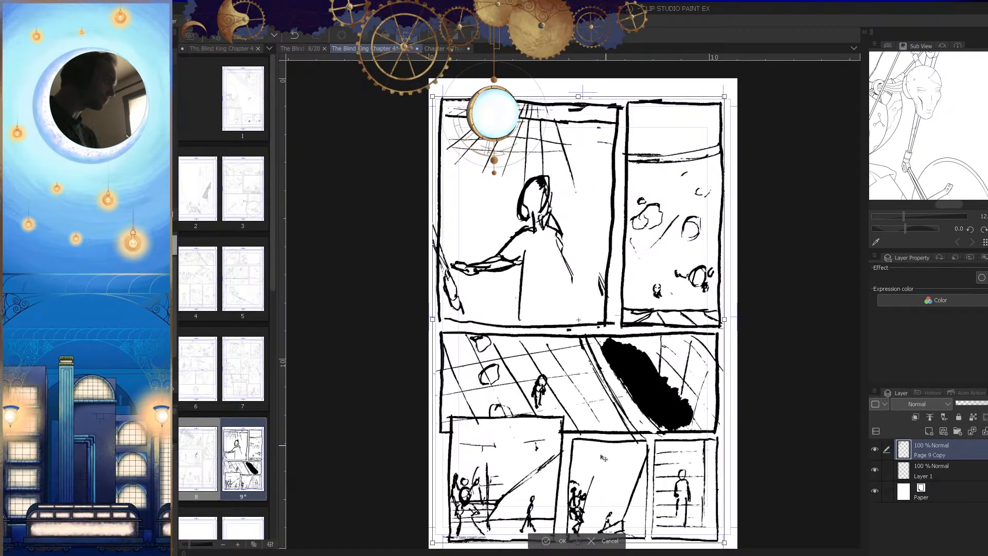
scroll(606, 443, down, 2)
drag(582, 498, 582, 488)
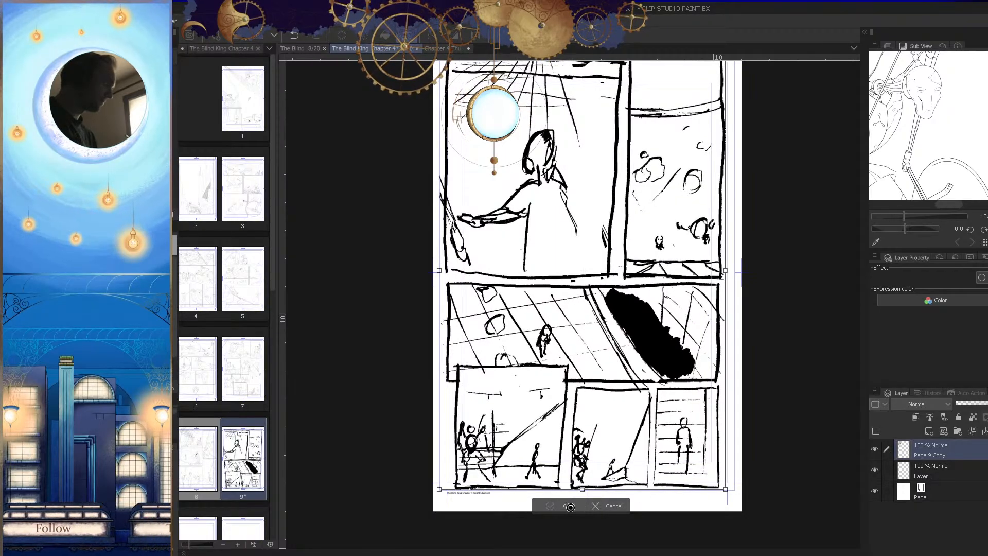
click(556, 507)
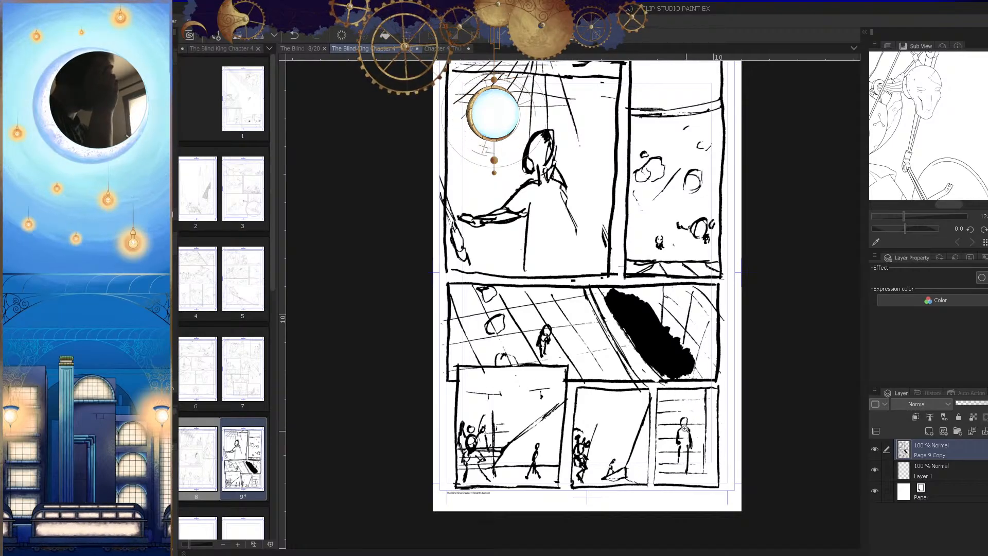
Step: Turn on the blue layer color for the Page 9 Copy thumbnail layer
scroll(688, 434, down, 1)
scroll(685, 435, up, 1)
key(ctrl+b)
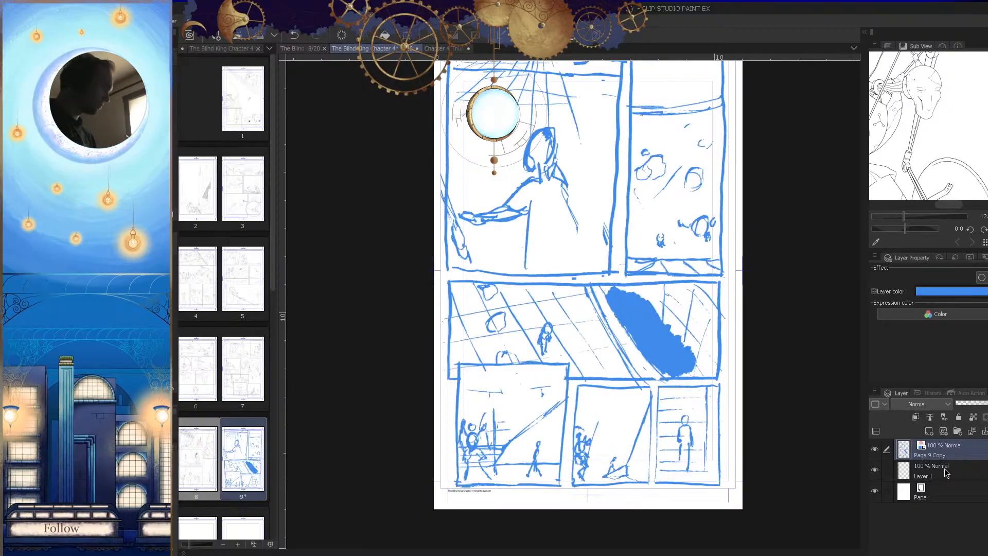
Step: Move Layer 1 above the thumbnail layer and rename it Panels
click(948, 469)
mouse_move(942, 470)
mouse_down()
mouse_move(944, 443)
mouse_move(934, 454)
mouse_up()
double_click(933, 455)
text(Panels)
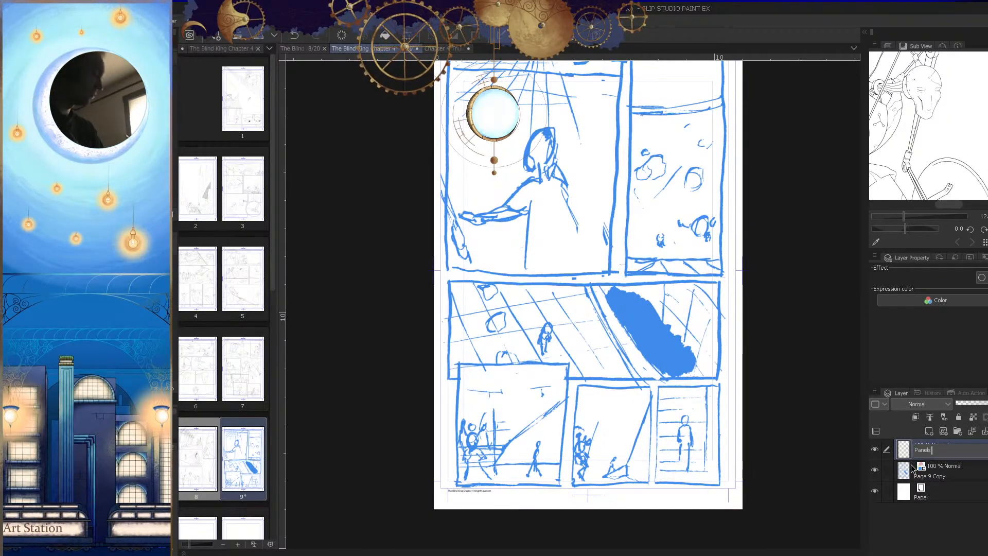
key(Return)
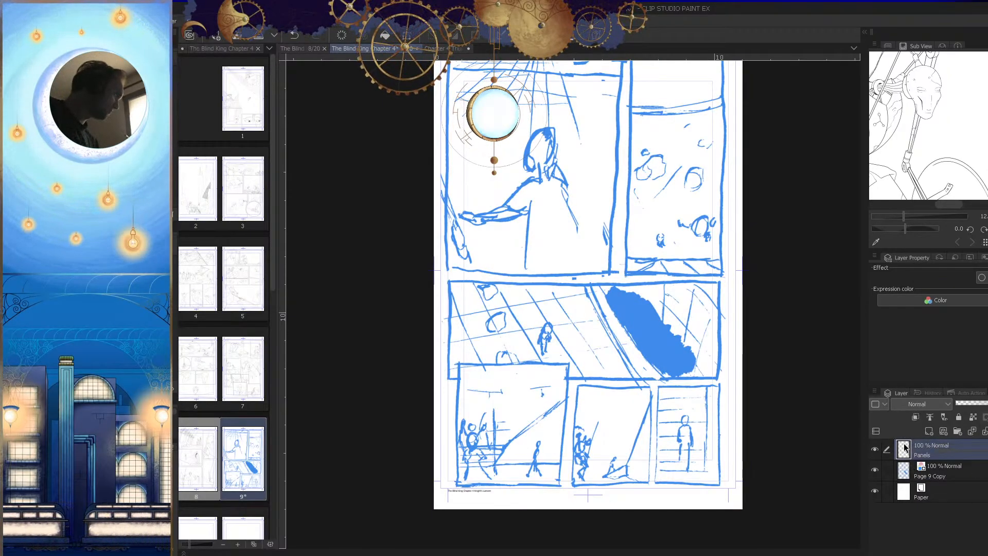
Step: Lower the Page 9 Copy layer's opacity to 26% and select the Panels layer again
click(905, 474)
click(971, 404)
click(901, 455)
Step: Set the Panels layer's expression color to Monochrome
drag(834, 466, 756, 463)
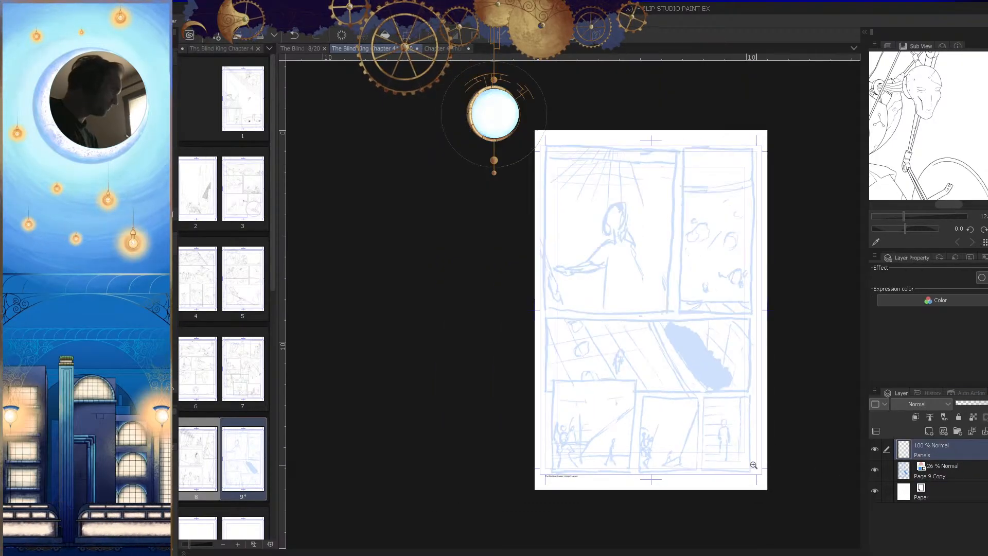
drag(685, 476, 591, 501)
click(939, 303)
click(943, 336)
Step: Hide the palettes and draw a rectangular frame for the large upper-left panel, starting at the page's margin guides
drag(606, 331, 671, 408)
drag(570, 288, 641, 387)
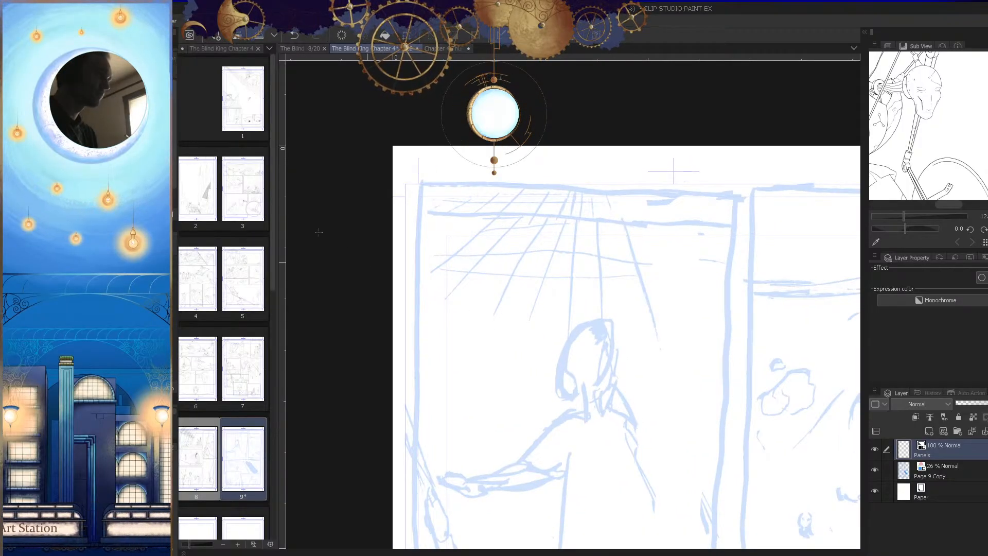
key(Tab)
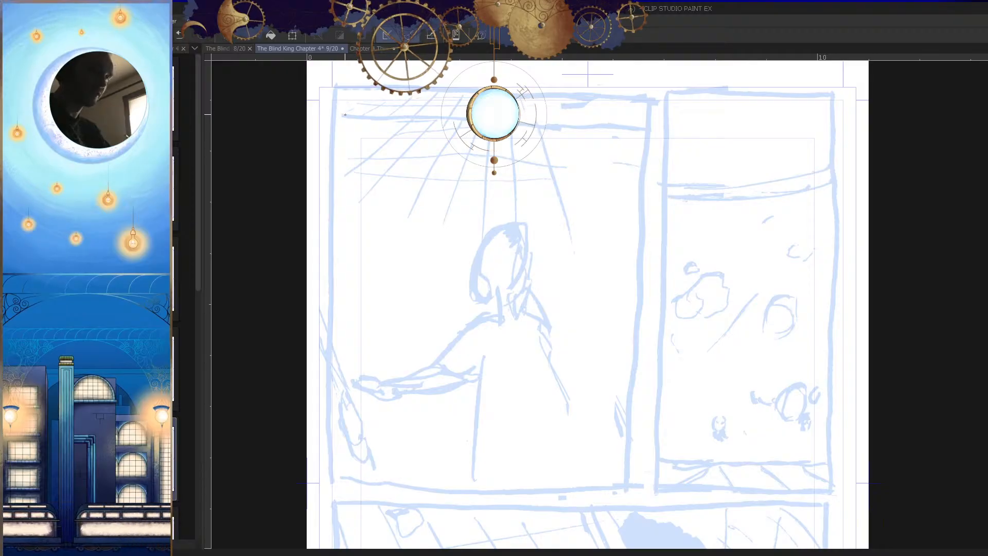
mouse_move(332, 98)
mouse_down()
mouse_move(639, 352)
mouse_move(639, 458)
mouse_move(626, 485)
mouse_up()
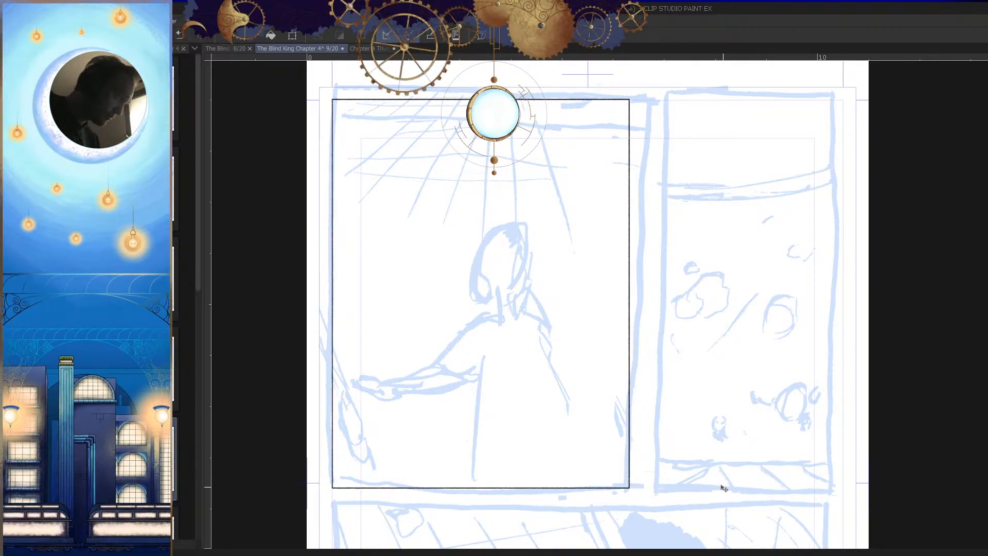
Step: Draw a tall rectangular frame for the upper-right panel, leaving a narrow gutter beside the first frame
drag(724, 424, 620, 438)
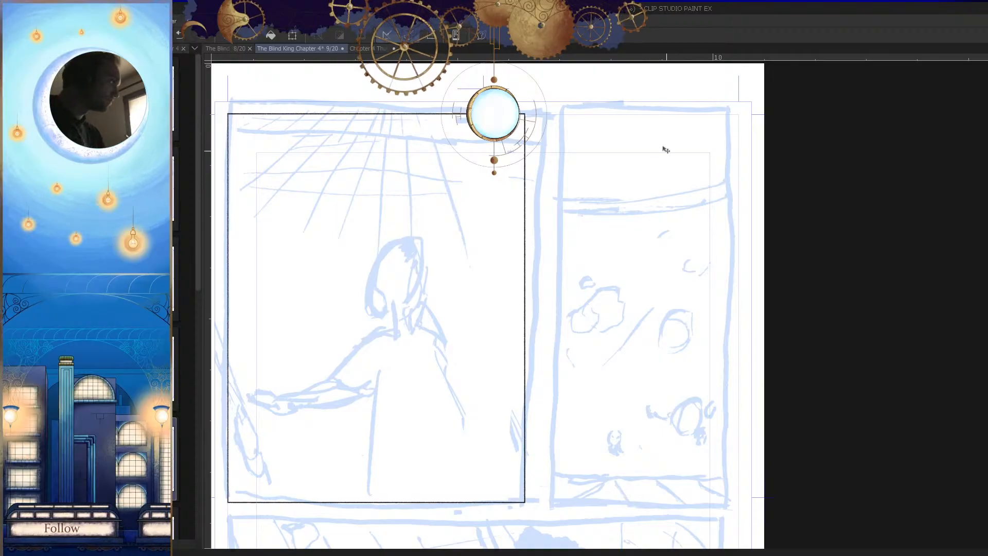
scroll(643, 368, down, 2)
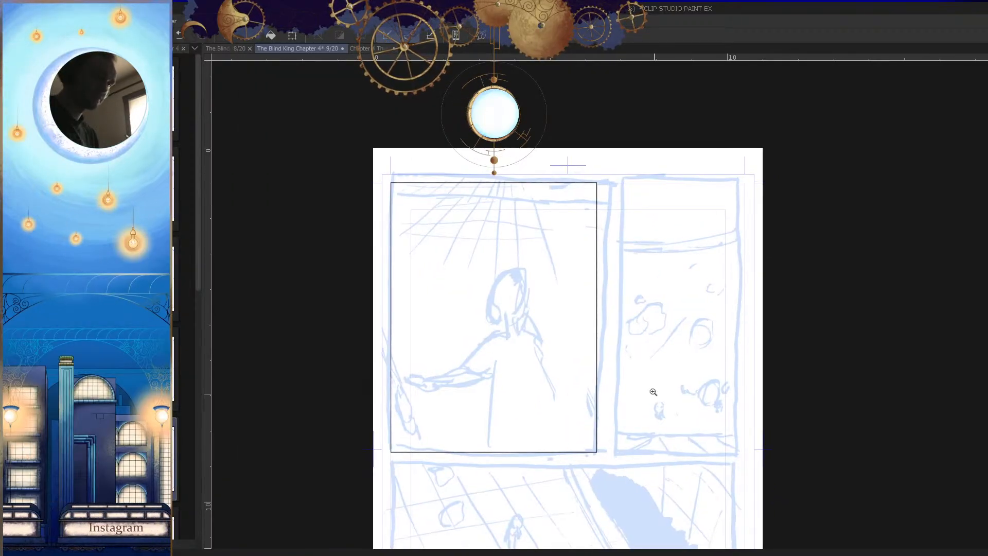
scroll(628, 385, up, 1)
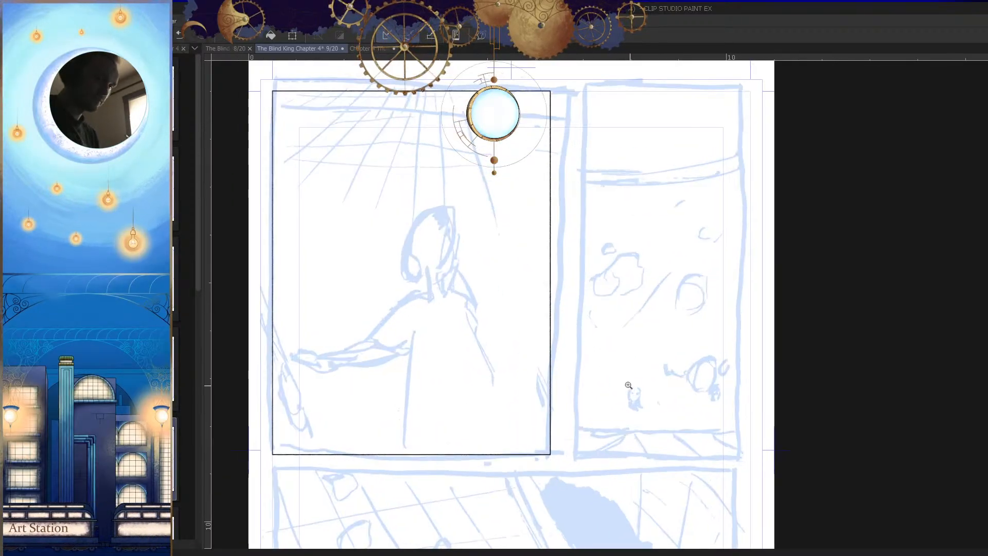
drag(557, 91, 749, 455)
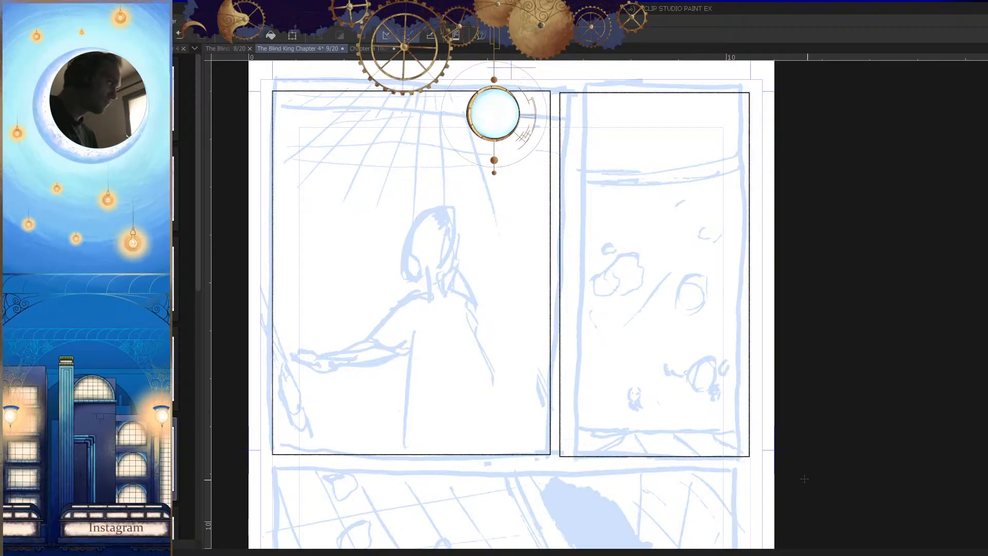
Step: Select the upper-right panel frame, nudge it up and right to align with the first frame and the margin guide, and deselect
drag(806, 467, 766, 479)
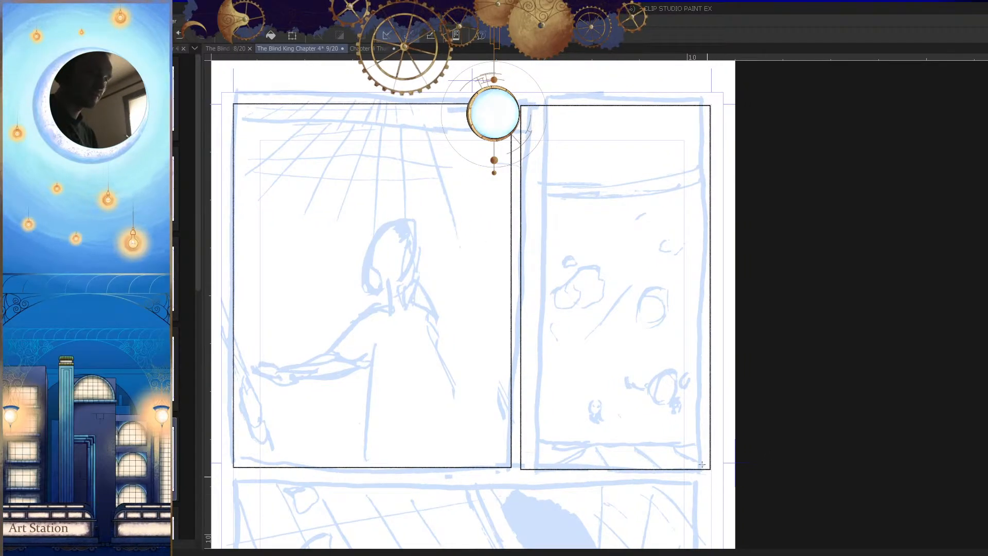
click(518, 479)
click(724, 480)
double_click(722, 90)
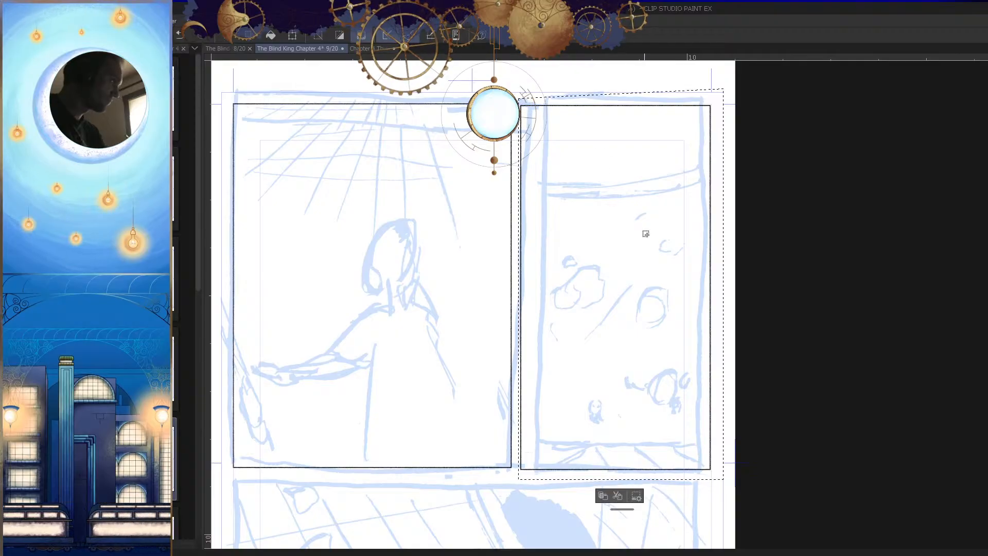
key(Up)
key(Up)
key(Up)
key(Up)
key(Right)
key(Right)
key(Right)
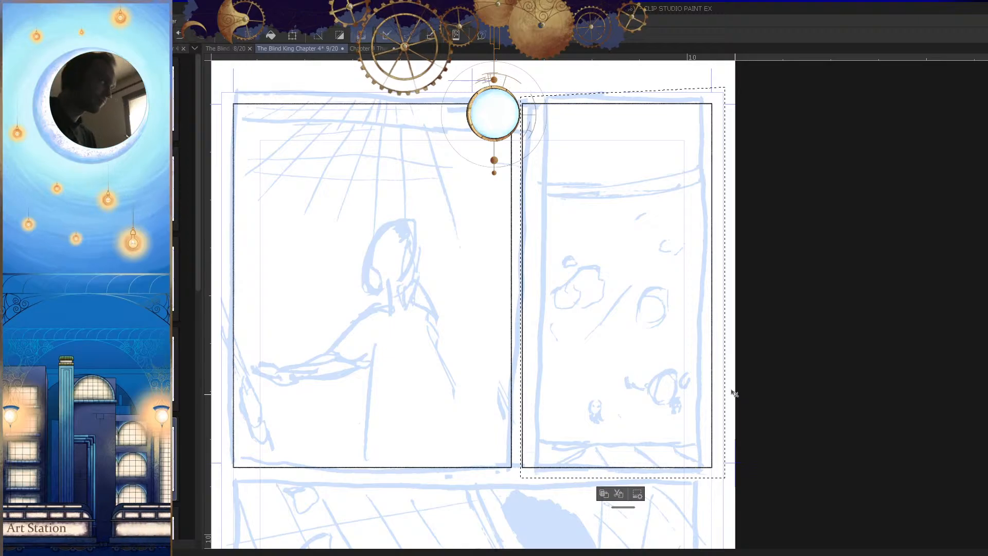
key(ctrl+d)
Step: Select only the top edge of the upper-right frame, nudge it level with the first frame's top edge, and deselect
drag(537, 101, 592, 181)
drag(603, 246, 558, 273)
drag(603, 214, 646, 225)
drag(648, 266, 641, 344)
mouse_move(545, 298)
mouse_down()
mouse_move(588, 304)
mouse_move(538, 314)
mouse_up()
drag(676, 116, 582, 434)
drag(545, 292, 635, 295)
drag(613, 378, 645, 364)
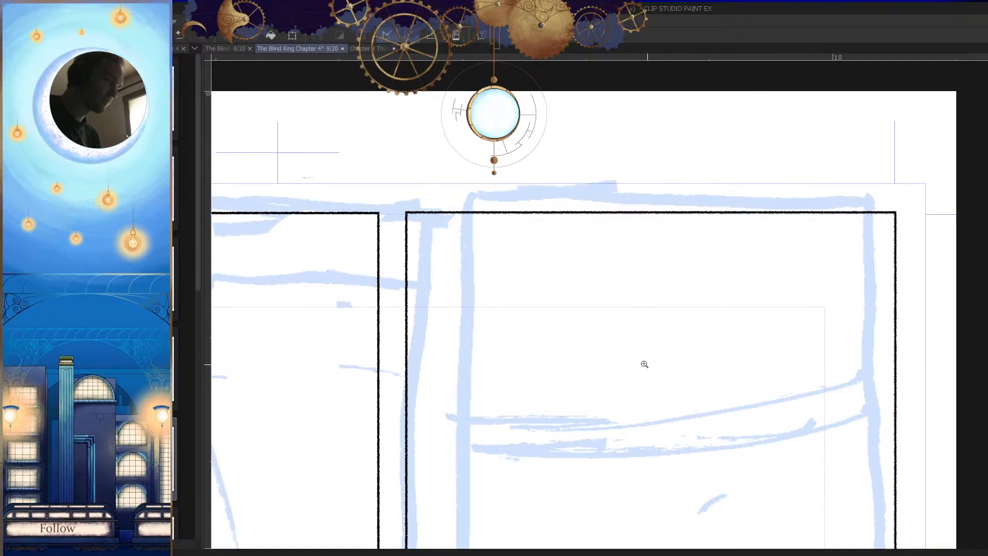
drag(397, 224, 902, 231)
click(399, 169)
click(397, 225)
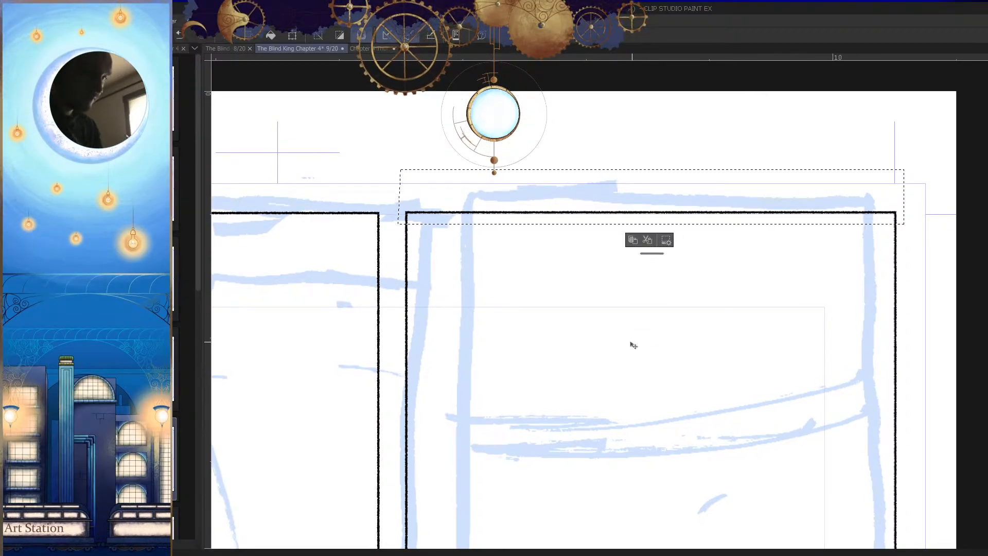
key(Down)
key(Down)
key(Up)
key(Up)
key(Down)
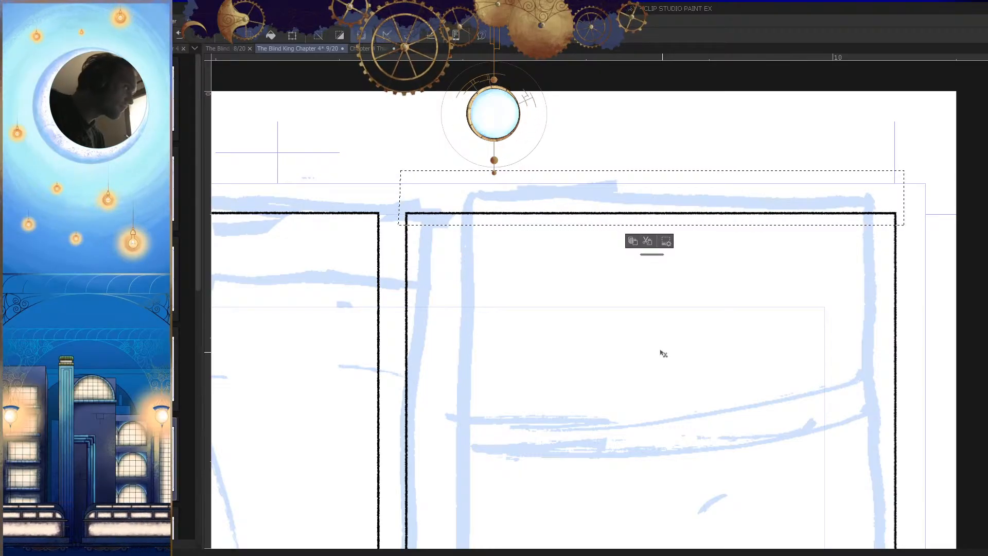
key(ctrl+d)
Step: Draw a wide rectangular frame for the middle panel, spanning the page beneath the two upper frames
drag(738, 276, 729, 373)
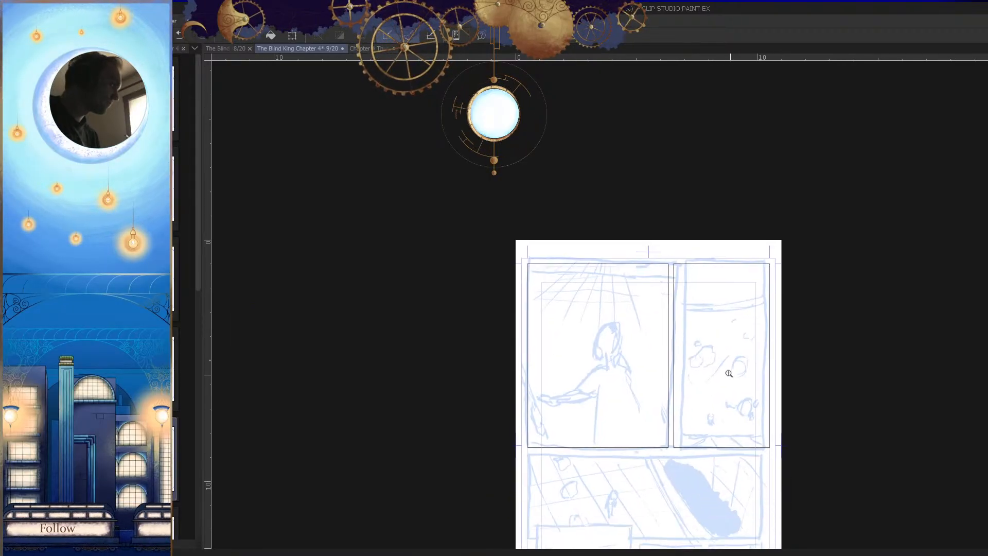
drag(744, 428, 719, 342)
drag(687, 440, 697, 407)
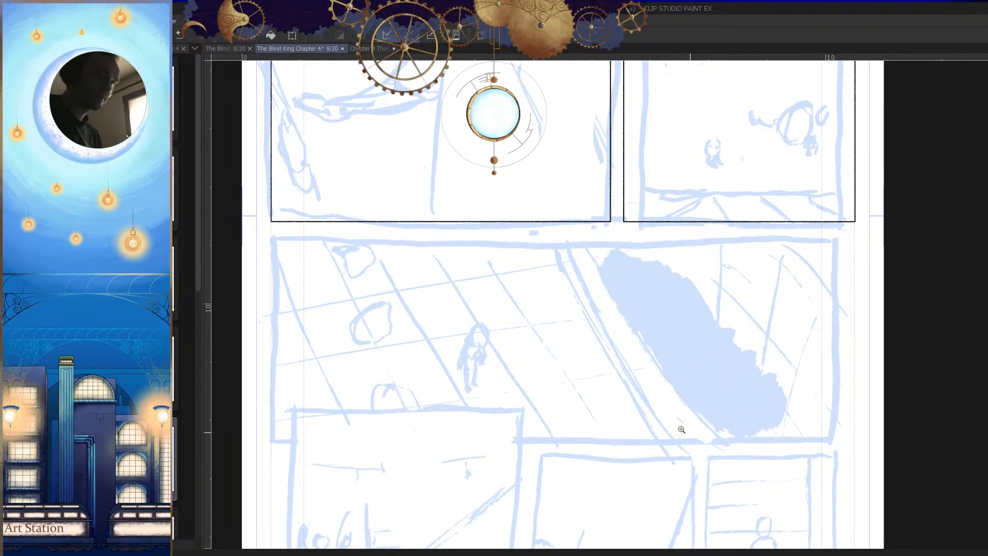
drag(270, 230, 893, 418)
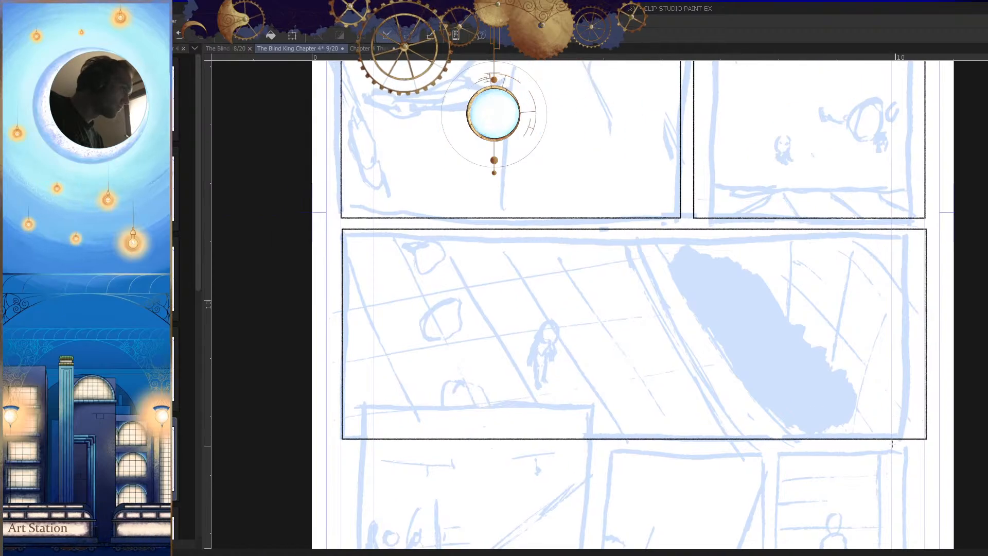
Step: Select the wide middle frame, shift it slightly left to line up with the upper frames' outer edges, and deselect
drag(813, 435, 812, 443)
drag(339, 232, 890, 257)
click(934, 469)
click(326, 469)
click(340, 232)
key(k)
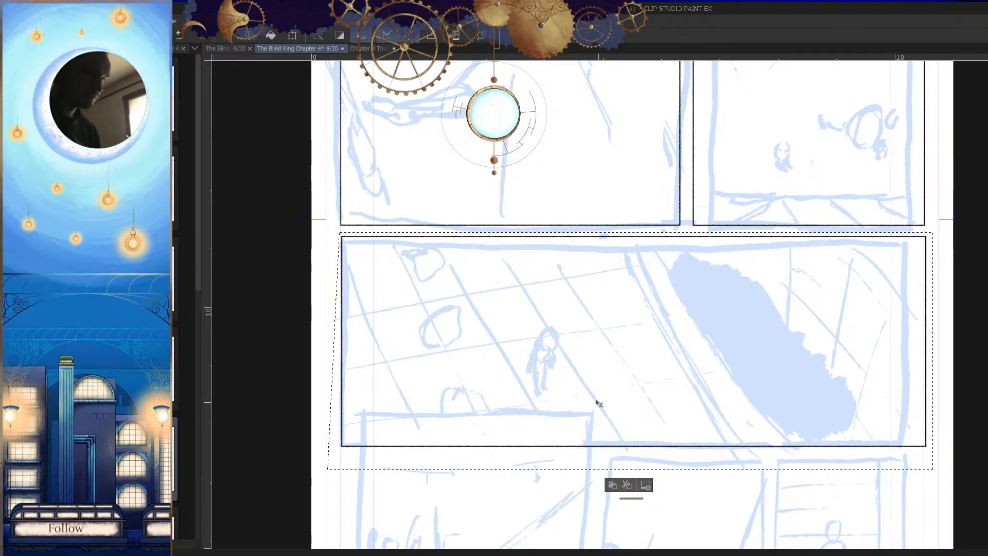
drag(627, 416, 626, 416)
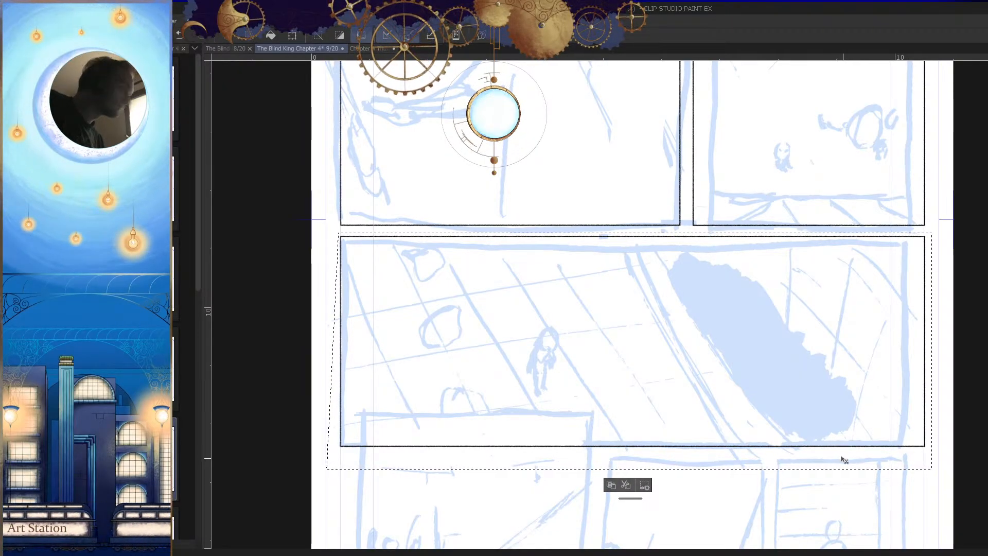
key(ctrl+d)
Step: Draw frames for the first two bottom-row panels, with the left one overlapping the wide panel and both ending at the lower guide
scroll(829, 406, down, 3)
drag(817, 420, 725, 382)
drag(746, 414, 730, 400)
drag(614, 430, 663, 422)
drag(664, 422, 692, 429)
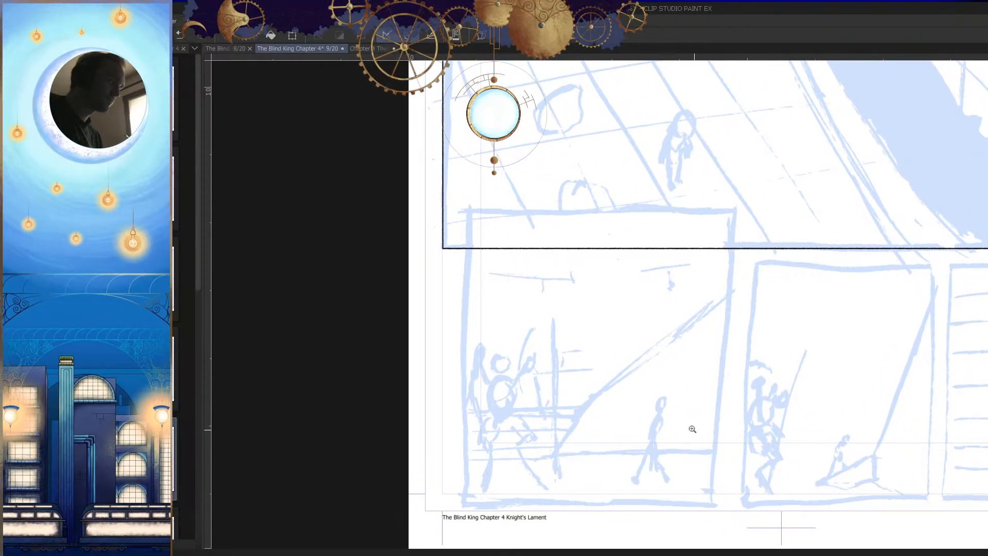
drag(467, 210, 729, 493)
drag(866, 448, 684, 436)
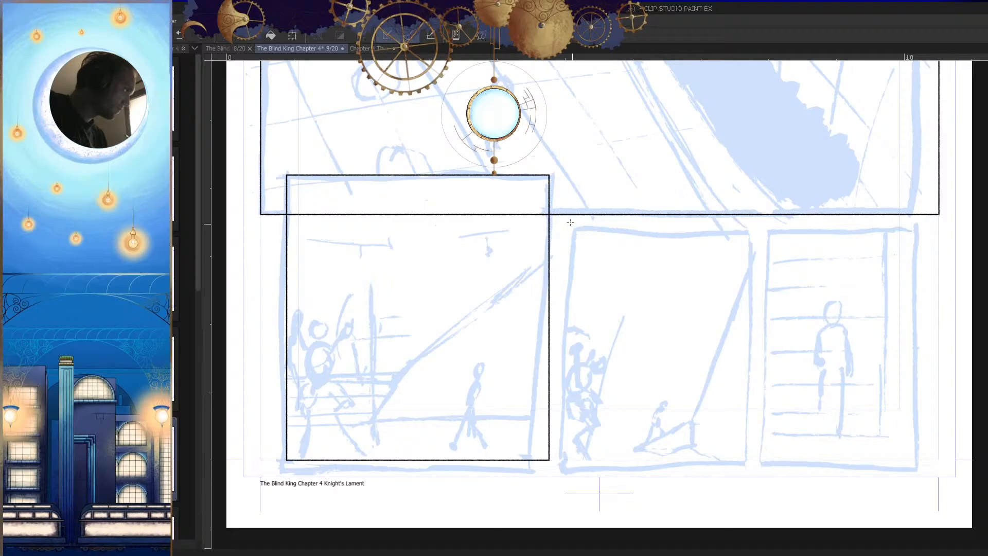
drag(563, 226, 759, 458)
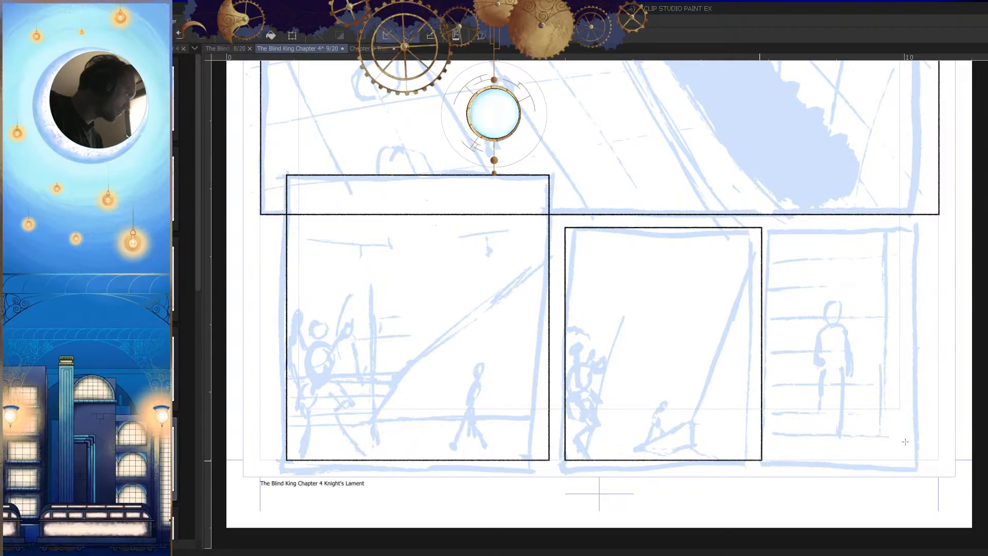
Step: Duplicate the middle bottom-row frame over the bottom row's third thumbnail panel, level with the original, and deselect
drag(894, 447, 803, 445)
scroll(803, 445, down, 2)
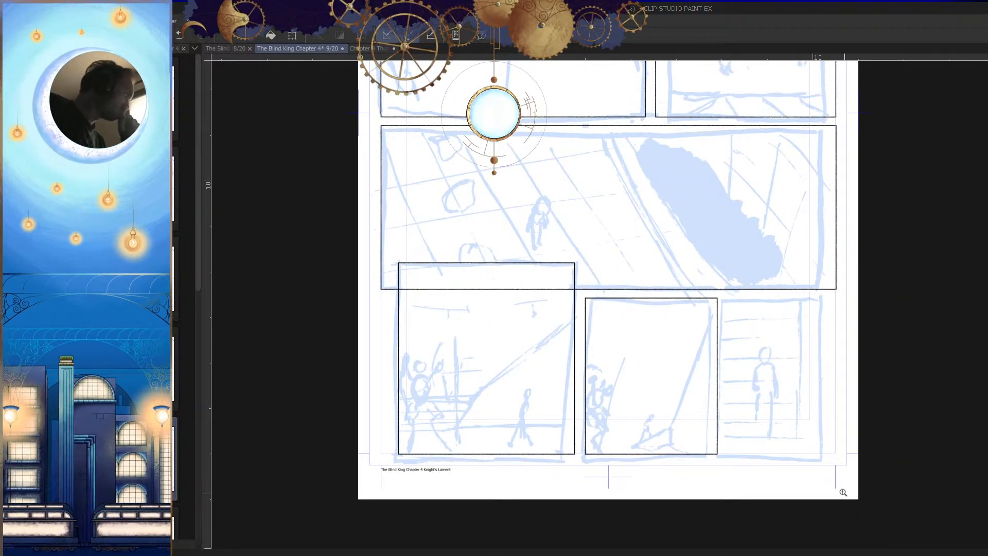
scroll(753, 410, up, 2)
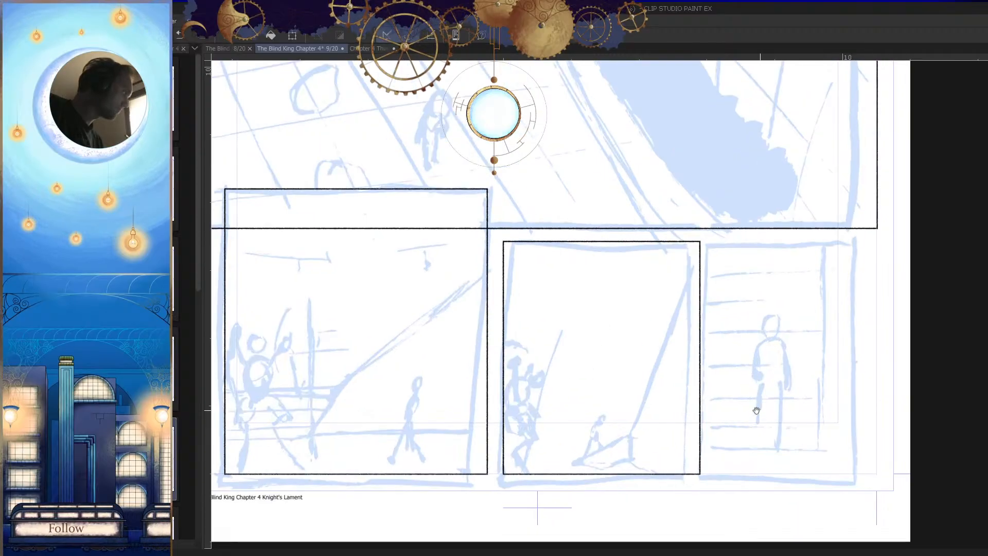
click(498, 226)
click(720, 226)
click(720, 483)
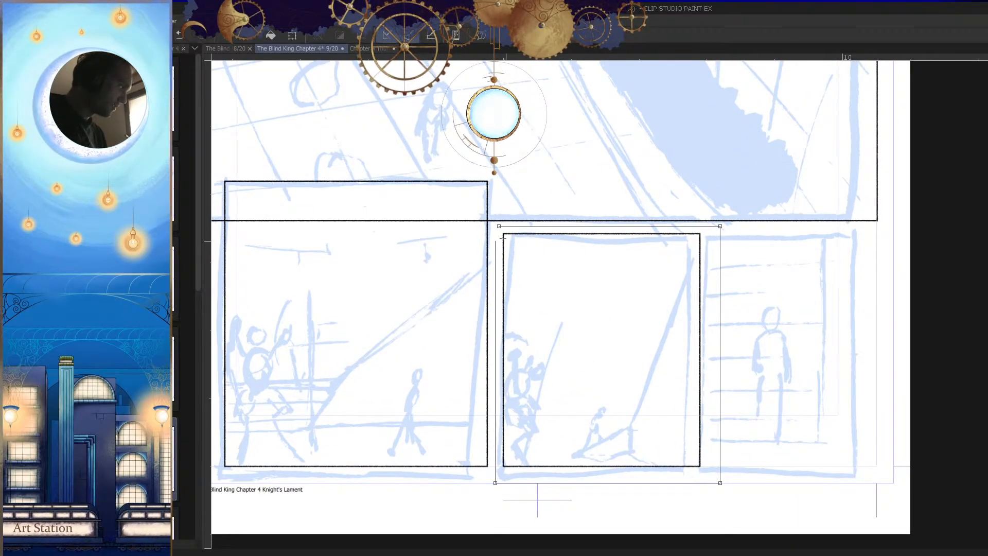
click(496, 226)
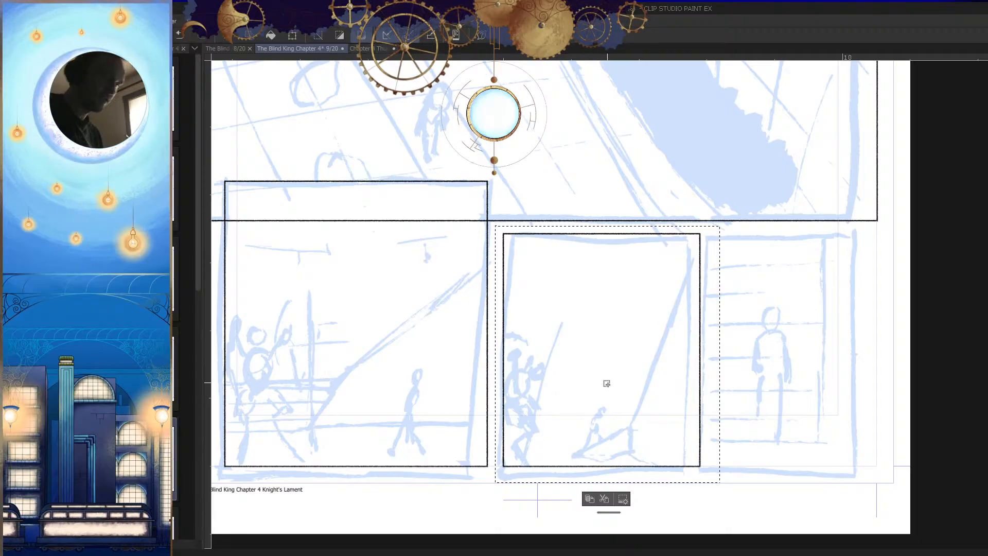
drag(612, 408, 822, 411)
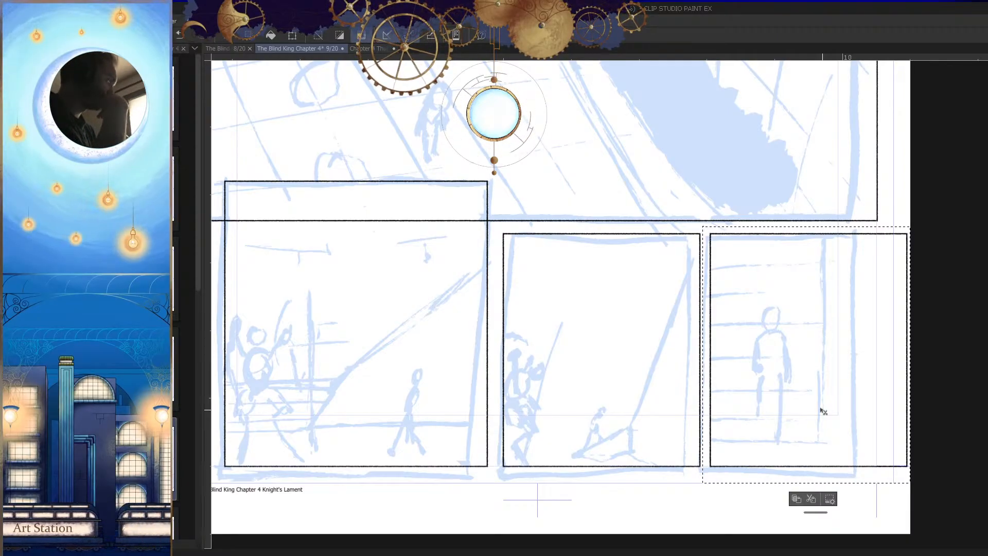
key(ctrl+d)
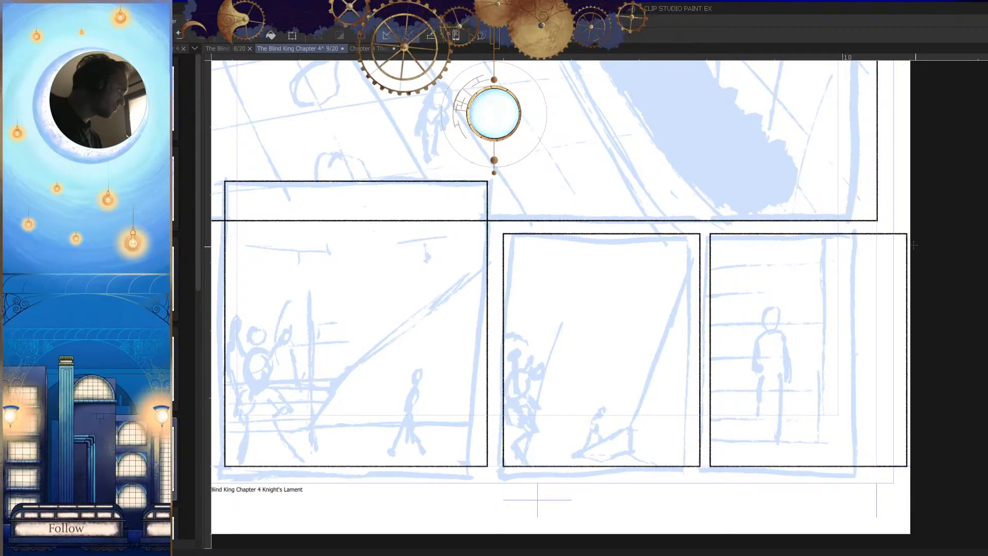
Step: Select only the right edge of the third bottom-row frame, shift it left in line with the wide panel's outer edge, and deselect
drag(885, 226, 938, 489)
drag(937, 451, 905, 360)
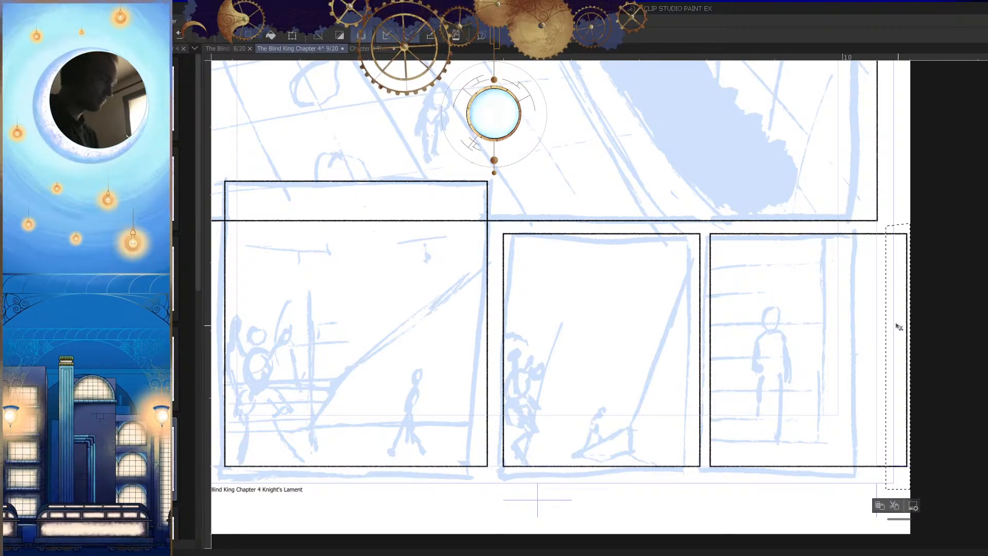
key(Left)
key(Left)
key(Left)
key(Left)
key(Left)
key(Left)
key(Left)
key(Left)
key(Left)
key(Left)
key(Left)
key(Left)
key(Left)
key(Left)
key(Left)
key(Left)
key(Left)
key(Left)
key(Left)
key(Left)
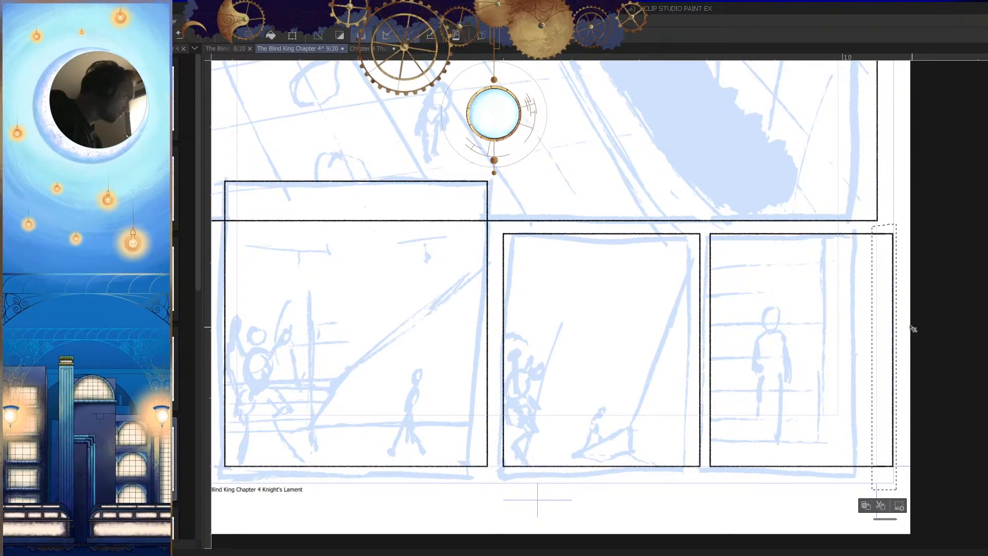
key(Left)
key(Left)
key(Left)
key(Left)
key(Left)
key(Left)
key(Left)
key(Left)
key(Left)
key(Left)
key(Left)
key(Left)
key(Left)
key(Left)
key(Left)
key(Left)
key(Left)
key(Left)
key(Left)
key(Left)
key(Left)
key(Left)
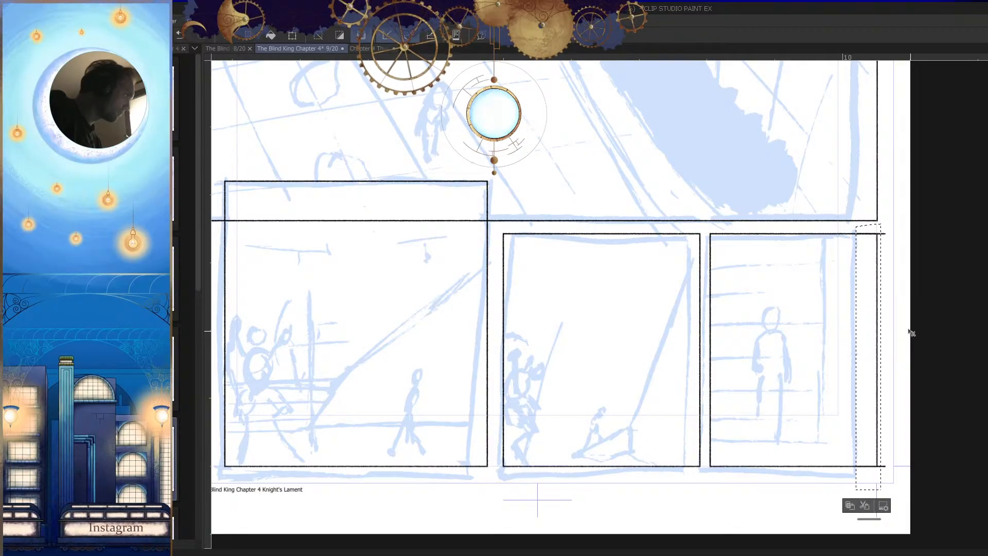
key(ctrl+d)
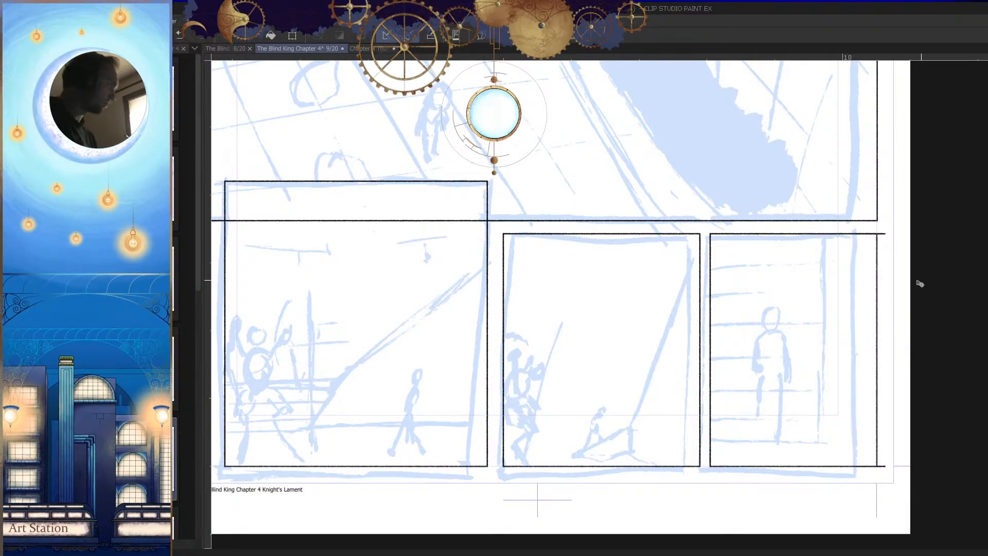
Step: Erase the horizontal line ends that stick out past the third bottom-row frame's right edge
drag(920, 282, 914, 296)
click(900, 243)
click(869, 267)
mouse_move(864, 259)
mouse_down()
mouse_move(823, 258)
mouse_move(822, 267)
mouse_move(819, 257)
mouse_move(879, 264)
mouse_up()
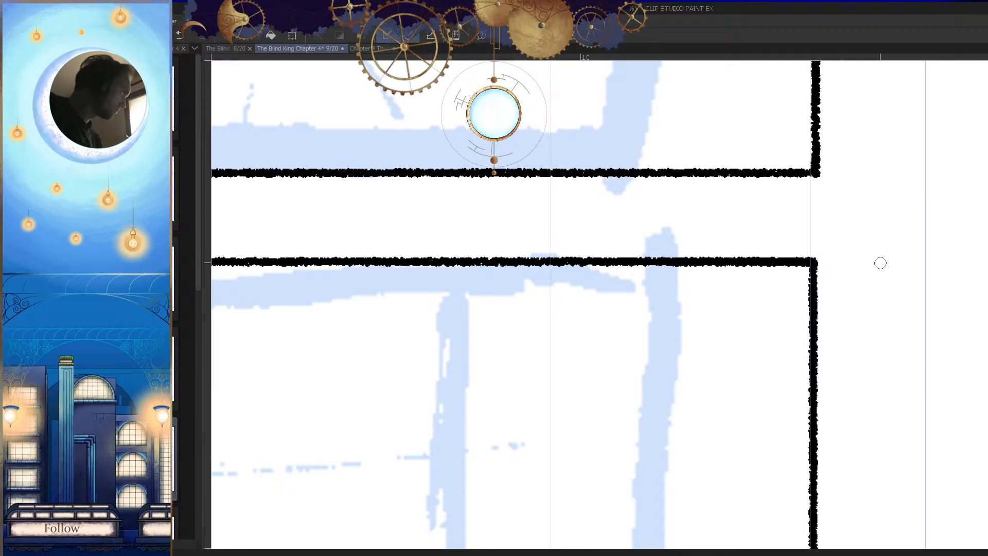
drag(928, 302, 911, 370)
drag(928, 536, 833, 387)
mouse_move(811, 434)
mouse_down()
mouse_move(871, 426)
mouse_move(860, 400)
mouse_move(920, 406)
mouse_up()
Step: Select the middle bottom-row frame, nudge it slightly left to even out the gutters on both sides, and deselect
mouse_move(964, 431)
mouse_down()
mouse_move(678, 417)
mouse_move(750, 458)
mouse_move(763, 401)
mouse_up()
drag(746, 206, 522, 470)
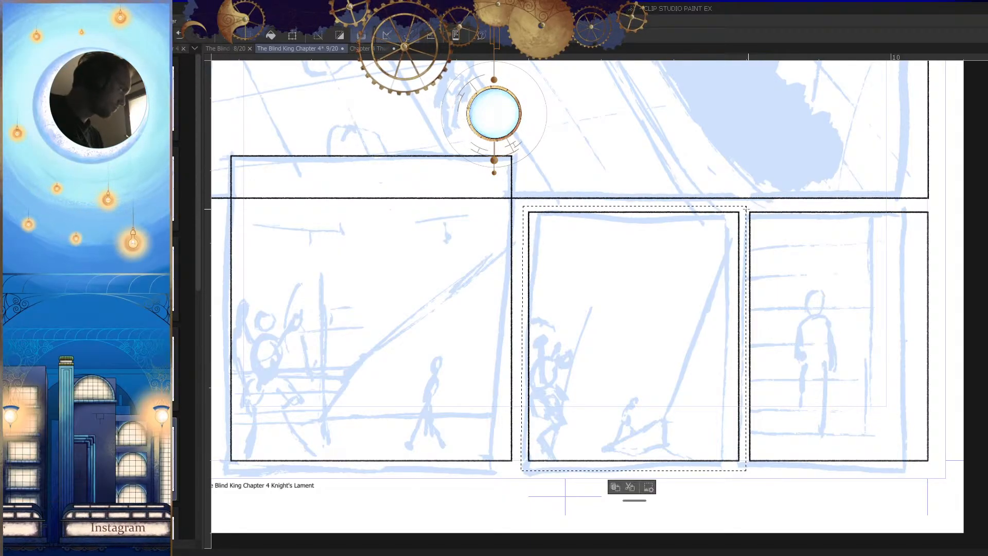
key(ctrl+Left)
key(ctrl+Left)
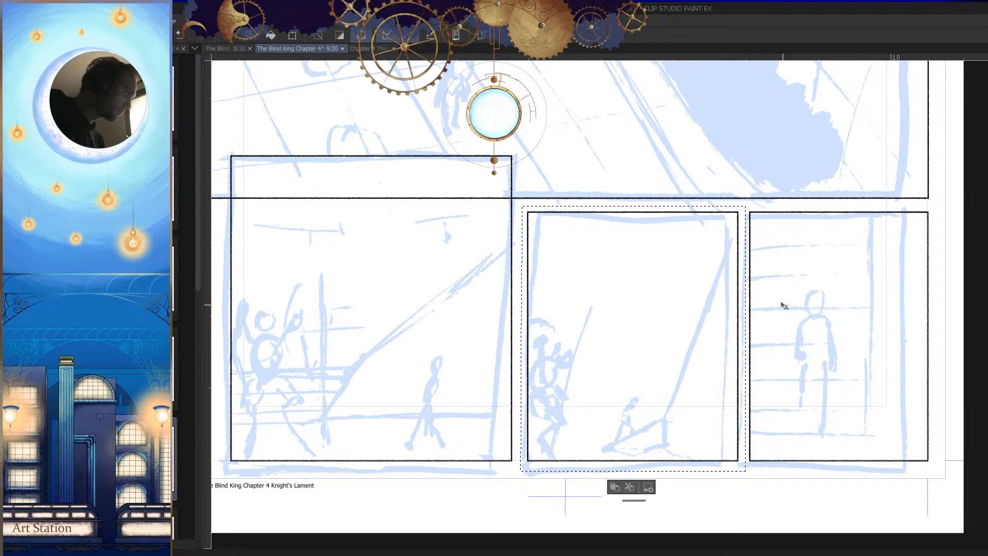
key(ctrl+Left)
key(ctrl+Left)
key(ctrl+Left)
key(ctrl+Left)
key(ctrl+Left)
key(ctrl+Left)
key(ctrl+d)
Step: Erase the wide panel's bottom border where it crosses the inside of the overlapping bottom-left frame
drag(806, 361, 792, 393)
drag(853, 370, 836, 387)
mouse_move(502, 288)
mouse_down()
mouse_move(567, 234)
mouse_move(506, 251)
mouse_move(530, 248)
mouse_up()
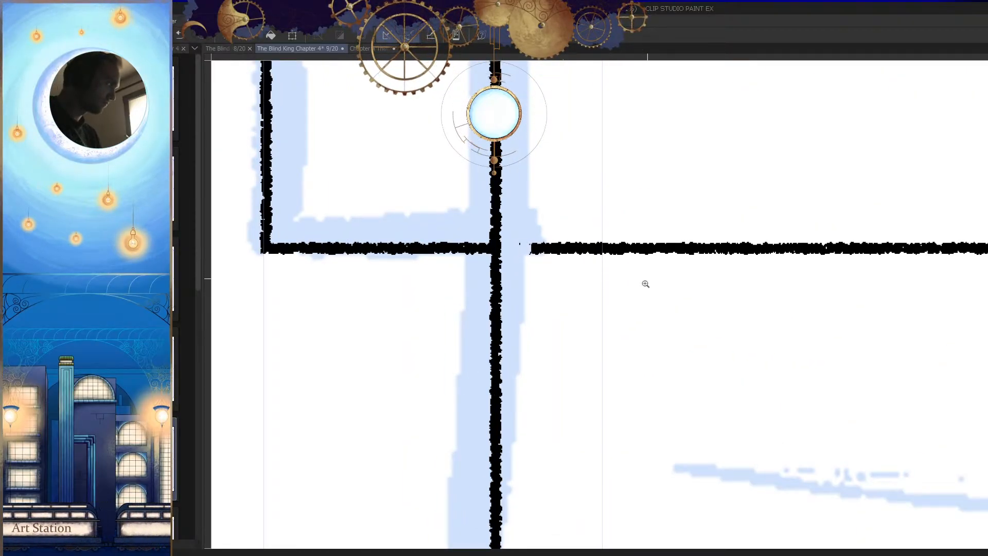
drag(647, 277, 586, 309)
drag(796, 342, 673, 381)
mouse_move(958, 318)
mouse_down()
mouse_move(869, 336)
mouse_move(934, 293)
mouse_up()
mouse_move(843, 280)
mouse_down()
mouse_move(836, 287)
mouse_move(869, 280)
mouse_move(840, 294)
mouse_up()
drag(840, 332, 721, 437)
drag(793, 429, 792, 455)
drag(800, 458, 711, 440)
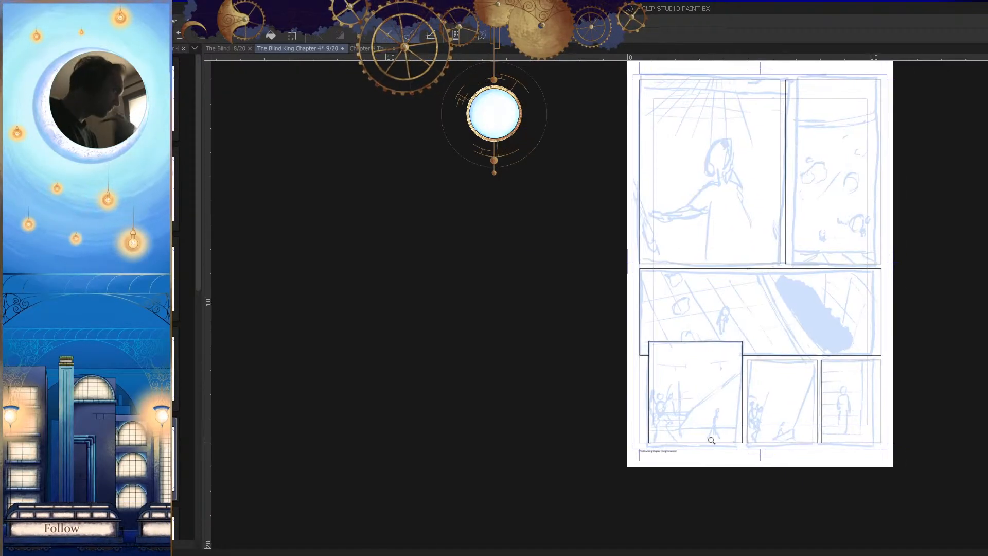
drag(760, 366, 755, 325)
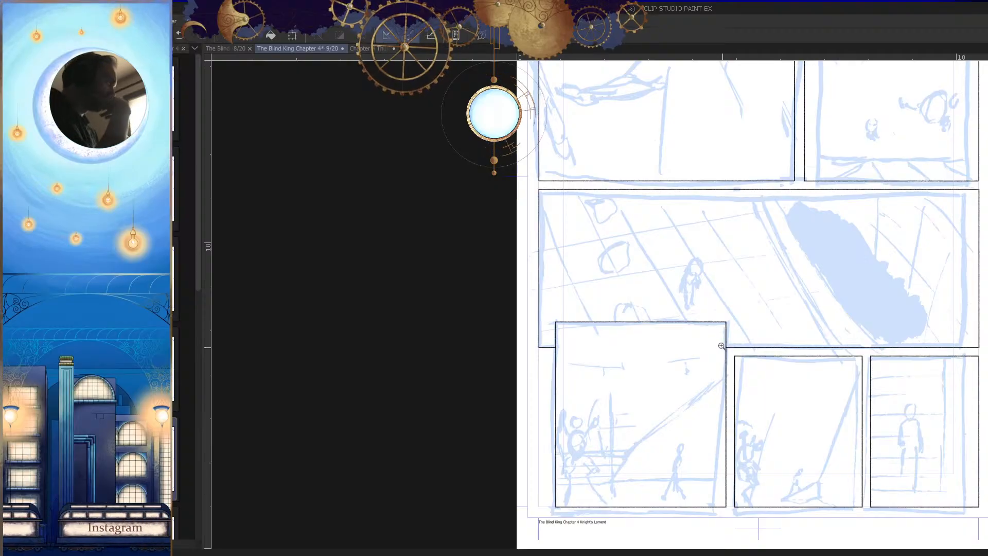
drag(800, 425, 874, 418)
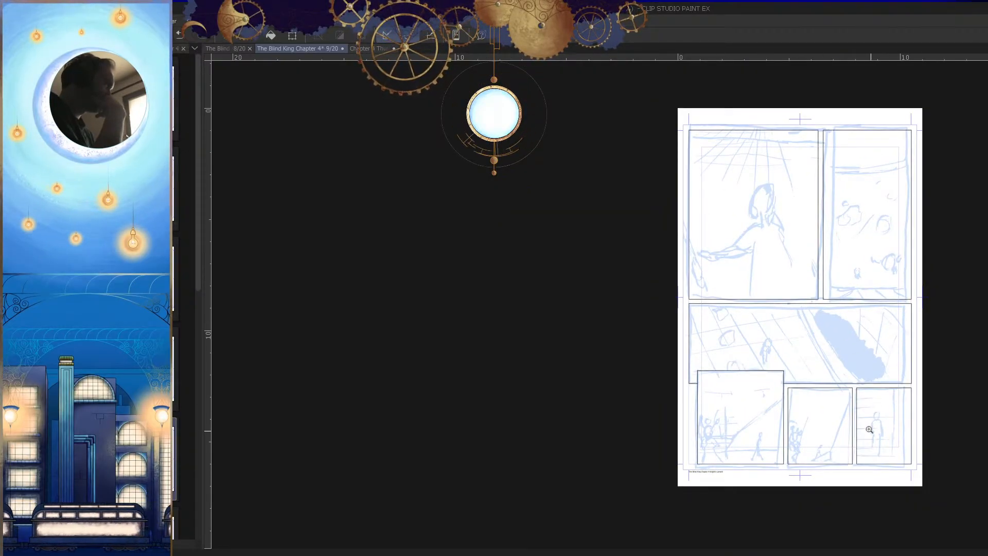
drag(864, 371, 720, 392)
drag(676, 287, 718, 325)
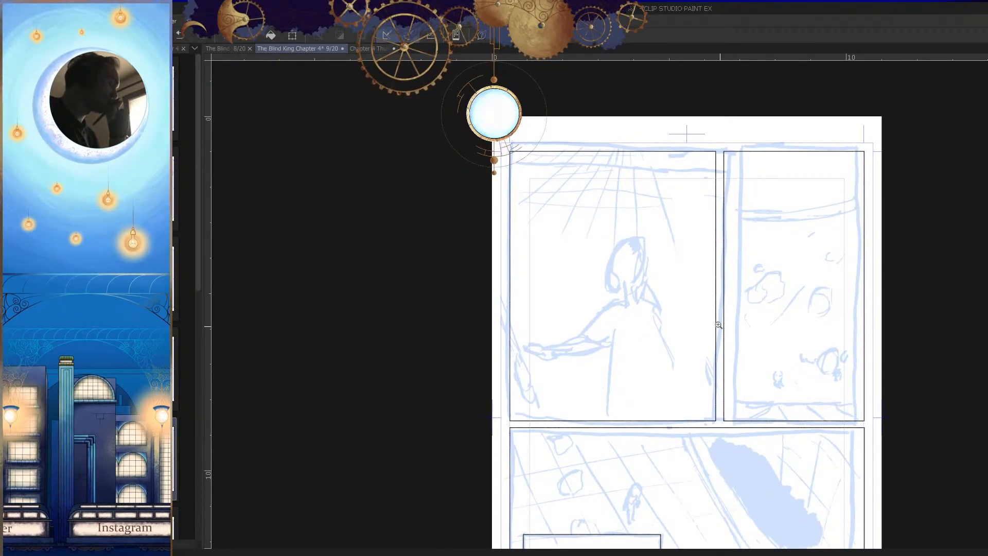
mouse_move(719, 324)
mouse_down()
mouse_move(837, 366)
mouse_move(861, 358)
mouse_up()
drag(677, 309, 643, 369)
key(ctrl+z)
Step: Show the palettes again and add a new layer named Sketch between the Panels and Page 9 Copy layers
key(Tab)
click(932, 478)
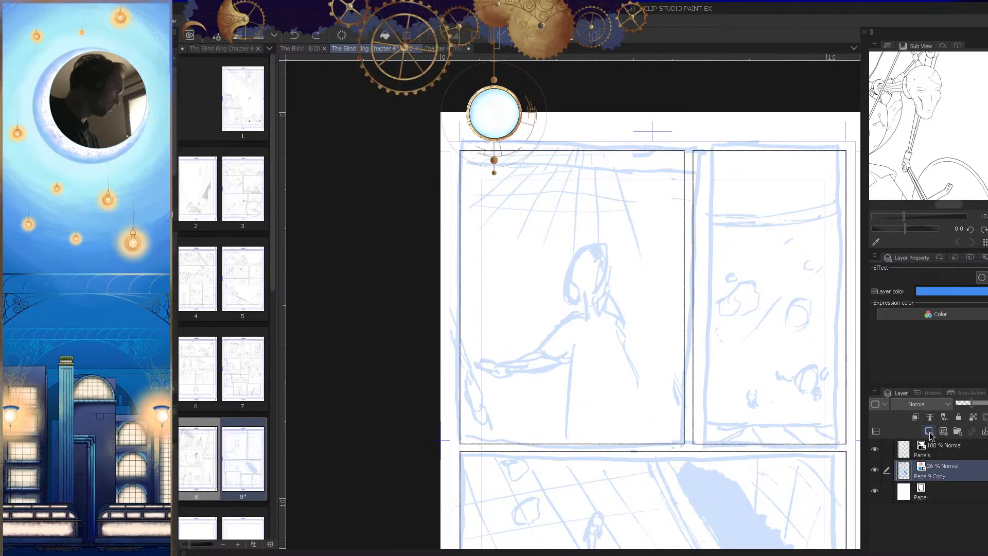
key(ctrl+shift+n)
double_click(932, 477)
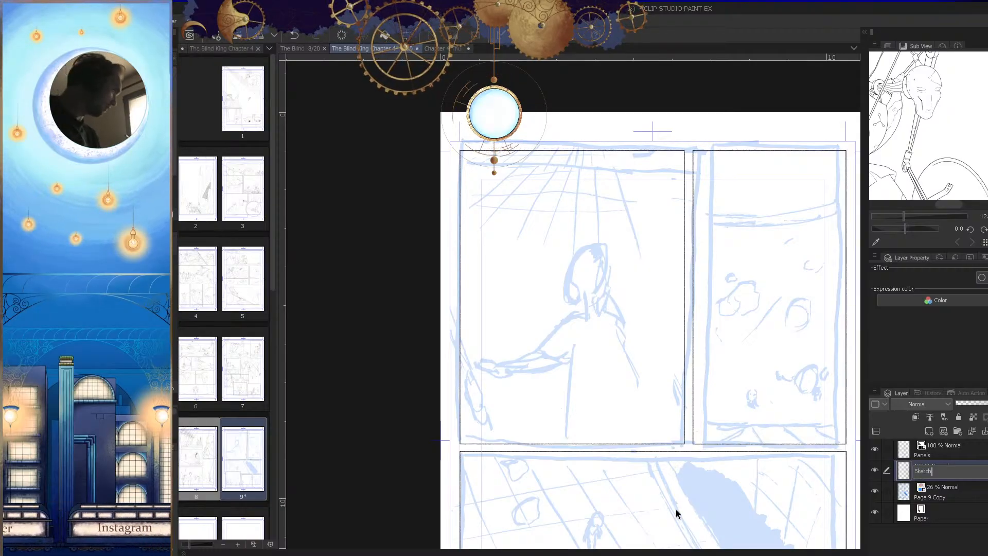
click(909, 470)
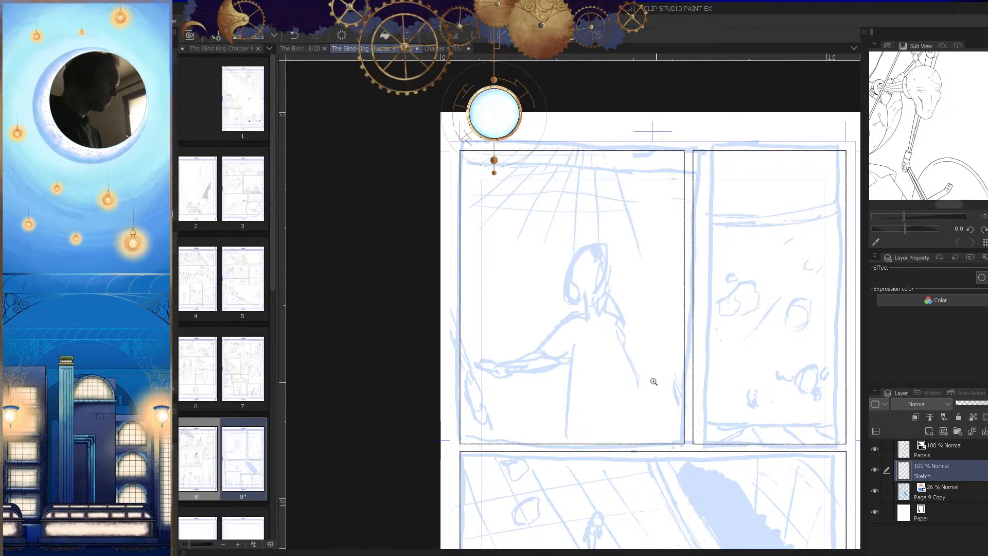
drag(653, 381, 512, 424)
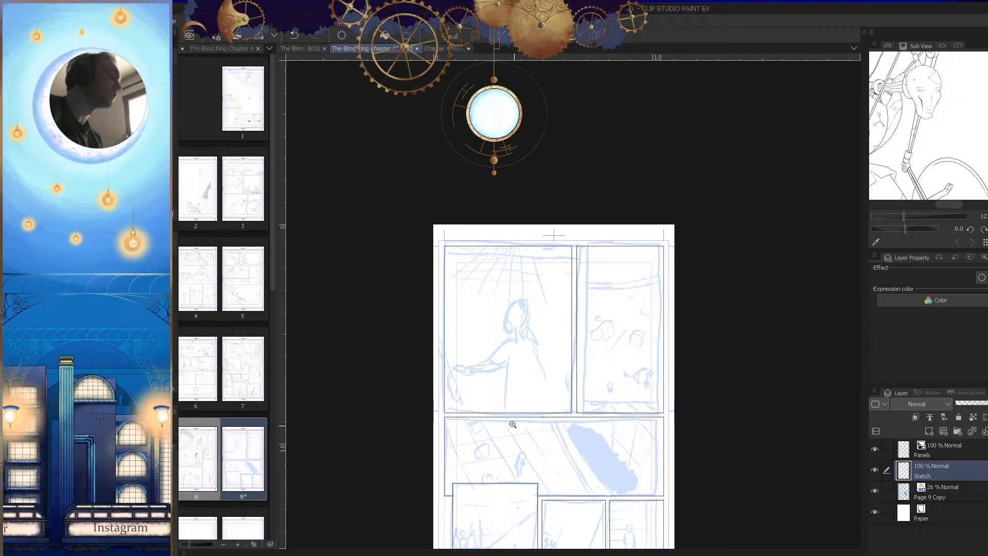
drag(530, 282, 600, 381)
drag(513, 359, 587, 394)
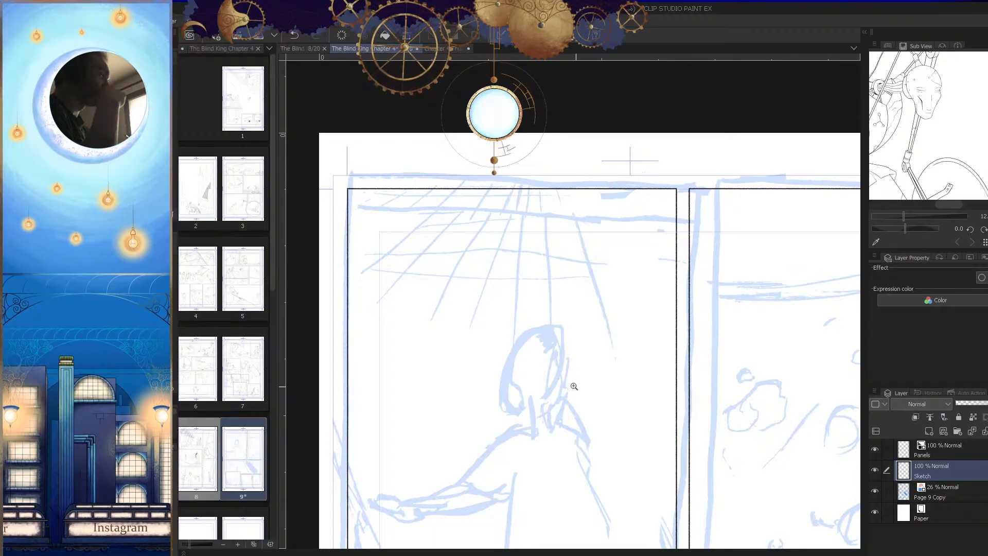
drag(578, 391, 581, 435)
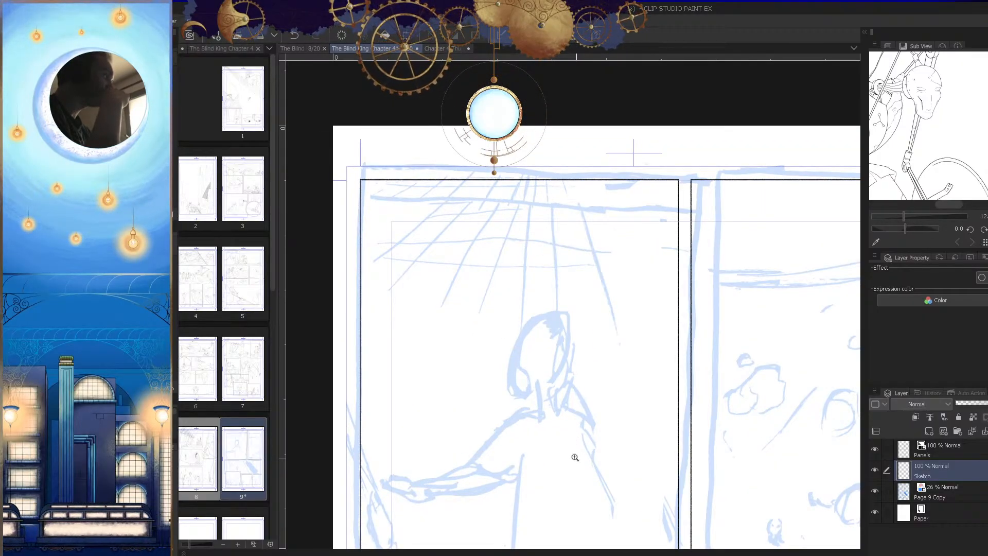
mouse_move(592, 442)
mouse_down()
mouse_move(611, 463)
mouse_move(592, 458)
mouse_up()
drag(680, 488, 705, 489)
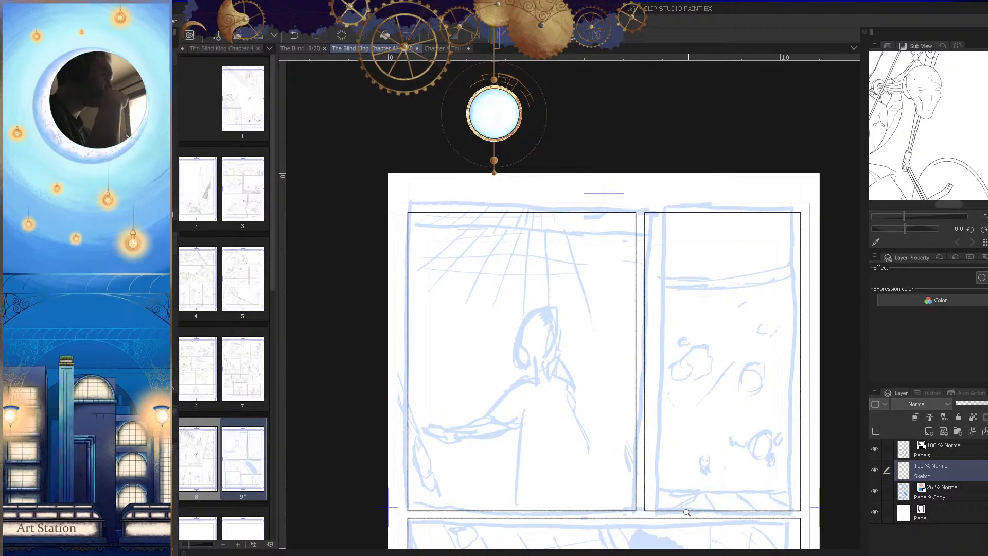
Step: Save the page and place the downloaded 20 m line-type 3D grid material over the upper panels
click(864, 32)
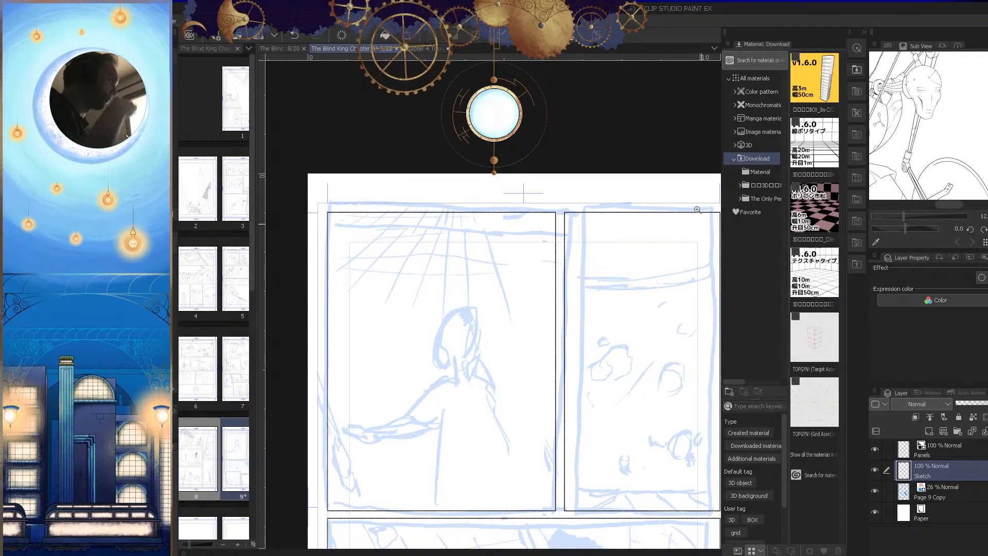
key(ctrl+s)
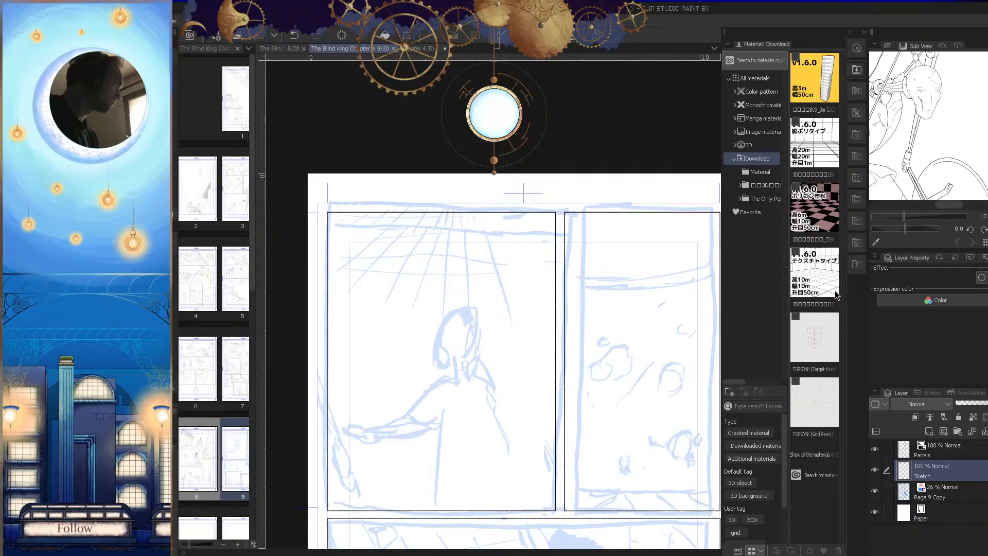
drag(814, 149, 602, 424)
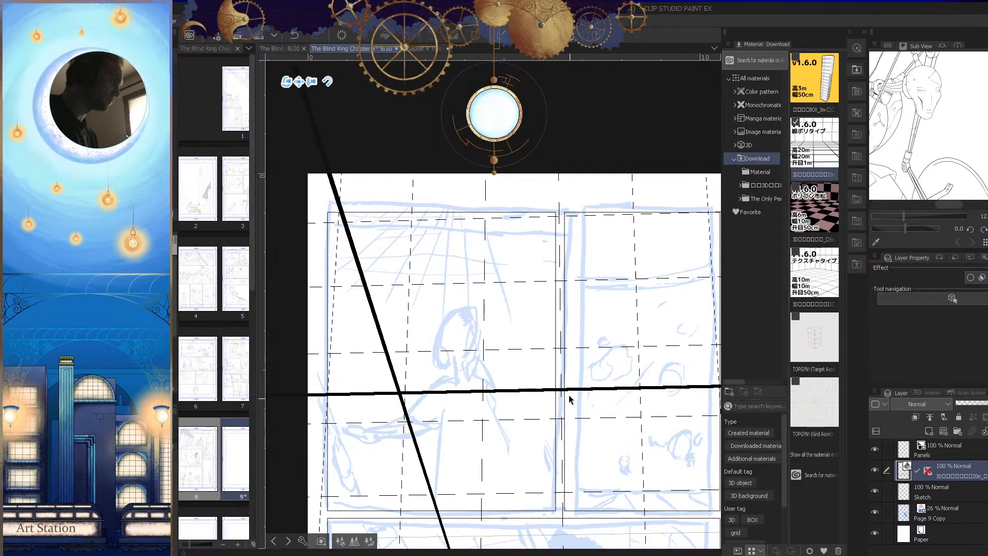
Step: Rotate and zoom the 3D grid's camera so its floor lines recede in perspective behind the first panel's figure
drag(575, 382, 580, 351)
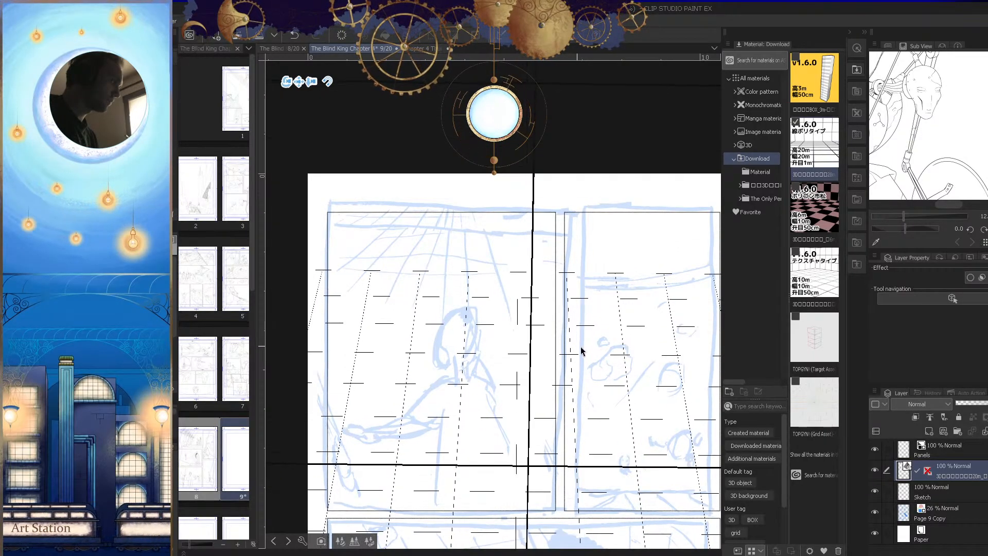
drag(580, 486, 593, 364)
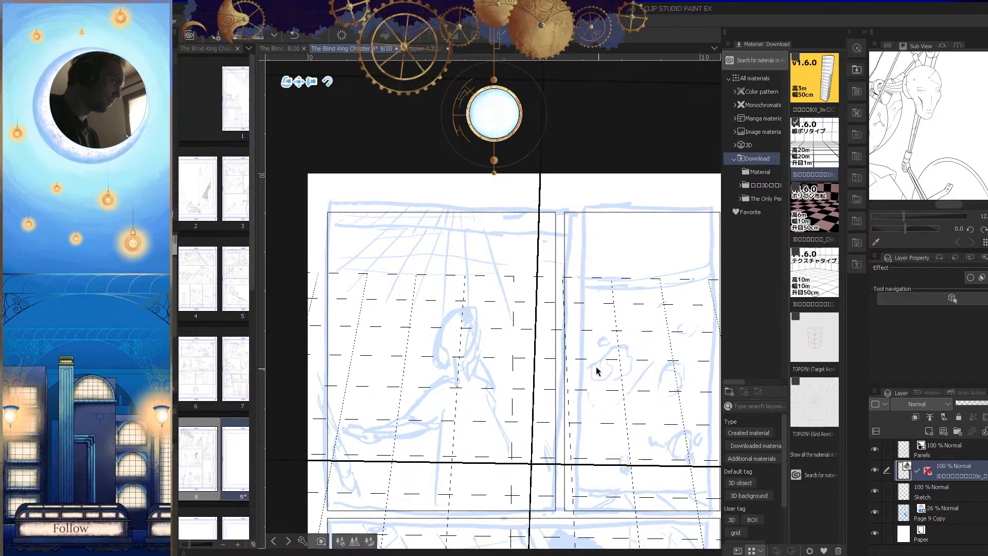
drag(312, 83, 579, 418)
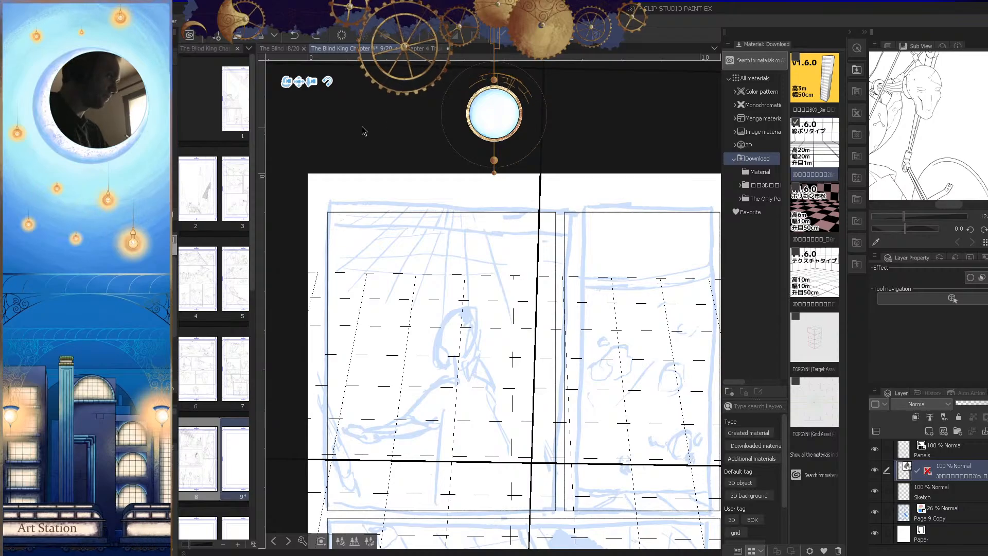
drag(596, 335, 588, 395)
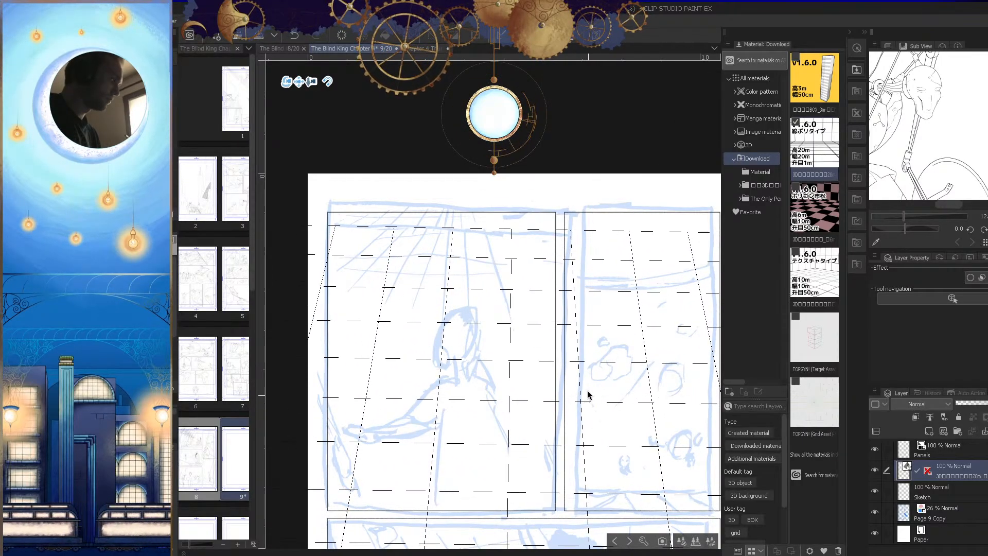
Step: Alternate camera rotation and panning to level the 3D grid's horizontal lines and set its far edge above the figure's head
click(287, 82)
drag(588, 312, 584, 297)
click(297, 82)
drag(566, 354, 588, 376)
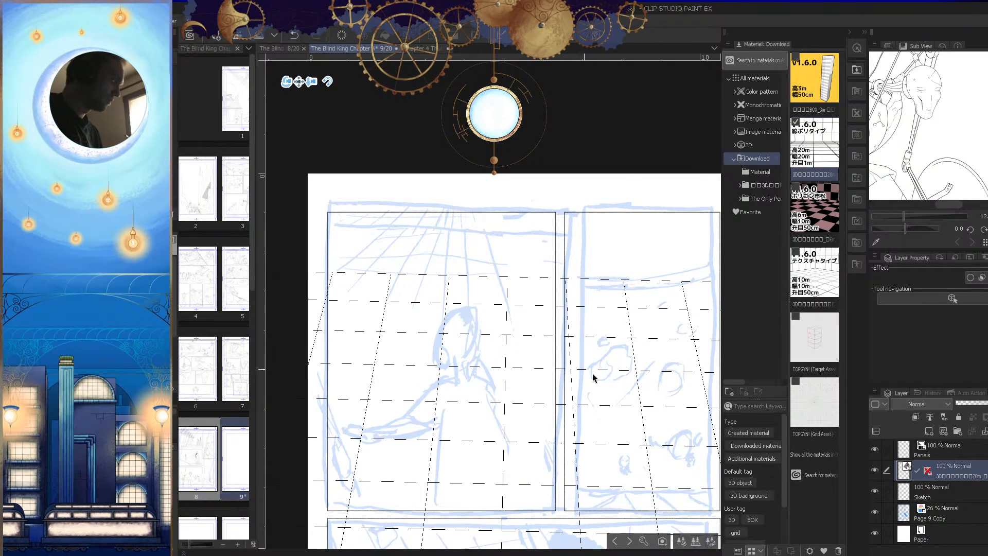
click(287, 84)
drag(593, 288, 615, 394)
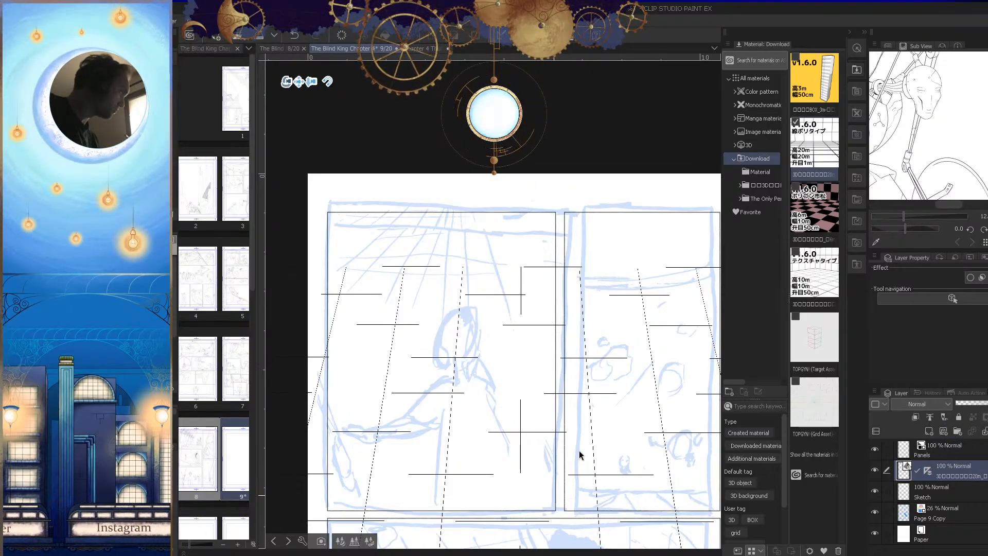
drag(571, 411, 509, 411)
drag(618, 452, 604, 403)
drag(532, 375, 600, 415)
drag(566, 332, 589, 430)
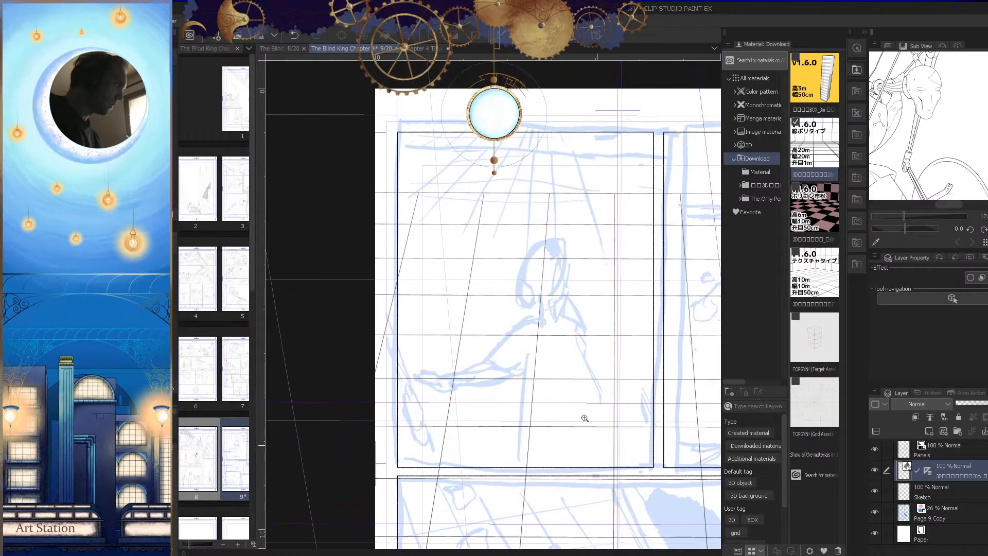
Step: Turn on the 3D grid layer's layer color and change that color to red
click(946, 454)
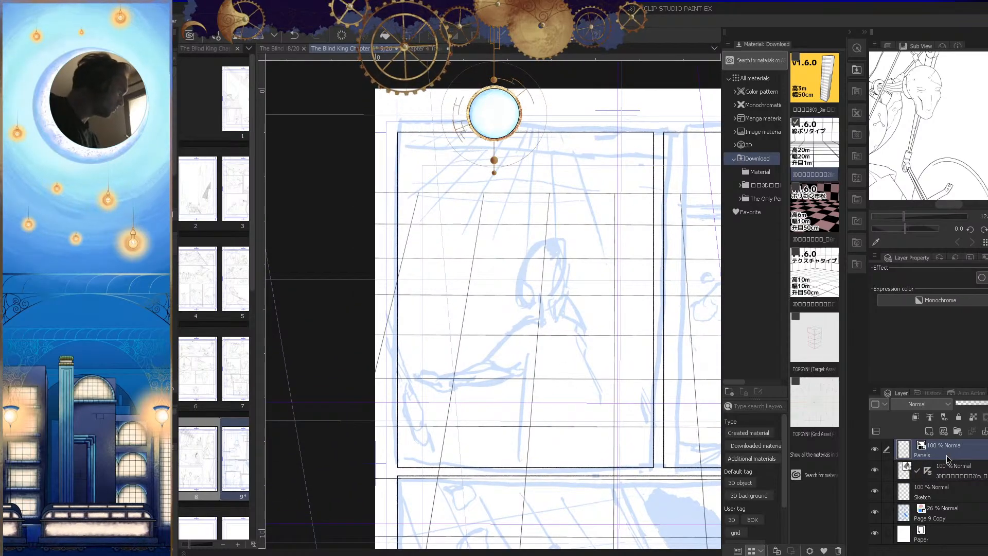
click(902, 496)
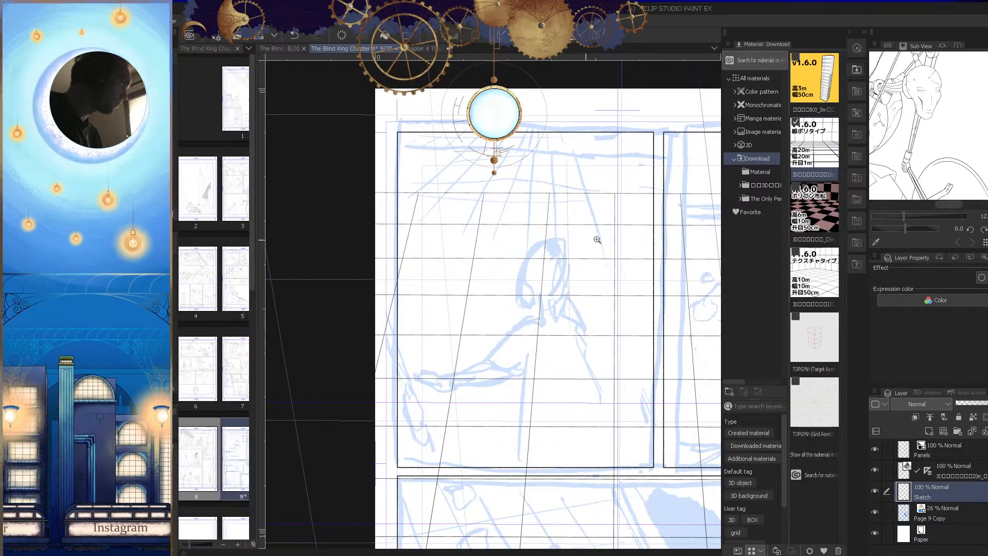
scroll(588, 239, up, 2)
scroll(579, 303, down, 1)
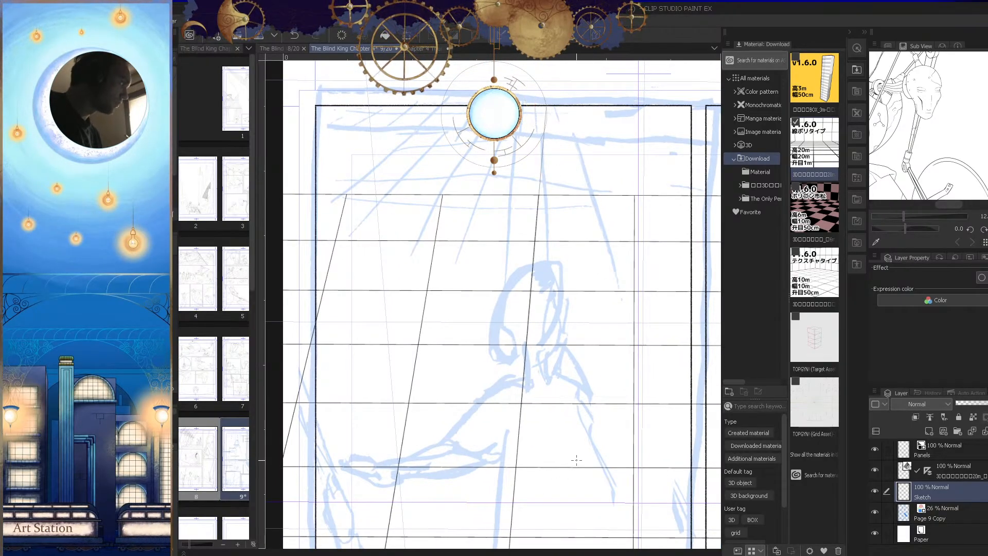
scroll(571, 302, down, 2)
click(923, 478)
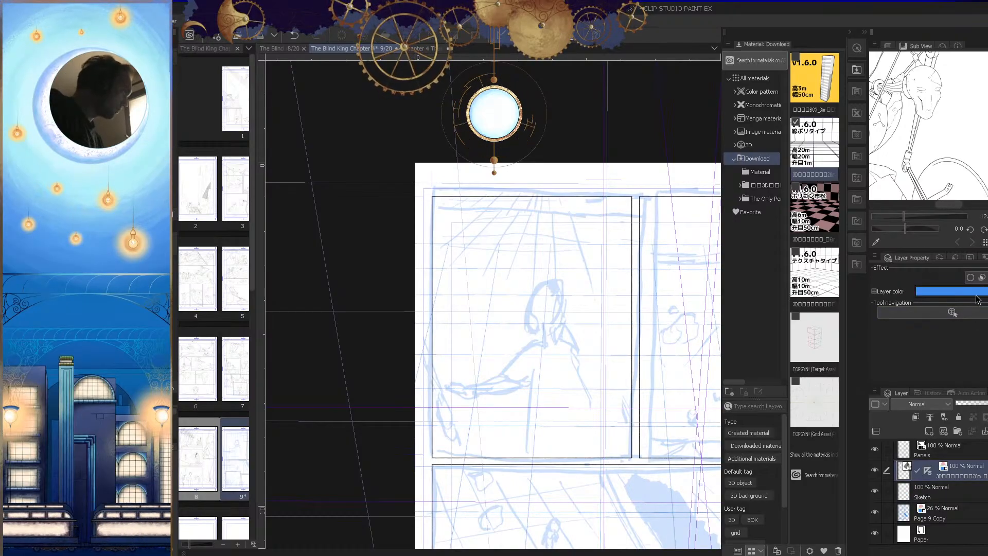
click(973, 292)
drag(554, 282, 553, 239)
click(655, 206)
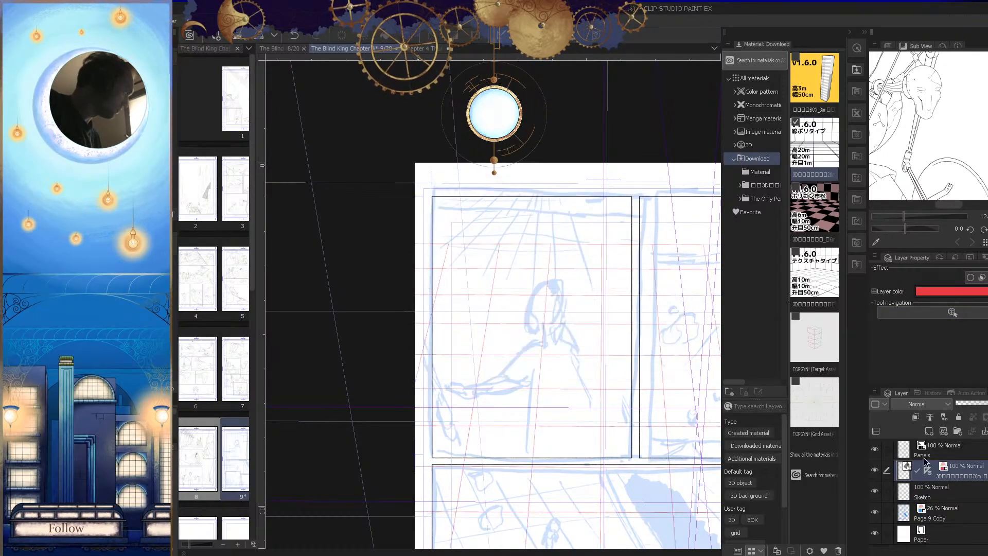
Step: Place the 3D grid layer directly below the Sketch layer at 47% opacity and make Sketch the active layer
drag(966, 481, 964, 507)
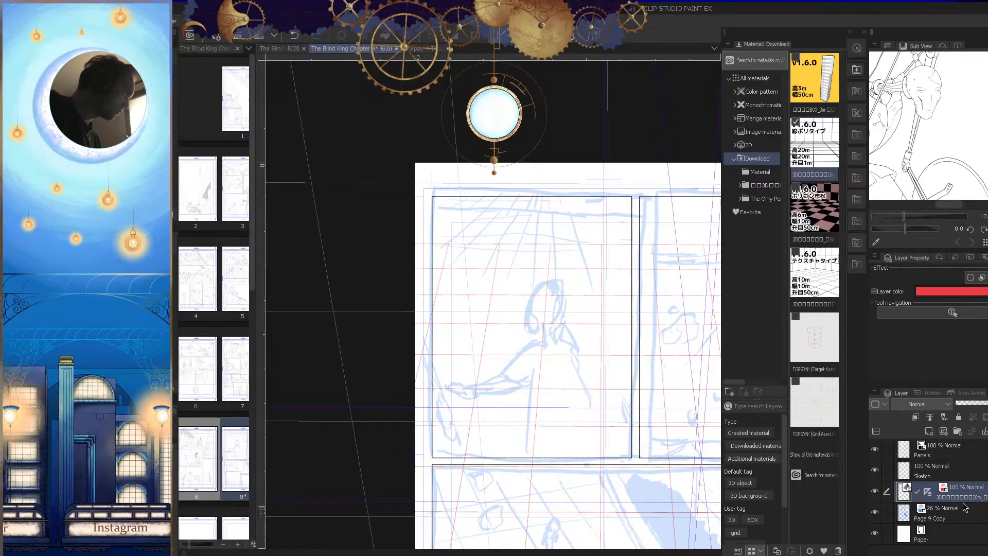
click(981, 403)
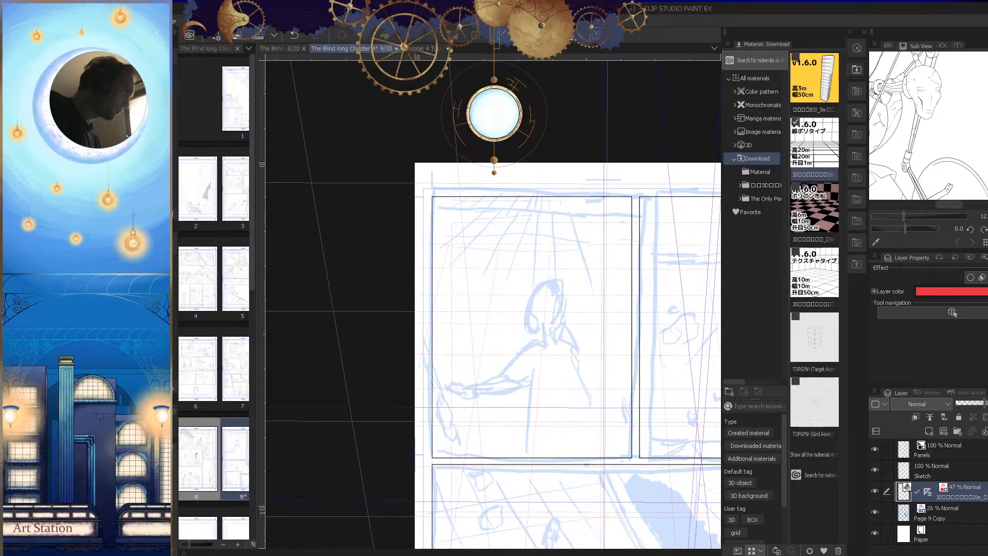
click(951, 466)
Step: Try a straight horizontal line across the first panel, between the rough ceiling line and the 3D grid's far edge
click(505, 300)
click(554, 287)
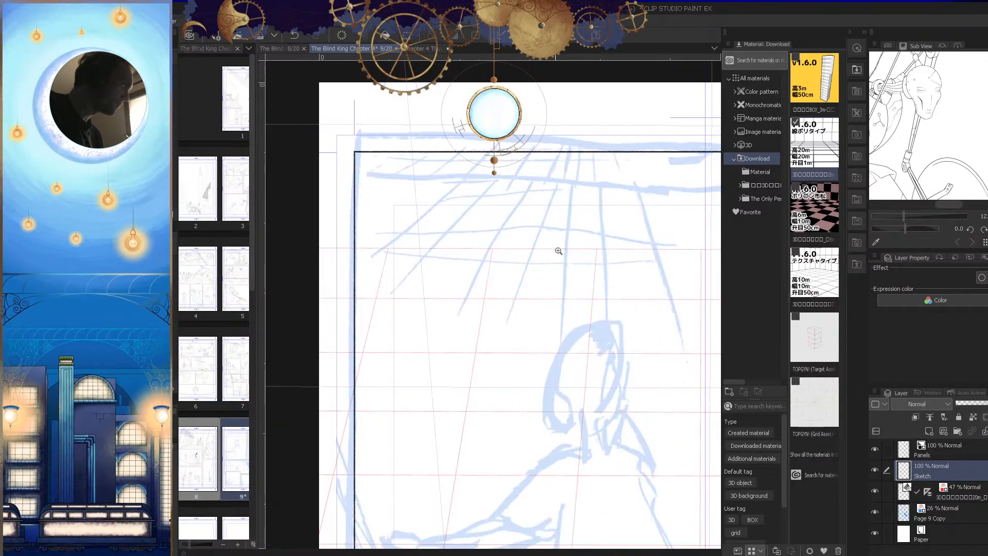
key(Tab)
drag(438, 236, 764, 240)
scroll(834, 238, up, 4)
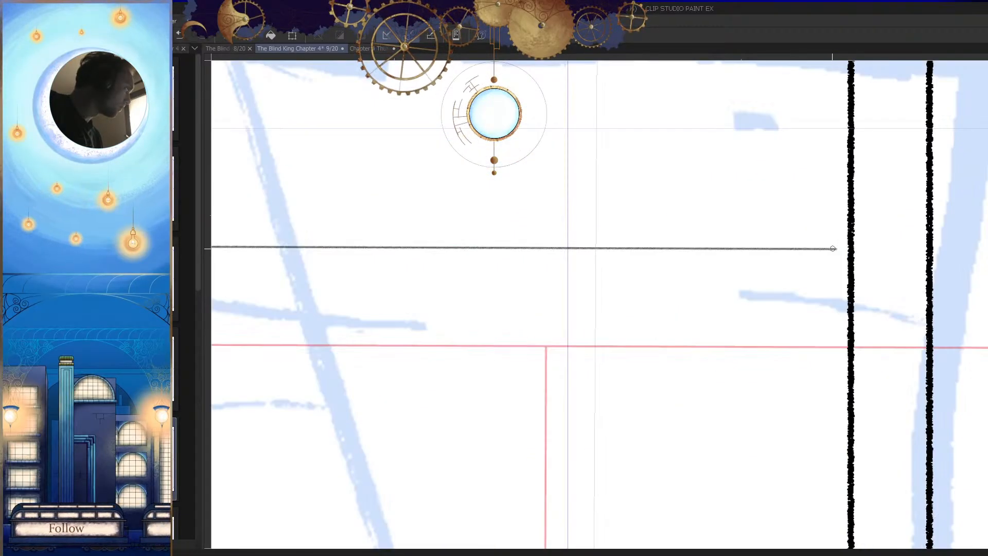
scroll(795, 335, down, 4)
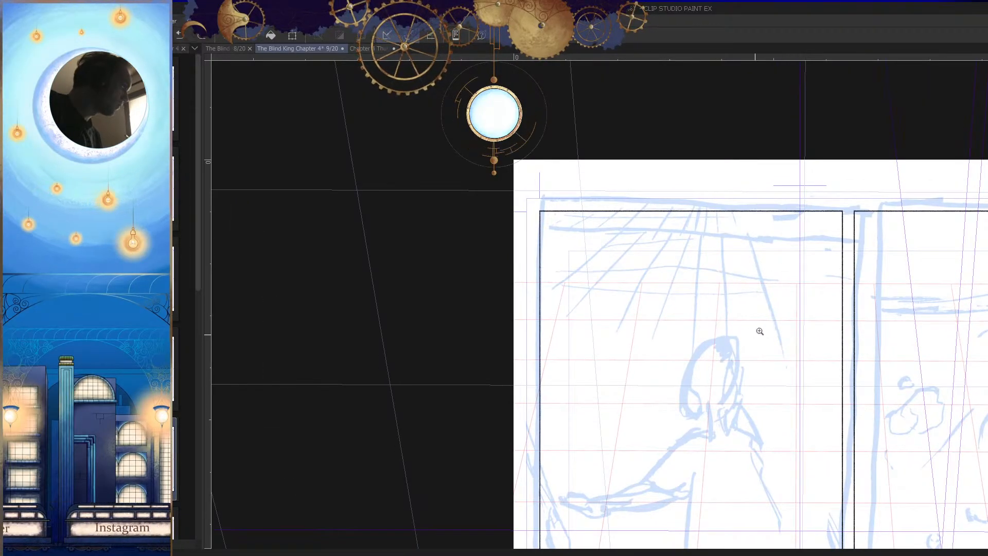
scroll(751, 332, up, 1)
Step: Try horizontal lines in the first panel along the grid's far edge and just below the rough ceiling beam, undoing each
key(Tab)
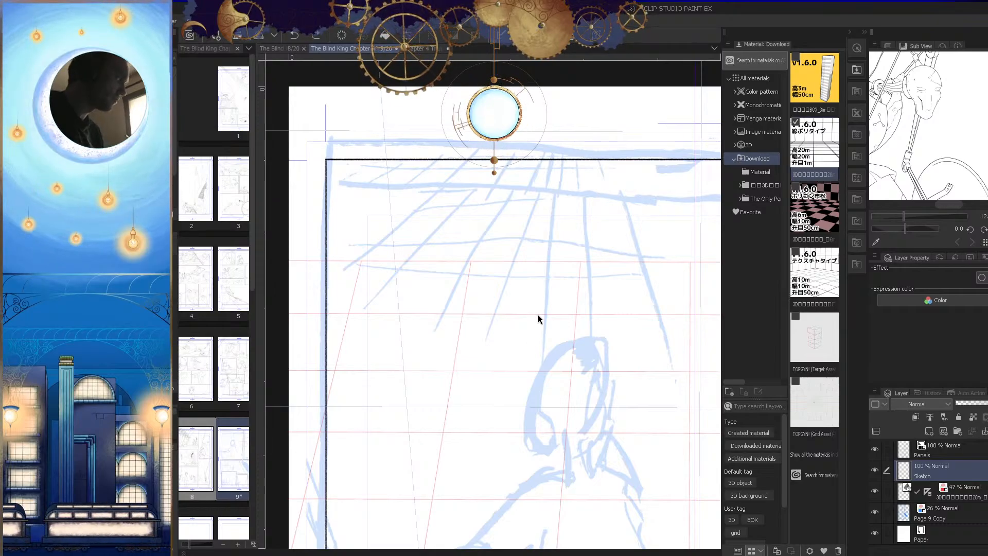
key(Tab)
scroll(586, 310, up, 2)
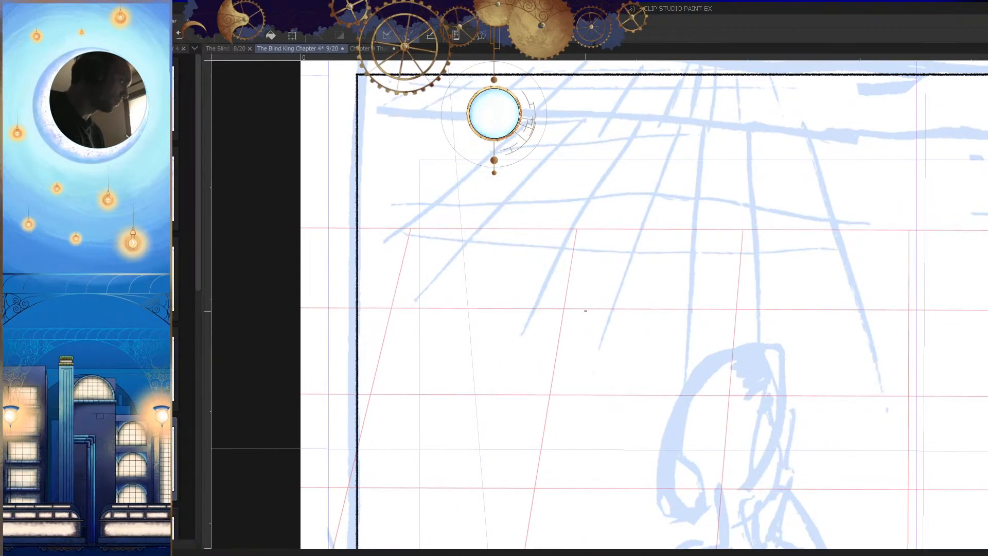
scroll(710, 319, down, 2)
key(Tab)
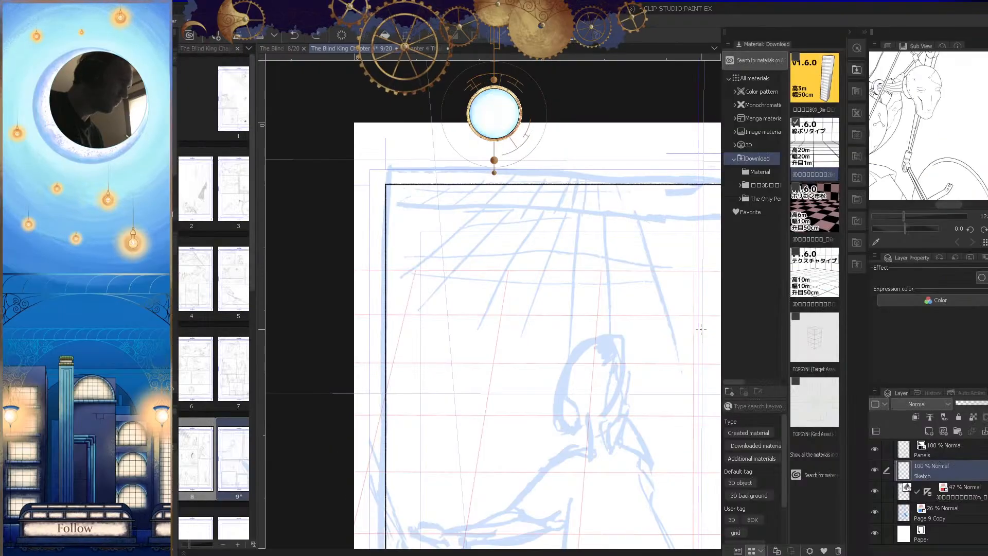
key(Tab)
scroll(586, 341, up, 1)
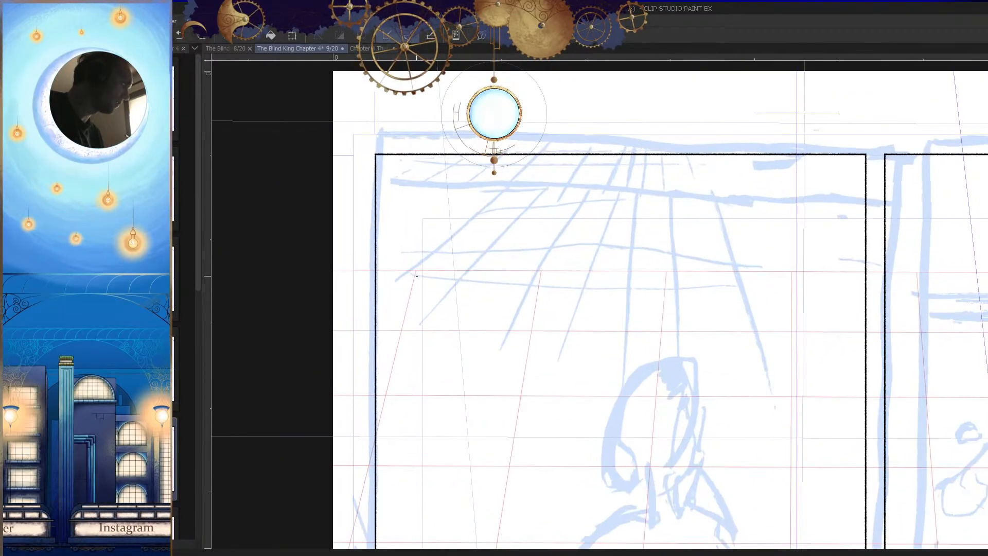
drag(370, 275, 758, 271)
key(ctrl+z)
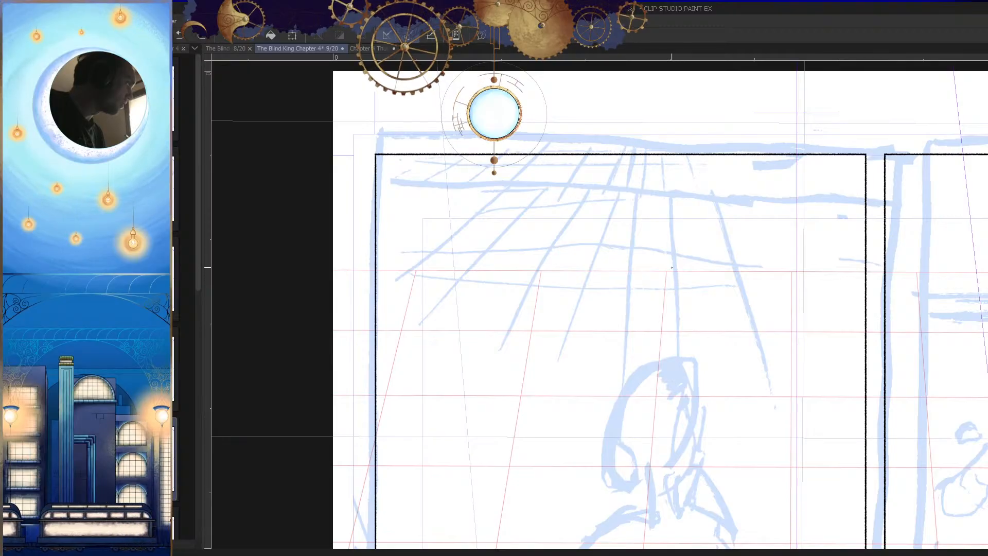
mouse_move(376, 211)
mouse_down()
mouse_move(863, 243)
mouse_move(460, 292)
mouse_move(526, 274)
mouse_up()
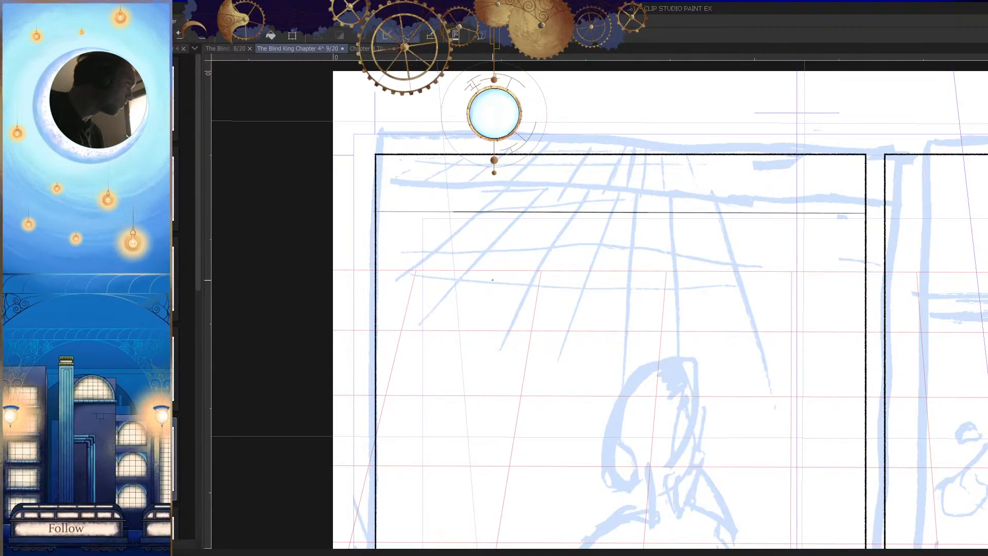
key(ctrl+z)
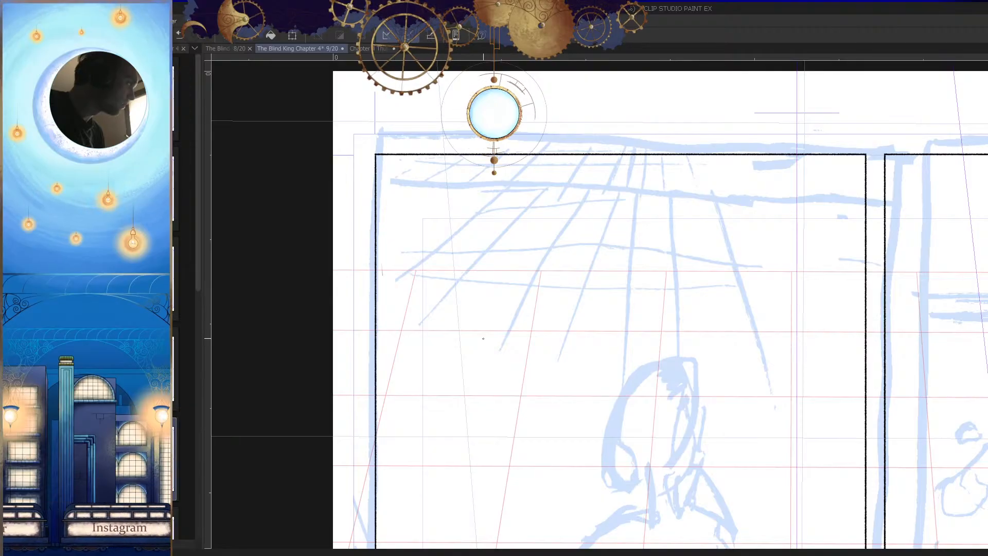
mouse_move(815, 215)
mouse_down()
mouse_move(742, 285)
mouse_move(762, 303)
mouse_up()
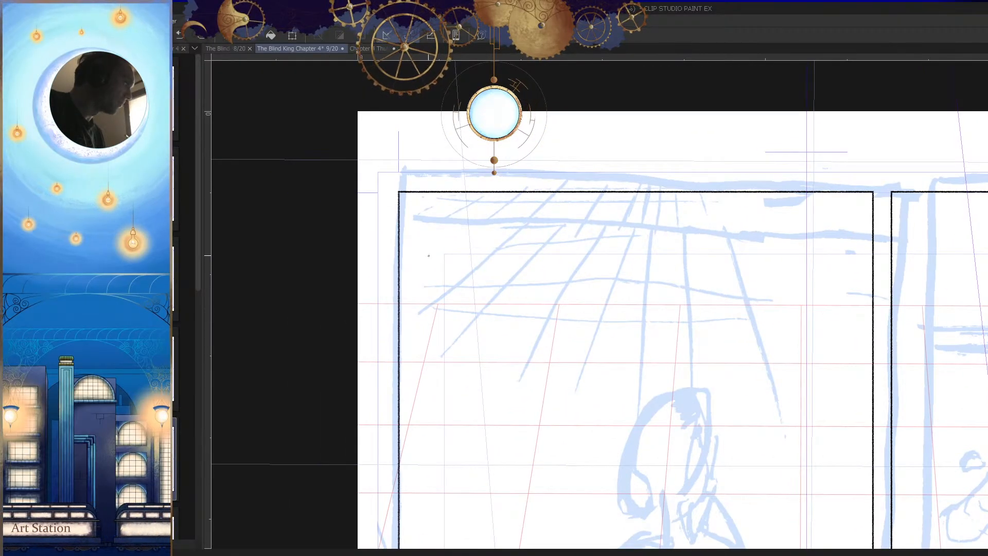
Step: Draw a straight horizontal line across the first panel's full width, just below the rough ceiling beam, and darken it
key(Tab)
drag(561, 289, 526, 323)
key(Tab)
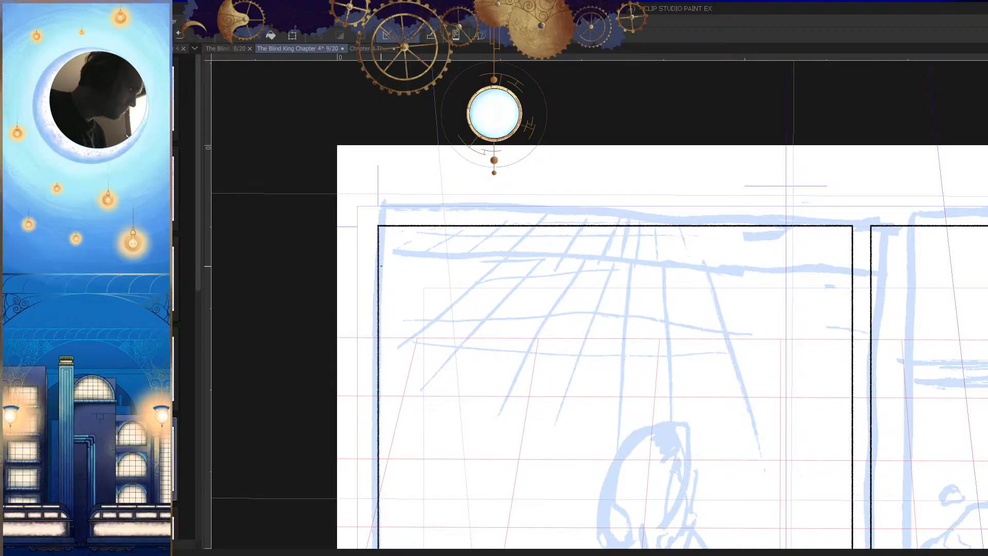
mouse_move(379, 276)
mouse_down()
mouse_move(849, 293)
mouse_move(398, 300)
mouse_move(815, 282)
mouse_up()
key(ctrl+z)
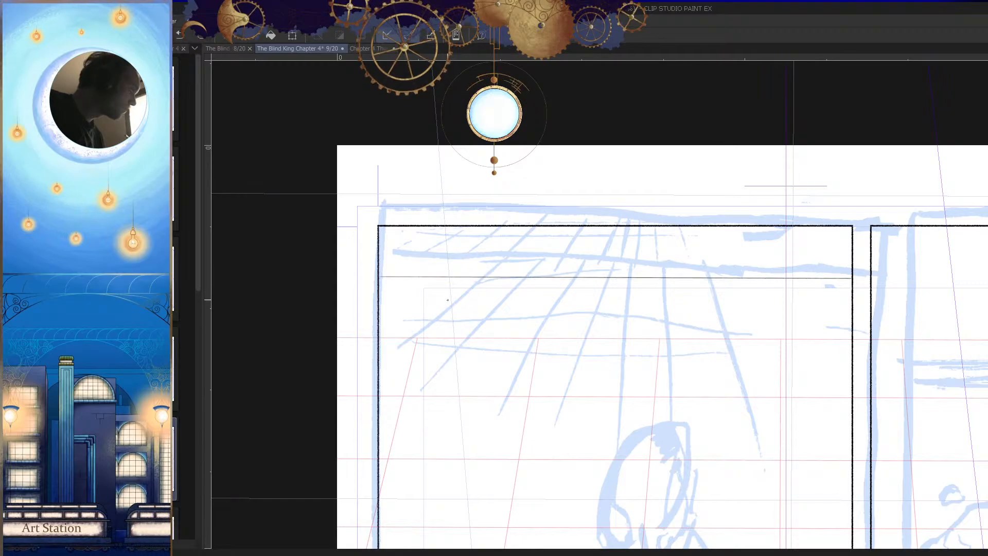
drag(416, 279, 841, 281)
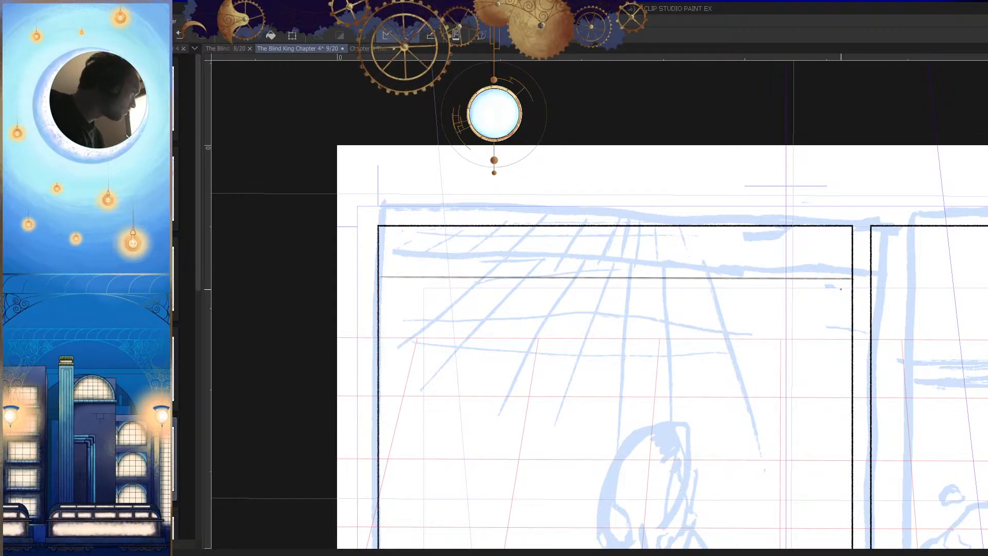
Step: Try slanted receding lines running from the horizontal line down beside the figure, following the 3D grid's perspective
drag(609, 266, 615, 291)
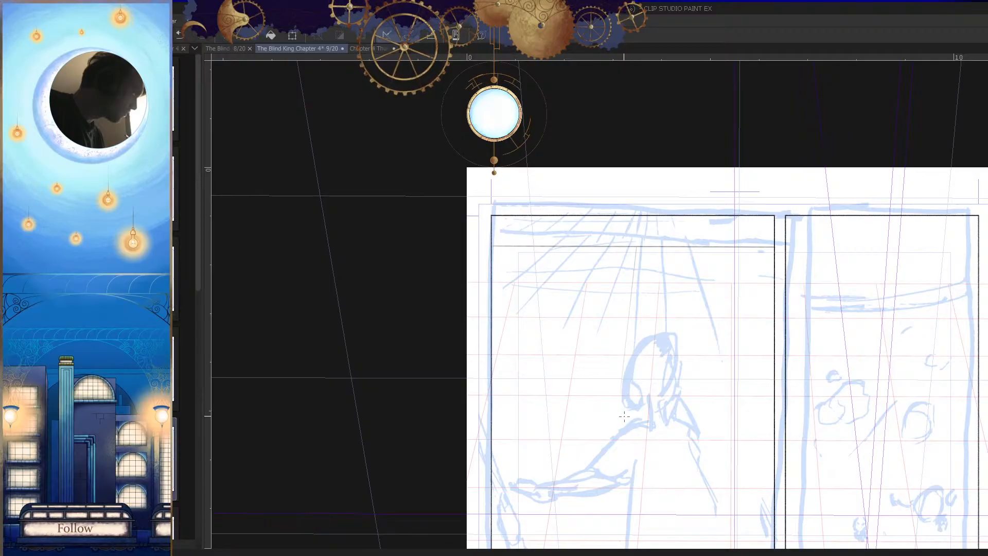
scroll(619, 330, up, 4)
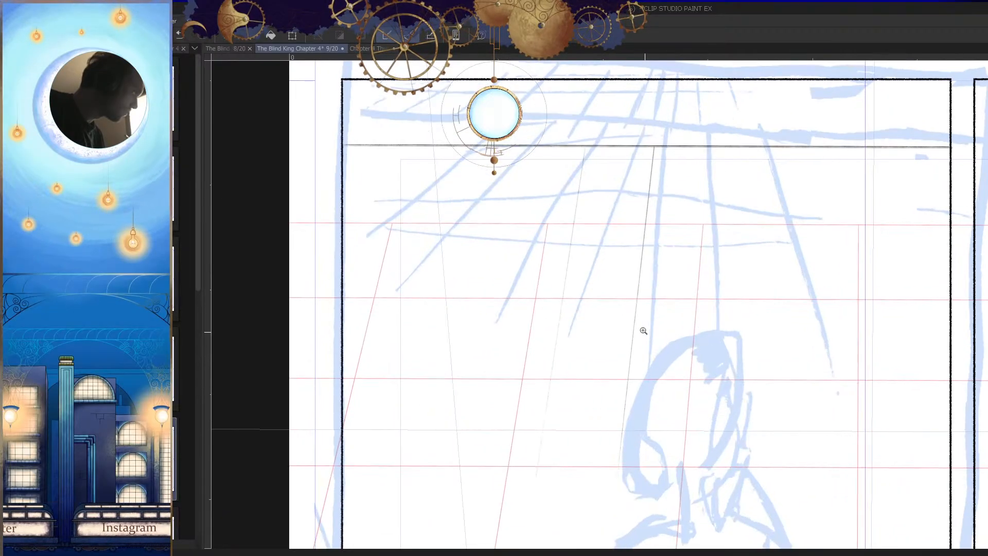
drag(585, 146, 532, 499)
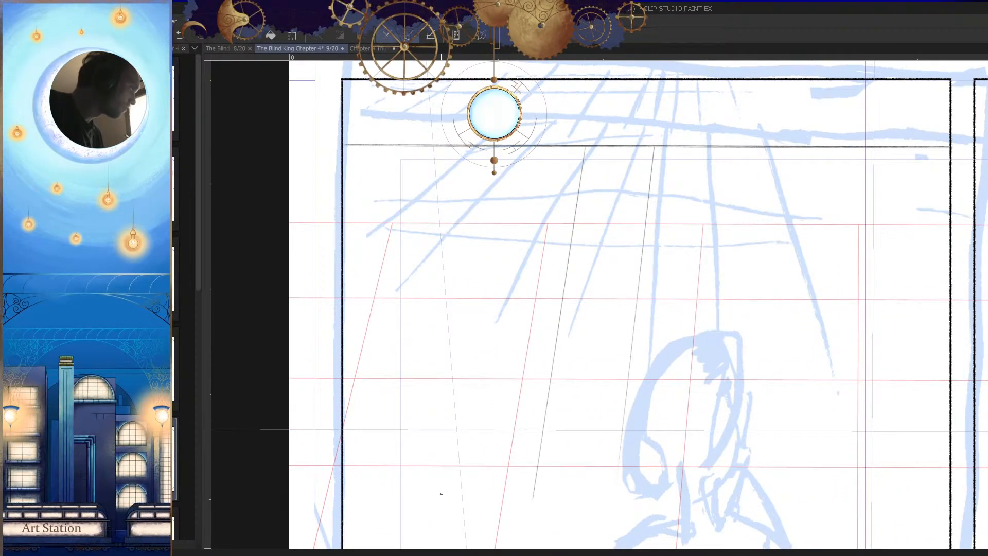
drag(523, 150, 486, 349)
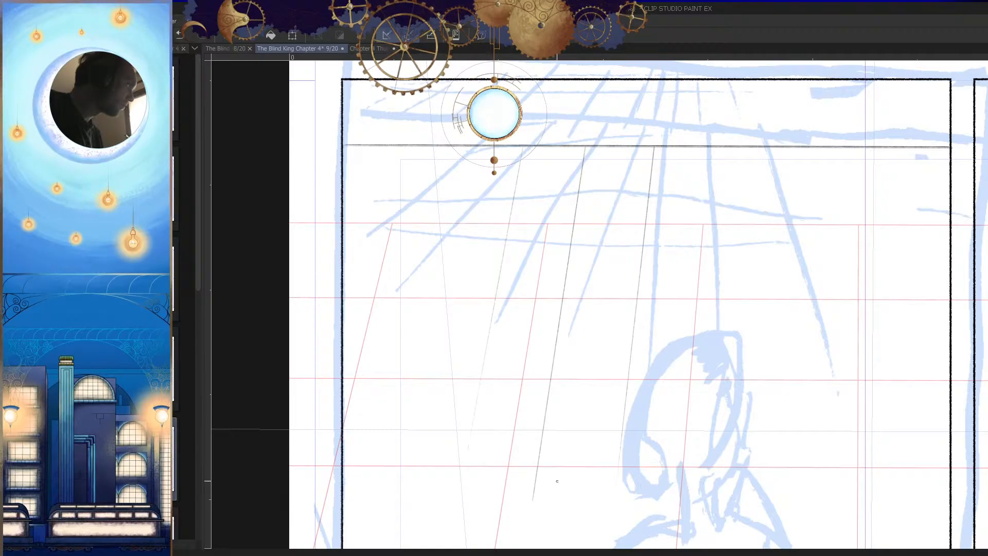
Step: Hide the Page 9 Copy layer containing the blue rough and inspect the first panel's lines without it
key(Tab)
click(874, 511)
scroll(588, 366, down, 3)
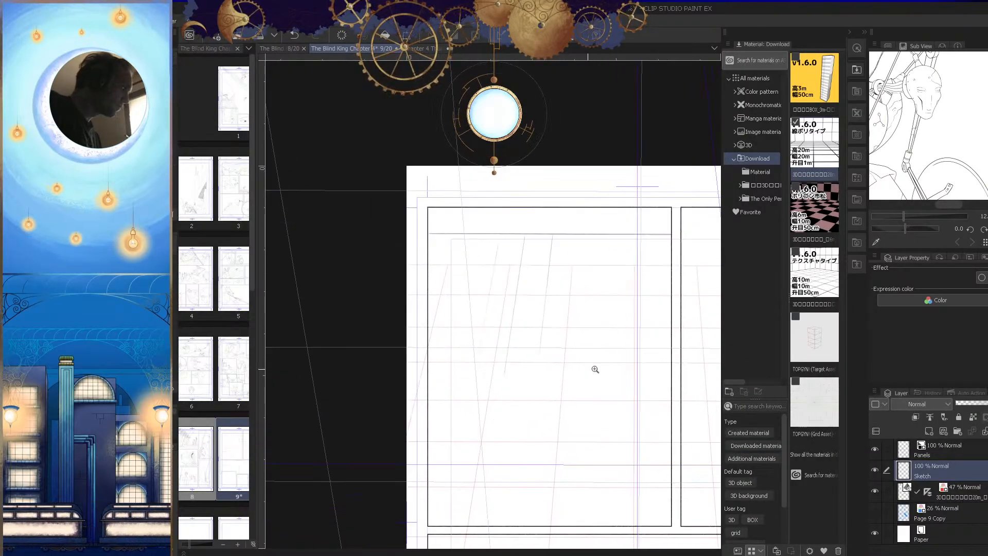
key(Tab)
scroll(679, 363, up, 4)
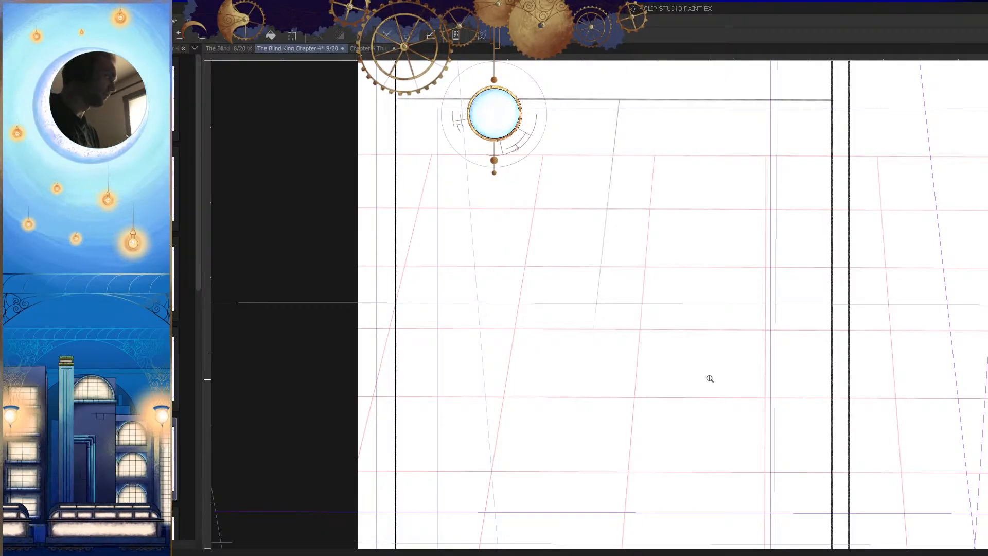
Step: Hide the 3D grid layer so that only the panel borders and the sketched line show on the page
scroll(708, 377, down, 3)
key(Tab)
click(965, 497)
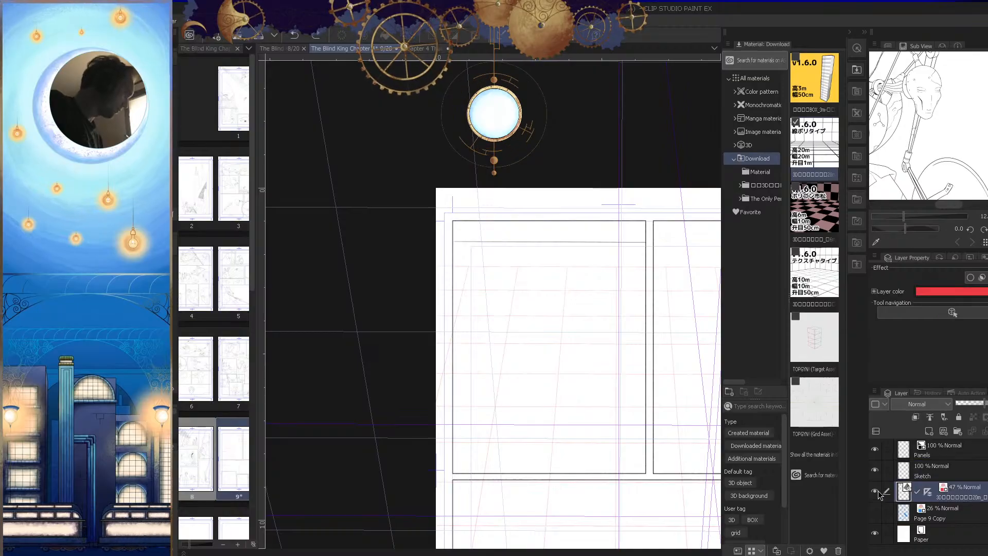
click(874, 490)
scroll(589, 393, down, 2)
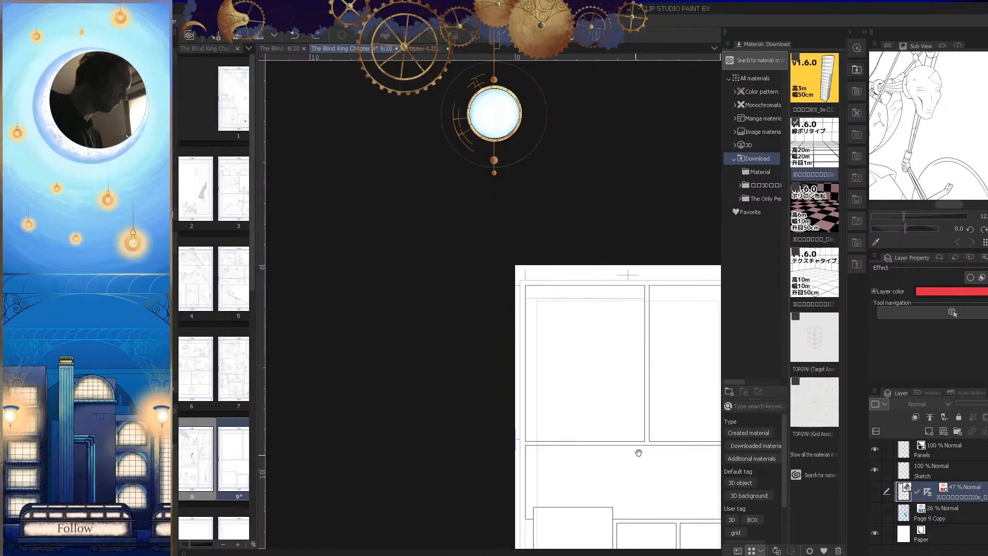
scroll(588, 394, up, 2)
scroll(588, 393, up, 1)
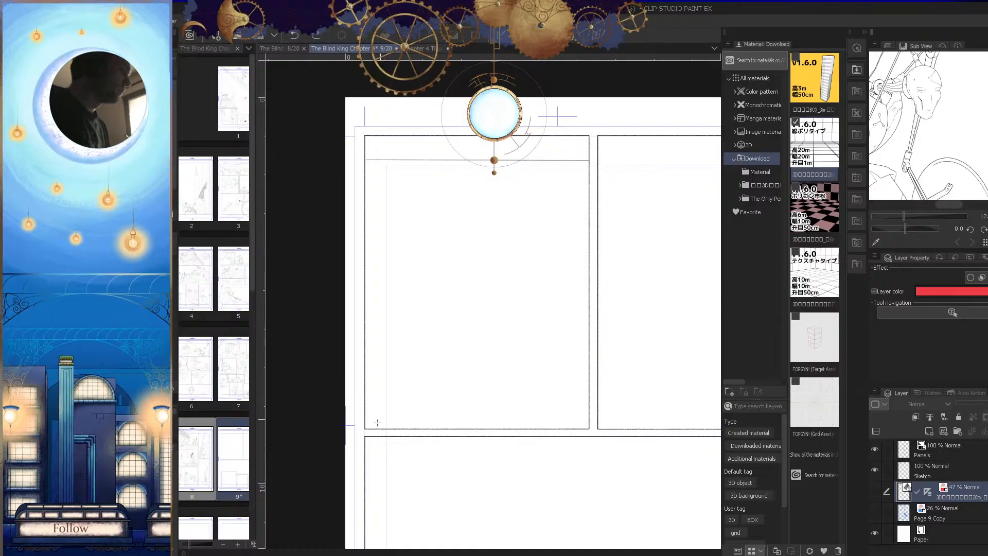
Step: Create a perspective ruler from two converging guide lines, one nearly level below the first panel and one slanting down through it
drag(345, 449, 594, 469)
drag(478, 160, 548, 272)
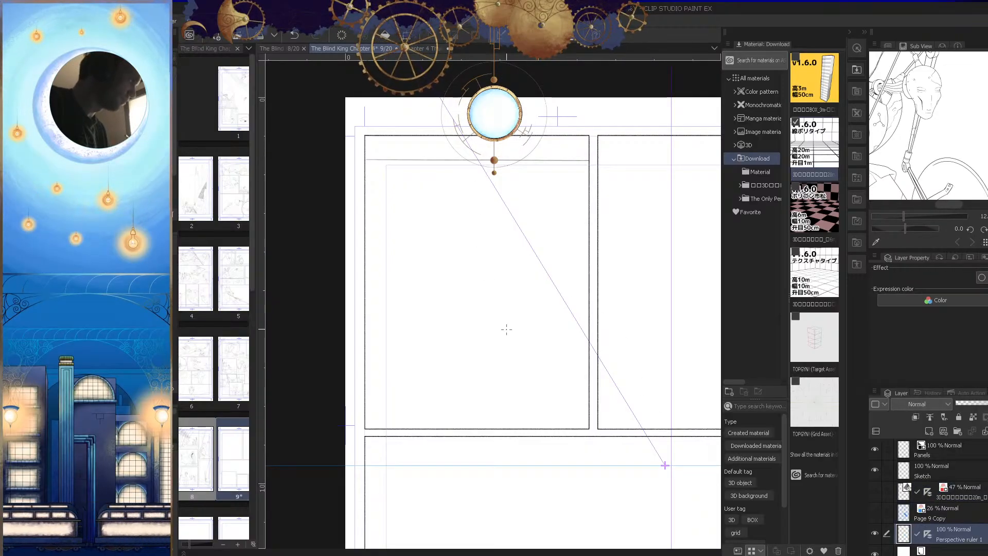
drag(618, 411, 523, 385)
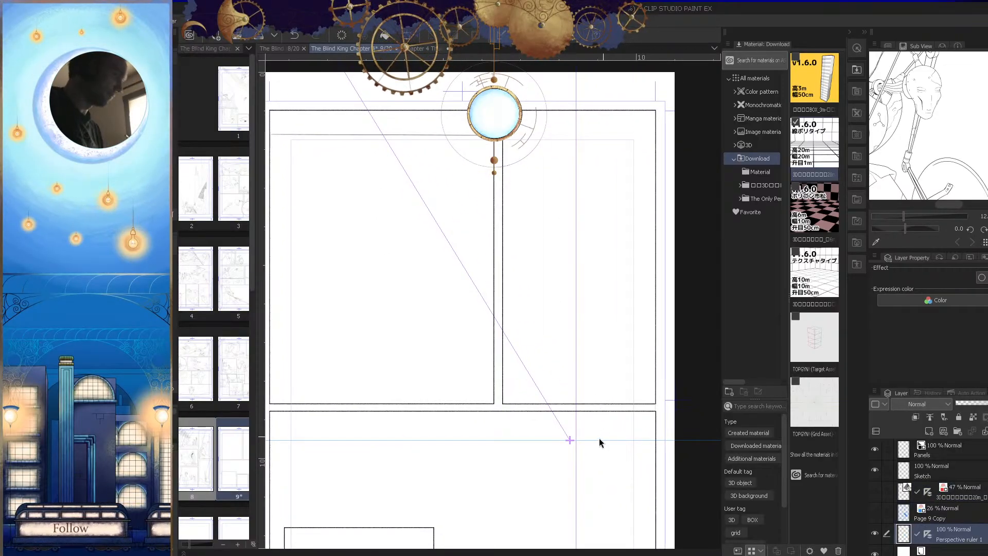
Step: Move the perspective ruler's vanishing point beneath the middle of the first panel and realign its slanted guide to near vertical
click(575, 440)
drag(576, 443, 393, 453)
drag(418, 421, 518, 410)
drag(514, 355, 516, 366)
Step: Try vertical pen strokes inside the first panel to test the perspective ruler, undoing each stroke
key(p)
drag(573, 305, 599, 308)
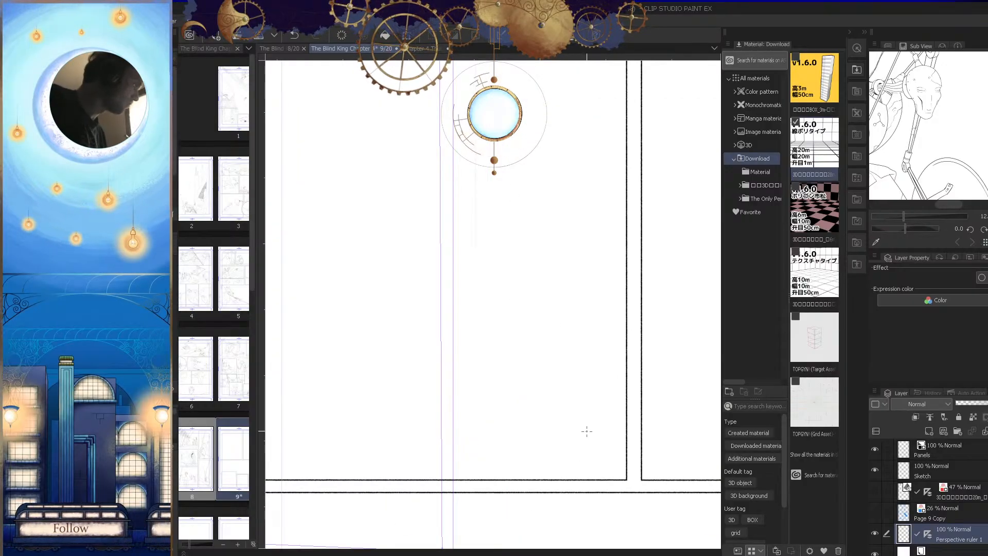
drag(529, 273, 519, 274)
drag(520, 190, 521, 368)
key(ctrl+z)
drag(590, 156, 590, 383)
key(ctrl+z)
mouse_move(639, 324)
mouse_down()
mouse_move(622, 360)
mouse_move(585, 357)
mouse_move(585, 376)
mouse_up()
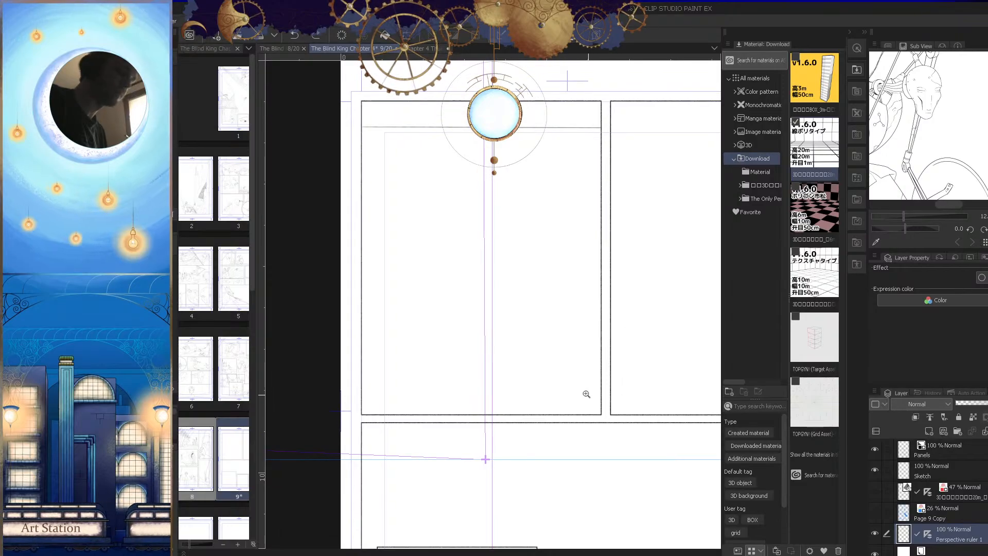
Step: Move the perspective ruler's vanishing point just above the first panel and spread its guides down past the panel's lower corners
click(484, 382)
drag(486, 459, 511, 465)
drag(337, 456, 364, 486)
drag(514, 469, 492, 134)
drag(364, 486, 609, 428)
mouse_move(467, 150)
mouse_down()
mouse_move(478, 163)
mouse_move(468, 165)
mouse_up()
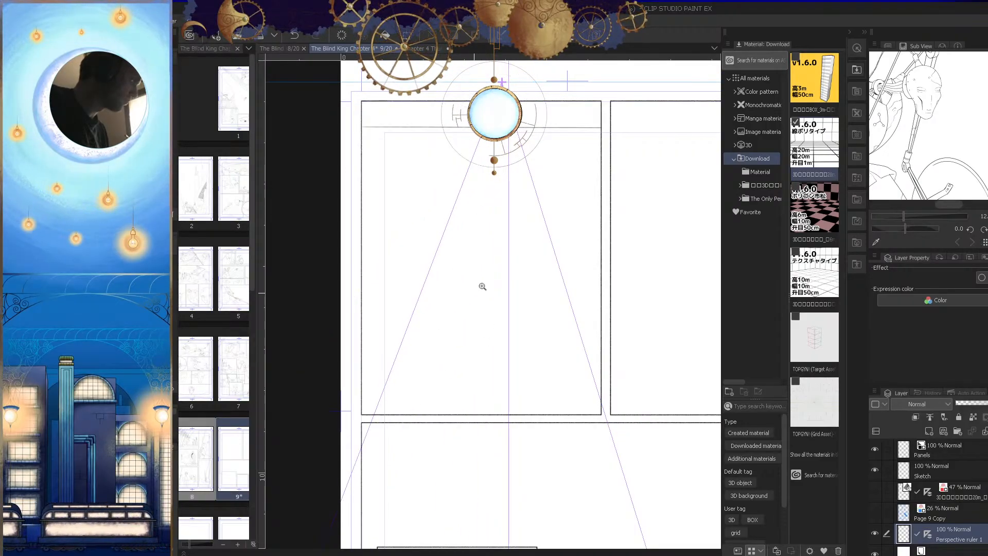
Step: Try vertical and outward-slanting pen strokes in the first panel on the perspective ruler layer, undoing the stray ones
scroll(473, 287, up, 2)
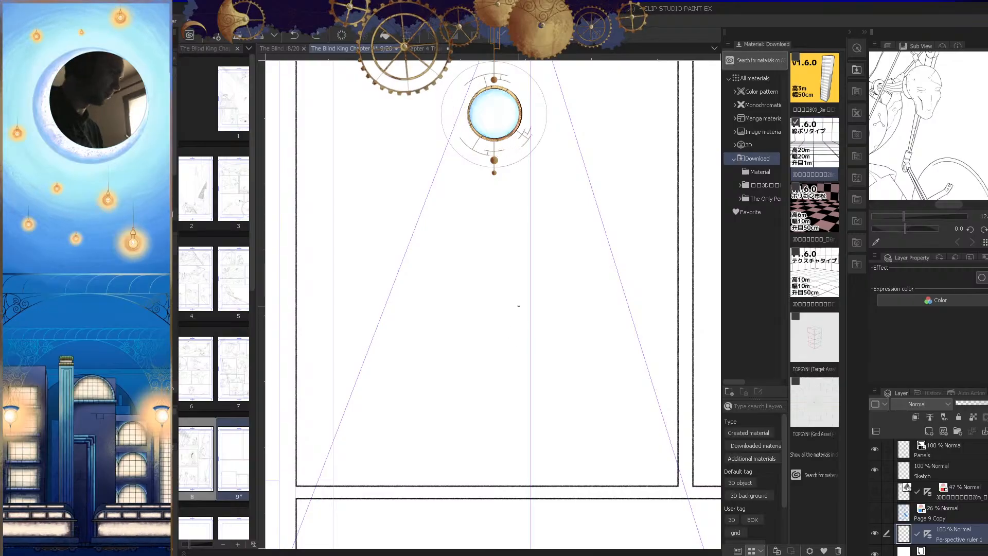
drag(506, 173, 490, 426)
key(ctrl+z)
scroll(528, 355, down, 2)
drag(464, 126, 464, 327)
drag(387, 327, 356, 408)
key(ctrl+z)
drag(396, 157, 391, 416)
key(ctrl+z)
drag(580, 159, 666, 404)
key(ctrl+z)
drag(553, 154, 678, 366)
drag(519, 164, 519, 342)
Step: Try fanning and vertical strokes across the left half of the first panel to test the ruler, undoing them
drag(475, 178, 425, 443)
drag(444, 193, 444, 420)
drag(412, 193, 412, 407)
drag(427, 192, 352, 265)
key(ctrl+z)
key(ctrl+z)
key(ctrl+z)
key(ctrl+z)
drag(481, 164, 353, 356)
scroll(523, 334, up, 3)
key(ctrl+z)
scroll(565, 349, down, 2)
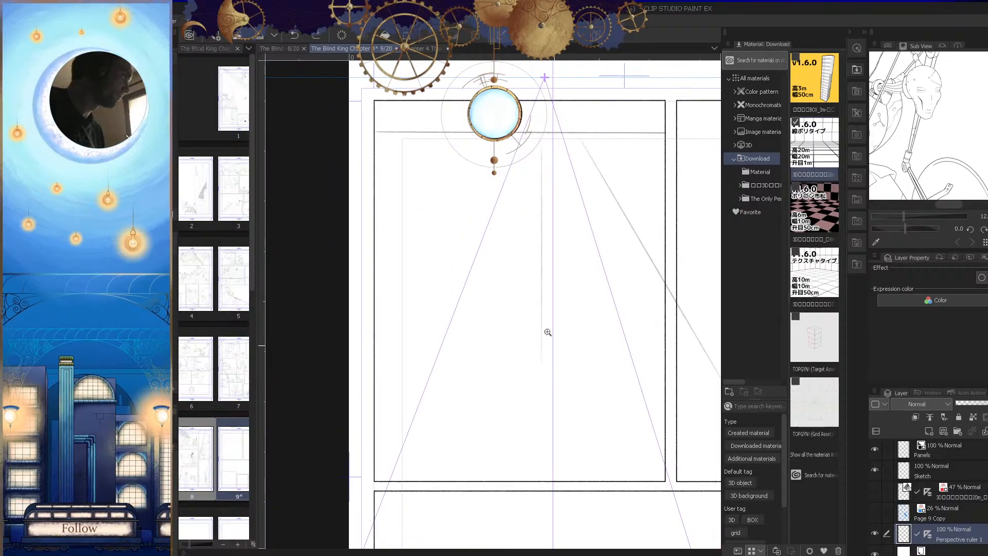
drag(449, 251, 412, 358)
key(ctrl+z)
Step: On the Sketch layer, draw a slanted line to the first panel's right edge and a vertical line down its middle
click(949, 476)
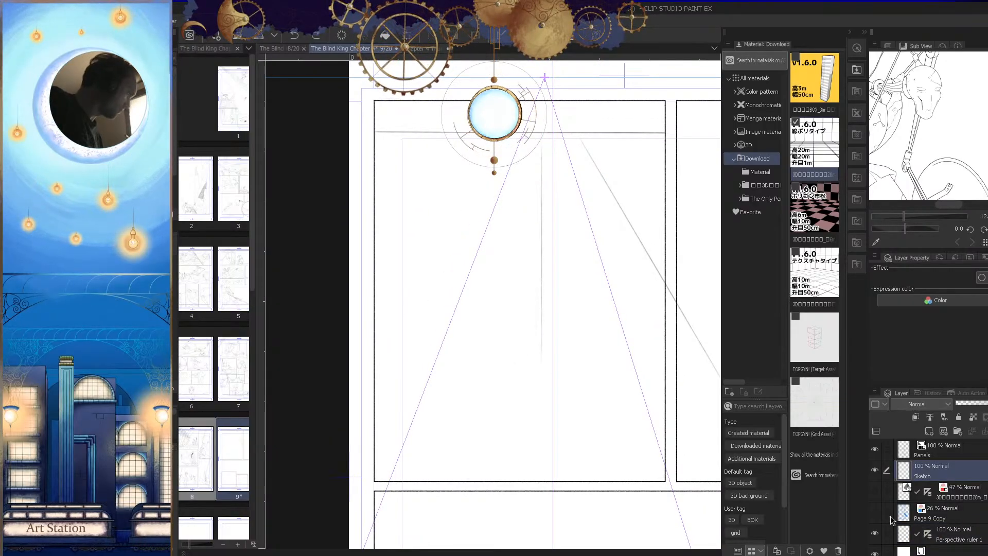
drag(605, 166, 673, 259)
scroll(685, 271, up, 3)
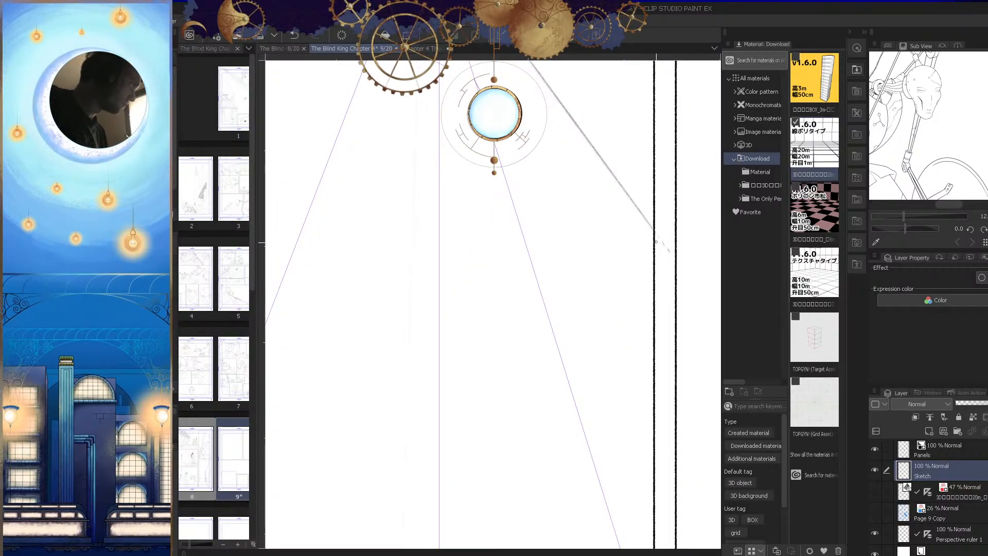
scroll(671, 268, down, 3)
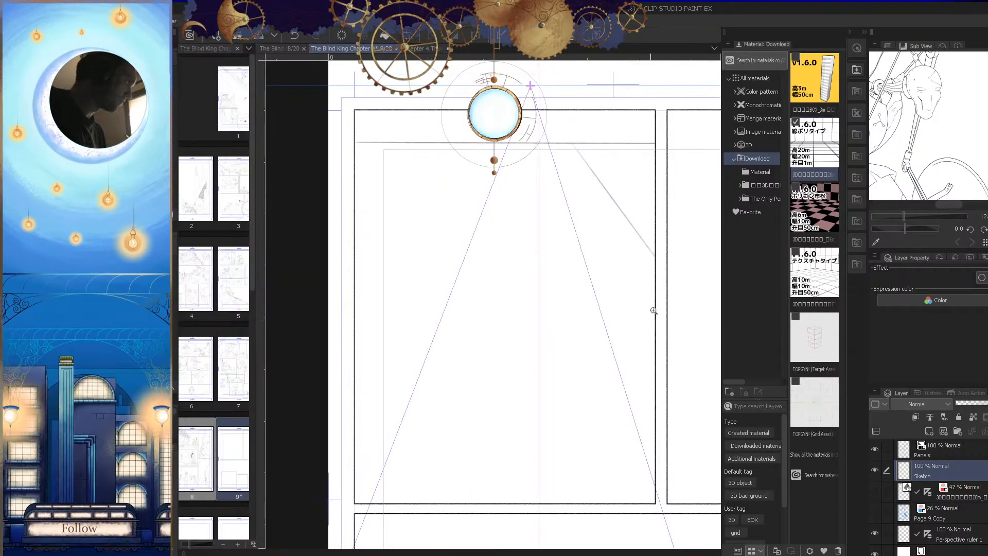
key(Tab)
drag(525, 161, 527, 282)
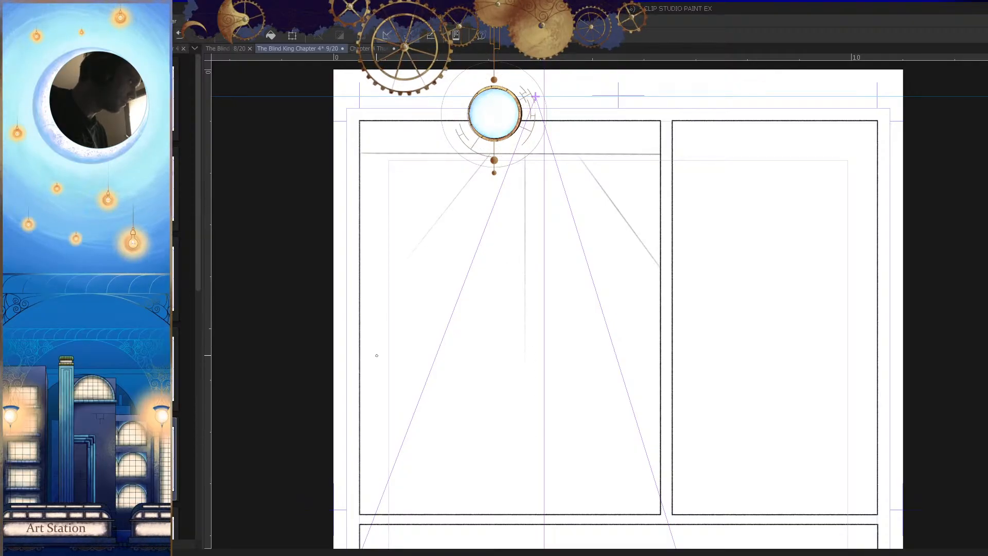
Step: Add short, shallow slanted lines just below the horizon line, meeting the first panel's left and right edges
scroll(433, 218, up, 2)
drag(465, 123, 364, 221)
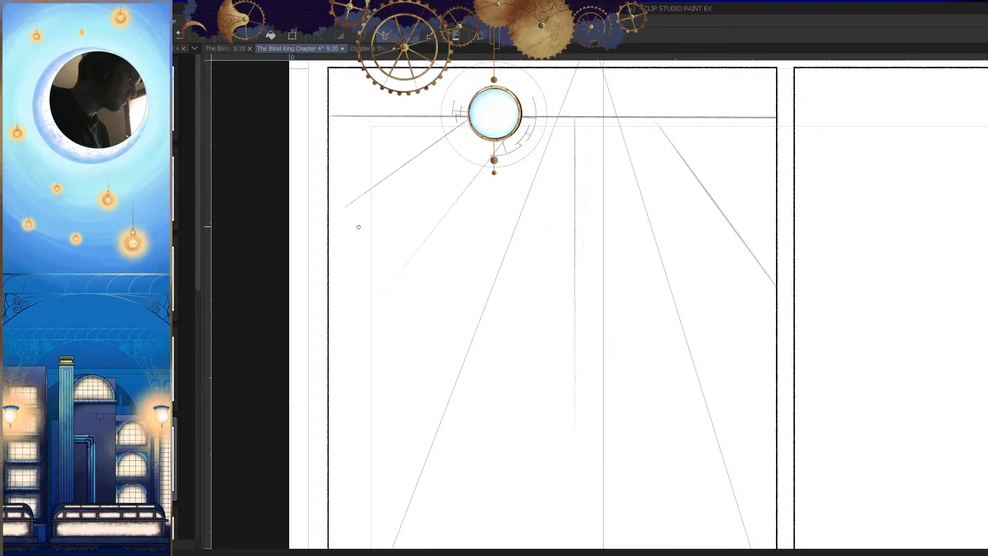
key(ctrl+z)
mouse_move(414, 122)
mouse_down()
mouse_move(361, 185)
mouse_move(354, 229)
mouse_up()
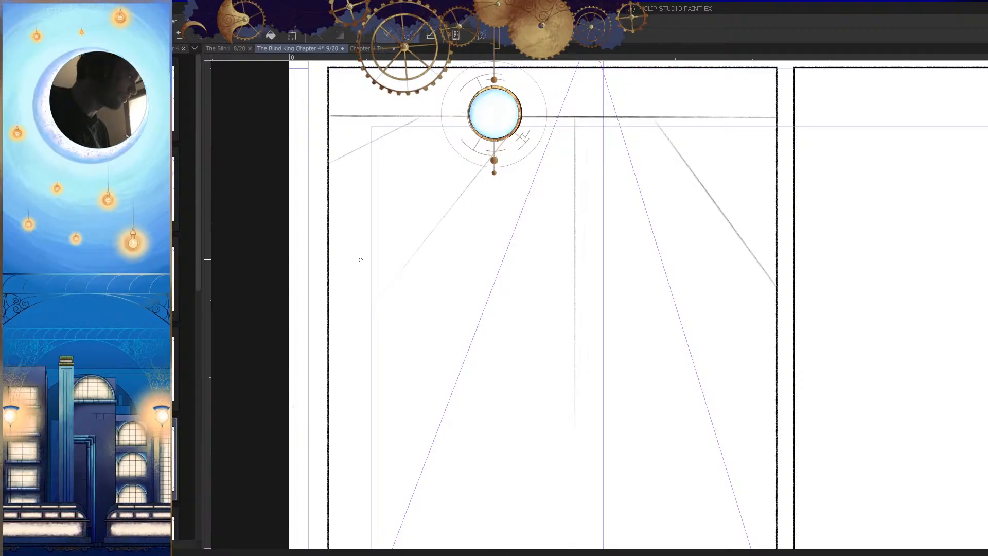
scroll(549, 346, down, 2)
scroll(611, 369, down, 1)
scroll(661, 223, up, 3)
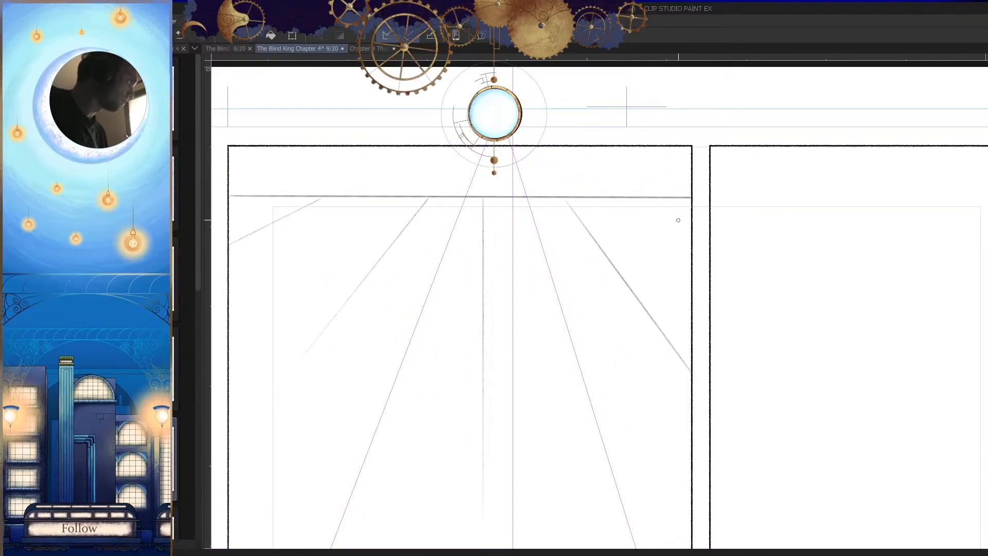
scroll(685, 315, down, 3)
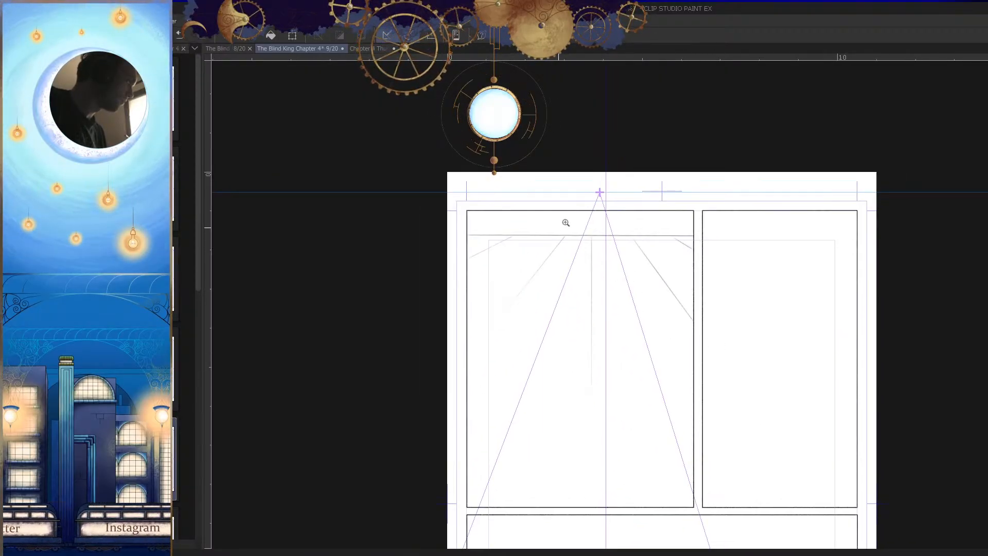
Step: Draw three slanted lines above the horizon line in the first panel's upper left, rising toward its top border
scroll(559, 225, up, 3)
drag(517, 242, 562, 214)
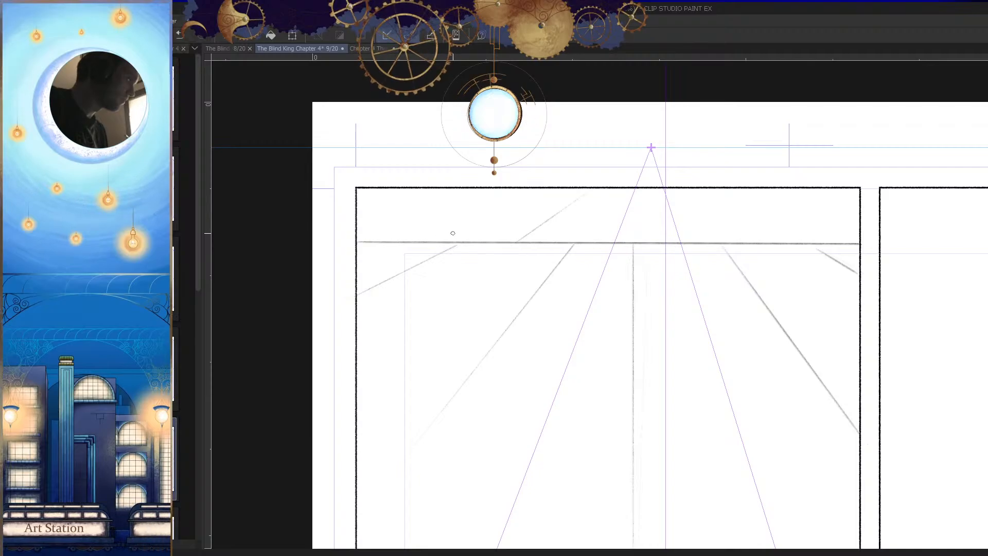
drag(482, 209, 538, 196)
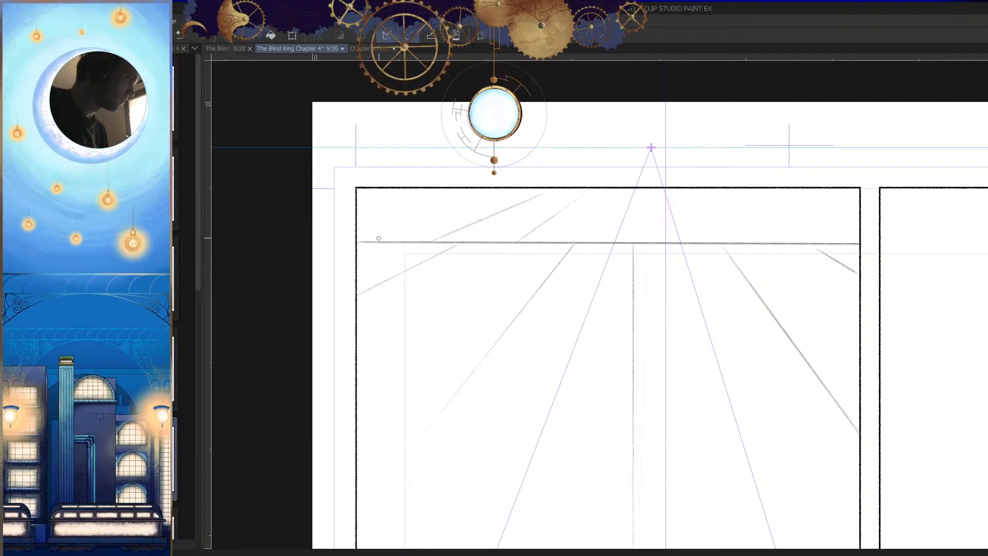
scroll(516, 186, down, 3)
scroll(573, 236, up, 3)
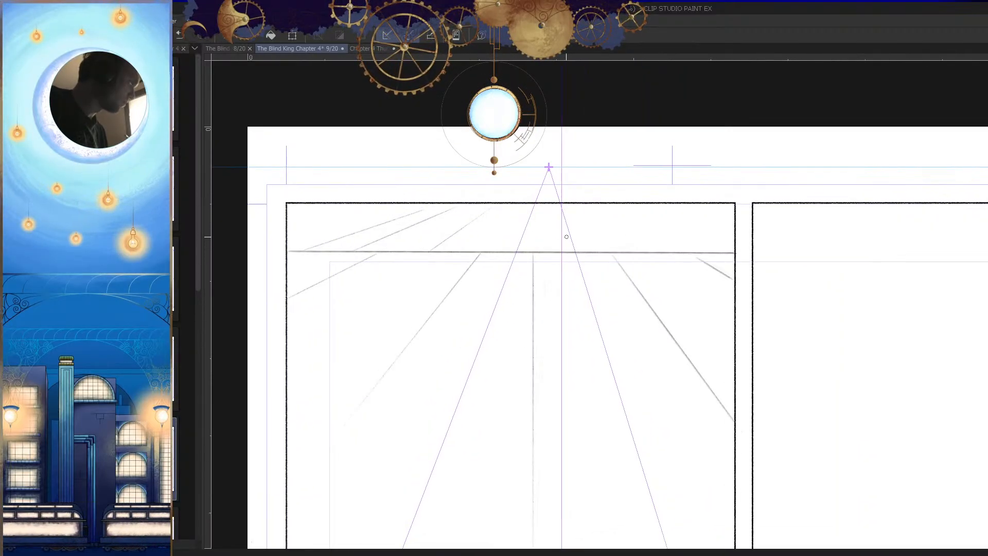
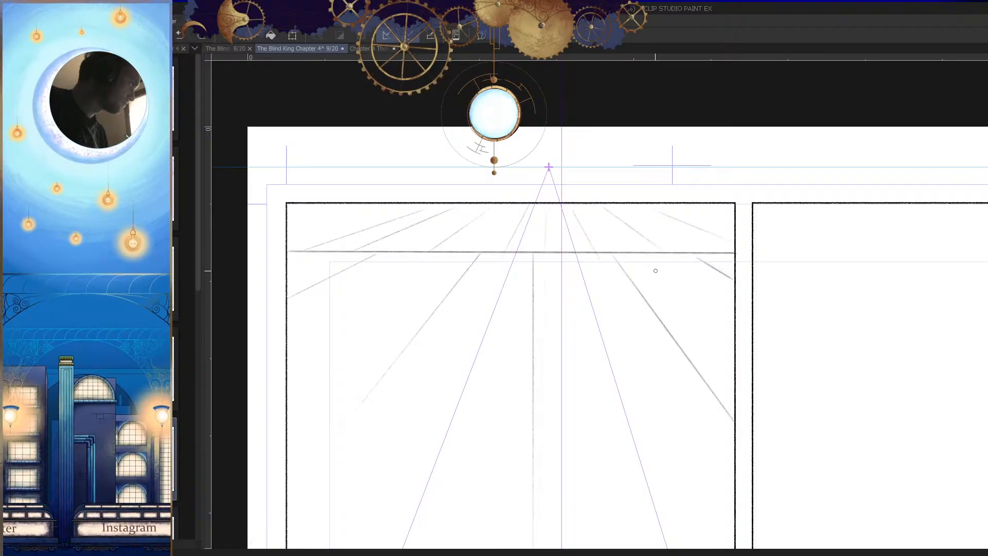
Step: Add a shallow slanted line in the first panel's top-left corner and a faint horizontal line above the horizon
scroll(670, 330, down, 2)
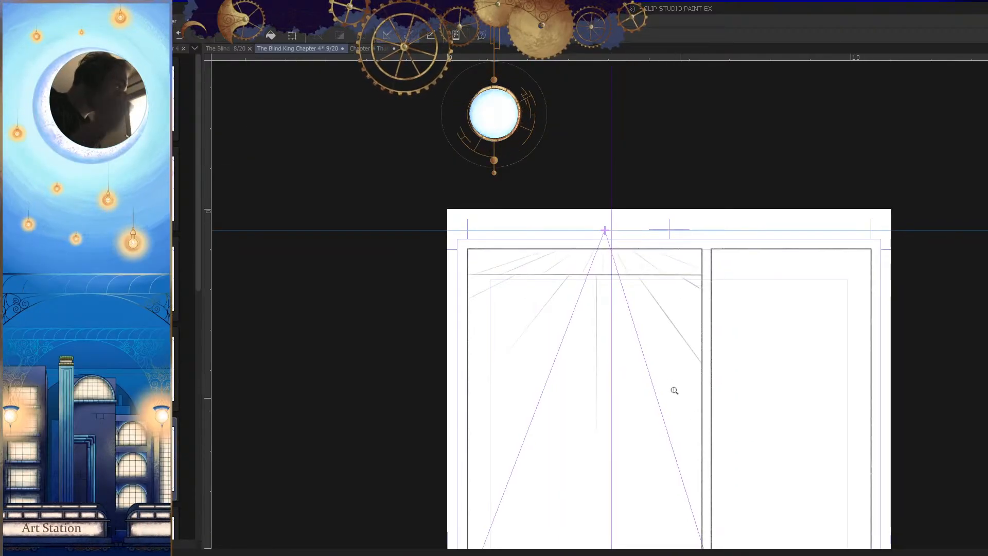
scroll(664, 360, down, 1)
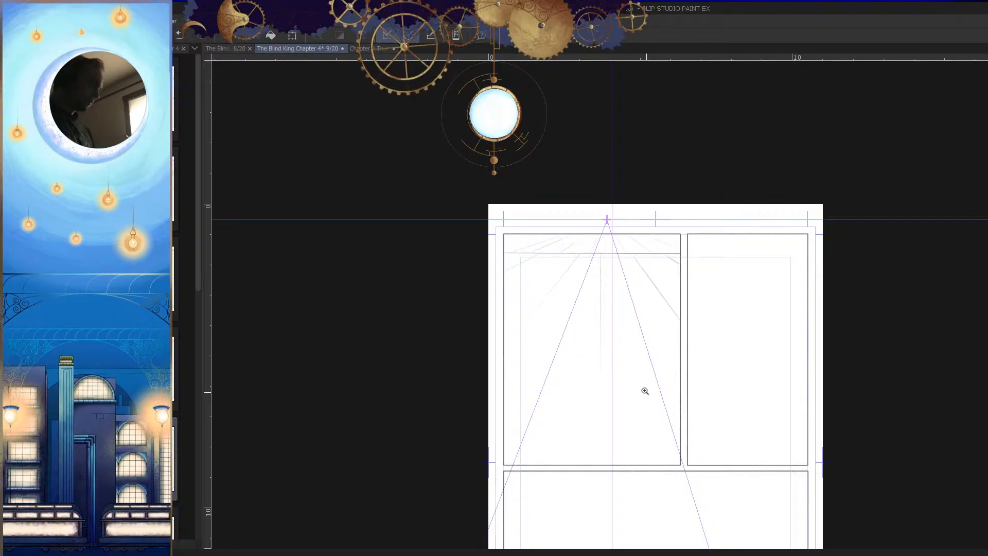
scroll(644, 271, up, 1)
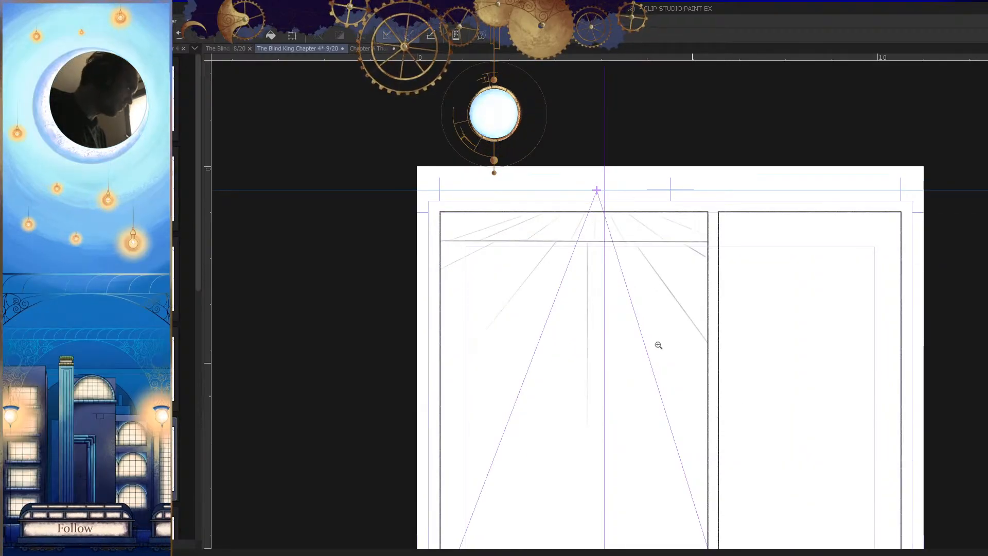
scroll(508, 222, up, 3)
drag(487, 190, 407, 204)
key(ctrl+z)
drag(489, 192, 436, 201)
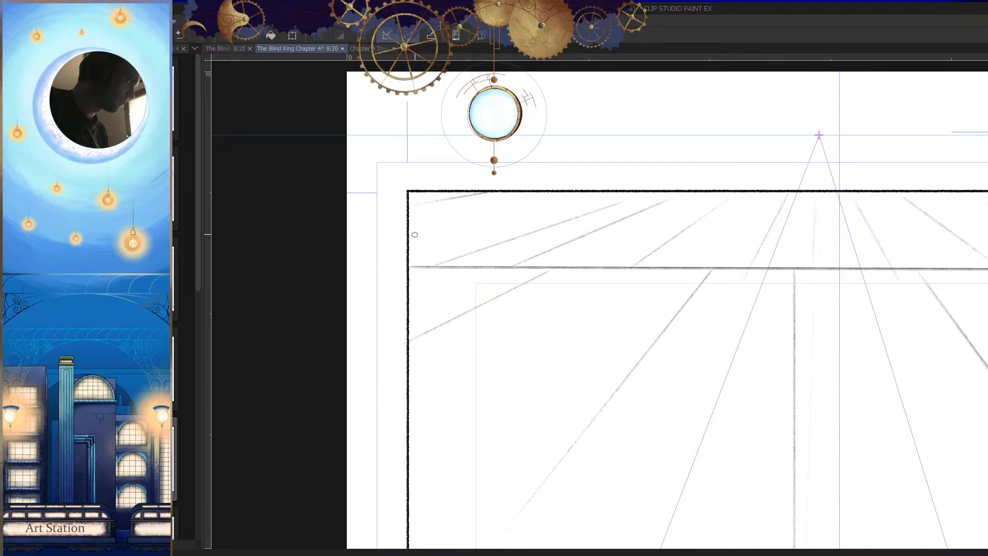
scroll(570, 343, down, 3)
drag(696, 381, 628, 293)
scroll(464, 213, up, 3)
key(ctrl+z)
mouse_move(549, 162)
mouse_down()
mouse_move(441, 185)
mouse_move(382, 260)
mouse_up()
drag(430, 199, 638, 210)
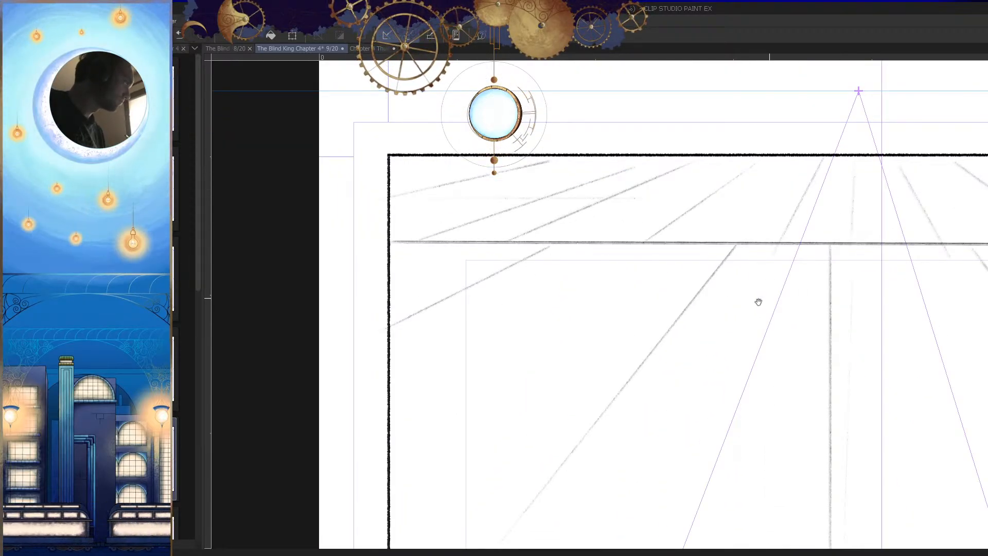
Step: Sketch a small cluster of brick outlines in perspective below the horizon in the first panel's left part
scroll(764, 298, down, 2)
mouse_move(647, 280)
mouse_down()
mouse_move(532, 236)
mouse_move(793, 240)
mouse_up()
key(ctrl+z)
mouse_move(517, 239)
mouse_down()
mouse_move(611, 239)
mouse_move(517, 234)
mouse_move(532, 215)
mouse_move(470, 212)
mouse_move(434, 239)
mouse_up()
scroll(565, 229, up, 2)
scroll(540, 231, up, 2)
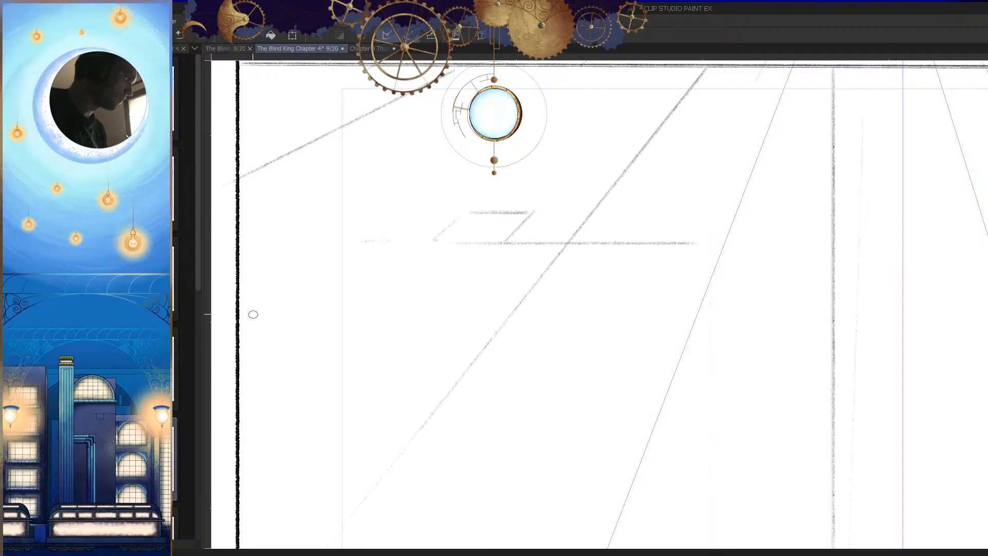
mouse_move(408, 240)
mouse_down()
mouse_move(451, 249)
mouse_move(408, 233)
mouse_move(373, 239)
mouse_move(394, 213)
mouse_up()
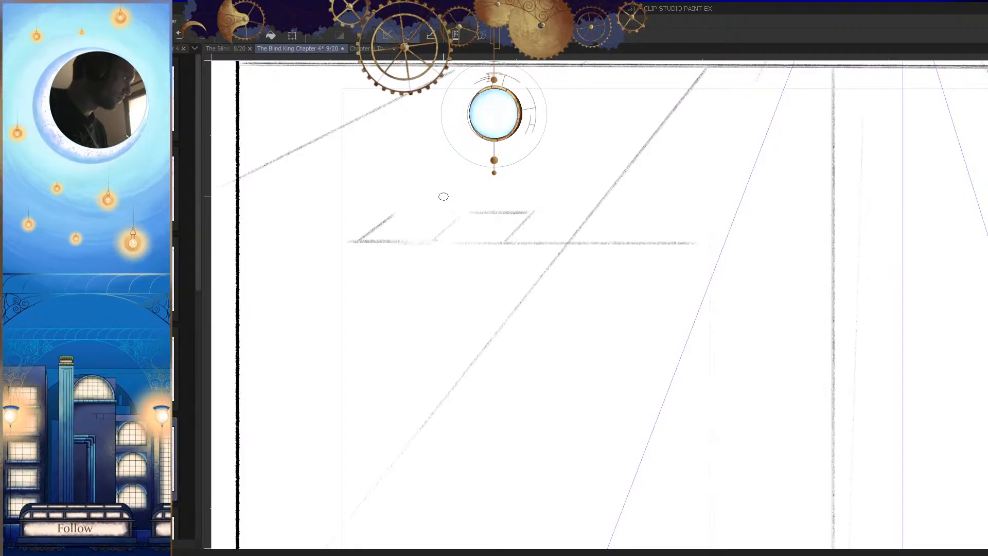
drag(457, 182, 421, 211)
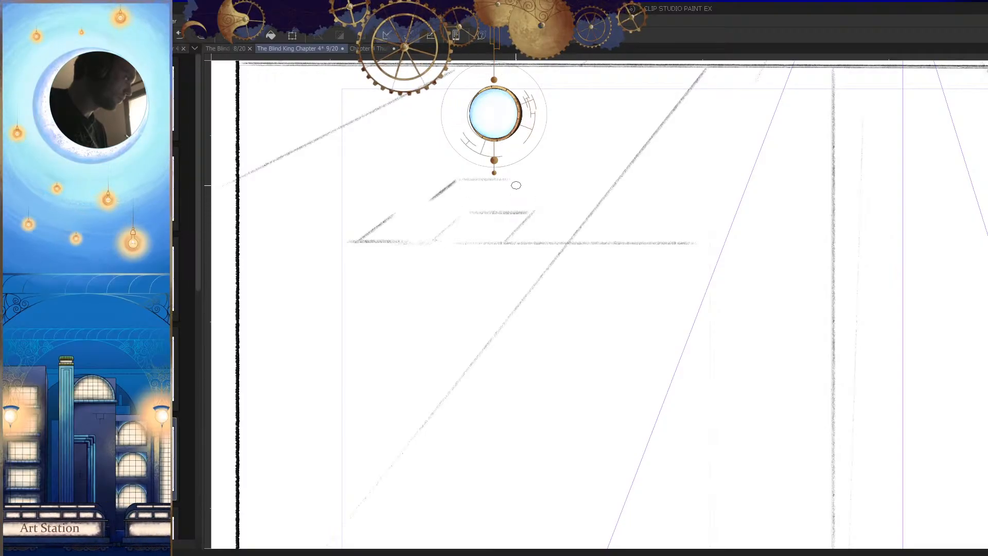
scroll(588, 313, down, 5)
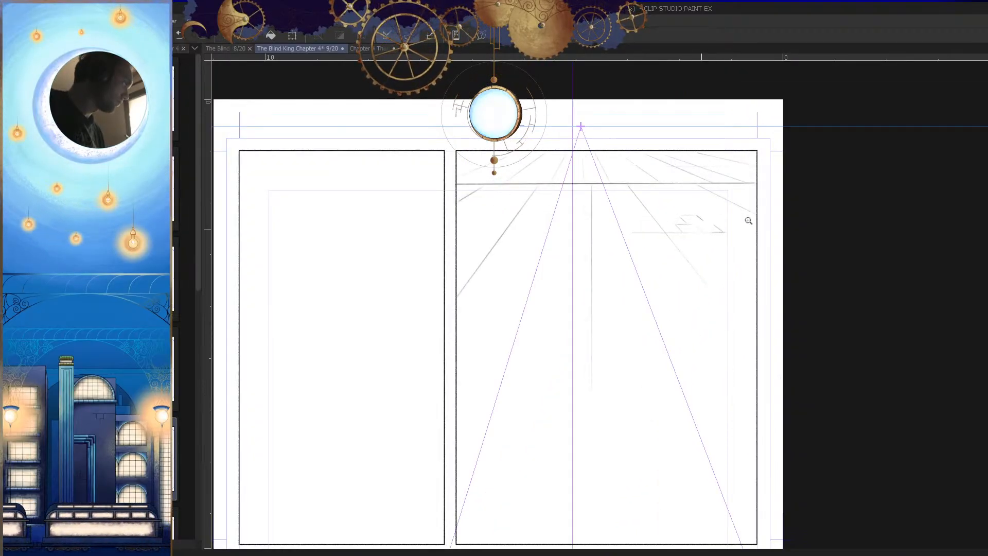
scroll(741, 218, up, 5)
mouse_move(672, 189)
mouse_down()
mouse_move(693, 185)
mouse_move(770, 188)
mouse_move(676, 192)
mouse_move(766, 194)
mouse_up()
key(ctrl+z)
key(h)
scroll(701, 324, down, 4)
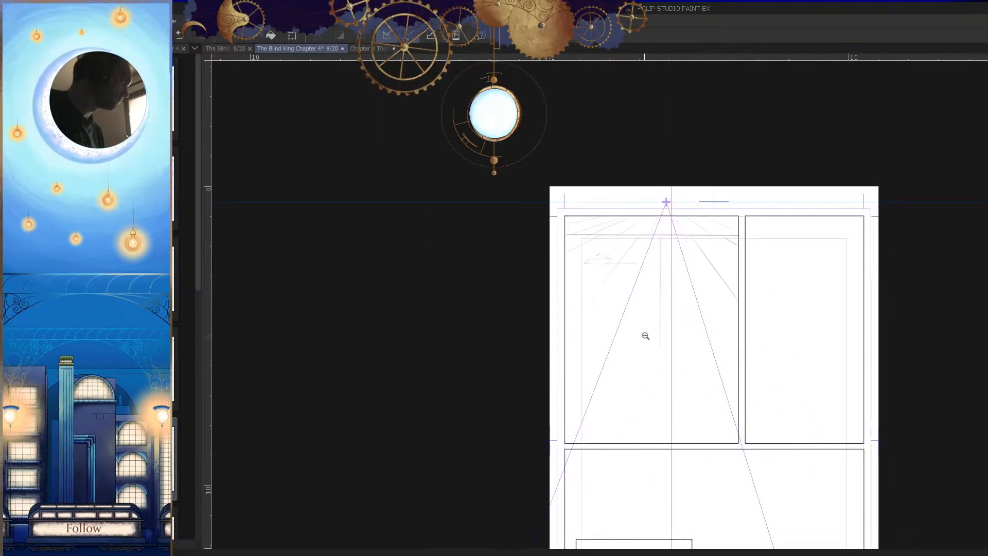
scroll(670, 278, up, 4)
scroll(585, 300, up, 2)
drag(440, 289, 506, 288)
key(ctrl+z)
drag(432, 283, 478, 283)
key(h)
key(ctrl+z)
drag(826, 265, 756, 264)
key(ctrl+z)
Step: Sketch a small brick outline in perspective against the first panel's left edge, below the existing brick cluster
drag(825, 258, 776, 257)
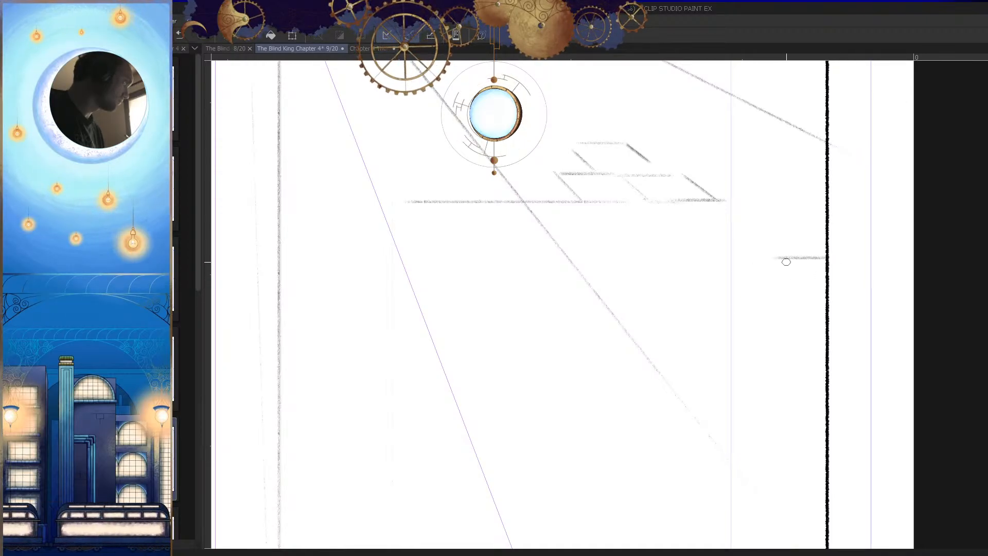
key(h)
scroll(615, 348, down, 4)
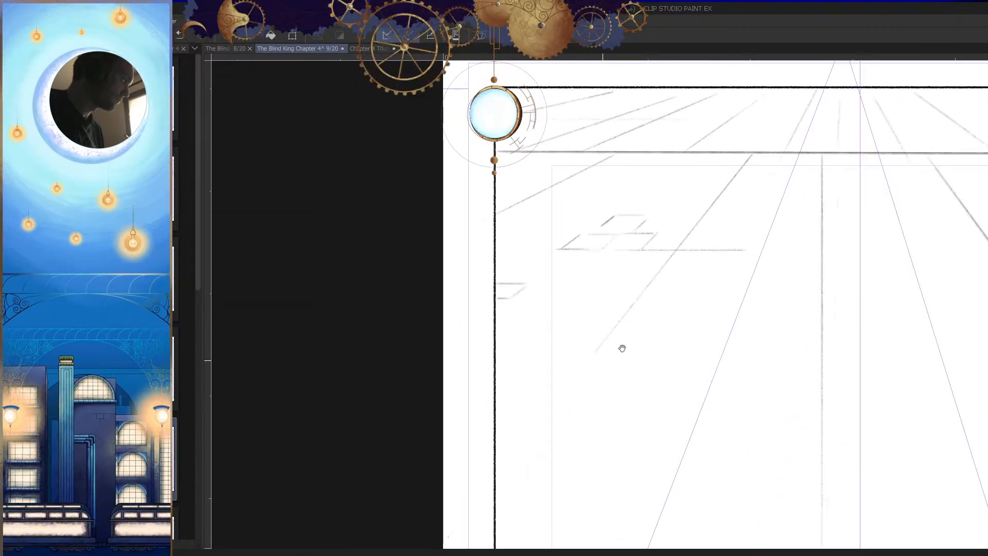
scroll(727, 283, up, 4)
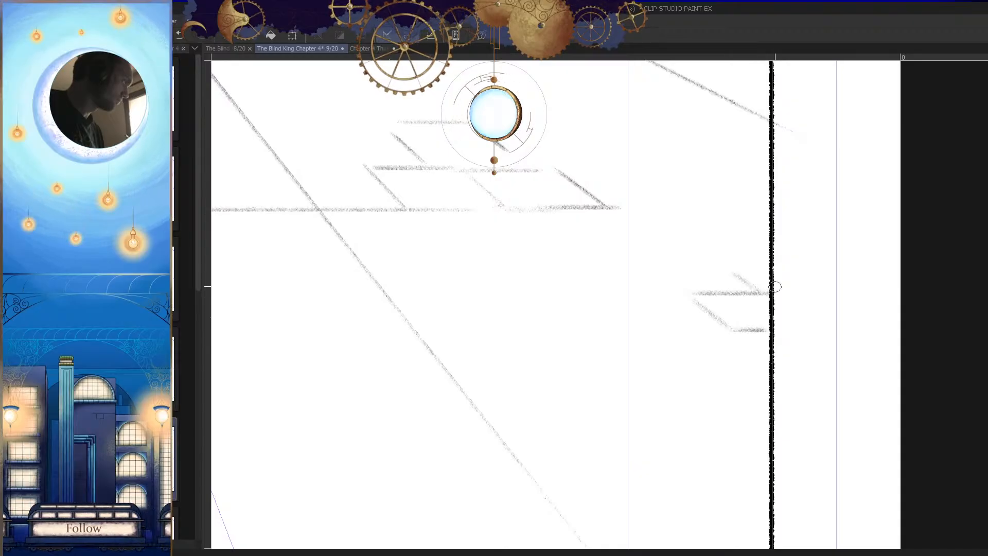
scroll(742, 319, down, 5)
scroll(609, 326, up, 5)
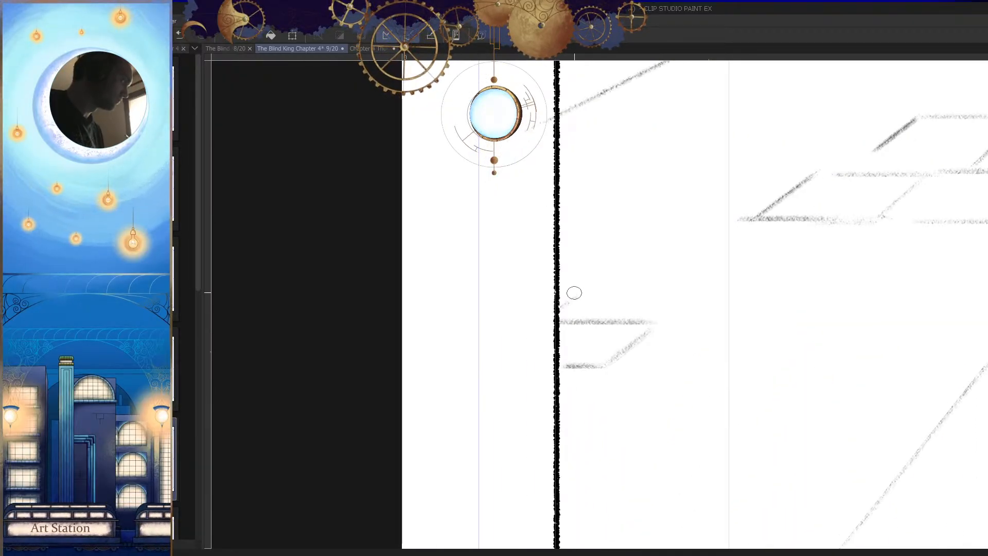
drag(576, 294, 559, 295)
Step: Add short strokes above the left-edge brick to suggest an adjoining one
key(h)
mouse_move(737, 319)
mouse_down()
mouse_move(709, 338)
mouse_move(706, 373)
mouse_up()
drag(726, 341, 758, 337)
key(ctrl+z)
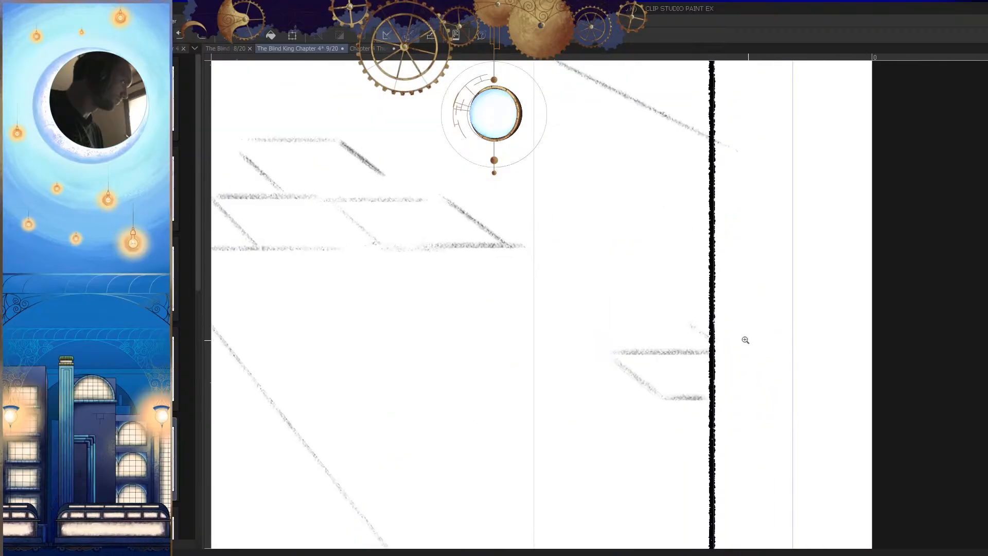
key(h)
click(544, 338)
mouse_move(508, 338)
mouse_down()
mouse_move(589, 287)
mouse_move(515, 304)
mouse_up()
key(h)
Step: Draw the upper horizontal edge of a new brick in the right part of the first panel
drag(744, 337, 708, 340)
mouse_move(776, 370)
mouse_down()
mouse_move(742, 342)
mouse_move(736, 347)
mouse_move(772, 320)
mouse_up()
mouse_move(684, 303)
mouse_down()
mouse_move(720, 300)
mouse_move(677, 340)
mouse_move(427, 394)
mouse_up()
key(ctrl+z)
key(h)
drag(708, 320, 720, 335)
drag(736, 302, 682, 303)
drag(719, 325, 751, 308)
Step: Close the right-hand brick with slanted sides following the perspective and a lower horizontal edge
drag(630, 279, 627, 351)
key(ctrl+z)
key(h)
drag(604, 275, 577, 355)
key(ctrl+z)
mouse_move(602, 277)
mouse_down()
mouse_move(588, 315)
mouse_move(471, 316)
mouse_up()
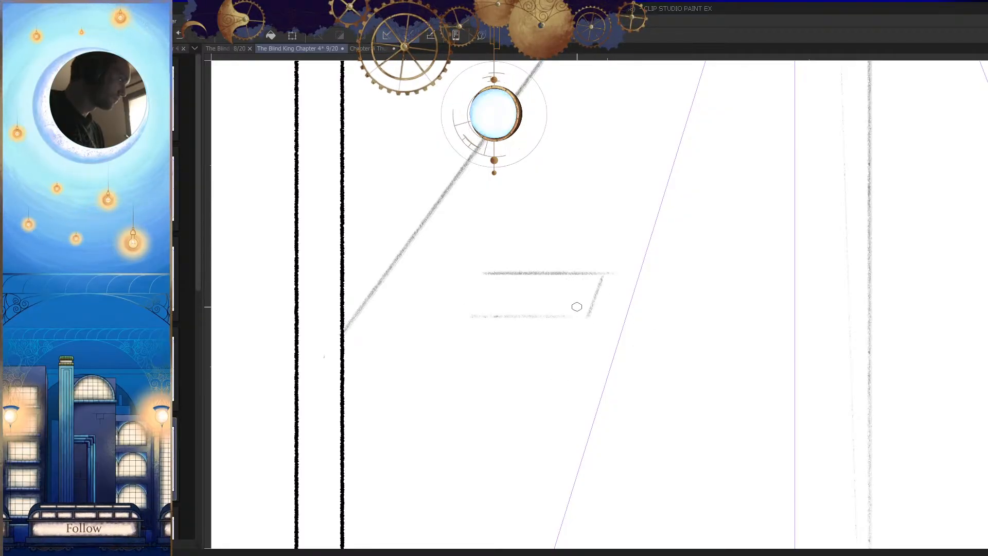
drag(485, 272, 456, 314)
key(h)
Step: Sketch a second row of bricks beneath the right-hand brick, with short slanted joints in perspective
scroll(756, 370, down, 4)
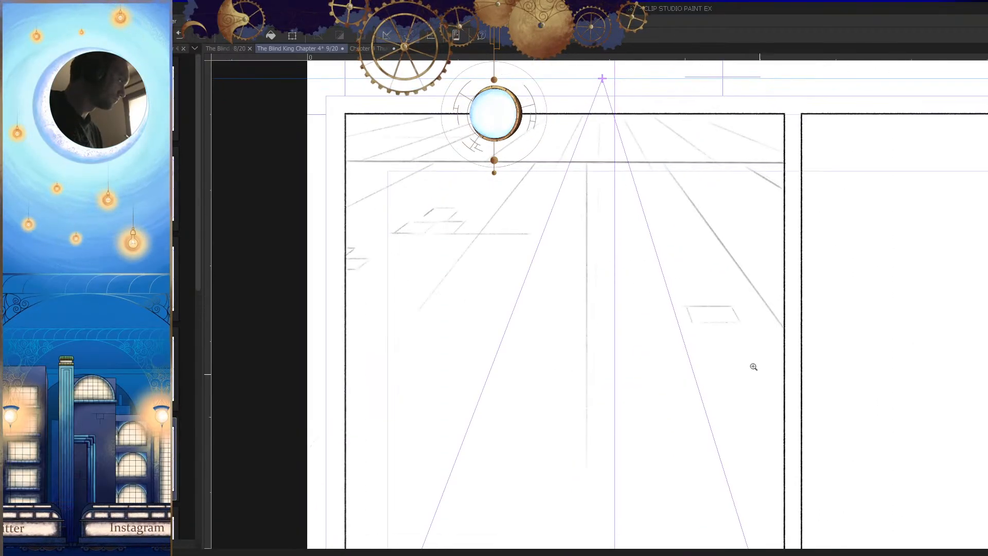
scroll(733, 334, up, 4)
mouse_move(713, 284)
mouse_down()
mouse_move(726, 313)
mouse_move(688, 330)
mouse_up()
key(ctrl+z)
drag(620, 295, 629, 328)
key(h)
key(ctrl+z)
drag(624, 278, 615, 315)
key(h)
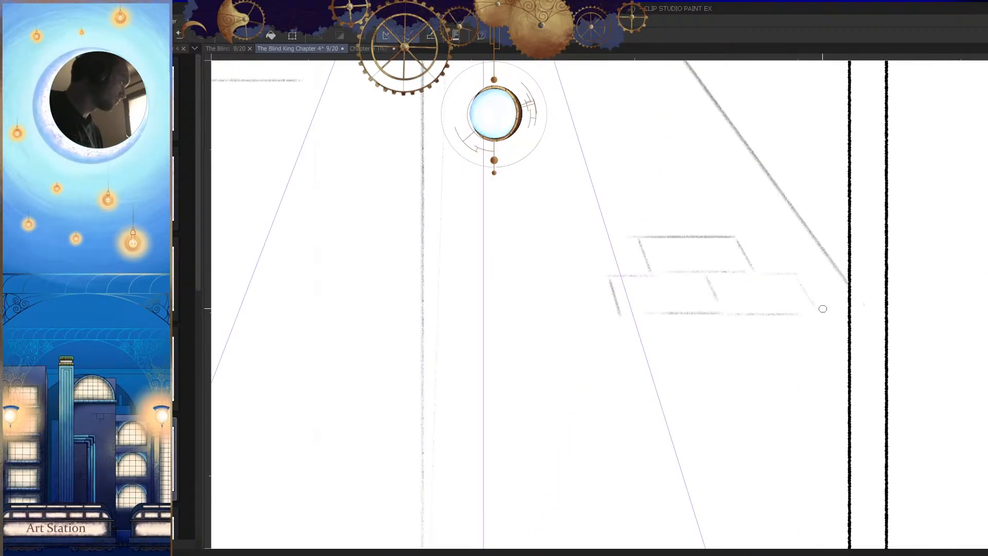
Step: Draw a dark wavy line inward from the first panel's right edge, just below the horizon
key(ctrl+0)
key(Tab)
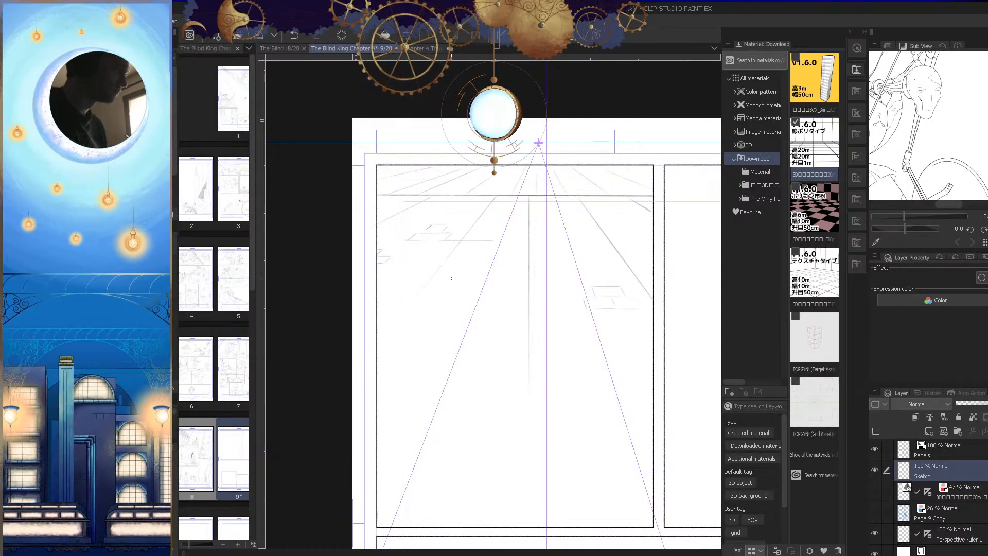
key(Tab)
drag(677, 318, 637, 317)
mouse_move(451, 244)
mouse_down()
mouse_move(486, 228)
mouse_move(441, 226)
mouse_move(559, 229)
mouse_move(383, 226)
mouse_up()
mouse_move(557, 290)
mouse_down()
mouse_move(553, 333)
mouse_move(407, 320)
mouse_up()
mouse_move(644, 235)
mouse_down()
mouse_move(632, 249)
mouse_move(675, 203)
mouse_up()
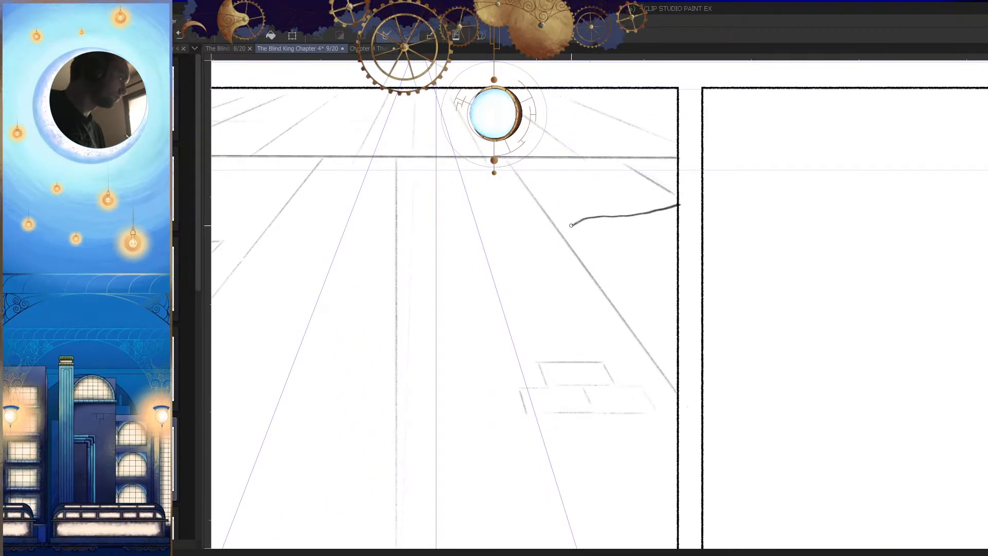
Step: Continue the wavy line around a rounded tip and back down to the panel's right edge
drag(666, 334, 670, 334)
key(h)
mouse_move(702, 345)
mouse_down()
mouse_move(664, 394)
mouse_move(666, 379)
mouse_up()
key(h)
drag(589, 331, 623, 314)
drag(475, 240, 504, 235)
mouse_move(449, 270)
mouse_down()
mouse_move(461, 237)
mouse_move(502, 208)
mouse_move(463, 238)
mouse_move(457, 266)
mouse_move(482, 312)
mouse_up()
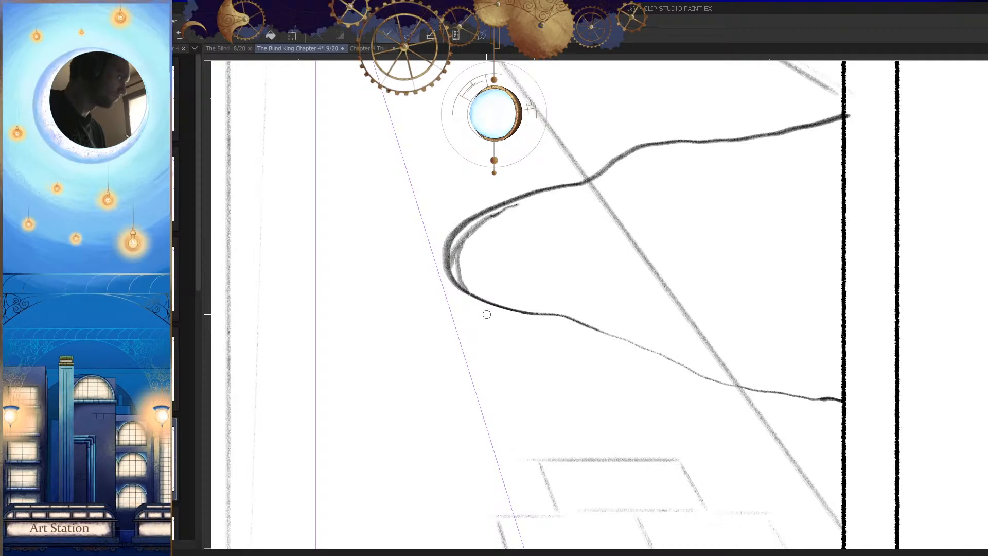
drag(463, 281, 488, 302)
key(h)
drag(691, 339, 638, 350)
key(h)
drag(703, 375, 664, 366)
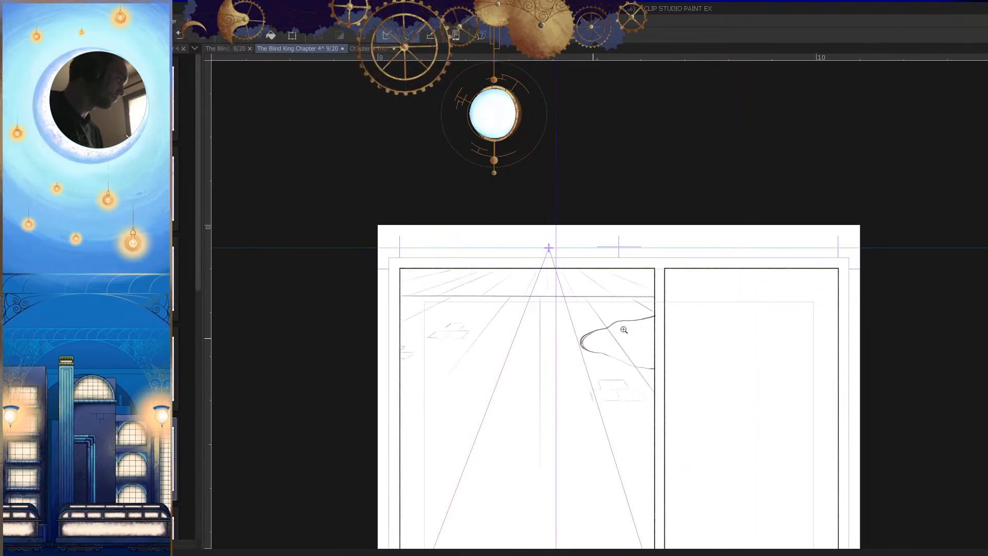
drag(589, 337, 679, 357)
key(ctrl+z)
key(ctrl+z)
Step: Add a second short contour stroke along the upper bend of the wavy outline
key(ctrl+z)
drag(689, 306, 802, 258)
mouse_move(750, 225)
mouse_down()
mouse_move(637, 258)
mouse_move(621, 275)
mouse_up()
mouse_move(730, 227)
mouse_down()
mouse_move(773, 225)
mouse_move(765, 222)
mouse_up()
key(ctrl+z)
mouse_move(765, 263)
mouse_down()
mouse_move(740, 354)
mouse_move(709, 350)
mouse_move(707, 404)
mouse_up()
Step: Draw a thin forked branch rising from the upper side of the wavy outline near the panel's right edge
mouse_move(680, 337)
mouse_down()
mouse_move(678, 265)
mouse_move(586, 199)
mouse_up()
mouse_move(656, 259)
mouse_down()
mouse_move(643, 254)
mouse_move(643, 262)
mouse_up()
key(h)
mouse_move(540, 244)
mouse_down()
mouse_move(644, 247)
mouse_move(586, 263)
mouse_up()
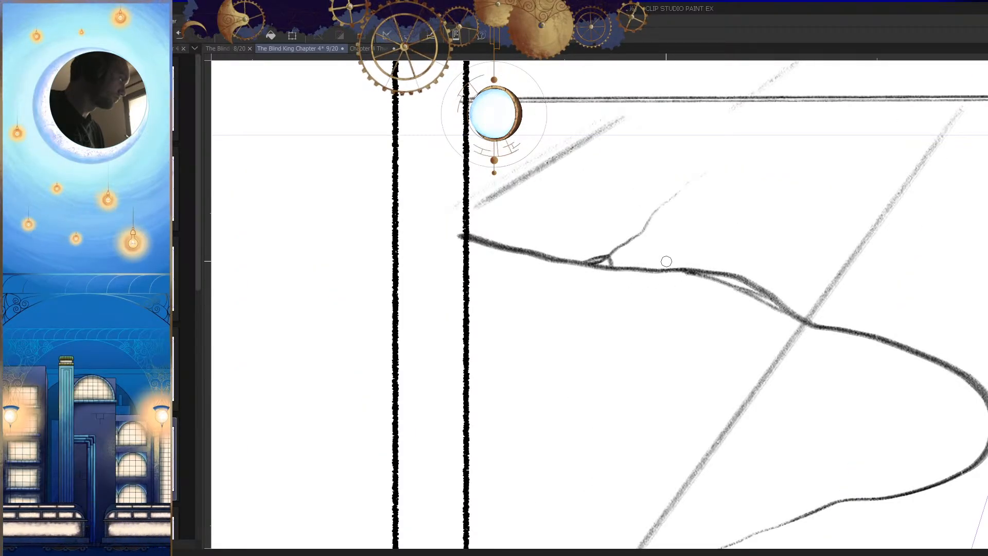
mouse_move(649, 234)
mouse_down()
mouse_move(655, 220)
mouse_move(707, 210)
mouse_up()
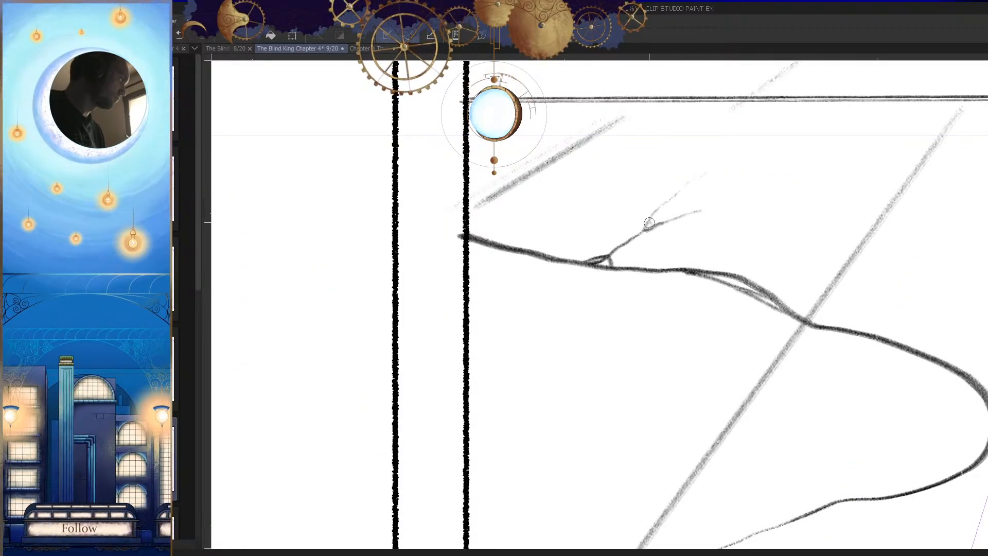
drag(644, 229, 662, 236)
key(h)
Step: Extend a tapering branch down and left from the outline's rounded tip, with a tiny tick beside it
mouse_move(707, 298)
mouse_down()
mouse_move(695, 329)
mouse_move(695, 318)
mouse_up()
click(611, 311)
drag(581, 290, 540, 325)
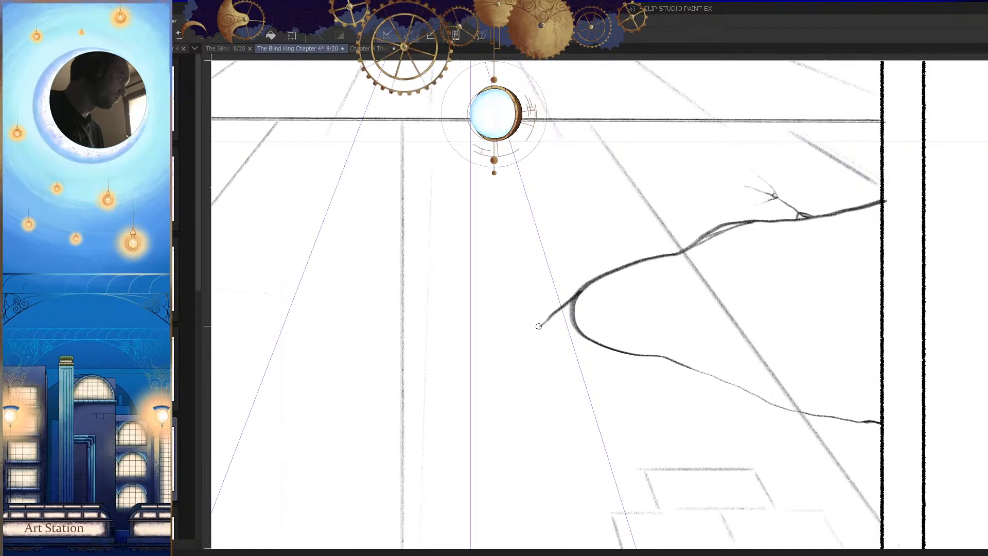
click(577, 307)
drag(636, 335, 695, 399)
mouse_move(591, 328)
mouse_down()
mouse_move(632, 332)
mouse_move(649, 301)
mouse_up()
key(h)
Step: Draw a short horizontal brick line inside the wavy outline, near the panel's right edge
drag(763, 225, 660, 230)
key(ctrl+z)
key(Tab)
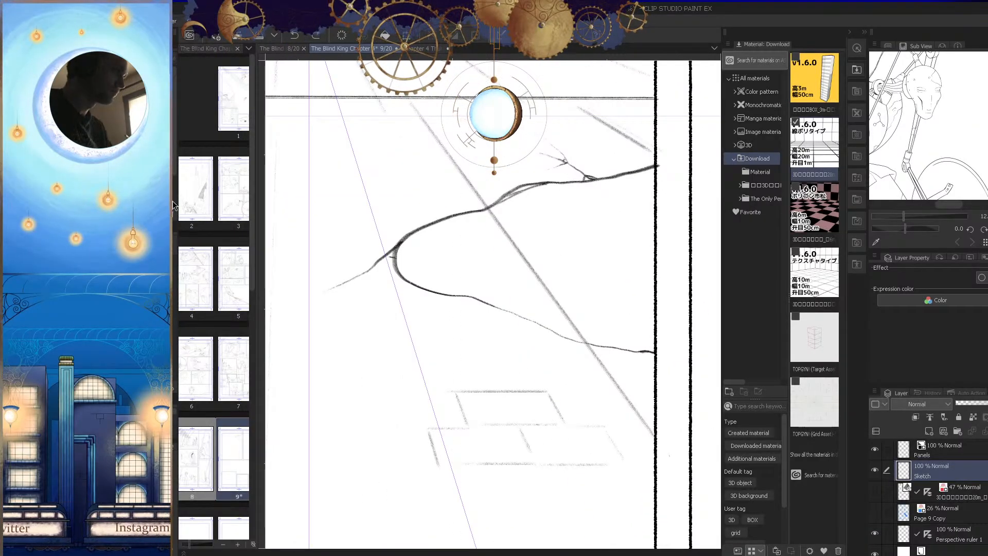
key(Tab)
drag(774, 234, 702, 220)
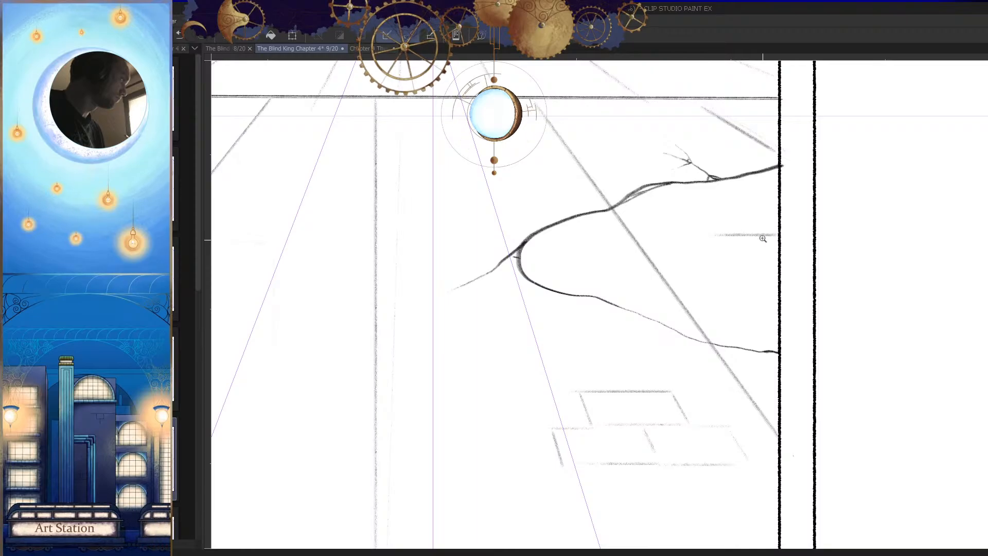
scroll(715, 233, up, 2)
key(h)
Step: Complete that brick with a slanted left side and a lower horizontal edge
mouse_move(566, 240)
mouse_down()
mouse_move(606, 201)
mouse_move(789, 203)
mouse_up()
key(h)
scroll(763, 272, down, 3)
scroll(804, 235, up, 3)
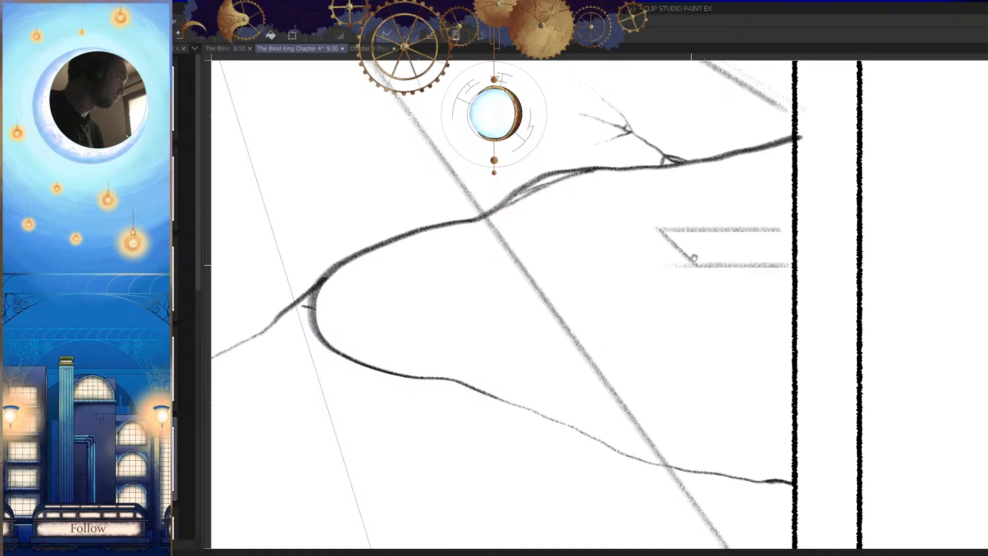
drag(691, 262, 696, 257)
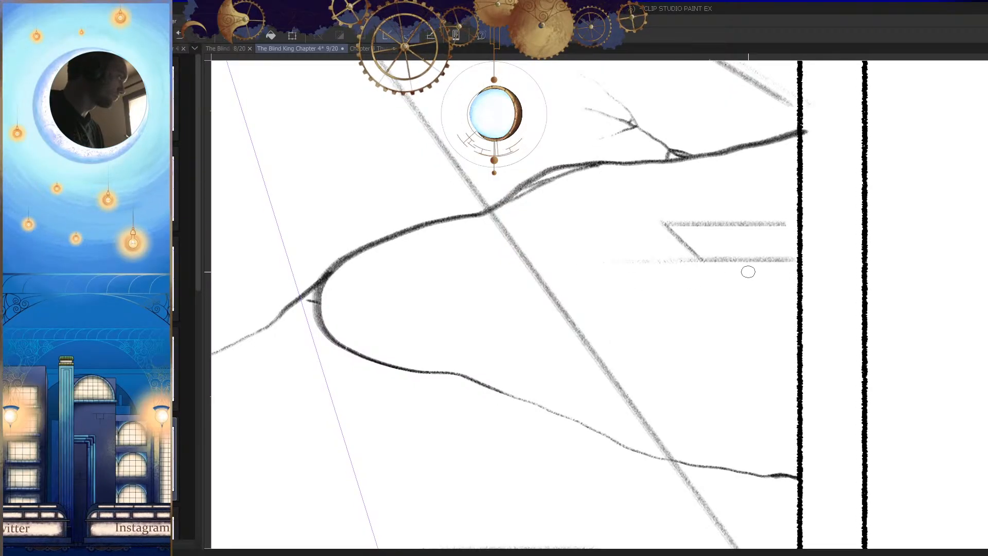
Step: Sketch a second row beneath the brick inside the outline, using slanted joints and a faint base line
key(h)
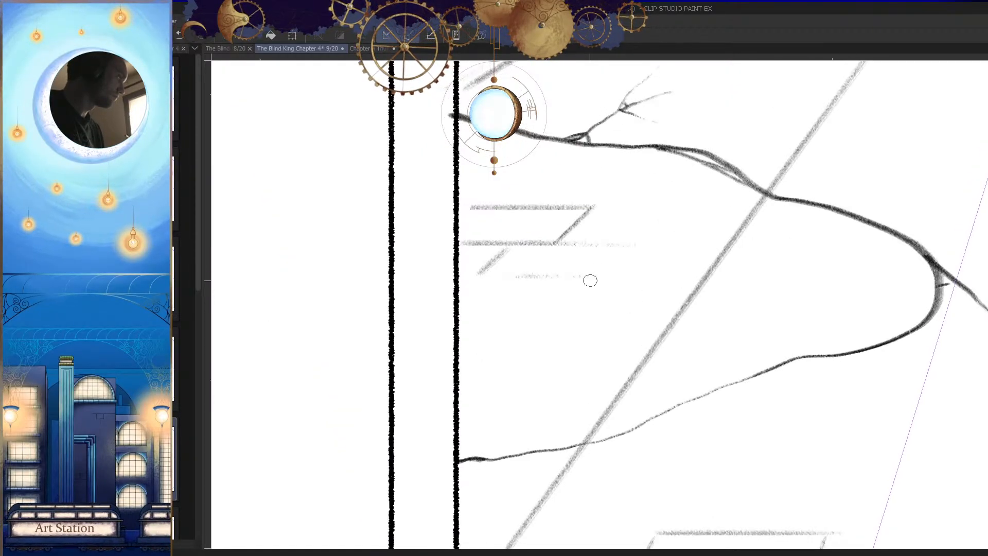
drag(599, 274, 627, 249)
key(h)
mouse_move(740, 309)
mouse_down()
mouse_move(714, 335)
mouse_move(694, 322)
mouse_move(811, 298)
mouse_move(768, 304)
mouse_up()
drag(795, 242, 666, 239)
mouse_move(783, 238)
mouse_down()
mouse_move(738, 240)
mouse_move(802, 239)
mouse_up()
key(ctrl+z)
Step: Sketch a two-row group of bricks in perspective inside the wavy outline's rounded tip
key(h)
scroll(794, 262, down, 4)
key(h)
scroll(736, 311, down, 2)
scroll(575, 296, up, 3)
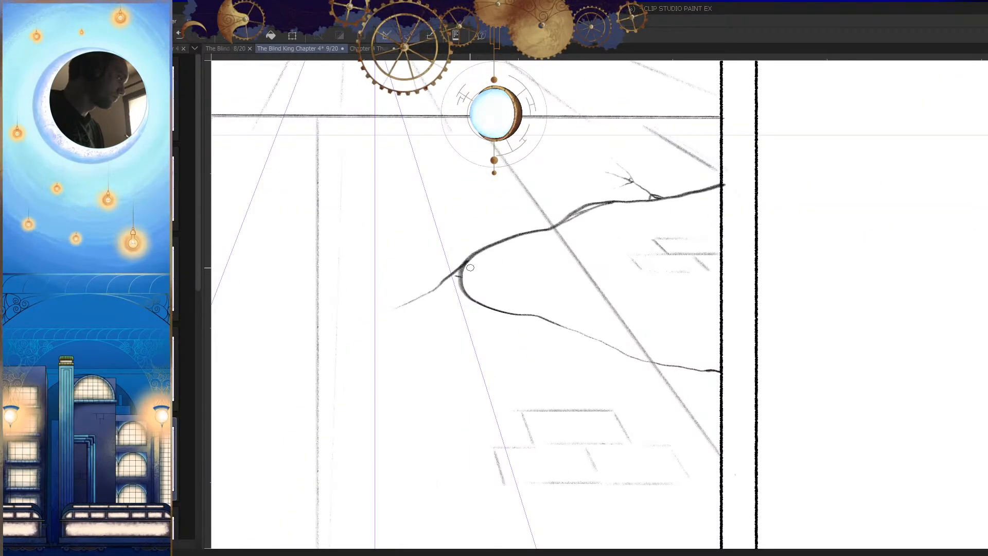
scroll(622, 257, up, 3)
key(h)
drag(737, 235, 718, 268)
mouse_move(828, 275)
mouse_down()
mouse_move(716, 274)
mouse_move(834, 277)
mouse_move(772, 309)
mouse_up()
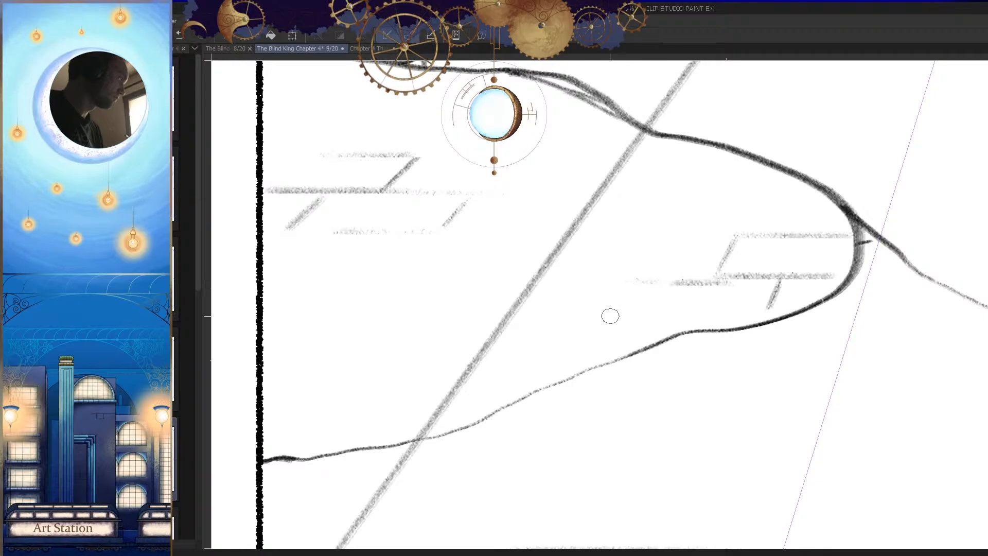
drag(659, 278, 647, 306)
key(h)
Step: Draw a short horizontal brick stroke inside the outline, below the bricks near the panel's right edge
drag(792, 328, 742, 366)
key(h)
key(h)
mouse_move(689, 339)
mouse_down()
mouse_move(800, 332)
mouse_move(765, 331)
mouse_up()
key(ctrl+z)
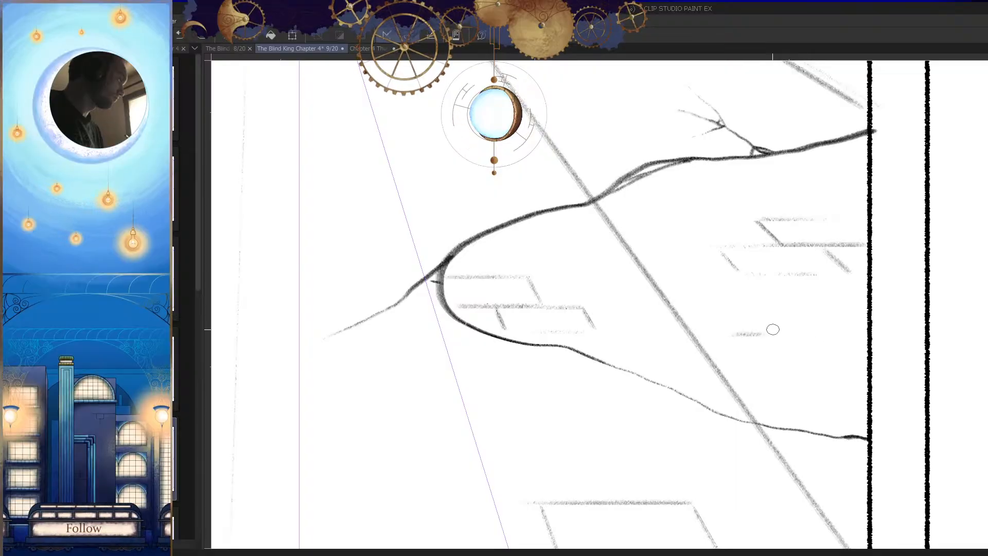
Step: Show the hidden palettes again with the page's upper panels in view
key(h)
drag(841, 247, 749, 370)
key(h)
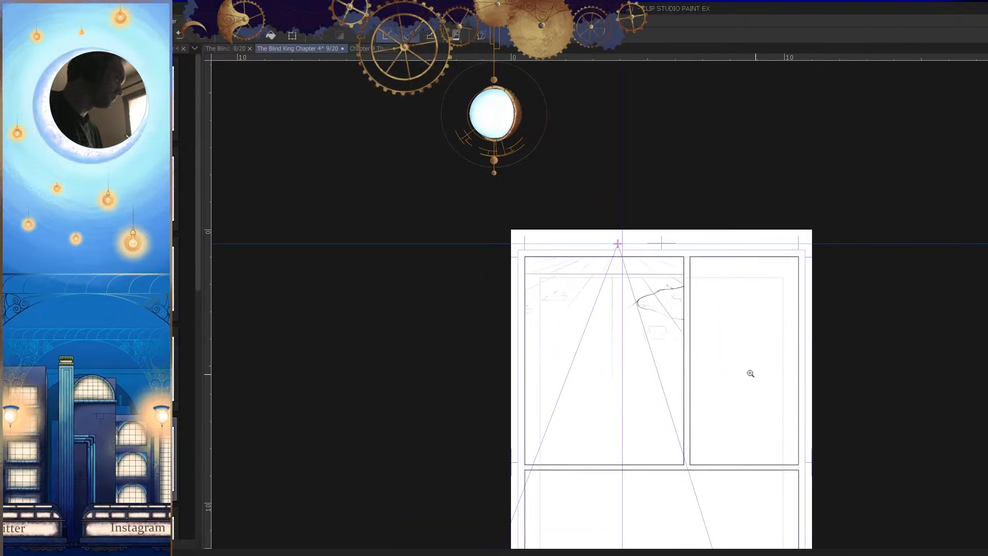
drag(623, 321, 642, 306)
key(Tab)
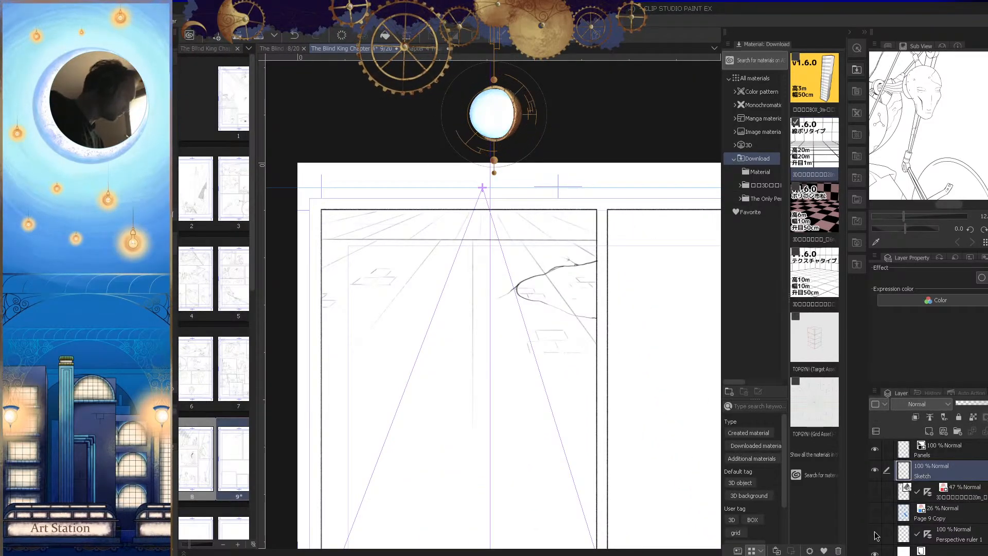
Step: Hide the palettes and add small chipped notches to the horizontal line where the diagonal and central vertical lines meet it
drag(624, 397, 621, 439)
key(Tab)
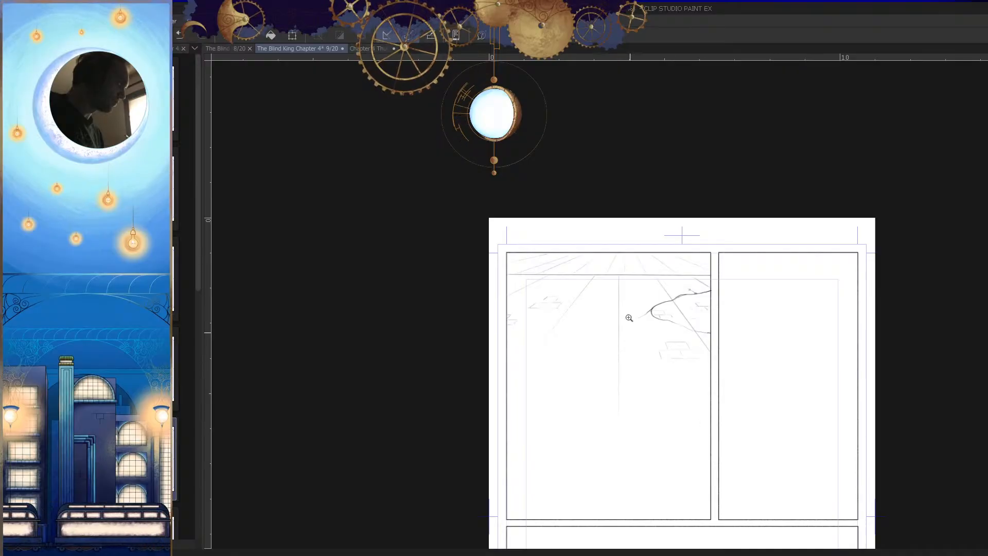
drag(627, 324, 651, 292)
mouse_move(610, 259)
mouse_down()
mouse_move(635, 255)
mouse_move(649, 234)
mouse_up()
drag(629, 233, 640, 229)
mouse_move(633, 235)
mouse_down()
mouse_move(658, 222)
mouse_move(616, 251)
mouse_up()
key(ctrl+z)
mouse_move(661, 224)
mouse_down()
mouse_move(639, 233)
mouse_move(616, 224)
mouse_move(631, 252)
mouse_up()
mouse_move(702, 260)
mouse_down()
mouse_move(776, 367)
mouse_move(692, 315)
mouse_move(692, 257)
mouse_move(712, 247)
mouse_move(677, 244)
mouse_move(670, 254)
mouse_up()
mouse_move(740, 303)
mouse_down()
mouse_move(734, 340)
mouse_move(630, 289)
mouse_up()
click(629, 288)
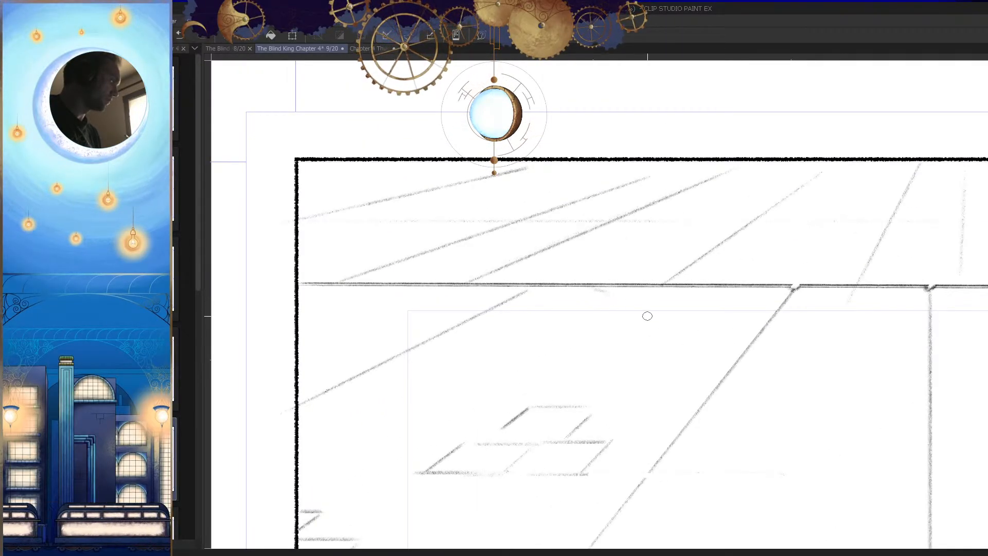
mouse_move(729, 286)
mouse_down()
mouse_move(737, 360)
mouse_move(785, 426)
mouse_move(883, 303)
mouse_up()
key(h)
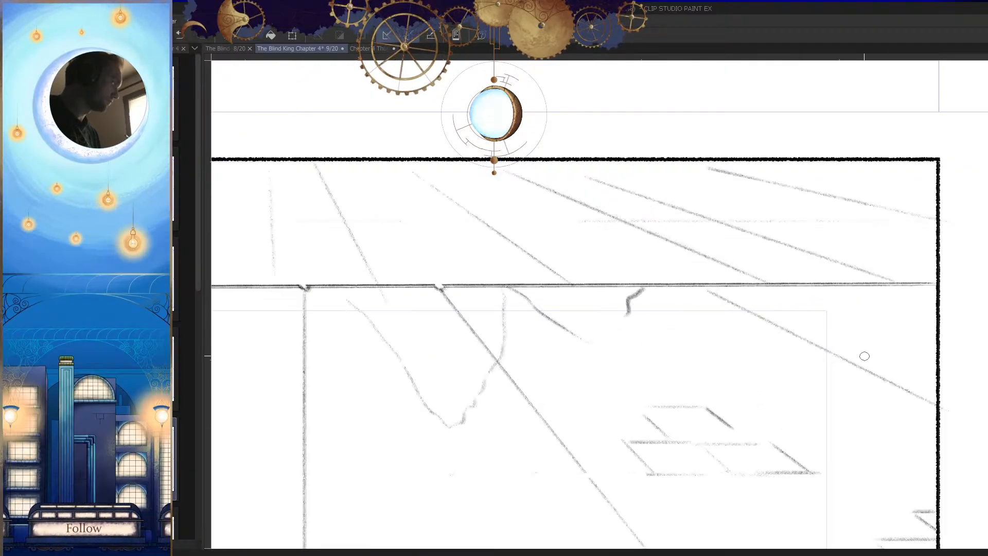
drag(831, 343, 785, 416)
key(h)
click(537, 296)
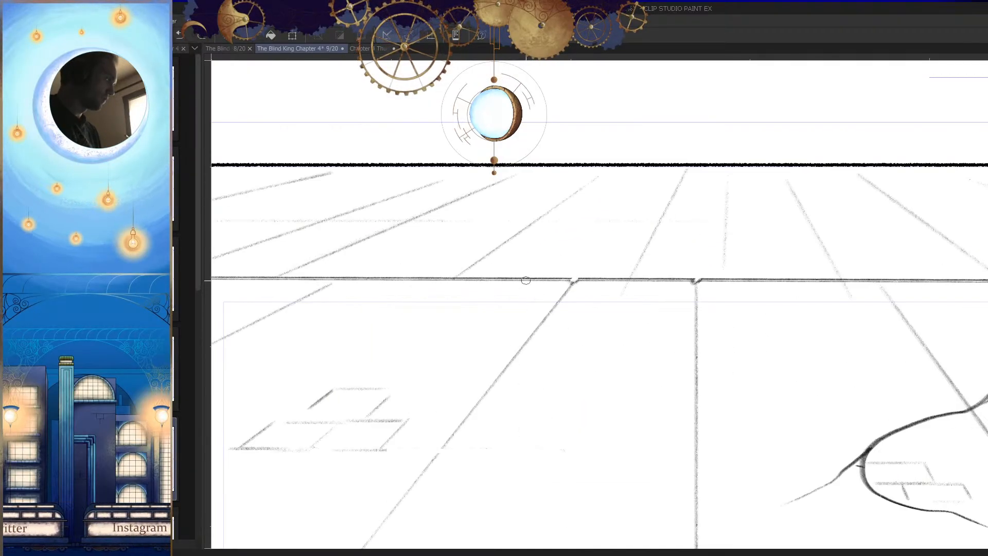
Step: Sketch a long pointed break and a shorter jagged spike hanging below the horizontal line beside the central vertical line
drag(539, 414, 589, 385)
scroll(647, 290, down, 3)
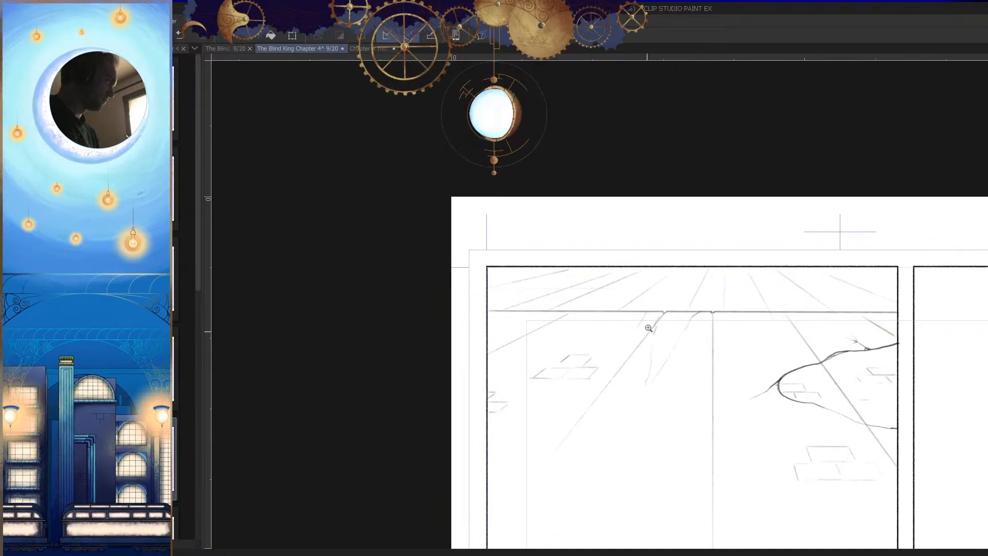
scroll(646, 326, up, 5)
mouse_move(640, 255)
mouse_down()
mouse_move(576, 370)
mouse_move(670, 284)
mouse_move(675, 316)
mouse_up()
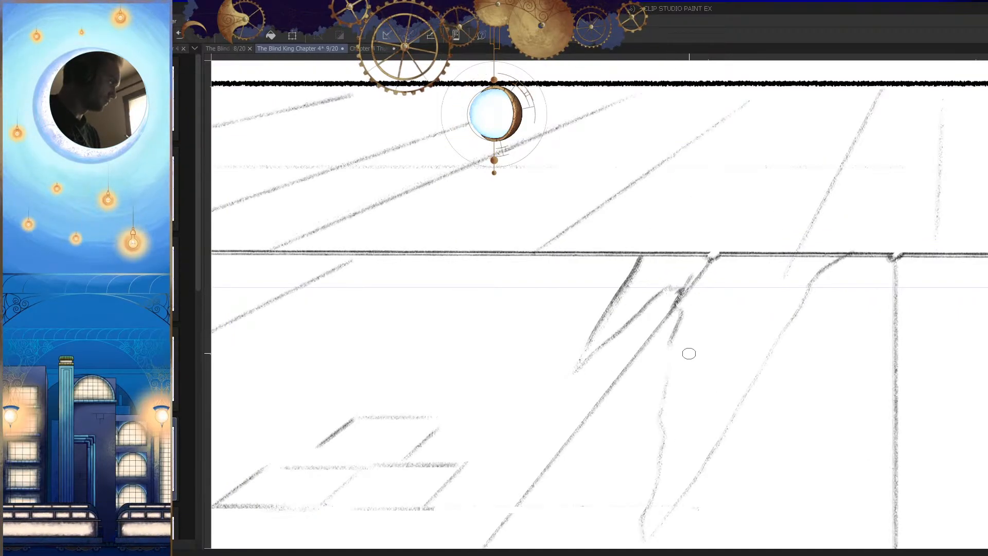
Step: Sketch a second jagged spike below the horizontal line, above the brick group in the panel's left part
scroll(677, 372, down, 4)
key(h)
scroll(736, 418, down, 1)
key(h)
scroll(641, 360, up, 5)
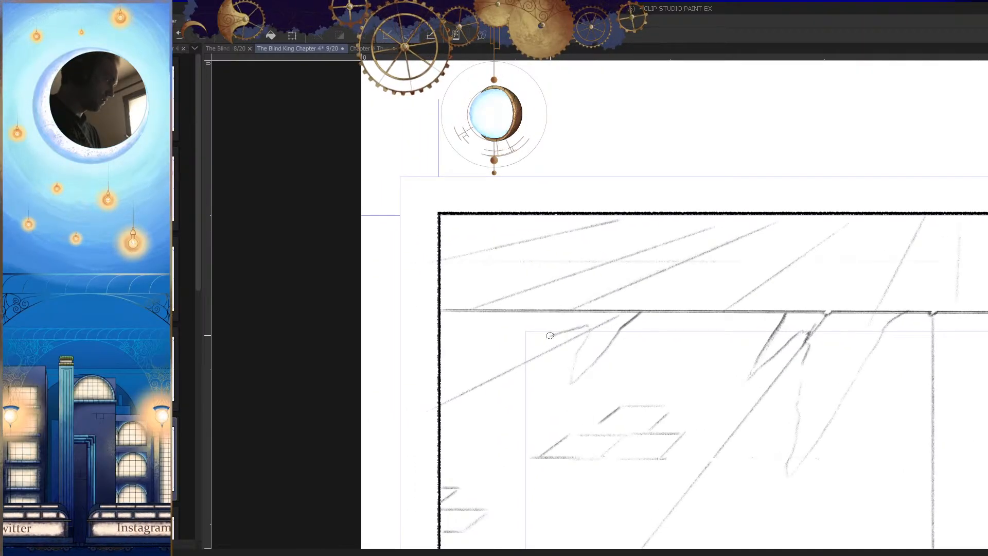
scroll(632, 401, down, 4)
key(h)
key(h)
scroll(717, 408, up, 5)
mouse_move(701, 310)
mouse_down()
mouse_move(677, 316)
mouse_move(691, 311)
mouse_move(668, 343)
mouse_move(762, 304)
mouse_move(782, 294)
mouse_up()
Step: Draw the slanted side of another spike below the horizontal line, close to the panel's left border
scroll(750, 374, down, 3)
scroll(560, 328, up, 4)
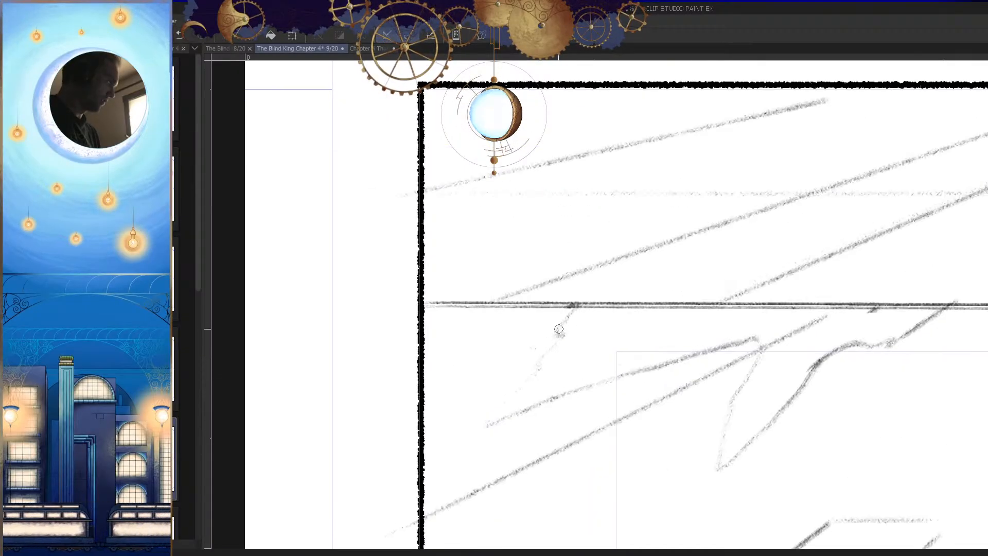
drag(572, 303, 489, 422)
scroll(720, 442, down, 6)
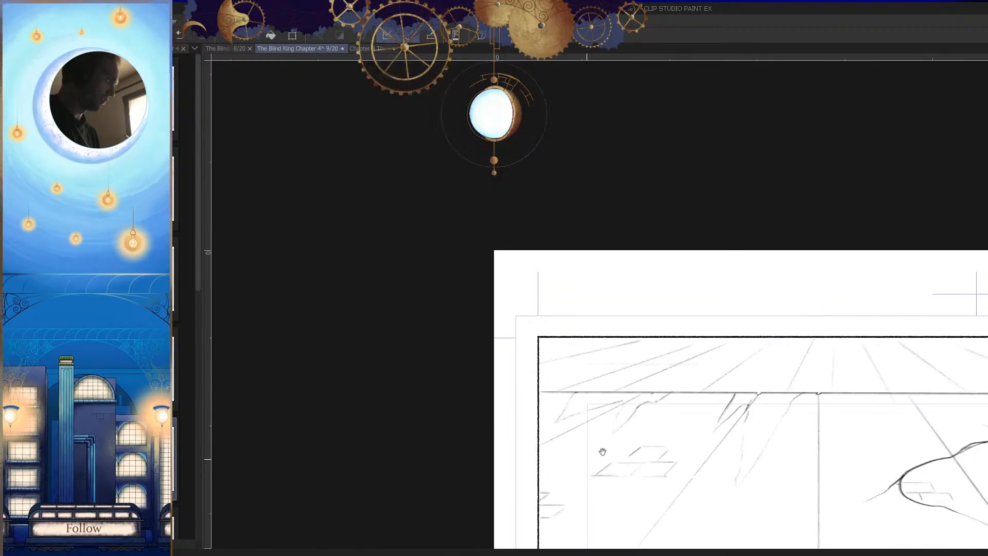
key(h)
scroll(730, 448, down, 3)
drag(715, 458, 676, 401)
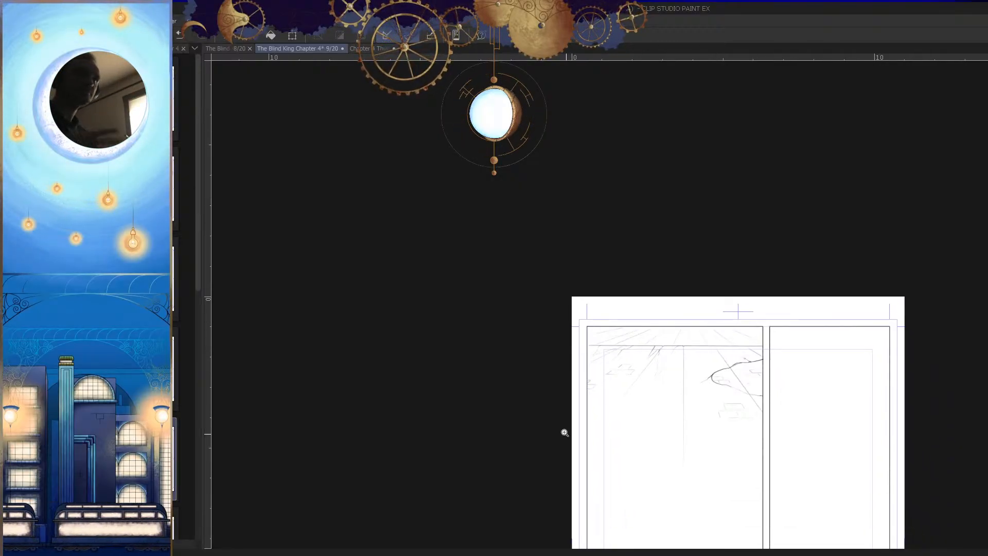
scroll(692, 366, up, 5)
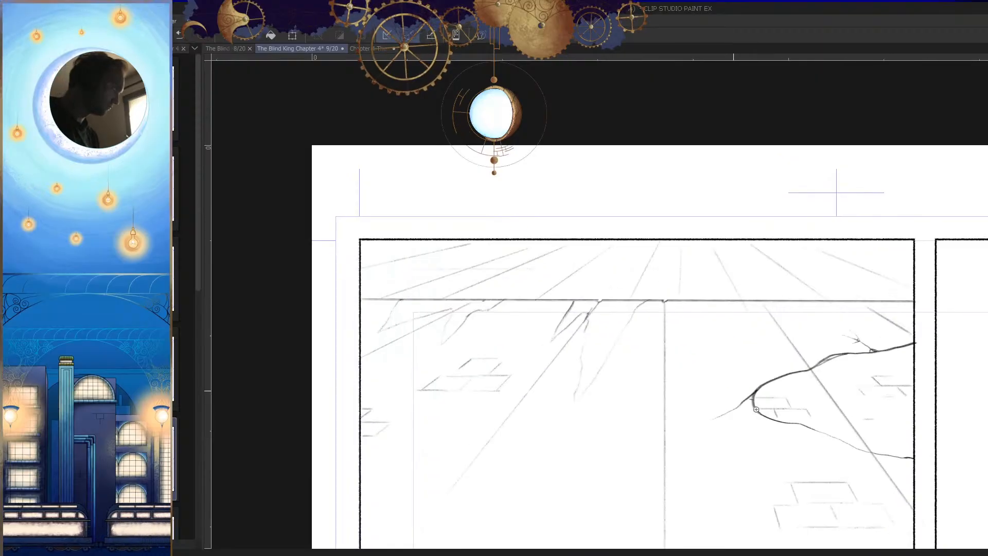
Step: Redraw the spike nearest the left border with heavier lines, add a jagged notch, and erase its upper end
drag(648, 386, 762, 359)
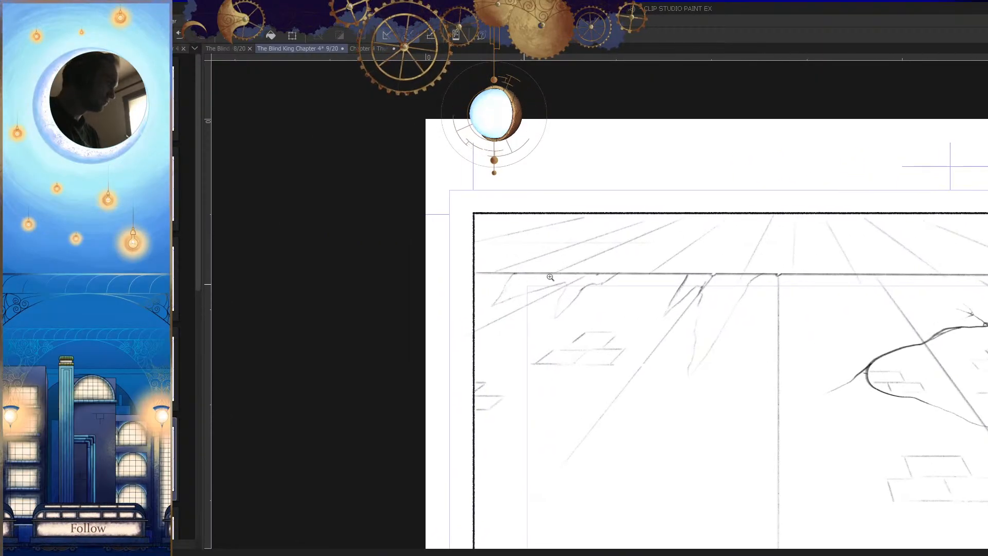
drag(540, 277, 576, 268)
mouse_move(507, 241)
mouse_down()
mouse_move(490, 316)
mouse_move(455, 318)
mouse_move(426, 358)
mouse_move(549, 307)
mouse_move(655, 295)
mouse_move(601, 308)
mouse_move(671, 274)
mouse_up()
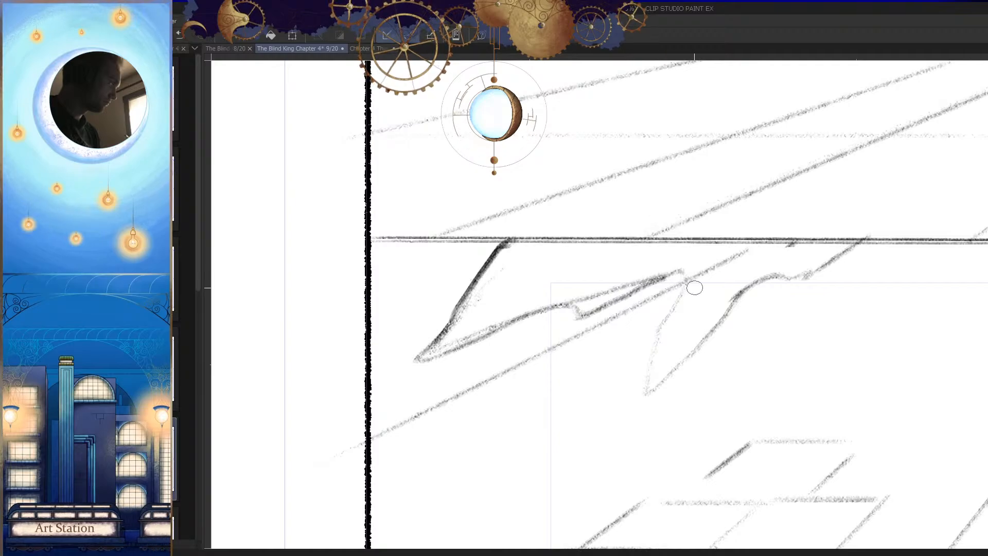
drag(735, 289, 748, 304)
drag(750, 344, 721, 324)
drag(667, 345, 680, 335)
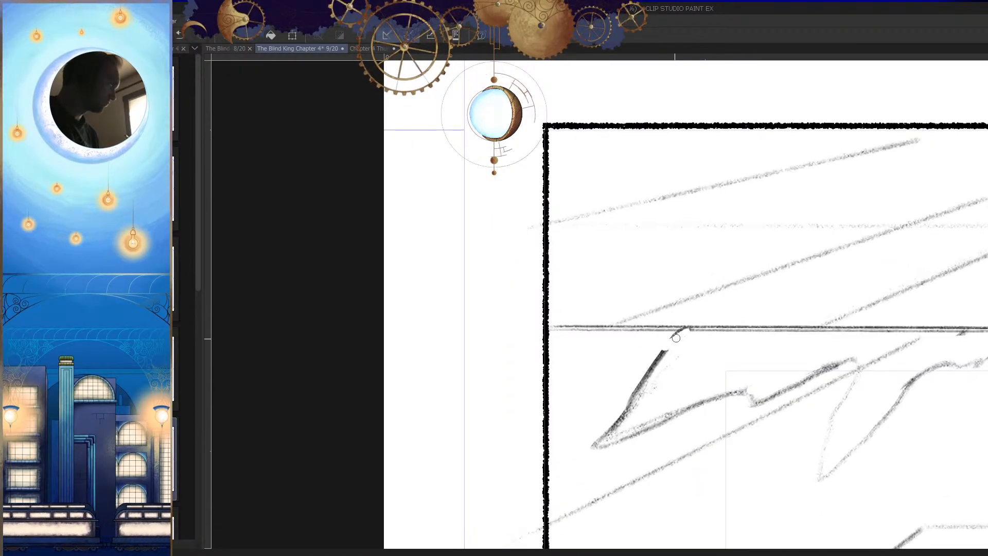
Step: Darken the spikes in the panel's left part and continue the jagged edge to the left border, checking the mirrored view
mouse_move(648, 372)
mouse_down()
mouse_move(596, 384)
mouse_move(596, 347)
mouse_move(557, 336)
mouse_up()
key(h)
mouse_move(668, 313)
mouse_down()
mouse_move(725, 420)
mouse_move(854, 421)
mouse_up()
key(h)
drag(856, 421, 752, 371)
key(h)
drag(656, 337, 716, 347)
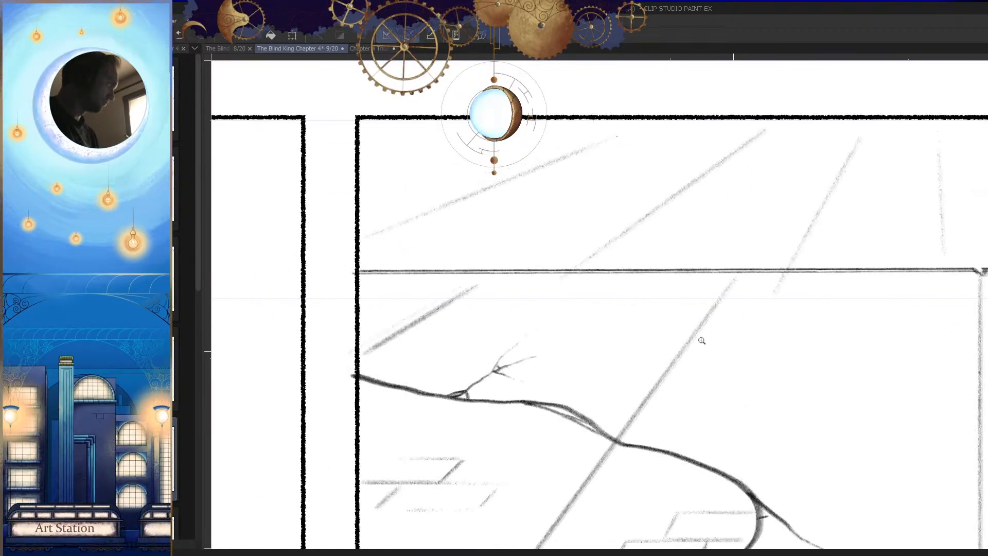
Step: Sketch a jagged broken edge below the horizontal line at the panel's right end, above the branching crack
mouse_move(591, 275)
mouse_down()
mouse_move(411, 318)
mouse_move(405, 299)
mouse_move(381, 270)
mouse_up()
key(h)
drag(792, 382, 781, 423)
key(h)
mouse_move(447, 364)
mouse_down()
mouse_move(567, 342)
mouse_move(602, 300)
mouse_up()
drag(651, 324, 530, 340)
key(h)
drag(743, 356, 718, 370)
mouse_move(611, 329)
mouse_down()
mouse_move(691, 312)
mouse_move(745, 326)
mouse_up()
key(Tab)
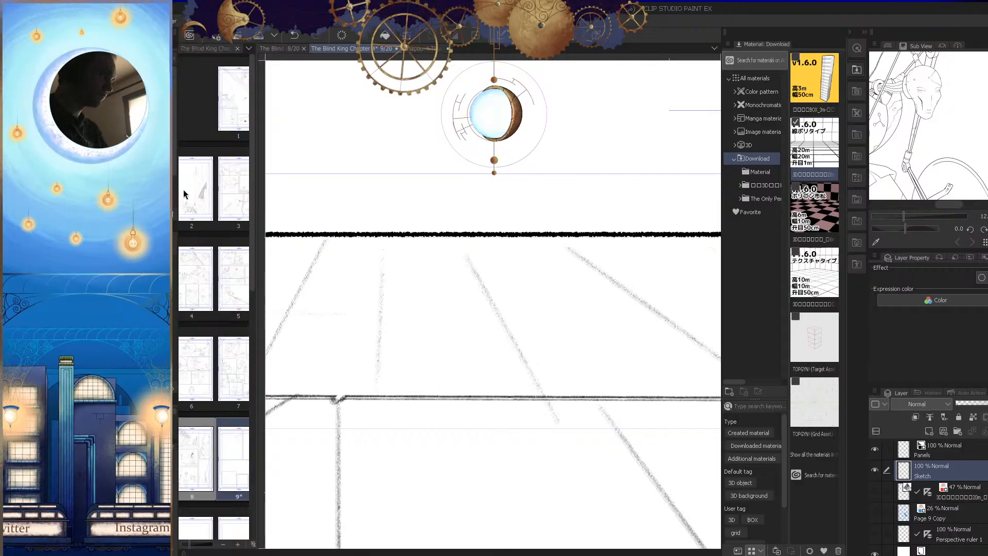
key(Tab)
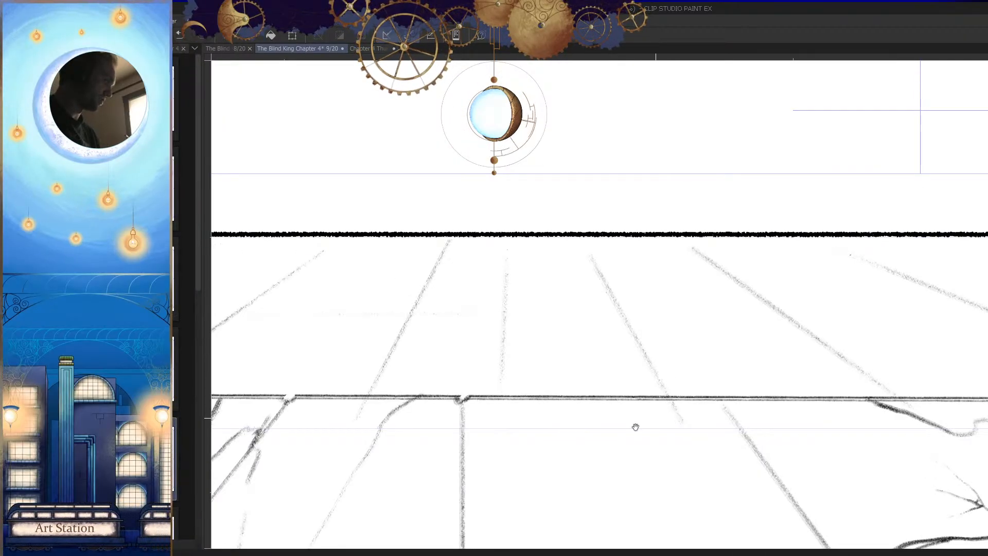
scroll(636, 425, down, 3)
key(Tab)
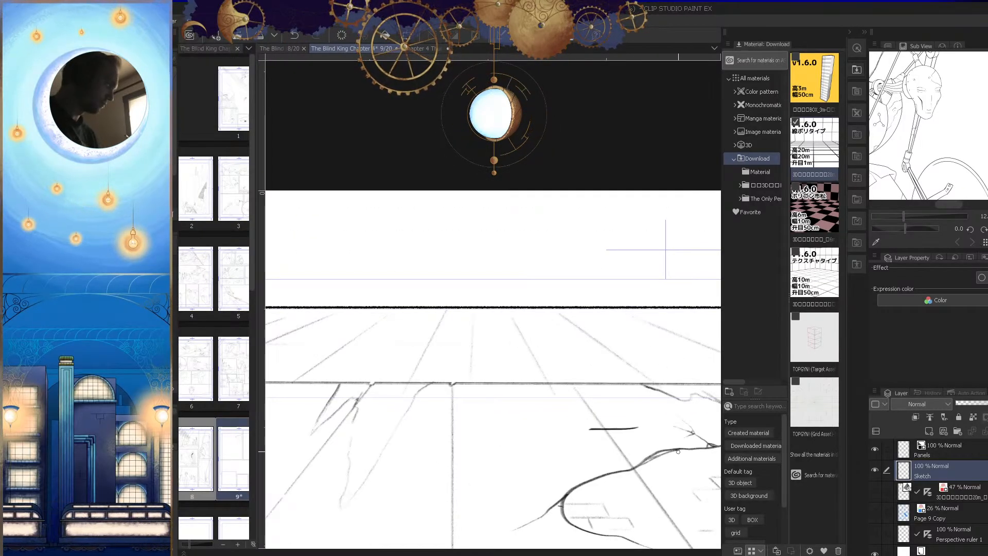
drag(665, 432, 645, 417)
key(Tab)
Step: Darken the spike beside the long pointed break and thicken the horizontal line above that break
drag(599, 375, 651, 361)
drag(624, 297, 776, 297)
drag(679, 290, 851, 291)
drag(630, 294, 606, 307)
mouse_move(693, 348)
mouse_down()
mouse_move(681, 364)
mouse_move(684, 339)
mouse_move(593, 421)
mouse_up()
key(ctrl+z)
mouse_move(627, 372)
mouse_down()
mouse_move(578, 442)
mouse_move(730, 309)
mouse_up()
drag(749, 273, 692, 272)
mouse_move(530, 293)
mouse_down()
mouse_move(676, 275)
mouse_move(633, 284)
mouse_move(555, 332)
mouse_move(504, 382)
mouse_move(531, 296)
mouse_move(456, 313)
mouse_up()
scroll(607, 360, down, 5)
key(h)
scroll(657, 378, down, 1)
key(h)
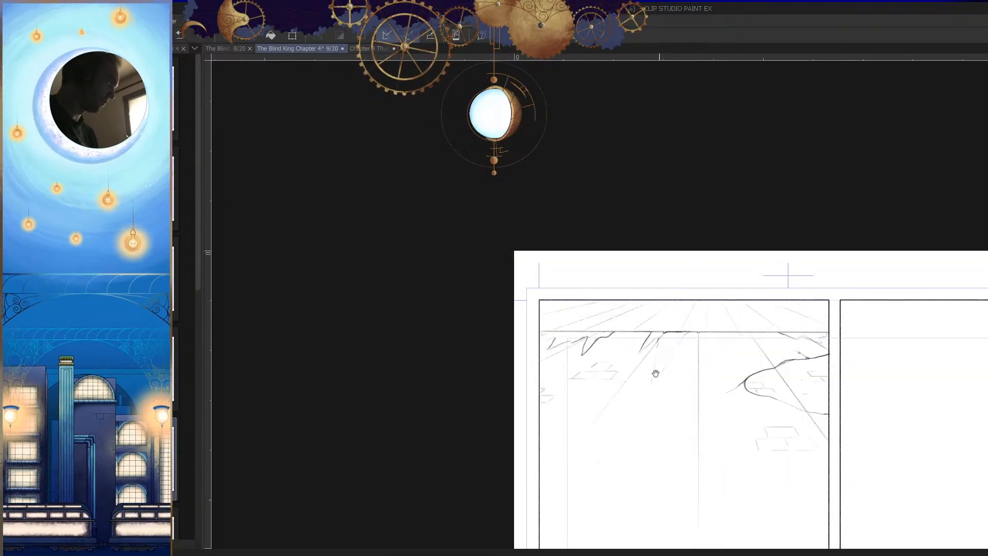
Step: Sketch a wavy broken outline just above the horizontal line in the panel's right half
scroll(656, 372, up, 6)
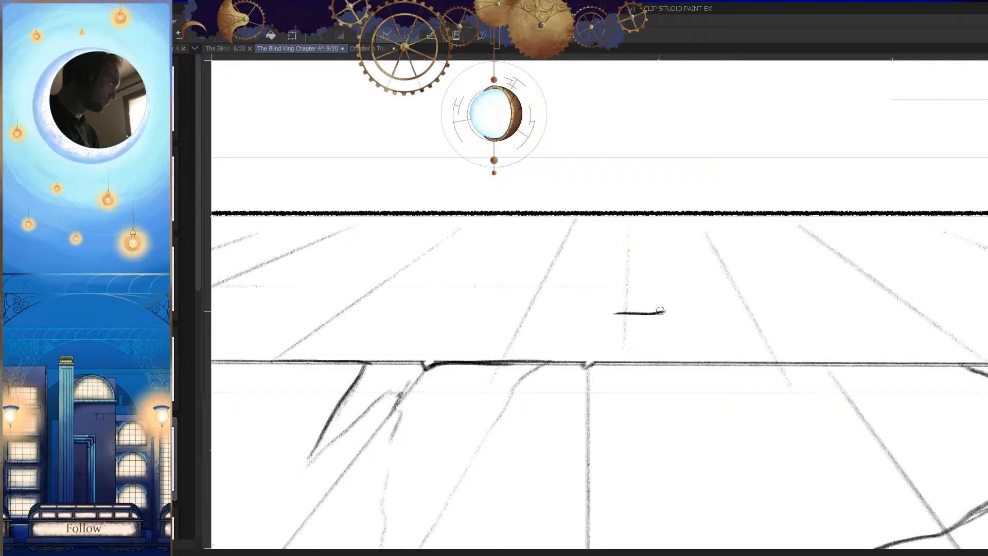
key(ctrl+z)
mouse_move(623, 361)
mouse_down()
mouse_move(654, 335)
mouse_move(693, 356)
mouse_move(746, 337)
mouse_up()
key(h)
mouse_move(809, 344)
mouse_down()
mouse_move(836, 354)
mouse_move(784, 370)
mouse_up()
key(ctrl+z)
drag(697, 338, 807, 354)
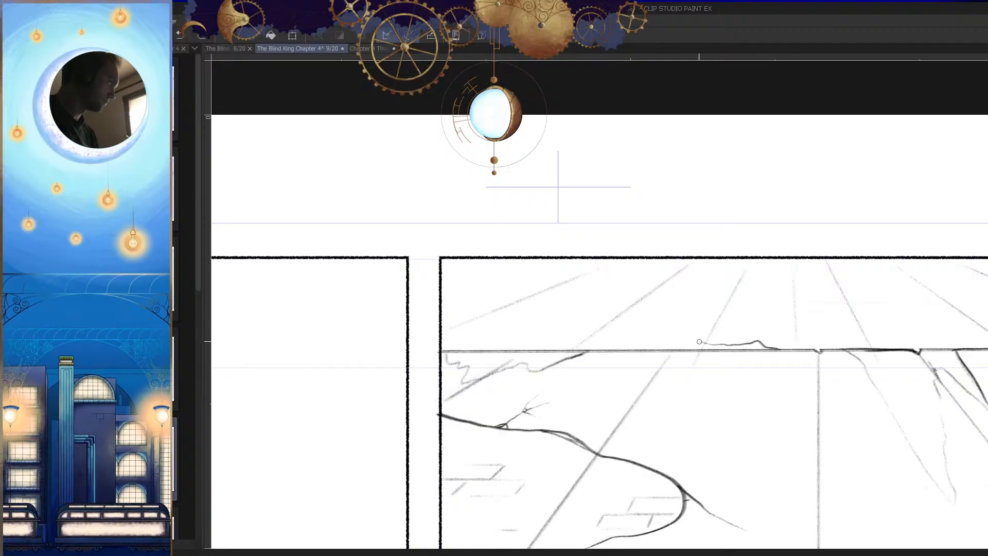
click(626, 358)
Step: Sketch a matching humped outline above the horizontal line in the panel's left half
key(h)
drag(665, 364, 738, 392)
mouse_move(549, 357)
mouse_down()
mouse_move(556, 342)
mouse_move(688, 334)
mouse_move(568, 292)
mouse_up()
drag(469, 319, 369, 325)
mouse_move(580, 363)
mouse_down()
mouse_move(540, 359)
mouse_move(605, 368)
mouse_move(517, 351)
mouse_up()
key(h)
drag(614, 391, 545, 390)
mouse_move(795, 409)
mouse_down()
mouse_move(739, 429)
mouse_move(707, 427)
mouse_up()
key(h)
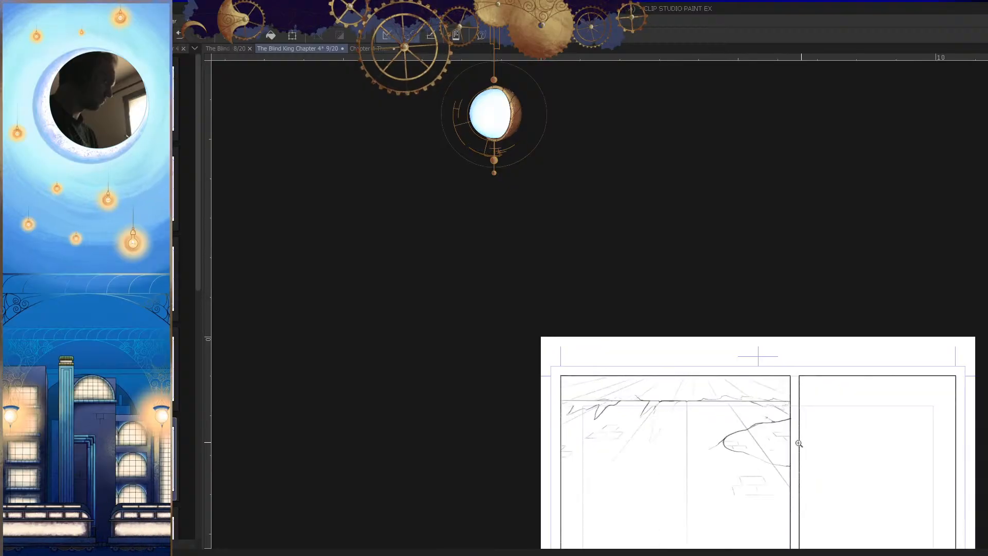
Step: Sketch an irregular patch outline across the ceiling's perspective lines near the panel's upper-left corner
drag(667, 400, 759, 400)
drag(571, 358, 637, 341)
drag(513, 331, 537, 332)
mouse_move(429, 328)
mouse_down()
mouse_move(472, 338)
mouse_move(640, 339)
mouse_up()
drag(598, 307, 590, 305)
key(h)
drag(762, 379, 747, 370)
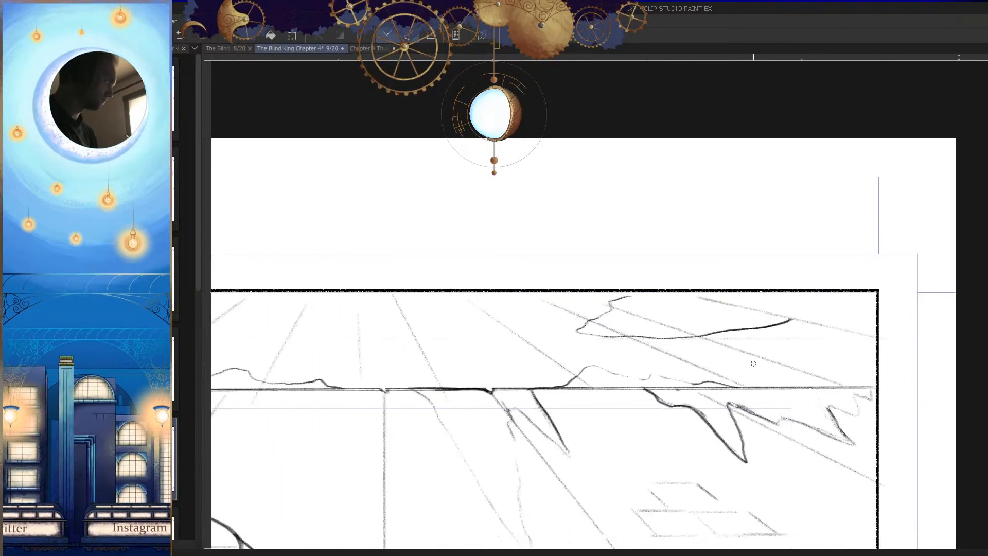
drag(704, 308, 729, 308)
drag(810, 321, 908, 305)
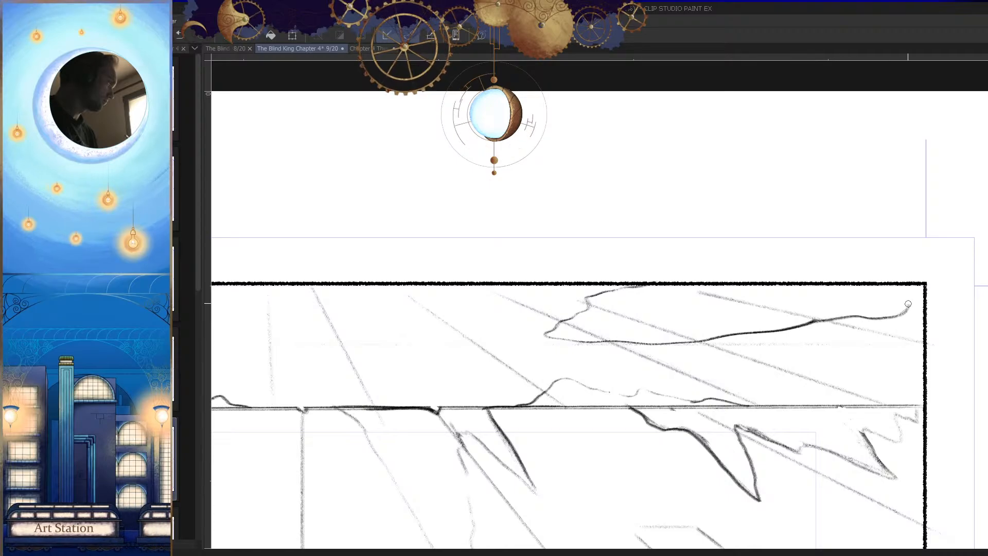
Step: Undo the long extensions of the ceiling patch and redraw its upper and lower edges as shorter curves
mouse_move(879, 362)
mouse_down()
mouse_move(802, 396)
mouse_move(911, 374)
mouse_up()
key(ctrl+z)
mouse_move(845, 338)
mouse_down()
mouse_move(895, 344)
mouse_move(615, 343)
mouse_up()
key(ctrl+z)
key(ctrl+z)
drag(856, 352, 683, 358)
drag(741, 311, 798, 315)
key(h)
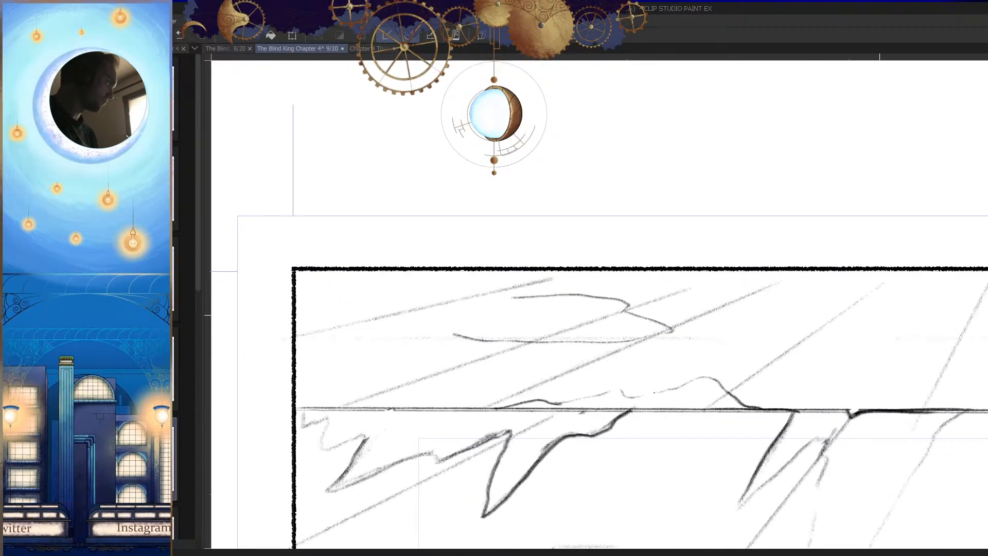
Step: Extend both edges of the ceiling patch towards the left border and close them in a narrow tip
key(h)
scroll(762, 364, down, 5)
scroll(800, 361, up, 5)
key(h)
scroll(590, 319, up, 2)
drag(557, 309, 453, 343)
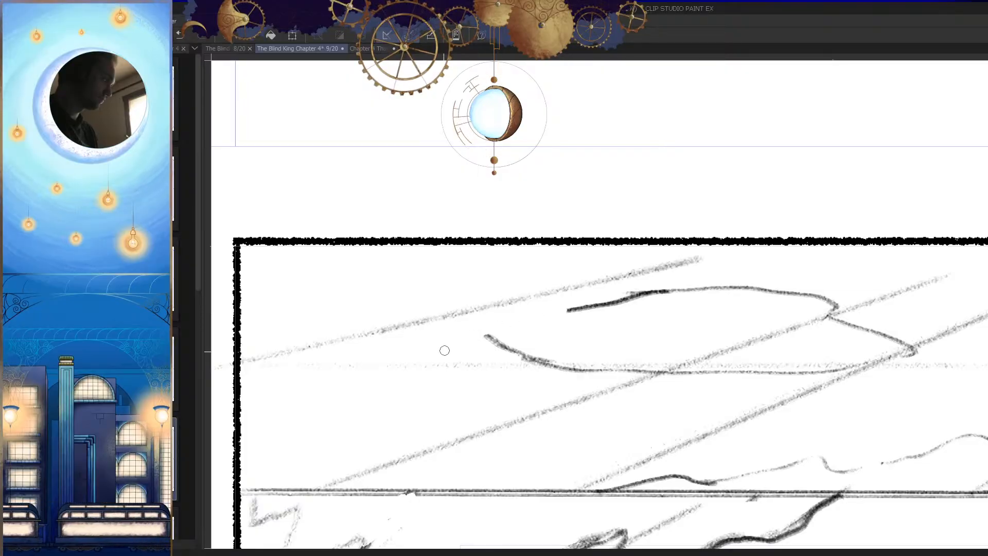
mouse_move(596, 303)
mouse_down()
mouse_move(482, 324)
mouse_move(553, 366)
mouse_up()
key(h)
scroll(648, 369, down, 3)
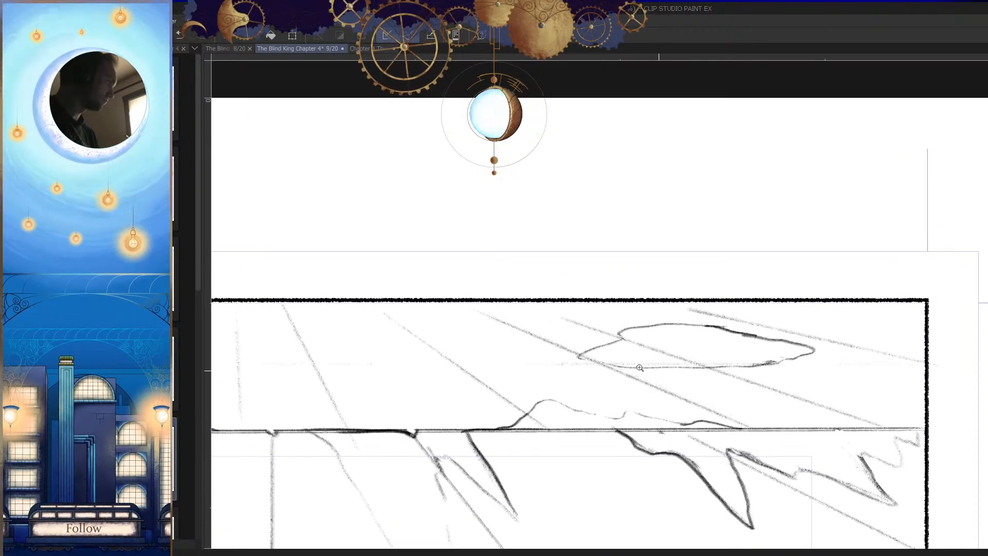
Step: Erase the perspective line running through the inside of the closed ceiling patch
scroll(649, 369, up, 3)
key(h)
scroll(640, 335, up, 1)
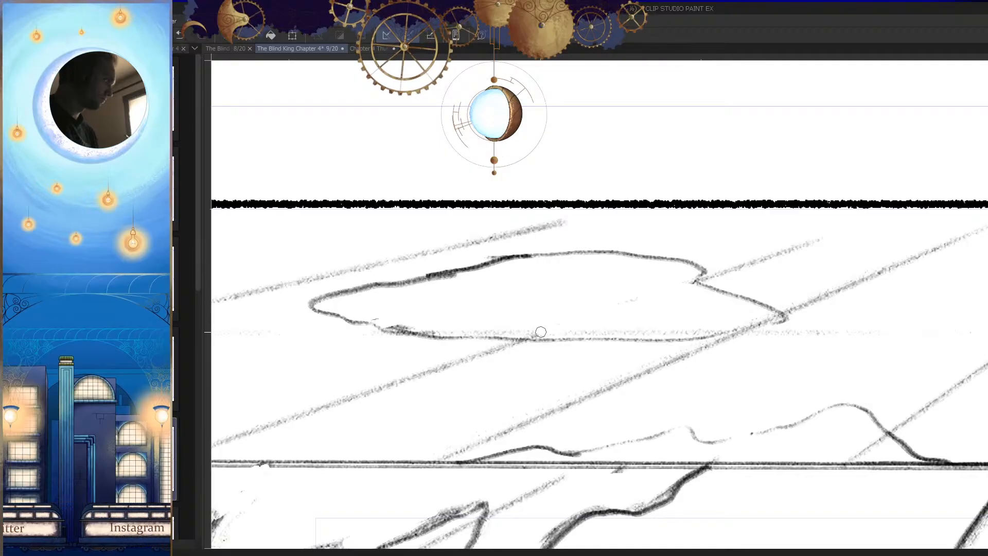
key(h)
drag(732, 325, 786, 318)
drag(624, 281, 712, 276)
key(ctrl+z)
drag(695, 333, 638, 334)
Step: Make the Perspective ruler 1 layer visible and hide the palettes again
key(Tab)
click(875, 533)
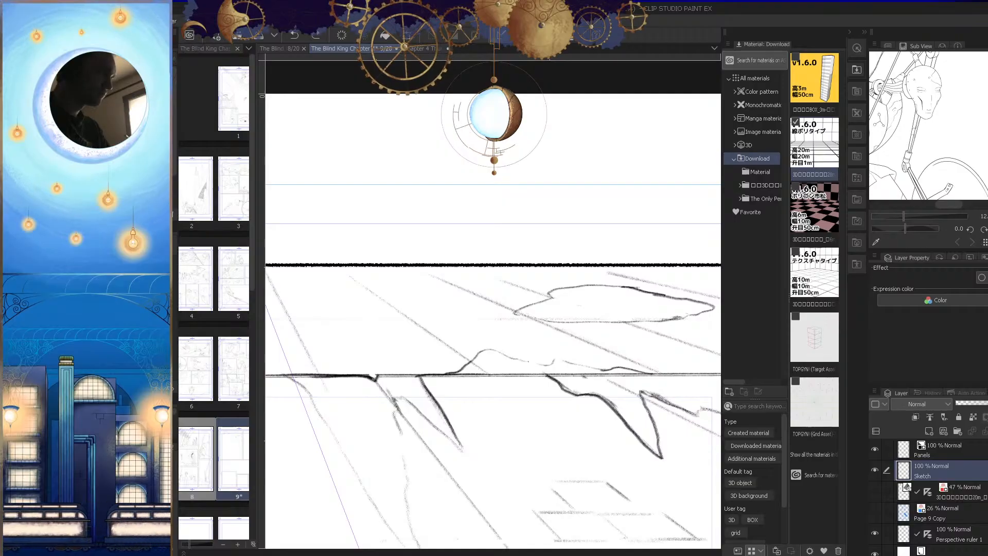
key(Tab)
drag(735, 310, 757, 302)
drag(604, 291, 688, 291)
key(ctrl+z)
drag(607, 289, 697, 289)
key(ctrl+z)
drag(615, 289, 731, 293)
key(ctrl+z)
Step: Sketch a short horizontal brick joint and two slanted joints inside the ceiling patch
key(h)
drag(572, 280, 620, 268)
key(ctrl+z)
drag(562, 281, 629, 252)
key(h)
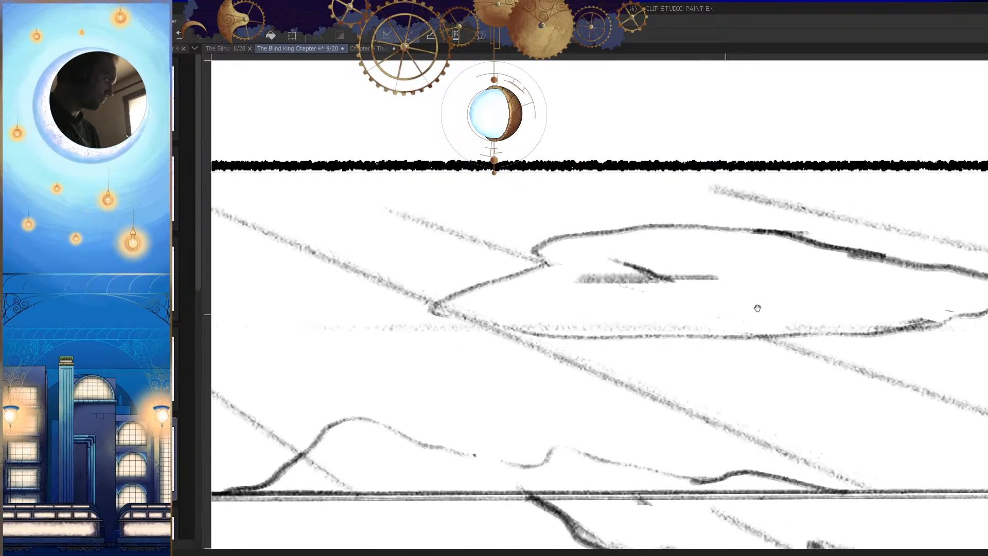
drag(793, 269, 748, 257)
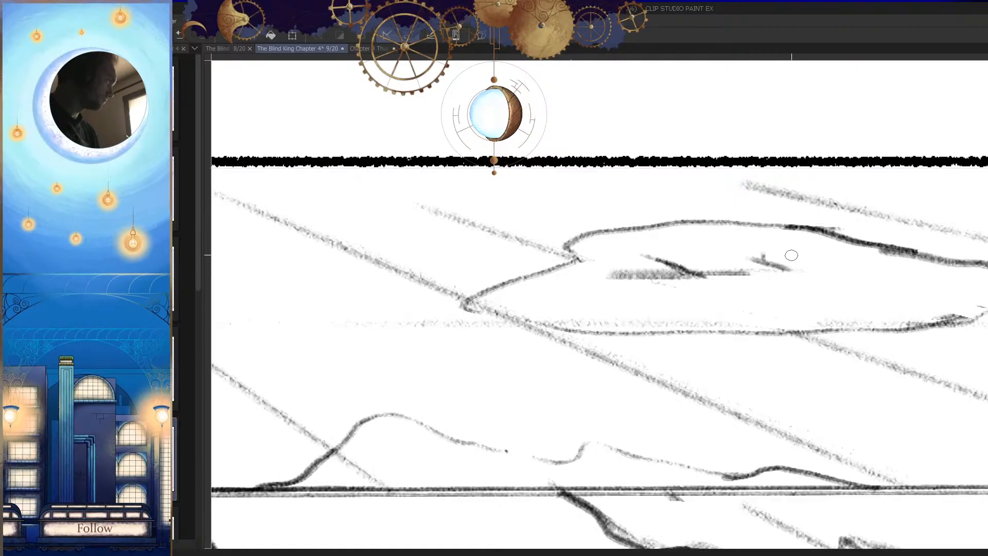
key(h)
drag(796, 304, 857, 273)
mouse_move(592, 245)
mouse_down()
mouse_move(548, 258)
mouse_move(443, 262)
mouse_up()
key(h)
key(ctrl+z)
key(ctrl+z)
mouse_move(702, 251)
mouse_down()
mouse_move(772, 252)
mouse_move(716, 294)
mouse_up()
key(ctrl+z)
Step: Sketch a lower horizontal brick line with a slanted joint inside the ceiling patch, undoing the surplus last stroke
key(h)
drag(807, 344, 754, 350)
drag(624, 307, 722, 312)
mouse_move(628, 295)
mouse_down()
mouse_move(721, 296)
mouse_move(687, 298)
mouse_up()
key(ctrl+z)
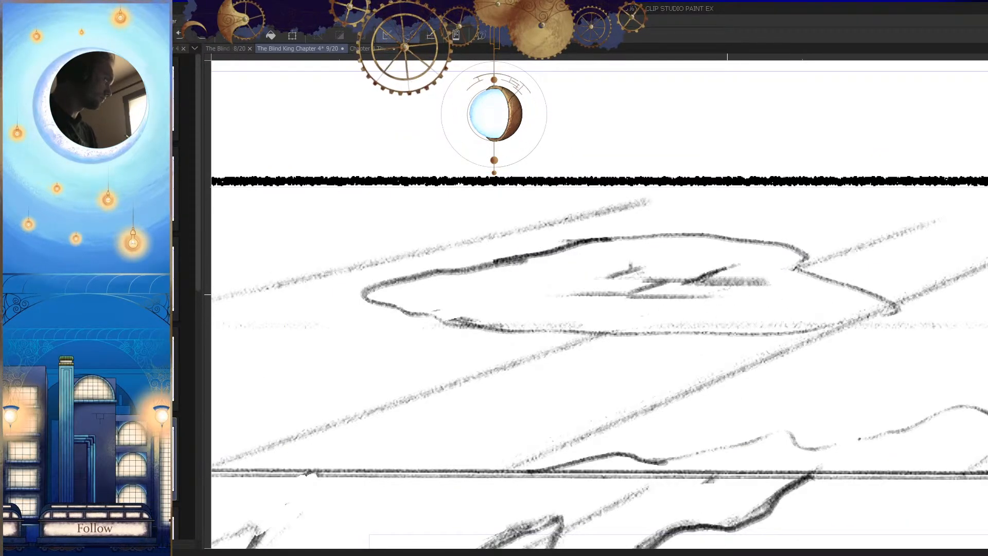
Step: Sketch a slanted joint closing the end of the lower brick line inside the ceiling patch
drag(741, 312, 691, 324)
key(h)
drag(764, 351, 735, 404)
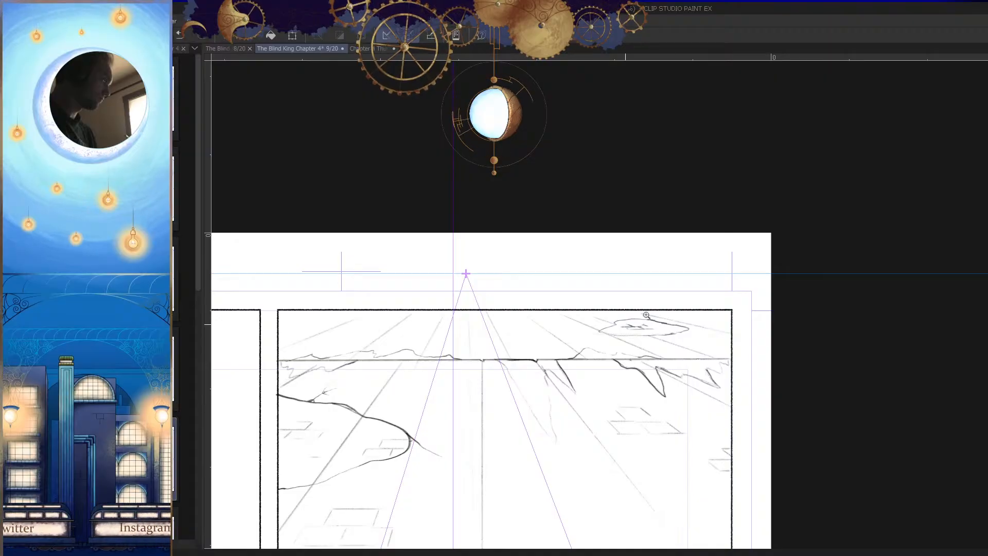
drag(634, 318, 725, 321)
drag(602, 318, 661, 317)
key(h)
drag(668, 373, 697, 363)
mouse_move(610, 341)
mouse_down()
mouse_move(663, 320)
mouse_move(735, 397)
mouse_up()
key(h)
drag(663, 359, 674, 360)
drag(549, 323, 666, 324)
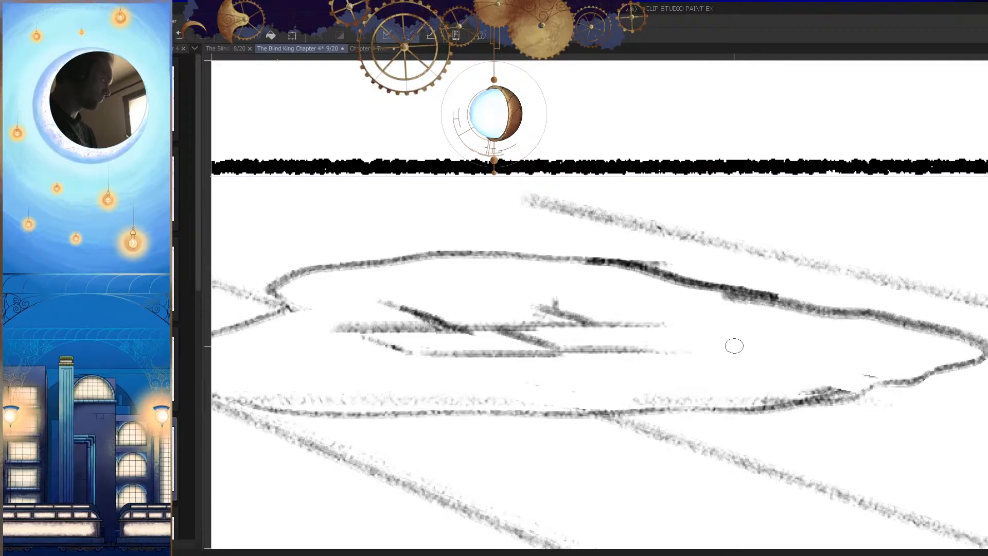
mouse_move(638, 376)
mouse_down()
mouse_move(721, 330)
mouse_move(573, 336)
mouse_up()
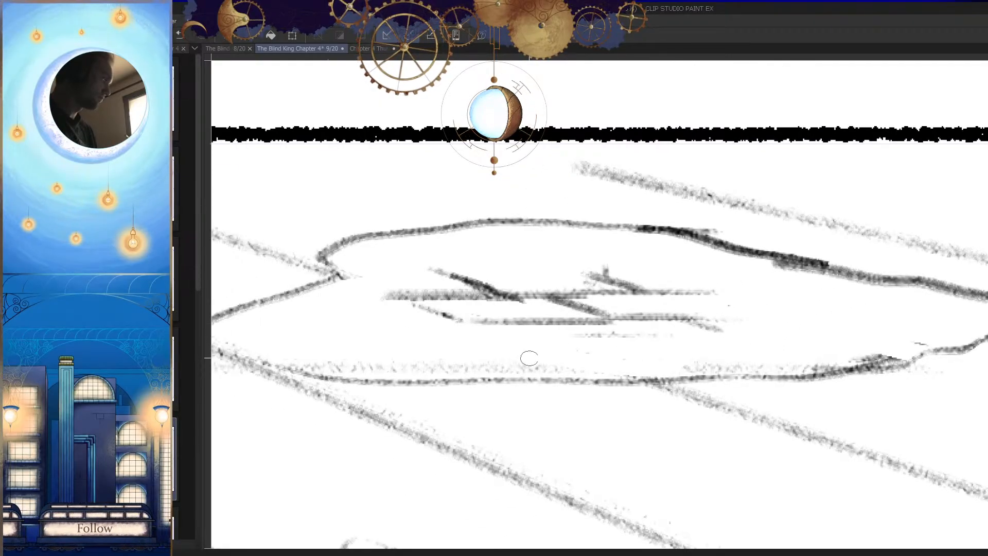
drag(714, 331, 521, 334)
key(h)
mouse_move(754, 372)
mouse_down()
mouse_move(758, 421)
mouse_move(765, 413)
mouse_up()
key(ctrl+z)
scroll(766, 412, down, 5)
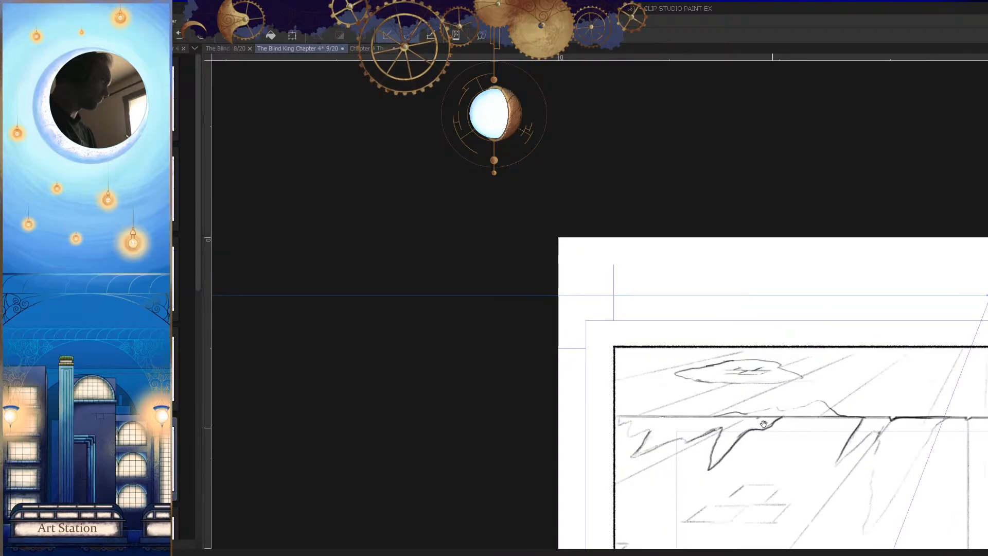
Step: Hide the Perspective ruler 1 layer and put the palettes away again
scroll(787, 432, up, 8)
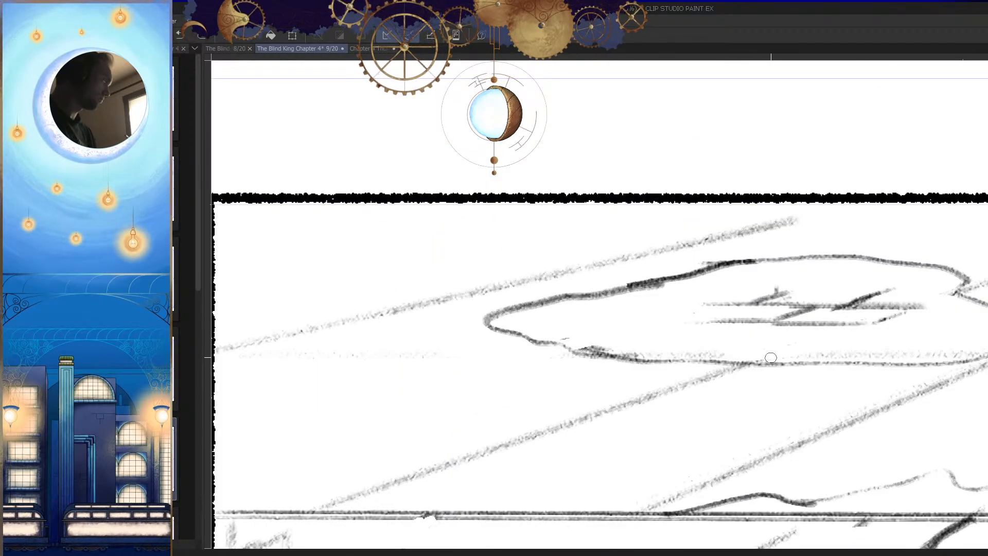
key(Tab)
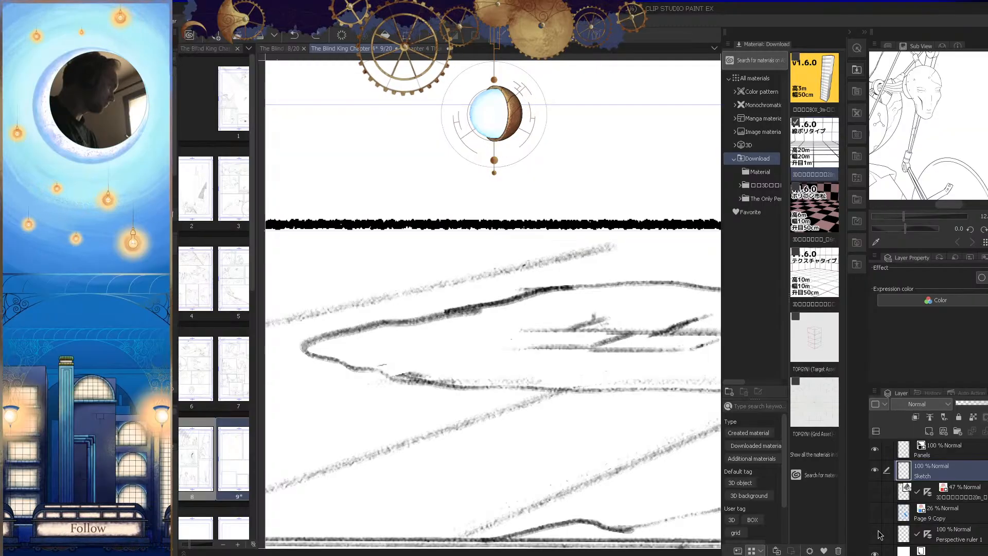
key(Tab)
key(Tab)
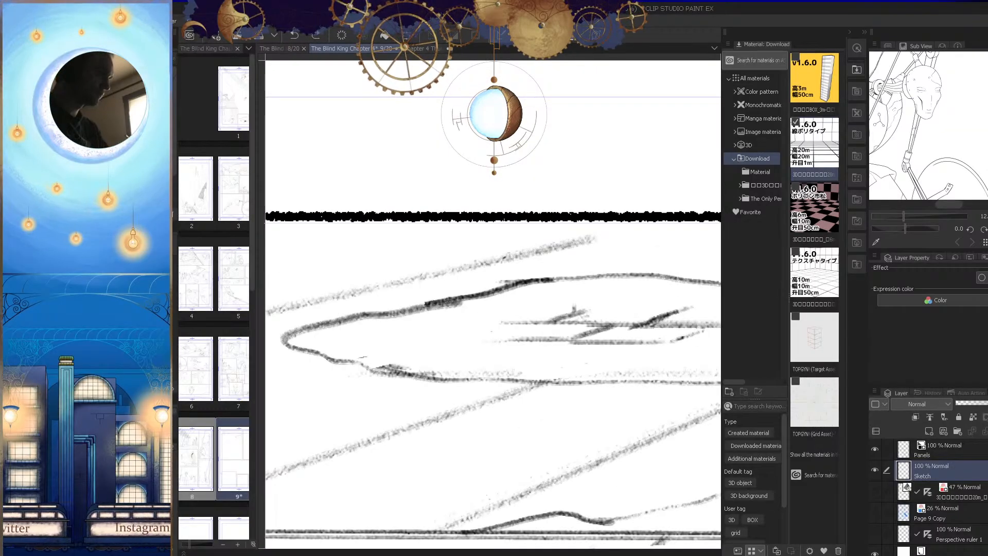
key(Tab)
Step: Thicken the ceiling patch's upper outline and add a slanted stroke at its notched corner
scroll(762, 318, up, 2)
drag(764, 260, 502, 277)
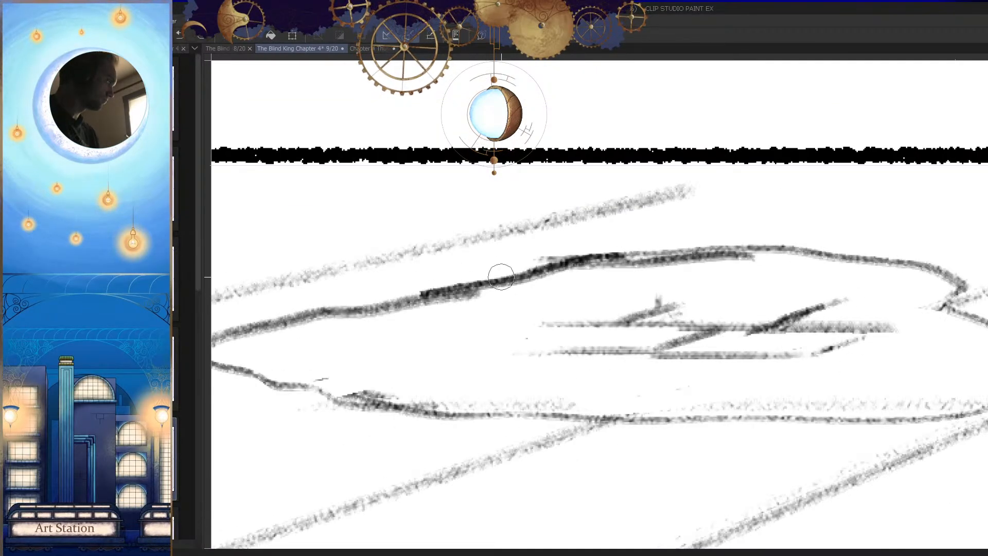
drag(748, 260, 855, 261)
drag(916, 269, 952, 309)
key(h)
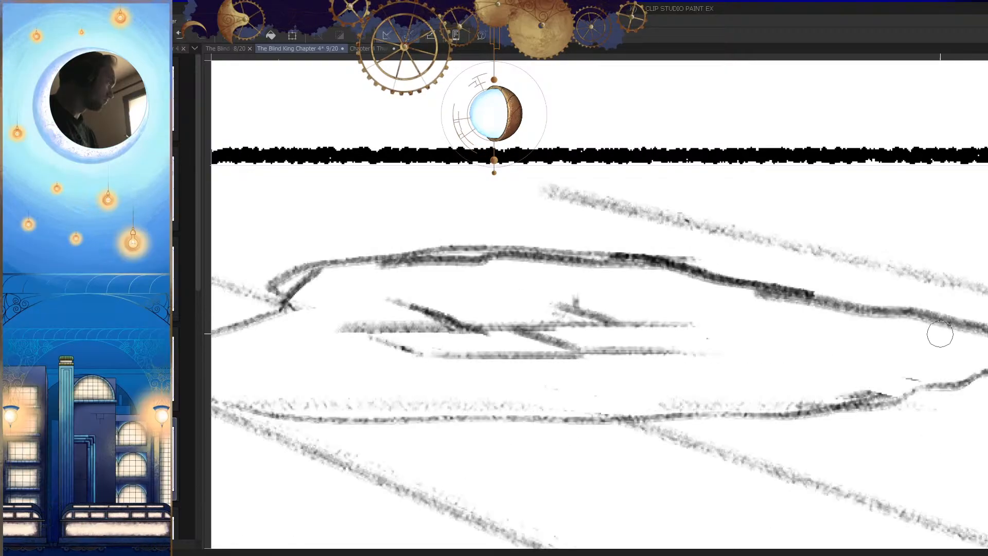
Step: Rework the upper outline near the patch's notched corner with a short stroke, undoing the rejected ones
drag(473, 322, 560, 301)
key(ctrl+z)
mouse_move(411, 242)
mouse_down()
mouse_move(364, 265)
mouse_move(382, 285)
mouse_move(377, 268)
mouse_up()
key(ctrl+z)
drag(441, 248, 378, 268)
scroll(571, 306, down, 8)
key(h)
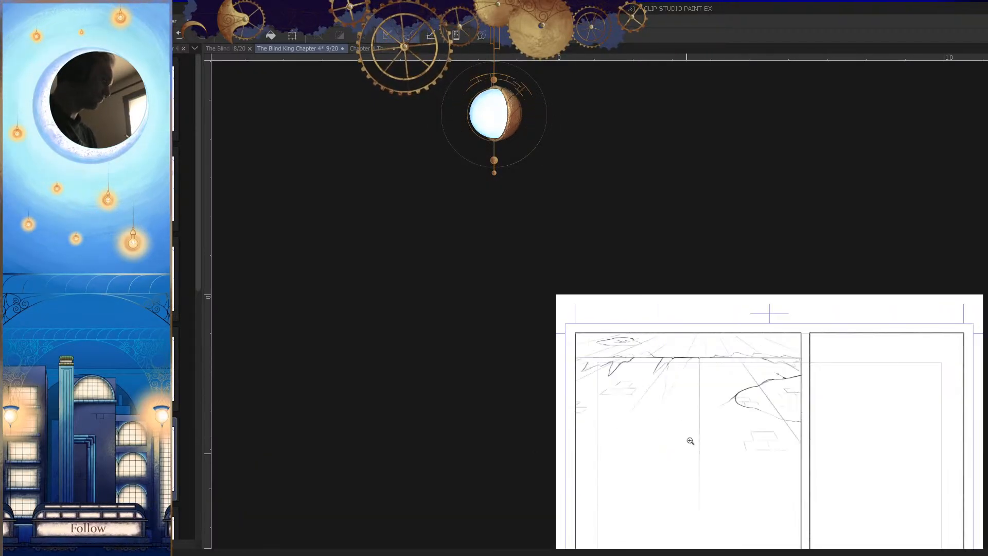
Step: Darken the tapered end and lower outline of the ceiling patch, redoing the misplaced stroke
scroll(620, 348, up, 5)
scroll(660, 332, up, 2)
drag(544, 253, 474, 265)
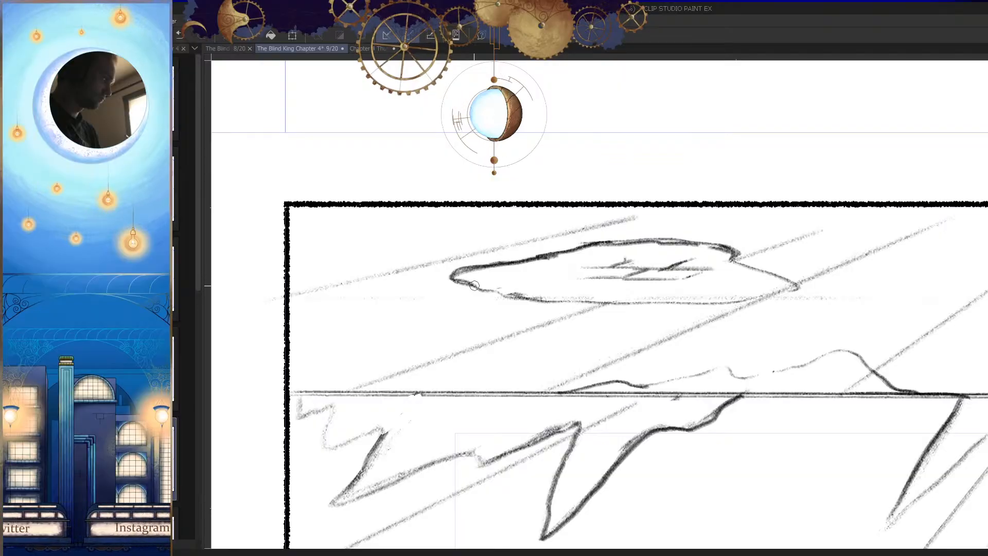
mouse_move(523, 297)
mouse_down()
mouse_move(712, 324)
mouse_move(761, 290)
mouse_move(844, 283)
mouse_up()
key(h)
drag(766, 283, 637, 282)
key(ctrl+z)
drag(778, 283, 553, 276)
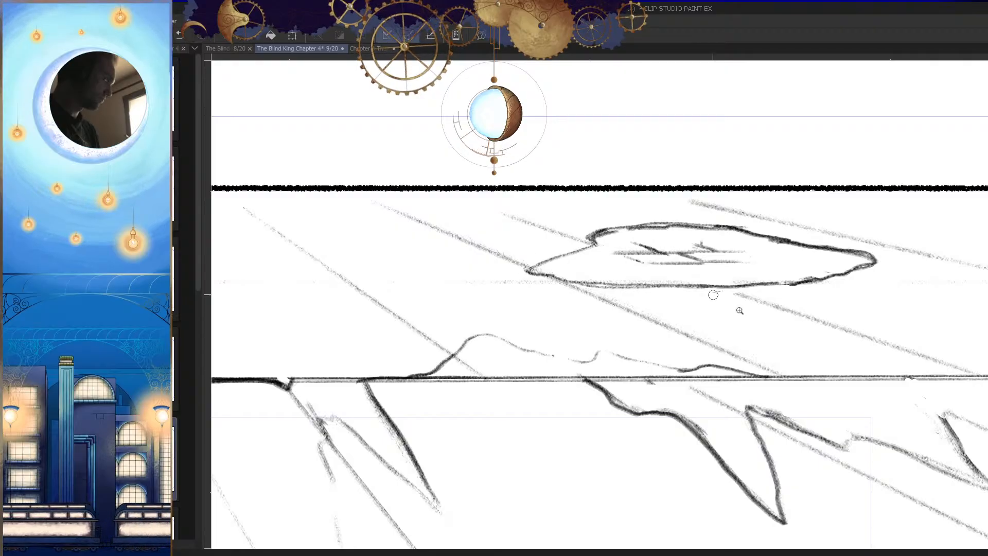
drag(731, 335, 694, 355)
key(h)
drag(744, 384, 728, 425)
mouse_move(751, 421)
mouse_down()
mouse_move(693, 353)
mouse_move(717, 416)
mouse_up()
drag(642, 293, 793, 312)
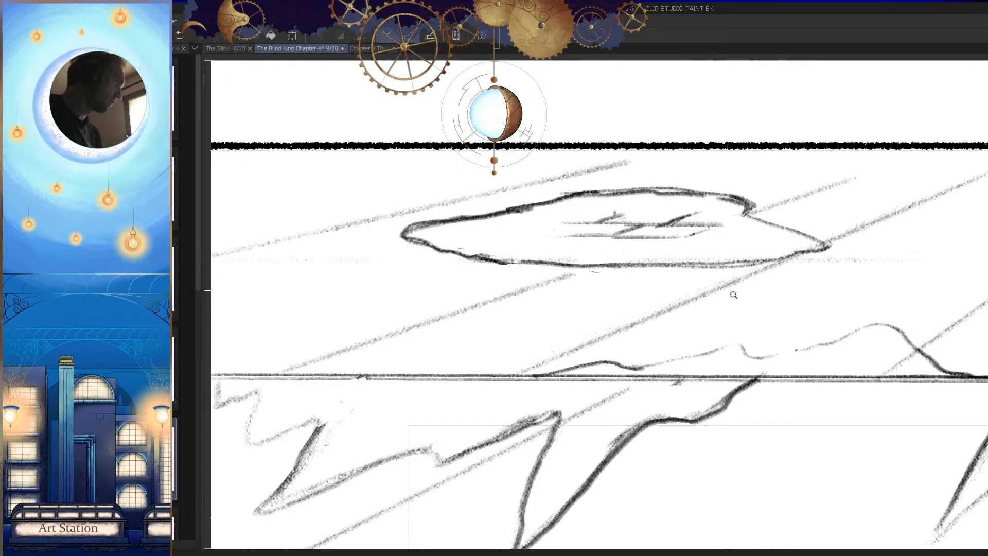
drag(730, 315, 680, 327)
drag(589, 285, 736, 314)
key(h)
drag(698, 283, 648, 286)
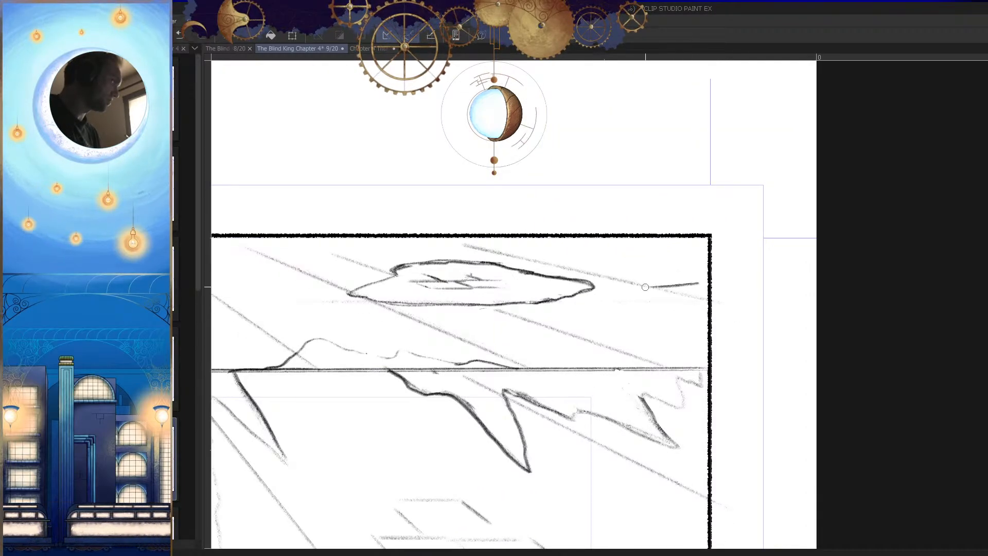
key(ctrl+z)
drag(708, 287, 674, 286)
drag(726, 323, 664, 335)
key(h)
Step: Make the Perspective ruler 1 layer visible again and hide the palettes
drag(769, 378, 679, 351)
drag(732, 396, 747, 467)
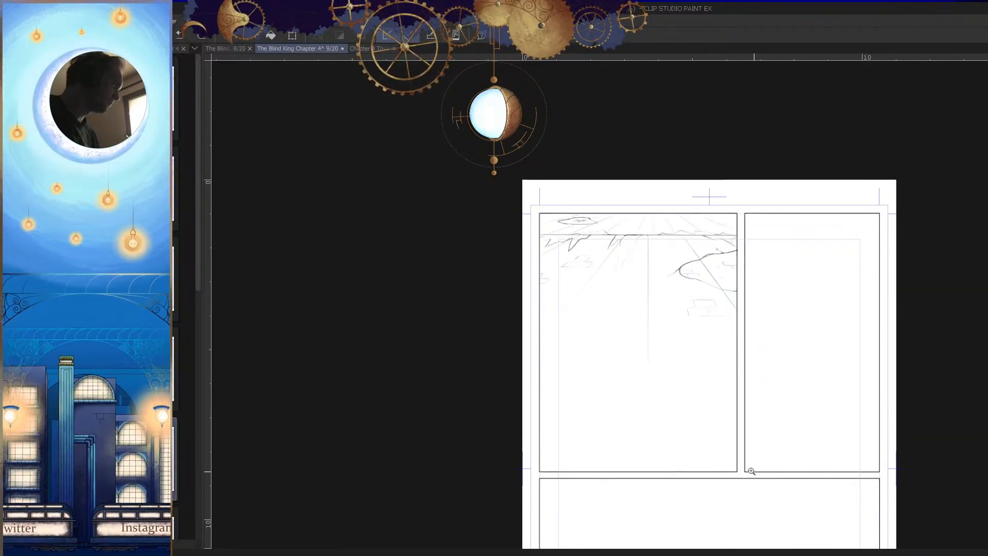
drag(646, 227, 770, 326)
drag(773, 365, 572, 392)
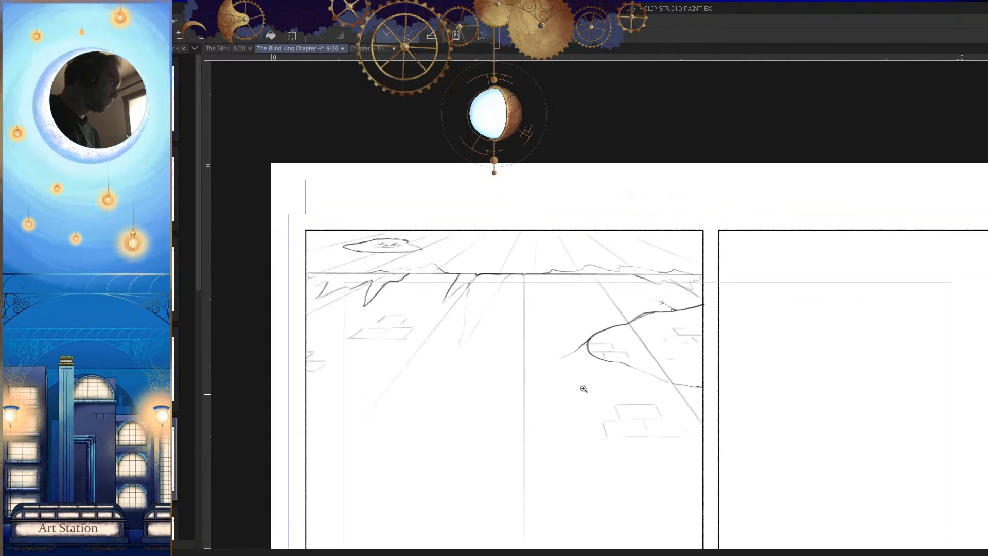
drag(572, 248, 708, 298)
key(Tab)
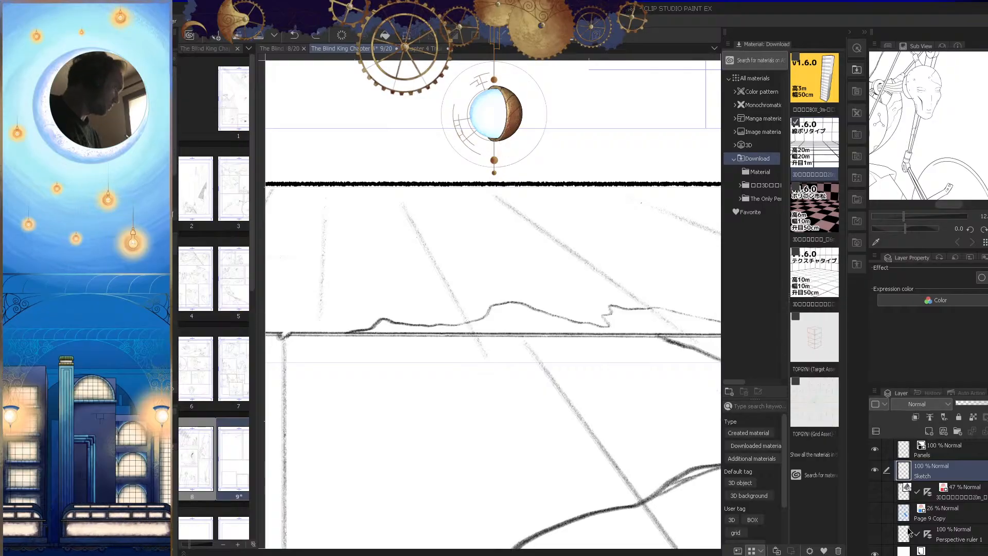
click(874, 534)
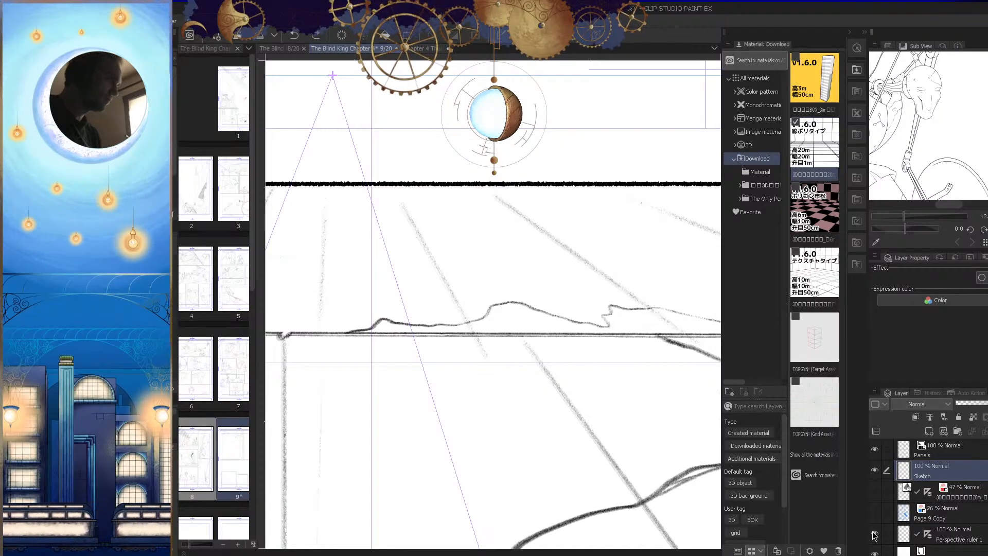
key(Tab)
Step: Sketch a small brick cluster of three horizontal lines and slanted joints across a ceiling perspective line, away from the patch
scroll(634, 261, up, 2)
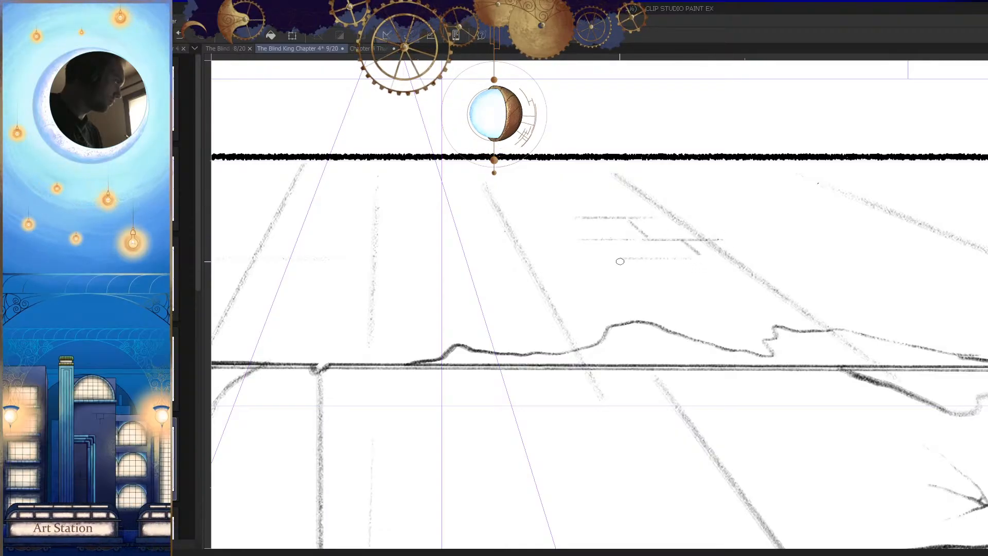
key(h)
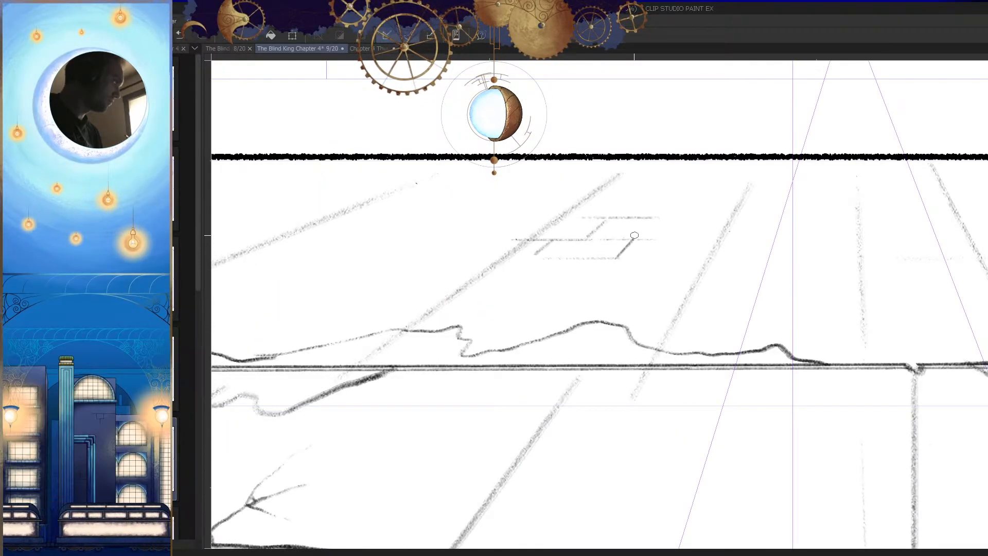
scroll(633, 237, down, 4)
Step: Sketch a second brick cluster with two staggered rows on the ceiling between the perspective lines beside the patch
scroll(853, 281, up, 3)
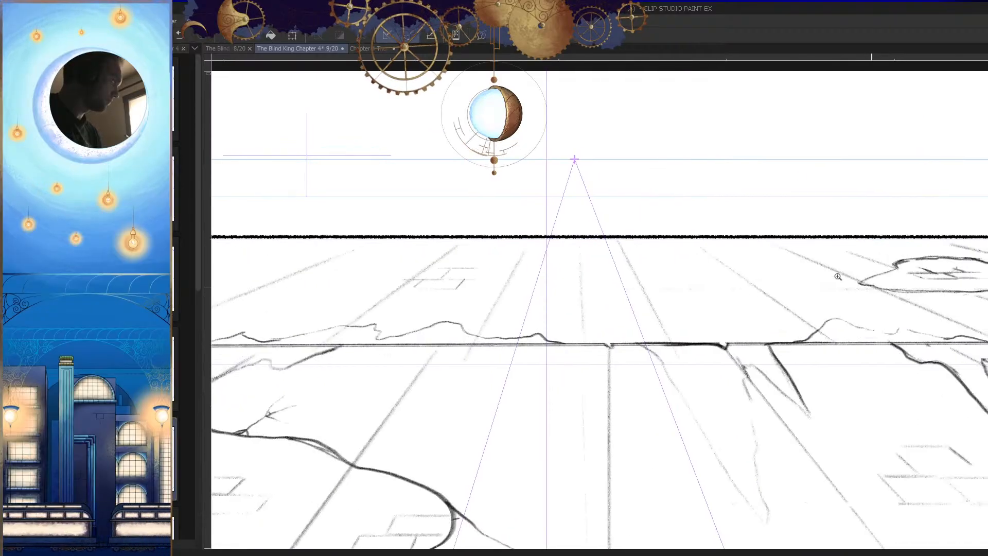
scroll(854, 280, up, 3)
mouse_move(715, 225)
mouse_down()
mouse_move(661, 229)
mouse_move(654, 248)
mouse_up()
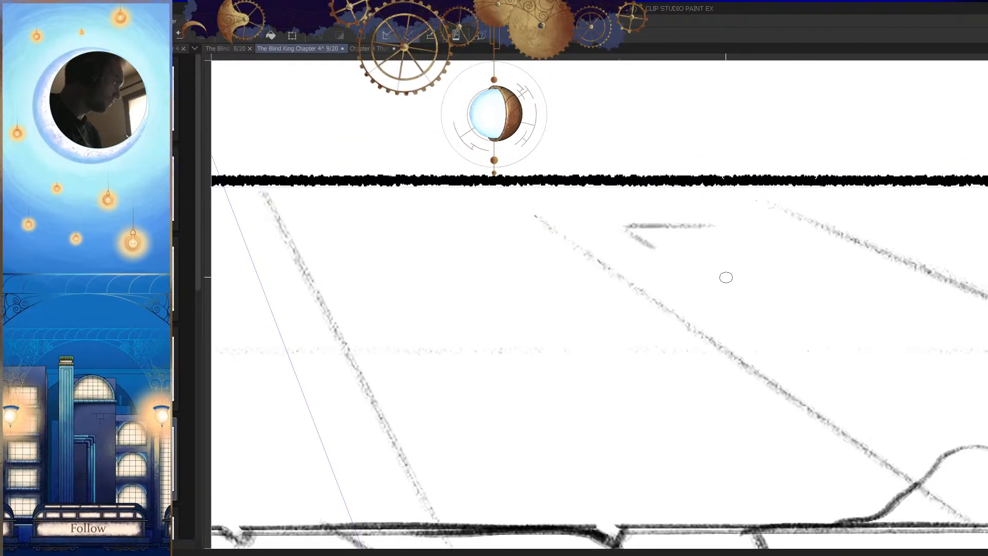
mouse_move(723, 224)
mouse_down()
mouse_move(762, 255)
mouse_move(725, 248)
mouse_move(695, 270)
mouse_move(755, 277)
mouse_move(715, 250)
mouse_move(732, 280)
mouse_move(730, 269)
mouse_move(691, 279)
mouse_move(674, 317)
mouse_move(714, 284)
mouse_move(664, 275)
mouse_move(664, 251)
mouse_move(628, 249)
mouse_move(657, 250)
mouse_move(622, 265)
mouse_move(764, 316)
mouse_move(611, 260)
mouse_move(613, 268)
mouse_move(552, 269)
mouse_up()
key(h)
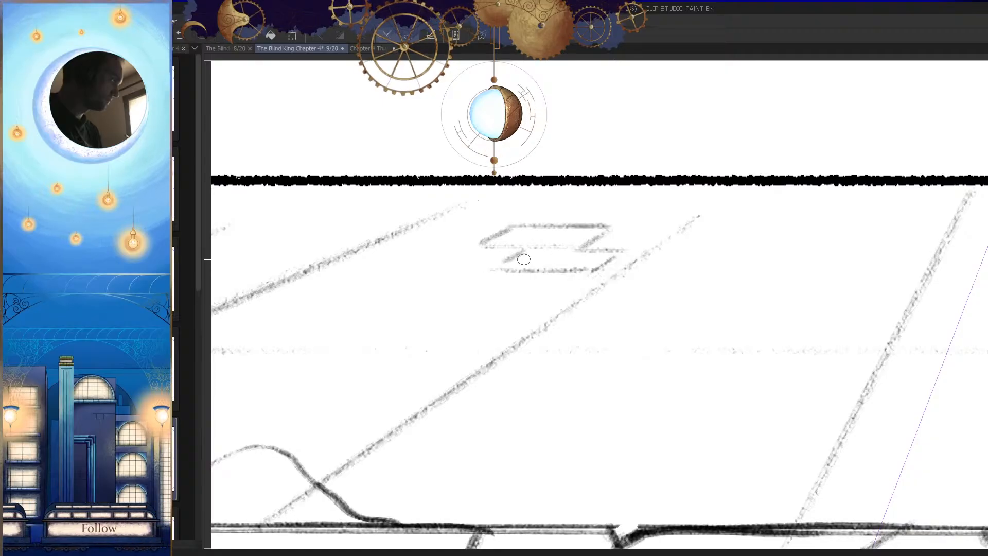
key(h)
Step: Extend the lower horizontal line of the brick cluster beside the patch, redoing the first stroke
scroll(627, 311, down, 6)
scroll(645, 315, up, 8)
drag(671, 270, 768, 271)
key(ctrl+z)
drag(680, 263, 807, 264)
scroll(813, 319, down, 8)
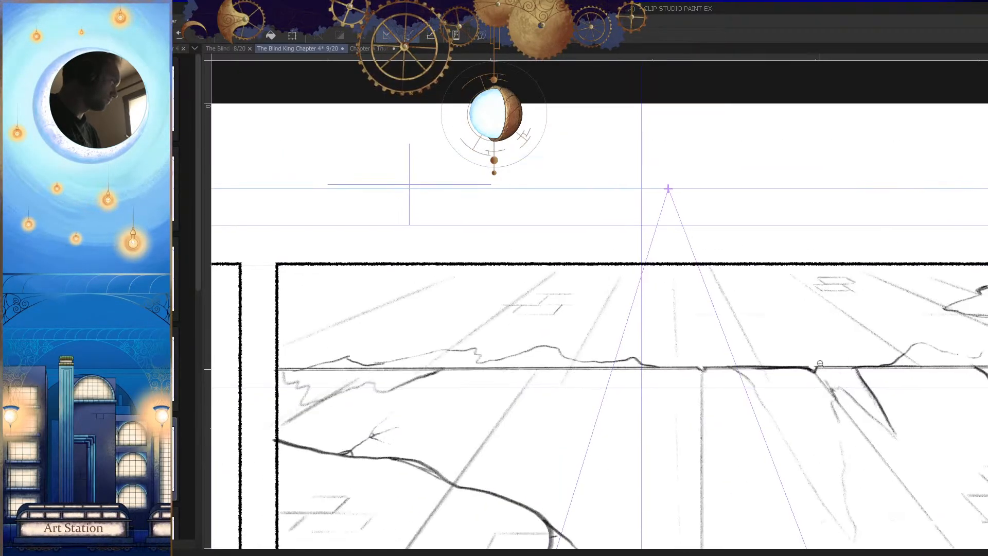
key(h)
scroll(851, 369, down, 3)
key(h)
scroll(845, 332, up, 6)
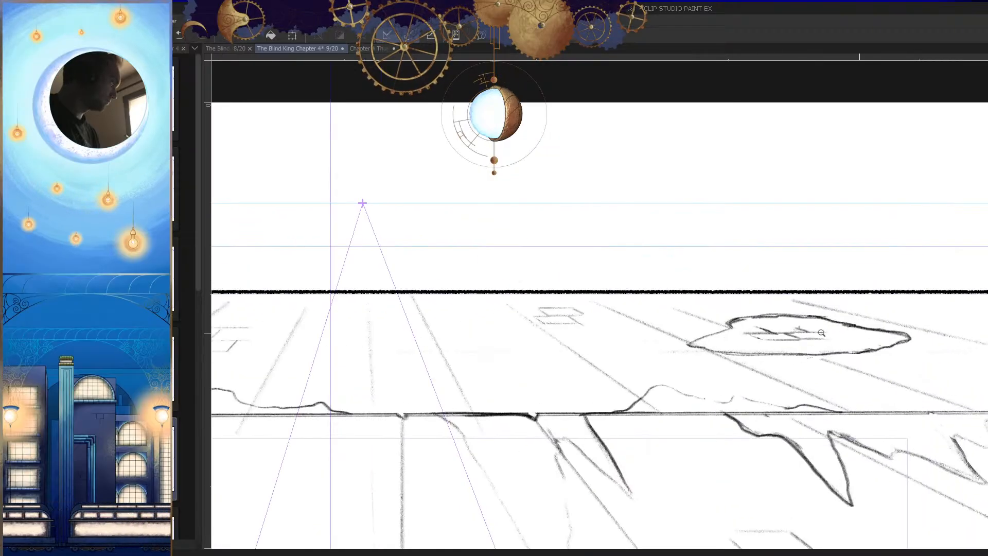
Step: Close the extended lower brick with a slanted end joint and a horizontal line level with the middle line
scroll(615, 309, up, 6)
mouse_move(600, 331)
mouse_down()
mouse_move(808, 332)
mouse_move(739, 296)
mouse_up()
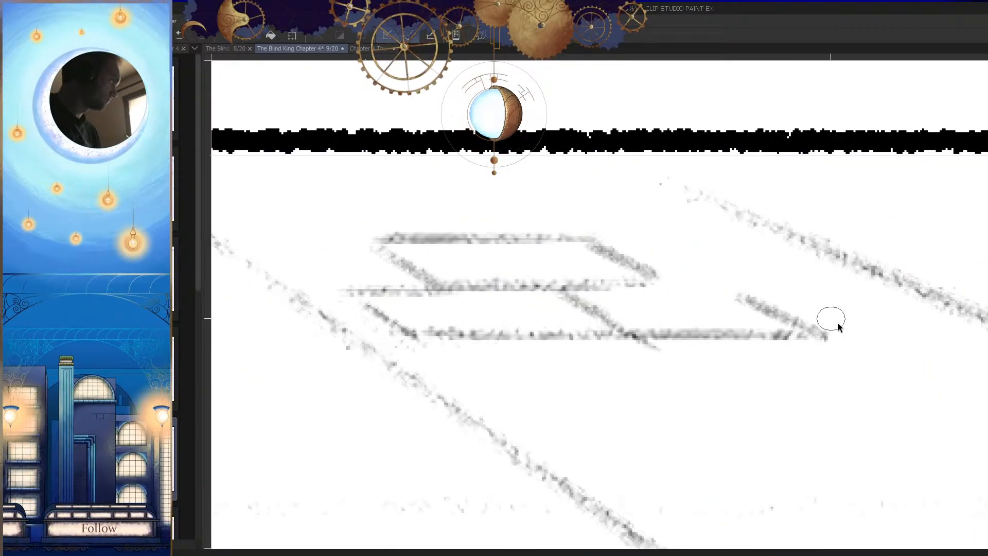
key(ctrl+z)
drag(854, 333, 737, 271)
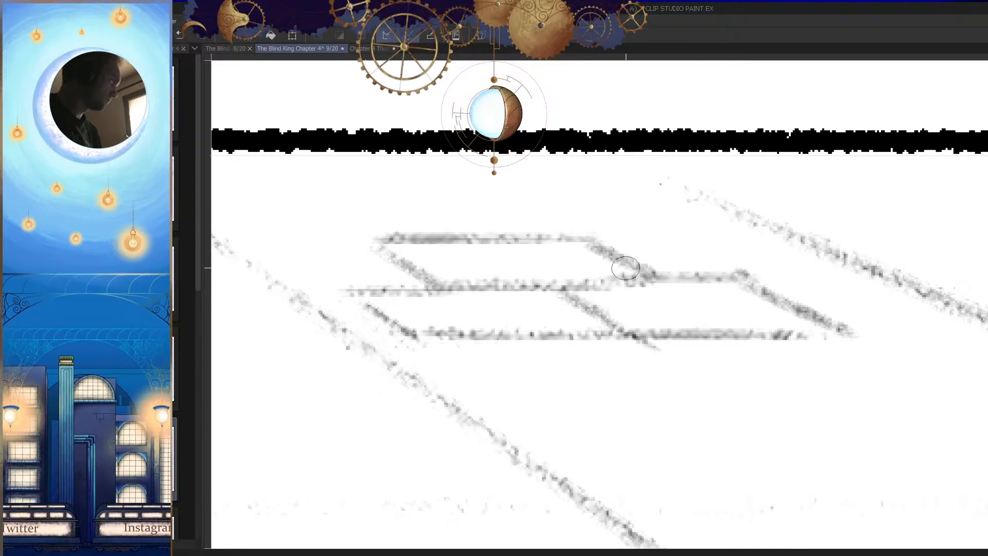
mouse_move(623, 285)
mouse_down()
mouse_move(744, 286)
mouse_move(744, 273)
mouse_up()
key(e)
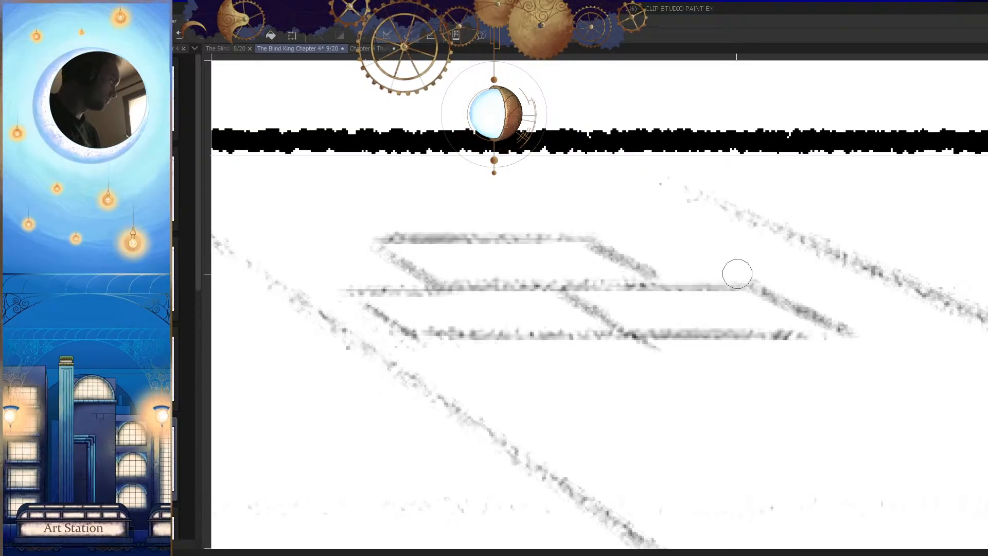
scroll(818, 306, down, 6)
scroll(780, 392, down, 5)
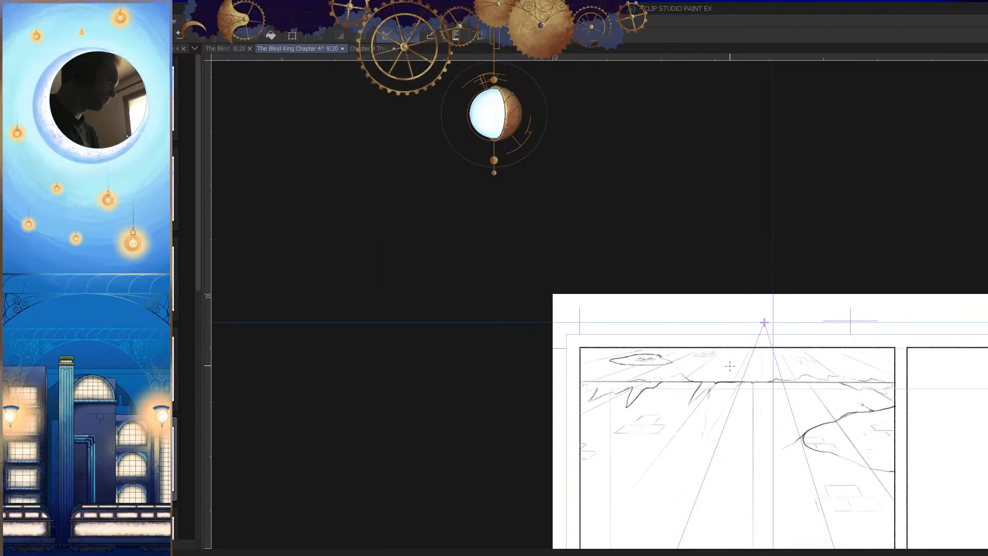
scroll(731, 366, up, 5)
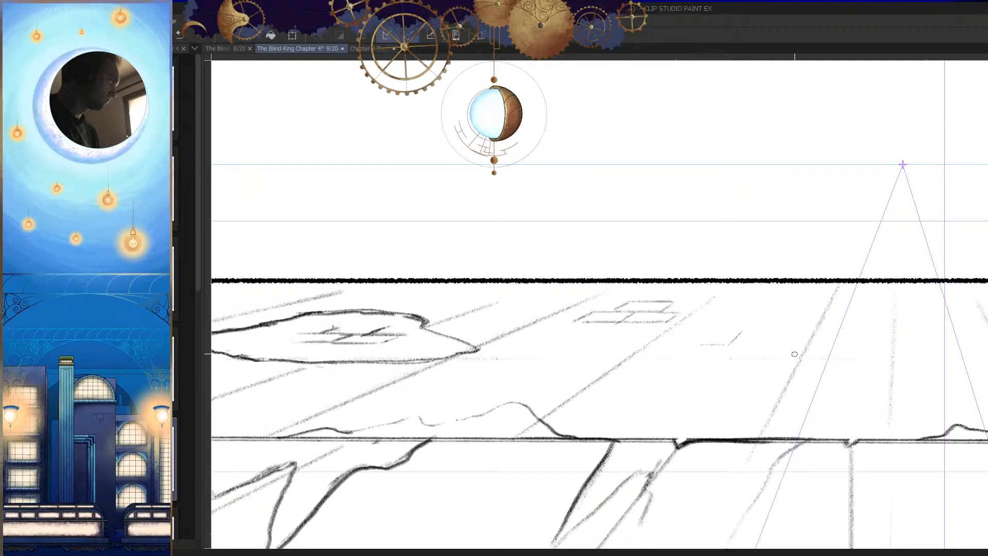
key(h)
drag(826, 345, 751, 368)
drag(658, 341, 774, 336)
key(h)
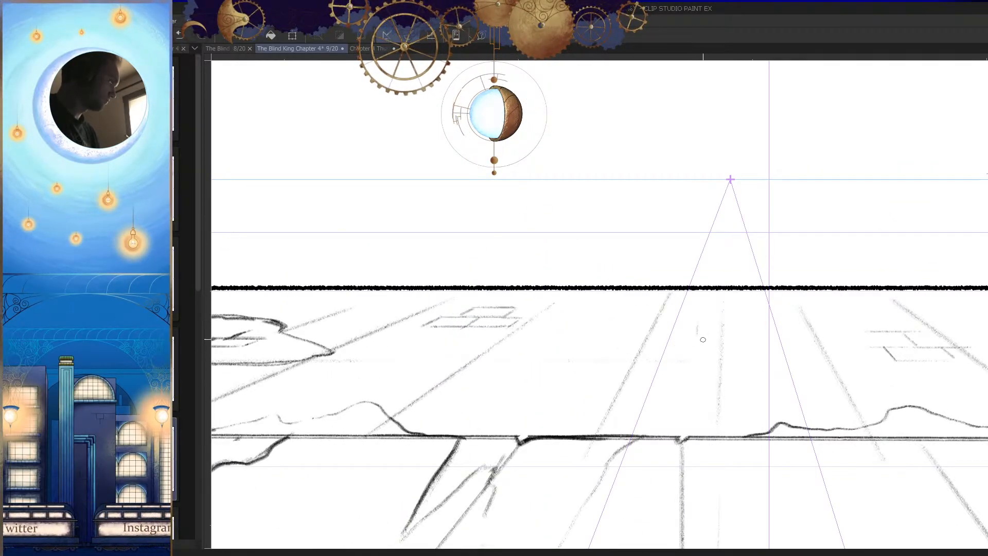
drag(739, 356, 687, 368)
key(h)
drag(752, 416, 719, 410)
key(h)
Step: Erase portions of the top and middle lines in the brick cluster beside the patch to break them up
key(h)
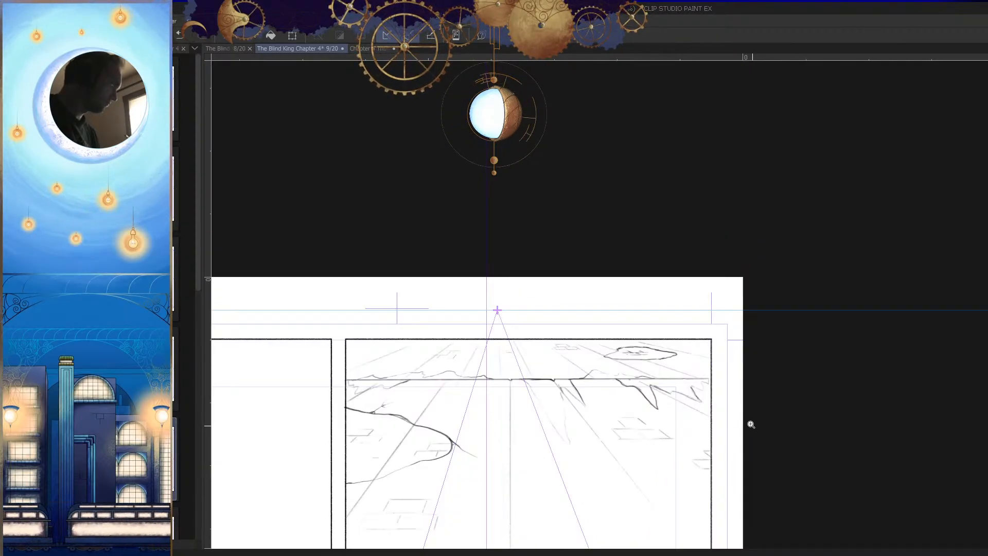
drag(707, 370, 736, 412)
drag(702, 347, 656, 358)
key(h)
drag(949, 368, 756, 393)
mouse_move(446, 335)
mouse_down()
mouse_move(530, 344)
mouse_move(635, 312)
mouse_up()
mouse_move(566, 334)
mouse_down()
mouse_move(593, 328)
mouse_move(582, 350)
mouse_move(621, 344)
mouse_move(665, 319)
mouse_up()
mouse_move(663, 284)
mouse_down()
mouse_move(588, 282)
mouse_move(666, 282)
mouse_up()
drag(530, 305, 565, 306)
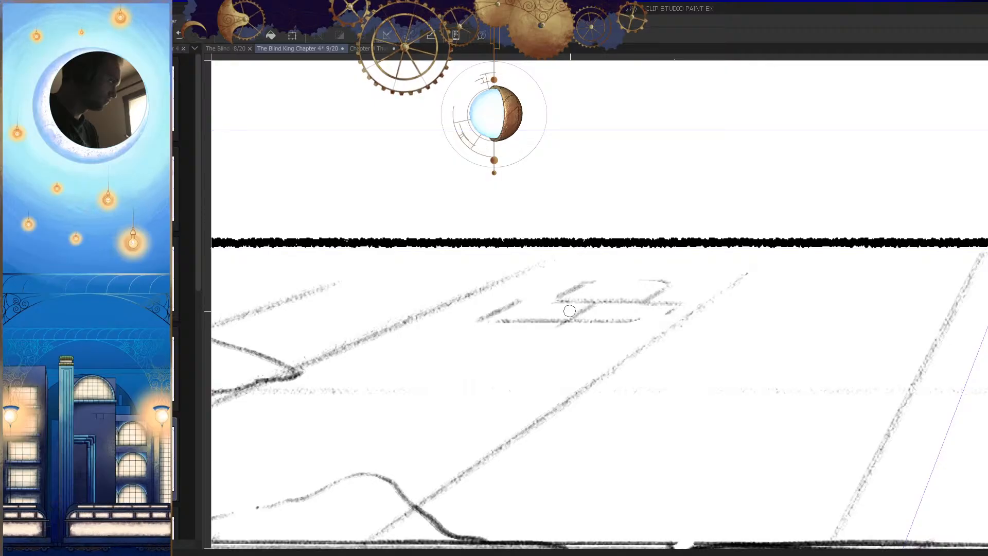
Step: Start a third brick cluster in the ceiling's empty corner with a short horizontal line and a slanted end joint
drag(619, 360, 582, 377)
key(h)
mouse_move(628, 342)
mouse_down()
mouse_move(661, 365)
mouse_move(733, 367)
mouse_move(653, 391)
mouse_up()
key(h)
mouse_move(734, 383)
mouse_down()
mouse_move(640, 368)
mouse_move(697, 357)
mouse_move(678, 333)
mouse_move(718, 319)
mouse_move(735, 325)
mouse_up()
key(h)
drag(528, 328, 575, 323)
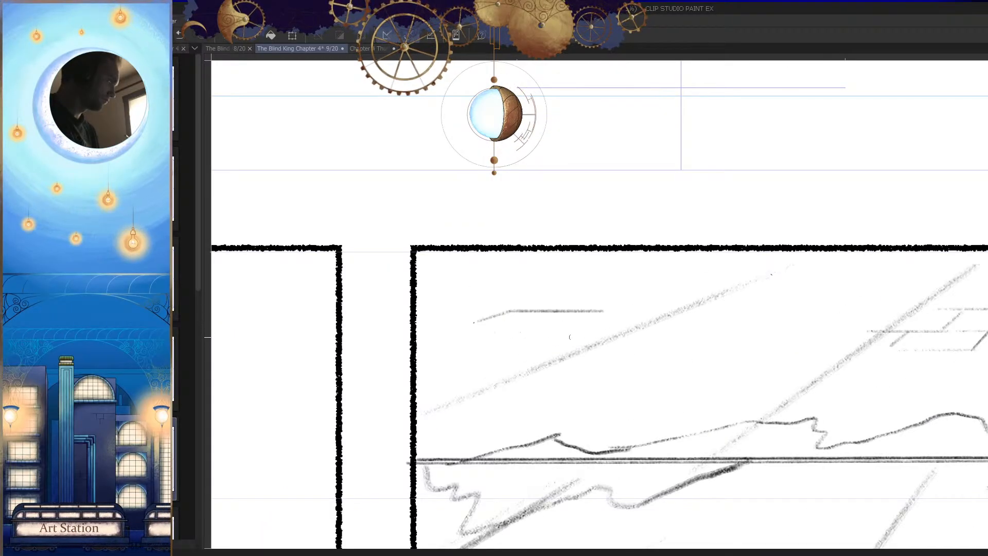
Step: Add a lower row line and a slanted joint to the corner brick cluster and save the page
drag(472, 327, 529, 328)
key(h)
drag(709, 360, 724, 353)
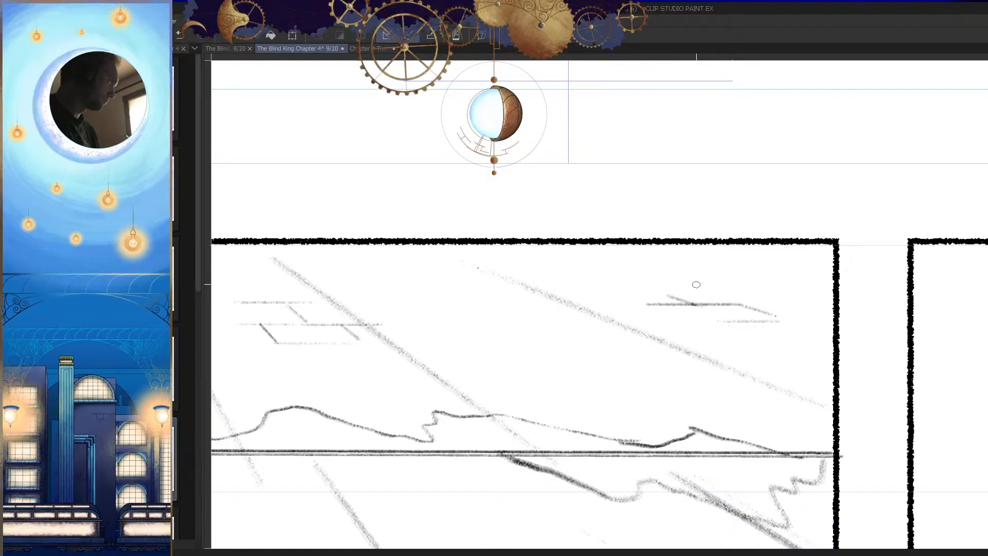
drag(673, 290, 772, 290)
key(h)
mouse_move(776, 342)
mouse_down()
mouse_move(740, 373)
mouse_move(748, 355)
mouse_up()
key(h)
key(ctrl+s)
Step: Draw a long pointed spike hanging from the ceiling's broken edge near the middle of the first panel
mouse_move(671, 400)
mouse_down()
mouse_move(721, 351)
mouse_move(709, 446)
mouse_up()
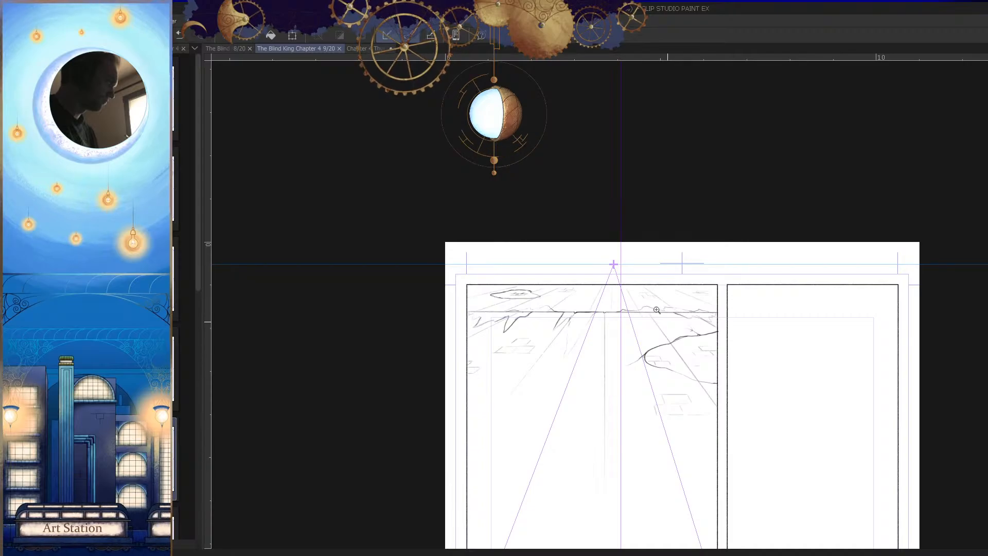
drag(662, 314, 704, 338)
drag(677, 374, 796, 317)
key(Tab)
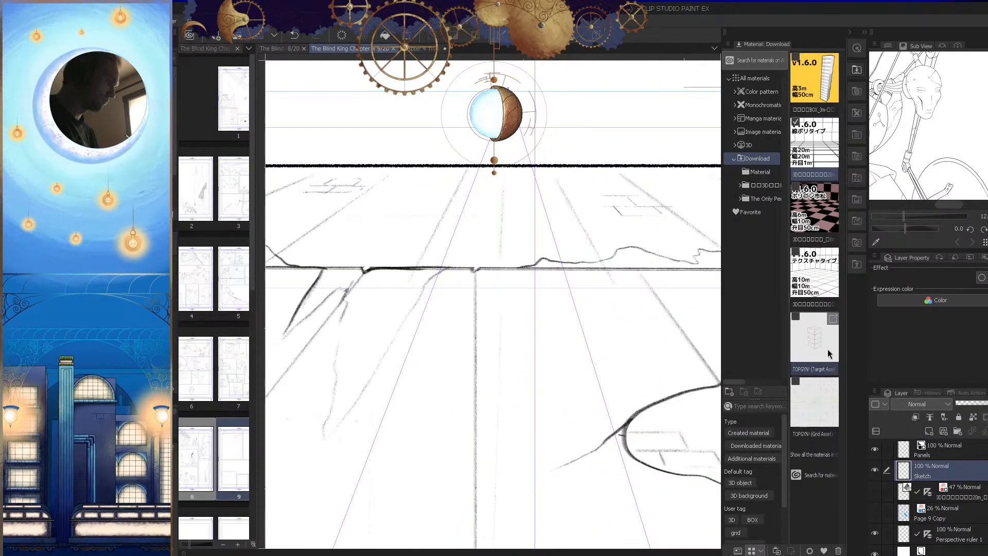
key(Tab)
mouse_move(544, 299)
mouse_down()
mouse_move(659, 233)
mouse_move(598, 297)
mouse_move(498, 461)
mouse_up()
drag(497, 461, 558, 387)
mouse_move(570, 379)
mouse_down()
mouse_move(515, 419)
mouse_move(552, 192)
mouse_move(503, 224)
mouse_move(516, 428)
mouse_up()
key(h)
Step: Try to draw a short curved notch hanging below the ceiling edge beside the large crack outline
key(h)
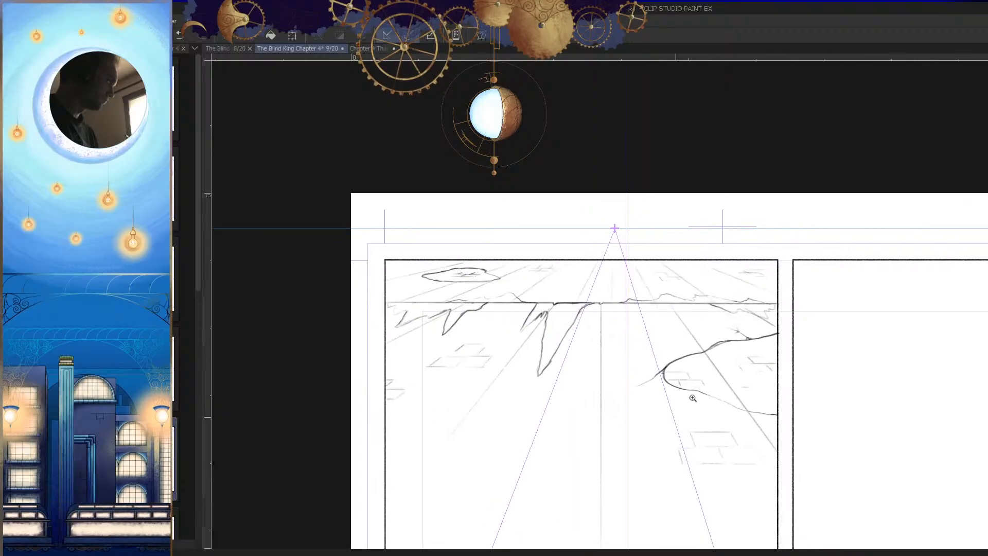
click(681, 406)
key(h)
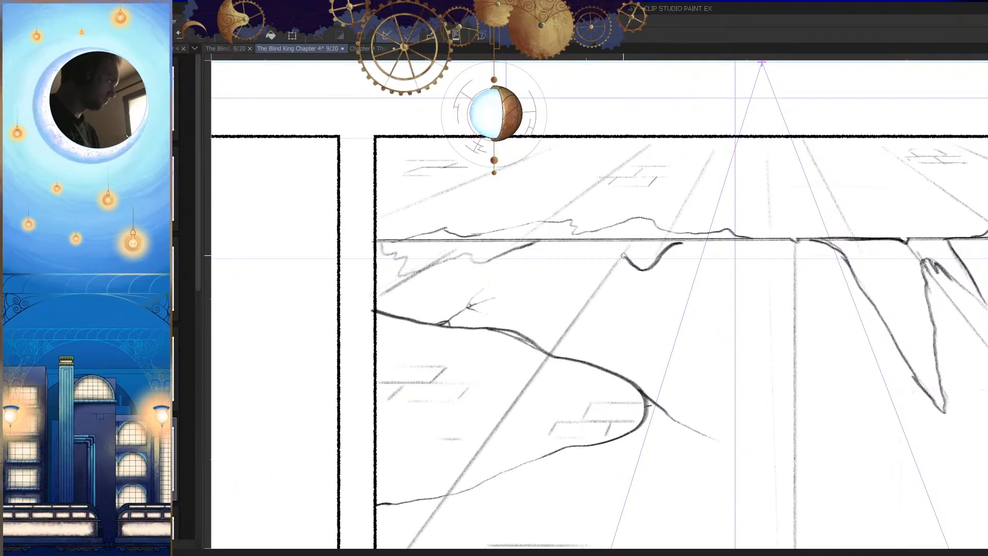
drag(702, 345, 712, 383)
key(h)
click(700, 401)
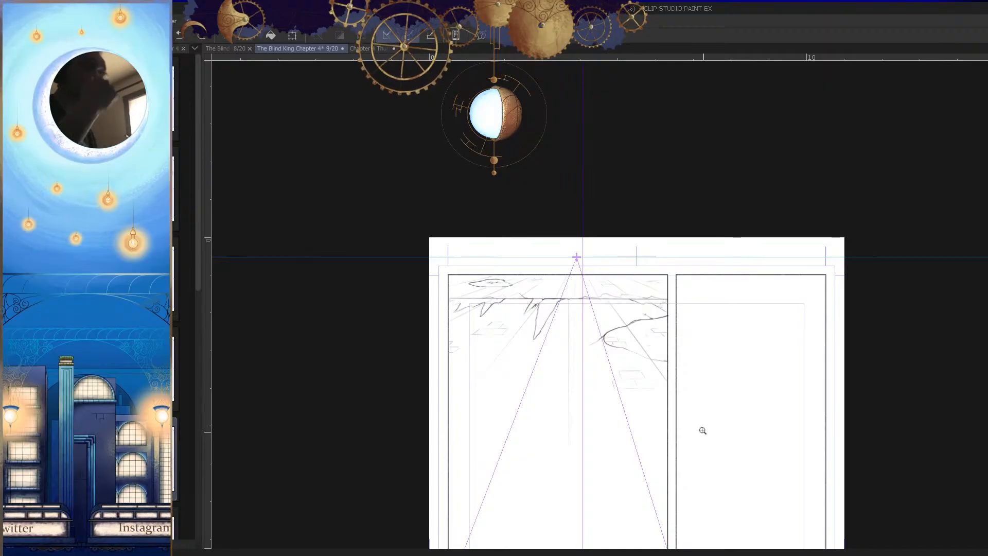
drag(696, 409, 659, 382)
click(659, 383)
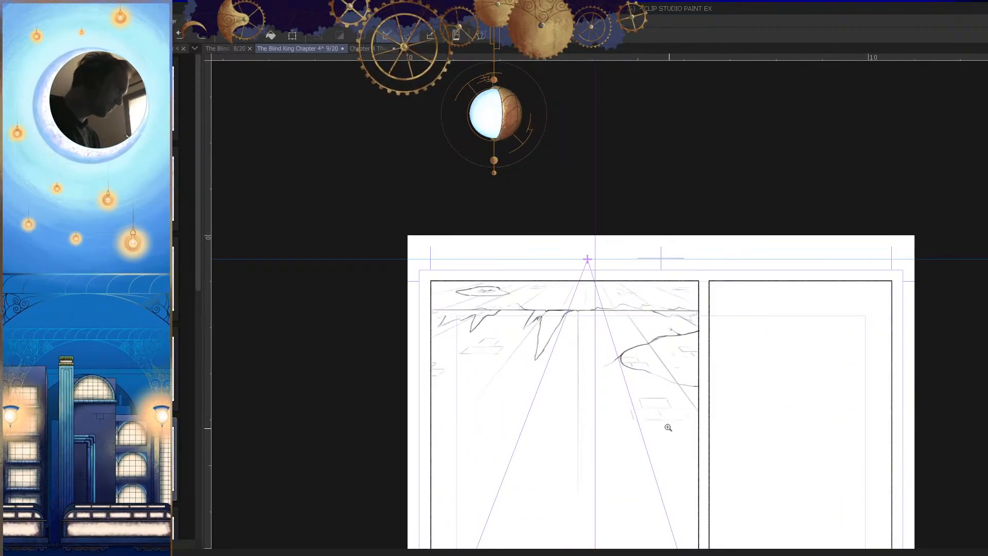
drag(671, 421, 640, 425)
Step: Hide the Perspective ruler 1 layer and show the Page 9 Copy rough layer
key(Tab)
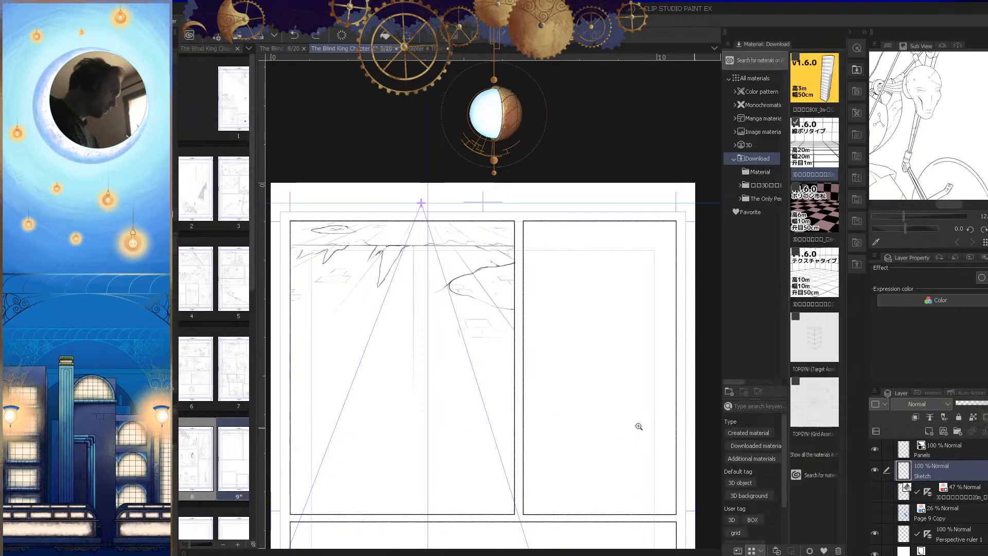
click(875, 535)
click(875, 512)
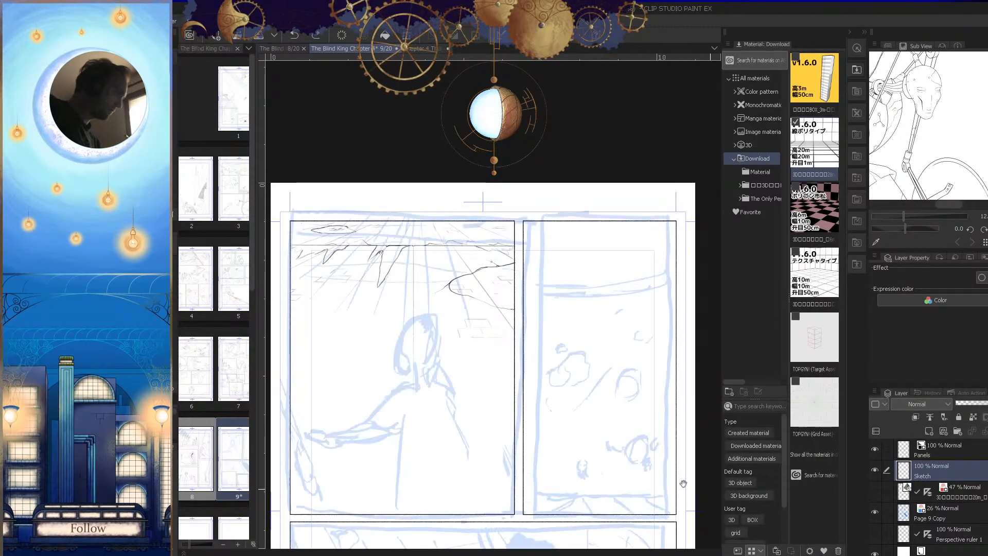
drag(683, 443, 655, 456)
key(Tab)
Step: Try to draw a straight slanted line above the figure's head as one top edge of a box, redoing rejected strokes
mouse_move(666, 387)
mouse_down()
mouse_move(697, 369)
mouse_move(679, 326)
mouse_up()
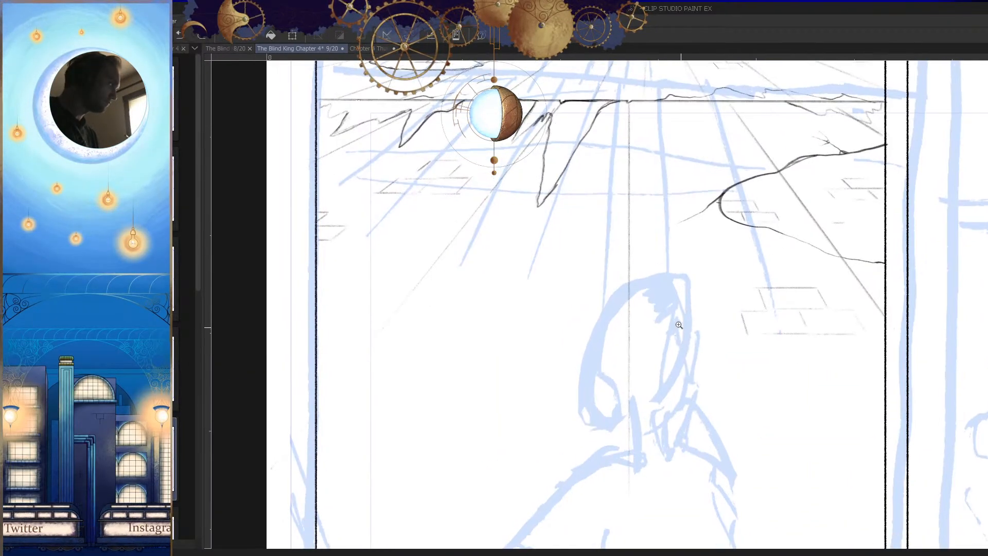
drag(683, 261, 562, 277)
key(ctrl+z)
mouse_move(676, 282)
mouse_down()
mouse_move(688, 300)
mouse_move(712, 262)
mouse_move(521, 231)
mouse_up()
key(h)
drag(707, 293, 722, 288)
key(ctrl+z)
drag(686, 198, 483, 303)
key(ctrl+z)
drag(677, 186, 503, 300)
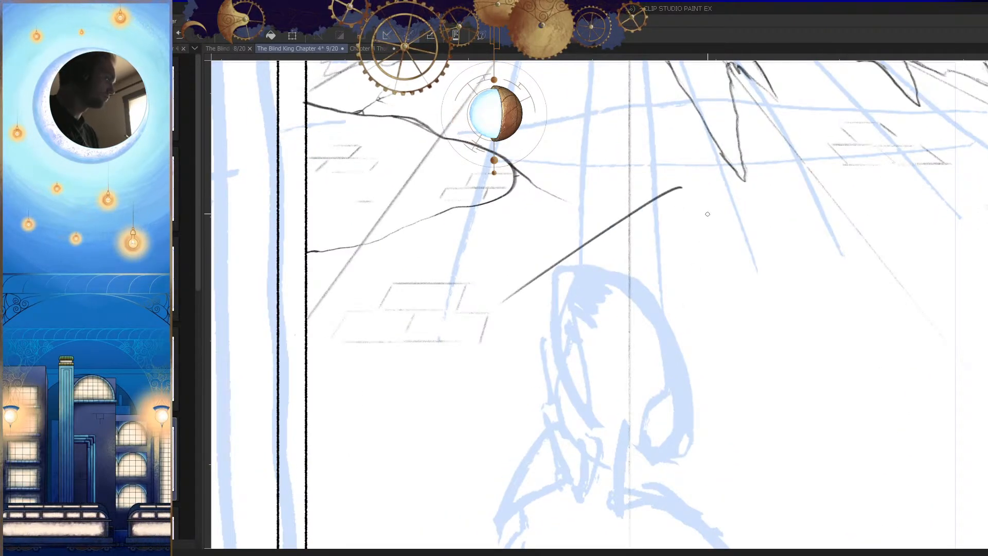
Step: Try to close a diamond-shaped box top around the figure's head with straight slanted edges
key(h)
drag(679, 250, 646, 241)
drag(590, 201, 448, 295)
mouse_move(719, 283)
mouse_down()
mouse_move(532, 351)
mouse_move(579, 357)
mouse_up()
key(ctrl+z)
drag(654, 318, 568, 367)
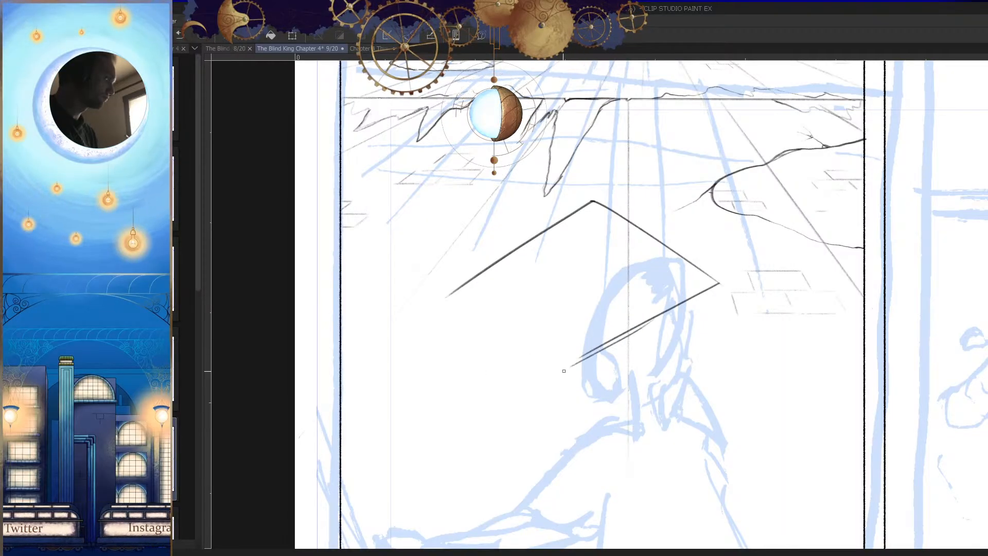
drag(492, 314, 585, 369)
key(h)
key(ctrl+z)
mouse_move(799, 281)
mouse_down()
mouse_move(660, 360)
mouse_move(674, 371)
mouse_move(673, 348)
mouse_up()
key(h)
Step: Try to extend long side edges from the four corners of the diamond down to the panel's lower border
drag(660, 252, 620, 437)
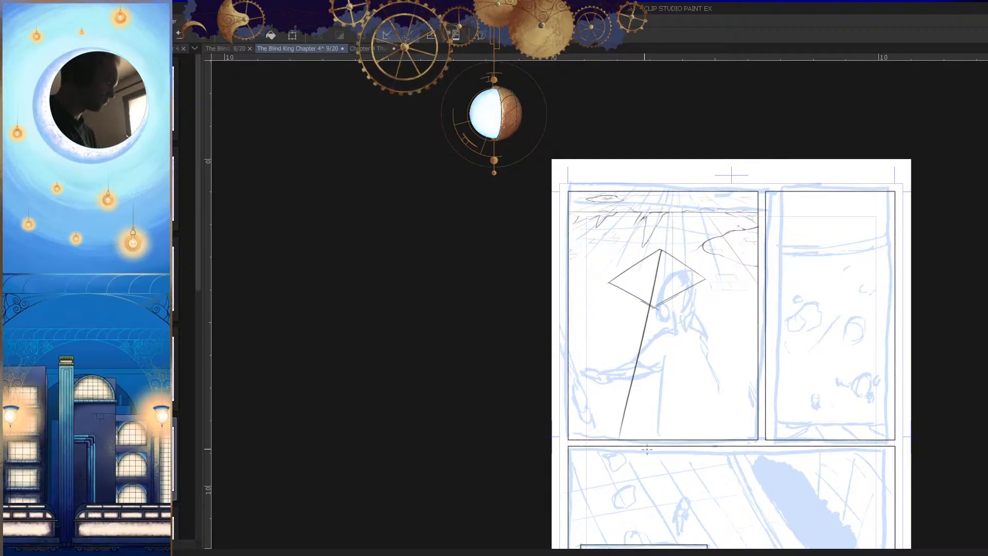
key(h)
mouse_move(706, 280)
mouse_down()
mouse_move(722, 477)
mouse_move(738, 467)
mouse_up()
key(ctrl+z)
mouse_move(545, 281)
mouse_down()
mouse_move(549, 264)
mouse_move(509, 457)
mouse_up()
key(h)
drag(568, 259, 499, 401)
drag(628, 292, 624, 453)
key(h)
drag(703, 455, 699, 479)
key(h)
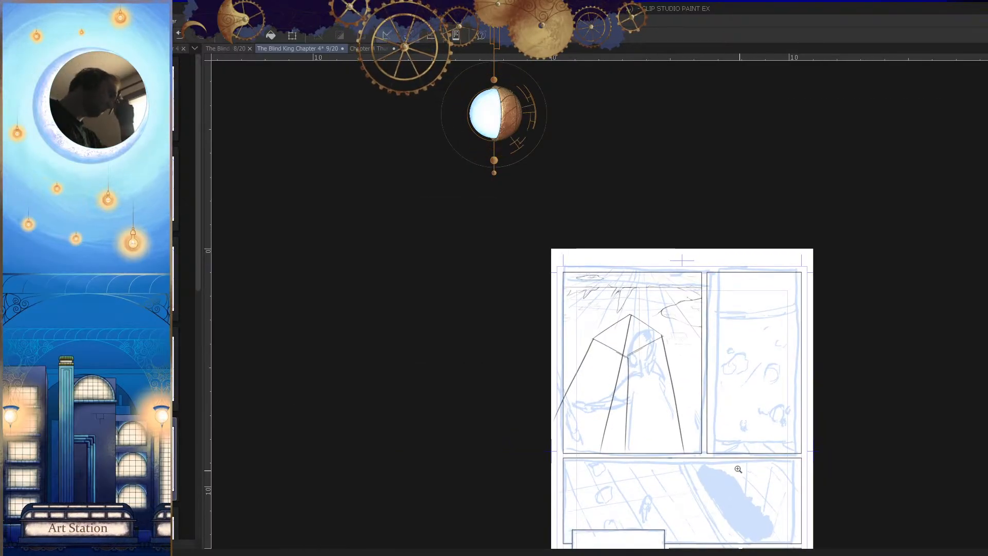
Step: Cancel the unfinished multi-point line and undo all the box strokes around the figure
click(673, 425)
click(689, 462)
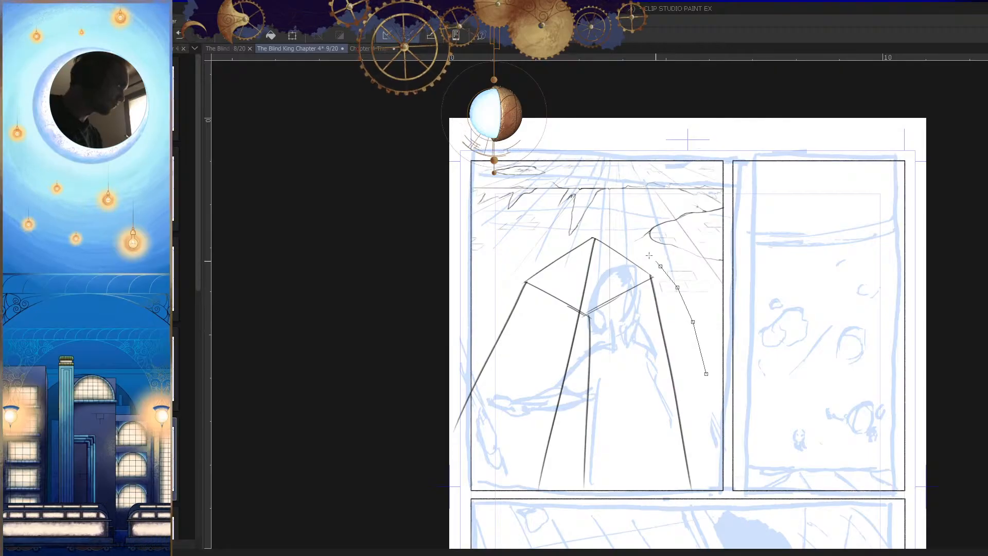
key(Escape)
scroll(702, 377, down, 1)
key(ctrl+z)
key(ctrl+z)
key(ctrl+z)
key(ctrl+z)
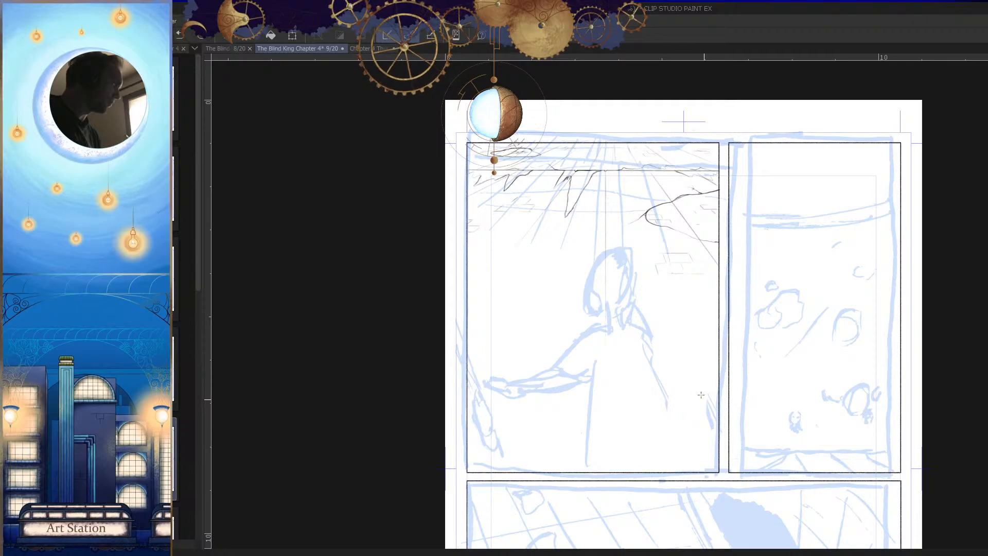
Step: Try to draw a box corner from two slanted straight lines above the figure's head and undo both strokes
click(668, 252)
key(h)
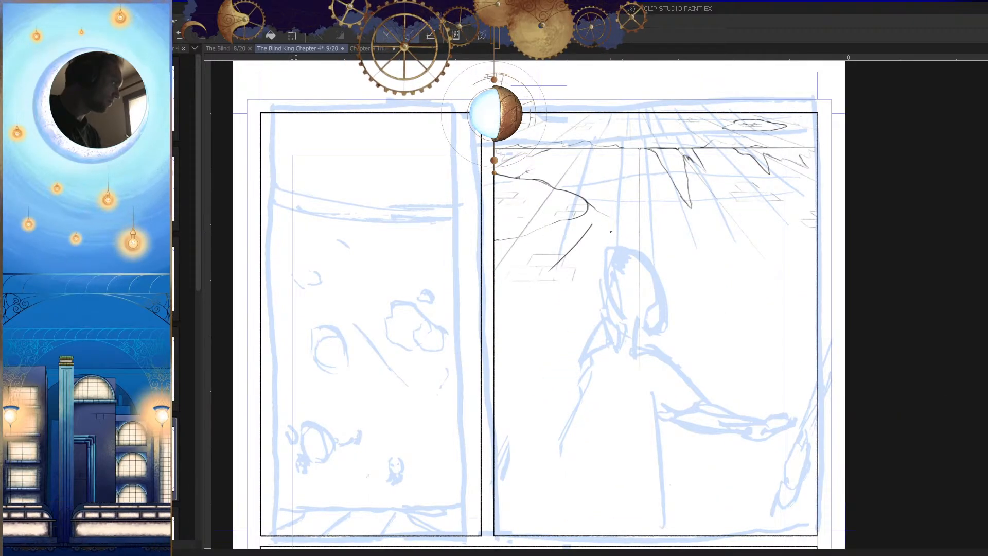
key(ctrl+z)
click(603, 229)
drag(597, 216, 525, 295)
key(h)
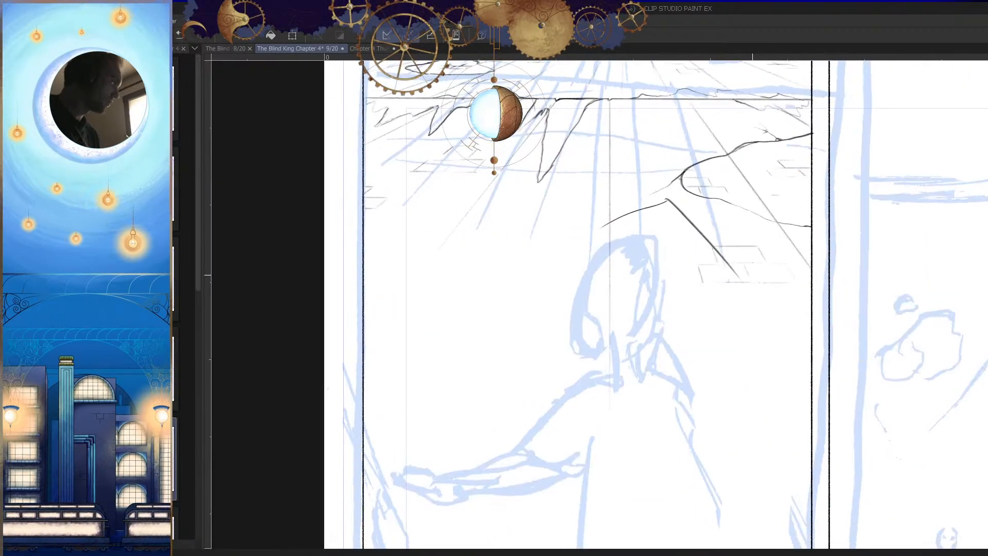
drag(664, 196, 545, 267)
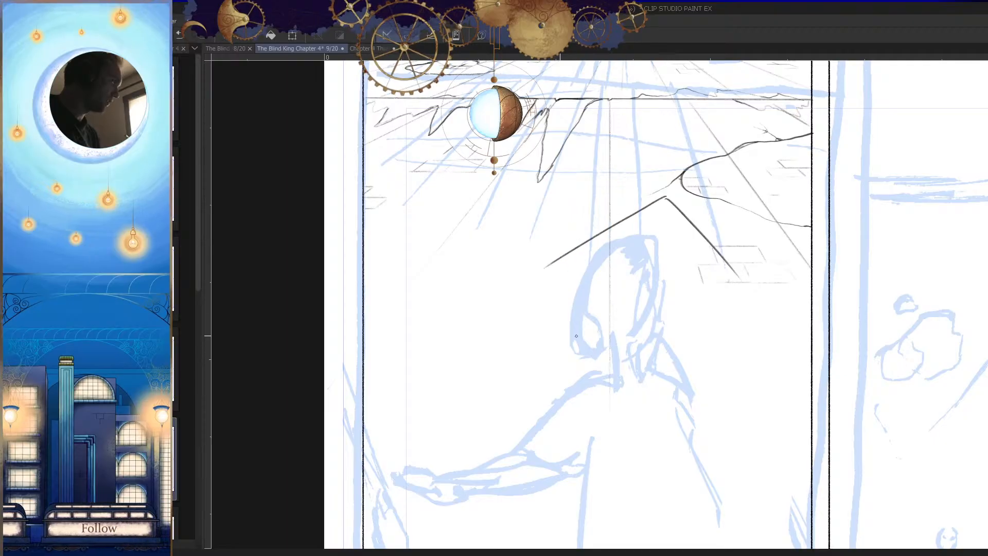
key(ctrl+z)
key(ctrl+z)
Step: Place the Target Asset 3D wireframe box on the page and angle its view from above over the first panel
scroll(692, 277, down, 2)
key(Tab)
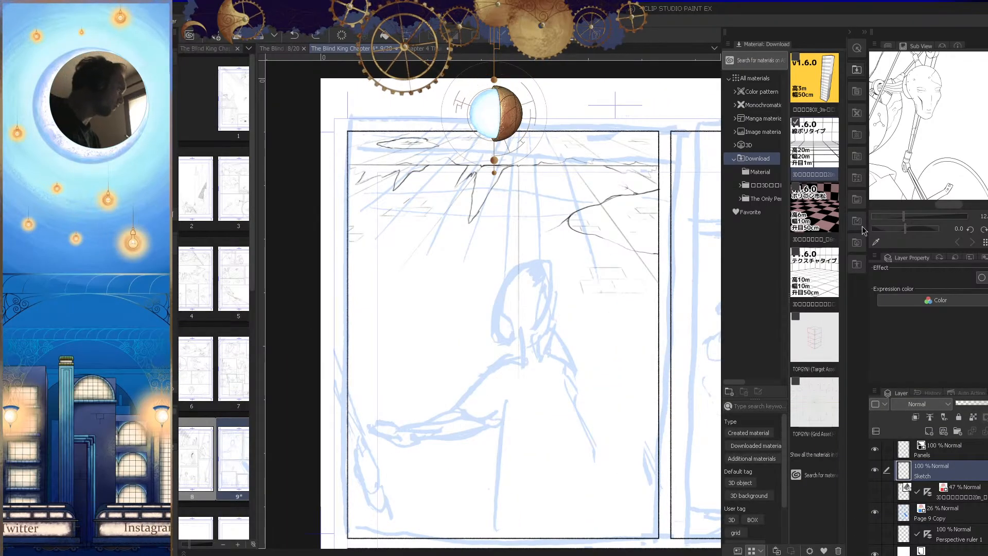
drag(814, 337, 514, 355)
drag(699, 471, 654, 381)
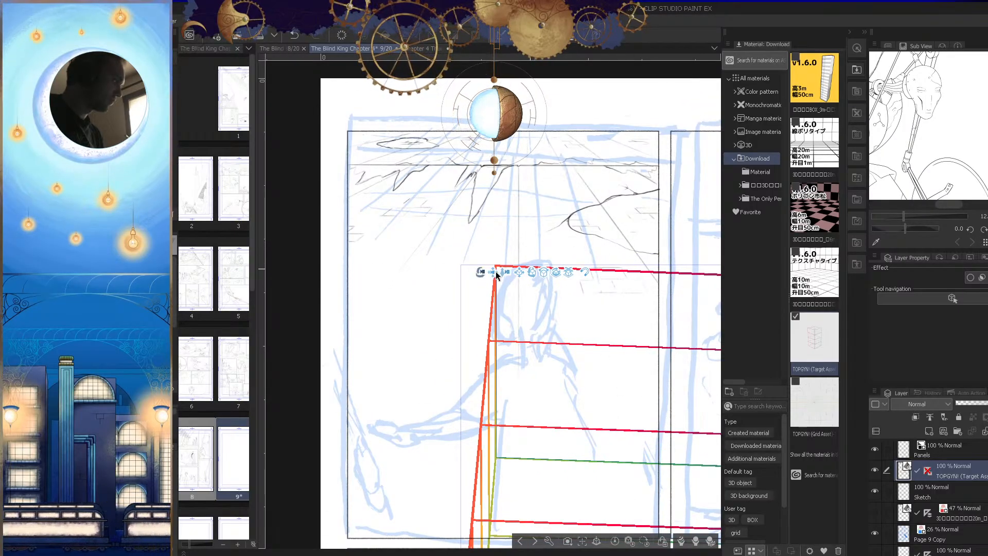
drag(626, 237, 647, 277)
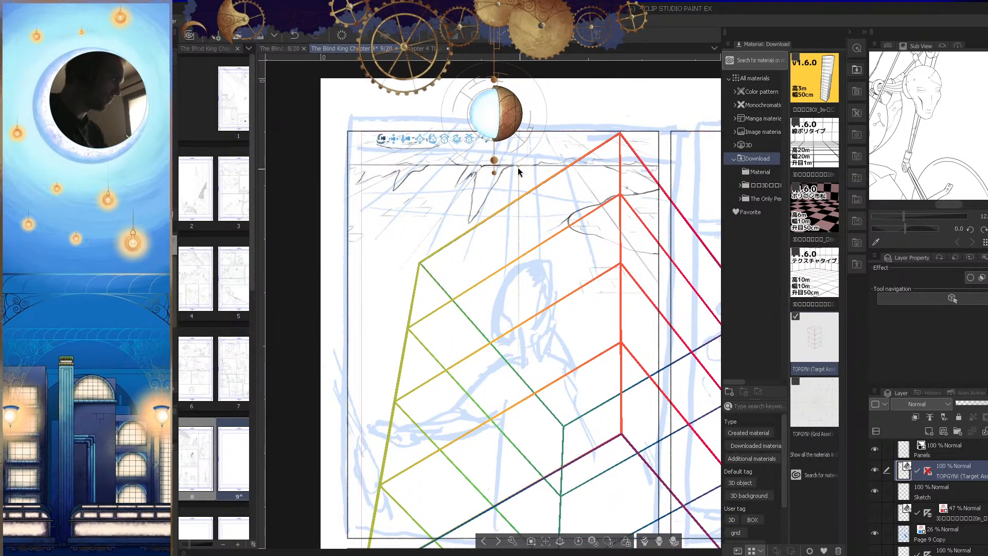
Step: Shift the 3D wireframe box within the first panel and look through the preset camera angles without choosing one
scroll(511, 343, up, 5)
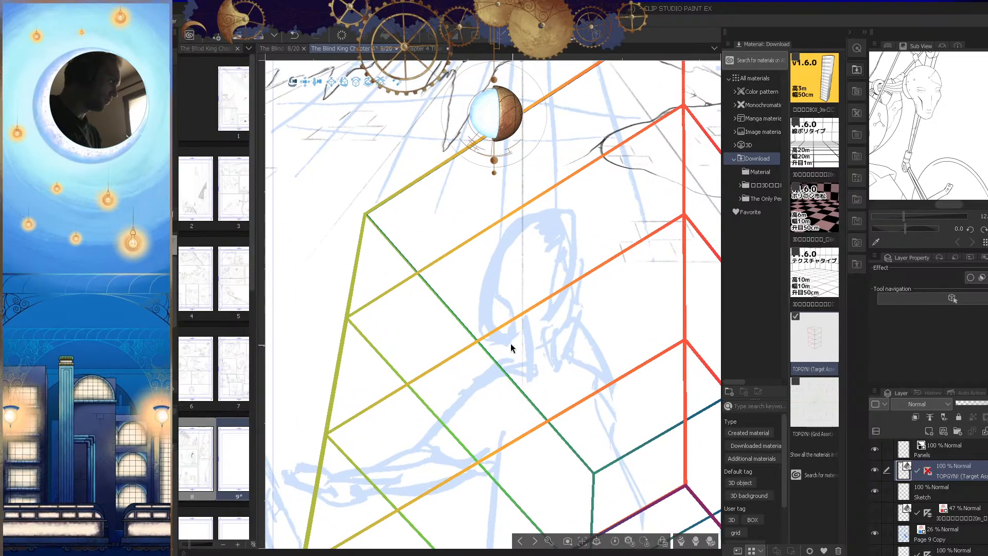
scroll(511, 344, down, 5)
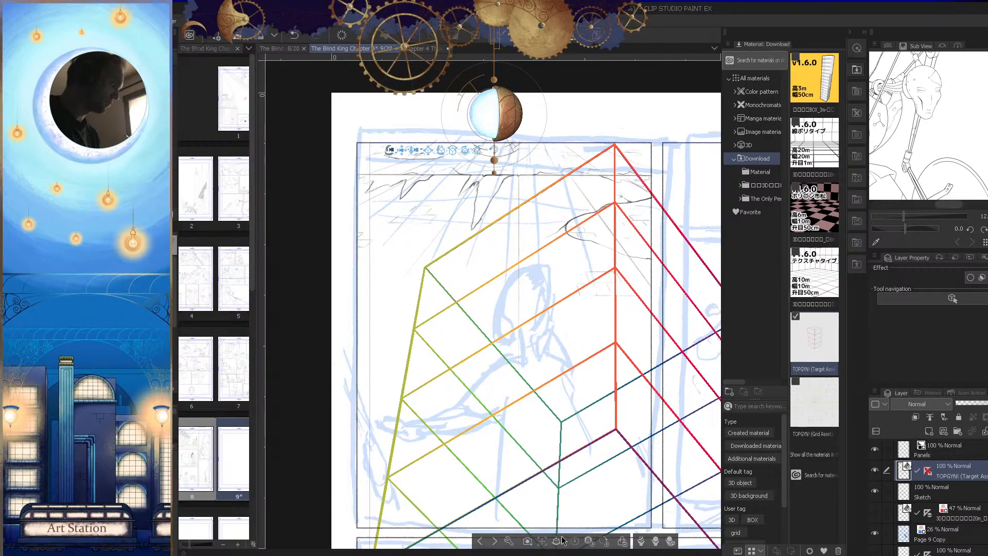
scroll(579, 418, up, 1)
scroll(578, 418, down, 2)
scroll(575, 413, up, 2)
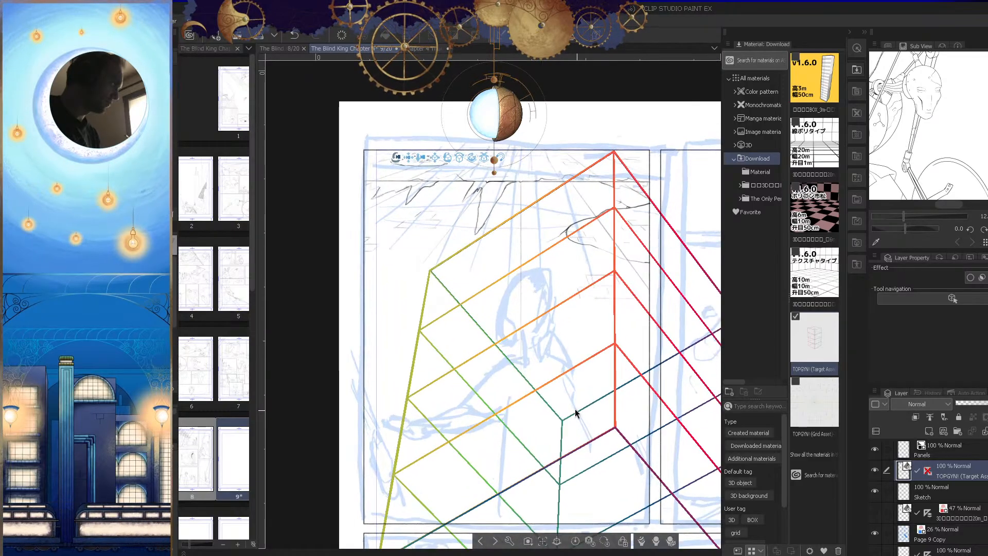
scroll(576, 413, up, 1)
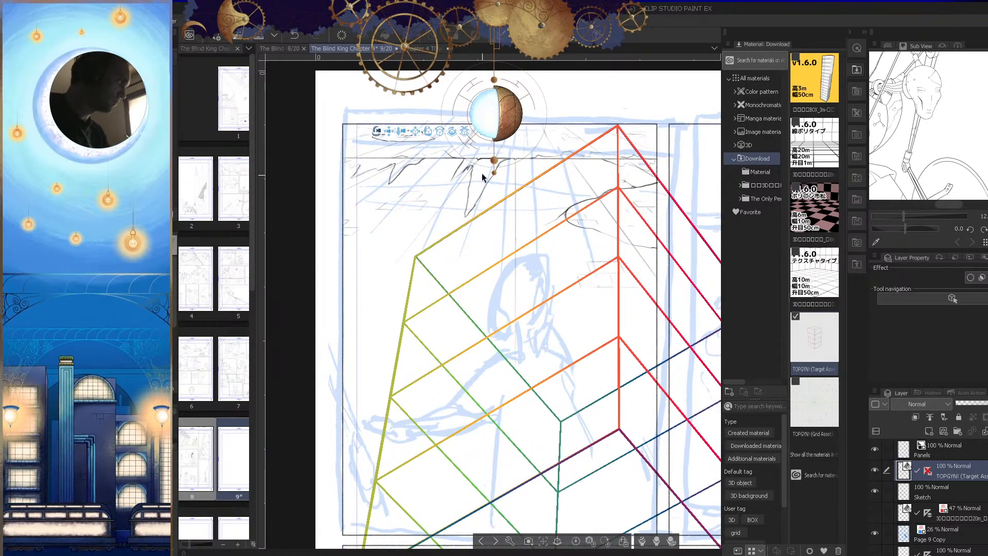
click(393, 131)
drag(633, 326, 591, 379)
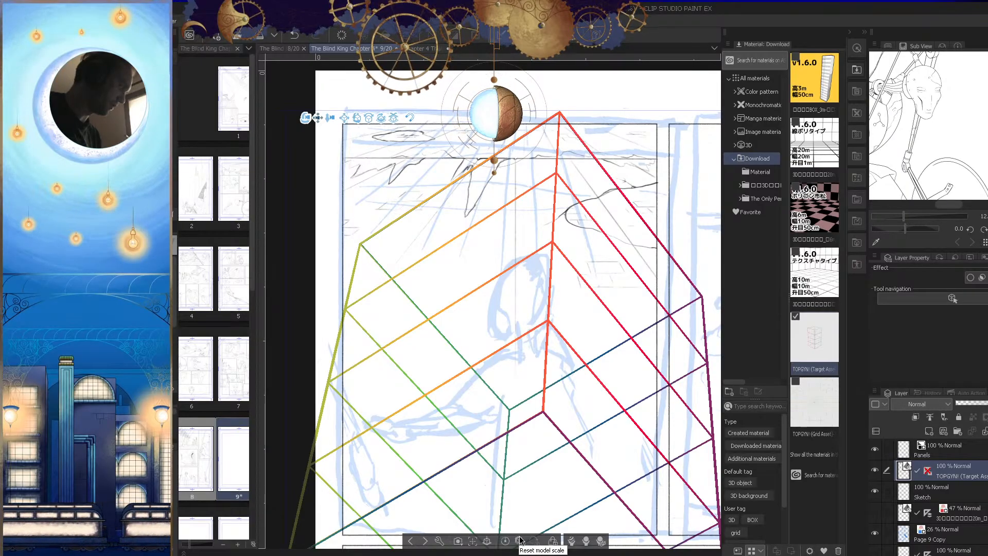
click(461, 539)
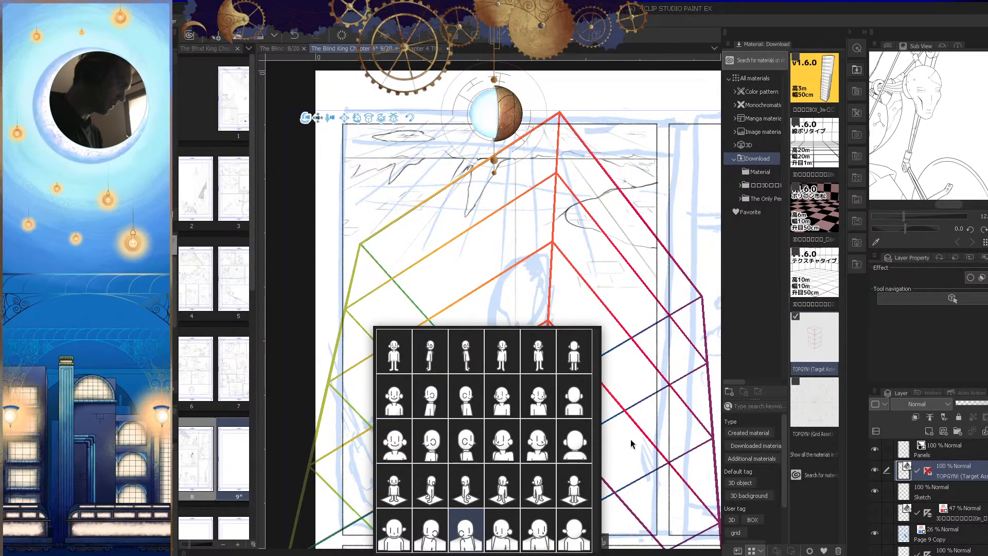
click(641, 475)
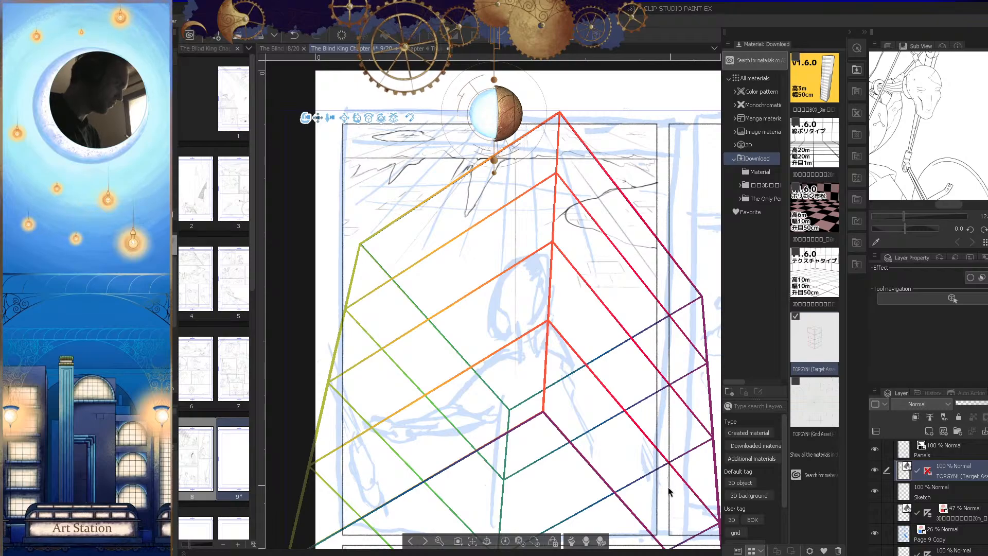
mouse_move(599, 449)
mouse_down()
mouse_move(616, 446)
mouse_move(607, 445)
mouse_up()
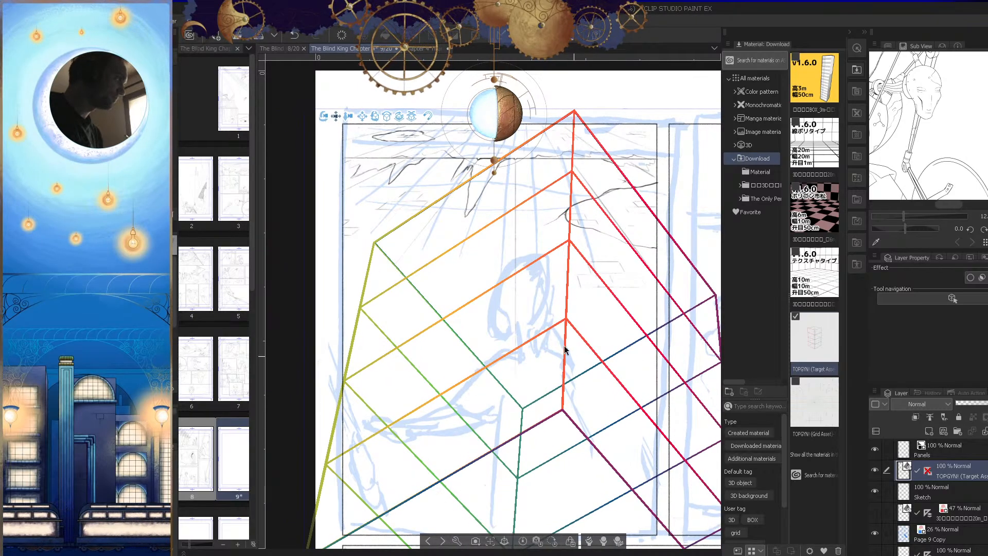
Step: Try to move the 3D wireframe box up over the ceiling and undo the changes until the box is removed
drag(400, 116, 459, 278)
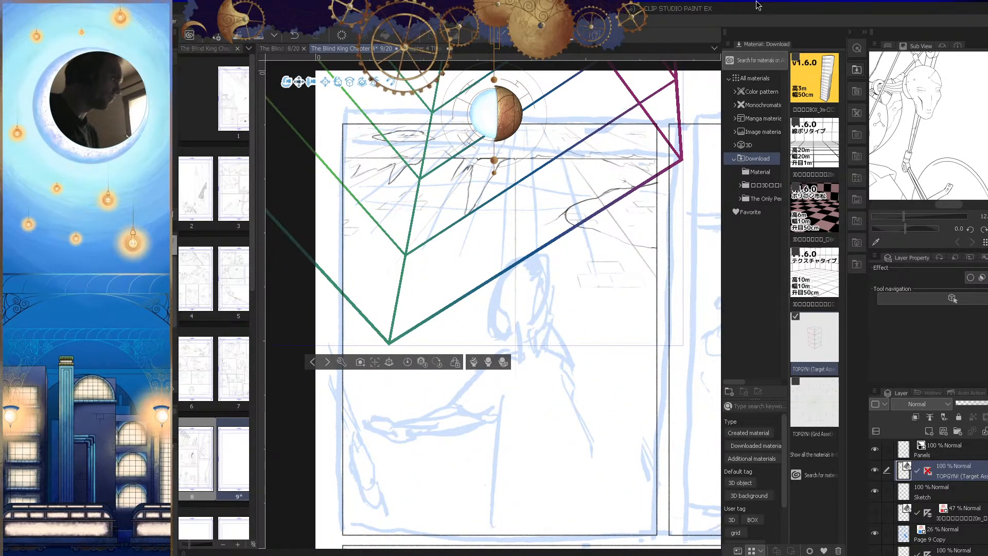
scroll(540, 227, up, 2)
scroll(540, 227, down, 4)
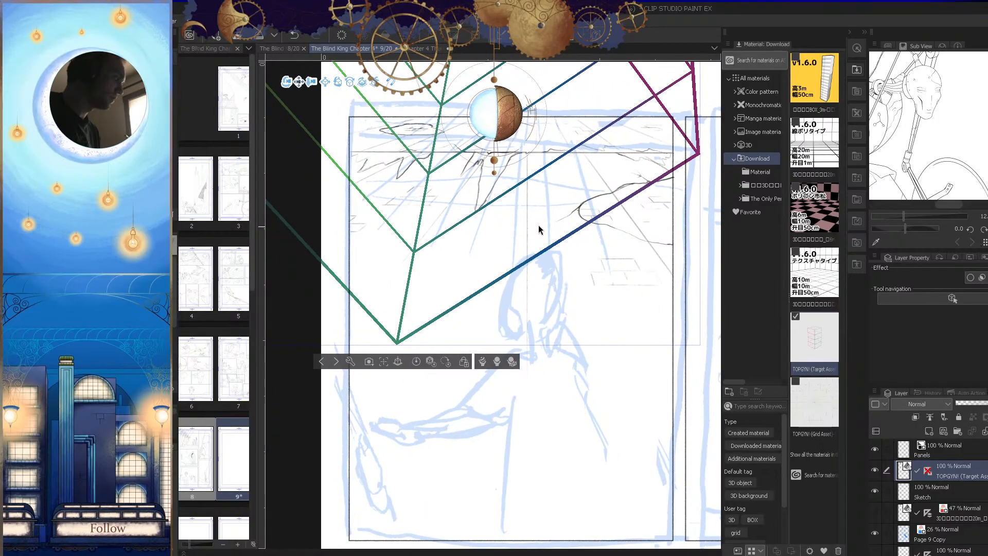
scroll(534, 237, down, 2)
scroll(534, 236, up, 3)
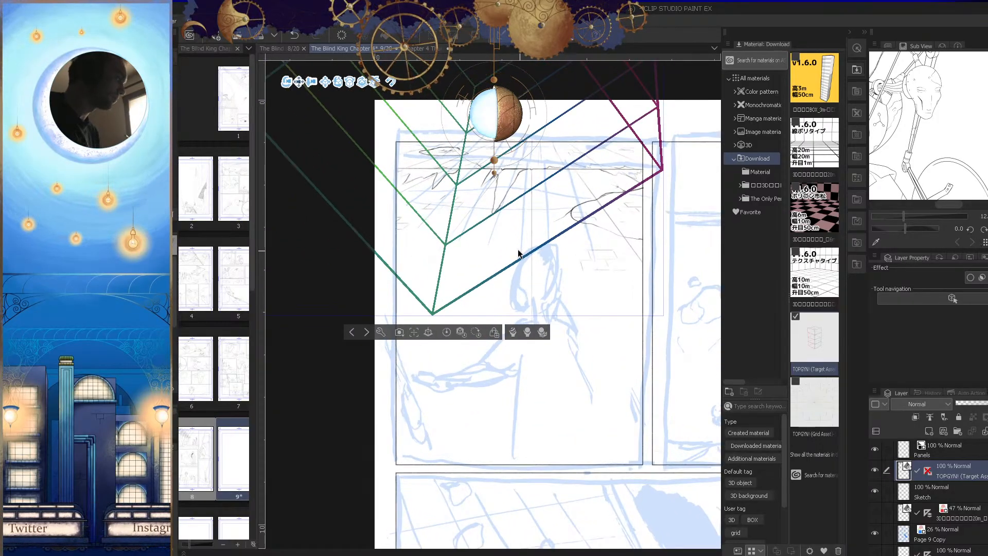
drag(519, 250, 636, 420)
key(ctrl+z)
key(ctrl+z)
key(ctrl+z)
key(ctrl+z)
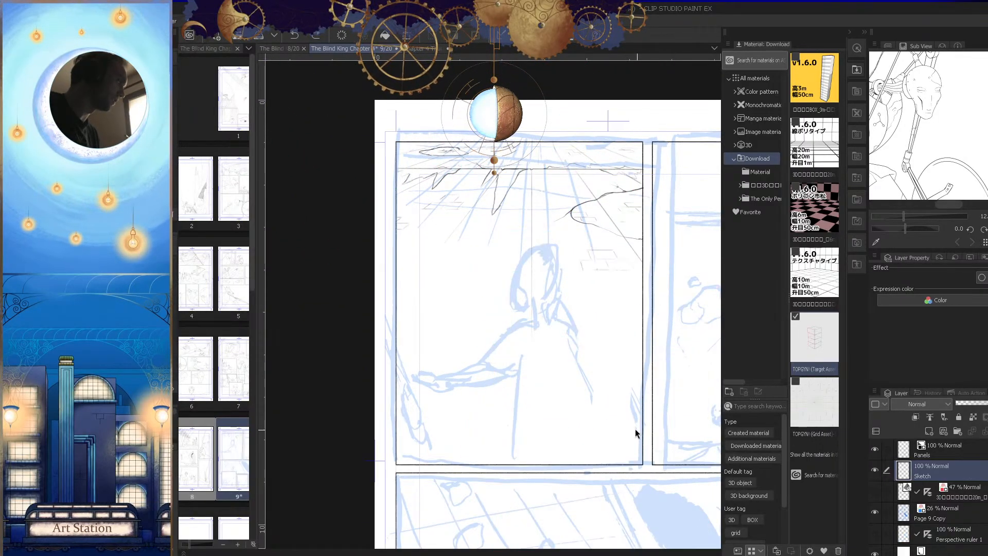
Step: Hide the palettes around the canvas and frame the first panel's figure for sketching
scroll(591, 315, up, 3)
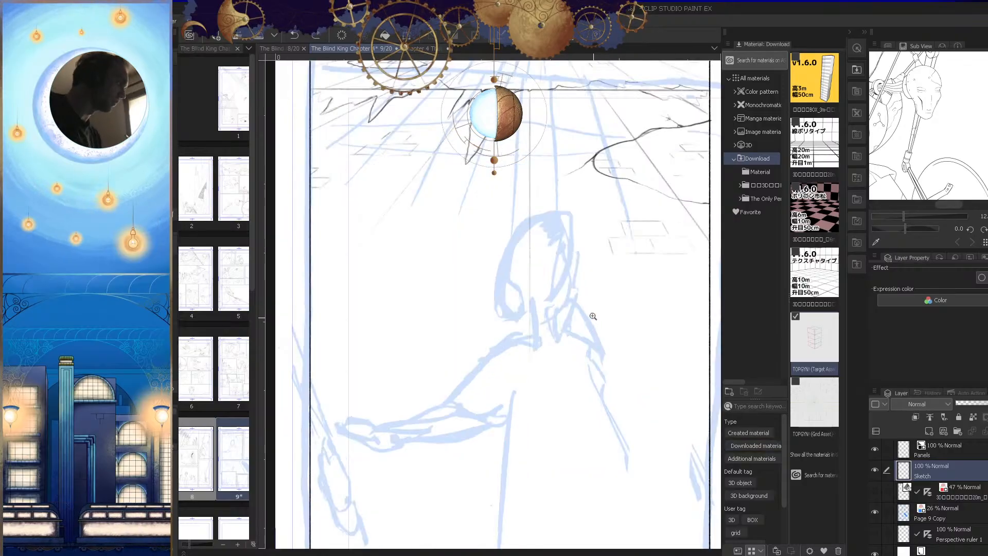
key(Tab)
drag(613, 323, 613, 361)
scroll(614, 362, up, 1)
key(Tab)
key(Tab)
drag(669, 261, 667, 268)
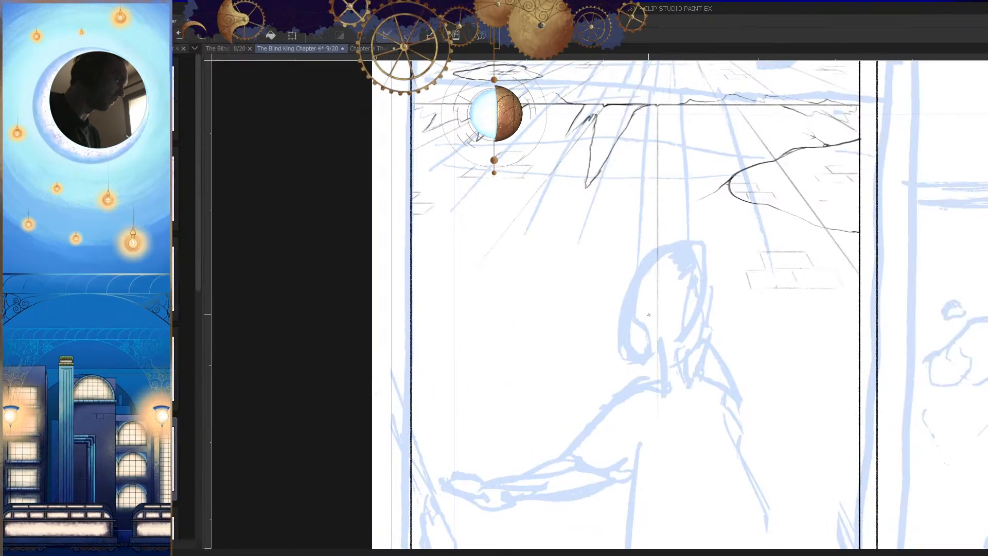
Step: Try a peaked box corner from two slanted straight lines above the figure's head, checking it in mirrored view
scroll(667, 267, up, 2)
mouse_move(723, 203)
mouse_down()
mouse_move(563, 295)
mouse_move(694, 211)
mouse_move(564, 294)
mouse_up()
key(ctrl+z)
key(h)
drag(518, 202, 448, 282)
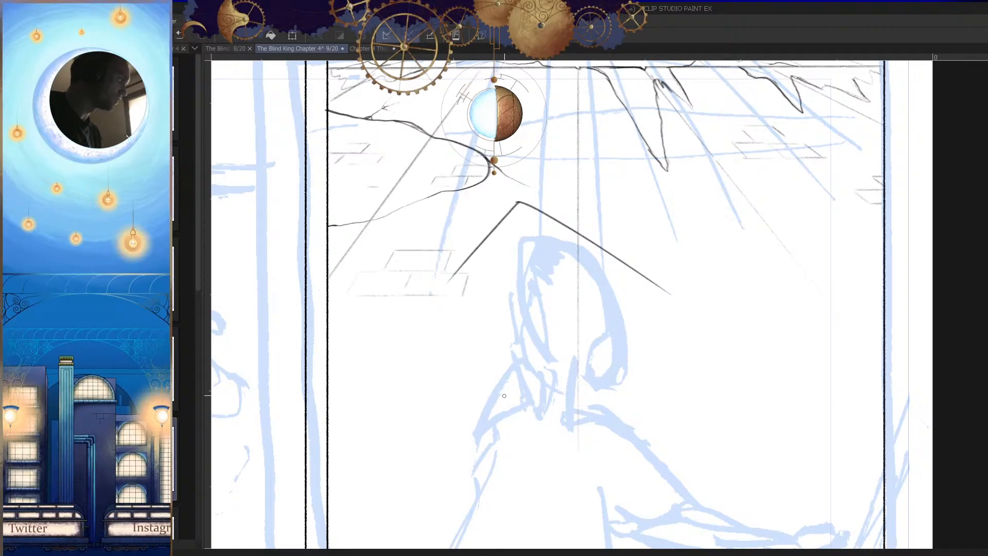
key(h)
key(h)
key(ctrl+z)
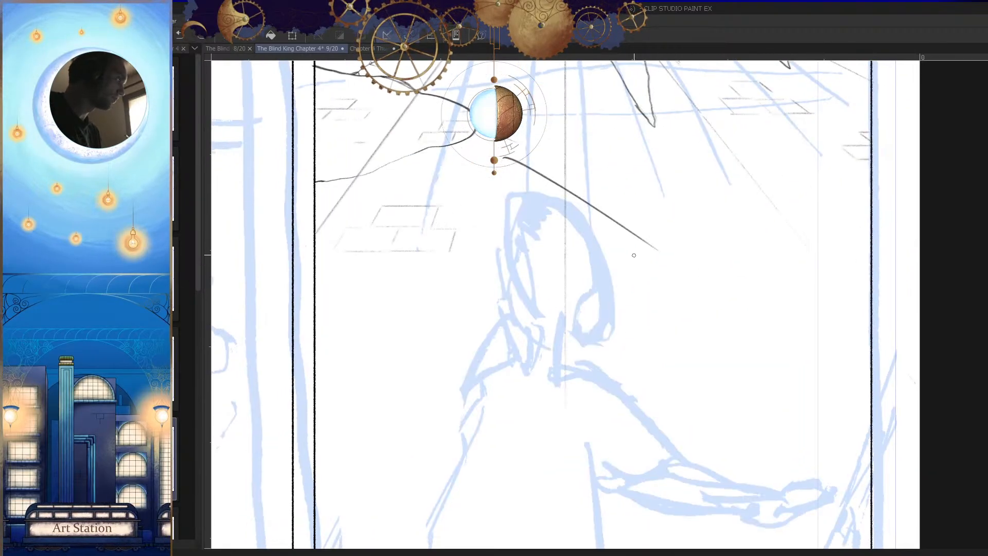
Step: Try to close the peaked corner into a four-sided box top around the head and undo the strokes
key(h)
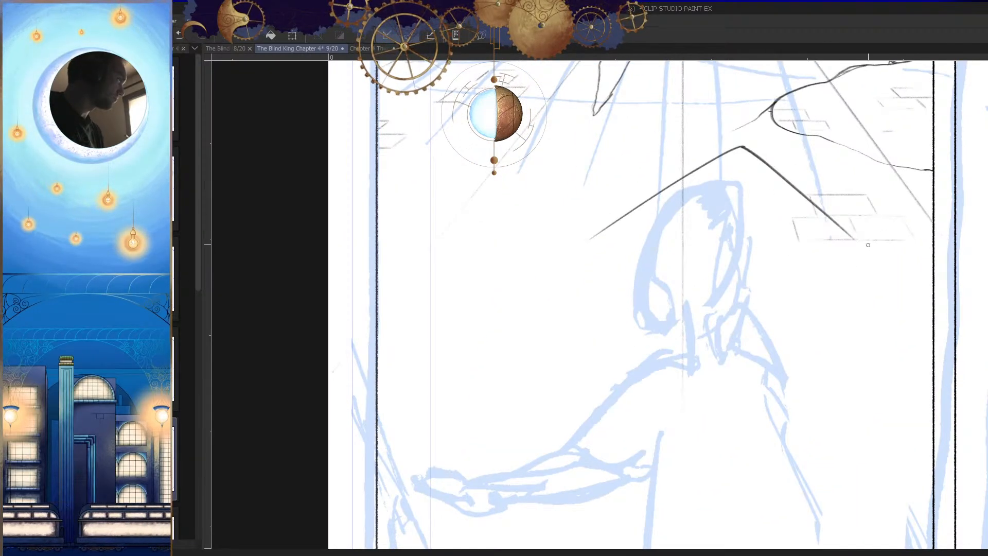
drag(748, 300, 603, 250)
key(h)
scroll(507, 261, up, 3)
key(ctrl+z)
drag(734, 222, 569, 332)
drag(612, 302, 539, 355)
key(h)
drag(643, 355, 650, 348)
drag(797, 303, 703, 343)
drag(773, 321, 697, 350)
drag(758, 350, 724, 363)
Step: Redraw the box's four-sided top face as a diamond around the figure's head
key(h)
scroll(673, 365, up, 2)
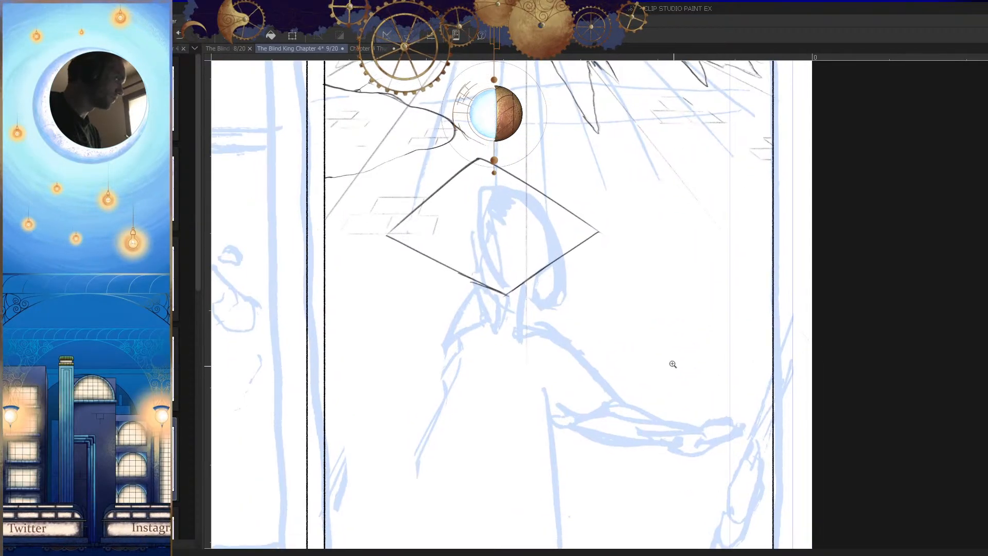
key(ctrl+z)
key(ctrl+z)
key(ctrl+z)
key(ctrl+z)
scroll(601, 210, up, 1)
drag(601, 173, 516, 245)
key(h)
drag(645, 167, 532, 249)
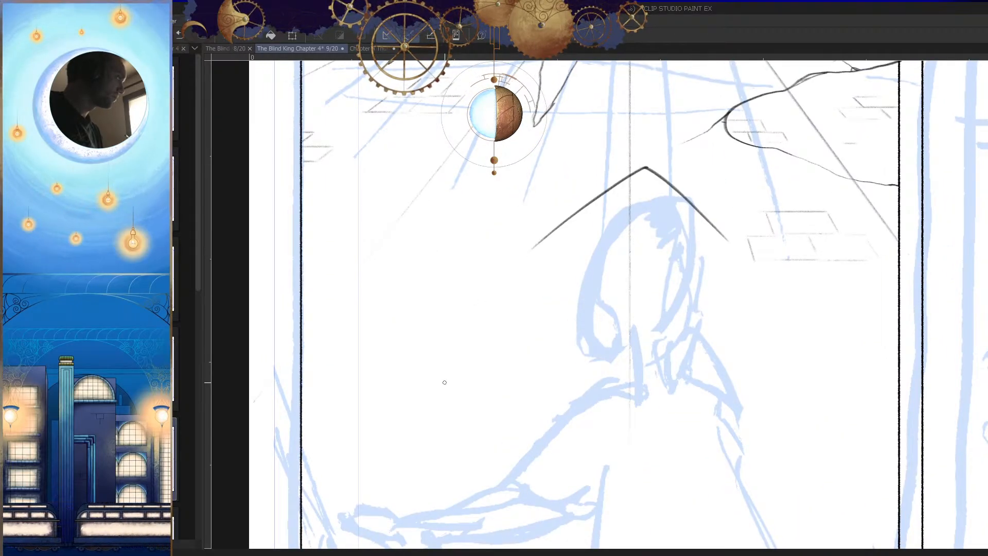
mouse_move(728, 250)
mouse_down()
mouse_move(611, 329)
mouse_move(667, 260)
mouse_up()
key(ctrl+z)
Step: Draw long perspective edges from the box top's back corner and one side corner down towards the panel's lower border
key(h)
scroll(665, 298, down, 4)
drag(656, 205, 564, 357)
drag(699, 240, 678, 423)
key(h)
drag(690, 421, 706, 398)
key(ctrl+z)
drag(551, 214, 535, 418)
key(h)
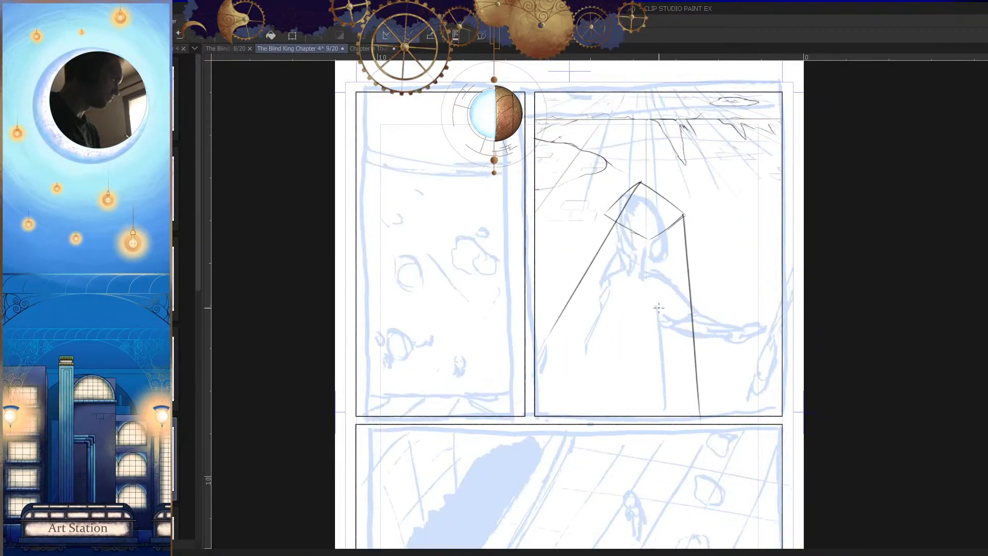
Step: Draw the box's two remaining long edges down from the other side corner and the front corner
scroll(616, 247, up, 1)
drag(602, 206, 503, 298)
key(ctrl+z)
drag(603, 206, 517, 319)
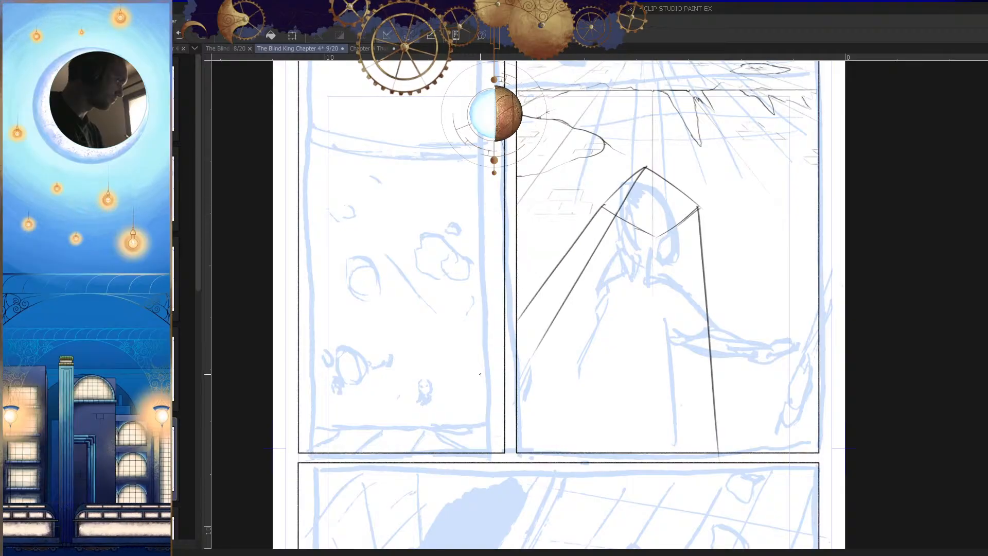
drag(656, 237, 629, 439)
key(h)
key(ctrl+z)
drag(589, 204, 588, 419)
key(h)
scroll(676, 406, down, 2)
scroll(655, 249, up, 4)
key(h)
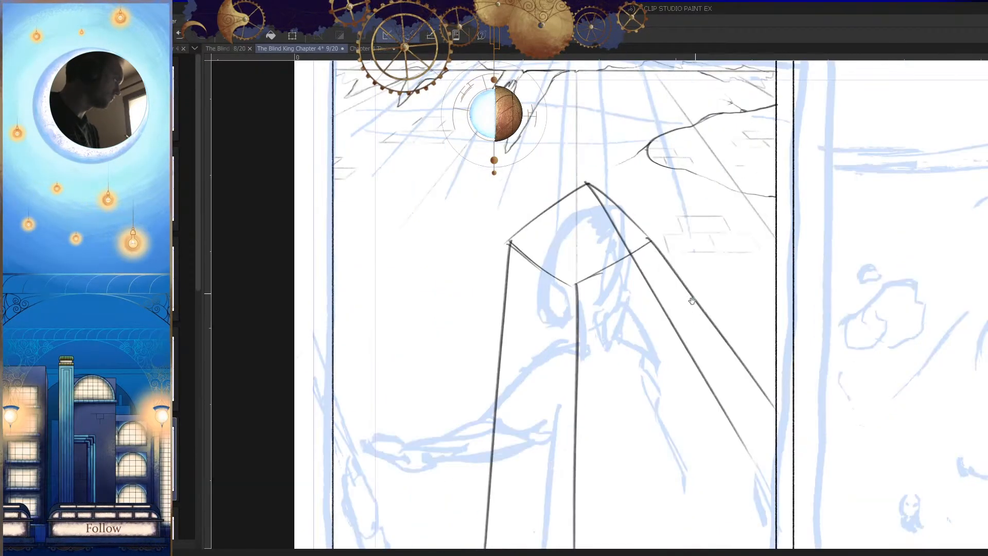
Step: Try a small rounded head shape inside the top of the perspective box
scroll(607, 252, up, 3)
mouse_move(591, 206)
mouse_down()
mouse_move(591, 186)
mouse_move(520, 260)
mouse_up()
mouse_move(617, 193)
mouse_down()
mouse_move(524, 219)
mouse_move(585, 298)
mouse_up()
scroll(581, 261, down, 7)
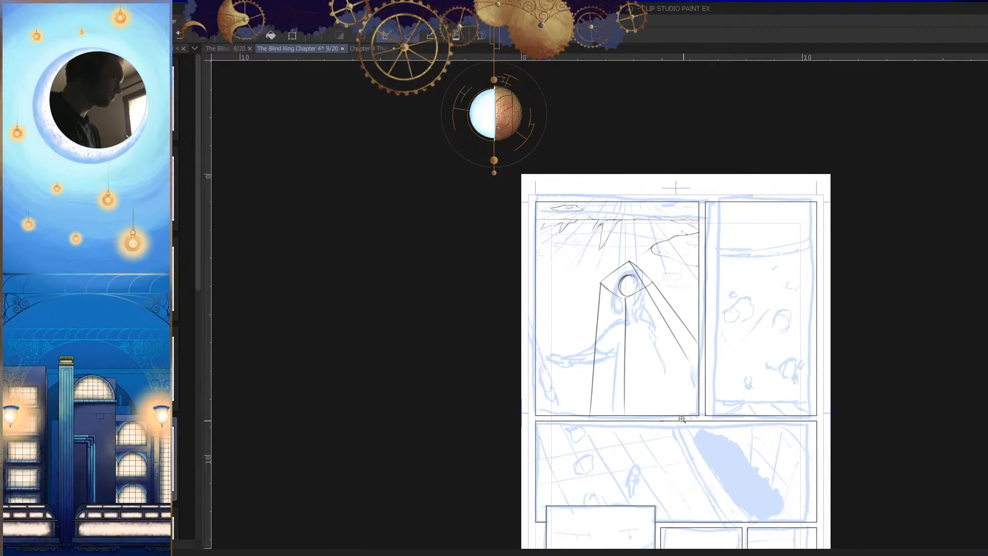
scroll(674, 354, up, 2)
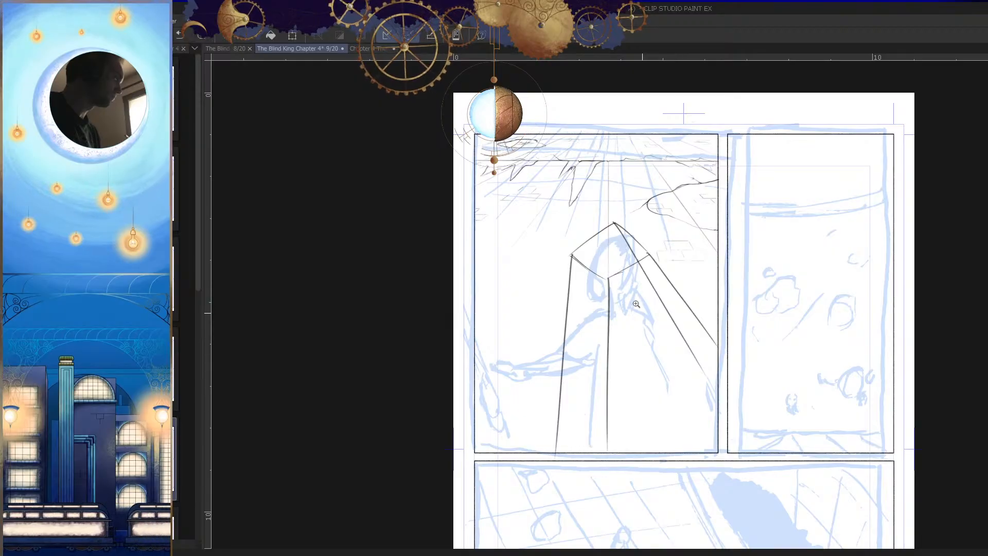
Step: Sketch a large oval for the figure's head inside the top of the perspective box
scroll(640, 312, up, 3)
drag(625, 214, 612, 221)
drag(569, 252, 561, 342)
drag(628, 223, 585, 335)
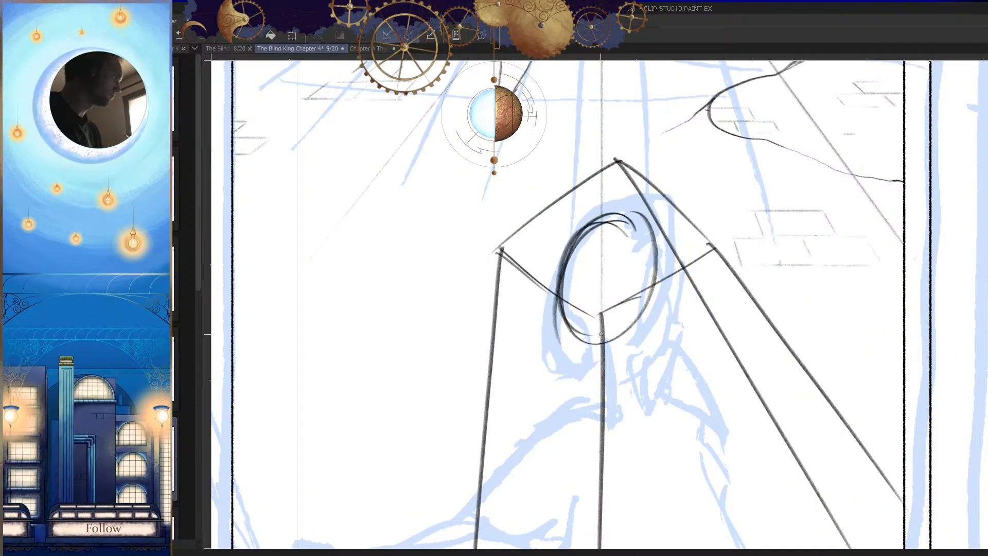
Step: Add a narrower tilted oval inside the head oval and darken their shared outer side with repeated strokes
mouse_move(602, 223)
mouse_down()
mouse_move(619, 234)
mouse_move(607, 225)
mouse_move(591, 298)
mouse_up()
scroll(586, 303, up, 1)
drag(612, 198, 531, 343)
mouse_move(553, 250)
mouse_down()
mouse_move(523, 347)
mouse_move(623, 351)
mouse_move(524, 360)
mouse_up()
key(h)
key(h)
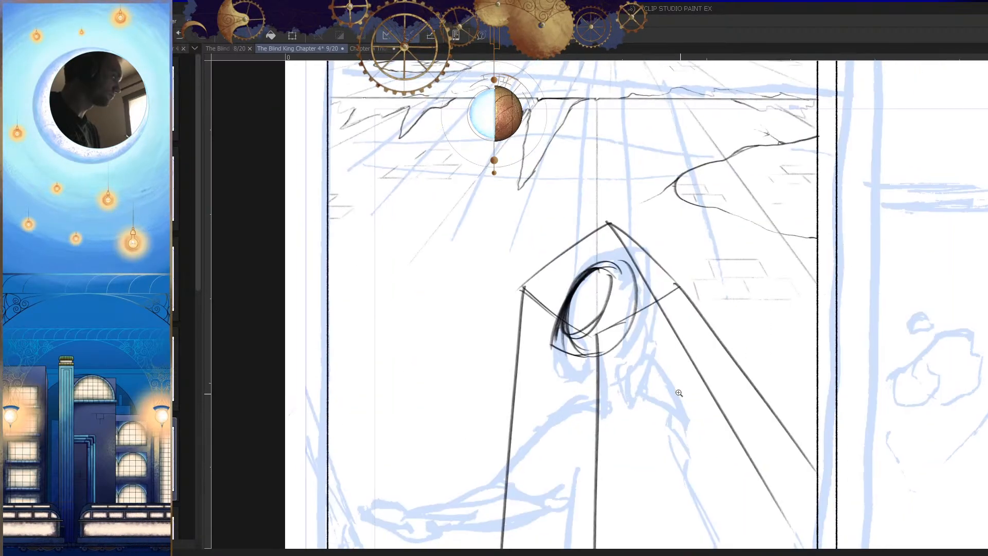
Step: Try further curved contour strokes across the lower part of the head ovals and undo them
drag(588, 338, 630, 337)
drag(633, 254, 574, 347)
drag(607, 310, 585, 331)
key(ctrl+z)
key(ctrl+z)
drag(647, 273, 564, 341)
drag(613, 311, 577, 335)
key(ctrl+z)
key(ctrl+z)
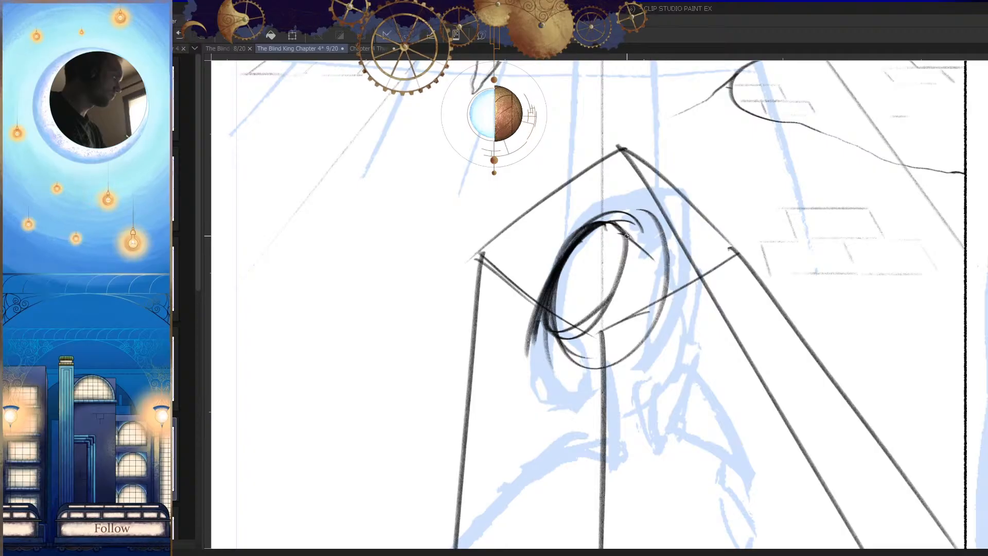
Step: Block in the head's side plane with slanted lines from the oval's top and a diagonal line across the head
drag(616, 224, 651, 268)
key(h)
scroll(617, 256, up, 3)
mouse_move(634, 198)
mouse_down()
mouse_move(519, 256)
mouse_move(584, 216)
mouse_move(535, 247)
mouse_move(502, 292)
mouse_up()
key(ctrl+z)
key(h)
scroll(617, 278, down, 3)
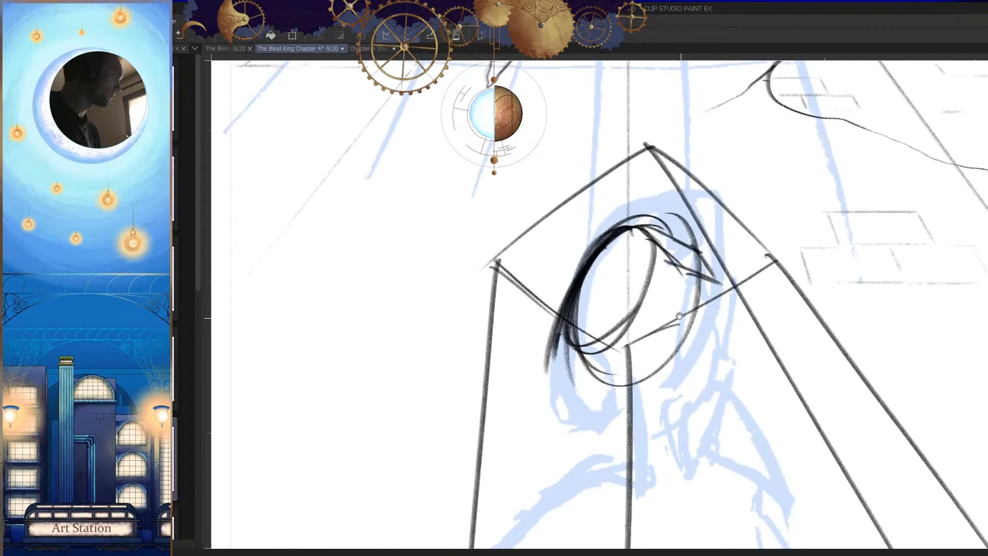
mouse_move(688, 268)
mouse_down()
mouse_move(580, 377)
mouse_move(605, 351)
mouse_up()
key(ctrl+z)
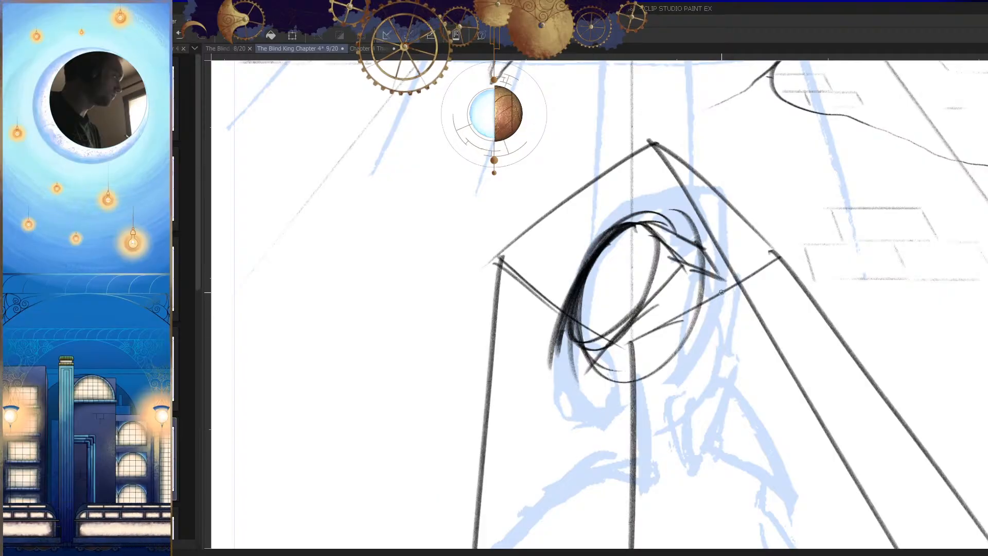
Step: Close the blocked-in head with a slanted lower side edge and a straight bottom edge
drag(730, 294, 647, 355)
drag(729, 289, 683, 343)
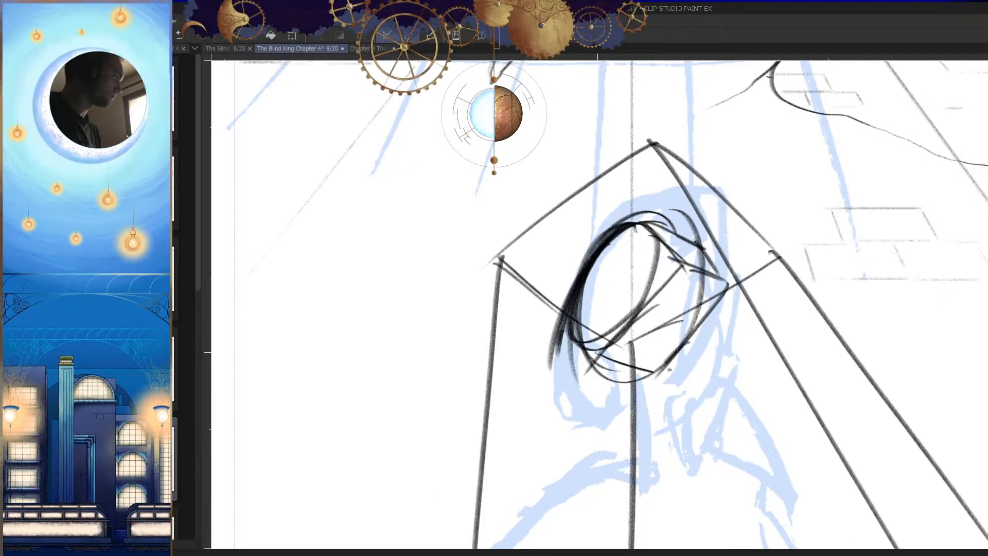
drag(602, 355, 586, 343)
key(h)
drag(620, 370, 646, 349)
scroll(644, 350, up, 3)
drag(577, 352, 681, 336)
key(h)
scroll(694, 358, down, 4)
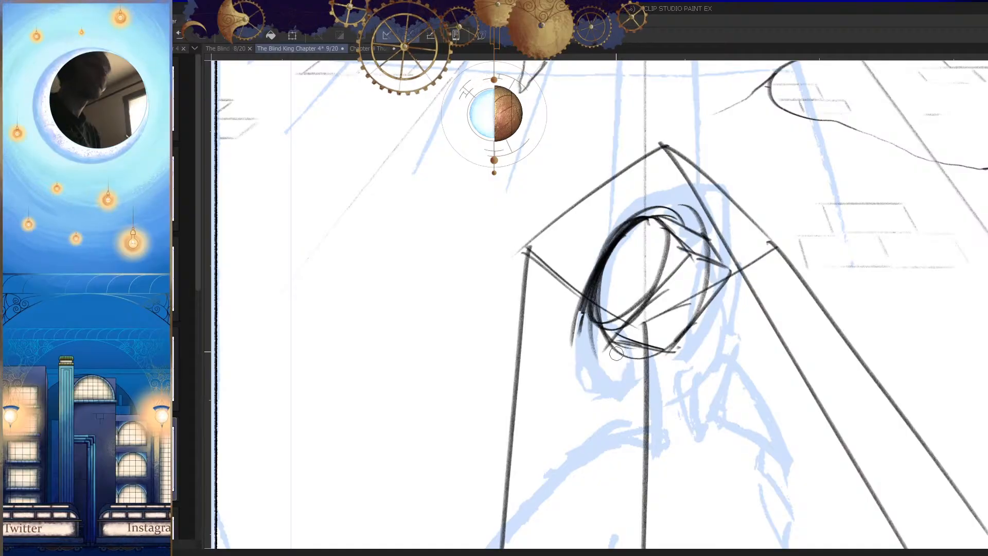
Step: Erase part of the head's heavy curved side and redraw the contour thicker down to its lower corner
drag(587, 277, 581, 329)
key(p)
drag(627, 228, 569, 323)
drag(600, 258, 573, 317)
mouse_move(582, 292)
mouse_down()
mouse_move(565, 323)
mouse_move(588, 320)
mouse_up()
key(h)
scroll(674, 332, up, 3)
Step: Redraw the head's bottom edge out to the lower corner of the heavy curve and erase stray marks beneath it
drag(702, 303, 612, 331)
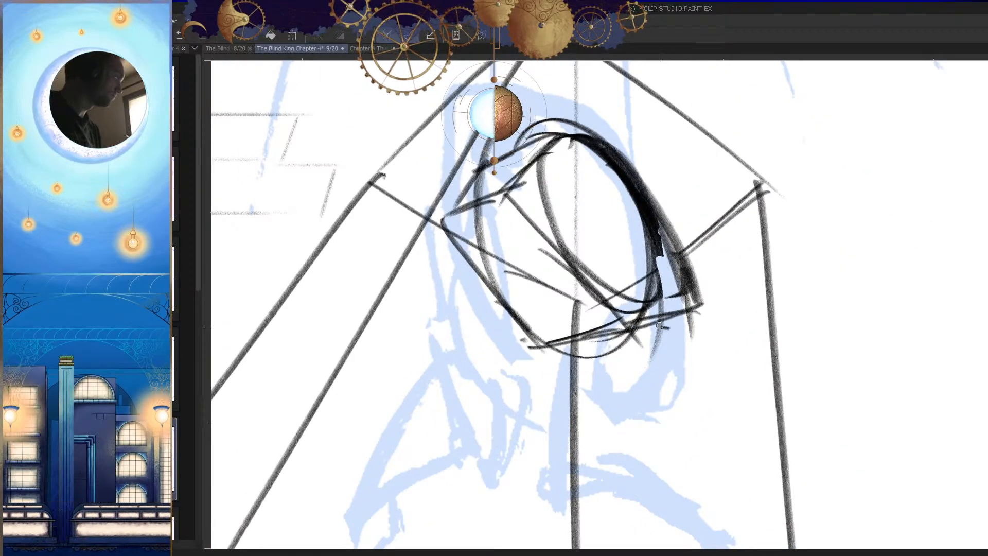
key(h)
drag(540, 312, 612, 340)
key(h)
drag(716, 336, 639, 302)
key(h)
key(h)
key(e)
mouse_move(670, 337)
mouse_down()
mouse_move(710, 312)
mouse_move(681, 322)
mouse_up()
key(p)
drag(716, 294, 624, 322)
key(h)
scroll(702, 304, down, 2)
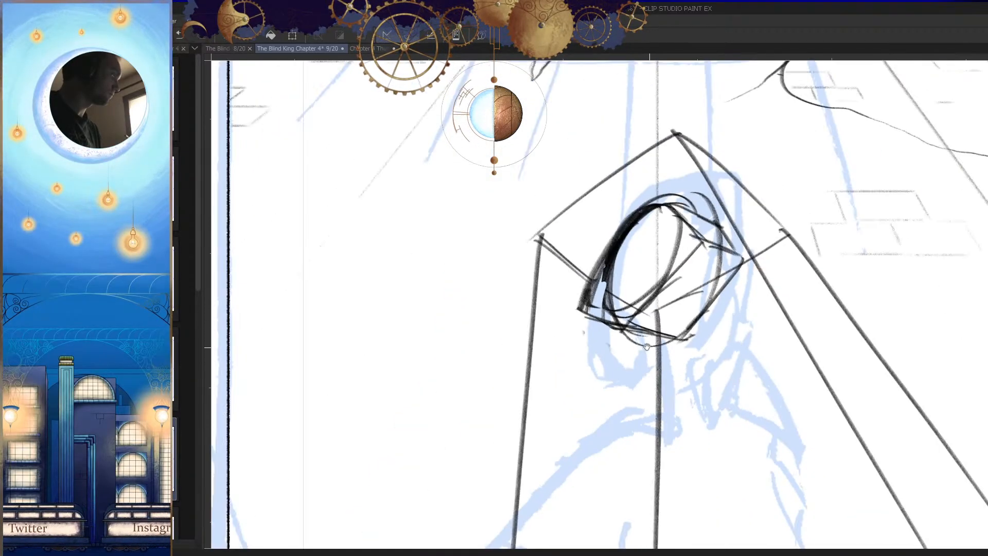
Step: Strengthen the head's heavy curve and darken the opposite outline from the top to its pointed side corner
drag(667, 199, 583, 326)
key(ctrl+z)
drag(660, 205, 588, 306)
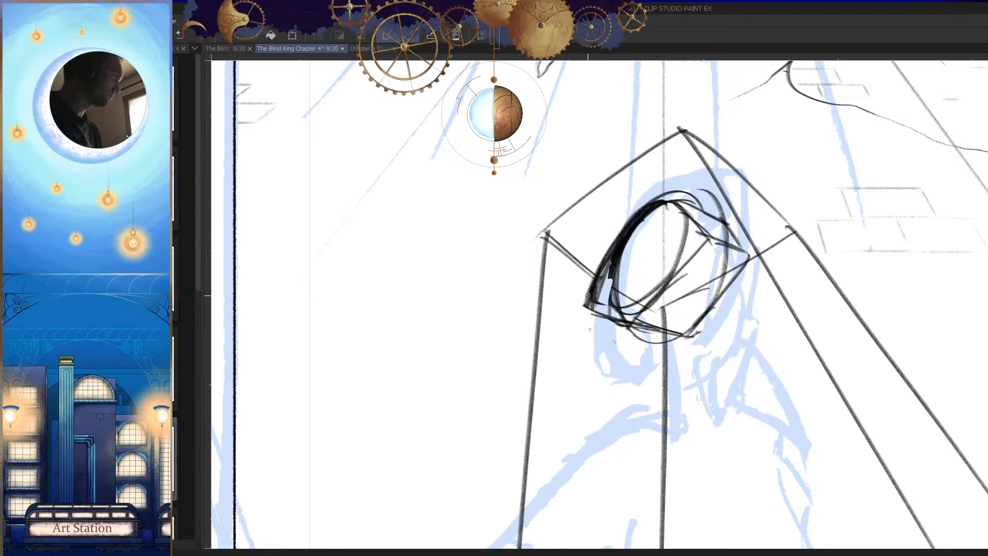
key(h)
scroll(665, 213, up, 4)
mouse_move(665, 213)
mouse_down()
mouse_move(545, 201)
mouse_move(463, 333)
mouse_up()
drag(498, 246, 454, 330)
drag(550, 291, 447, 335)
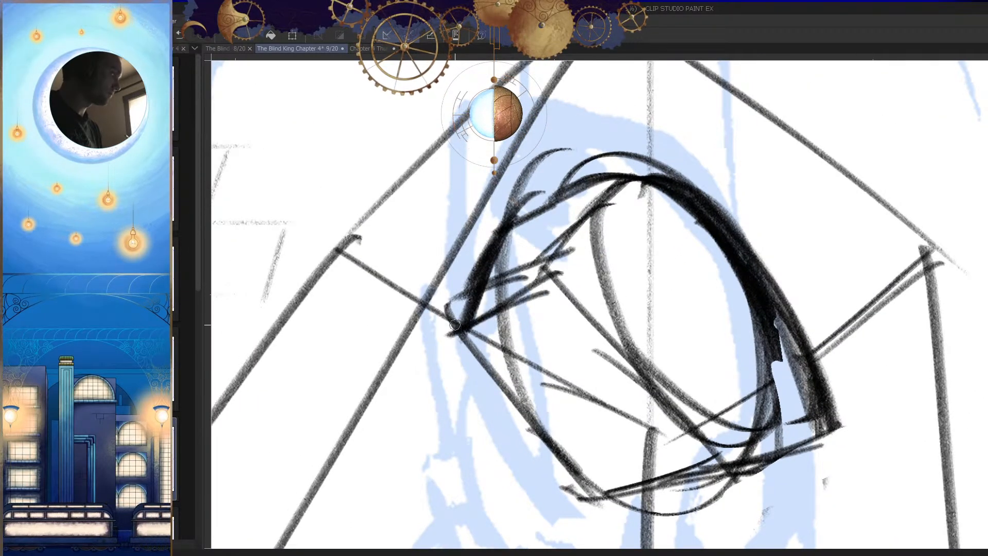
Step: Draw a dark inner edge slanting down from the head's top, erasing and redrawing the strokes around its lower end
drag(624, 181, 558, 311)
drag(607, 214, 545, 312)
key(e)
drag(564, 254, 520, 280)
mouse_move(521, 280)
mouse_down()
mouse_move(566, 245)
mouse_move(523, 254)
mouse_move(530, 287)
mouse_up()
key(p)
drag(614, 184, 560, 298)
drag(601, 224, 552, 305)
mouse_move(559, 286)
mouse_down()
mouse_move(477, 323)
mouse_move(463, 368)
mouse_move(517, 427)
mouse_up()
Step: Clean up the side plane's overlapping lines and darken its outer and lower edges around the pointed corner
key(e)
key(h)
drag(716, 223, 723, 334)
key(p)
key(h)
mouse_move(506, 247)
mouse_down()
mouse_move(509, 206)
mouse_move(458, 295)
mouse_up()
drag(492, 236, 468, 279)
drag(575, 251, 454, 298)
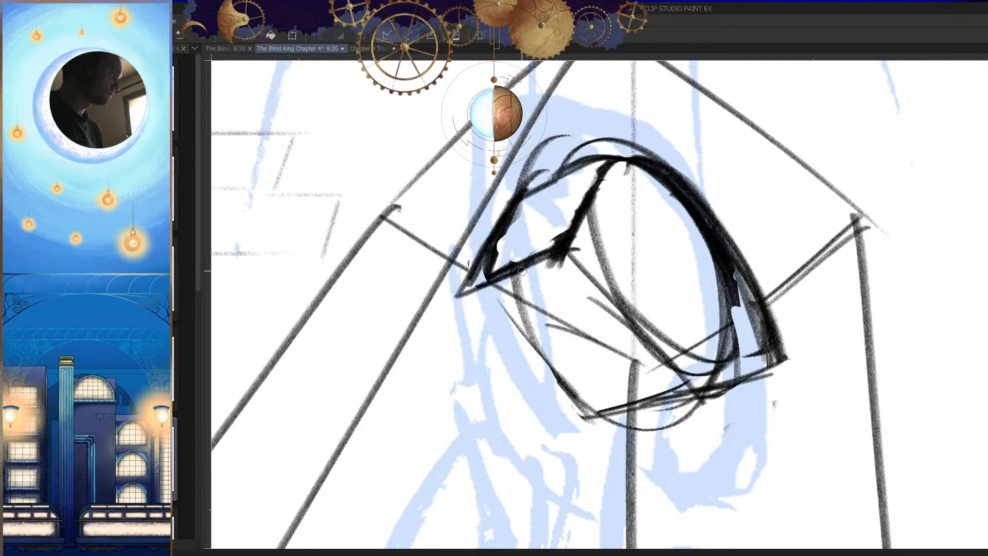
Step: Darken and straighten the head's lower side edge from the pointed side corner down to the bottom tip
key(h)
drag(779, 278, 651, 399)
mouse_move(761, 308)
mouse_down()
mouse_move(662, 390)
mouse_move(710, 505)
mouse_up()
key(h)
key(h)
drag(764, 540, 741, 447)
drag(696, 321, 713, 293)
drag(715, 347, 719, 347)
key(h)
key(h)
drag(627, 256, 672, 241)
drag(714, 204, 620, 303)
drag(645, 223, 626, 310)
drag(709, 302, 704, 343)
drag(713, 345, 741, 390)
key(h)
key(h)
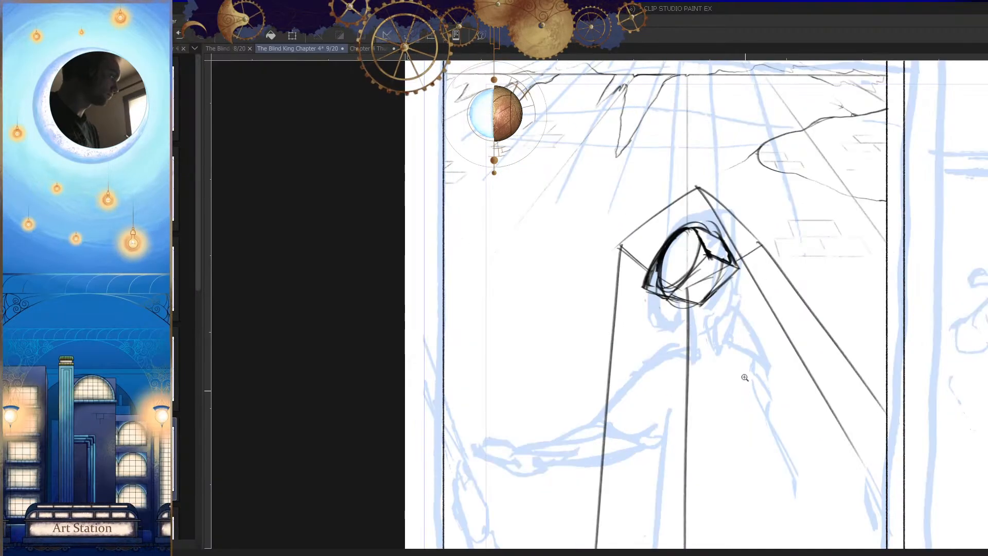
drag(720, 235, 761, 226)
key(h)
drag(596, 207, 492, 241)
key(h)
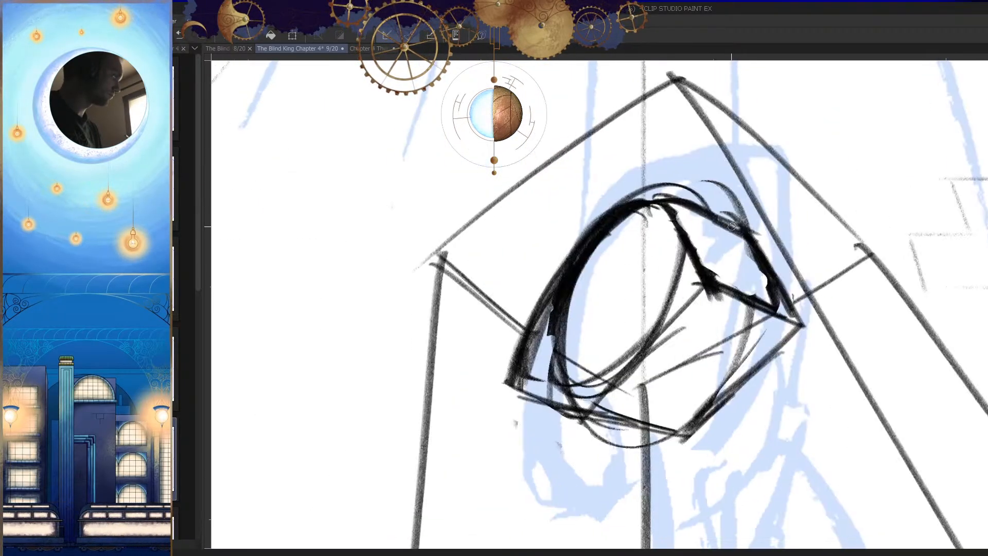
Step: Sketch the two sides of the neck below the head's bottom edge, with a curved line across its base
scroll(665, 311, down, 6)
mouse_move(683, 325)
mouse_down()
mouse_move(669, 265)
mouse_move(651, 314)
mouse_up()
scroll(671, 280, up, 3)
key(ctrl+z)
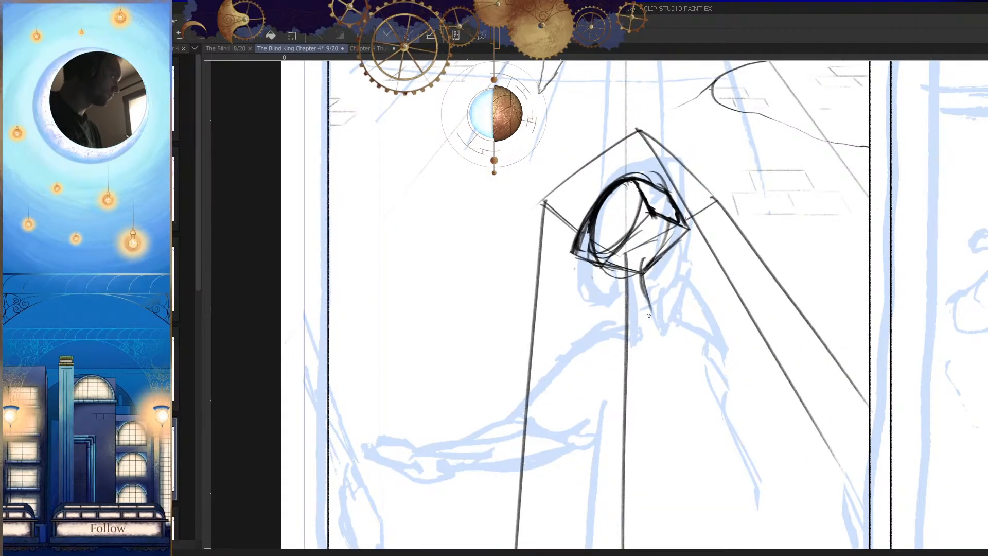
key(h)
scroll(629, 293, up, 3)
drag(622, 272, 592, 367)
mouse_move(620, 278)
mouse_down()
mouse_move(607, 374)
mouse_move(605, 361)
mouse_up()
drag(586, 285, 568, 360)
scroll(587, 373, down, 5)
scroll(662, 283, up, 3)
key(h)
key(h)
Step: Undo the last neck strokes, darken the neck's sides and draw a slanting shoulder line with short strokes curving down
key(h)
key(h)
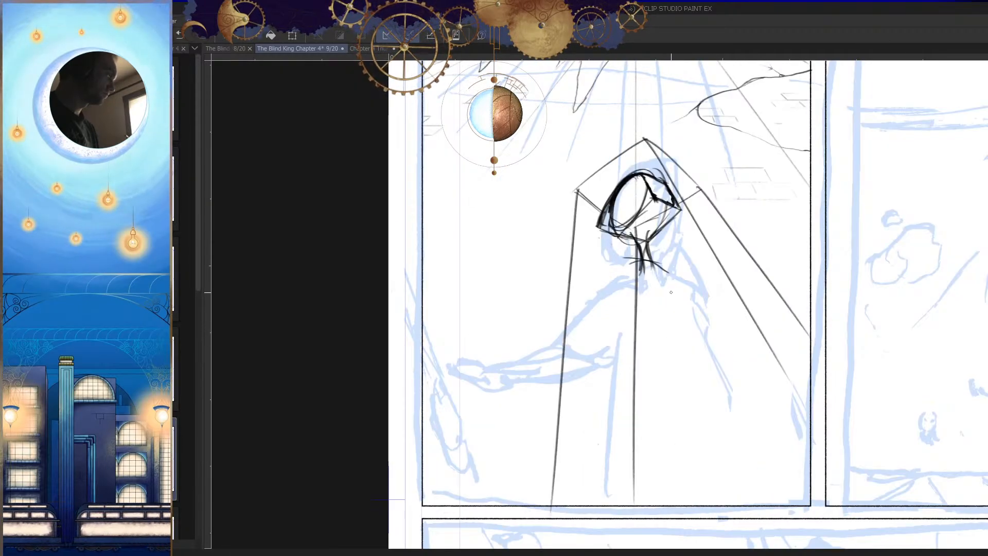
scroll(657, 273, up, 2)
key(ctrl+z)
key(ctrl+z)
scroll(672, 270, up, 1)
drag(724, 249, 588, 240)
key(ctrl+z)
drag(738, 286, 651, 247)
key(h)
drag(681, 208, 720, 267)
drag(687, 217, 723, 288)
drag(677, 200, 690, 332)
key(h)
drag(751, 257, 699, 376)
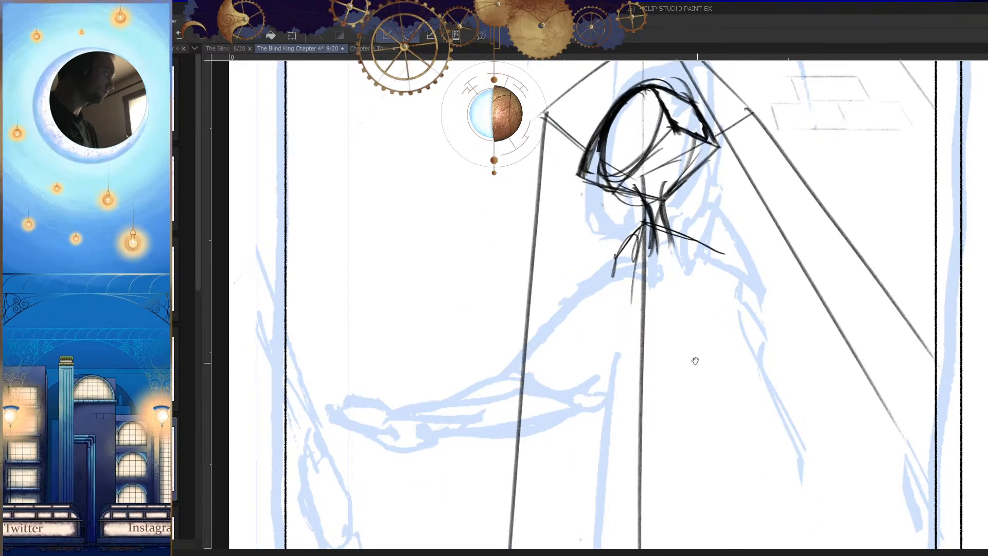
mouse_move(642, 241)
mouse_down()
mouse_move(631, 409)
mouse_move(601, 392)
mouse_up()
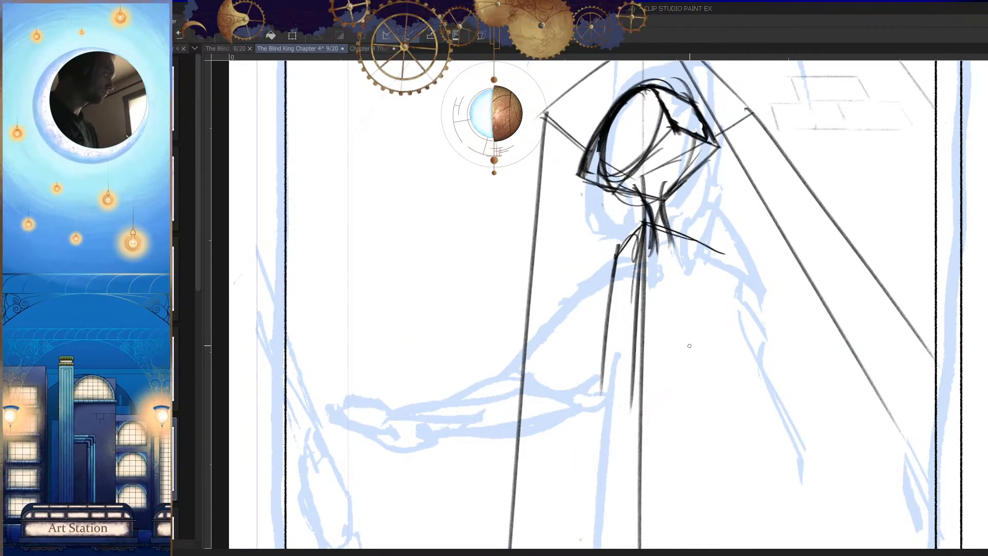
key(ctrl+z)
key(ctrl+z)
key(ctrl+z)
Step: Sketch the torso as a long oval of overlapping loose strokes below the neck, around the vertical centre line
mouse_move(651, 234)
mouse_down()
mouse_move(602, 373)
mouse_move(600, 339)
mouse_move(659, 259)
mouse_move(608, 387)
mouse_up()
key(h)
key(h)
mouse_move(682, 364)
mouse_down()
mouse_move(690, 398)
mouse_move(687, 371)
mouse_up()
mouse_move(581, 235)
mouse_down()
mouse_move(595, 245)
mouse_move(596, 288)
mouse_up()
mouse_move(608, 257)
mouse_down()
mouse_move(590, 257)
mouse_move(601, 352)
mouse_up()
key(h)
key(h)
drag(673, 363, 682, 400)
drag(602, 294, 664, 381)
key(h)
Step: Add a small dark oval for the near shoulder and a curved line across the lower ribcage
key(h)
drag(703, 319, 678, 332)
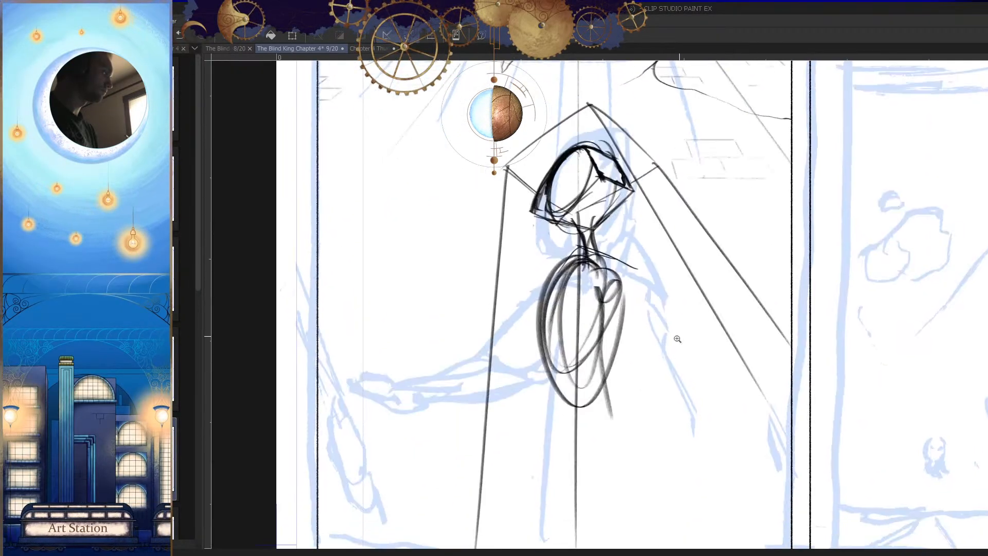
drag(567, 265, 538, 309)
key(h)
key(h)
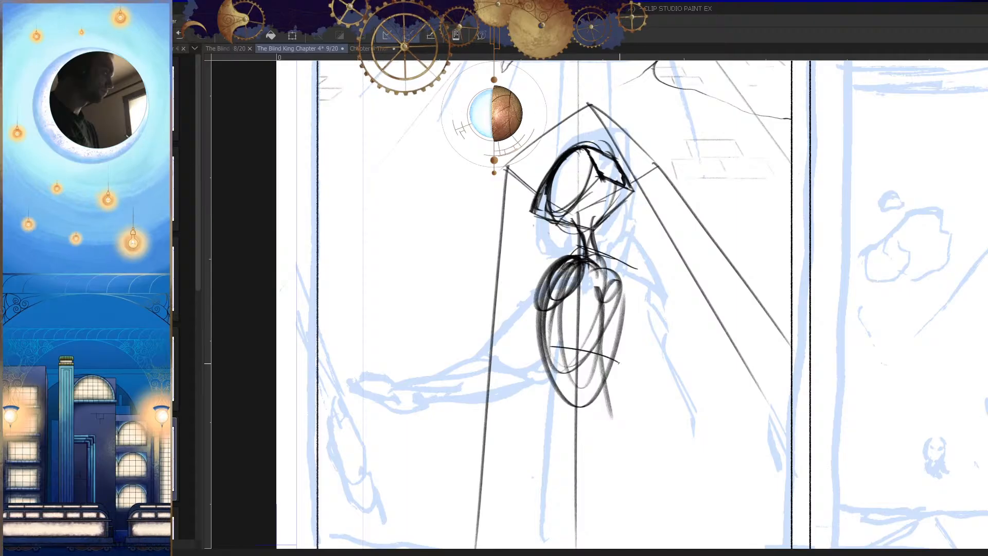
Step: Draw a dark slanted shoulder line out to the far corner and the torso's far side down from it
drag(603, 269, 638, 291)
key(h)
drag(676, 344, 645, 358)
drag(675, 309, 718, 305)
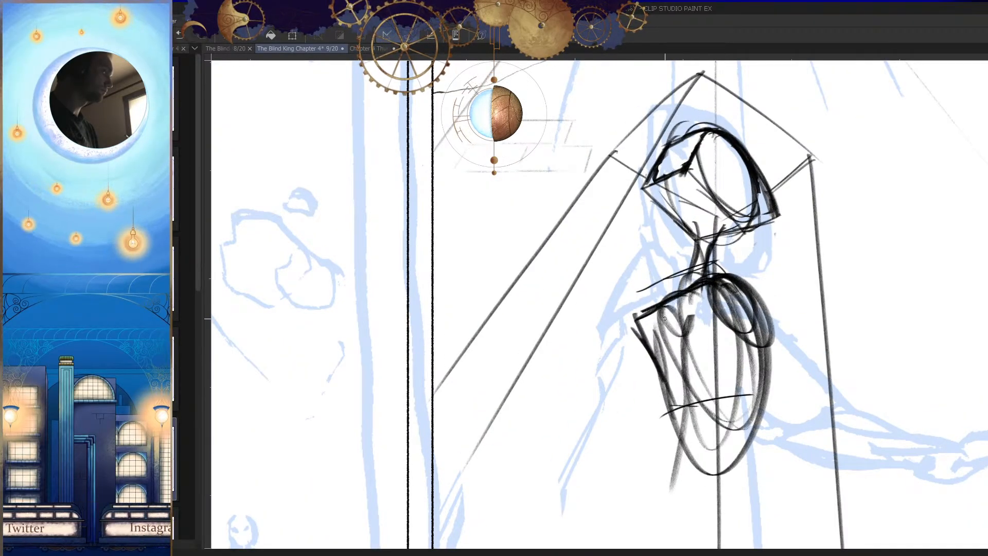
key(h)
mouse_move(718, 276)
mouse_down()
mouse_move(650, 301)
mouse_move(717, 422)
mouse_up()
drag(679, 307, 707, 307)
Step: Draw the near waist line flaring down and outward from the ribcage, and a curve across the hips
drag(614, 294, 582, 404)
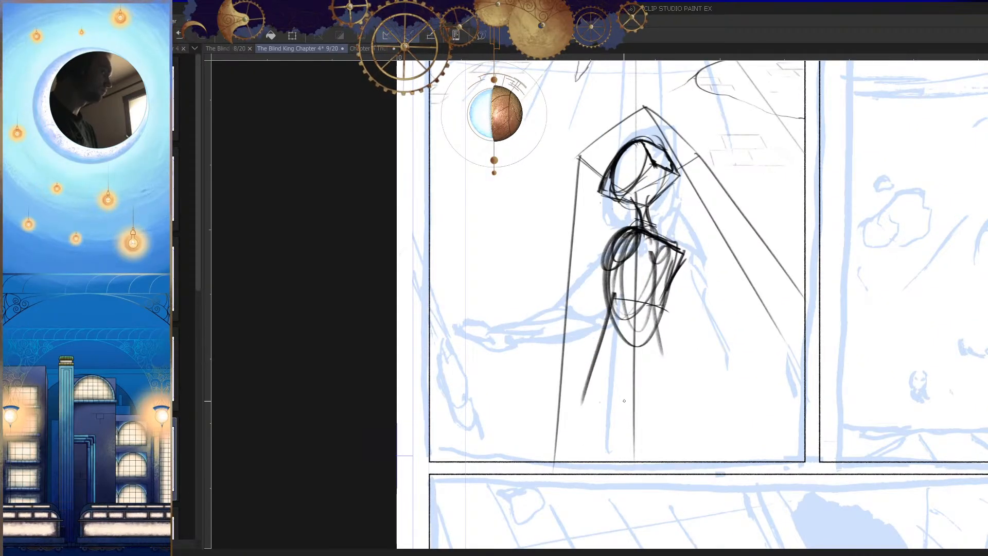
key(h)
drag(688, 386, 696, 406)
key(h)
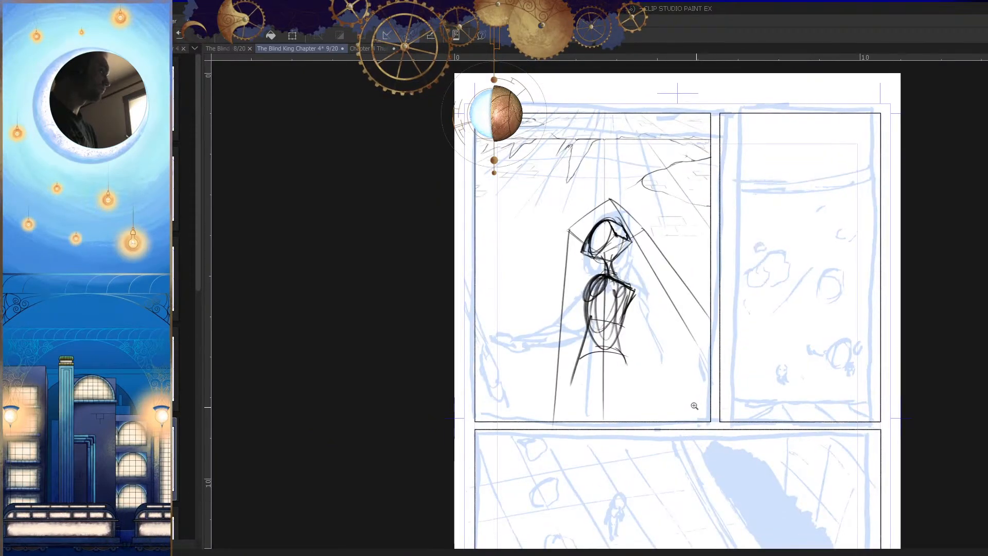
key(h)
drag(641, 386, 645, 372)
Step: Draw a line for the far leg slanting down and outward from the hip curve
drag(640, 352, 658, 353)
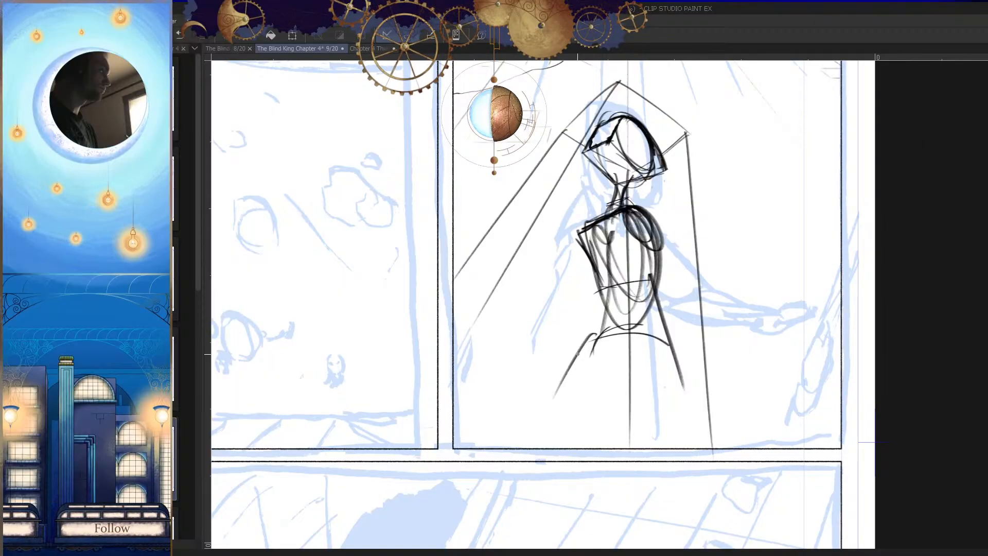
drag(577, 356, 513, 453)
key(h)
drag(659, 390, 681, 388)
key(ctrl+z)
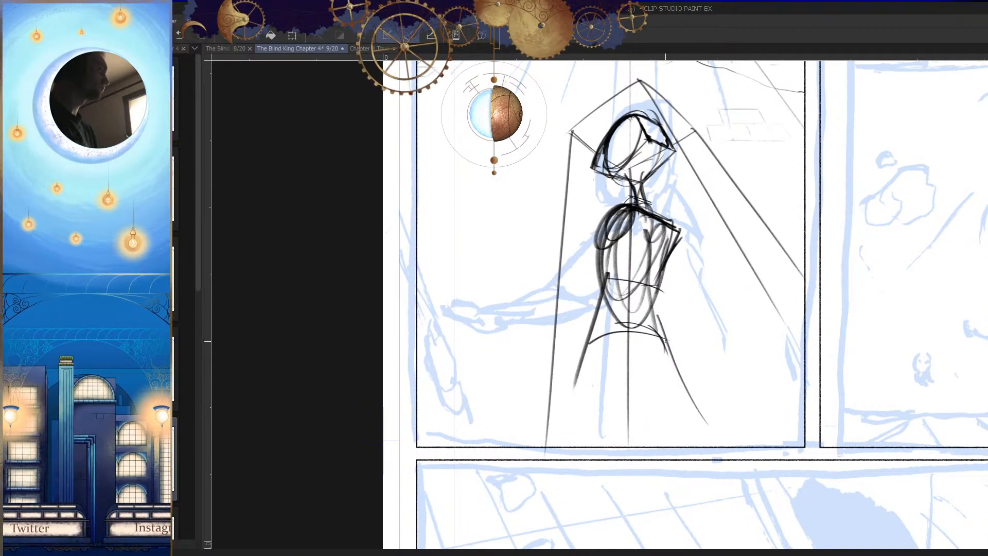
Step: Complete the hips as a wide flat ellipse and connect the far side of the waist to it
key(h)
drag(666, 342, 638, 367)
mouse_move(596, 333)
mouse_down()
mouse_move(591, 355)
mouse_move(685, 365)
mouse_up()
key(h)
drag(583, 349, 649, 334)
key(h)
drag(607, 362, 694, 335)
mouse_move(646, 328)
mouse_down()
mouse_move(600, 334)
mouse_move(661, 337)
mouse_up()
key(h)
scroll(685, 354, down, 2)
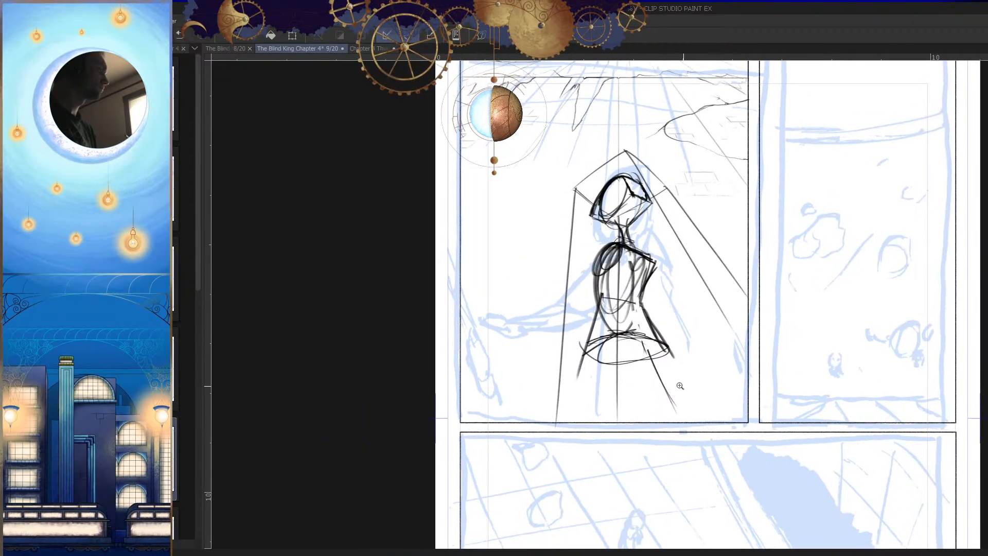
Step: Draw the far leg's outer contour with dark strokes from the hip ellipse past the panel's lower border
key(h)
scroll(682, 384, down, 3)
scroll(620, 375, up, 5)
drag(609, 360, 573, 437)
drag(607, 363, 556, 458)
key(h)
scroll(560, 444, down, 3)
scroll(545, 391, up, 1)
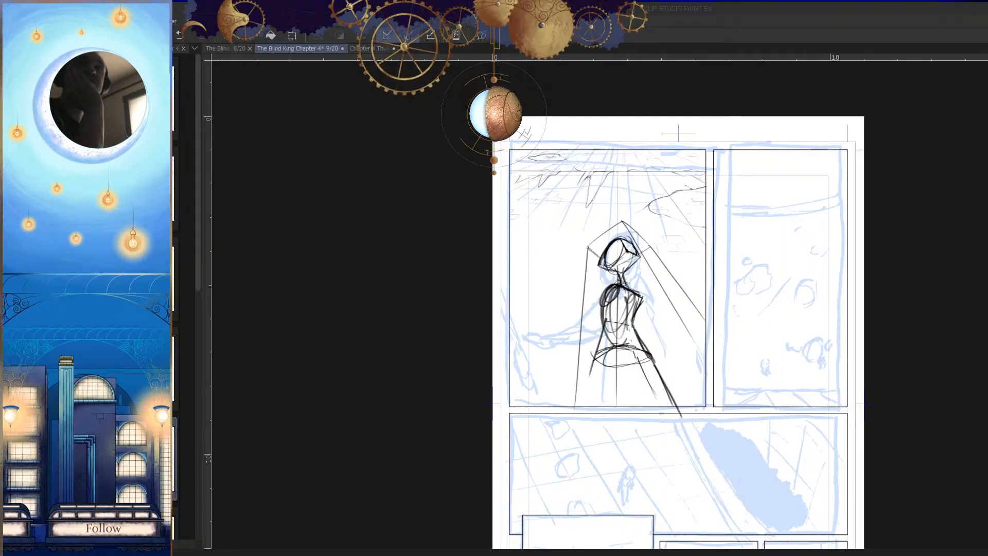
Step: Sketch the near thigh's inner curve below the hip ellipse, undoing the trial circle and long outer leg stroke
click(883, 101)
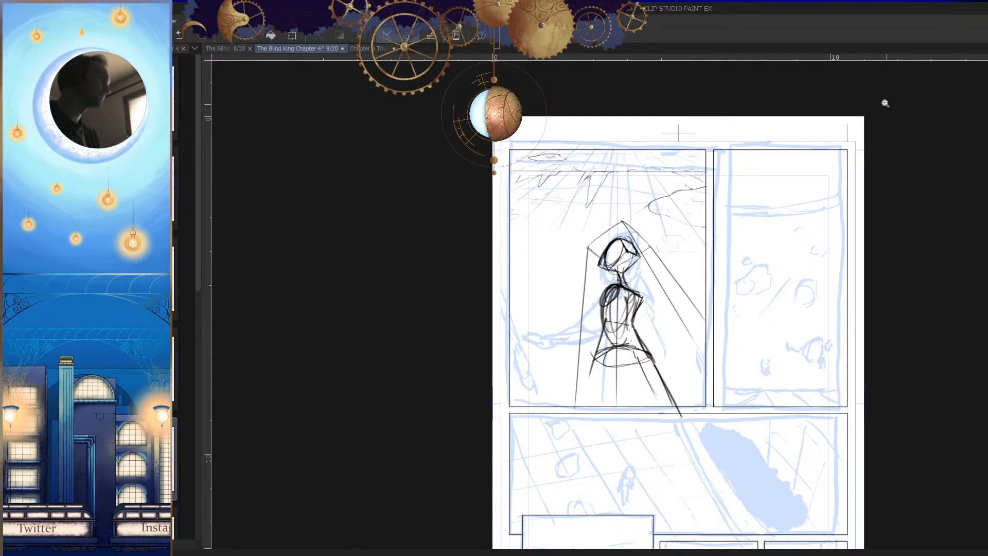
click(654, 350)
click(668, 340)
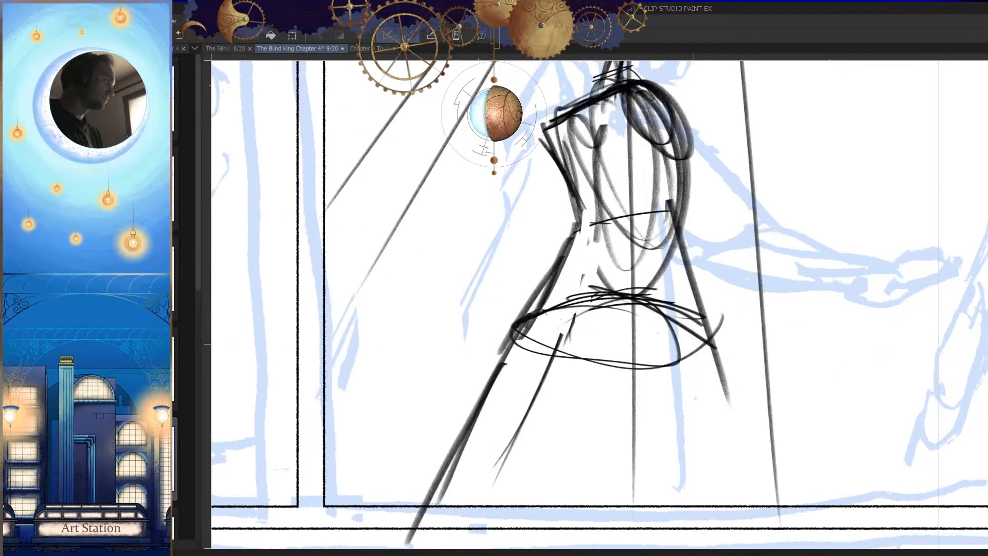
mouse_move(675, 293)
mouse_down()
mouse_move(636, 410)
mouse_move(628, 312)
mouse_move(594, 444)
mouse_up()
key(h)
alt+click(613, 341)
key(ctrl+z)
click(637, 367)
drag(615, 300, 576, 445)
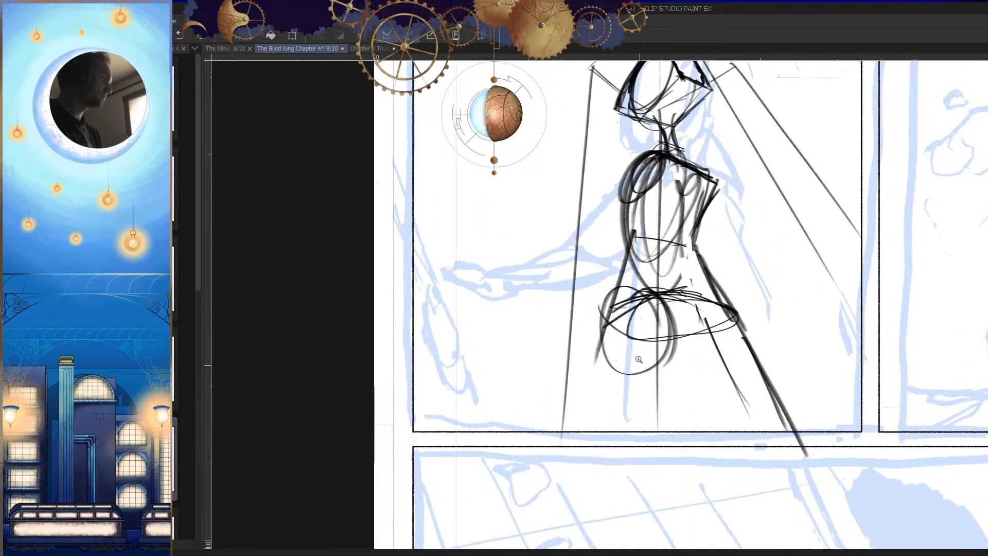
drag(604, 339, 579, 431)
key(ctrl+z)
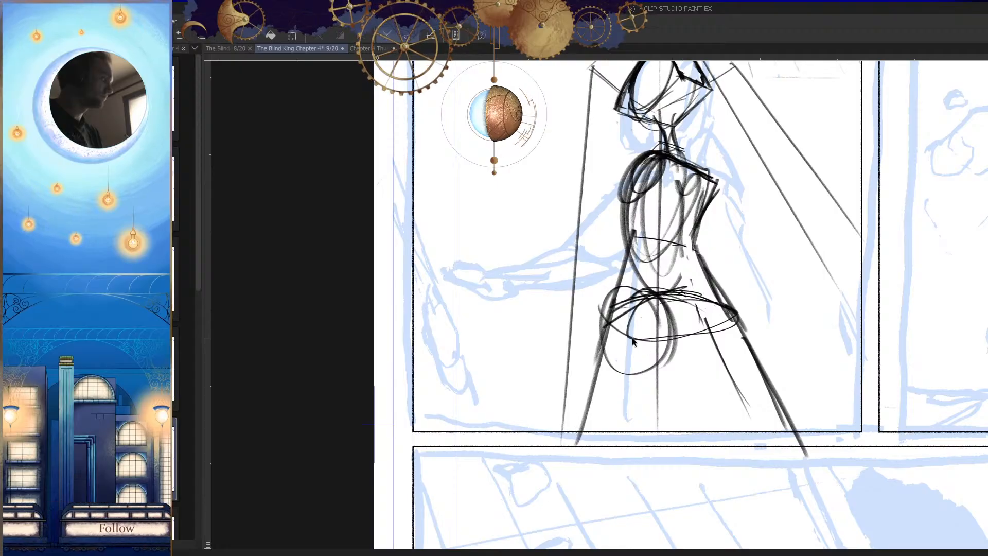
key(ctrl+z)
key(ctrl+z)
Step: Draw the near leg's outer contour from the hip down past the panel's lower border, undoing and redrawing its strokes
mouse_move(608, 308)
mouse_down()
mouse_move(625, 421)
mouse_move(611, 370)
mouse_up()
drag(615, 365, 631, 444)
key(h)
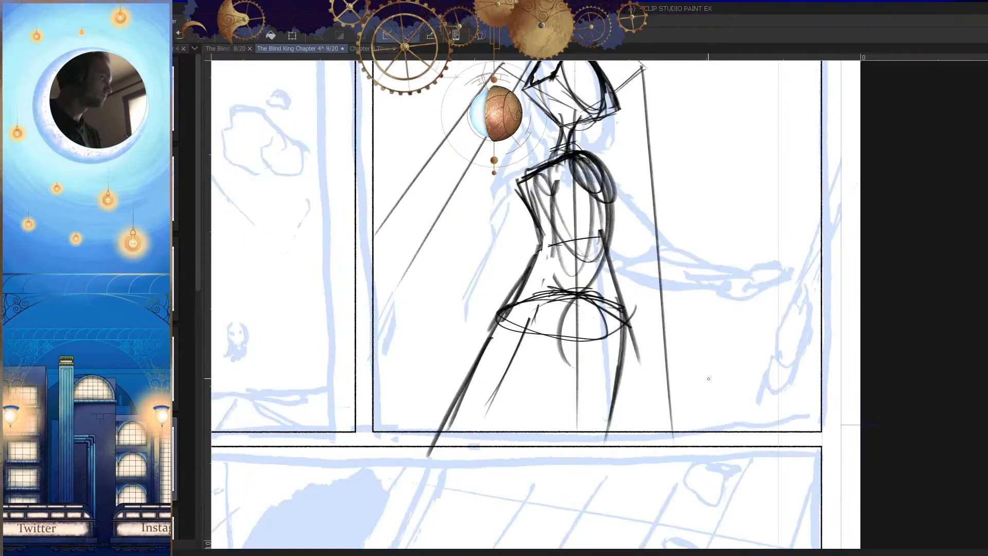
key(h)
key(ctrl+z)
key(ctrl+z)
drag(604, 306, 594, 442)
drag(600, 335, 593, 419)
drag(596, 384, 593, 446)
key(h)
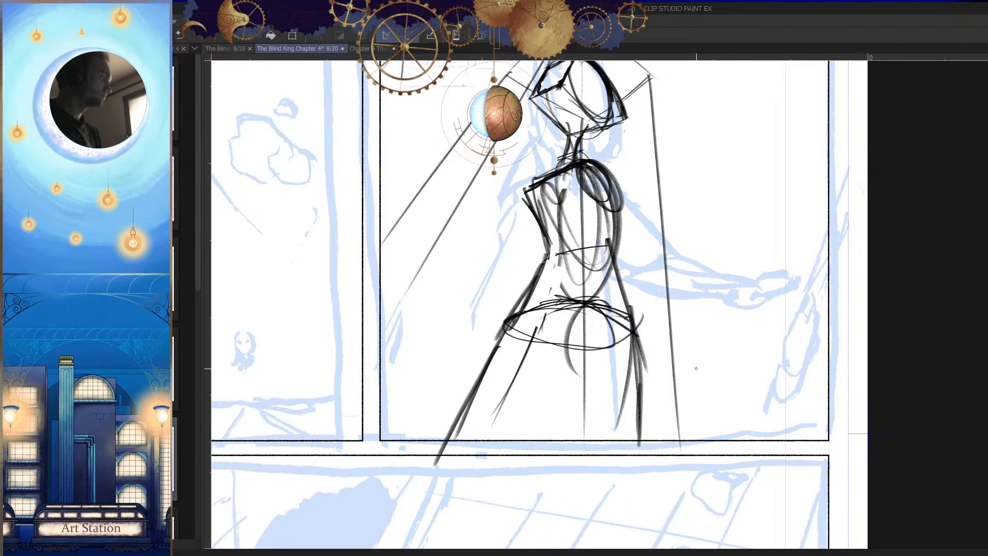
Step: Strengthen the near thigh's inner curve and sketch the far thigh's rounded upper form and inner contour strokes
mouse_move(592, 305)
mouse_down()
mouse_move(561, 371)
mouse_move(577, 384)
mouse_up()
key(h)
drag(674, 361, 719, 365)
key(h)
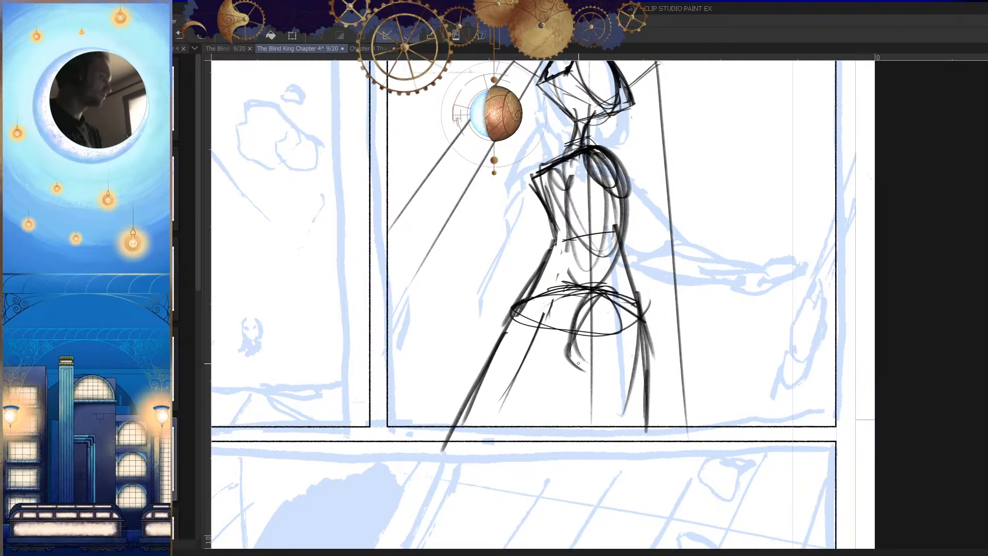
drag(515, 301, 542, 358)
drag(524, 304, 561, 357)
mouse_move(530, 323)
mouse_down()
mouse_move(563, 381)
mouse_move(502, 436)
mouse_up()
mouse_move(549, 375)
mouse_down()
mouse_move(547, 402)
mouse_move(494, 426)
mouse_up()
drag(547, 381, 491, 427)
Step: Extend the near leg's inner contour down toward the panel's lower border
key(h)
drag(663, 329, 648, 425)
key(h)
mouse_move(655, 369)
mouse_down()
mouse_move(643, 431)
mouse_move(666, 436)
mouse_up()
scroll(700, 403, down, 3)
key(h)
drag(615, 311, 674, 344)
mouse_move(682, 407)
mouse_down()
mouse_move(677, 363)
mouse_move(655, 384)
mouse_move(649, 372)
mouse_up()
drag(649, 372, 685, 348)
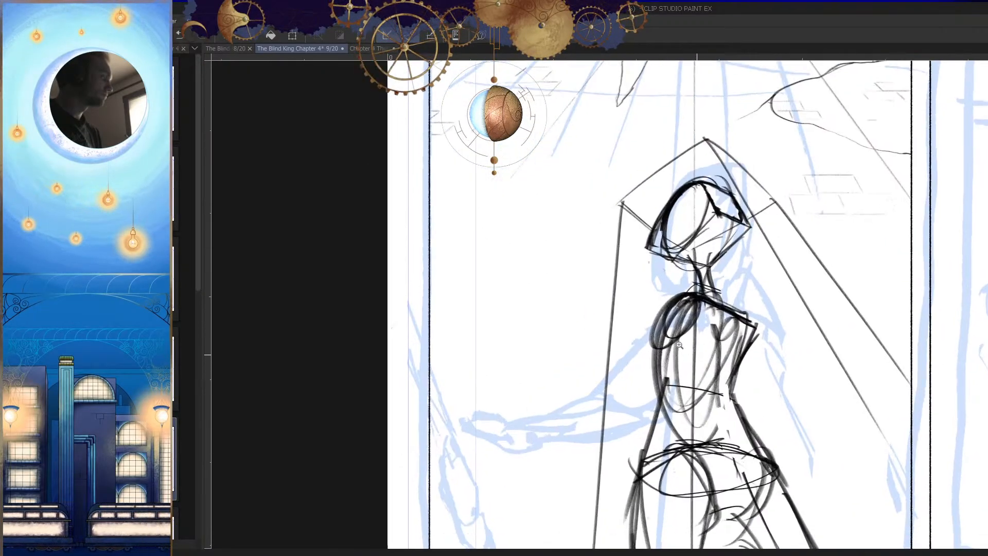
mouse_move(676, 298)
mouse_down()
mouse_move(586, 353)
mouse_move(603, 383)
mouse_up()
key(h)
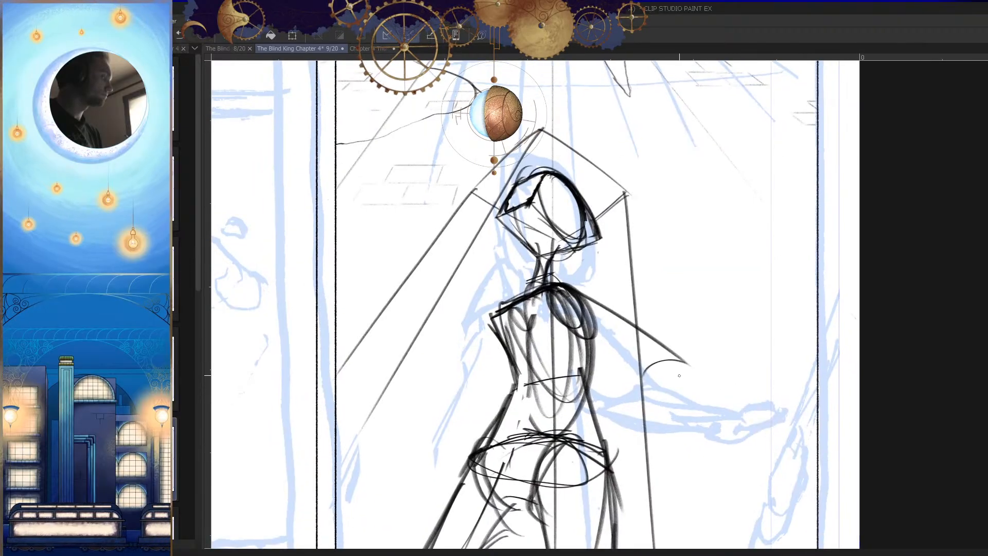
key(h)
key(ctrl+z)
Step: Draw the forearm's upper contour from the elbow out toward the hand, redoing the stroke once
key(ctrl+z)
Step: Draw both sides of the outstretched upper arm from the near shoulder and close it with an ellipse at the elbow
drag(670, 304, 611, 383)
mouse_move(647, 329)
mouse_down()
mouse_move(595, 395)
mouse_move(635, 396)
mouse_up()
drag(612, 389, 647, 391)
mouse_move(639, 385)
mouse_down()
mouse_move(695, 337)
mouse_move(638, 385)
mouse_up()
drag(710, 314, 655, 370)
mouse_move(689, 343)
mouse_down()
mouse_move(645, 393)
mouse_move(594, 386)
mouse_move(526, 411)
mouse_up()
drag(531, 411, 560, 362)
Step: Undo the rough forearm contours and draw the lower contour from the elbow out toward the hand, redoing the stroke
key(ctrl+z)
drag(644, 329, 494, 403)
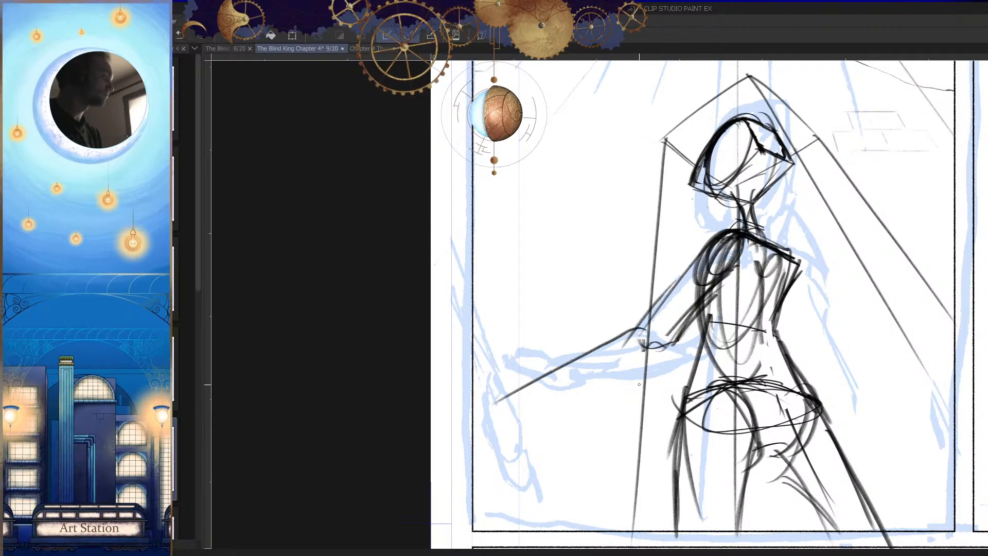
drag(669, 353, 502, 410)
key(h)
mouse_move(712, 389)
mouse_down()
mouse_move(573, 376)
mouse_move(641, 367)
mouse_up()
key(h)
key(ctrl+z)
key(ctrl+z)
drag(600, 336, 627, 328)
drag(656, 297, 496, 374)
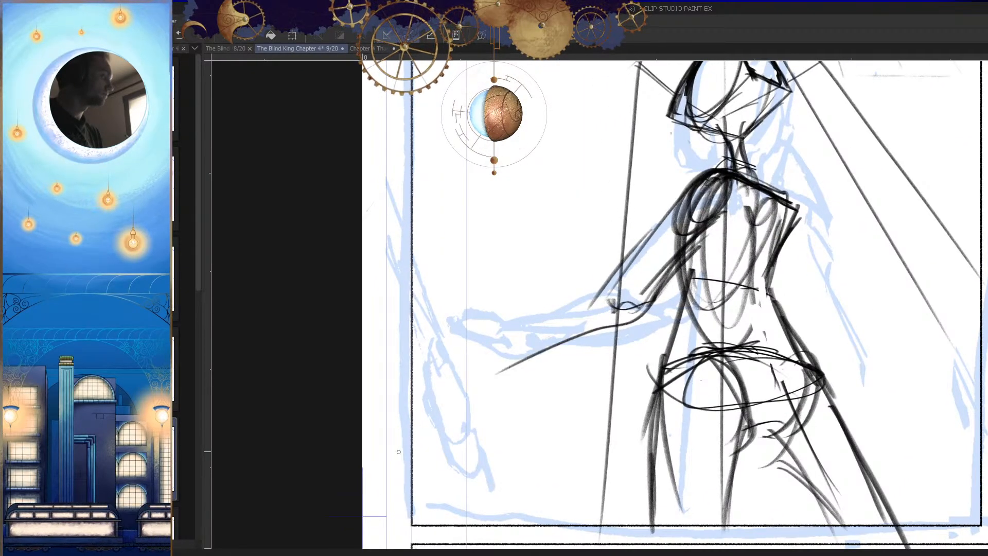
key(ctrl+z)
drag(655, 297, 495, 367)
Step: Draw the outstretched forearm's upper contour from the elbow and extend it to the wrist, retrying the stroke several times
drag(613, 285, 475, 343)
drag(576, 303, 473, 352)
key(ctrl+z)
key(ctrl+z)
drag(611, 285, 468, 345)
key(ctrl+z)
drag(617, 281, 483, 352)
drag(531, 328, 444, 369)
key(h)
scroll(682, 374, down, 6)
key(h)
scroll(688, 392, down, 2)
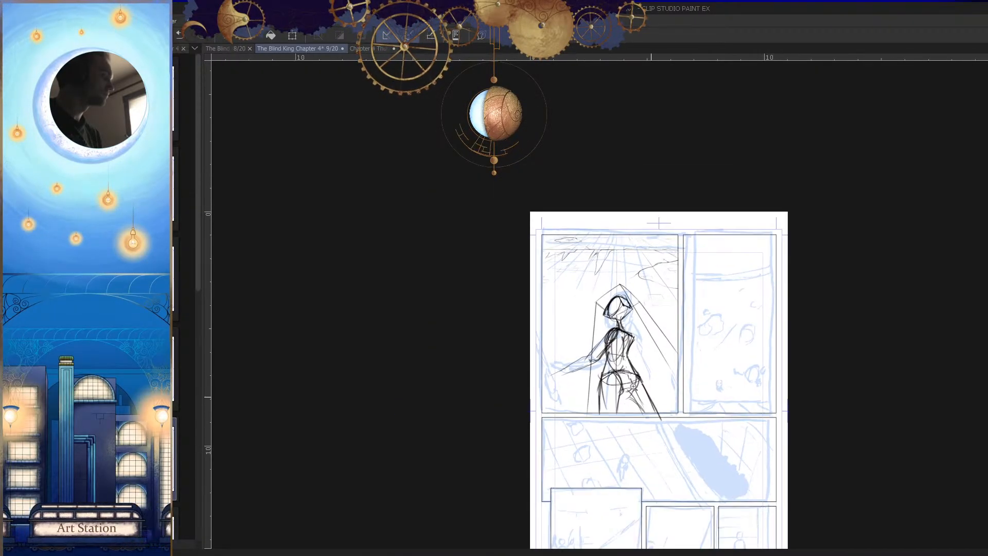
Step: Erase part of the outstretched forearm's lines and redraw both contours tapering from the elbow to the wrist
scroll(593, 373, up, 7)
key(e)
drag(583, 340, 480, 377)
key(p)
drag(623, 319, 466, 385)
drag(592, 335, 463, 388)
drag(585, 301, 426, 390)
key(h)
scroll(637, 397, down, 6)
scroll(682, 378, up, 4)
scroll(682, 376, up, 2)
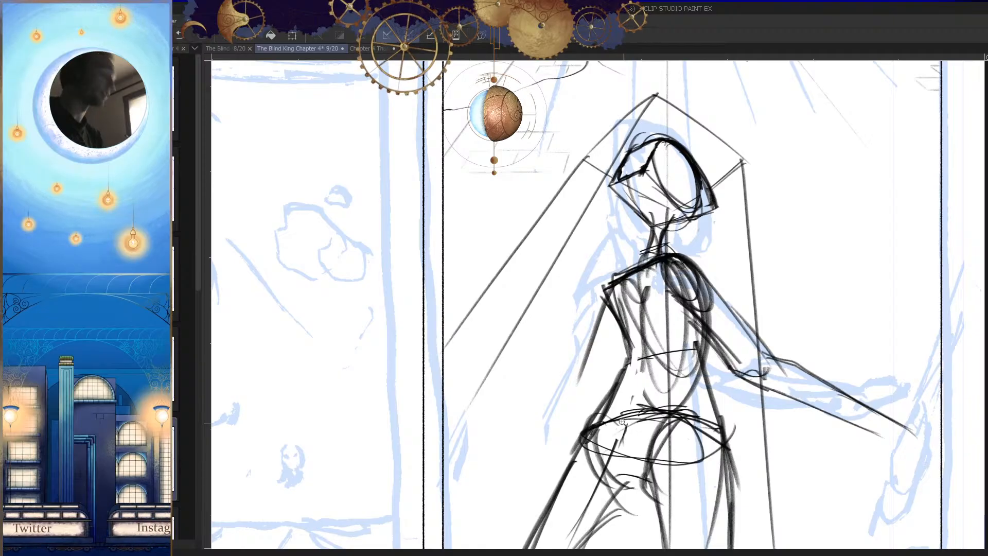
Step: Sketch the outer and inner contours of the lowered far upper arm from the shoulder to the elbow
scroll(642, 337, up, 1)
mouse_move(611, 267)
mouse_down()
mouse_move(593, 355)
mouse_move(608, 269)
mouse_move(544, 386)
mouse_up()
key(ctrl+z)
drag(623, 326, 567, 374)
mouse_move(601, 344)
mouse_down()
mouse_move(568, 374)
mouse_move(593, 367)
mouse_up()
drag(561, 399, 605, 309)
Step: Draw the lowered arm's outer forearm contour from the elbow downward, redoing the stroke, and add short inner contour strokes
mouse_move(595, 294)
mouse_down()
mouse_move(511, 442)
mouse_move(524, 412)
mouse_up()
key(ctrl+z)
drag(626, 295, 532, 442)
key(ctrl+z)
drag(626, 295, 530, 436)
drag(557, 405, 524, 455)
drag(532, 399, 504, 455)
key(h)
mouse_move(783, 360)
mouse_down()
mouse_move(752, 415)
mouse_move(774, 412)
mouse_up()
key(h)
drag(475, 306, 514, 306)
key(ctrl+z)
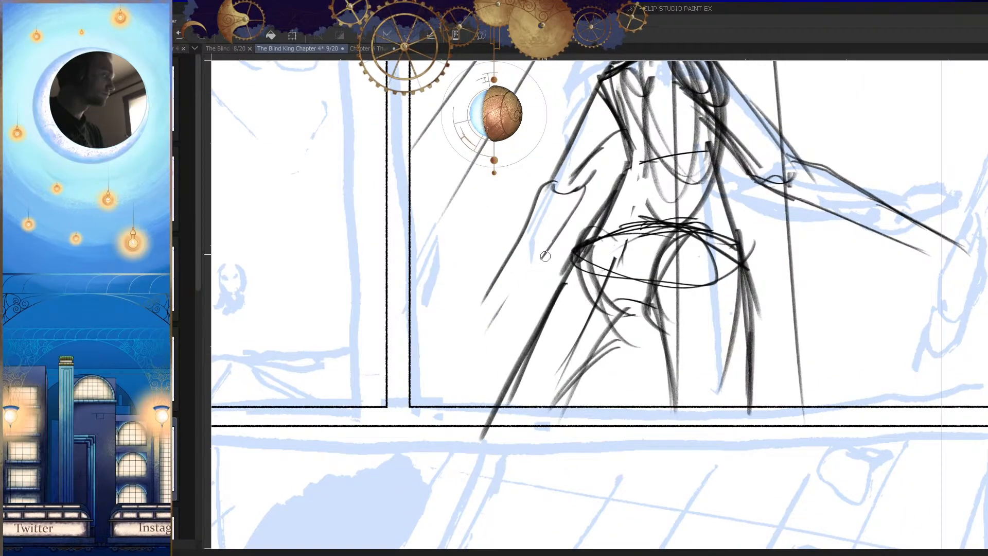
Step: Extend both contours of the lowered forearm down to the wrist near the panel's lower border
drag(562, 230, 492, 366)
drag(537, 293, 499, 348)
drag(529, 227, 463, 359)
drag(487, 315, 441, 378)
drag(444, 380, 441, 393)
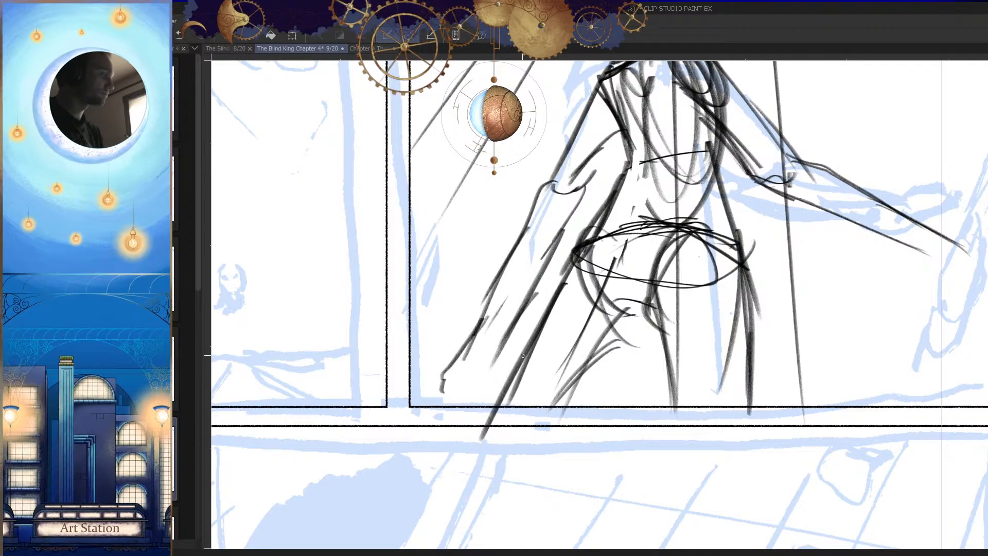
drag(497, 355, 496, 375)
key(h)
drag(715, 360, 723, 409)
drag(655, 330, 687, 332)
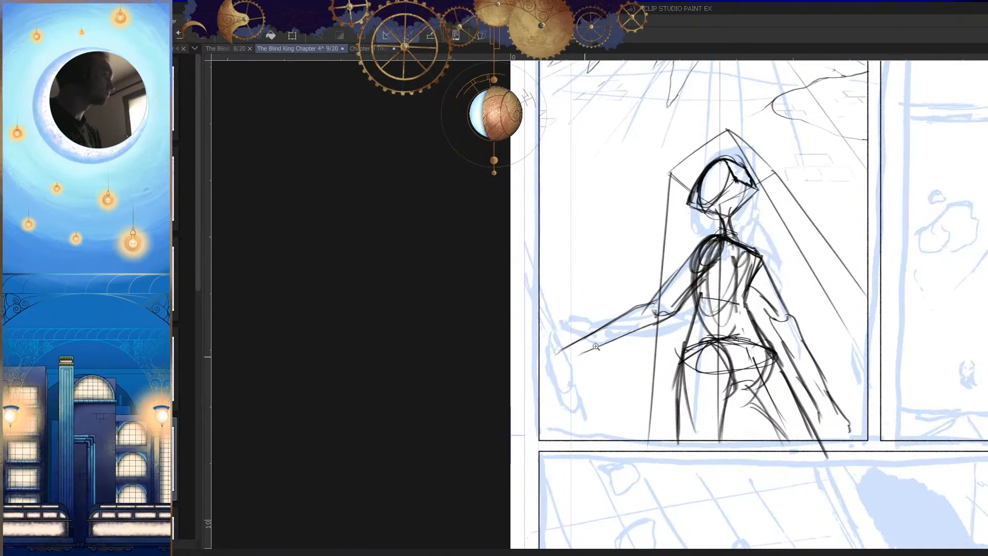
Step: Reinforce the outstretched arm's elbow and forearm with additional strokes along the upper and lower contours
drag(587, 353, 619, 366)
key(h)
drag(702, 386, 703, 439)
key(h)
drag(573, 376, 632, 398)
key(h)
Step: Add short strokes outside the near hip and strengthen the near leg's outer contour
key(h)
mouse_move(614, 356)
mouse_down()
mouse_move(566, 384)
mouse_move(545, 362)
mouse_move(510, 385)
mouse_up()
drag(596, 337, 647, 305)
drag(602, 328, 570, 346)
drag(619, 354, 647, 342)
drag(571, 374, 552, 383)
drag(672, 297, 574, 353)
drag(679, 327, 581, 368)
mouse_move(671, 388)
mouse_down()
mouse_move(635, 408)
mouse_move(639, 386)
mouse_up()
key(h)
key(h)
drag(770, 390, 735, 387)
drag(810, 392, 790, 367)
drag(701, 299, 764, 413)
mouse_move(706, 327)
mouse_down()
mouse_move(758, 389)
mouse_move(729, 391)
mouse_up()
drag(582, 316, 560, 442)
drag(561, 368, 558, 411)
drag(591, 300, 563, 448)
drag(574, 371, 561, 491)
key(h)
Step: Sketch a sleeve over the lowered upper arm, with a cuff at the elbow and a heavy outer edge from the shoulder
key(h)
mouse_move(686, 370)
mouse_down()
mouse_move(706, 400)
mouse_move(678, 380)
mouse_up()
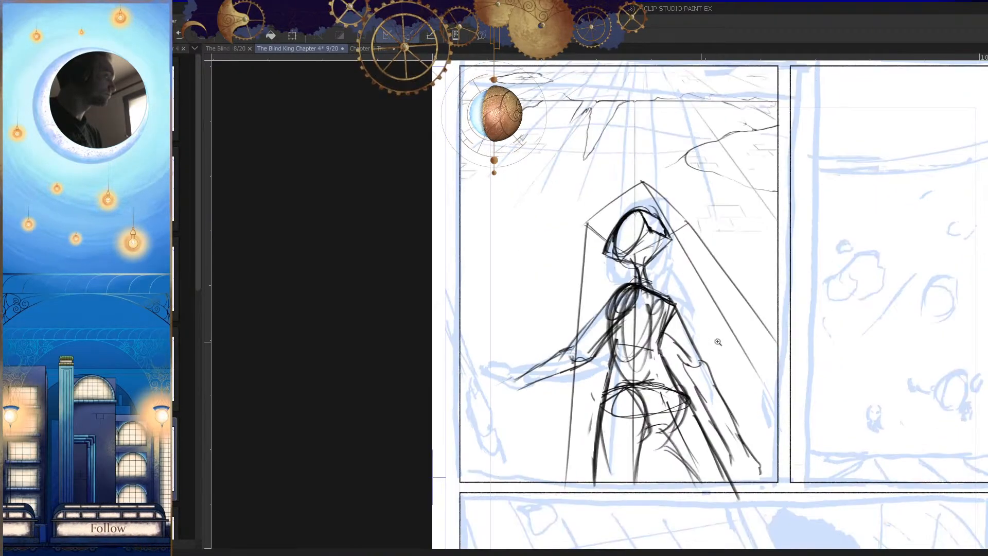
drag(693, 335, 751, 394)
drag(714, 342, 618, 396)
key(h)
mouse_move(571, 345)
mouse_down()
mouse_move(608, 424)
mouse_move(663, 318)
mouse_up()
drag(628, 235, 564, 373)
drag(599, 280, 554, 380)
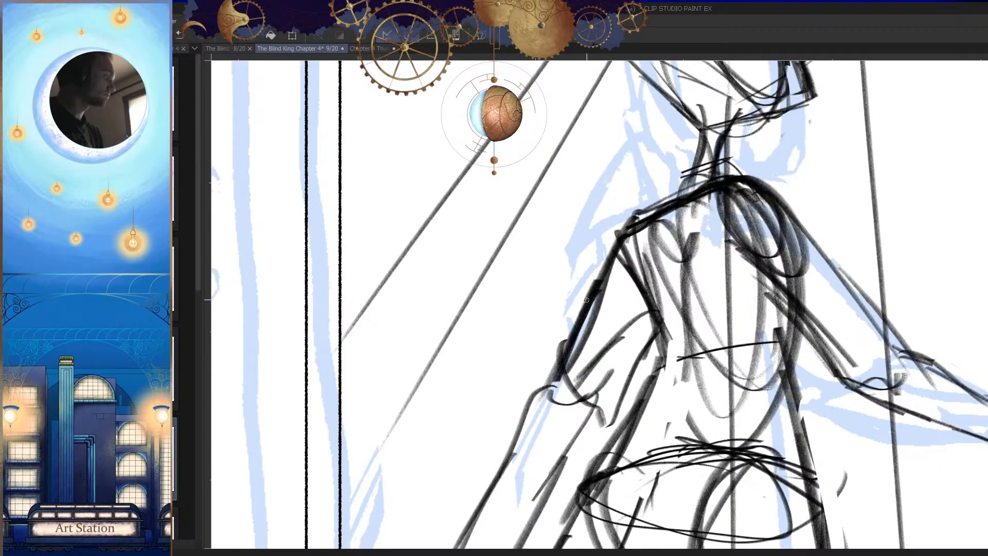
drag(634, 215, 566, 341)
Step: Sketch the near arm's sleeve with an opening edge above the elbow and a darker contour down from the shoulder
key(h)
drag(681, 336, 654, 393)
drag(615, 330, 658, 319)
drag(560, 348, 579, 337)
drag(552, 284, 567, 400)
key(ctrl+z)
scroll(573, 330, up, 4)
drag(547, 263, 558, 445)
mouse_move(565, 350)
mouse_down()
mouse_move(559, 426)
mouse_move(608, 309)
mouse_move(564, 416)
mouse_up()
drag(630, 179, 536, 295)
key(h)
scroll(622, 347, down, 6)
key(h)
scroll(674, 332, up, 5)
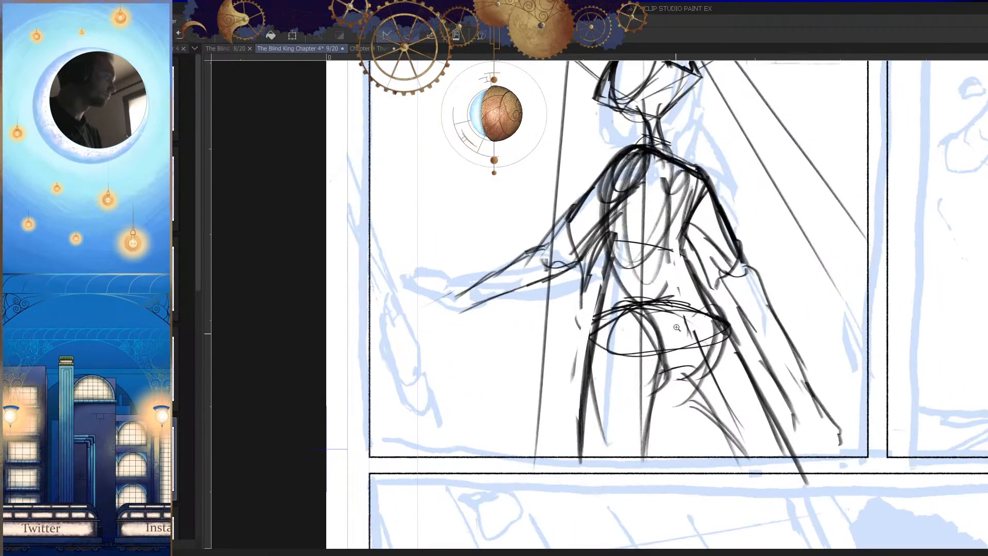
Step: Draw a curved garment waistline and its flaring edge over the far hip, erasing the old hip contour beside it
drag(690, 262, 620, 253)
key(h)
key(ctrl+z)
scroll(648, 277, up, 4)
mouse_move(684, 261)
mouse_down()
mouse_move(558, 238)
mouse_move(533, 247)
mouse_up()
mouse_move(599, 237)
mouse_down()
mouse_move(530, 251)
mouse_move(497, 284)
mouse_move(465, 367)
mouse_up()
key(ctrl+z)
mouse_move(541, 251)
mouse_down()
mouse_move(425, 410)
mouse_move(481, 351)
mouse_up()
key(e)
drag(528, 271, 449, 400)
drag(493, 329, 461, 397)
scroll(558, 329, down, 6)
key(h)
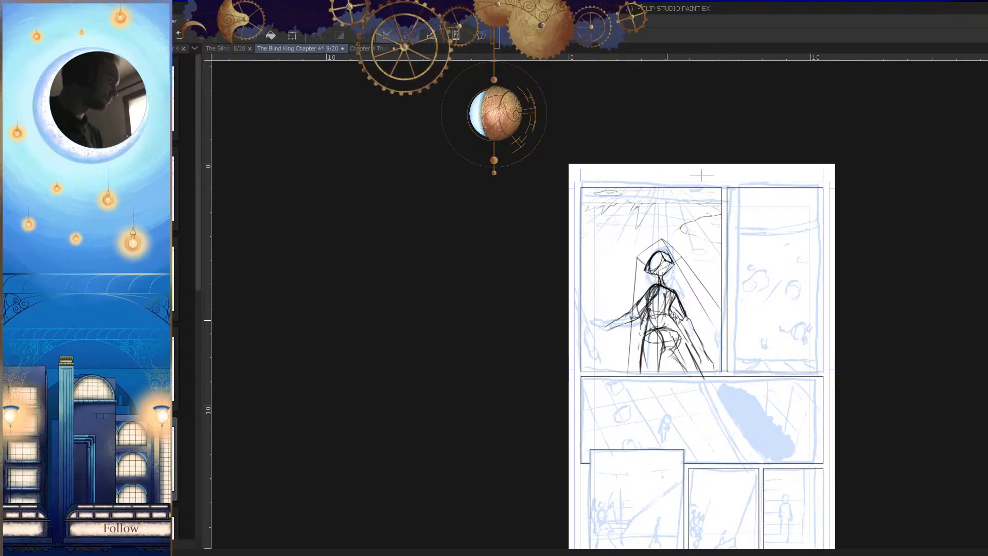
Step: Redraw the curved waistline, sharpen the near sleeve's lower corner and erase the old near hip contour below the waist
scroll(672, 321, up, 7)
key(p)
drag(677, 278, 508, 294)
mouse_move(539, 283)
mouse_down()
mouse_move(498, 305)
mouse_move(452, 389)
mouse_up()
key(e)
drag(472, 326, 440, 457)
key(p)
drag(466, 337, 451, 286)
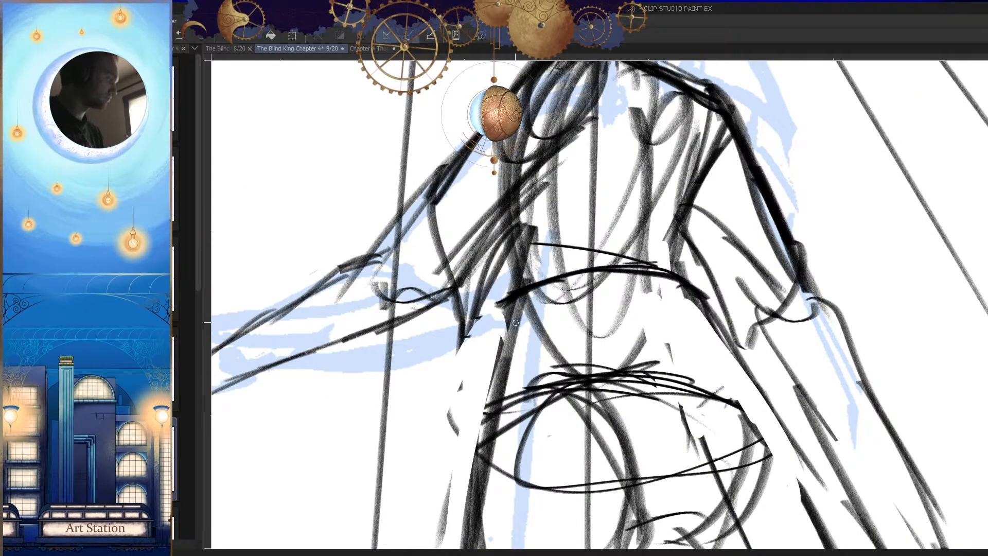
key(e)
drag(506, 303, 491, 320)
drag(537, 303, 493, 383)
drag(508, 341, 493, 391)
Step: Draw the garment's near side flaring from the waist down past the hip, redoing the stroke until it fits
key(p)
drag(506, 295, 456, 436)
scroll(542, 236, down, 6)
key(h)
Step: Draw the garment's far side as a long flaring line from the waist toward the panel's lower border
key(h)
scroll(537, 280, up, 4)
key(ctrl+z)
mouse_move(544, 228)
mouse_down()
mouse_move(520, 237)
mouse_move(455, 440)
mouse_up()
drag(490, 336, 448, 469)
key(ctrl+z)
key(ctrl+z)
drag(550, 224, 451, 476)
key(h)
scroll(515, 309, down, 4)
scroll(514, 309, up, 4)
drag(608, 288, 488, 471)
key(h)
key(h)
Step: Erase the hip ellipse and pelvis construction lines below the garment's curved waistline
key(e)
mouse_move(697, 305)
mouse_down()
mouse_move(682, 273)
mouse_move(681, 335)
mouse_up()
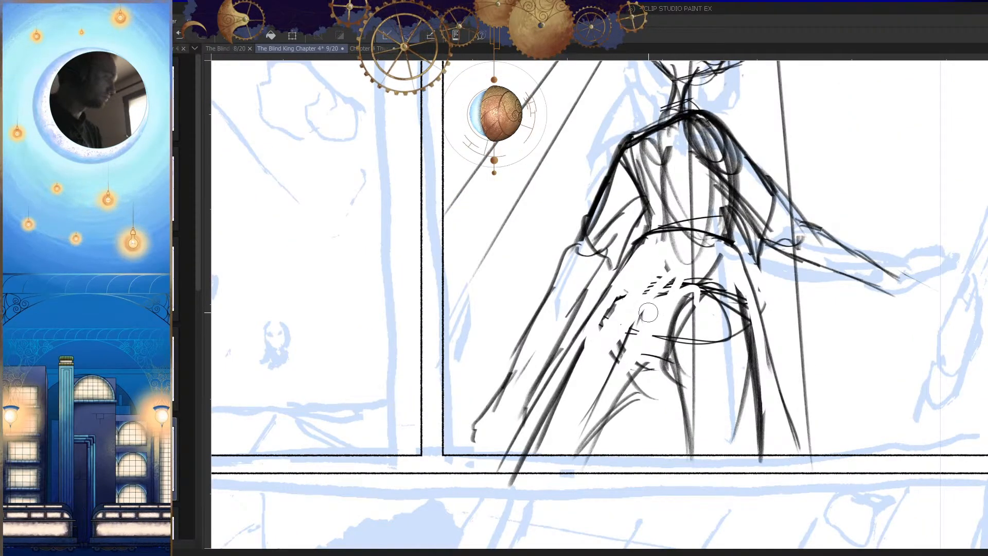
mouse_move(642, 325)
mouse_down()
mouse_move(592, 353)
mouse_move(557, 407)
mouse_move(613, 388)
mouse_move(702, 308)
mouse_move(614, 398)
mouse_move(681, 362)
mouse_move(716, 326)
mouse_move(685, 312)
mouse_move(705, 313)
mouse_move(694, 346)
mouse_move(617, 336)
mouse_up()
key(ctrl+z)
key(h)
drag(738, 338, 775, 318)
key(ctrl+z)
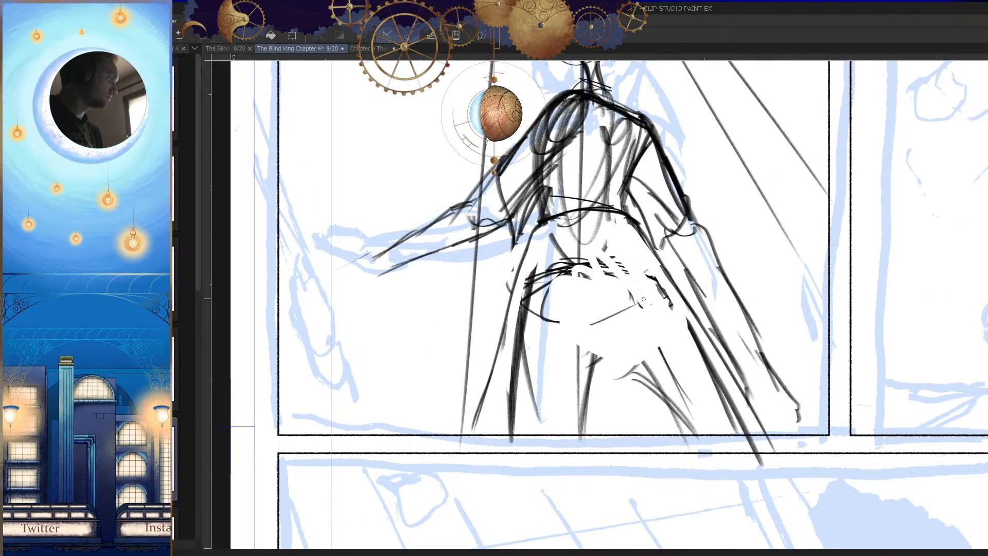
Step: Erase the remaining hip and leg lines inside the flared garment down to the panel's lower border
key(h)
scroll(749, 317, down, 5)
scroll(685, 338, up, 4)
drag(673, 345, 673, 387)
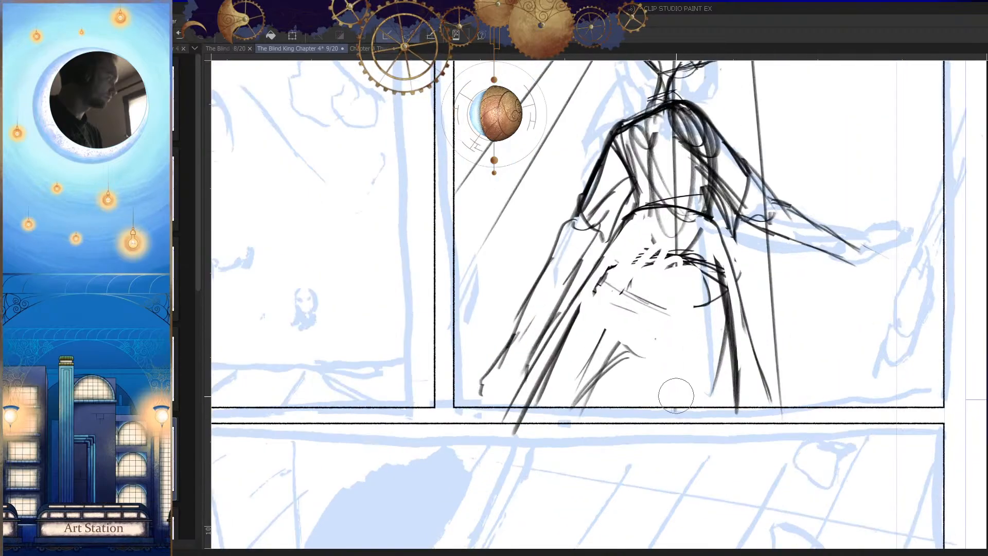
key(h)
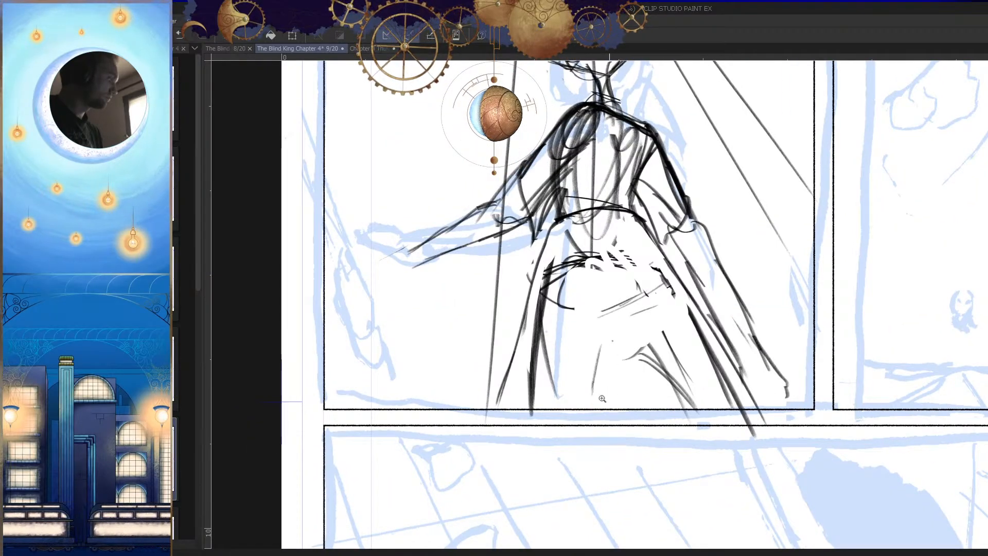
scroll(605, 394, down, 2)
key(h)
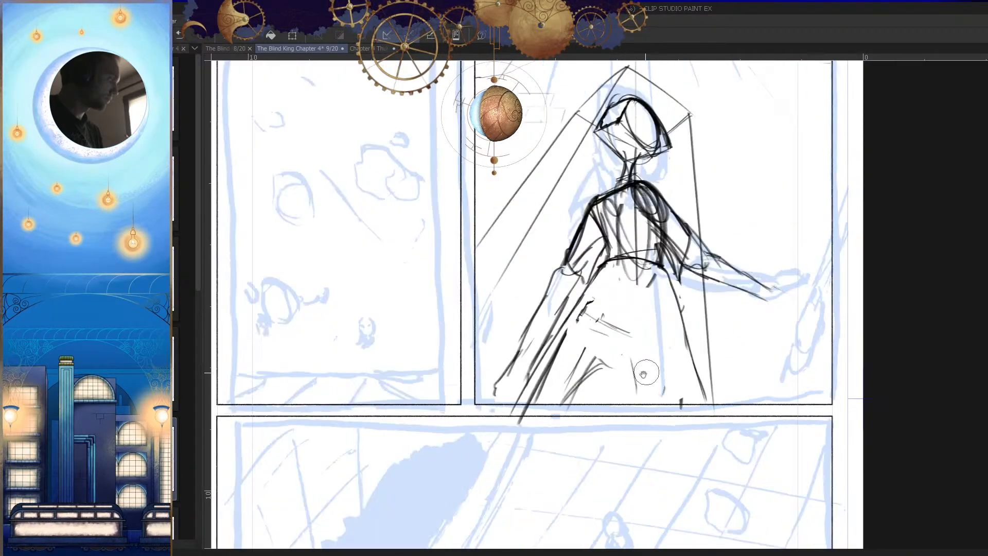
drag(585, 331, 559, 378)
scroll(662, 401, down, 3)
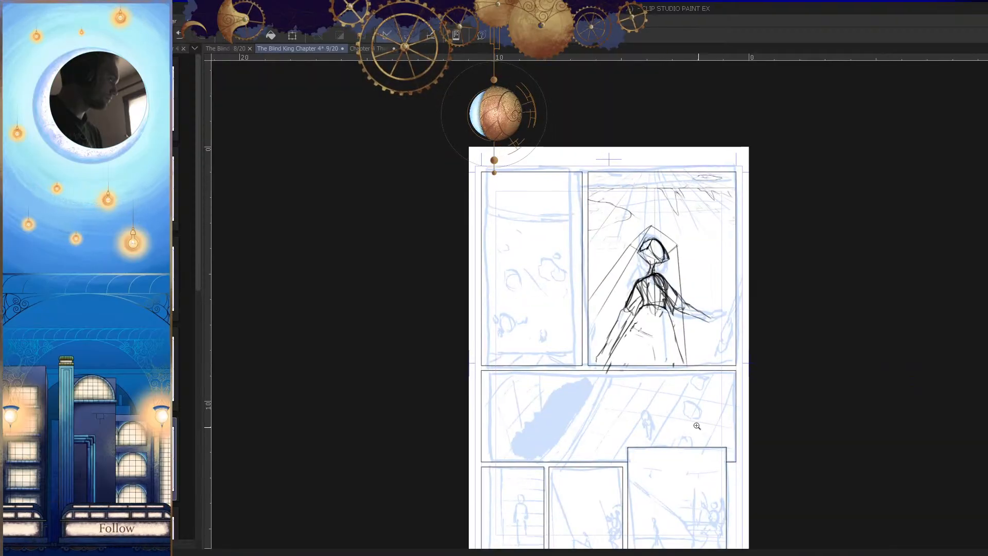
scroll(662, 340, up, 5)
key(h)
mouse_move(663, 328)
mouse_down()
mouse_move(647, 394)
mouse_move(604, 359)
mouse_move(617, 318)
mouse_up()
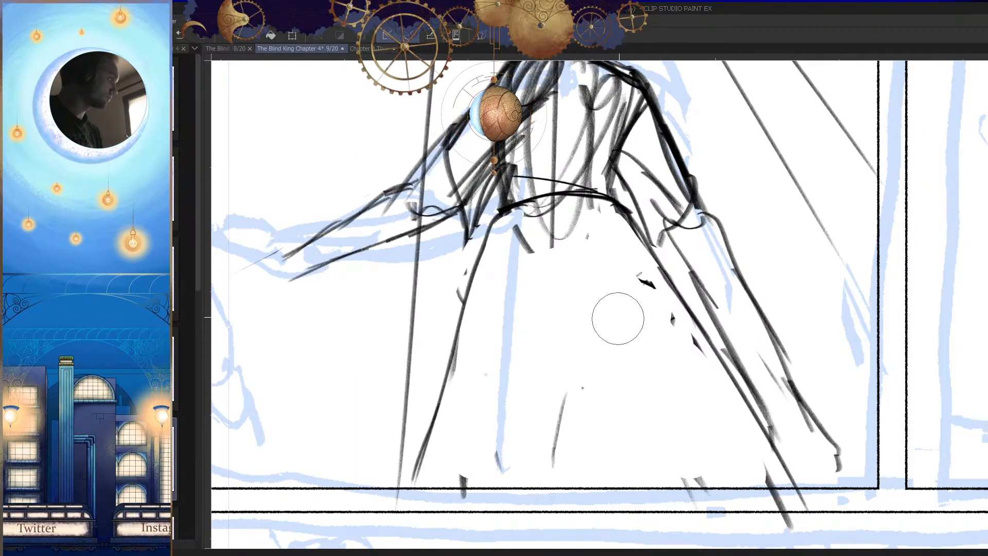
Step: Examine the figure's silhouette and balance in mirrored and normal views, both close up and at page scale
key(h)
scroll(624, 330, down, 3)
scroll(631, 342, up, 3)
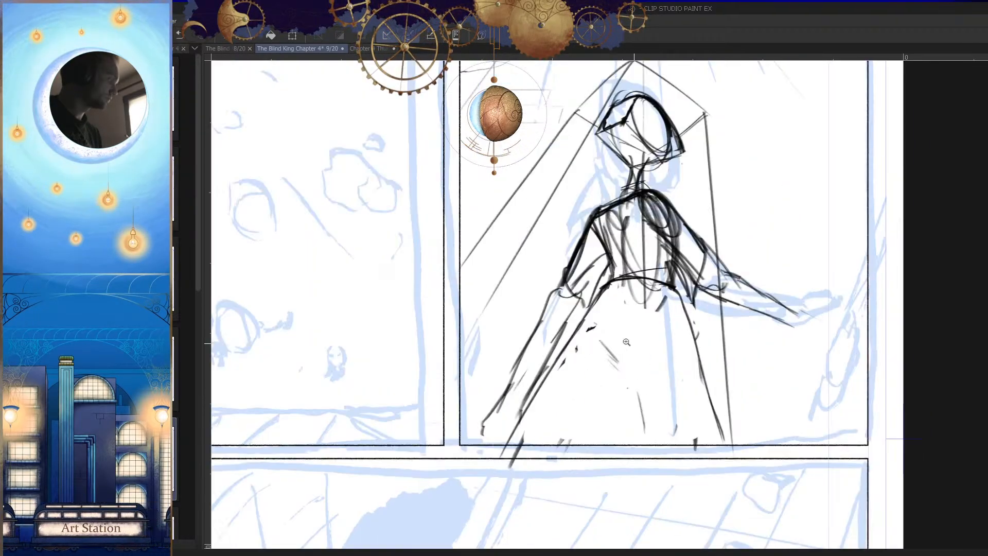
key(h)
scroll(643, 344, down, 4)
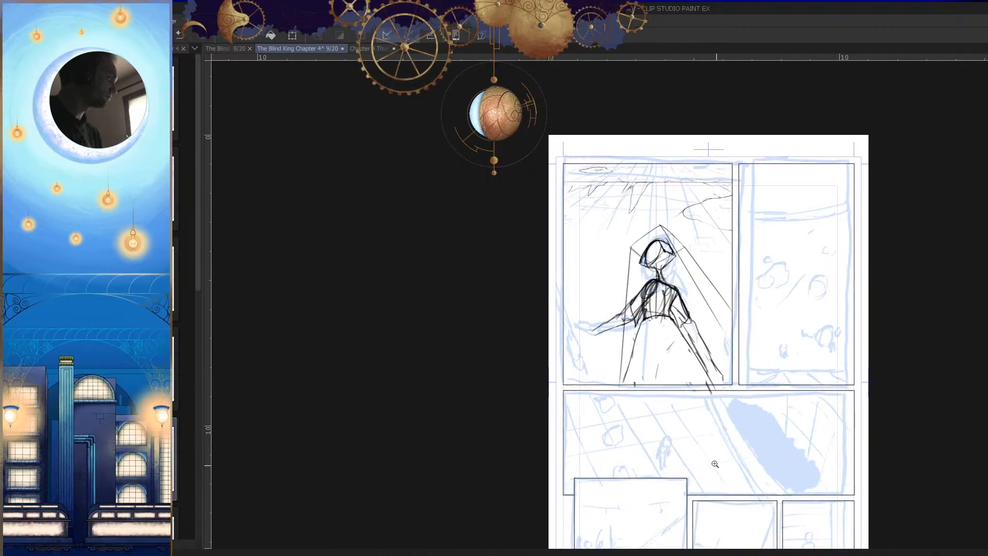
scroll(710, 442, up, 4)
key(h)
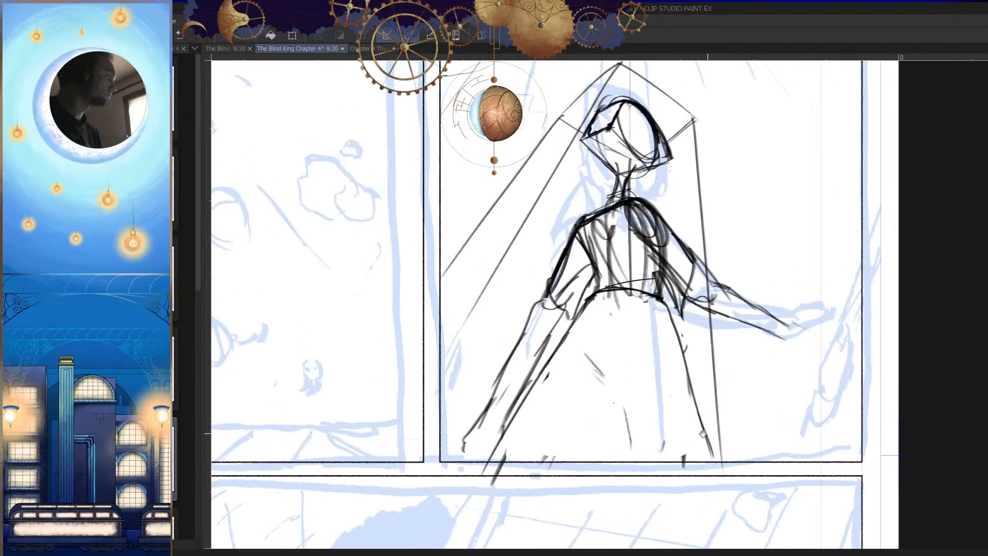
key(h)
scroll(689, 411, down, 4)
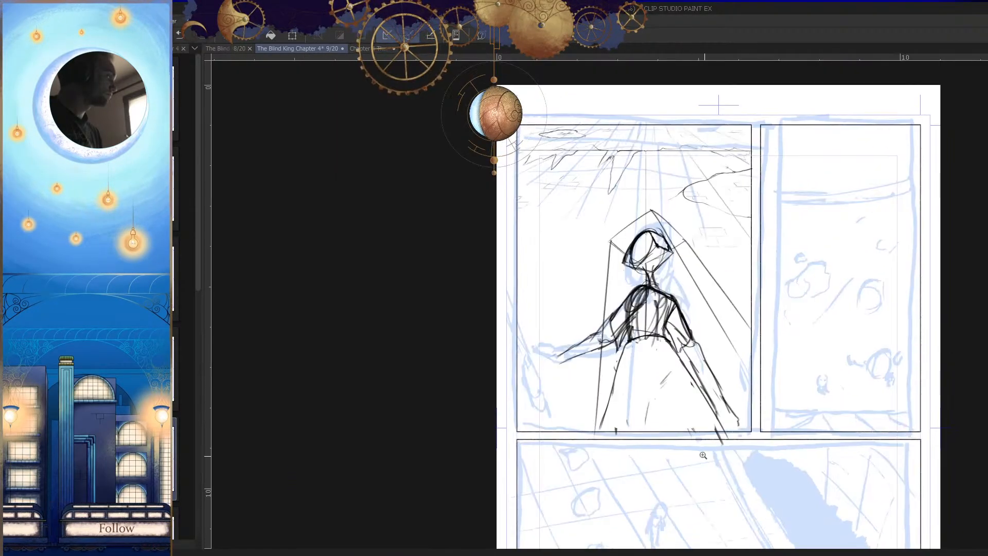
Step: Trim the rough edges of the hair outline around the crown with a smaller eraser
scroll(669, 232, up, 5)
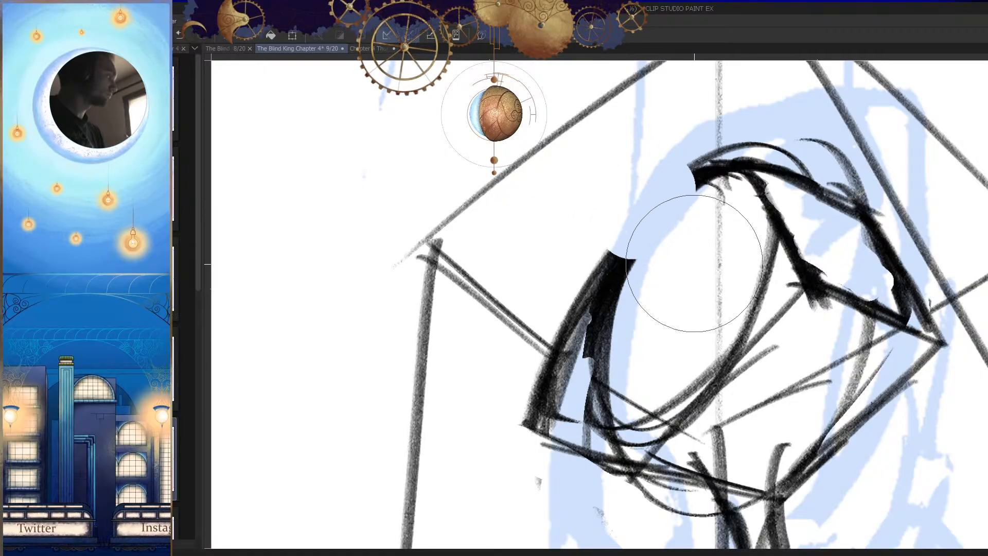
key(bracketleft)
key(bracketleft)
key(bracketleft)
key(bracketleft)
key(bracketleft)
key(bracketleft)
key(bracketleft)
key(bracketleft)
mouse_move(651, 196)
mouse_down()
mouse_move(568, 315)
mouse_move(522, 427)
mouse_up()
scroll(522, 427, down, 4)
key(h)
scroll(733, 325, up, 5)
scroll(733, 325, up, 5)
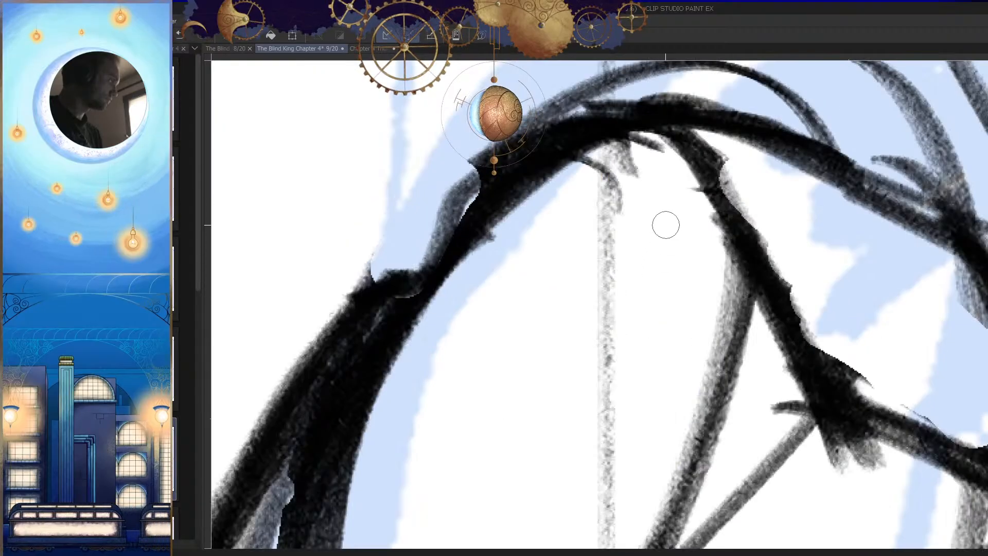
drag(637, 155, 643, 227)
drag(685, 179, 468, 239)
mouse_move(625, 185)
mouse_down()
mouse_move(525, 208)
mouse_move(456, 276)
mouse_up()
Step: Strengthen the side of the neck where it runs down into the shoulder line
scroll(581, 319, down, 5)
key(h)
scroll(682, 344, down, 2)
drag(682, 345, 686, 334)
scroll(647, 337, up, 5)
drag(617, 295, 576, 388)
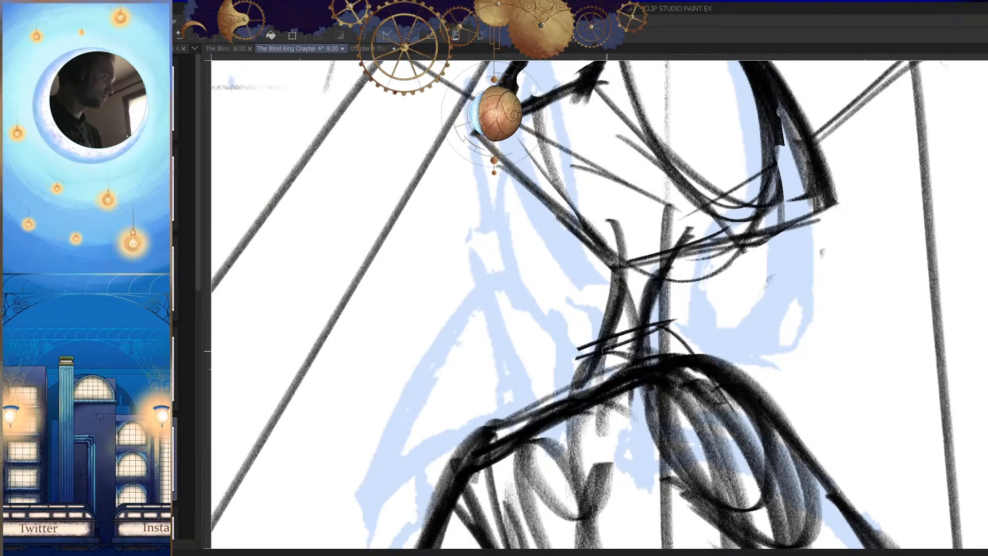
drag(616, 335, 576, 396)
scroll(643, 361, down, 6)
Step: Sketch a rounded contour for the head, repeating the curved strokes along the cheek and jaw
key(h)
drag(594, 337, 676, 330)
drag(660, 242, 647, 234)
key(ctrl+z)
mouse_move(654, 189)
mouse_down()
mouse_move(689, 360)
mouse_move(607, 355)
mouse_up()
drag(638, 212, 612, 353)
key(h)
drag(612, 197, 634, 355)
drag(540, 252, 646, 375)
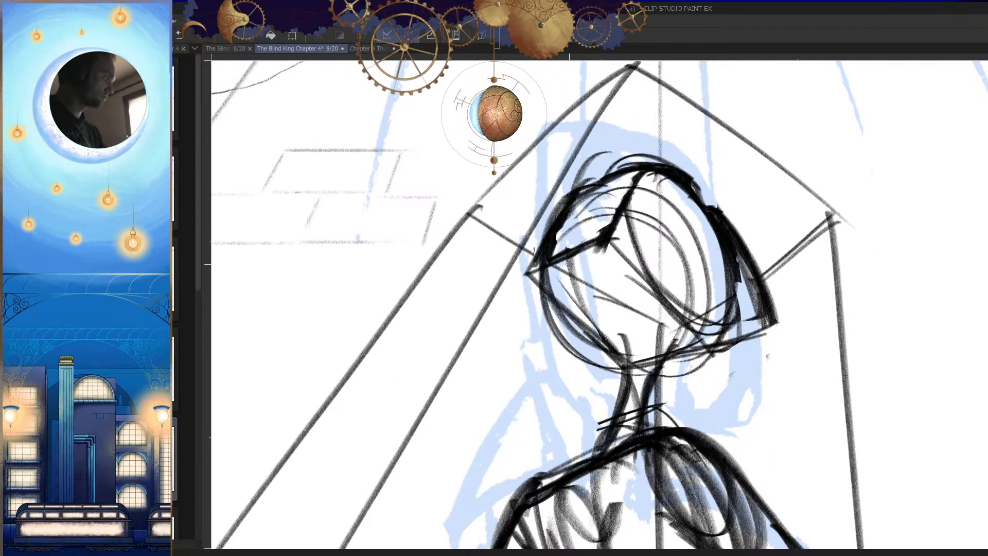
drag(552, 276, 652, 373)
key(h)
drag(691, 366, 739, 379)
mouse_move(632, 339)
mouse_down()
mouse_move(706, 344)
mouse_move(714, 368)
mouse_up()
key(h)
drag(508, 206, 636, 426)
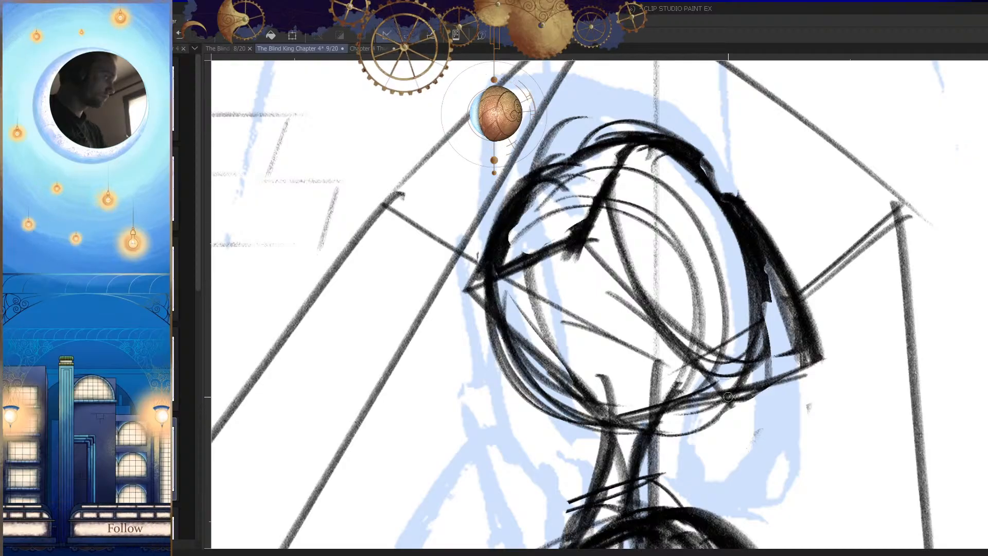
Step: Erase the construction lines crossing the inside of the head
key(h)
drag(776, 365, 716, 361)
click(716, 361)
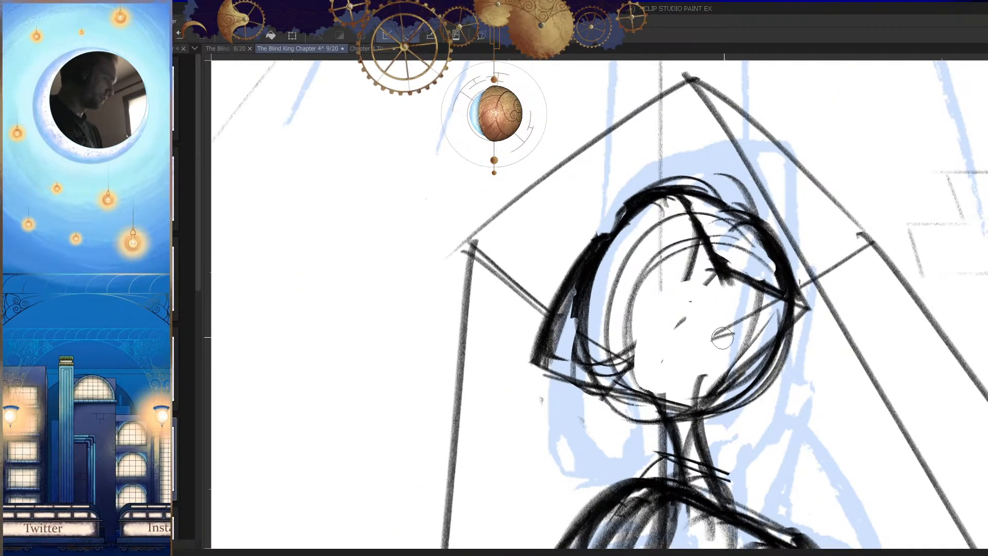
mouse_move(682, 301)
mouse_down()
mouse_move(635, 353)
mouse_move(679, 357)
mouse_move(730, 319)
mouse_up()
key(h)
drag(501, 263, 558, 340)
Step: Redraw the cheek and jaw as a rounded curve above the neck and clear the stray lines inside the head
key(p)
drag(511, 222, 482, 240)
drag(465, 278, 586, 377)
drag(492, 324, 639, 359)
key(h)
drag(712, 367, 774, 353)
drag(714, 298, 612, 319)
key(h)
key(h)
drag(786, 417, 776, 408)
drag(709, 320, 763, 348)
key(h)
key(h)
drag(662, 334, 679, 314)
key(h)
drag(664, 266, 670, 272)
Step: Erase the shoulder ball and torso hatching beside the outstretched arm, adding a curved armhole line below the collar
key(e)
mouse_move(573, 208)
mouse_down()
mouse_move(611, 291)
mouse_move(600, 252)
mouse_up()
key(p)
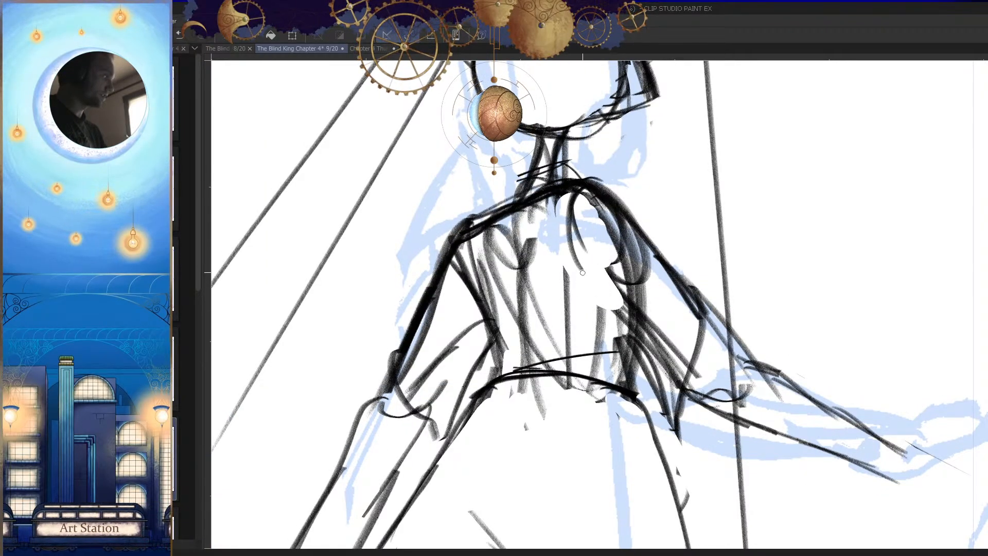
key(h)
mouse_move(765, 311)
mouse_down()
mouse_move(731, 372)
mouse_move(777, 288)
mouse_up()
key(e)
drag(719, 226, 663, 328)
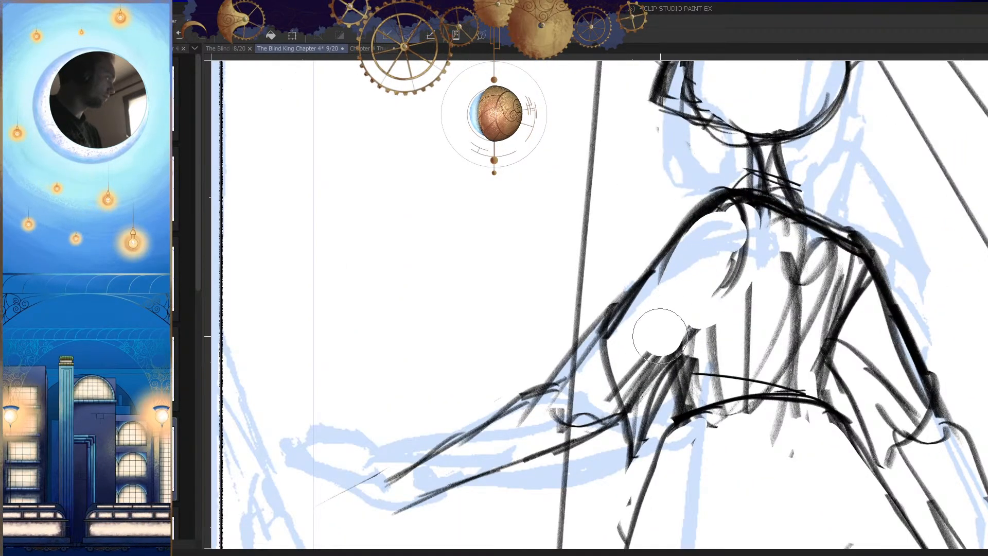
Step: Erase and redraw the top of the outstretched arm's shoulder so it slopes smoothly from the neck
drag(715, 215, 717, 198)
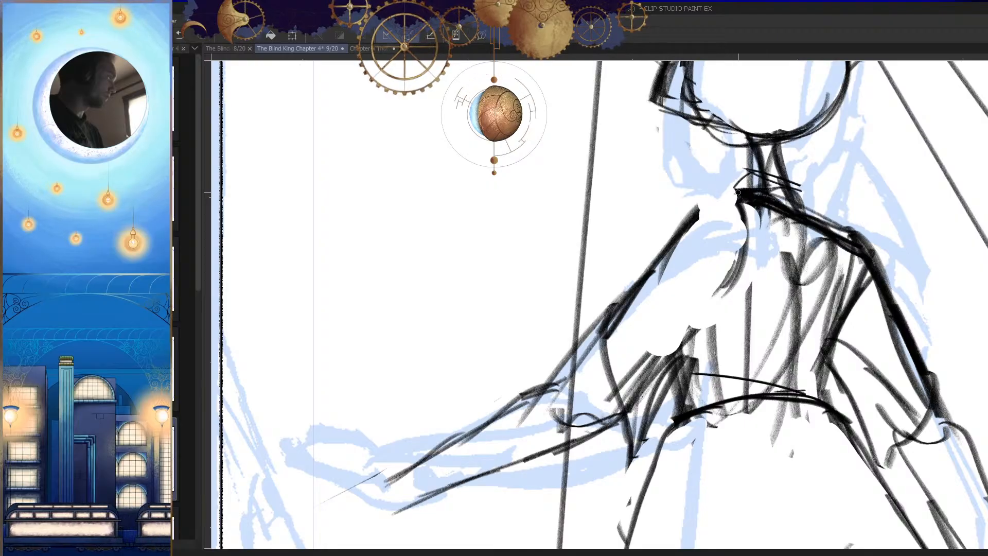
key(h)
drag(719, 305, 708, 343)
key(h)
key(ctrl+z)
mouse_move(602, 269)
mouse_down()
mouse_move(646, 248)
mouse_move(515, 302)
mouse_up()
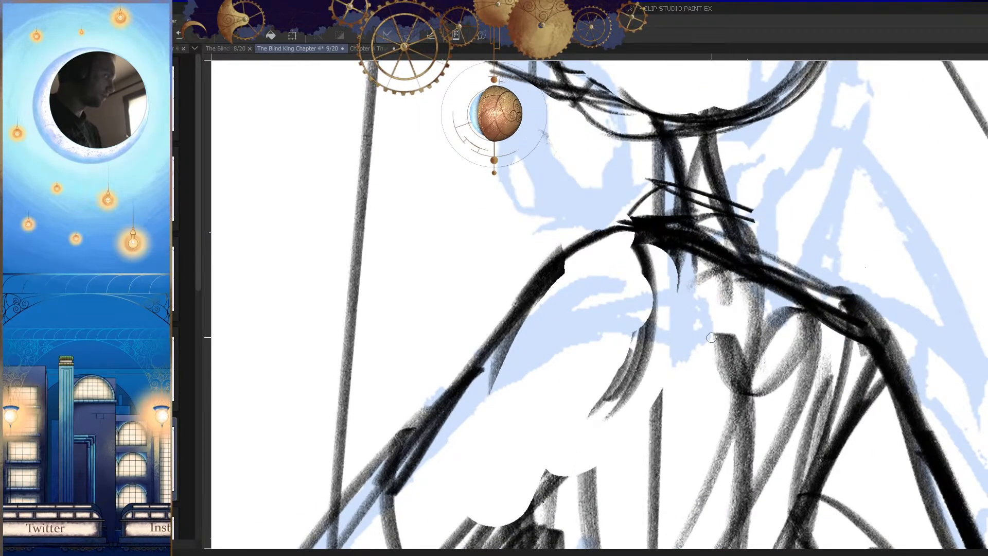
Step: Redraw the curved armhole seam on the outstretched arm's side and erase the thick strokes around it
key(h)
drag(710, 337, 718, 387)
key(h)
key(e)
mouse_move(556, 239)
mouse_down()
mouse_move(555, 219)
mouse_move(541, 281)
mouse_move(562, 246)
mouse_move(550, 231)
mouse_move(541, 284)
mouse_up()
drag(555, 206, 552, 271)
key(h)
ctrl+drag(693, 206, 691, 199)
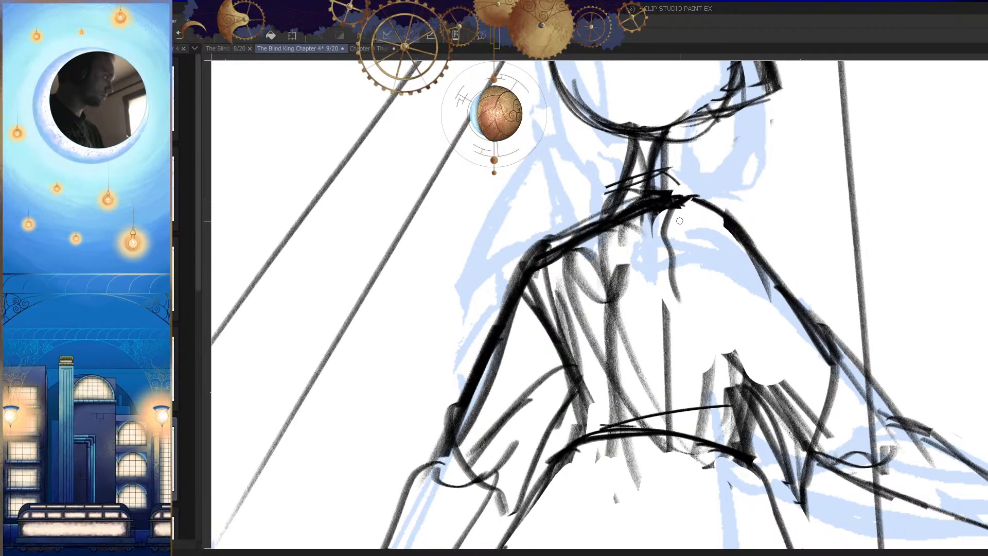
Step: Draw a diagonal underarm line from the torso toward the lower corner of the outstretched arm's sleeve
key(h)
scroll(694, 278, down, 7)
drag(694, 352, 705, 325)
scroll(710, 256, up, 6)
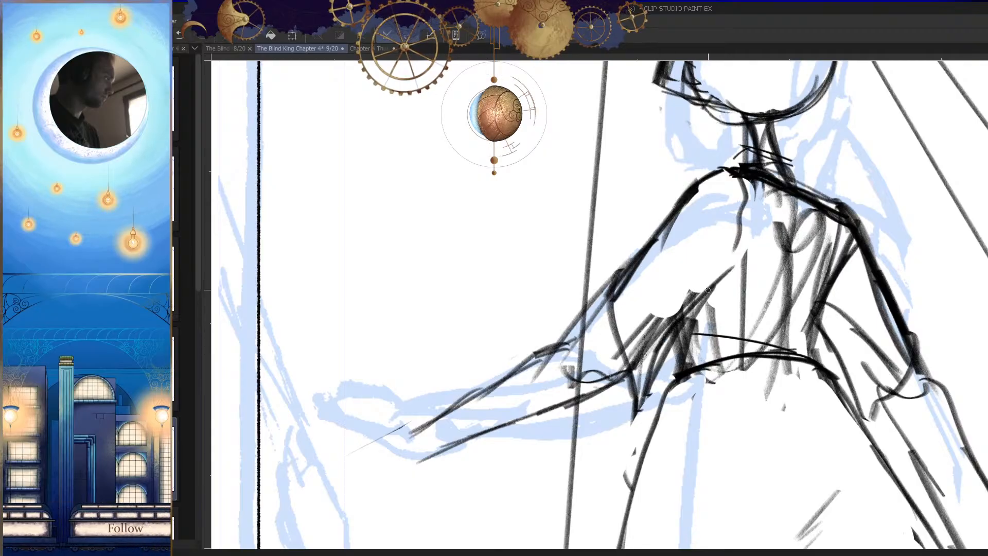
drag(708, 290, 729, 269)
key(h)
scroll(732, 313, down, 4)
key(h)
scroll(743, 360, down, 2)
scroll(638, 319, up, 6)
key(e)
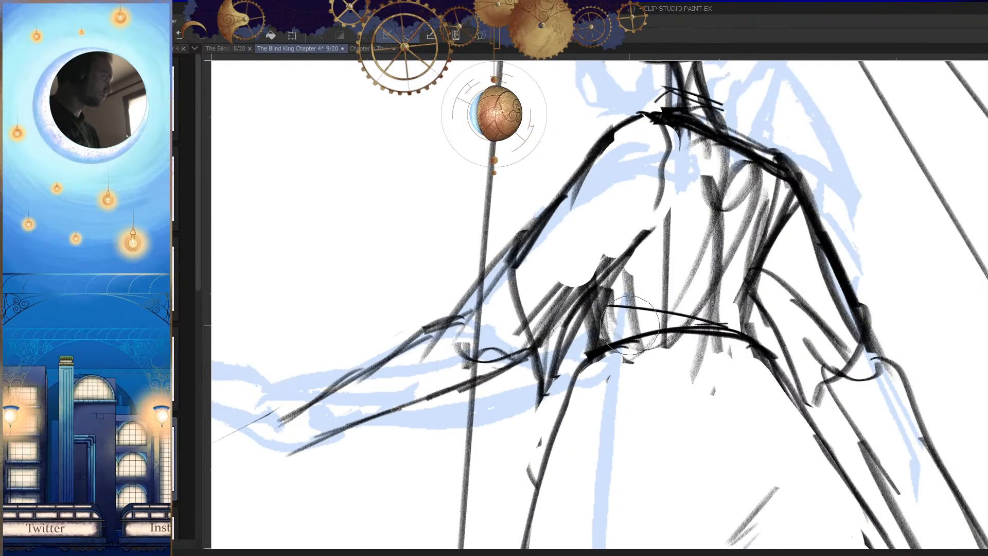
Step: Erase the underarm hatching beside the outstretched arm's sleeve and define the torso's side down to the waistline
mouse_move(600, 269)
mouse_down()
mouse_move(615, 239)
mouse_move(555, 301)
mouse_move(590, 290)
mouse_move(615, 307)
mouse_move(583, 352)
mouse_move(635, 275)
mouse_up()
key(h)
scroll(661, 428, down, 5)
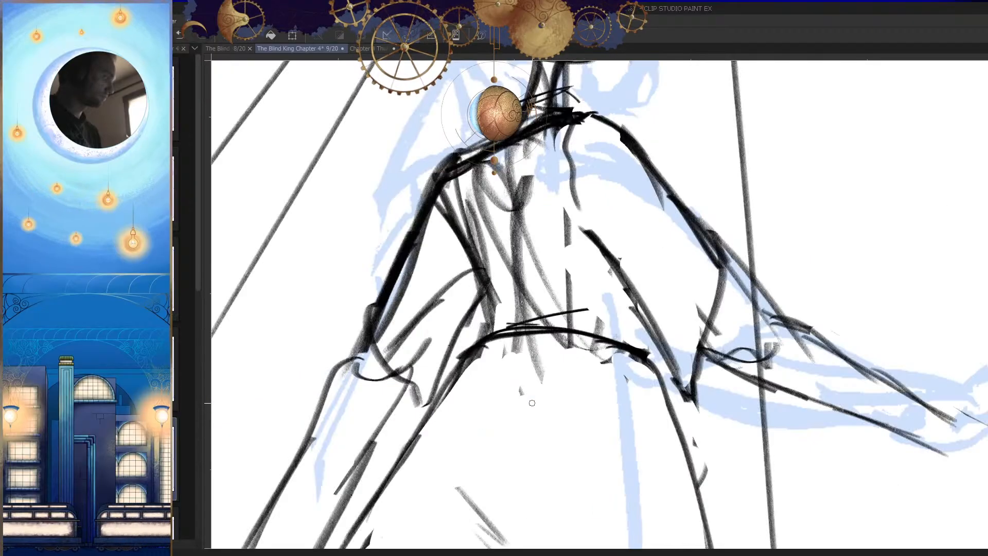
key(h)
scroll(661, 428, up, 6)
key(h)
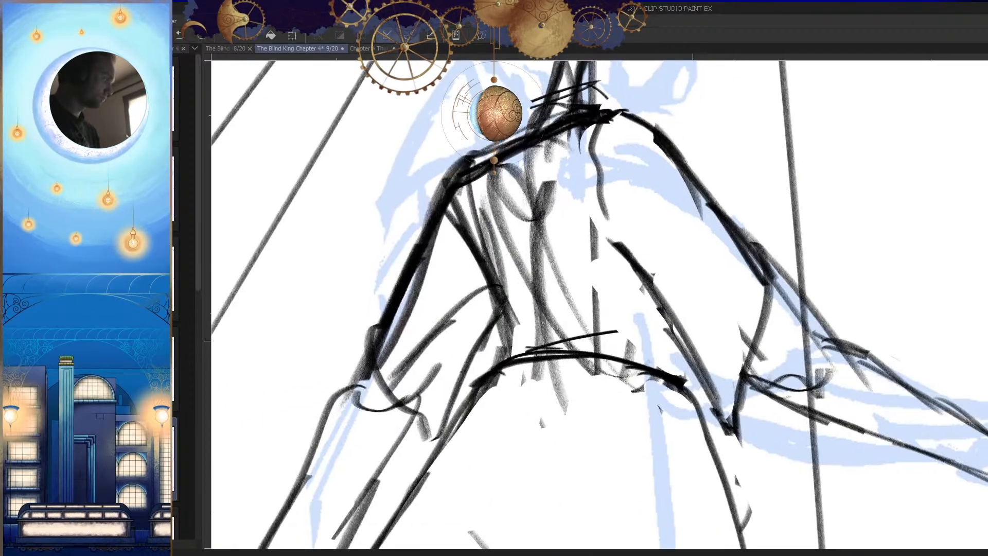
key(h)
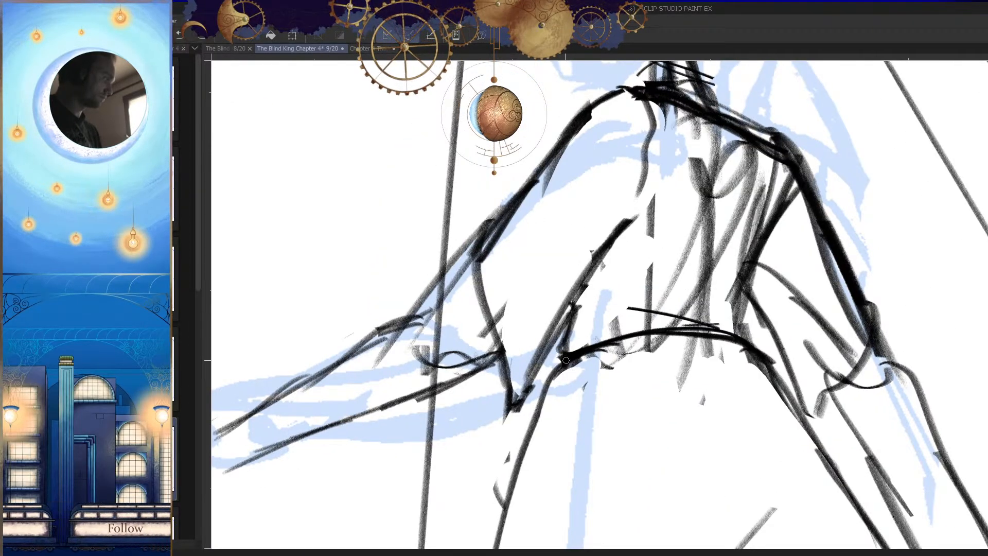
Step: Sharpen the armhole line on the lowered arm's side and erase the construction lines inside the torso
scroll(564, 359, down, 5)
key(h)
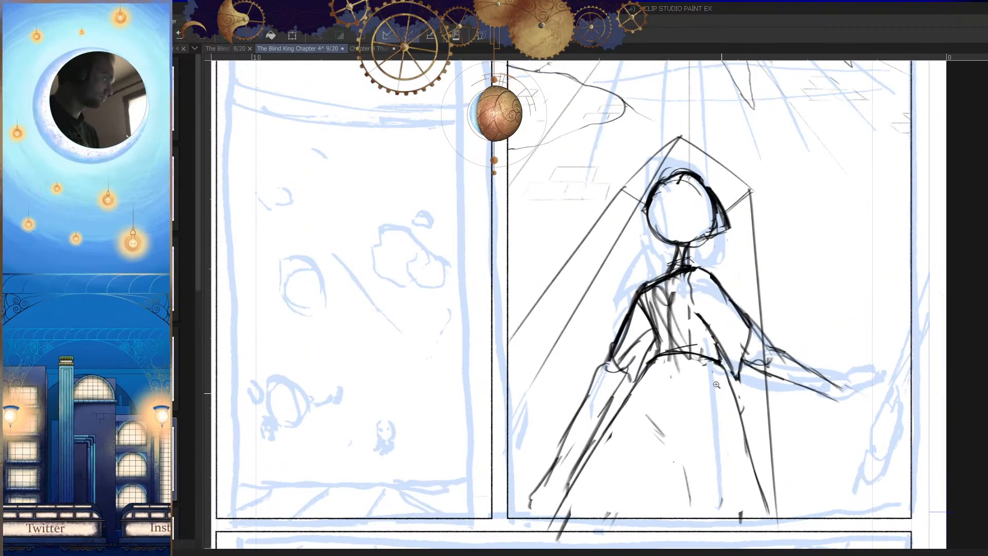
scroll(668, 293, up, 6)
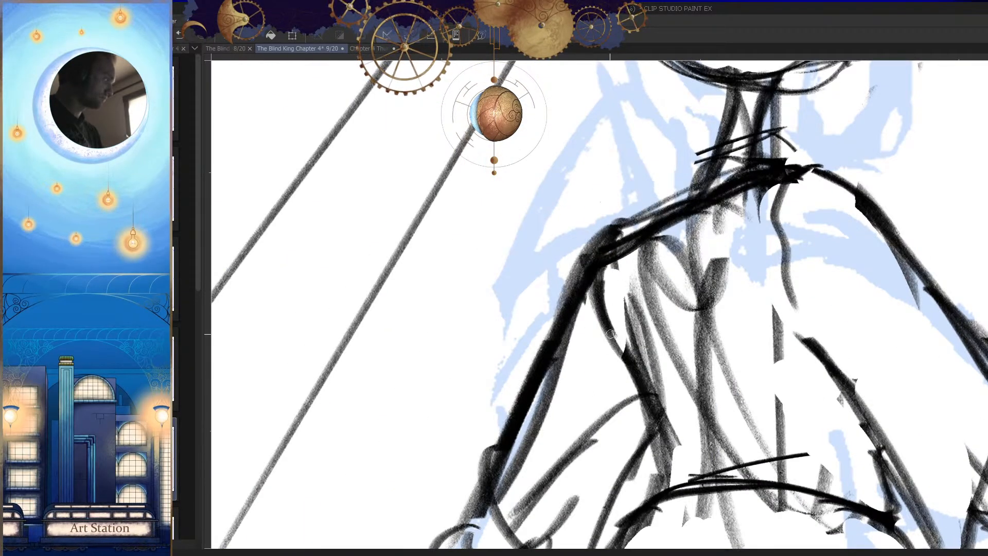
scroll(668, 360, down, 6)
key(h)
scroll(725, 447, down, 3)
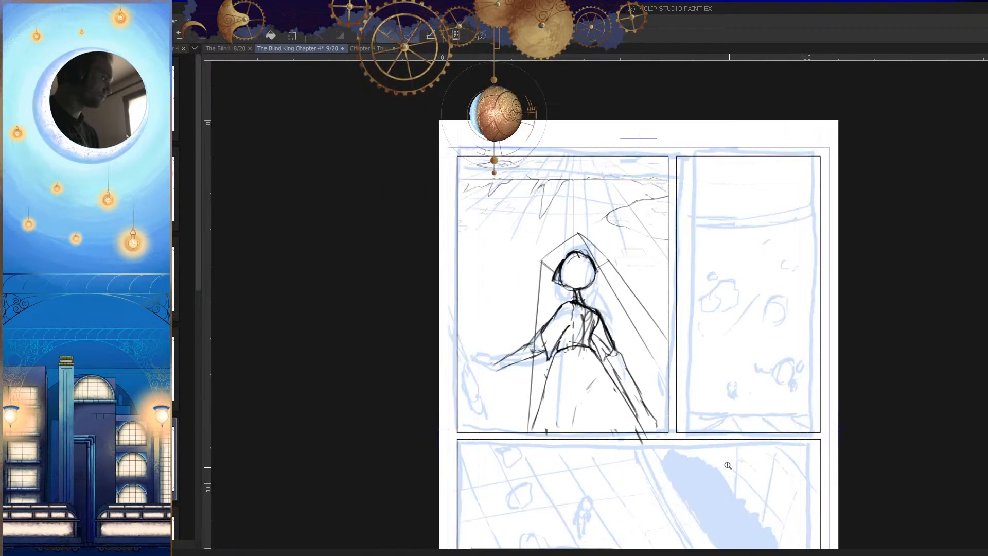
scroll(582, 325, up, 6)
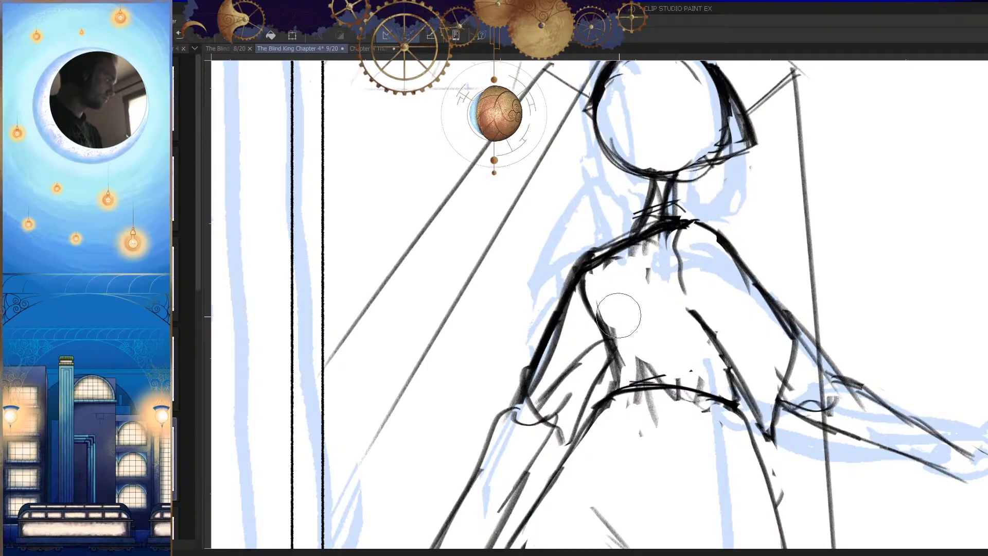
scroll(643, 278, up, 2)
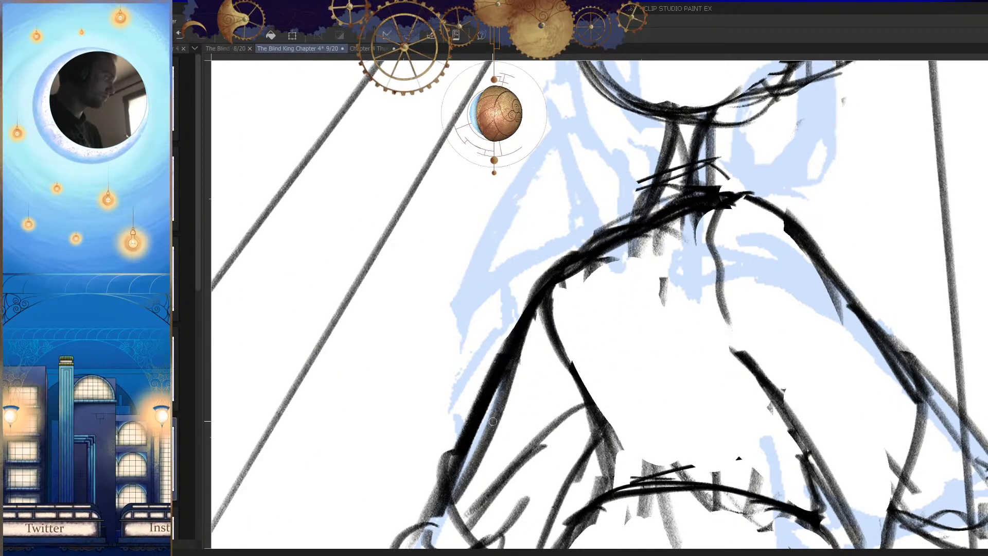
scroll(698, 375, down, 5)
scroll(669, 270, up, 5)
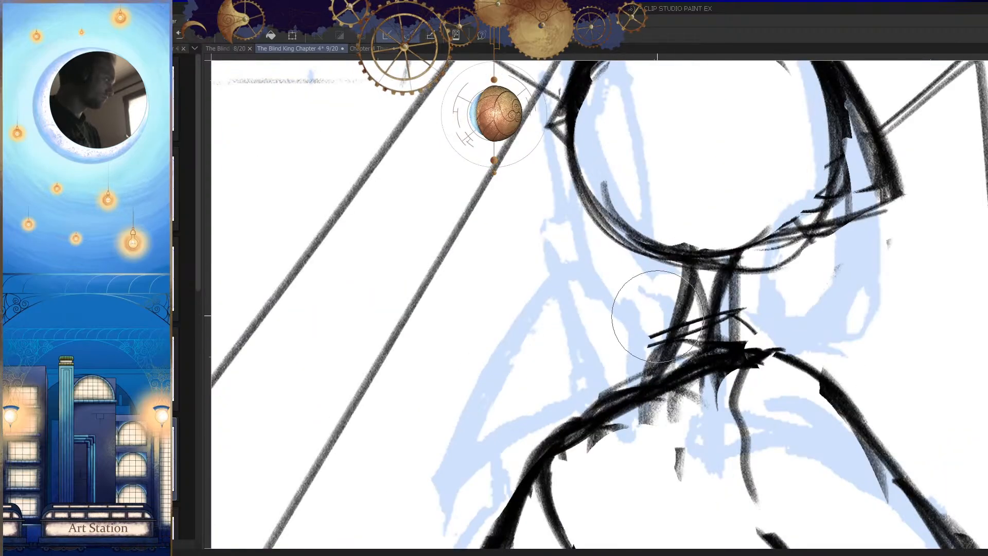
Step: Redraw one side of the figure's neck as a thin curve from the chin to the shoulder and clear the shading beside it
key(bracketleft)
key(bracketleft)
key(bracketleft)
key(bracketleft)
key(bracketleft)
key(bracketleft)
drag(681, 274, 640, 378)
key(ctrl+z)
drag(680, 283, 637, 356)
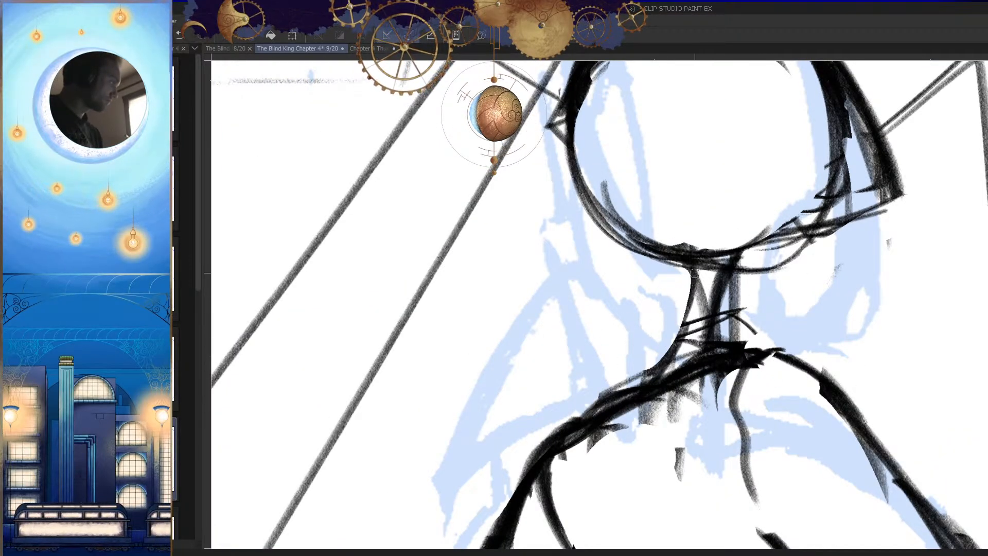
drag(695, 273, 668, 365)
Step: Define the other side of the neck and draw a short collar arc above the shoulder line
key(h)
drag(617, 277, 657, 281)
drag(591, 263, 613, 363)
drag(587, 269, 617, 376)
key(ctrl+z)
mouse_move(612, 239)
mouse_down()
mouse_move(632, 272)
mouse_move(601, 323)
mouse_move(599, 310)
mouse_move(643, 363)
mouse_move(692, 362)
mouse_move(686, 351)
mouse_up()
key(h)
key(e)
Step: Erase the leftover strokes below the shoulder line and inside the collar at the neck's base
scroll(655, 366, down, 5)
scroll(634, 354, up, 4)
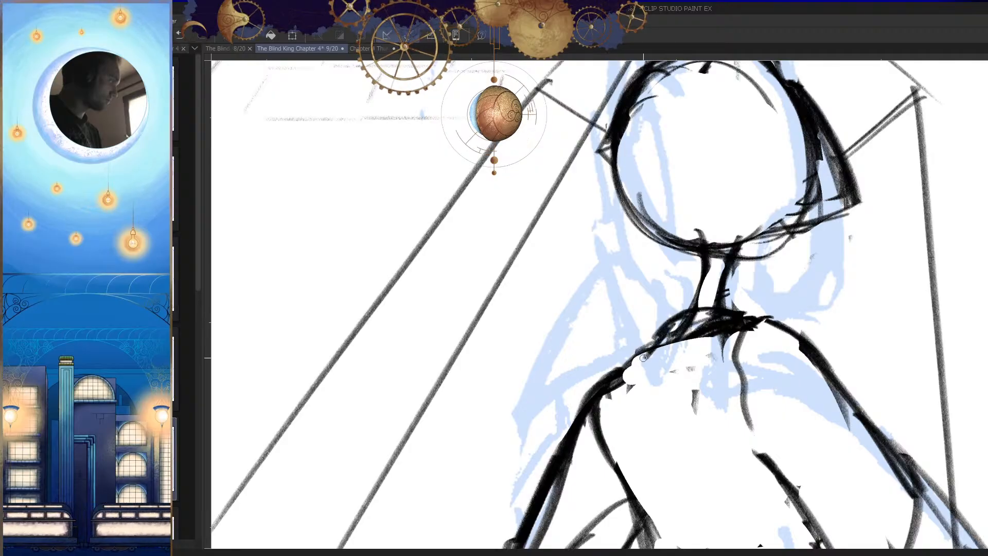
scroll(654, 343, down, 5)
scroll(574, 358, up, 5)
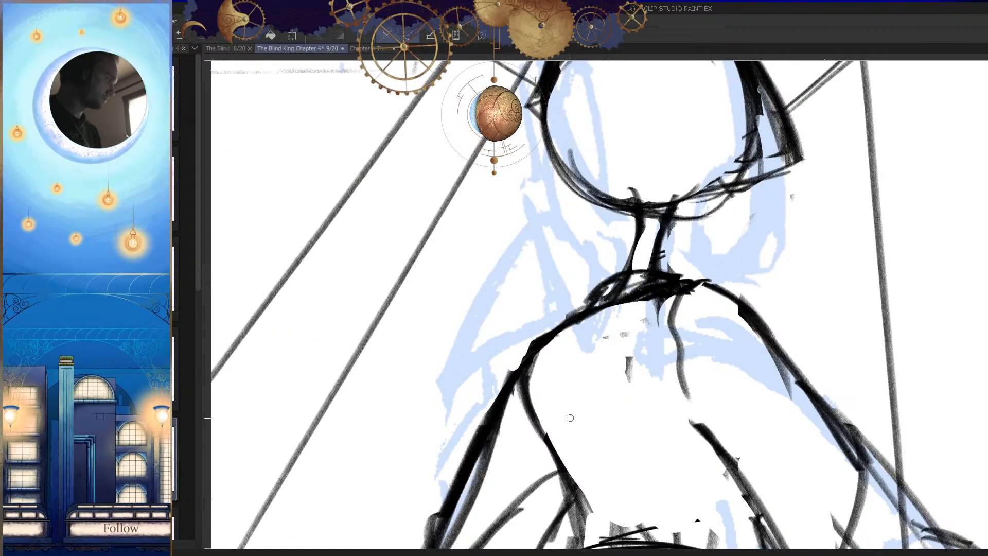
scroll(477, 529, down, 5)
scroll(720, 363, up, 5)
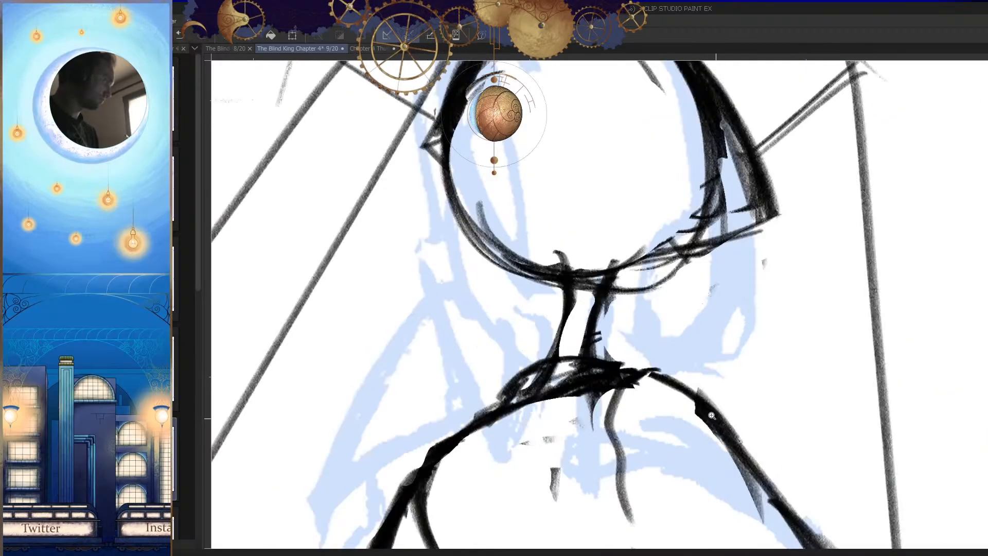
drag(661, 365, 659, 363)
key(h)
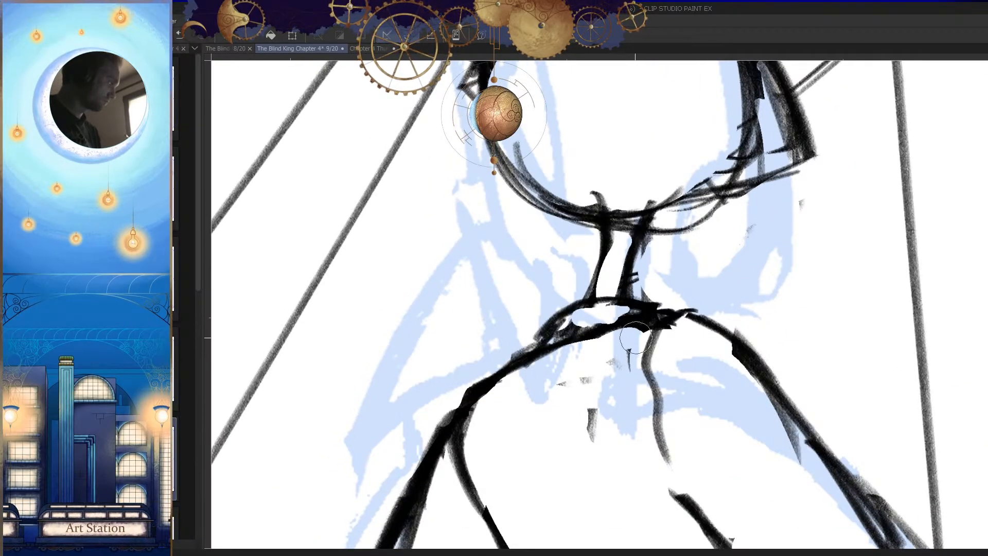
scroll(664, 359, down, 6)
key(h)
scroll(706, 369, down, 1)
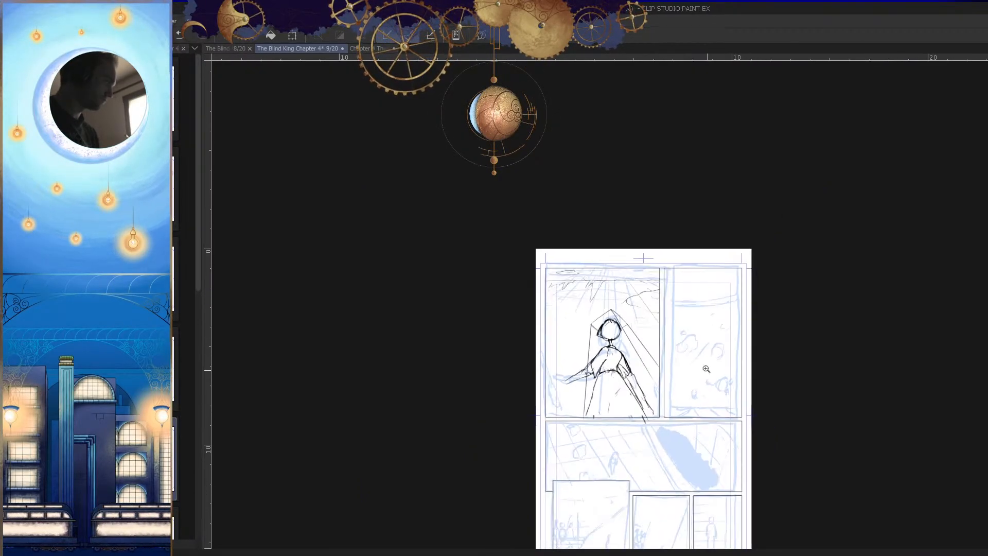
Step: Erase the inner part of the thick contour along the pointed side of the head
scroll(641, 308, up, 6)
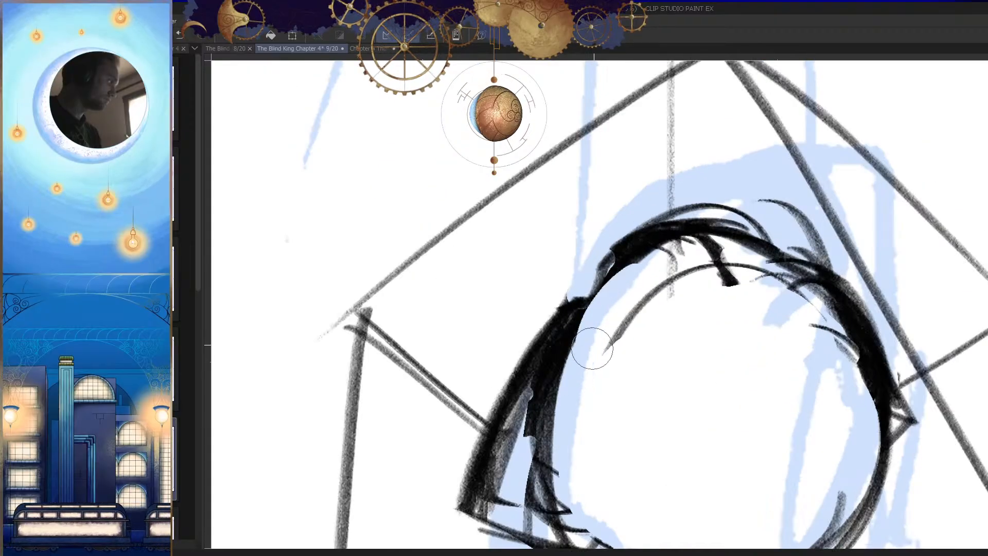
drag(589, 294, 577, 332)
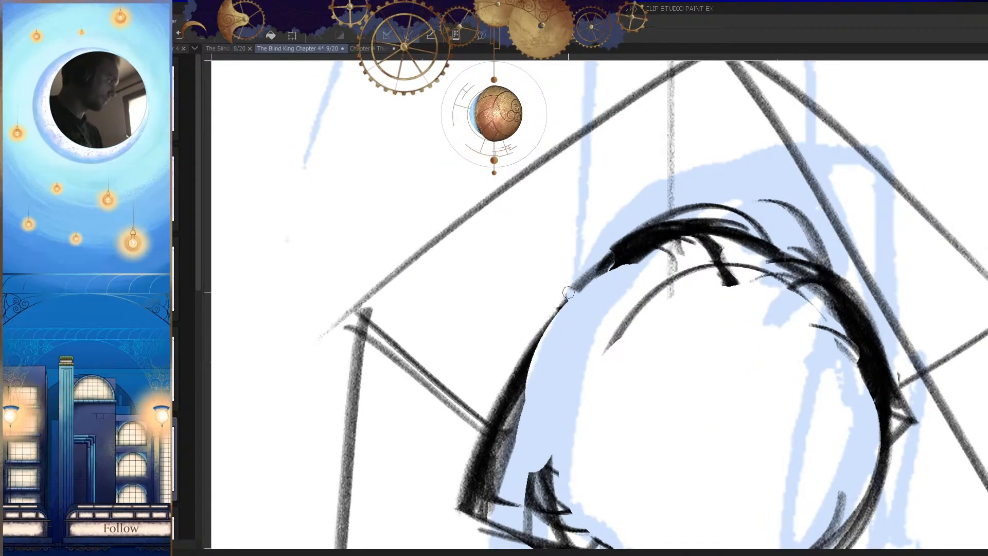
scroll(587, 273, down, 4)
key(h)
scroll(577, 314, up, 4)
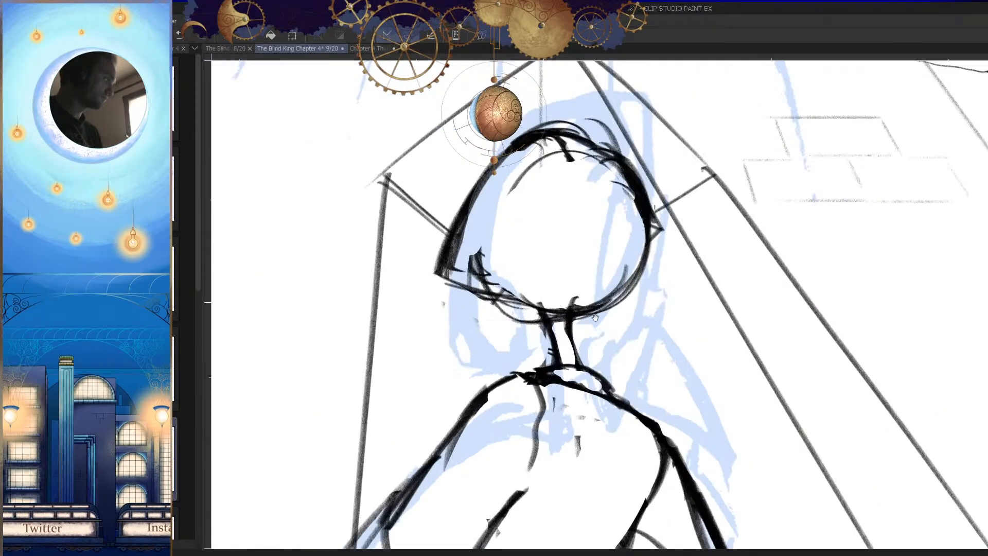
Step: Redraw the pointed side of the head closer to the face and erase the old corner outside it
scroll(577, 314, up, 2)
drag(512, 300, 546, 220)
drag(591, 164, 538, 297)
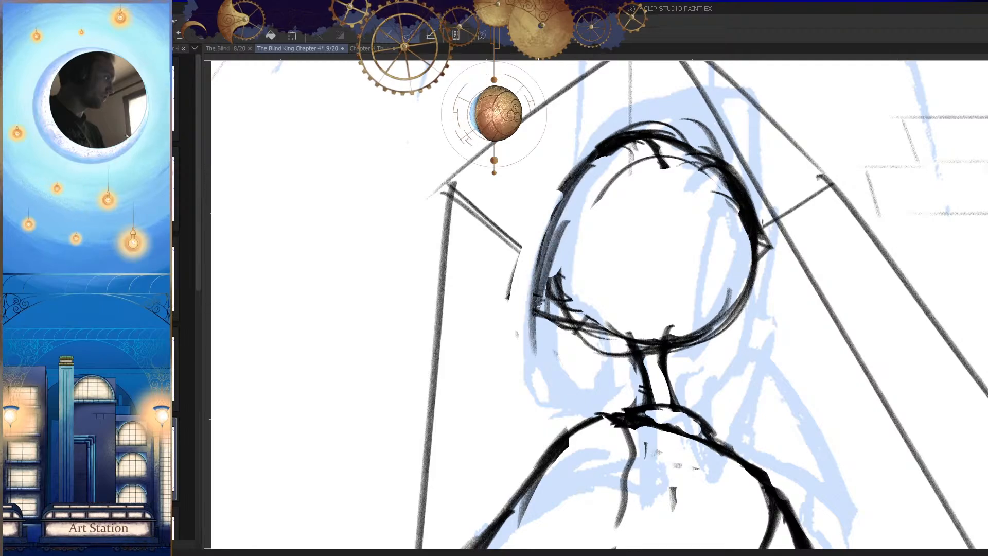
key(h)
Step: Flatten the head's lower edge toward the pointed corner and erase the rough lines around it
key(h)
scroll(540, 327, up, 2)
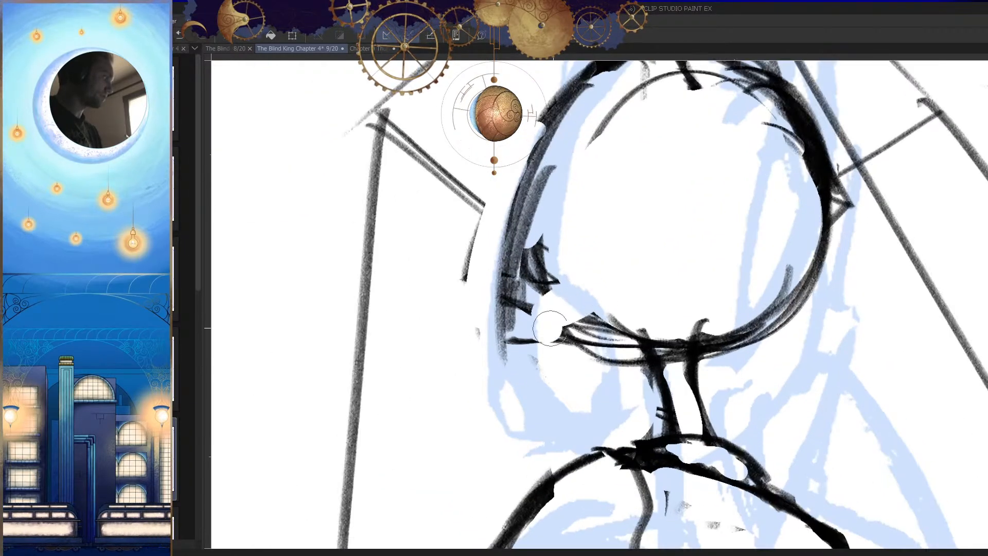
key(h)
drag(725, 351, 717, 377)
key(h)
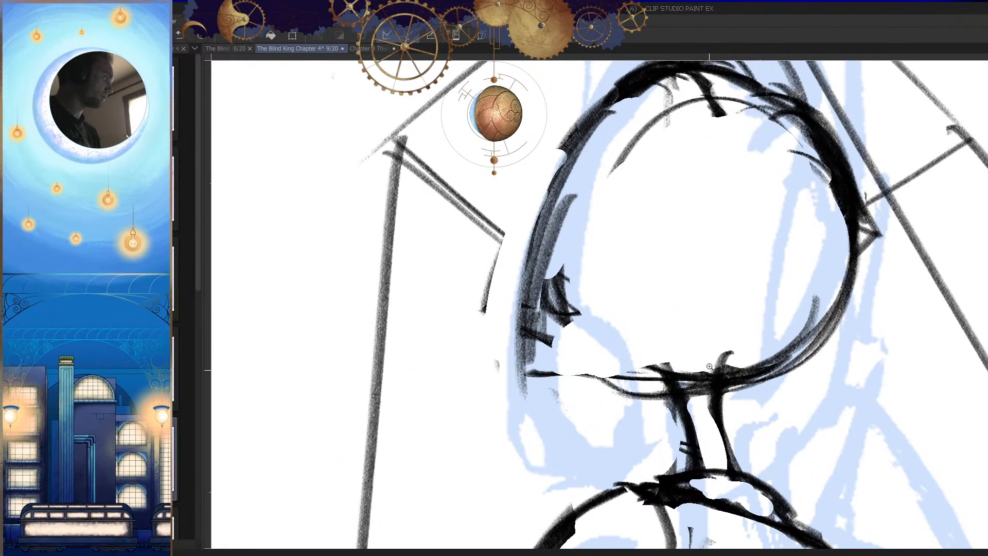
scroll(697, 385, down, 2)
key(h)
drag(573, 352, 588, 344)
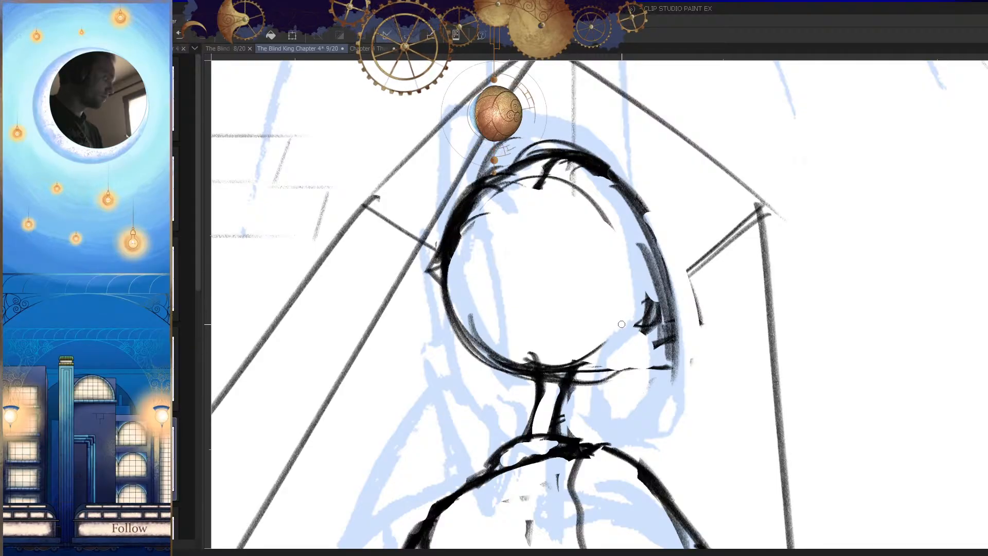
Step: Refine the chin curve above the neck and erase the construction strokes beneath the head
scroll(604, 321, down, 2)
key(h)
key(h)
scroll(493, 378, up, 4)
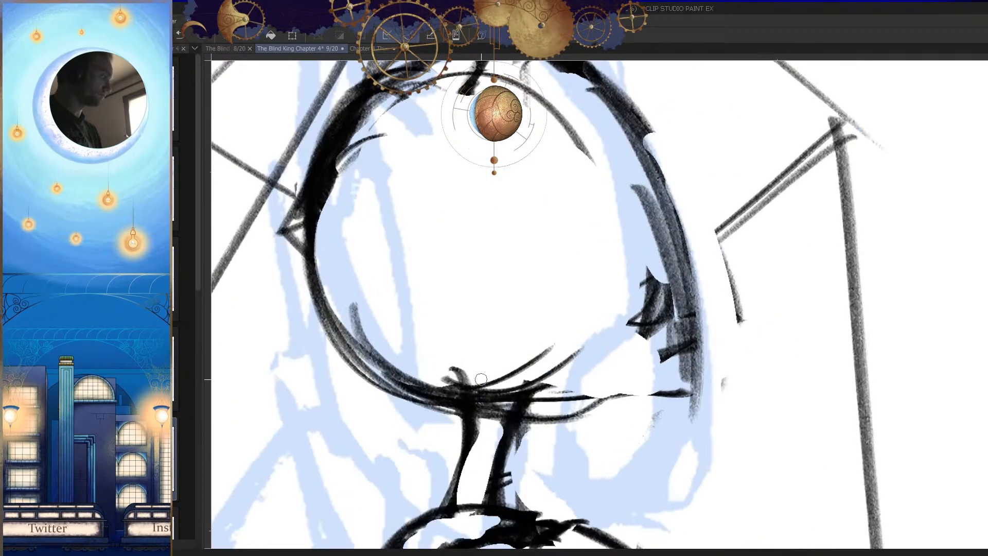
scroll(566, 357, down, 4)
key(h)
scroll(666, 348, up, 3)
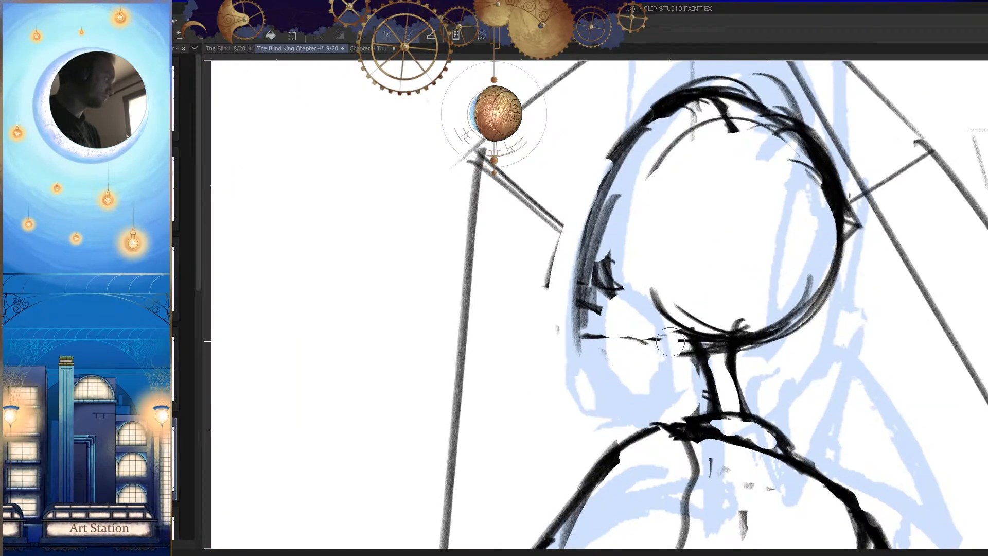
Step: Draw a curved lower edge connecting the neck to the pointed corner of the head
key(h)
drag(622, 332, 658, 316)
scroll(638, 329, up, 3)
drag(596, 325, 549, 312)
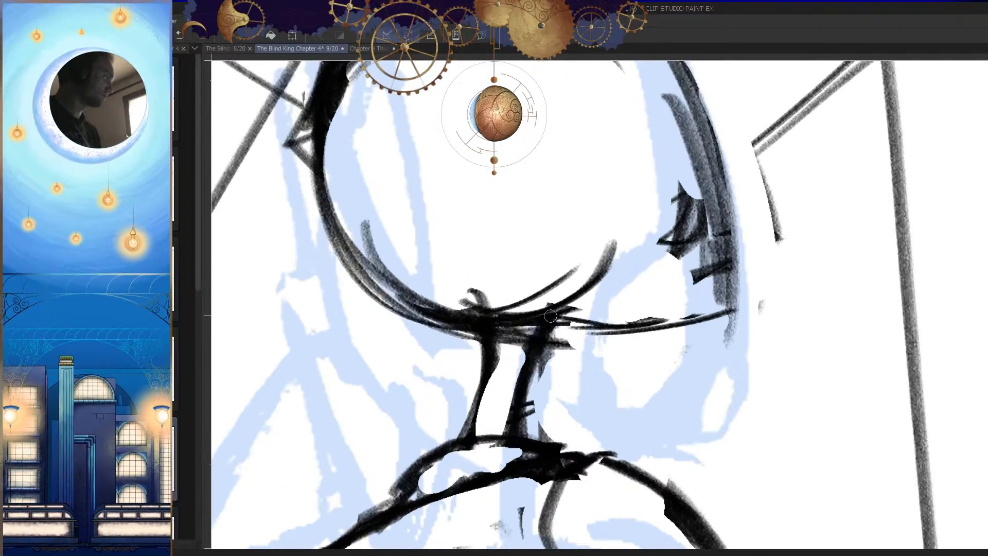
Step: Erase the hatching inside the pointed side of the head, redraw its contour and trim the overshoot at the corner
scroll(648, 371, down, 6)
key(h)
scroll(721, 399, down, 2)
scroll(617, 366, up, 6)
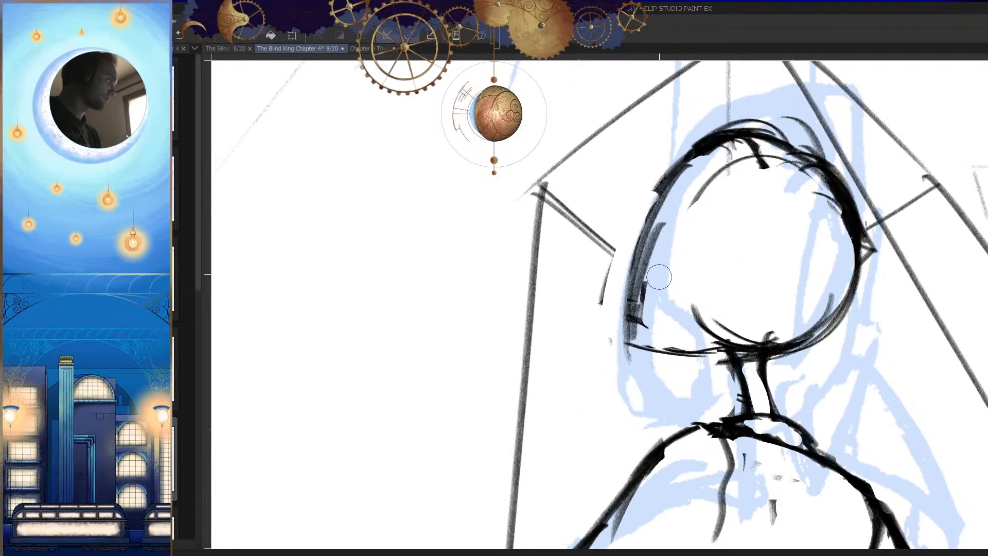
drag(672, 215, 646, 306)
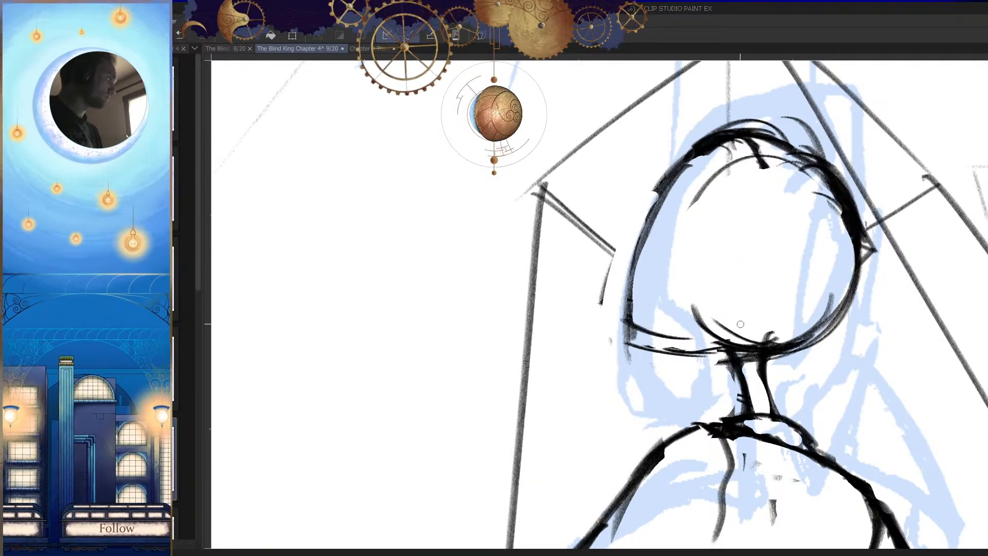
key(h)
key(e)
drag(681, 314, 663, 325)
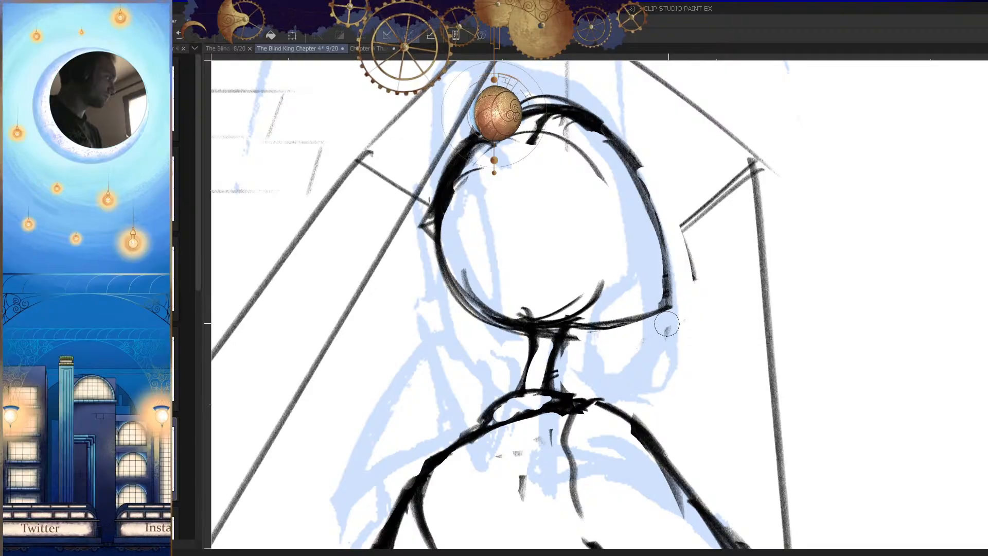
Step: Erase the thick strokes on the crown of the head and redraw it as a thinner arc
key(h)
drag(697, 200, 703, 245)
key(e)
drag(712, 147, 618, 188)
key(p)
mouse_move(722, 168)
mouse_down()
mouse_move(605, 227)
mouse_move(604, 241)
mouse_up()
drag(683, 171, 583, 308)
key(h)
key(h)
key(ctrl+z)
key(h)
Step: Replace the heavy contour on the rounded side of the head with a thin curve
scroll(668, 341, down, 2)
scroll(557, 262, up, 3)
key(e)
mouse_move(559, 221)
mouse_down()
mouse_move(478, 342)
mouse_move(491, 297)
mouse_up()
key(p)
drag(573, 205, 475, 349)
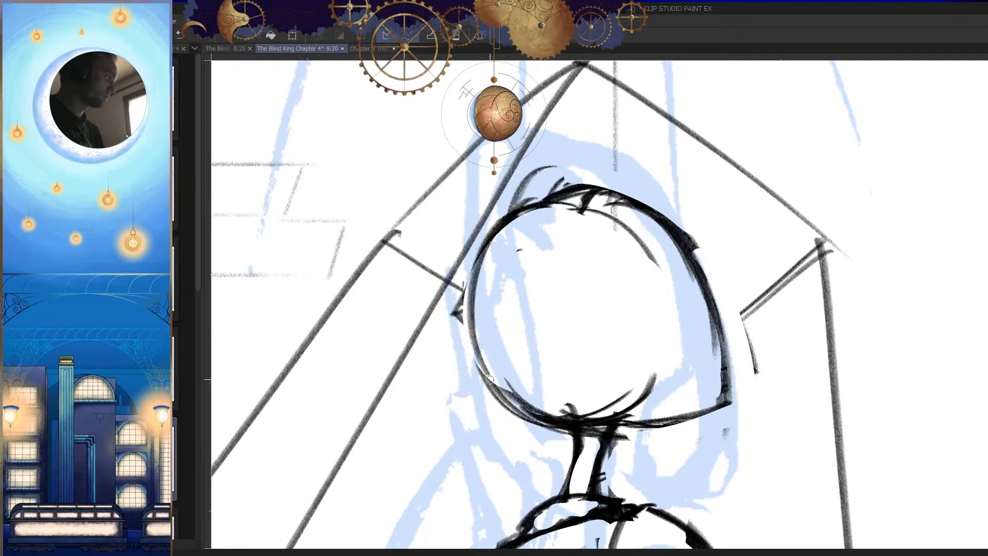
Step: Refine the rounded side of the head with one long curve from the crown toward the neck
drag(466, 263, 530, 413)
key(ctrl+z)
key(ctrl+z)
mouse_move(563, 187)
mouse_down()
mouse_move(486, 231)
mouse_move(522, 403)
mouse_up()
key(ctrl+z)
drag(531, 213, 528, 410)
key(ctrl+z)
drag(478, 246, 529, 413)
key(h)
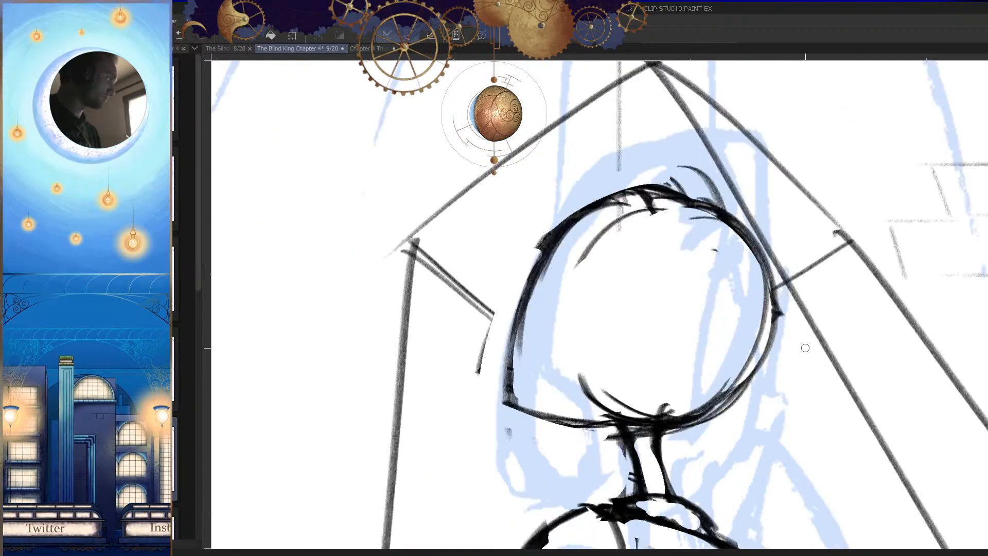
Step: Strengthen the head's upper contour and erase the stray strokes around and inside the crown
key(h)
scroll(603, 210, up, 2)
key(e)
drag(630, 200, 539, 210)
drag(656, 187, 471, 261)
drag(612, 191, 441, 382)
key(h)
scroll(712, 353, down, 5)
scroll(716, 457, down, 5)
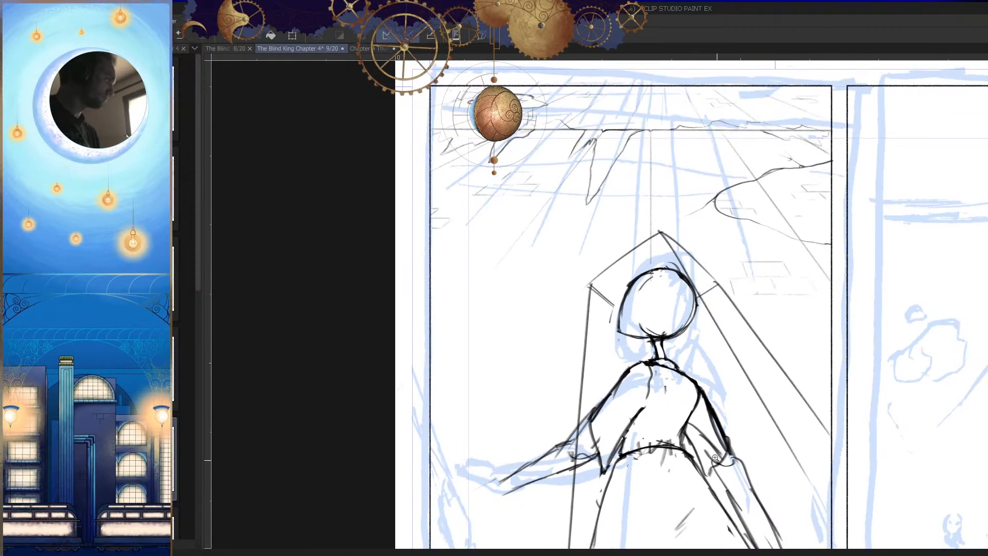
scroll(629, 352, up, 6)
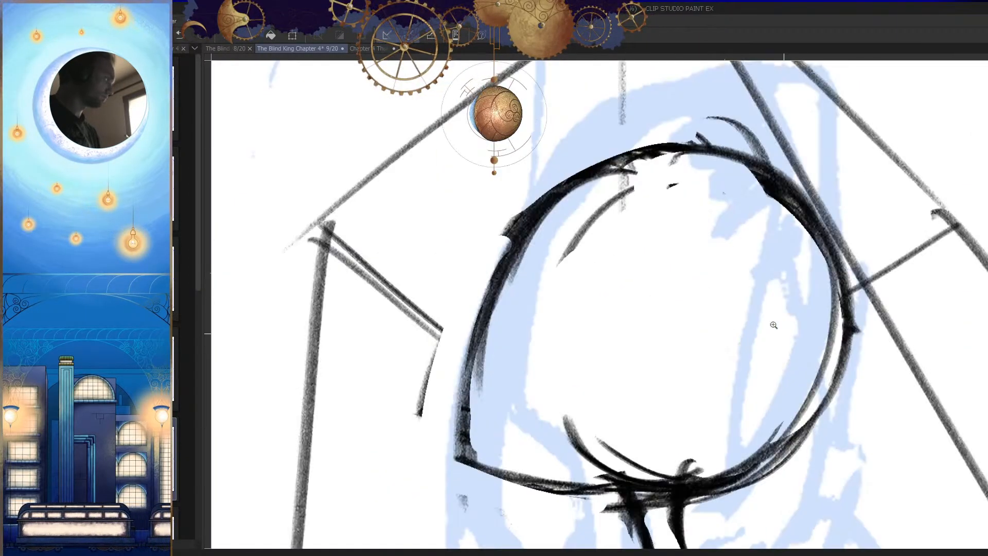
Step: Thin the upper contour on the pointed side of the head and redraw it as a straighter slope
mouse_move(593, 160)
mouse_down()
mouse_move(457, 355)
mouse_move(473, 296)
mouse_up()
key(ctrl+z)
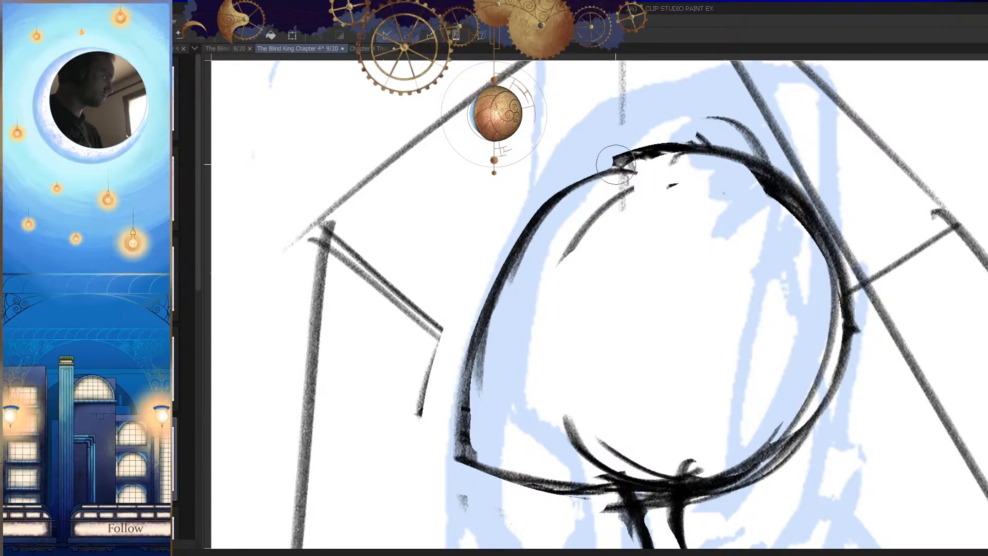
key(ctrl+z)
drag(619, 144, 443, 383)
drag(506, 219, 436, 414)
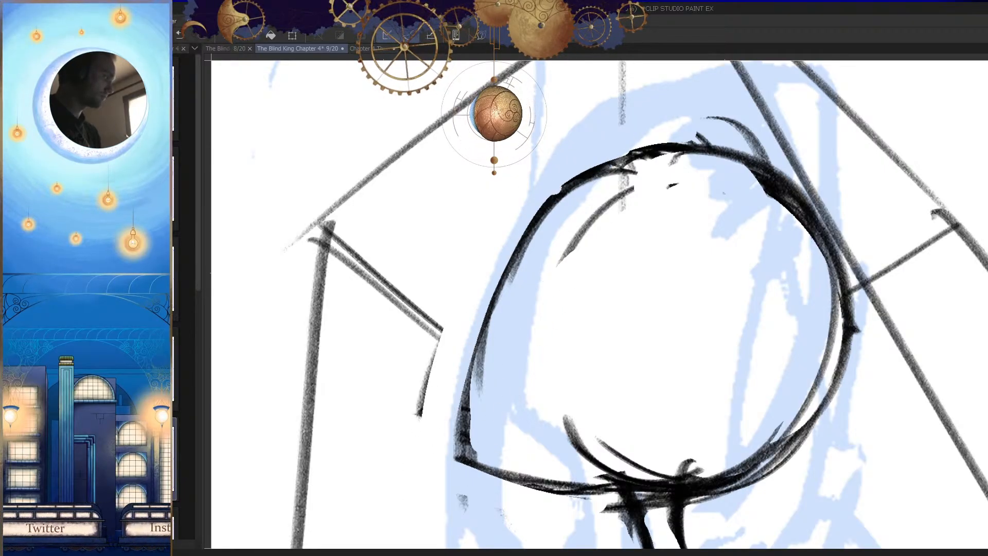
drag(528, 410, 551, 366)
drag(562, 178, 485, 423)
Step: Erase the head's lower edge and redraw it as a single line between the neck and the pointed corner
key(h)
mouse_move(506, 307)
mouse_down()
mouse_move(488, 369)
mouse_move(633, 360)
mouse_up()
key(h)
scroll(443, 345, down, 5)
key(h)
drag(710, 359, 950, 301)
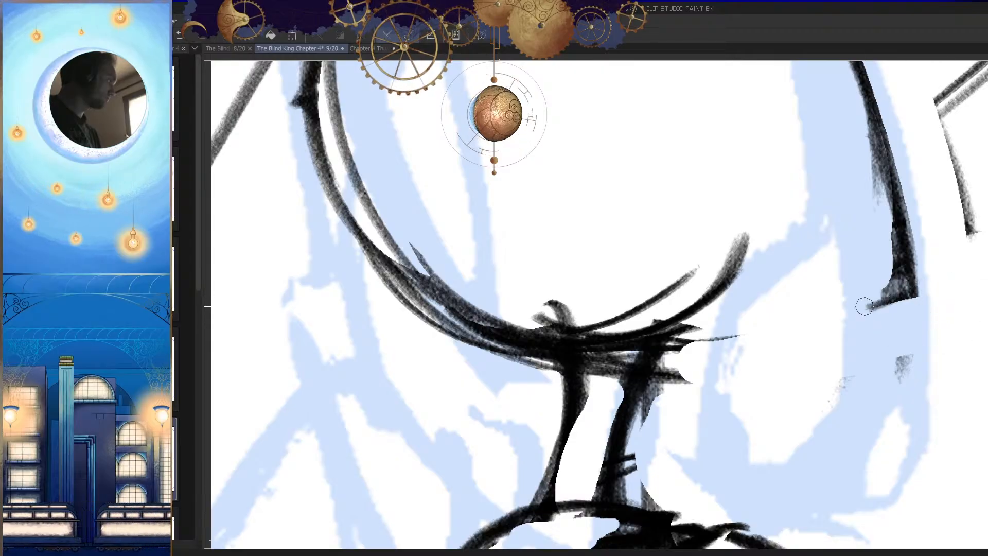
drag(880, 299, 659, 359)
drag(850, 327, 728, 339)
drag(653, 355, 893, 293)
Step: Clean up the lower edge beside the pointed corner and erase the stray marks beneath the head
key(h)
mouse_move(544, 337)
mouse_down()
mouse_move(708, 368)
mouse_move(753, 409)
mouse_up()
key(h)
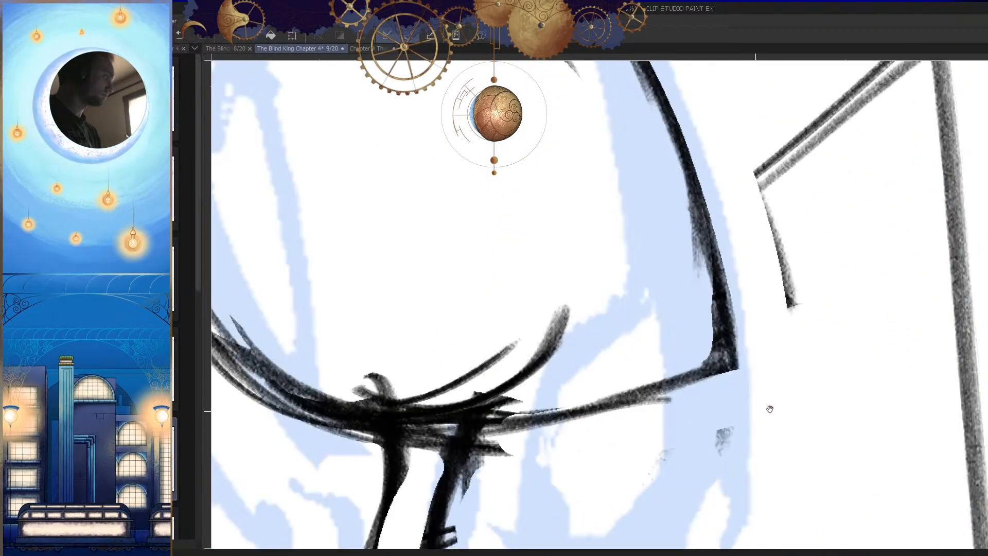
drag(671, 404, 836, 347)
mouse_move(753, 388)
mouse_down()
mouse_move(795, 329)
mouse_move(741, 391)
mouse_up()
key(ctrl+z)
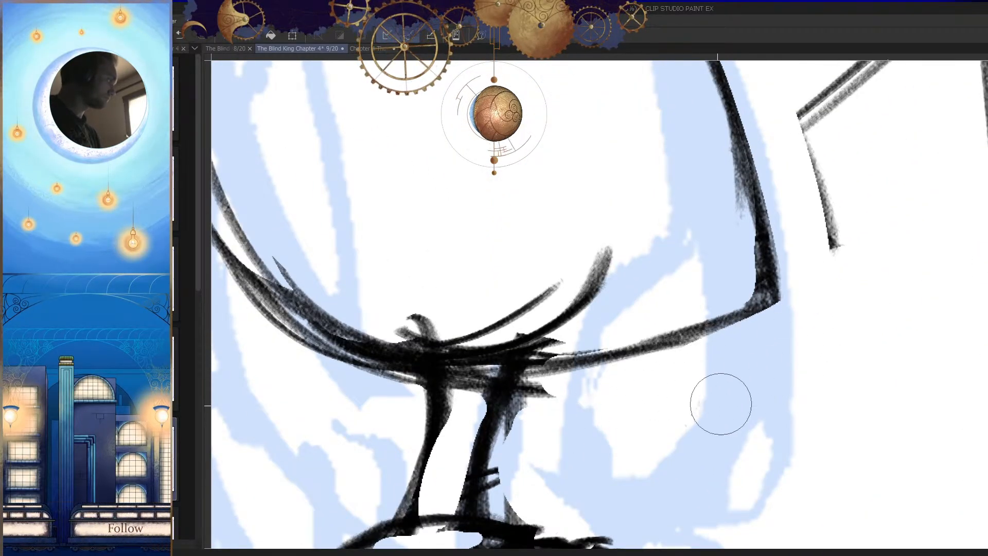
Step: Sharpen the pointed corner of the head by erasing the excess thickness along its side and lower edge
key(h)
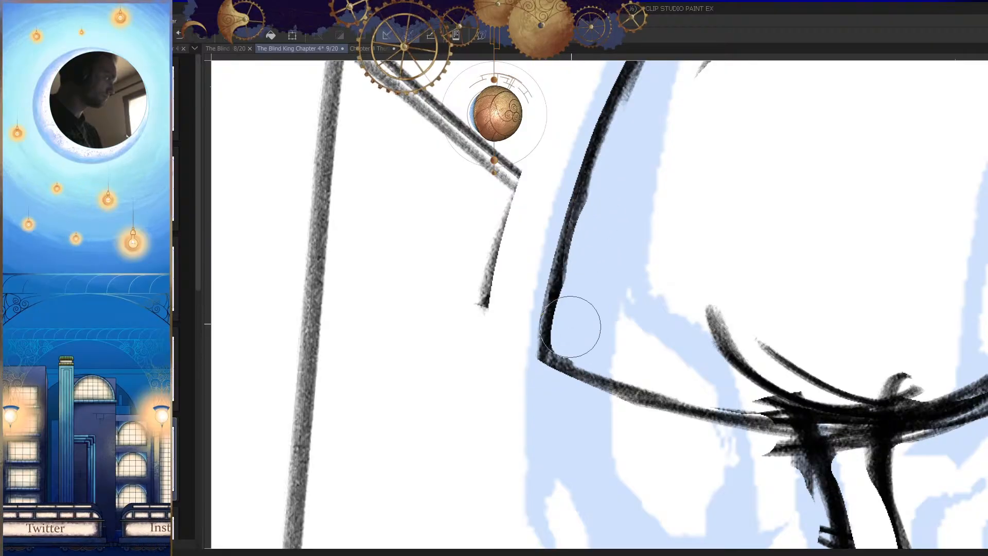
drag(550, 303, 543, 362)
key(h)
drag(765, 394, 625, 412)
key(h)
drag(738, 426, 703, 432)
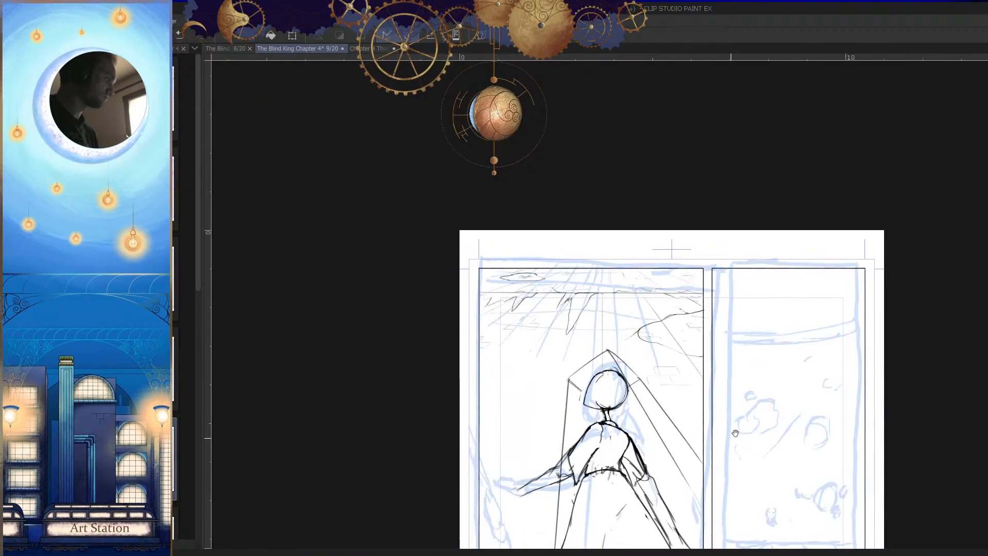
Step: Erase the kinked contour between the crown and the pointed side, and draw a line bridging the gap
drag(582, 401, 694, 351)
drag(676, 303, 683, 296)
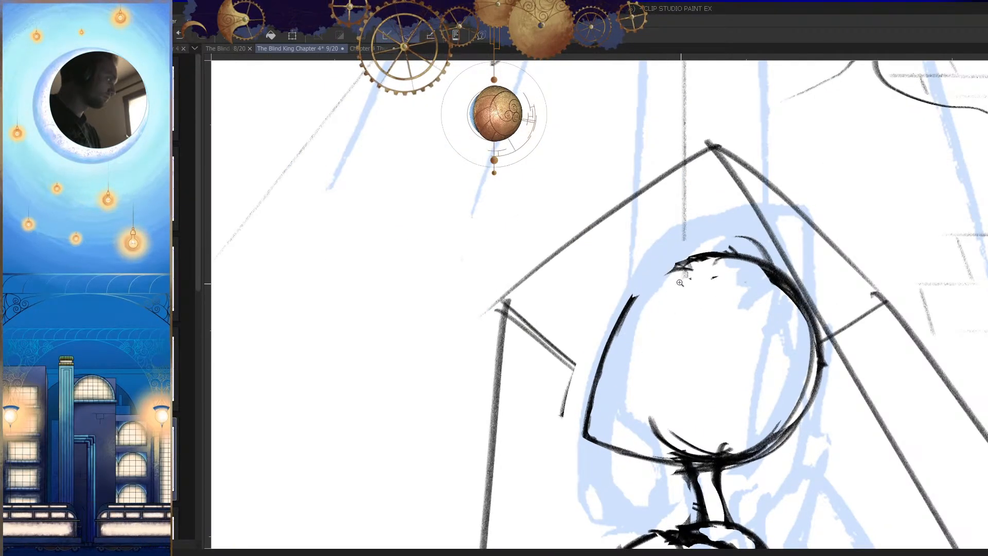
click(681, 284)
drag(684, 257, 669, 259)
key(h)
mouse_move(667, 357)
mouse_down()
mouse_move(621, 416)
mouse_move(640, 359)
mouse_up()
key(h)
key(ctrl+z)
mouse_move(704, 315)
mouse_down()
mouse_move(691, 381)
mouse_move(633, 406)
mouse_up()
drag(744, 389, 706, 430)
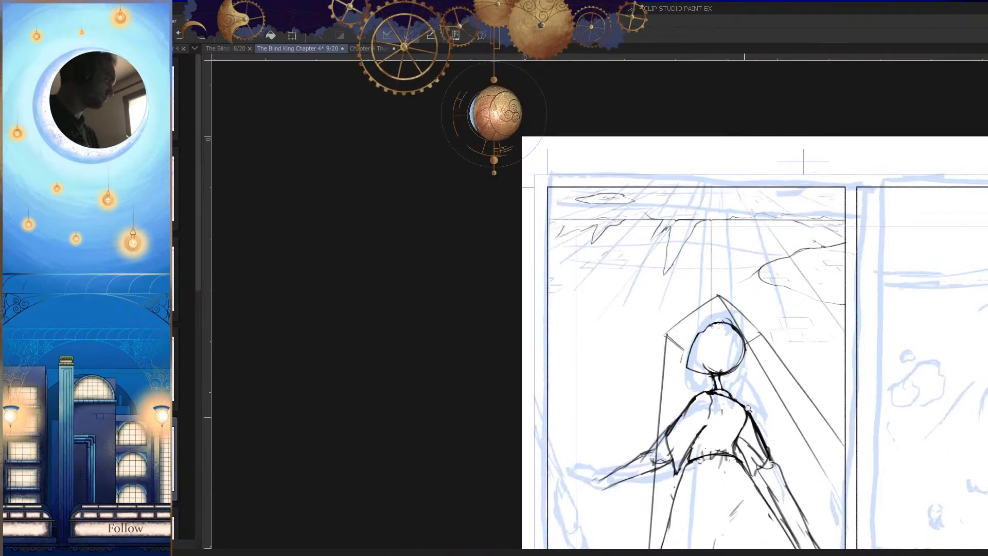
Step: Rework the join between the crown and the pointed side of the head into a smoother closed contour
drag(708, 347, 757, 338)
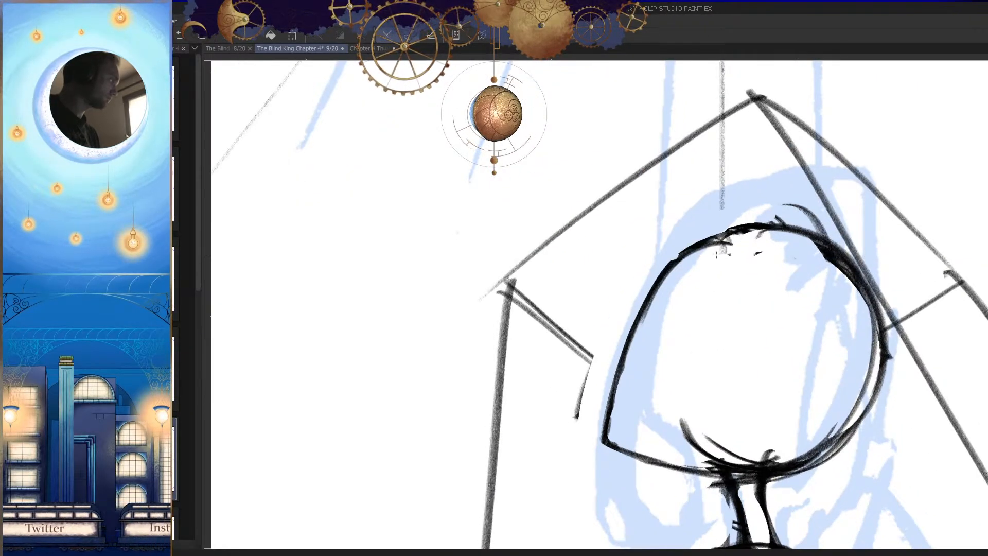
click(718, 255)
key(h)
mouse_move(678, 255)
mouse_down()
mouse_move(640, 291)
mouse_move(630, 329)
mouse_up()
drag(697, 377, 681, 409)
key(h)
drag(557, 354, 603, 339)
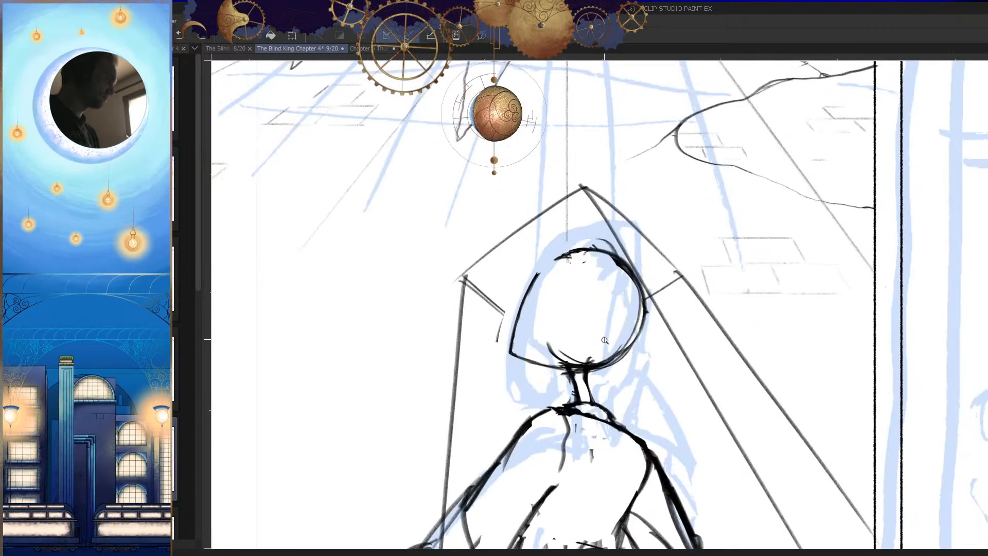
drag(558, 305, 583, 303)
key(h)
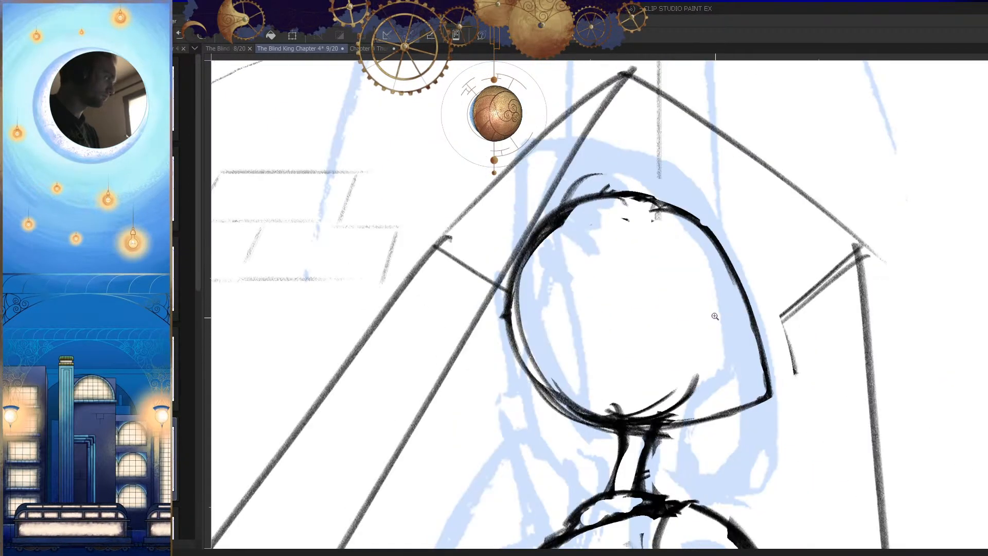
Step: Sketch the curved upper rim of an ear inside the head, towards its pointed side
key(h)
drag(579, 235, 597, 210)
drag(614, 169, 439, 341)
mouse_move(623, 183)
mouse_down()
mouse_move(468, 288)
mouse_move(456, 278)
mouse_move(509, 229)
mouse_up()
drag(626, 176, 459, 343)
key(h)
key(ctrl+z)
key(h)
drag(536, 263, 573, 255)
drag(544, 217, 444, 423)
mouse_move(593, 191)
mouse_down()
mouse_move(435, 488)
mouse_move(447, 472)
mouse_up()
scroll(664, 407, down, 5)
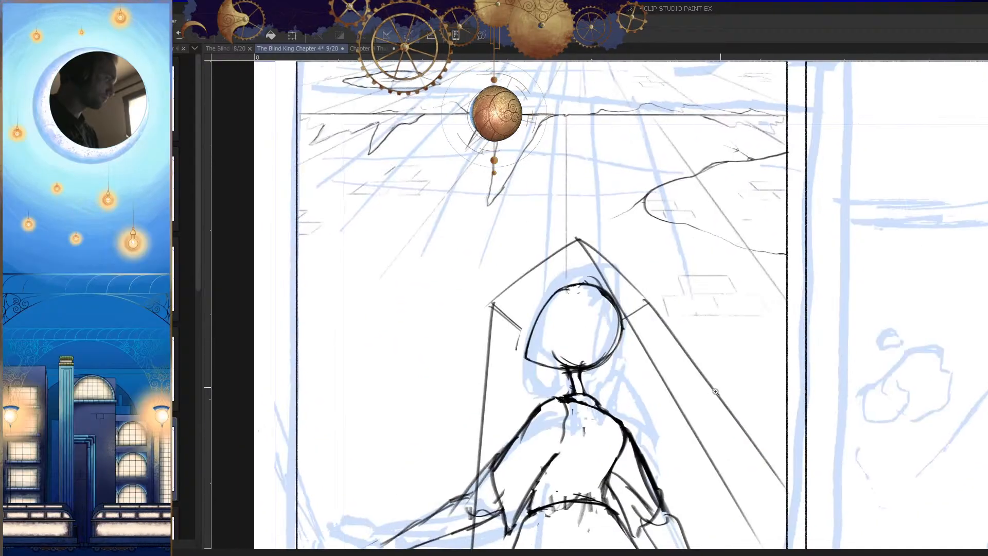
scroll(592, 315, up, 5)
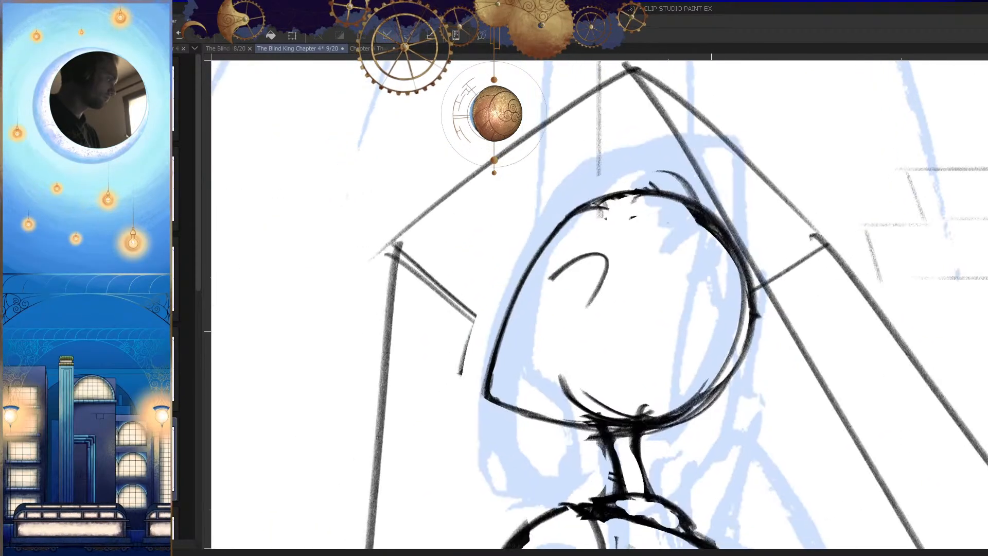
Step: Redraw the back edge of the ear, extending its curve down and forward from the upper rim
key(ctrl+z)
mouse_move(571, 240)
mouse_down()
mouse_move(587, 231)
mouse_move(533, 355)
mouse_up()
drag(573, 319, 530, 356)
key(h)
mouse_move(725, 340)
mouse_down()
mouse_move(694, 354)
mouse_move(681, 346)
mouse_move(685, 315)
mouse_move(660, 339)
mouse_move(678, 358)
mouse_up()
key(e)
key(p)
key(ctrl+z)
key(h)
key(ctrl+z)
key(e)
drag(632, 311, 592, 345)
drag(641, 282, 597, 333)
key(ctrl+z)
drag(640, 284, 591, 331)
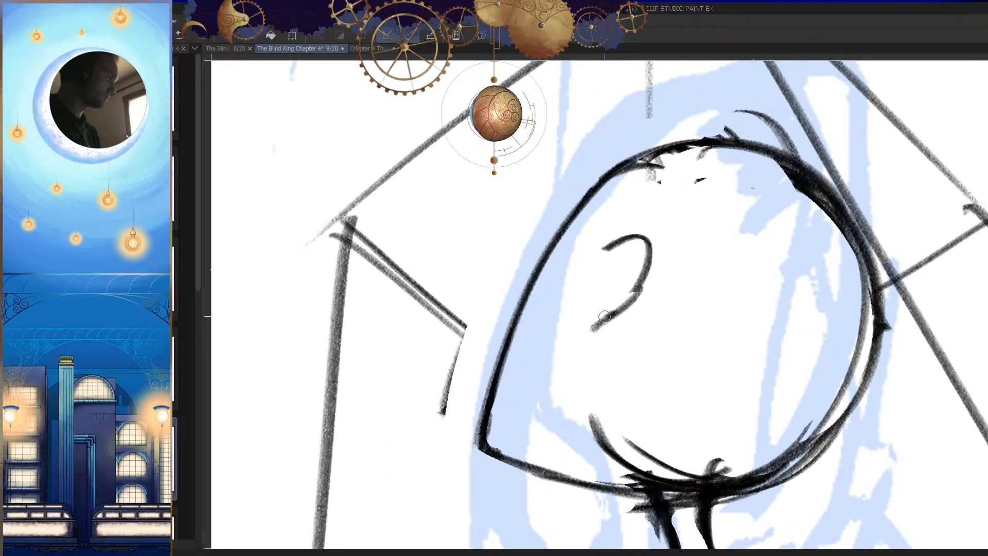
Step: Continue the ear outline down into a small rounded lobe that turns back up at the front
key(h)
scroll(694, 368, down, 6)
key(h)
scroll(676, 437, down, 1)
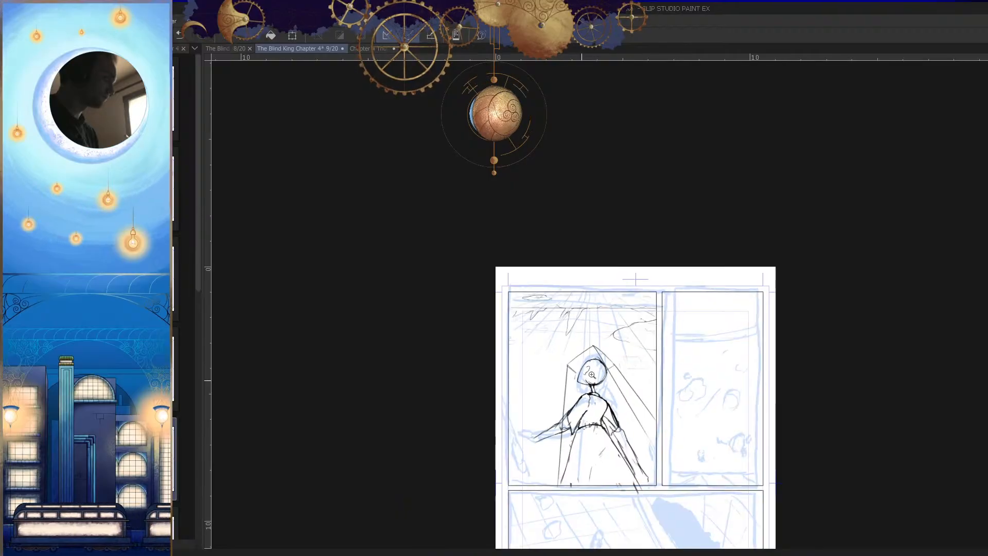
scroll(582, 378, up, 7)
key(h)
scroll(672, 391, up, 5)
key(h)
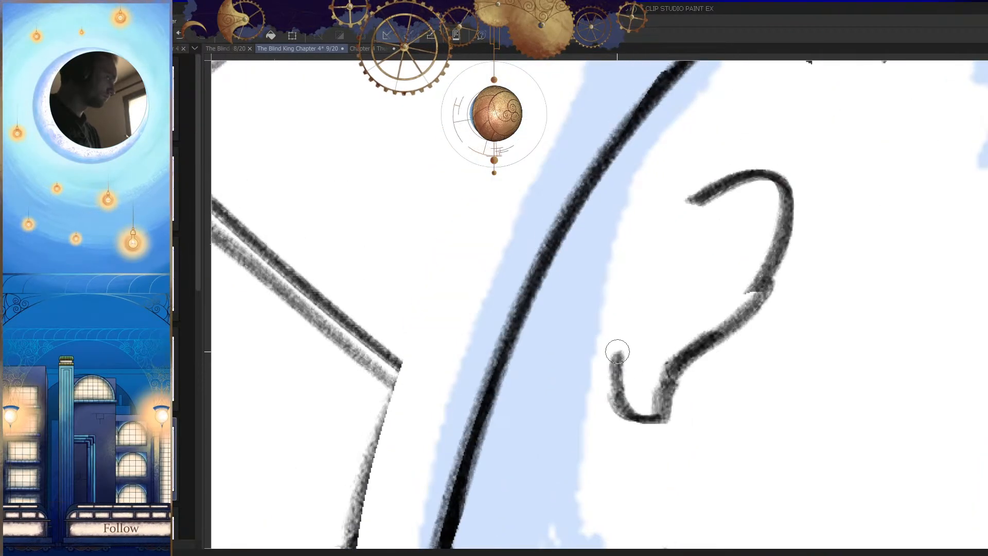
Step: Draw the inner folds of the ear beneath the rim and above the lobe
key(h)
key(h)
mouse_move(762, 253)
mouse_down()
mouse_move(704, 272)
mouse_move(717, 255)
mouse_move(697, 279)
mouse_move(730, 263)
mouse_move(718, 266)
mouse_move(678, 353)
mouse_move(671, 337)
mouse_up()
key(ctrl+z)
key(ctrl+z)
Step: Try further strokes on the inner ear folds and undo the ones that do not fit
key(h)
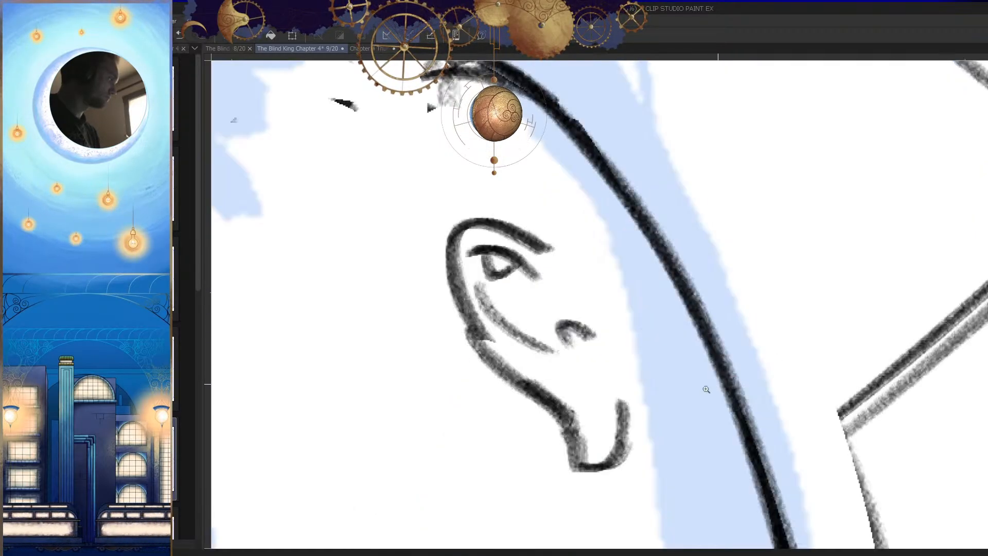
drag(718, 378, 663, 380)
key(h)
drag(537, 356, 594, 326)
key(ctrl+z)
key(ctrl+z)
mouse_move(588, 300)
mouse_down()
mouse_move(513, 374)
mouse_move(590, 368)
mouse_move(554, 335)
mouse_up()
mouse_move(556, 300)
mouse_down()
mouse_move(559, 334)
mouse_move(528, 365)
mouse_up()
key(ctrl+z)
key(h)
key(h)
scroll(750, 386, down, 5)
drag(741, 418, 738, 448)
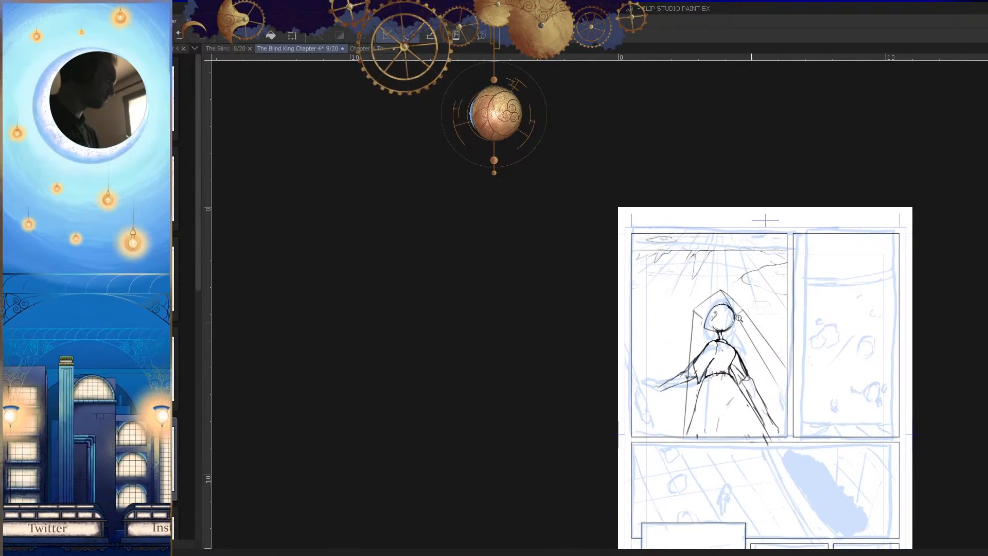
Step: Add a short contour stroke on the pointed side of the head beside the ear
drag(732, 319, 797, 288)
drag(608, 292, 635, 276)
drag(637, 236, 589, 307)
key(h)
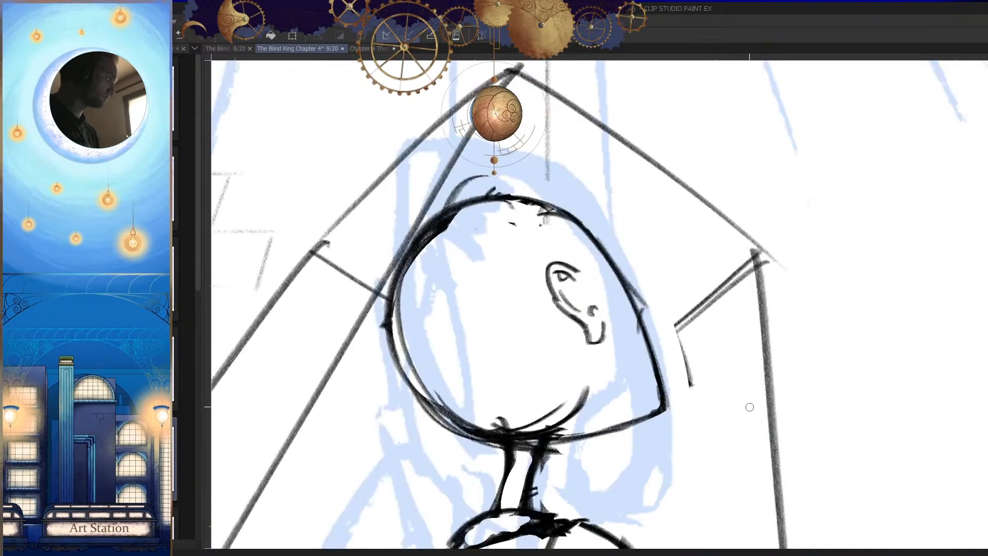
key(h)
key(ctrl+z)
scroll(630, 285, up, 2)
mouse_move(650, 220)
mouse_down()
mouse_move(565, 409)
mouse_move(562, 357)
mouse_up()
key(h)
scroll(666, 420, down, 6)
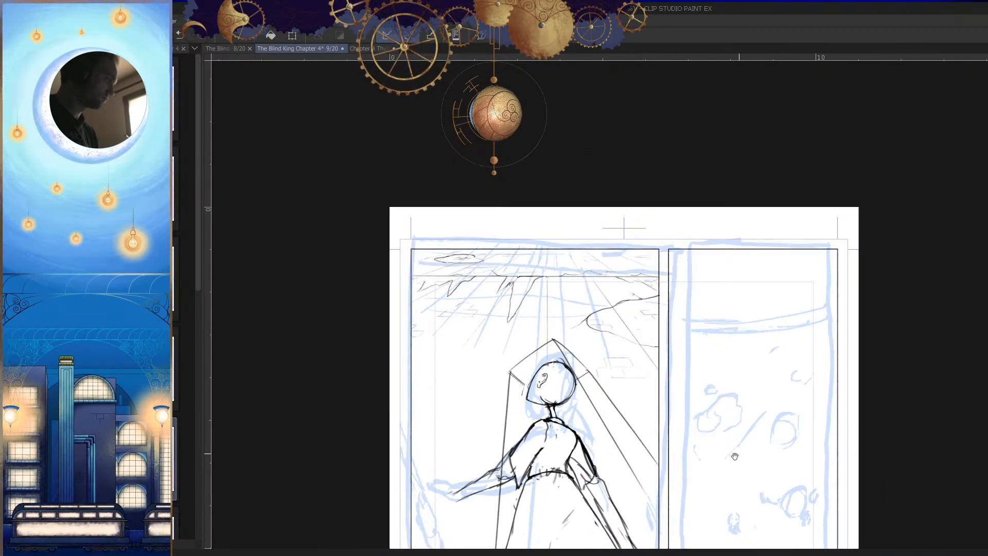
scroll(580, 343, up, 2)
scroll(617, 391, down, 3)
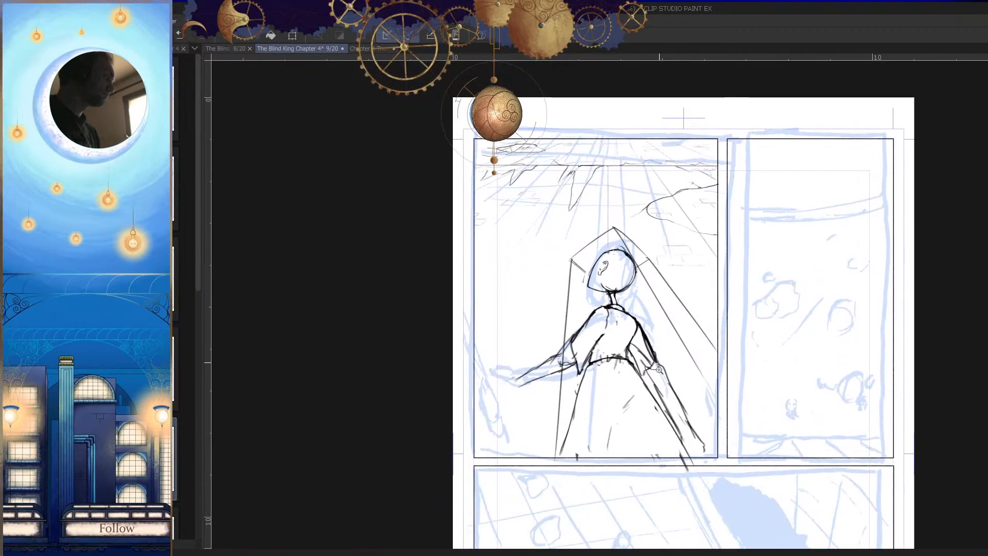
Step: Rework the sides of the neck between the head and collar, undoing the unsuitable strokes
key(h)
scroll(644, 280, up, 4)
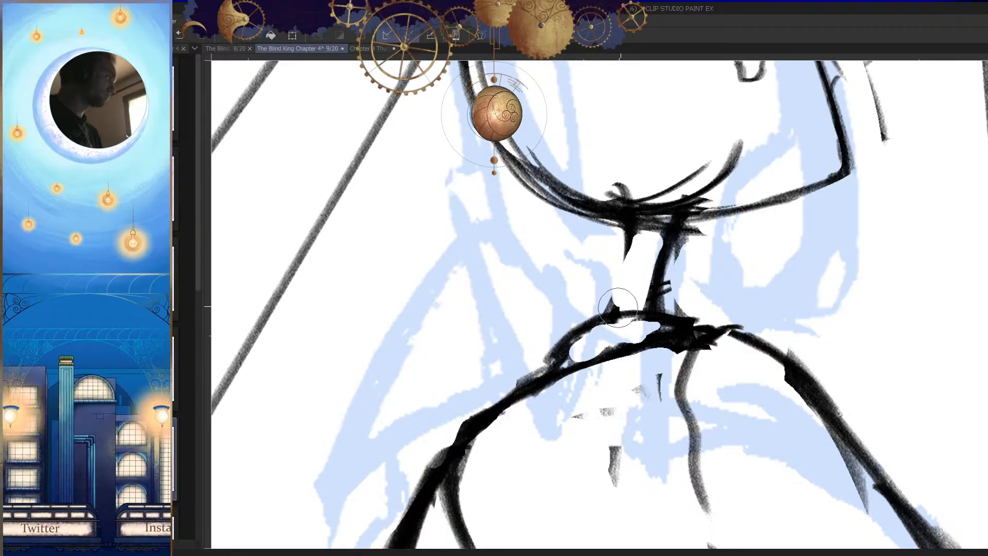
drag(625, 235, 596, 311)
key(e)
mouse_move(682, 243)
mouse_down()
mouse_move(674, 267)
mouse_move(665, 236)
mouse_move(664, 285)
mouse_move(648, 303)
mouse_move(661, 321)
mouse_move(663, 246)
mouse_up()
key(p)
key(ctrl+z)
key(ctrl+z)
key(ctrl+z)
key(h)
drag(710, 326, 623, 443)
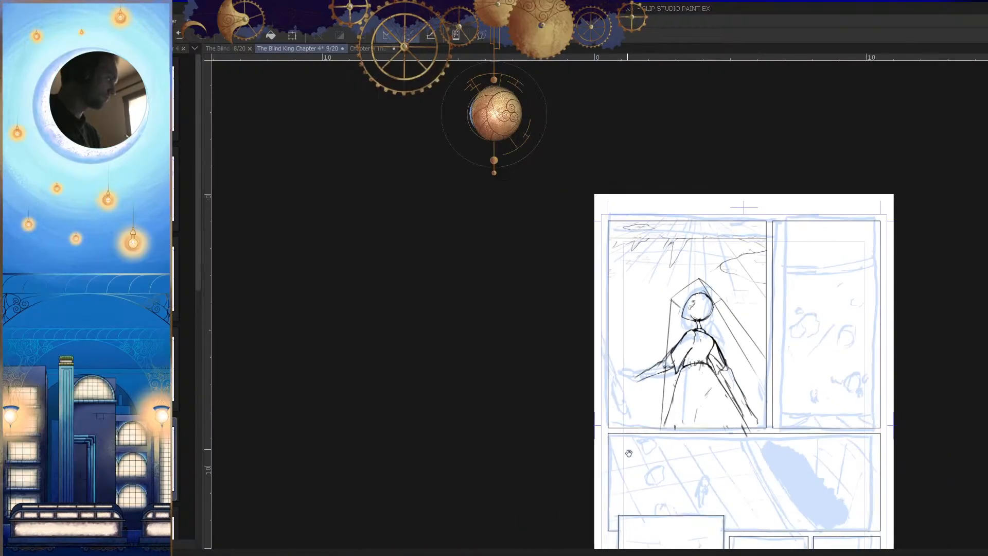
Step: Erase the part of the diagonal construction line that runs across the back of the head
key(h)
key(h)
drag(667, 320, 821, 380)
drag(662, 291, 720, 309)
mouse_move(678, 299)
mouse_down()
mouse_move(686, 262)
mouse_move(665, 246)
mouse_move(621, 251)
mouse_up()
key(h)
mouse_move(703, 324)
mouse_down()
mouse_move(749, 362)
mouse_move(693, 293)
mouse_up()
drag(738, 329, 730, 472)
key(h)
drag(607, 368, 657, 315)
key(h)
Step: Redraw the neck with thinner curved sides and add a small arc where it meets the head
mouse_move(612, 221)
mouse_down()
mouse_move(651, 234)
mouse_move(606, 334)
mouse_up()
key(ctrl+z)
drag(642, 257, 674, 241)
drag(653, 229, 598, 287)
mouse_move(619, 227)
mouse_down()
mouse_move(596, 283)
mouse_move(606, 375)
mouse_up()
key(ctrl+z)
key(ctrl+z)
drag(650, 213, 603, 358)
key(ctrl+z)
drag(654, 212, 599, 337)
key(ctrl+z)
drag(642, 216, 617, 234)
mouse_move(694, 412)
mouse_down()
mouse_move(682, 473)
mouse_move(682, 457)
mouse_up()
scroll(686, 341, up, 4)
mouse_move(701, 272)
mouse_down()
mouse_move(633, 394)
mouse_move(652, 369)
mouse_up()
scroll(730, 267, up, 4)
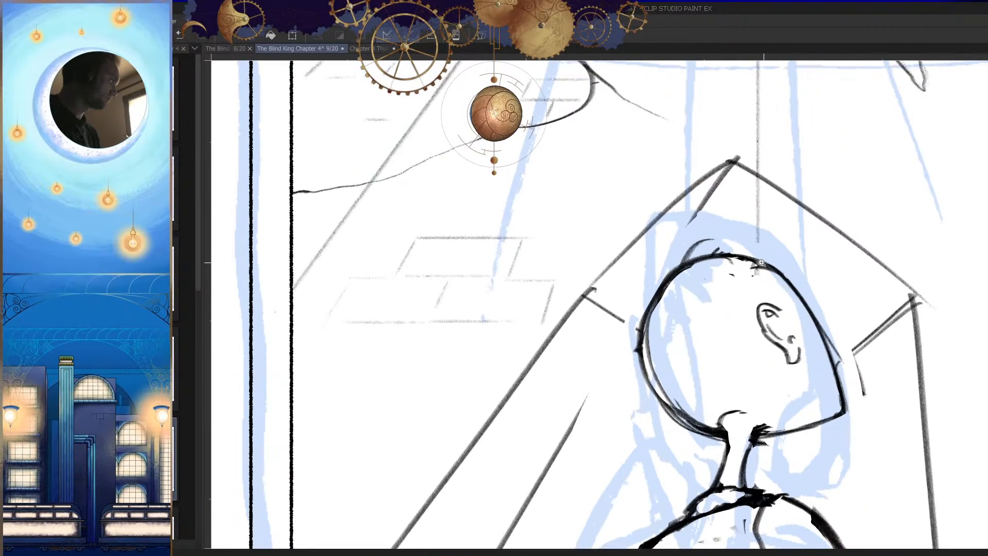
Step: Sketch thin hairline strokes running down below the ear towards the jaw
mouse_move(590, 189)
mouse_down()
mouse_move(533, 226)
mouse_move(499, 280)
mouse_up()
key(ctrl+z)
mouse_move(573, 193)
mouse_down()
mouse_move(501, 245)
mouse_move(562, 301)
mouse_up()
key(ctrl+z)
mouse_move(544, 238)
mouse_down()
mouse_move(550, 298)
mouse_move(508, 275)
mouse_up()
mouse_move(520, 245)
mouse_down()
mouse_move(510, 270)
mouse_move(532, 355)
mouse_up()
key(h)
scroll(661, 343, down, 3)
key(h)
scroll(562, 305, up, 5)
drag(520, 274, 533, 356)
key(h)
scroll(741, 410, down, 3)
mouse_move(704, 411)
mouse_down()
mouse_move(668, 292)
mouse_move(664, 331)
mouse_up()
Step: Sketch the hairline between the crown and the top of the ear
key(h)
scroll(566, 286, up, 3)
mouse_move(604, 239)
mouse_down()
mouse_move(576, 267)
mouse_move(565, 308)
mouse_up()
key(h)
key(h)
scroll(689, 412, down, 6)
drag(684, 442, 710, 358)
drag(527, 227, 582, 350)
key(h)
drag(721, 406, 675, 447)
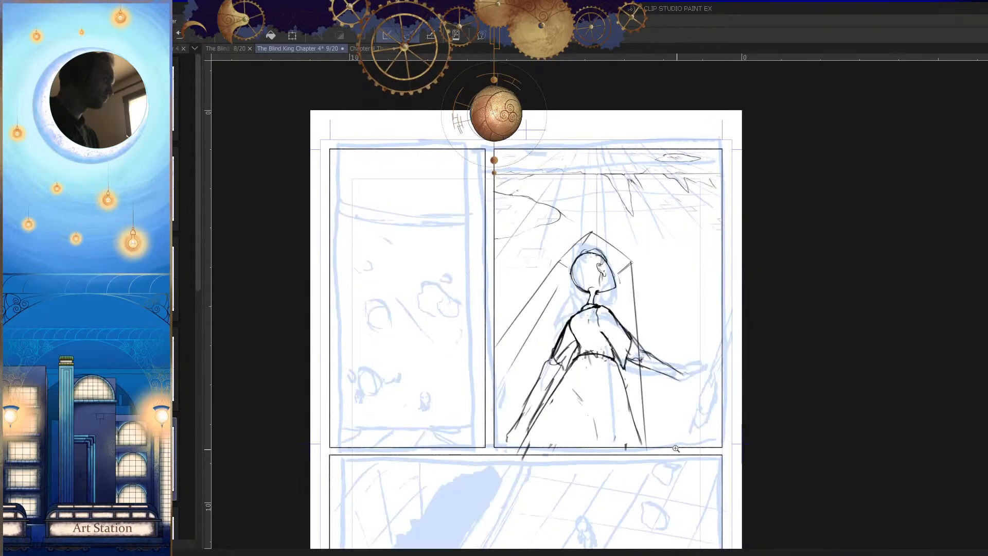
Step: Refine the back edge of the neck with a stroke running down to the collar
drag(618, 295, 633, 355)
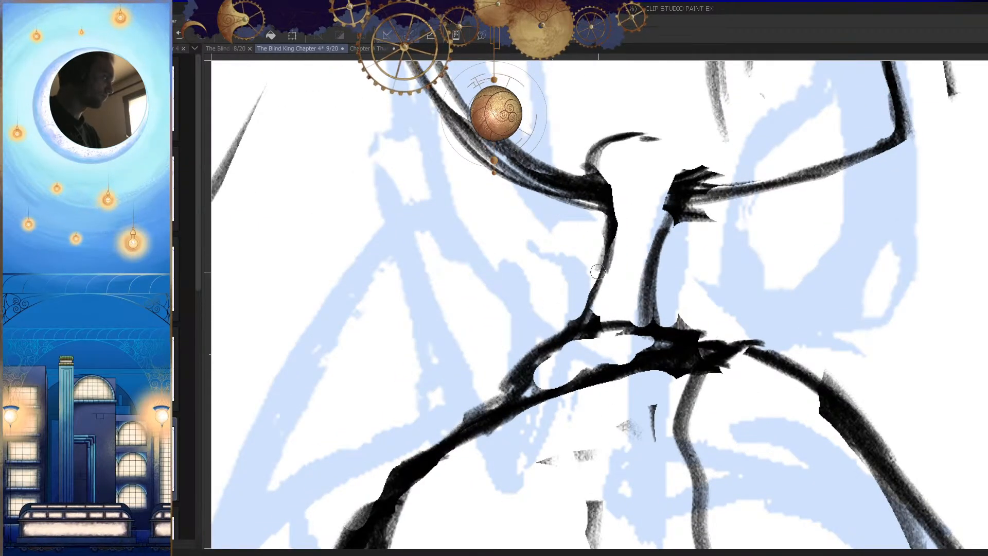
drag(603, 258, 580, 322)
key(h)
Step: Sketch the outer contour of the hair above the crown, curving down towards the front of the head
key(h)
drag(658, 296, 558, 309)
key(h)
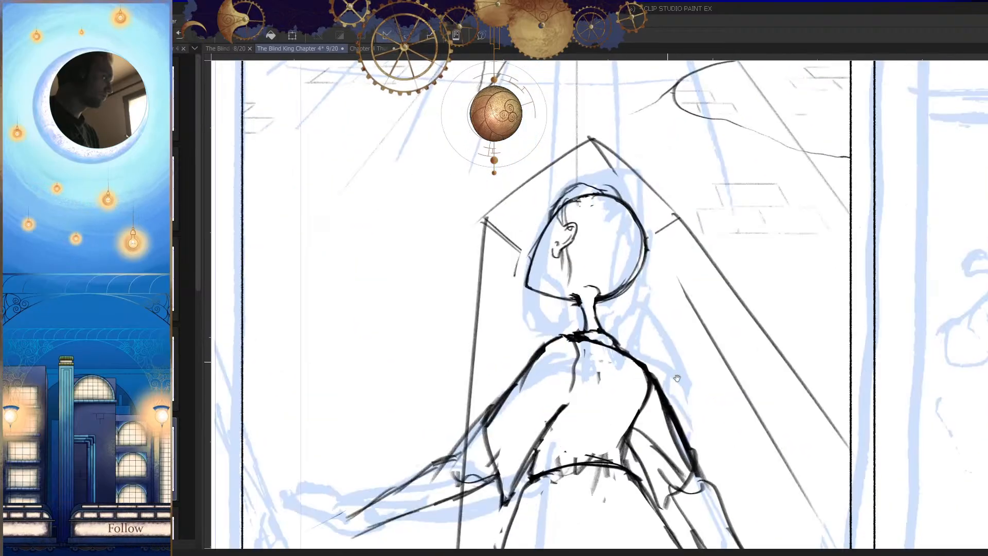
drag(637, 340, 668, 386)
key(h)
drag(622, 295, 678, 323)
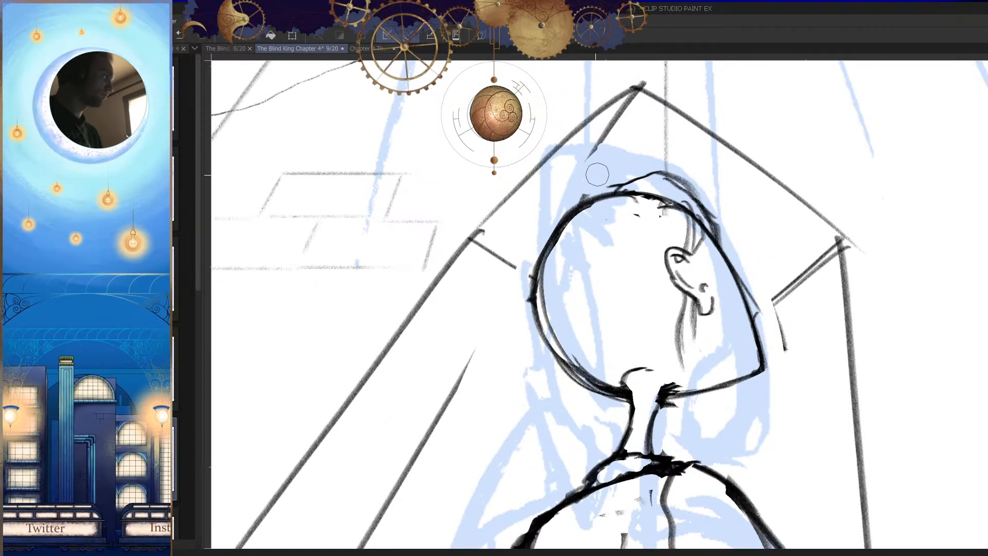
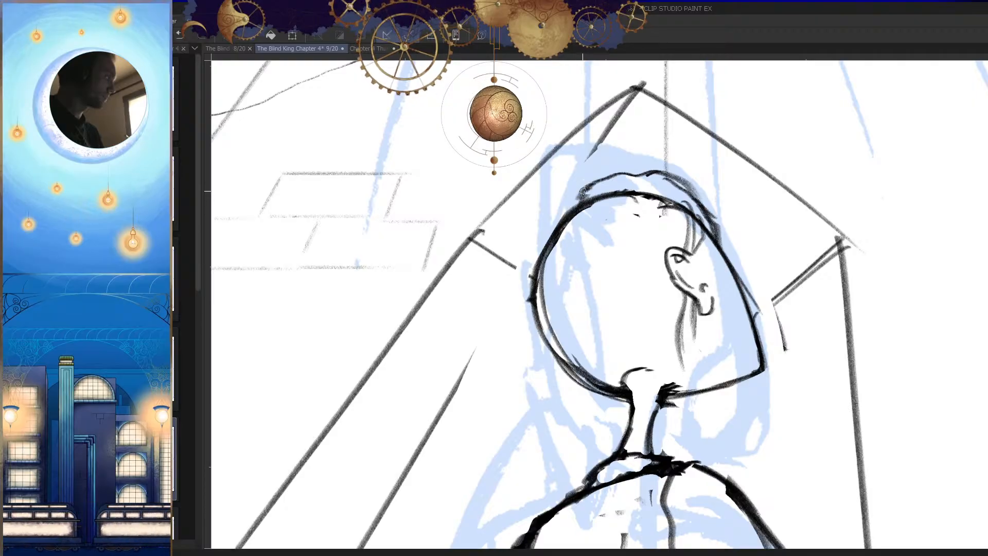
Step: Sketch the outer contour of the hair behind the head, curving from the crown down to the nape
drag(544, 214, 512, 329)
drag(515, 282, 544, 397)
key(h)
drag(708, 288, 680, 346)
key(ctrl+z)
drag(731, 237, 665, 350)
key(h)
drag(597, 387, 619, 338)
mouse_move(592, 297)
mouse_down()
mouse_move(615, 285)
mouse_move(644, 288)
mouse_move(604, 286)
mouse_up()
key(h)
Step: Sketch the tied section of hair below the nape with two sides and a curved base, erasing the collar line crossing it
scroll(644, 288, up, 3)
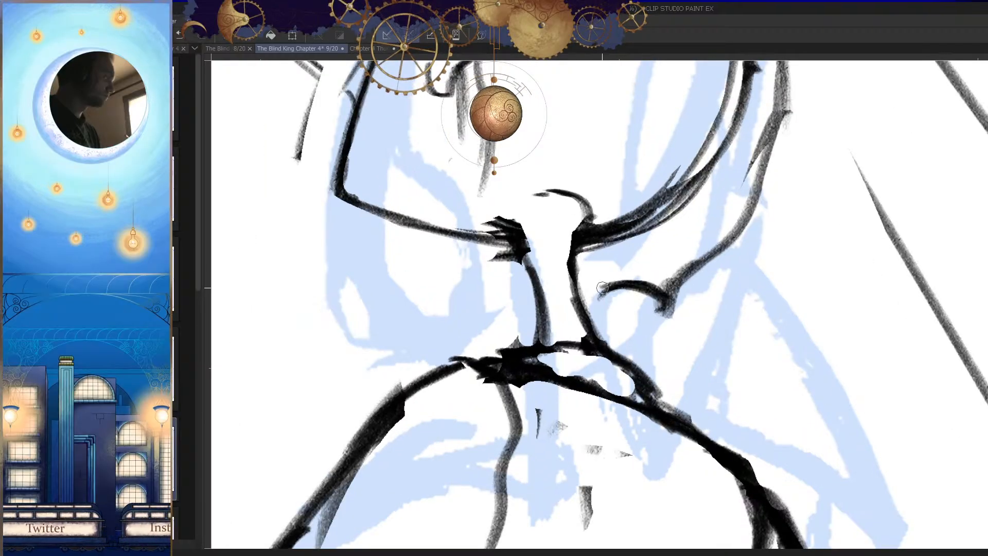
key(h)
drag(659, 336, 666, 261)
drag(633, 219, 621, 401)
mouse_move(566, 227)
mouse_down()
mouse_move(516, 359)
mouse_move(543, 312)
mouse_move(511, 358)
mouse_move(632, 380)
mouse_up()
key(ctrl+z)
key(ctrl+z)
key(h)
mouse_move(729, 390)
mouse_down()
mouse_move(659, 381)
mouse_move(758, 360)
mouse_move(656, 380)
mouse_move(668, 383)
mouse_up()
key(ctrl+z)
key(e)
mouse_move(676, 290)
mouse_down()
mouse_move(677, 318)
mouse_move(703, 310)
mouse_up()
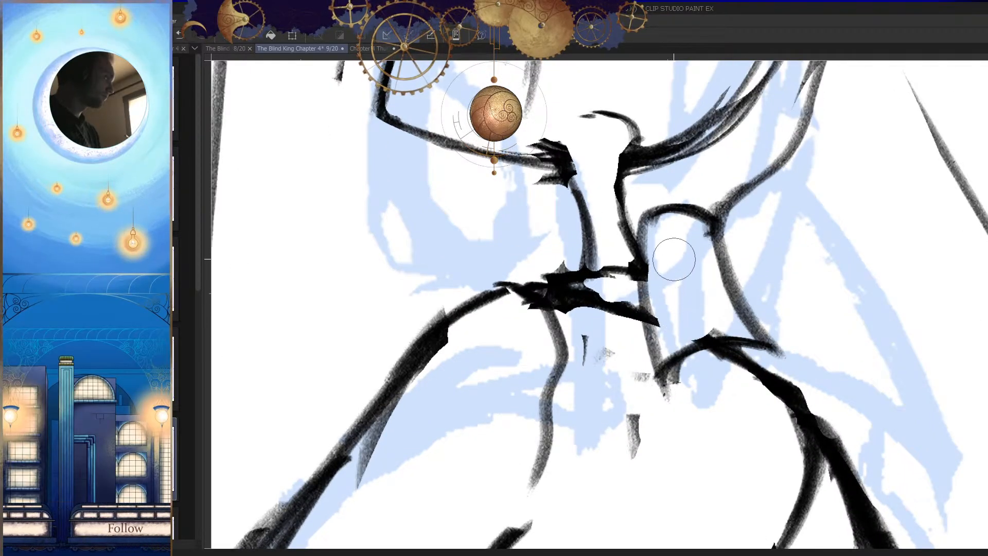
Step: Sketch the hairline running from below the ear down to the tied hair at the nape
key(h)
drag(668, 260, 672, 382)
key(p)
drag(617, 345, 726, 276)
drag(730, 331, 726, 384)
key(ctrl+z)
mouse_move(721, 313)
mouse_down()
mouse_move(738, 283)
mouse_move(701, 328)
mouse_up()
drag(713, 306, 670, 365)
key(h)
drag(721, 383, 775, 400)
Step: Erase the old skull outline inside the hair along the lower head, the back and the crown
key(e)
mouse_move(586, 332)
mouse_down()
mouse_move(641, 326)
mouse_move(624, 349)
mouse_move(717, 267)
mouse_up()
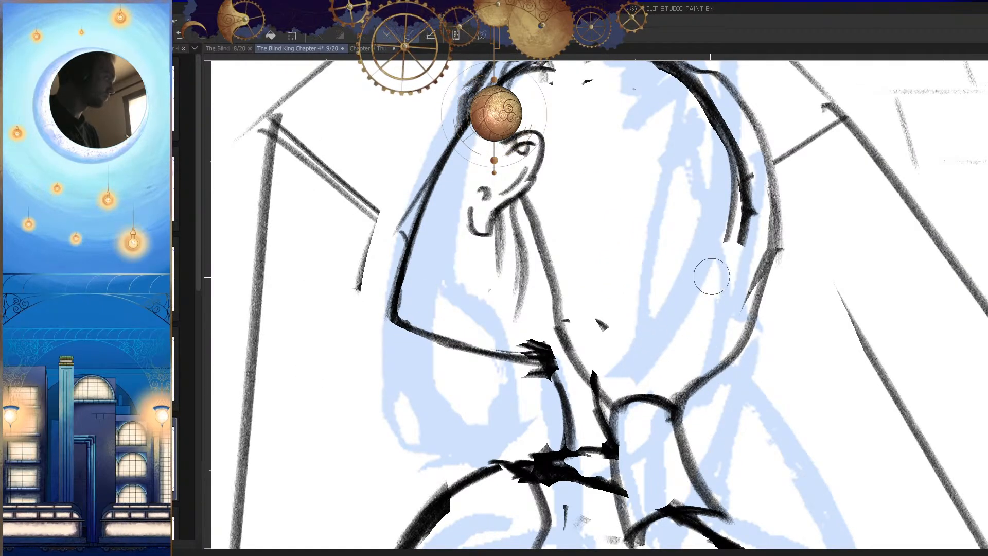
key(h)
drag(756, 304, 725, 381)
drag(670, 279, 696, 278)
mouse_move(617, 273)
mouse_down()
mouse_move(618, 206)
mouse_move(639, 165)
mouse_move(709, 142)
mouse_up()
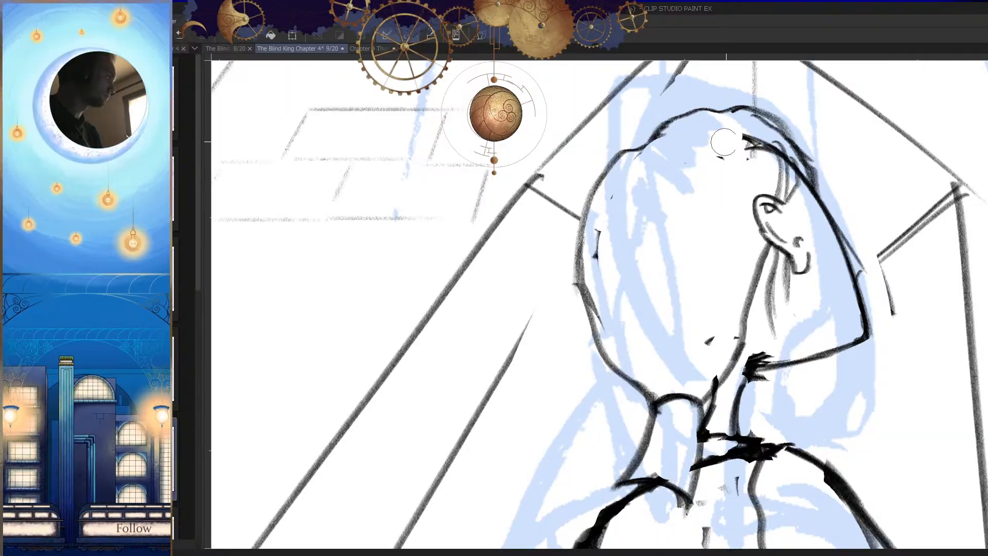
drag(637, 150, 624, 173)
drag(601, 244, 600, 261)
mouse_move(677, 303)
mouse_down()
mouse_move(591, 308)
mouse_move(650, 344)
mouse_up()
key(h)
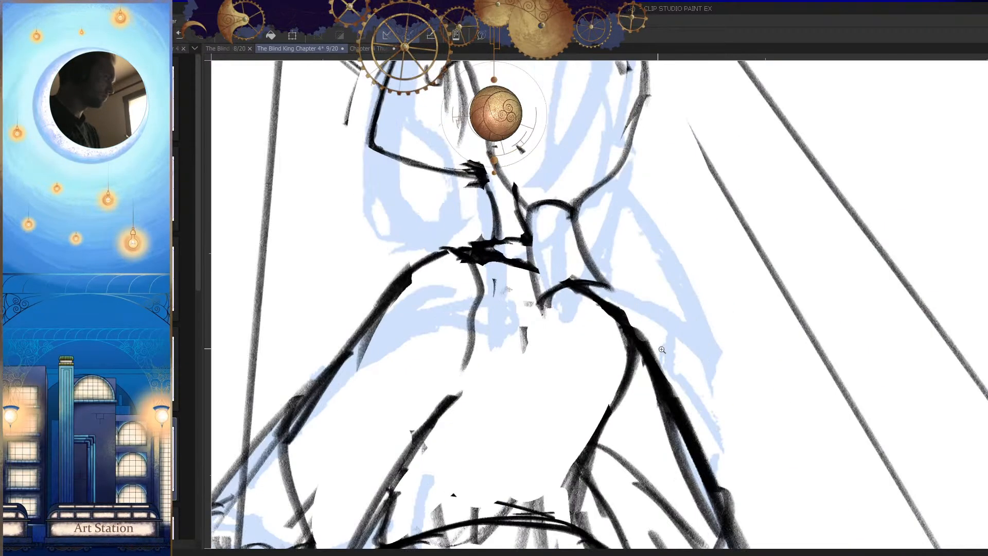
Step: Strengthen the outer side line of the tied hair between the nape and the shoulder
key(h)
drag(699, 252, 741, 254)
drag(602, 247, 556, 316)
drag(619, 199, 579, 313)
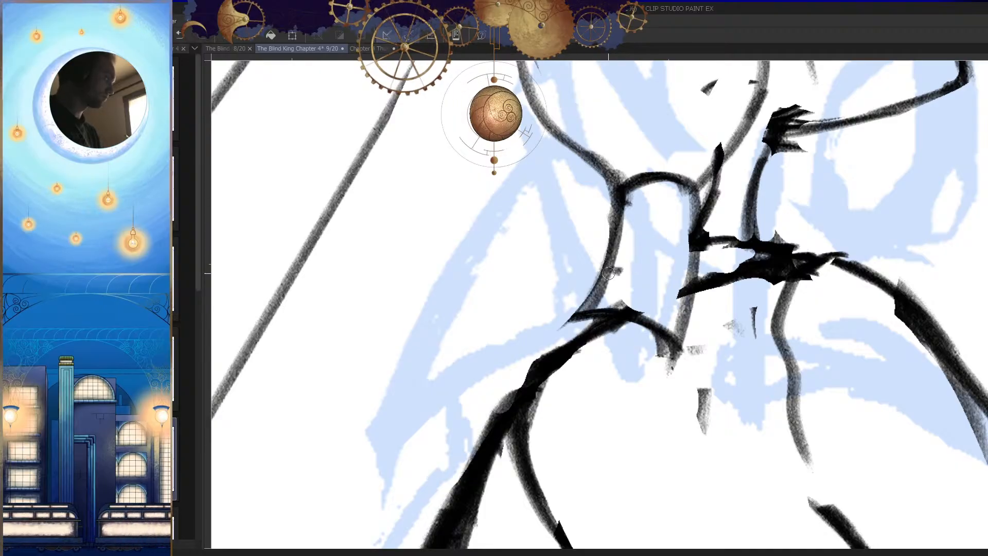
drag(611, 267, 594, 307)
Step: Sketch the long edges of the ponytail falling from the tied section down the figure's back
key(h)
drag(688, 417, 726, 359)
key(h)
mouse_move(551, 270)
mouse_down()
mouse_move(662, 280)
mouse_move(712, 224)
mouse_up()
scroll(576, 334, down, 2)
drag(576, 335, 600, 271)
drag(580, 231, 534, 450)
key(ctrl+z)
mouse_move(580, 282)
mouse_down()
mouse_move(599, 232)
mouse_move(547, 453)
mouse_up()
key(ctrl+z)
mouse_move(609, 178)
mouse_down()
mouse_move(538, 270)
mouse_move(548, 448)
mouse_up()
drag(549, 409, 565, 283)
mouse_move(566, 264)
mouse_down()
mouse_move(560, 395)
mouse_move(531, 492)
mouse_move(632, 318)
mouse_up()
key(h)
scroll(679, 359, down, 2)
key(ctrl+z)
key(h)
scroll(597, 262, up, 1)
drag(602, 235, 575, 397)
key(ctrl+z)
mouse_move(603, 230)
mouse_down()
mouse_move(594, 377)
mouse_move(555, 496)
mouse_up()
key(ctrl+z)
Step: Sketch tapering strokes that form the loose tip of the ponytail below the waist
drag(566, 476, 579, 414)
drag(572, 374, 591, 309)
mouse_move(548, 438)
mouse_down()
mouse_move(585, 330)
mouse_move(565, 383)
mouse_up()
mouse_move(550, 442)
mouse_down()
mouse_move(564, 354)
mouse_move(559, 404)
mouse_move(597, 335)
mouse_up()
key(h)
key(h)
click(595, 352)
drag(580, 373, 603, 309)
mouse_move(598, 343)
mouse_down()
mouse_move(611, 303)
mouse_move(586, 276)
mouse_up()
drag(584, 291, 550, 412)
drag(551, 415, 578, 350)
drag(566, 249, 574, 206)
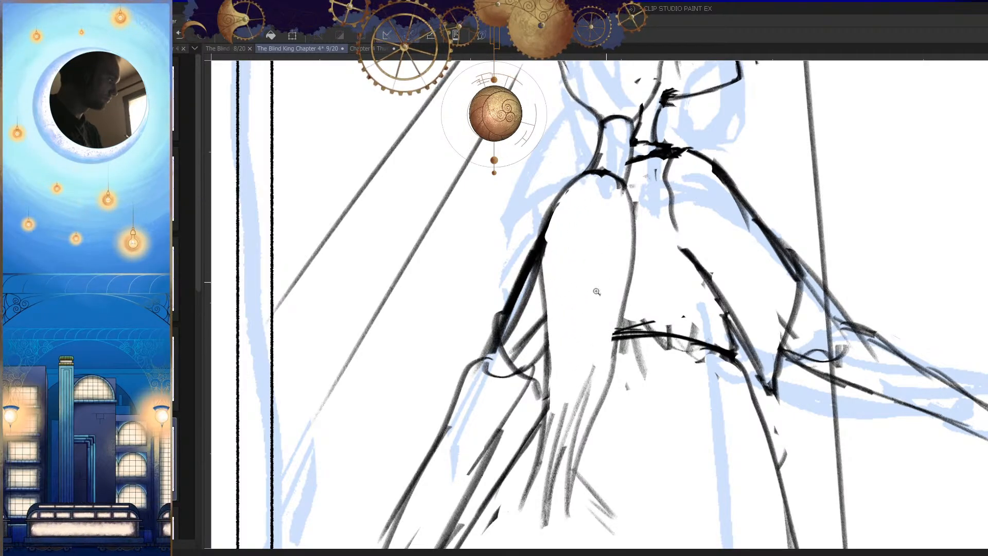
Step: Sketch long strand lines inside the ponytail, running from its top towards the tip
drag(600, 282, 509, 289)
key(h)
key(h)
drag(596, 284, 688, 296)
mouse_move(623, 169)
mouse_down()
mouse_move(592, 257)
mouse_move(597, 366)
mouse_up()
key(ctrl+z)
drag(610, 169, 580, 388)
drag(610, 238, 585, 398)
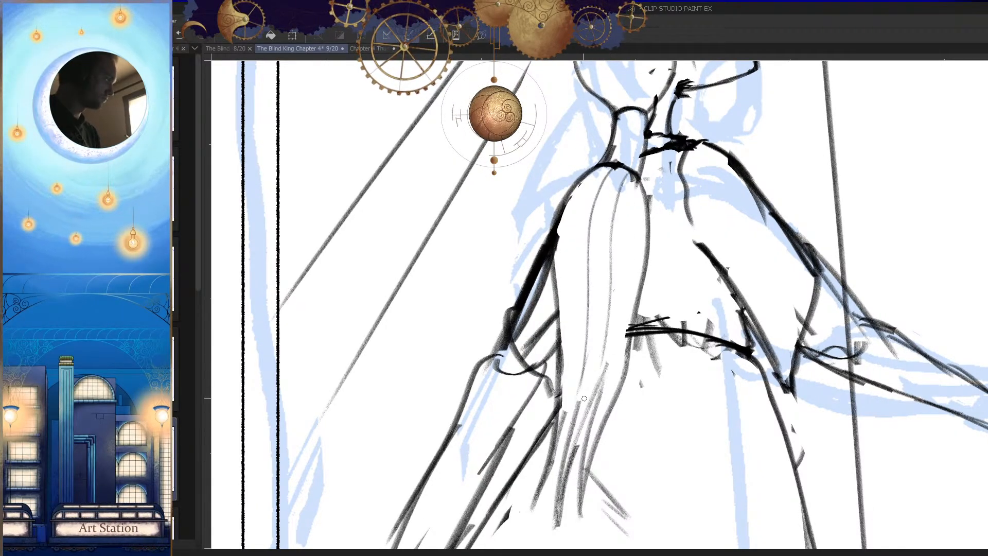
drag(627, 276, 608, 376)
Step: Add more thin strands between the existing ones and near both edges of the ponytail
key(h)
Step: Erase the leftover skull line above the ear and hatch short shading strokes down the back of the crown
key(h)
drag(625, 236, 631, 265)
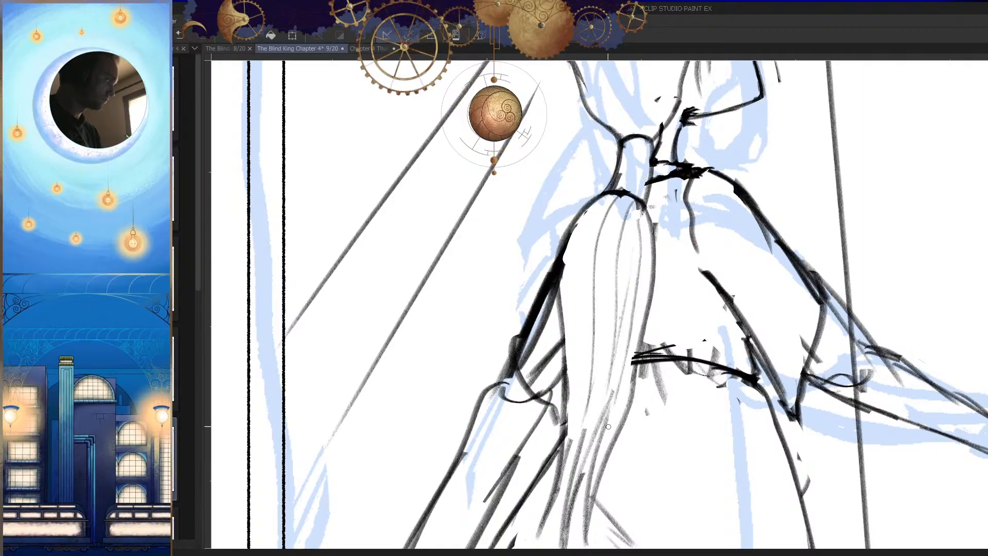
drag(612, 229, 597, 398)
drag(609, 198, 578, 442)
drag(592, 213, 570, 340)
drag(648, 234, 620, 391)
drag(559, 380, 484, 378)
key(h)
key(h)
drag(654, 412, 645, 371)
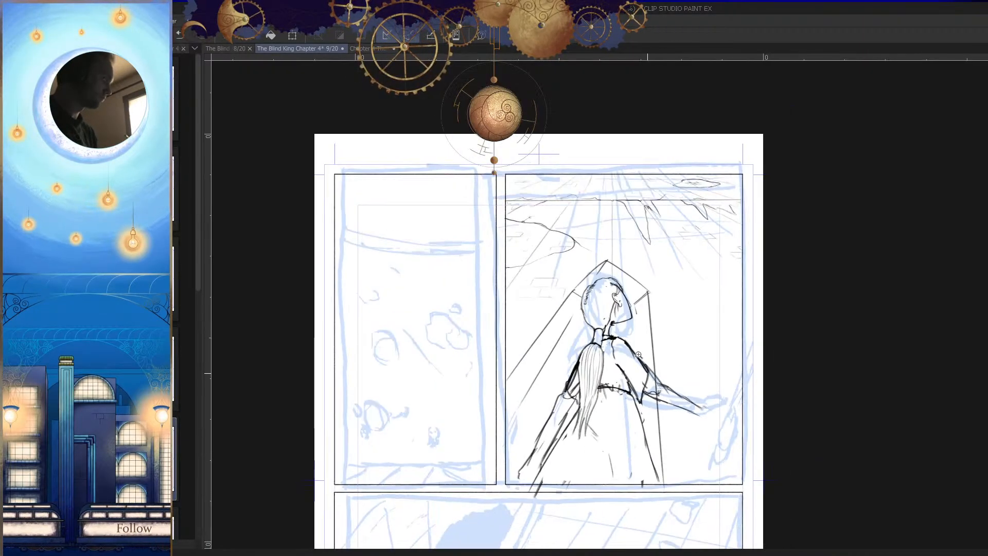
key(h)
drag(577, 304, 705, 366)
drag(655, 259, 702, 256)
key(e)
mouse_move(589, 210)
mouse_down()
mouse_move(568, 207)
mouse_move(573, 215)
mouse_move(540, 230)
mouse_move(553, 226)
mouse_move(558, 264)
mouse_move(522, 218)
mouse_move(505, 222)
mouse_move(460, 301)
mouse_up()
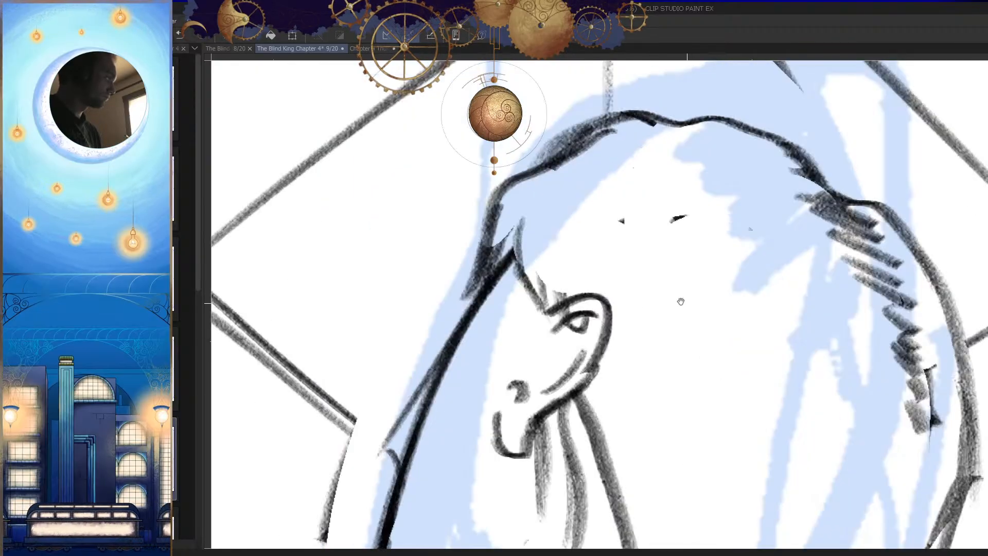
Step: Refine the pointed hairline in front of the ear and add short strand strokes at the temple
mouse_move(524, 217)
mouse_down()
mouse_move(540, 254)
mouse_move(532, 284)
mouse_up()
mouse_move(516, 215)
mouse_down()
mouse_move(506, 263)
mouse_move(538, 310)
mouse_up()
key(h)
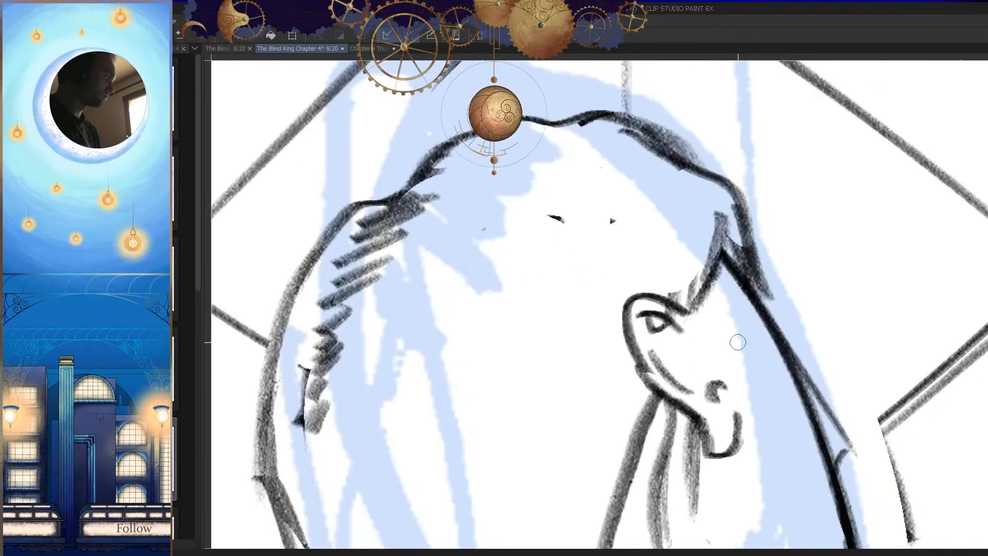
drag(740, 341, 714, 379)
key(h)
drag(511, 311, 540, 298)
mouse_move(503, 248)
mouse_down()
mouse_move(503, 335)
mouse_move(518, 329)
mouse_up()
key(h)
drag(743, 340, 709, 341)
key(h)
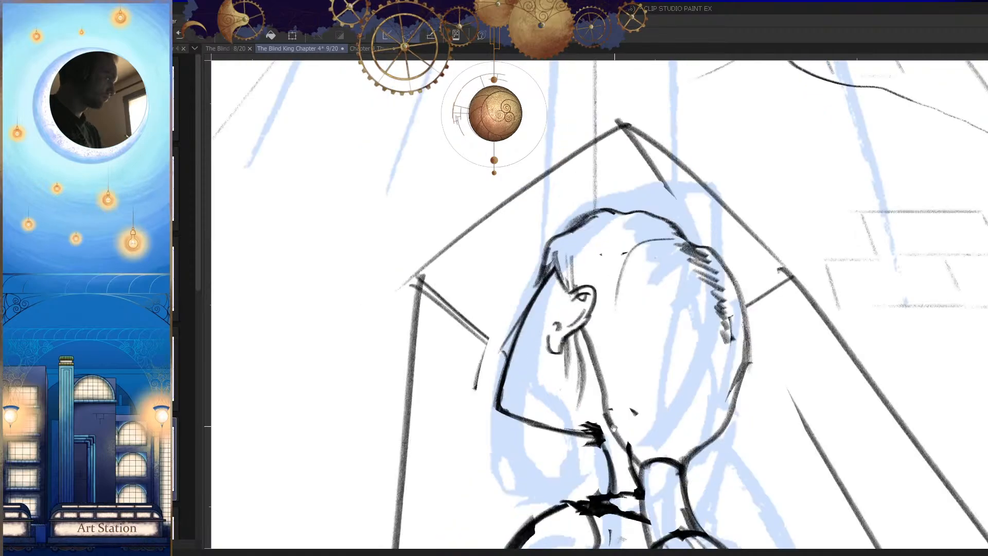
Step: Sketch curved hair strands across the back of the head, sweeping from the crown down to the tied hair
drag(649, 204, 643, 379)
drag(695, 198, 668, 358)
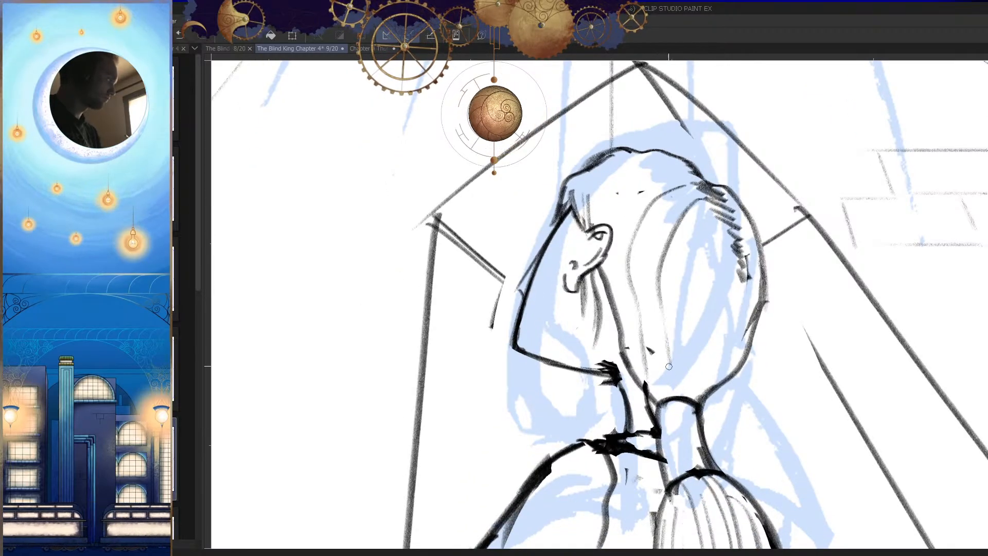
drag(707, 219, 682, 393)
drag(720, 252, 695, 397)
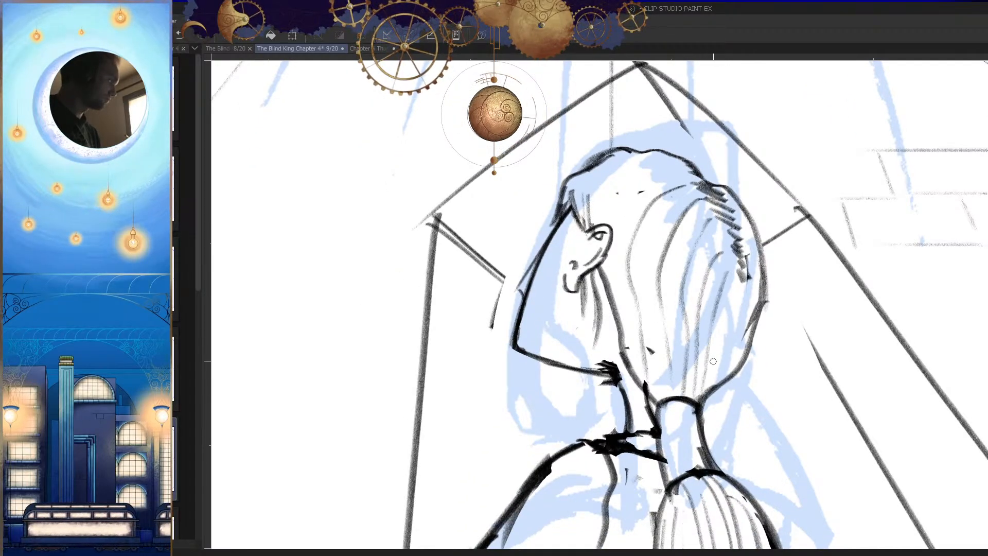
drag(747, 299, 733, 363)
key(h)
drag(545, 336, 575, 336)
drag(535, 302, 556, 382)
key(h)
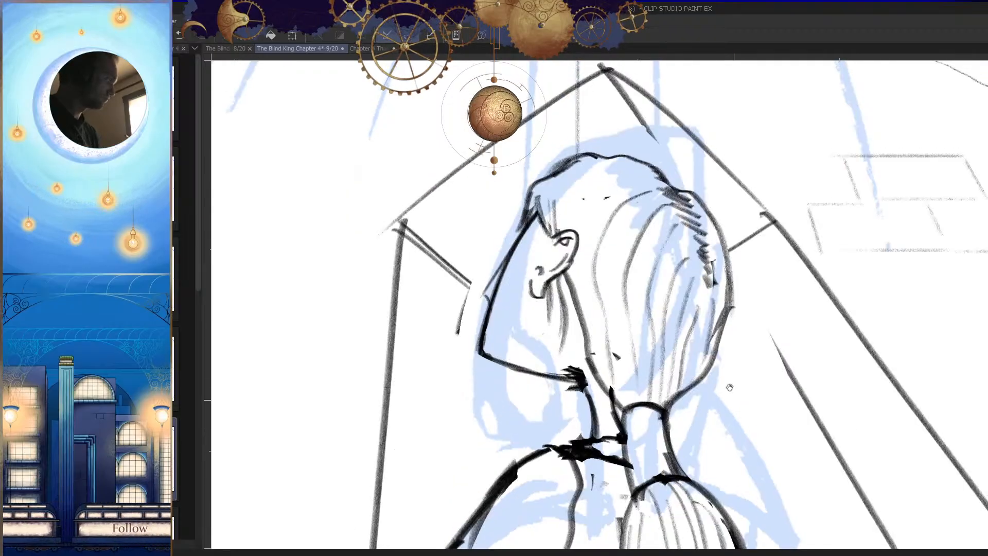
Step: Sketch hair strands from the front of the crown, curving back over the ear towards the nape
drag(691, 352, 709, 380)
drag(656, 220, 597, 358)
key(ctrl+z)
drag(660, 205, 596, 353)
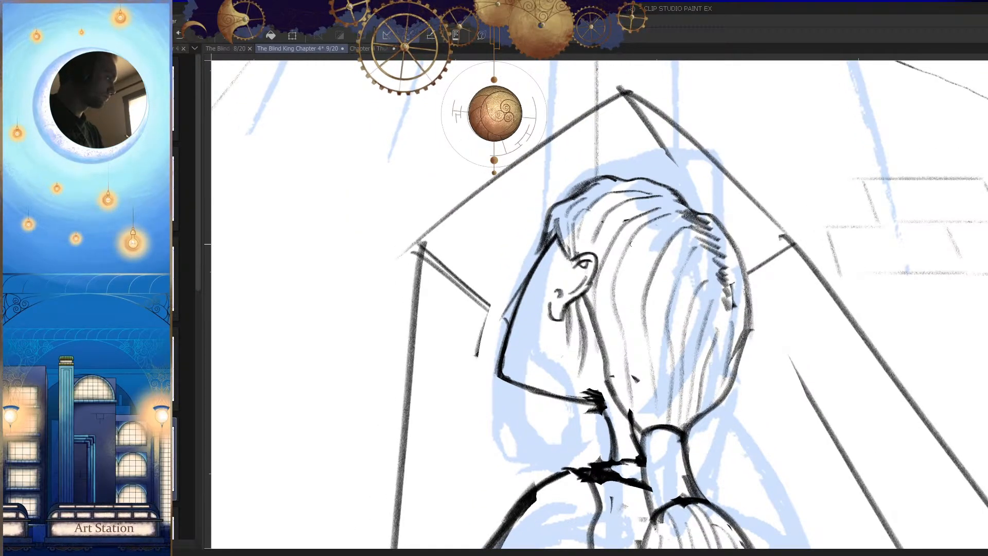
key(h)
drag(727, 330, 710, 392)
key(h)
drag(556, 317, 607, 289)
mouse_move(585, 248)
mouse_down()
mouse_move(549, 282)
mouse_move(561, 406)
mouse_up()
key(ctrl+z)
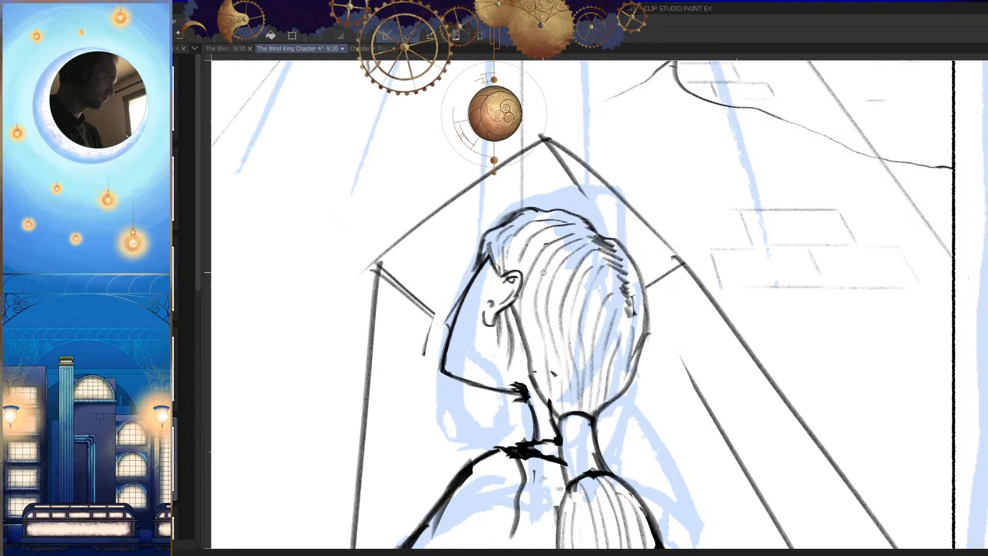
key(h)
drag(584, 463, 520, 463)
drag(672, 501, 669, 474)
drag(640, 397, 641, 423)
key(h)
drag(607, 393, 658, 407)
key(h)
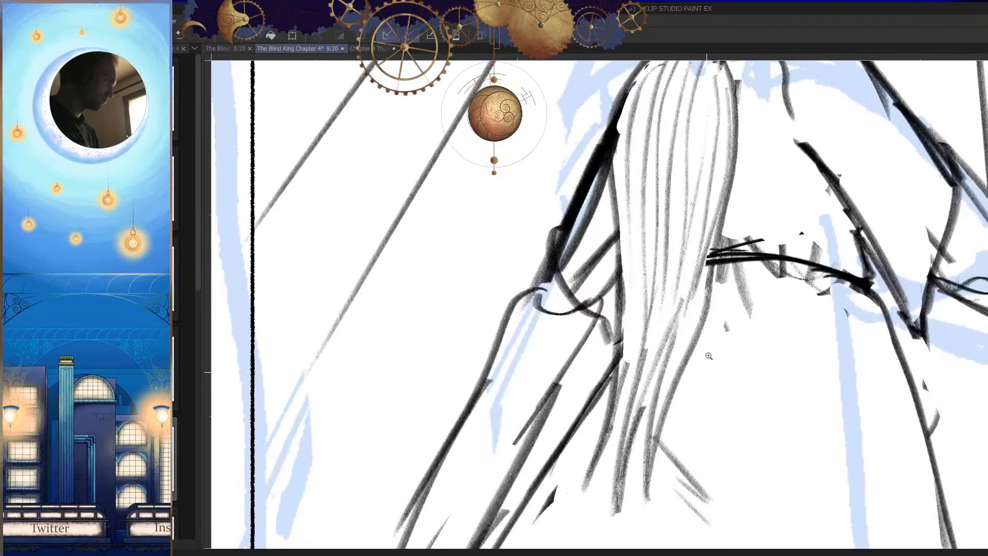
drag(712, 235, 632, 420)
key(ctrl+z)
drag(728, 190, 628, 434)
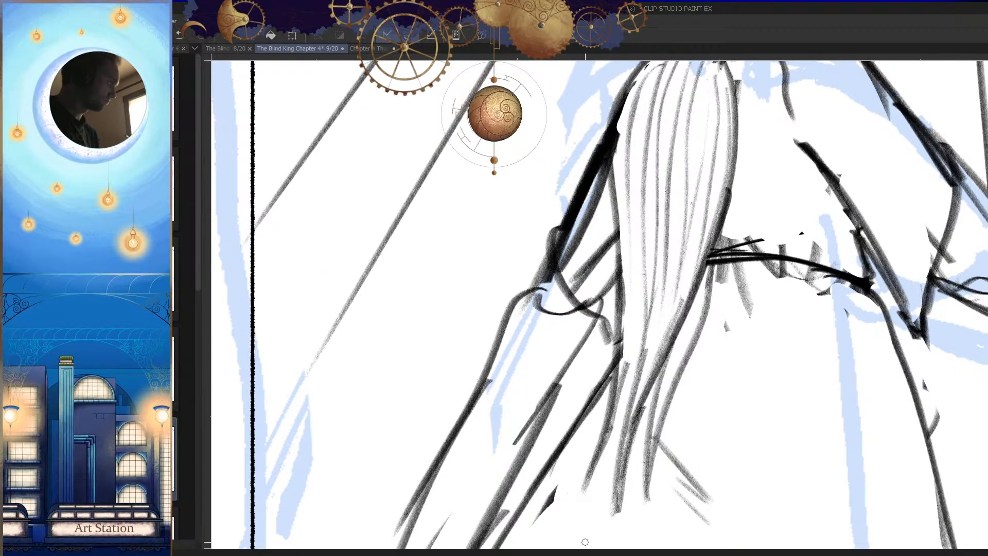
drag(719, 219, 624, 467)
key(ctrl+z)
key(ctrl+z)
Step: Sketch a darker inner edge on the lower ponytail, tapering from waist height into the tip
drag(729, 192, 616, 481)
drag(709, 242, 634, 471)
drag(684, 312, 652, 412)
key(h)
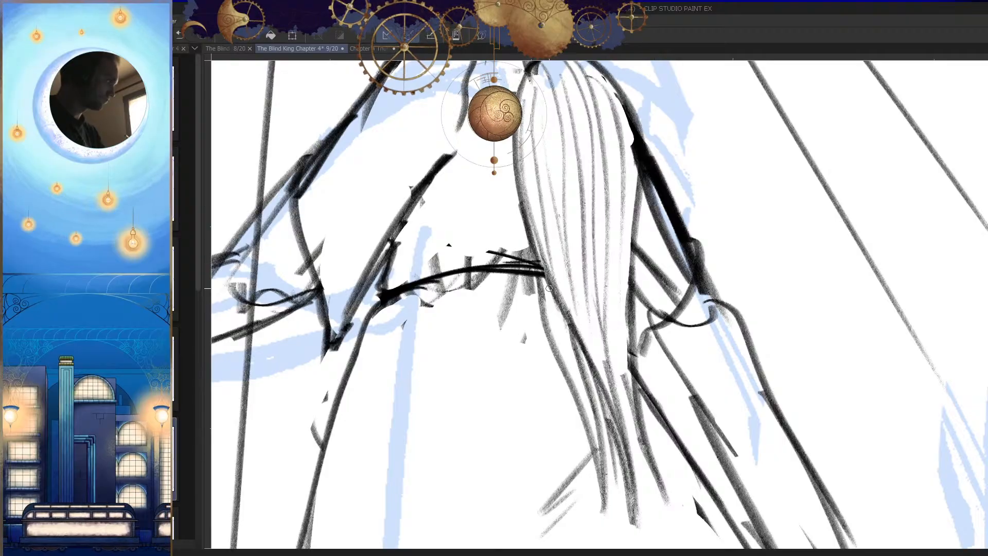
Step: Sketch the ponytail's inner edge where it passes the shirt hem, retrying the longer stroke
drag(527, 246, 551, 339)
drag(533, 265, 563, 378)
key(ctrl+z)
drag(530, 239, 573, 401)
key(h)
key(ctrl+z)
Step: Sketch the lower edge of the ponytail from the waist down, tapering towards the tip
drag(698, 218, 650, 400)
key(ctrl+z)
drag(699, 222, 653, 395)
key(ctrl+z)
drag(686, 292, 638, 441)
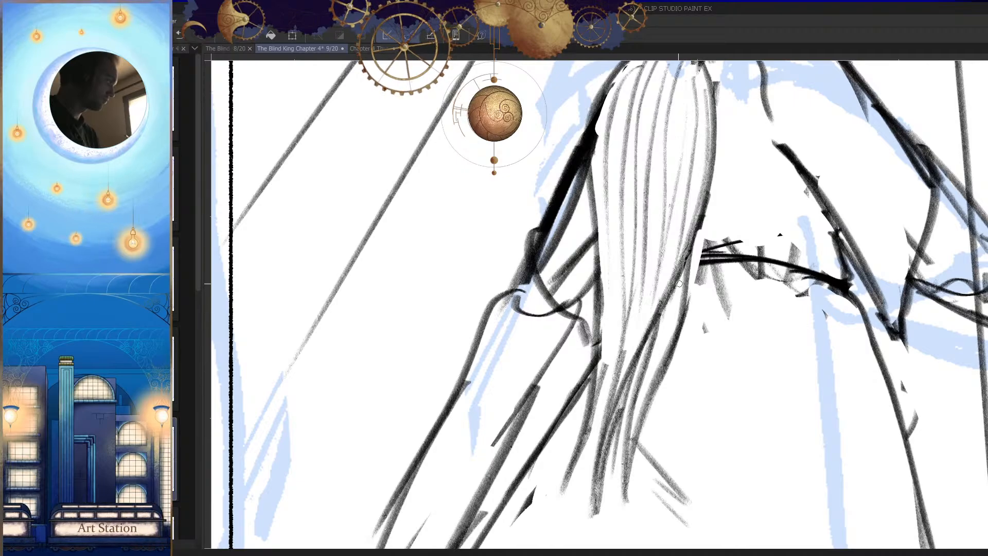
drag(681, 295, 635, 433)
Step: Add strand strokes to the lower ponytail beside the trailing arm
mouse_move(611, 223)
mouse_down()
mouse_move(610, 390)
mouse_move(675, 406)
mouse_move(687, 520)
mouse_up()
key(h)
Step: Erase the rough fold marks around the underside of the shirt hem
key(h)
key(ctrl+z)
mouse_move(601, 399)
mouse_down()
mouse_move(599, 324)
mouse_move(536, 455)
mouse_up()
drag(591, 320, 531, 438)
drag(567, 367, 592, 281)
drag(597, 317, 603, 220)
drag(606, 329, 607, 414)
key(h)
drag(720, 366, 617, 378)
key(h)
drag(523, 352, 580, 331)
drag(488, 383, 513, 232)
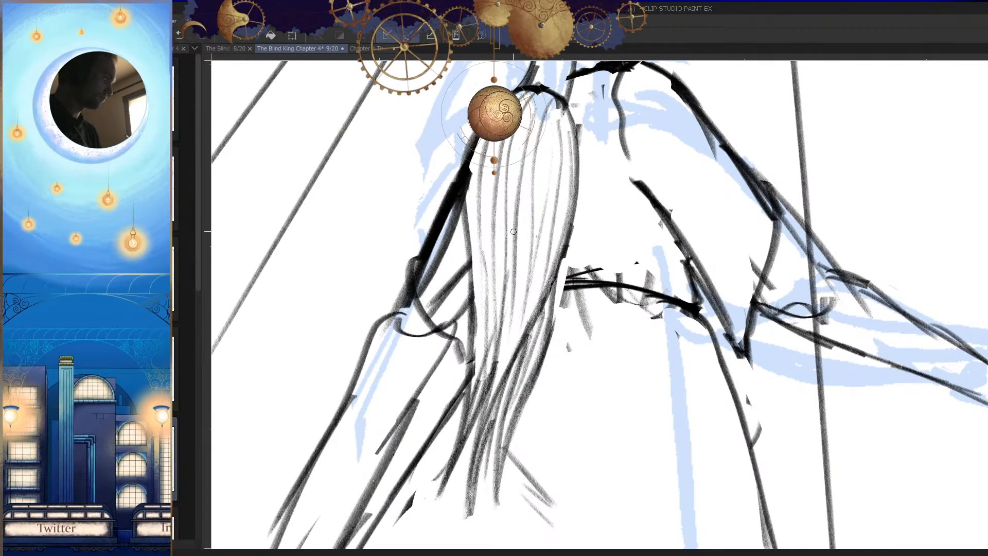
key(h)
drag(726, 354, 679, 360)
mouse_move(665, 319)
mouse_down()
mouse_move(721, 294)
mouse_move(654, 283)
mouse_move(561, 306)
mouse_move(411, 371)
mouse_up()
key(e)
drag(674, 264, 468, 307)
mouse_move(702, 317)
mouse_down()
mouse_move(682, 310)
mouse_move(443, 379)
mouse_move(686, 337)
mouse_move(672, 345)
mouse_move(697, 358)
mouse_move(700, 328)
mouse_move(687, 426)
mouse_move(641, 369)
mouse_move(460, 392)
mouse_move(443, 369)
mouse_up()
mouse_move(459, 301)
mouse_down()
mouse_move(434, 313)
mouse_move(468, 255)
mouse_up()
Step: Redraw the short curve at the corner where the shirt hem meets the sleeve
key(p)
drag(445, 252, 439, 326)
drag(425, 294, 442, 336)
key(h)
key(h)
mouse_move(748, 362)
mouse_down()
mouse_move(759, 412)
mouse_move(725, 440)
mouse_up()
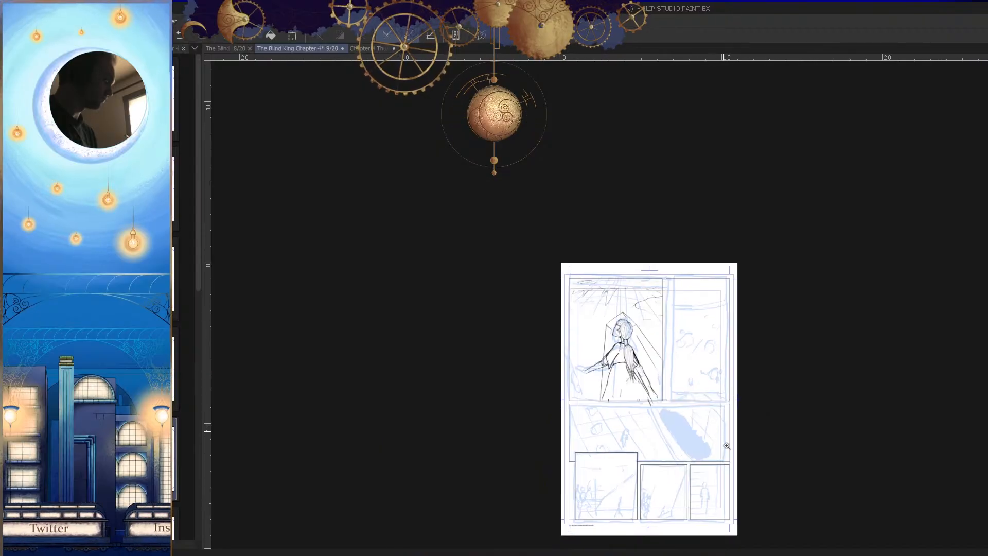
drag(652, 357, 694, 453)
key(h)
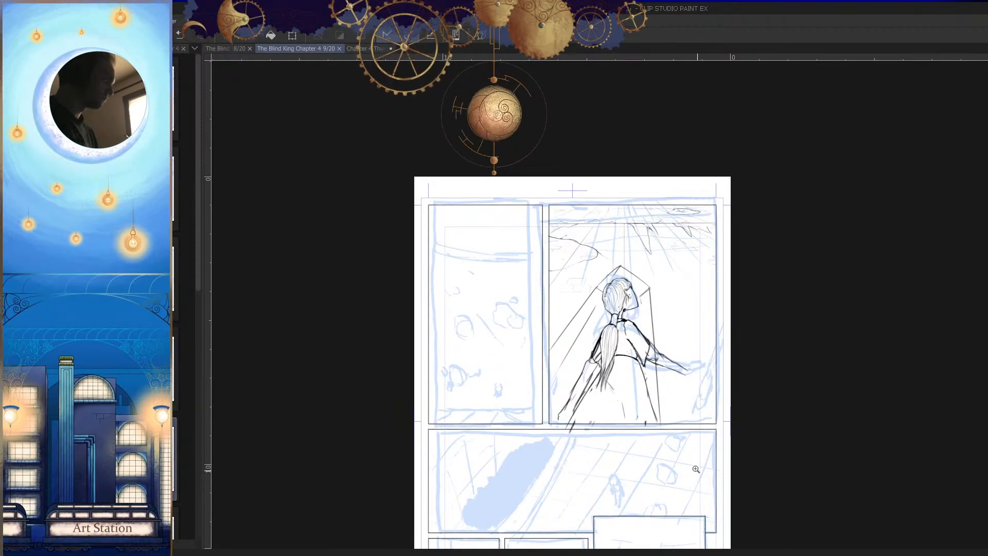
Step: Clean up and restate the figure's side contour below the shirt hem with long downward strokes
key(h)
drag(543, 380, 695, 396)
drag(603, 349, 627, 344)
key(e)
mouse_move(610, 302)
mouse_down()
mouse_move(564, 431)
mouse_move(640, 213)
mouse_move(610, 295)
mouse_up()
key(p)
drag(633, 233, 568, 408)
drag(592, 342, 539, 466)
Step: Erase the rough lines along the figure's lower side and redraw the contour down to the panel's bottom border
key(e)
drag(582, 364, 519, 508)
drag(601, 335, 566, 437)
key(p)
drag(621, 275, 546, 490)
drag(583, 412, 530, 508)
drag(648, 402, 530, 412)
key(h)
mouse_move(688, 433)
mouse_down()
mouse_move(671, 442)
mouse_move(679, 461)
mouse_up()
key(h)
click(679, 461)
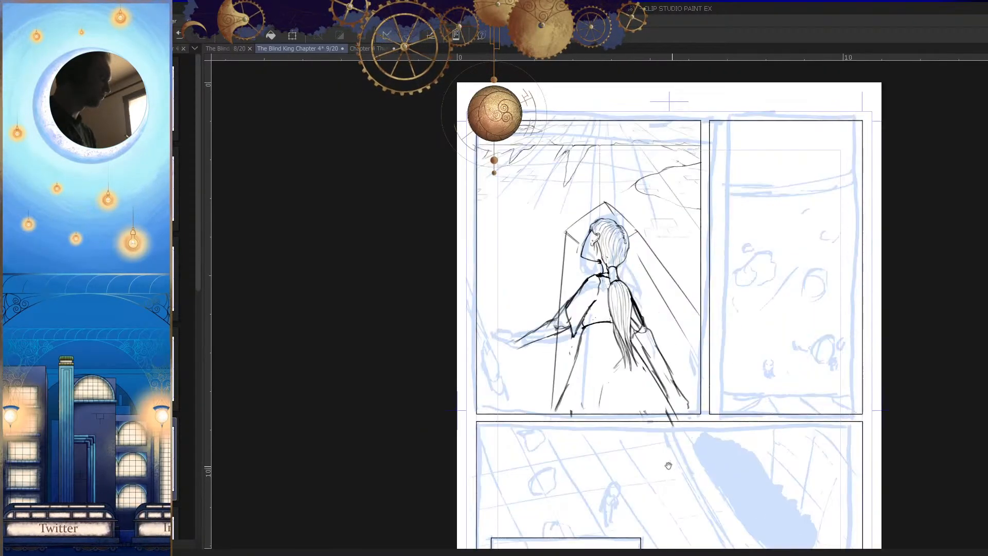
Step: Strengthen the outstretched arm's upper line from the sleeve past the elbow and along the forearm
click(581, 355)
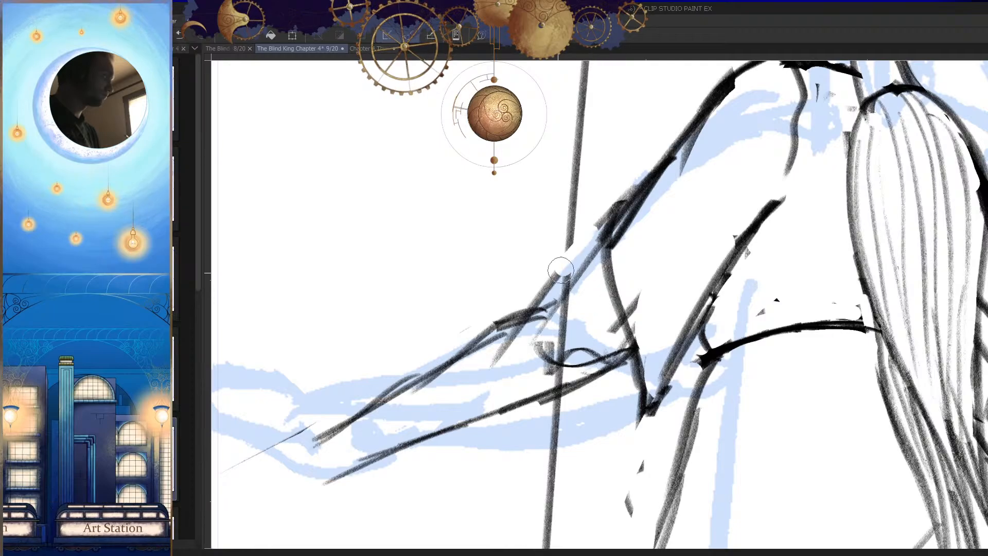
drag(602, 239, 516, 342)
mouse_move(579, 283)
mouse_down()
mouse_move(513, 337)
mouse_move(372, 407)
mouse_up()
alt+click(519, 367)
key(h)
key(h)
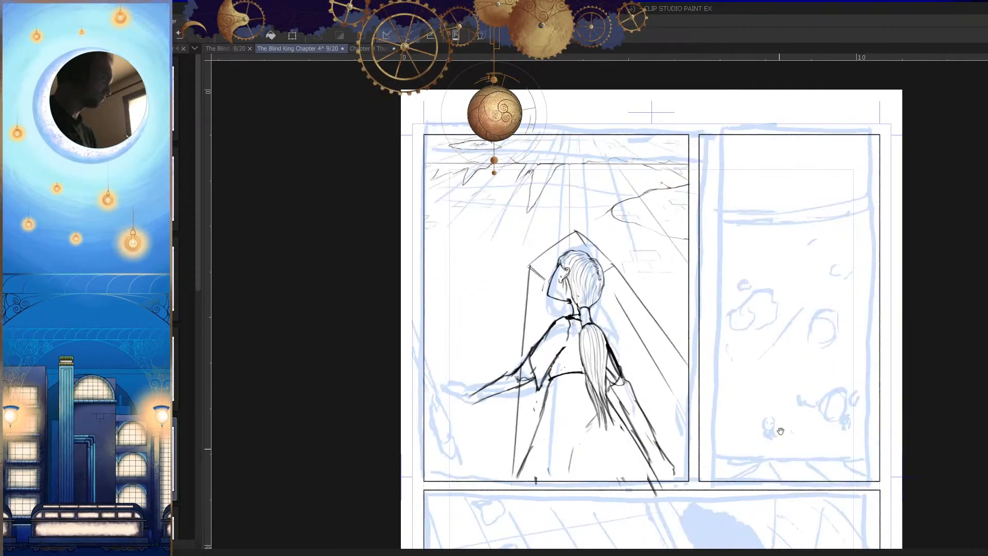
drag(774, 438, 797, 410)
click(575, 355)
key(ctrl+z)
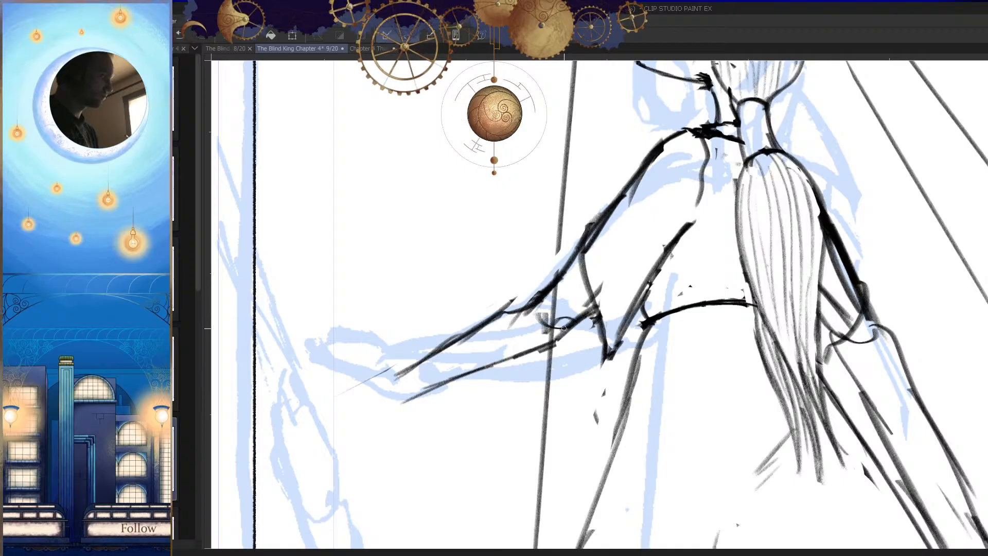
Step: Extend the outstretched forearm's underside into the sleeve and rework the upper line at the elbow
drag(551, 351, 623, 320)
drag(586, 269, 477, 336)
mouse_move(586, 278)
mouse_down()
mouse_move(567, 313)
mouse_move(556, 292)
mouse_move(469, 347)
mouse_up()
key(h)
key(ctrl+z)
drag(741, 347, 727, 349)
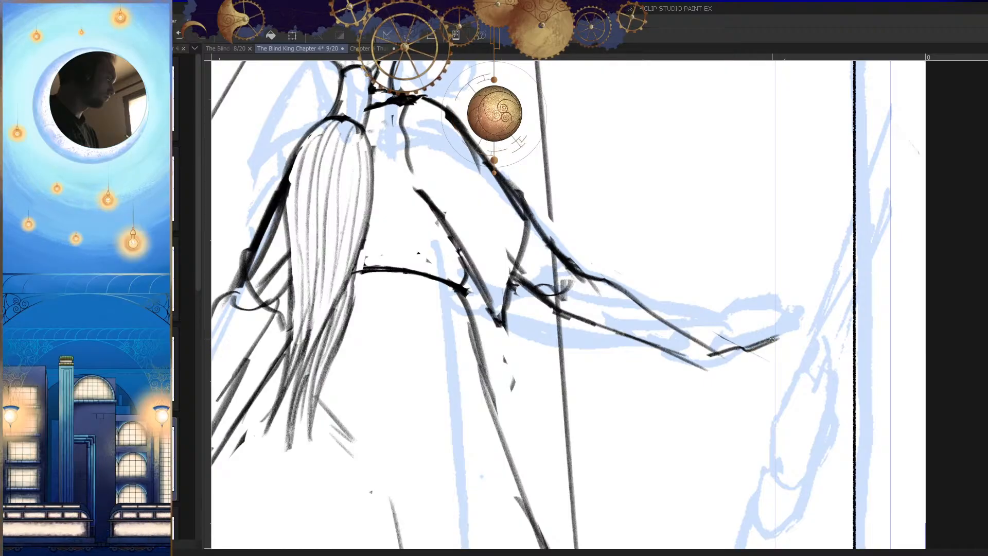
Step: Sketch the palm outline of the outstretched hand at the wrist, undoing the strokes that do not fit
key(h)
drag(769, 371, 730, 414)
key(h)
key(h)
drag(776, 391, 767, 391)
drag(694, 365, 734, 361)
key(ctrl+z)
key(ctrl+z)
key(ctrl+z)
key(ctrl+z)
key(ctrl+z)
mouse_move(697, 308)
mouse_down()
mouse_move(747, 304)
mouse_move(626, 326)
mouse_move(608, 312)
mouse_up()
key(h)
mouse_move(562, 294)
mouse_down()
mouse_move(639, 266)
mouse_move(654, 272)
mouse_move(632, 289)
mouse_up()
key(ctrl+z)
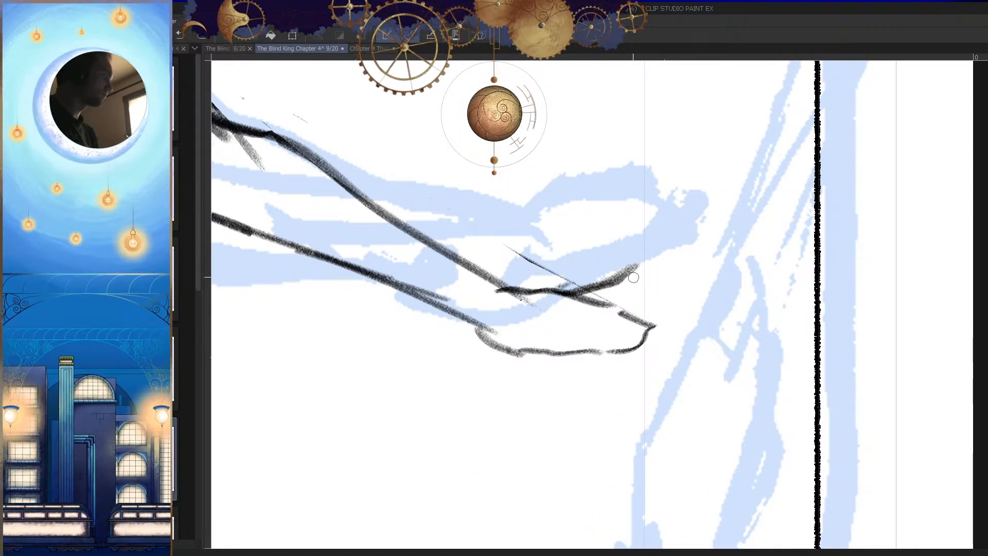
Step: Sketch the fingers of the outstretched hand, with spread strokes extending from the palm
mouse_move(638, 252)
mouse_down()
mouse_move(644, 281)
mouse_move(645, 324)
mouse_up()
key(h)
drag(699, 360, 681, 399)
key(h)
mouse_move(558, 354)
mouse_down()
mouse_move(619, 370)
mouse_move(655, 315)
mouse_move(695, 333)
mouse_up()
key(h)
Step: Refine the outstretched hand and wrist lines where they join the forearm
key(h)
mouse_move(606, 294)
mouse_down()
mouse_move(643, 249)
mouse_move(654, 255)
mouse_move(643, 245)
mouse_move(723, 245)
mouse_up()
drag(669, 304, 751, 300)
drag(674, 307, 713, 314)
key(ctrl+z)
key(h)
mouse_move(733, 345)
mouse_down()
mouse_move(663, 432)
mouse_move(701, 410)
mouse_up()
key(h)
mouse_move(529, 348)
mouse_down()
mouse_move(585, 348)
mouse_move(627, 327)
mouse_move(463, 374)
mouse_up()
drag(629, 341, 476, 374)
key(h)
drag(748, 377, 594, 389)
key(h)
drag(727, 391, 751, 377)
drag(636, 385, 408, 392)
key(h)
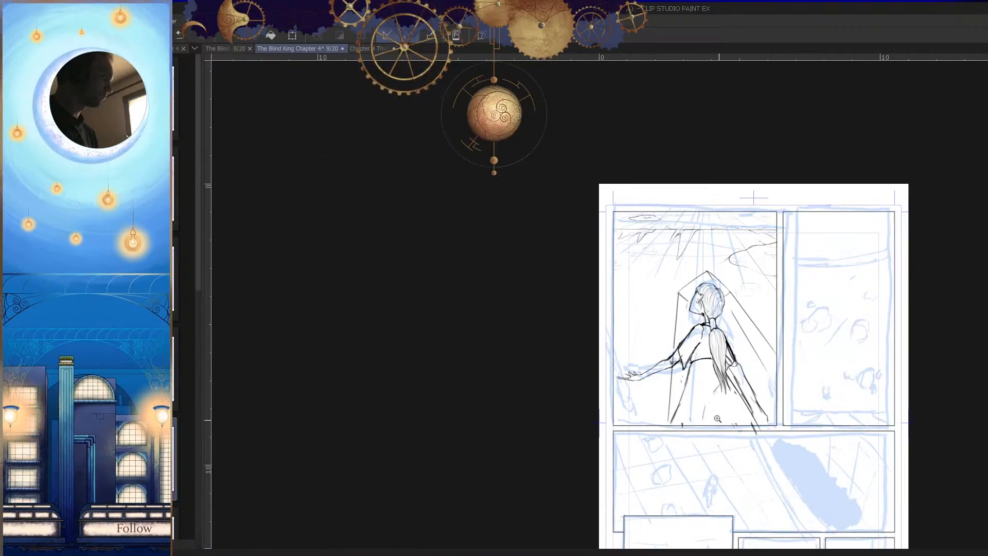
drag(744, 408, 712, 412)
drag(822, 429, 781, 415)
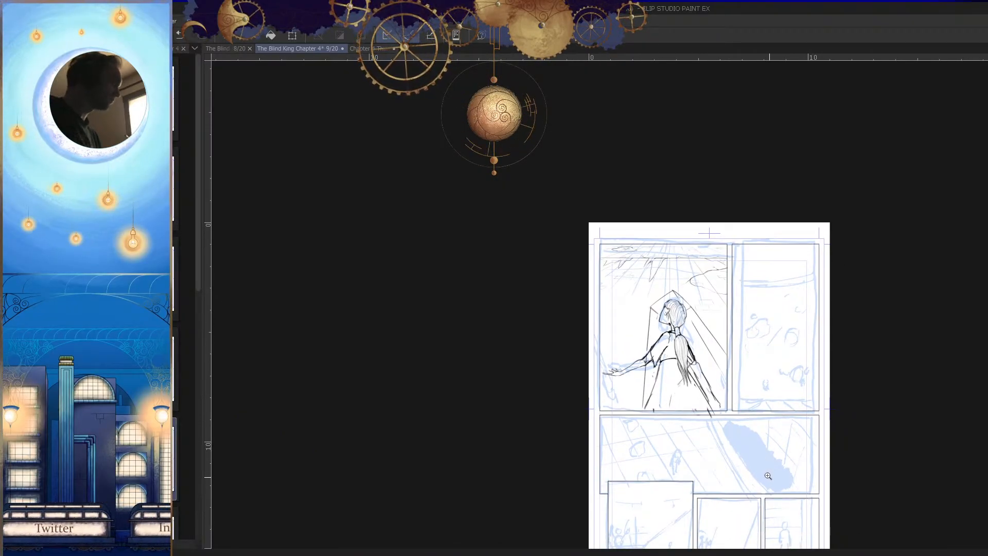
Step: Thin and trim the rough lines of the short sleeve on the outstretched arm with the eraser
drag(675, 356, 711, 347)
mouse_move(661, 311)
mouse_down()
mouse_move(679, 309)
mouse_move(577, 359)
mouse_move(630, 346)
mouse_up()
drag(667, 287, 565, 409)
drag(614, 343, 527, 471)
drag(555, 443, 597, 351)
drag(655, 245, 573, 372)
drag(627, 300, 556, 416)
drag(535, 327, 551, 430)
drag(540, 370, 546, 455)
drag(556, 428, 575, 361)
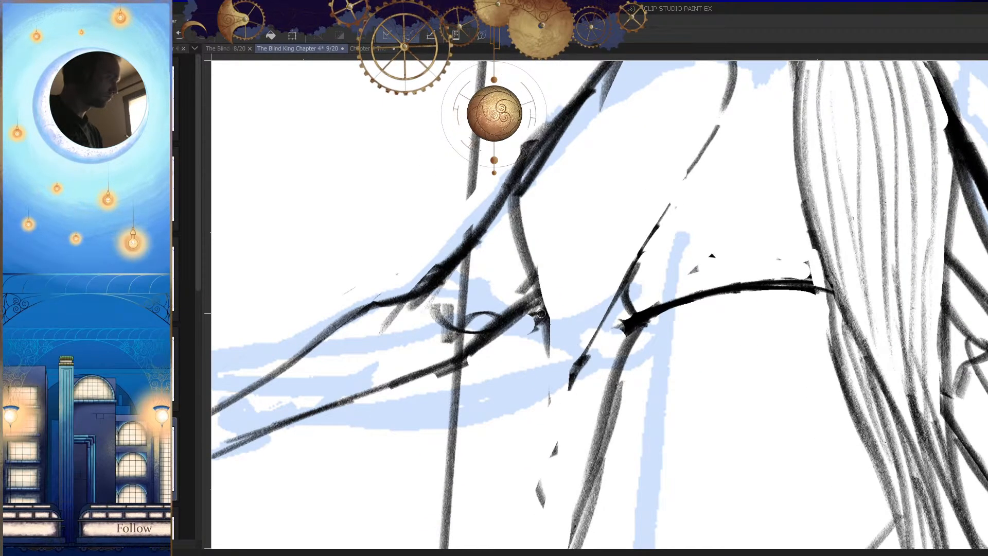
Step: Redraw the short sleeve's opening and pointed lower corner on the outstretched arm
key(h)
drag(692, 311, 683, 404)
key(ctrl+z)
drag(692, 311, 676, 383)
drag(691, 330, 676, 388)
drag(649, 348, 679, 388)
key(h)
drag(689, 412, 706, 348)
mouse_move(557, 452)
mouse_down()
mouse_move(572, 397)
mouse_move(592, 434)
mouse_up()
mouse_move(590, 397)
mouse_down()
mouse_move(628, 370)
mouse_move(648, 418)
mouse_move(616, 448)
mouse_move(659, 440)
mouse_move(642, 437)
mouse_up()
key(h)
key(h)
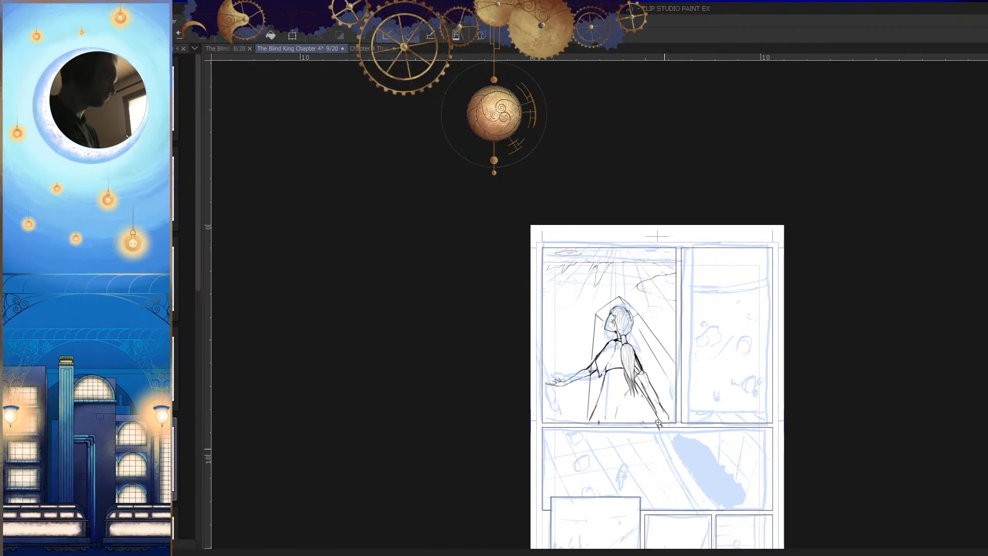
Step: Sketch the long outlines of the lowered arm from the sleeve beside the ponytail toward the panel's lower border
drag(661, 387, 705, 362)
key(h)
drag(615, 328, 628, 304)
drag(628, 304, 667, 288)
mouse_move(656, 199)
mouse_down()
mouse_move(601, 277)
mouse_move(643, 238)
mouse_move(653, 193)
mouse_move(547, 342)
mouse_up()
drag(591, 273, 609, 245)
drag(665, 157, 503, 421)
drag(710, 174, 591, 432)
drag(645, 313, 586, 432)
mouse_move(566, 470)
mouse_down()
mouse_move(605, 389)
mouse_move(590, 386)
mouse_up()
Step: Erase rough strokes along the lowered arm and restate its long edges from the sleeve to the wrist
key(e)
drag(596, 286, 546, 405)
drag(602, 281, 509, 459)
scroll(617, 356, down, 4)
key(h)
key(h)
scroll(671, 294, up, 4)
drag(682, 260, 638, 364)
drag(670, 294, 611, 399)
drag(687, 246, 607, 409)
key(h)
drag(688, 273, 707, 321)
mouse_move(590, 237)
mouse_down()
mouse_move(539, 289)
mouse_move(563, 314)
mouse_move(552, 337)
mouse_up()
key(ctrl+z)
Step: Adjust the upper part of the lowered arm near the sleeve and trim its excess lines with the eraser
key(h)
key(ctrl+z)
mouse_move(673, 291)
mouse_down()
mouse_move(649, 319)
mouse_move(642, 273)
mouse_move(619, 319)
mouse_up()
key(e)
mouse_move(632, 233)
mouse_down()
mouse_move(632, 246)
mouse_move(670, 253)
mouse_move(670, 285)
mouse_move(645, 305)
mouse_up()
key(p)
key(h)
key(h)
drag(731, 380, 672, 394)
Step: Erase the doubled outer edge of the lowered arm and redraw it as one cleaner line
drag(606, 381, 623, 336)
key(e)
drag(620, 339, 554, 479)
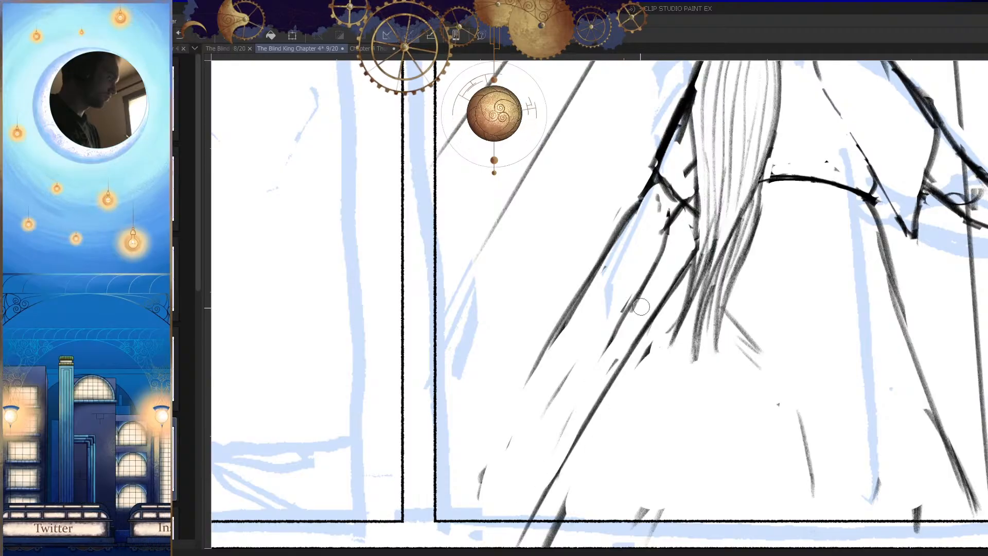
drag(613, 222, 524, 388)
key(p)
drag(639, 195, 519, 431)
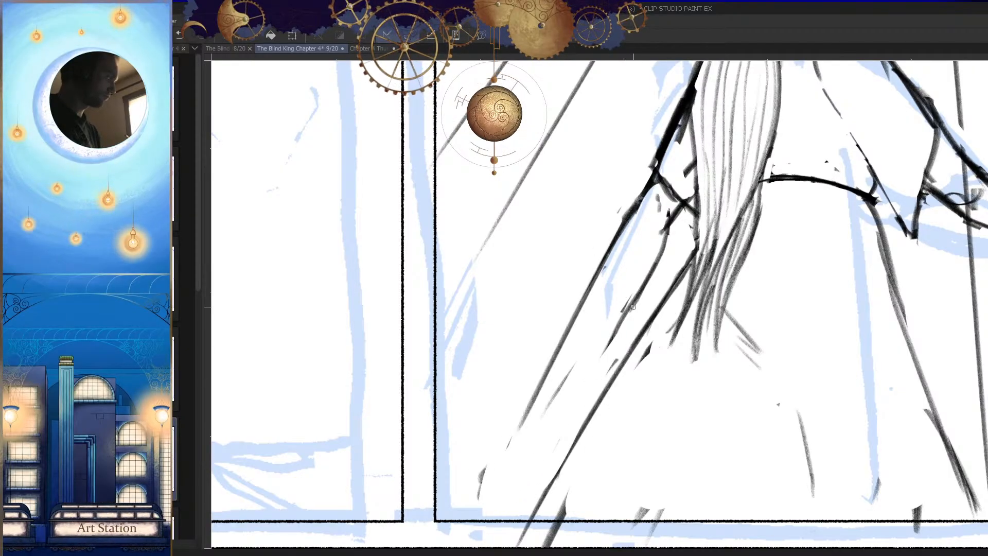
Step: Try several strokes for the inner edge of the lowered forearm and undo them
drag(632, 306, 558, 408)
key(ctrl+z)
key(ctrl+z)
drag(630, 303, 573, 405)
drag(591, 377, 564, 417)
key(ctrl+z)
key(ctrl+z)
drag(635, 297, 552, 433)
key(ctrl+z)
Step: Redraw the inner edge of the lowered forearm as a continuous line down to the wrist
drag(594, 398, 577, 477)
key(h)
key(h)
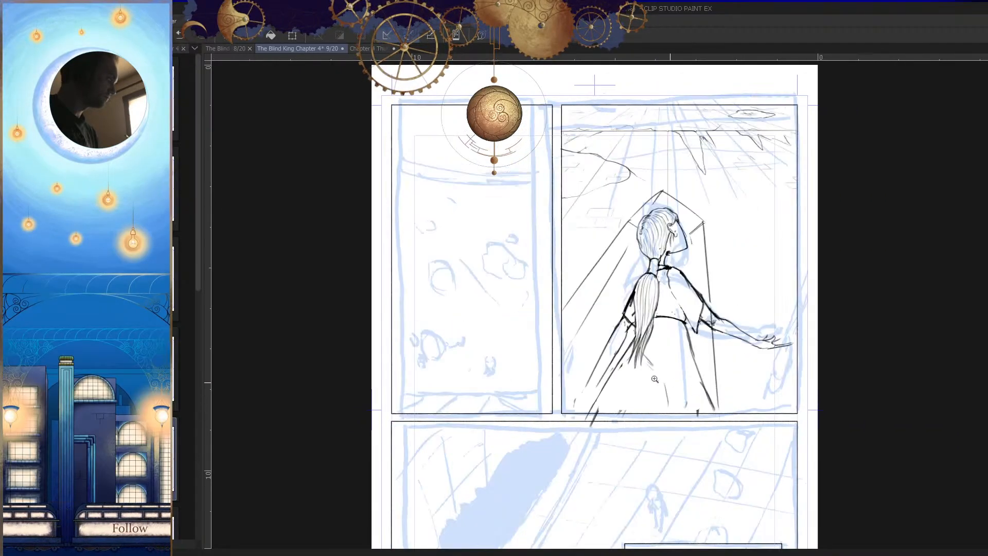
drag(597, 381, 669, 380)
drag(615, 286, 537, 431)
mouse_move(615, 365)
mouse_down()
mouse_move(580, 428)
mouse_move(519, 453)
mouse_up()
key(h)
key(h)
drag(601, 407, 663, 412)
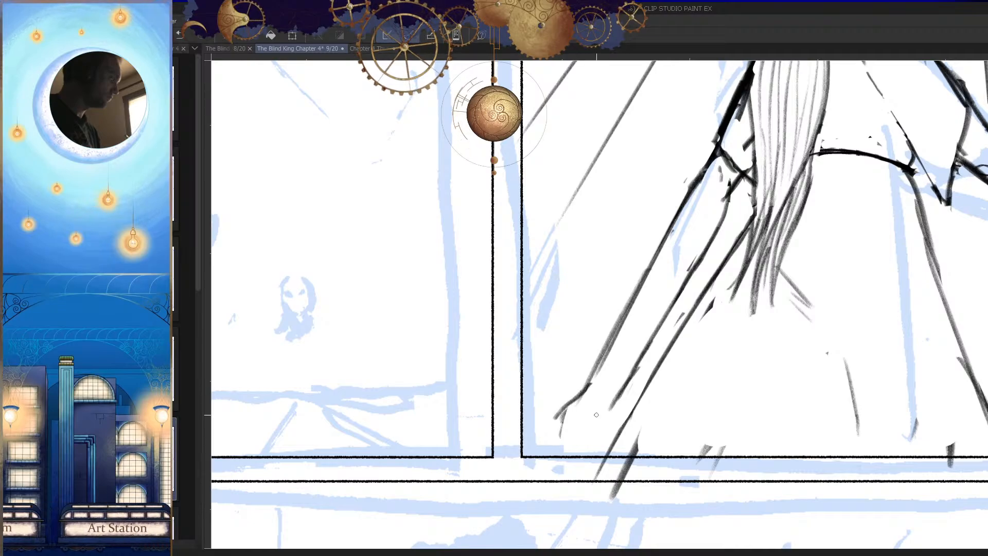
Step: Sketch the wrist and the start of the hand at the end of the lowered arm
drag(578, 396, 560, 456)
key(ctrl+z)
Step: Restate the long forearm line of the lowered arm so it tapers into the wrist
key(ctrl+z)
drag(573, 415, 556, 455)
key(h)
drag(695, 401, 664, 472)
key(h)
mouse_move(570, 418)
mouse_down()
mouse_move(606, 394)
mouse_move(618, 361)
mouse_up()
drag(627, 262, 544, 423)
drag(635, 264, 537, 444)
key(ctrl+z)
drag(582, 361, 542, 424)
key(ctrl+z)
mouse_move(604, 324)
mouse_down()
mouse_move(543, 426)
mouse_move(515, 437)
mouse_up()
Step: Add the short wrist crease and hand edge lines on the lowered arm
key(h)
drag(686, 425, 730, 411)
key(h)
drag(589, 361, 612, 360)
key(h)
drag(670, 396, 680, 461)
key(h)
key(h)
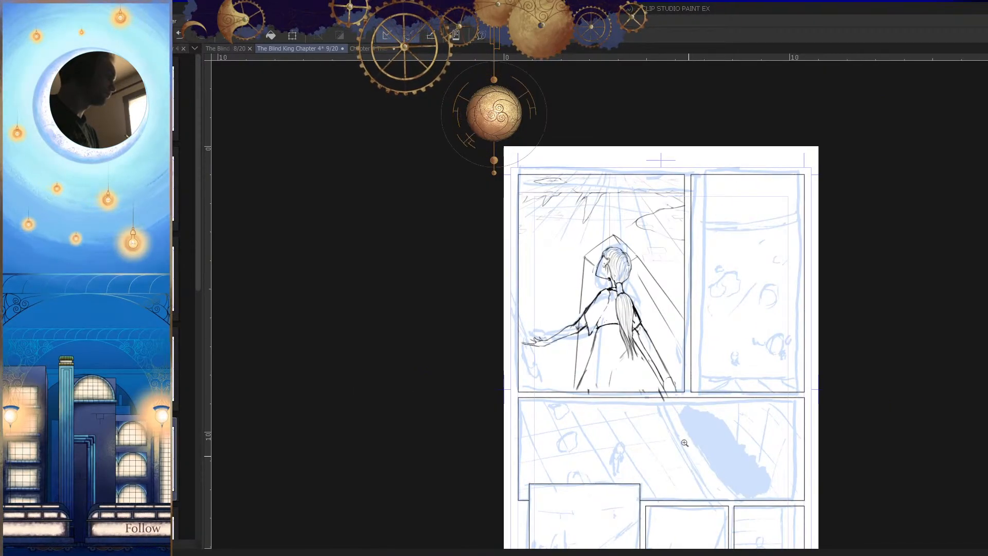
Step: Lasso the upper part of the lowered arm, shift it slightly down and away from the sleeve, and deselect it
drag(647, 330, 696, 343)
key(h)
drag(678, 378, 689, 394)
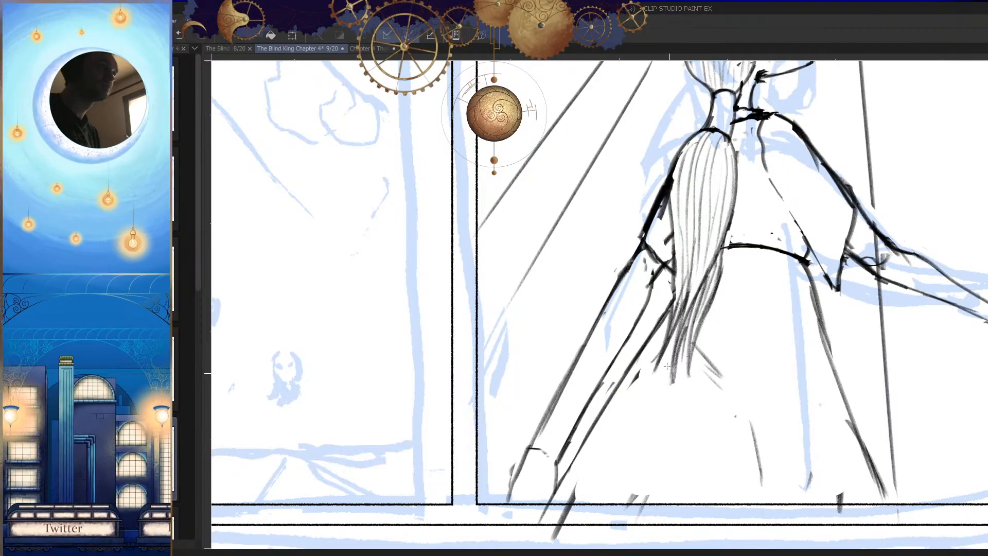
drag(640, 321, 638, 362)
drag(661, 307, 664, 324)
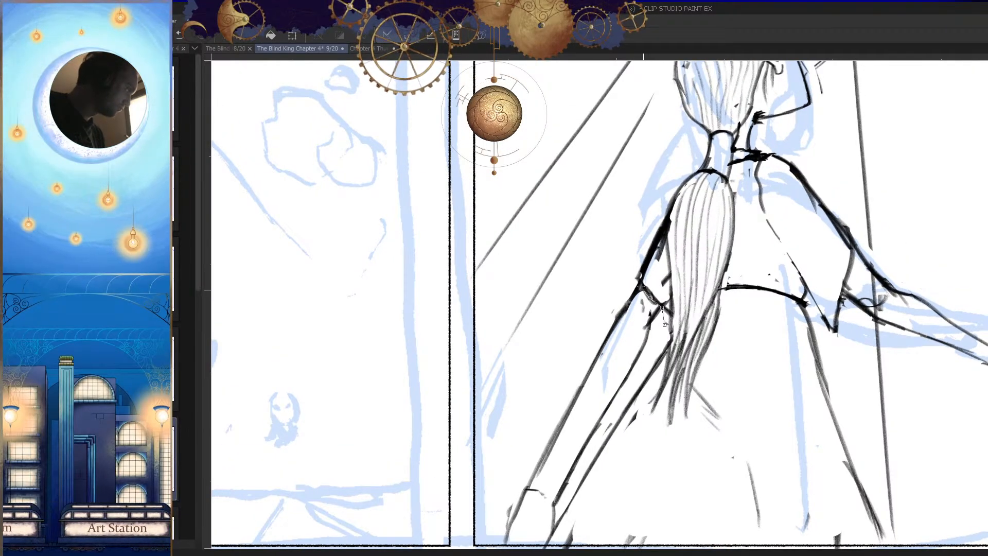
click(664, 325)
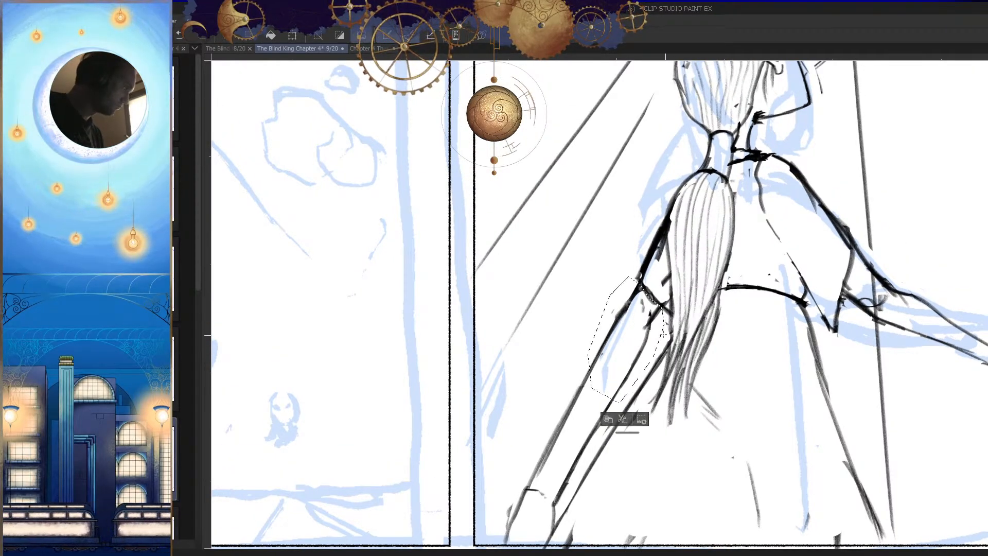
drag(643, 351, 637, 366)
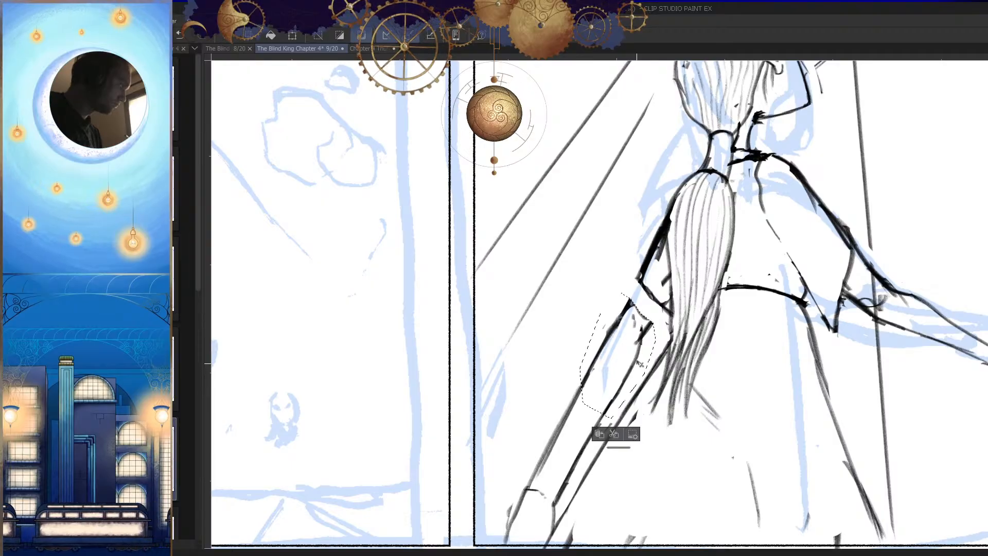
key(ctrl+d)
Step: Clean the gap beneath the sleeve and redraw the lowered arm's outer line to rejoin it
scroll(637, 254, up, 2)
drag(634, 258, 606, 319)
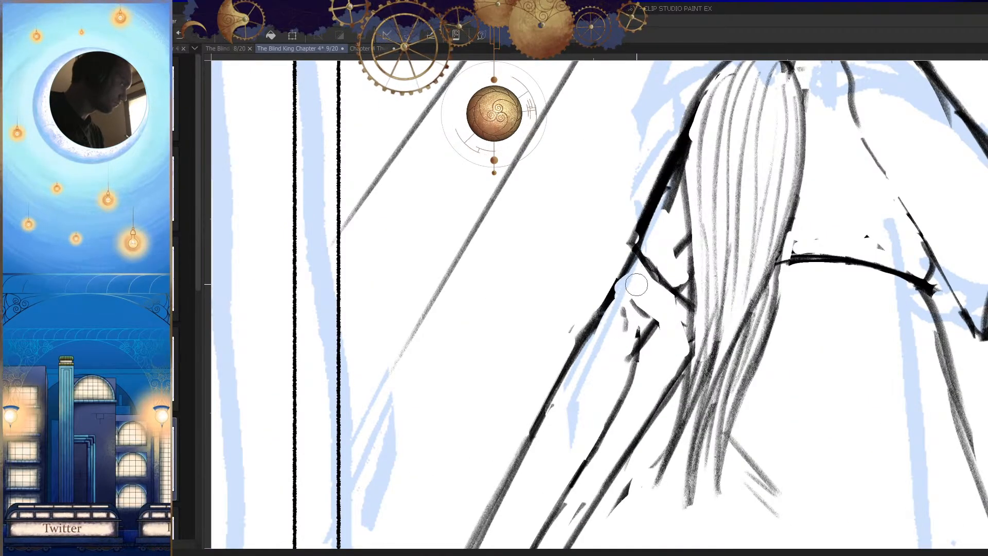
drag(621, 272, 585, 320)
drag(636, 256, 594, 323)
drag(620, 272, 587, 330)
drag(667, 363, 642, 343)
Step: Erase the leftover rough marks inside the lowered arm just below the sleeve opening
key(e)
drag(611, 305, 599, 337)
key(h)
key(e)
drag(637, 295, 643, 315)
key(p)
key(h)
key(h)
drag(708, 330, 701, 406)
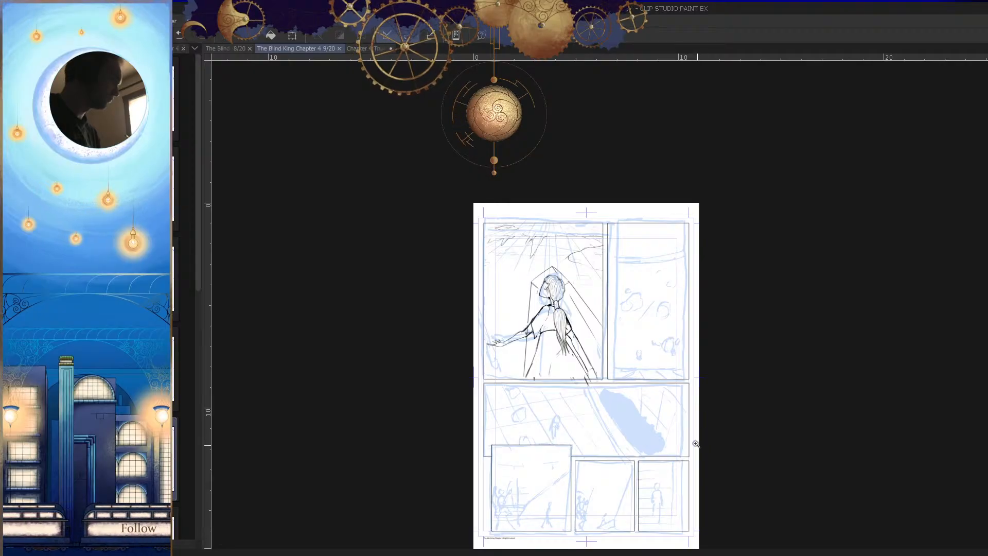
Step: Erase the dark stroke crossing the panel's lower border beside the lowered hand
key(h)
mouse_move(648, 384)
mouse_down()
mouse_move(687, 355)
mouse_move(655, 363)
mouse_move(647, 388)
mouse_up()
key(e)
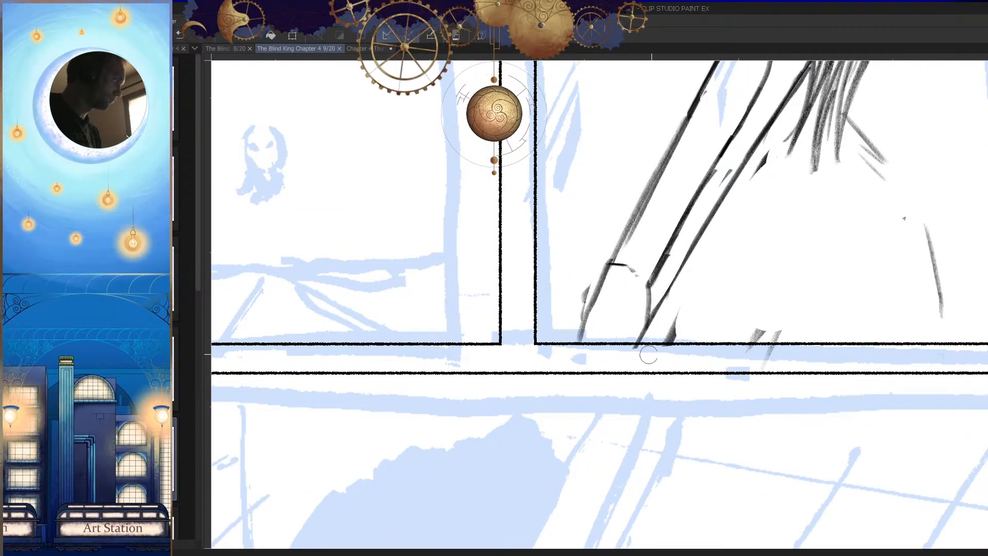
drag(686, 311, 666, 356)
key(h)
Step: Clear the remaining stray marks along the panel's lower border and redraw the short slanted fold line beneath the ponytail
key(h)
drag(741, 387, 710, 392)
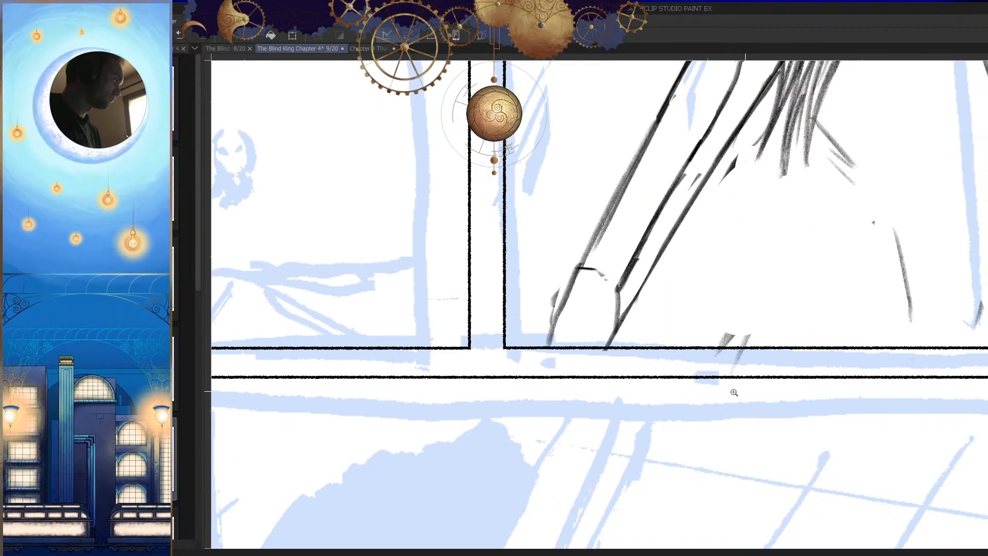
drag(743, 424, 707, 427)
key(h)
drag(713, 360, 712, 396)
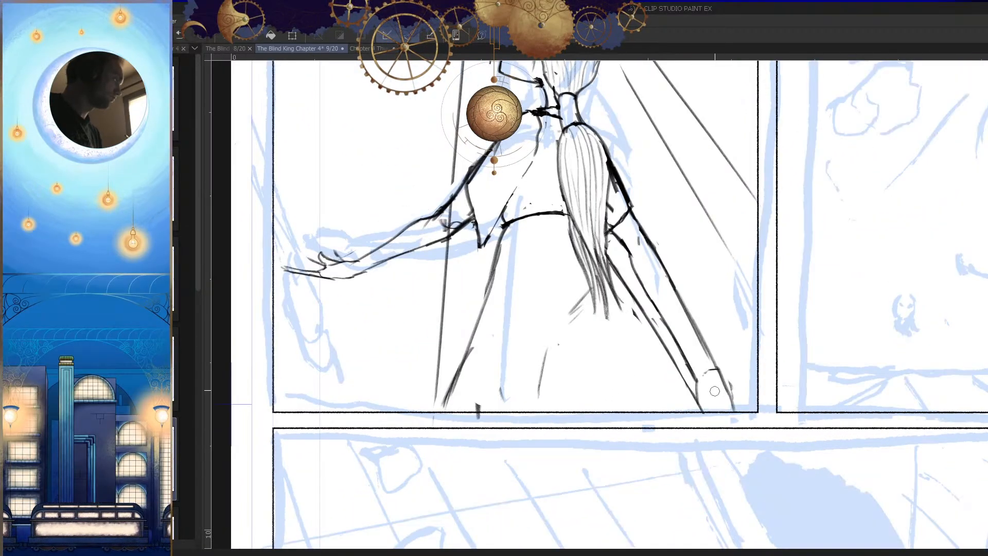
drag(565, 366, 608, 338)
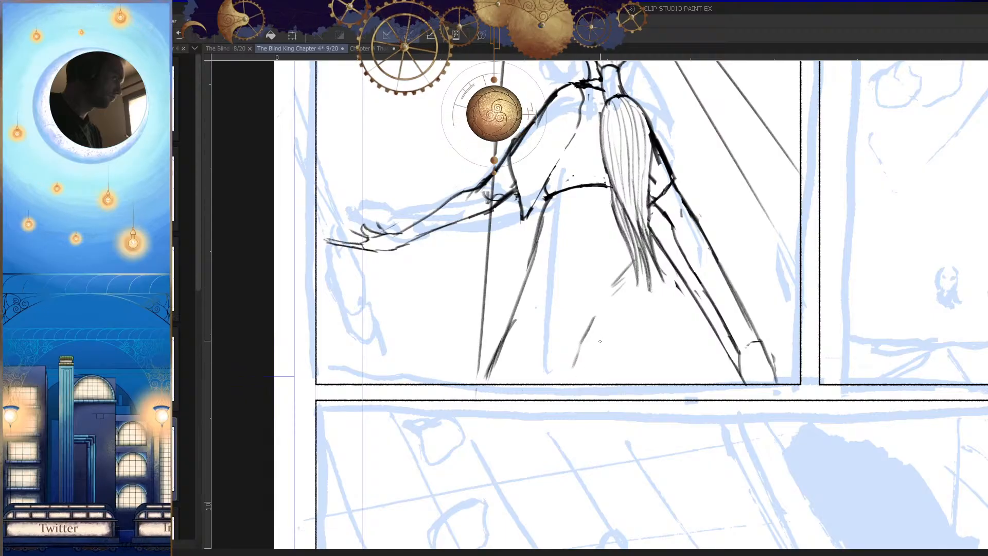
scroll(588, 394, down, 5)
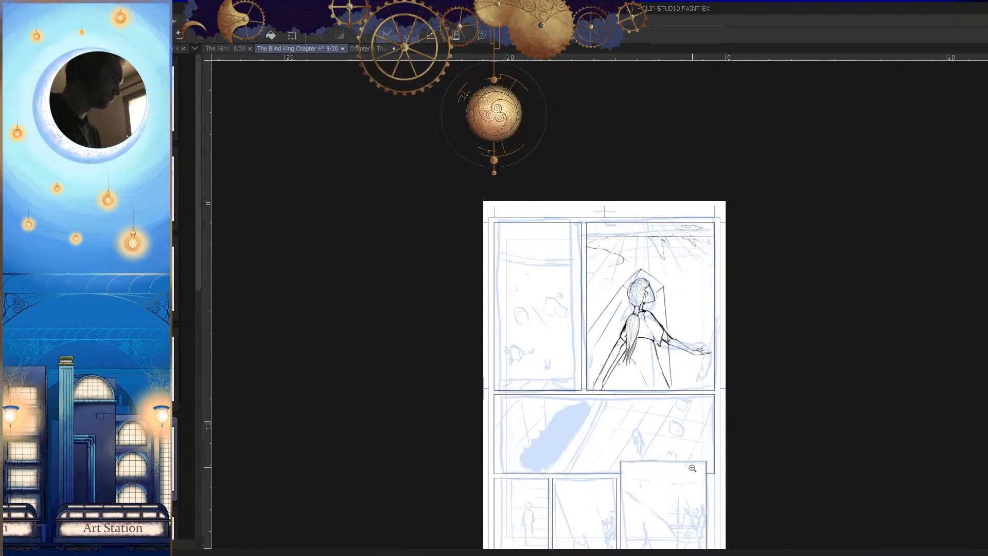
scroll(584, 375, up, 5)
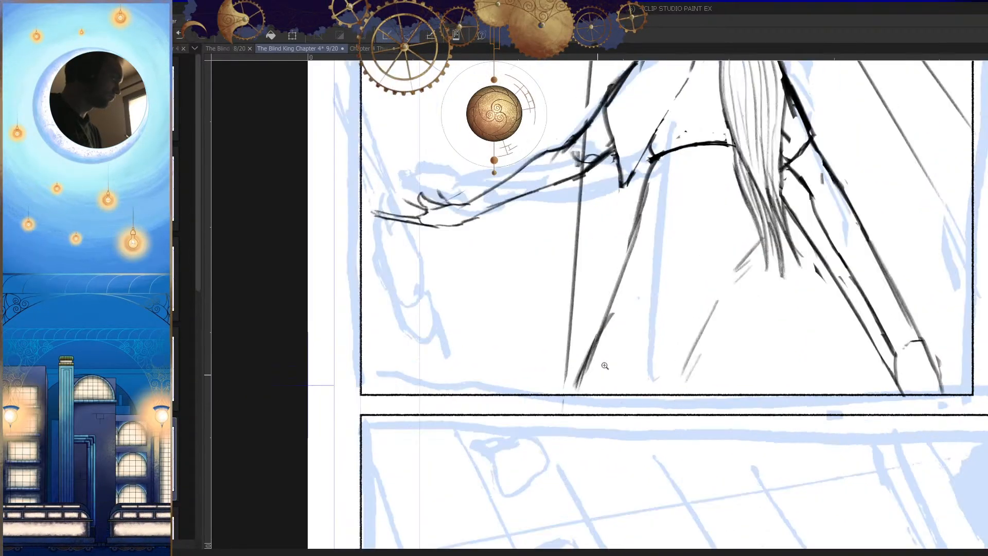
scroll(587, 381, down, 5)
key(h)
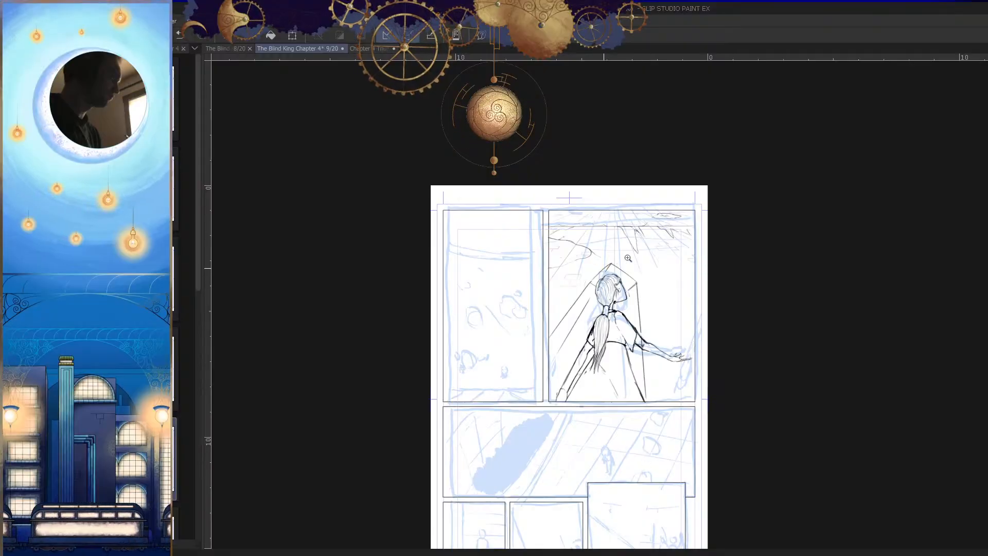
Step: Erase the long diagonal construction lines running from above the head past the lowered arm
scroll(617, 261, up, 5)
drag(584, 272, 393, 516)
scroll(493, 406, down, 2)
drag(582, 290, 599, 243)
drag(577, 346, 601, 284)
drag(540, 368, 594, 272)
drag(653, 149, 473, 467)
key(h)
Step: Start erasing the angled construction line that descends from above the head in front of the face
scroll(629, 411, down, 3)
drag(545, 279, 584, 276)
scroll(576, 222, up, 4)
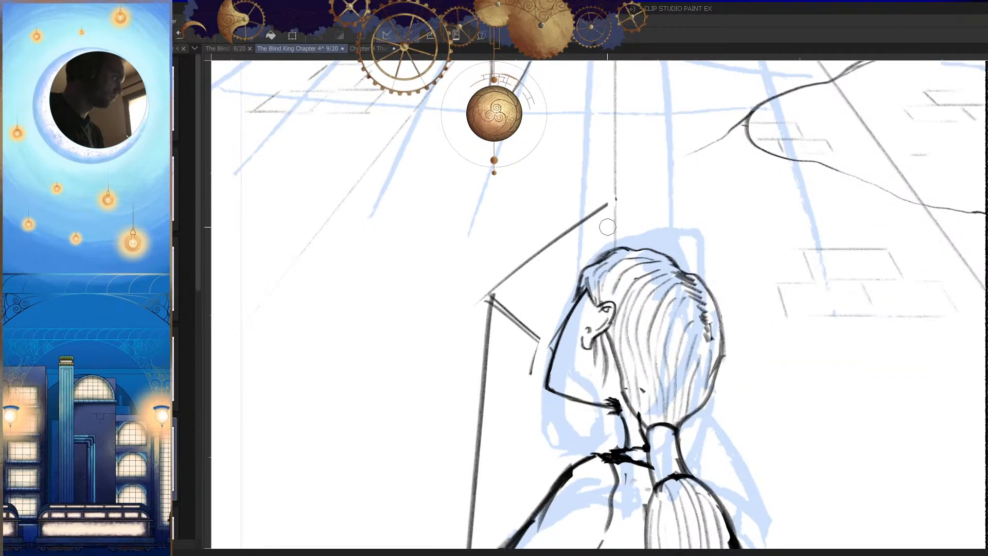
drag(607, 206, 498, 283)
scroll(493, 300, down, 3)
mouse_move(477, 409)
mouse_down()
mouse_move(494, 350)
mouse_move(498, 400)
mouse_move(518, 392)
mouse_move(485, 408)
mouse_up()
scroll(493, 351, up, 3)
shift+click(511, 291)
scroll(553, 314, down, 1)
scroll(545, 334, up, 2)
Step: Clear the rest of the angled construction line and its corner in front of the face
mouse_move(467, 412)
mouse_down()
mouse_move(509, 348)
mouse_move(450, 349)
mouse_up()
drag(550, 281, 513, 303)
mouse_move(578, 220)
mouse_down()
mouse_move(547, 237)
mouse_move(497, 307)
mouse_up()
key(p)
key(ctrl+z)
key(ctrl+z)
drag(594, 206, 494, 306)
key(e)
mouse_move(558, 257)
mouse_down()
mouse_move(517, 332)
mouse_move(576, 292)
mouse_up()
Step: Erase the long near-vertical construction line that crosses the outstretched arm down to the panel's lower border
scroll(573, 374, down, 5)
key(h)
scroll(664, 342, up, 4)
key(h)
key(e)
drag(591, 221, 569, 441)
scroll(569, 441, down, 2)
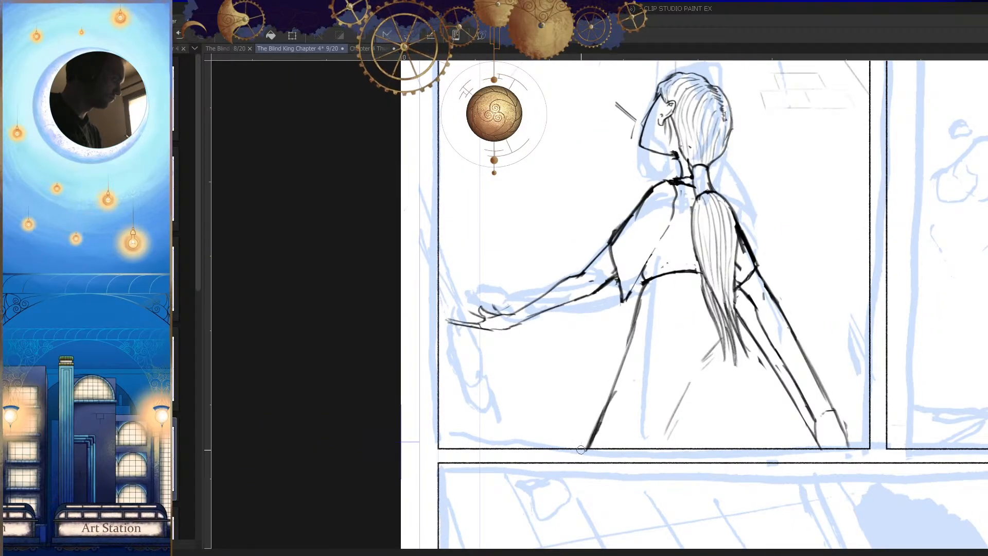
Step: Erase the leftover stubs of the construction line in front of the face
scroll(631, 454, up, 4)
drag(652, 410, 556, 471)
key(h)
drag(649, 458, 657, 462)
drag(621, 259, 669, 261)
mouse_move(625, 350)
mouse_down()
mouse_move(606, 364)
mouse_move(618, 442)
mouse_up()
mouse_move(667, 347)
mouse_down()
mouse_move(620, 350)
mouse_move(686, 349)
mouse_move(607, 360)
mouse_up()
key(h)
drag(664, 378, 703, 378)
key(e)
drag(591, 383, 560, 437)
Step: Draw the short underside of the nose back to the face line and save the page
key(p)
drag(571, 383, 602, 413)
key(h)
key(ctrl+z)
drag(664, 384, 626, 430)
key(h)
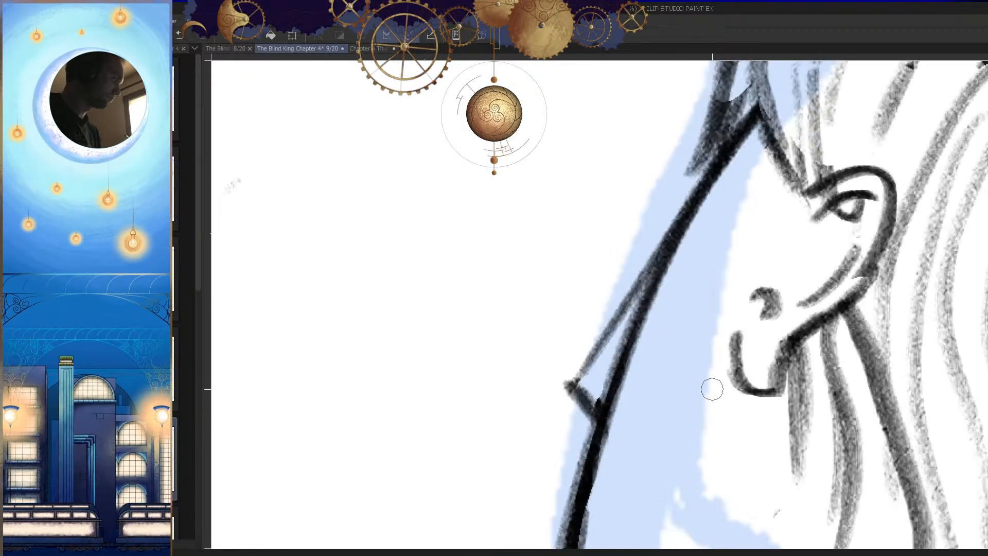
drag(708, 388, 670, 391)
drag(693, 458, 687, 409)
key(ctrl+s)
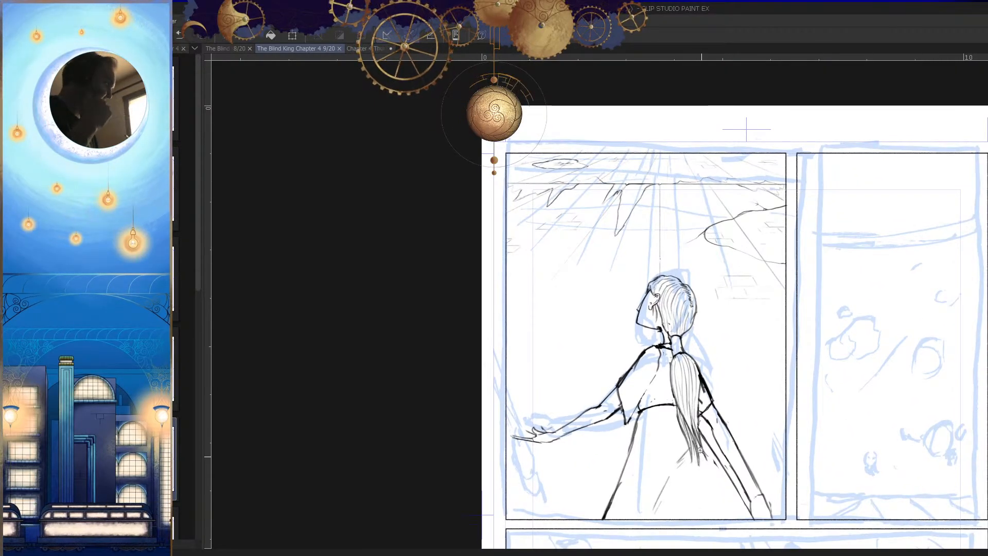
Step: Clean up the front edge of the face between the brow and the chin
scroll(684, 400, up, 5)
key(h)
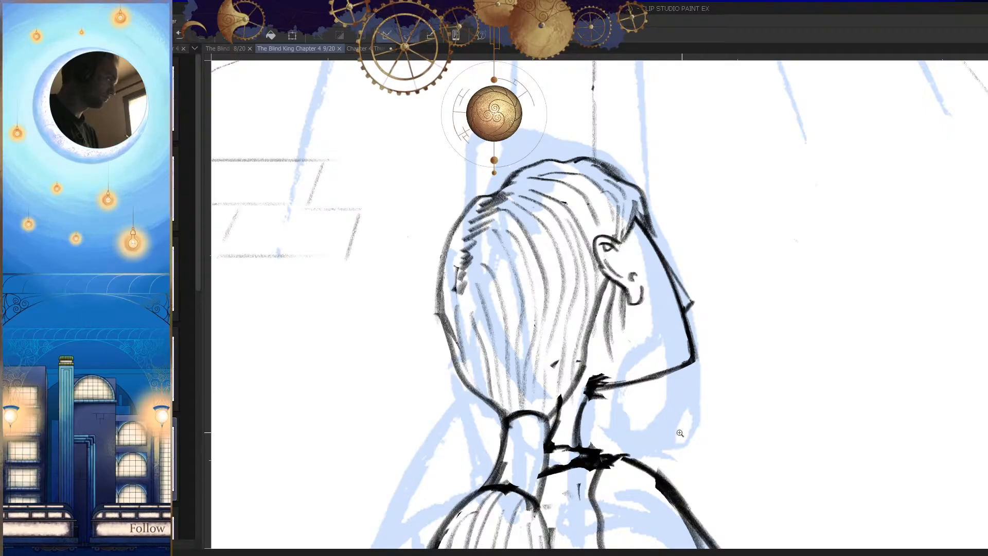
drag(644, 288, 664, 282)
drag(607, 256, 595, 337)
key(e)
drag(587, 272, 563, 413)
key(p)
Step: Try to redraw the front of the face from the brow down to the chin
drag(600, 253, 575, 388)
drag(593, 315, 547, 429)
key(ctrl+z)
key(ctrl+z)
mouse_move(600, 258)
mouse_down()
mouse_move(595, 304)
mouse_move(540, 435)
mouse_up()
drag(567, 384, 539, 443)
drag(581, 338, 550, 418)
key(ctrl+z)
key(ctrl+z)
drag(600, 257, 564, 397)
key(ctrl+z)
key(ctrl+z)
Step: Redraw the front face line down to the chin with several overlapping strokes and save the page
drag(582, 353, 539, 426)
drag(586, 321, 536, 438)
drag(580, 253, 569, 367)
key(h)
mouse_move(662, 334)
ctrl+mouse_down()
mouse_move(690, 425)
mouse_move(681, 477)
ctrl+mouse_up()
key(ctrl+s)
key(h)
key(h)
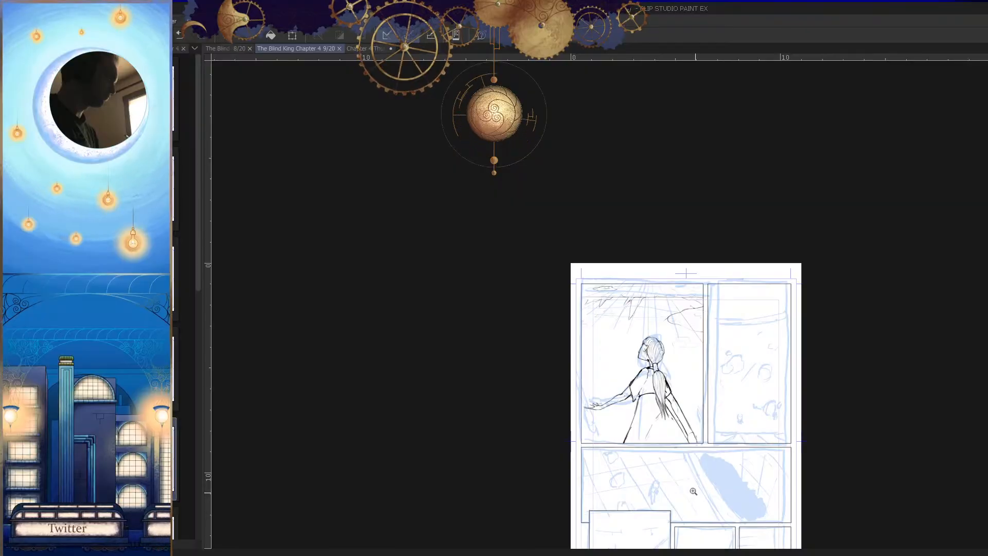
Step: Rework the jawline between the chin and the neck and trim its rough edge
ctrl+drag(665, 388, 712, 350)
ctrl+drag(606, 386, 649, 363)
drag(575, 292, 549, 392)
key(h)
drag(576, 458, 659, 383)
mouse_move(726, 319)
mouse_down()
mouse_move(577, 383)
mouse_move(597, 334)
mouse_move(572, 375)
mouse_up()
mouse_move(592, 332)
mouse_down()
mouse_move(553, 376)
mouse_move(547, 427)
mouse_up()
key(ctrl+z)
key(h)
ctrl+drag(646, 369, 674, 368)
drag(635, 352, 696, 353)
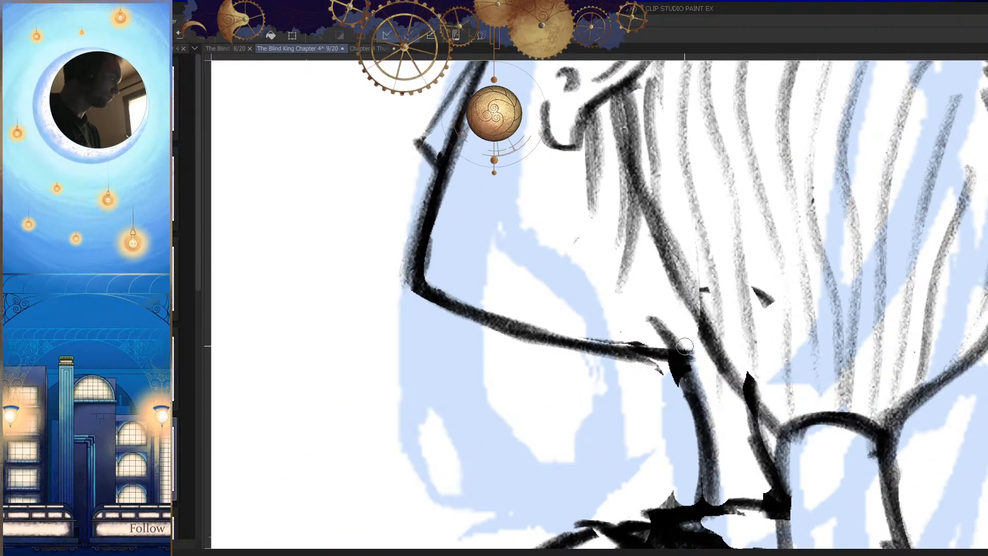
drag(638, 369, 654, 371)
Step: Darken and straighten the jawline with repeated strokes where it meets the neck
key(p)
mouse_move(593, 335)
mouse_down()
mouse_move(659, 343)
mouse_move(668, 358)
mouse_move(719, 349)
mouse_up()
key(h)
key(ctrl+z)
drag(754, 310, 636, 333)
drag(740, 313, 634, 332)
drag(712, 320, 624, 335)
drag(719, 317, 625, 333)
ctrl+drag(717, 347, 664, 355)
key(h)
mouse_move(731, 392)
ctrl+mouse_down()
mouse_move(710, 407)
mouse_move(723, 453)
ctrl+mouse_up()
key(h)
key(h)
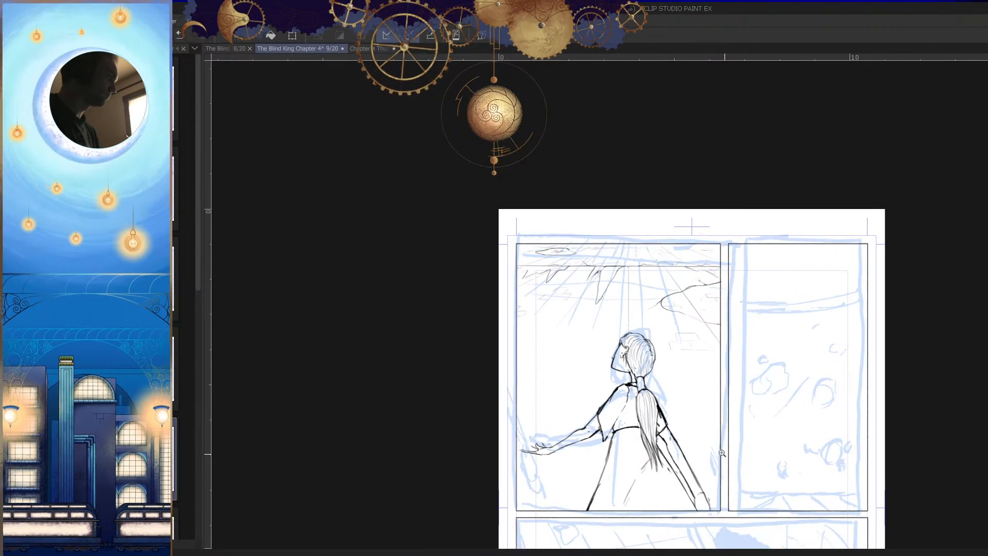
Step: Extend the front face line straight down past the chin corner
ctrl+drag(634, 365, 540, 323)
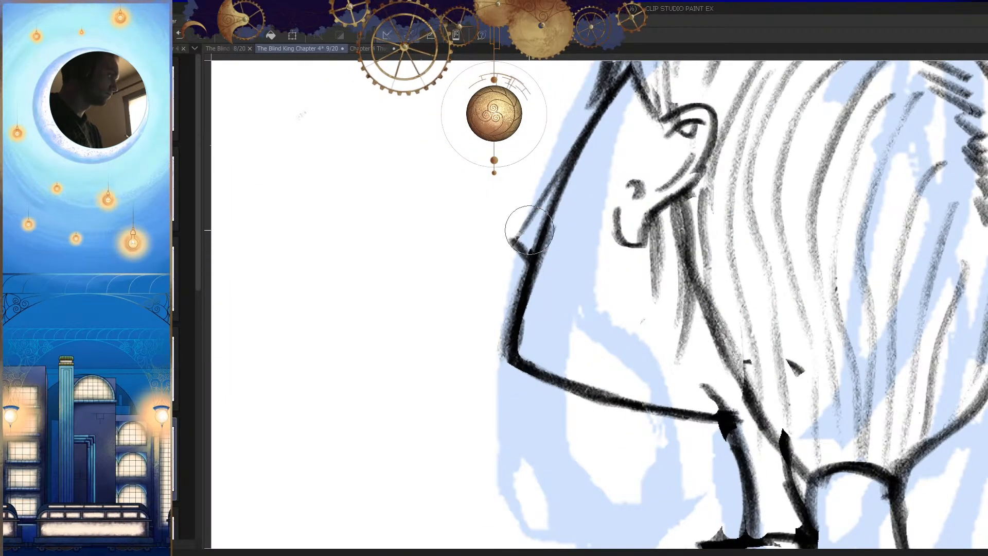
drag(532, 265, 491, 395)
key(h)
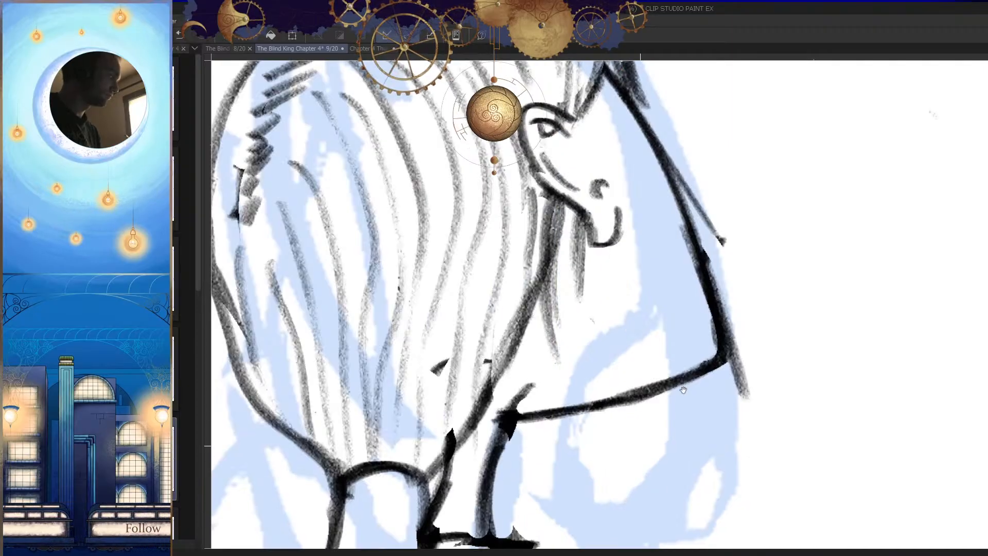
Step: Erase the old jawline between the extended chin and the neck
drag(662, 413, 720, 347)
mouse_move(804, 317)
mouse_down()
mouse_move(555, 354)
mouse_move(600, 340)
mouse_up()
key(ctrl+z)
key(h)
key(e)
drag(556, 294, 624, 301)
key(h)
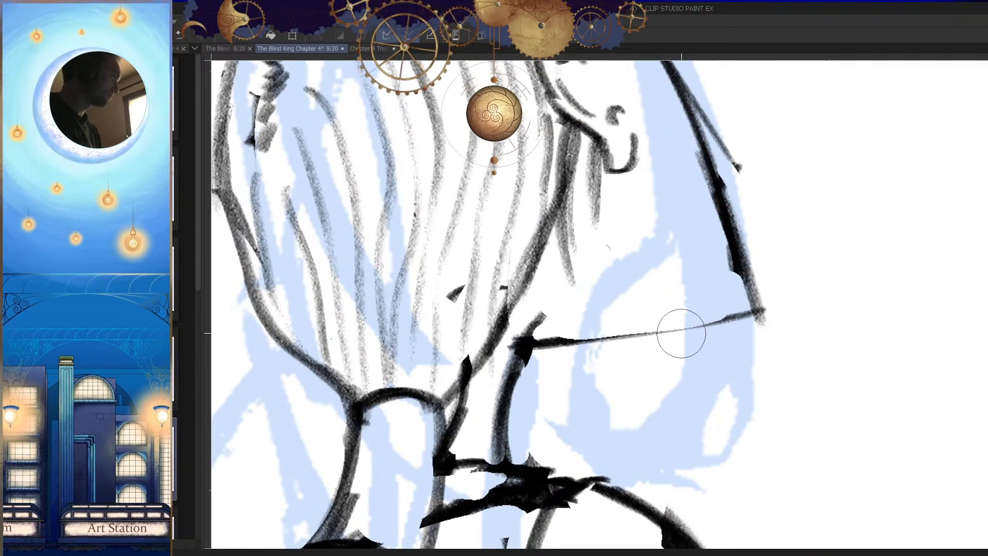
Step: Draw a new, flatter jawline from the chin tip back to the neck
key(h)
drag(555, 193, 514, 330)
key(ctrl+z)
mouse_move(556, 192)
mouse_down()
mouse_move(514, 334)
mouse_move(484, 366)
mouse_move(635, 364)
mouse_up()
key(p)
key(h)
drag(793, 305, 563, 340)
drag(695, 330, 591, 341)
Step: Redraw the nose as a longer bridge with a short underside and save the page
key(h)
drag(628, 283, 653, 343)
drag(598, 182, 534, 270)
key(ctrl+z)
drag(560, 228, 560, 284)
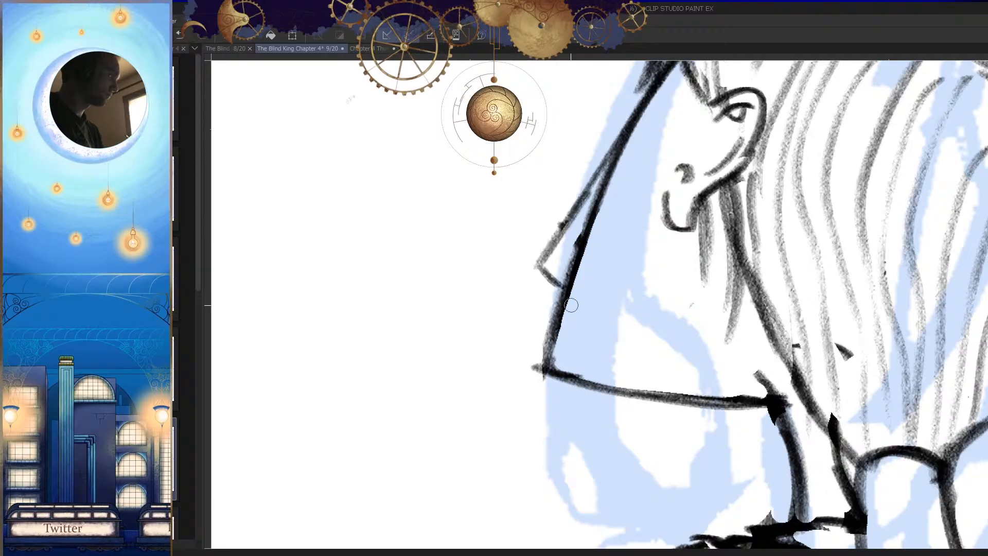
key(h)
drag(725, 355, 674, 371)
key(h)
drag(677, 430, 668, 435)
key(ctrl+s)
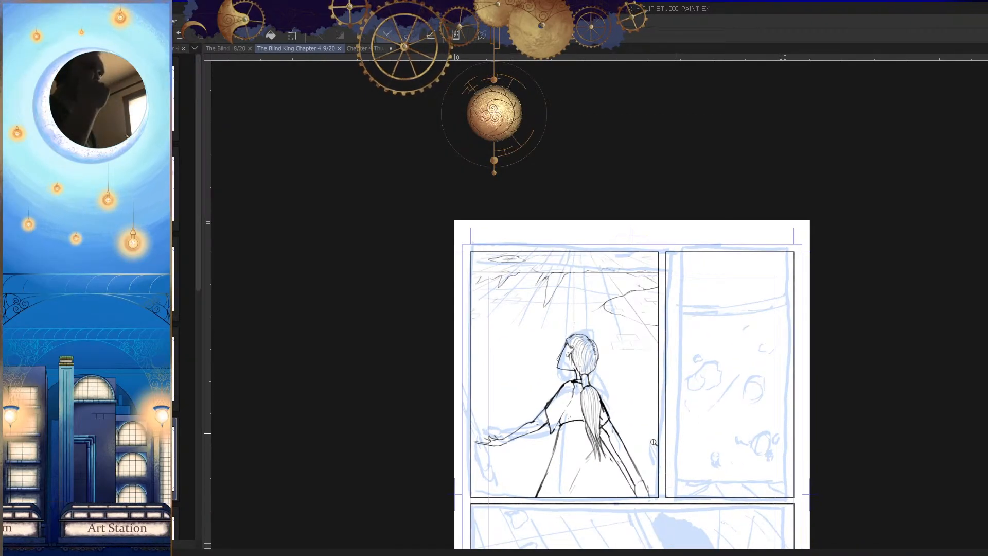
Step: Erase the nose from the front of the face, leaving a plain face line
drag(609, 377, 631, 371)
drag(664, 429, 661, 439)
key(h)
drag(642, 326, 684, 320)
key(h)
drag(601, 268, 551, 356)
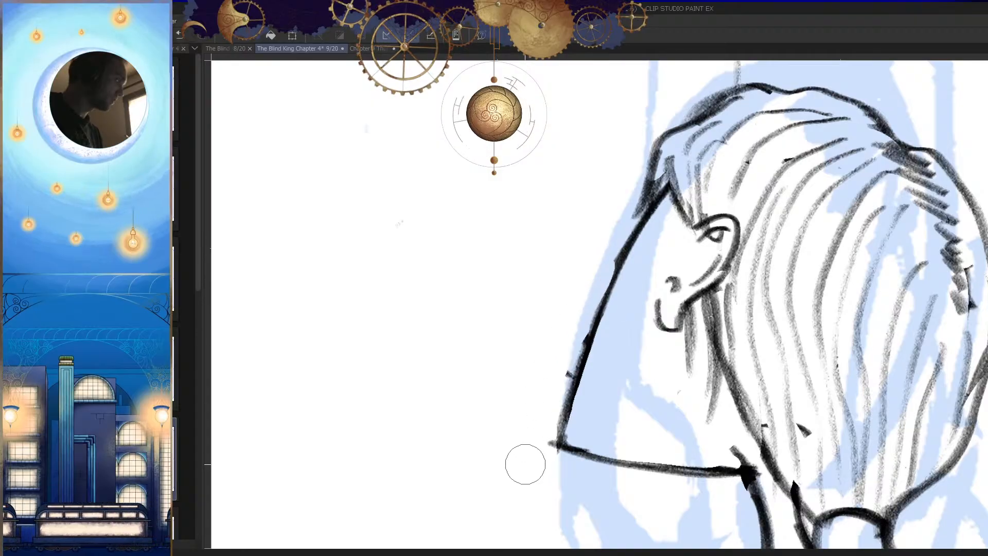
drag(612, 360, 553, 334)
key(h)
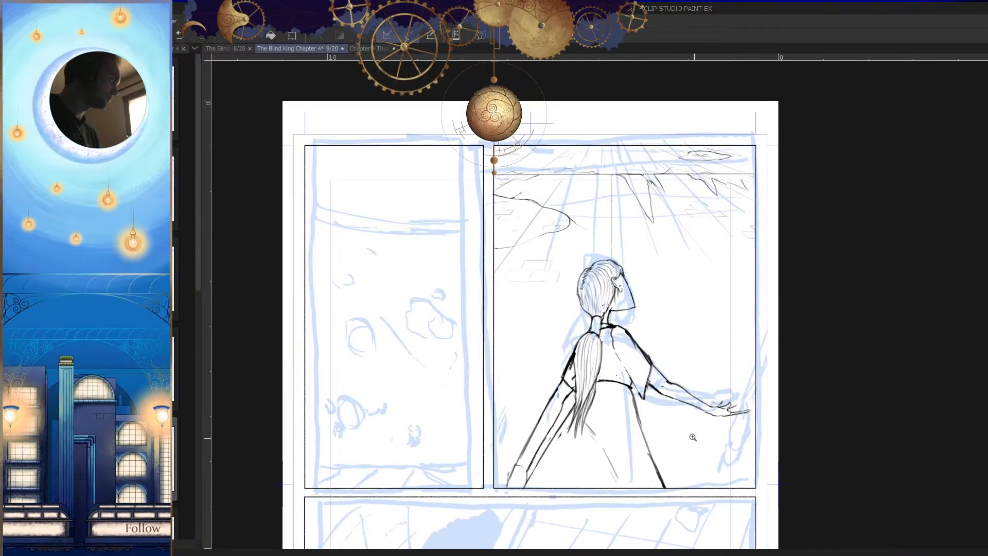
key(h)
Step: Redraw the front of the face as one stroke from the hairline toward the chin
drag(616, 296, 677, 275)
mouse_move(628, 198)
mouse_down()
mouse_move(611, 222)
mouse_move(578, 339)
mouse_up()
drag(593, 279, 577, 317)
key(ctrl+z)
key(ctrl+z)
drag(631, 186, 575, 353)
key(h)
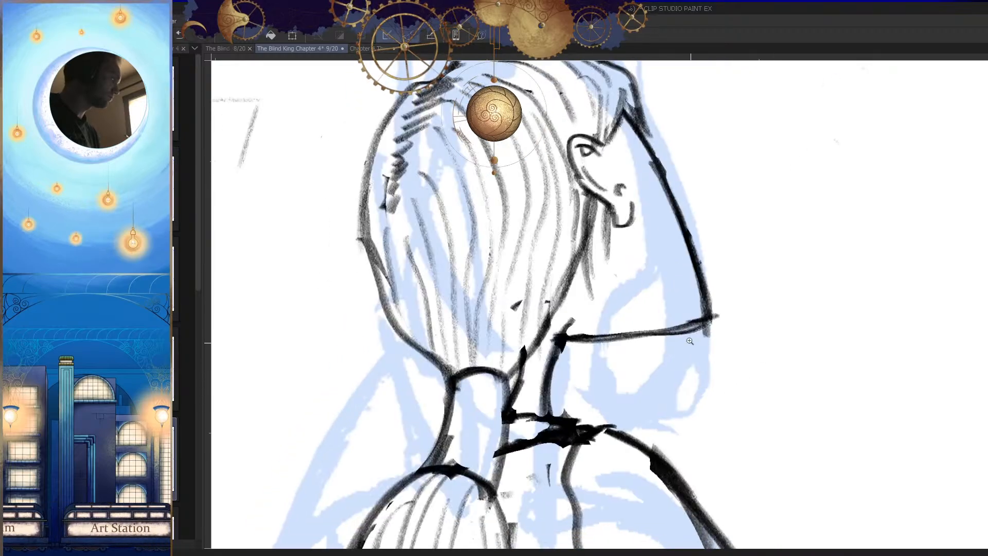
Step: Reinforce the upper front of the face from the brow to nose level
drag(693, 344, 706, 340)
key(h)
drag(622, 332, 638, 342)
drag(524, 330, 556, 338)
drag(605, 306, 607, 310)
drag(586, 177, 552, 246)
key(ctrl+z)
drag(589, 158, 543, 250)
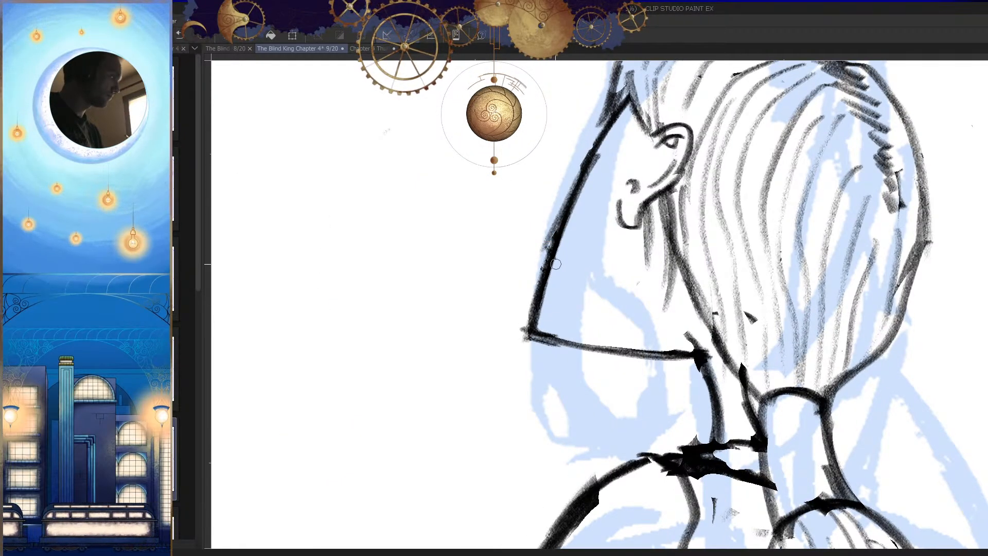
key(h)
drag(720, 355, 669, 363)
key(h)
drag(720, 396, 677, 401)
Step: Sketch a slim nose bridge sloping outward from the brow in front of the face
drag(576, 360, 614, 330)
key(ctrl+z)
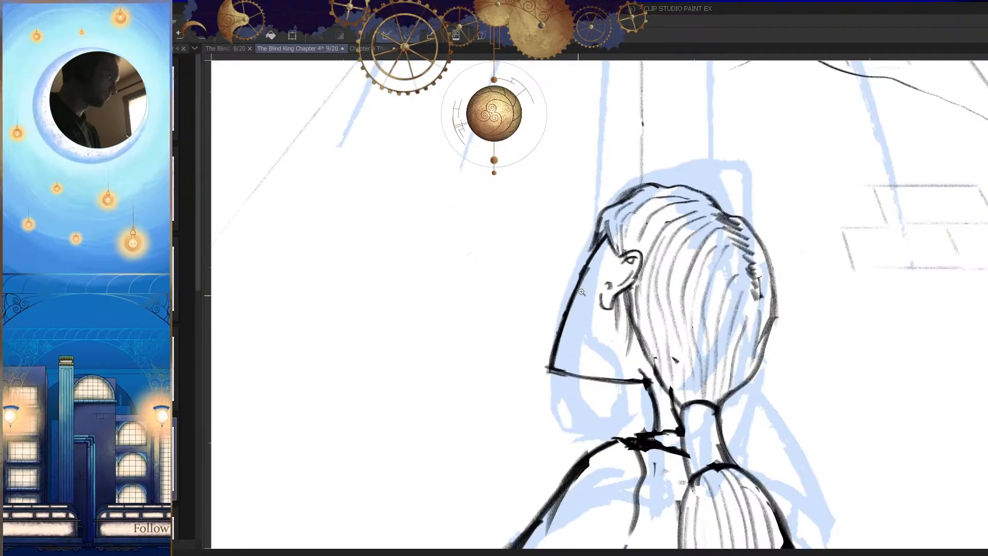
drag(576, 293, 615, 283)
mouse_move(600, 234)
mouse_down()
mouse_move(540, 374)
mouse_move(531, 345)
mouse_up()
key(ctrl+z)
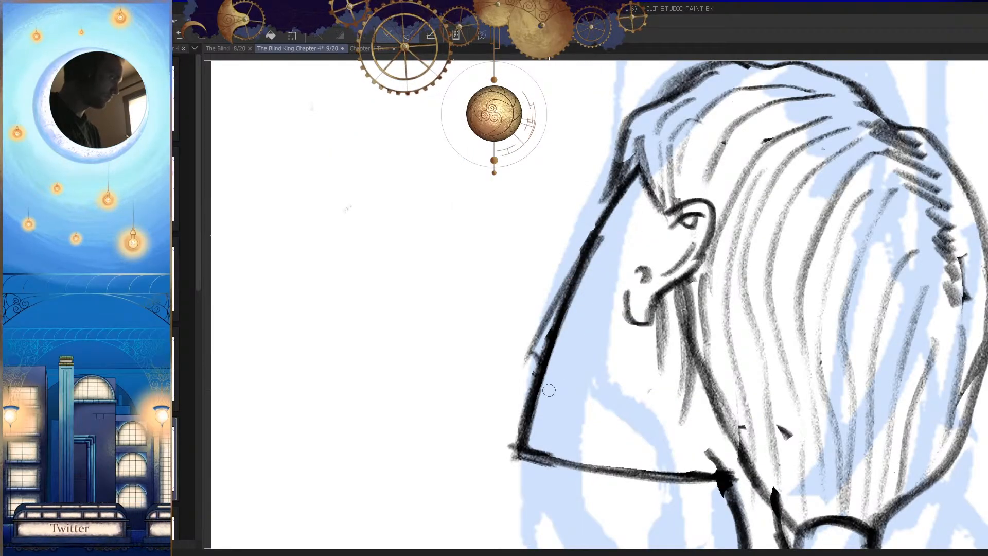
key(h)
drag(718, 396, 612, 406)
key(h)
drag(695, 472, 698, 389)
drag(698, 389, 714, 401)
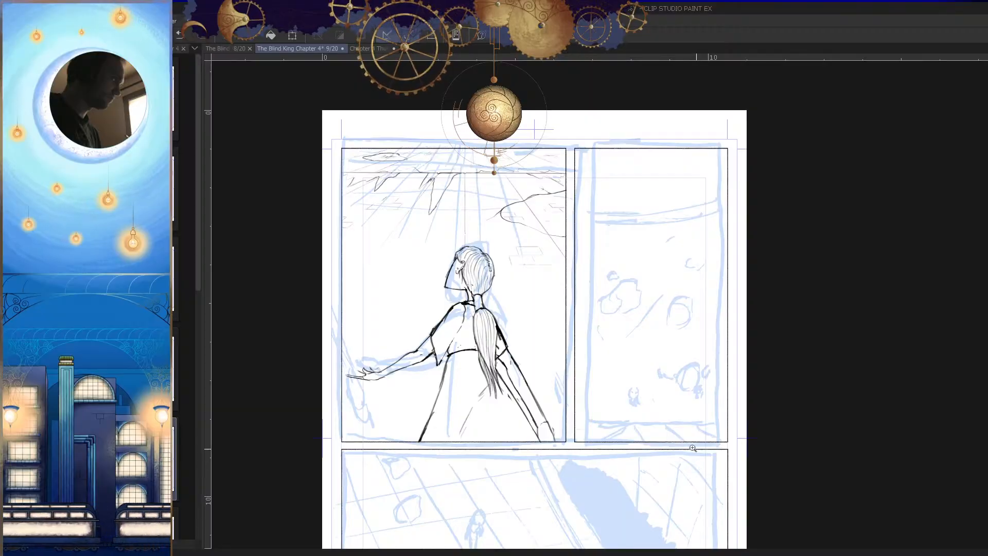
drag(722, 335, 682, 344)
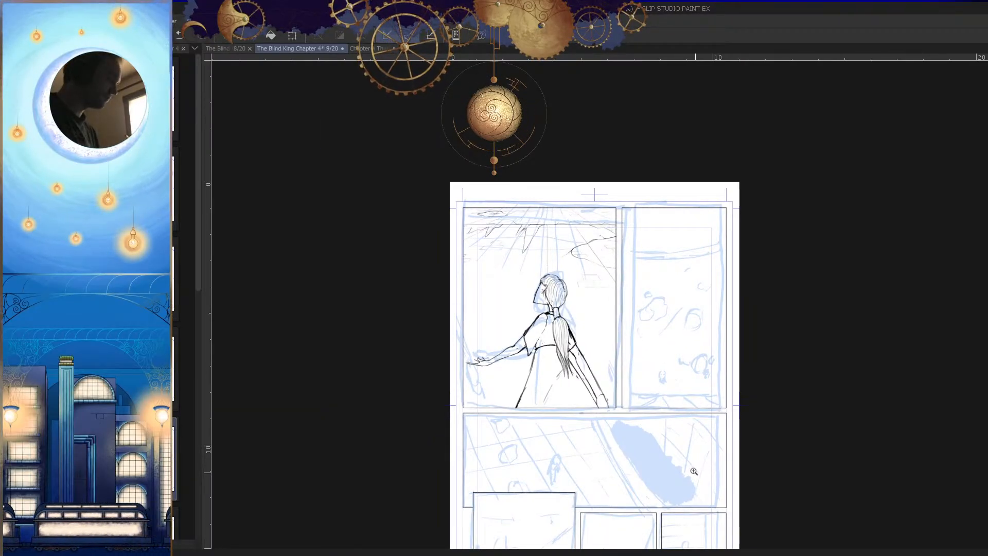
Step: Erase the long thin finger line in the middle of the outstretched hand
key(h)
drag(564, 465, 838, 385)
drag(784, 364, 823, 358)
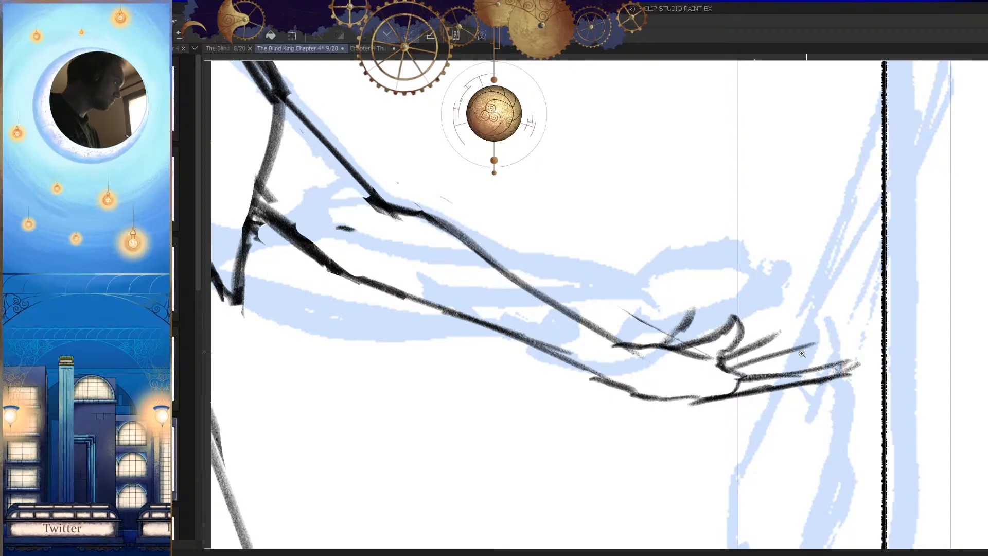
scroll(729, 367, up, 2)
key(e)
drag(620, 267, 609, 286)
drag(590, 268, 582, 324)
Step: Trim the raised finger beside the curled one and redraw it at a steeper angle
key(h)
key(h)
drag(744, 374, 691, 357)
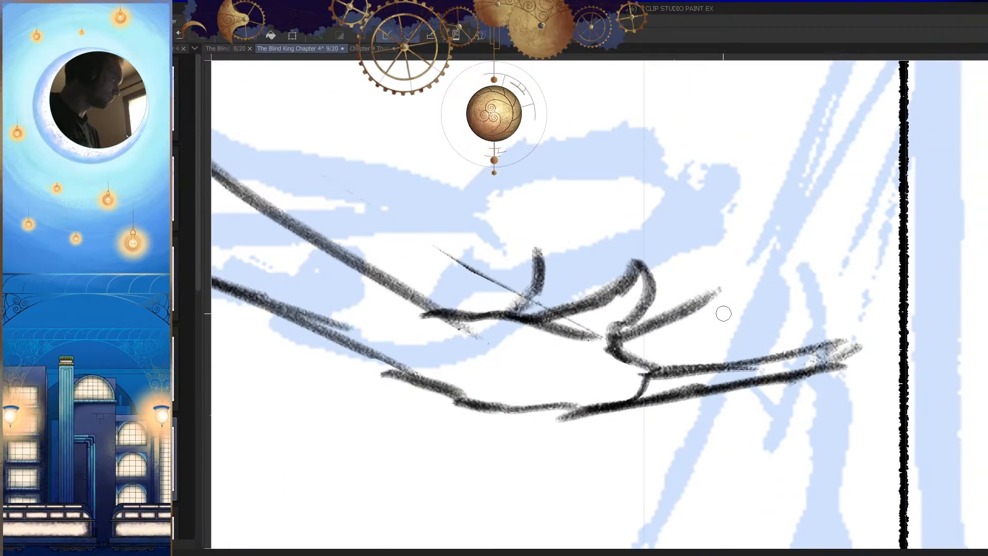
drag(717, 289, 690, 309)
drag(630, 331, 694, 272)
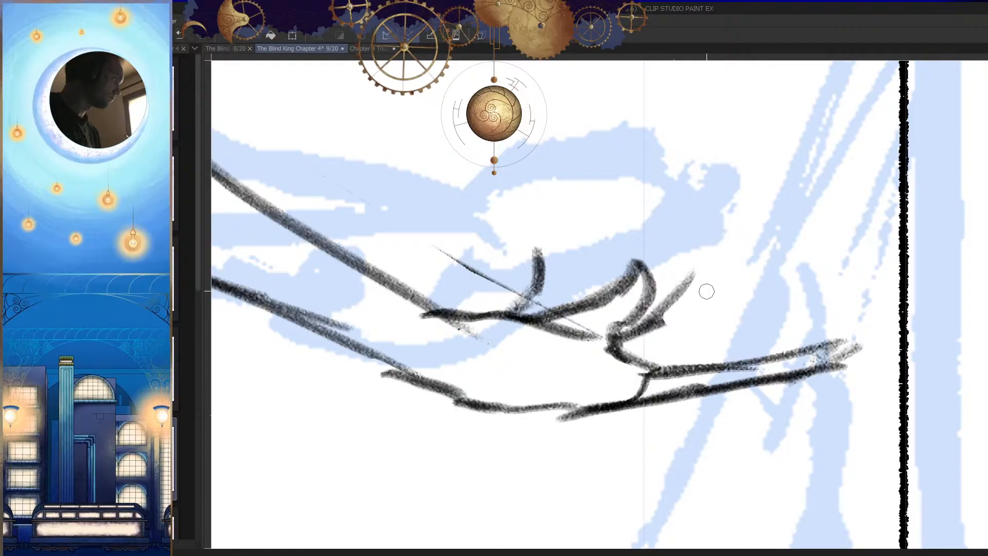
Step: Sketch an extended finger with two long edges just above the lowest finger of the outstretched hand
key(ctrl+z)
drag(574, 306, 618, 246)
key(e)
drag(661, 320, 663, 329)
key(p)
mouse_move(612, 354)
mouse_down()
mouse_move(764, 313)
mouse_move(777, 287)
mouse_up()
key(ctrl+z)
mouse_move(710, 330)
mouse_down()
mouse_move(808, 298)
mouse_move(715, 345)
mouse_up()
key(ctrl+z)
drag(807, 307, 687, 359)
drag(775, 334, 659, 369)
Step: Add the second edge to the short upright finger near the wrist and to the steep raised finger
key(p)
drag(615, 249, 609, 278)
key(h)
key(ctrl+z)
key(h)
mouse_move(624, 207)
mouse_down()
mouse_move(651, 271)
mouse_move(609, 233)
mouse_move(569, 268)
mouse_up()
mouse_move(649, 261)
mouse_down()
mouse_move(676, 216)
mouse_move(648, 267)
mouse_up()
mouse_move(699, 204)
mouse_down()
mouse_move(661, 278)
mouse_move(611, 323)
mouse_up()
key(h)
drag(690, 235, 684, 286)
key(h)
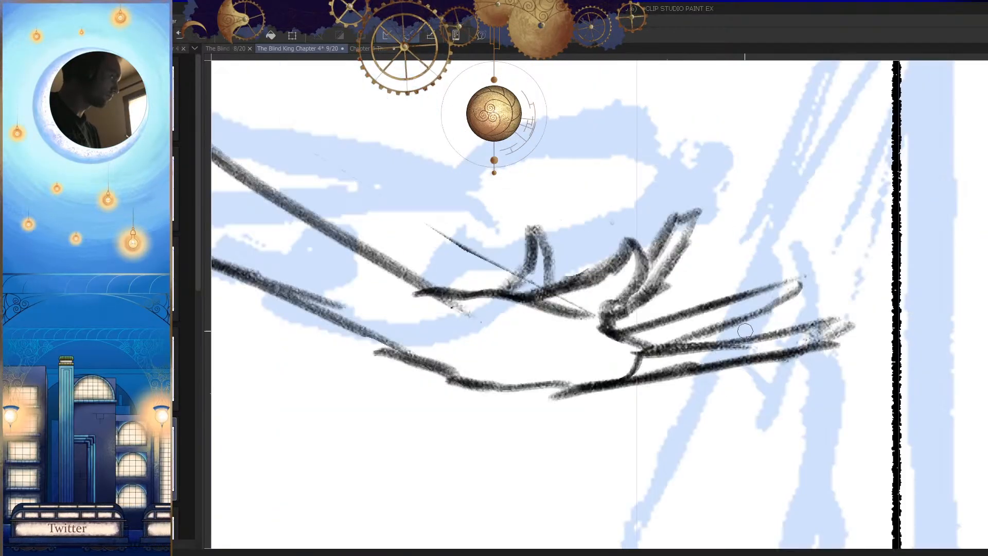
Step: Cap the tip of the short upright finger and check the hand against the whole page in mirrored view
drag(533, 240, 521, 260)
drag(700, 325, 688, 441)
key(h)
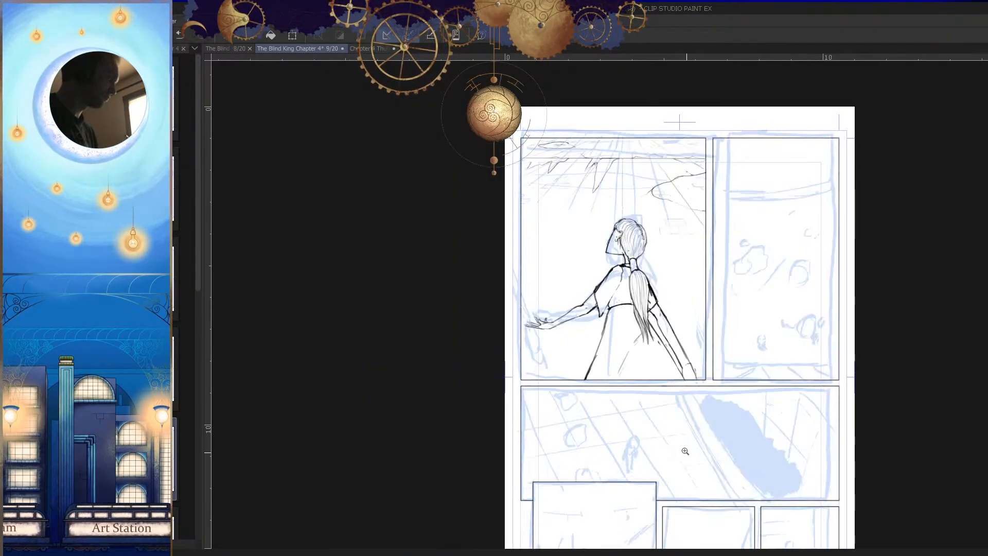
key(h)
drag(694, 330, 748, 336)
key(h)
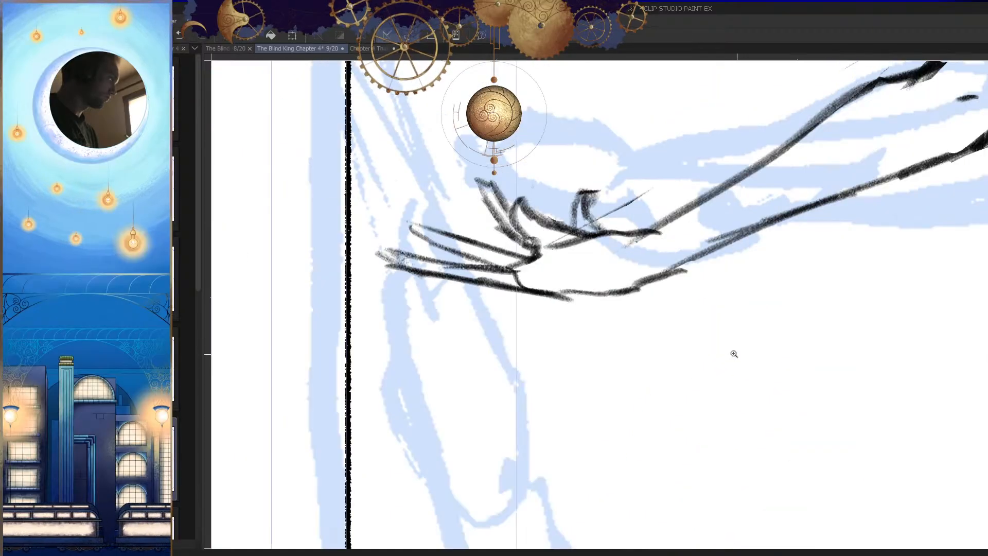
key(h)
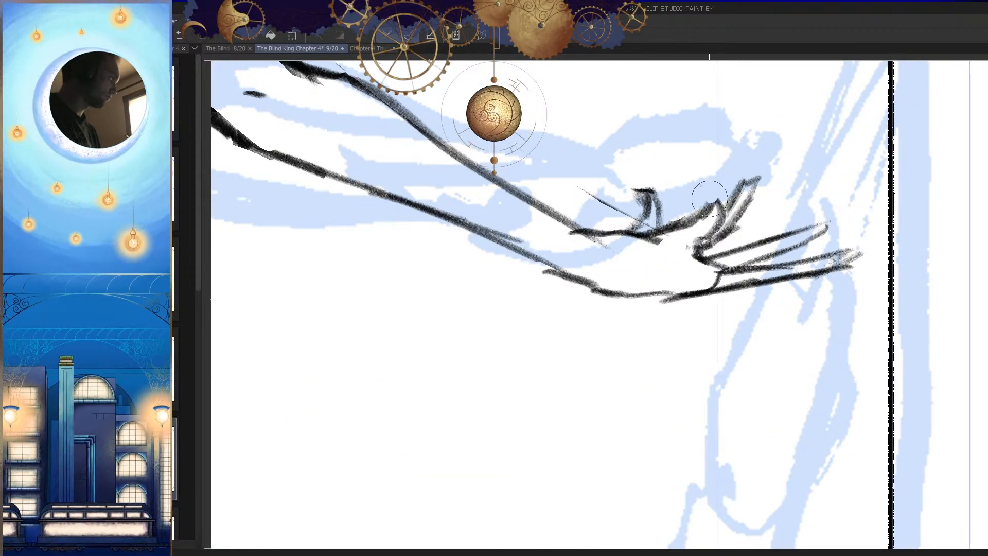
Step: Strengthen the curled finger's edge and lengthen the upper edge of the extended finger
drag(712, 203, 702, 210)
drag(732, 260, 679, 317)
key(h)
drag(749, 361, 743, 364)
key(h)
drag(656, 323, 771, 306)
key(h)
mouse_move(625, 226)
mouse_down()
mouse_move(687, 289)
mouse_move(609, 308)
mouse_up()
key(p)
mouse_move(670, 254)
mouse_down()
mouse_move(594, 283)
mouse_move(488, 291)
mouse_up()
Step: Join the underside of the palm into a continuous line between the lowest finger and the wrist
key(h)
drag(692, 349, 686, 353)
key(e)
key(p)
mouse_move(698, 308)
mouse_down()
mouse_move(792, 315)
mouse_move(679, 299)
mouse_up()
drag(777, 290, 674, 301)
key(h)
drag(759, 318, 734, 345)
drag(659, 289, 681, 282)
Step: Erase the leftover line inside the palm below the short upright finger
key(e)
drag(677, 280, 747, 324)
key(h)
click(651, 291)
key(h)
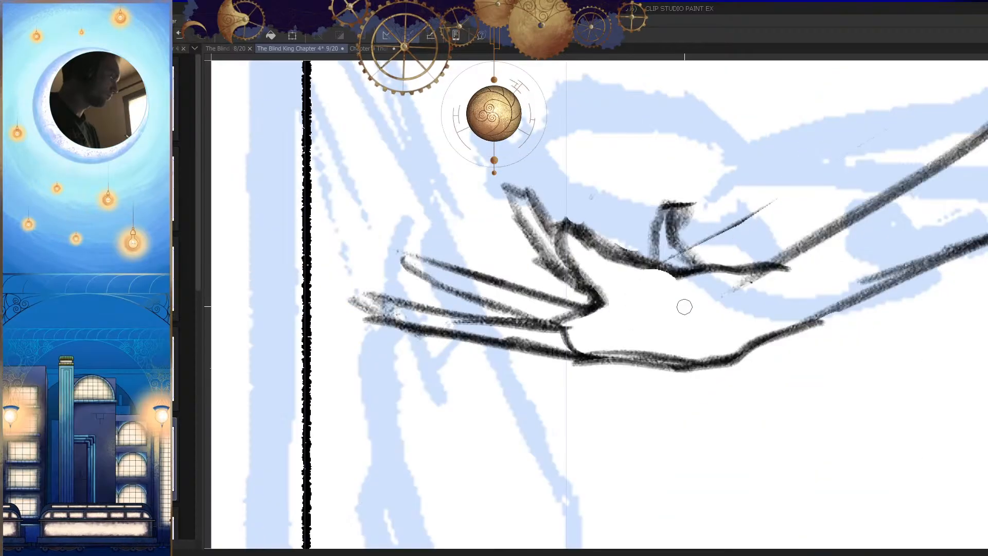
Step: Refine the finger and palm lines of the outstretched hand, comparing normal and mirrored views
drag(681, 321, 681, 364)
key(h)
drag(714, 398, 700, 402)
drag(620, 330, 591, 413)
key(h)
drag(658, 326, 660, 391)
drag(702, 356, 712, 427)
key(h)
Step: Touch up the reworked hand and arm against the full figure in both orientations and save the page
key(h)
drag(743, 338, 726, 306)
drag(646, 302, 677, 244)
drag(736, 193, 631, 264)
key(p)
mouse_move(728, 163)
mouse_down()
mouse_move(623, 289)
mouse_move(660, 393)
mouse_up()
key(h)
drag(719, 370, 709, 443)
key(h)
drag(702, 384, 719, 456)
key(h)
key(h)
drag(621, 376, 669, 301)
key(e)
mouse_move(692, 344)
mouse_down()
mouse_move(669, 397)
mouse_move(689, 271)
mouse_move(683, 250)
mouse_up()
key(h)
drag(633, 202, 625, 280)
drag(538, 227, 527, 251)
drag(574, 352, 526, 406)
Step: Examine the figure's head and body proportions within the whole first panel in normal and mirrored views
key(h)
key(h)
drag(589, 260, 618, 226)
mouse_move(593, 245)
mouse_down()
mouse_move(582, 283)
mouse_move(581, 414)
mouse_up()
drag(630, 446, 587, 449)
key(h)
key(ctrl+s)
mouse_move(677, 408)
mouse_down()
mouse_move(655, 400)
mouse_move(725, 453)
mouse_up()
drag(540, 282, 500, 428)
key(h)
key(h)
mouse_move(559, 261)
mouse_down()
mouse_move(560, 254)
mouse_move(516, 351)
mouse_up()
click(561, 254)
scroll(550, 391, down, 5)
key(h)
scroll(687, 415, down, 1)
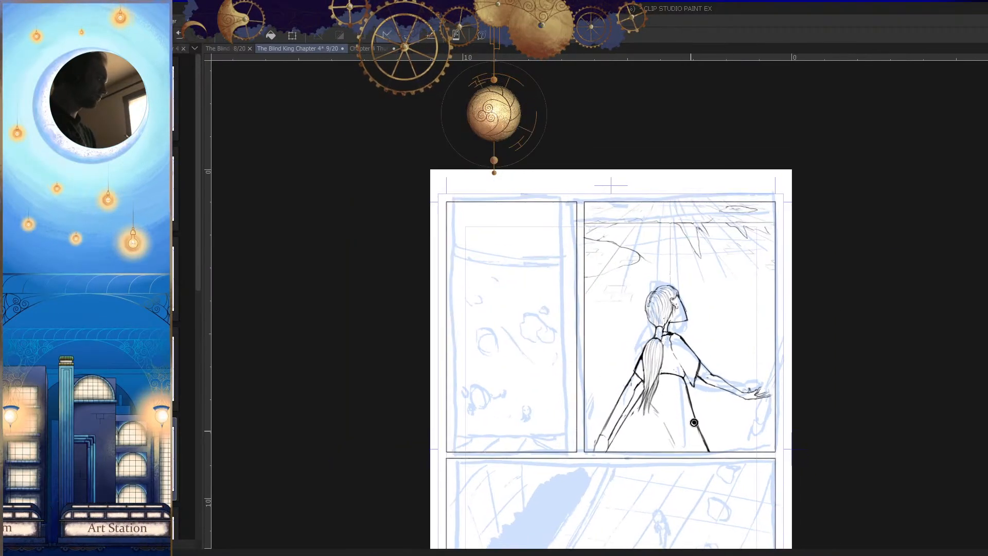
drag(664, 292, 696, 315)
key(h)
Step: Redraw the outline of the back of the head farther out so the skull looks fuller
key(h)
drag(676, 261, 704, 257)
drag(767, 239, 701, 223)
key(h)
mouse_move(696, 251)
mouse_down()
mouse_move(792, 251)
mouse_move(690, 216)
mouse_move(487, 292)
mouse_up()
key(ctrl+z)
drag(570, 265, 531, 274)
scroll(577, 383, down, 3)
key(h)
drag(667, 404, 724, 349)
scroll(615, 283, up, 2)
mouse_move(637, 261)
mouse_down()
mouse_move(578, 287)
mouse_move(564, 318)
mouse_up()
mouse_move(572, 331)
mouse_down()
mouse_move(622, 281)
mouse_move(527, 316)
mouse_move(493, 410)
mouse_up()
drag(502, 414, 543, 309)
drag(565, 257, 545, 470)
drag(578, 519, 573, 462)
Step: Erase most of the old contour inside the new back-of-head outline and sketch a hair strand along it
key(h)
key(h)
key(ctrl+z)
mouse_move(574, 147)
mouse_down()
mouse_move(519, 333)
mouse_move(550, 406)
mouse_up()
key(h)
key(e)
mouse_move(704, 286)
mouse_down()
mouse_move(697, 296)
mouse_move(693, 230)
mouse_move(701, 244)
mouse_up()
mouse_move(700, 340)
mouse_down()
mouse_move(687, 411)
mouse_move(663, 437)
mouse_up()
key(p)
drag(689, 395, 619, 460)
key(h)
drag(571, 322, 605, 355)
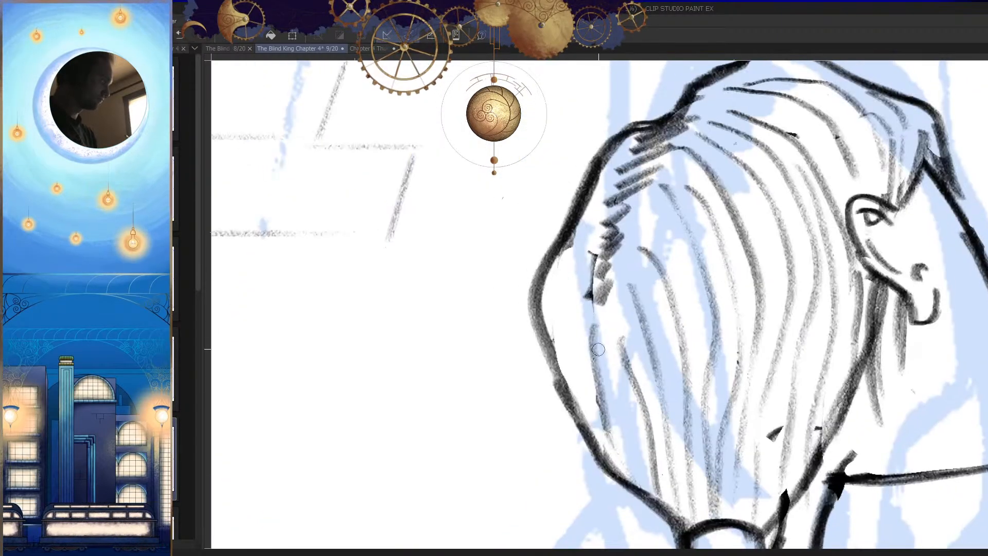
key(h)
key(e)
drag(686, 355, 694, 447)
drag(681, 351, 634, 452)
drag(664, 381, 626, 464)
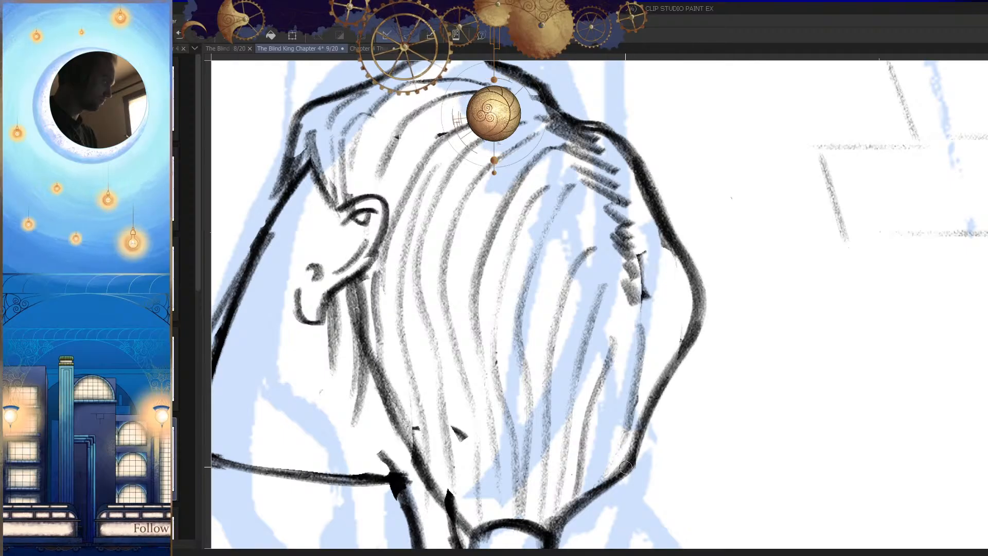
Step: Fill the gap behind the hair with curved strands following the new head outline and save the page
key(h)
drag(721, 386, 669, 427)
key(h)
drag(736, 431, 726, 469)
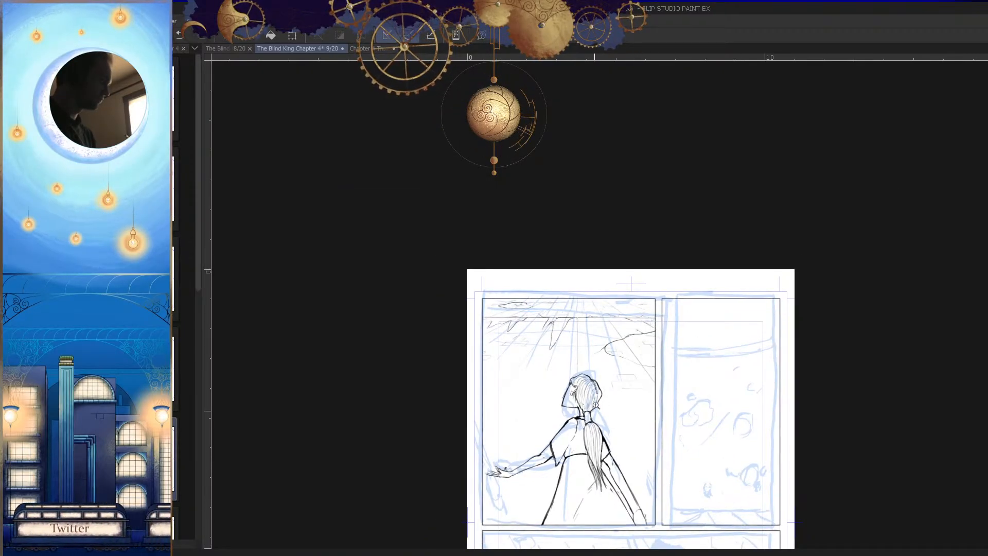
drag(593, 409, 694, 409)
key(h)
drag(641, 304, 684, 304)
drag(612, 284, 601, 393)
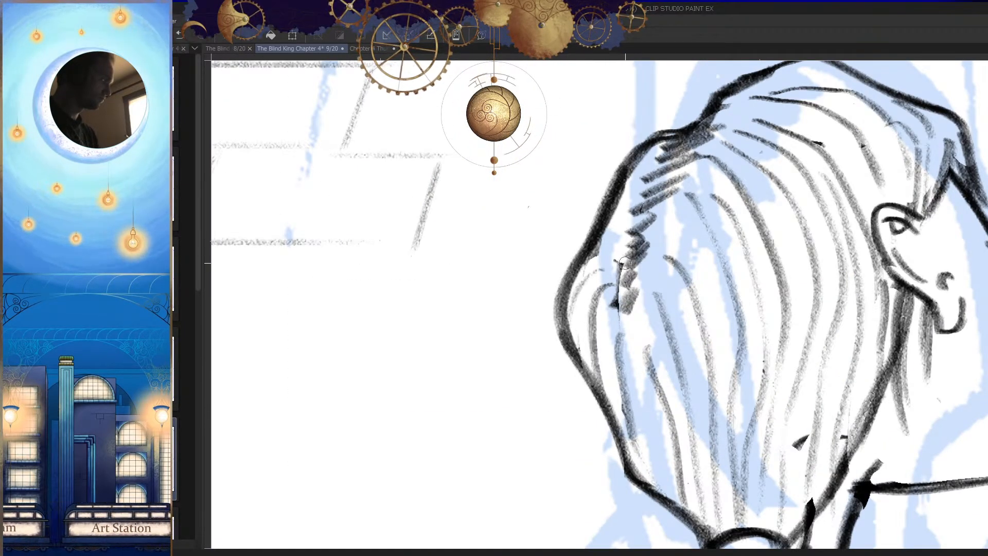
drag(689, 325, 637, 330)
key(h)
mouse_move(727, 414)
mouse_down()
mouse_move(712, 425)
mouse_move(715, 402)
mouse_up()
key(ctrl+s)
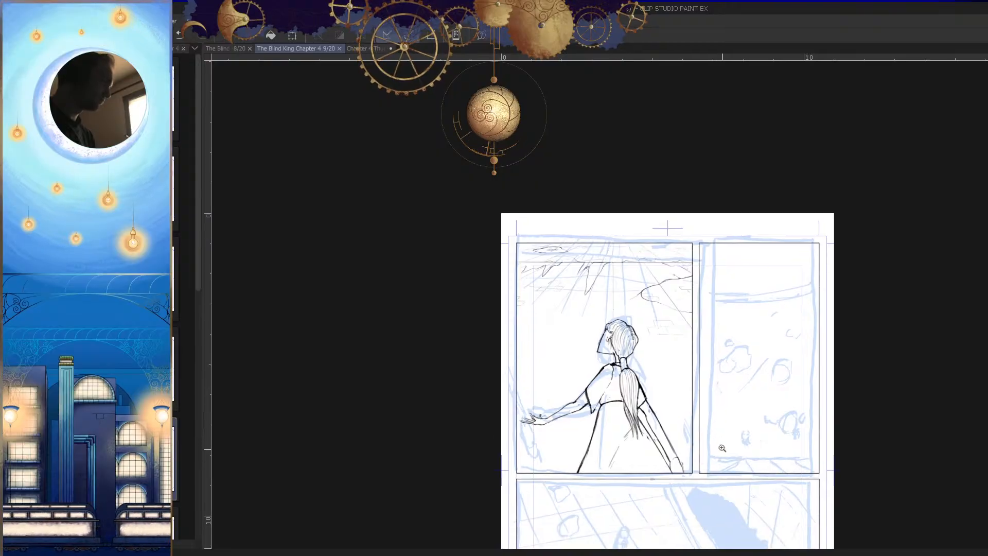
Step: Review the whole figure's silhouette and proportions in normal and mirrored views and save the page
drag(717, 460, 719, 441)
key(h)
drag(599, 330, 746, 410)
key(h)
mouse_move(596, 381)
mouse_down()
mouse_move(696, 411)
mouse_move(549, 428)
mouse_move(719, 431)
mouse_up()
key(h)
drag(605, 424, 582, 408)
drag(632, 436, 529, 432)
key(h)
drag(684, 399, 681, 428)
key(ctrl+s)
drag(639, 382, 690, 431)
key(h)
drag(665, 372, 689, 360)
drag(671, 343, 669, 362)
drag(672, 314, 670, 341)
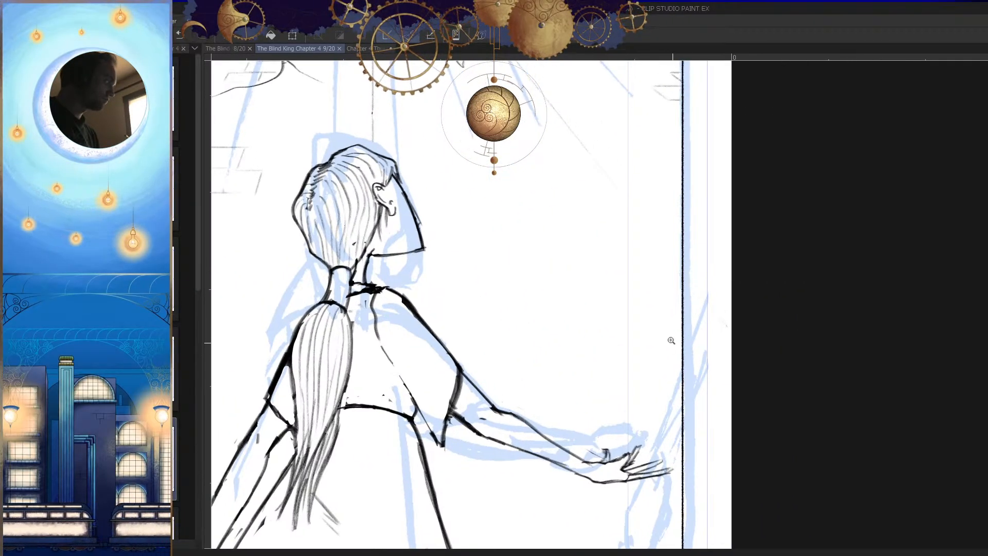
Step: Sketch a short diagonal and an adjoining stroke beside the panel edge above the figure's outstretched hand
drag(651, 406, 693, 415)
key(h)
key(h)
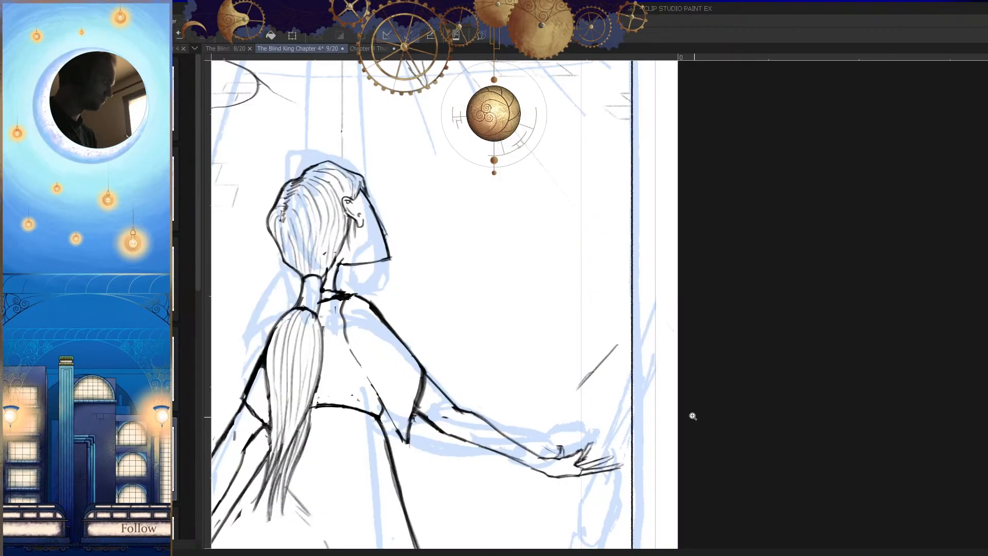
drag(578, 394, 588, 379)
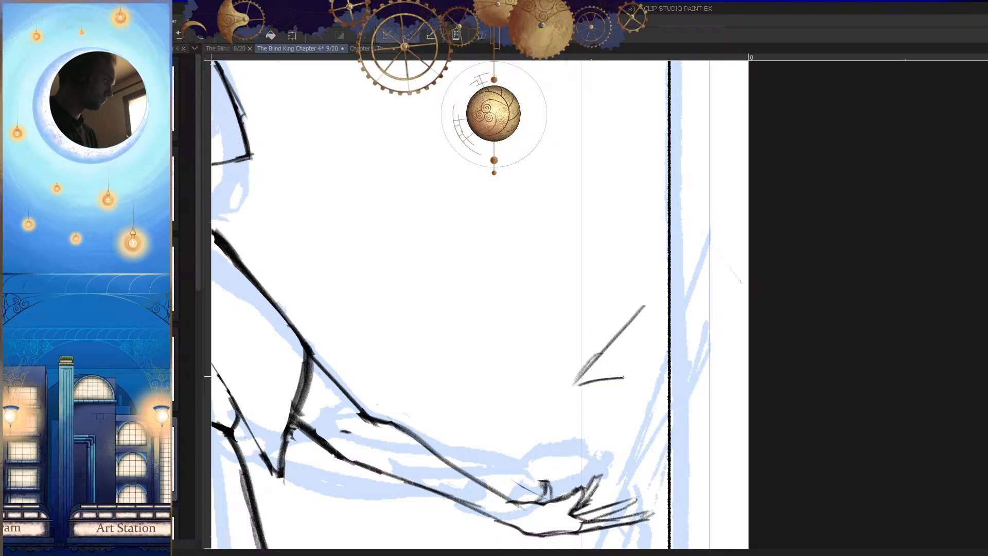
drag(686, 367, 691, 455)
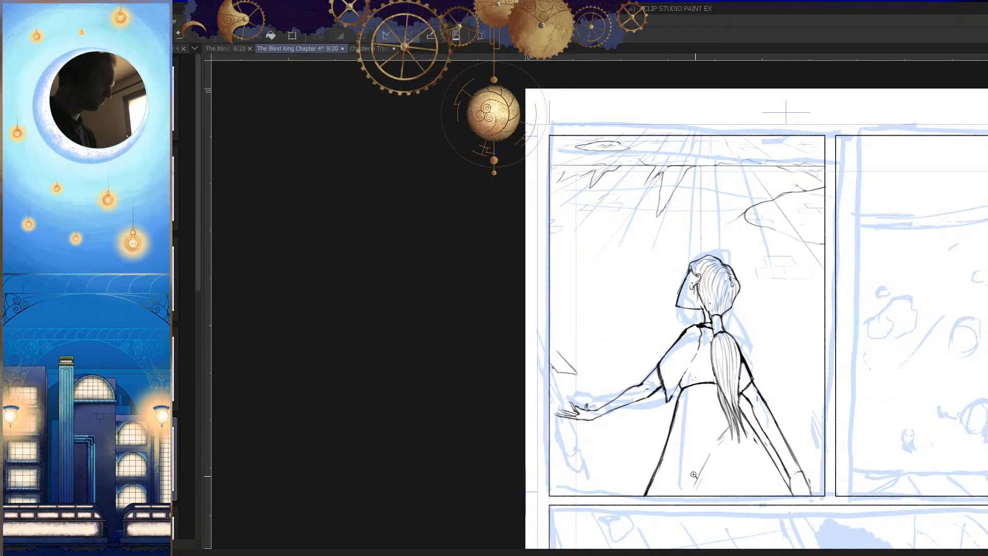
drag(763, 430, 609, 391)
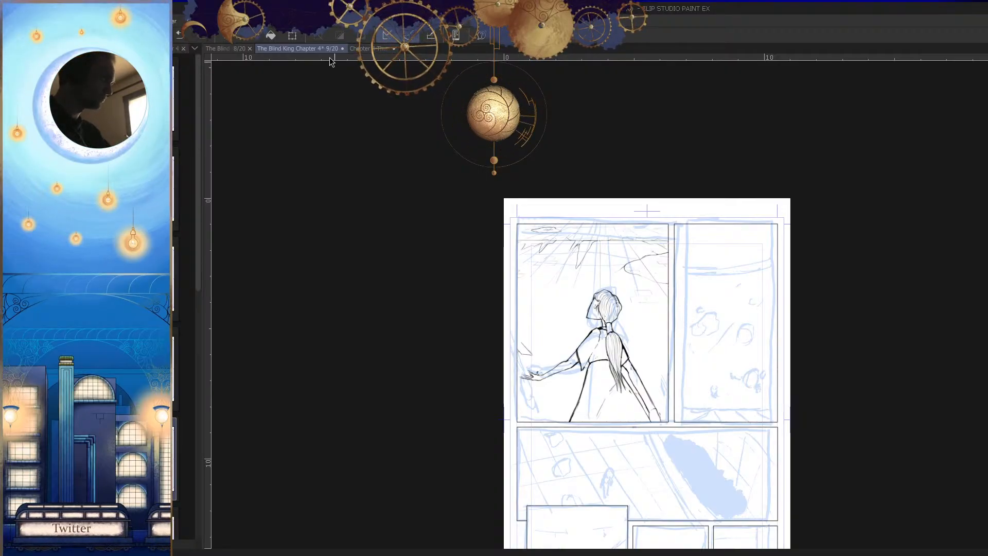
Step: Look over the drawn panels of page 8 for comparison and return to page 9
click(236, 48)
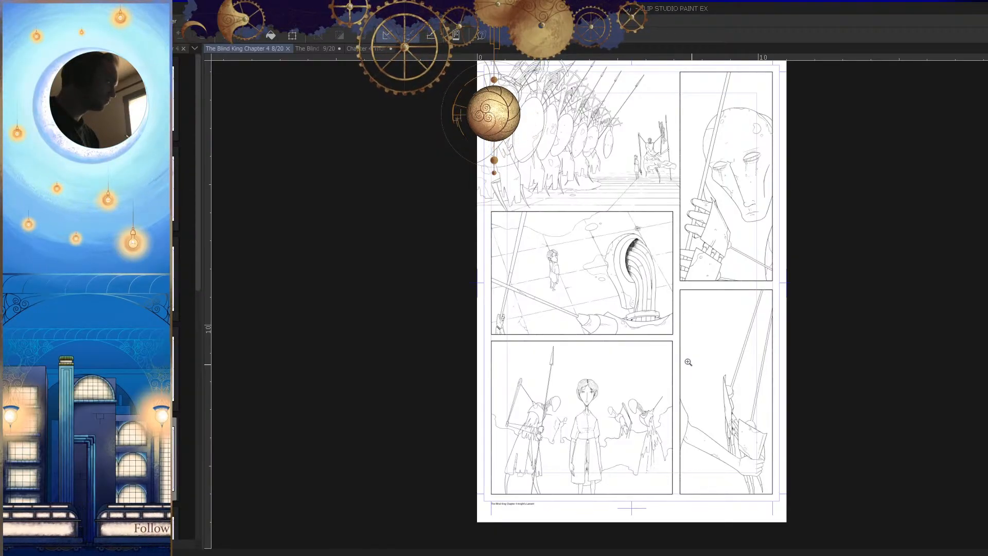
key(ctrl+Tab)
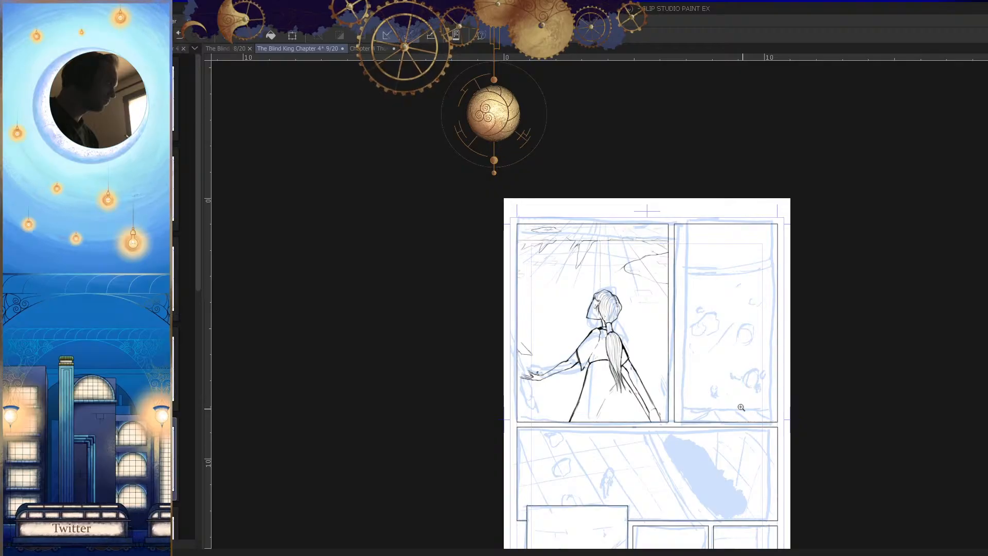
scroll(727, 410, down, 2)
Step: Try several diagonal strokes for the edge of a second arm entering the panel above the outstretched hand
drag(579, 311, 713, 352)
key(h)
mouse_move(628, 368)
mouse_down()
mouse_move(652, 332)
mouse_move(580, 377)
mouse_up()
key(ctrl+z)
mouse_move(649, 312)
mouse_down()
mouse_move(599, 396)
mouse_move(541, 364)
mouse_move(512, 373)
mouse_move(520, 379)
mouse_move(509, 385)
mouse_up()
key(ctrl+z)
key(ctrl+z)
mouse_move(684, 305)
mouse_down()
mouse_move(550, 378)
mouse_move(574, 386)
mouse_up()
key(ctrl+z)
drag(617, 360, 560, 400)
key(ctrl+z)
drag(673, 307, 589, 414)
key(ctrl+z)
Step: Outline the second arm's sleeve cuff with diagonal edges and short strokes running to the panel border
drag(676, 305, 612, 417)
mouse_move(711, 301)
mouse_down()
mouse_move(690, 415)
mouse_move(710, 442)
mouse_move(695, 474)
mouse_up()
key(h)
Step: Sketch the second hand's long thumb toward the figure's forearm and its fingers reaching down from the cuff
key(h)
drag(569, 402, 642, 332)
drag(602, 313, 644, 309)
drag(621, 380, 645, 379)
key(h)
drag(714, 405, 732, 386)
key(h)
drag(429, 467, 449, 449)
mouse_move(449, 449)
mouse_down()
mouse_move(557, 398)
mouse_move(454, 432)
mouse_move(582, 372)
mouse_up()
mouse_move(522, 403)
mouse_down()
mouse_move(627, 372)
mouse_move(585, 453)
mouse_up()
drag(596, 429, 571, 465)
key(h)
drag(670, 438, 701, 415)
key(h)
mouse_move(633, 380)
mouse_down()
mouse_move(654, 418)
mouse_move(718, 437)
mouse_up()
key(h)
Step: Erase the lower part of the second hand's outer finger and redraw it down toward the figure's fingertips
key(e)
drag(642, 397, 612, 447)
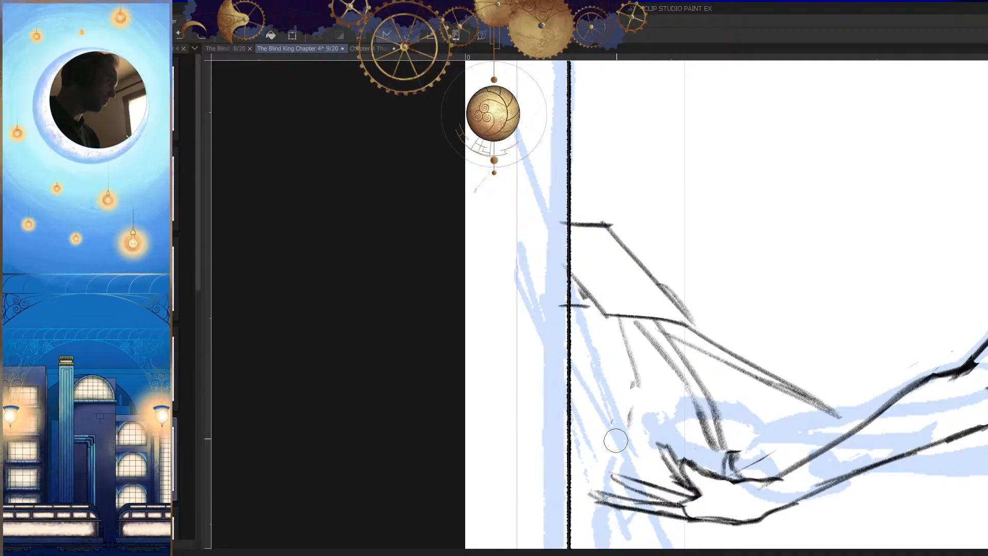
key(h)
key(p)
mouse_move(632, 306)
mouse_down()
mouse_move(613, 372)
mouse_move(616, 432)
mouse_up()
key(h)
drag(624, 384, 618, 410)
key(h)
mouse_move(632, 294)
mouse_down()
mouse_move(616, 355)
mouse_move(624, 430)
mouse_up()
key(h)
drag(707, 409, 678, 479)
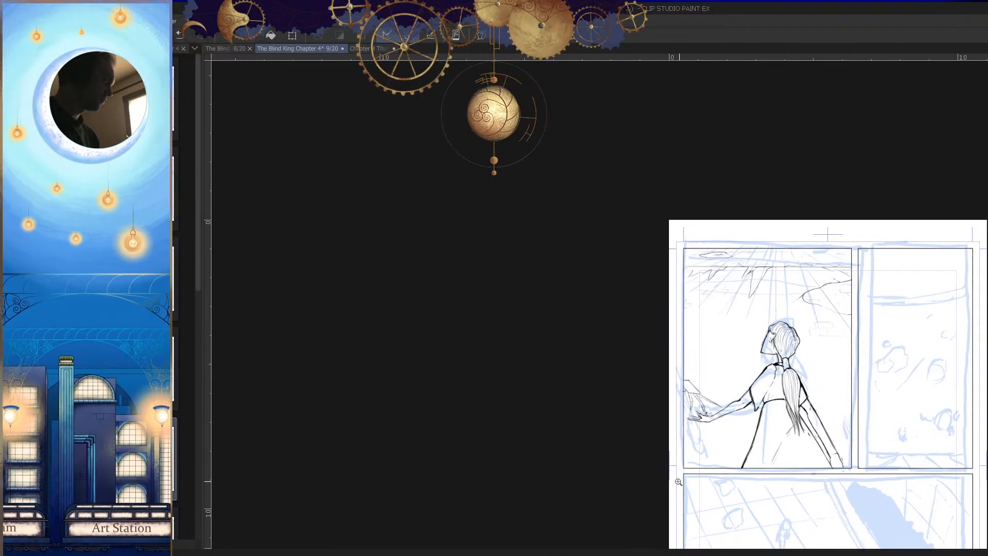
Step: Examine how the two hands meet and relate to the figure, in close-up and whole-panel views, normal and mirrored
key(h)
drag(556, 385, 538, 352)
key(h)
drag(769, 370, 799, 464)
drag(785, 399, 780, 421)
drag(695, 340, 743, 394)
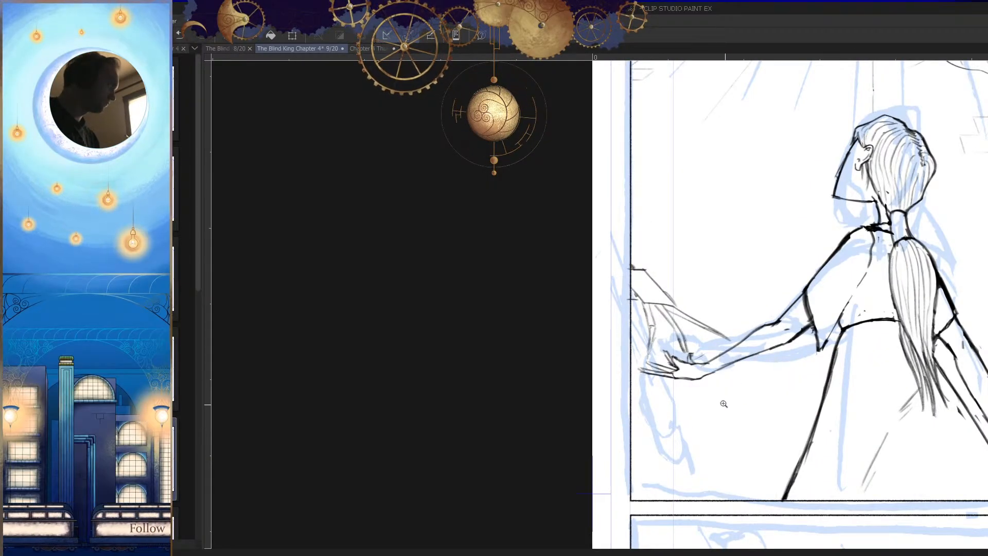
key(h)
drag(685, 347, 708, 381)
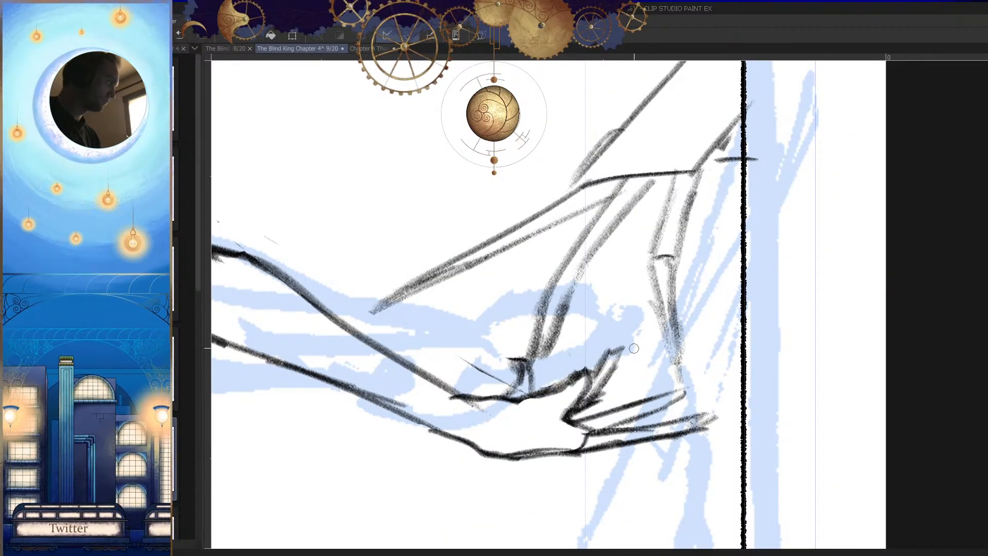
mouse_move(533, 342)
mouse_down()
mouse_move(517, 392)
mouse_move(507, 344)
mouse_up()
key(h)
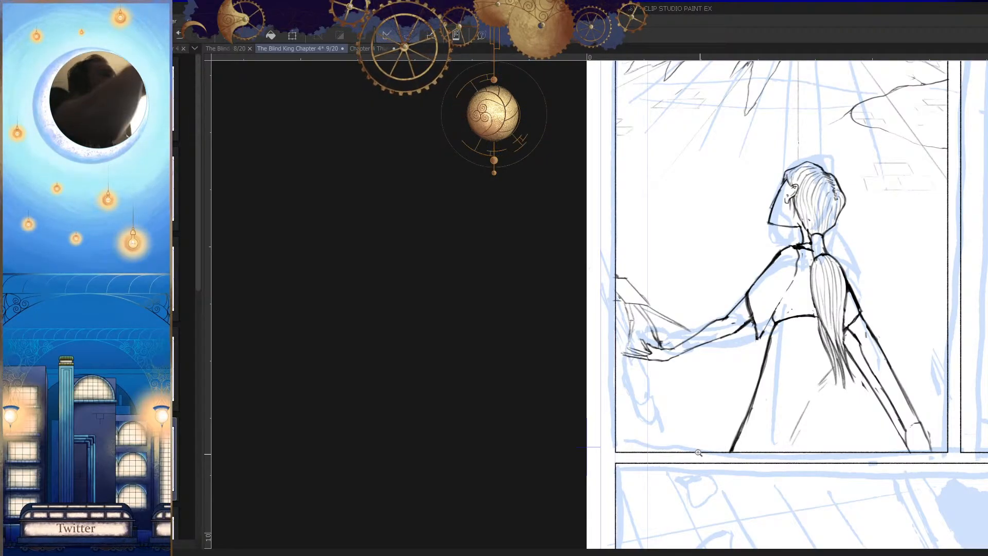
drag(778, 304, 795, 305)
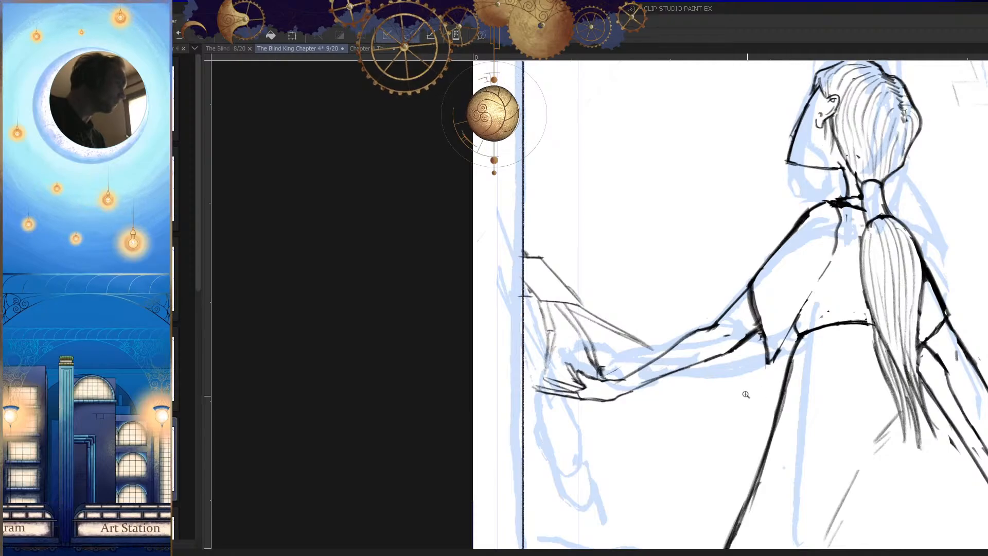
key(h)
drag(695, 338, 738, 343)
drag(672, 312, 685, 451)
key(h)
Step: Redraw the second hand's outer finger with longer, darker strokes bending down to the figure's fingertips
drag(601, 318, 570, 429)
key(p)
drag(568, 271, 537, 469)
key(ctrl+z)
drag(570, 252, 536, 470)
drag(610, 255, 540, 472)
key(h)
drag(733, 405, 687, 419)
key(h)
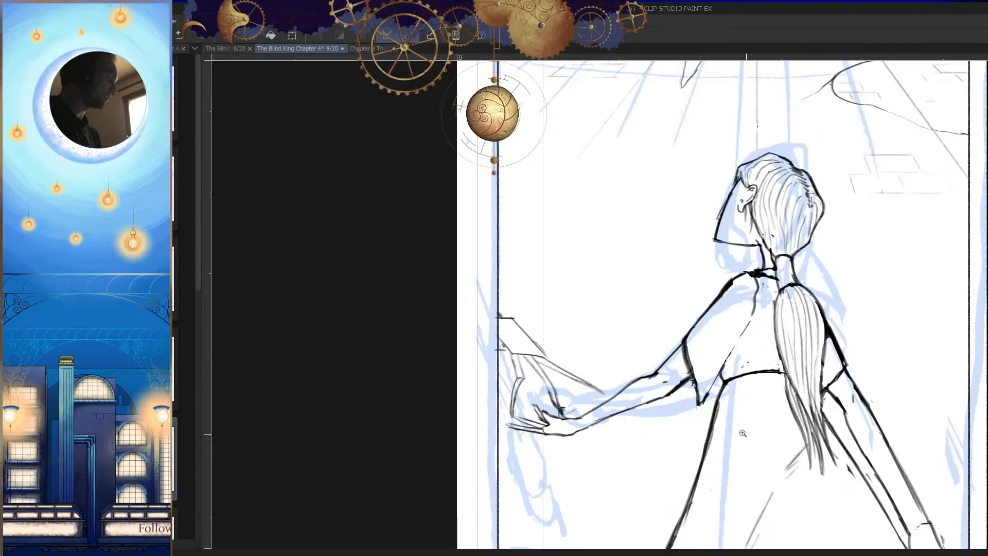
Step: Erase the rough doubled strokes at the lower end of the sleeve cuff's long diagonal edge
drag(744, 433, 714, 445)
key(h)
drag(653, 371, 695, 388)
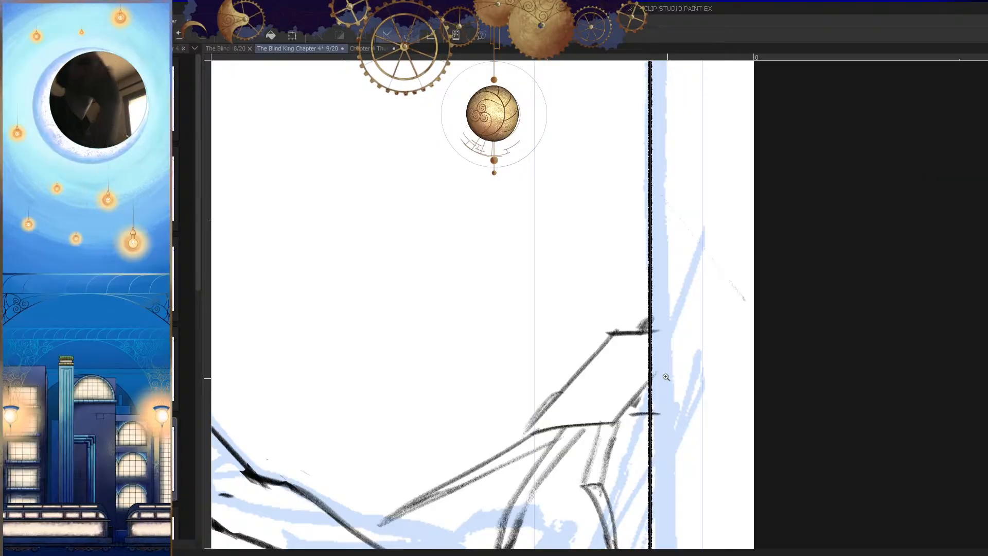
mouse_move(638, 418)
mouse_down()
mouse_move(682, 419)
mouse_move(631, 406)
mouse_up()
key(p)
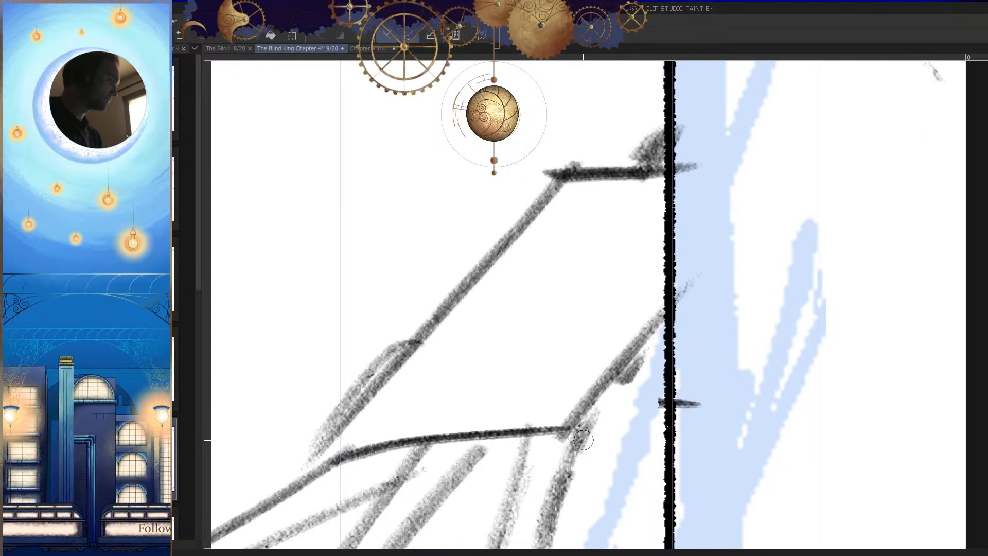
key(h)
scroll(671, 407, down, 4)
key(h)
scroll(675, 450, down, 1)
scroll(612, 405, up, 4)
key(e)
mouse_move(611, 400)
mouse_down()
mouse_move(614, 449)
mouse_move(607, 402)
mouse_up()
drag(454, 361, 367, 451)
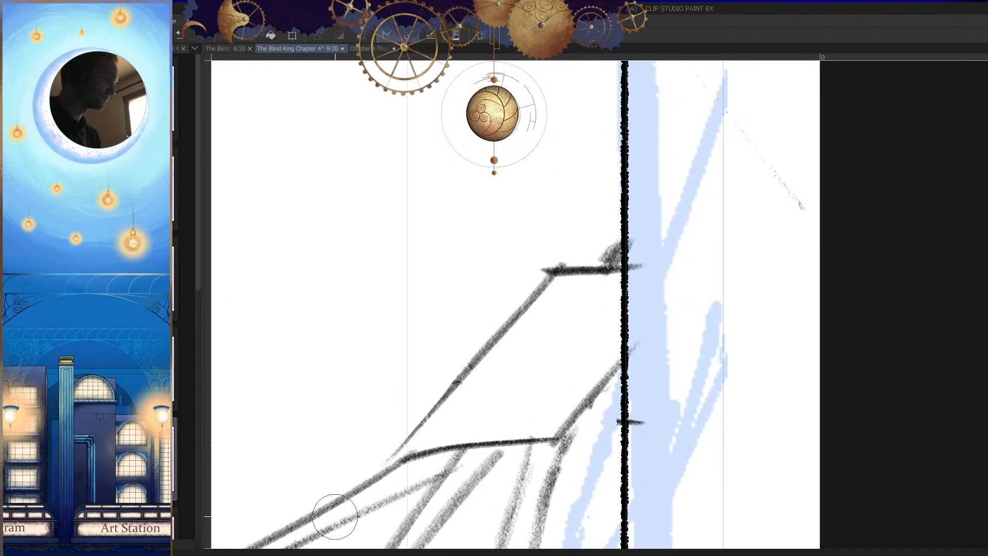
drag(441, 431, 484, 390)
Step: Redraw the cuff's long diagonal edge down to its lower corner and rework the corner's line
key(p)
drag(510, 327, 417, 425)
key(h)
drag(792, 412, 836, 394)
mouse_move(862, 406)
mouse_down()
mouse_move(735, 394)
mouse_move(831, 391)
mouse_move(722, 384)
mouse_up()
key(ctrl+z)
mouse_move(834, 393)
mouse_down()
mouse_move(751, 385)
mouse_move(723, 425)
mouse_up()
key(h)
drag(715, 384, 738, 381)
key(h)
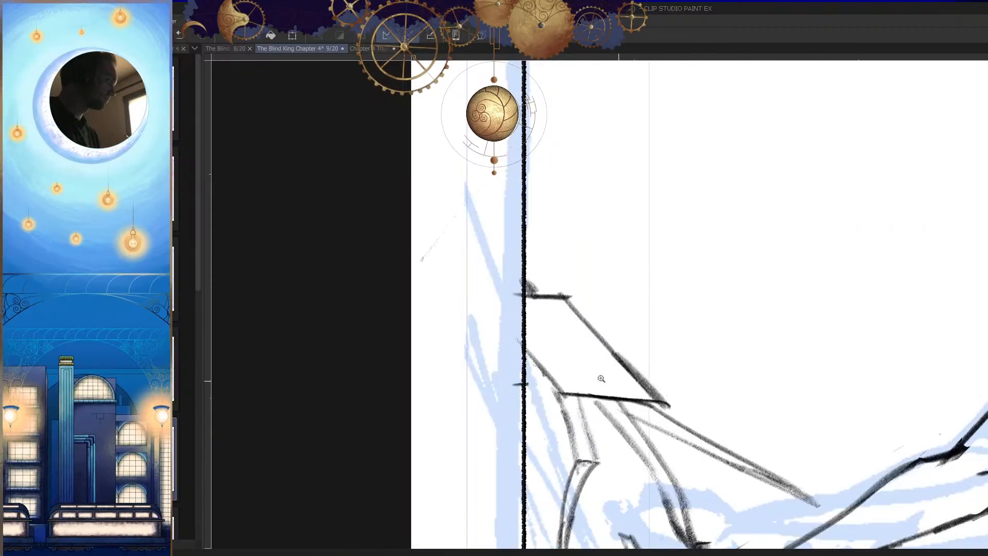
drag(543, 387, 629, 385)
drag(576, 370, 482, 382)
Step: Redraw the sleeve cuff's lower and upper edges with long, nearly horizontal strokes toward the panel border
key(h)
drag(691, 357, 781, 385)
key(ctrl+z)
key(ctrl+z)
drag(734, 418, 739, 372)
key(ctrl+y)
drag(650, 354, 815, 355)
drag(692, 350, 764, 352)
mouse_move(693, 284)
mouse_down()
mouse_move(810, 283)
mouse_move(776, 284)
mouse_up()
key(h)
mouse_move(776, 322)
mouse_down()
mouse_move(727, 406)
mouse_move(777, 334)
mouse_up()
Step: Reinforce the cuff's two horizontal edges with further strokes so its opening reads clearly
key(h)
mouse_move(512, 302)
mouse_down()
mouse_move(560, 329)
mouse_move(601, 331)
mouse_up()
key(h)
drag(774, 297, 716, 306)
mouse_move(811, 304)
mouse_down()
mouse_move(695, 304)
mouse_move(705, 307)
mouse_up()
drag(781, 252, 694, 254)
key(h)
drag(700, 307, 790, 337)
Step: Erase stray marks around the sleeve cuff and save the page
key(e)
drag(608, 309, 601, 286)
drag(645, 372, 587, 419)
key(h)
drag(707, 419, 692, 440)
key(ctrl+s)
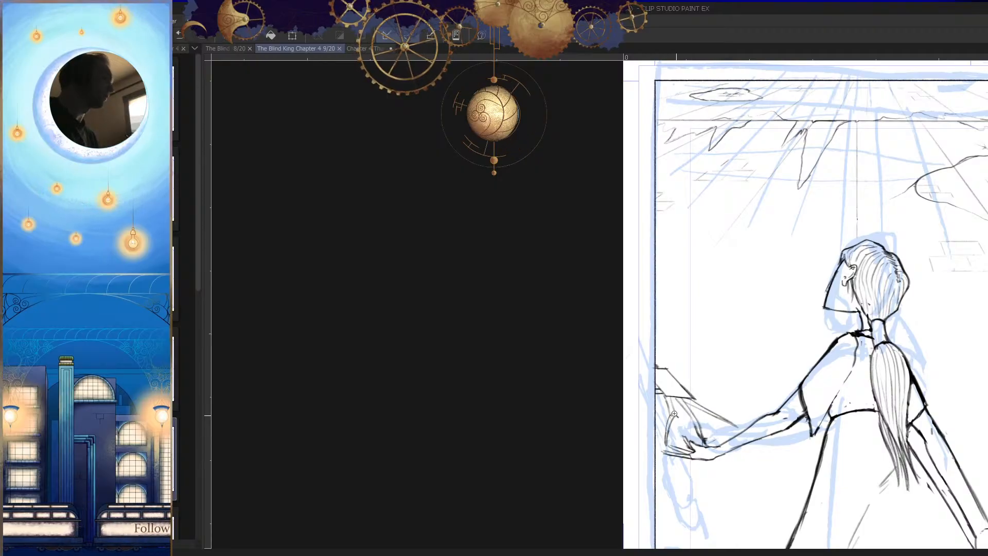
Step: Touch up the second arm's cuff lines beside the panel border in the mirrored view
drag(786, 435, 791, 493)
key(h)
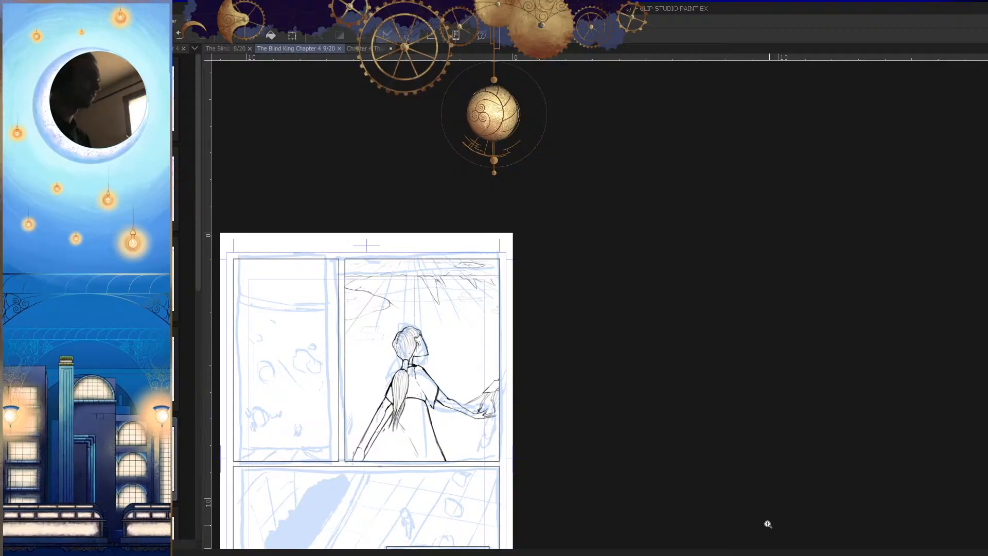
drag(467, 401, 512, 391)
drag(442, 420, 497, 411)
drag(647, 330, 729, 325)
mouse_move(703, 290)
mouse_down()
mouse_move(722, 282)
mouse_move(697, 282)
mouse_up()
drag(766, 222, 817, 161)
mouse_move(751, 305)
mouse_down()
mouse_move(739, 399)
mouse_move(723, 425)
mouse_up()
Step: Review the panel's composition in normal and mirrored views and examine the figure's torso and sleeves up close
key(h)
key(h)
drag(661, 360, 689, 354)
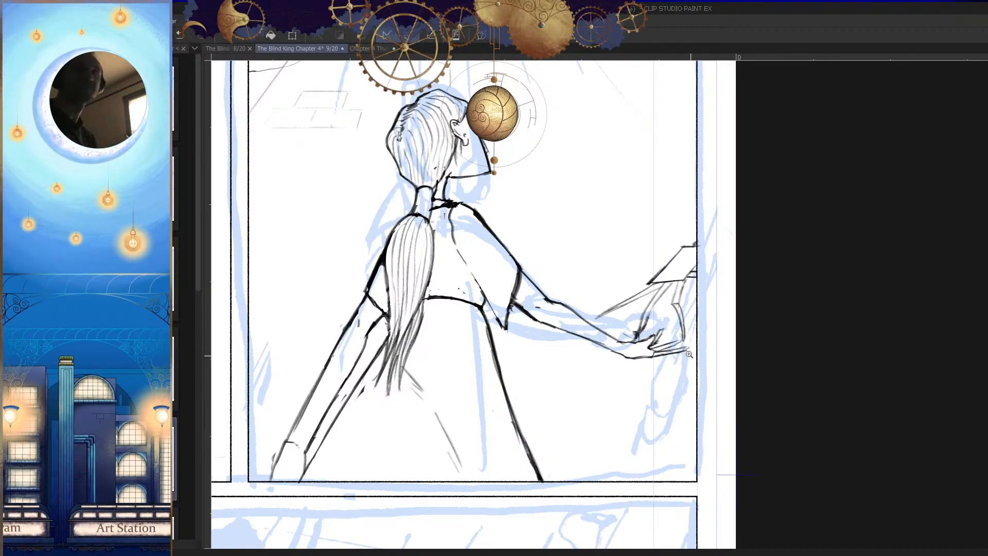
drag(617, 382, 632, 407)
drag(643, 407, 694, 460)
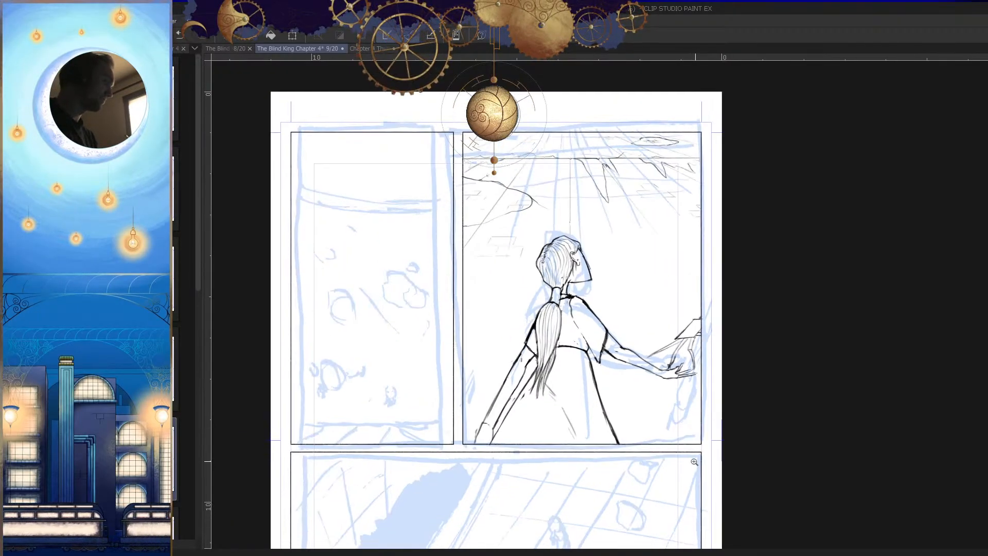
key(h)
key(h)
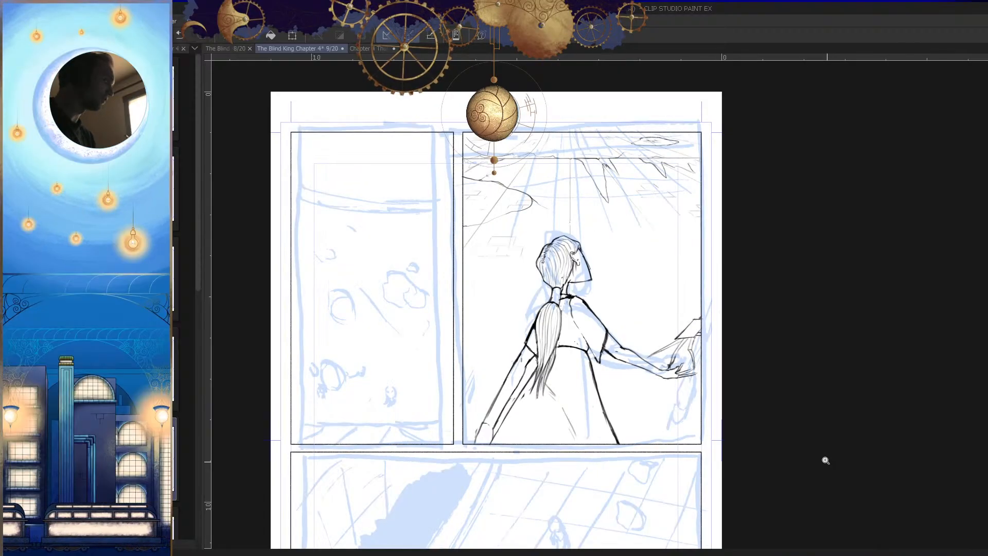
drag(530, 362, 638, 360)
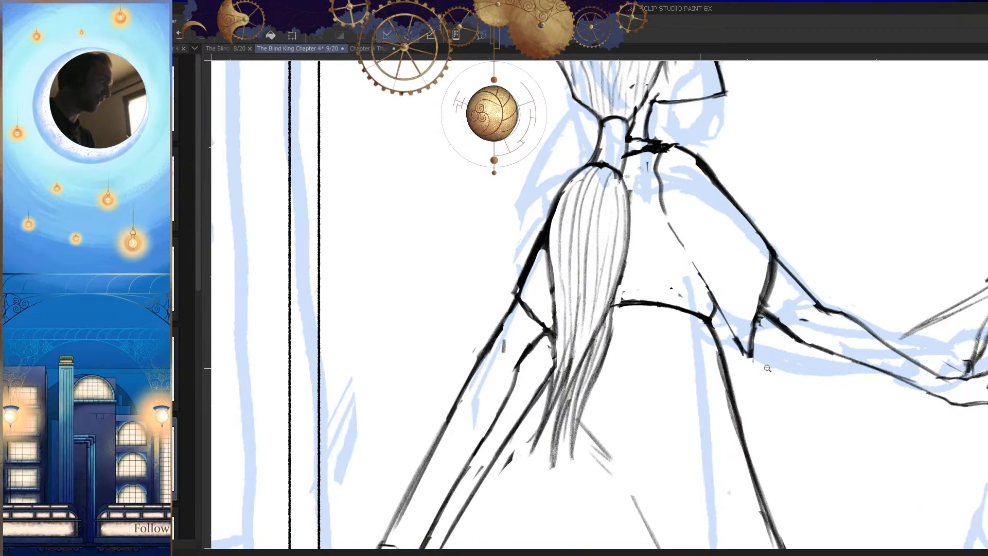
Step: Draw the sleeve's outer edge and hem on the trailing arm beside the ponytail
key(h)
mouse_move(681, 322)
mouse_down()
mouse_move(726, 314)
mouse_move(699, 304)
mouse_move(736, 317)
mouse_up()
click(672, 342)
key(p)
drag(749, 225, 641, 286)
mouse_move(705, 226)
mouse_down()
mouse_move(623, 305)
mouse_move(781, 212)
mouse_move(802, 216)
mouse_up()
Step: Rework the trailing arm's sleeve opening so the hem flares out from the arm, comparing mirrored and normal views
key(h)
drag(611, 256, 690, 262)
mouse_move(588, 220)
mouse_down()
mouse_move(603, 262)
mouse_move(542, 277)
mouse_up()
key(e)
key(p)
mouse_move(593, 193)
mouse_down()
mouse_move(530, 278)
mouse_move(644, 278)
mouse_up()
key(h)
mouse_move(766, 284)
mouse_down()
mouse_move(726, 266)
mouse_move(641, 281)
mouse_up()
mouse_move(749, 288)
mouse_down()
mouse_move(738, 286)
mouse_move(656, 399)
mouse_up()
key(h)
Step: Strengthen the trailing shoulder's contour running from beside the ponytail down to the sleeve tip
key(h)
mouse_move(713, 386)
mouse_down()
mouse_move(733, 438)
mouse_move(690, 417)
mouse_up()
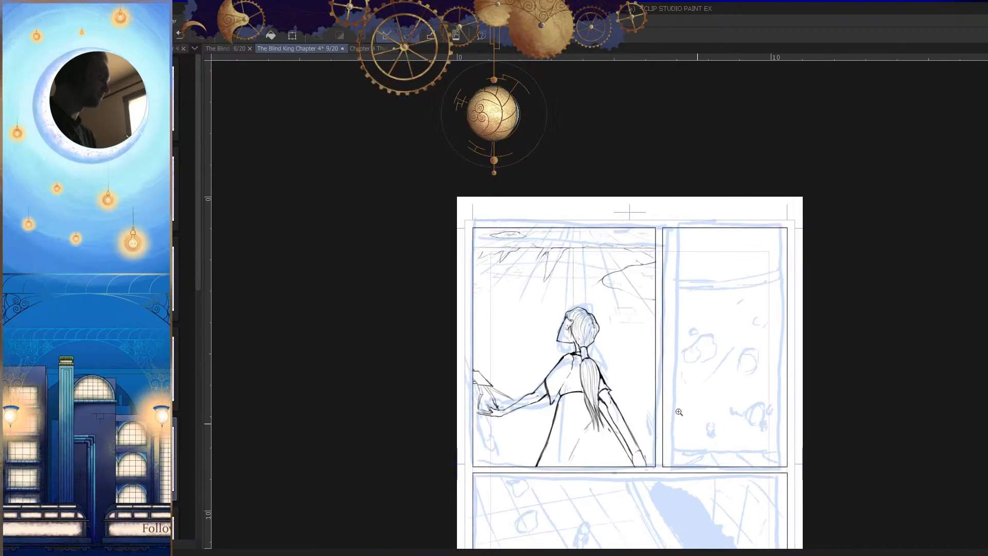
key(h)
drag(563, 408, 695, 403)
drag(682, 330, 761, 322)
drag(631, 265, 592, 329)
key(p)
mouse_move(667, 243)
mouse_down()
mouse_move(608, 329)
mouse_move(633, 348)
mouse_up()
Step: Correct the trailing sleeve's hem and tip with eraser and pen, then compare both view orientations
key(h)
drag(730, 356, 703, 377)
mouse_move(704, 342)
mouse_down()
mouse_move(772, 337)
mouse_move(661, 342)
mouse_up()
key(e)
key(p)
drag(737, 335, 626, 389)
drag(674, 355, 631, 393)
key(h)
drag(726, 391, 709, 434)
drag(696, 381, 757, 377)
drag(685, 320, 630, 395)
key(h)
drag(727, 420, 716, 456)
key(h)
Step: Clean up the outer edge of the trailing shoulder beside the ponytail and save the page
key(h)
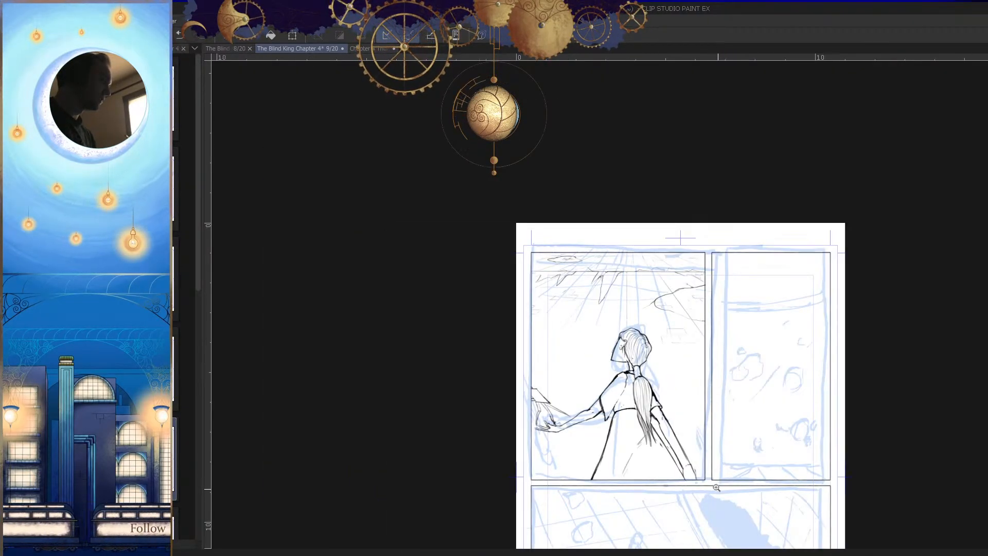
drag(665, 398, 718, 451)
drag(619, 363, 661, 358)
drag(618, 333, 579, 364)
drag(591, 413, 619, 353)
drag(637, 258, 523, 467)
key(h)
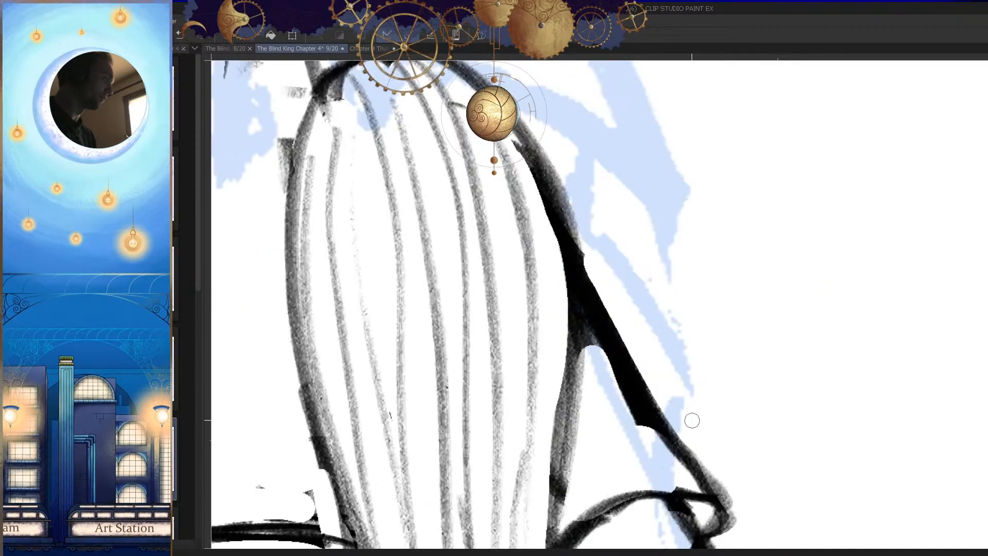
drag(736, 386, 738, 403)
key(ctrl+s)
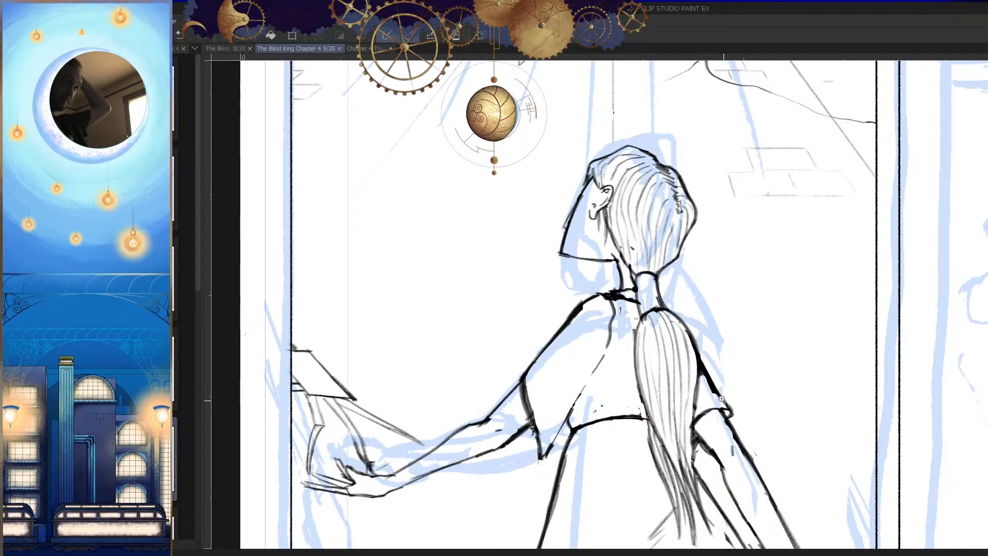
Step: Redraw the outstretched arm's inner sleeve edge as a longer line running down to the sleeve's tip
drag(606, 384, 626, 374)
drag(630, 323, 531, 472)
drag(608, 383, 642, 311)
key(ctrl+z)
drag(665, 243, 535, 468)
drag(601, 348, 530, 475)
key(ctrl+0)
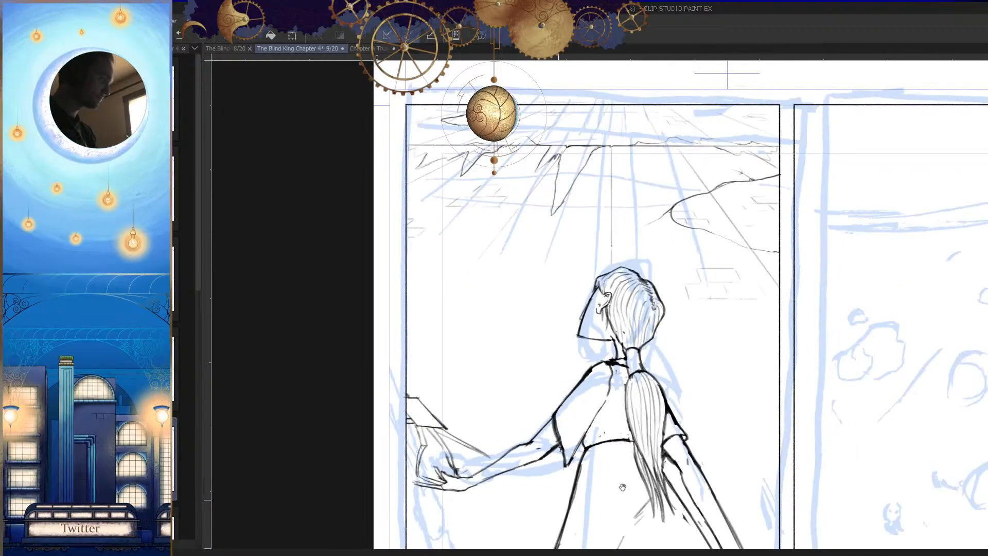
Step: Erase and redraw the hem line of the outstretched arm's sleeve, undoing the unsatisfactory strokes
drag(562, 422, 573, 397)
drag(573, 397, 620, 407)
key(e)
mouse_move(557, 316)
mouse_down()
mouse_move(592, 453)
mouse_move(567, 442)
mouse_move(584, 459)
mouse_up()
key(p)
key(ctrl+z)
key(ctrl+z)
drag(527, 330, 572, 448)
key(ctrl+z)
mouse_move(528, 329)
mouse_down()
mouse_move(564, 438)
mouse_move(595, 472)
mouse_up()
key(h)
mouse_move(726, 370)
mouse_down()
mouse_move(679, 367)
mouse_move(767, 391)
mouse_up()
Step: Erase the lower part of the outstretched sleeve's hem and redraw it as a smooth curve to the tip
key(e)
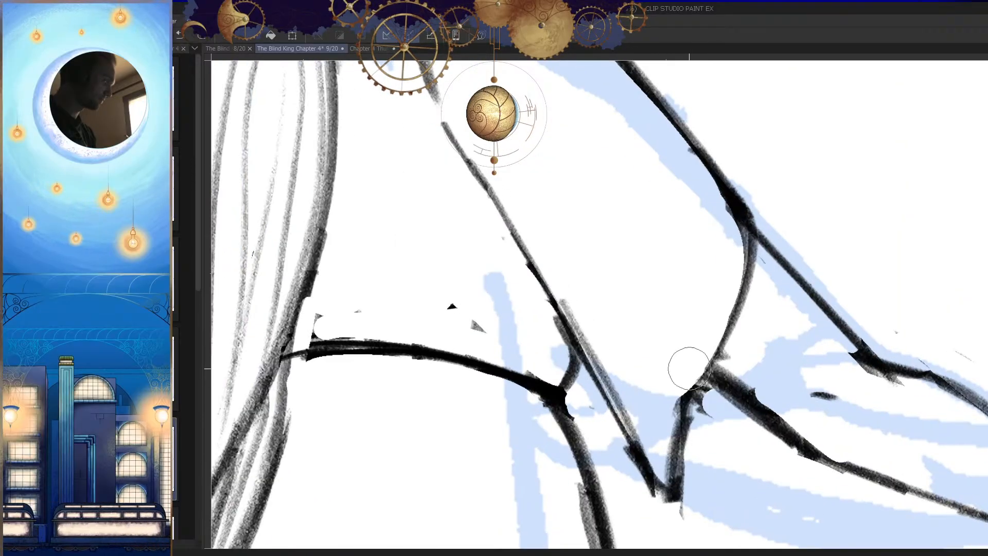
drag(690, 369, 687, 483)
drag(690, 524, 688, 463)
drag(698, 361, 693, 464)
key(p)
drag(712, 313, 668, 463)
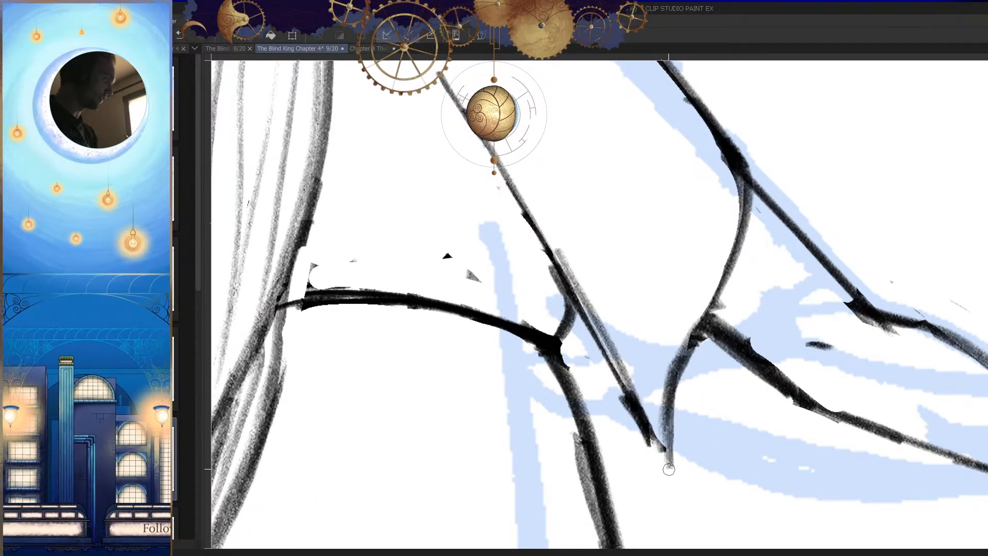
drag(677, 403, 663, 470)
Step: Erase and redraw the join where the outstretched sleeve's hem meets the underside of the arm
key(h)
mouse_move(730, 428)
mouse_down()
mouse_move(714, 418)
mouse_move(721, 399)
mouse_up()
key(e)
drag(727, 270, 688, 350)
key(p)
drag(710, 317, 646, 444)
key(h)
drag(712, 405, 661, 447)
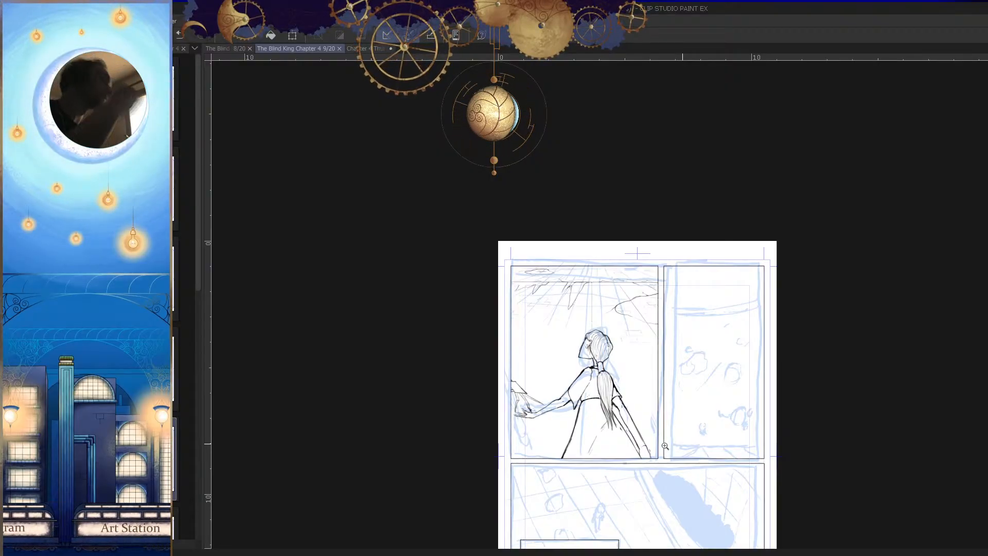
Step: Erase the front neck line below the jaw and redraw it as a smooth curve down to the collar
drag(610, 365, 679, 397)
mouse_move(566, 317)
mouse_down()
mouse_move(625, 329)
mouse_move(590, 332)
mouse_up()
drag(607, 437, 529, 430)
key(h)
drag(588, 388, 719, 394)
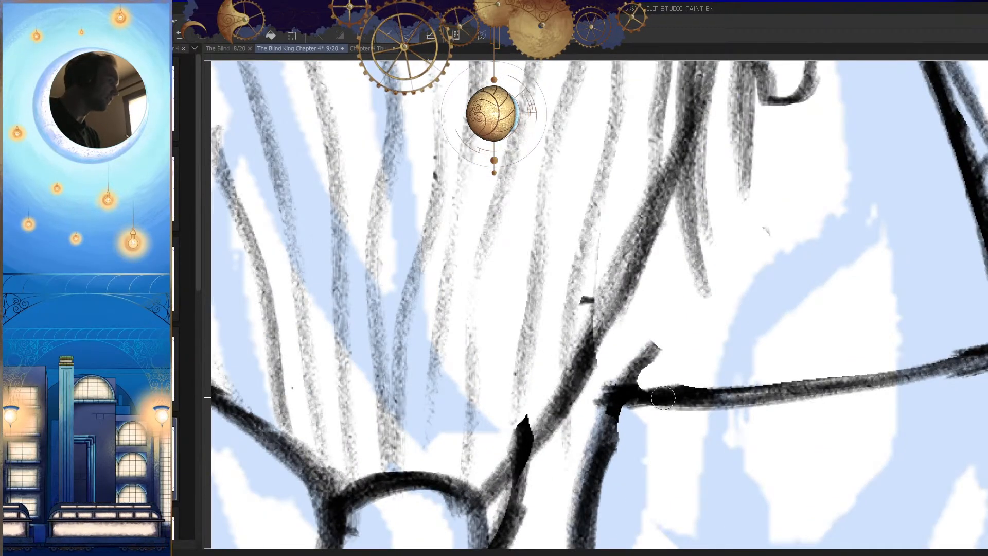
drag(643, 395, 728, 400)
drag(803, 408, 733, 412)
mouse_move(754, 459)
mouse_down()
mouse_move(658, 389)
mouse_move(730, 364)
mouse_up()
drag(640, 338, 633, 439)
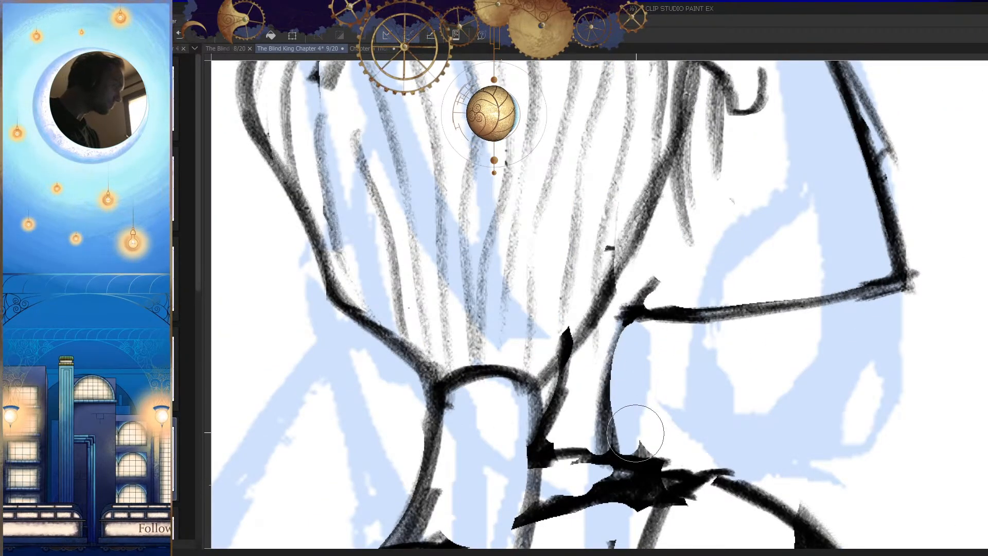
key(p)
drag(626, 320, 606, 442)
Step: Review the figure's neck, face and shoulders within the whole panel in mirrored and normal views
key(h)
drag(742, 411, 684, 406)
key(h)
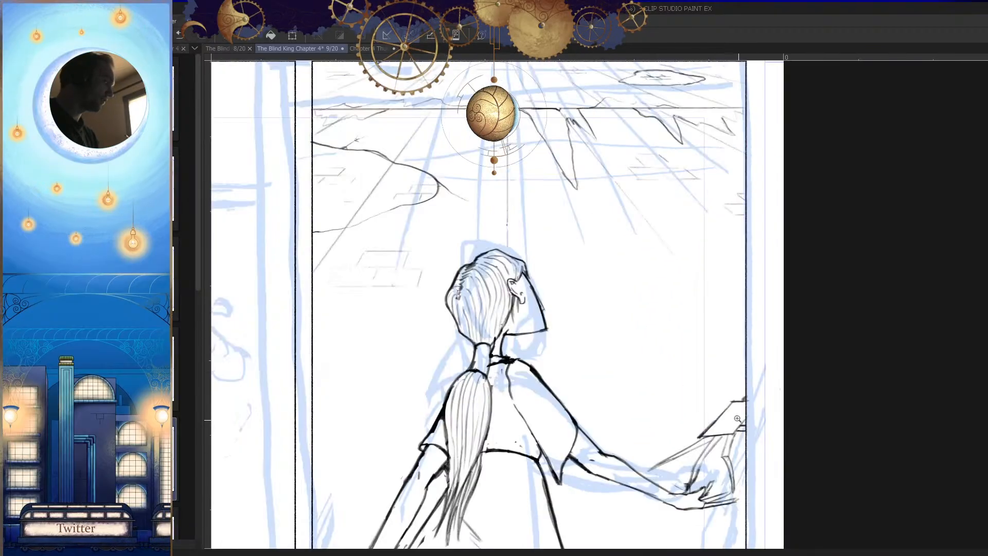
drag(746, 391, 720, 391)
key(h)
drag(630, 327, 644, 297)
mouse_move(582, 215)
mouse_down()
mouse_move(501, 354)
mouse_move(530, 312)
mouse_move(529, 361)
mouse_up()
drag(521, 344, 525, 377)
key(h)
drag(754, 406, 675, 476)
key(h)
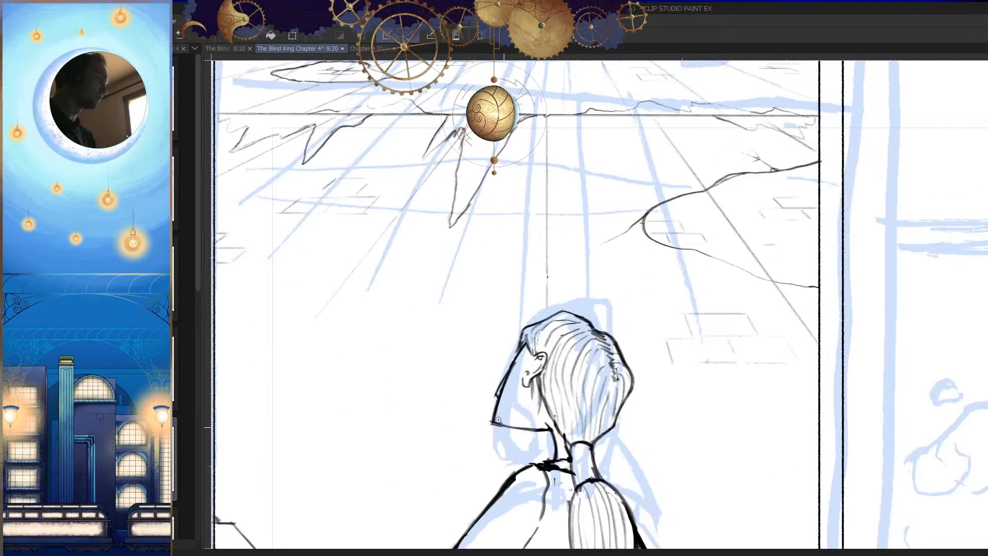
drag(500, 404, 560, 360)
key(e)
drag(449, 320, 465, 395)
mouse_move(525, 308)
mouse_down()
mouse_move(498, 472)
mouse_move(551, 421)
mouse_up()
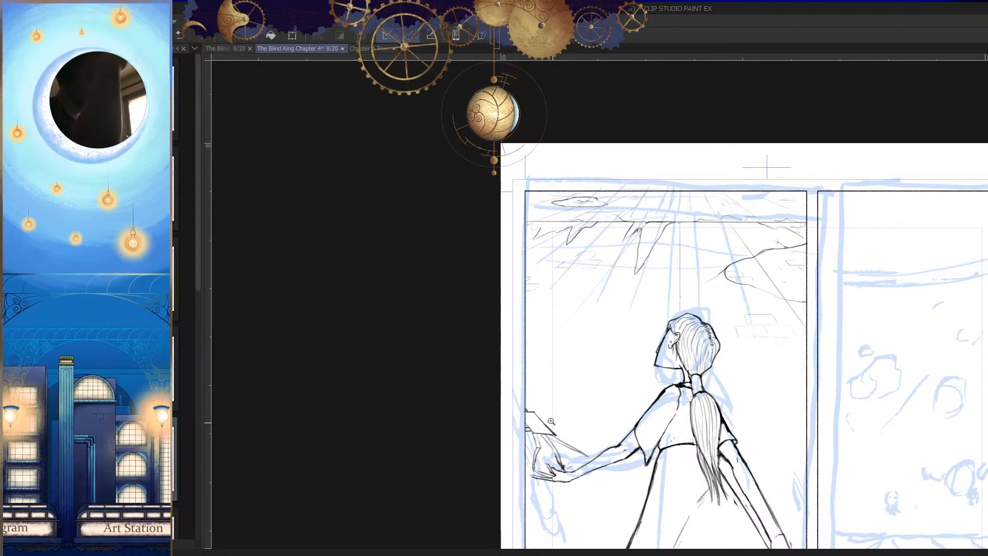
drag(668, 400, 701, 385)
drag(702, 322, 682, 320)
Step: Erase the end of the outstretched arm's shoulder line near the collar and redraw the connection to the collar
scroll(733, 345, up, 1)
key(h)
drag(546, 307, 569, 362)
drag(514, 322, 496, 342)
key(h)
scroll(651, 303, up, 2)
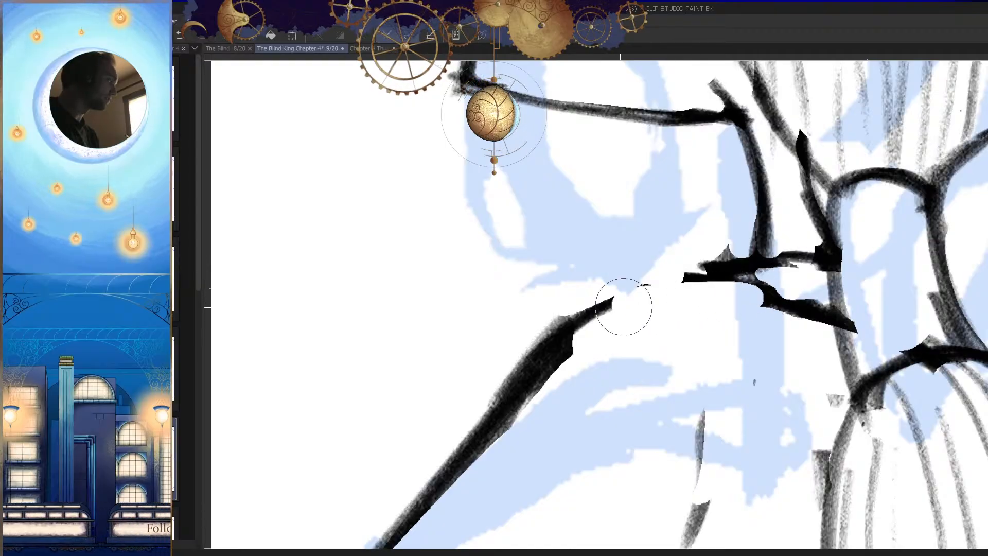
drag(676, 289, 599, 304)
key(p)
drag(762, 290, 647, 276)
drag(708, 282, 641, 276)
mouse_move(642, 278)
mouse_down()
mouse_move(572, 332)
mouse_move(621, 295)
mouse_up()
Step: Draw a curved sleeve seam running down from the top of the outstretched arm's shoulder across the back
key(h)
drag(625, 235, 579, 305)
key(ctrl+z)
drag(615, 235, 550, 376)
drag(579, 288, 565, 425)
mouse_move(563, 326)
mouse_down()
mouse_move(569, 455)
mouse_move(576, 442)
mouse_up()
key(e)
drag(621, 389, 624, 353)
key(p)
drag(574, 275, 559, 390)
key(h)
Step: Erase the thick outer shoulder line of the outstretched arm, redraw it thinner, and save the page
mouse_move(772, 355)
mouse_down()
mouse_move(717, 366)
mouse_move(771, 378)
mouse_up()
key(e)
drag(725, 406, 741, 327)
drag(700, 332, 583, 446)
drag(752, 305, 627, 425)
key(p)
mouse_move(771, 284)
mouse_down()
mouse_move(750, 278)
mouse_move(627, 393)
mouse_move(732, 282)
mouse_move(569, 466)
mouse_up()
key(ctrl+z)
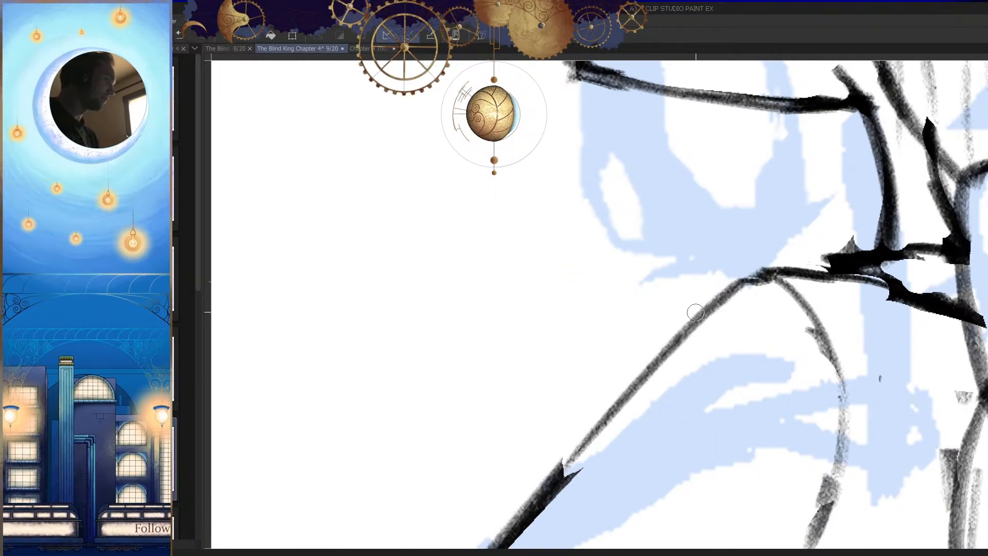
drag(696, 313, 558, 476)
key(h)
drag(727, 406, 555, 395)
key(ctrl+s)
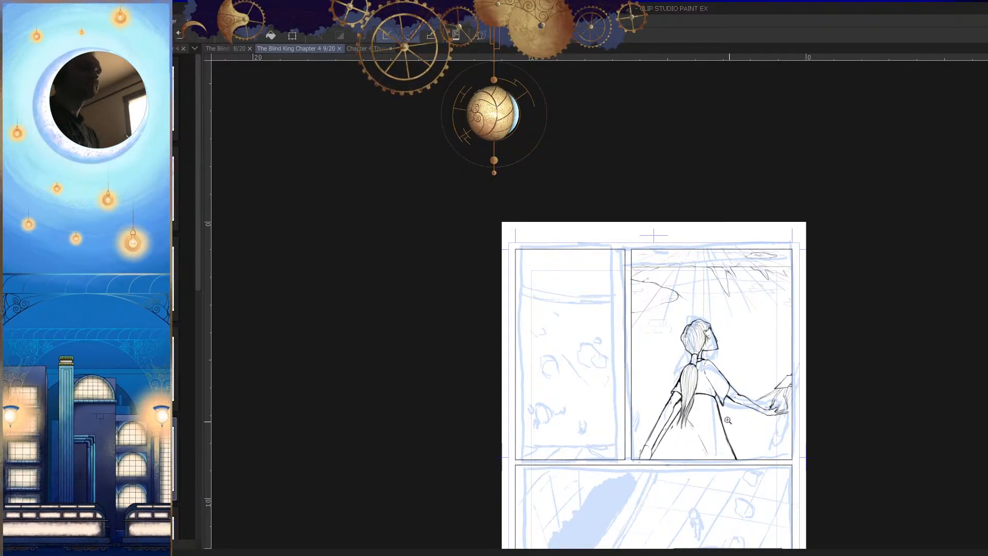
Step: Refine the trailing forearm's lines in the mirrored view and save the page
click(747, 403)
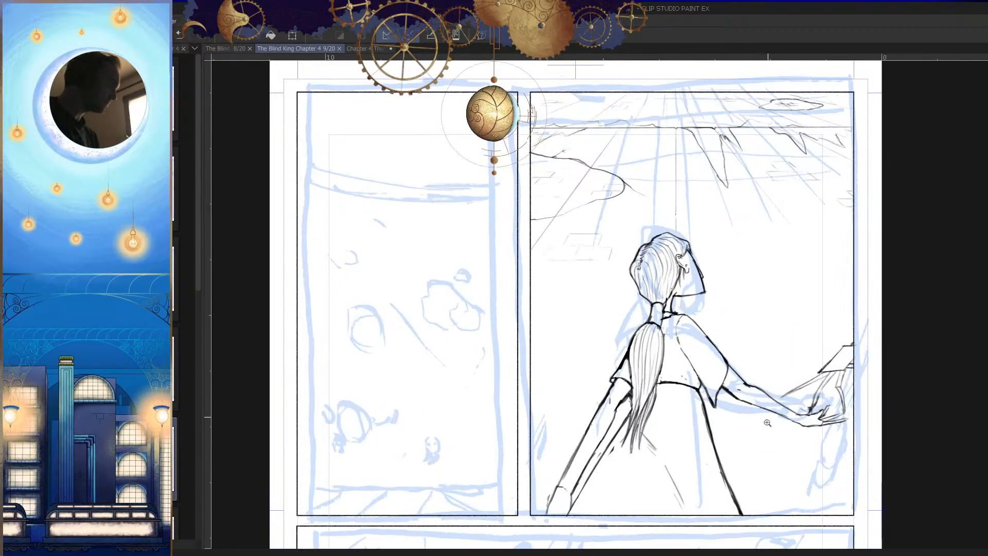
click(652, 438)
click(658, 345)
drag(628, 331, 614, 395)
drag(625, 333, 613, 397)
drag(652, 440, 620, 497)
key(h)
mouse_move(709, 403)
mouse_down()
mouse_move(688, 427)
mouse_move(702, 432)
mouse_up()
key(ctrl+s)
Step: Examine the trailing forearm and wrist close up, then compare the whole figure in normal and mirrored views
drag(705, 476, 706, 460)
drag(735, 446, 725, 373)
drag(794, 406, 772, 437)
mouse_move(772, 437)
mouse_down()
mouse_move(693, 410)
mouse_move(741, 364)
mouse_move(683, 371)
mouse_up()
key(h)
key(h)
key(h)
drag(630, 338, 638, 326)
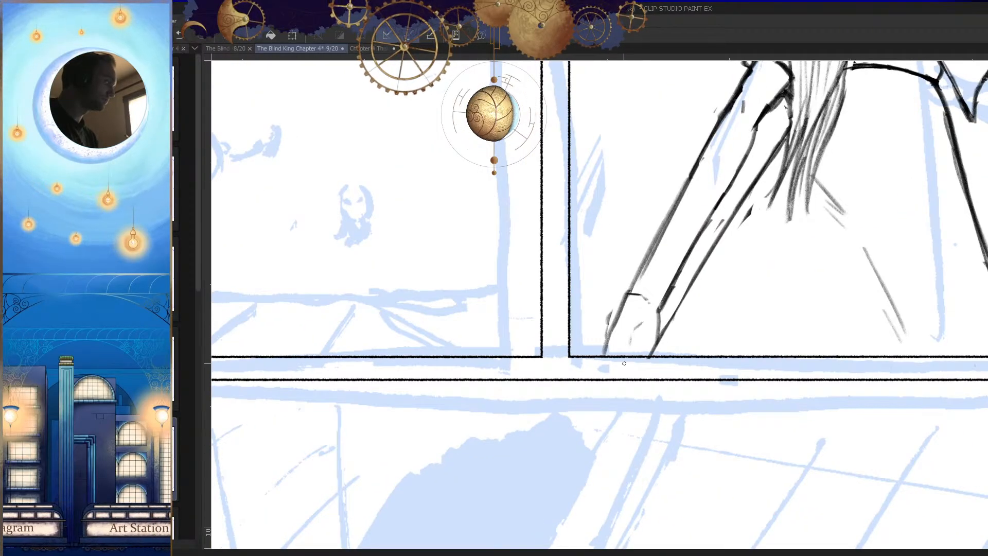
drag(670, 372, 635, 403)
key(h)
drag(674, 433, 685, 450)
key(h)
key(h)
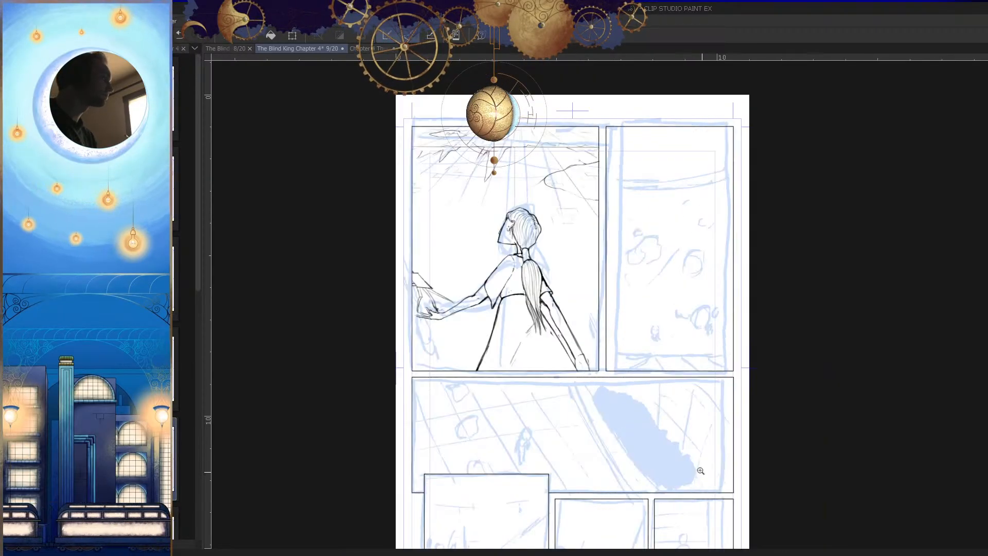
Step: Review the figure's proportions and the upper panels of the mirrored page at several magnifications
drag(693, 404, 694, 415)
drag(705, 414, 695, 446)
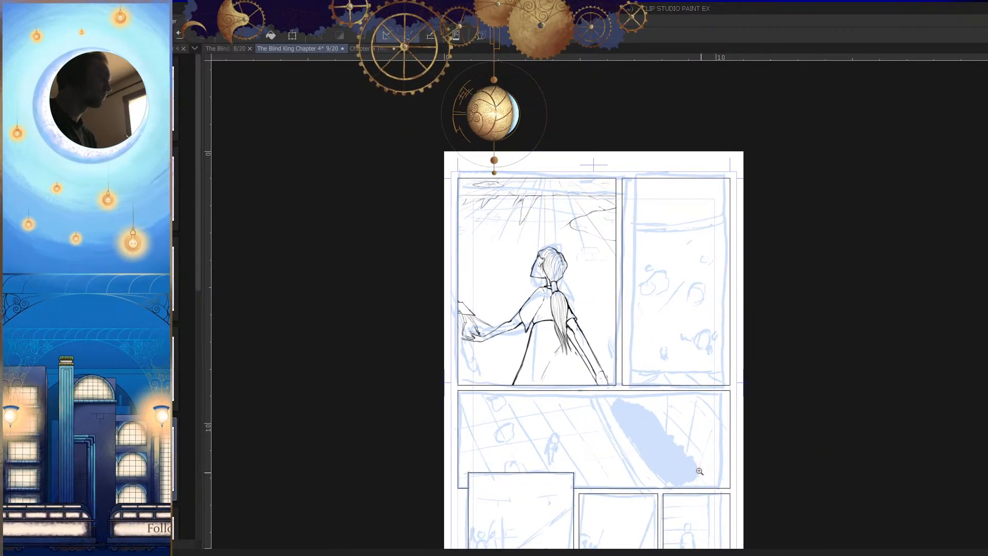
drag(693, 399, 706, 380)
drag(675, 368, 614, 434)
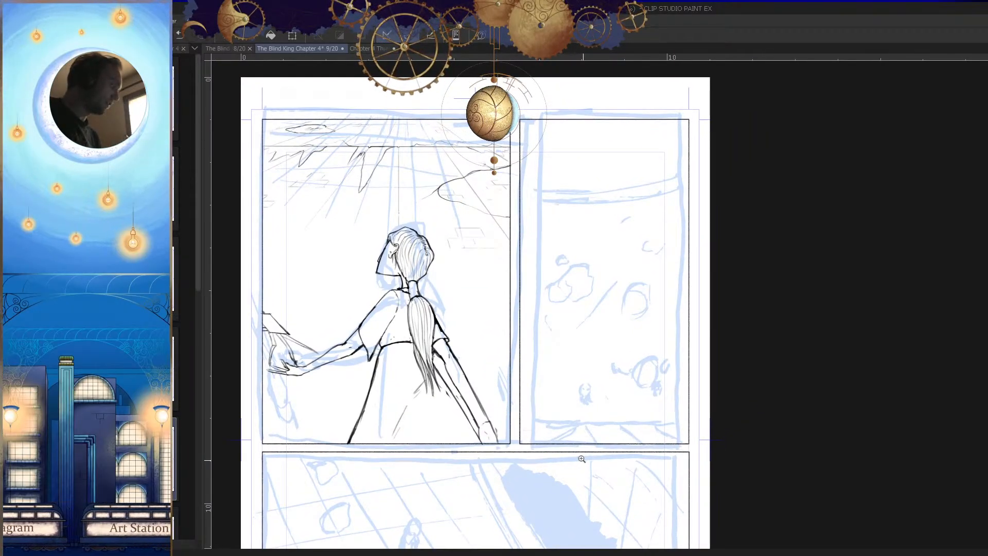
mouse_move(699, 458)
mouse_down()
mouse_move(796, 348)
mouse_move(864, 296)
mouse_move(366, 288)
mouse_up()
drag(677, 342, 669, 380)
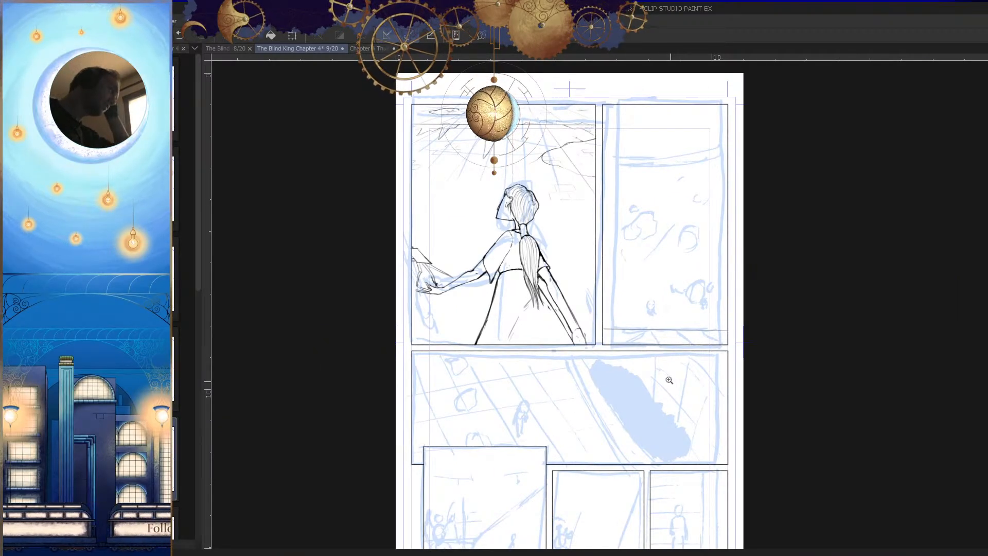
key(ctrl+z)
drag(729, 335, 610, 423)
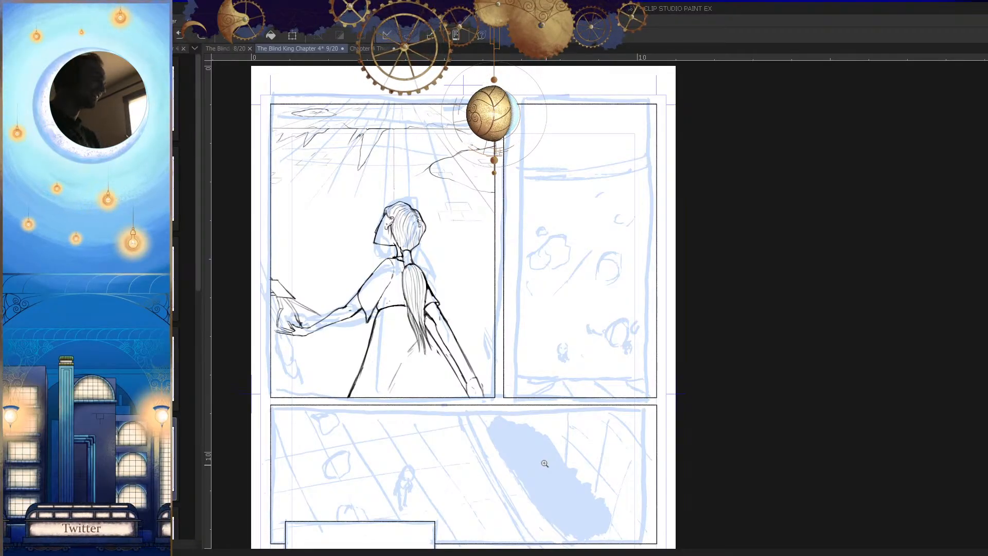
drag(577, 330, 636, 333)
drag(614, 382, 618, 422)
Step: Show the 3D grid layer beneath the Sketch layer and select it for editing
key(Tab)
click(875, 491)
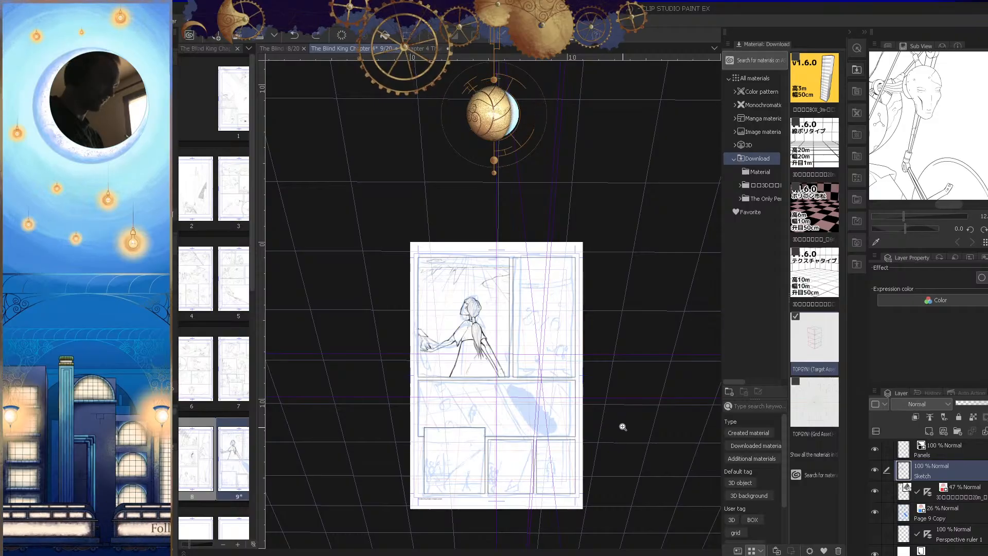
click(932, 498)
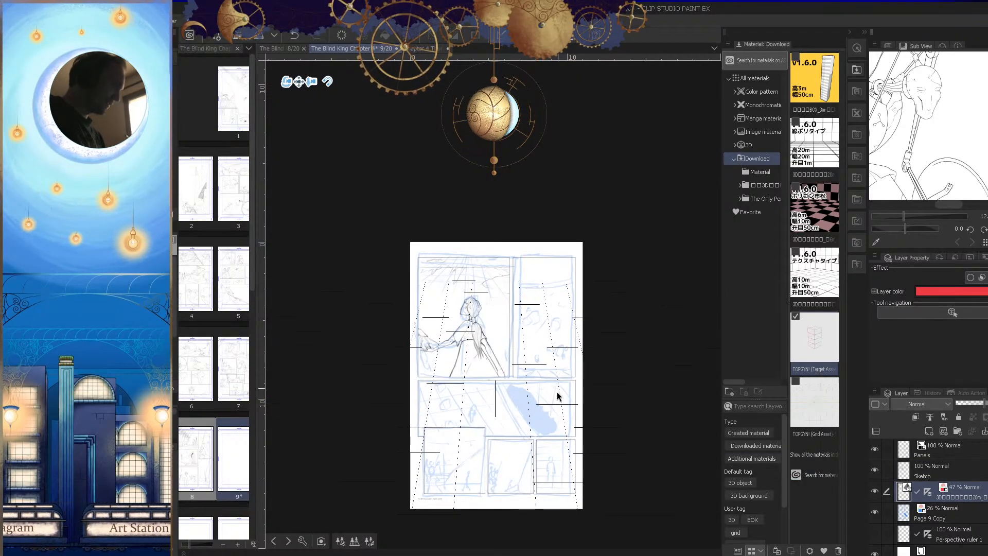
Step: Rotate and move the 3D grid's camera so the grid covers the second panel nearly face-on
drag(287, 82, 547, 366)
click(315, 85)
drag(616, 466, 605, 330)
click(295, 107)
drag(598, 376, 590, 461)
click(322, 128)
mouse_move(604, 332)
mouse_down()
mouse_move(629, 319)
mouse_move(608, 327)
mouse_move(606, 319)
mouse_move(597, 334)
mouse_up()
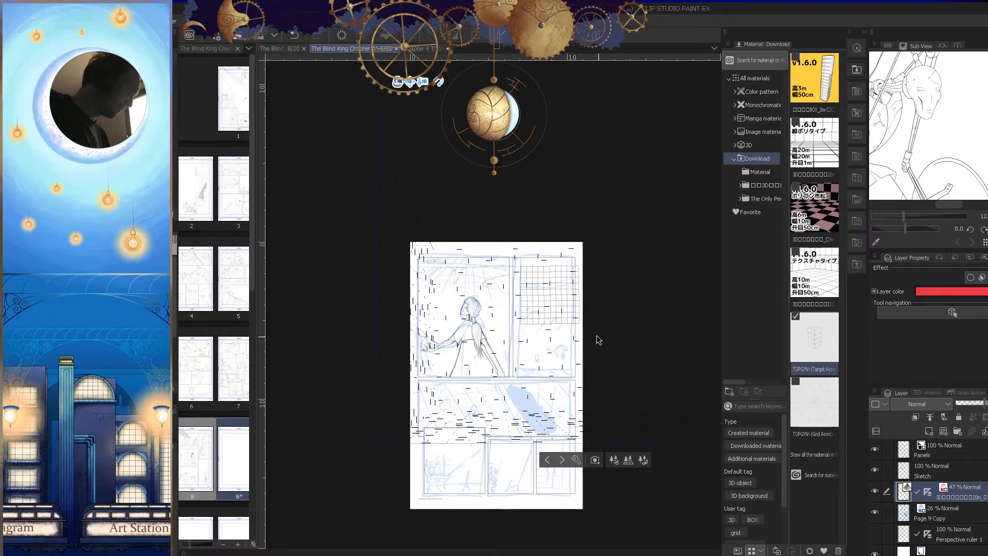
drag(416, 82, 596, 393)
key(ctrl+z)
key(ctrl+space)
drag(556, 339, 578, 400)
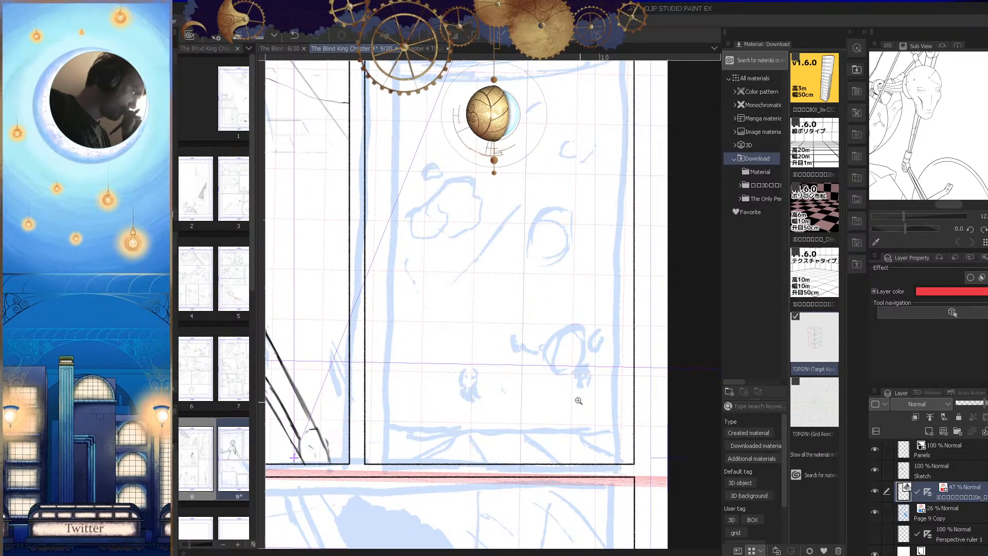
Step: Switch the 3D grid object to another of its preset variants
drag(578, 331, 523, 364)
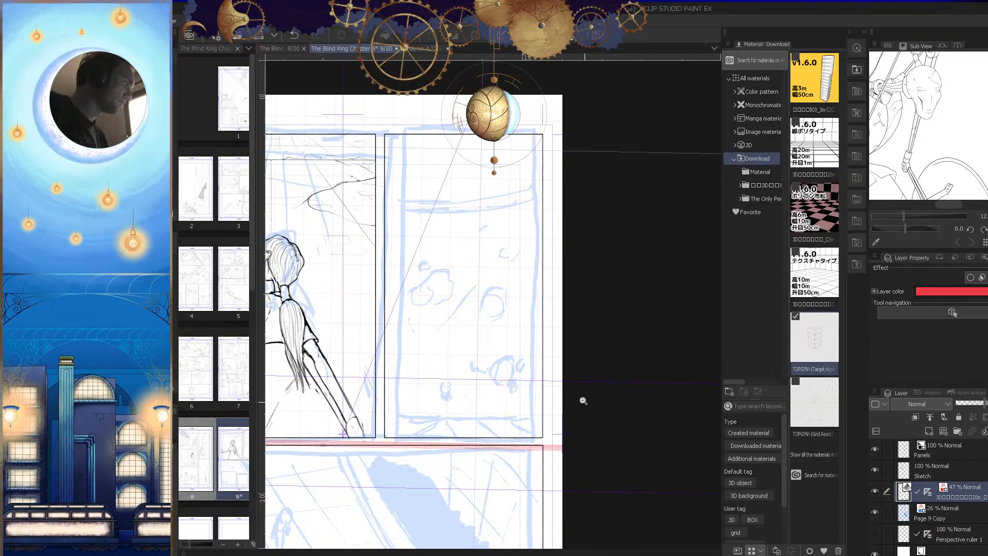
key(o)
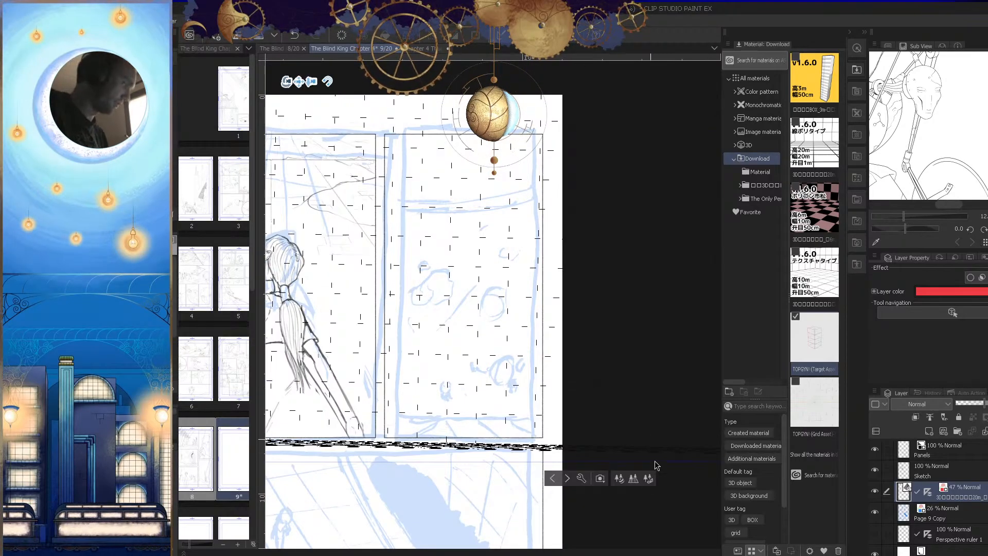
click(637, 478)
click(607, 427)
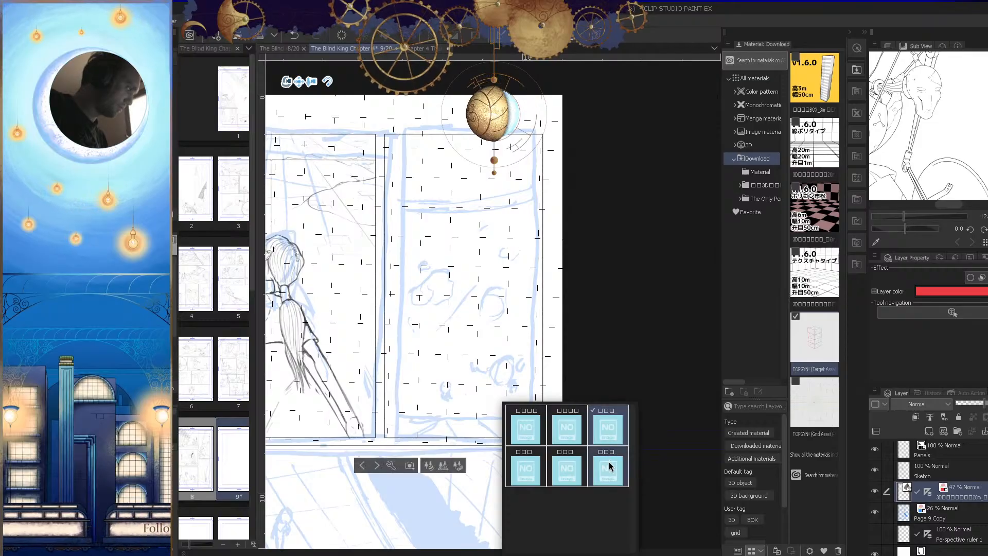
click(641, 357)
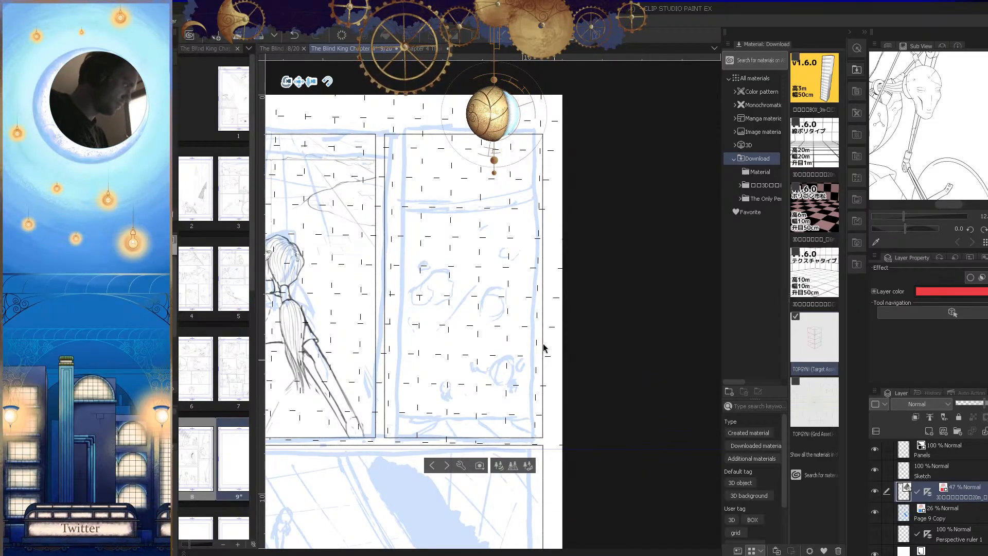
Step: Adjust the 3D grid's camera so its squares line up with the second panel
drag(573, 380, 570, 362)
key(ctrl+space)
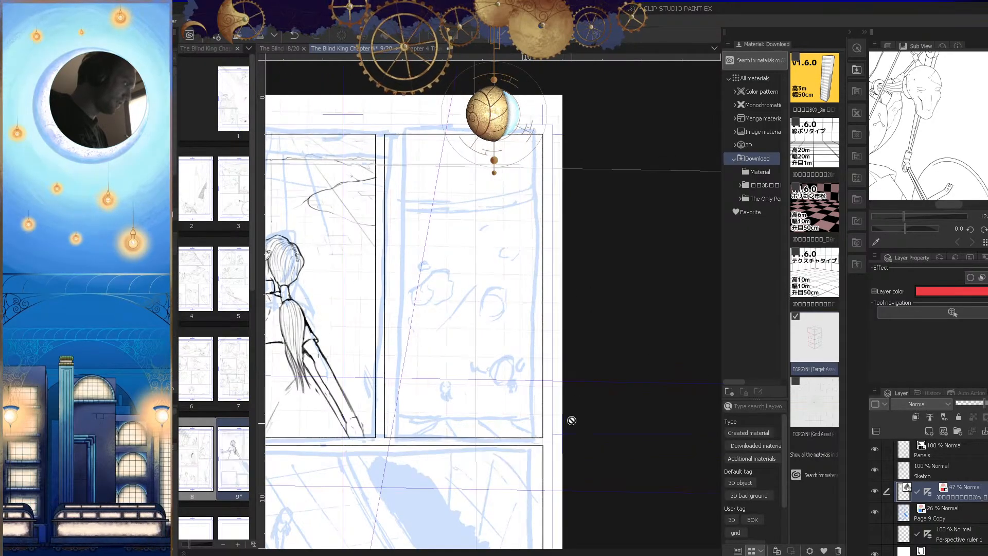
drag(490, 376, 555, 414)
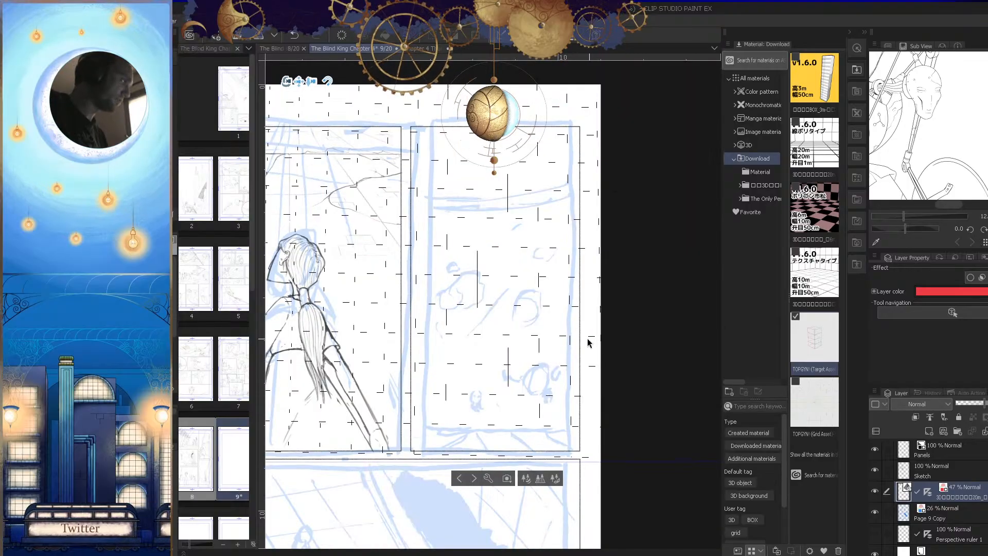
drag(586, 352, 587, 372)
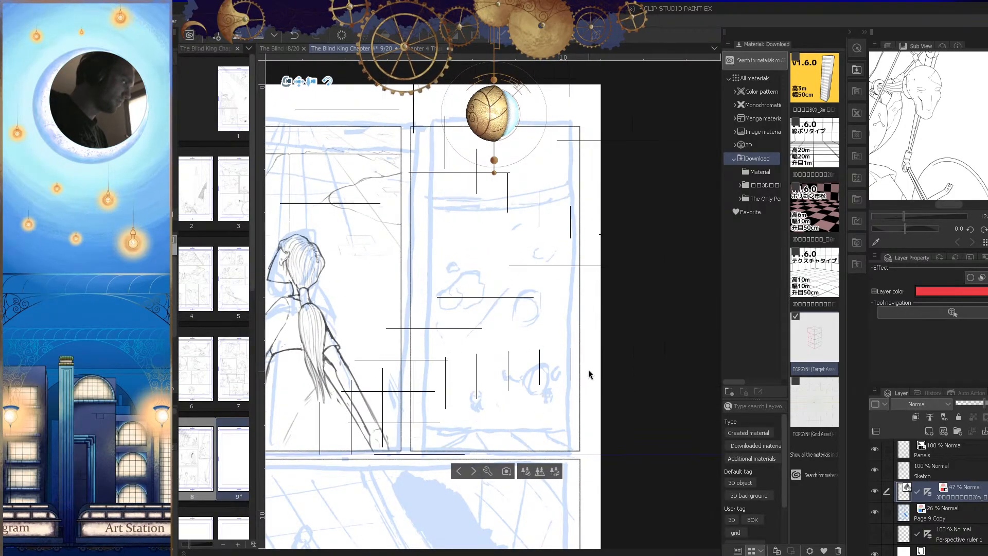
drag(597, 414, 585, 403)
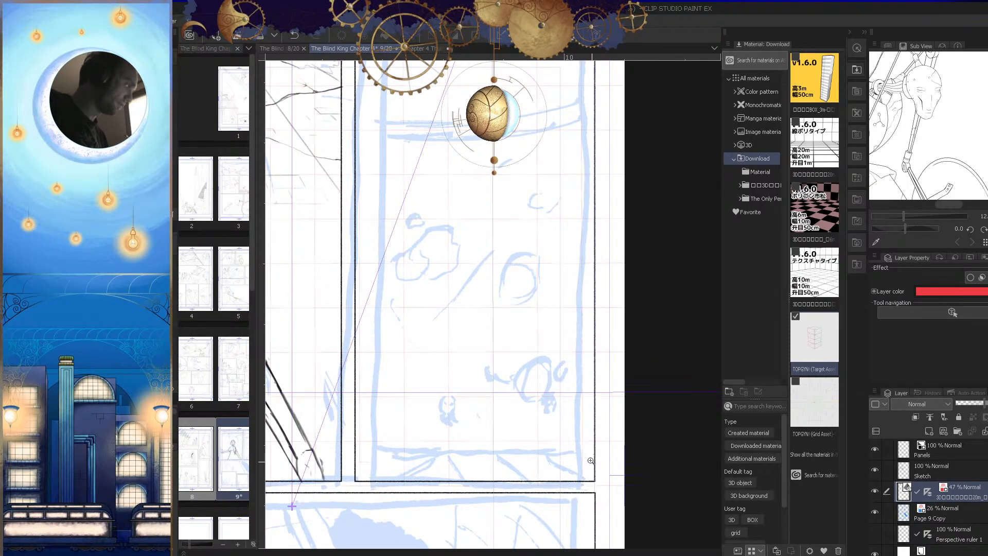
drag(590, 438, 563, 450)
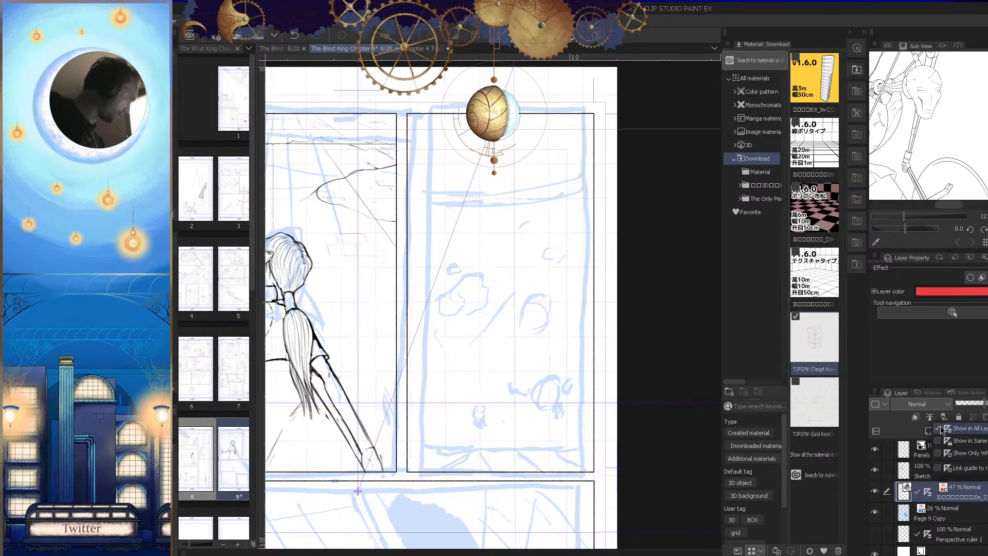
Step: Change the display range of the 3D grid layer's perspective ruler and turn the ruler back on
click(946, 432)
click(962, 474)
mouse_move(594, 432)
mouse_down()
mouse_move(543, 364)
mouse_move(579, 376)
mouse_up()
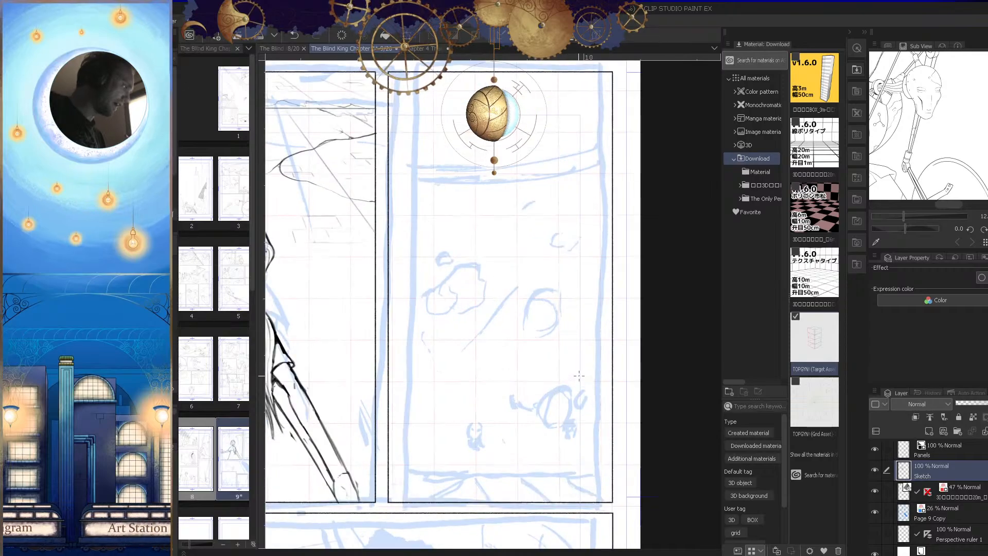
click(965, 489)
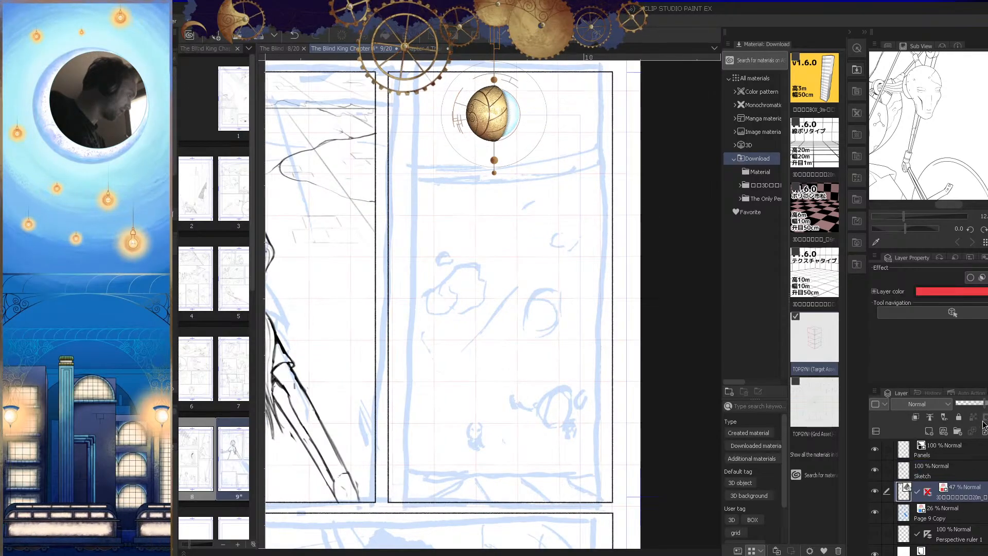
click(927, 491)
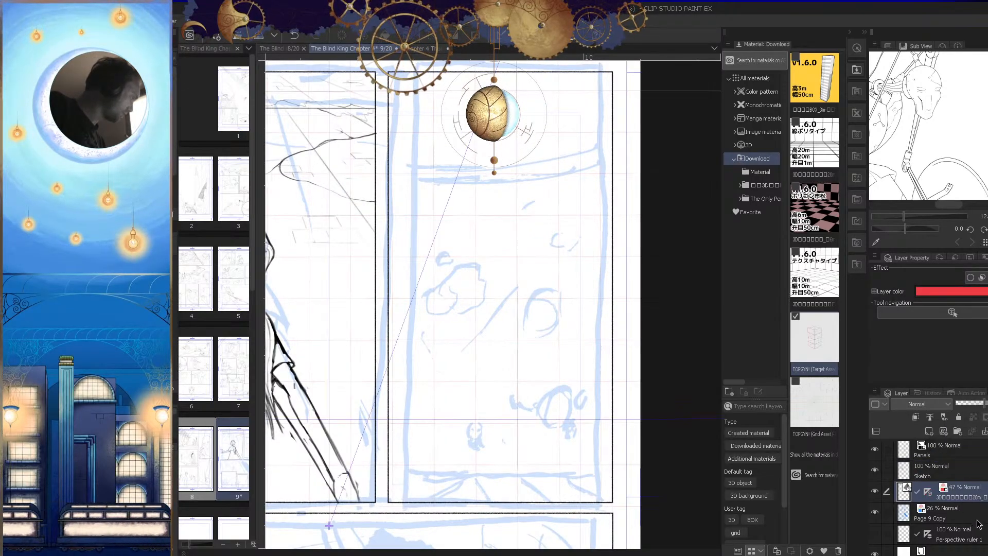
Step: Set the 3D grid's ruler to show on the other layers and make the Sketch layer active
click(944, 474)
click(971, 487)
click(945, 417)
click(950, 441)
click(936, 477)
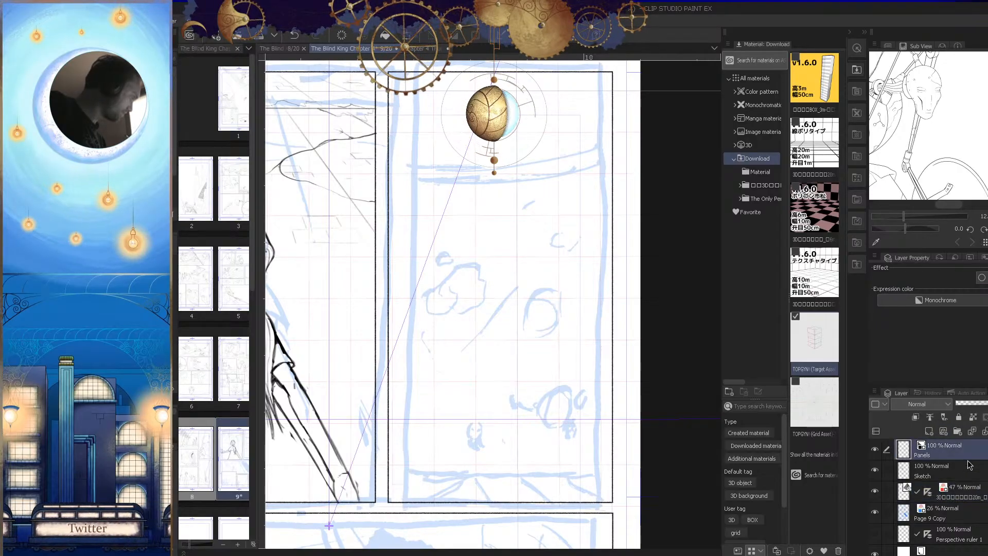
scroll(551, 402, up, 2)
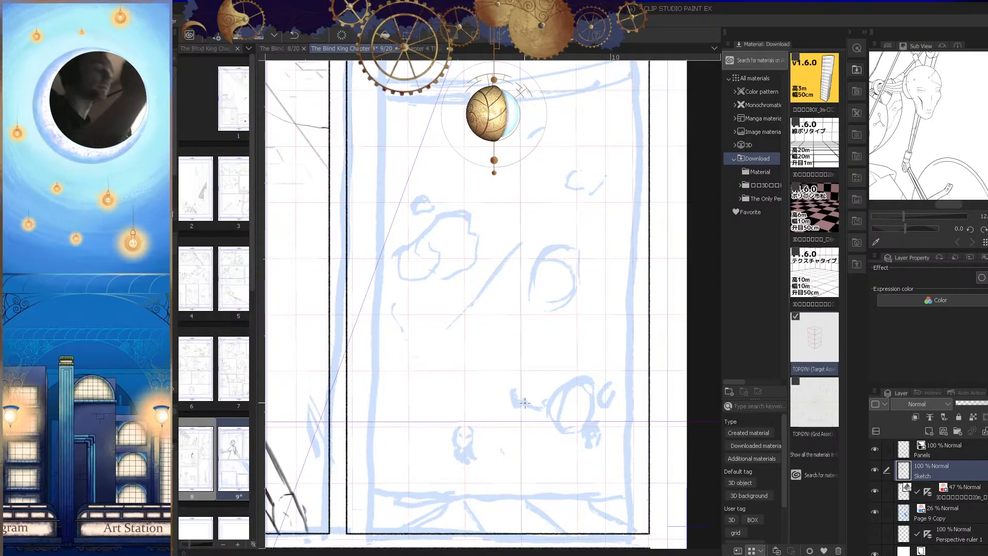
Step: Draw a horizontal line across the second panel along the grid line just above the rough ledge at its base
drag(604, 438, 589, 374)
scroll(578, 412, down, 1)
scroll(580, 414, up, 3)
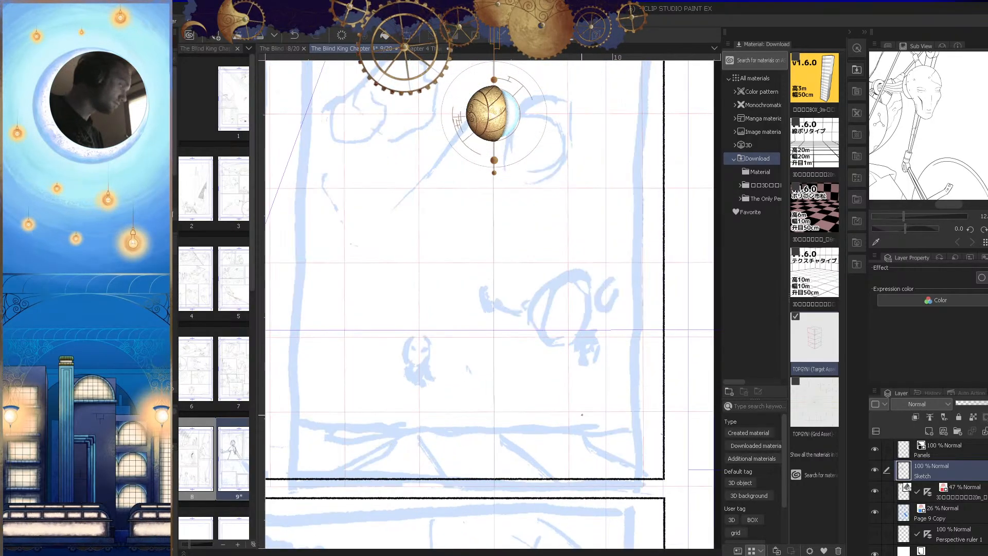
scroll(651, 435, down, 2)
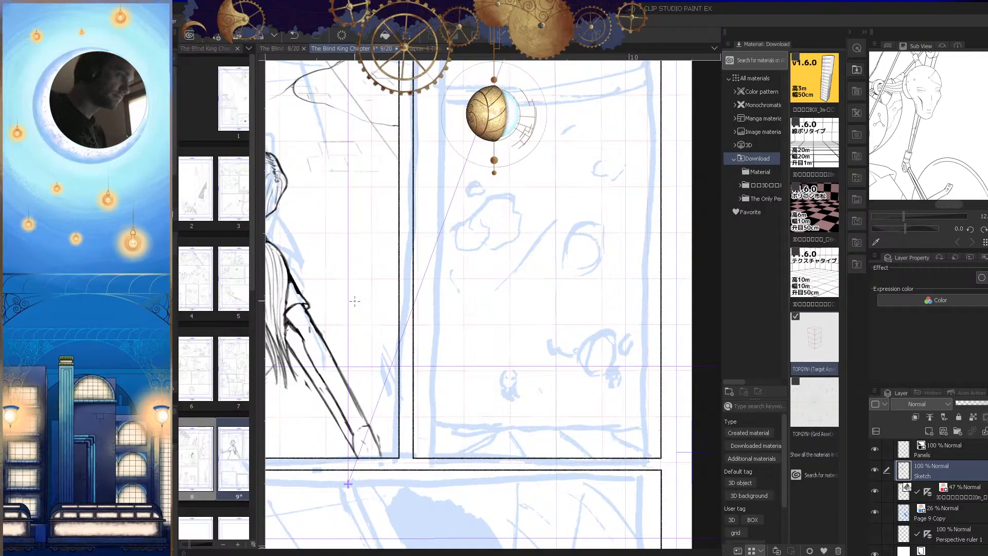
key(Tab)
drag(646, 422, 582, 367)
scroll(569, 359, up, 2)
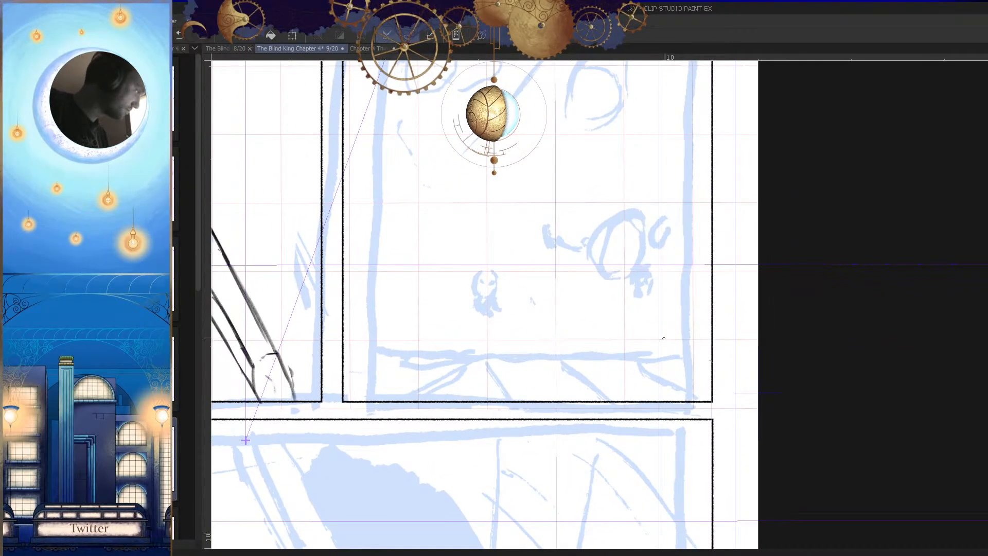
scroll(720, 345, up, 2)
scroll(735, 352, down, 2)
scroll(737, 352, up, 1)
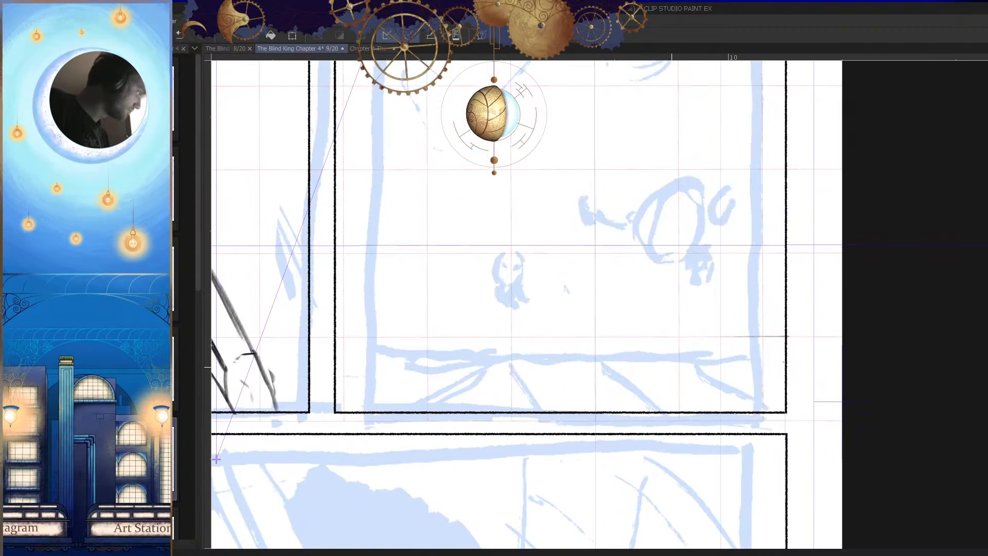
drag(336, 337, 705, 337)
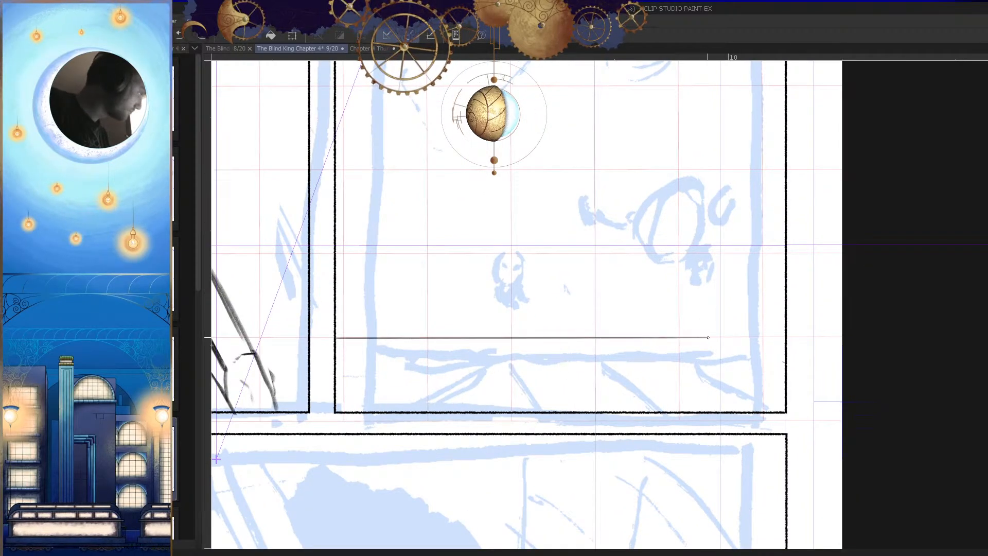
Step: Draw two more horizontal lines across the second panel, following the next two grid lines above the first one
drag(574, 312, 584, 353)
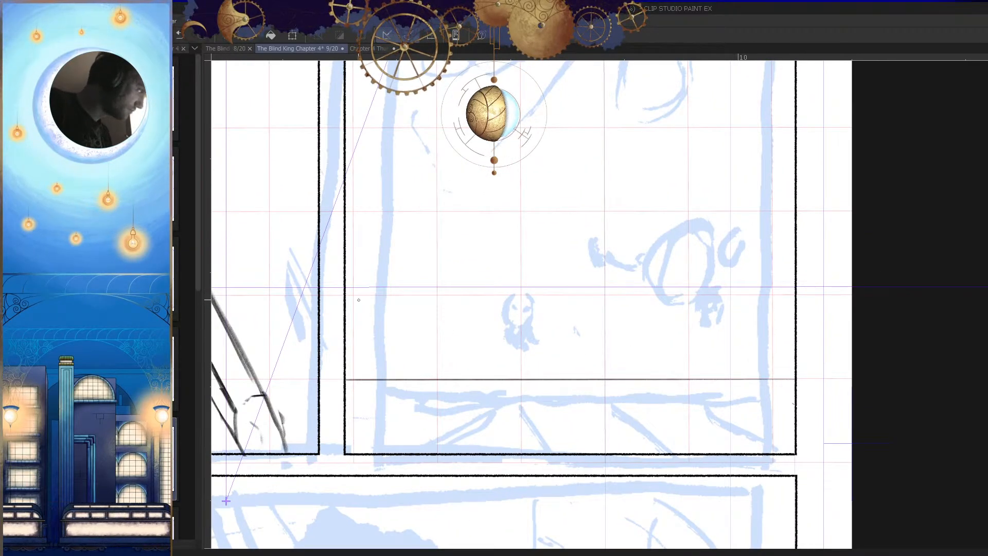
mouse_move(346, 293)
mouse_down()
mouse_move(750, 319)
mouse_move(722, 401)
mouse_up()
drag(422, 287, 449, 285)
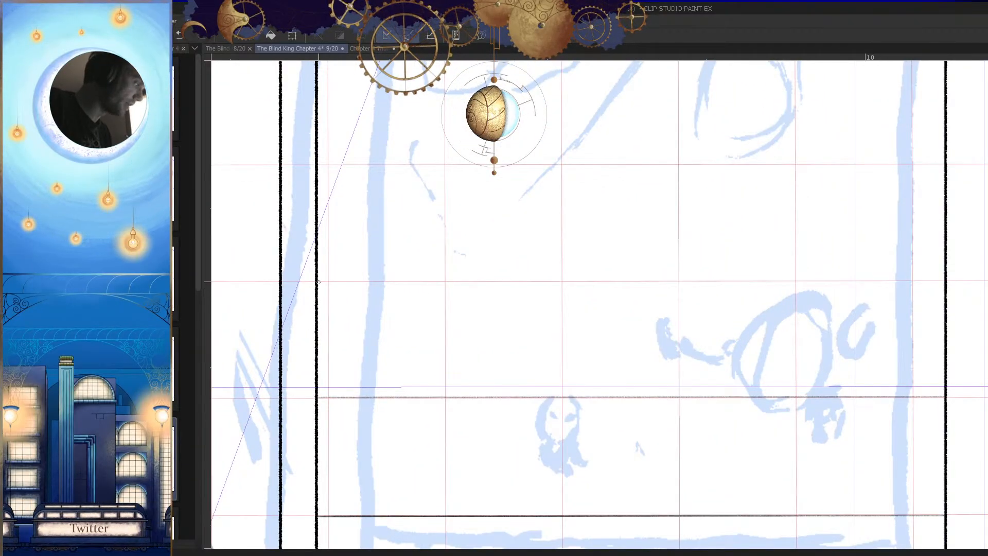
drag(317, 283, 466, 295)
key(ctrl+z)
mouse_move(317, 282)
mouse_down()
mouse_move(873, 306)
mouse_move(802, 379)
mouse_up()
Step: Draw a fourth horizontal line across the second panel, one grid cell above the third
drag(801, 379, 770, 380)
drag(696, 260, 720, 323)
drag(274, 302, 514, 303)
key(ctrl+z)
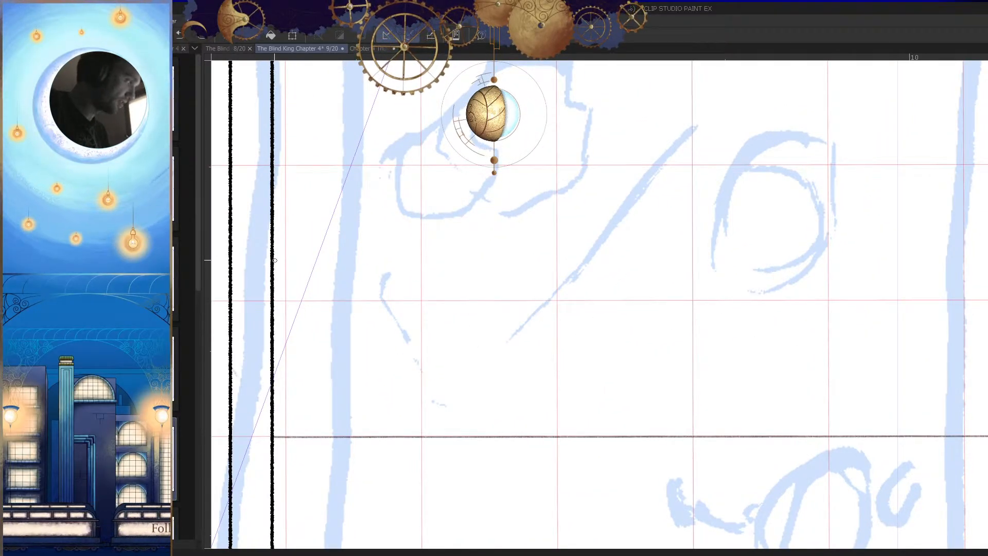
drag(274, 300, 985, 300)
Step: Draw the fifth and sixth horizontal lines across the second panel, each along the next grid line above the fourth
drag(922, 380, 795, 426)
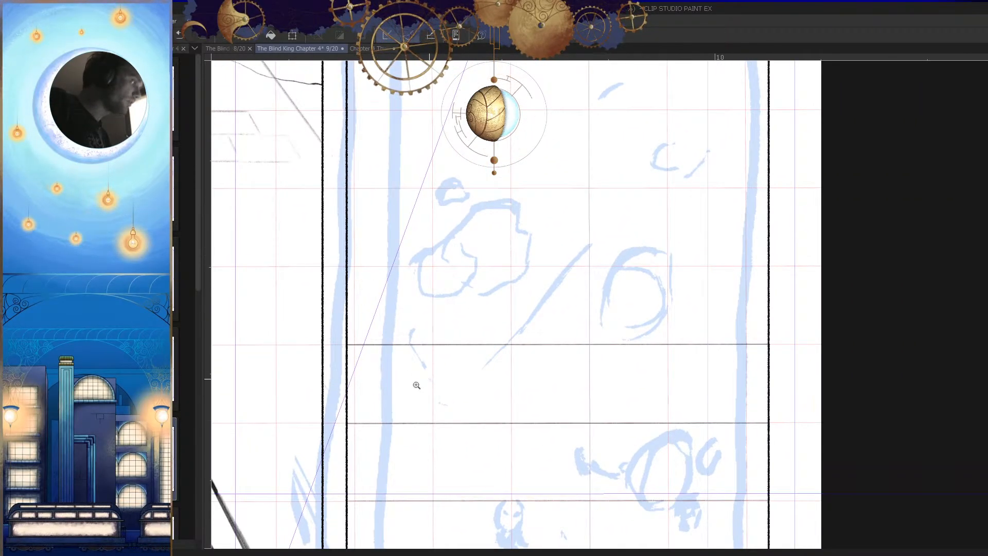
drag(437, 366, 427, 378)
drag(625, 173, 637, 191)
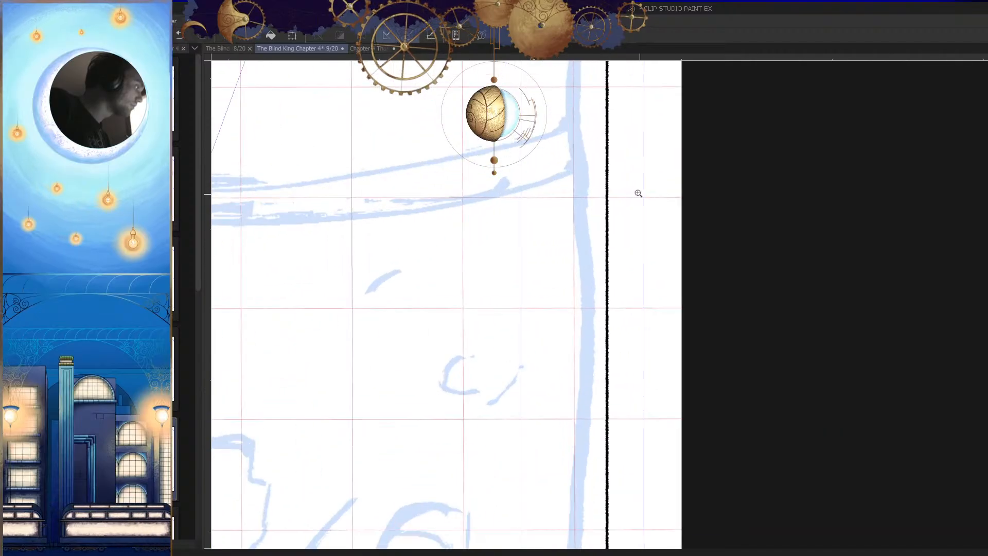
drag(602, 223, 436, 359)
click(436, 359)
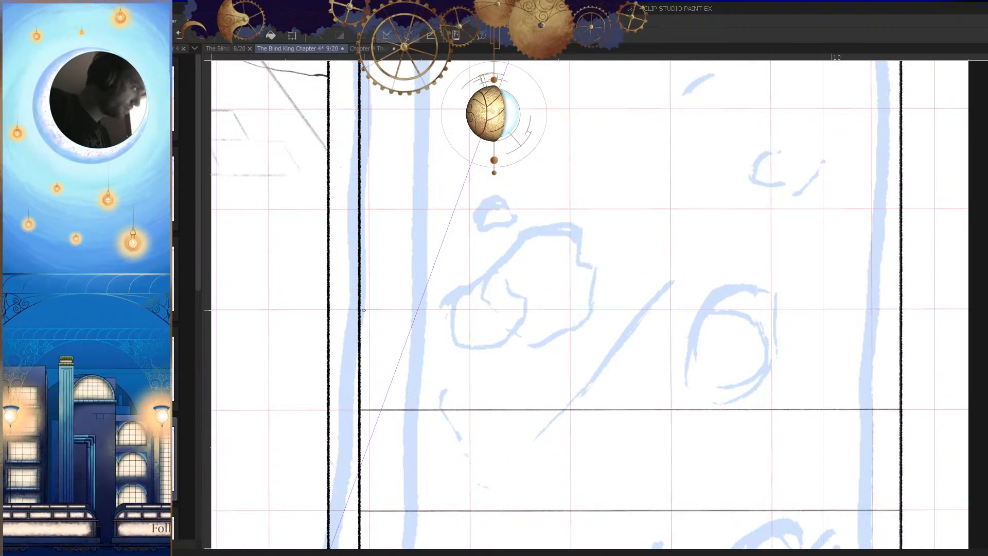
drag(360, 309, 880, 355)
drag(789, 324, 789, 412)
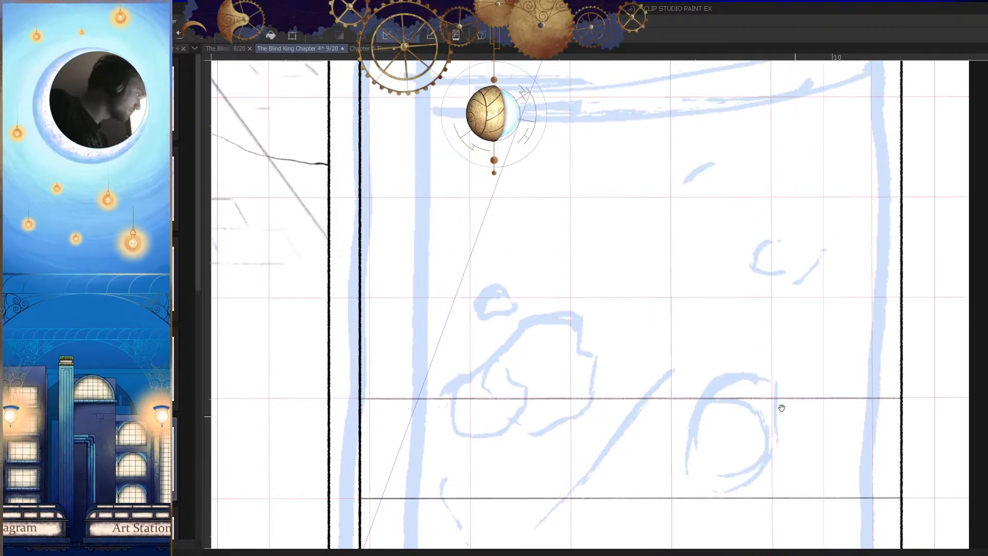
drag(363, 298, 895, 349)
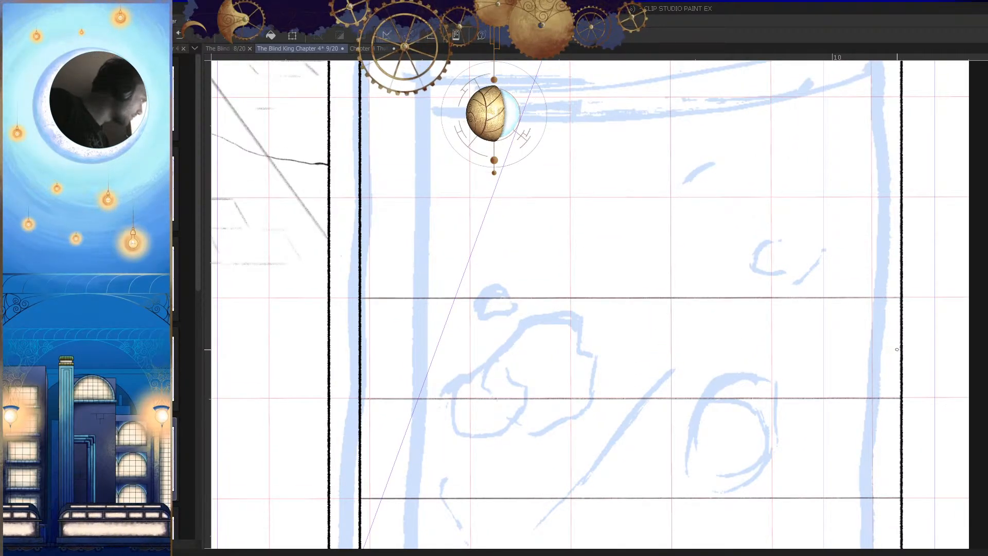
Step: Draw a seventh horizontal line across the second panel along the first grid line below the rough curved band
drag(740, 278, 731, 379)
drag(350, 298, 889, 314)
key(ctrl+z)
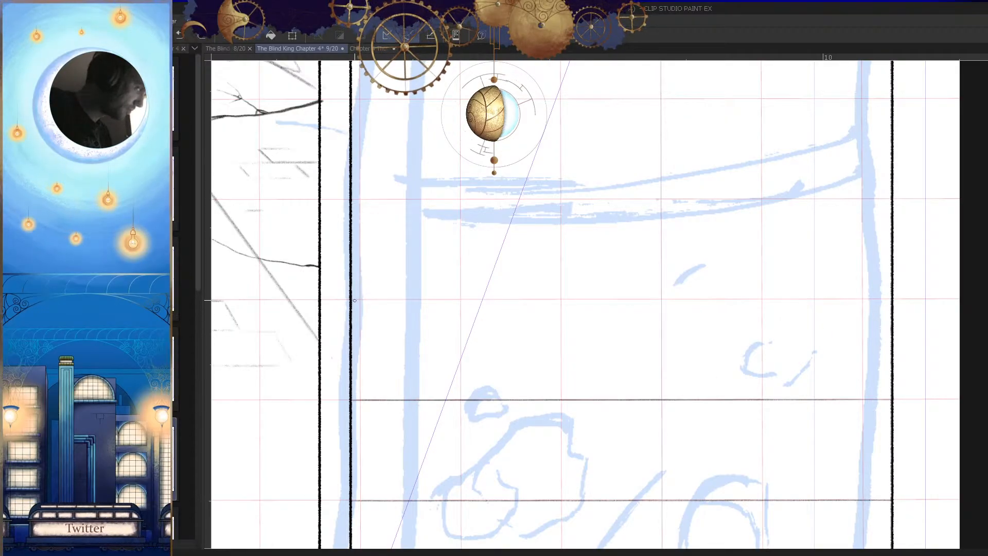
drag(364, 302, 506, 303)
key(ctrl+z)
mouse_move(350, 300)
mouse_down()
mouse_move(697, 304)
mouse_move(872, 384)
mouse_up()
Step: Examine the rough curved band in the upper part of the second panel against the grid and the neighbouring panel
drag(493, 209, 478, 307)
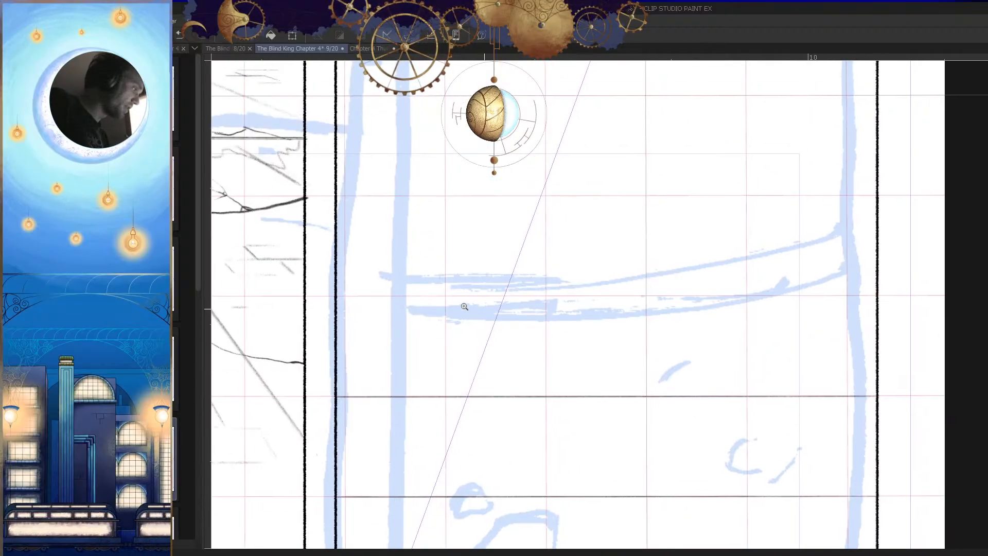
click(435, 295)
drag(543, 344, 553, 373)
drag(635, 332, 644, 353)
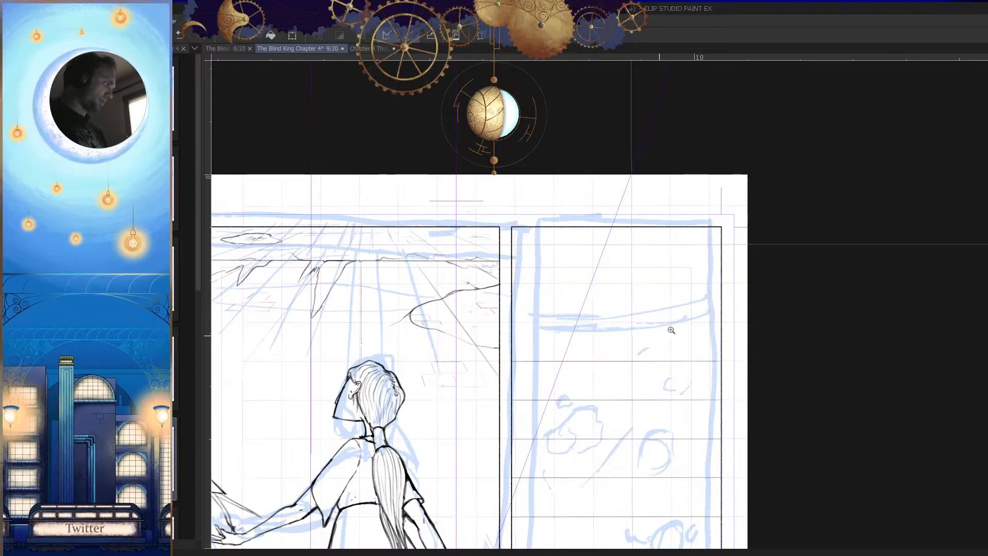
drag(652, 322, 658, 332)
drag(569, 381, 514, 390)
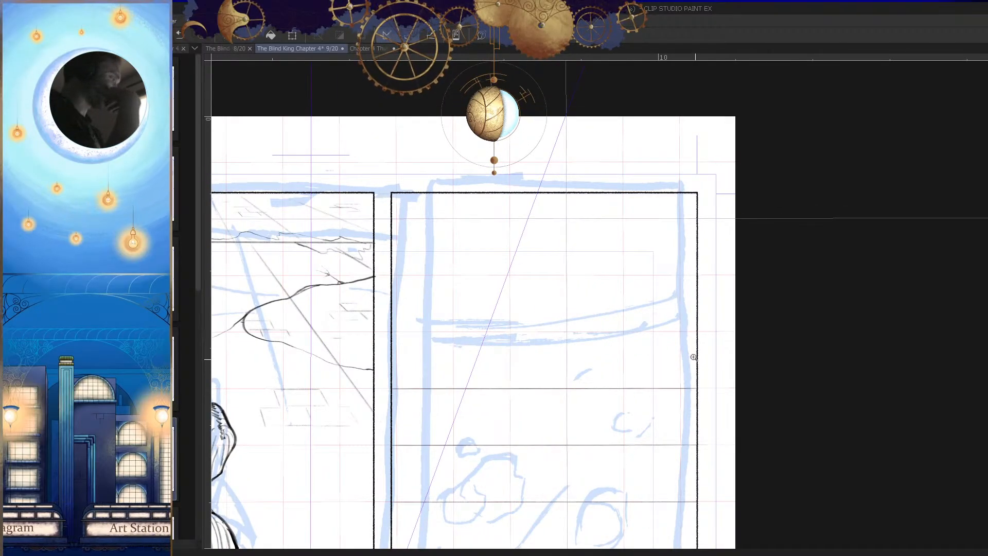
mouse_move(682, 330)
mouse_down()
mouse_move(683, 392)
mouse_move(678, 330)
mouse_up()
drag(678, 329, 704, 339)
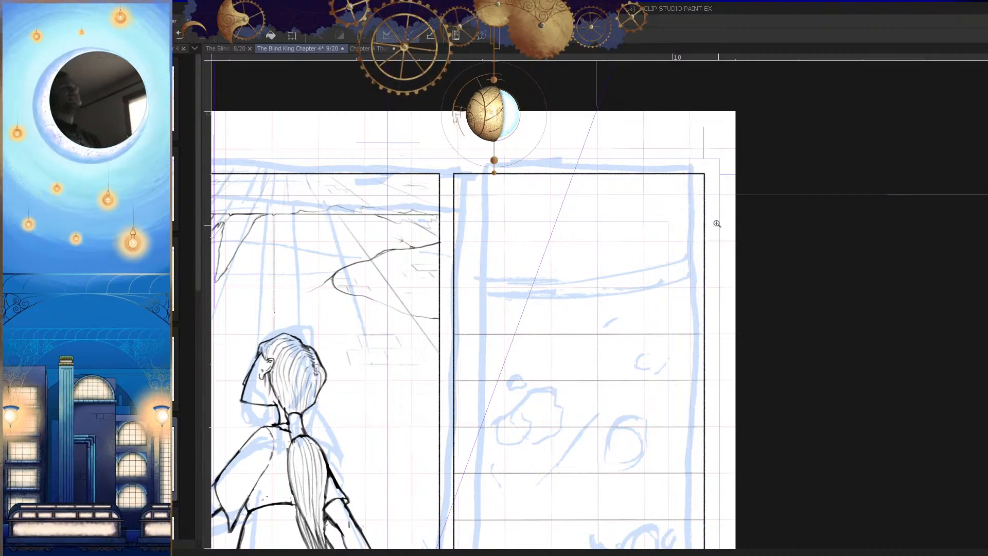
click(685, 294)
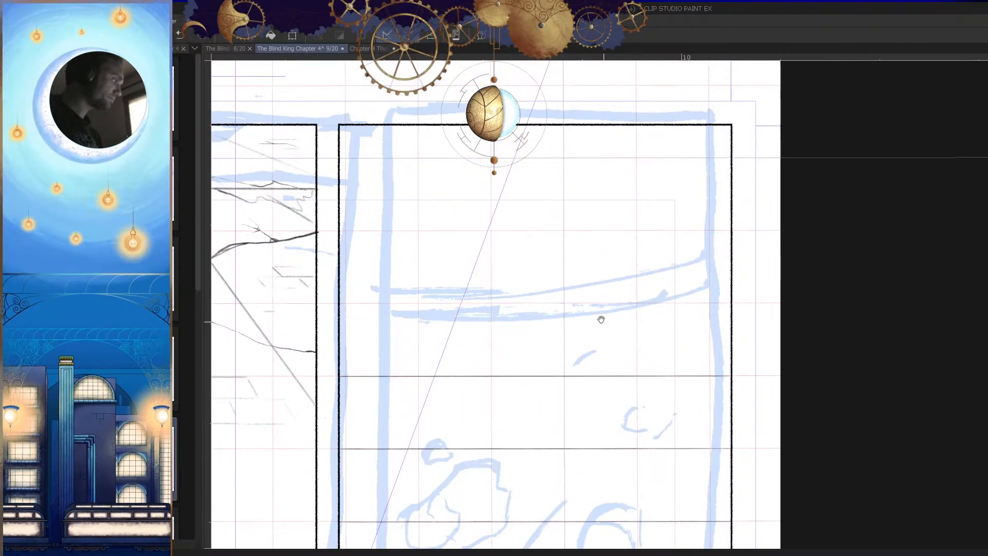
click(600, 322)
click(653, 344)
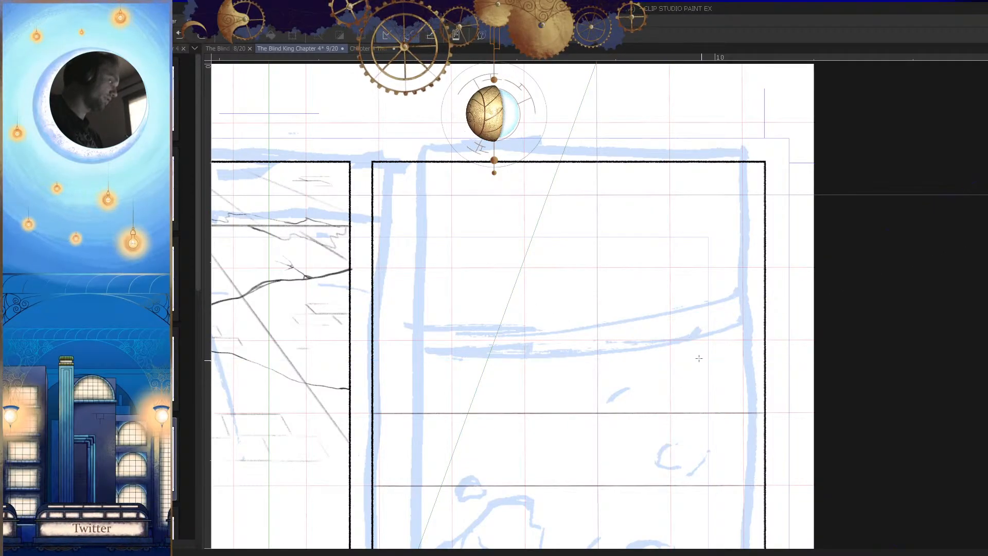
drag(691, 325, 675, 361)
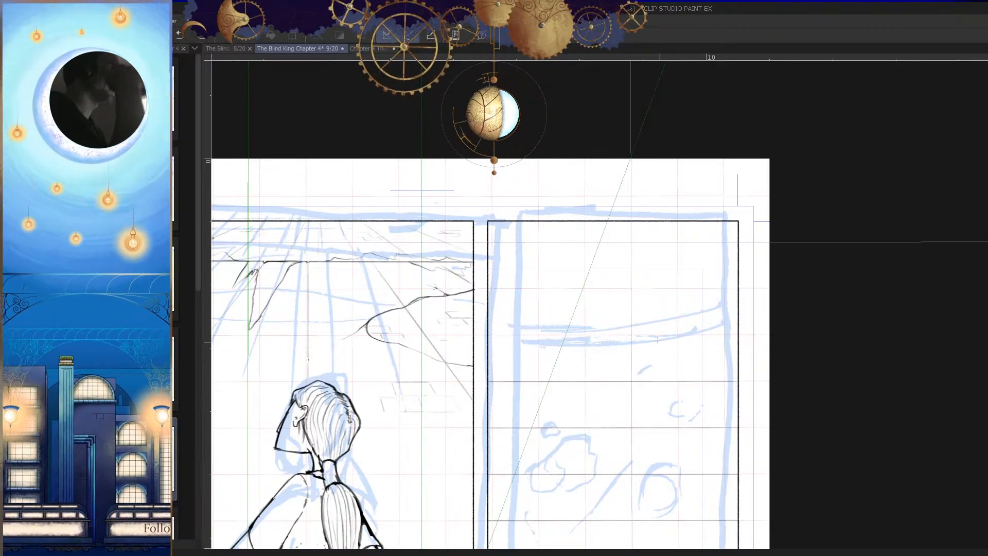
drag(624, 362, 586, 369)
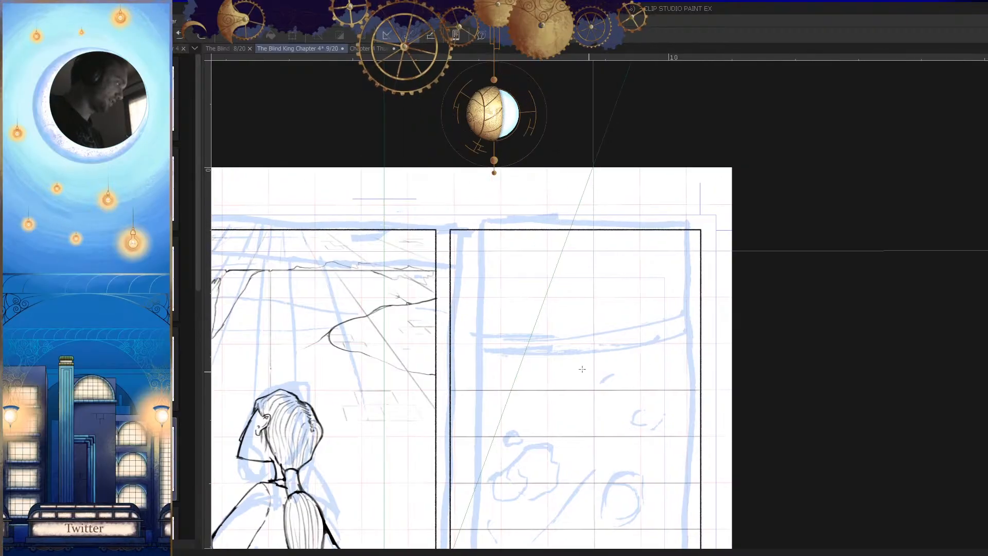
scroll(528, 363, up, 4)
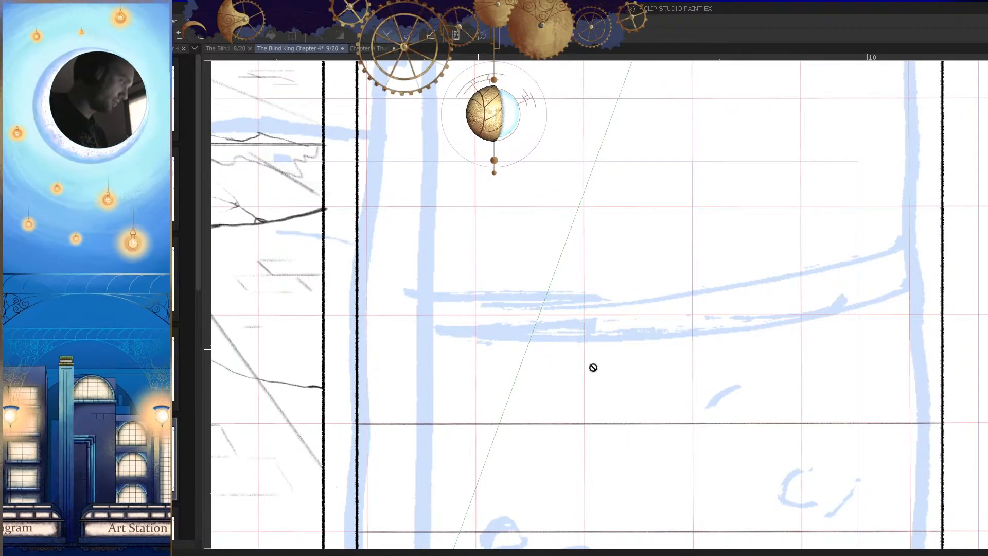
key(Tab)
click(936, 464)
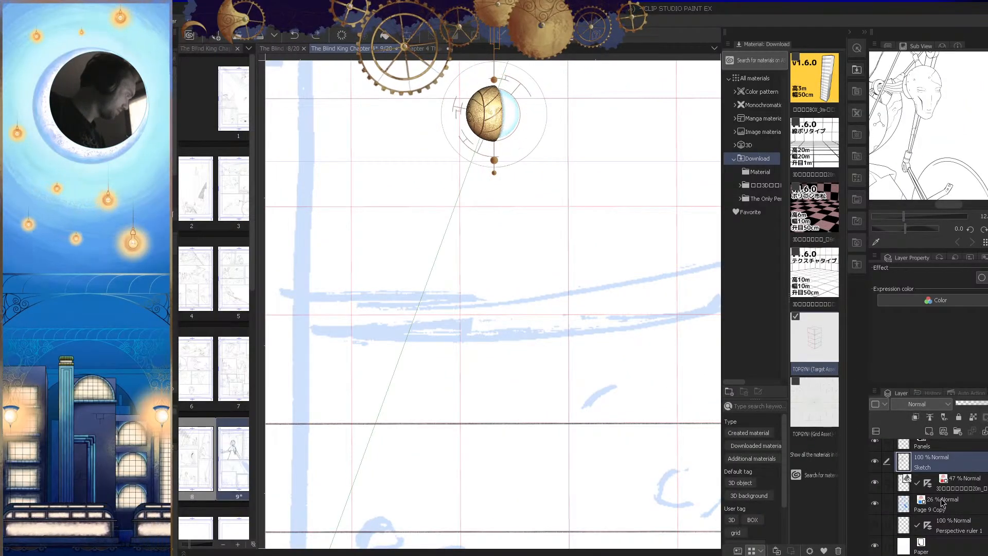
key(Tab)
drag(394, 339, 652, 358)
key(ctrl+z)
key(Tab)
click(968, 487)
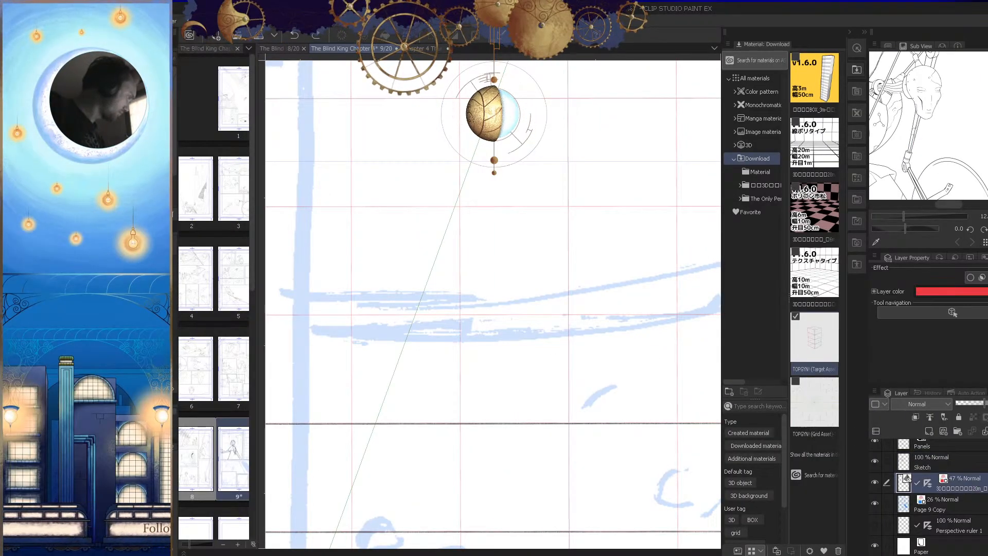
click(950, 469)
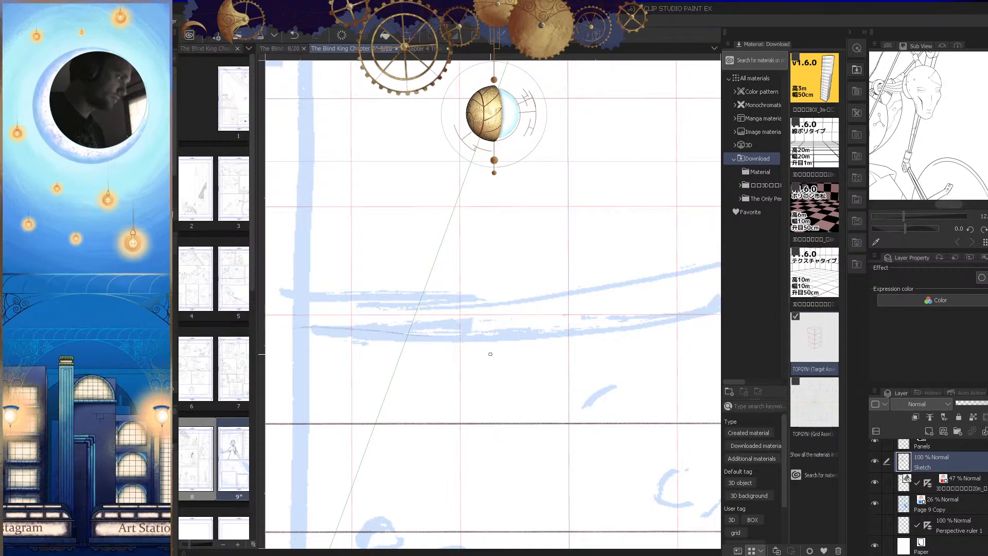
scroll(639, 371, down, 6)
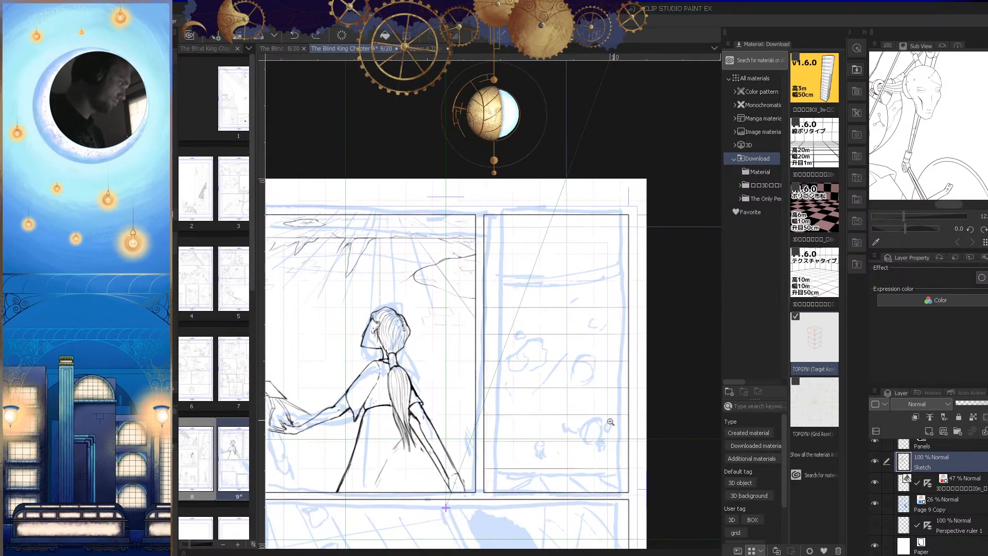
drag(541, 471, 552, 398)
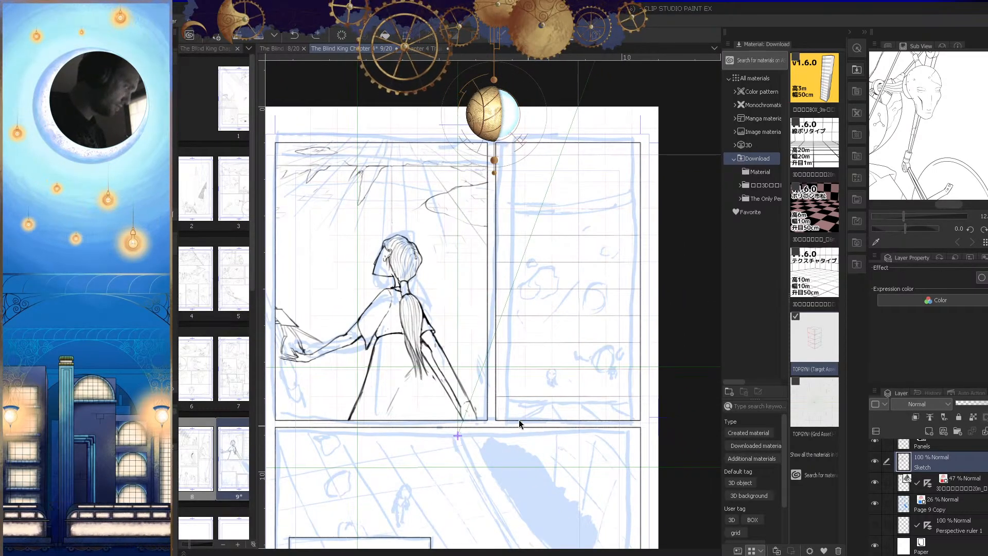
click(473, 384)
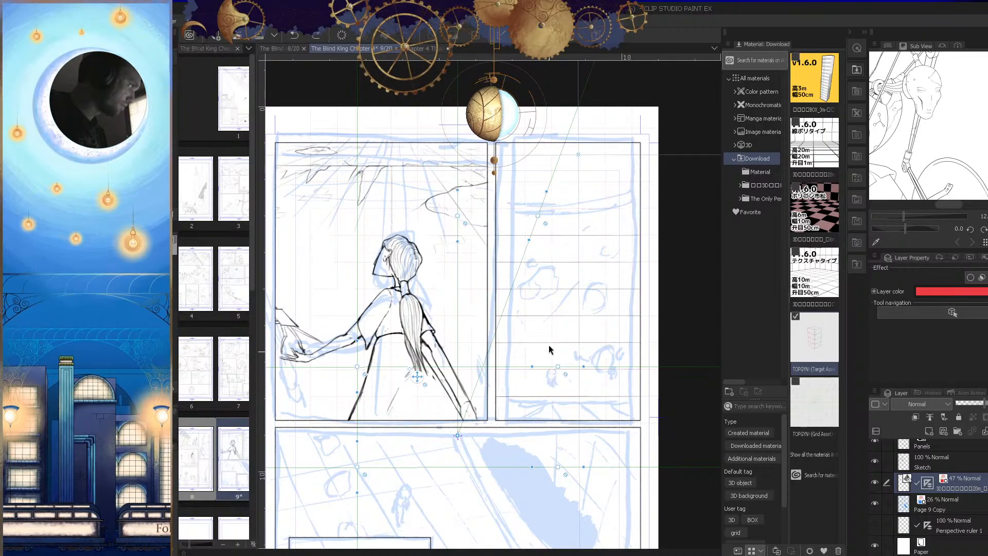
click(952, 462)
Step: Draw a horizontal line under the rough curved band from the second panel's left border, ending where the band starts curving upward
mouse_move(556, 320)
mouse_down()
mouse_move(602, 345)
mouse_move(518, 350)
mouse_up()
key(Tab)
drag(616, 238, 503, 428)
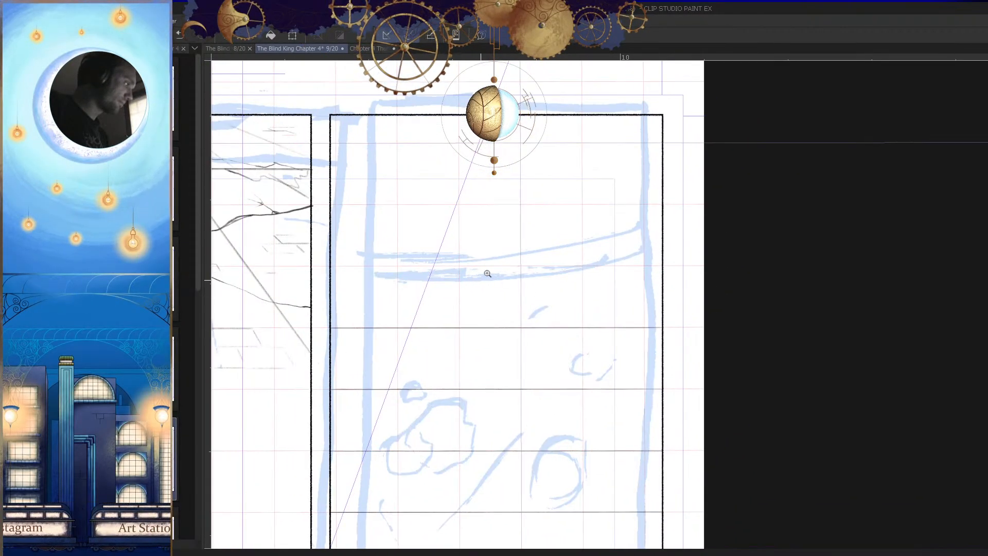
drag(486, 276, 500, 280)
mouse_move(289, 283)
mouse_down()
mouse_move(560, 296)
mouse_move(622, 309)
mouse_move(669, 339)
mouse_up()
key(e)
drag(598, 289, 688, 288)
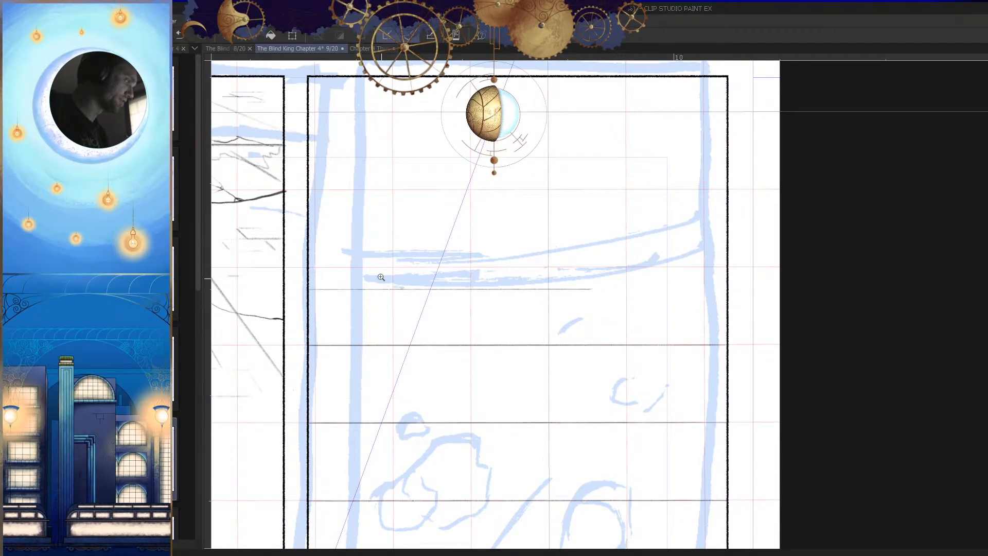
drag(380, 276, 407, 281)
drag(260, 296, 716, 315)
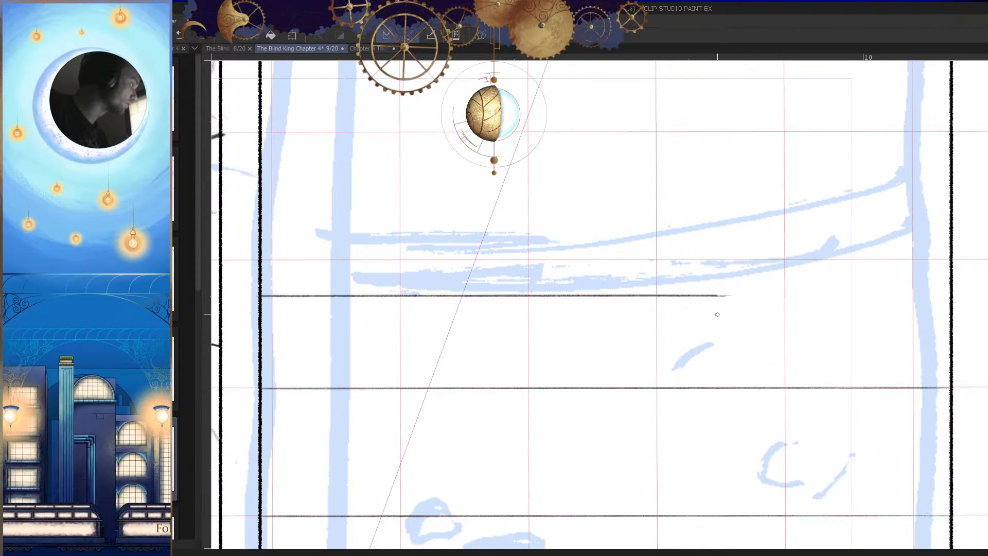
Step: Draw a second horizontal line along the upper edge of the rough band, parallel to the line under it
drag(262, 241, 730, 243)
key(ctrl+z)
mouse_move(261, 237)
mouse_down()
mouse_move(652, 250)
mouse_move(750, 267)
mouse_move(684, 304)
mouse_up()
drag(865, 348, 720, 321)
drag(604, 249, 556, 301)
key(ctrl+z)
drag(362, 304, 668, 308)
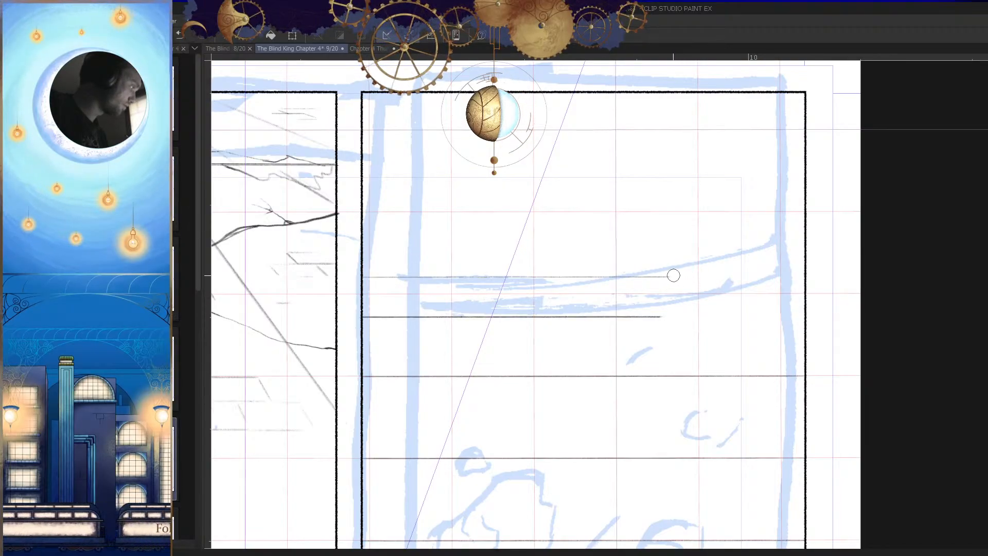
Step: Retrace the band's upper horizontal line to darken it up to the same end point as the line below
scroll(366, 275, up, 3)
drag(380, 275, 921, 276)
key(ctrl+z)
scroll(901, 335, down, 5)
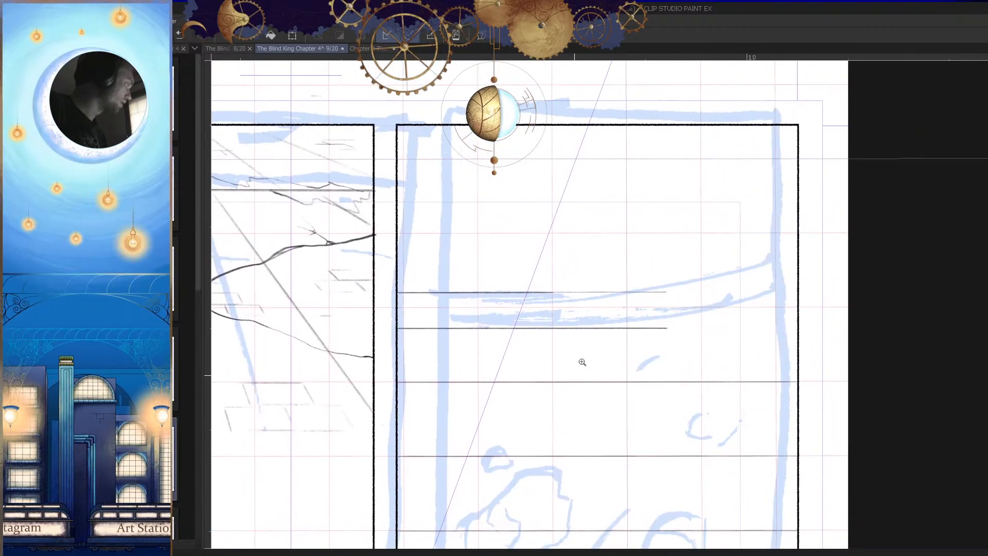
scroll(589, 324, up, 4)
drag(418, 302, 719, 324)
Step: Create a circular ruler on the Sketch layer over the upward-curving end of the rough band
drag(745, 357, 538, 436)
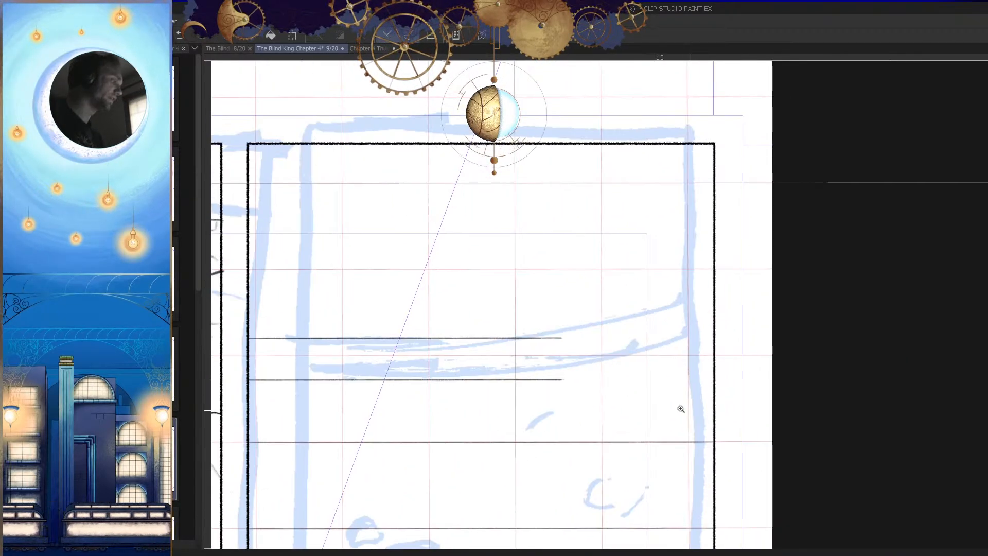
drag(689, 406, 725, 417)
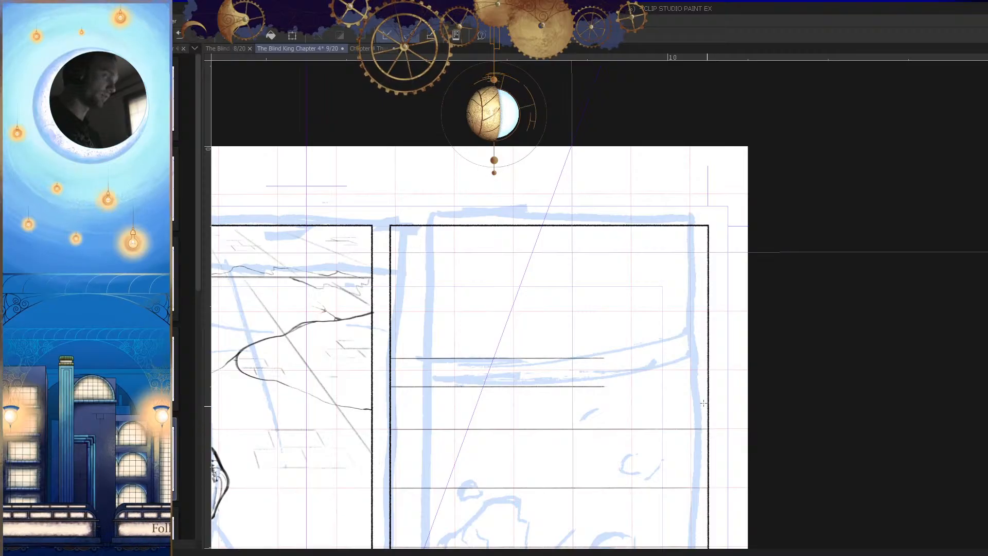
key(Tab)
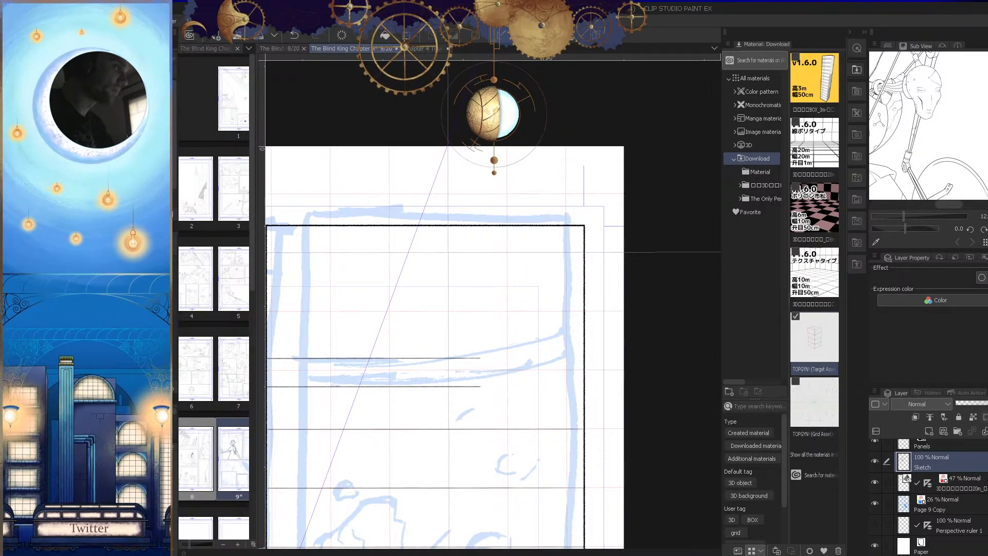
mouse_move(587, 335)
mouse_down()
mouse_move(573, 381)
mouse_move(570, 352)
mouse_move(580, 349)
mouse_up()
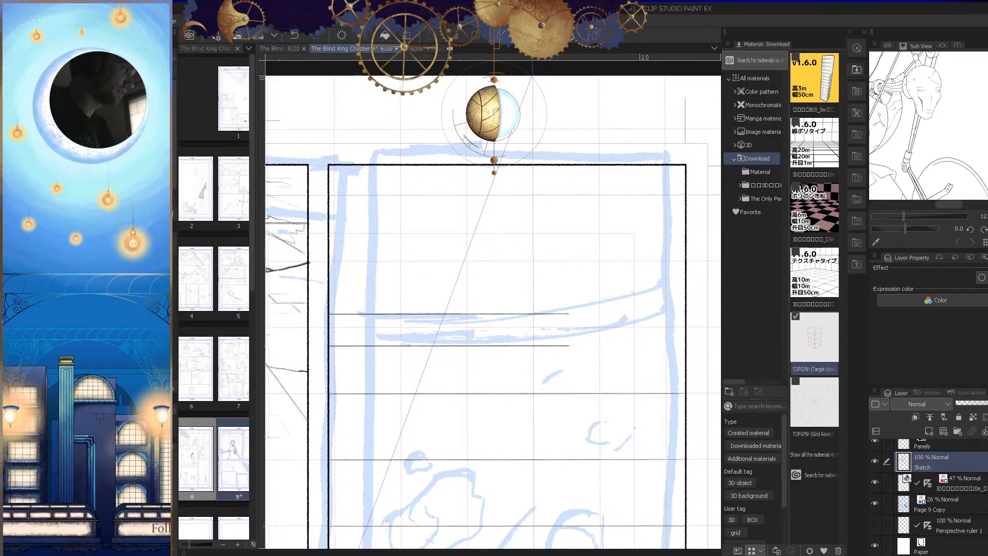
mouse_move(531, 212)
mouse_down()
mouse_move(709, 431)
mouse_move(701, 410)
mouse_move(571, 414)
mouse_up()
click(600, 405)
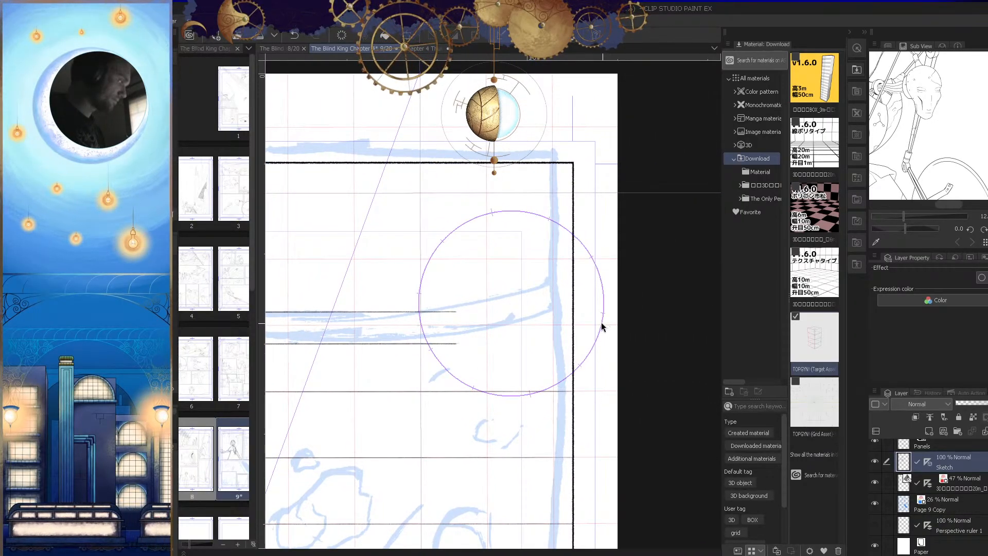
Step: Enlarge and raise the circular ruler until its lowest point touches the end of the band's upper horizontal line
key(o)
drag(510, 200, 510, 89)
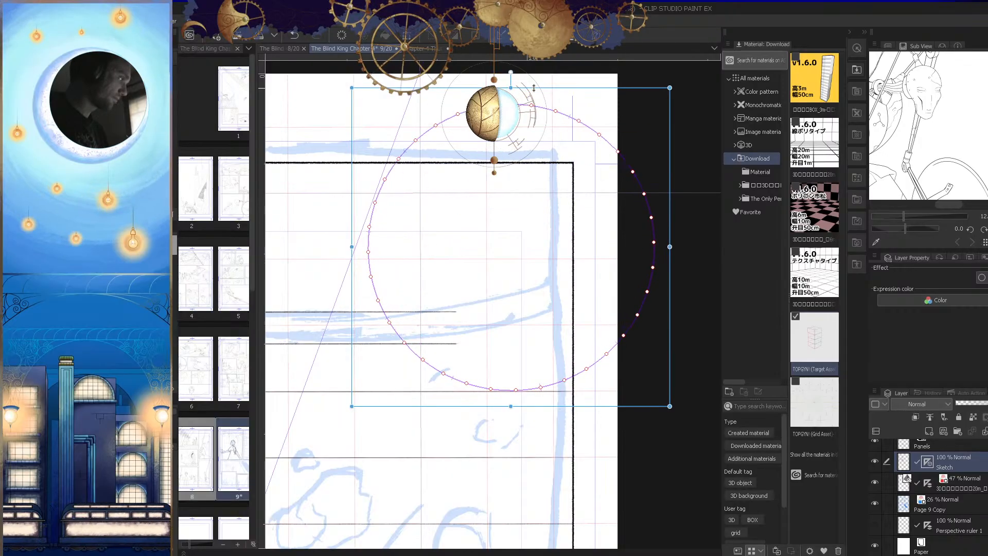
drag(670, 366, 605, 289)
drag(540, 221, 565, 381)
drag(473, 170, 473, 89)
drag(474, 487, 471, 491)
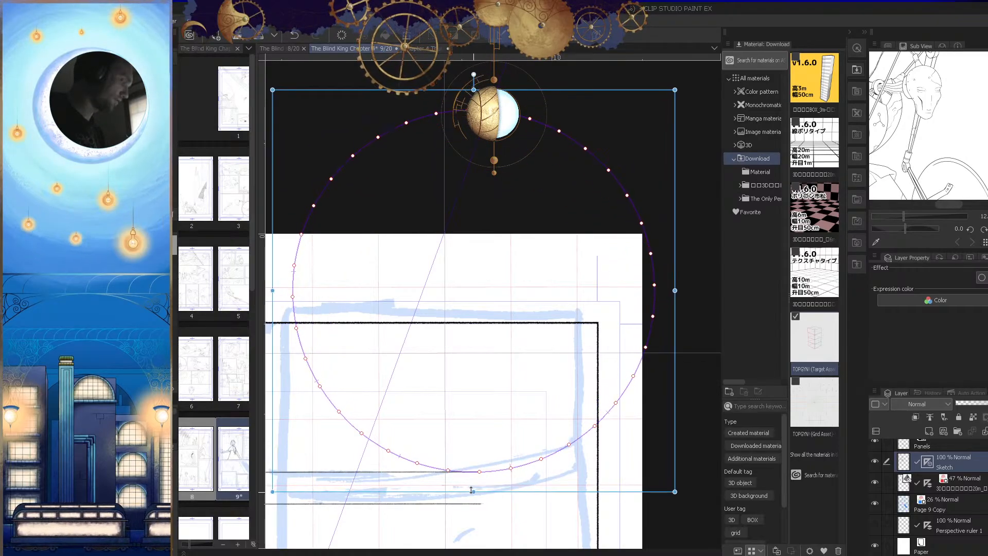
key(ctrl+space)
drag(599, 438, 598, 380)
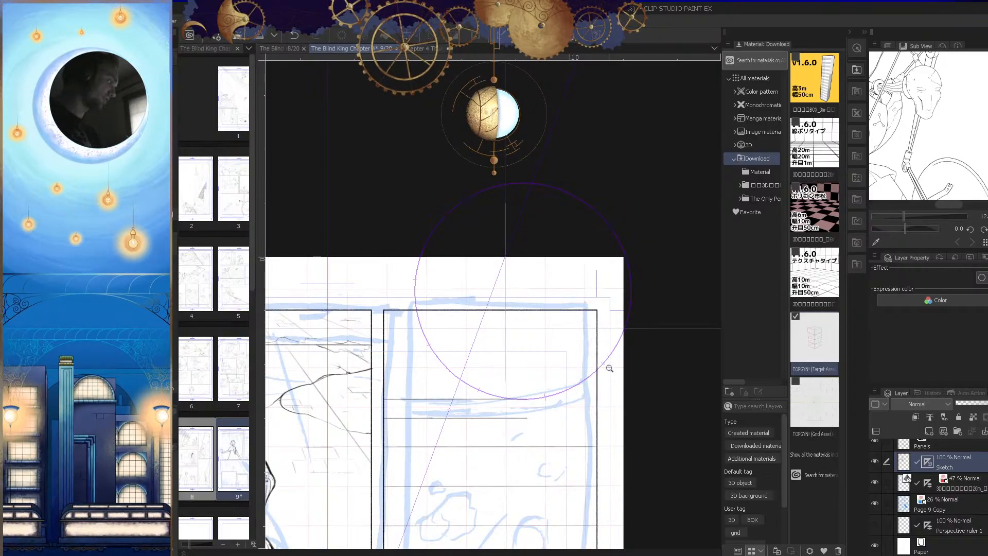
key(Tab)
drag(611, 399, 680, 382)
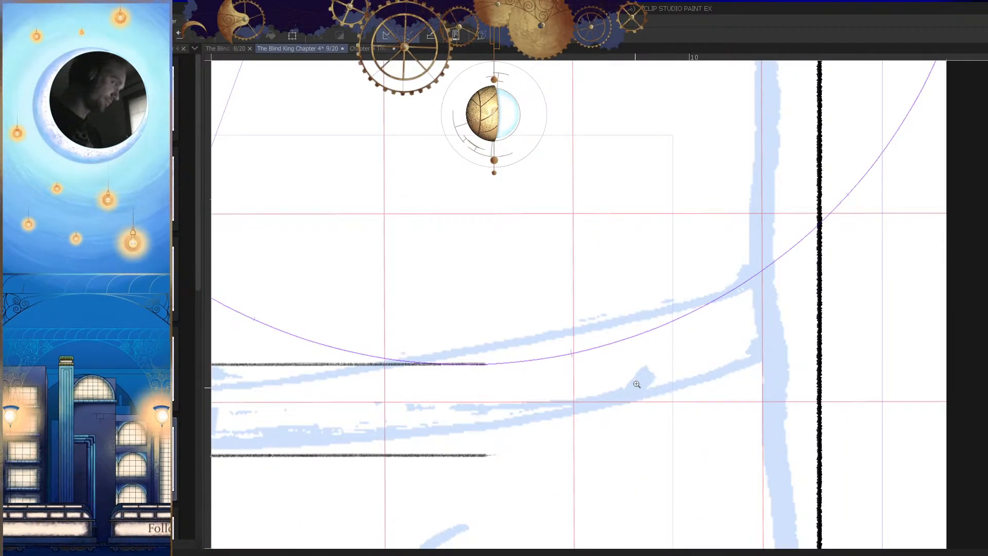
Step: Draw the band's upper curve along the circular ruler, from the end of the upper horizontal line to the panel's right border
mouse_move(506, 364)
mouse_down()
mouse_move(737, 312)
mouse_move(863, 245)
mouse_up()
key(ctrl+z)
mouse_move(484, 362)
mouse_down()
mouse_move(720, 322)
mouse_move(850, 266)
mouse_up()
drag(784, 359, 702, 375)
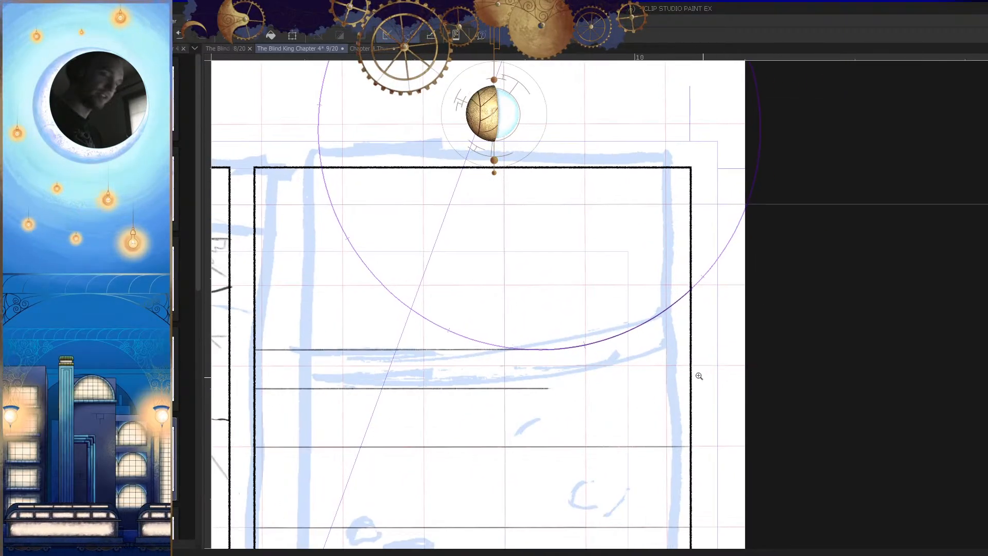
Step: Try to move the circular ruler down and resize it to meet the end of the band's lower horizontal line
click(663, 311)
drag(771, 296, 773, 345)
click(773, 347)
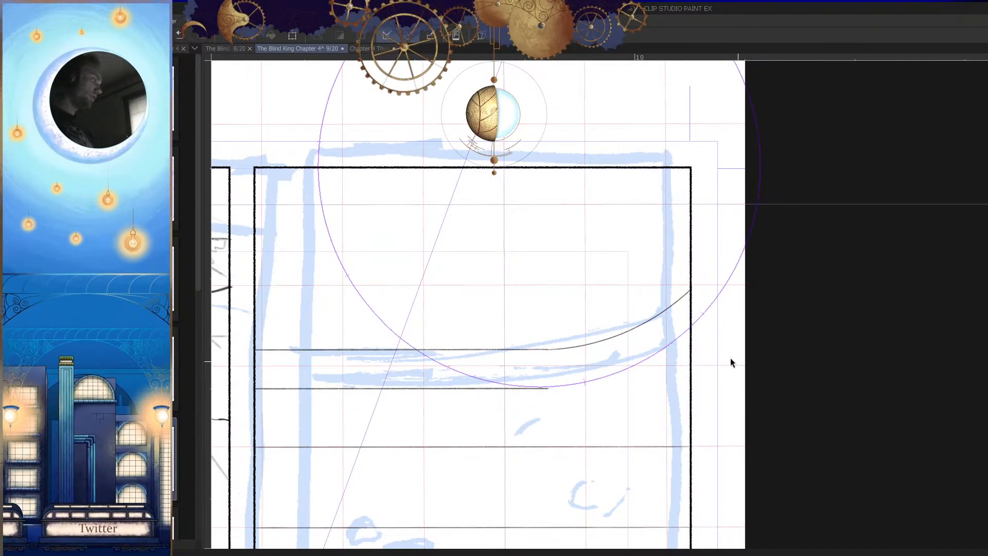
click(659, 356)
drag(764, 386, 767, 367)
click(673, 309)
drag(537, 364, 538, 402)
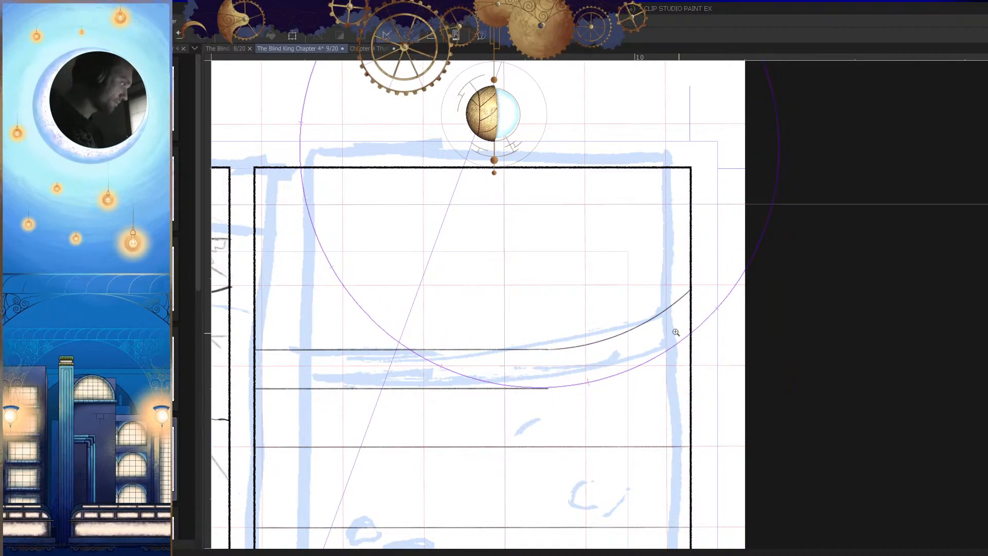
scroll(677, 332, down, 3)
scroll(630, 353, up, 2)
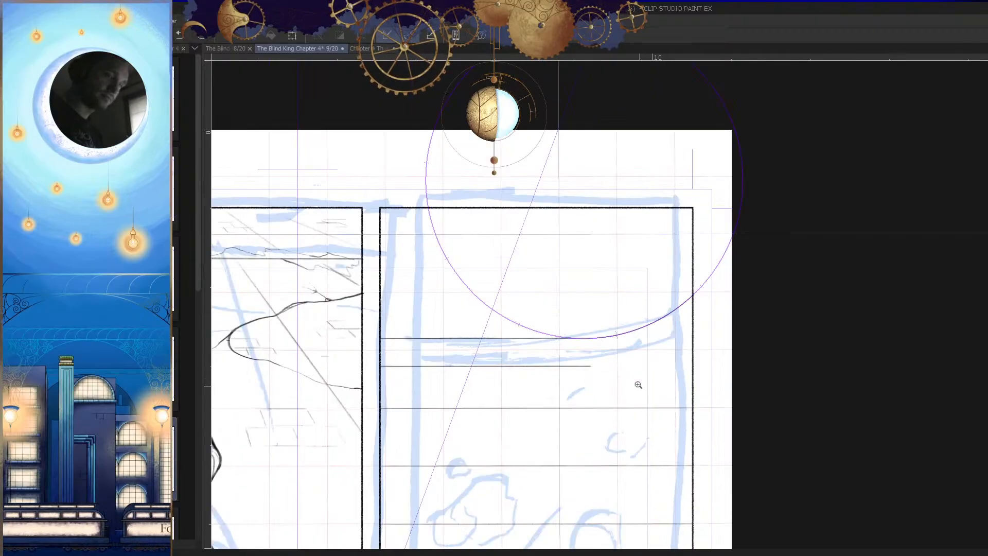
Step: Enlarge the circular ruler down to the band's lower line and draw the lower curve along it to the panel's right border
click(616, 343)
drag(583, 348, 585, 378)
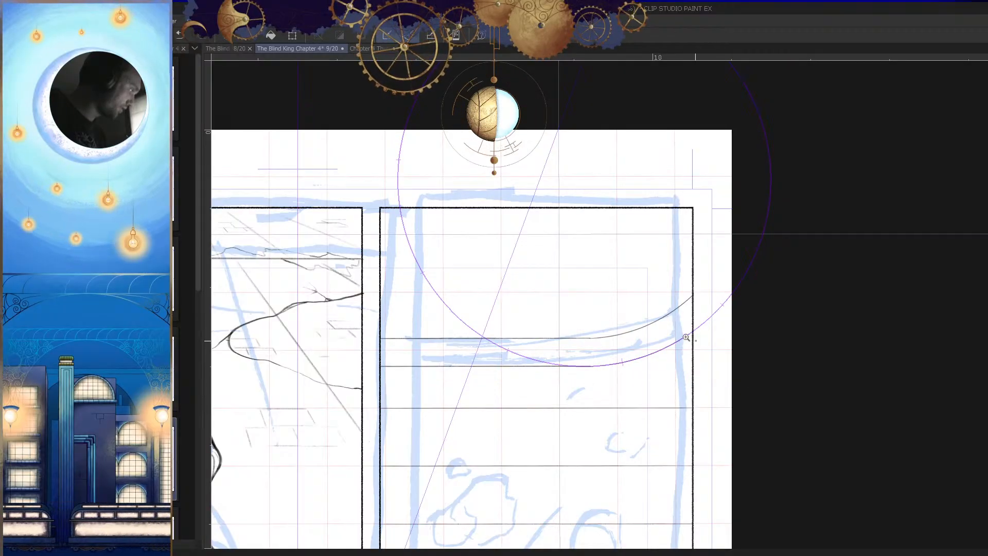
drag(673, 348, 708, 353)
mouse_move(446, 425)
mouse_down()
mouse_move(438, 426)
mouse_move(465, 418)
mouse_up()
drag(295, 435, 633, 352)
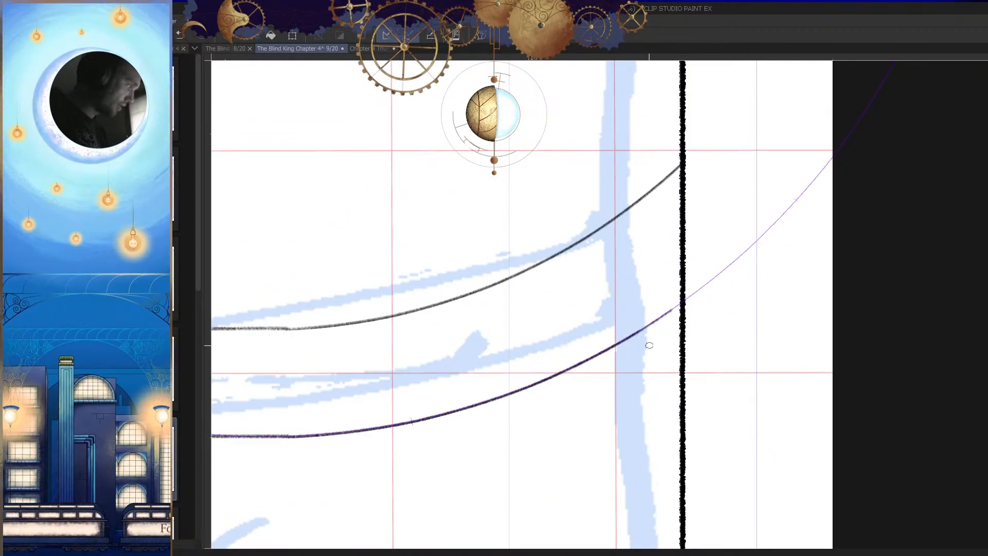
scroll(709, 379, down, 5)
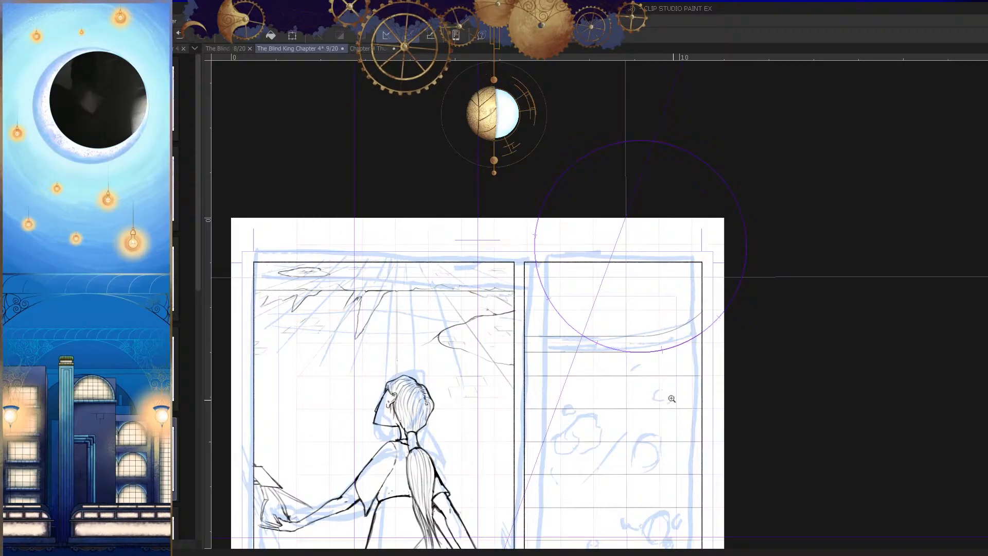
Step: Draw a thin horizontal line just beneath the band's lower line, from the panel's left border to where the curve starts
scroll(760, 364, up, 4)
scroll(476, 326, up, 2)
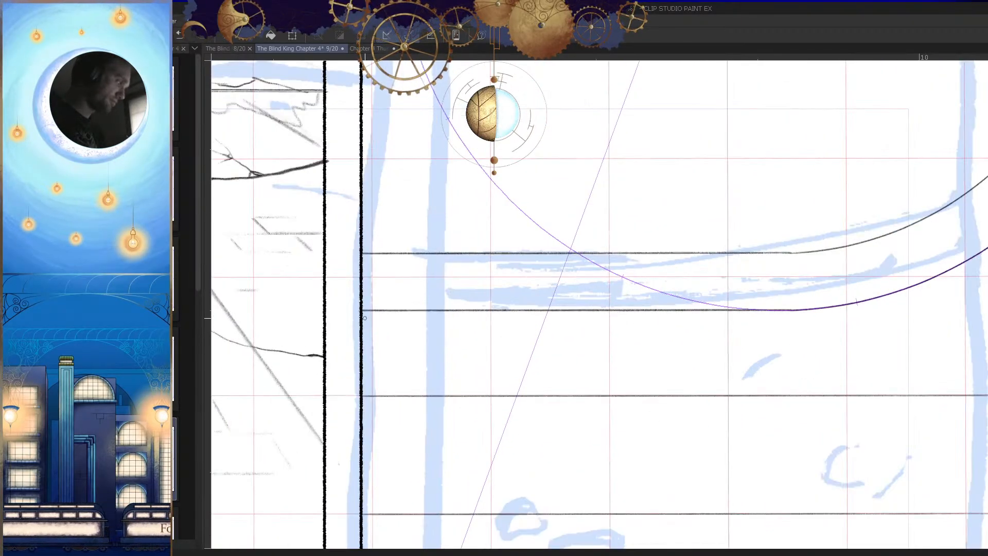
drag(360, 312, 737, 373)
key(ctrl+z)
drag(365, 314, 711, 350)
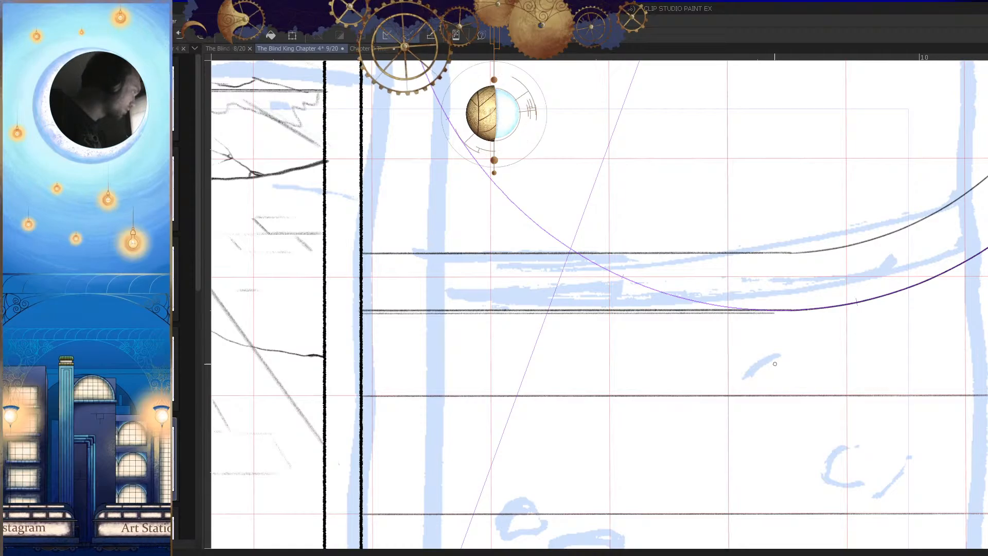
drag(857, 363, 659, 386)
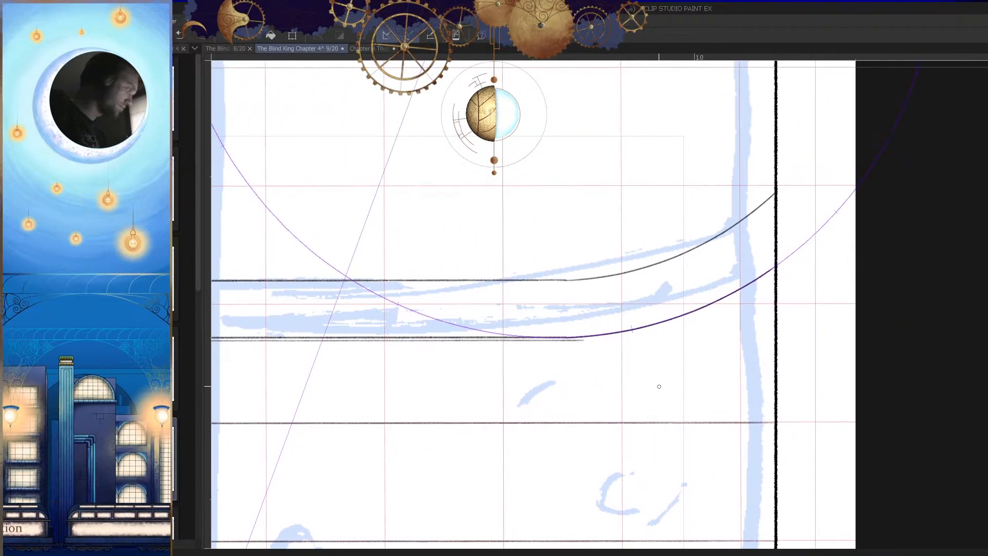
Step: Enlarge the circular ruler slightly so its lowest point meets the end of the new thin line
click(638, 329)
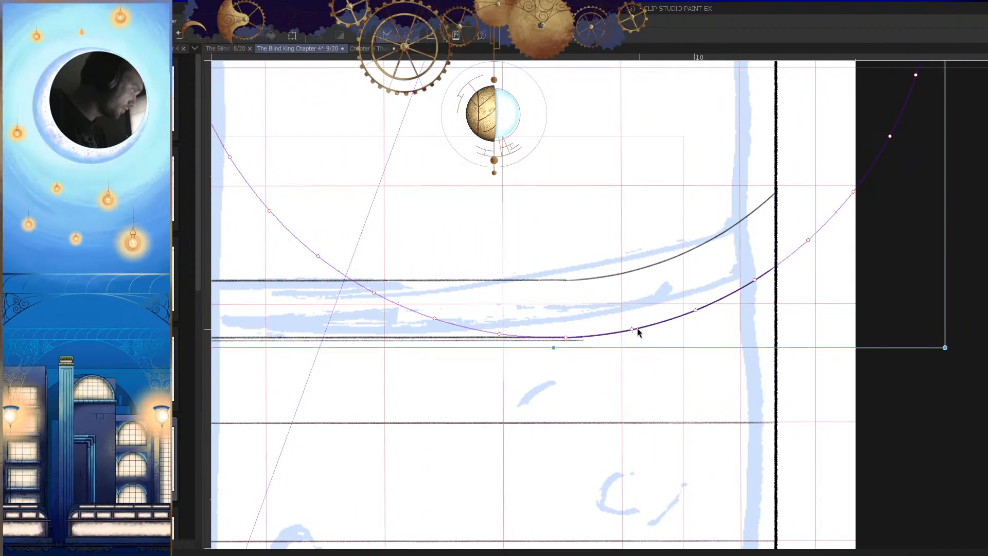
drag(550, 347, 550, 350)
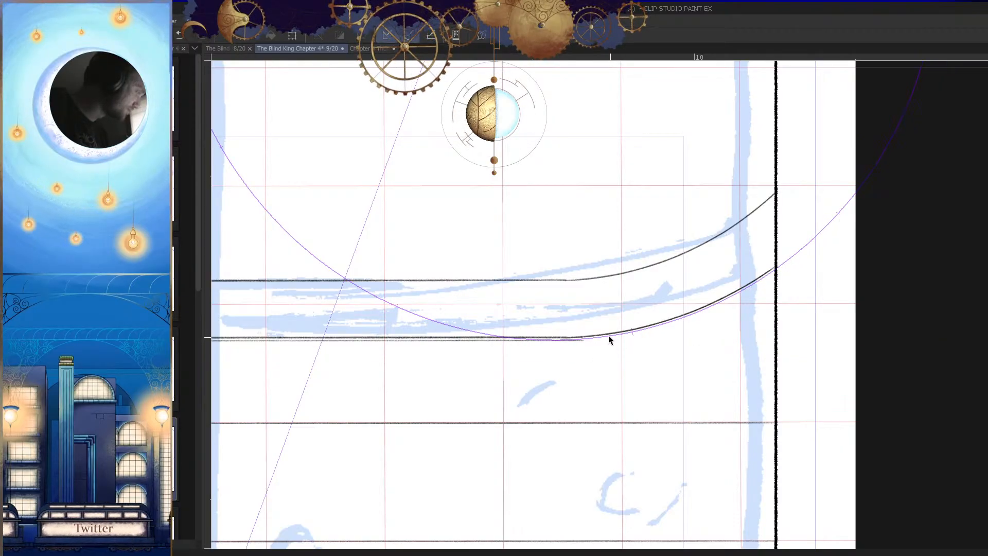
click(584, 349)
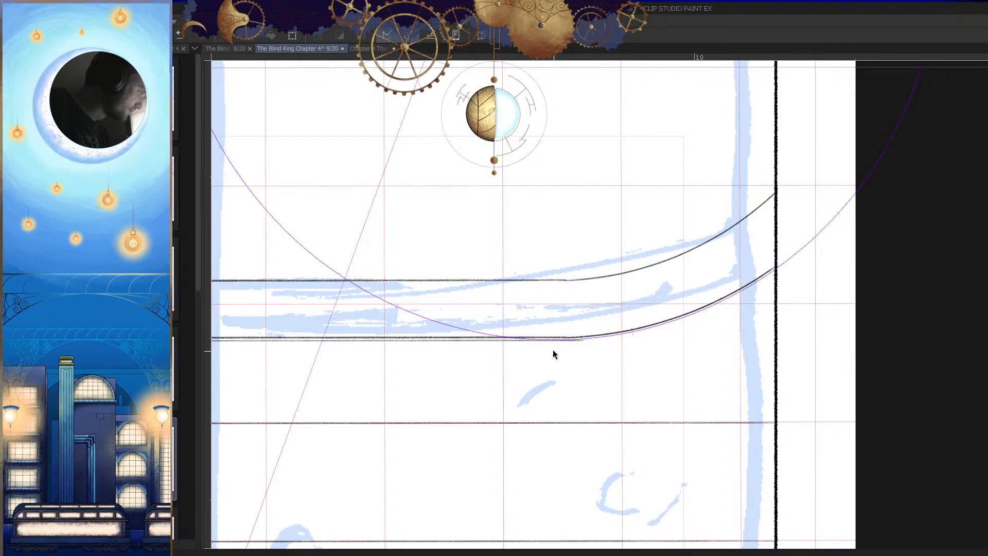
key(Tab)
key(Tab)
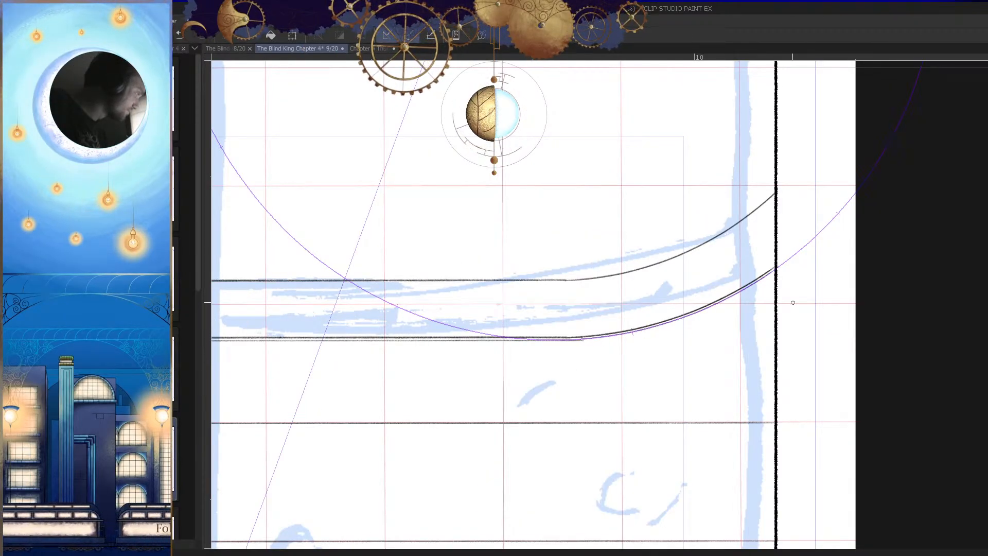
Step: Draw a second curve along the ruler just below the lower curve, continuing the thin line to the panel's right border
drag(796, 323, 628, 379)
drag(674, 310, 687, 379)
drag(638, 349, 741, 348)
key(p)
drag(608, 316, 912, 273)
mouse_move(878, 312)
mouse_down()
mouse_move(855, 375)
mouse_move(718, 359)
mouse_move(690, 393)
mouse_up()
Step: Turn off the circular ruler on the Sketch layer
key(Tab)
click(985, 417)
shift+click(927, 462)
mouse_move(638, 419)
mouse_down()
mouse_move(578, 375)
mouse_move(573, 347)
mouse_up()
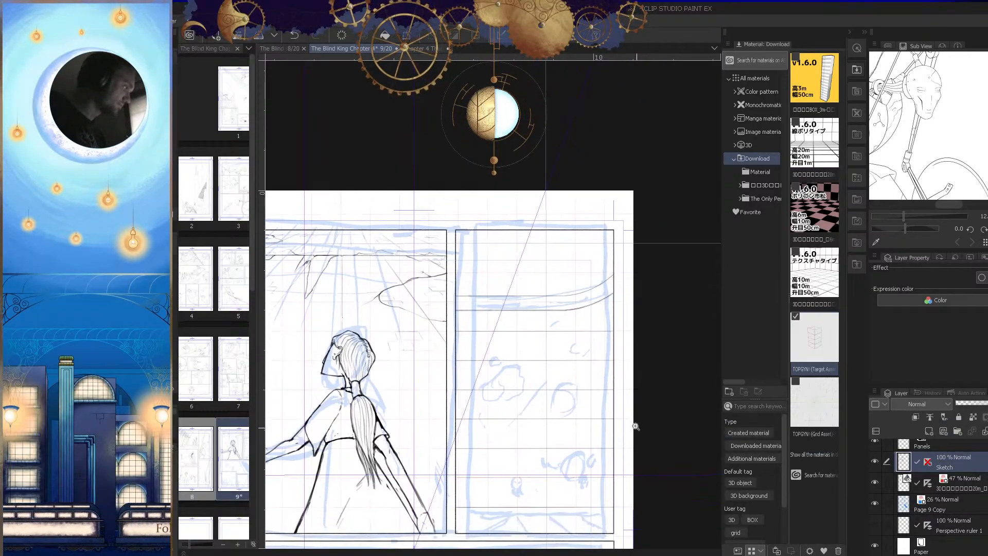
drag(572, 313, 614, 321)
drag(622, 361, 591, 406)
key(Tab)
Step: Stop the 47 % grid layer's ruler from showing in all layers and hide that layer
drag(725, 344, 744, 410)
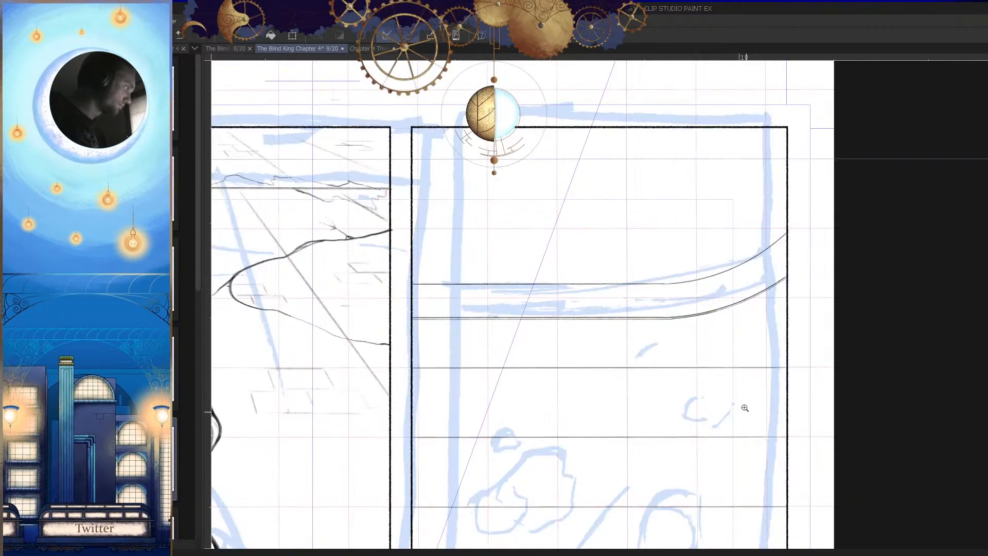
drag(714, 350, 650, 313)
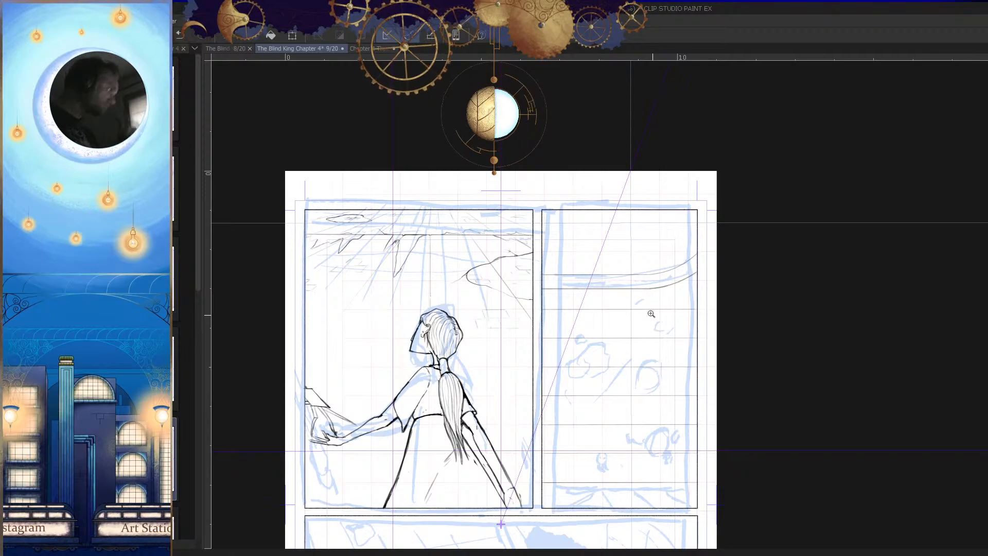
drag(632, 277, 667, 345)
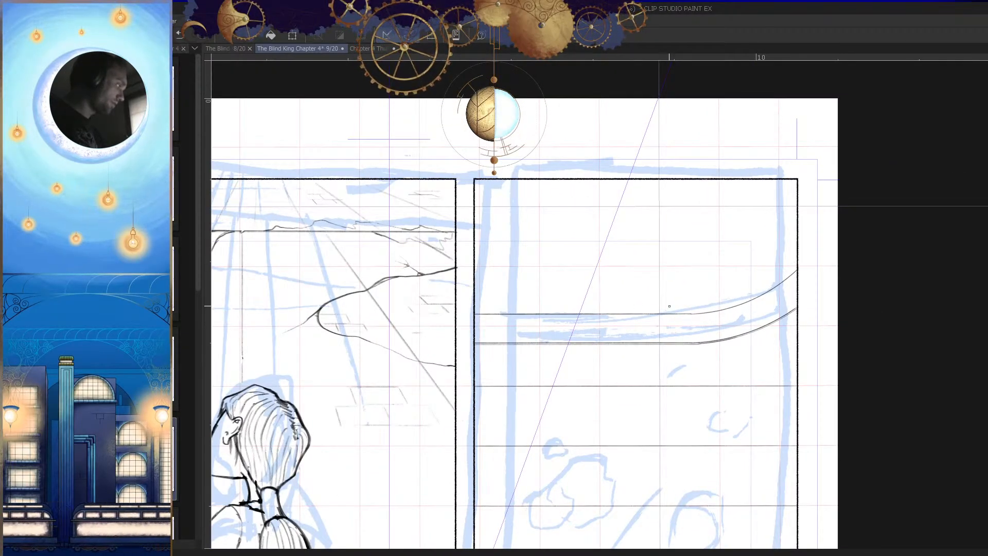
drag(711, 303, 768, 305)
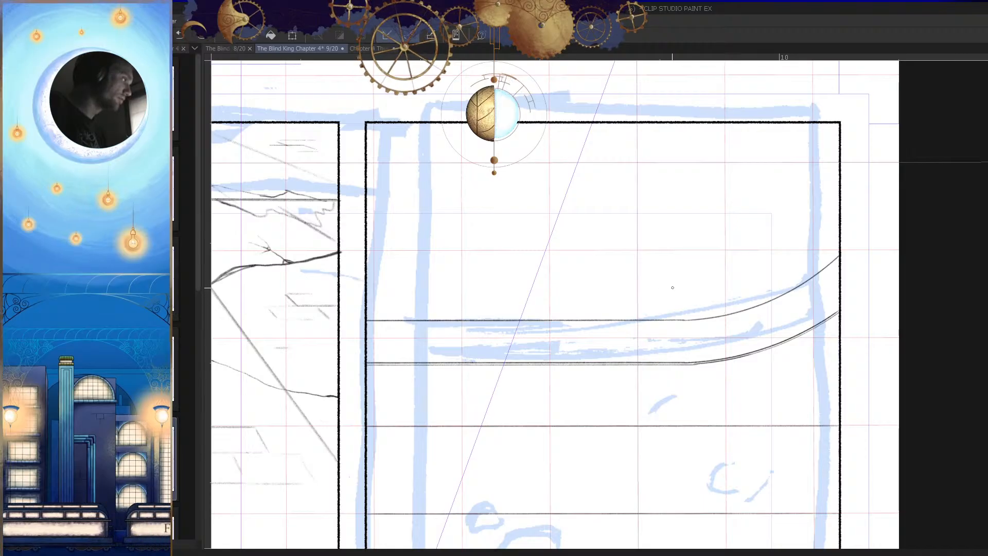
key(Tab)
click(971, 491)
click(927, 483)
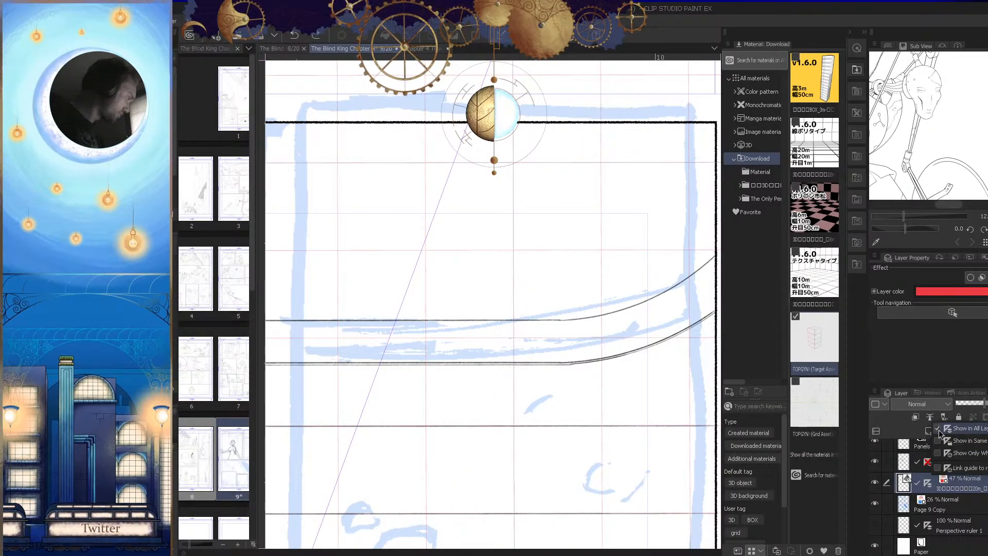
click(951, 429)
click(874, 482)
drag(620, 430, 586, 422)
key(Tab)
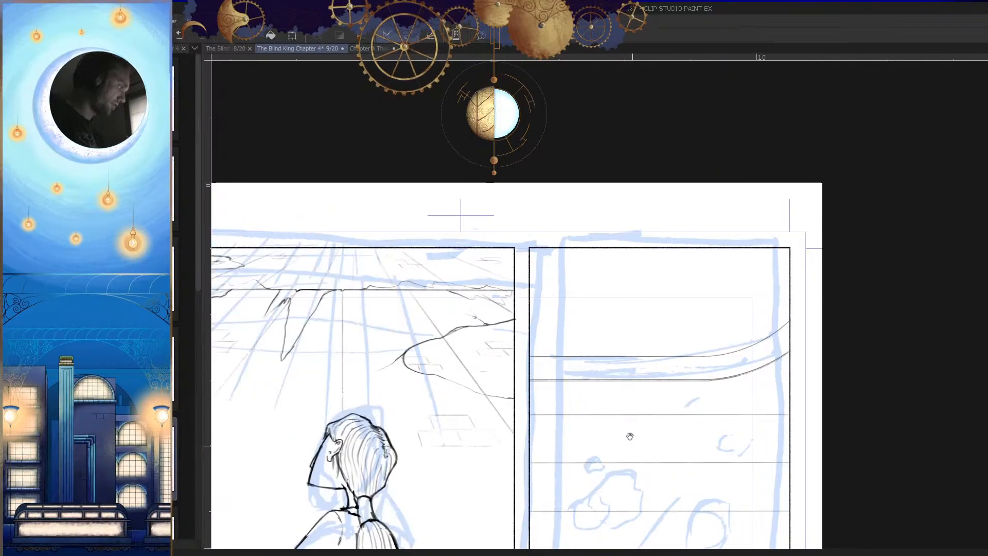
Step: Sketch a light wavy ridge line just above the band, running from the straight part toward the right-hand curve
click(618, 355)
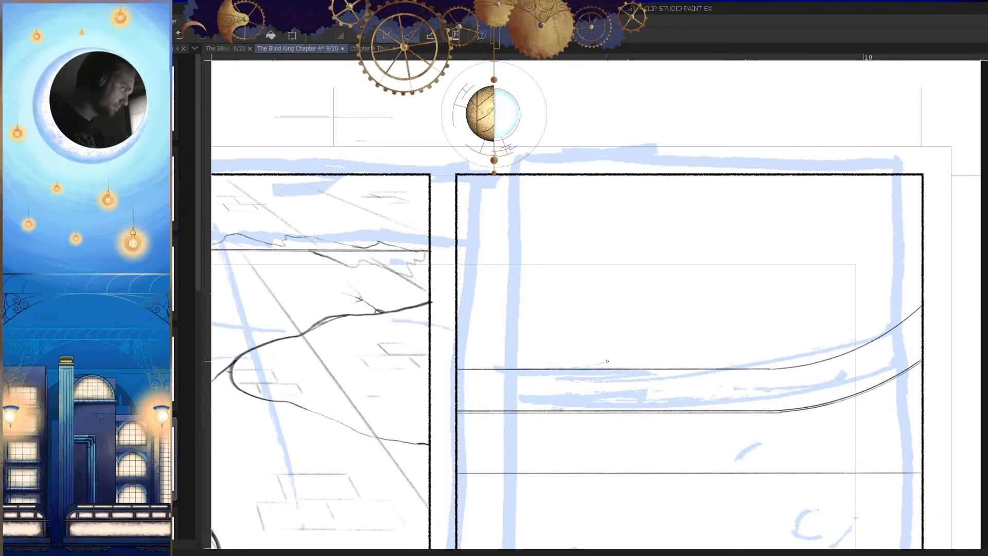
click(772, 358)
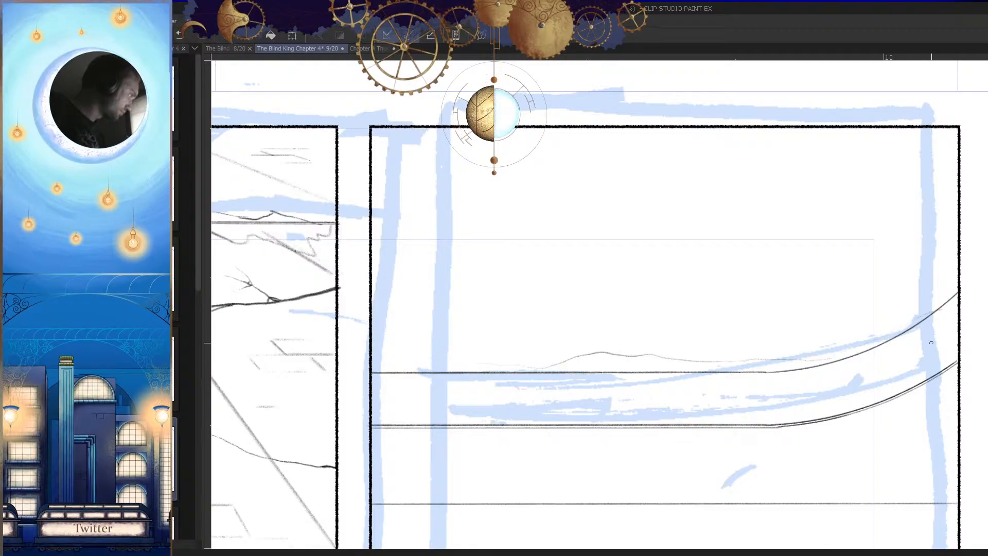
drag(920, 335, 778, 364)
click(773, 360)
drag(673, 378, 724, 360)
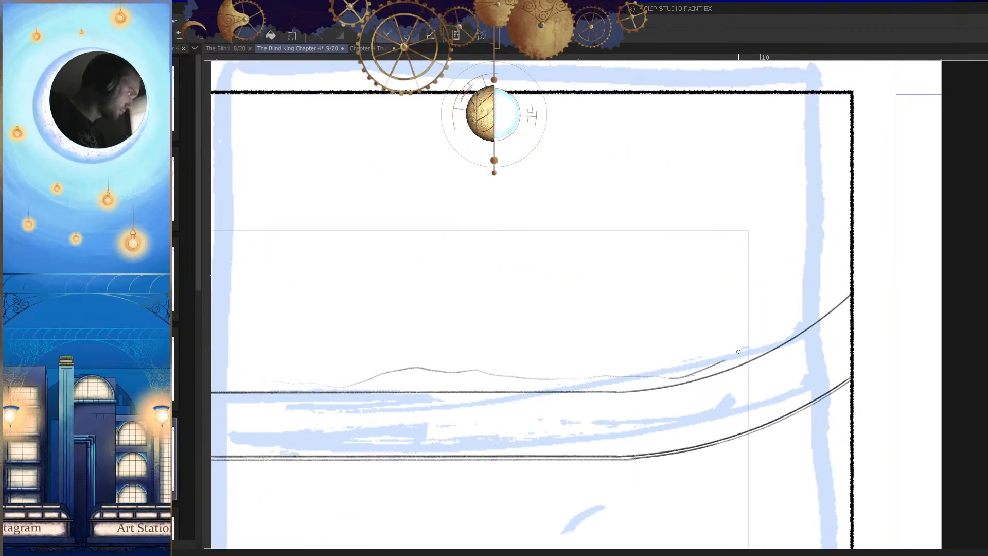
key(Tab)
key(Tab)
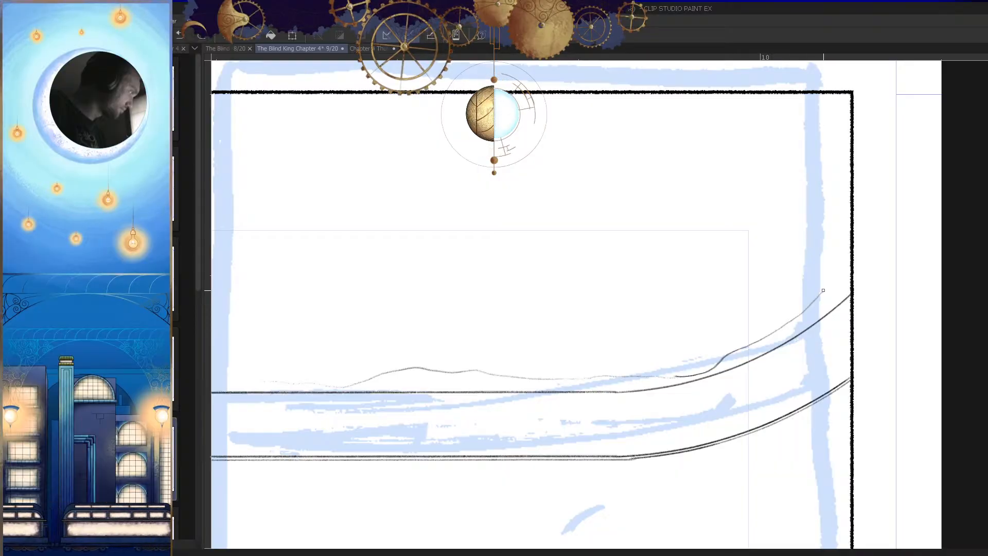
Step: Redraw the ridge's right end so it climbs along the upper curve to the panel's right border
drag(781, 319, 799, 302)
key(ctrl+z)
click(765, 341)
mouse_move(692, 366)
mouse_down()
mouse_move(877, 264)
mouse_move(841, 278)
mouse_up()
Step: Extend the ridge line leftward with a low rise that runs down into the band's upper line
drag(637, 324, 695, 320)
drag(571, 297, 509, 298)
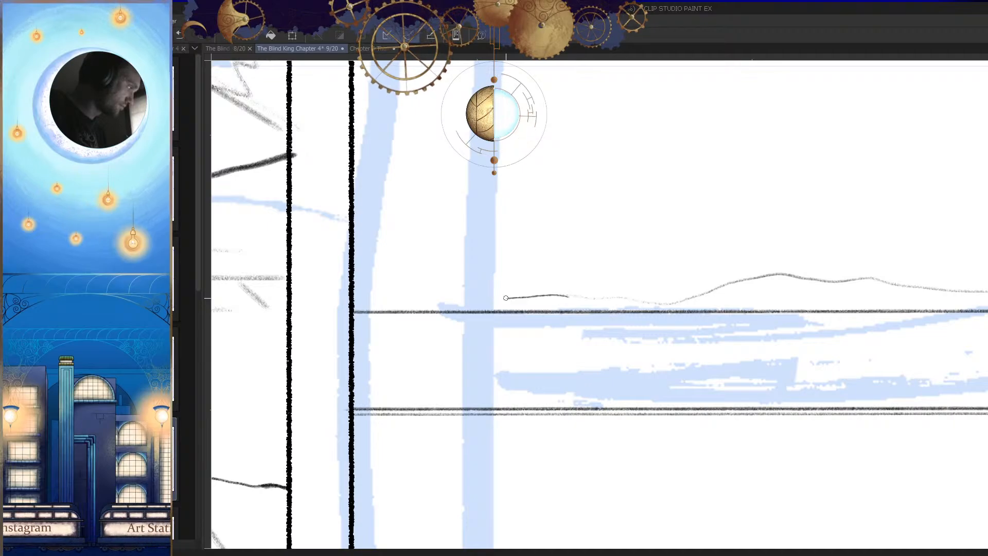
drag(591, 362, 549, 386)
drag(527, 322, 549, 314)
mouse_move(464, 301)
mouse_down()
mouse_move(657, 304)
mouse_move(625, 314)
mouse_move(452, 300)
mouse_up()
key(ctrl+z)
drag(525, 330, 463, 358)
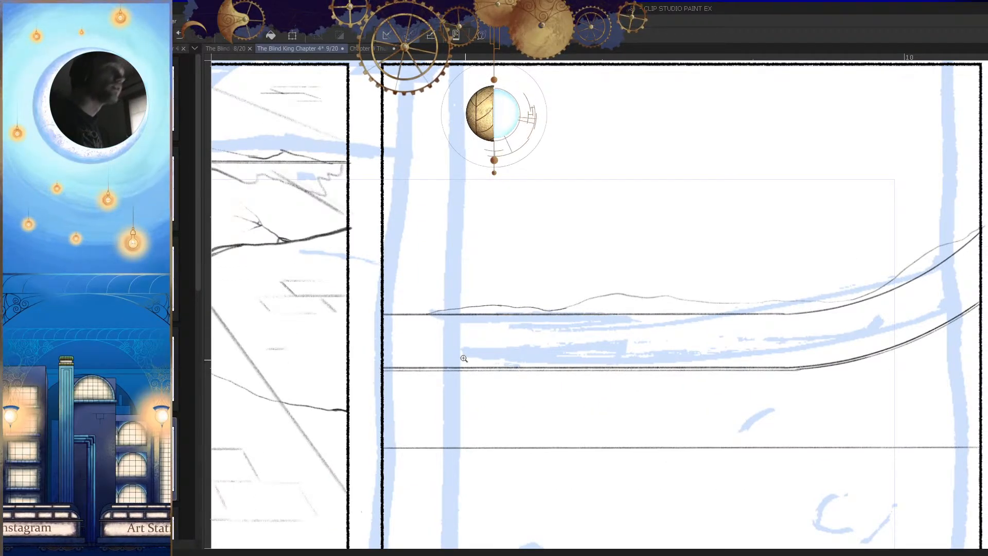
Step: Retrace the ridge's central hump with a darker stroke, undoing and repeating it until the contour fits
drag(590, 310, 639, 309)
mouse_move(537, 303)
mouse_down()
mouse_move(560, 292)
mouse_move(602, 290)
mouse_up()
key(ctrl+z)
drag(508, 304, 627, 262)
key(ctrl+z)
mouse_move(515, 302)
mouse_down()
mouse_move(628, 260)
mouse_move(696, 252)
mouse_up()
mouse_move(740, 281)
mouse_down()
mouse_move(664, 342)
mouse_move(614, 357)
mouse_up()
Step: Retrace the ridge's climbing right end in darker strokes, from the panel's right border back down the slope
mouse_move(717, 362)
mouse_down()
mouse_move(812, 236)
mouse_move(875, 227)
mouse_up()
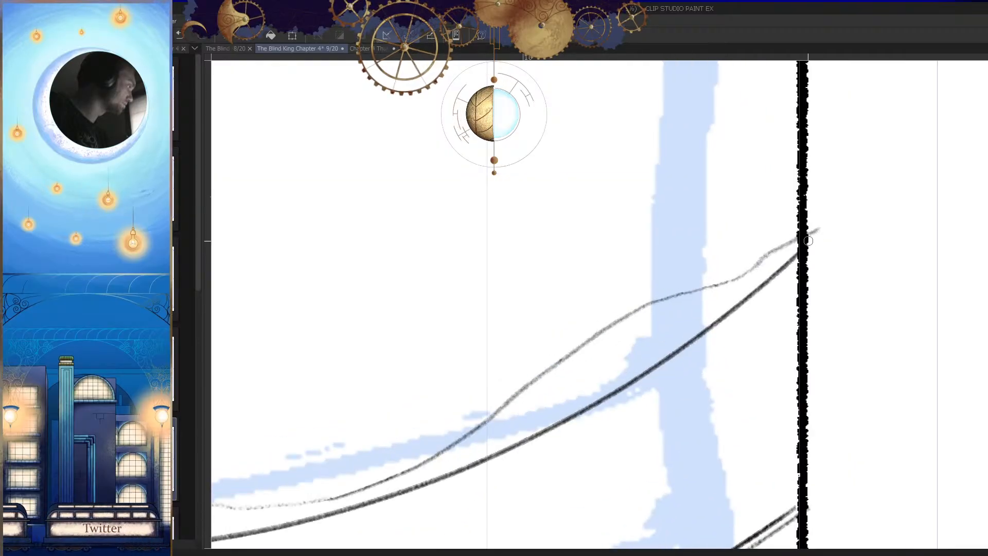
mouse_move(802, 238)
mouse_down()
mouse_move(583, 342)
mouse_move(707, 261)
mouse_up()
drag(764, 226, 554, 381)
drag(695, 290, 781, 230)
key(ctrl+z)
drag(858, 165, 622, 332)
mouse_move(629, 344)
mouse_down()
mouse_move(743, 279)
mouse_move(720, 270)
mouse_move(612, 304)
mouse_move(556, 305)
mouse_up()
mouse_move(583, 298)
mouse_down()
mouse_move(717, 267)
mouse_move(507, 262)
mouse_move(627, 249)
mouse_move(481, 262)
mouse_up()
key(h)
key(ctrl+z)
drag(811, 271, 628, 274)
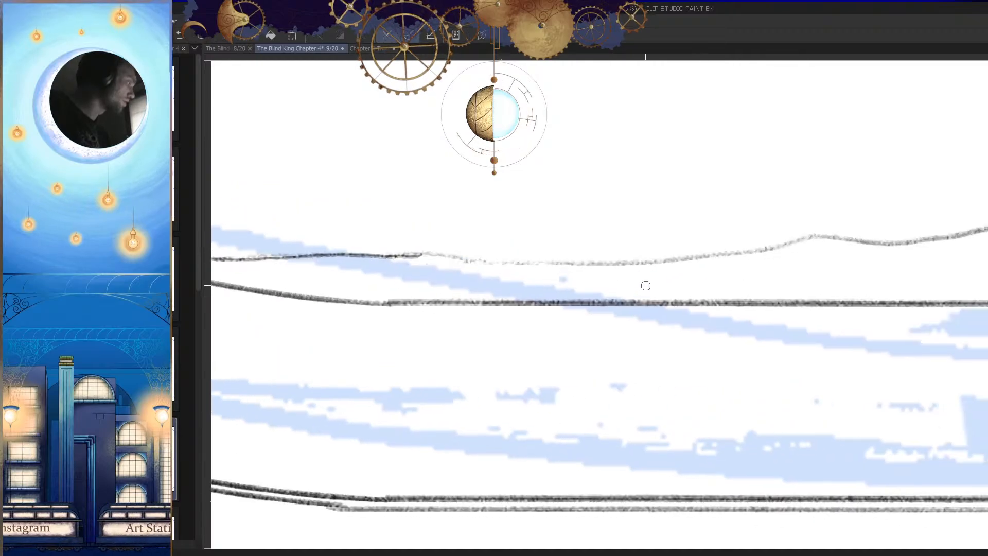
Step: Darken the ridge's faint middle stretch in the mirrored view, then restore the view and firm up the central hump
drag(423, 253, 583, 264)
drag(672, 270, 588, 264)
drag(495, 259, 663, 240)
key(ctrl+z)
drag(750, 229, 514, 258)
key(h)
drag(844, 225, 767, 264)
mouse_move(618, 241)
mouse_down()
mouse_move(795, 236)
mouse_move(692, 212)
mouse_move(593, 207)
mouse_move(515, 225)
mouse_up()
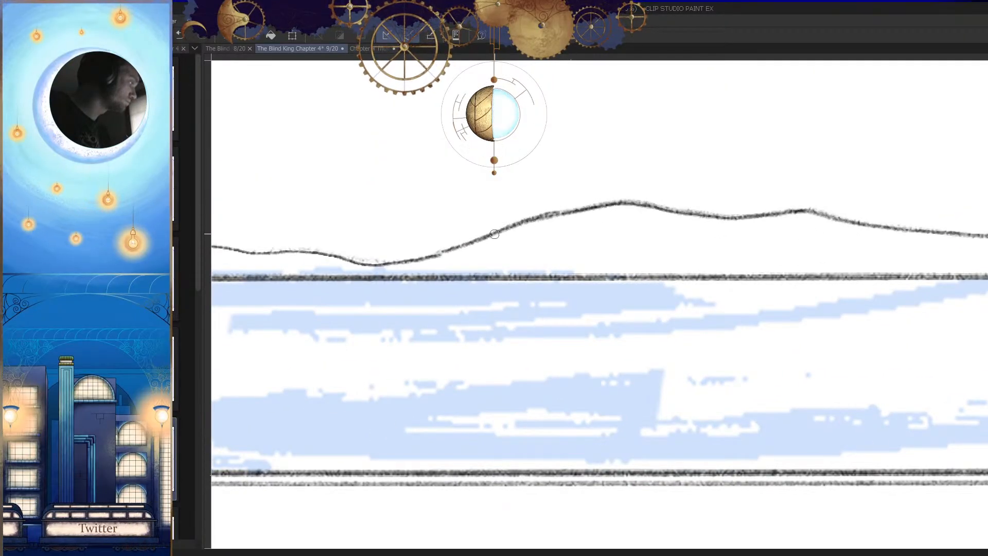
drag(569, 251, 486, 267)
drag(674, 313, 623, 339)
drag(728, 250, 803, 247)
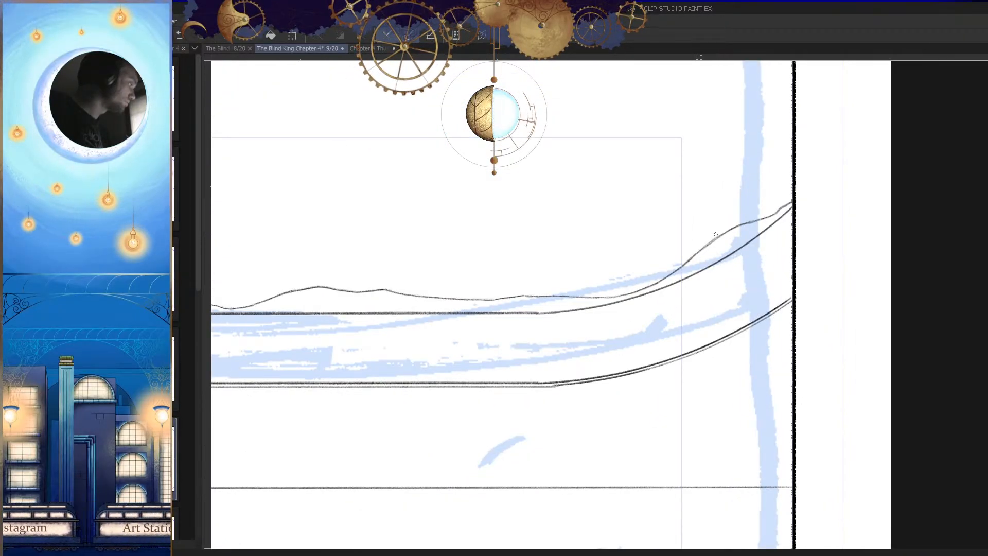
Step: Sketch lighter ridges behind the first one, along the right slope and from the panel's left border to the central hump
drag(710, 238, 625, 283)
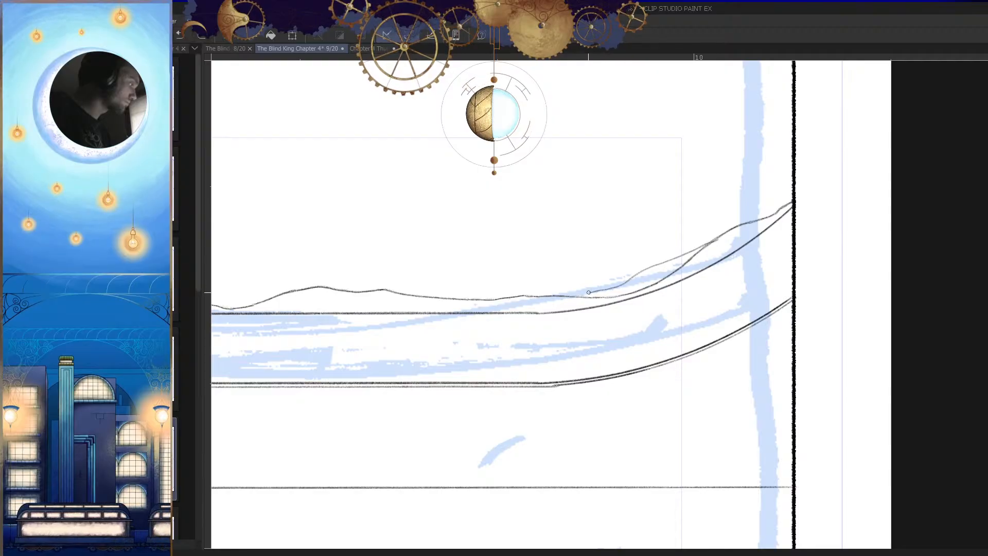
drag(756, 265, 699, 302)
drag(591, 280, 761, 277)
mouse_move(532, 293)
mouse_down()
mouse_move(715, 282)
mouse_move(602, 255)
mouse_up()
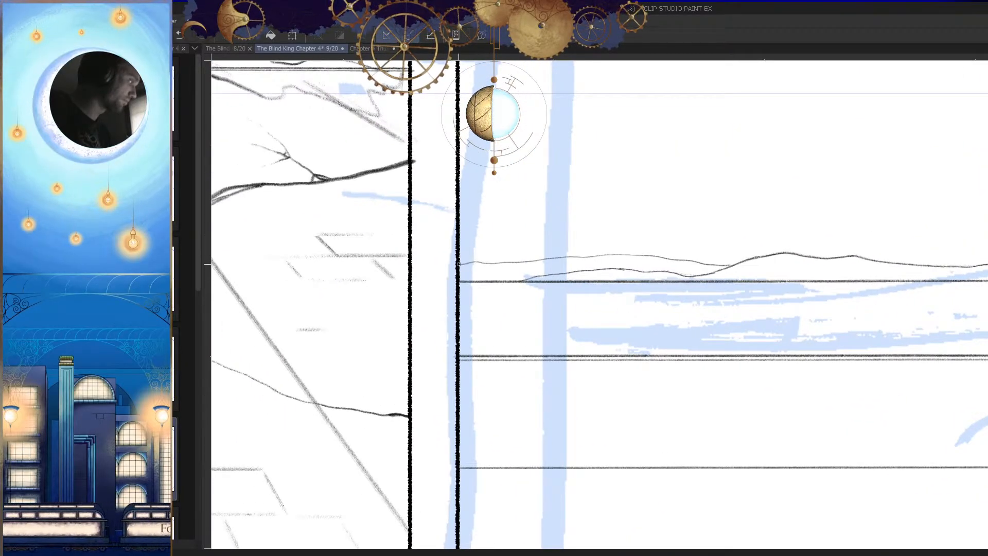
drag(525, 274, 453, 278)
key(h)
drag(708, 300, 729, 295)
key(h)
Step: Sketch a light background ridge from the central hump toward the panel's right slope and join its start to the hump
drag(673, 247, 703, 283)
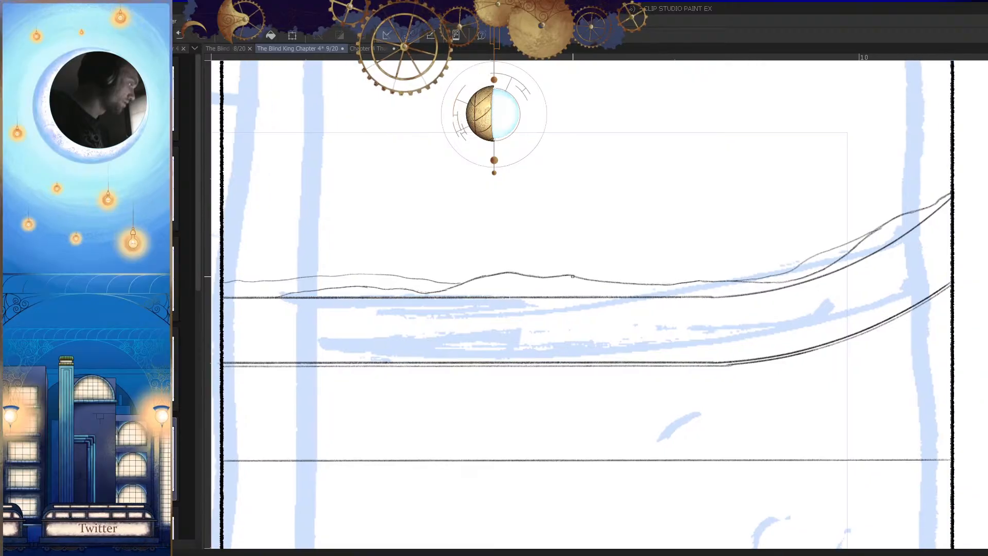
key(ctrl+z)
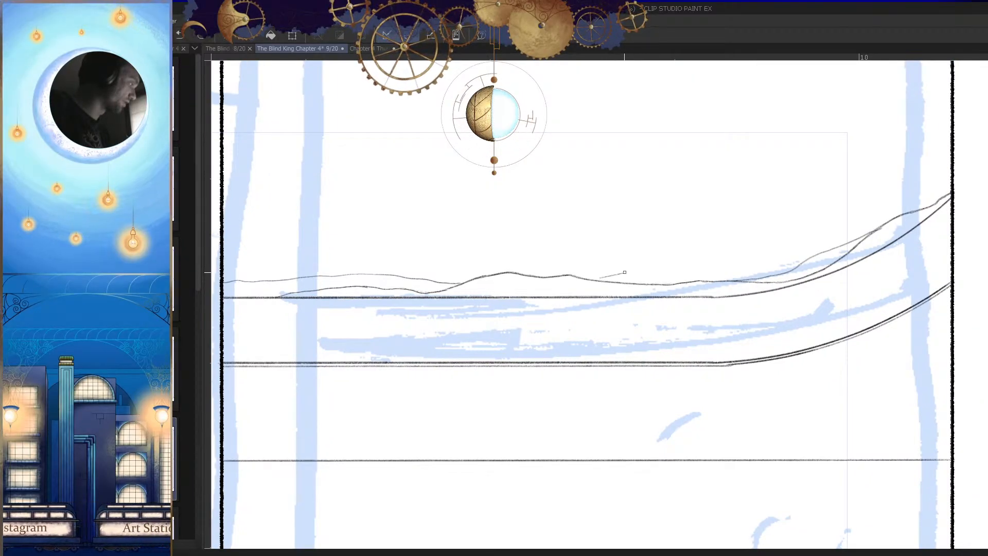
click(642, 281)
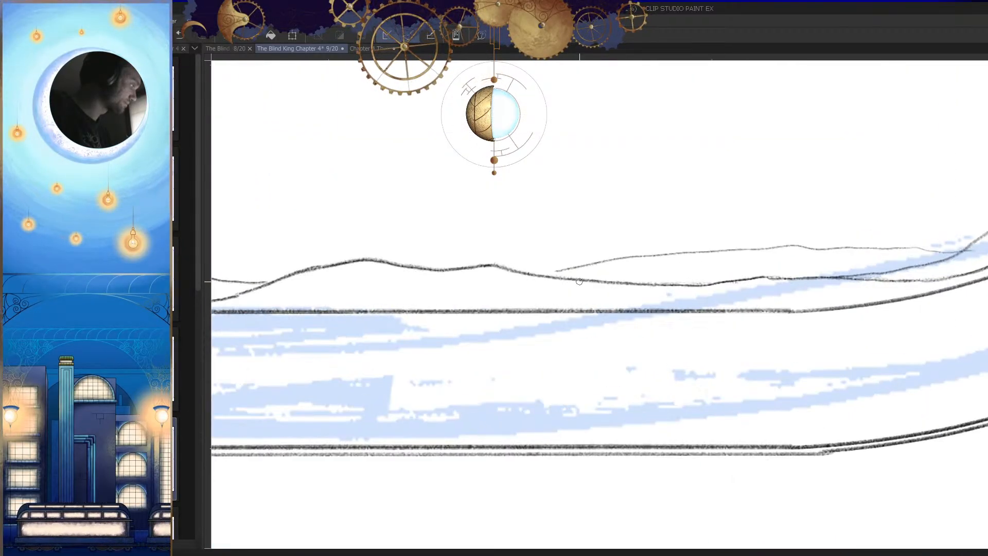
drag(559, 270, 516, 272)
drag(610, 248, 540, 257)
click(694, 241)
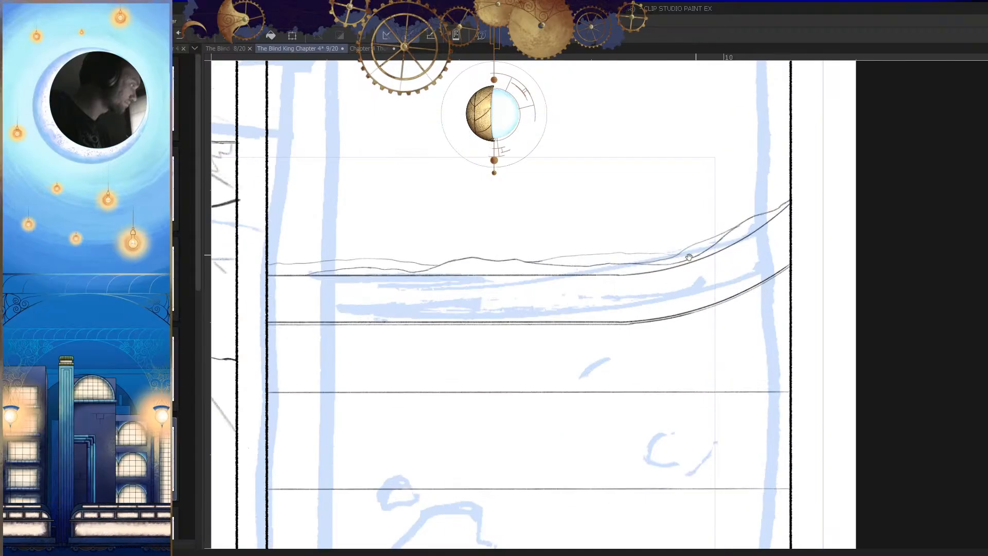
drag(704, 275, 716, 272)
key(ctrl+z)
drag(624, 267, 746, 276)
mouse_move(498, 254)
mouse_down()
mouse_move(464, 257)
mouse_move(582, 238)
mouse_up()
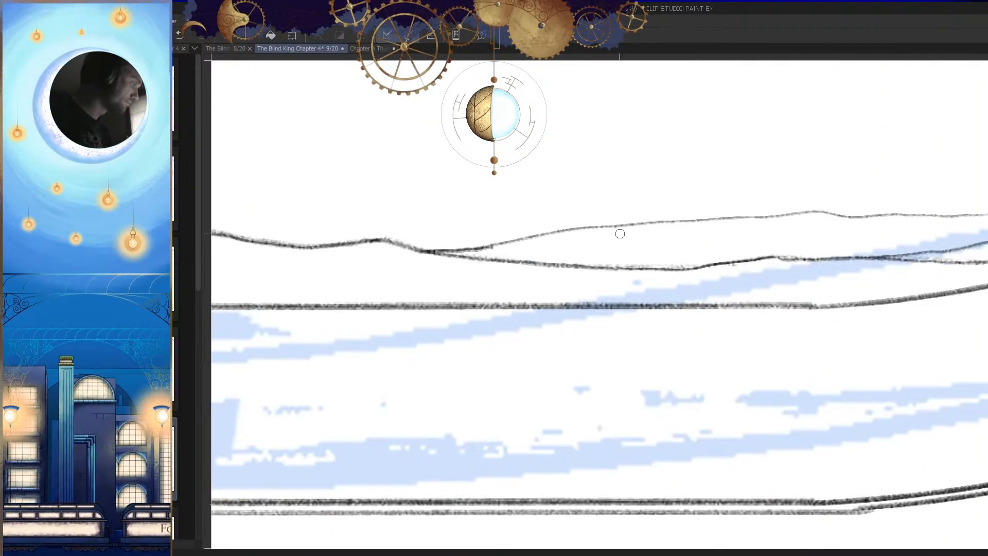
Step: Sketch a higher faint ridge above the right slope, running down from the panel's right border toward the middle
drag(761, 237, 412, 234)
drag(706, 215, 630, 211)
mouse_move(685, 236)
mouse_down()
mouse_move(694, 289)
mouse_move(658, 279)
mouse_up()
drag(720, 205, 735, 177)
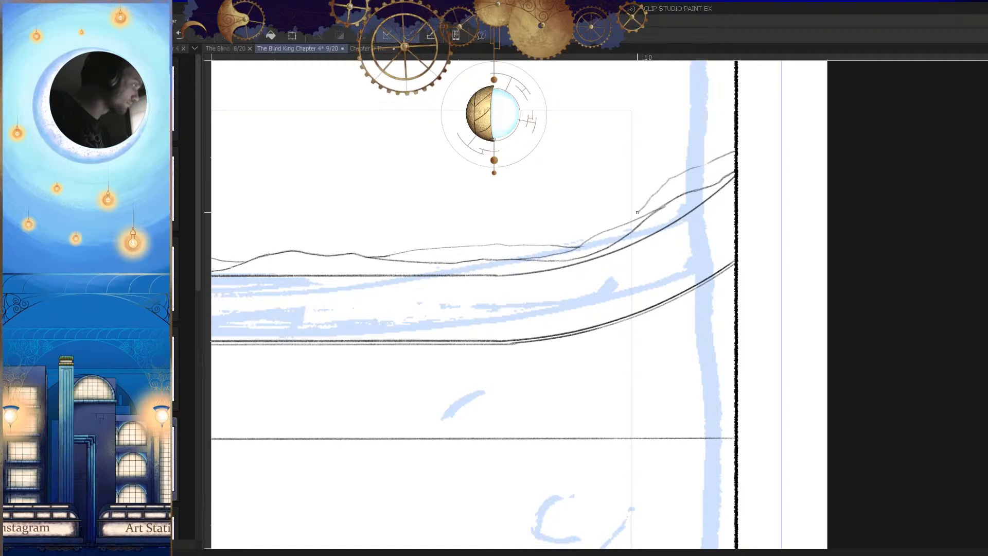
drag(705, 233, 678, 244)
drag(730, 287, 710, 315)
drag(715, 264, 695, 246)
drag(733, 181, 667, 224)
drag(675, 281, 697, 333)
drag(506, 295, 521, 295)
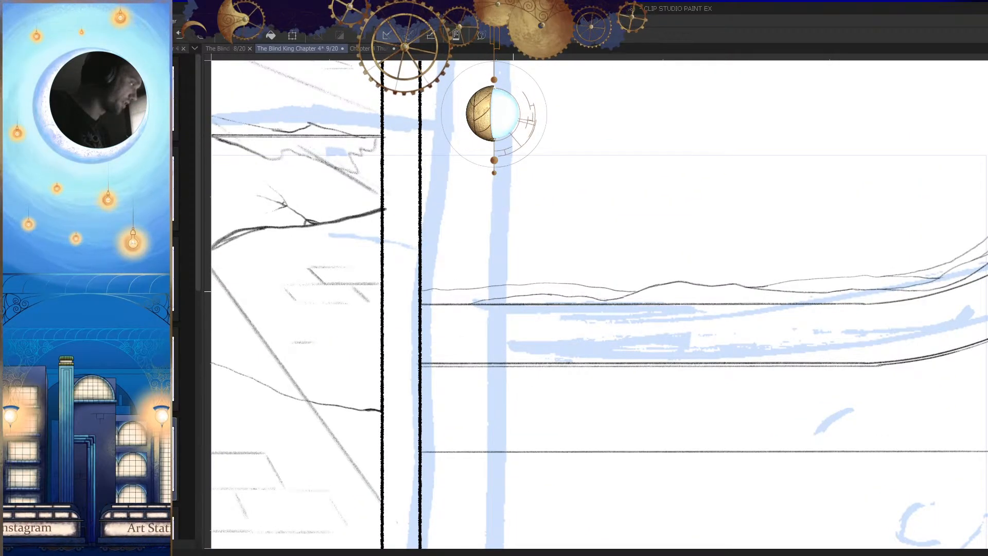
Step: Sketch a faint extra ridge above the band's left part, undoing and repeating the stroke until it fits
scroll(473, 282, up, 3)
drag(430, 268, 516, 285)
key(ctrl+z)
drag(385, 263, 489, 289)
key(ctrl+z)
drag(385, 265, 528, 284)
scroll(618, 299, down, 6)
scroll(582, 293, up, 1)
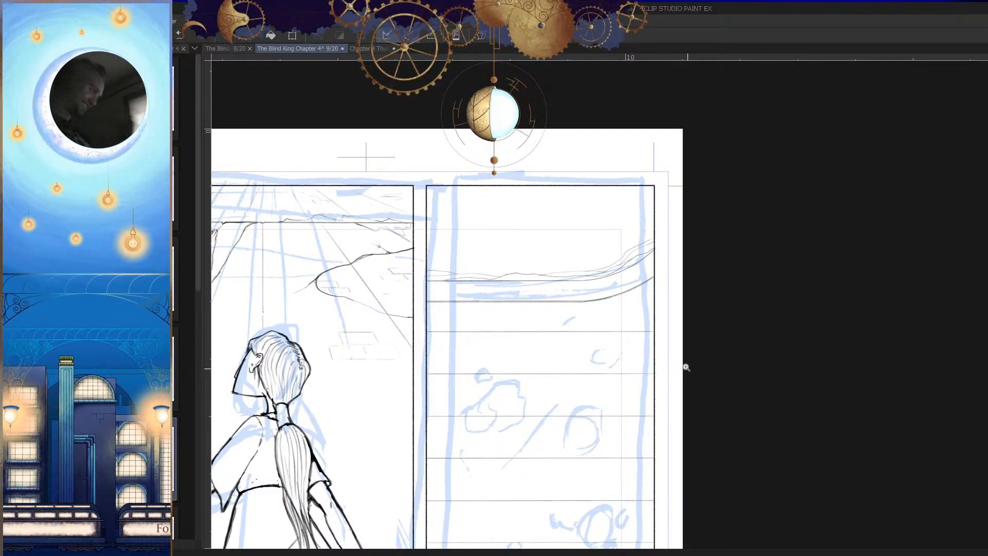
Step: Show the 47 % opacity grid layer over the page and make the Sketch layer active
alt+click(653, 340)
drag(652, 369, 643, 300)
ctrl+click(602, 351)
drag(625, 465, 645, 405)
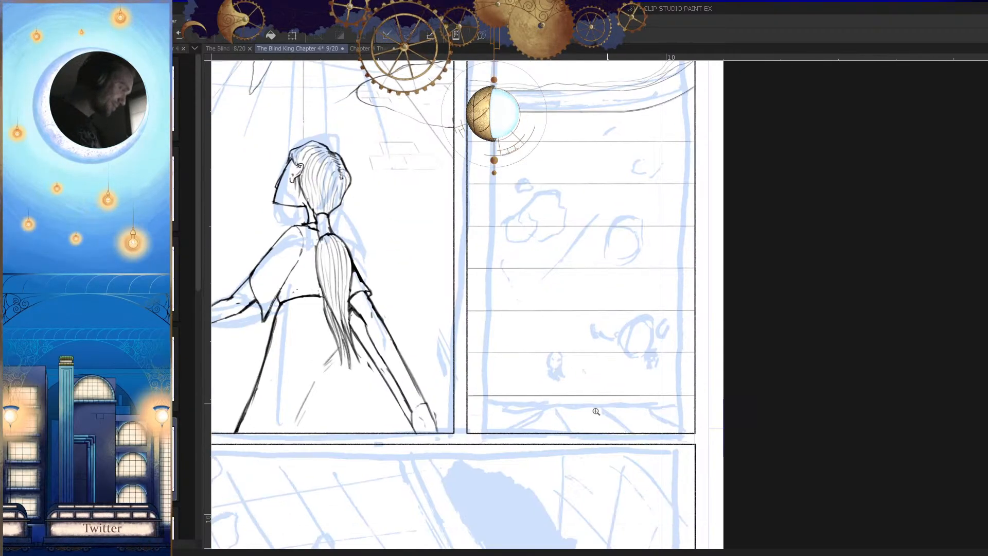
ctrl+click(600, 408)
alt+click(671, 402)
drag(716, 362, 651, 397)
key(Tab)
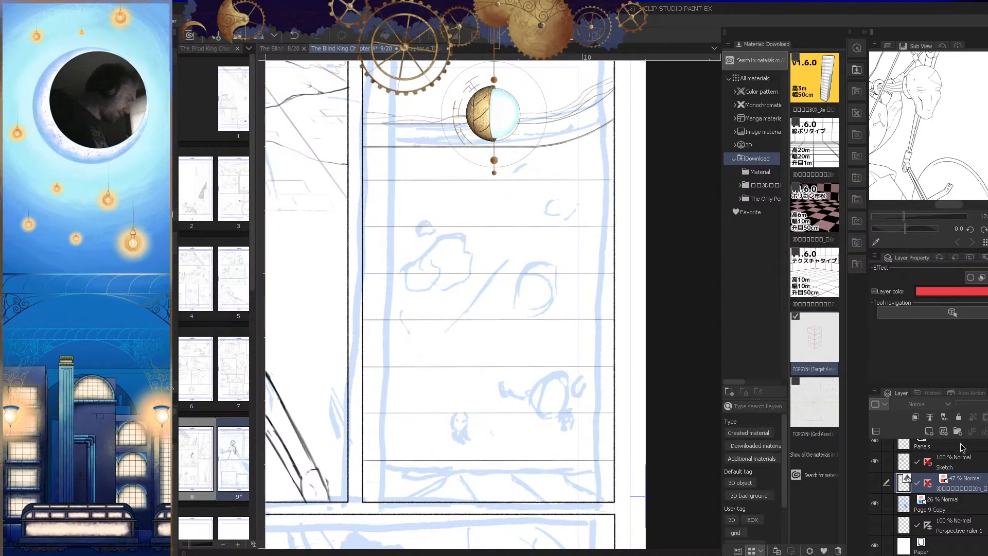
click(875, 483)
drag(595, 472, 633, 467)
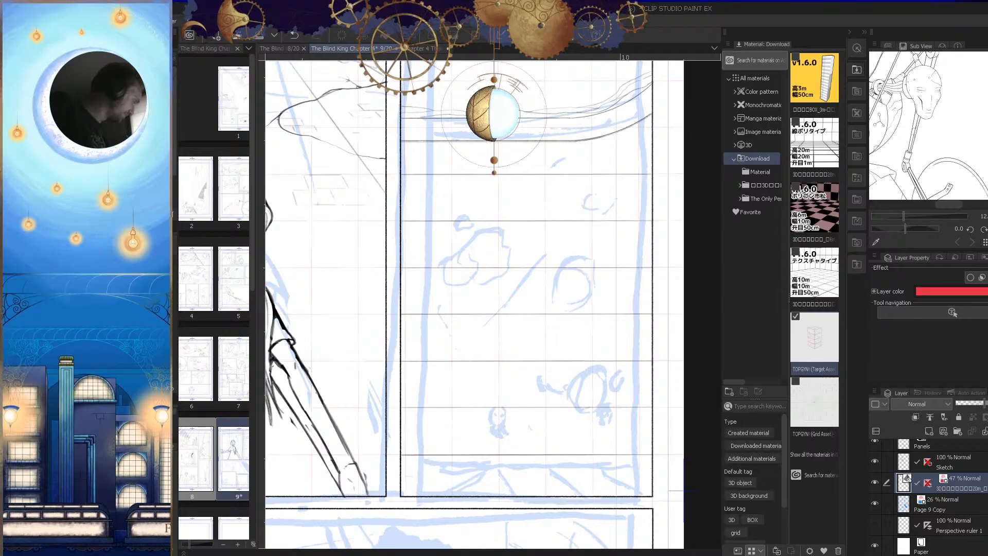
click(903, 464)
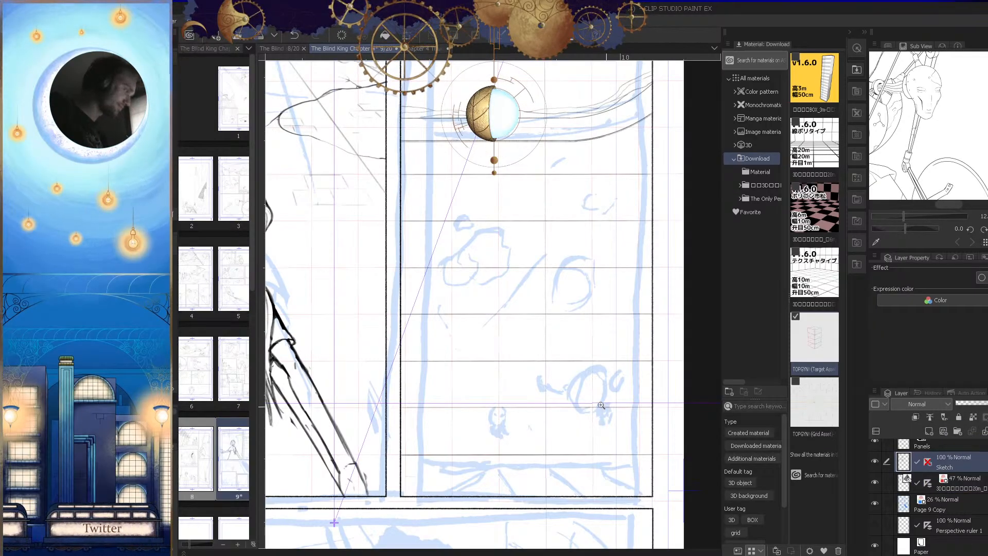
Step: Draw the first vertical grid line just inside the second panel's left border, from the curved band down to the lowest horizontal line
drag(605, 405, 571, 413)
key(Tab)
drag(584, 239, 702, 275)
key(Tab)
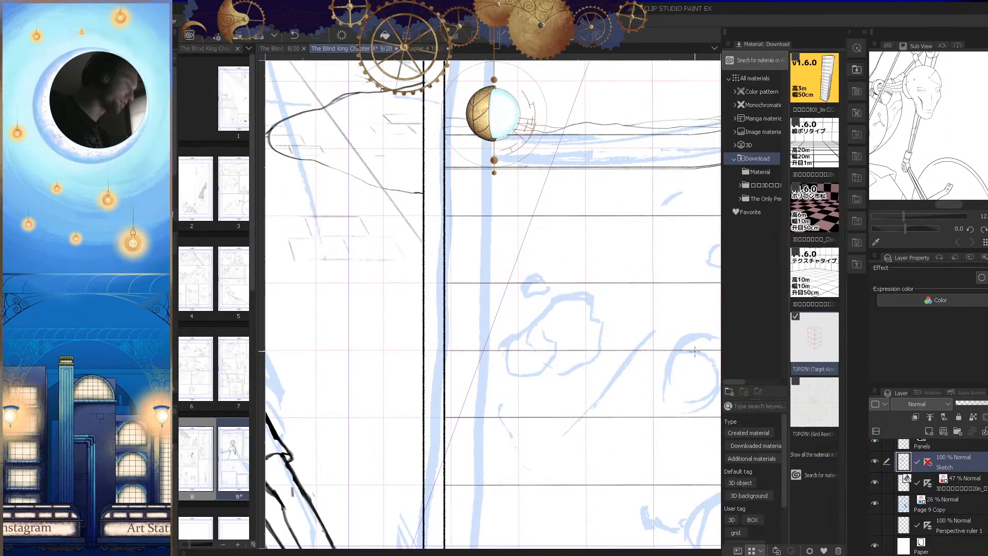
key(Tab)
drag(626, 265, 664, 260)
drag(576, 167, 502, 350)
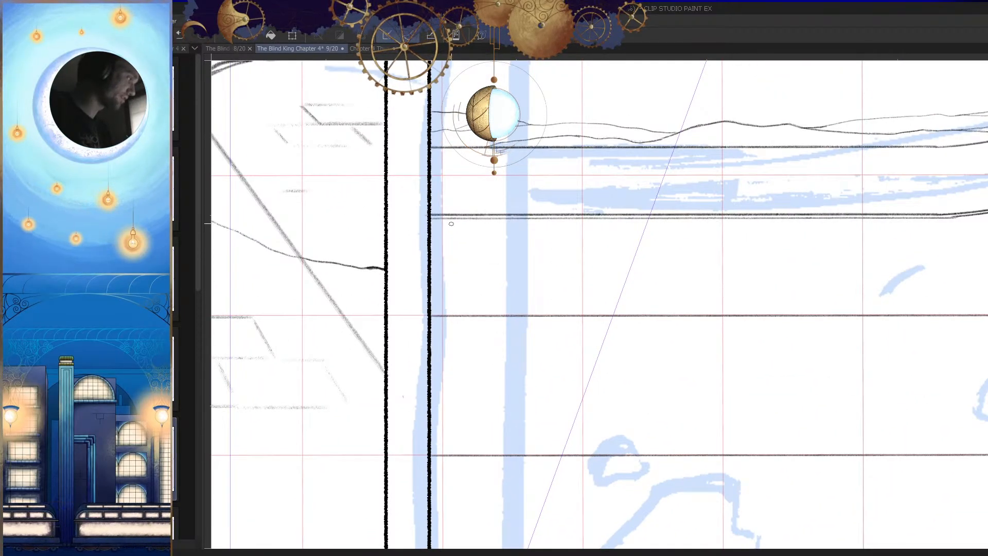
drag(444, 219, 411, 391)
key(ctrl+z)
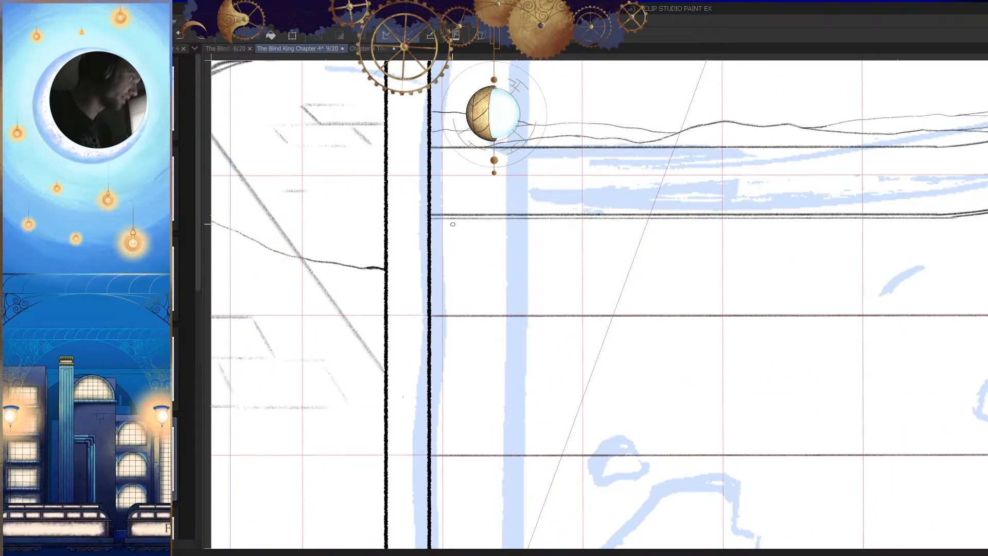
drag(443, 220, 444, 516)
drag(502, 475, 469, 99)
drag(464, 209, 479, 209)
drag(454, 176, 476, 443)
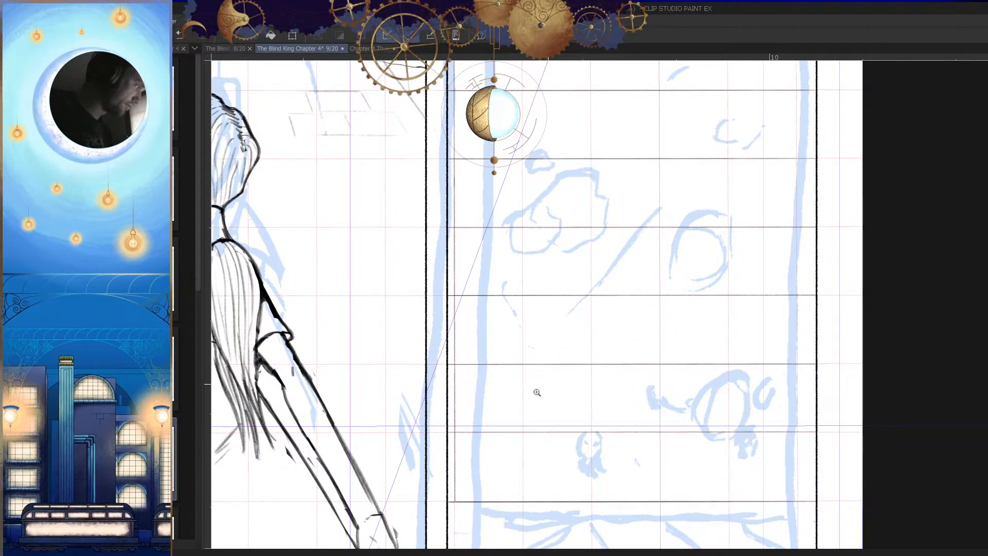
Step: Draw the second vertical grid line one cell further right, following the guide grid down to the lowest horizontal line
drag(540, 390, 494, 387)
mouse_move(532, 184)
mouse_down()
mouse_move(528, 277)
mouse_move(528, 536)
mouse_up()
drag(539, 463, 499, 458)
drag(540, 432, 548, 134)
drag(558, 211, 558, 246)
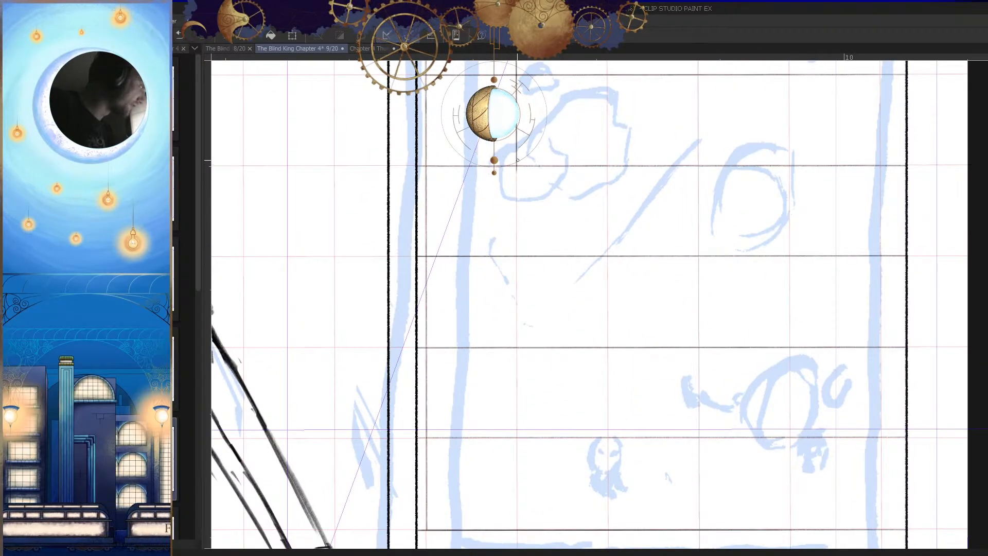
mouse_move(516, 163)
mouse_down()
mouse_move(519, 362)
mouse_move(540, 427)
mouse_up()
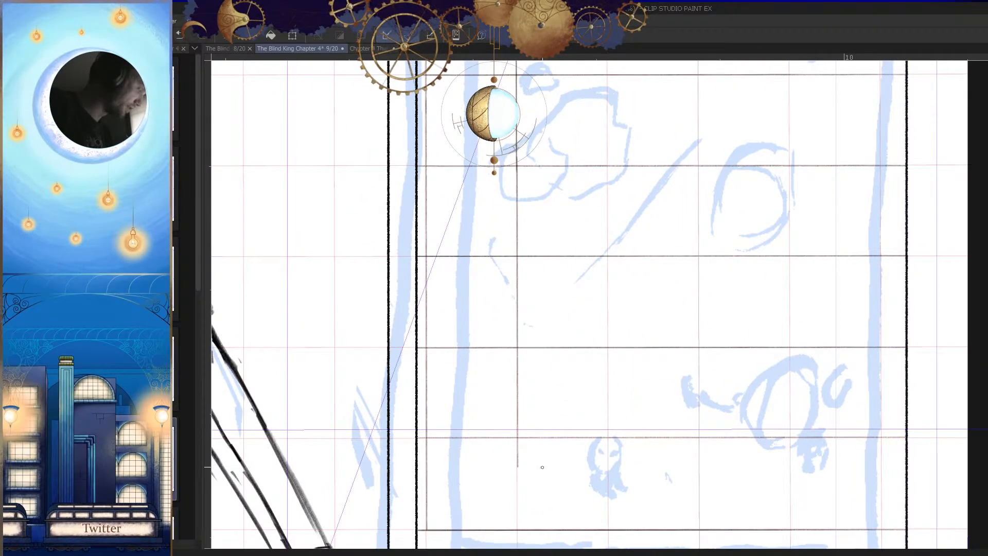
drag(613, 461, 574, 458)
mouse_move(564, 415)
mouse_down()
mouse_move(592, 416)
mouse_move(576, 295)
mouse_move(588, 97)
mouse_up()
Step: Draw the third vertical grid line from the band to the lowest horizontal line, redoing its upper stroke
drag(593, 159, 571, 154)
mouse_move(571, 154)
mouse_down()
mouse_move(585, 245)
mouse_move(528, 414)
mouse_up()
mouse_move(507, 265)
mouse_down()
mouse_move(519, 266)
mouse_move(522, 286)
mouse_up()
drag(543, 249, 531, 247)
drag(520, 193, 511, 266)
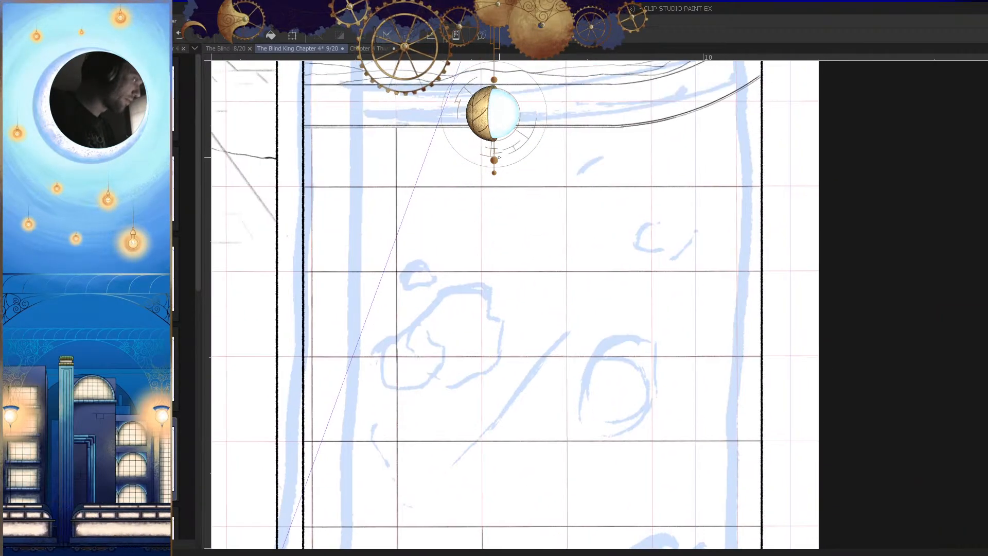
drag(481, 133, 482, 301)
key(ctrl+z)
drag(485, 146, 517, 146)
drag(476, 107, 496, 534)
drag(569, 438, 517, 443)
mouse_move(538, 507)
mouse_down()
mouse_move(513, 272)
mouse_move(566, 252)
mouse_up()
drag(489, 191, 509, 503)
drag(560, 477, 514, 476)
drag(549, 437, 505, 423)
drag(521, 219, 546, 197)
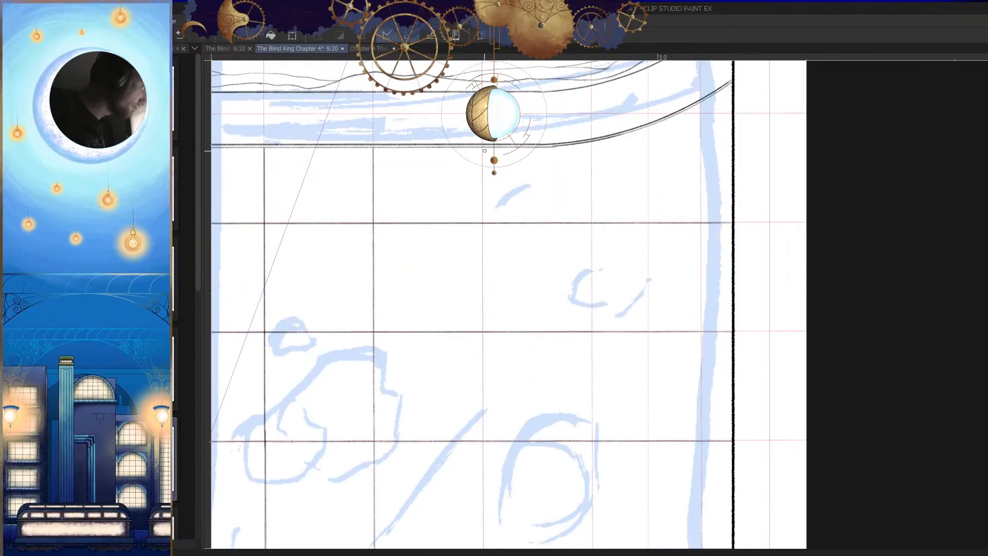
Step: Draw the fourth and fifth vertical grid lines from the curved band down to the lowest horizontal line
drag(482, 146, 483, 519)
drag(578, 437, 530, 439)
drag(551, 478, 515, 282)
drag(520, 270, 561, 257)
mouse_move(495, 167)
mouse_down()
mouse_move(495, 484)
mouse_move(435, 484)
mouse_up()
mouse_move(576, 175)
mouse_down()
mouse_move(578, 311)
mouse_move(552, 376)
mouse_up()
drag(477, 86, 479, 535)
drag(526, 464, 520, 177)
drag(494, 278, 525, 265)
drag(469, 213, 467, 485)
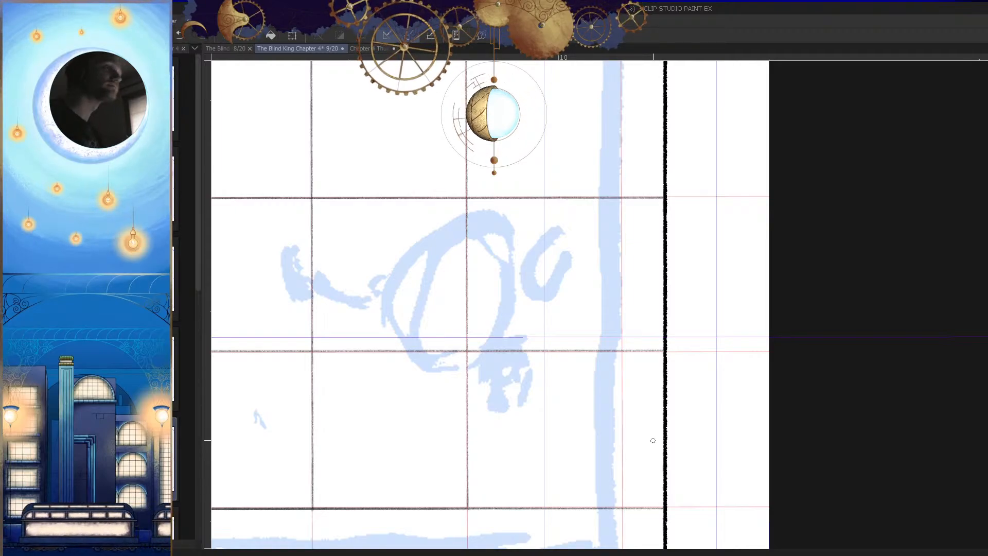
Step: Draw the sixth vertical grid line near the panel's right border, from the rising curve down to the lowest horizontal line
drag(686, 322, 640, 334)
drag(636, 366, 600, 390)
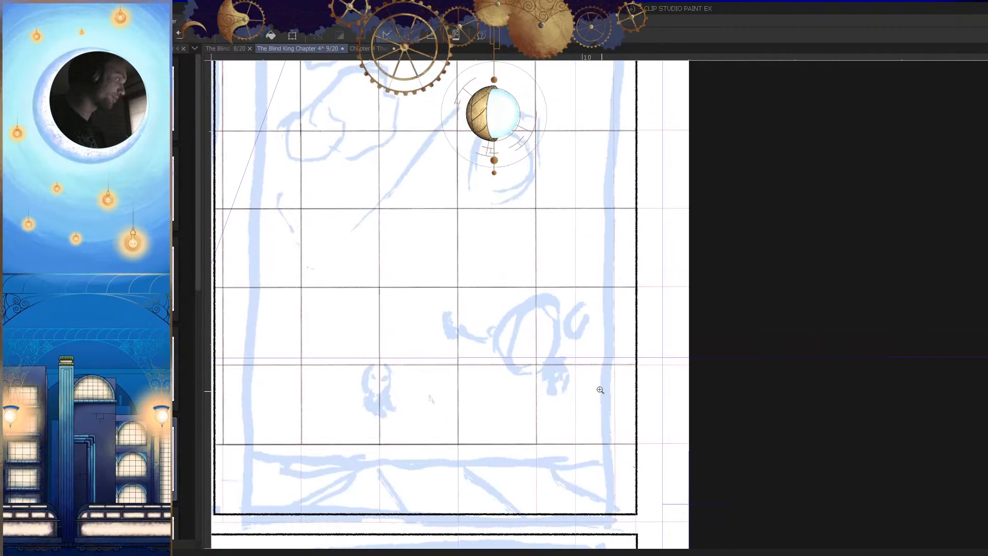
drag(667, 138, 650, 307)
drag(612, 204, 589, 307)
drag(582, 183, 602, 192)
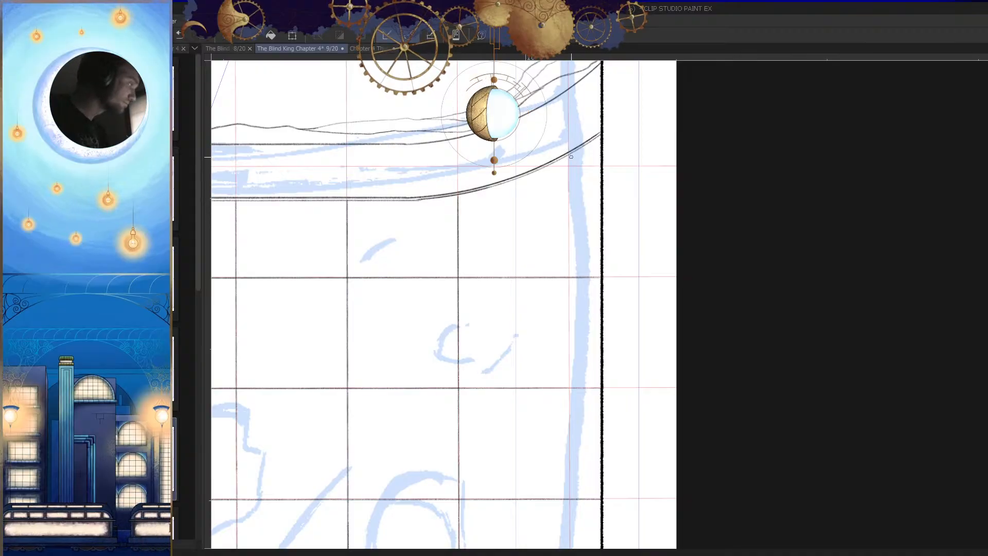
mouse_move(569, 155)
mouse_down()
mouse_move(600, 491)
mouse_move(572, 492)
mouse_up()
drag(596, 437, 590, 207)
drag(580, 252, 597, 256)
drag(570, 225, 569, 507)
drag(588, 380, 585, 165)
mouse_move(567, 280)
mouse_down()
mouse_move(585, 272)
mouse_move(575, 505)
mouse_move(591, 302)
mouse_move(584, 356)
mouse_move(641, 390)
mouse_up()
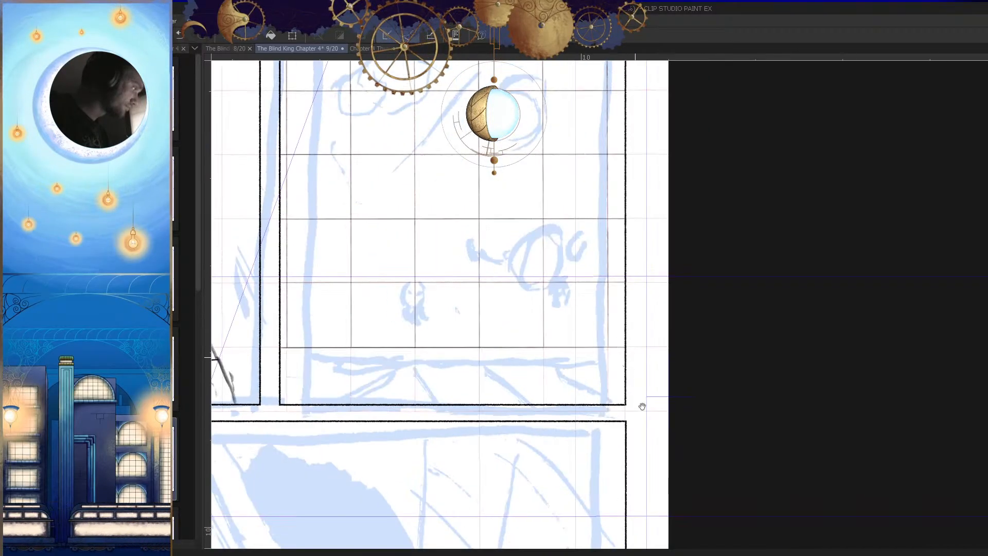
Step: Examine the second panel's grid and ridges up close and against the whole page
drag(617, 247, 649, 474)
mouse_move(660, 152)
mouse_down()
mouse_move(648, 265)
mouse_move(607, 246)
mouse_move(694, 234)
mouse_up()
key(ctrl+z)
drag(579, 232, 705, 248)
scroll(723, 258, down, 6)
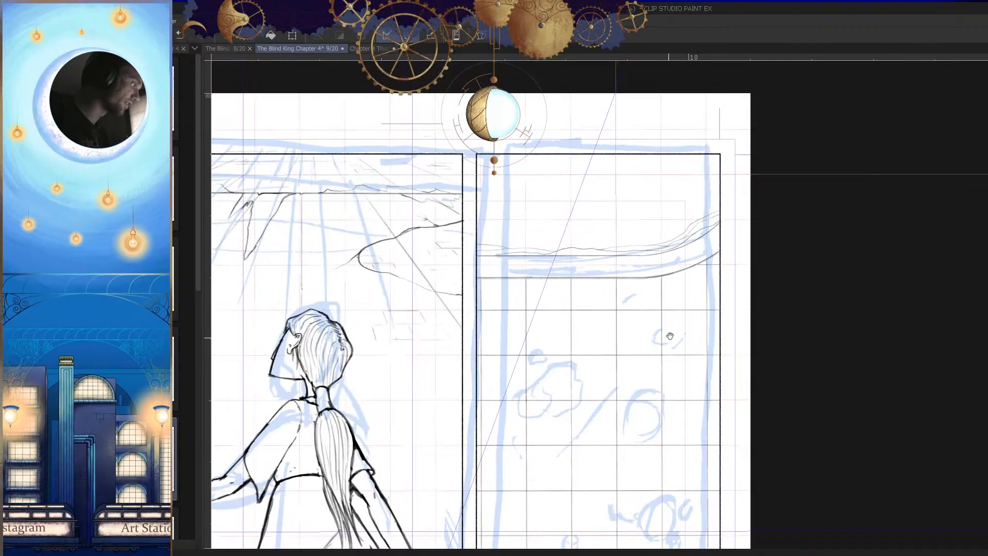
scroll(777, 346, up, 5)
scroll(789, 326, down, 5)
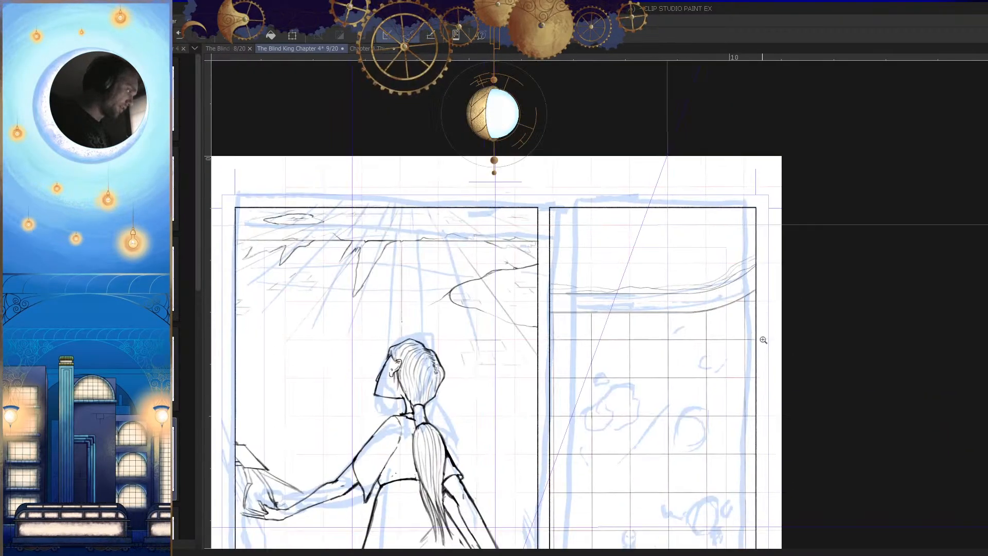
scroll(756, 360, up, 4)
scroll(712, 431, down, 1)
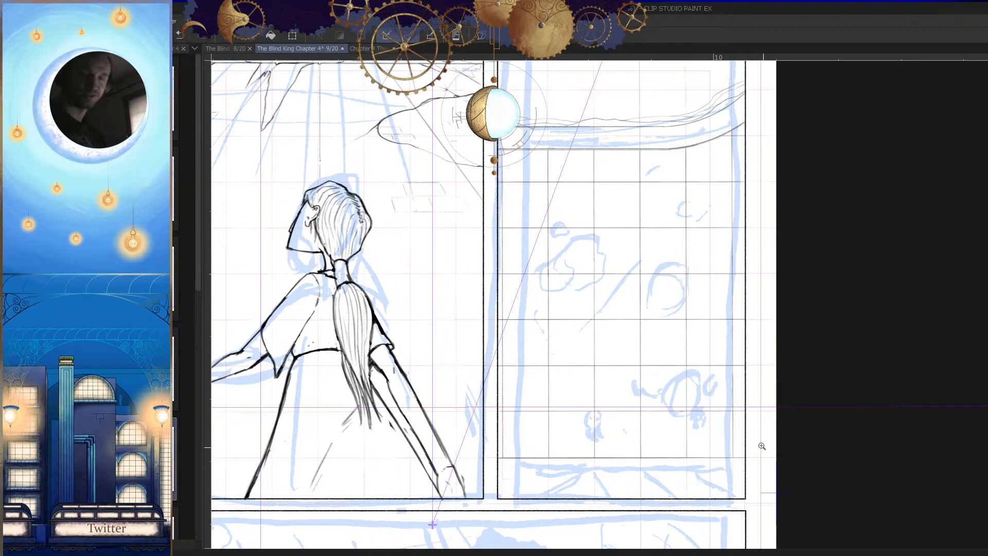
scroll(772, 328, down, 1)
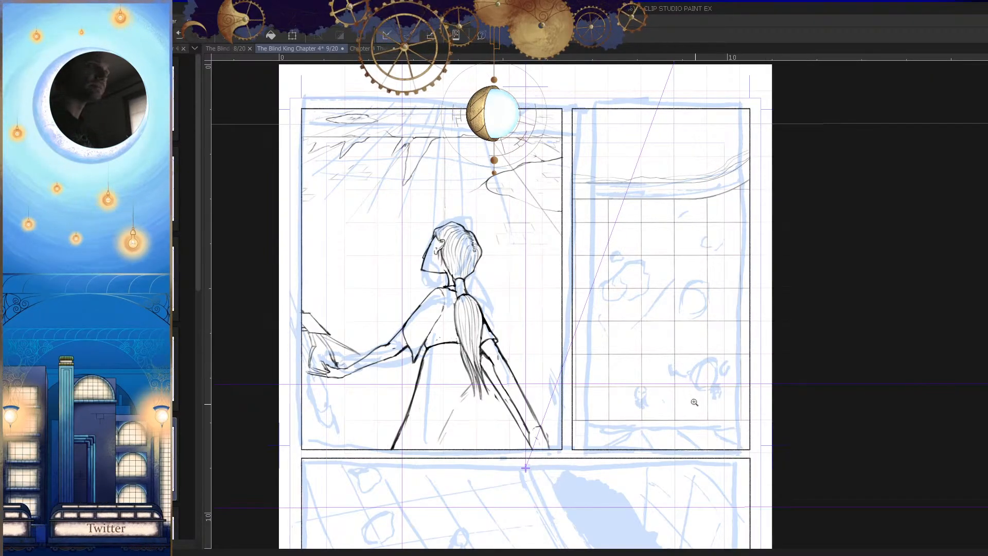
drag(674, 333, 744, 366)
drag(733, 319, 571, 355)
drag(736, 399, 695, 381)
Step: Hide the 47 % opacity grid layer and make the Sketch layer active again
key(Tab)
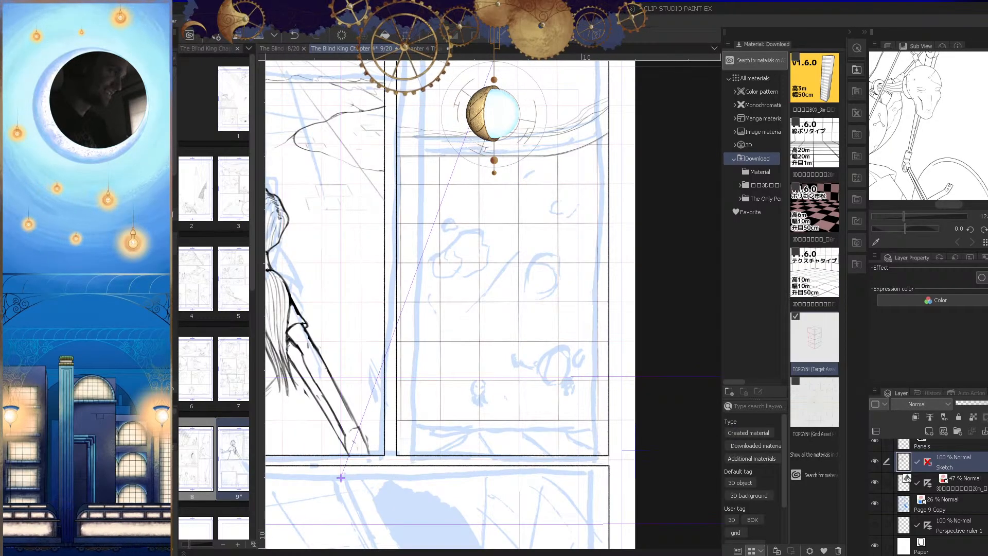
key(Tab)
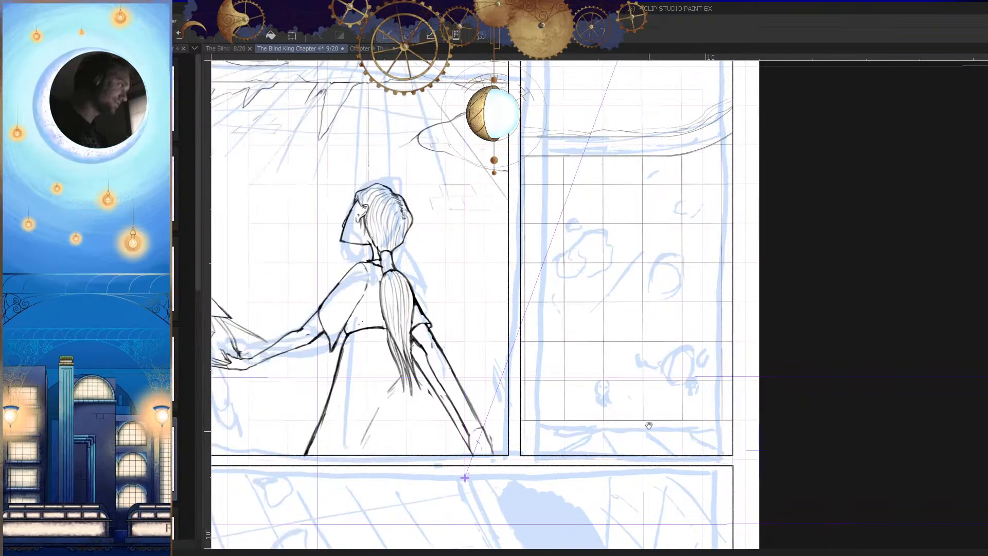
drag(677, 420, 668, 435)
key(Tab)
click(972, 484)
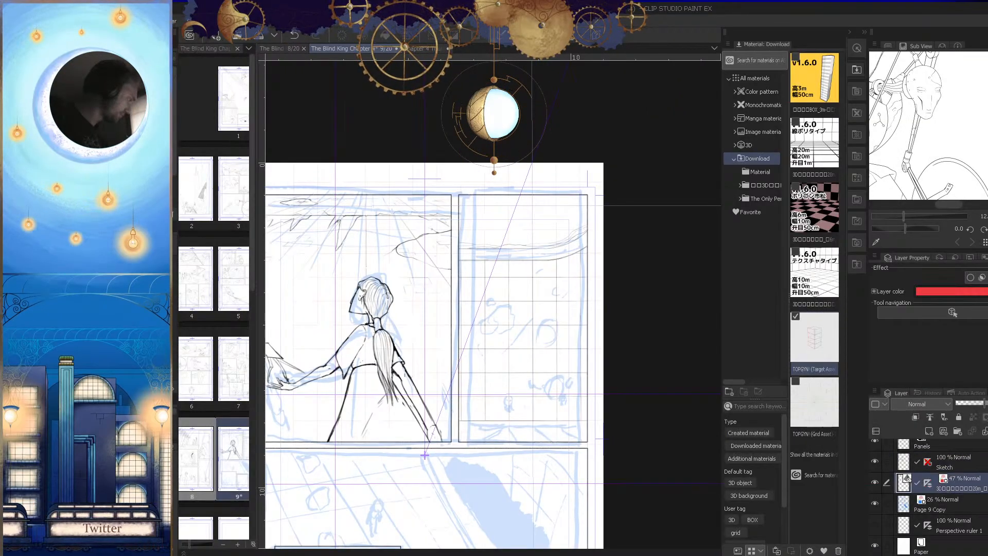
click(874, 483)
drag(599, 431, 600, 457)
key(Tab)
drag(670, 421, 766, 415)
key(Tab)
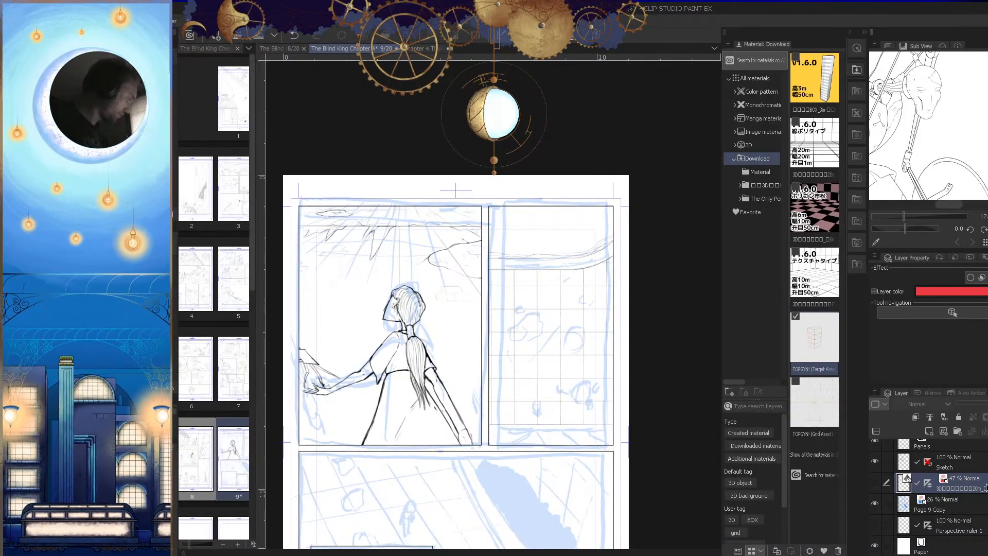
click(622, 432)
drag(578, 395, 626, 458)
key(Tab)
drag(579, 413, 631, 402)
drag(617, 407, 633, 390)
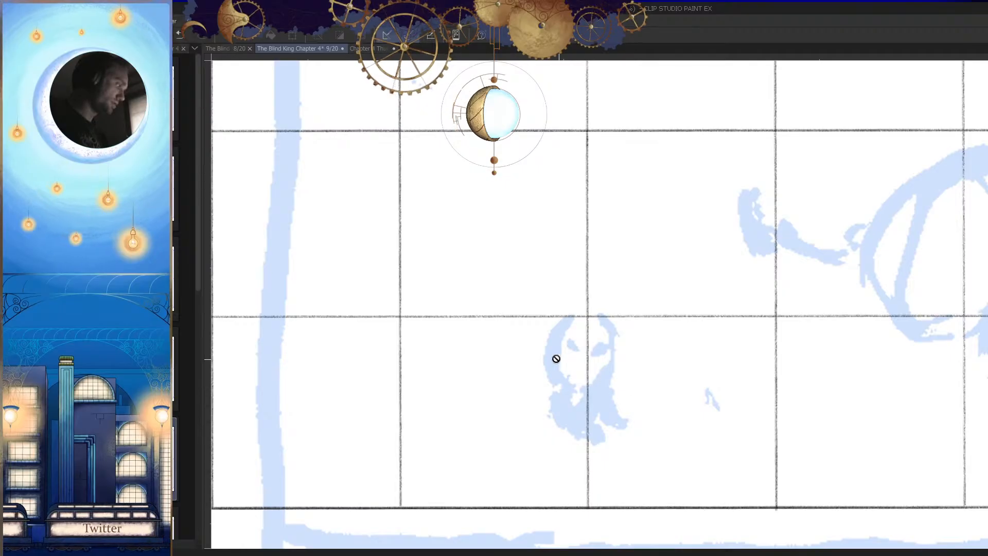
key(Tab)
key(Tab)
Step: Draw the left side of a box around the small figure in the lower grid row, undoing and repeating the stroke
drag(557, 375, 553, 463)
drag(602, 410, 618, 402)
key(ctrl+z)
drag(523, 315, 524, 453)
key(ctrl+z)
drag(524, 302, 524, 444)
key(ctrl+z)
mouse_move(537, 346)
mouse_down()
mouse_move(510, 343)
mouse_move(568, 339)
mouse_up()
drag(536, 230, 540, 393)
key(ctrl+z)
drag(531, 286, 525, 426)
key(ctrl+z)
drag(522, 333, 524, 404)
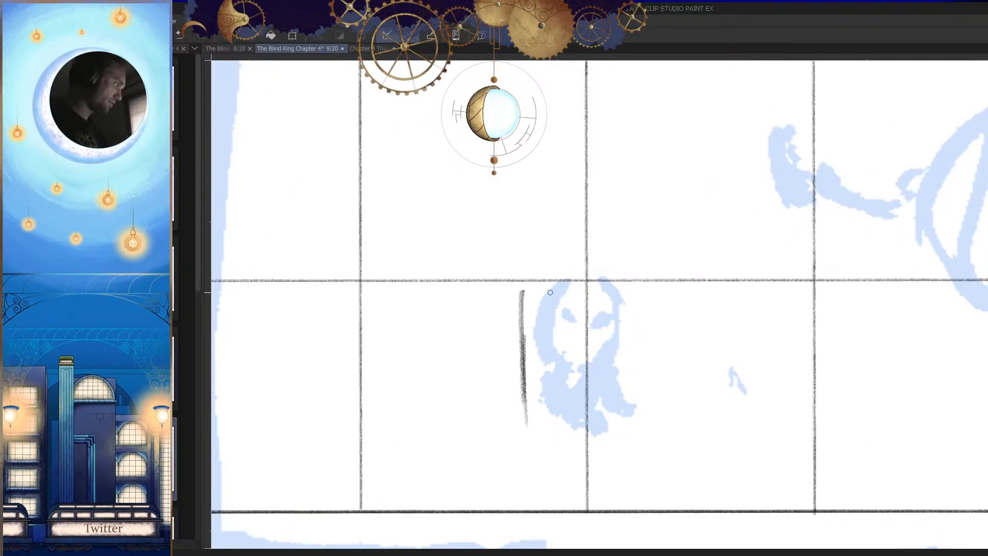
Step: Complete the box with its top, right and bottom sides, mirror the view, and add slanted inner depth edges at its right side
mouse_move(512, 292)
mouse_down()
mouse_move(663, 289)
mouse_move(661, 427)
mouse_up()
drag(657, 308, 660, 428)
drag(524, 431, 682, 425)
mouse_move(661, 290)
mouse_down()
mouse_move(621, 351)
mouse_move(619, 401)
mouse_move(661, 433)
mouse_up()
key(h)
drag(668, 431, 683, 424)
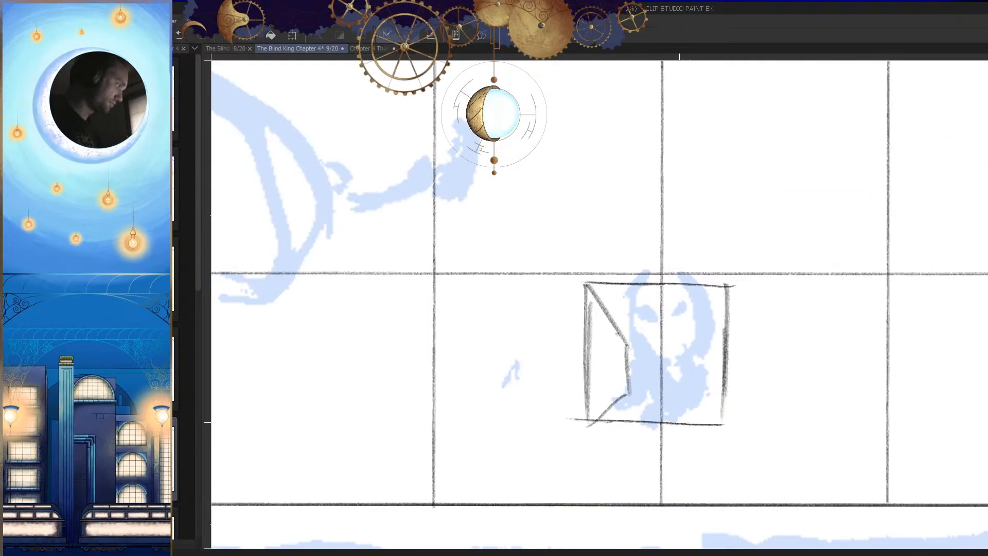
Step: Try the inner back edges of the box around the small figure, then compare the box with the whole page
scroll(629, 413, up, 1)
key(h)
drag(629, 380, 558, 393)
key(ctrl+z)
drag(628, 381, 561, 387)
drag(633, 312, 553, 321)
key(ctrl+z)
drag(633, 312, 547, 314)
mouse_move(503, 241)
mouse_down()
mouse_move(548, 311)
mouse_move(554, 383)
mouse_up()
mouse_move(552, 343)
mouse_down()
mouse_move(556, 389)
mouse_move(501, 422)
mouse_up()
mouse_move(620, 416)
mouse_down()
mouse_move(659, 461)
mouse_move(754, 469)
mouse_up()
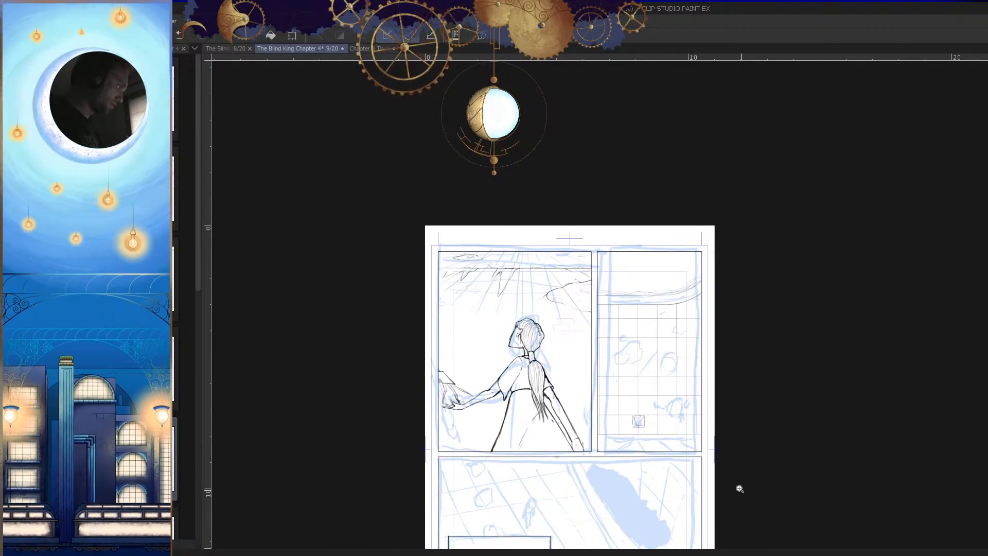
drag(630, 408, 695, 426)
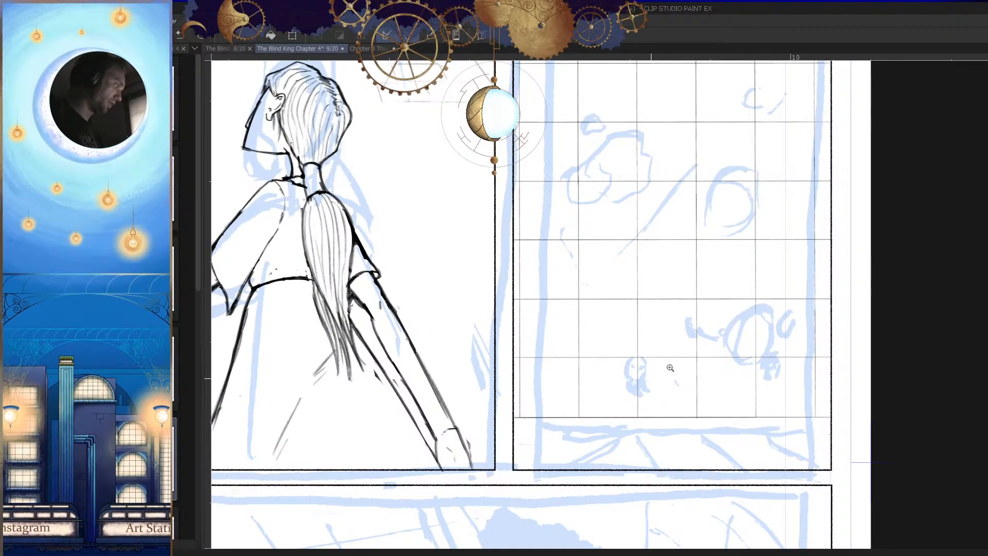
Step: Redraw the front outline of the box around the small figure as a larger four-sided frame crossing the grid line
drag(666, 369, 712, 355)
mouse_move(587, 294)
mouse_down()
mouse_move(586, 425)
mouse_move(706, 419)
mouse_up()
key(ctrl+z)
key(ctrl+z)
key(ctrl+z)
mouse_move(574, 296)
mouse_down()
mouse_move(574, 420)
mouse_move(674, 422)
mouse_up()
mouse_move(684, 311)
mouse_down()
mouse_move(686, 407)
mouse_move(670, 421)
mouse_up()
drag(686, 292, 685, 378)
drag(688, 312, 685, 370)
mouse_move(688, 294)
mouse_down()
mouse_move(564, 294)
mouse_move(702, 287)
mouse_move(558, 294)
mouse_up()
scroll(662, 300, up, 1)
key(ctrl+z)
drag(633, 314, 618, 289)
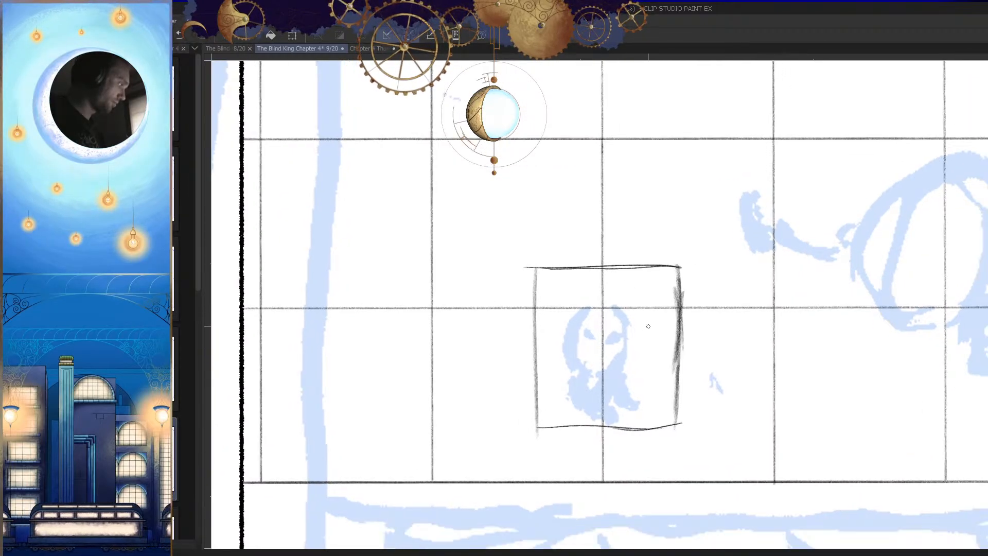
Step: Reinforce the bottom edge and both vertical sides of the box's front outline with additional strokes
drag(683, 391, 838, 245)
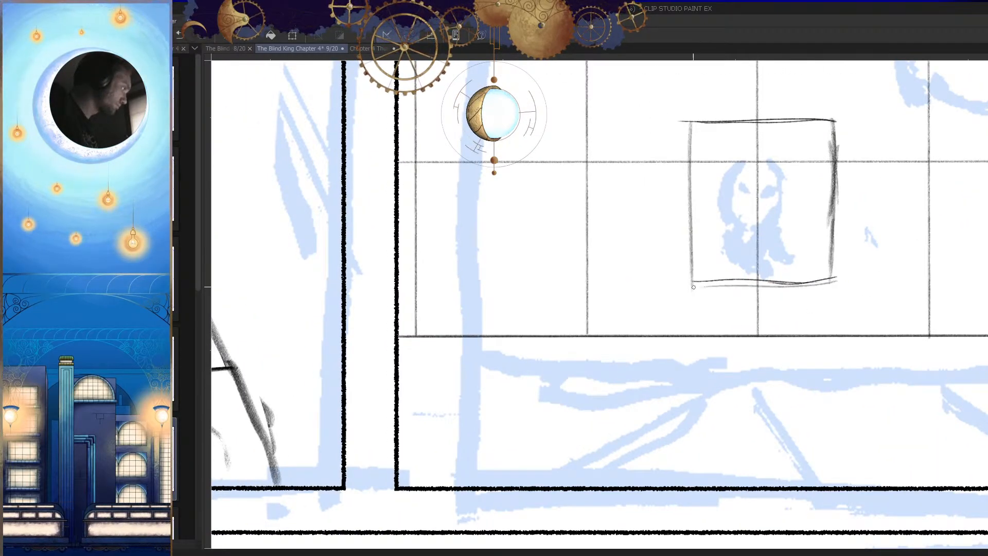
drag(833, 278, 686, 283)
mouse_move(769, 301)
mouse_down()
mouse_move(727, 365)
mouse_move(705, 378)
mouse_move(741, 355)
mouse_up()
drag(617, 257, 617, 428)
drag(738, 375, 695, 362)
drag(715, 243, 716, 408)
drag(719, 342, 716, 396)
Step: Draw a smaller inner rectangle over the figure as the back wall of the box
drag(589, 400, 713, 396)
drag(673, 331, 705, 331)
drag(603, 303, 604, 388)
scroll(669, 403, up, 2)
mouse_move(581, 286)
mouse_down()
mouse_move(582, 390)
mouse_move(686, 390)
mouse_up()
drag(694, 291, 693, 395)
drag(693, 323, 692, 395)
mouse_move(697, 286)
mouse_down()
mouse_move(590, 290)
mouse_move(683, 284)
mouse_move(702, 300)
mouse_up()
Step: Connect the two upper corners and the lower left corner of the front outline to the inner rectangle with diagonal depth edges
drag(745, 216, 687, 309)
drag(729, 247, 689, 307)
drag(514, 217, 577, 309)
drag(672, 381, 697, 321)
key(ctrl+z)
key(ctrl+z)
drag(539, 158, 602, 253)
drag(564, 387, 533, 414)
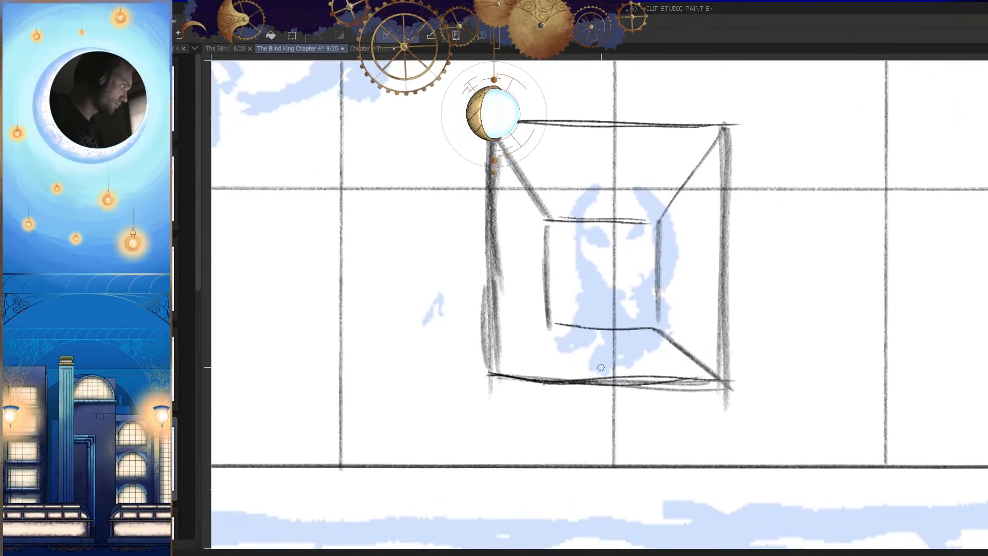
Step: Strengthen the box's bottom edge and add the remaining diagonal depth edge at its lower right corner
drag(553, 327, 486, 375)
key(h)
drag(733, 383, 595, 377)
drag(761, 374, 590, 376)
mouse_move(702, 393)
mouse_down()
mouse_move(699, 421)
mouse_move(685, 432)
mouse_up()
drag(671, 384, 689, 313)
drag(706, 355, 673, 368)
Step: Erase stray marks near the box's depth edge, darken the inner rectangle's sides, and check the box against the surrounding panels
key(e)
drag(673, 308, 672, 369)
key(p)
mouse_move(659, 276)
mouse_down()
mouse_move(662, 409)
mouse_move(759, 334)
mouse_move(630, 315)
mouse_up()
drag(770, 307, 679, 311)
drag(660, 211, 660, 323)
drag(769, 193, 658, 196)
drag(729, 267, 706, 387)
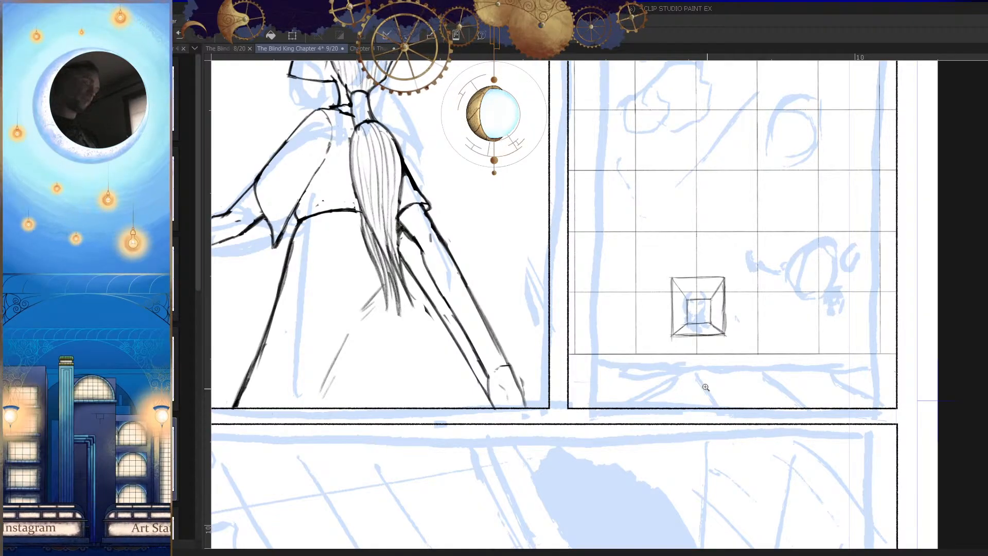
click(737, 320)
click(737, 320)
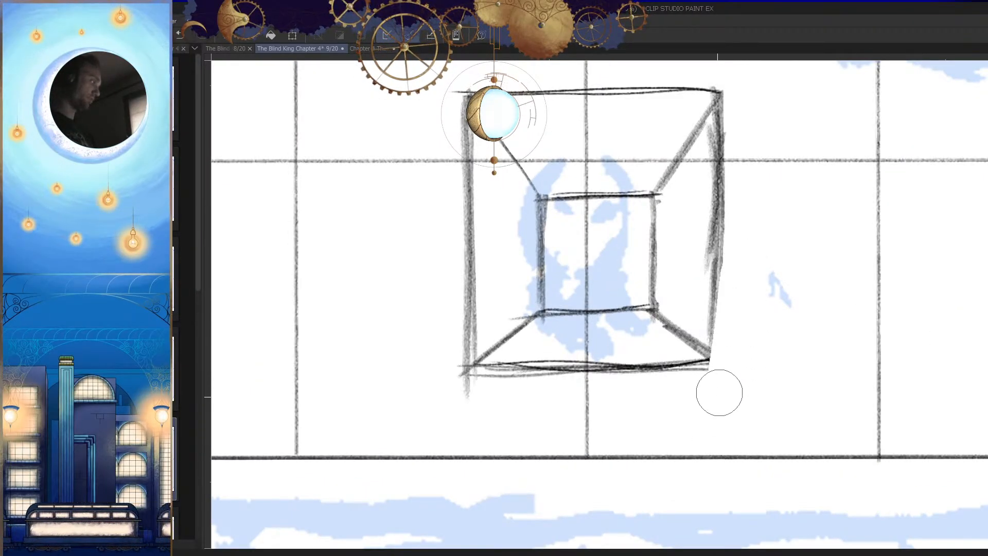
Step: Rework the box's right side and lower right corner, erasing the overshooting line ends
drag(740, 270, 739, 330)
drag(742, 366, 742, 377)
drag(715, 277, 717, 388)
drag(718, 328, 717, 390)
drag(717, 390, 799, 356)
drag(562, 383, 563, 373)
mouse_move(789, 363)
mouse_down()
mouse_move(823, 377)
mouse_move(811, 390)
mouse_up()
key(ctrl+z)
key(e)
drag(810, 390, 792, 402)
drag(761, 323, 787, 317)
Step: Retrace the box's outer sides, bottom, top and diagonal depth edges with the pencil to firm up its shape
key(p)
mouse_move(593, 268)
mouse_down()
mouse_move(714, 266)
mouse_move(572, 270)
mouse_move(580, 420)
mouse_up()
mouse_move(734, 265)
mouse_down()
mouse_move(730, 419)
mouse_move(573, 422)
mouse_up()
drag(735, 421, 591, 420)
scroll(624, 374, down, 5)
drag(721, 418, 692, 404)
drag(599, 340, 638, 308)
drag(551, 247, 618, 343)
mouse_move(794, 245)
mouse_down()
mouse_move(733, 340)
mouse_move(687, 246)
mouse_move(740, 243)
mouse_move(696, 245)
mouse_up()
drag(752, 259, 719, 247)
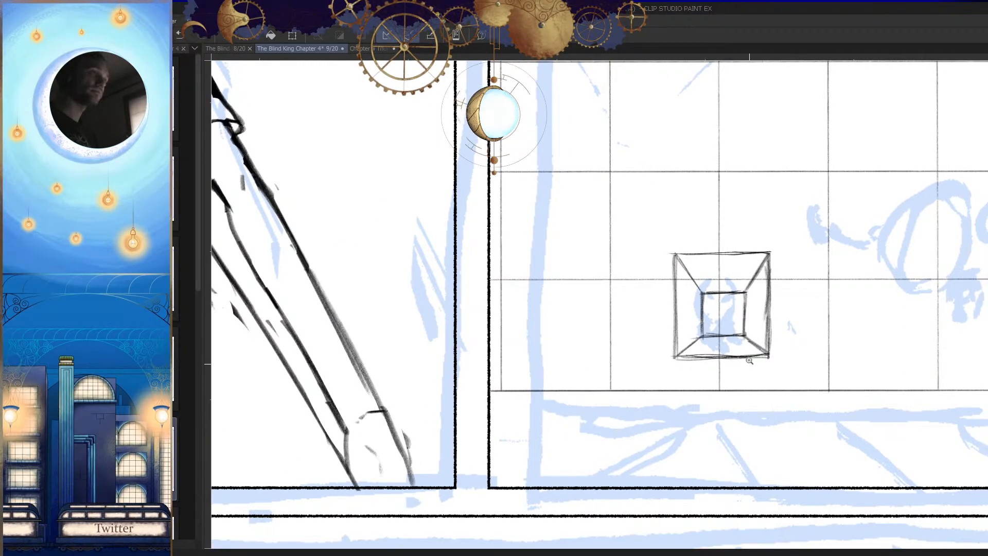
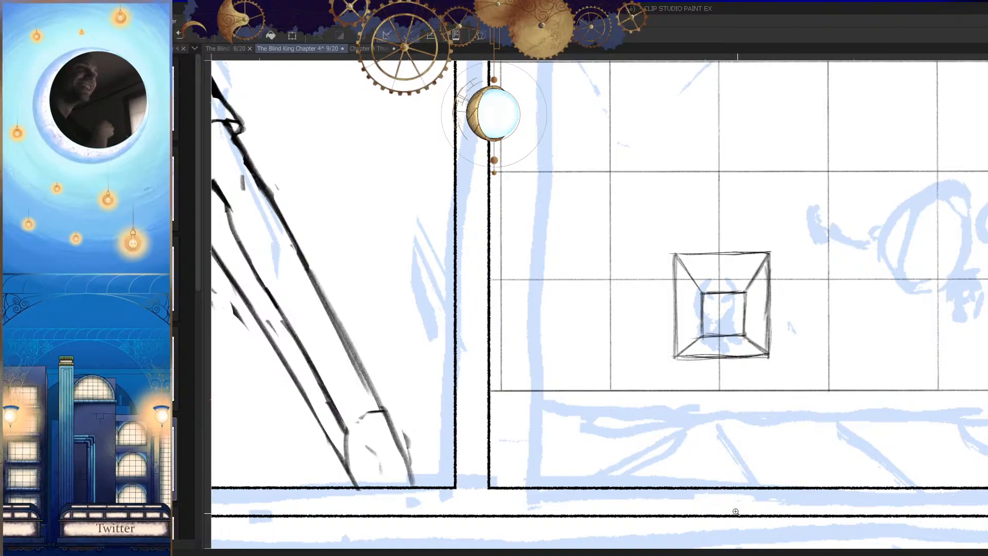
Step: Try to sketch an oval head over the blue rough figure inside the box-shaped recess
mouse_move(743, 322)
mouse_down()
mouse_move(712, 388)
mouse_move(688, 399)
mouse_move(686, 416)
mouse_move(679, 317)
mouse_up()
mouse_move(608, 226)
mouse_down()
mouse_move(599, 222)
mouse_move(655, 288)
mouse_move(613, 232)
mouse_move(617, 425)
mouse_move(571, 244)
mouse_move(551, 250)
mouse_up()
key(ctrl+z)
key(ctrl+z)
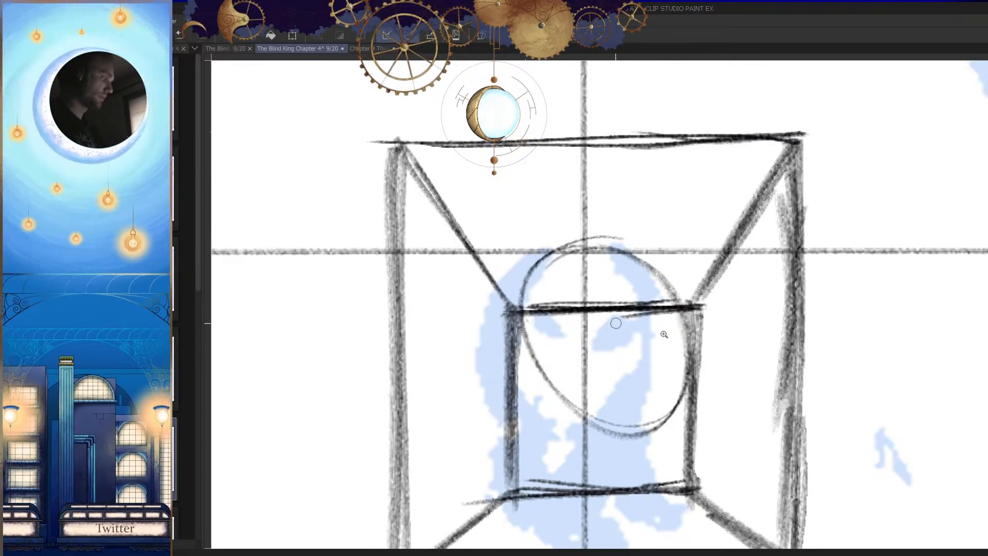
drag(639, 328, 719, 414)
drag(552, 354, 730, 345)
key(ctrl+z)
key(ctrl+z)
Step: Sketch a round head over the top of the recess's inner rectangle, replacing misplaced strokes, and check its shape in the mirrored view
drag(517, 265, 550, 266)
mouse_move(535, 222)
mouse_down()
mouse_move(515, 222)
mouse_move(533, 232)
mouse_up()
drag(551, 265, 589, 265)
key(ctrl+z)
mouse_move(544, 210)
mouse_down()
mouse_move(506, 210)
mouse_move(548, 349)
mouse_move(500, 203)
mouse_up()
mouse_move(543, 215)
mouse_down()
mouse_move(456, 250)
mouse_move(508, 209)
mouse_move(584, 288)
mouse_move(517, 219)
mouse_up()
key(ctrl+z)
mouse_move(526, 219)
mouse_down()
mouse_move(469, 332)
mouse_move(481, 218)
mouse_move(503, 204)
mouse_move(601, 275)
mouse_move(530, 289)
mouse_up()
key(h)
mouse_move(733, 348)
mouse_down()
mouse_move(710, 364)
mouse_move(761, 367)
mouse_up()
drag(673, 373, 580, 389)
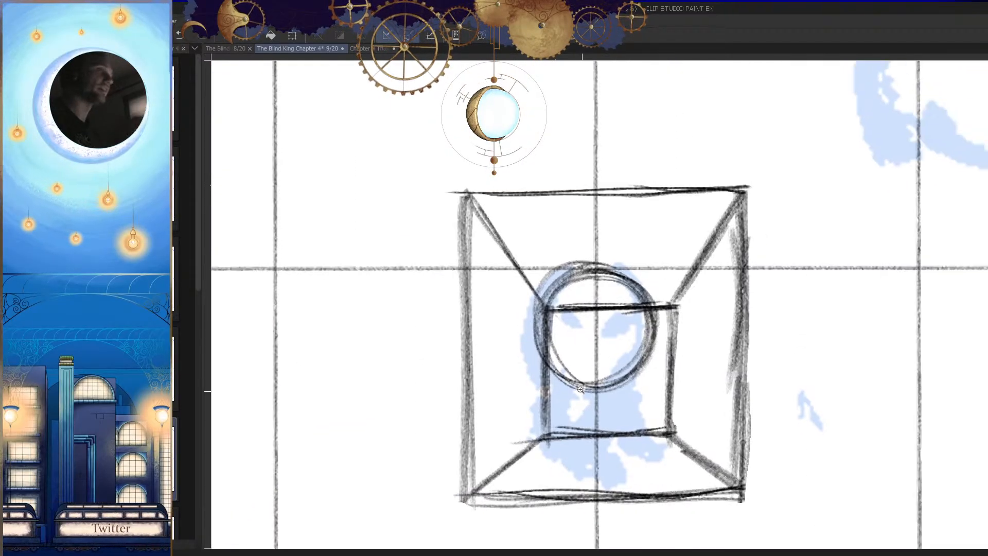
Step: Draw the curved face contour inside the round head in the recess, undoing misplaced curves, and check it in the mirrored view
drag(646, 366, 633, 364)
drag(571, 270, 568, 396)
key(ctrl+z)
drag(553, 266, 554, 421)
key(ctrl+z)
drag(569, 309, 564, 414)
drag(570, 288, 564, 443)
key(h)
key(h)
drag(715, 359, 656, 361)
Step: Sketch the round head of a standing figure in the empty area above the wavy ground line of the curved-wall panel
drag(795, 304, 578, 348)
drag(606, 295, 727, 308)
drag(606, 154, 630, 155)
drag(650, 220, 689, 219)
key(ctrl+z)
mouse_move(641, 134)
mouse_down()
mouse_move(602, 109)
mouse_move(648, 304)
mouse_move(607, 106)
mouse_up()
mouse_move(607, 126)
mouse_down()
mouse_move(525, 143)
mouse_move(644, 104)
mouse_move(506, 247)
mouse_move(691, 246)
mouse_up()
key(ctrl+z)
mouse_move(604, 118)
mouse_down()
mouse_move(526, 152)
mouse_move(588, 119)
mouse_move(693, 229)
mouse_move(622, 123)
mouse_up()
mouse_move(588, 125)
mouse_down()
mouse_move(509, 158)
mouse_move(656, 284)
mouse_up()
mouse_move(650, 266)
mouse_down()
mouse_move(670, 274)
mouse_move(630, 308)
mouse_up()
mouse_move(615, 157)
mouse_down()
mouse_move(644, 291)
mouse_move(622, 159)
mouse_up()
key(ctrl+z)
Step: Draw the face contour inside the standing figure's head and add two oval eyes
mouse_move(594, 155)
mouse_down()
mouse_move(549, 146)
mouse_move(623, 161)
mouse_move(559, 154)
mouse_move(645, 312)
mouse_move(670, 254)
mouse_up()
mouse_move(568, 197)
mouse_down()
mouse_move(533, 212)
mouse_move(567, 188)
mouse_up()
mouse_move(554, 197)
mouse_down()
mouse_move(576, 271)
mouse_move(596, 252)
mouse_up()
mouse_move(643, 190)
mouse_down()
mouse_move(654, 212)
mouse_move(642, 257)
mouse_up()
key(ctrl+z)
key(ctrl+z)
key(ctrl+z)
key(ctrl+y)
drag(643, 189, 659, 257)
mouse_move(642, 187)
mouse_down()
mouse_move(661, 220)
mouse_move(656, 301)
mouse_up()
Step: Draw the two slanted side lines of the figure's body below the head
mouse_move(591, 256)
mouse_down()
mouse_move(589, 329)
mouse_move(630, 287)
mouse_move(611, 278)
mouse_up()
key(ctrl+z)
drag(592, 234, 580, 315)
drag(585, 262, 580, 321)
drag(634, 234, 660, 348)
drag(639, 263, 659, 343)
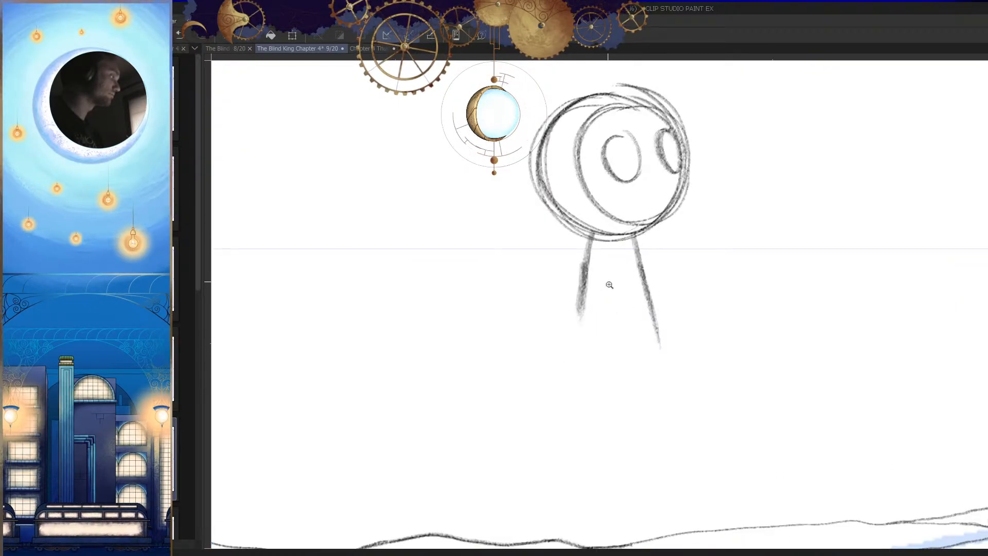
Step: Sketch the inner line of the figure's near arm and rough in its sleeve end and hand
drag(611, 282, 622, 281)
drag(613, 238, 587, 355)
drag(566, 314, 593, 387)
key(ctrl+z)
mouse_move(564, 343)
mouse_down()
mouse_move(588, 379)
mouse_move(549, 403)
mouse_up()
drag(558, 406, 580, 409)
Step: Draw the curved hem along the bottom of the figure's coat, redoing the first attempt
key(h)
drag(683, 395, 683, 374)
drag(555, 340, 617, 371)
key(h)
drag(712, 320, 713, 337)
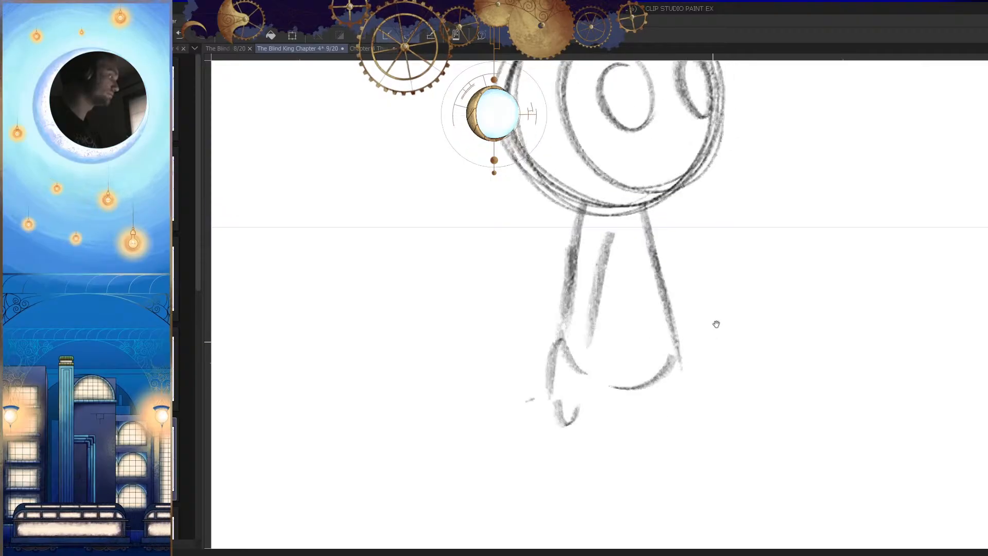
key(ctrl+z)
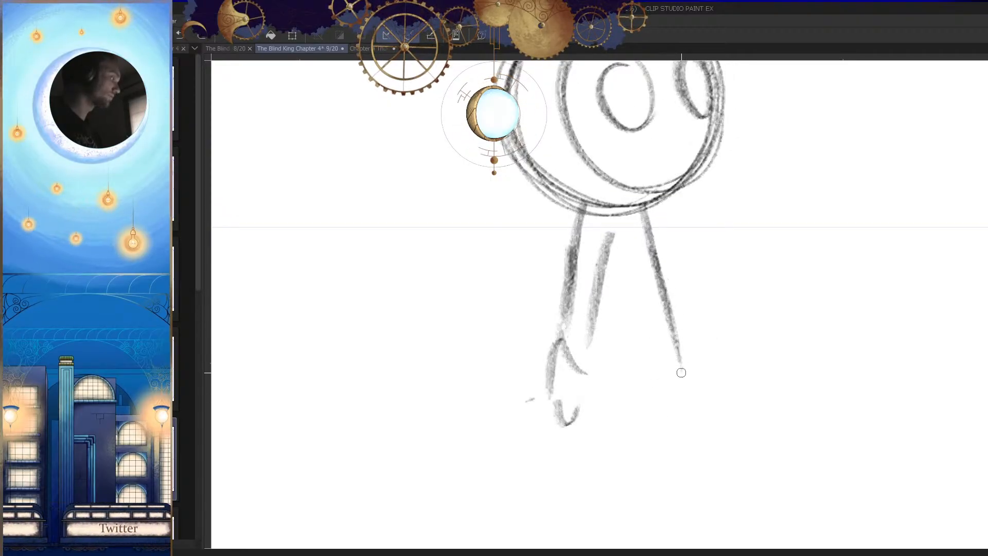
drag(609, 387, 678, 355)
drag(591, 380, 667, 352)
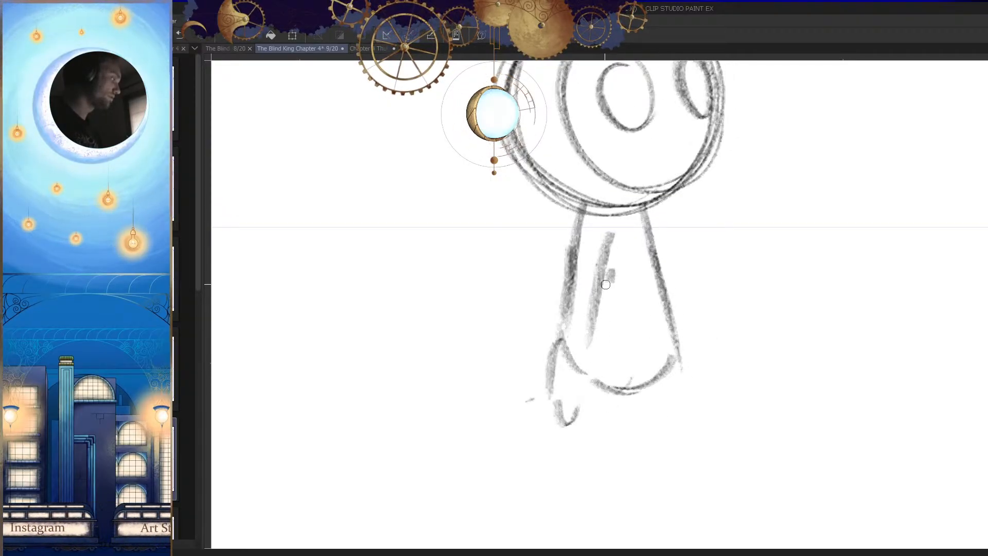
Step: Strengthen the near arm's inner line down to the hem and add fold curves across the upper sleeve
drag(610, 271, 595, 384)
drag(603, 338, 599, 363)
drag(569, 251, 605, 284)
drag(582, 242, 603, 267)
Step: Sketch the far arm's outer line beside the body and rough in its hand
drag(767, 273, 701, 298)
drag(592, 229, 633, 357)
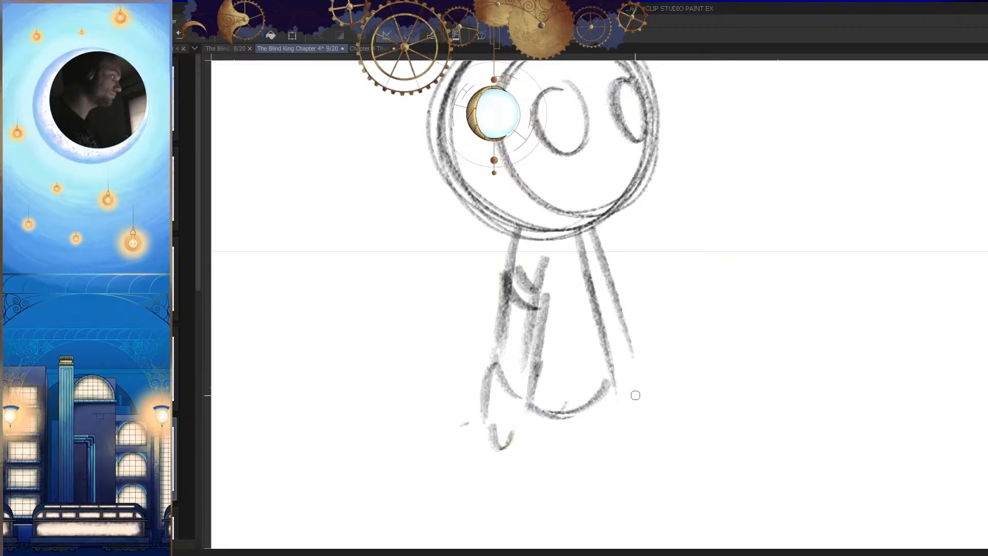
drag(626, 298, 624, 283)
key(ctrl+z)
drag(590, 213, 620, 340)
key(h)
mouse_move(622, 374)
mouse_down()
mouse_move(621, 356)
mouse_move(614, 369)
mouse_up()
drag(606, 381, 624, 380)
key(h)
Step: Rough in the figure's near hand, leg and boxy shoe, erasing stray marks below the coat
scroll(637, 364, down, 4)
scroll(622, 363, up, 3)
mouse_move(536, 304)
mouse_down()
mouse_move(543, 294)
mouse_move(548, 329)
mouse_up()
key(p)
mouse_move(555, 267)
mouse_down()
mouse_move(579, 320)
mouse_move(619, 322)
mouse_move(585, 366)
mouse_up()
key(ctrl+z)
mouse_move(598, 306)
mouse_down()
mouse_move(592, 368)
mouse_move(545, 342)
mouse_up()
key(e)
click(591, 371)
key(p)
drag(548, 346, 544, 389)
drag(600, 349, 598, 382)
Step: Draw the other leg with the top, toe and sole of its shoe in the mirrored view
key(h)
drag(655, 362, 667, 350)
mouse_move(615, 287)
mouse_down()
mouse_move(613, 334)
mouse_move(563, 329)
mouse_up()
drag(565, 332, 561, 355)
drag(558, 367, 585, 368)
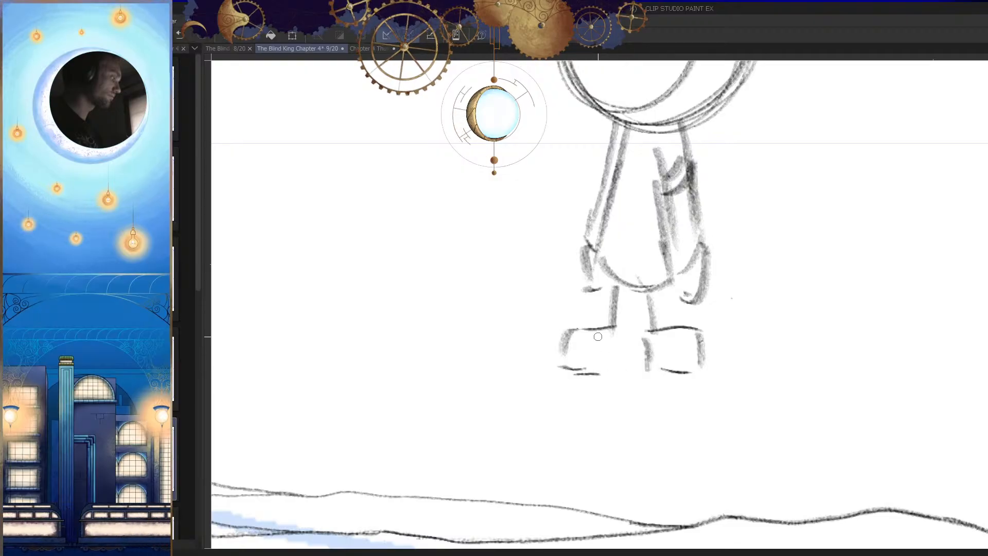
Step: Add the boot cuff and inner leg edges, close the shoe outlines, and check the figure against the whole panel
key(h)
mouse_move(612, 291)
mouse_down()
mouse_move(565, 289)
mouse_move(565, 304)
mouse_move(613, 297)
mouse_up()
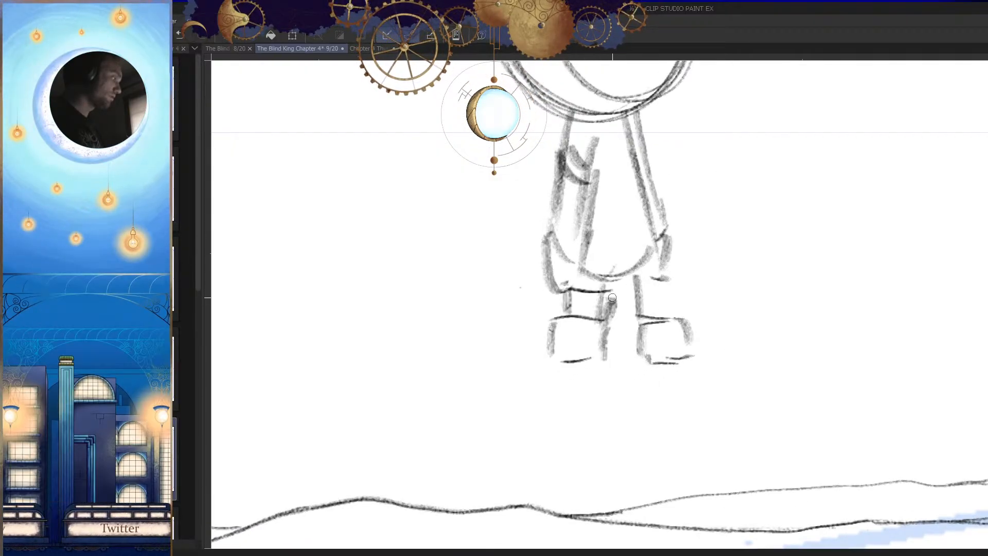
key(h)
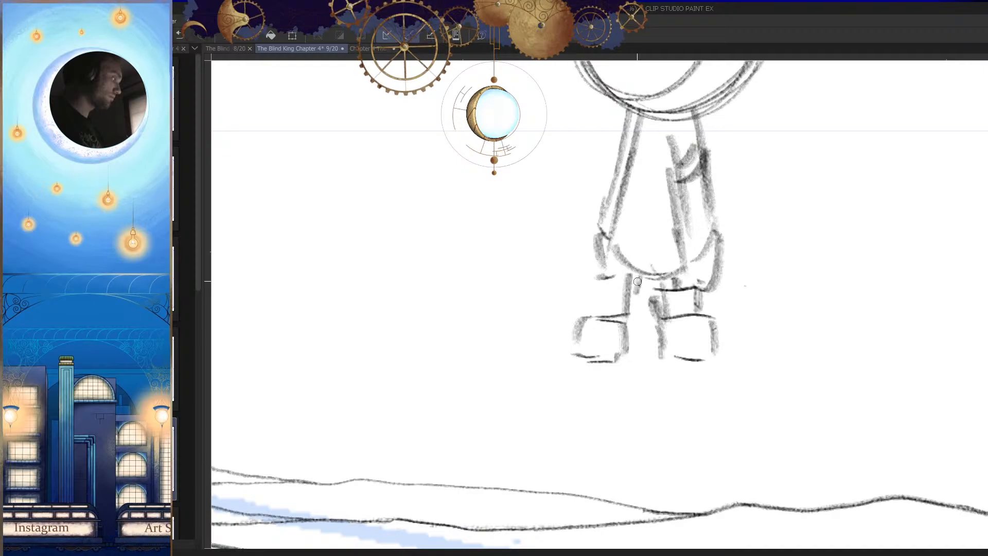
mouse_move(606, 291)
mouse_down()
mouse_move(604, 315)
mouse_move(646, 352)
mouse_up()
drag(643, 353, 624, 354)
scroll(622, 354, down, 5)
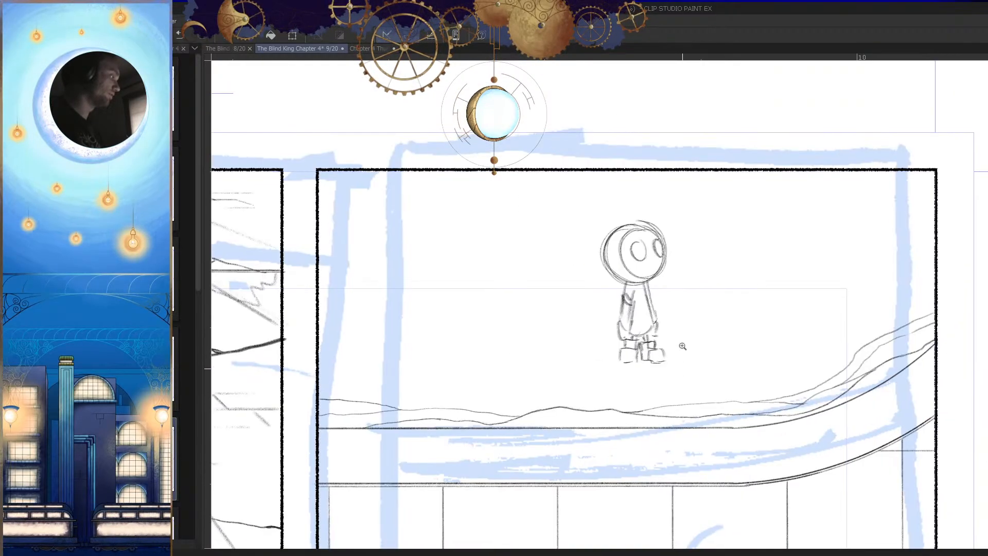
scroll(664, 311, up, 7)
Step: Draw the coat's front opening line and add small oval buttons down the front
drag(689, 329, 691, 350)
mouse_move(612, 217)
mouse_down()
mouse_move(611, 246)
mouse_move(588, 293)
mouse_move(590, 374)
mouse_up()
drag(594, 408, 594, 439)
key(h)
drag(682, 329, 682, 321)
drag(623, 264, 626, 291)
drag(628, 263, 626, 323)
drag(638, 360, 635, 361)
mouse_move(620, 409)
mouse_down()
mouse_move(581, 409)
mouse_move(635, 413)
mouse_up()
Step: Strengthen the coat hem and refine the boots' cuffs, sides and soles, checking them in the mirrored view
drag(594, 302, 665, 324)
drag(675, 365, 636, 375)
drag(715, 394, 719, 393)
mouse_move(602, 377)
mouse_down()
mouse_move(620, 366)
mouse_move(599, 363)
mouse_move(590, 410)
mouse_up()
key(h)
mouse_move(591, 379)
mouse_down()
mouse_move(591, 411)
mouse_move(627, 415)
mouse_move(668, 389)
mouse_up()
key(h)
key(h)
mouse_move(596, 425)
mouse_down()
mouse_move(662, 397)
mouse_move(673, 377)
mouse_up()
key(h)
drag(621, 355, 678, 366)
mouse_move(596, 365)
mouse_down()
mouse_move(497, 364)
mouse_move(568, 386)
mouse_up()
Step: Refine the boot shafts and shoe outlines in the mirrored view and return to the normal view
key(h)
Step: Erase the top of the far boot and redraw its toe and side edges with the pencil
mouse_move(694, 366)
mouse_down()
mouse_move(692, 324)
mouse_move(720, 323)
mouse_up()
key(e)
mouse_move(635, 308)
mouse_down()
mouse_move(636, 321)
mouse_move(720, 320)
mouse_up()
key(p)
mouse_move(638, 331)
mouse_down()
mouse_move(718, 329)
mouse_move(646, 361)
mouse_up()
drag(727, 336, 725, 363)
drag(633, 335, 642, 372)
key(h)
drag(599, 305, 595, 340)
drag(574, 289, 567, 333)
mouse_move(571, 303)
mouse_down()
mouse_move(567, 332)
mouse_move(499, 367)
mouse_up()
key(h)
drag(582, 350, 647, 333)
mouse_move(442, 303)
mouse_down()
mouse_move(458, 315)
mouse_move(573, 324)
mouse_move(592, 402)
mouse_move(654, 330)
mouse_up()
Step: Erase and redraw part of the coat's front opening edge, touching up the sleeve lines in the normal and mirrored views
key(h)
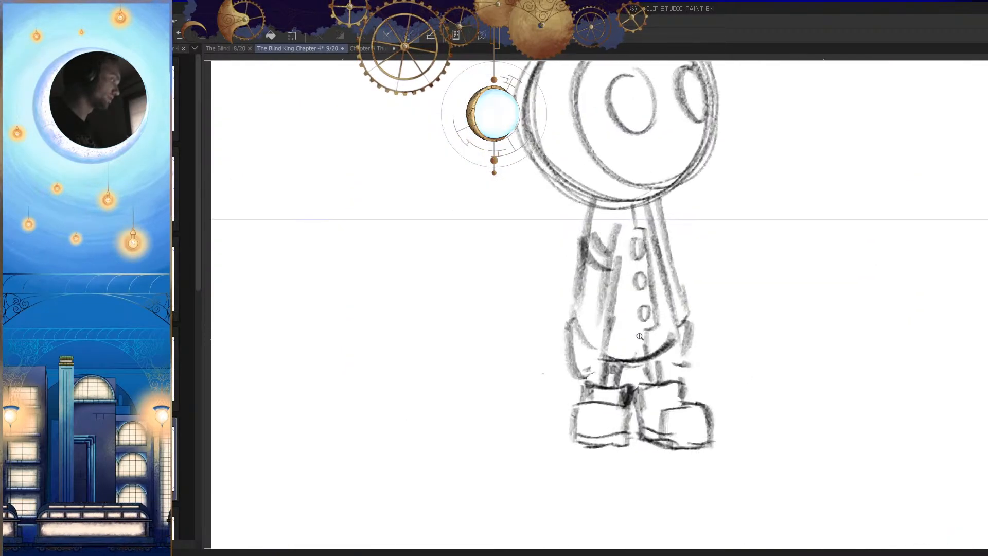
mouse_move(581, 261)
mouse_down()
mouse_move(570, 324)
mouse_move(606, 344)
mouse_up()
key(h)
key(e)
drag(630, 233, 643, 289)
key(p)
mouse_move(622, 224)
mouse_down()
mouse_move(645, 358)
mouse_move(627, 289)
mouse_move(632, 339)
mouse_up()
key(ctrl+z)
drag(627, 292, 633, 351)
key(h)
drag(636, 265, 648, 272)
mouse_move(595, 254)
mouse_down()
mouse_move(620, 274)
mouse_move(630, 265)
mouse_up()
key(h)
key(h)
Step: Erase the rough outline of the figure's near eye and redraw it as a clean closed oval, checking it mirrored
mouse_move(701, 324)
mouse_down()
mouse_move(684, 346)
mouse_move(697, 439)
mouse_up()
drag(671, 401, 647, 412)
drag(597, 309, 653, 308)
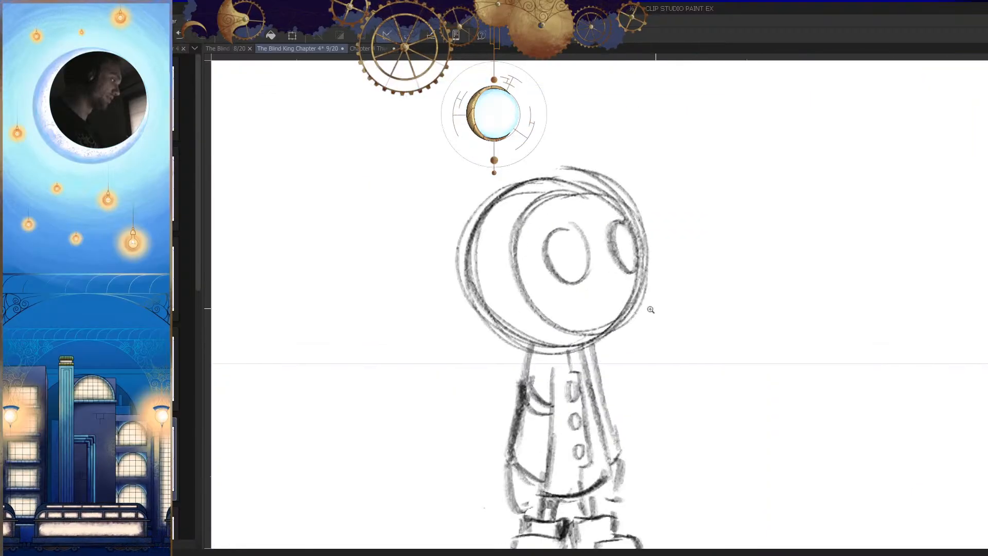
key(e)
mouse_move(570, 237)
mouse_down()
mouse_move(553, 244)
mouse_move(572, 276)
mouse_move(588, 252)
mouse_up()
key(p)
mouse_move(563, 208)
mouse_down()
mouse_move(551, 291)
mouse_move(568, 301)
mouse_up()
mouse_move(565, 209)
mouse_down()
mouse_move(550, 298)
mouse_move(568, 303)
mouse_up()
key(h)
drag(692, 304, 700, 295)
key(ctrl+z)
key(ctrl+z)
key(ctrl+z)
key(ctrl+z)
drag(681, 201, 657, 315)
mouse_move(680, 200)
mouse_down()
mouse_move(650, 315)
mouse_move(670, 233)
mouse_move(637, 303)
mouse_move(694, 254)
mouse_move(719, 324)
mouse_up()
key(h)
Step: Clean up stray sketch lines around the figure's round head with the eraser, comparing the mirrored and normal views
key(e)
key(h)
drag(630, 234, 728, 248)
drag(728, 248, 834, 227)
mouse_move(775, 199)
mouse_down()
mouse_move(721, 167)
mouse_move(583, 220)
mouse_up()
drag(700, 166, 578, 216)
key(h)
Step: Select the whole coated figure in the curved-wall panel with a loose polygonal selection around it
drag(681, 319, 596, 391)
mouse_move(677, 449)
mouse_down()
mouse_move(694, 465)
mouse_move(677, 356)
mouse_up()
drag(684, 256, 710, 268)
mouse_move(643, 135)
mouse_down()
mouse_move(545, 194)
mouse_move(558, 401)
mouse_up()
mouse_move(658, 139)
mouse_down()
mouse_move(592, 156)
mouse_move(548, 406)
mouse_up()
mouse_move(669, 360)
mouse_down()
mouse_move(767, 470)
mouse_move(751, 369)
mouse_move(749, 415)
mouse_move(643, 280)
mouse_move(687, 284)
mouse_up()
drag(563, 273, 624, 335)
mouse_move(604, 311)
mouse_down()
mouse_move(569, 382)
mouse_move(594, 383)
mouse_up()
mouse_move(661, 383)
mouse_down()
mouse_move(626, 470)
mouse_move(607, 471)
mouse_up()
drag(680, 453, 688, 340)
drag(739, 332, 687, 339)
drag(671, 249, 718, 402)
drag(717, 402, 700, 376)
double_click(699, 284)
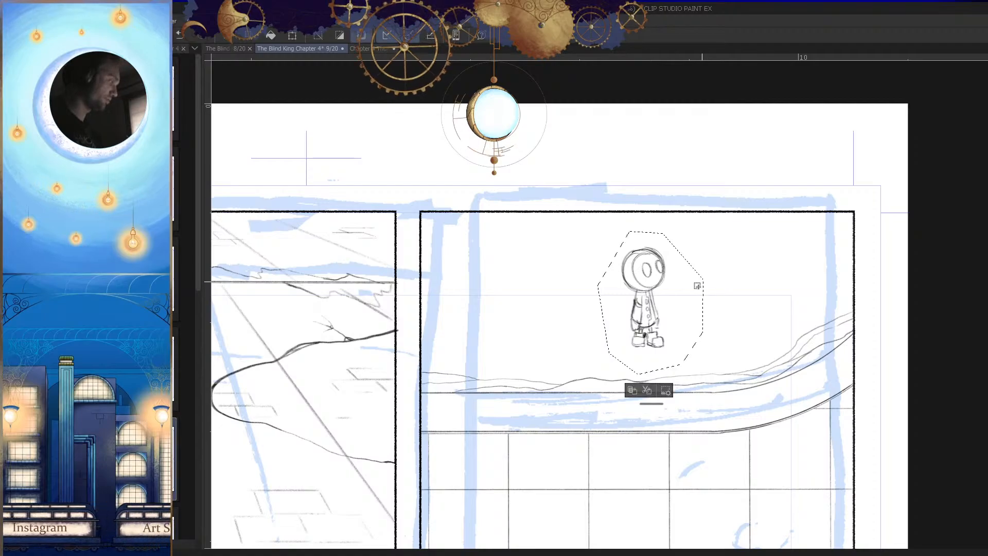
Step: Scale the selected figure down, move it into the page margin above the curved-wall panel, and clear the selection
mouse_move(669, 312)
mouse_down()
mouse_move(666, 156)
mouse_move(652, 322)
mouse_up()
key(ctrl+t)
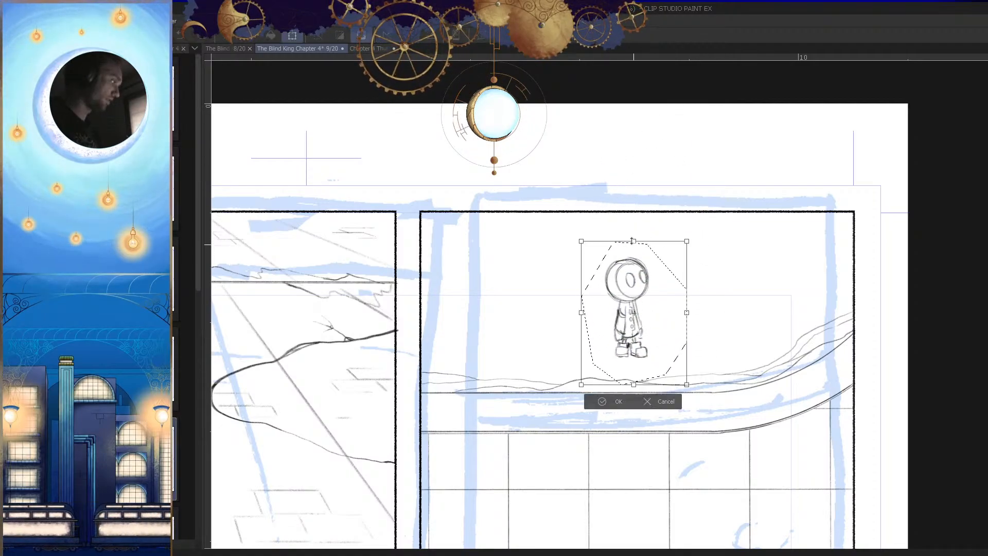
drag(634, 240, 634, 300)
drag(645, 337, 665, 152)
click(636, 205)
key(ctrl+d)
Step: Redraw the long outer edge of the coat's far side in the mirrored view of the shrunken figure
drag(691, 300, 668, 326)
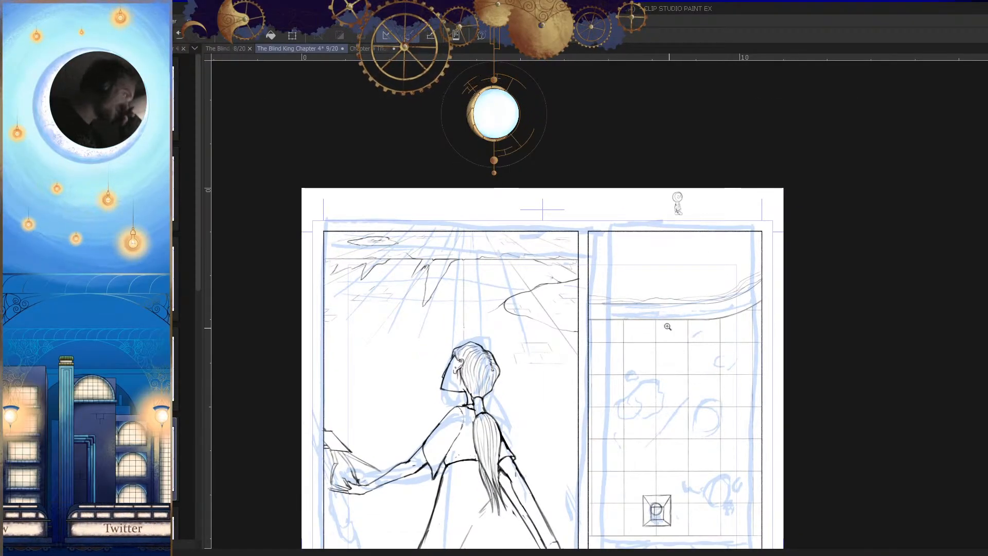
drag(764, 244, 717, 269)
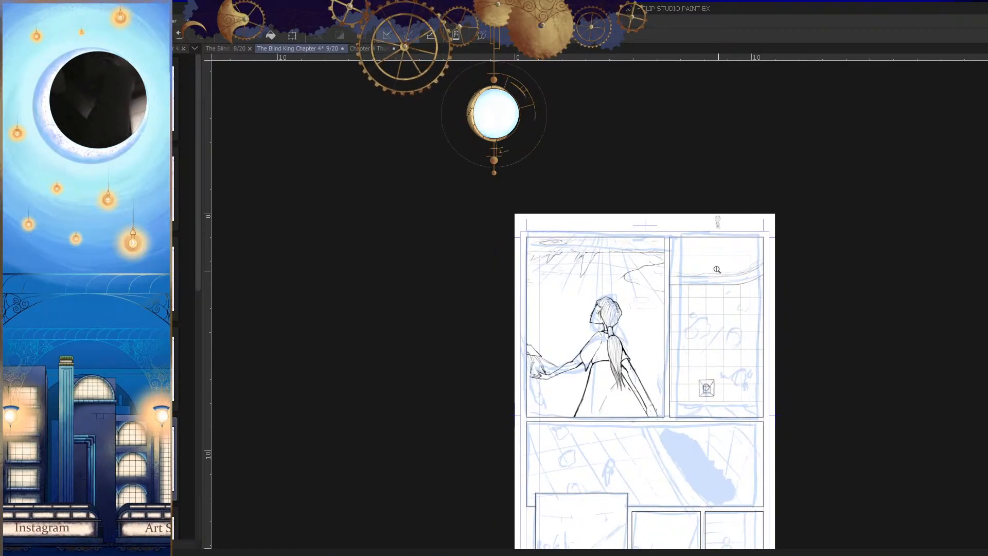
drag(718, 223, 764, 229)
drag(769, 286, 751, 335)
drag(721, 257, 816, 323)
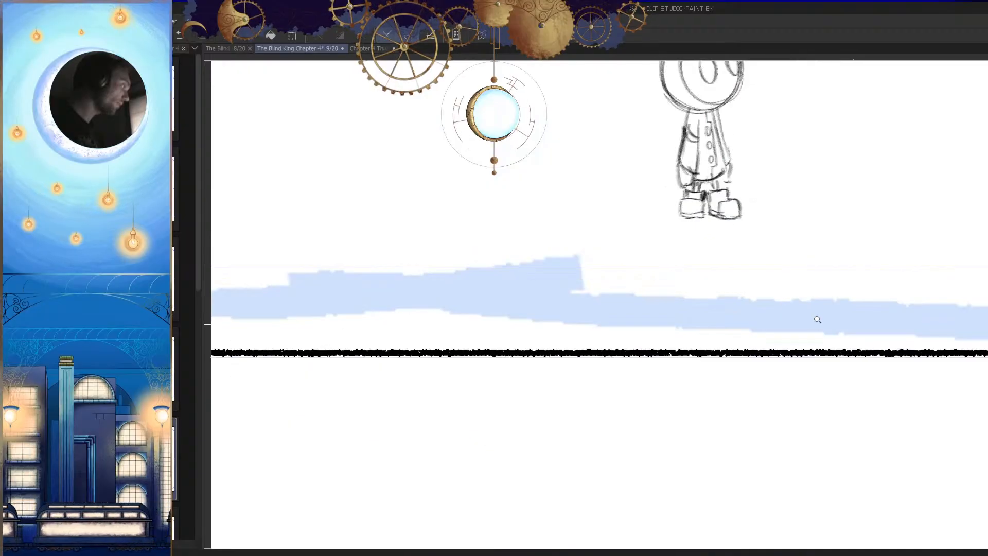
mouse_move(692, 239)
mouse_down()
mouse_move(732, 348)
mouse_move(734, 203)
mouse_move(674, 176)
mouse_up()
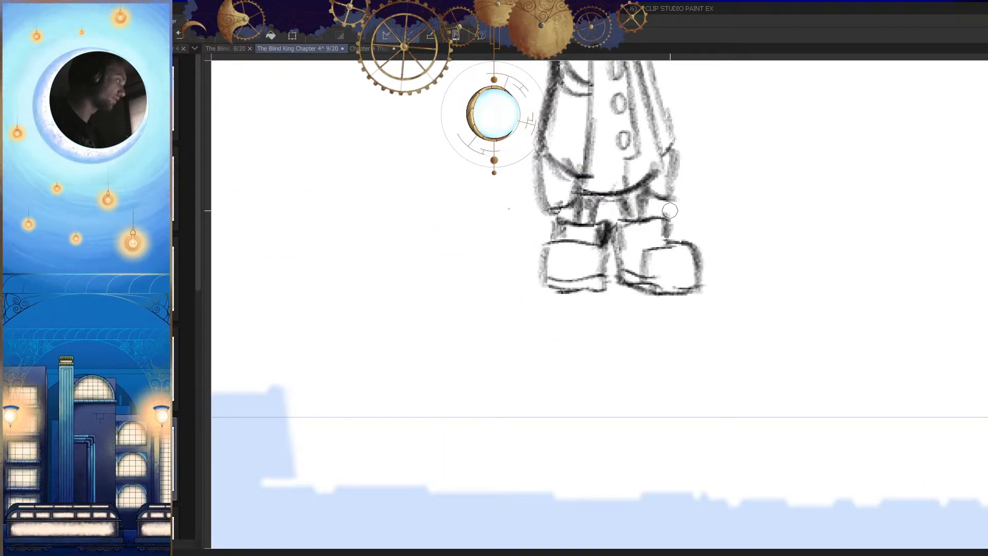
drag(698, 171, 705, 221)
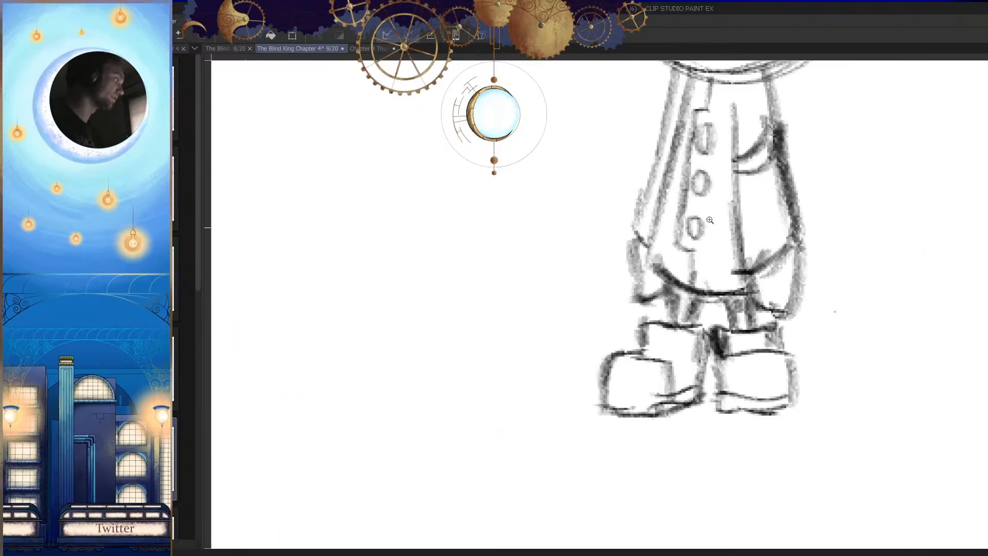
drag(676, 76, 628, 226)
key(ctrl+z)
drag(675, 78, 627, 234)
mouse_move(643, 180)
mouse_down()
mouse_move(630, 209)
mouse_move(645, 245)
mouse_up()
key(h)
Step: Draw a vertical body guide line down through the round head inside the gridded wall's recess
mouse_move(768, 288)
mouse_down()
mouse_move(734, 348)
mouse_move(748, 311)
mouse_move(658, 306)
mouse_up()
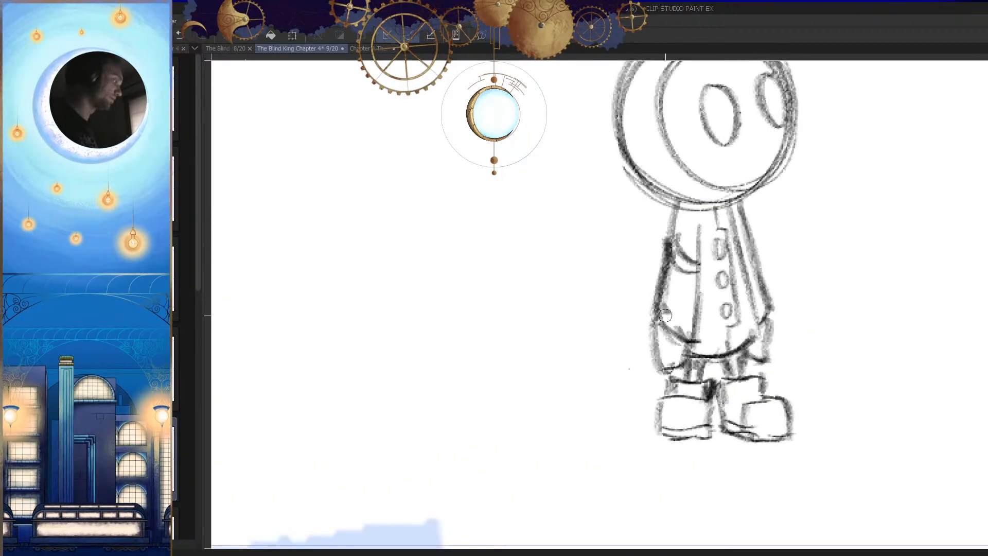
mouse_move(754, 378)
mouse_down()
mouse_move(767, 397)
mouse_move(813, 370)
mouse_move(785, 414)
mouse_move(662, 265)
mouse_move(701, 350)
mouse_up()
drag(769, 343, 765, 320)
drag(686, 383, 641, 414)
drag(578, 351, 628, 328)
key(h)
drag(612, 289, 640, 273)
drag(634, 222, 590, 376)
key(ctrl+z)
drag(600, 293, 622, 286)
mouse_move(596, 226)
mouse_down()
mouse_move(589, 399)
mouse_move(575, 374)
mouse_move(703, 350)
mouse_up()
key(h)
mouse_move(709, 309)
mouse_down()
mouse_move(760, 406)
mouse_move(747, 387)
mouse_up()
key(h)
drag(561, 316, 602, 324)
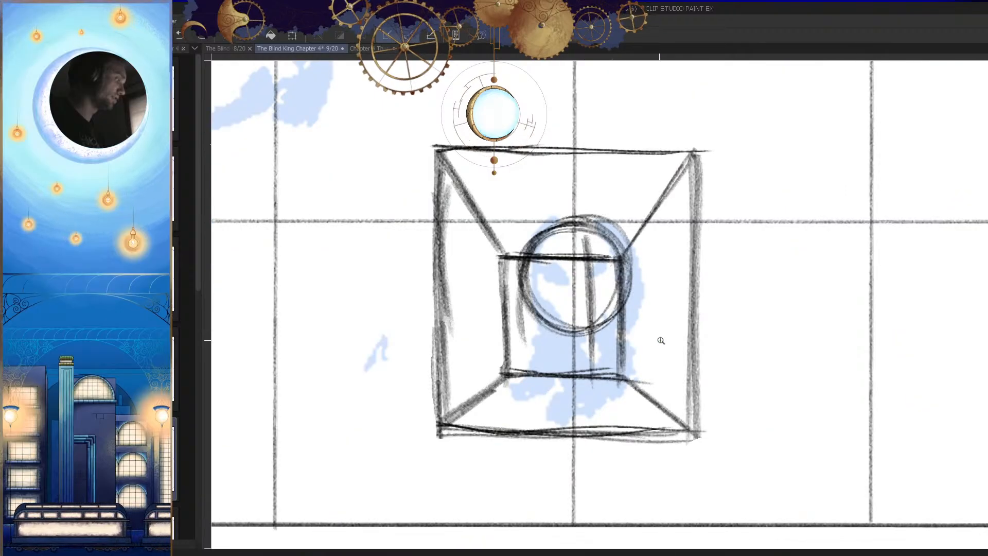
Step: Add a second vertical line beside the recess figure's guide, join their ends, and darken the front edge down to the neck
key(h)
drag(700, 336, 694, 355)
click(708, 315)
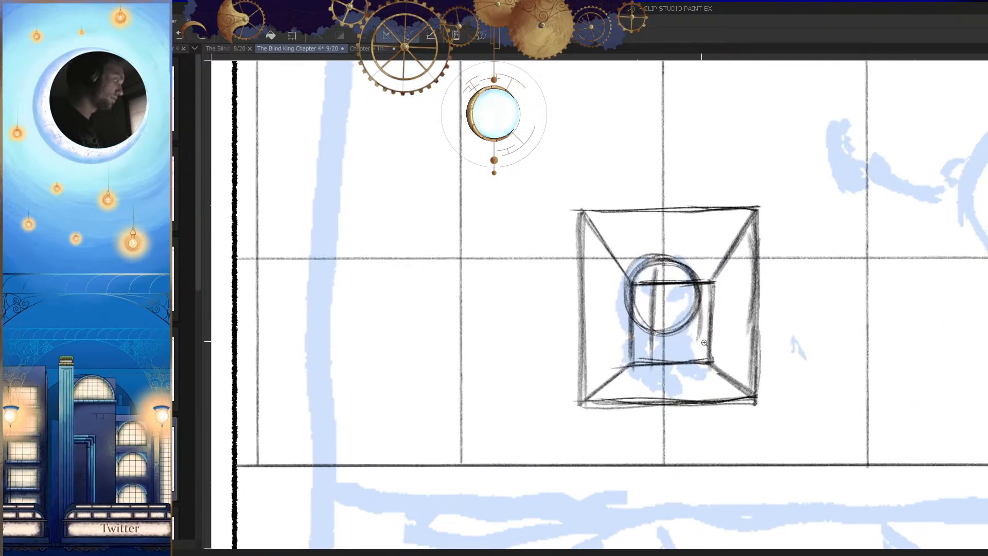
click(708, 366)
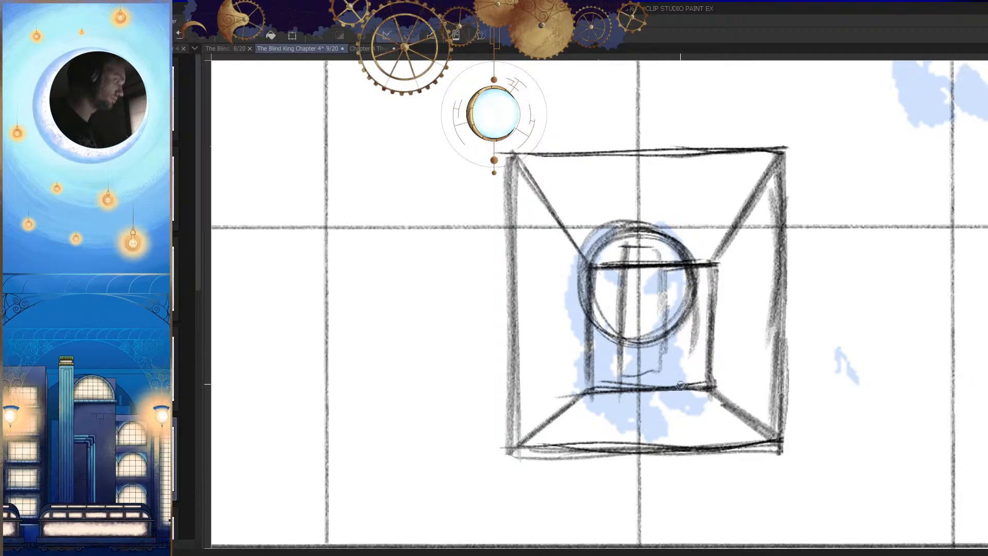
key(h)
drag(578, 227, 572, 321)
drag(570, 273, 589, 348)
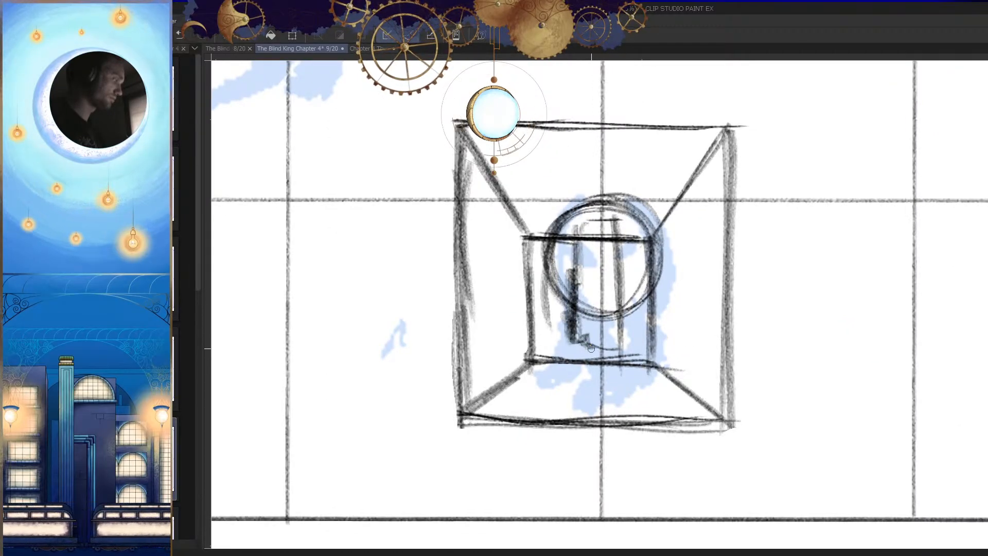
Step: Sketch small nose, mouth and chin marks along the front of the recess figure's head, flipping the view to check
key(h)
key(h)
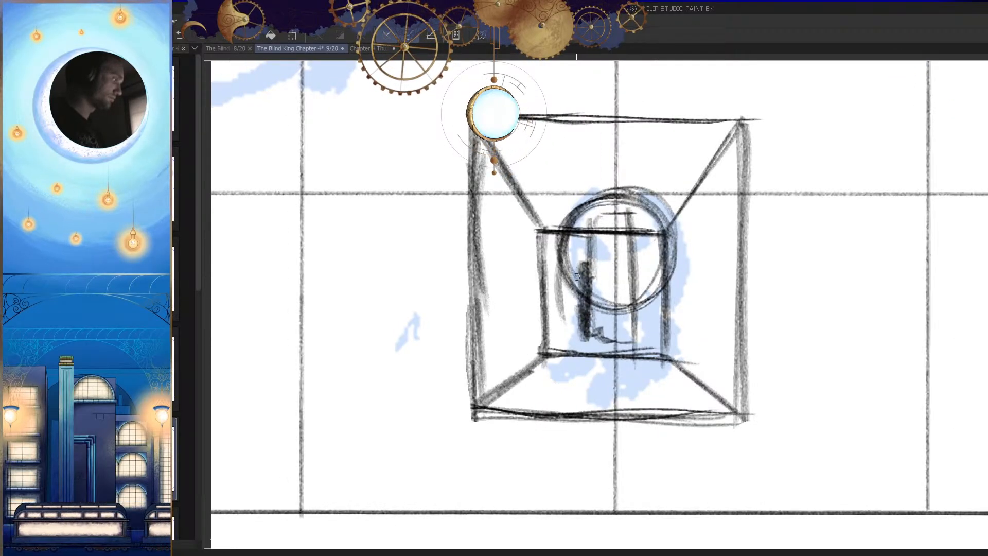
key(h)
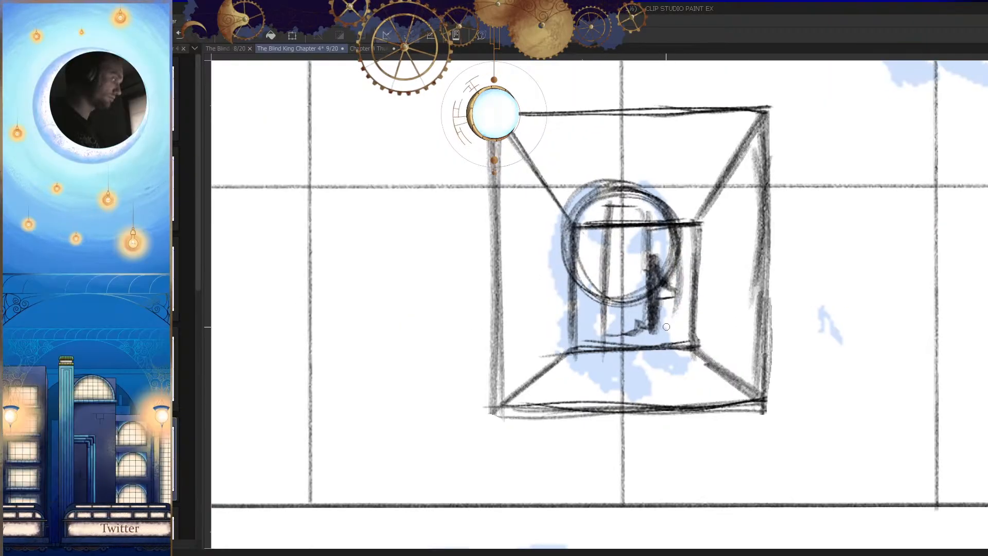
key(h)
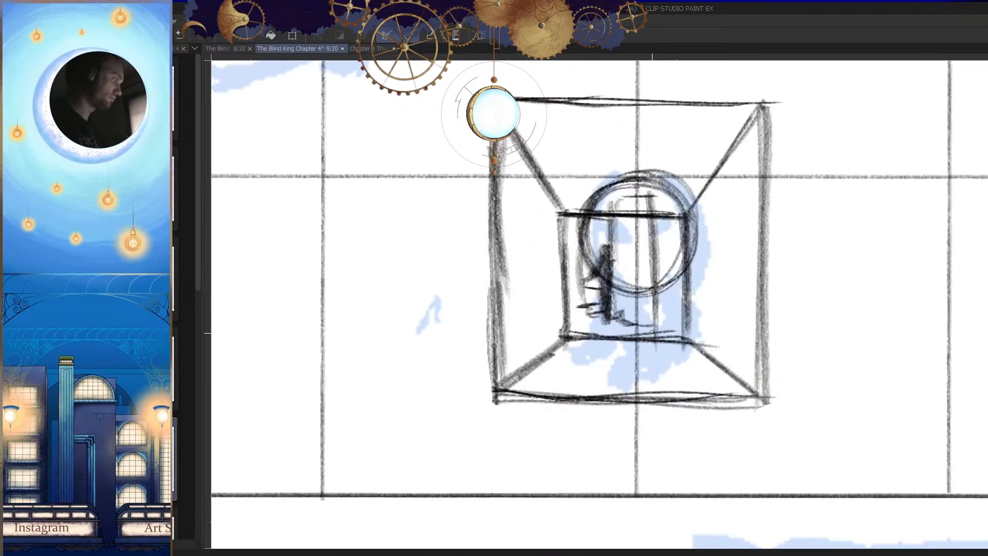
Step: Strengthen the recess head's front edge and draw the jawline from the chin back toward the neck
drag(637, 330, 606, 399)
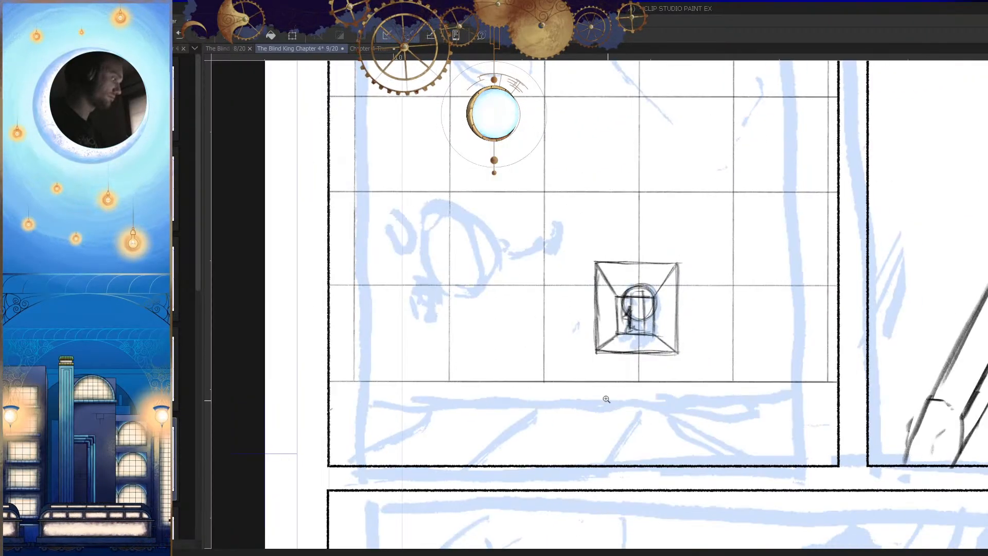
key(h)
drag(691, 316, 678, 396)
mouse_move(650, 310)
mouse_down()
mouse_move(666, 341)
mouse_move(669, 329)
mouse_up()
key(h)
drag(609, 235, 565, 367)
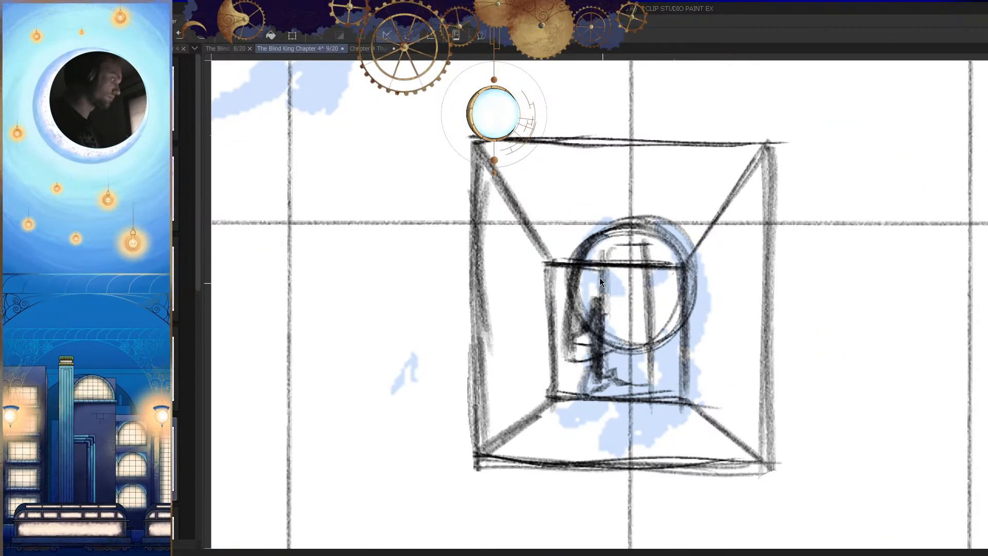
drag(589, 255, 580, 367)
key(ctrl+z)
key(ctrl+z)
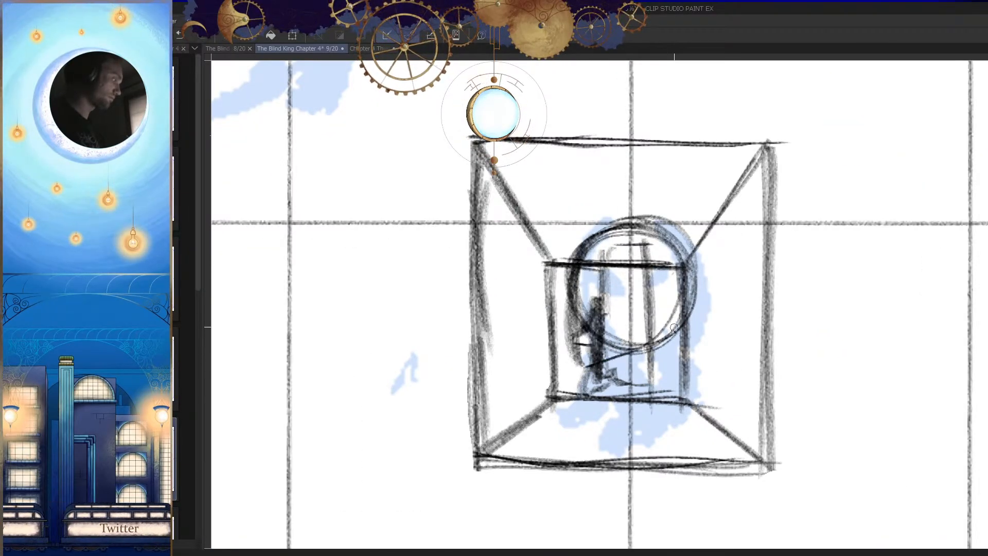
key(h)
drag(722, 334, 709, 370)
key(h)
drag(562, 322, 577, 324)
Step: Erase the recess and guide lines running through the inside of the recess figure's head
key(e)
mouse_move(562, 305)
mouse_down()
mouse_move(559, 318)
mouse_move(580, 314)
mouse_move(574, 267)
mouse_up()
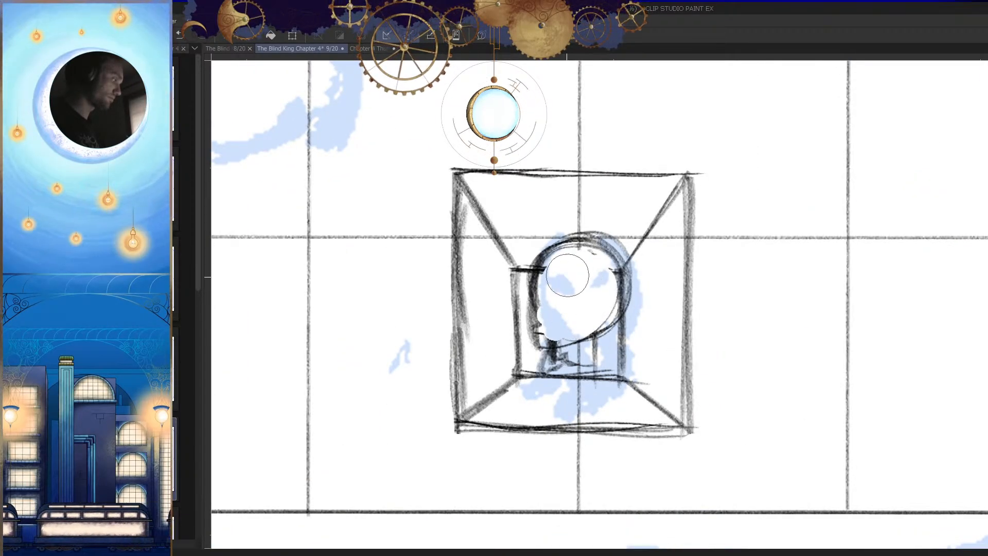
drag(628, 307, 693, 385)
key(h)
drag(620, 302, 664, 301)
mouse_move(613, 281)
mouse_down()
mouse_move(650, 279)
mouse_move(653, 326)
mouse_up()
key(ctrl+z)
key(p)
key(h)
key(e)
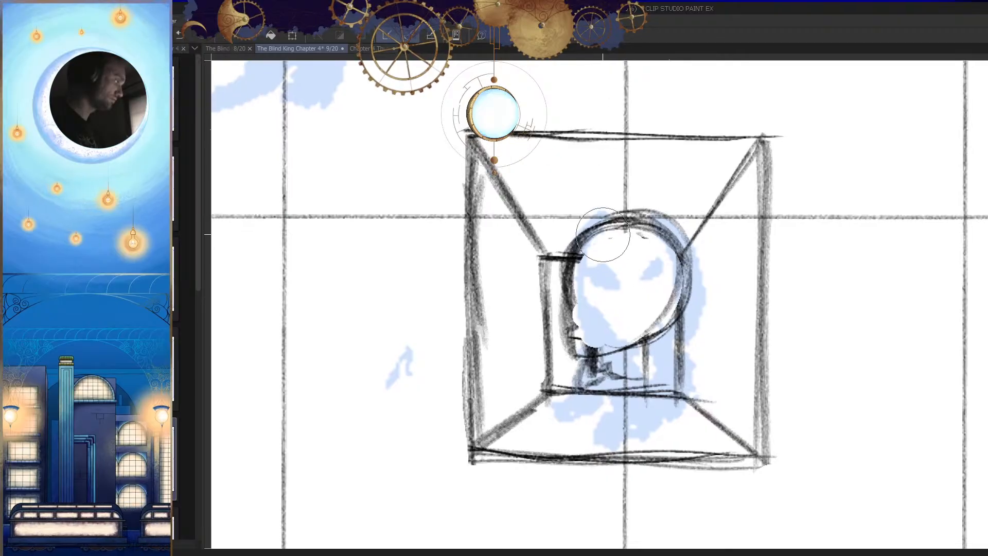
Step: Redraw the recess head's front contour from the forehead down past the nose and lips to the chin
key(p)
drag(608, 223, 569, 327)
drag(593, 250, 575, 356)
drag(603, 234, 571, 366)
key(ctrl+z)
key(ctrl+z)
drag(580, 278, 572, 305)
mouse_move(693, 331)
mouse_down()
mouse_move(674, 430)
mouse_move(465, 371)
mouse_move(658, 325)
mouse_up()
mouse_move(584, 305)
mouse_down()
mouse_move(642, 308)
mouse_move(577, 320)
mouse_move(640, 310)
mouse_up()
key(ctrl+z)
drag(627, 147, 529, 307)
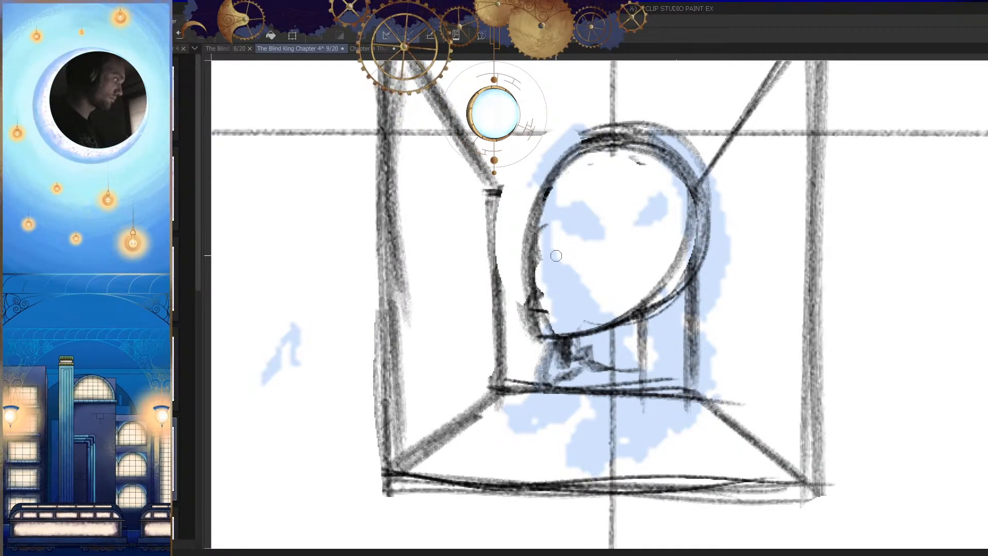
drag(528, 216, 542, 336)
Step: Draw curved, crossing construction lines over the recess figure's face to mark its direction, checking in both views
key(h)
scroll(691, 295, down, 5)
scroll(684, 284, up, 5)
drag(709, 250, 649, 273)
key(ctrl+z)
key(ctrl+z)
drag(706, 236, 613, 315)
drag(670, 268, 613, 321)
key(h)
drag(605, 241, 617, 226)
mouse_move(635, 195)
mouse_down()
mouse_move(559, 273)
mouse_move(540, 332)
mouse_up()
key(h)
Step: Sketch rounded loops below the recess figure's chin, overlapping the recess's back floor edge
scroll(638, 327, down, 6)
scroll(651, 298, up, 5)
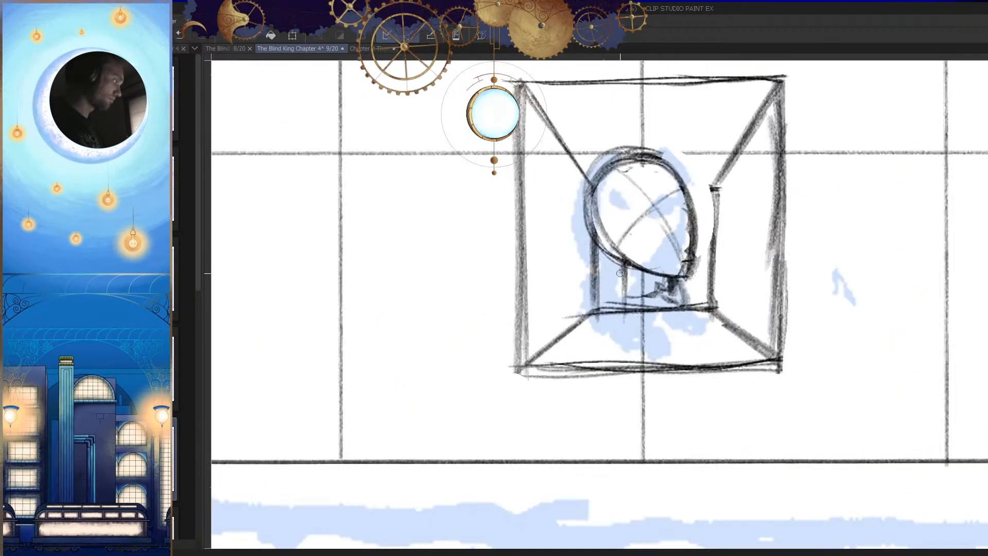
key(h)
scroll(645, 355, up, 2)
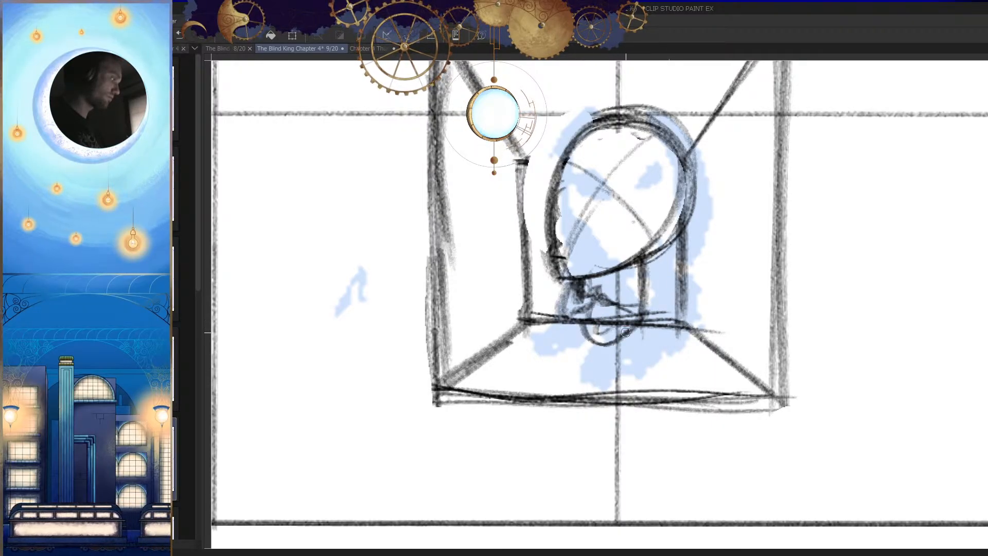
scroll(590, 337, down, 8)
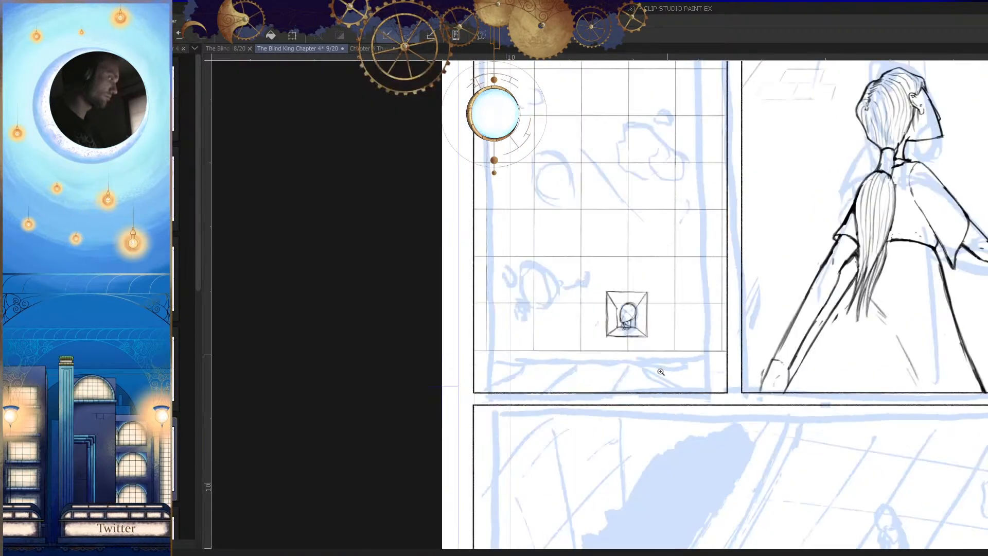
scroll(580, 308, up, 6)
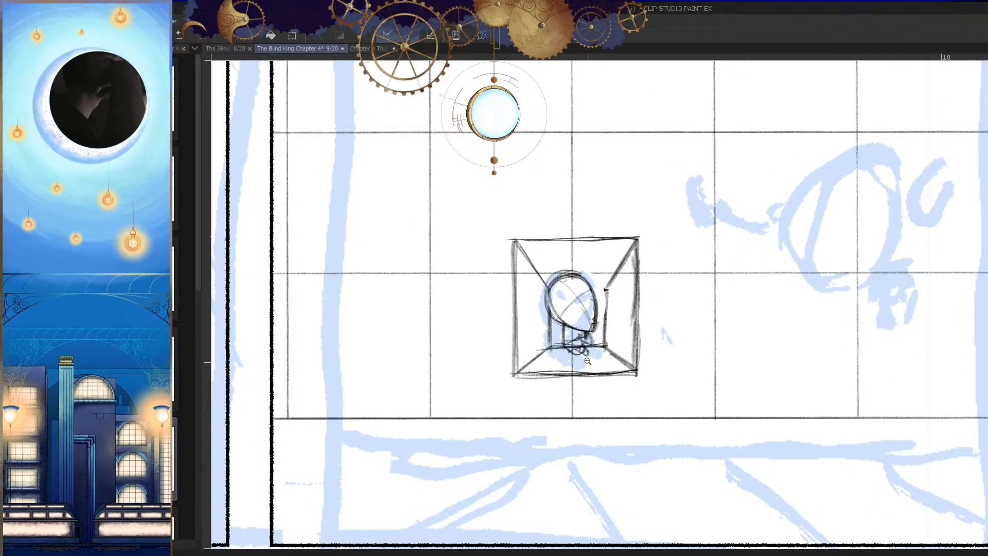
scroll(587, 361, up, 4)
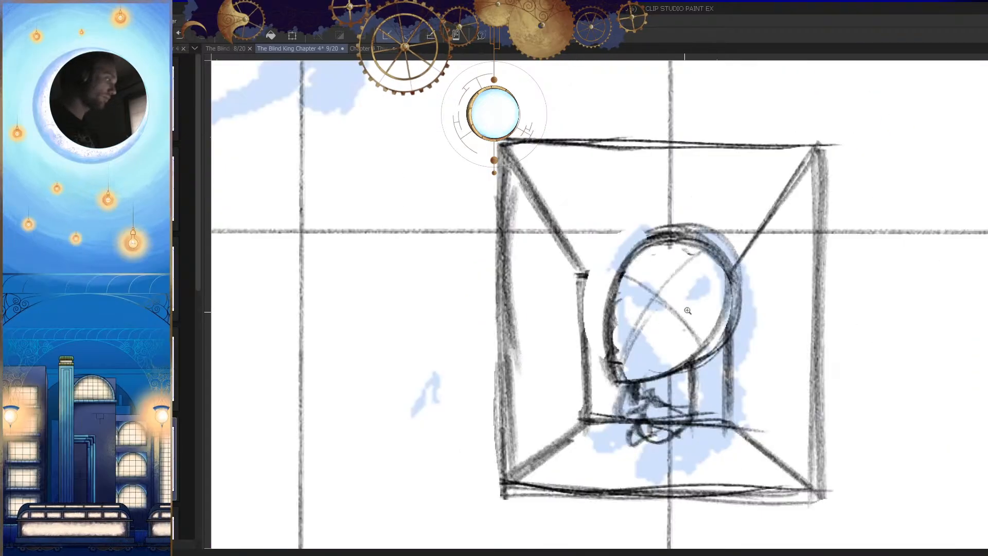
Step: Erase the thick stray strokes around the recess head's forehead and crown, leaving a gap at the top, checking in both views
key(h)
key(h)
scroll(681, 307, up, 2)
mouse_move(683, 222)
mouse_down()
mouse_move(576, 350)
mouse_move(575, 421)
mouse_up()
key(e)
mouse_move(628, 221)
mouse_down()
mouse_move(571, 396)
mouse_move(618, 219)
mouse_move(556, 393)
mouse_up()
key(ctrl+z)
drag(666, 223, 574, 371)
mouse_move(642, 253)
mouse_down()
mouse_move(607, 263)
mouse_move(576, 407)
mouse_up()
drag(659, 223, 570, 385)
drag(689, 226, 586, 308)
key(h)
drag(644, 367, 719, 334)
mouse_move(683, 195)
mouse_down()
mouse_move(552, 272)
mouse_move(693, 274)
mouse_up()
key(h)
key(h)
key(e)
key(bracketleft)
key(bracketleft)
key(bracketleft)
key(bracketleft)
key(bracketleft)
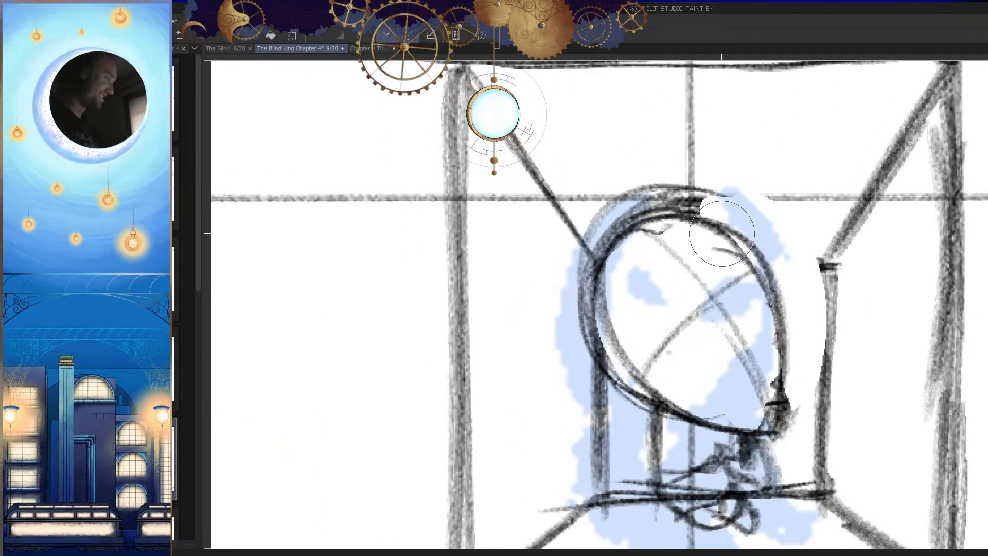
drag(708, 203, 595, 239)
mouse_move(670, 205)
mouse_down()
mouse_move(708, 185)
mouse_move(684, 219)
mouse_up()
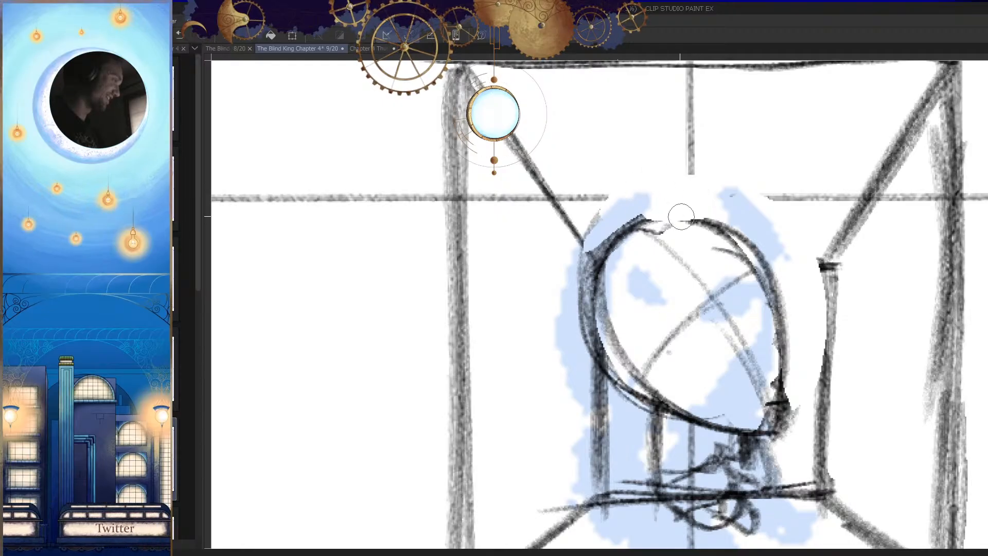
drag(715, 293, 693, 325)
drag(739, 265, 762, 248)
key(p)
drag(589, 240, 752, 241)
key(ctrl+z)
drag(582, 239, 756, 236)
key(ctrl+z)
scroll(655, 253, up, 3)
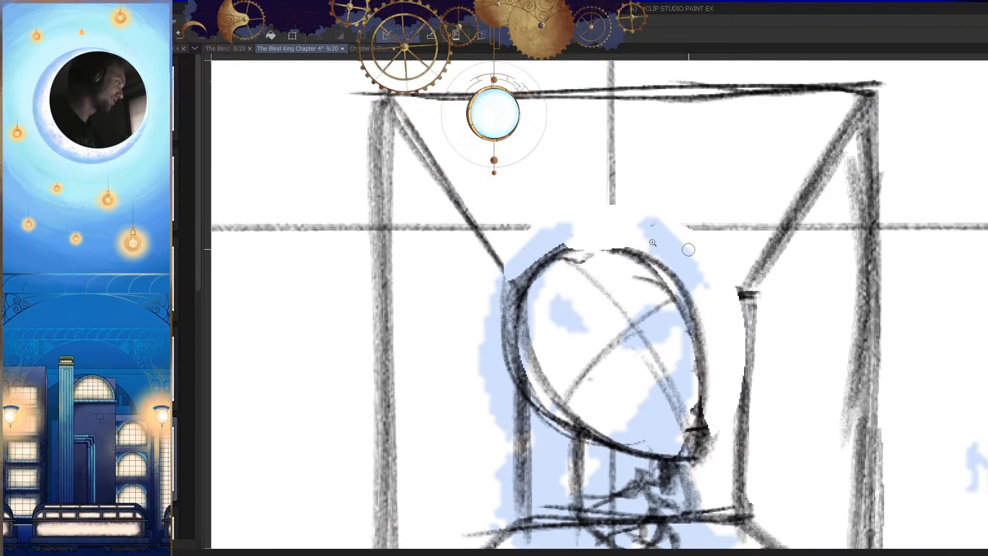
Step: Redraw the erased wall grid lines above the recess head and close its crown with a single curved outline
drag(453, 221, 697, 216)
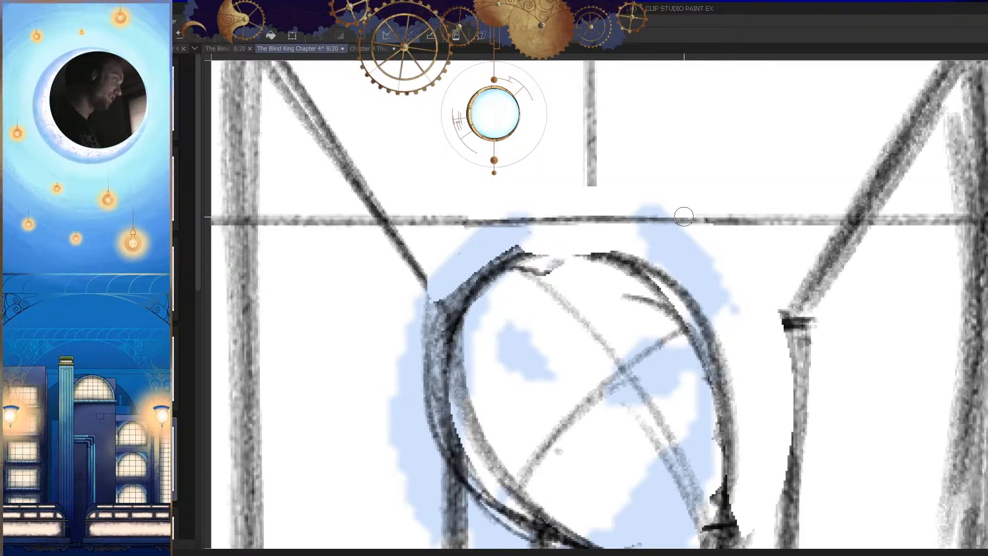
drag(589, 183, 593, 262)
key(h)
key(ctrl+z)
mouse_move(643, 174)
mouse_down()
mouse_move(650, 254)
mouse_move(506, 258)
mouse_up()
key(h)
drag(613, 234, 484, 279)
key(h)
drag(696, 227, 647, 228)
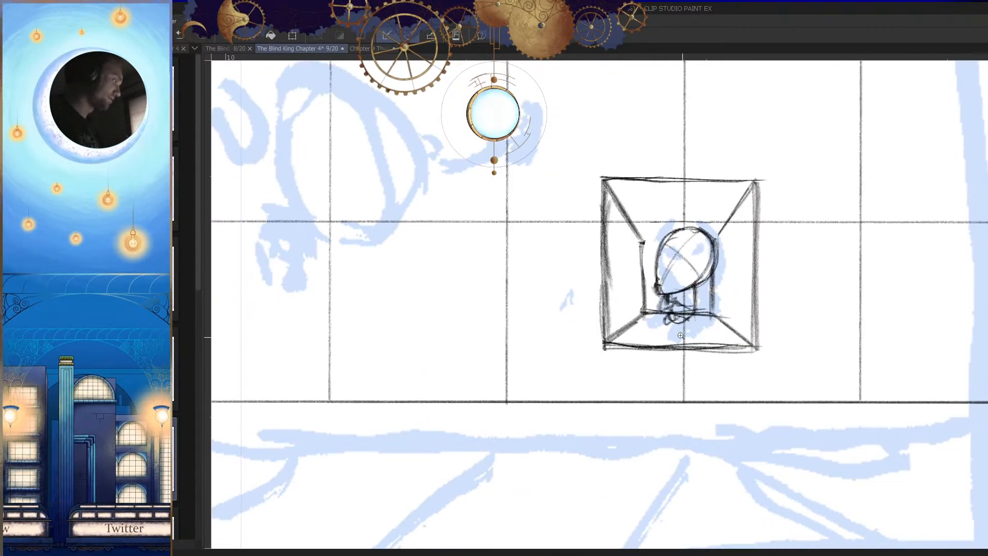
Step: Redraw the underside of the recess head's jaw as a curve running from the chin back toward the neck
drag(676, 276, 712, 276)
drag(602, 287, 608, 355)
key(h)
key(h)
drag(651, 328, 669, 336)
key(ctrl+z)
drag(607, 335, 692, 312)
mouse_move(580, 288)
mouse_down()
mouse_move(594, 360)
mouse_move(597, 347)
mouse_move(726, 311)
mouse_up()
mouse_move(608, 311)
mouse_down()
mouse_move(692, 307)
mouse_move(761, 288)
mouse_up()
key(ctrl+z)
key(ctrl+z)
drag(599, 327, 767, 293)
drag(590, 214, 585, 325)
key(h)
scroll(698, 342, down, 4)
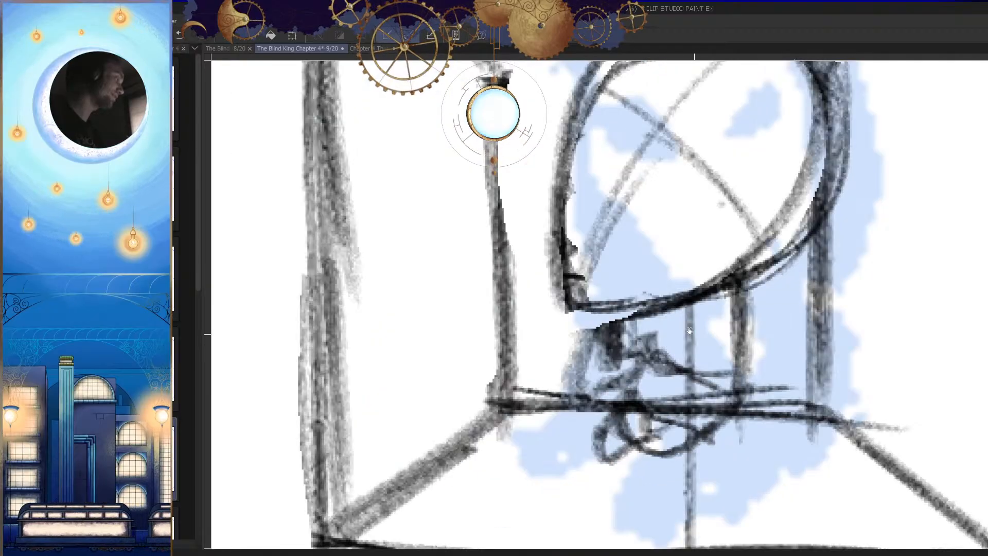
Step: Shade the throat beneath the recess figure's chin with dense dark strokes, checking it in both views and at panel size
key(h)
scroll(558, 321, up, 3)
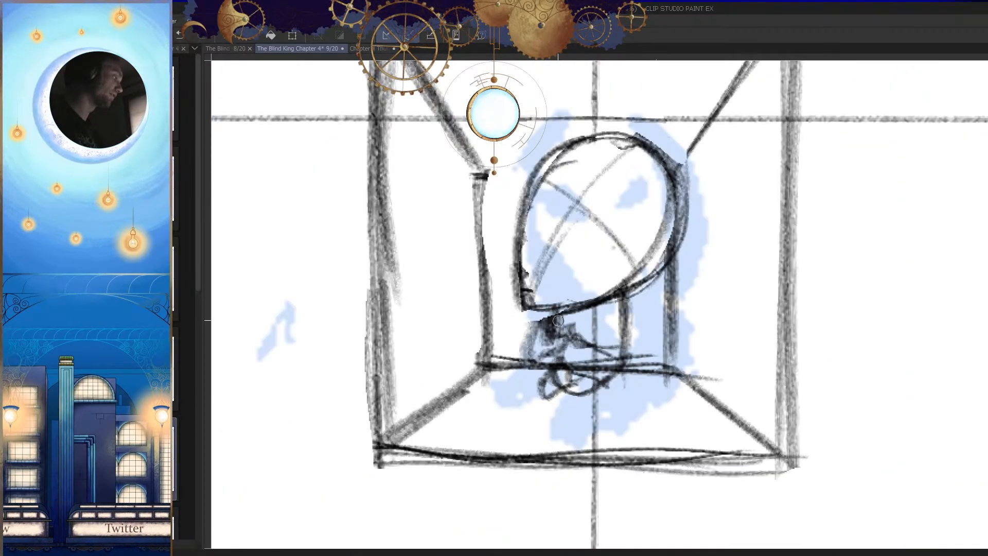
scroll(528, 351, down, 4)
scroll(679, 368, up, 4)
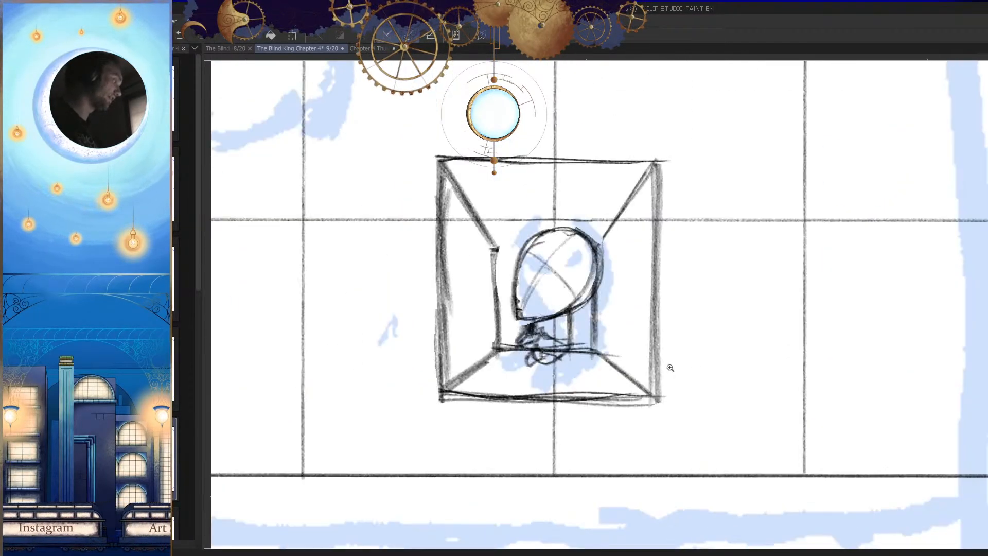
scroll(652, 393, down, 4)
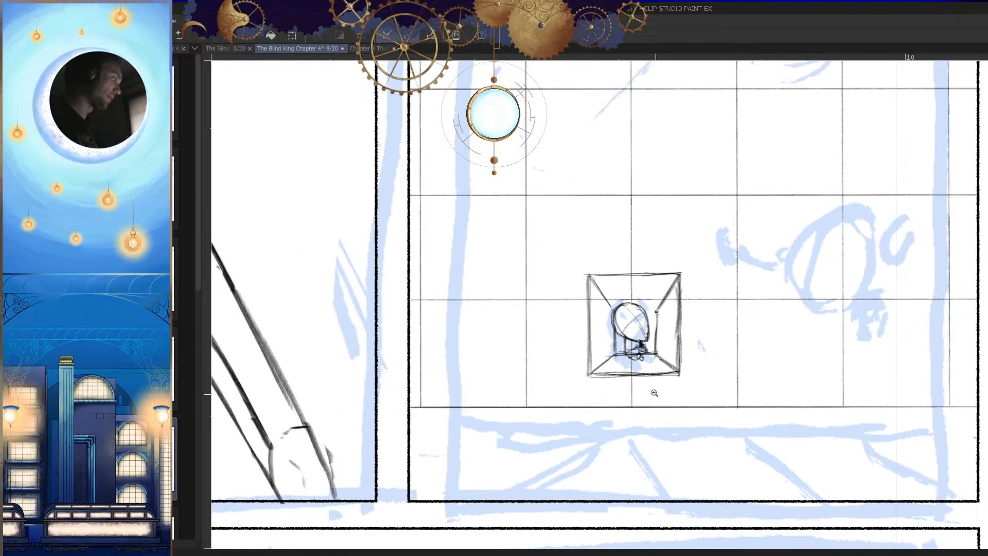
scroll(672, 391, up, 4)
scroll(593, 336, up, 2)
key(h)
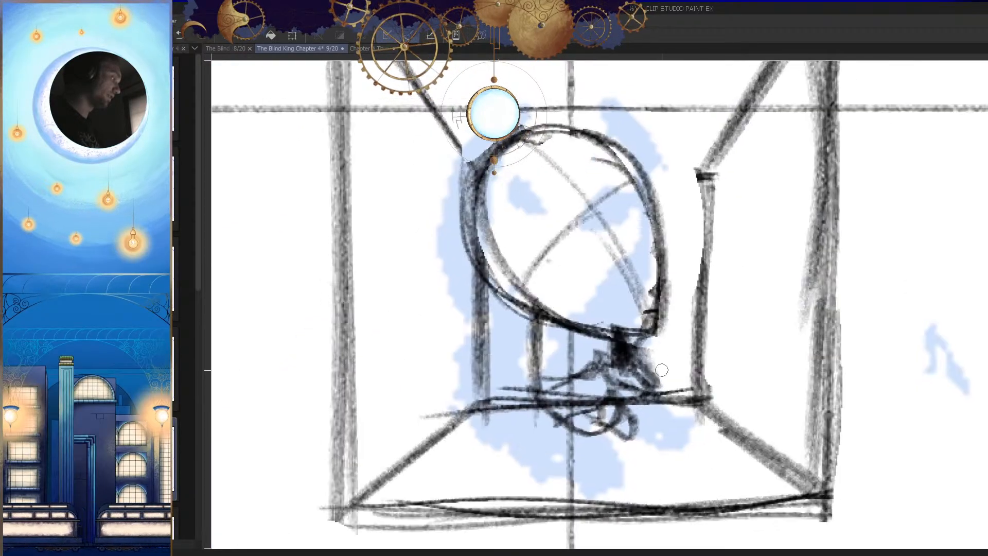
scroll(640, 340, down, 4)
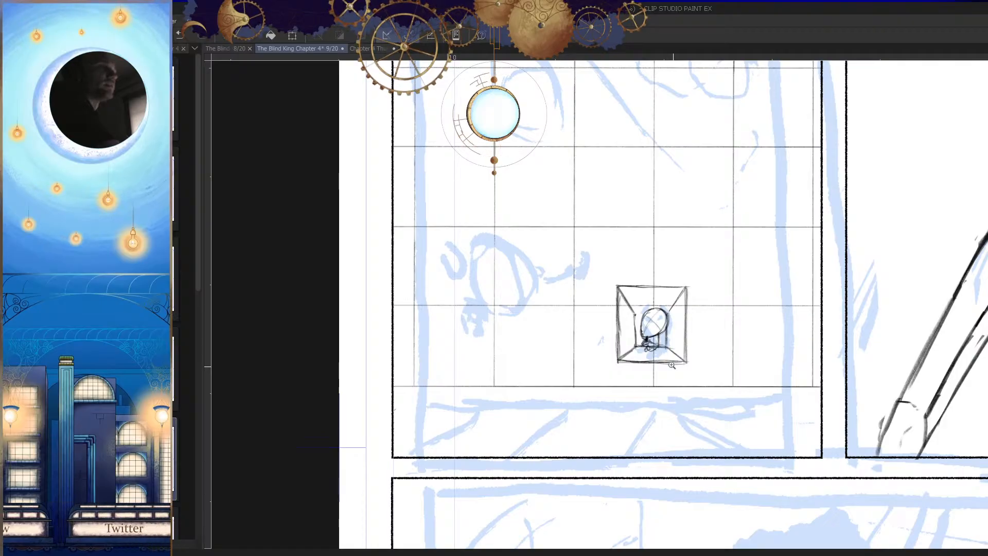
scroll(671, 366, up, 6)
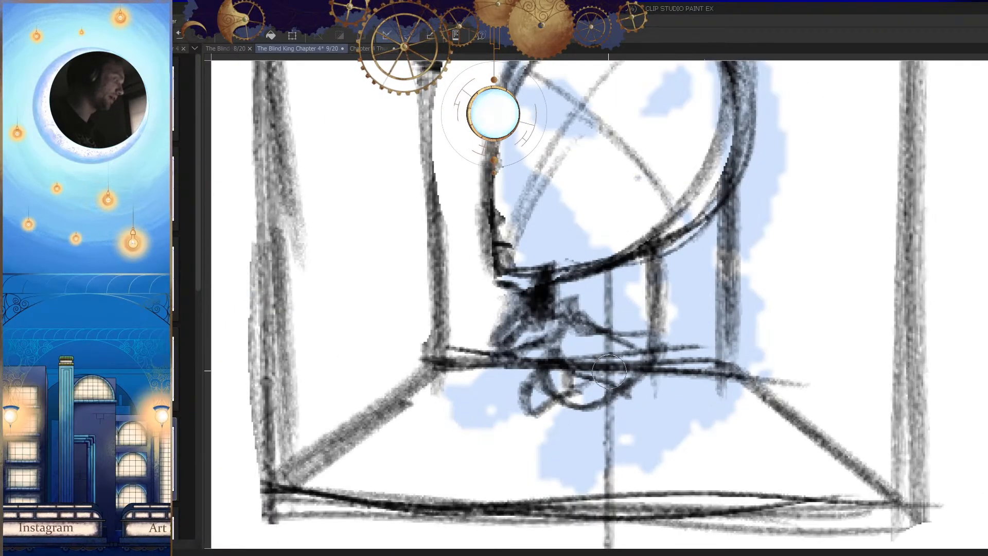
Step: Erase the tangled lines and floor edge inside the recess figure's shoulder area, and restate the curved collar line behind the neck
mouse_move(604, 317)
mouse_down()
mouse_move(595, 322)
mouse_move(613, 354)
mouse_up()
drag(561, 327, 620, 359)
key(h)
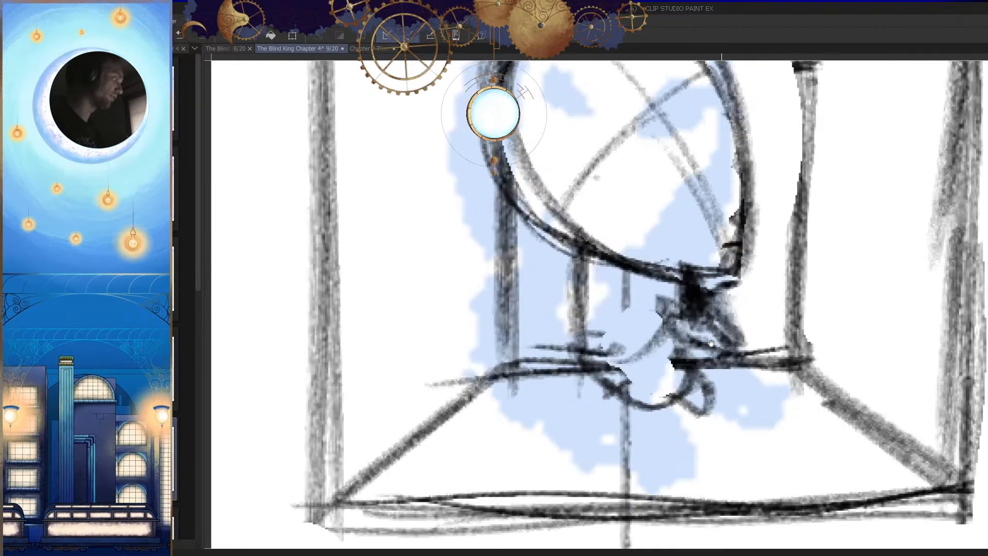
key(ctrl+z)
mouse_move(674, 320)
mouse_down()
mouse_move(625, 351)
mouse_move(579, 347)
mouse_up()
key(h)
scroll(669, 334, down, 6)
key(h)
drag(597, 406, 664, 396)
drag(601, 346, 620, 389)
key(h)
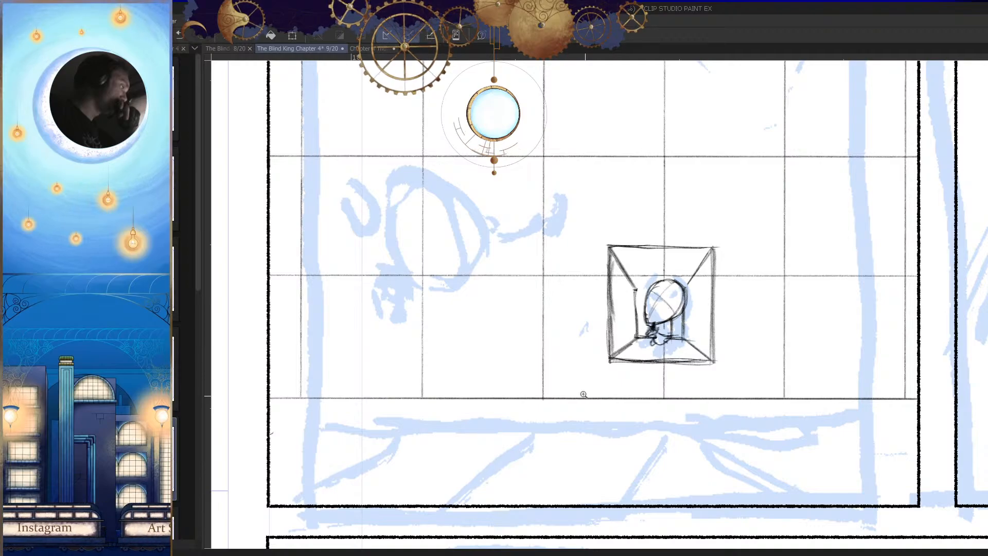
Step: Sketch two narrow almond-shaped eyes along the recess head's crossing construction line
scroll(735, 395, down, 5)
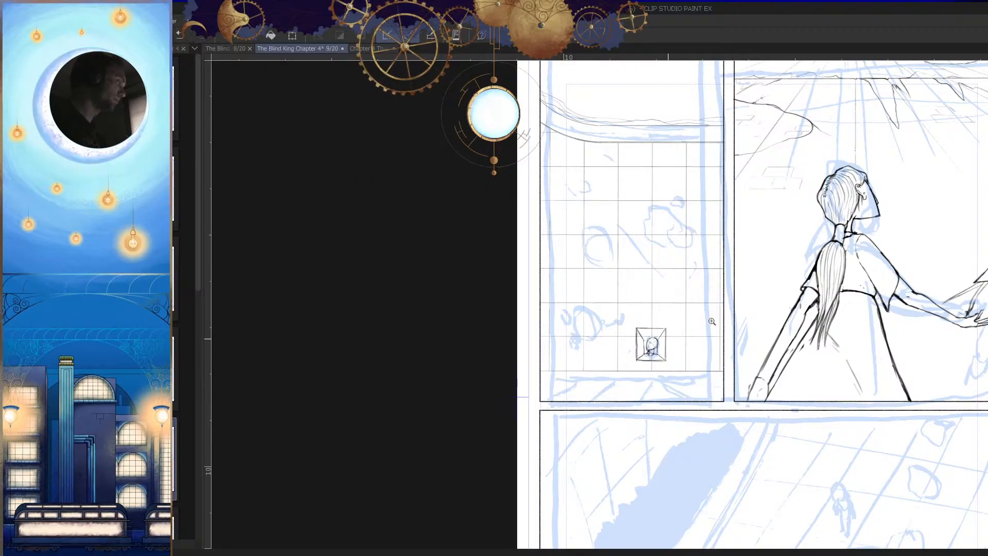
scroll(699, 323, up, 5)
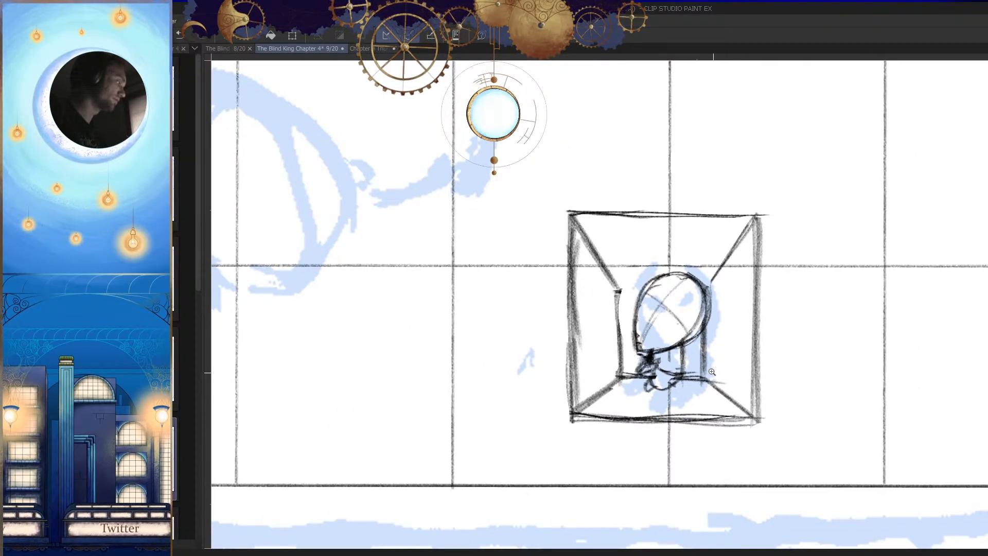
scroll(709, 369, up, 5)
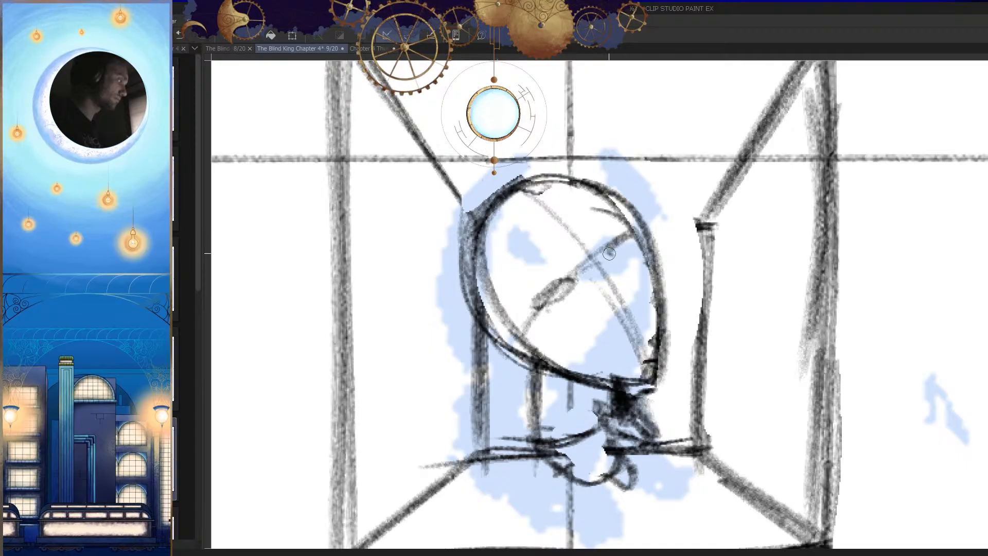
scroll(629, 250, down, 6)
scroll(636, 343, up, 9)
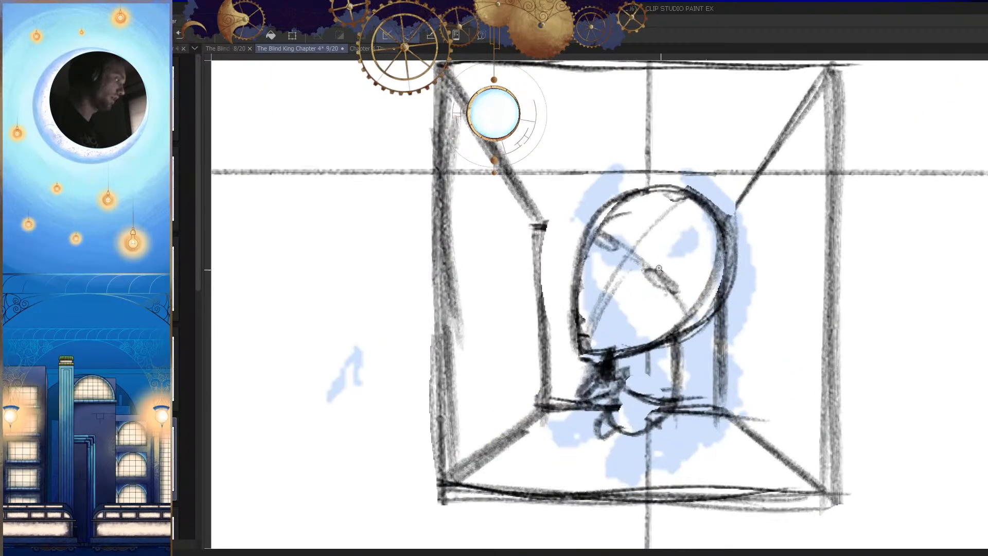
drag(627, 260, 632, 285)
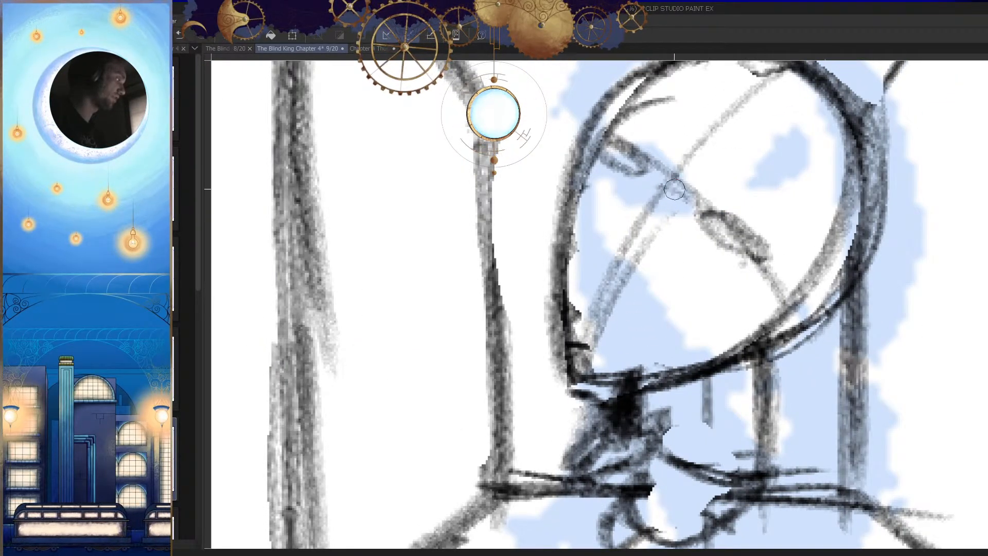
Step: Erase the front contour beside the far eye and redraw it indented at the eye socket, curving out over the cheek
drag(599, 117, 586, 169)
mouse_move(585, 137)
mouse_down()
mouse_move(584, 207)
mouse_move(546, 279)
mouse_up()
key(p)
drag(599, 224, 562, 331)
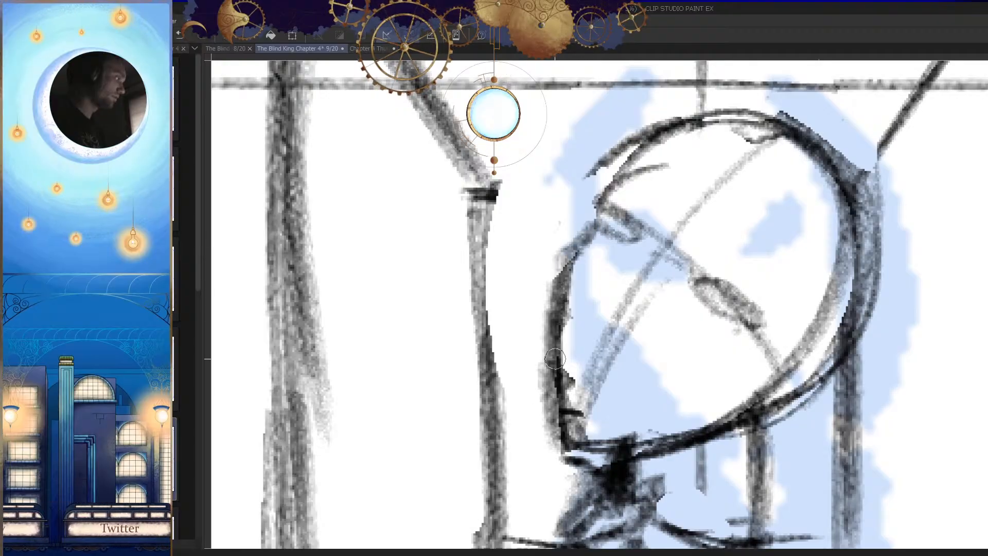
drag(564, 263, 561, 343)
key(h)
key(h)
scroll(592, 374, down, 5)
scroll(566, 411, up, 4)
Step: Replace the heavy front contour between the cheek and chin with a thinner line and erase the stray marks beside it
key(e)
mouse_move(569, 292)
mouse_down()
mouse_move(560, 316)
mouse_move(569, 370)
mouse_up()
key(p)
drag(574, 259, 558, 353)
key(ctrl+z)
drag(573, 261, 560, 349)
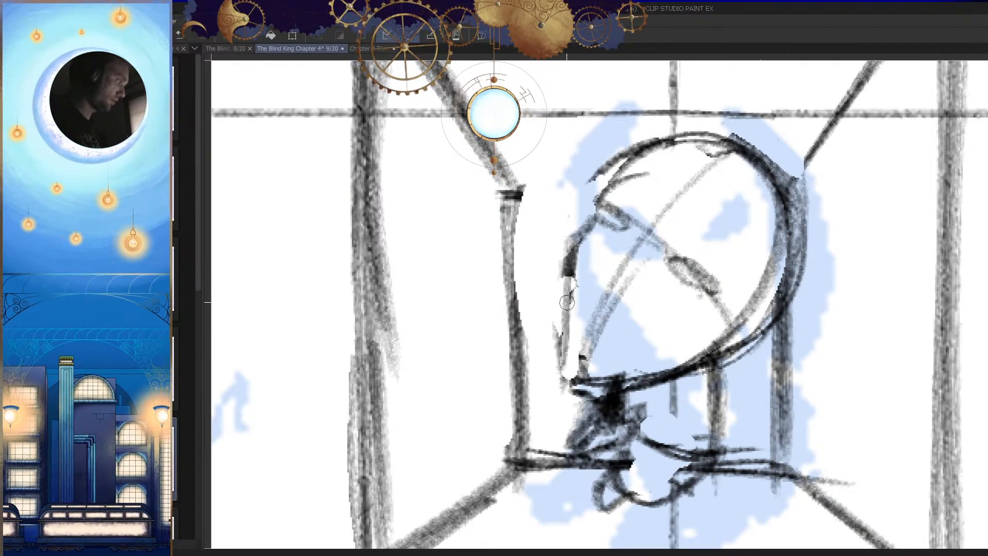
drag(572, 292, 557, 390)
key(h)
key(h)
drag(710, 360, 724, 367)
key(e)
drag(537, 250, 528, 298)
drag(538, 224, 532, 338)
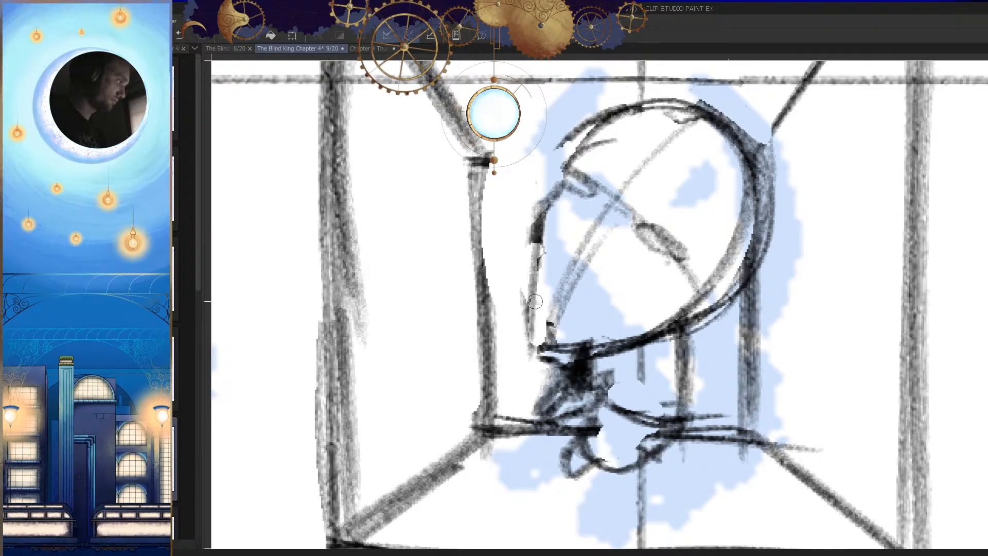
Step: Draw an arched eyebrow above the recess head's near eye, retrying the curve in both views
key(h)
drag(715, 355, 676, 336)
drag(603, 288, 546, 338)
key(ctrl+z)
drag(591, 288, 538, 357)
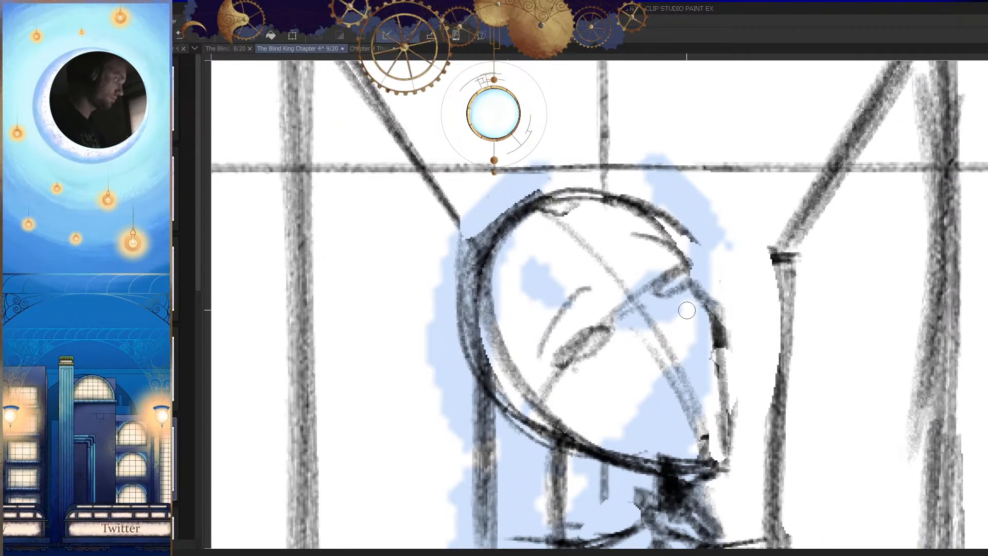
key(h)
drag(599, 291, 546, 348)
key(ctrl+z)
drag(606, 274, 540, 359)
key(h)
Step: Select the recess figure's head with a polyline outline, scale it down, seat it on the neck and clear the selection
drag(690, 381, 695, 404)
mouse_move(695, 352)
mouse_down()
mouse_move(750, 345)
mouse_move(698, 421)
mouse_up()
click(708, 390)
click(677, 408)
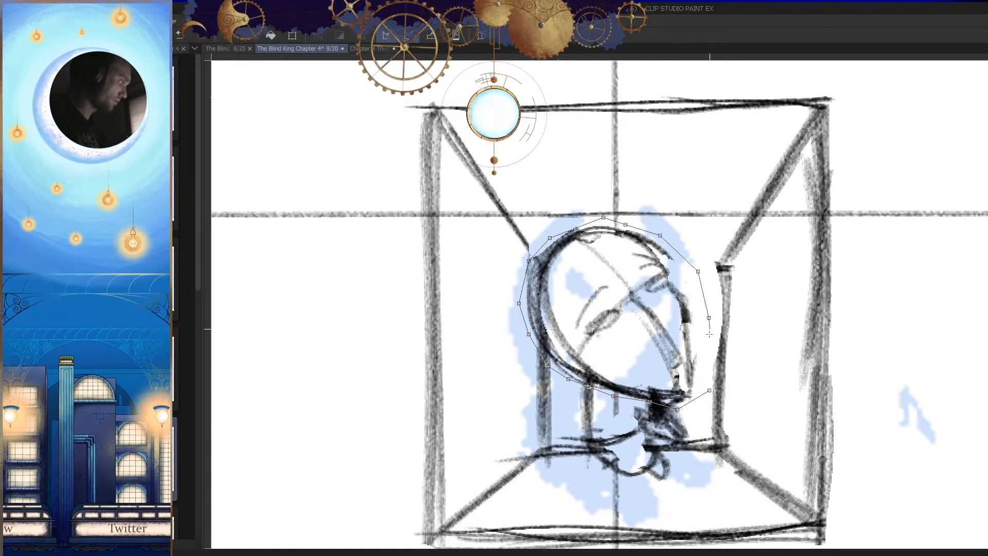
click(709, 390)
key(ctrl+t)
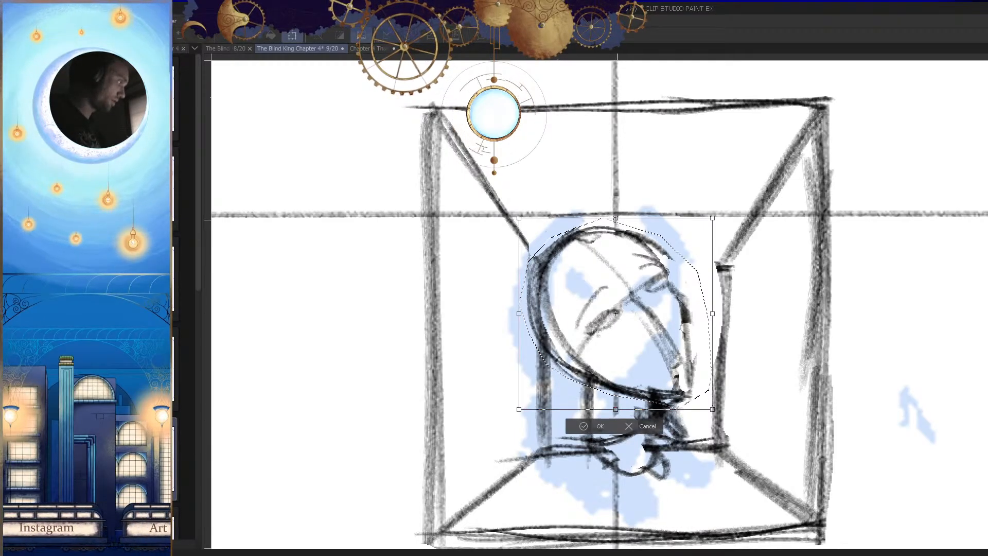
drag(616, 218, 615, 245)
drag(642, 316, 695, 402)
key(Return)
key(ctrl+d)
key(h)
key(h)
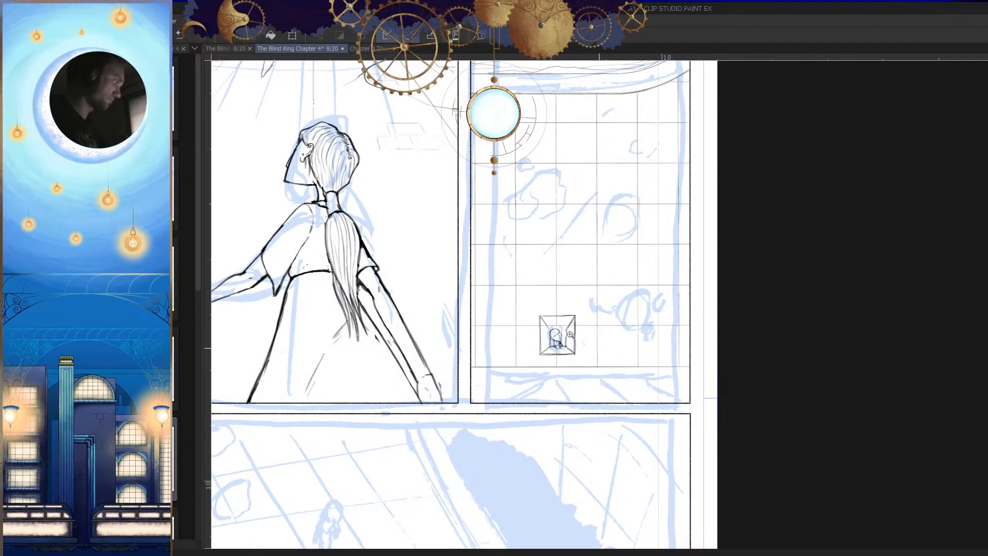
Step: Restate the front of the shrunken head's crown and forehead with a smoother curve
drag(582, 338, 616, 387)
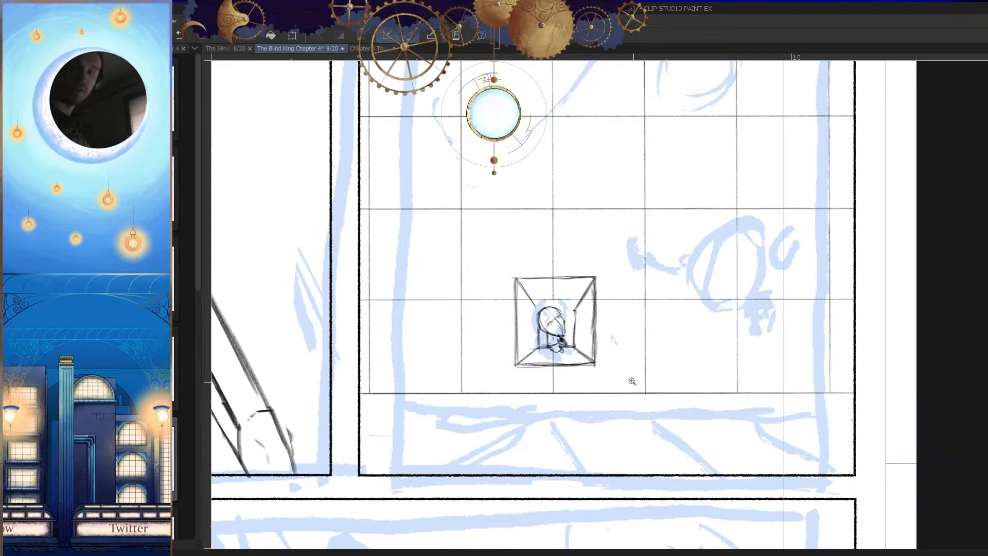
drag(564, 328, 610, 341)
drag(572, 293, 603, 295)
key(h)
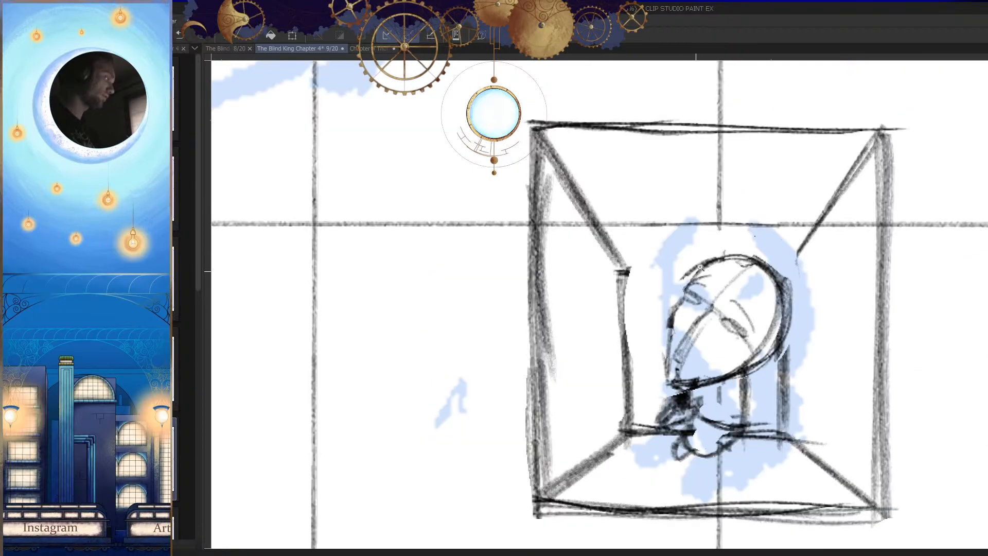
drag(696, 268, 744, 268)
drag(684, 249, 671, 274)
mouse_move(739, 250)
mouse_down()
mouse_move(644, 326)
mouse_move(723, 264)
mouse_move(695, 267)
mouse_move(654, 314)
mouse_up()
key(h)
key(ctrl+z)
Step: Round out the back of the recess head's crown with a cleaner outline, comparing both views at different zoom levels
mouse_move(573, 312)
mouse_down()
mouse_move(580, 338)
mouse_move(540, 267)
mouse_up()
key(h)
mouse_move(733, 259)
mouse_down()
mouse_move(718, 231)
mouse_move(641, 283)
mouse_up()
key(h)
mouse_move(669, 246)
mouse_down()
mouse_move(642, 277)
mouse_move(614, 269)
mouse_move(589, 329)
mouse_up()
key(ctrl+minus)
key(ctrl+minus)
key(ctrl+minus)
key(h)
key(ctrl+plus)
key(ctrl+plus)
key(h)
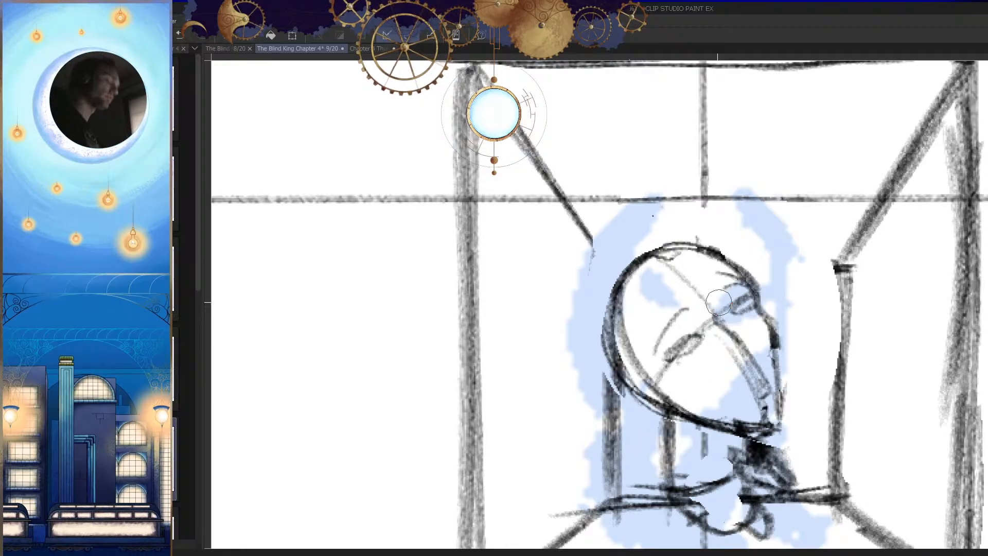
key(h)
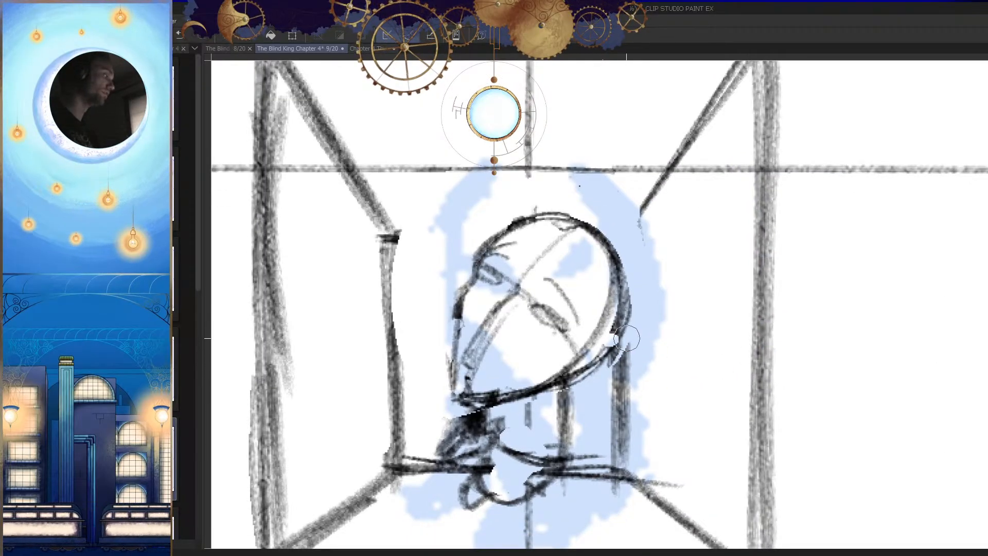
Step: Erase the thick doubled strokes at the lower back of the recess head and redraw that edge as a thinner curve
scroll(623, 342, up, 2)
drag(643, 293, 563, 418)
mouse_move(637, 271)
mouse_down()
mouse_move(558, 421)
mouse_move(612, 301)
mouse_move(556, 389)
mouse_up()
key(p)
drag(609, 300, 561, 381)
key(h)
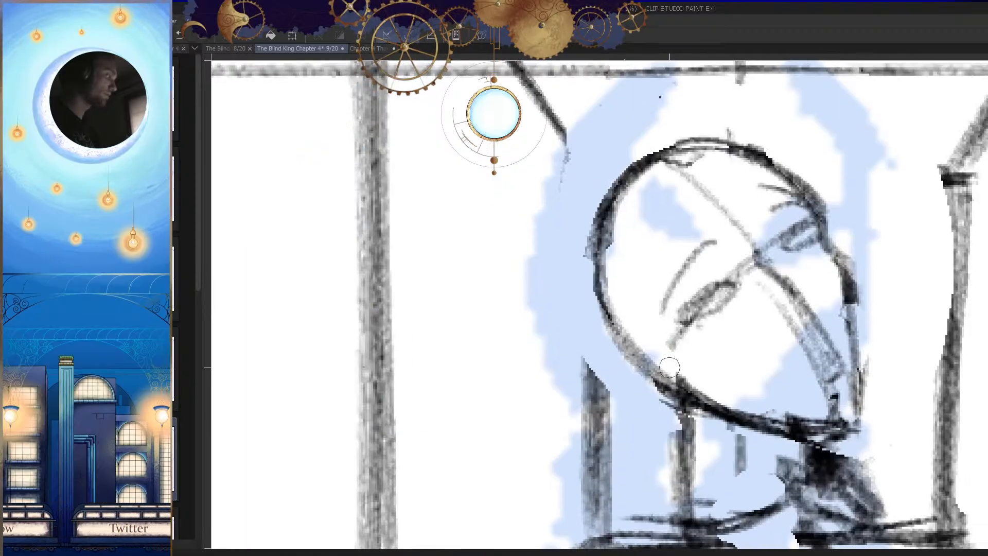
key(h)
drag(677, 390, 706, 374)
mouse_move(597, 334)
mouse_down()
mouse_move(605, 372)
mouse_move(575, 377)
mouse_up()
key(ctrl+z)
key(ctrl+z)
mouse_move(599, 331)
mouse_down()
mouse_move(631, 339)
mouse_move(645, 299)
mouse_move(623, 343)
mouse_move(595, 367)
mouse_move(610, 366)
mouse_move(556, 382)
mouse_up()
key(ctrl+z)
key(ctrl+z)
key(h)
Step: Erase the lower back of the recess head's outline and sketch a short new edge where the ear sits
key(h)
key(e)
mouse_move(636, 353)
mouse_down()
mouse_move(613, 353)
mouse_move(656, 318)
mouse_move(617, 351)
mouse_move(640, 351)
mouse_move(608, 383)
mouse_up()
key(p)
mouse_move(657, 328)
mouse_down()
mouse_move(633, 353)
mouse_move(576, 377)
mouse_up()
key(h)
Step: Shape the ear at the lower back of the recess head, erasing stray jaw strokes and redrawing its inner and outer edges
key(h)
key(h)
key(h)
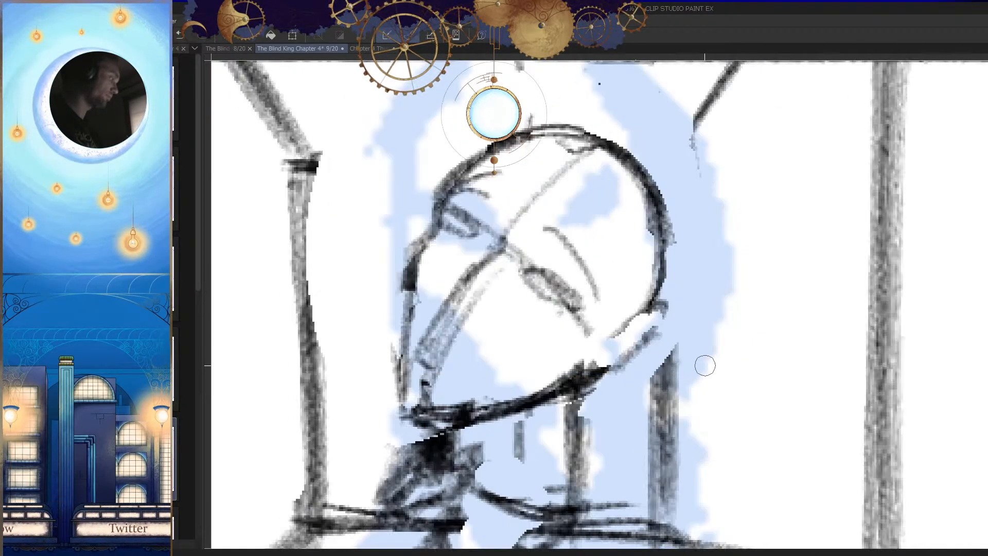
scroll(600, 373, up, 2)
drag(637, 366, 601, 366)
drag(595, 346, 595, 373)
Step: Erase the thick doubled nose strokes on the recess head and redraw the nose as one thin diagonal line
key(h)
Step: Clean up the lower front of the recess figure's face and redraw the chin's underside with a thinner line
key(h)
key(e)
drag(682, 340, 653, 367)
key(p)
drag(690, 294, 621, 382)
drag(644, 350, 614, 395)
key(e)
drag(662, 305, 622, 315)
key(p)
drag(672, 283, 620, 331)
key(h)
Step: Erase the front contour of the recess figure's face and redraw it as a cleaner line from cheek to chin
key(h)
drag(740, 368, 649, 370)
mouse_move(597, 327)
mouse_down()
mouse_move(643, 327)
mouse_move(594, 322)
mouse_up()
key(e)
mouse_move(578, 260)
mouse_down()
mouse_move(546, 300)
mouse_move(517, 302)
mouse_up()
drag(591, 193, 568, 224)
drag(506, 362, 512, 359)
key(p)
drag(603, 171, 511, 297)
key(ctrl+z)
drag(550, 246, 493, 329)
key(ctrl+z)
drag(539, 262, 504, 318)
key(h)
mouse_move(734, 314)
mouse_down()
mouse_move(708, 329)
mouse_move(655, 430)
mouse_move(704, 365)
mouse_up()
mouse_move(651, 334)
mouse_down()
mouse_move(642, 358)
mouse_move(655, 354)
mouse_up()
key(p)
drag(640, 315, 647, 376)
key(h)
drag(700, 398, 706, 383)
key(e)
drag(609, 373, 698, 357)
key(p)
key(h)
mouse_move(599, 351)
mouse_down()
mouse_move(669, 343)
mouse_move(675, 333)
mouse_up()
key(h)
key(e)
drag(614, 216, 585, 305)
drag(607, 186, 578, 314)
key(p)
key(ctrl+z)
drag(599, 161, 577, 317)
key(ctrl+z)
drag(604, 181, 581, 306)
key(h)
mouse_move(683, 381)
ctrl+mouse_down()
mouse_move(681, 435)
mouse_move(725, 362)
mouse_move(743, 359)
ctrl+mouse_up()
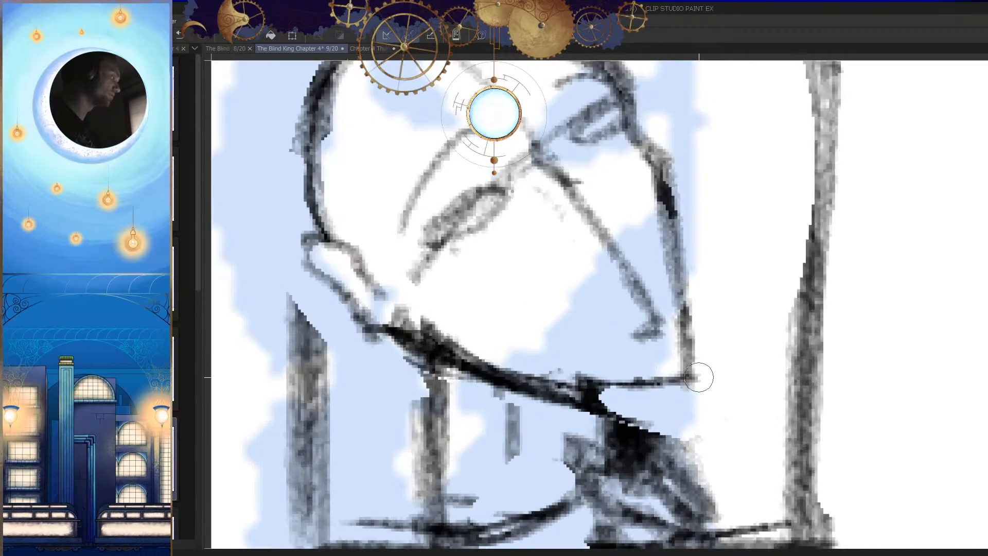
Step: Sketch the short underside of the nose at the end of the nose line, checking it in the mirrored view
key(h)
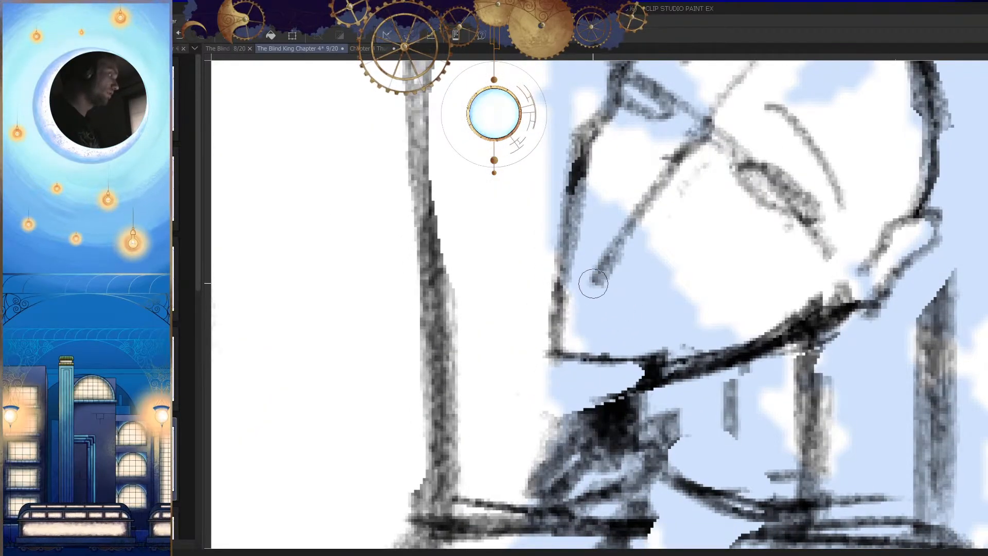
drag(591, 280, 612, 294)
key(h)
drag(648, 326, 664, 309)
key(ctrl+z)
mouse_move(655, 265)
mouse_down()
mouse_move(639, 283)
mouse_move(651, 310)
mouse_up()
key(ctrl+z)
key(h)
mouse_move(707, 326)
ctrl+mouse_down()
mouse_move(708, 394)
mouse_move(727, 384)
mouse_move(698, 426)
ctrl+mouse_up()
key(h)
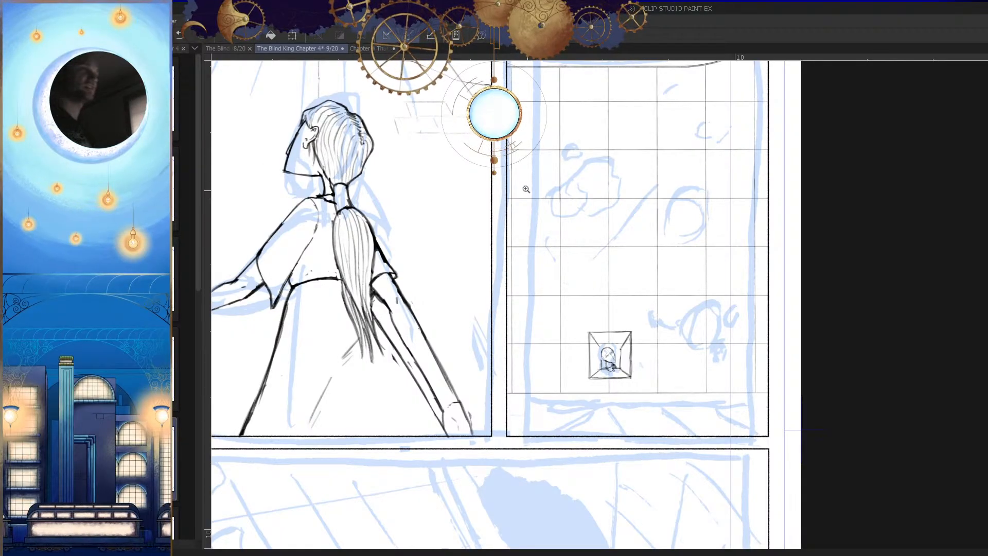
Step: Examine the recess head's proportions against the whole panel at several zoom levels and in mirrored view
click(674, 302)
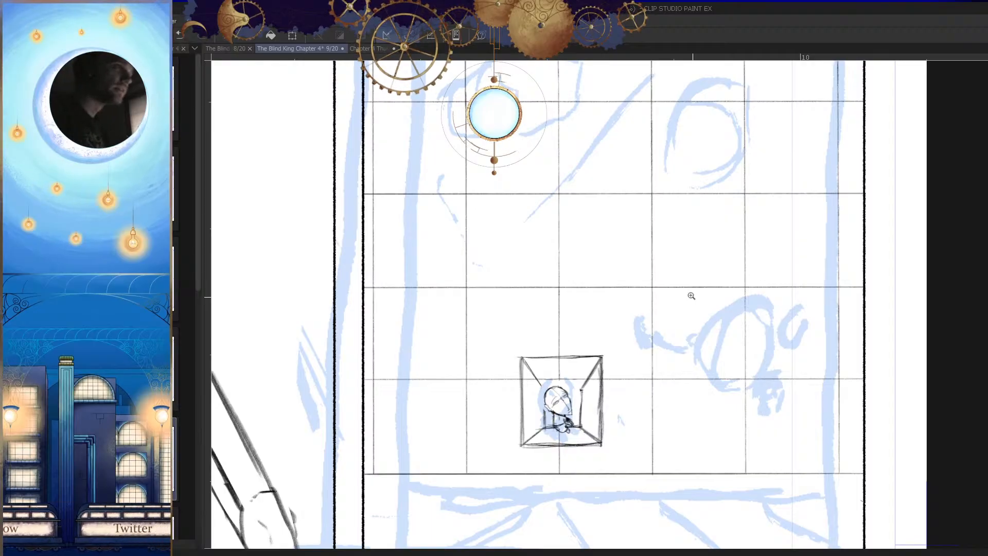
drag(745, 256, 720, 329)
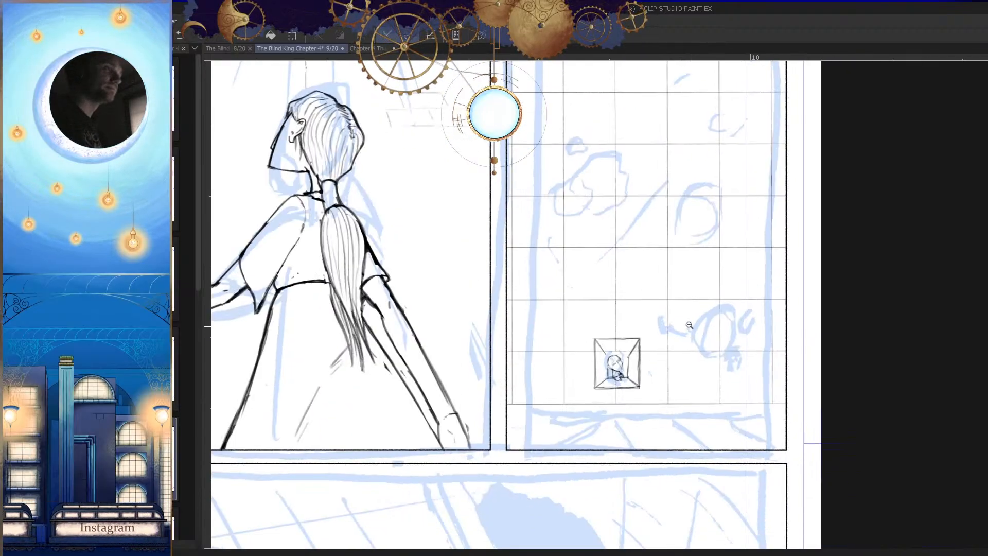
click(656, 370)
click(689, 386)
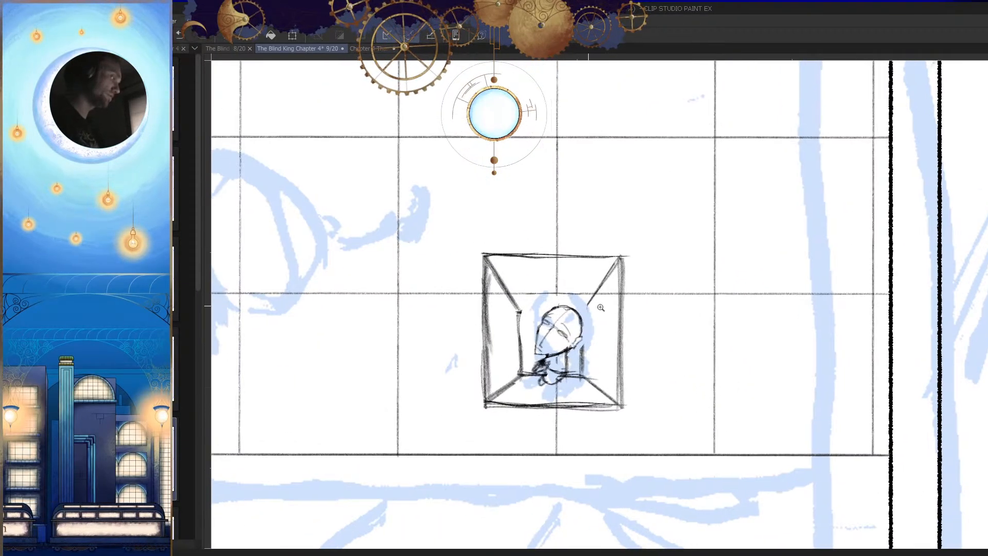
click(593, 306)
key(h)
mouse_move(638, 357)
mouse_down()
mouse_move(588, 393)
mouse_move(703, 393)
mouse_move(624, 390)
mouse_move(625, 404)
mouse_up()
key(h)
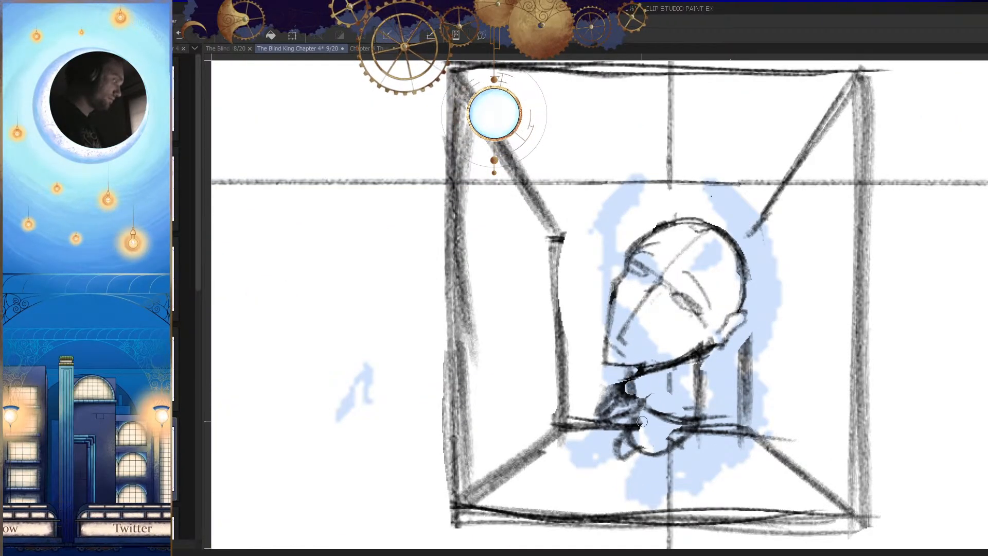
key(h)
mouse_move(612, 363)
mouse_down()
mouse_move(599, 408)
mouse_move(563, 428)
mouse_up()
key(h)
key(h)
mouse_move(666, 403)
mouse_down()
mouse_move(655, 421)
mouse_move(649, 384)
mouse_up()
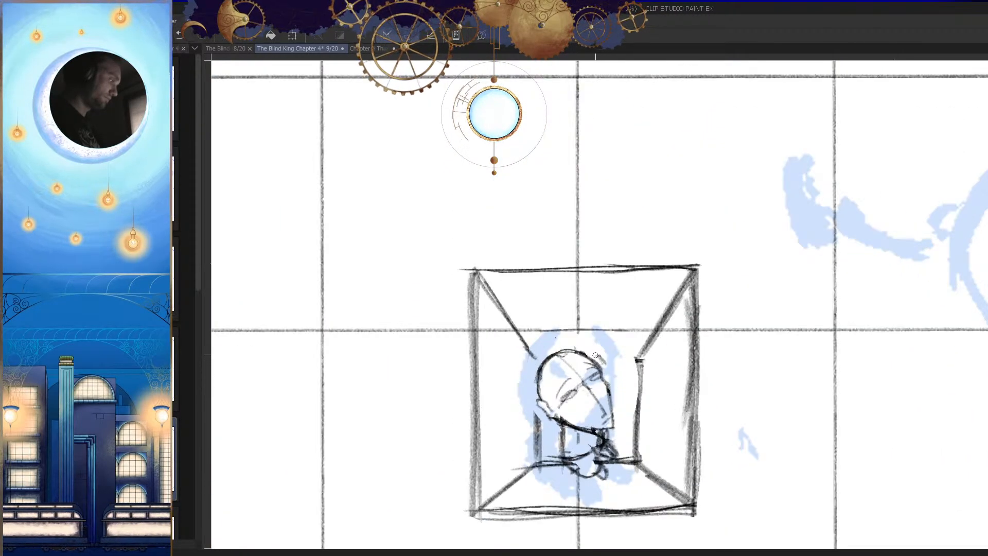
drag(596, 355, 575, 355)
key(h)
drag(686, 395, 724, 406)
mouse_move(674, 361)
mouse_down()
mouse_move(652, 344)
mouse_move(625, 349)
mouse_up()
key(h)
mouse_move(708, 362)
mouse_down()
mouse_move(654, 435)
mouse_move(665, 434)
mouse_move(630, 391)
mouse_up()
key(h)
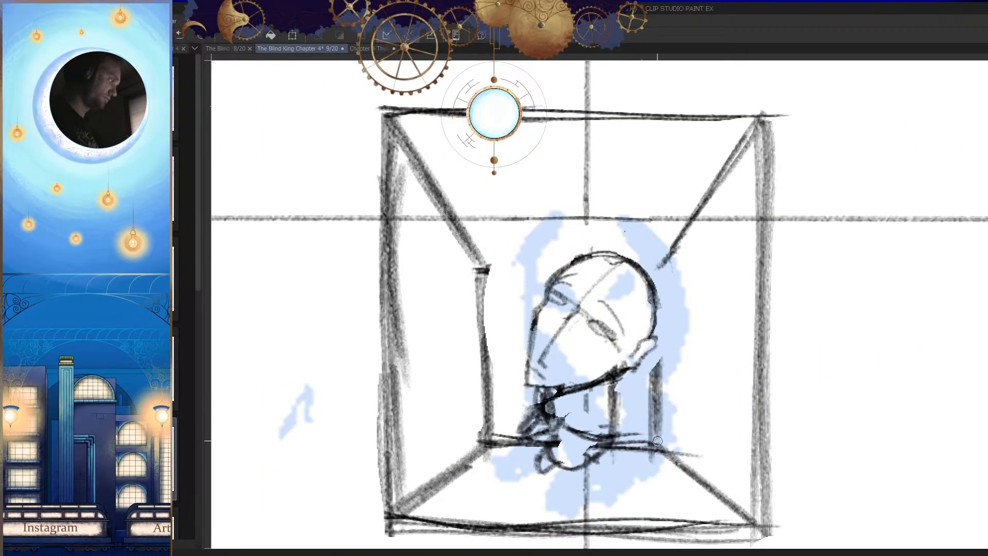
key(h)
key(h)
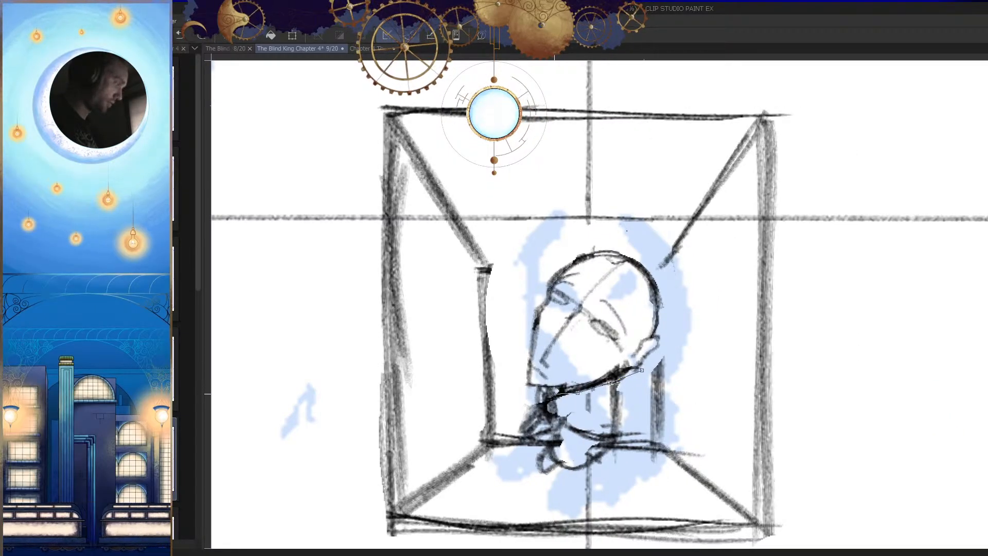
Step: Select the recess figure's head with a polyline outline, scale it down slightly, apply the transform and clear the selection
click(511, 336)
click(526, 267)
click(586, 223)
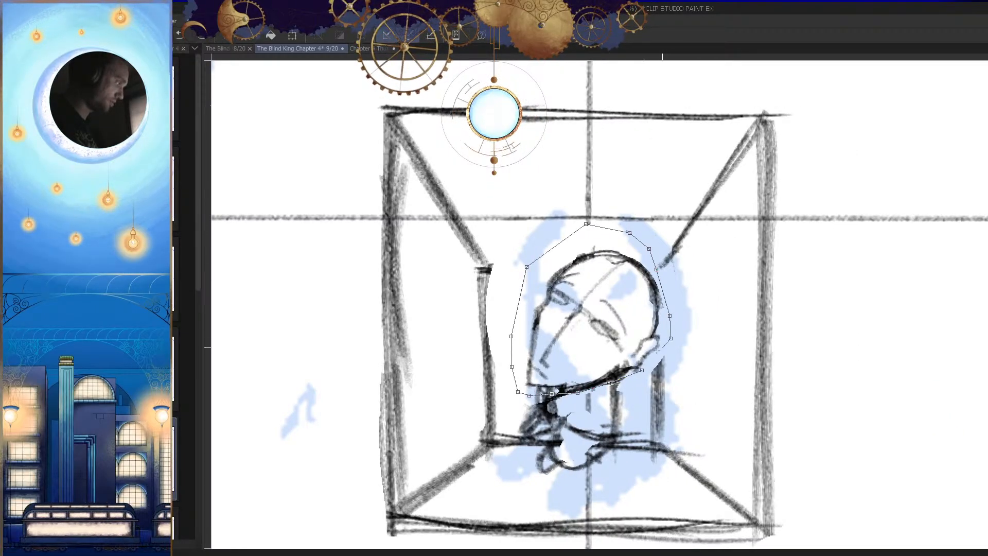
click(642, 370)
key(ctrl+t)
mouse_move(594, 239)
mouse_down()
mouse_move(595, 251)
mouse_move(591, 231)
mouse_move(591, 241)
mouse_up()
key(ctrl+z)
drag(610, 318, 607, 317)
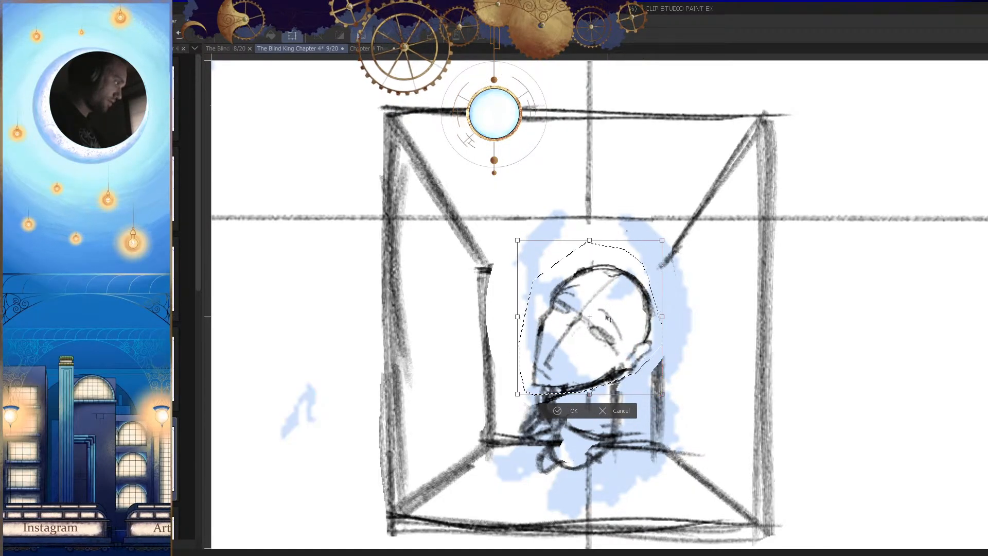
click(567, 411)
key(ctrl+d)
scroll(617, 391, down, 5)
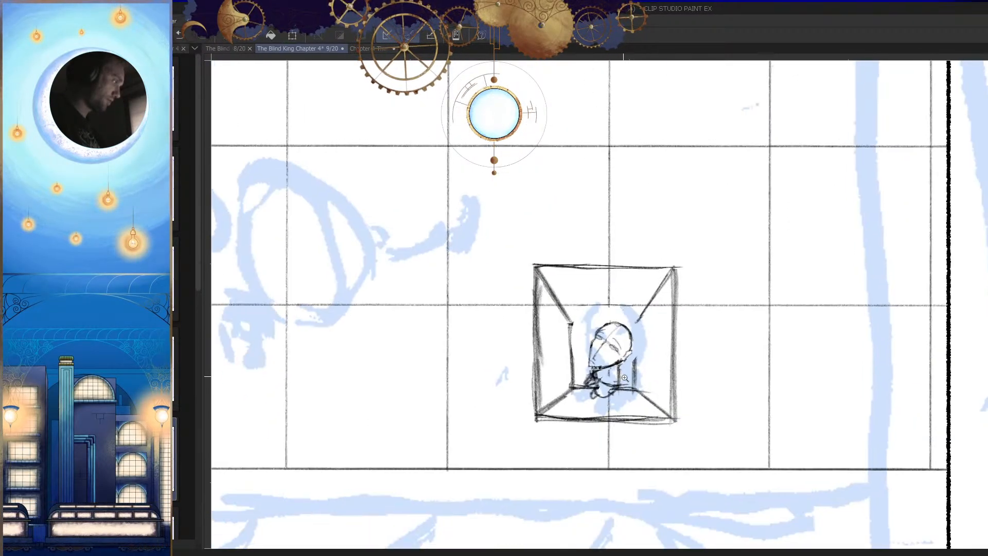
Step: Outline the recess figure's head, neck and shoulders together, enlarge and reposition them in the recess, and clear the selection
scroll(618, 377, up, 5)
click(657, 303)
click(551, 255)
click(530, 287)
click(518, 337)
click(525, 387)
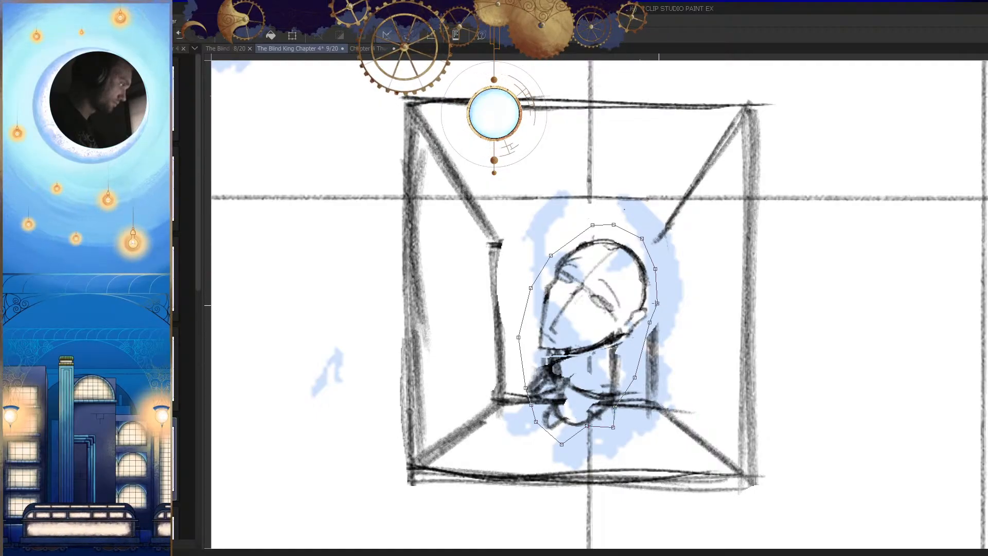
click(657, 303)
key(ctrl+t)
drag(588, 224, 588, 192)
drag(609, 270, 614, 273)
click(578, 462)
key(ctrl+d)
scroll(607, 386, down, 3)
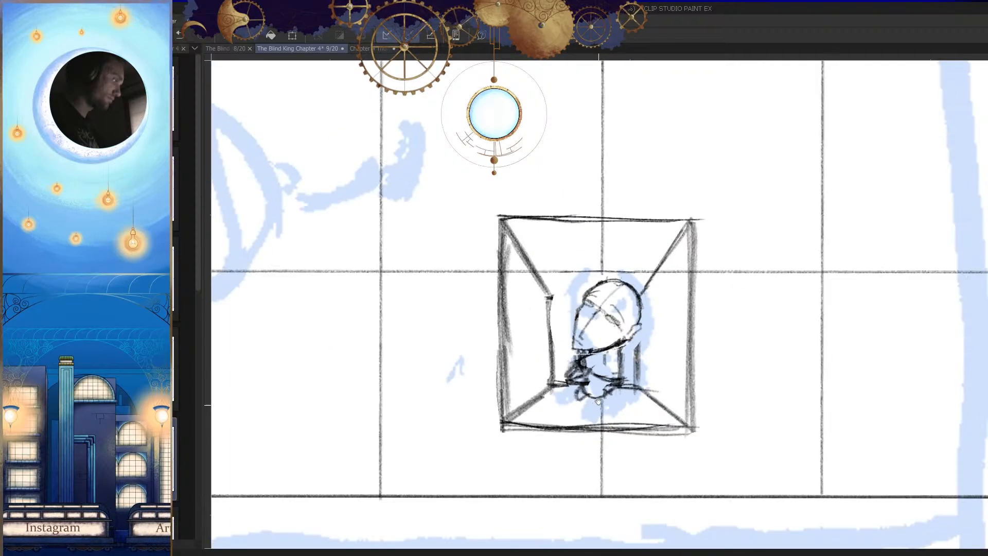
Step: Compare the enlarged recess figure with the rest of the panel in normal and mirrored views
key(h)
scroll(645, 383, down, 1)
scroll(639, 330, up, 3)
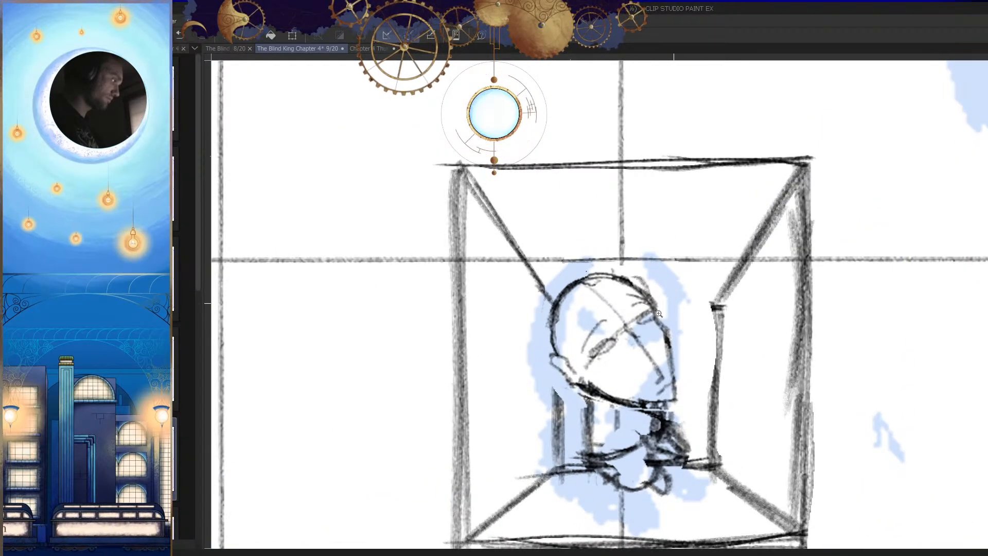
scroll(663, 309, down, 4)
scroll(692, 412, down, 2)
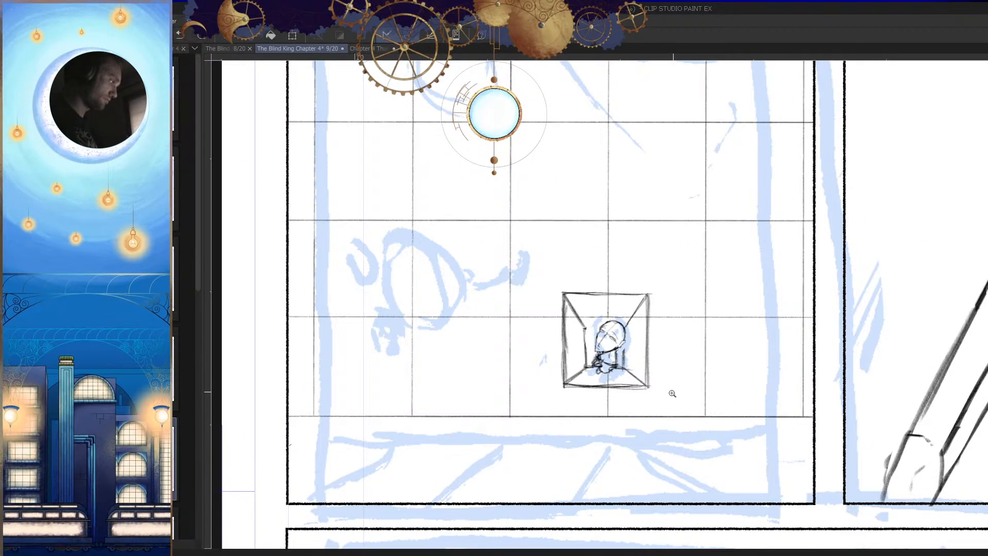
drag(615, 347, 610, 378)
key(h)
scroll(659, 424, down, 2)
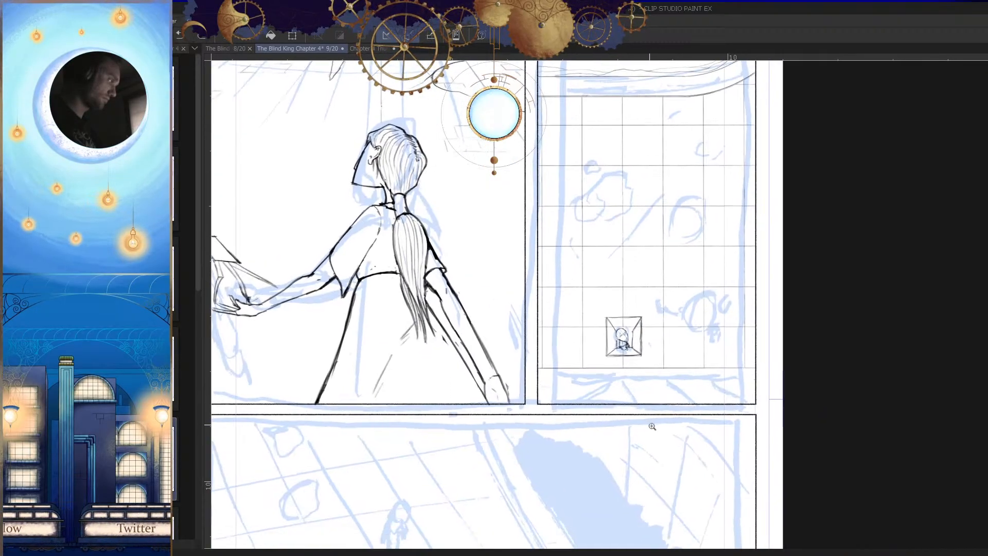
Step: Outline only the recess figure's head, scale it down toward the neck and apply the transform
scroll(622, 337, up, 6)
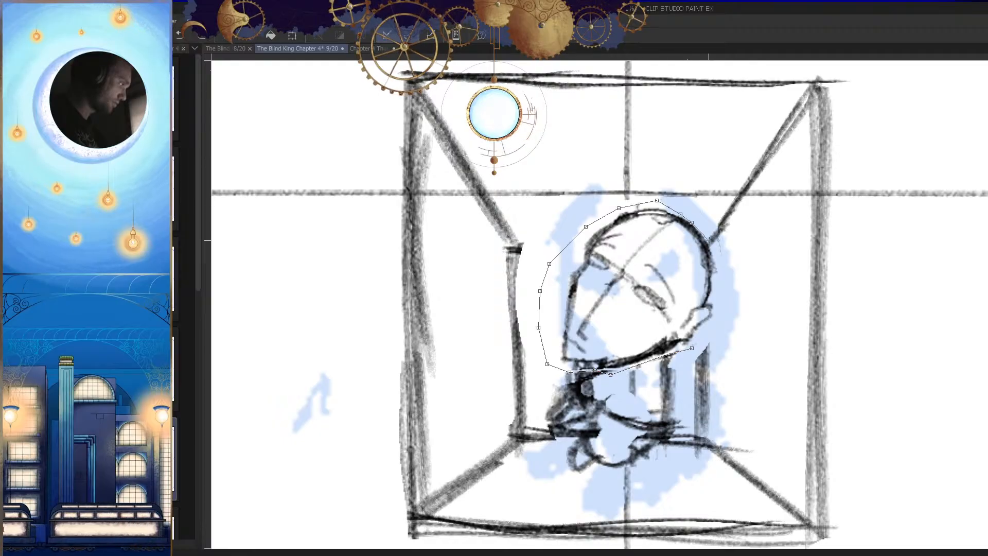
double_click(723, 307)
key(ctrl+t)
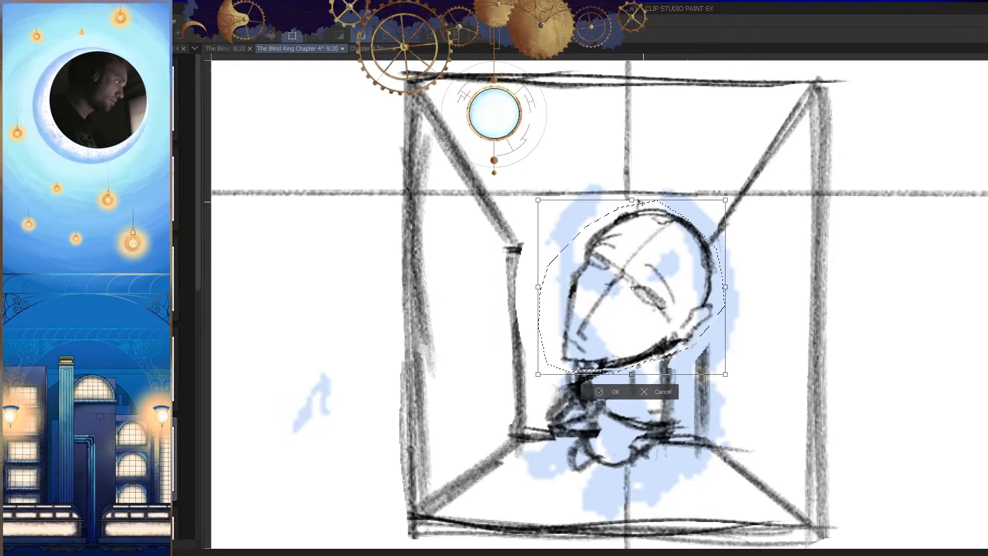
drag(632, 234, 632, 225)
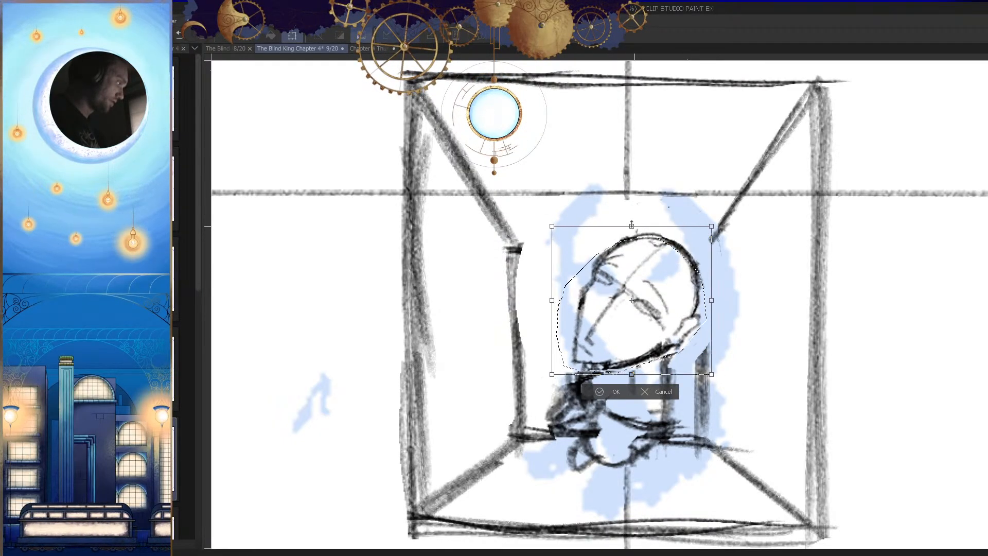
key(Return)
Step: Check the reduced head's size against the neck and recess in mirrored view and at different zoom levels
key(h)
scroll(676, 426, down, 6)
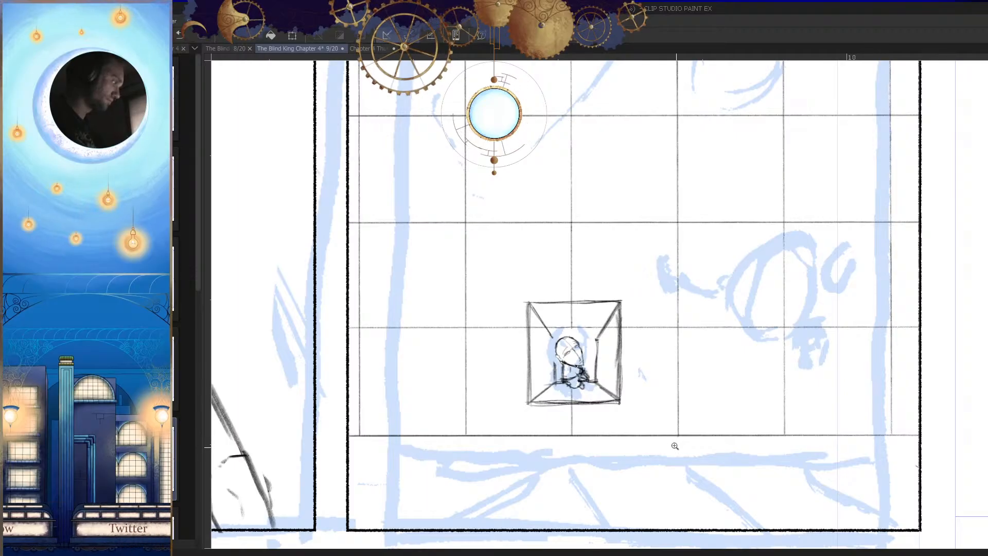
scroll(571, 350, up, 6)
drag(581, 287, 603, 309)
key(h)
scroll(695, 355, down, 6)
drag(724, 468, 701, 426)
mouse_move(676, 396)
mouse_down()
mouse_move(688, 407)
mouse_move(678, 405)
mouse_up()
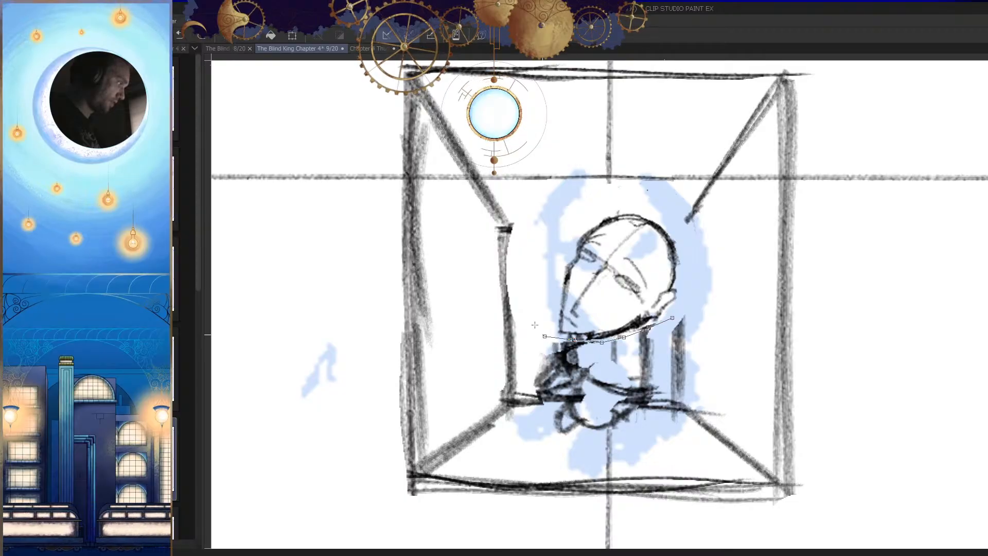
Step: Outline the recess figure's head again, shift it slightly down onto the neck and clear the selection
click(672, 319)
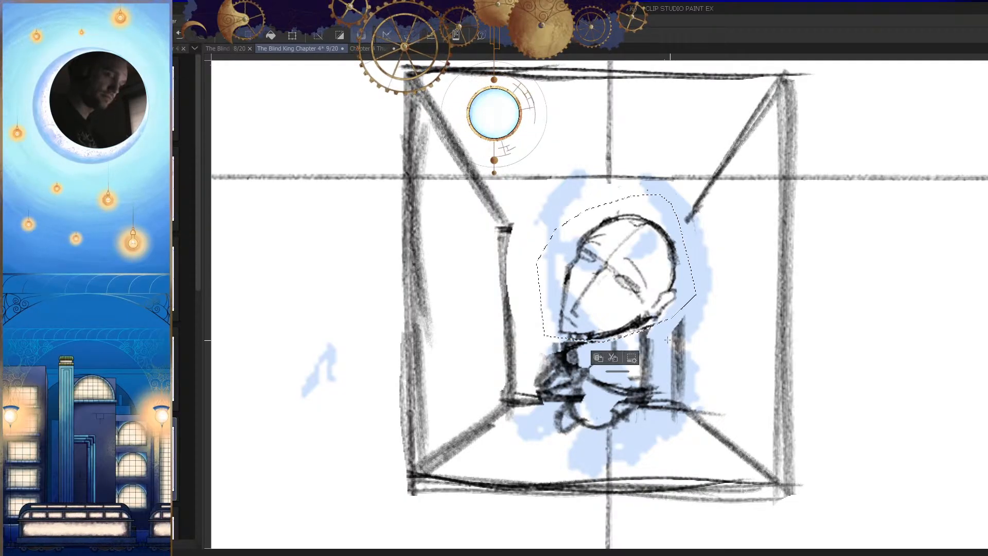
mouse_move(638, 326)
mouse_down()
mouse_move(642, 339)
mouse_move(596, 344)
mouse_move(616, 334)
mouse_up()
key(ctrl+d)
key(e)
Step: Review the lowered head's placement in both mirrored and normal views, from close up to the whole panel
key(h)
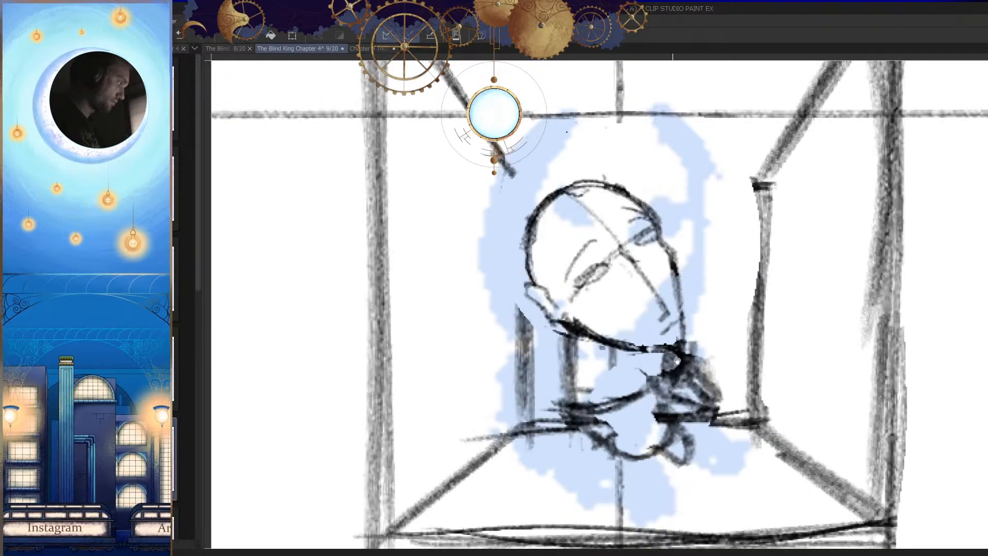
drag(713, 372, 702, 327)
key(h)
drag(561, 348, 558, 335)
mouse_move(649, 361)
mouse_down()
mouse_move(667, 433)
mouse_move(654, 401)
mouse_move(665, 429)
mouse_up()
key(h)
drag(597, 336, 628, 366)
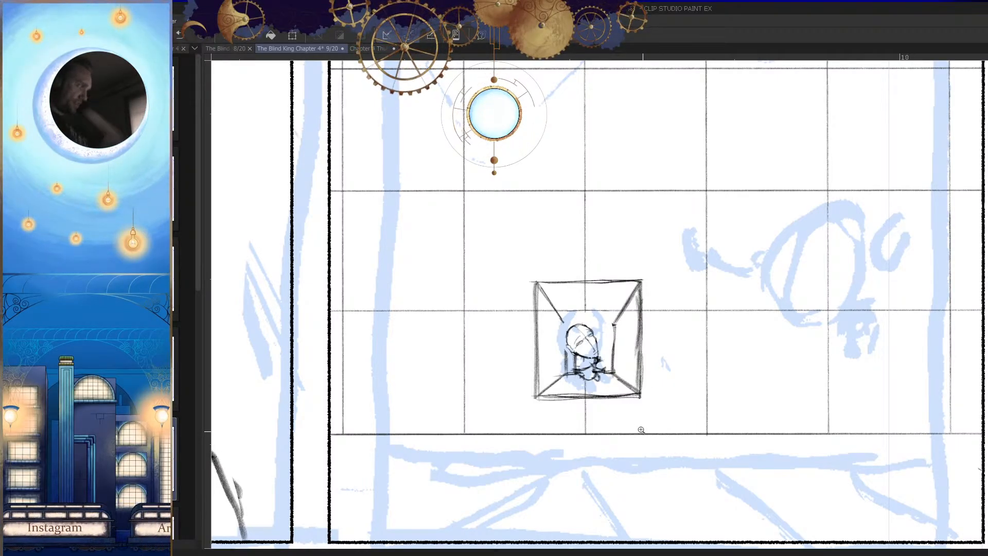
Step: Sketch a vertical line and a long floor line running sideways from its foot in the blank margin above the top panel
drag(679, 365, 629, 395)
mouse_move(565, 390)
mouse_down()
mouse_move(602, 386)
mouse_move(571, 392)
mouse_up()
drag(601, 403, 552, 455)
drag(600, 313, 599, 369)
drag(582, 355, 613, 332)
drag(606, 386, 694, 384)
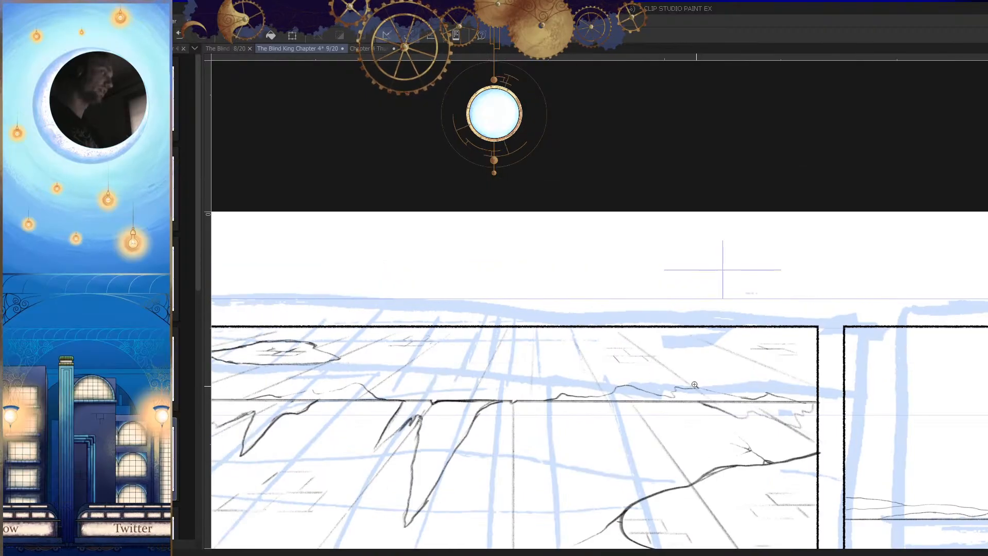
drag(517, 256, 673, 336)
drag(562, 286, 584, 282)
drag(523, 211, 523, 319)
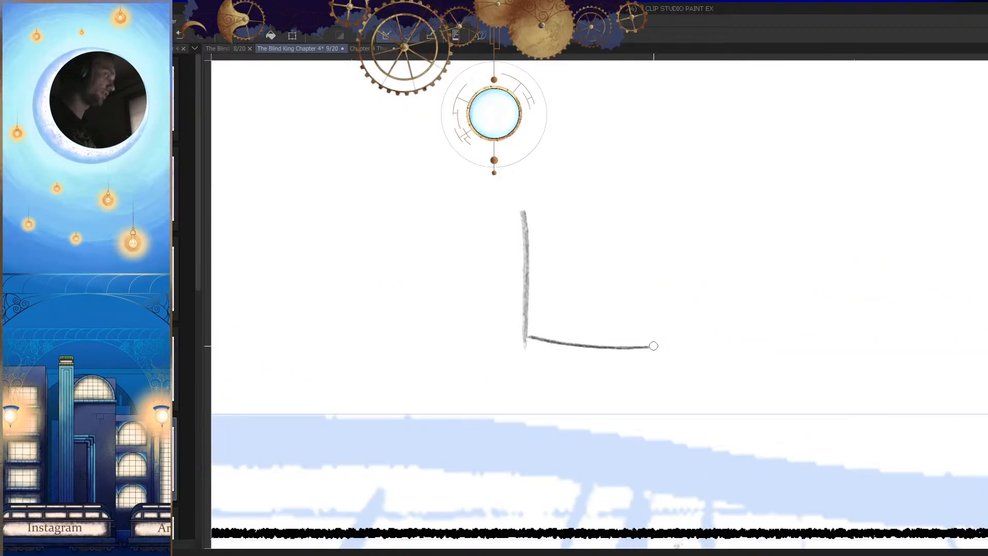
drag(610, 347, 739, 338)
drag(611, 358, 581, 335)
key(ctrl+z)
drag(491, 323, 658, 314)
key(ctrl+z)
drag(493, 321, 655, 329)
drag(572, 326, 634, 327)
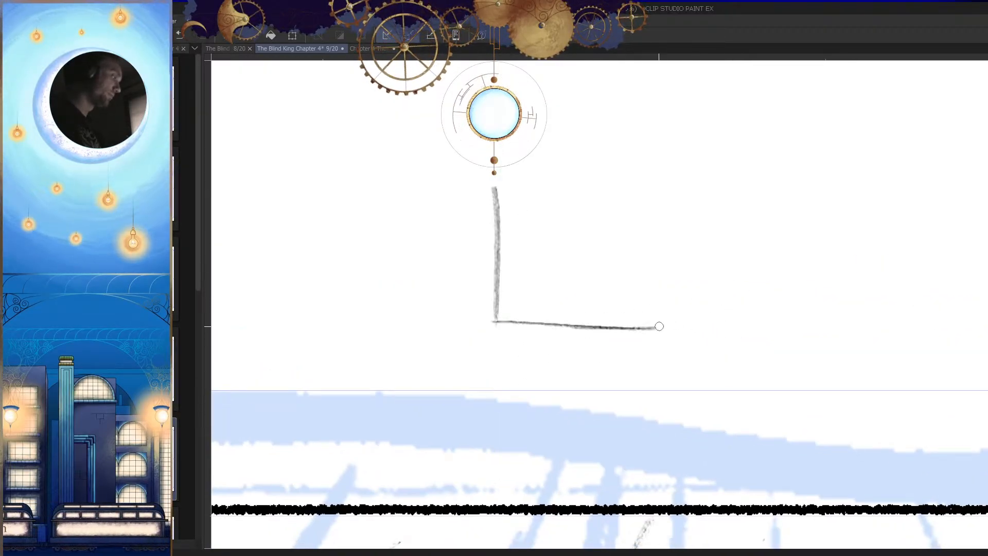
Step: Add a diagonal floor edge running forward from the corner and restate the long floor line with extra strokes
drag(489, 325, 364, 361)
key(ctrl+z)
drag(493, 323, 408, 367)
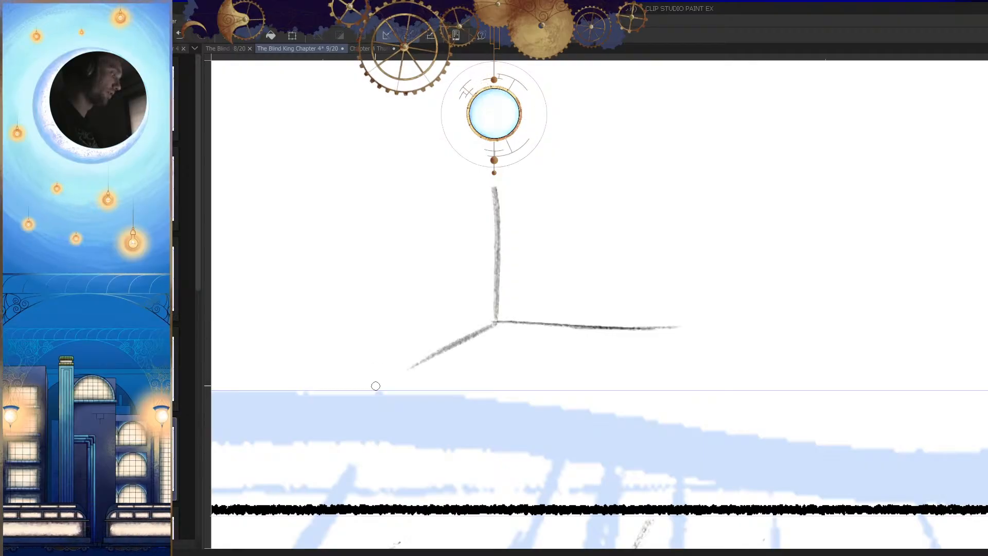
key(ctrl+z)
drag(493, 323, 391, 385)
drag(456, 353, 426, 366)
drag(514, 323, 674, 318)
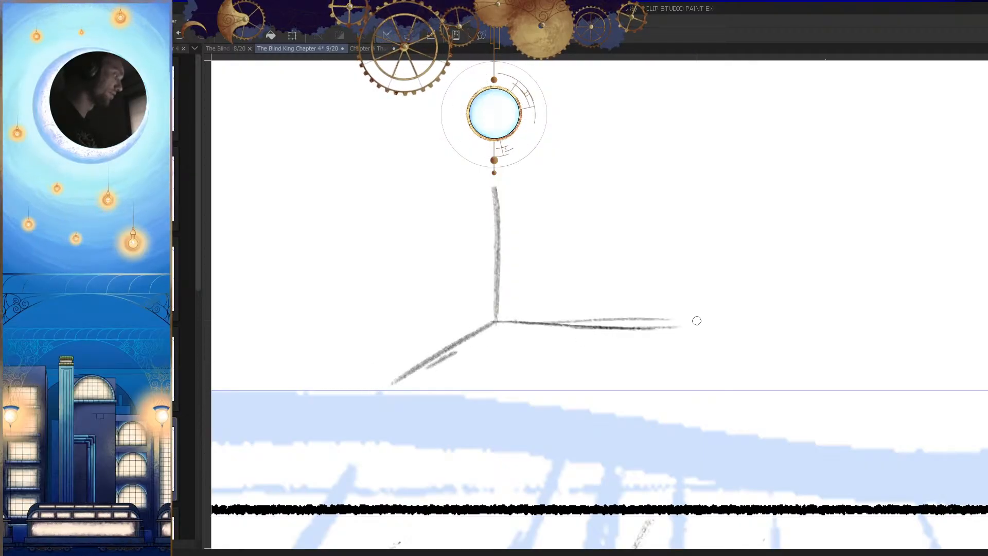
drag(552, 321, 678, 331)
key(h)
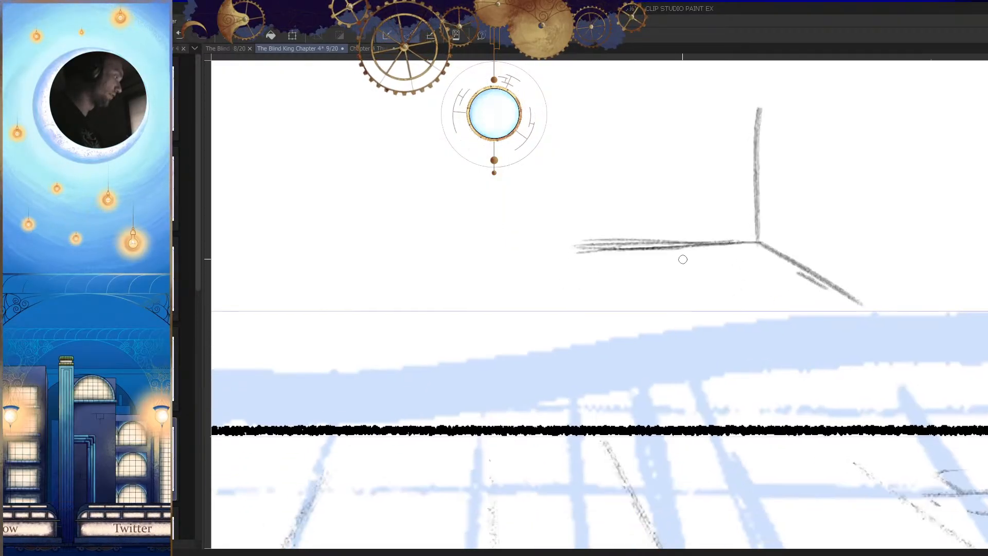
drag(749, 243, 575, 251)
Step: Try a small upright shape with a rounded base on the floor line right beside the corner
drag(638, 292, 563, 316)
mouse_move(624, 317)
mouse_down()
mouse_move(672, 289)
mouse_move(667, 299)
mouse_up()
mouse_move(624, 226)
mouse_down()
mouse_move(599, 229)
mouse_move(611, 305)
mouse_move(650, 298)
mouse_up()
drag(657, 228, 662, 294)
drag(661, 257, 664, 296)
drag(658, 303, 662, 379)
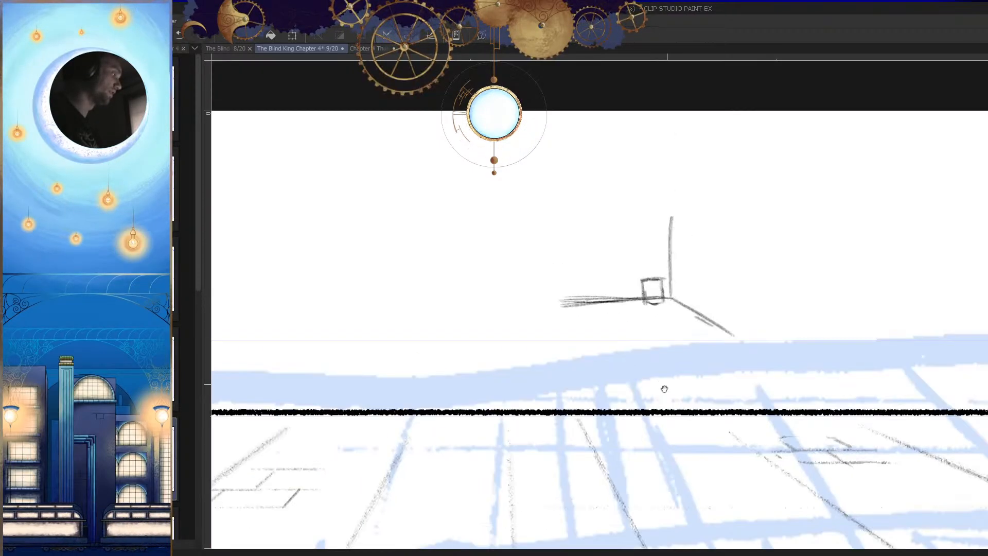
Step: Try a second small upright shape farther along the floor line and darken its outer side
drag(628, 288, 677, 289)
mouse_move(574, 267)
mouse_down()
mouse_move(603, 279)
mouse_move(568, 286)
mouse_up()
drag(568, 287, 581, 316)
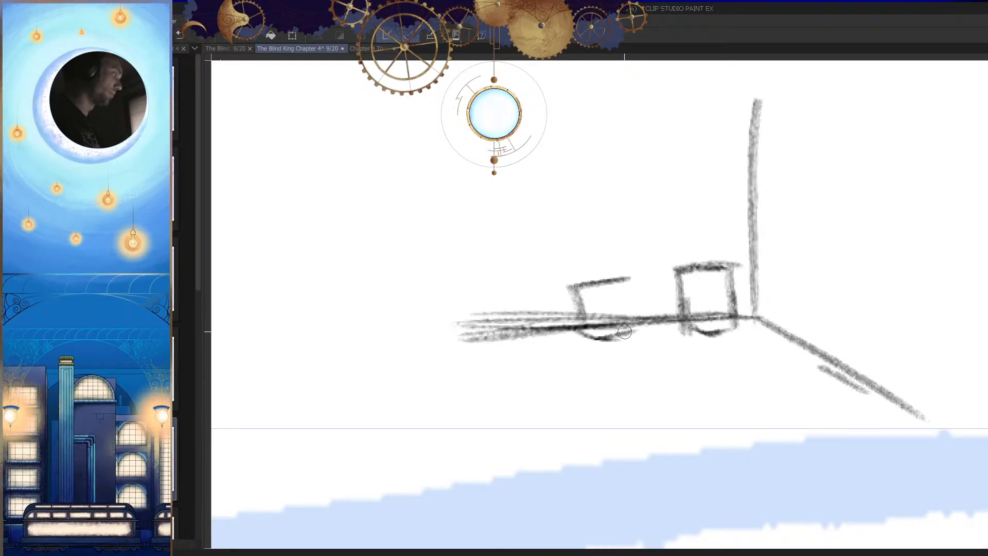
drag(631, 279, 637, 335)
drag(579, 278, 582, 346)
drag(567, 280, 569, 347)
key(h)
key(h)
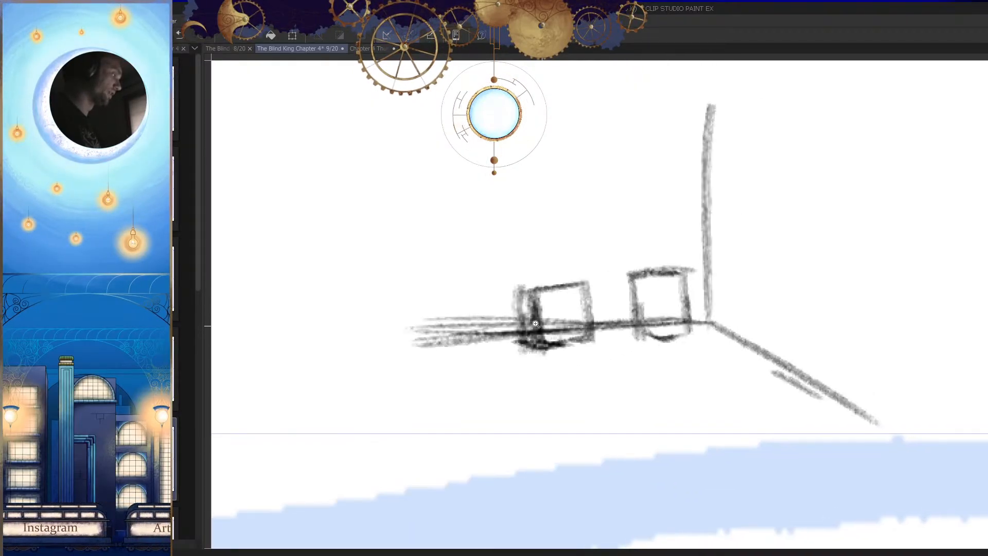
mouse_move(539, 291)
mouse_down()
mouse_move(498, 359)
mouse_move(557, 355)
mouse_up()
drag(545, 291, 560, 356)
drag(499, 319, 550, 292)
drag(521, 355, 572, 356)
scroll(702, 344, down, 6)
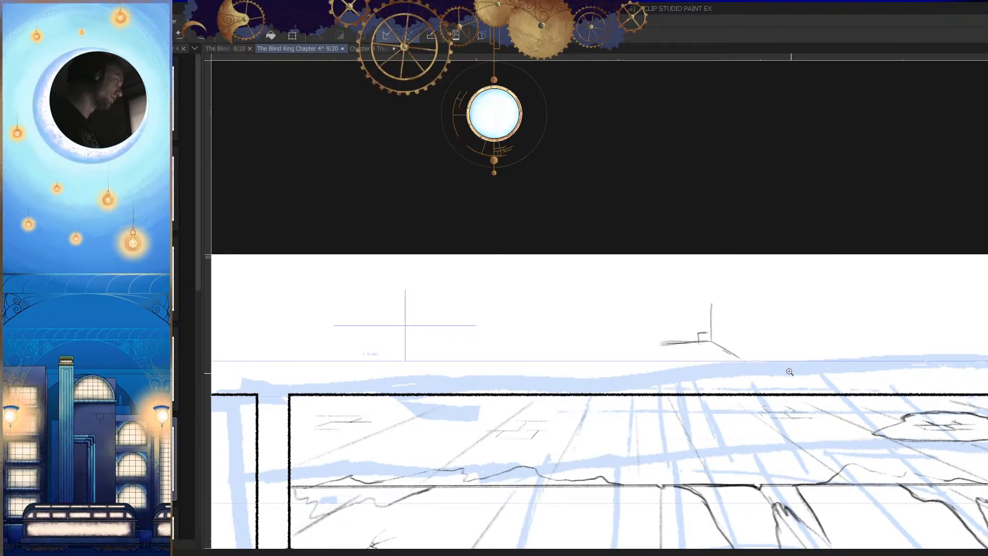
Step: Sketch the front base line, front upright edge and short top end edge of a large box against the corner
drag(724, 353, 761, 357)
mouse_move(676, 328)
mouse_down()
mouse_move(699, 318)
mouse_move(491, 337)
mouse_up()
key(ctrl+z)
mouse_move(734, 323)
mouse_down()
mouse_move(516, 337)
mouse_move(520, 216)
mouse_up()
key(ctrl+z)
drag(521, 337, 521, 222)
drag(522, 295, 515, 196)
key(h)
drag(626, 311, 567, 303)
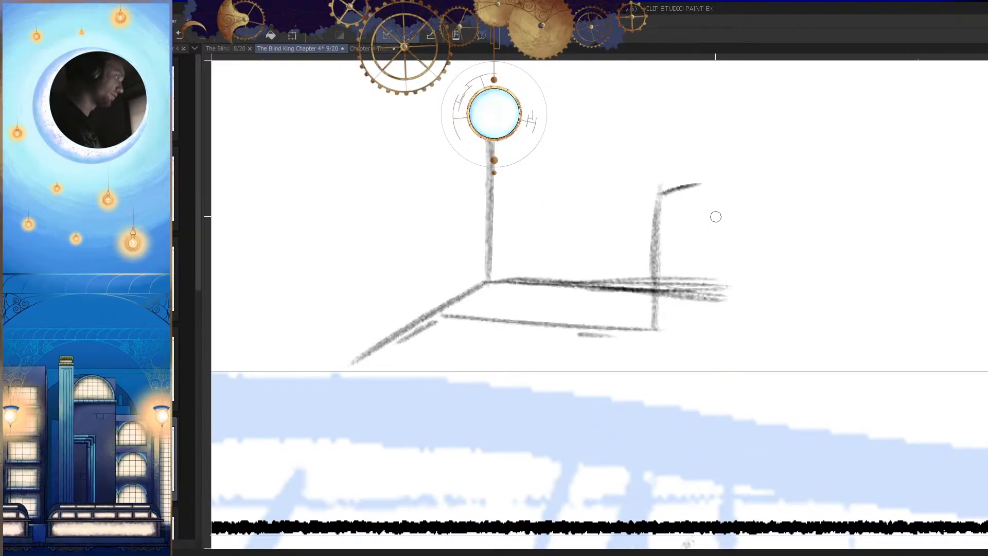
Step: Close the large box's end face and draw its long top edges and the uprights at the corner side
drag(695, 181, 697, 290)
drag(692, 206, 687, 288)
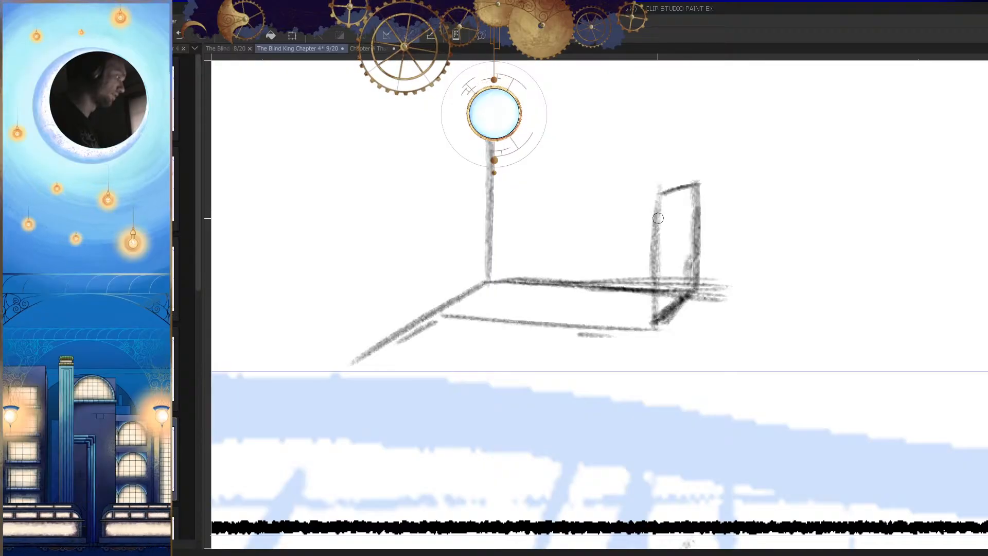
drag(664, 196, 411, 204)
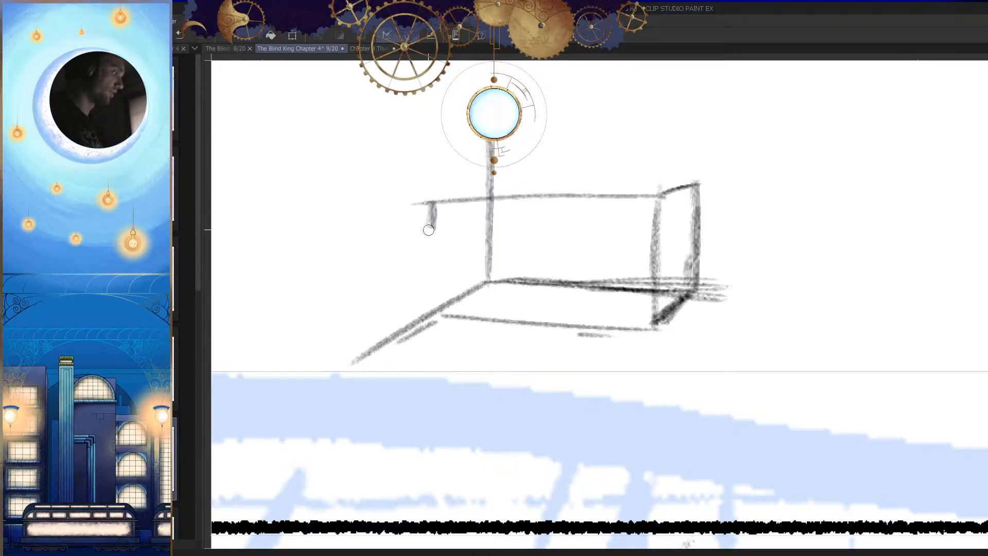
key(h)
drag(536, 181, 748, 174)
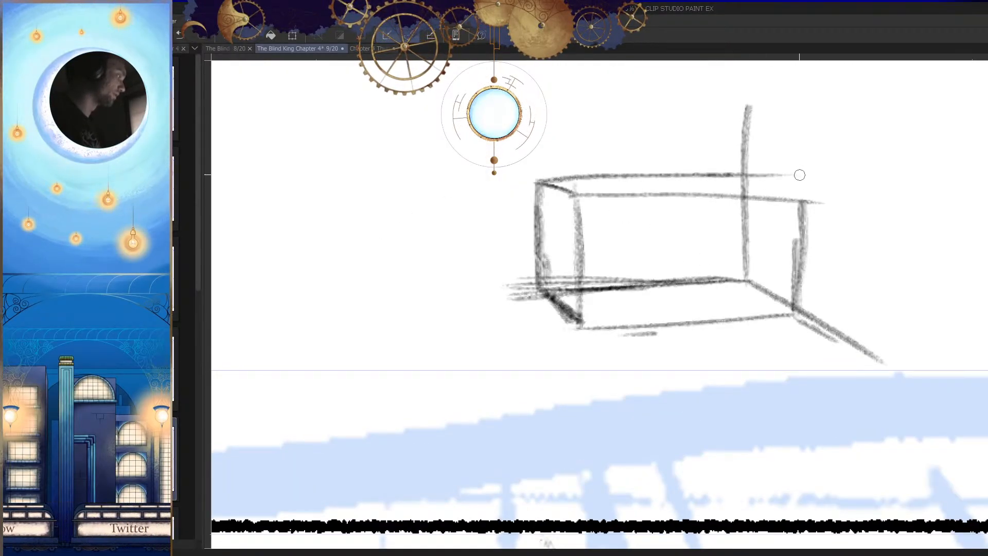
key(h)
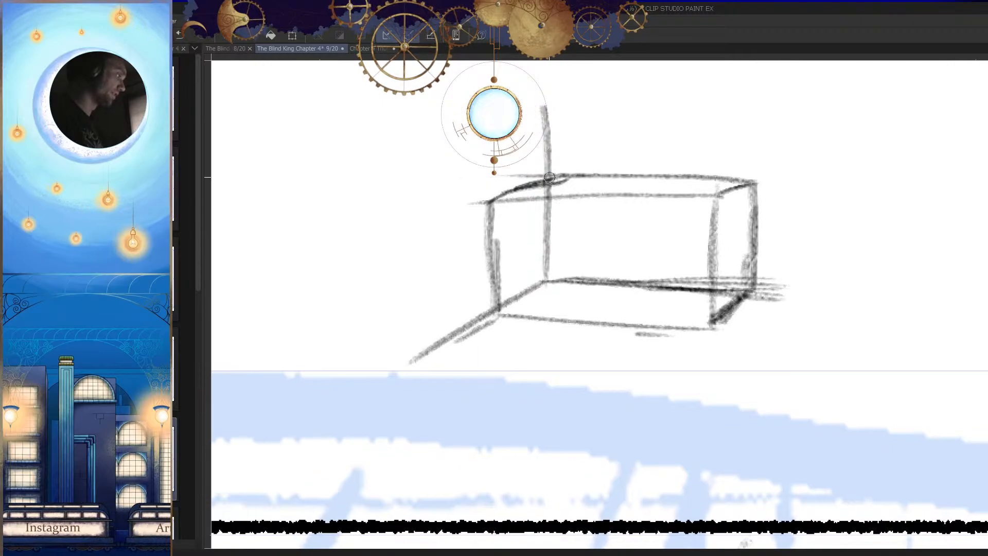
drag(491, 197, 496, 280)
Step: Restate the large box's front and back top edges with darker strokes
key(h)
mouse_move(792, 185)
mouse_down()
mouse_move(555, 197)
mouse_move(586, 199)
mouse_up()
drag(733, 173, 565, 180)
key(ctrl+z)
key(ctrl+z)
drag(746, 172, 535, 176)
drag(628, 180, 536, 178)
key(h)
drag(635, 233, 685, 229)
drag(722, 191, 507, 190)
key(ctrl+z)
mouse_move(728, 192)
mouse_down()
mouse_move(504, 191)
mouse_move(624, 234)
mouse_up()
Step: Sketch the back outline of a smaller box standing on the large box at its corner end
key(h)
drag(661, 287, 588, 279)
mouse_move(643, 201)
mouse_down()
mouse_move(659, 243)
mouse_move(651, 257)
mouse_up()
mouse_move(609, 180)
mouse_down()
mouse_move(610, 248)
mouse_move(603, 236)
mouse_up()
key(ctrl+z)
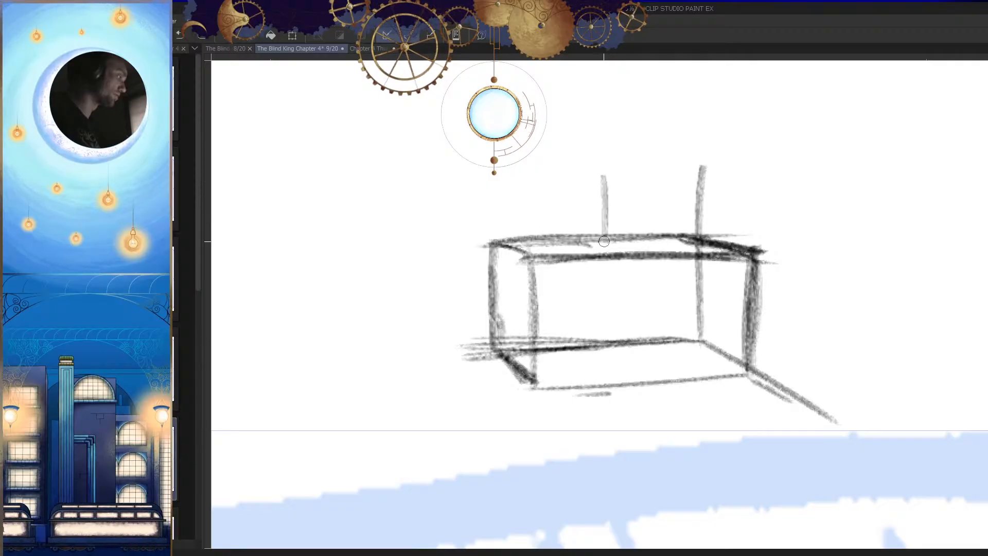
key(h)
drag(644, 175, 557, 176)
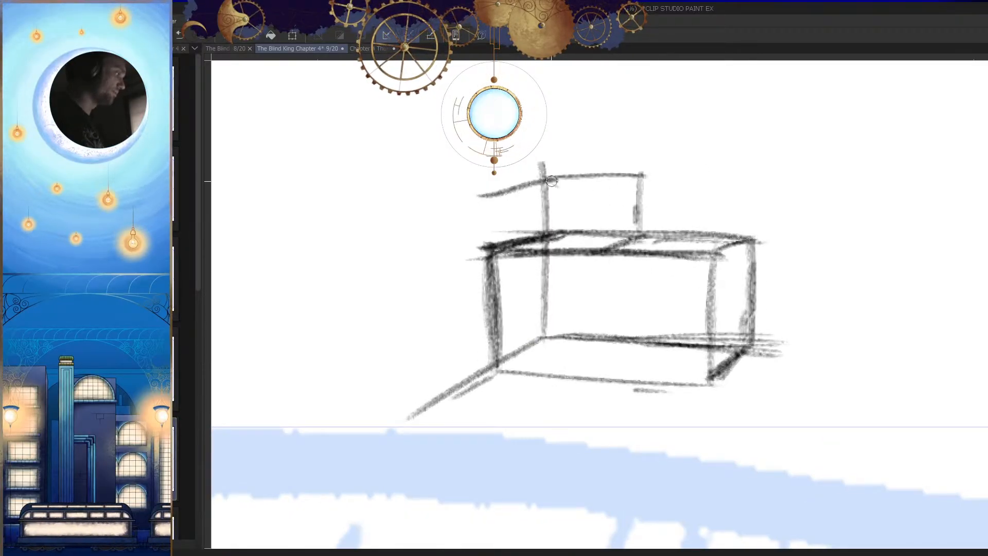
key(h)
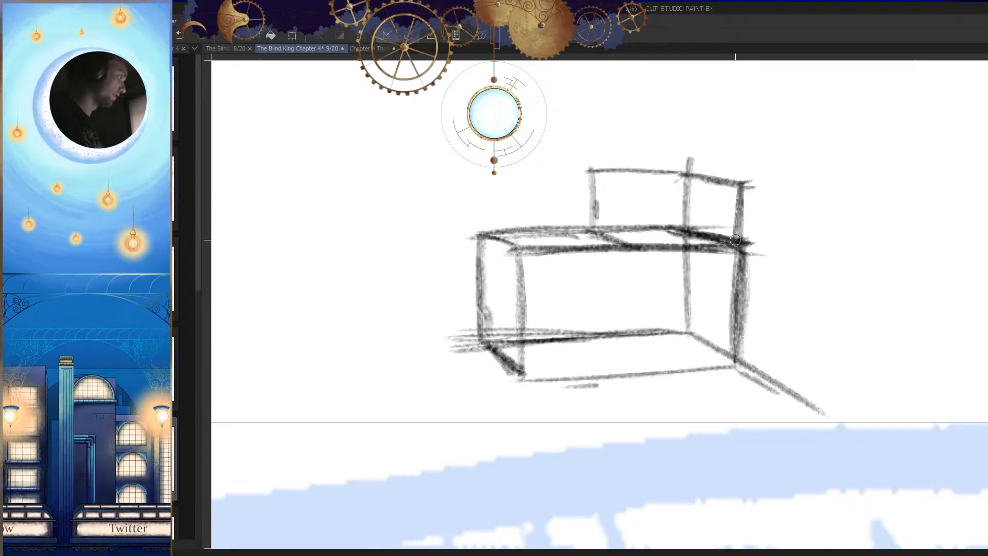
Step: Draw the smaller upper box's front top edge and its front upright down to the large box
drag(742, 182, 609, 186)
key(ctrl+z)
mouse_move(740, 189)
mouse_down()
mouse_move(604, 188)
mouse_move(613, 194)
mouse_up()
key(h)
drag(614, 194, 613, 257)
drag(613, 212, 613, 257)
key(h)
Step: Sketch an upright cylinder inside the large box near the wall corner, with its rim, sides and base
key(ctrl+minus)
drag(697, 341, 711, 315)
scroll(712, 315, up, 4)
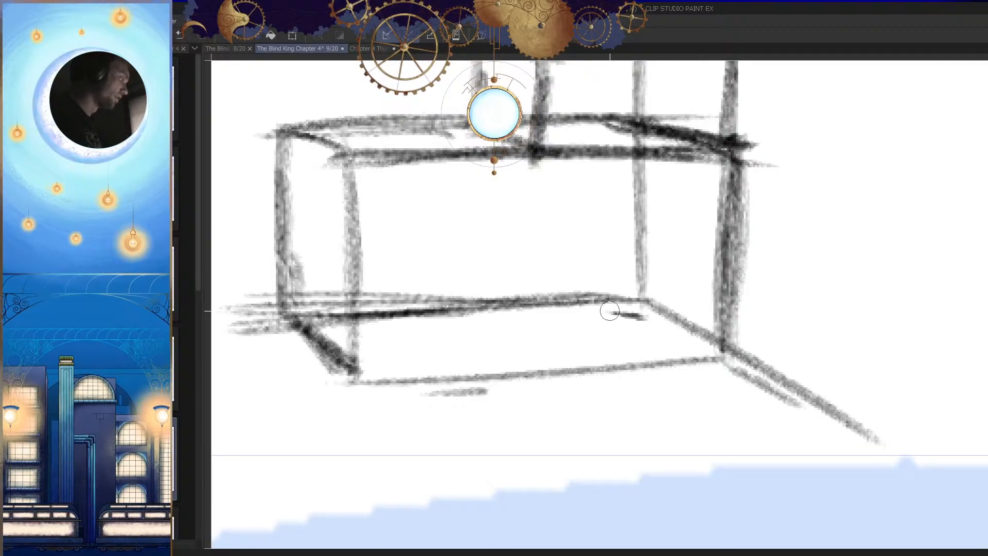
drag(621, 313, 592, 315)
mouse_move(572, 237)
mouse_down()
mouse_move(570, 350)
mouse_move(562, 233)
mouse_move(578, 212)
mouse_move(569, 346)
mouse_up()
mouse_move(573, 180)
mouse_down()
mouse_move(688, 181)
mouse_move(572, 173)
mouse_up()
mouse_move(699, 171)
mouse_down()
mouse_move(667, 171)
mouse_move(668, 358)
mouse_up()
drag(671, 257, 668, 292)
scroll(681, 291, down, 3)
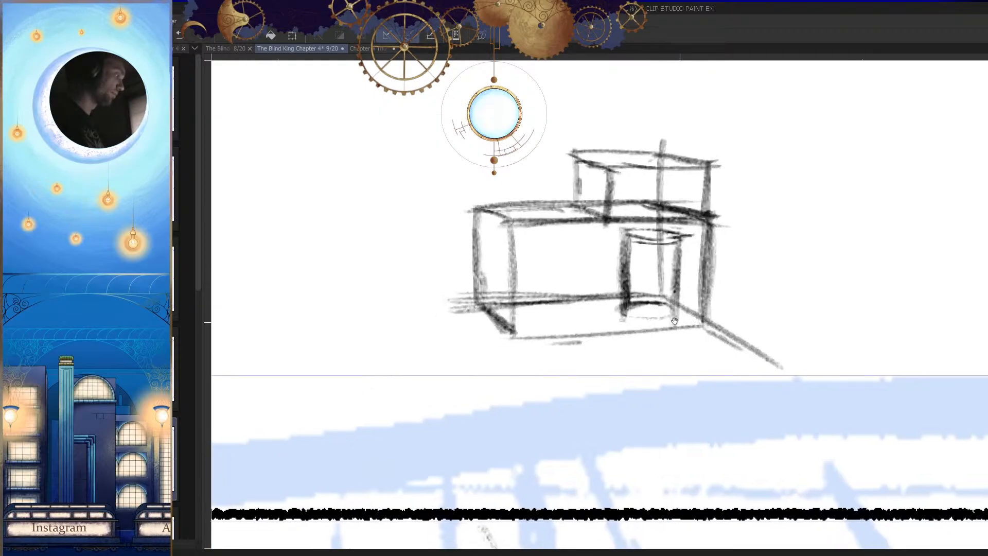
Step: Rough in the curved top and uprights of a small block standing beside the cylinder
scroll(683, 319, up, 3)
mouse_move(564, 215)
mouse_down()
mouse_move(560, 354)
mouse_move(559, 294)
mouse_move(585, 341)
mouse_up()
key(ctrl+z)
key(h)
drag(632, 379, 643, 353)
key(ctrl+z)
drag(697, 289, 665, 326)
mouse_move(693, 195)
mouse_down()
mouse_move(614, 194)
mouse_move(636, 233)
mouse_move(621, 236)
mouse_up()
drag(635, 239, 647, 329)
mouse_move(638, 189)
mouse_down()
mouse_move(576, 215)
mouse_move(570, 208)
mouse_move(625, 236)
mouse_up()
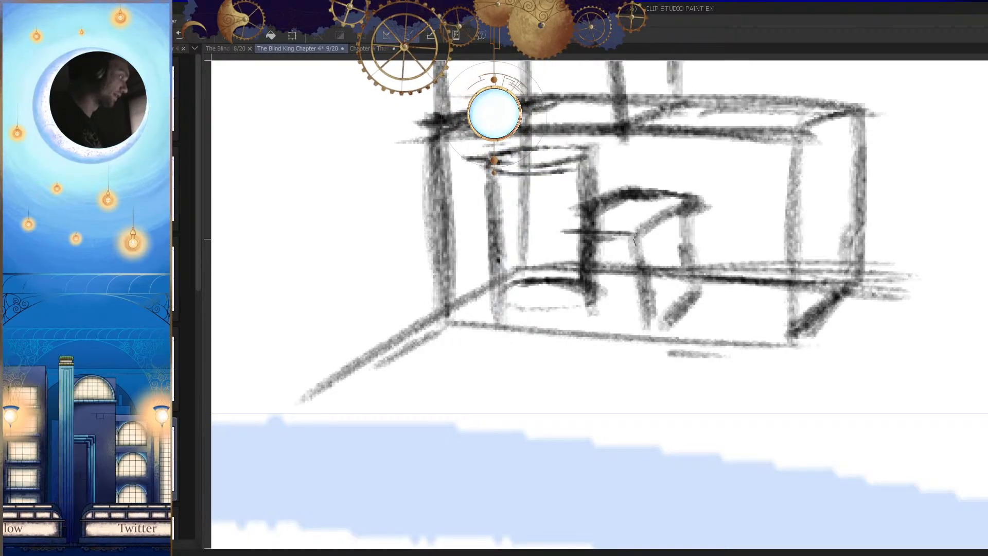
Step: Redraw the small block's front top and upright edges and close its base along the floor
key(h)
key(ctrl+z)
key(ctrl+z)
mouse_move(683, 211)
mouse_down()
mouse_move(588, 223)
mouse_move(598, 282)
mouse_up()
drag(599, 236, 597, 291)
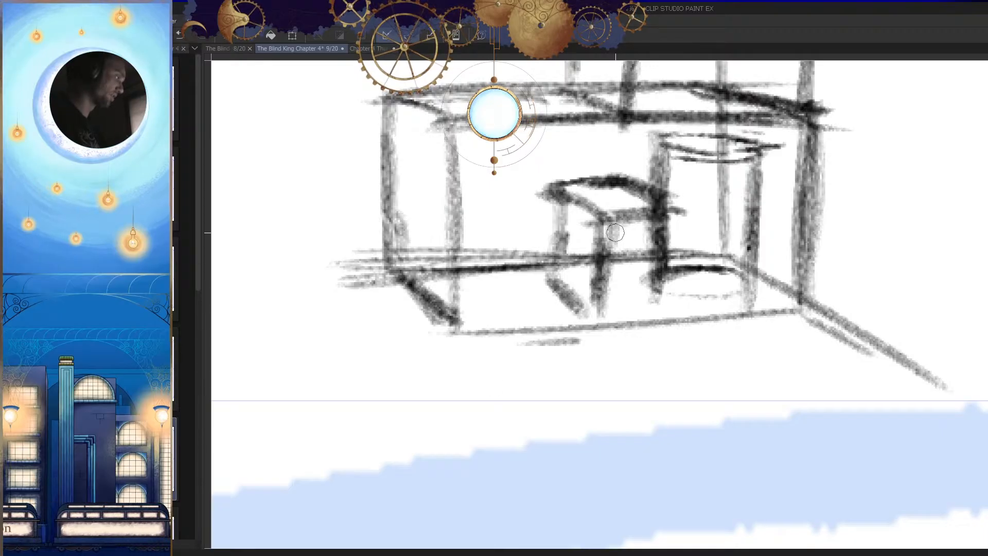
drag(597, 257, 596, 286)
mouse_move(577, 312)
mouse_down()
mouse_move(668, 306)
mouse_move(619, 317)
mouse_up()
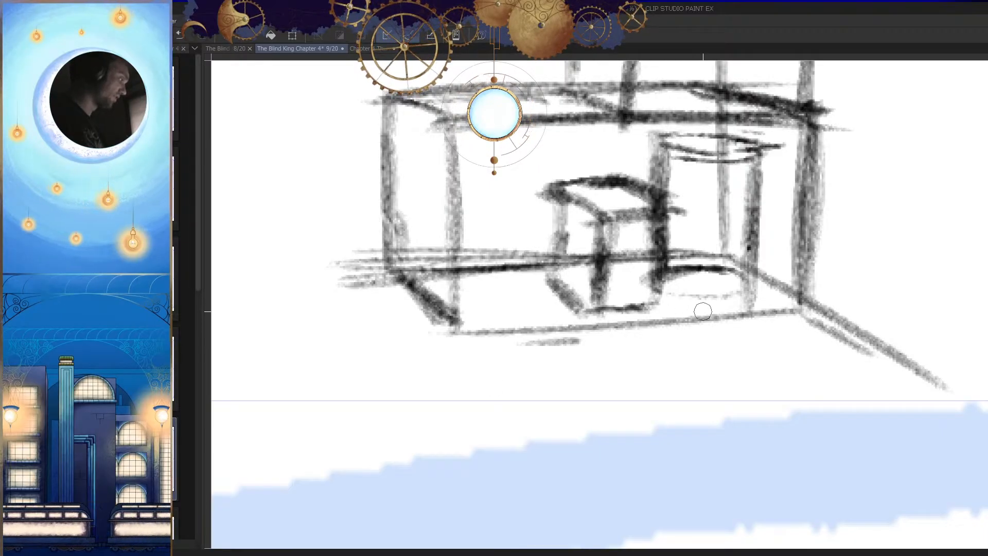
drag(658, 267, 668, 309)
mouse_move(554, 264)
mouse_down()
mouse_move(605, 260)
mouse_move(597, 304)
mouse_up()
key(h)
drag(652, 308, 689, 292)
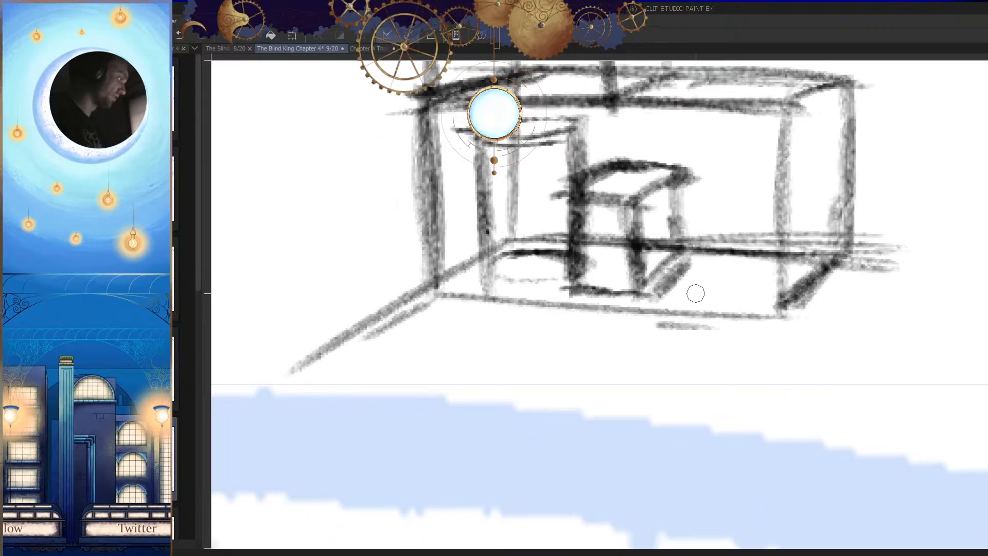
Step: Erase the construction lines across the small block's front face and add short horizontal detail marks there
key(h)
drag(641, 248, 668, 280)
drag(636, 271, 680, 267)
key(e)
mouse_move(653, 278)
mouse_down()
mouse_move(641, 277)
mouse_move(636, 248)
mouse_move(635, 256)
mouse_up()
key(p)
drag(625, 274, 695, 275)
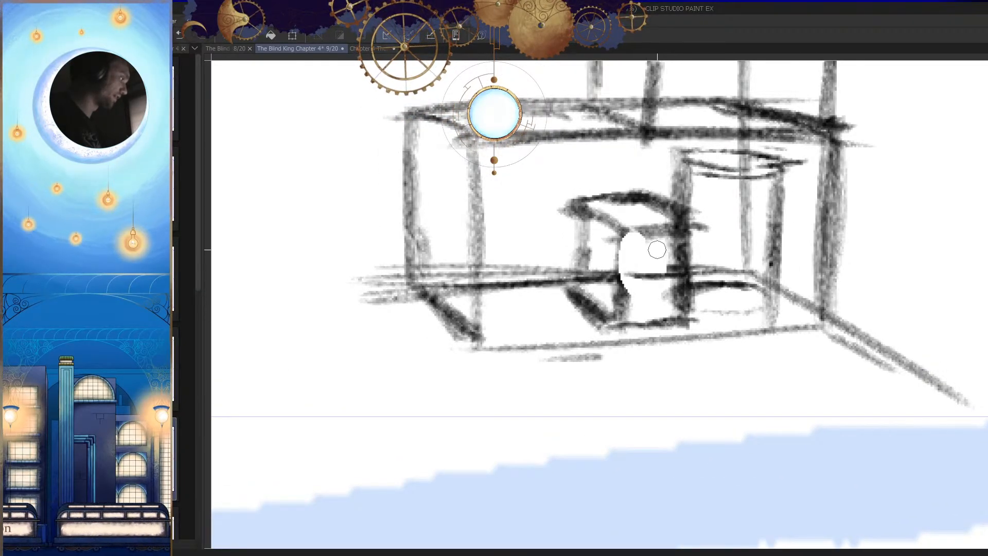
Step: Erase the floor lines showing through the small block's side face
drag(729, 325, 746, 309)
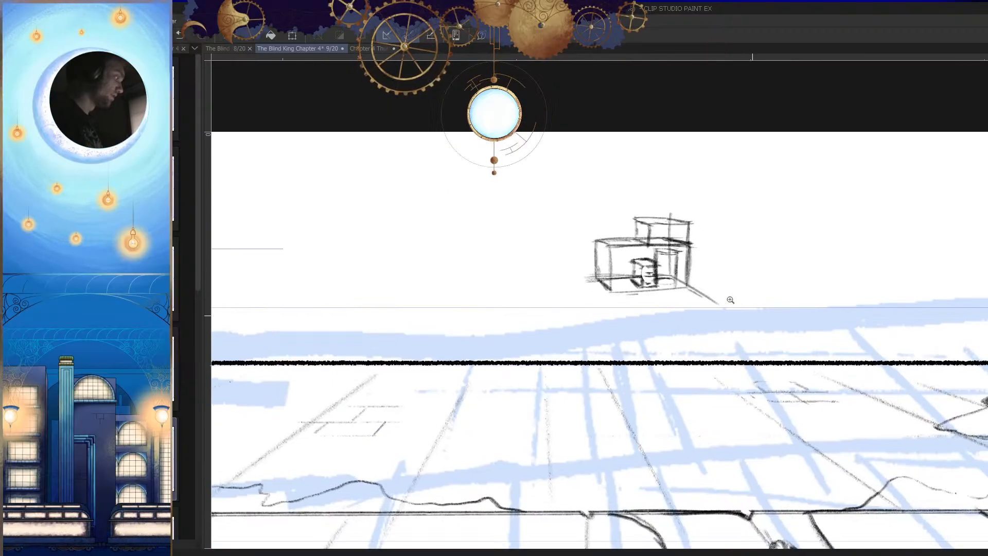
drag(660, 271, 735, 271)
key(e)
mouse_move(547, 300)
mouse_down()
mouse_move(546, 319)
mouse_move(544, 309)
mouse_move(494, 314)
mouse_up()
key(h)
key(h)
drag(607, 309, 682, 314)
drag(620, 258, 633, 257)
Step: Sketch an arched object beside the small block, with a rounded top, two sides and a base
drag(628, 236, 500, 240)
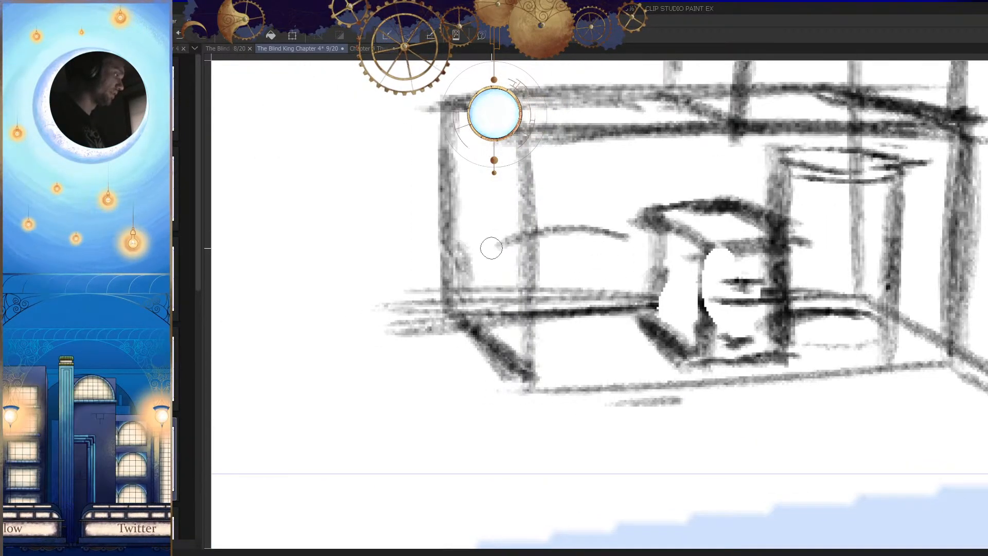
key(h)
drag(729, 238, 669, 270)
key(ctrl+z)
drag(746, 274, 697, 259)
mouse_move(594, 227)
mouse_down()
mouse_move(581, 240)
mouse_move(590, 258)
mouse_up()
mouse_move(591, 234)
mouse_down()
mouse_move(676, 217)
mouse_move(713, 255)
mouse_move(583, 255)
mouse_up()
key(h)
drag(678, 293, 720, 245)
drag(662, 206, 657, 305)
drag(668, 234, 661, 294)
mouse_move(676, 304)
mouse_down()
mouse_move(589, 294)
mouse_move(600, 309)
mouse_up()
Step: Draw a winding line from the arched object across the floor to a flat pointed shape outside the large box
drag(617, 257, 332, 334)
drag(383, 308, 275, 348)
mouse_move(331, 304)
mouse_down()
mouse_move(386, 308)
mouse_move(247, 350)
mouse_move(344, 353)
mouse_up()
key(h)
mouse_move(463, 309)
mouse_down()
mouse_move(548, 335)
mouse_move(550, 360)
mouse_up()
Step: Darken the arched object's base line and shade its outer side
key(h)
drag(625, 342, 550, 346)
mouse_move(529, 267)
mouse_down()
mouse_move(538, 319)
mouse_move(494, 306)
mouse_move(545, 278)
mouse_up()
drag(506, 251, 484, 311)
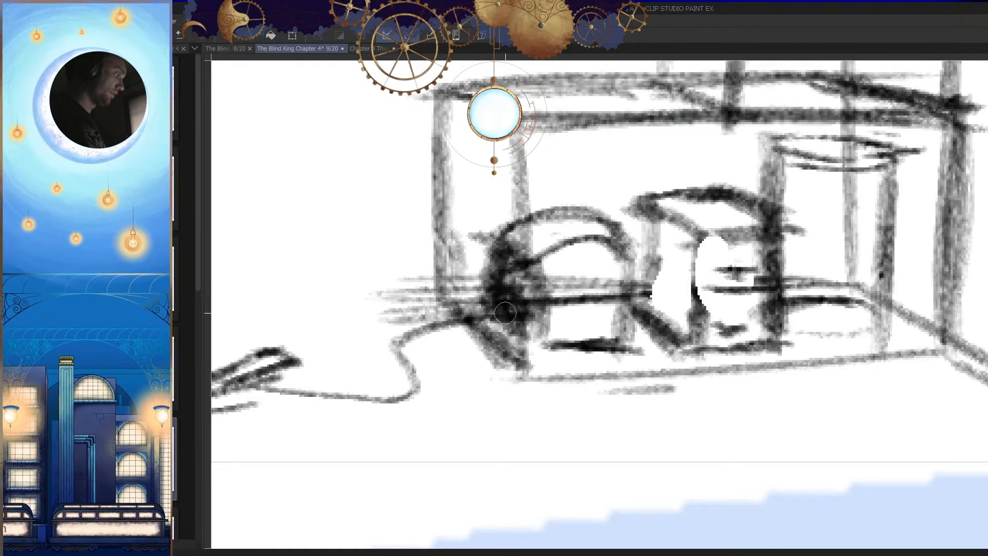
Step: Erase the floor and construction lines inside the arched object's opening
key(h)
drag(692, 228, 663, 282)
drag(660, 324, 679, 370)
key(h)
mouse_move(704, 277)
mouse_down()
mouse_move(774, 303)
mouse_move(692, 304)
mouse_move(701, 287)
mouse_move(684, 314)
mouse_up()
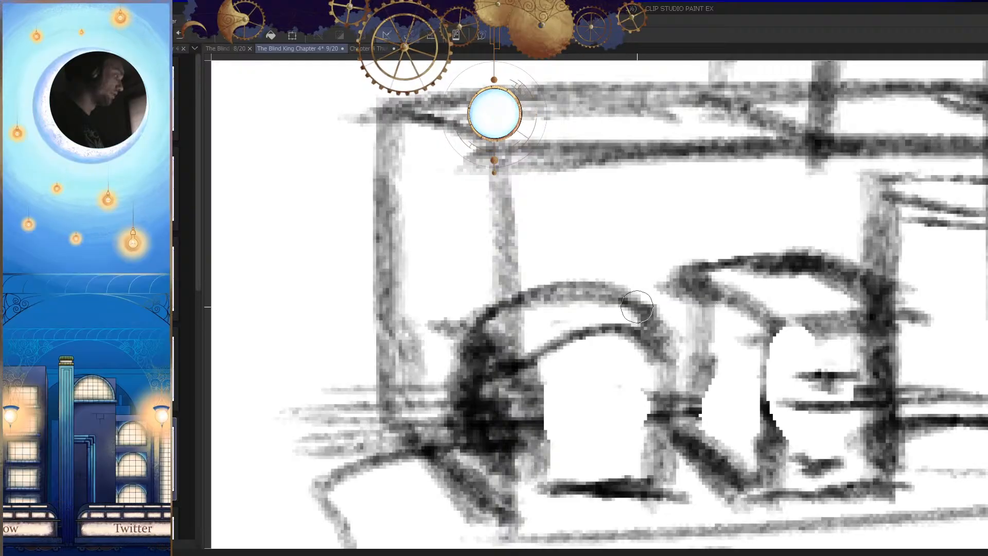
Step: Draw a long slanted line joining the arched object's top edge to the upper edge of the small block
drag(693, 361, 678, 371)
drag(573, 503, 514, 500)
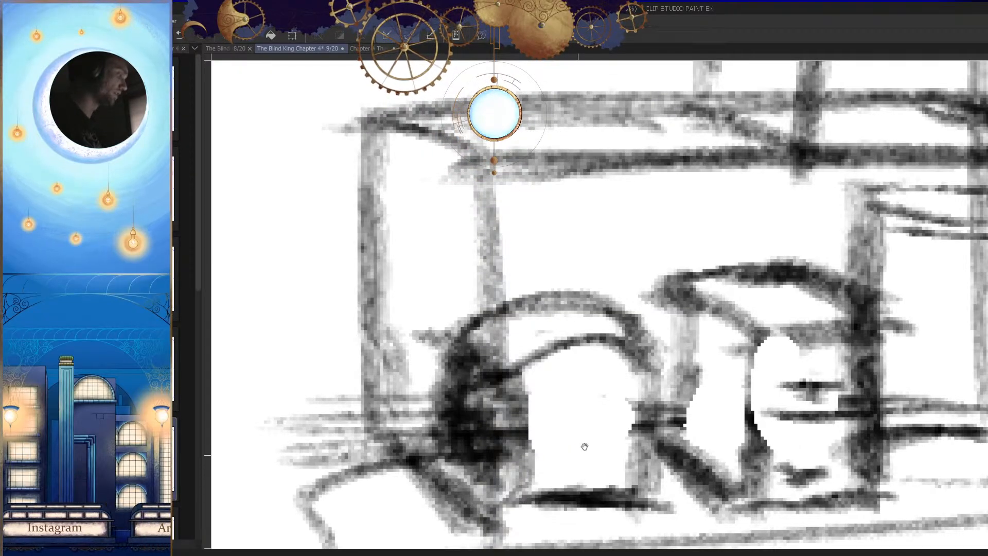
drag(620, 414, 602, 445)
drag(684, 316, 653, 331)
mouse_move(682, 335)
mouse_down()
mouse_move(529, 371)
mouse_move(598, 396)
mouse_up()
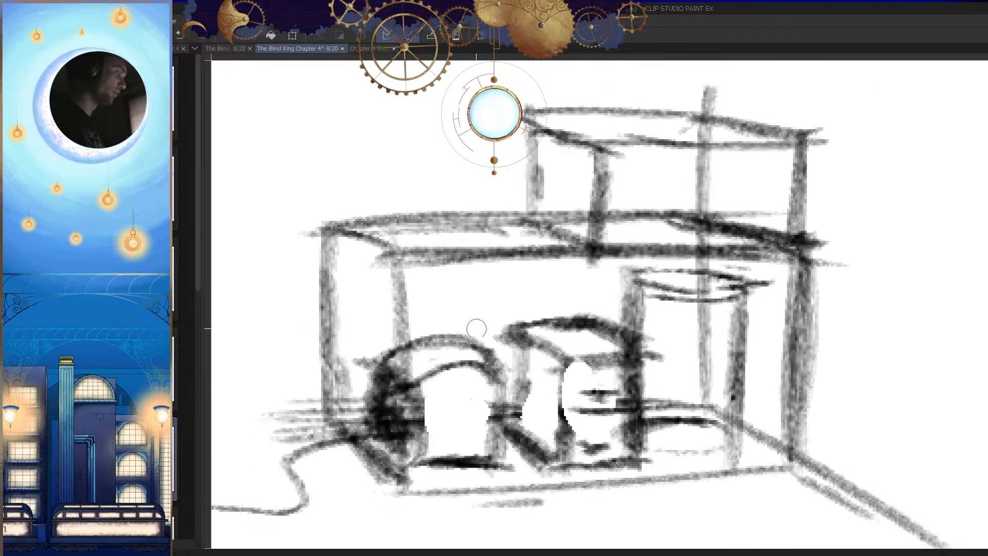
drag(620, 335, 426, 368)
key(ctrl+z)
drag(615, 329, 592, 274)
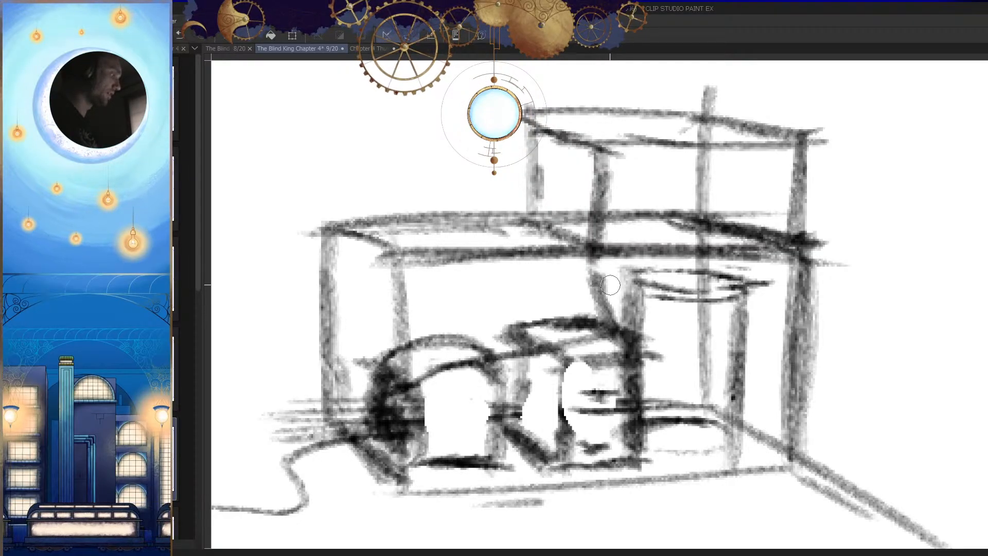
mouse_move(622, 329)
mouse_down()
mouse_move(610, 273)
mouse_move(458, 321)
mouse_up()
mouse_move(595, 289)
mouse_down()
mouse_move(404, 341)
mouse_move(560, 272)
mouse_move(537, 284)
mouse_up()
key(h)
key(ctrl+z)
key(ctrl+z)
Step: Draw two long parallel slanted lines above the arched object and the small block as the top of a slab
mouse_move(613, 286)
mouse_down()
mouse_move(676, 264)
mouse_move(691, 273)
mouse_up()
key(h)
drag(571, 309, 663, 289)
drag(653, 249, 446, 307)
mouse_move(645, 270)
mouse_down()
mouse_move(488, 288)
mouse_move(435, 307)
mouse_up()
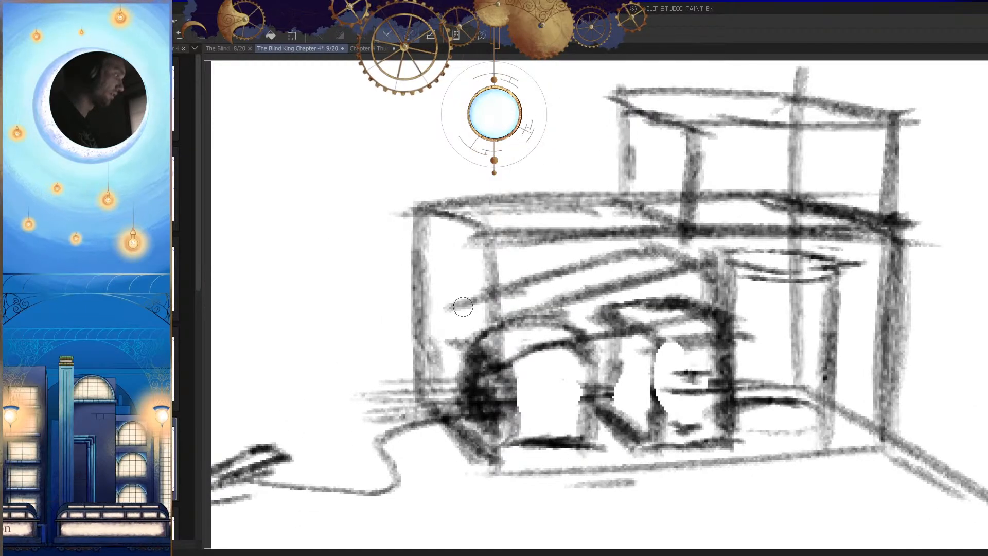
Step: Close the slanted slab's end above the arched object and erase the construction lines crossing its front face
key(h)
drag(761, 280, 725, 311)
mouse_move(754, 288)
mouse_down()
mouse_move(723, 312)
mouse_move(597, 241)
mouse_move(659, 259)
mouse_move(502, 279)
mouse_move(547, 350)
mouse_up()
key(h)
key(ctrl+z)
key(h)
drag(711, 278, 678, 348)
key(h)
mouse_move(723, 293)
mouse_down()
mouse_move(705, 278)
mouse_move(581, 284)
mouse_move(751, 257)
mouse_up()
key(h)
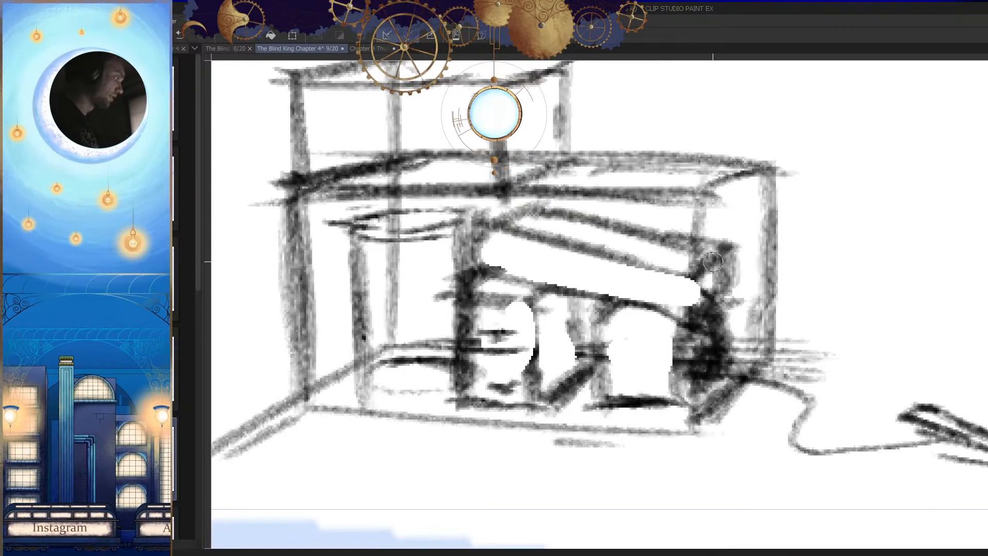
key(h)
drag(545, 282, 541, 316)
key(h)
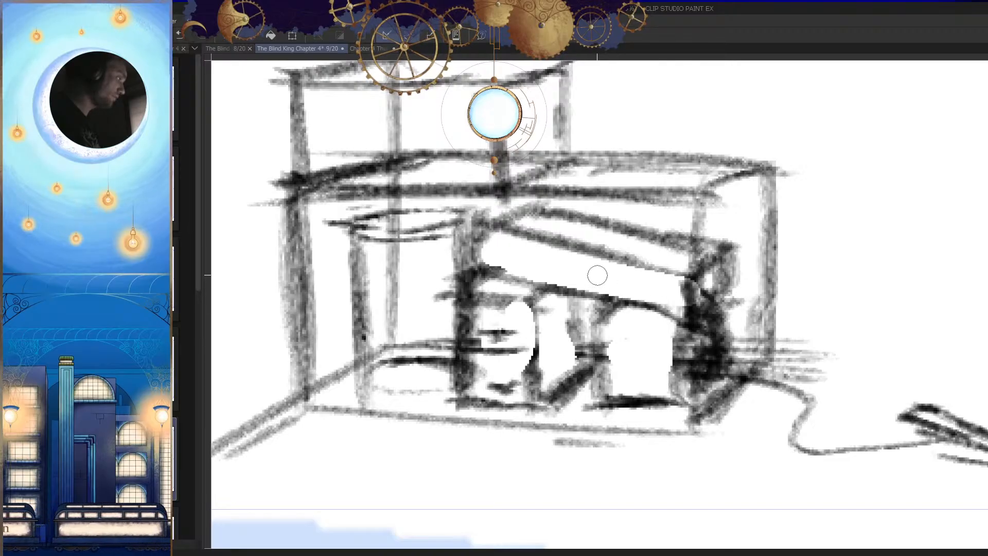
Step: Add a short dark stroke on the front face of the slanted slab
drag(591, 268, 604, 268)
key(h)
key(ctrl+z)
scroll(697, 298, down, 4)
scroll(692, 292, up, 3)
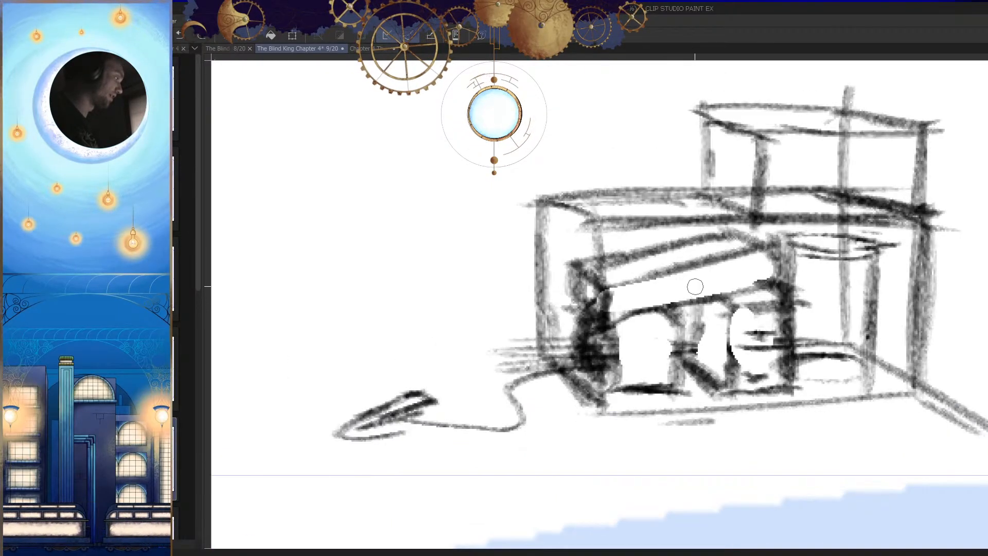
scroll(750, 287, down, 5)
scroll(675, 280, up, 7)
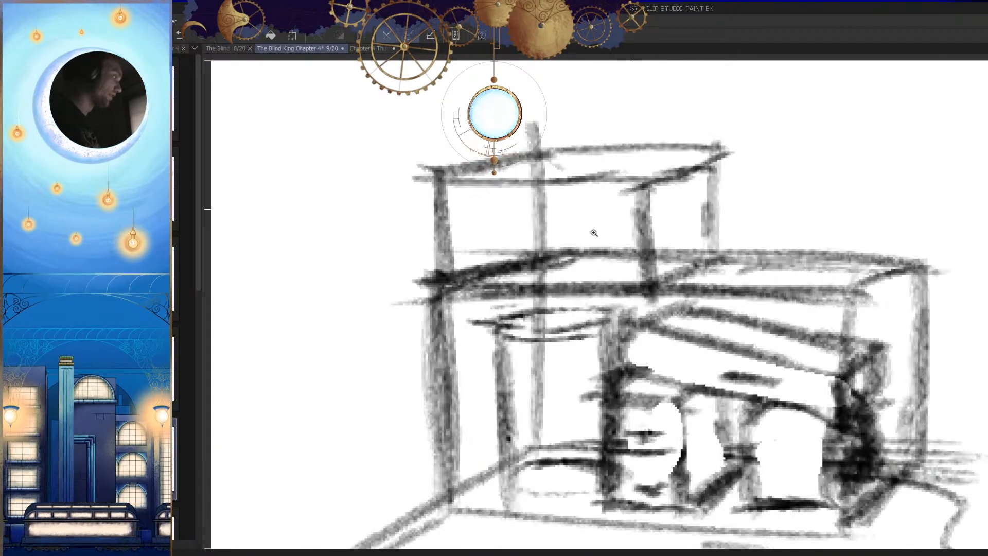
scroll(593, 267, up, 3)
Step: Sketch a small block rising above the cylinder, with two upright sides and a top edge inside the upper box
drag(599, 279, 608, 301)
mouse_move(492, 246)
mouse_down()
mouse_move(502, 409)
mouse_move(642, 411)
mouse_up()
drag(793, 406, 833, 364)
key(h)
key(ctrl+z)
drag(771, 354, 657, 357)
drag(794, 352, 610, 357)
drag(812, 224, 635, 223)
mouse_move(704, 238)
mouse_down()
mouse_move(620, 237)
mouse_move(639, 368)
mouse_up()
key(h)
drag(611, 264, 628, 301)
drag(455, 255, 563, 238)
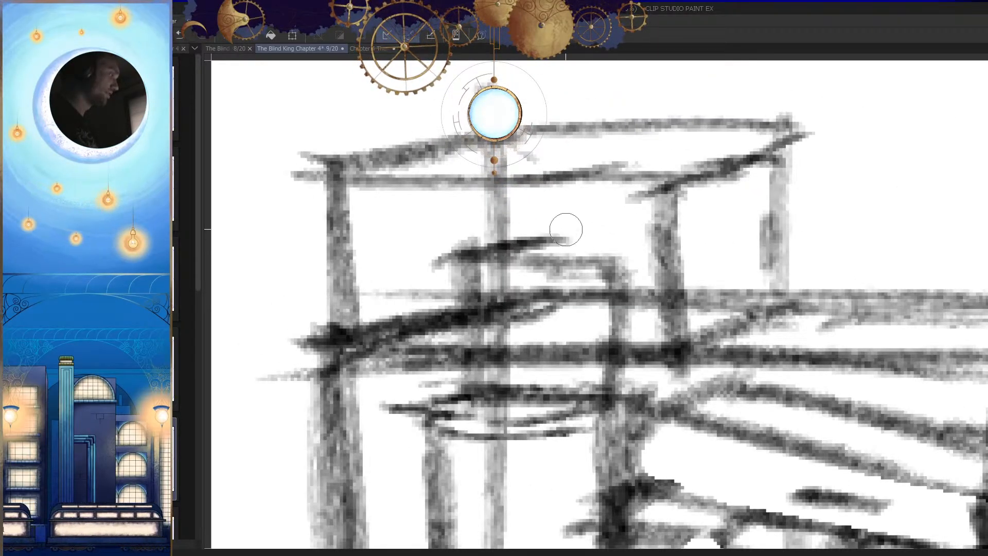
drag(499, 246, 565, 238)
Step: Examine the box arrangement mirrored and at several magnifications against the surrounding page
key(h)
scroll(724, 321, down, 5)
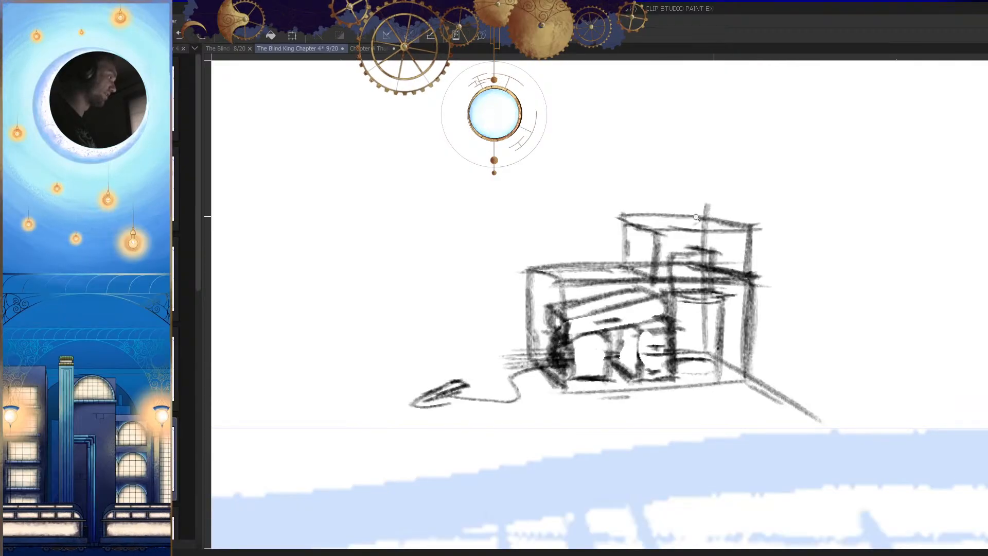
drag(709, 229, 713, 183)
key(h)
mouse_move(540, 286)
mouse_down()
mouse_move(550, 238)
mouse_move(731, 243)
mouse_move(728, 257)
mouse_move(793, 263)
mouse_move(651, 286)
mouse_up()
mouse_move(774, 275)
mouse_down()
mouse_move(759, 343)
mouse_move(673, 433)
mouse_up()
drag(772, 401, 657, 444)
drag(787, 414, 749, 454)
key(h)
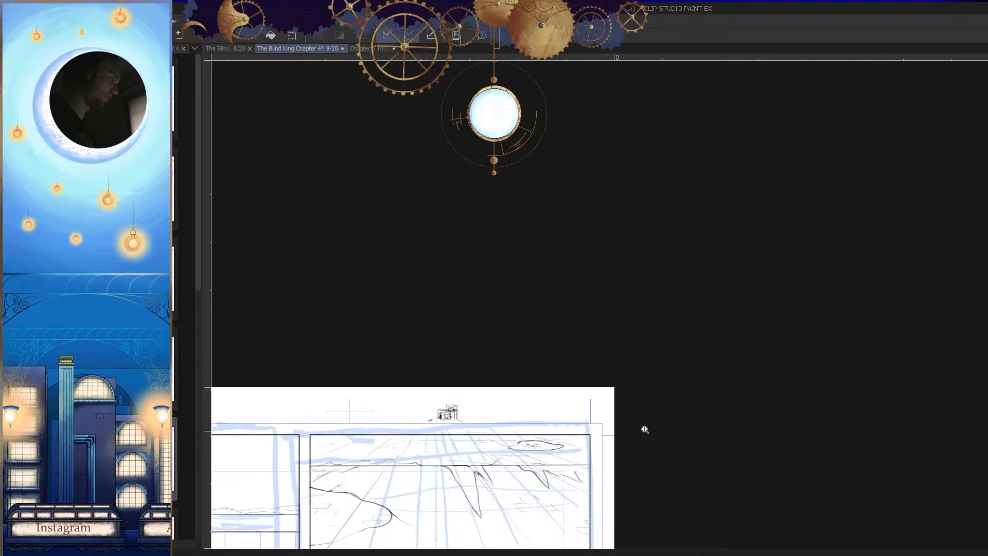
drag(458, 420, 586, 401)
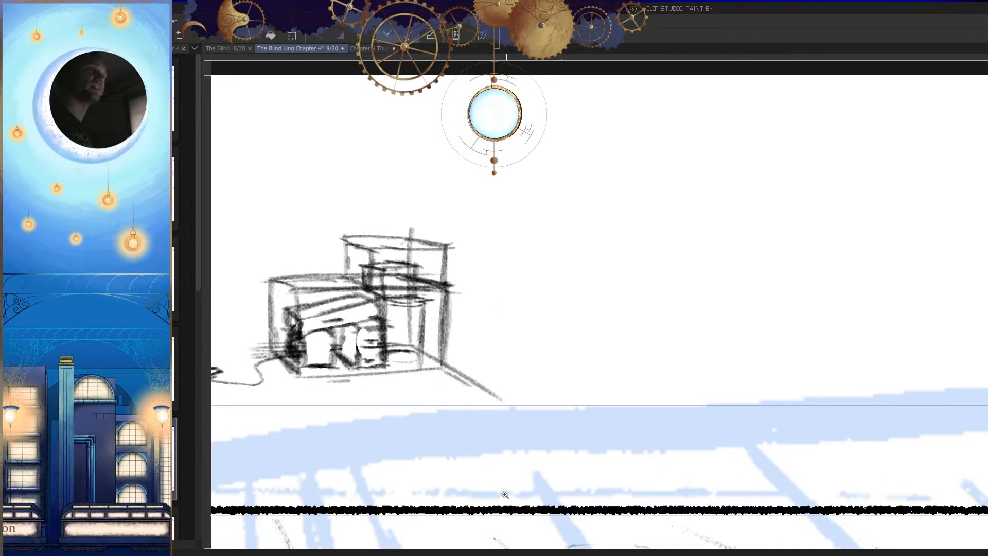
drag(617, 339, 576, 350)
drag(599, 355, 638, 363)
drag(576, 336, 592, 352)
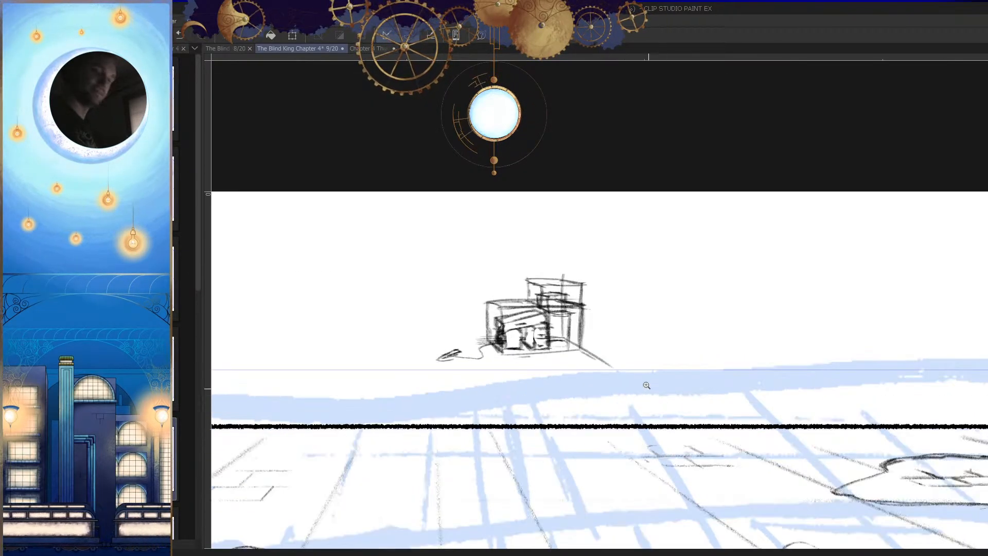
Step: Lasso the whole box sketch, move it slightly higher in the page margin, and clear the selection
double_click(670, 354)
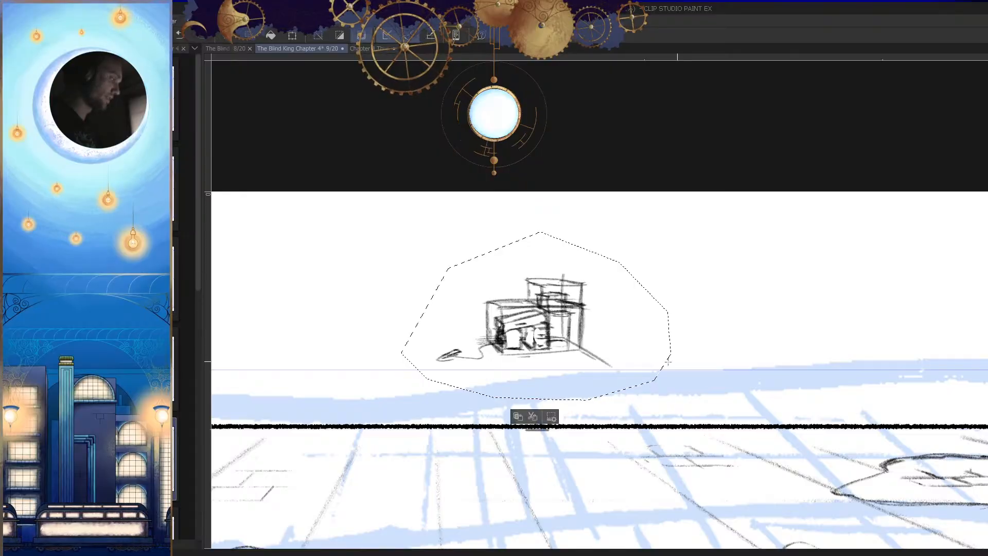
mouse_move(627, 355)
mouse_down()
mouse_move(642, 316)
mouse_move(646, 331)
mouse_up()
key(ctrl+d)
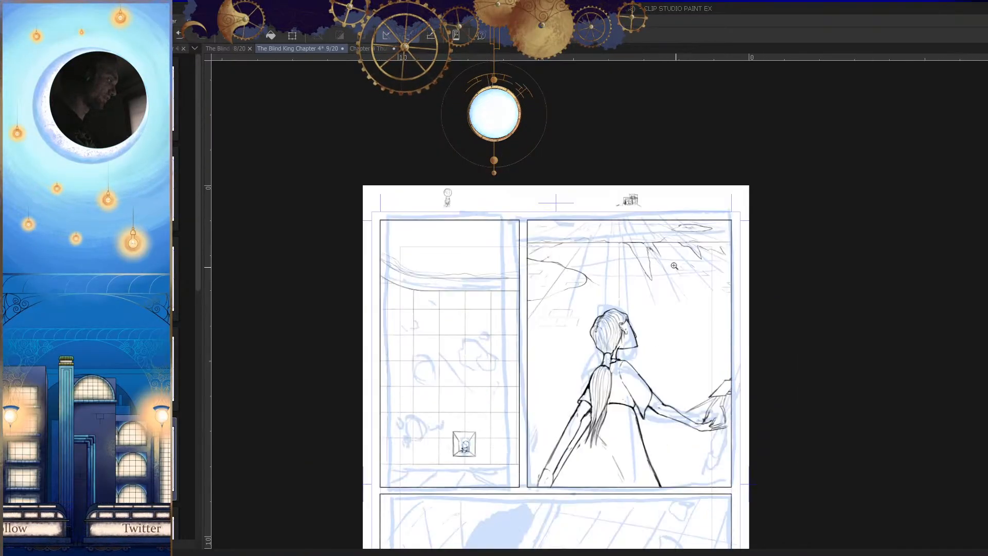
Step: Erase the neck and shoulder lines below the head in the small frame of the tiled-wall panel
drag(634, 410, 699, 326)
drag(509, 364, 557, 357)
scroll(595, 352, up, 3)
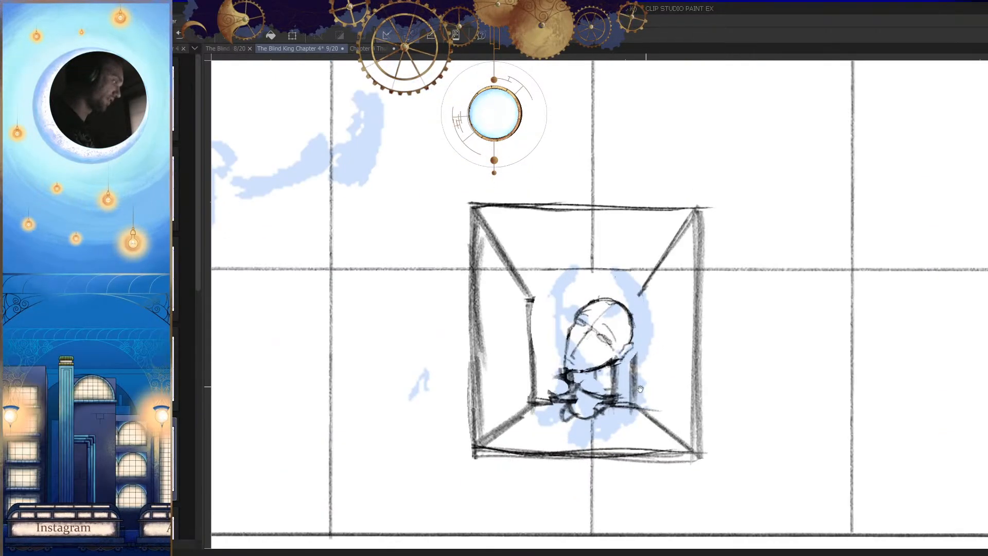
mouse_move(626, 356)
mouse_down()
mouse_move(553, 384)
mouse_move(551, 372)
mouse_move(574, 364)
mouse_move(512, 372)
mouse_move(540, 378)
mouse_move(580, 412)
mouse_move(576, 392)
mouse_move(555, 436)
mouse_move(628, 357)
mouse_move(608, 351)
mouse_up()
mouse_move(528, 397)
mouse_down()
mouse_move(550, 391)
mouse_move(485, 401)
mouse_move(546, 438)
mouse_move(537, 399)
mouse_up()
scroll(569, 403, down, 5)
scroll(560, 394, up, 6)
scroll(638, 391, down, 5)
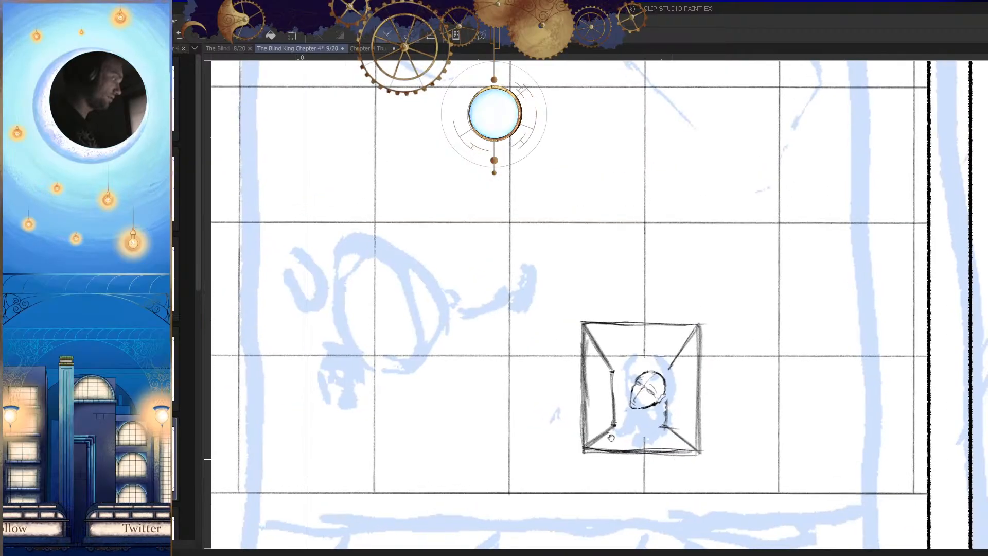
Step: Lasso the head in the small frame and enlarge it so that it fills more of the frame
scroll(647, 370, up, 4)
click(621, 282)
click(602, 294)
click(590, 314)
click(584, 327)
click(558, 355)
click(621, 282)
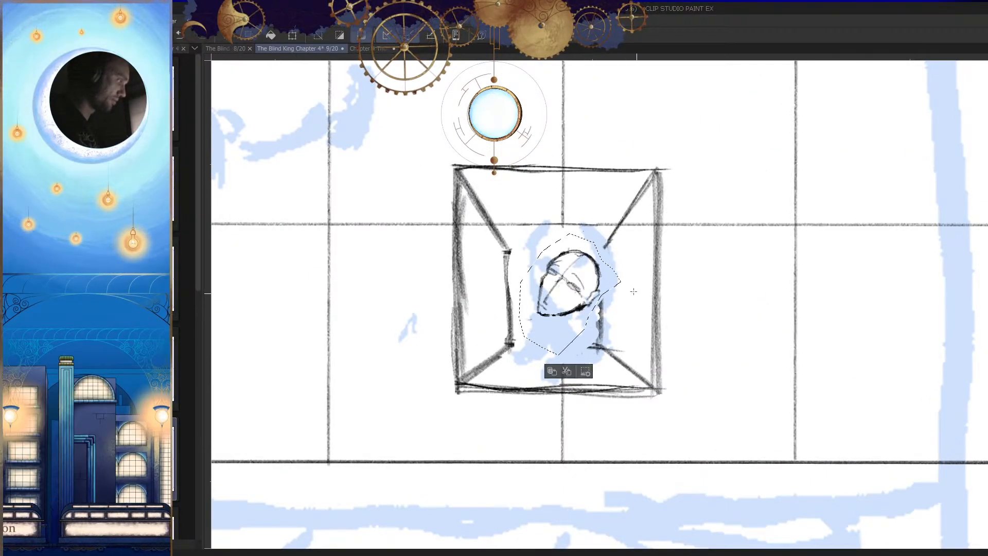
key(ctrl+t)
drag(621, 233, 603, 277)
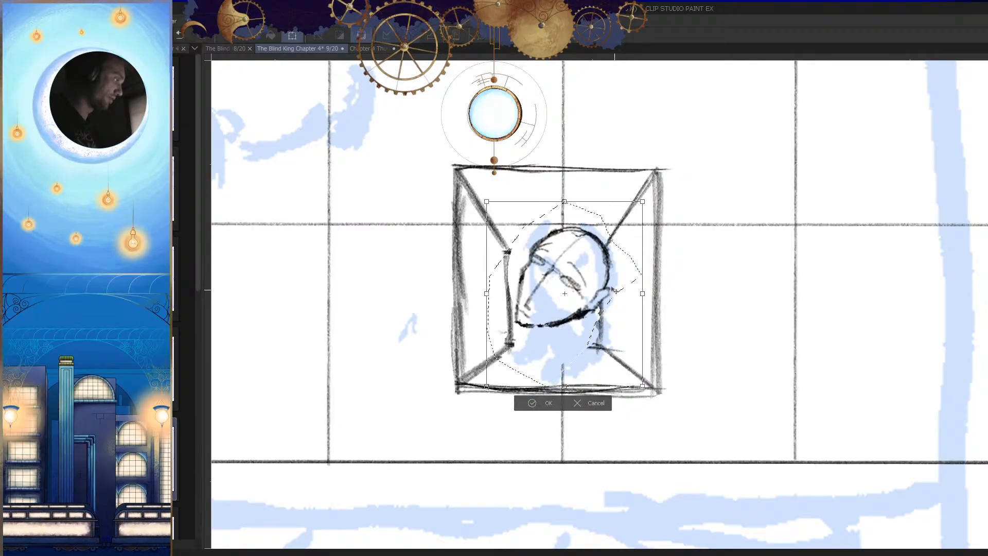
drag(643, 200, 662, 177)
drag(634, 267, 609, 297)
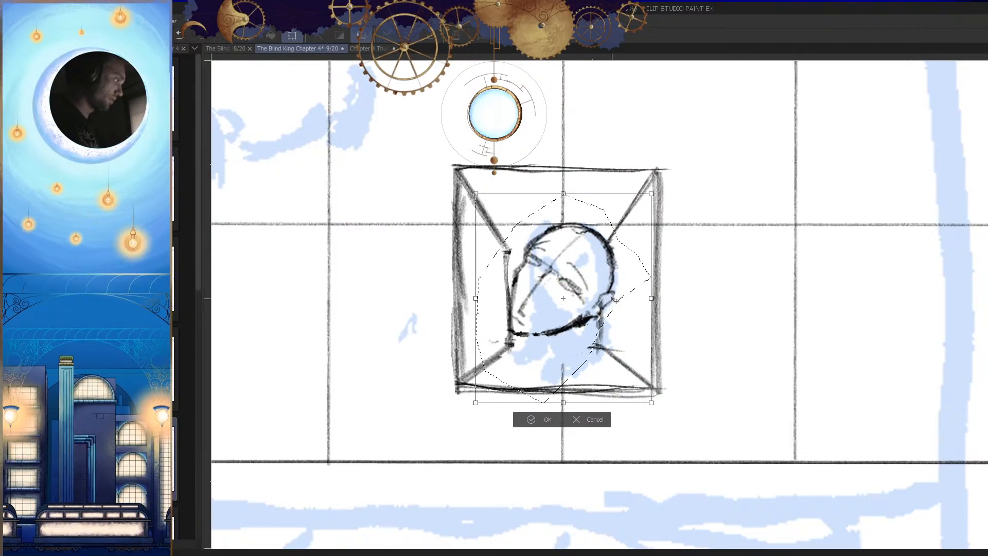
drag(652, 193, 641, 205)
drag(606, 300, 610, 295)
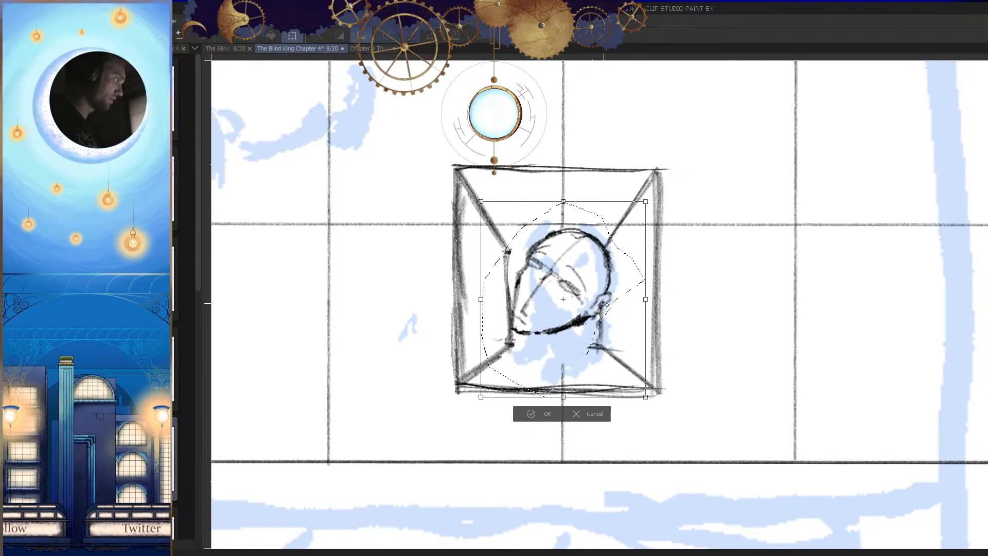
key(Return)
Step: Draw a slanted neck line from behind the jaw and rough collar lines beneath the chin
scroll(576, 332, up, 1)
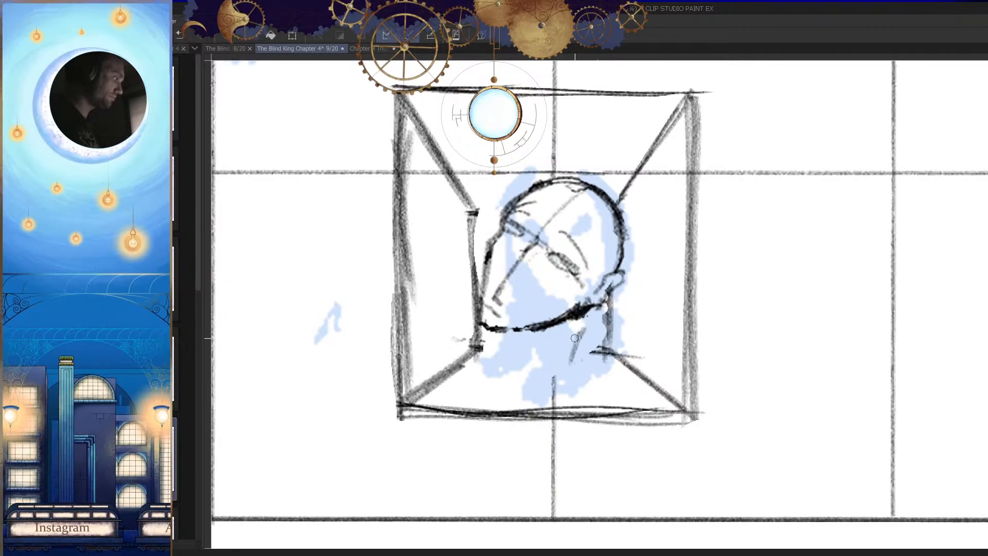
mouse_move(578, 330)
mouse_down()
mouse_move(559, 356)
mouse_move(546, 355)
mouse_up()
key(h)
drag(664, 384, 731, 367)
key(h)
drag(636, 376, 626, 325)
drag(565, 346, 610, 366)
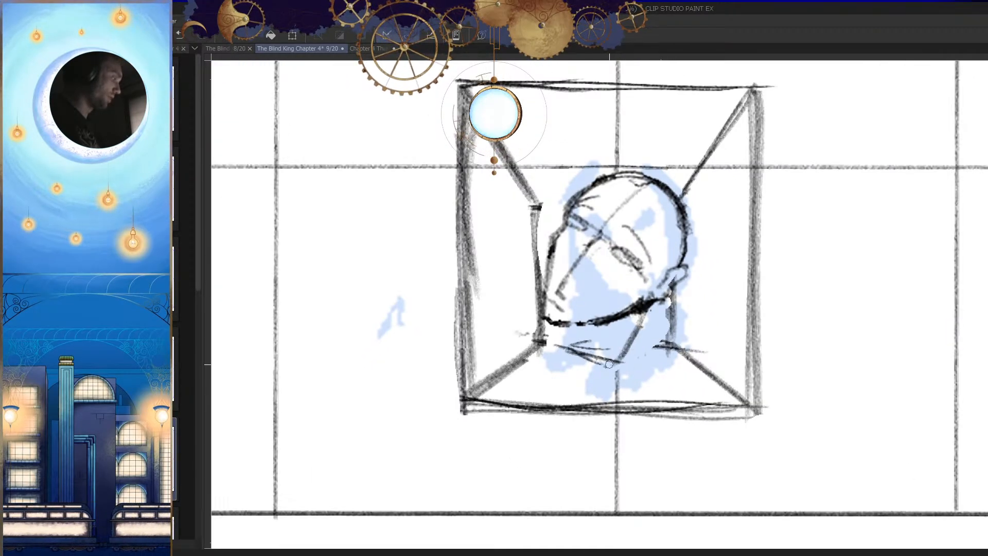
key(h)
key(h)
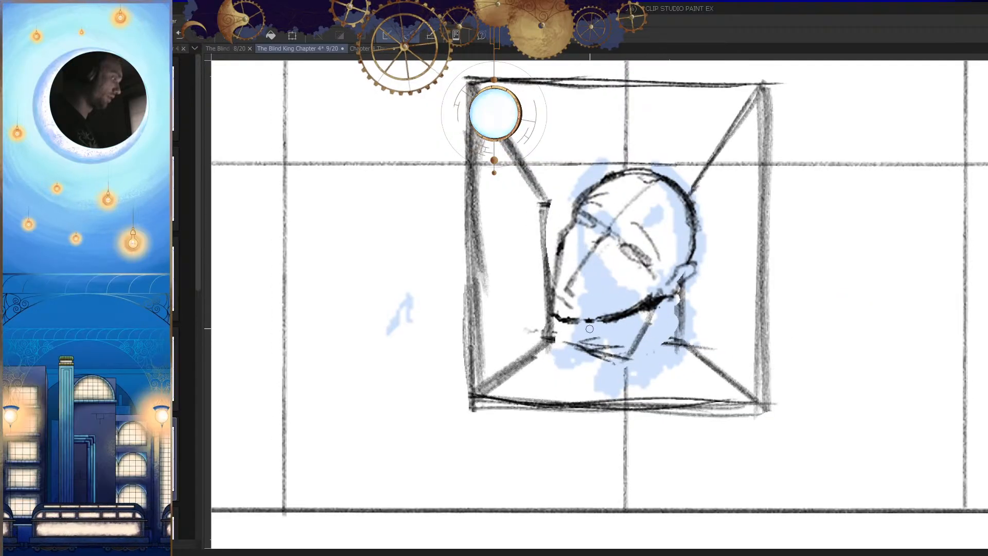
drag(598, 325, 584, 347)
drag(590, 314, 585, 347)
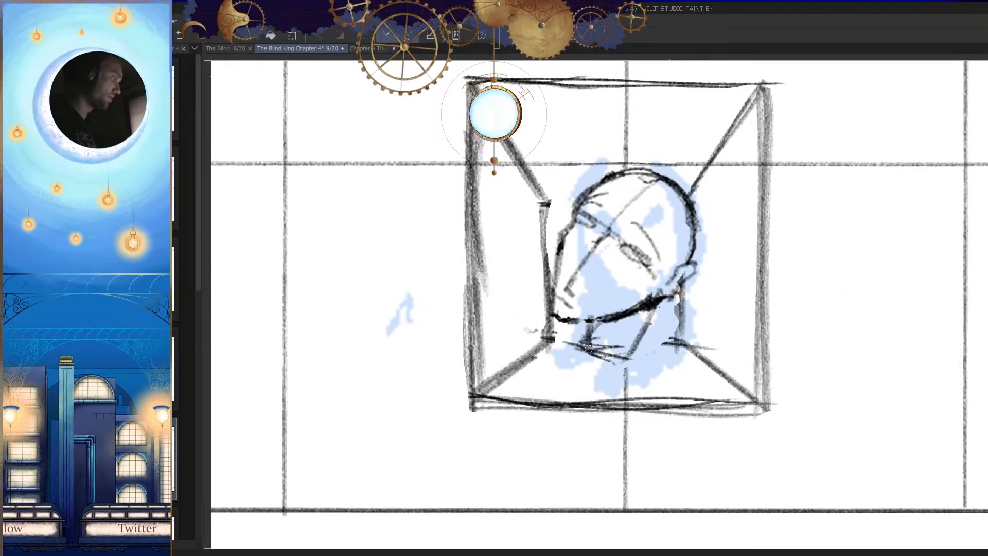
drag(642, 327, 621, 351)
mouse_move(654, 312)
mouse_down()
mouse_move(639, 346)
mouse_move(678, 374)
mouse_move(674, 428)
mouse_up()
key(h)
key(h)
mouse_move(571, 355)
mouse_down()
mouse_move(649, 349)
mouse_move(657, 356)
mouse_move(643, 355)
mouse_move(695, 362)
mouse_up()
key(ctrl+z)
key(ctrl+z)
key(ctrl+z)
key(ctrl+z)
key(ctrl+z)
key(ctrl+z)
key(ctrl+z)
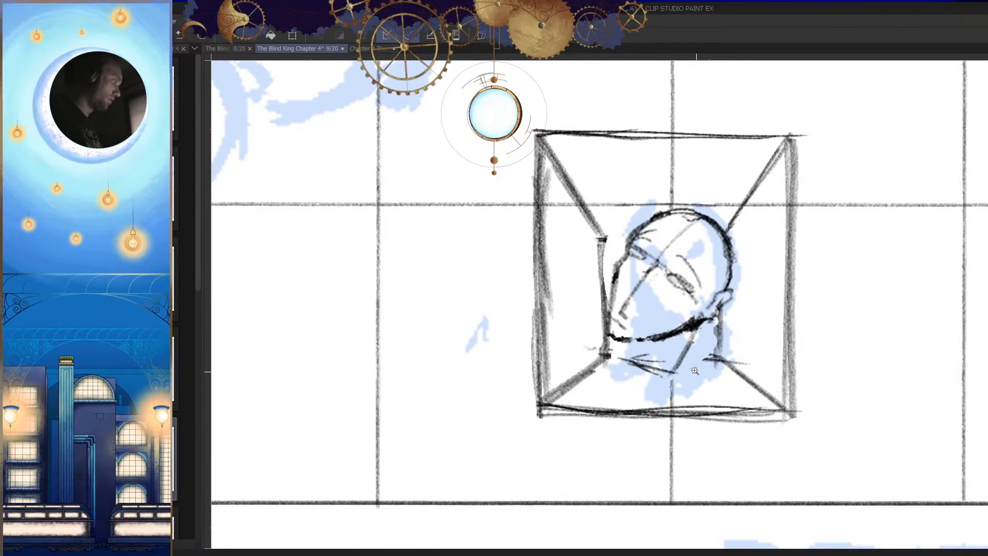
Step: Replace the collar lines with a longer neck that has front and back side lines and a base line
drag(690, 343, 671, 389)
drag(692, 352, 671, 395)
mouse_move(660, 393)
mouse_down()
mouse_move(614, 394)
mouse_move(639, 371)
mouse_move(640, 385)
mouse_move(657, 377)
mouse_move(626, 390)
mouse_up()
key(ctrl+z)
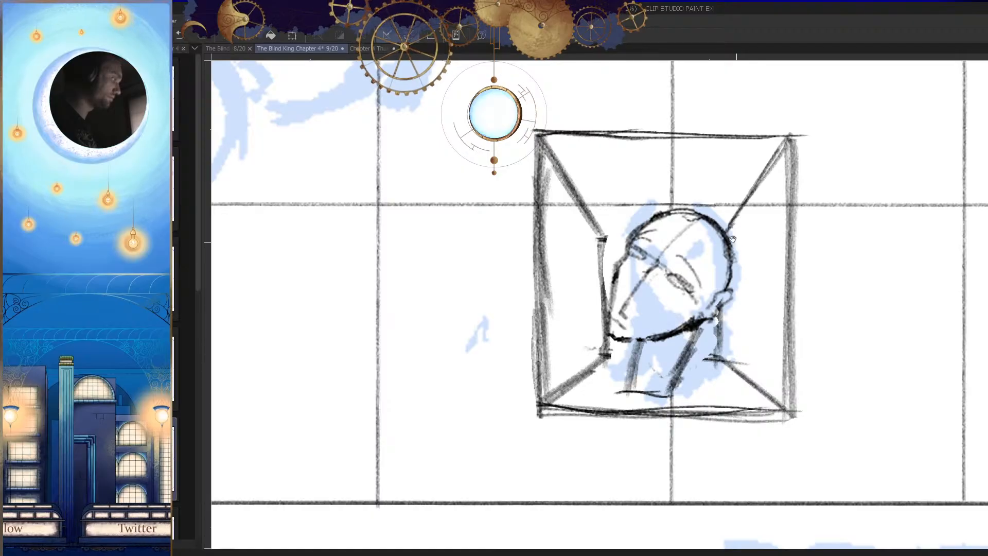
drag(730, 209, 701, 208)
key(h)
drag(712, 286, 661, 309)
key(h)
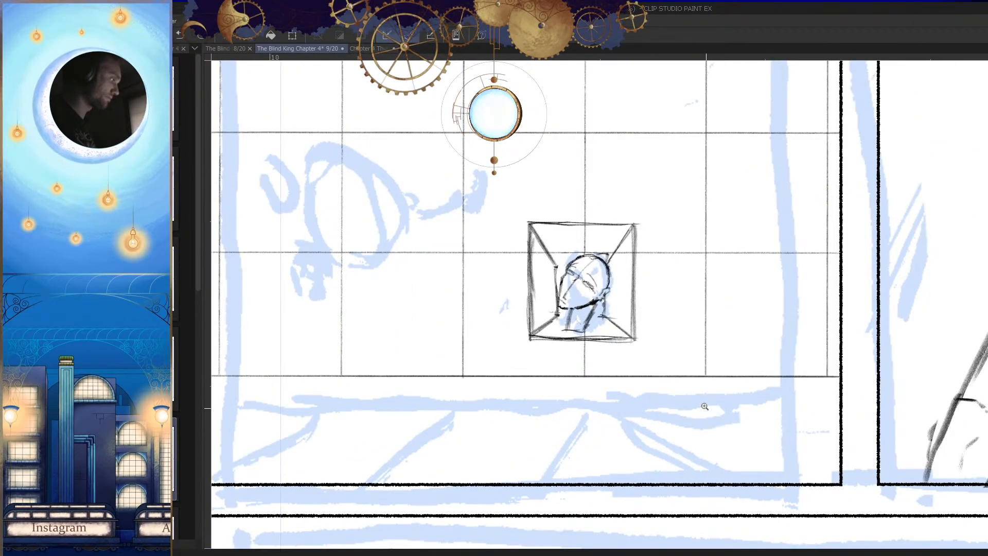
Step: Thicken and shade the back side of the neck up to the jaw below the ear
key(h)
drag(725, 382, 708, 418)
mouse_move(607, 329)
mouse_down()
mouse_move(631, 315)
mouse_move(670, 377)
mouse_move(662, 350)
mouse_move(641, 373)
mouse_move(653, 344)
mouse_up()
key(h)
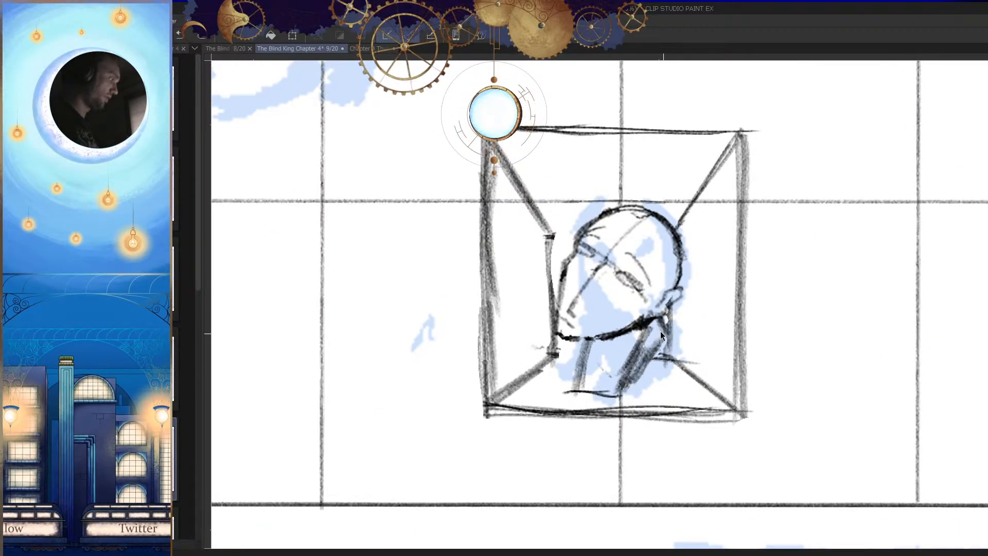
Step: Round off the base of the neck with dark curved strokes and darken its front side
scroll(656, 340, down, 3)
scroll(629, 337, up, 3)
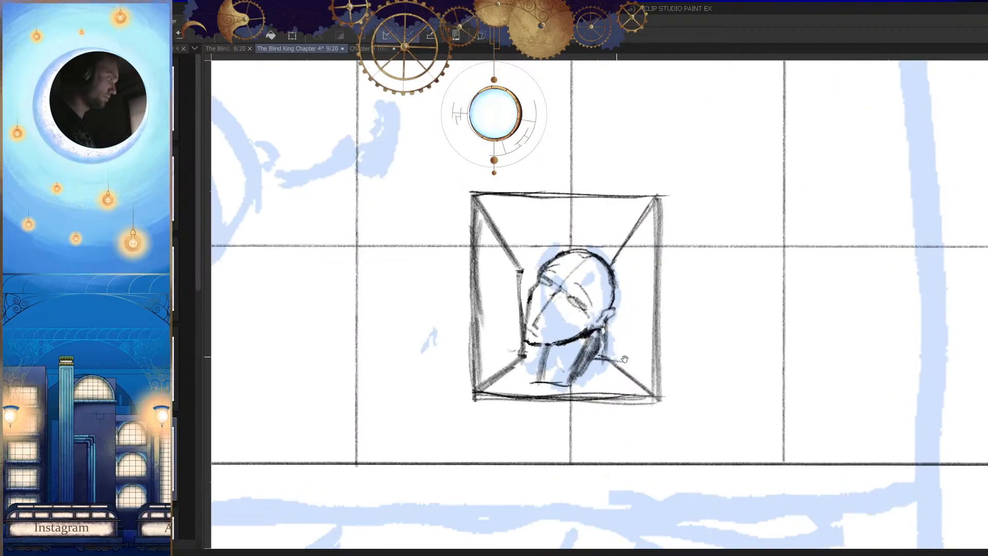
mouse_move(631, 382)
mouse_down()
mouse_move(623, 361)
mouse_move(610, 396)
mouse_move(575, 400)
mouse_up()
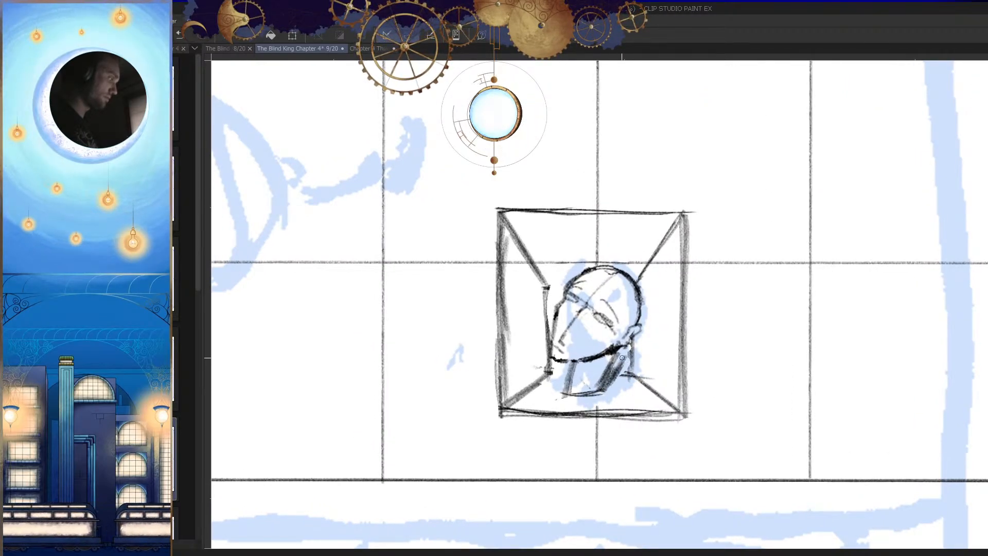
key(h)
drag(659, 370, 662, 376)
key(h)
mouse_move(607, 361)
mouse_down()
mouse_move(651, 388)
mouse_move(650, 376)
mouse_up()
key(h)
key(h)
drag(599, 402, 588, 403)
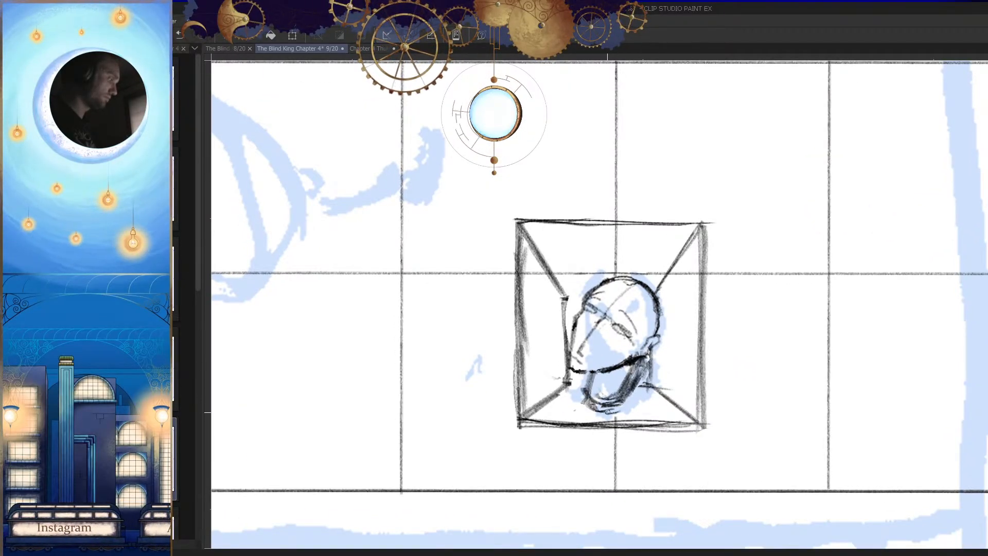
Step: Add two short lines beneath the rounded neck and erase part of the frame's back-wall line beside the chin
key(h)
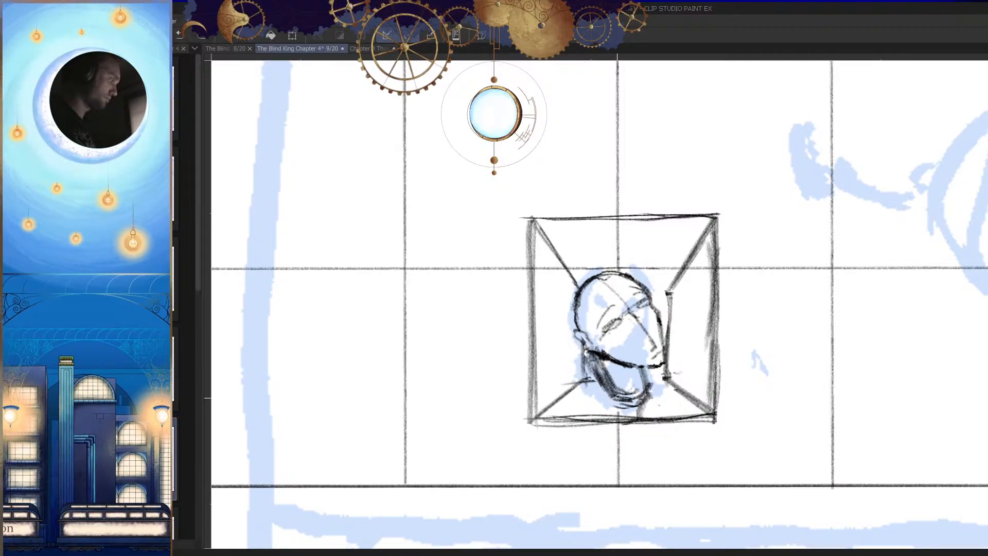
scroll(605, 406, up, 2)
scroll(639, 426, down, 4)
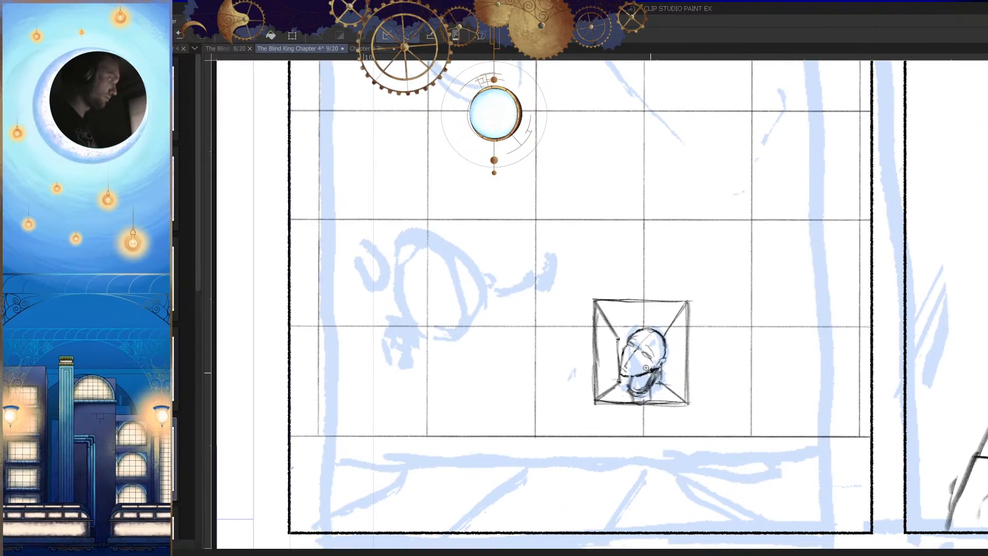
scroll(675, 401, up, 4)
key(h)
scroll(653, 389, up, 4)
drag(647, 383, 539, 403)
mouse_move(467, 356)
mouse_down()
mouse_move(461, 392)
mouse_move(455, 317)
mouse_move(474, 399)
mouse_move(470, 321)
mouse_move(461, 385)
mouse_up()
key(h)
drag(675, 404, 692, 383)
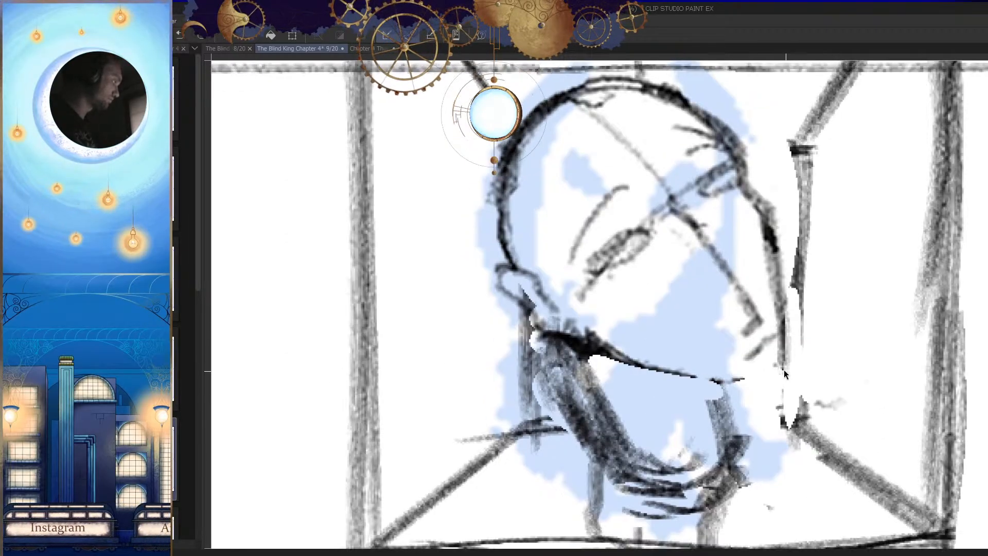
Step: Extend the jaw line forward to meet the chin at the tip of the face profile
key(h)
drag(506, 372, 537, 371)
mouse_move(467, 362)
mouse_down()
mouse_move(568, 369)
mouse_move(609, 356)
mouse_up()
key(h)
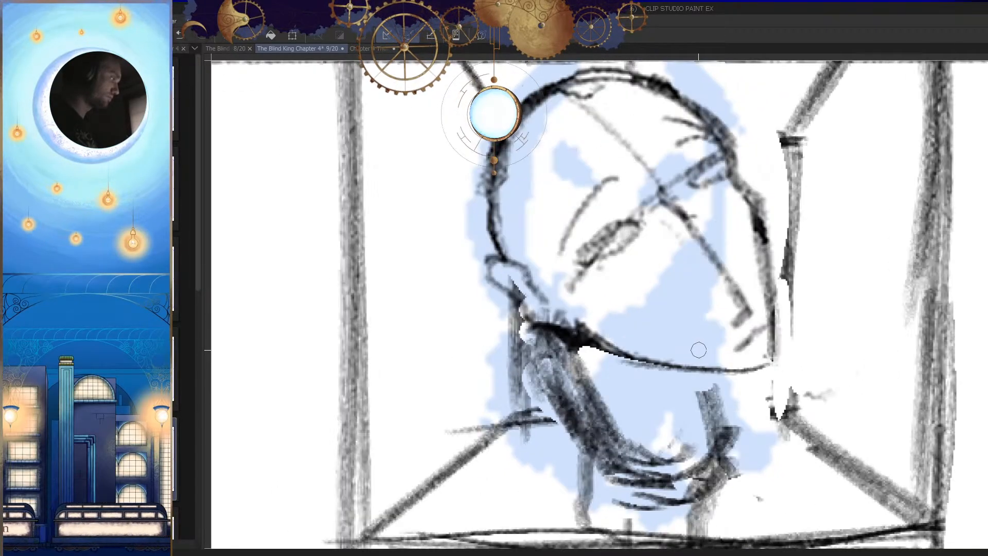
Step: Add a small dark mark under the jaw and a short curved line at the front of the neck
scroll(695, 348, down, 5)
key(h)
scroll(685, 399, down, 1)
scroll(606, 362, up, 5)
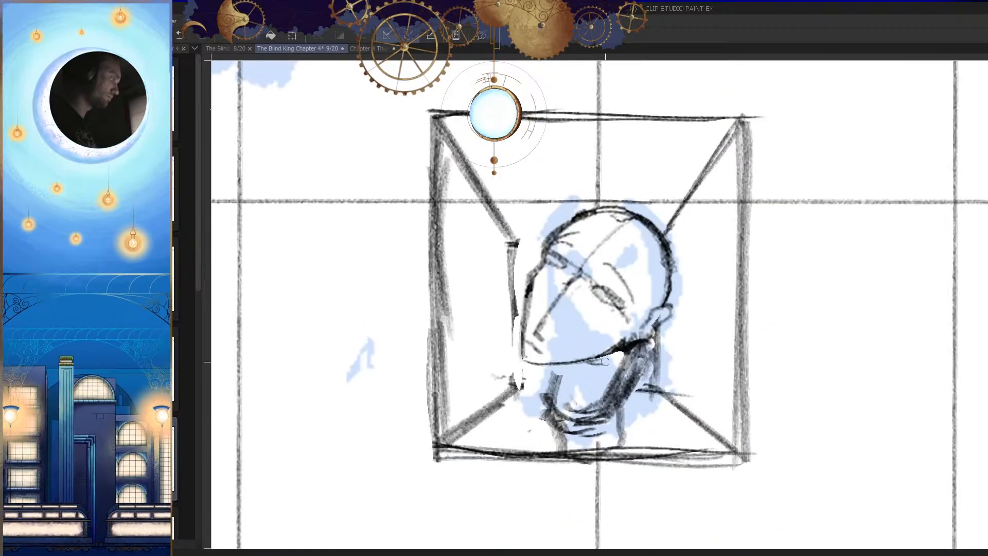
drag(621, 353, 621, 367)
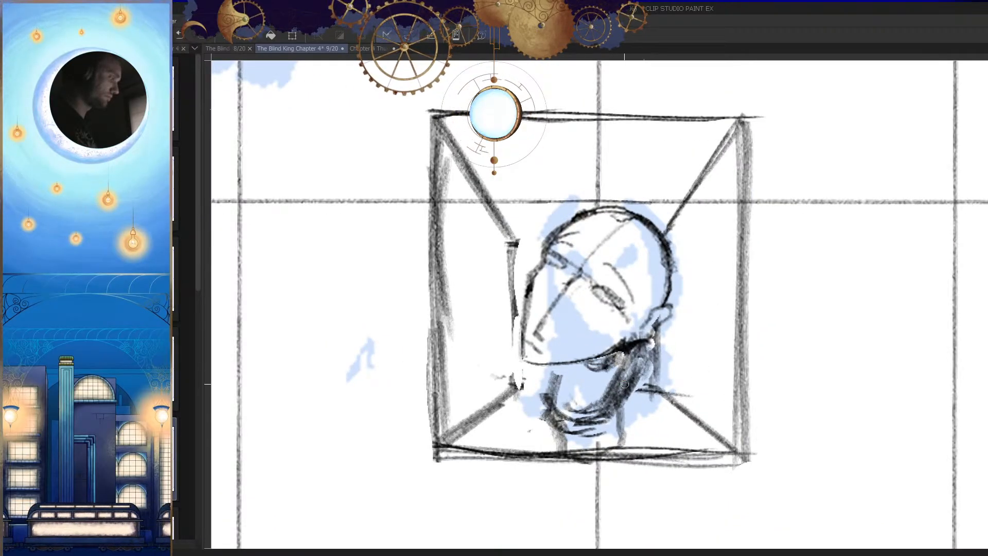
scroll(634, 382, down, 5)
scroll(678, 435, up, 1)
scroll(580, 370, up, 4)
scroll(650, 330, down, 2)
scroll(669, 345, up, 4)
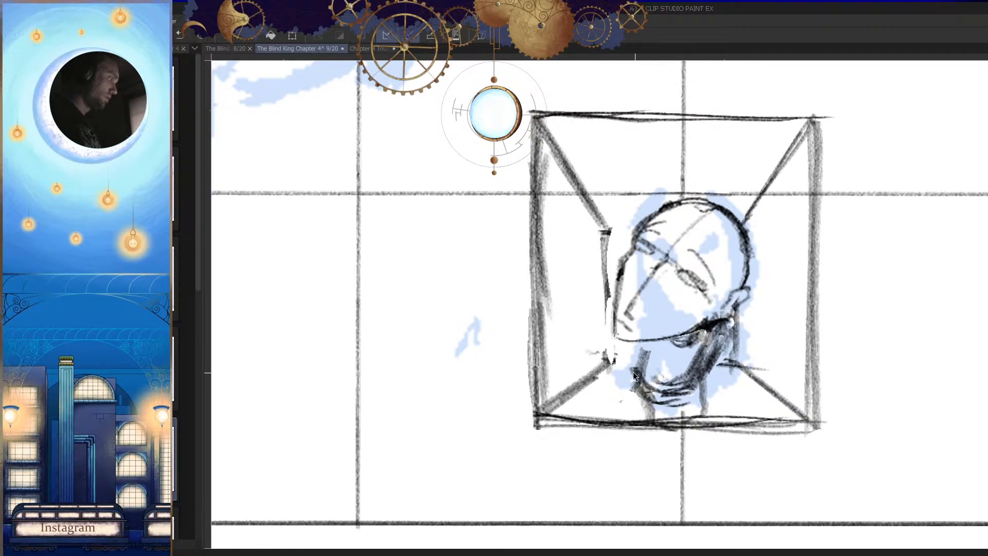
drag(633, 352, 646, 356)
Step: Examine the framed head's proportions in mirrored view and its placement within the whole tiled-wall panel
key(h)
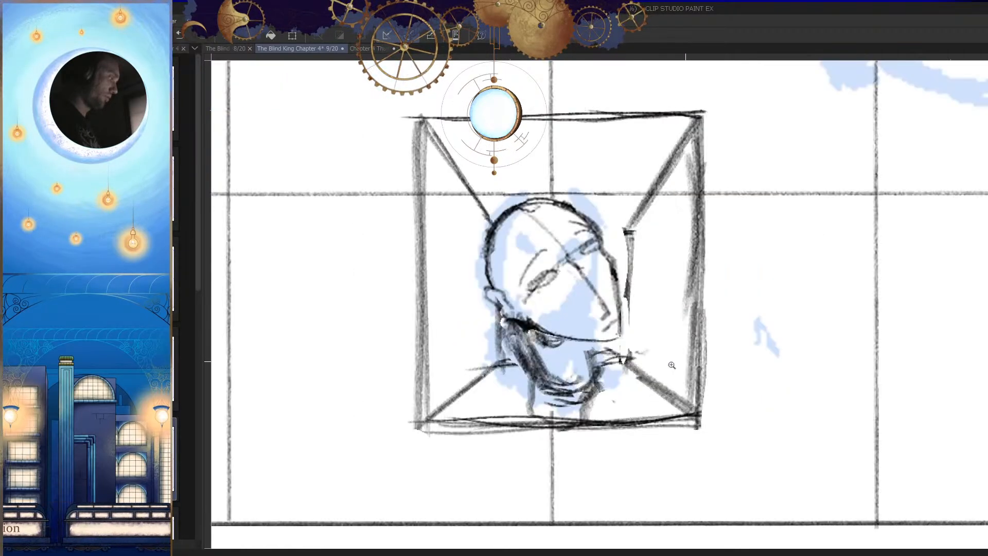
scroll(677, 366, down, 4)
scroll(657, 363, up, 2)
scroll(641, 400, down, 4)
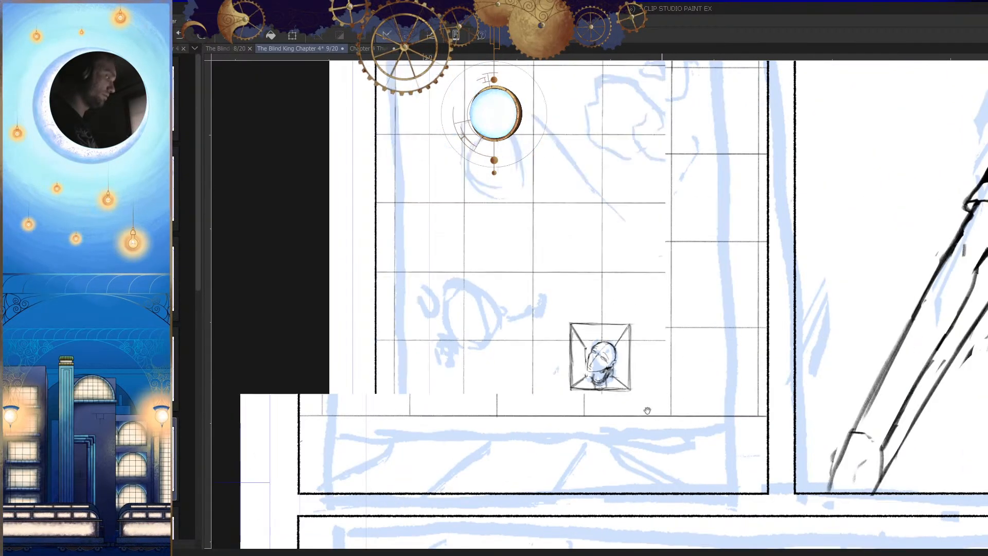
scroll(660, 423, up, 3)
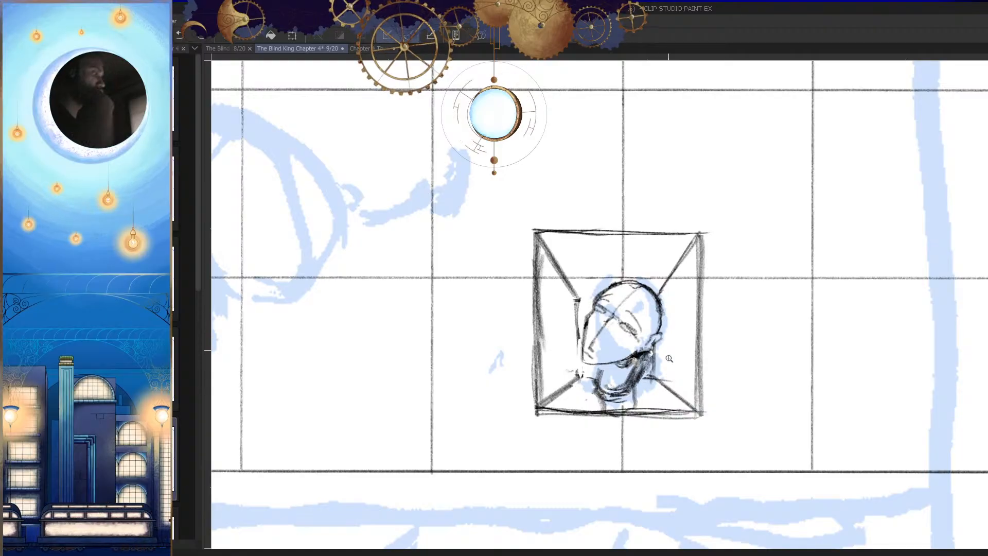
scroll(674, 446, down, 2)
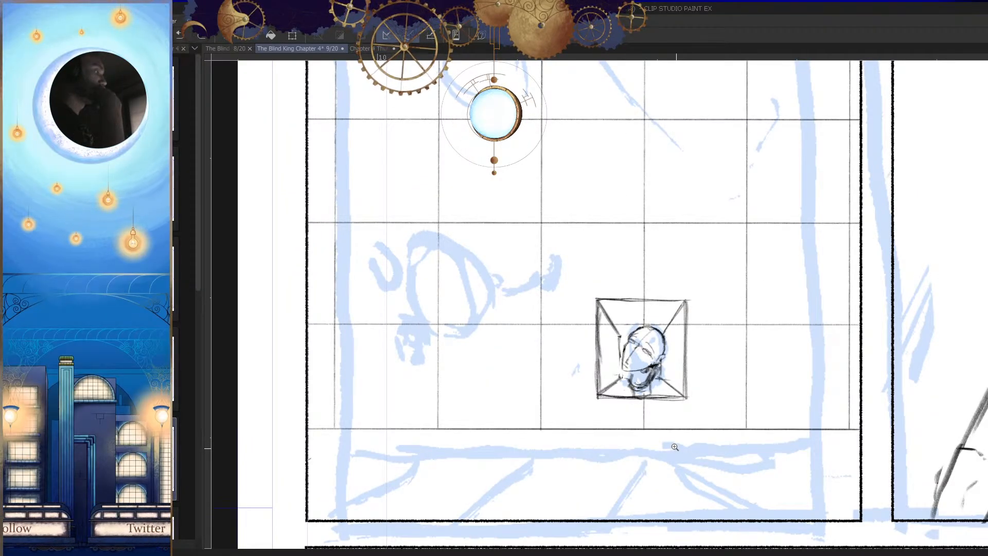
scroll(672, 413, down, 1)
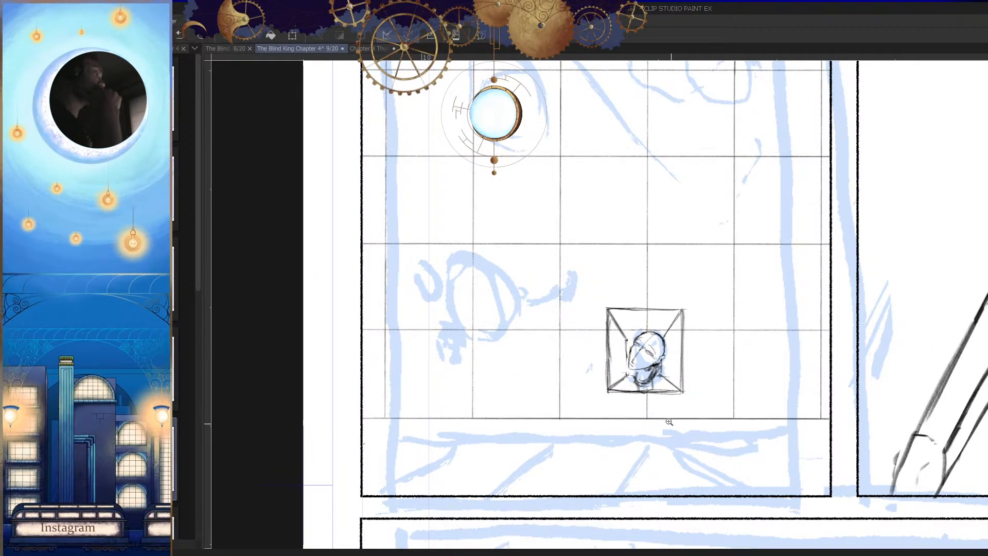
scroll(669, 391, down, 2)
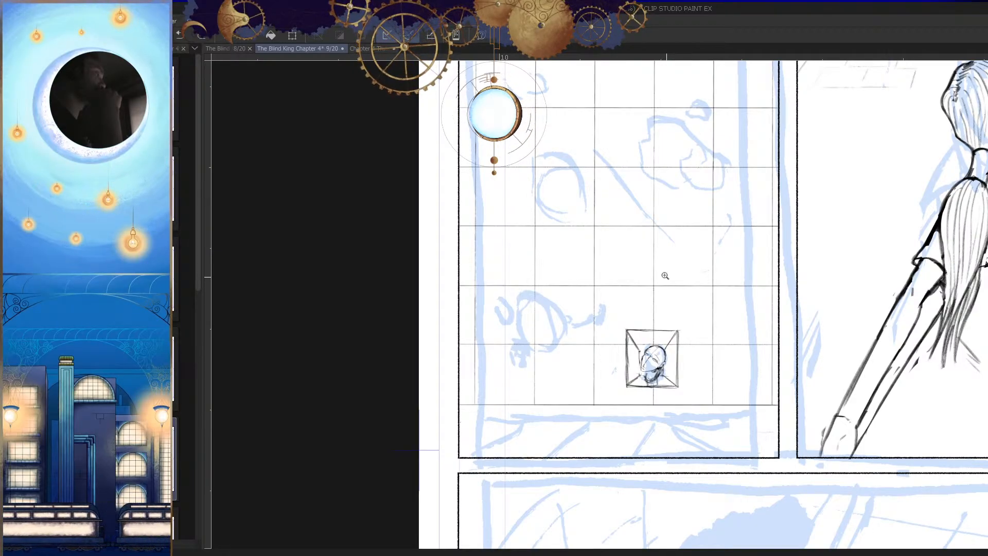
Step: Lasso the framed head sketch, move it higher on the tiled wall and deselect it
drag(667, 330, 722, 359)
drag(667, 335, 671, 361)
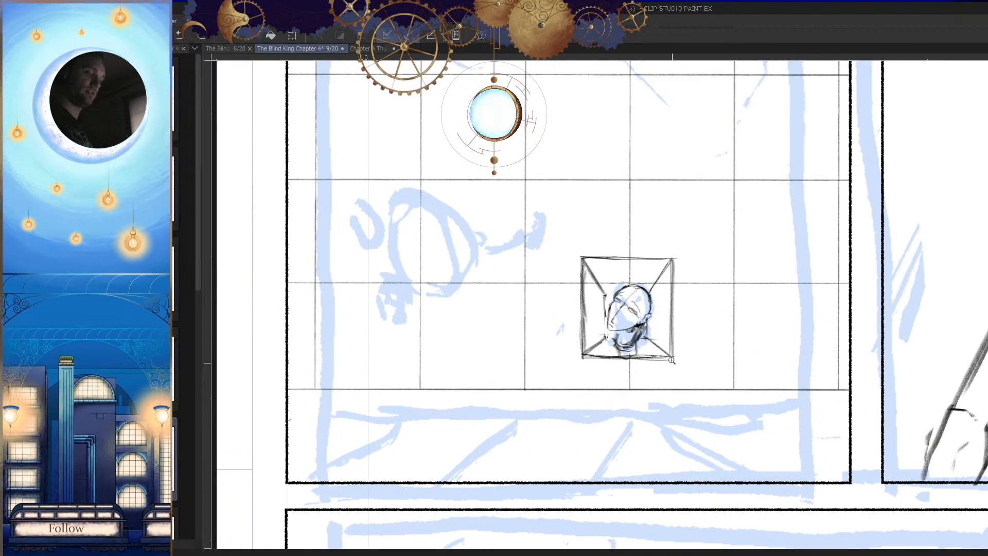
click(692, 272)
click(683, 269)
mouse_move(670, 288)
mouse_down()
mouse_move(649, 353)
mouse_move(640, 245)
mouse_move(677, 242)
mouse_up()
key(ctrl+d)
Step: Redraw the missing vertical and horizontal tile lines beneath the moved frame
key(p)
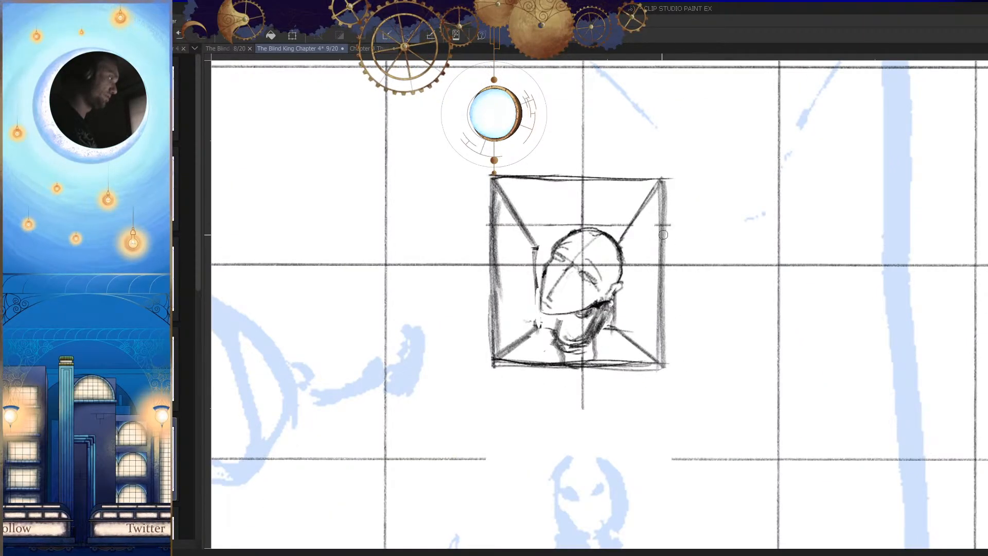
drag(589, 482, 588, 255)
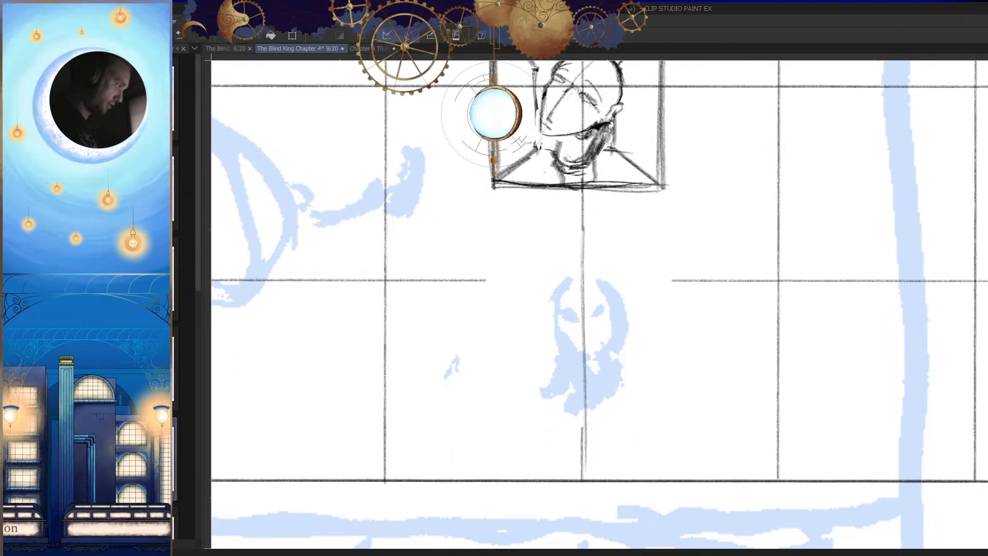
drag(581, 229, 583, 457)
mouse_move(672, 287)
mouse_down()
mouse_move(877, 226)
mouse_move(610, 224)
mouse_up()
drag(890, 220, 647, 220)
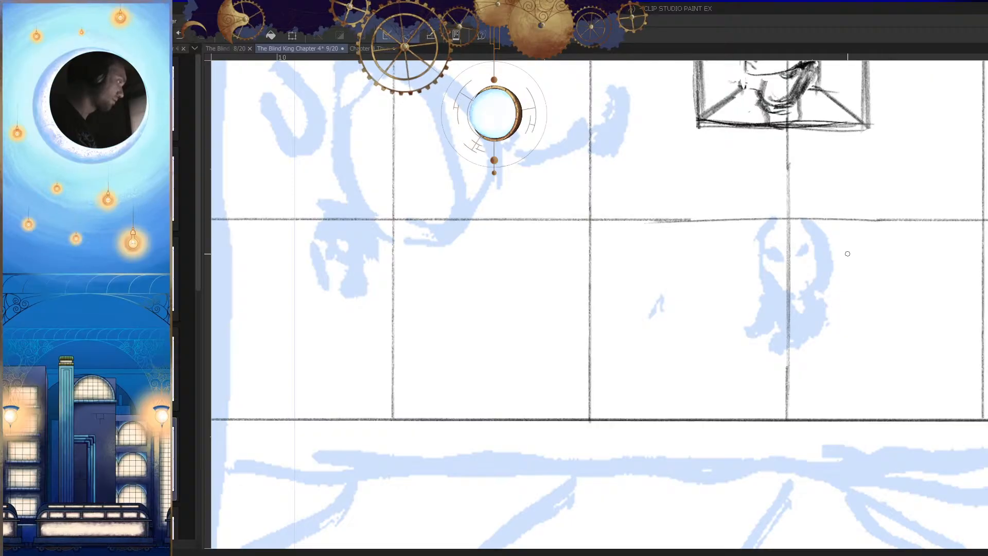
Step: Draw a tapered ledge beneath the frame with two slanted sides and a shorter lower edge
mouse_move(838, 254)
mouse_down()
mouse_move(820, 279)
mouse_move(642, 364)
mouse_up()
mouse_move(625, 261)
mouse_down()
mouse_move(661, 302)
mouse_move(645, 328)
mouse_up()
drag(697, 370, 704, 376)
drag(541, 330, 492, 363)
mouse_move(483, 381)
mouse_down()
mouse_move(494, 340)
mouse_move(550, 374)
mouse_up()
drag(536, 385, 544, 302)
key(ctrl+z)
drag(504, 253, 590, 314)
mouse_move(728, 259)
mouse_down()
mouse_move(648, 312)
mouse_move(597, 313)
mouse_move(649, 312)
mouse_up()
scroll(694, 333, down, 6)
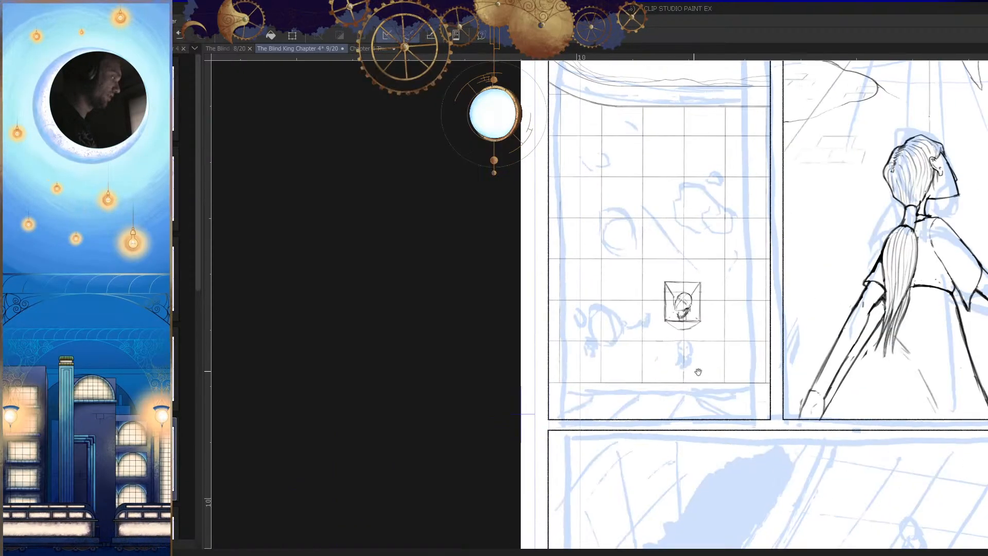
Step: Erase the frame's back-wall line and inner diagonal in front of the face
drag(693, 370, 689, 359)
key(h)
scroll(558, 296, up, 6)
drag(607, 227, 611, 295)
drag(639, 188, 611, 239)
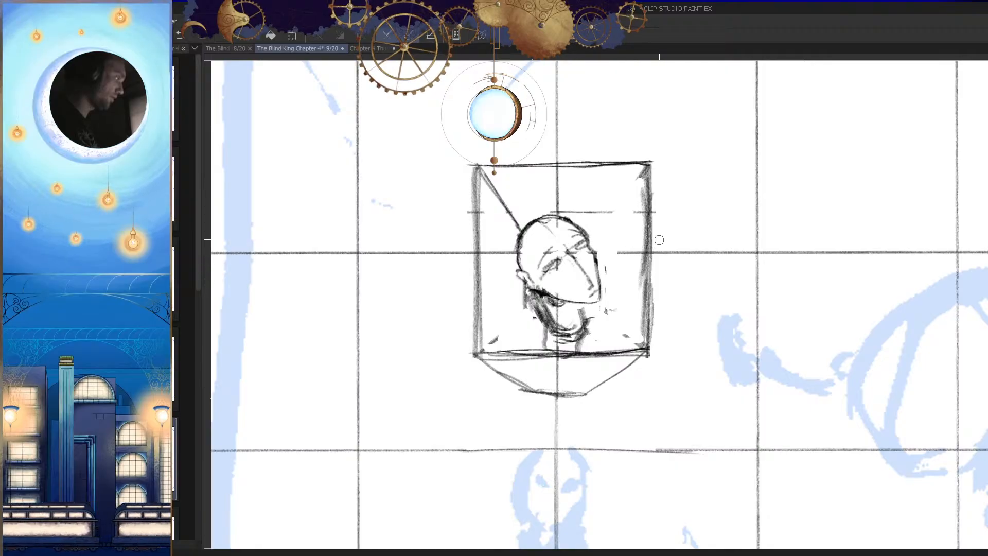
Step: Redraw the inner wall line in front of the face from the frame's upper corner, continuing it past the base to the ledge
drag(643, 172, 599, 317)
key(ctrl+z)
mouse_move(620, 259)
mouse_down()
mouse_move(608, 303)
mouse_move(651, 355)
mouse_up()
key(h)
key(ctrl+z)
drag(648, 295, 651, 356)
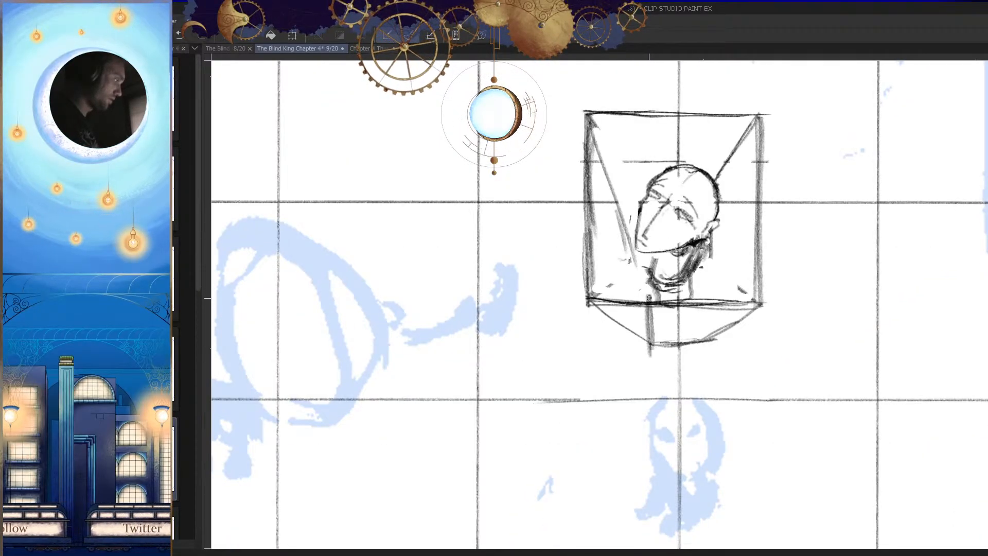
key(h)
key(ctrl+z)
key(ctrl+z)
drag(640, 272, 634, 338)
drag(639, 291, 632, 361)
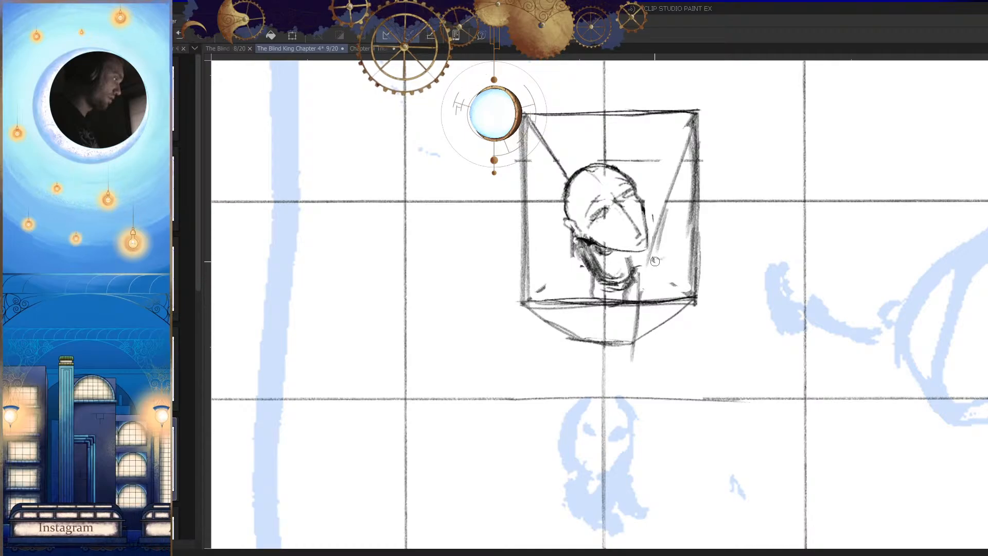
Step: Erase the shaded neck below the jaw and redraw the frame's inner diagonal behind the head
key(e)
mouse_move(607, 255)
mouse_down()
mouse_move(598, 272)
mouse_move(626, 278)
mouse_move(612, 289)
mouse_up()
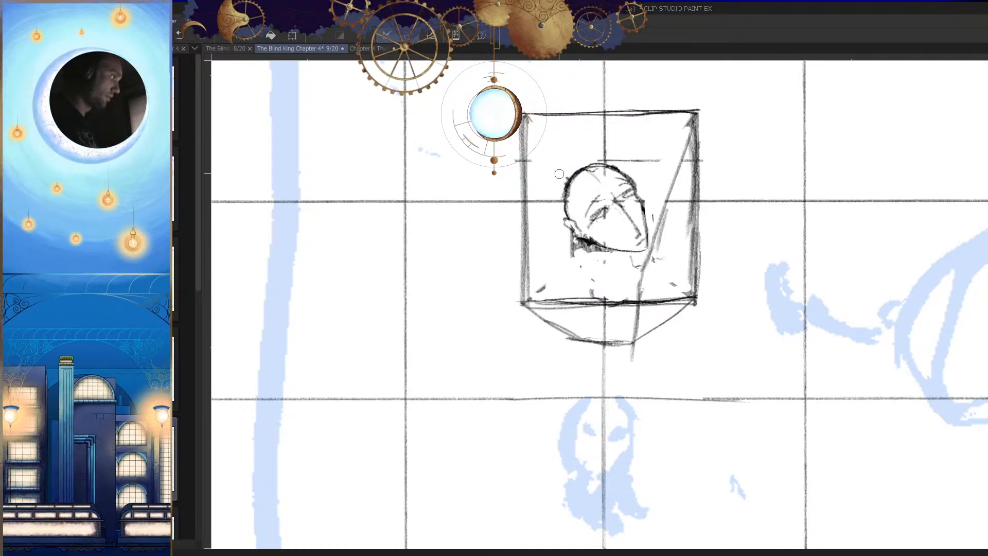
key(h)
drag(730, 166, 736, 167)
mouse_move(716, 117)
mouse_down()
mouse_move(674, 180)
mouse_move(685, 198)
mouse_up()
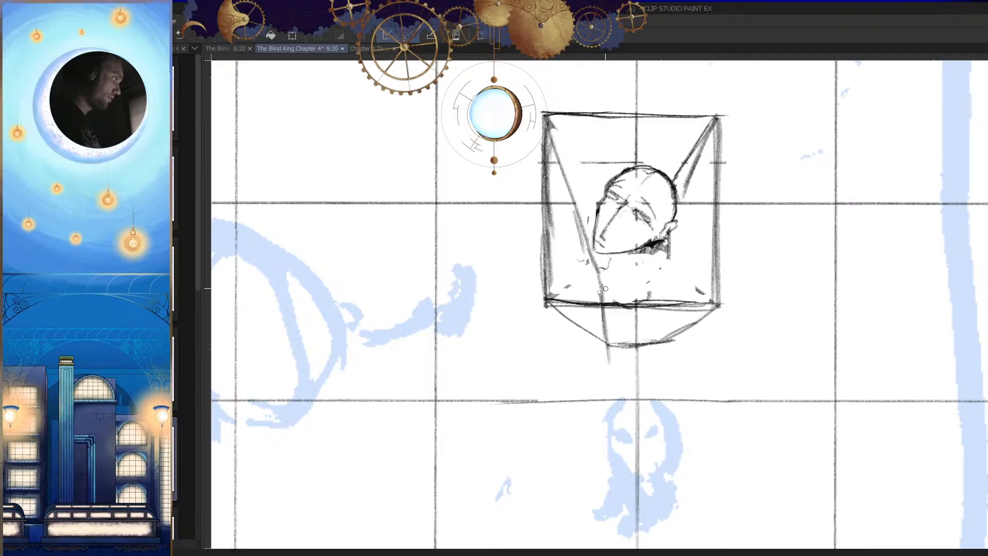
Step: Draw a horizontal edge across the lower part of the frame and vertical edge lines from it down to the ledge
drag(604, 279, 658, 284)
key(h)
drag(699, 303, 720, 288)
drag(609, 270, 589, 274)
drag(604, 261, 599, 339)
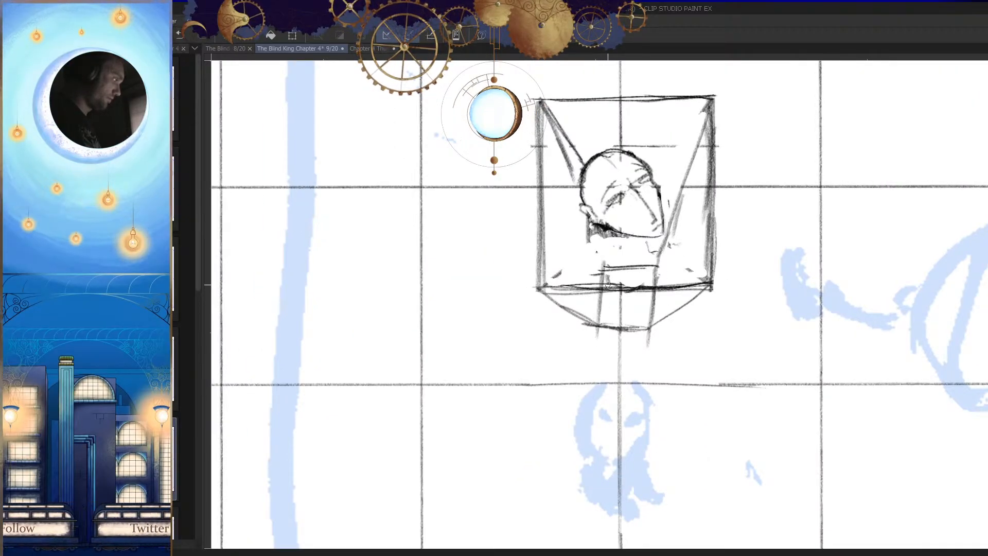
drag(606, 281, 610, 326)
Step: Sketch a new neck beneath the jaw with a thick front side, a back line and short strokes at its base
key(h)
scroll(672, 303, down, 5)
scroll(653, 298, up, 4)
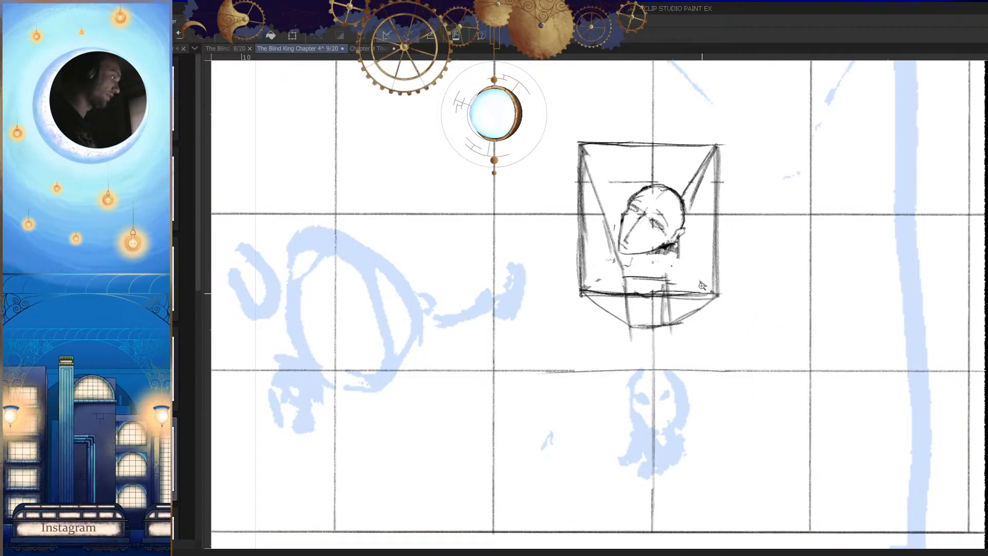
scroll(673, 277, up, 4)
mouse_move(665, 264)
mouse_down()
mouse_move(637, 293)
mouse_move(620, 379)
mouse_up()
mouse_move(620, 293)
mouse_down()
mouse_move(616, 341)
mouse_move(667, 344)
mouse_up()
mouse_move(669, 350)
mouse_down()
mouse_move(662, 282)
mouse_move(613, 288)
mouse_up()
mouse_move(619, 279)
mouse_down()
mouse_move(622, 370)
mouse_move(664, 337)
mouse_up()
key(h)
drag(576, 273, 616, 354)
drag(620, 268, 621, 332)
drag(640, 223, 624, 334)
key(h)
Step: Undo the last three neck strokes
scroll(689, 315, down, 2)
scroll(662, 319, up, 1)
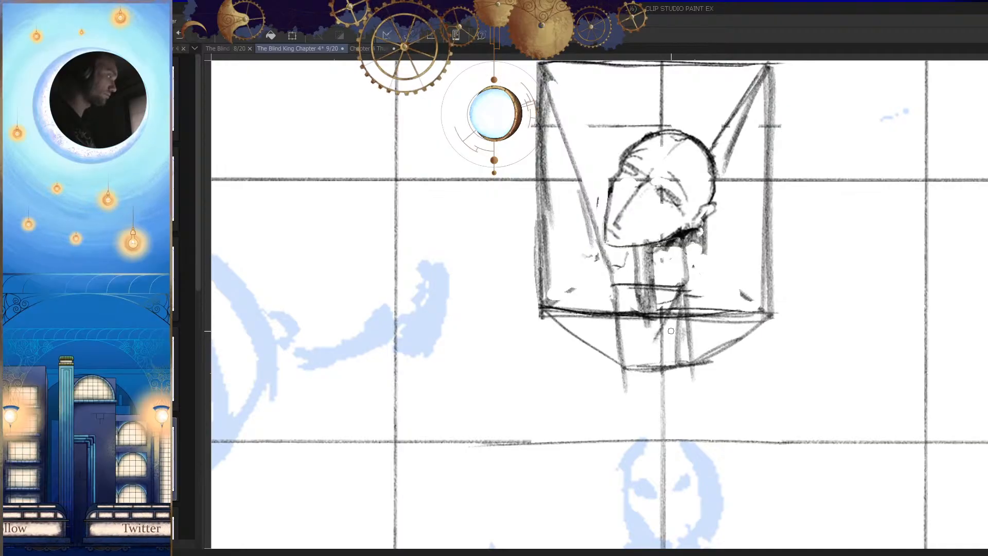
key(h)
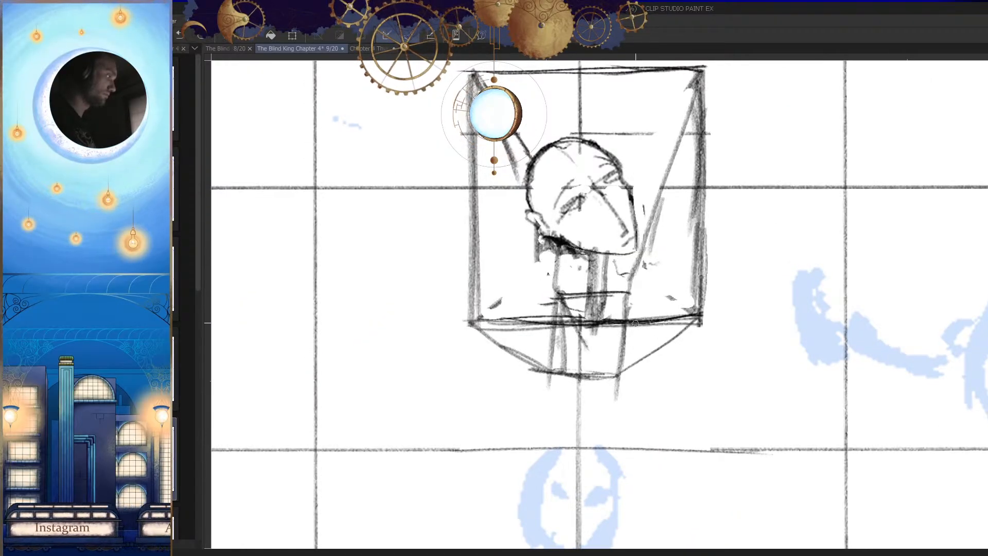
key(h)
scroll(661, 347, up, 2)
mouse_move(592, 345)
mouse_down()
mouse_move(659, 343)
mouse_move(654, 333)
mouse_up()
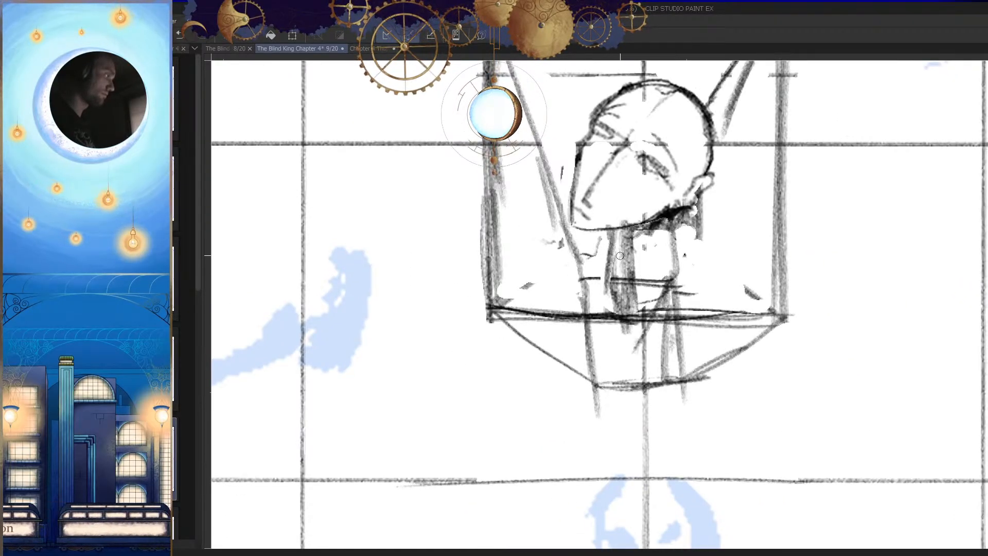
key(ctrl+z)
key(ctrl+z)
key(ctrl+z)
key(ctrl+z)
key(ctrl+z)
key(ctrl+z)
key(ctrl+z)
key(ctrl+z)
key(ctrl+z)
key(ctrl+z)
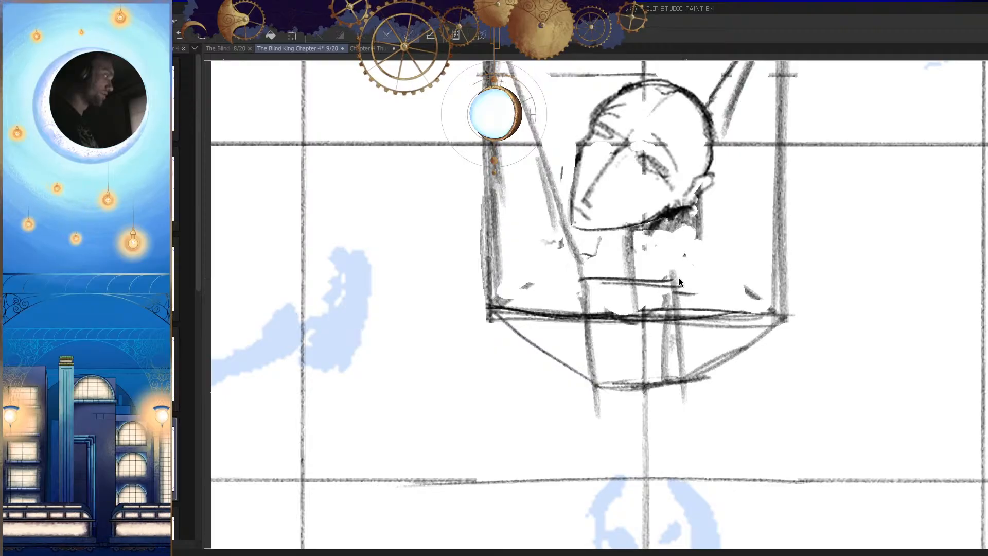
Step: Redraw a narrower neck below the jaw with front and back sides, base curves and strokes running below the frame
drag(647, 224, 649, 295)
drag(608, 230, 611, 290)
drag(610, 249, 615, 294)
drag(607, 290, 661, 298)
drag(660, 231, 646, 301)
key(h)
scroll(687, 297, down, 4)
key(h)
scroll(577, 288, up, 3)
drag(570, 254, 589, 353)
drag(607, 297, 595, 341)
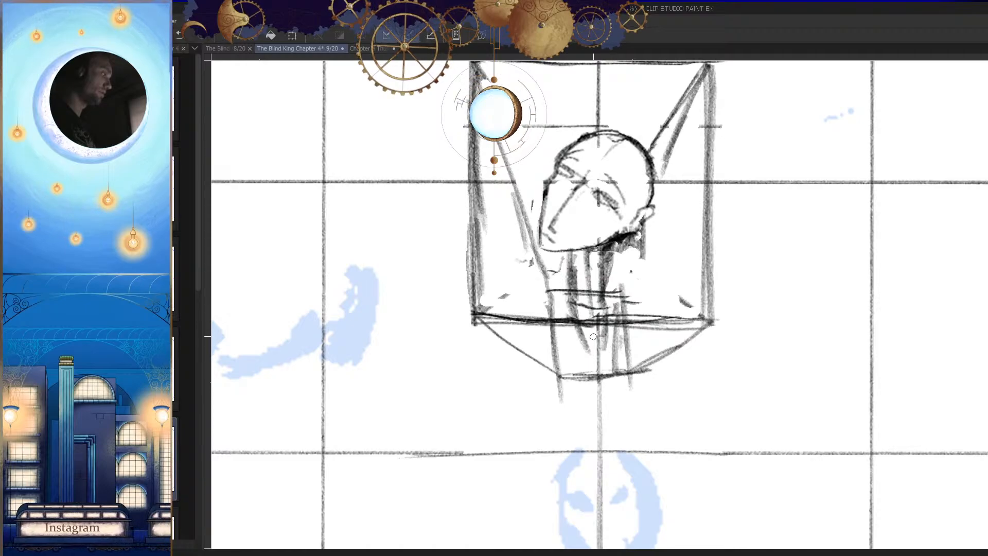
Step: Darken both sides of the neck and join them with a rounded base that tapers to a point below the frame
key(h)
scroll(635, 324, up, 3)
mouse_move(607, 298)
mouse_down()
mouse_move(663, 314)
mouse_move(677, 203)
mouse_up()
key(h)
drag(663, 258, 679, 299)
drag(647, 218, 640, 308)
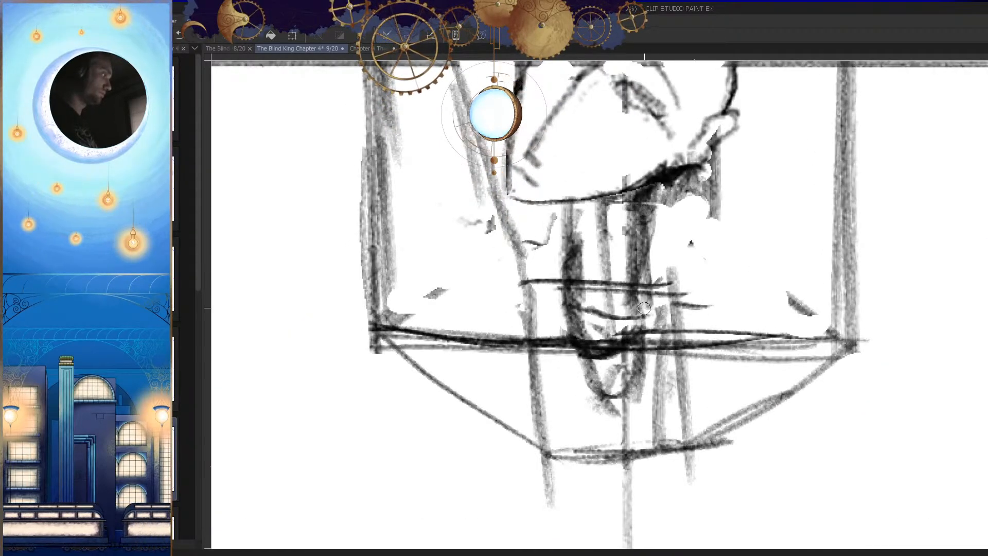
drag(649, 272, 633, 331)
drag(662, 224, 644, 287)
mouse_move(577, 317)
mouse_down()
mouse_move(590, 340)
mouse_move(650, 332)
mouse_up()
scroll(695, 346, down, 4)
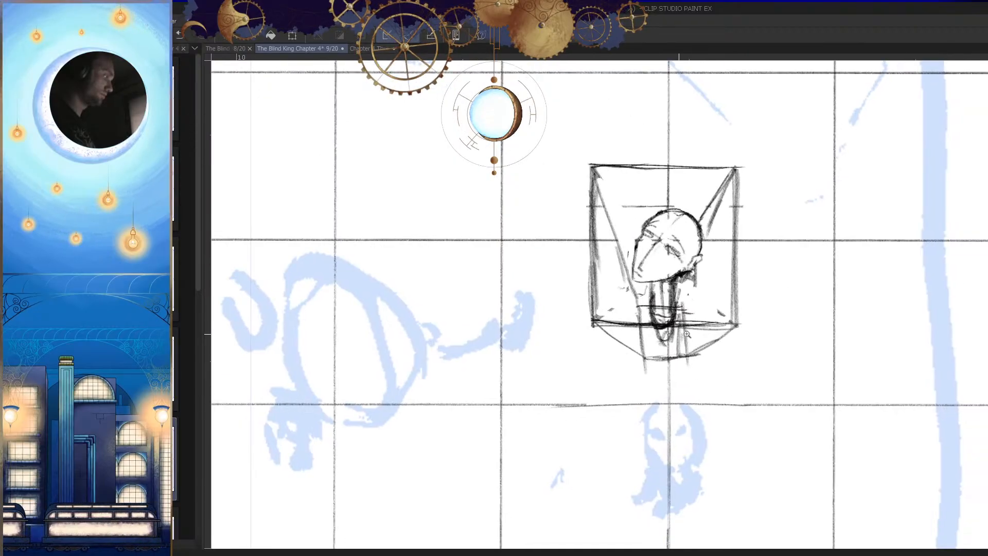
scroll(678, 346, up, 2)
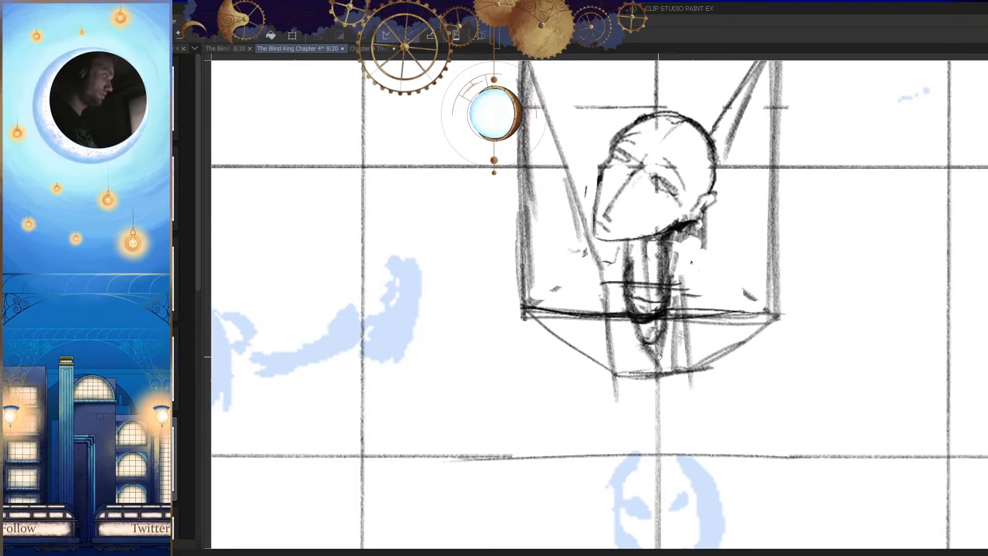
Step: Undo the last neck stroke and add a small rounded shape beneath the neck at the ledge's lower edge
key(h)
scroll(627, 338, up, 3)
key(h)
scroll(679, 353, down, 4)
scroll(658, 337, up, 3)
key(ctrl+z)
drag(684, 347, 660, 360)
scroll(661, 361, down, 5)
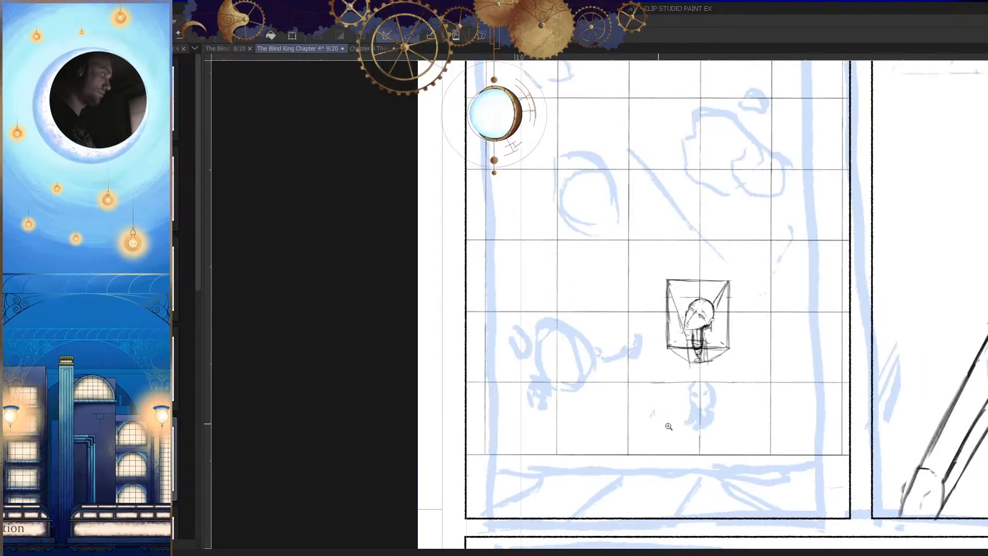
Step: Erase the head, the neck and the inner wall lines from the frame
key(h)
scroll(561, 342, up, 5)
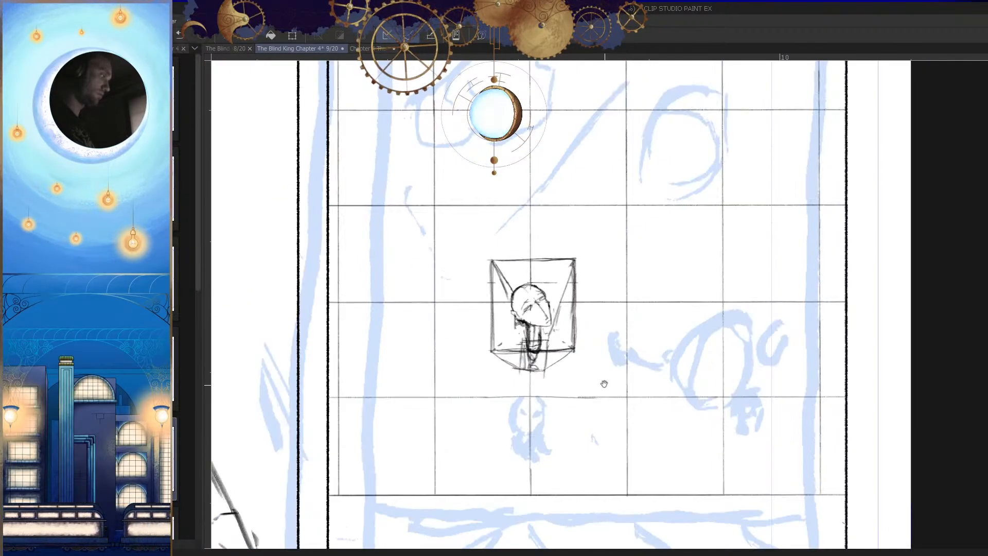
scroll(600, 381, up, 1)
scroll(620, 369, up, 4)
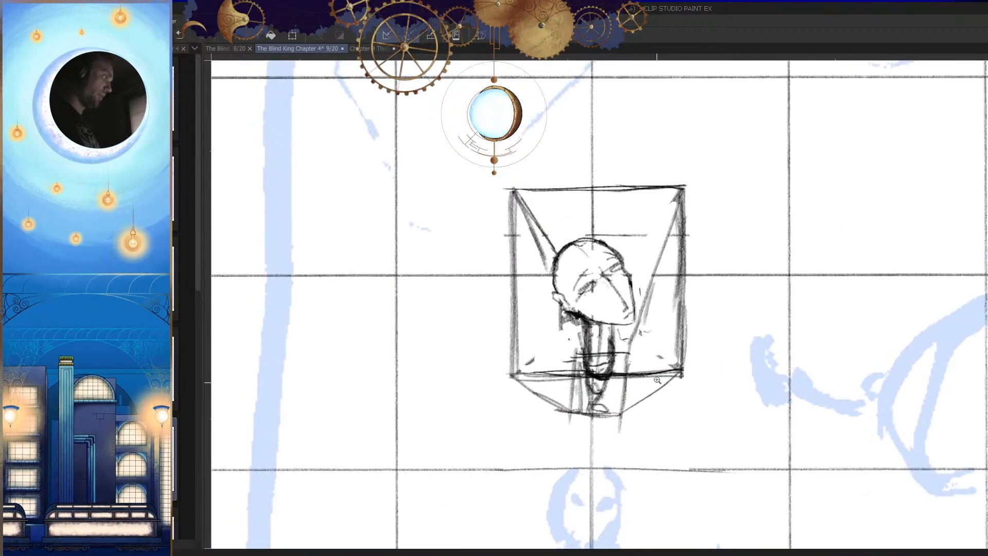
scroll(695, 290, down, 2)
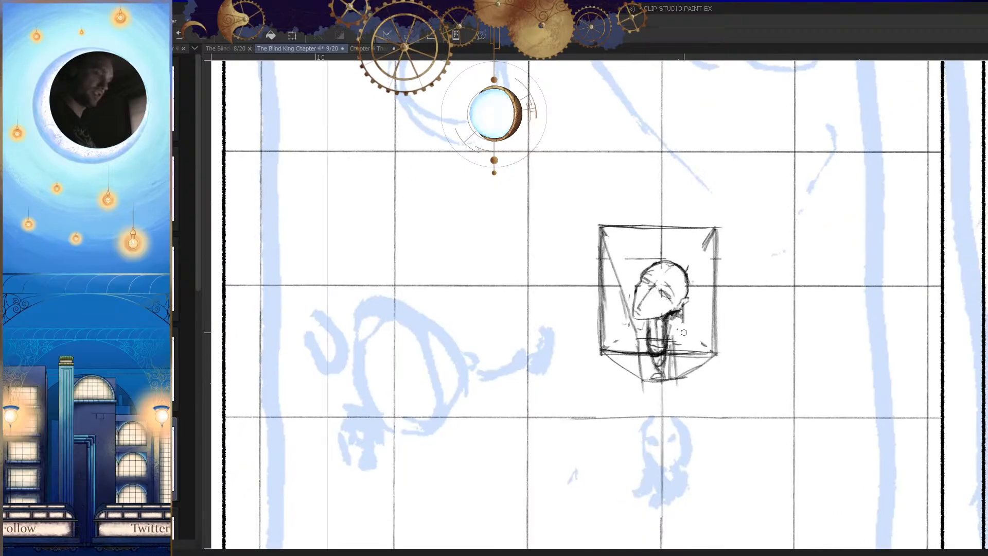
mouse_move(676, 279)
mouse_down()
mouse_move(653, 275)
mouse_move(657, 341)
mouse_move(696, 324)
mouse_up()
scroll(654, 298, up, 2)
drag(619, 265, 615, 278)
drag(654, 242, 668, 239)
drag(589, 185, 761, 183)
drag(693, 188, 559, 181)
drag(643, 288, 599, 227)
Step: Clear leftover strokes around the ledge beneath the emptied frame and redraw the ledge's lower edge
key(h)
drag(667, 368, 707, 312)
key(h)
mouse_move(711, 267)
mouse_down()
mouse_move(646, 315)
mouse_move(704, 293)
mouse_move(638, 282)
mouse_move(695, 276)
mouse_up()
key(e)
key(p)
mouse_move(651, 278)
mouse_down()
mouse_move(695, 275)
mouse_move(608, 270)
mouse_up()
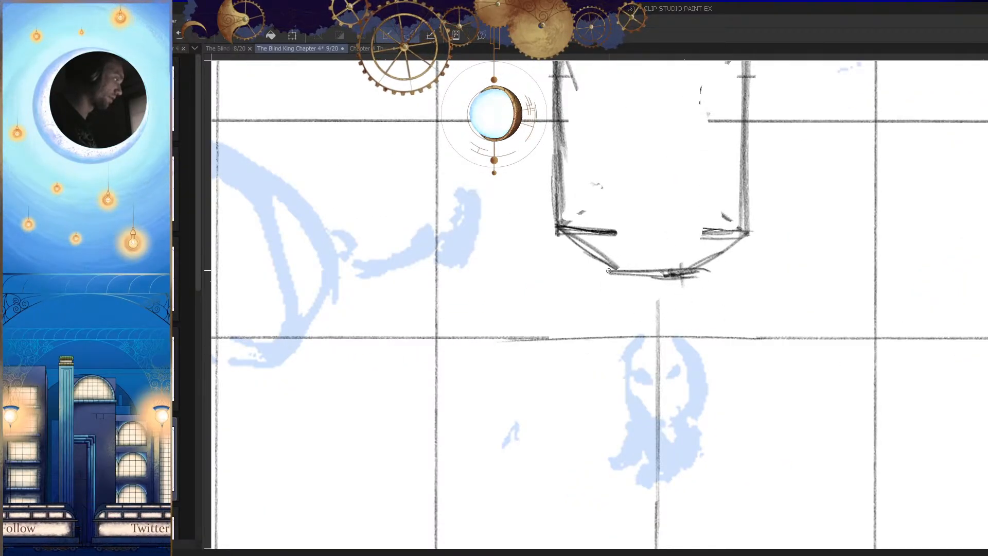
Step: Darken the slanted side of the ledge beneath the frame and check the drawing in mirrored view
key(h)
drag(678, 227, 627, 269)
drag(666, 232, 618, 271)
key(h)
mouse_move(666, 238)
mouse_down()
mouse_move(668, 299)
mouse_move(679, 302)
mouse_up()
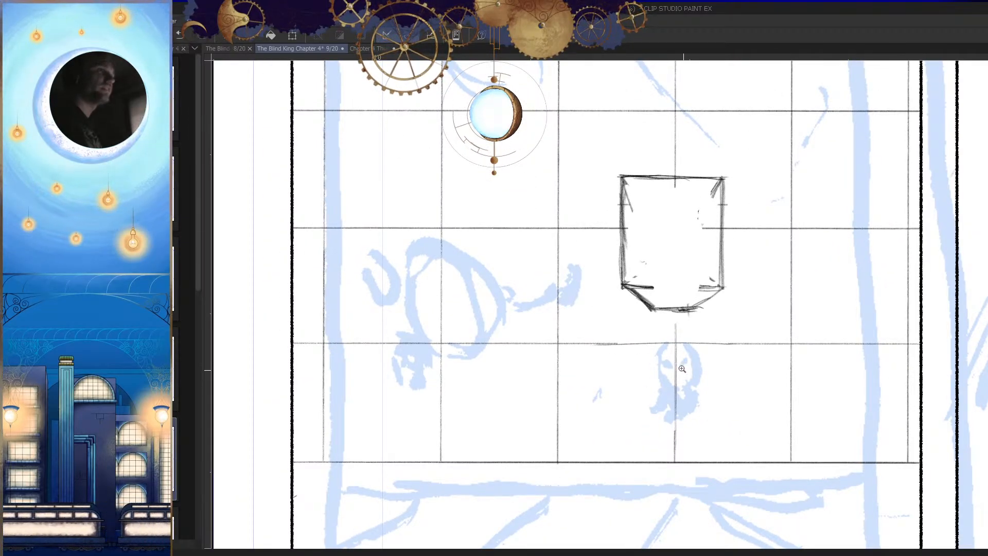
Step: Close the gap between the frame and the ledge with a horizontal line along the frame's lower edge
mouse_move(708, 286)
mouse_down()
mouse_move(755, 284)
mouse_move(466, 282)
mouse_up()
drag(664, 291, 435, 282)
mouse_move(437, 281)
mouse_down()
mouse_move(755, 285)
mouse_move(502, 285)
mouse_up()
drag(648, 301, 507, 301)
key(h)
drag(589, 223, 618, 240)
drag(617, 241, 667, 248)
key(h)
Step: Erase the frame's upper edge and redraw it lower to make the frame shorter
key(e)
drag(674, 186, 581, 191)
key(ctrl+z)
mouse_move(696, 214)
mouse_down()
mouse_move(552, 218)
mouse_move(567, 219)
mouse_move(522, 206)
mouse_move(624, 220)
mouse_move(542, 218)
mouse_up()
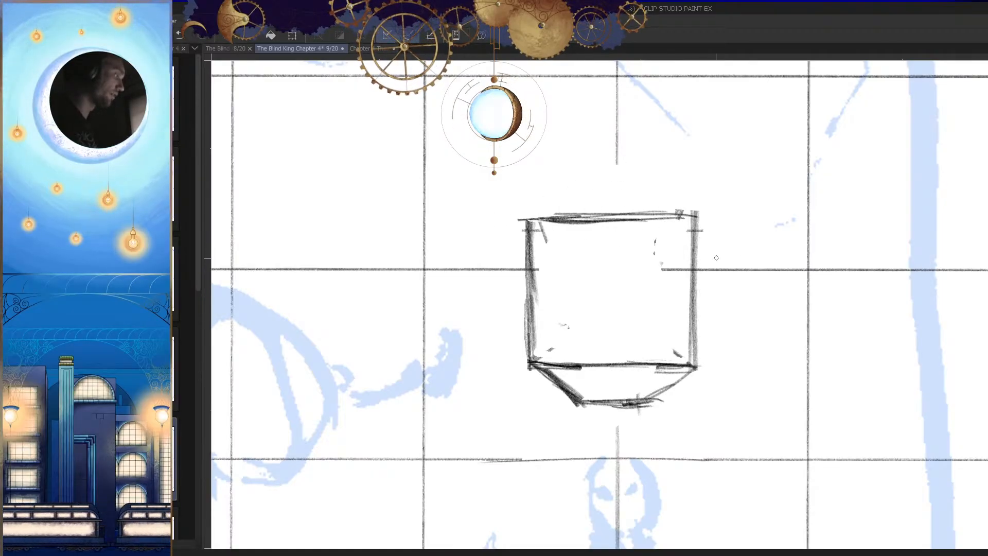
Step: Thicken the frame's upper edge and draw a small upright rectangle rising from the ledge's narrow lower edge
key(h)
key(h)
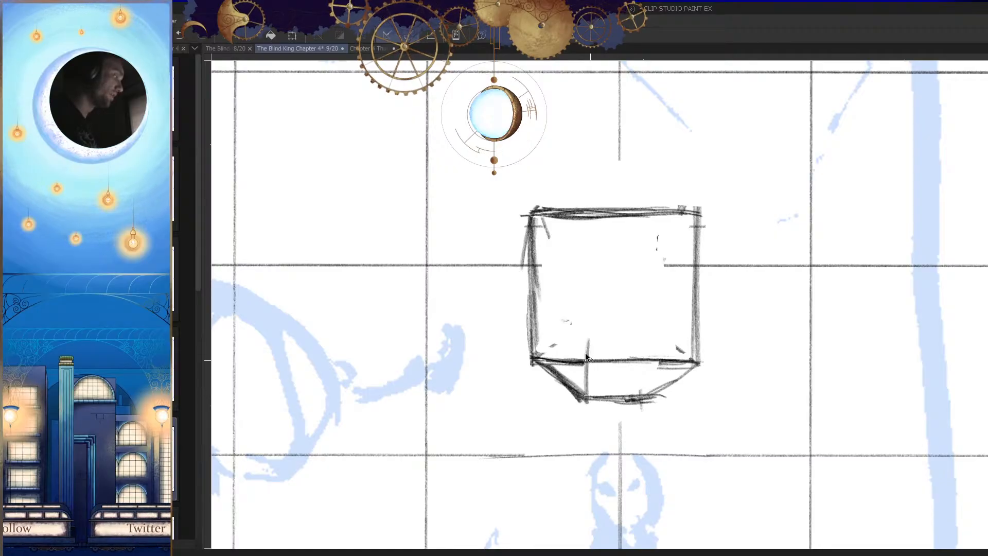
key(h)
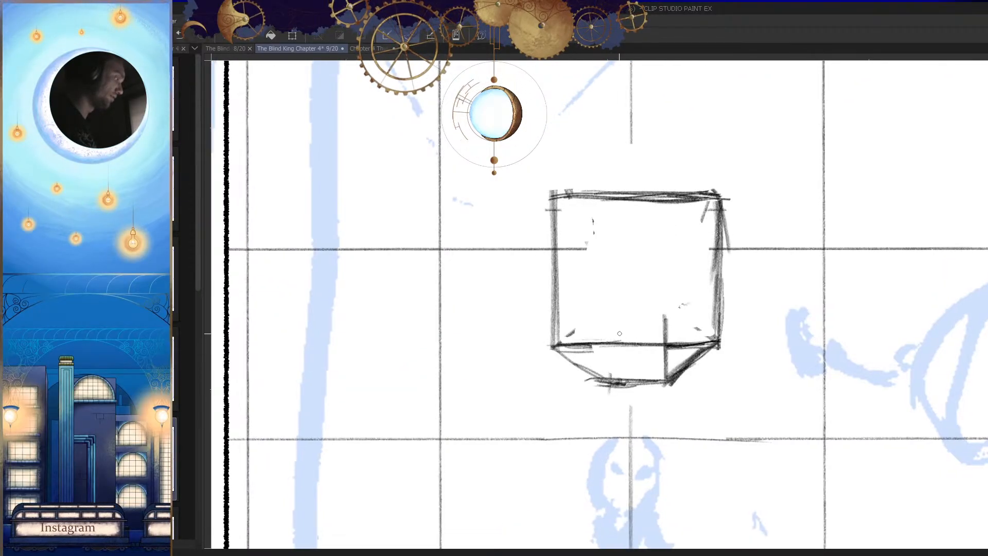
drag(605, 330, 607, 378)
key(h)
key(e)
mouse_move(683, 331)
mouse_down()
mouse_move(661, 343)
mouse_move(624, 333)
mouse_move(678, 324)
mouse_up()
key(p)
scroll(671, 330, up, 3)
key(h)
drag(698, 296, 717, 342)
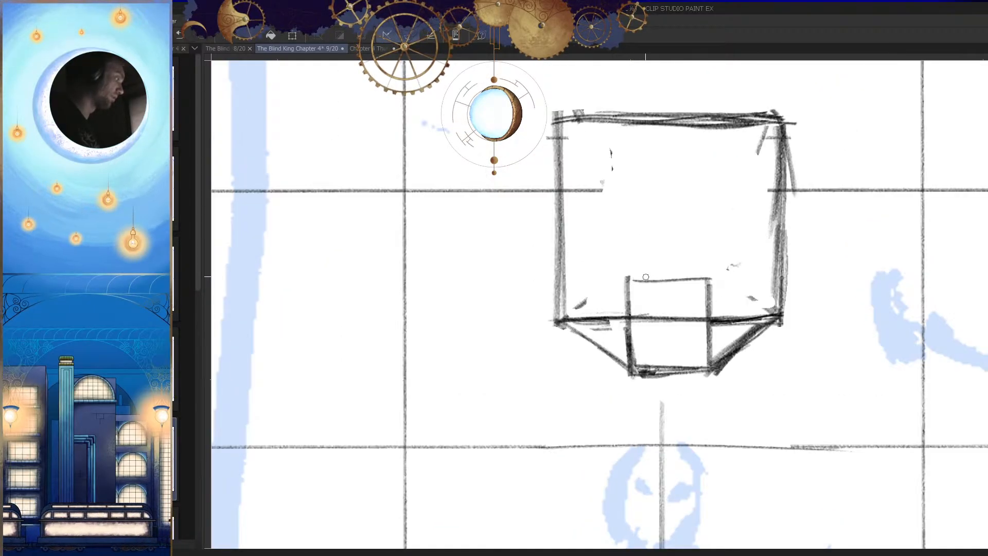
Step: Draw diagonal lines from the frame's two upper corners down to the upper corners of the small rectangle
drag(623, 281, 600, 299)
drag(752, 142, 691, 302)
drag(719, 210, 684, 302)
key(ctrl+z)
key(ctrl+z)
drag(749, 150, 689, 297)
key(h)
drag(725, 227, 706, 240)
drag(674, 144, 605, 316)
drag(650, 300, 642, 392)
Step: Try extending the horizontal tile line across the inside of the frame
key(h)
drag(571, 356, 693, 365)
drag(578, 260, 628, 273)
drag(496, 266, 698, 267)
key(ctrl+z)
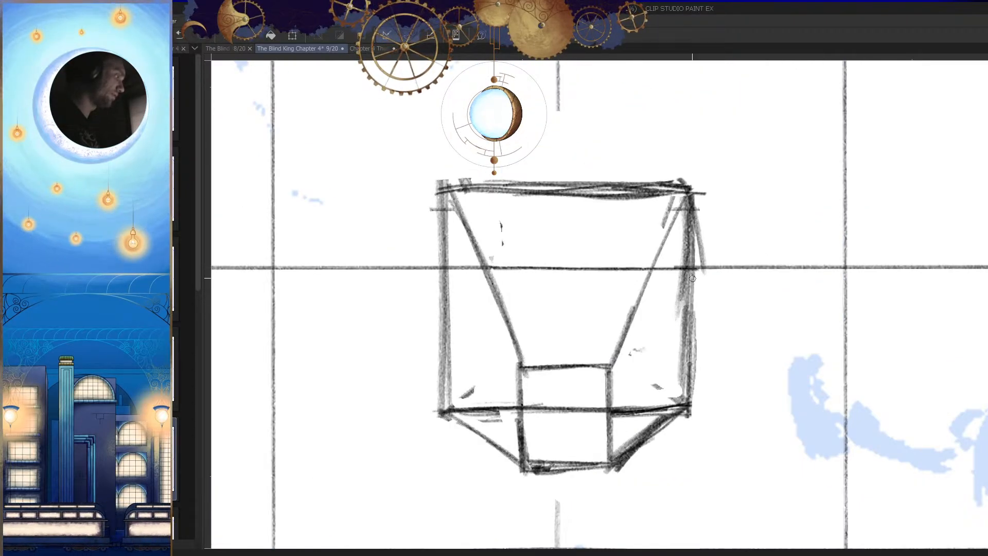
Step: Extend the vertical tile line down to the frame's upper edge
scroll(617, 318, up, 3)
drag(557, 174, 558, 258)
drag(612, 328, 573, 341)
key(e)
mouse_move(633, 299)
mouse_down()
mouse_move(589, 299)
mouse_move(689, 327)
mouse_up()
drag(688, 327, 683, 350)
mouse_move(640, 267)
mouse_down()
mouse_move(631, 249)
mouse_move(652, 284)
mouse_move(595, 260)
mouse_move(652, 284)
mouse_move(625, 253)
mouse_move(652, 280)
mouse_move(601, 283)
mouse_move(637, 302)
mouse_move(719, 396)
mouse_up()
key(ctrl+z)
key(ctrl+z)
key(ctrl+z)
key(ctrl+z)
Step: Sketch a round head as a loose double circle between the frame's two diagonals
key(h)
drag(663, 306, 745, 306)
key(e)
mouse_move(663, 265)
mouse_down()
mouse_move(643, 261)
mouse_move(685, 286)
mouse_up()
key(p)
mouse_move(676, 249)
mouse_down()
mouse_move(662, 239)
mouse_move(710, 312)
mouse_move(664, 354)
mouse_move(617, 306)
mouse_move(626, 318)
mouse_up()
drag(696, 307, 695, 401)
drag(685, 337, 750, 386)
key(h)
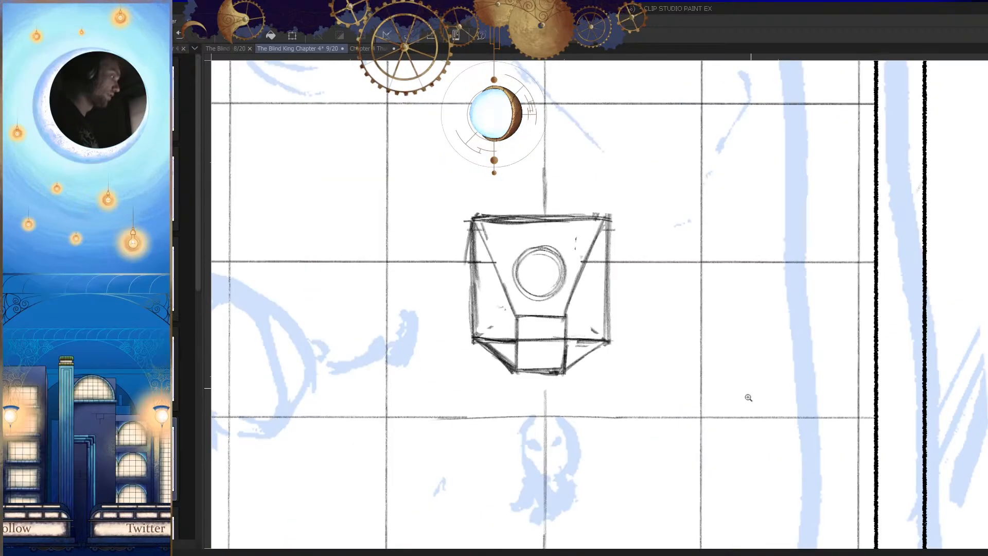
Step: Sketch a short neck and the sides of a narrow torso beneath the round head
drag(540, 303, 651, 309)
key(h)
drag(736, 351, 716, 344)
mouse_move(696, 264)
mouse_down()
mouse_move(677, 303)
mouse_move(666, 301)
mouse_move(669, 400)
mouse_move(664, 306)
mouse_move(677, 357)
mouse_move(646, 362)
mouse_move(699, 363)
mouse_move(699, 288)
mouse_up()
key(h)
drag(709, 354, 679, 419)
drag(654, 349, 704, 355)
drag(641, 296, 634, 341)
Step: Darken the torso's sides, round off its base and add a short waist line across it
key(h)
drag(676, 418, 682, 383)
drag(577, 343, 651, 331)
drag(628, 288, 623, 351)
drag(623, 297, 617, 335)
mouse_move(653, 374)
mouse_down()
mouse_move(589, 374)
mouse_move(718, 368)
mouse_up()
drag(681, 352, 657, 386)
drag(629, 370, 660, 385)
drag(624, 351, 648, 386)
Step: Draw a tapering leg below the torso ending in a small foot, undoing and redrawing the uneven strokes
key(h)
mouse_move(591, 371)
mouse_down()
mouse_move(635, 333)
mouse_move(611, 347)
mouse_up()
mouse_move(572, 342)
mouse_down()
mouse_move(580, 373)
mouse_move(617, 353)
mouse_move(605, 367)
mouse_up()
key(ctrl+z)
key(h)
mouse_move(703, 329)
mouse_down()
mouse_move(653, 332)
mouse_move(722, 346)
mouse_move(714, 329)
mouse_up()
drag(672, 311, 690, 378)
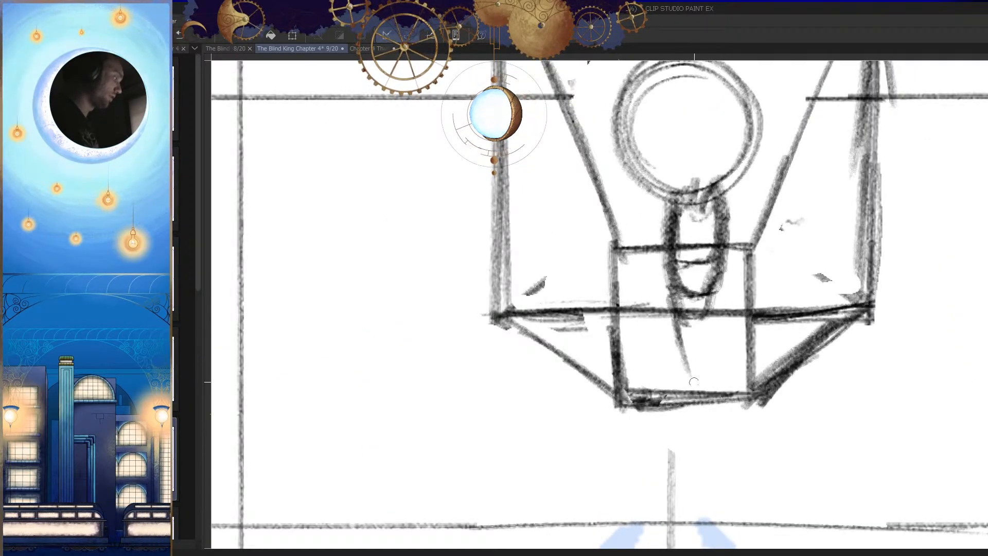
drag(699, 323, 694, 374)
key(ctrl+z)
drag(701, 323, 690, 366)
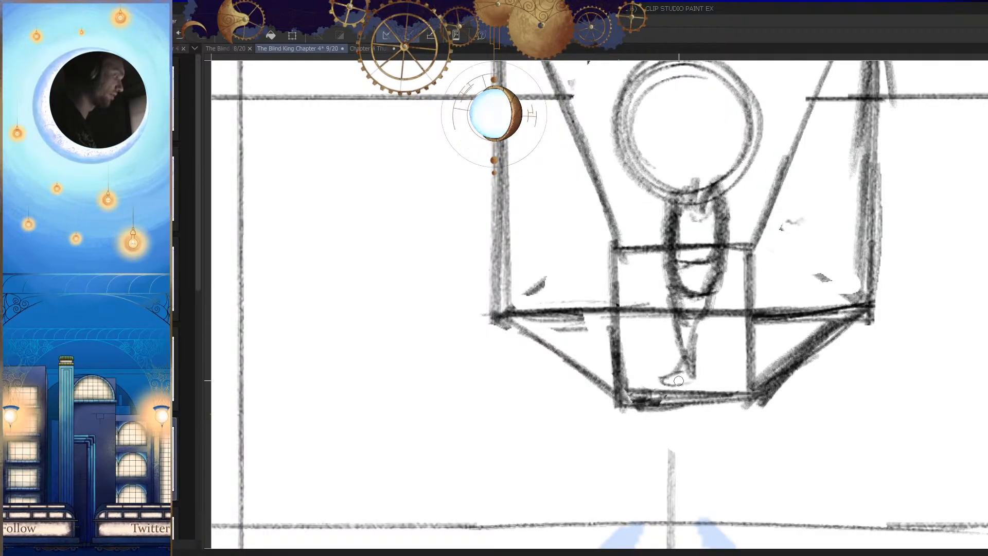
Step: Undo the last foot stroke and redraw the toe and sole
key(h)
mouse_move(656, 399)
mouse_down()
mouse_move(687, 381)
mouse_move(620, 377)
mouse_move(640, 357)
mouse_up()
key(h)
key(ctrl+z)
mouse_move(620, 316)
mouse_down()
mouse_move(574, 338)
mouse_move(618, 352)
mouse_move(625, 343)
mouse_up()
drag(653, 355, 612, 405)
Step: Reinforce the lower leg's lines down to the heel, undoing one stray stroke
key(h)
key(h)
mouse_move(644, 354)
mouse_down()
mouse_move(661, 375)
mouse_move(651, 389)
mouse_up()
mouse_move(644, 303)
mouse_down()
mouse_move(627, 330)
mouse_move(632, 415)
mouse_up()
key(ctrl+z)
drag(684, 356, 663, 402)
Step: Add a small raised second foot behind the figure's standing leg
key(h)
drag(567, 363, 613, 373)
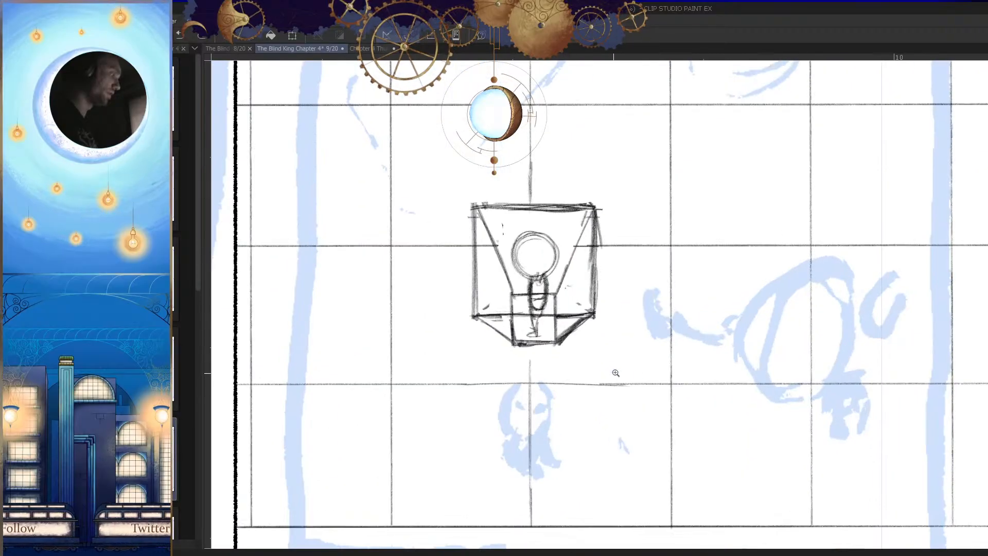
key(h)
mouse_move(703, 327)
mouse_down()
mouse_move(716, 330)
mouse_move(663, 355)
mouse_move(684, 368)
mouse_up()
key(h)
drag(607, 345, 682, 351)
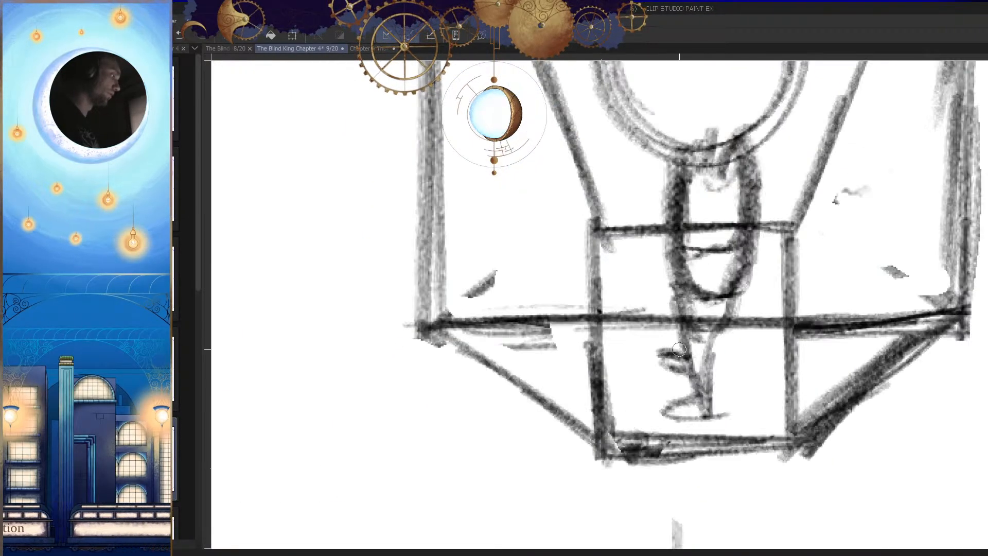
drag(689, 386, 669, 397)
Step: Undo the last stroke, reduce the brush size three steps and trim the foot's line behind the heel
key(h)
mouse_move(591, 403)
mouse_down()
mouse_move(687, 365)
mouse_move(657, 368)
mouse_up()
key(h)
key(ctrl+z)
key(bracketleft)
key(bracketleft)
key(bracketleft)
key(bracketleft)
key(bracketleft)
key(bracketleft)
key(bracketleft)
key(bracketleft)
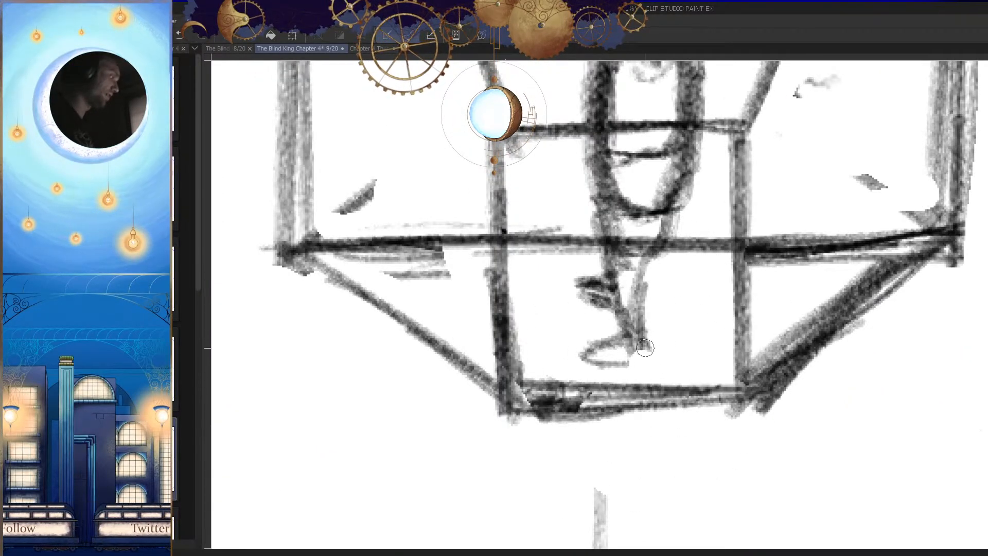
click(657, 351)
mouse_move(613, 366)
mouse_down()
mouse_move(595, 366)
mouse_move(670, 384)
mouse_up()
Step: Clear the old sole of the standing foot and rework its toe and heel
key(h)
key(e)
key(h)
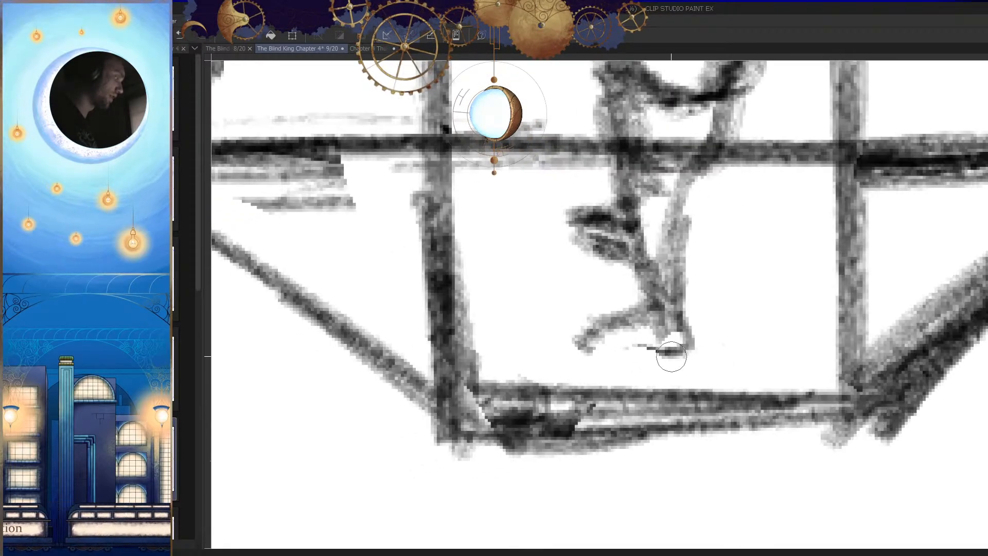
drag(606, 354, 579, 344)
key(h)
scroll(607, 356, down, 4)
key(h)
scroll(576, 340, up, 4)
key(e)
mouse_move(690, 381)
mouse_down()
mouse_move(650, 370)
mouse_move(660, 387)
mouse_move(709, 372)
mouse_up()
key(p)
Step: Clean up the standing foot's sole and trim the edges of the raised foot
key(h)
key(e)
mouse_move(608, 393)
mouse_down()
mouse_move(592, 346)
mouse_move(601, 382)
mouse_move(584, 391)
mouse_up()
drag(621, 353, 585, 357)
key(h)
key(e)
mouse_move(633, 281)
mouse_down()
mouse_move(620, 285)
mouse_move(633, 274)
mouse_move(637, 308)
mouse_move(681, 315)
mouse_move(635, 306)
mouse_move(597, 258)
mouse_up()
key(p)
Step: Add a touch-up stroke to the small figure in the frame and check it against the whole page
scroll(684, 355, down, 4)
key(h)
key(e)
scroll(598, 259, down, 4)
key(h)
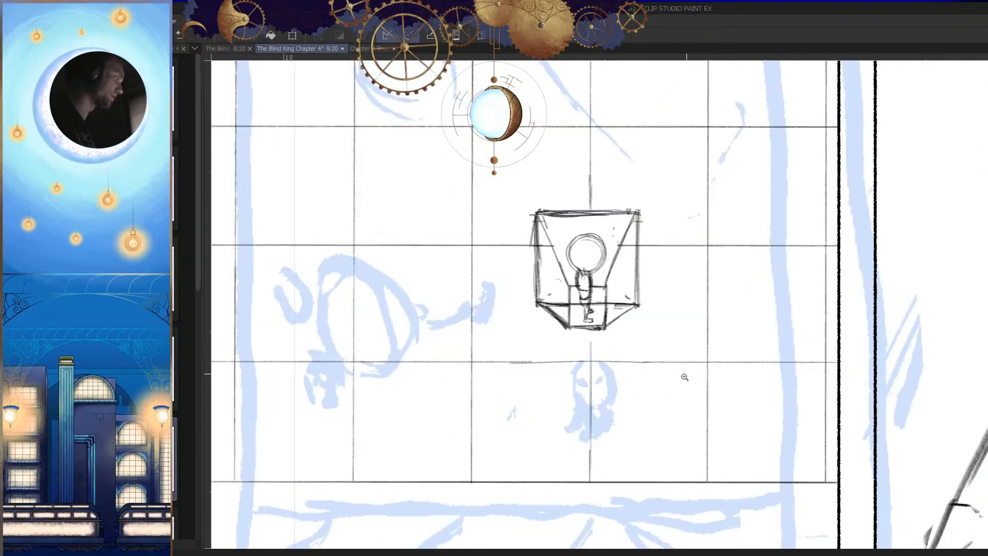
scroll(586, 271, up, 5)
key(p)
mouse_move(558, 259)
mouse_down()
mouse_move(571, 298)
mouse_move(593, 304)
mouse_up()
key(h)
scroll(645, 302, down, 5)
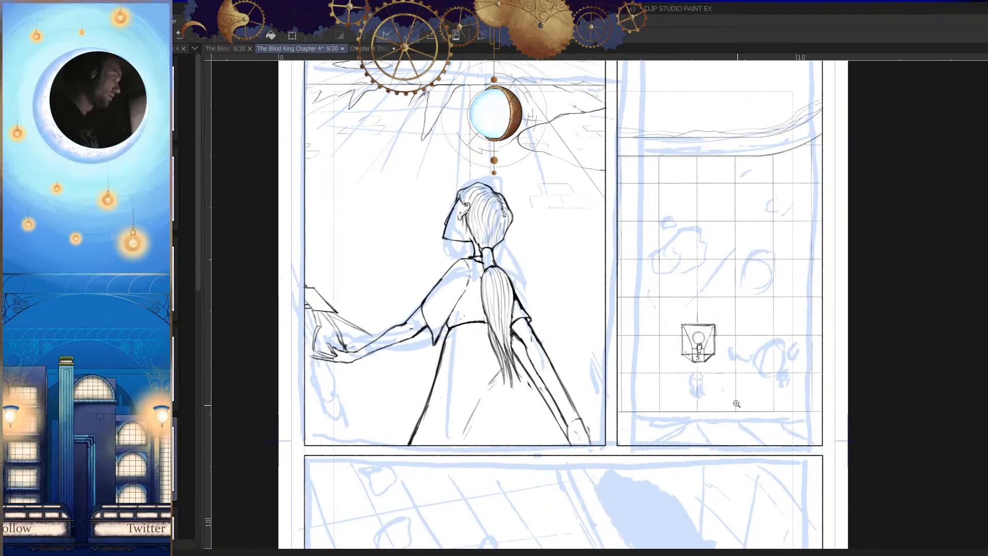
scroll(716, 344, up, 4)
key(h)
key(h)
scroll(678, 268, up, 3)
drag(637, 223, 619, 364)
drag(607, 318, 621, 368)
drag(625, 386, 725, 335)
key(h)
mouse_move(685, 361)
mouse_down()
mouse_move(647, 393)
mouse_move(668, 398)
mouse_up()
key(ctrl+z)
key(ctrl+z)
Step: Add touch-up strokes to the small figure in the frame and check them against the whole tiled-wall panel
key(h)
key(ctrl+z)
key(ctrl+z)
scroll(638, 318, up, 2)
key(ctrl+z)
mouse_move(642, 184)
mouse_down()
mouse_move(596, 398)
mouse_move(740, 349)
mouse_up()
key(ctrl+z)
key(ctrl+z)
mouse_move(604, 396)
mouse_down()
mouse_move(709, 363)
mouse_move(698, 348)
mouse_up()
key(h)
scroll(673, 411, down, 5)
mouse_move(672, 411)
mouse_down()
mouse_move(673, 457)
mouse_move(684, 448)
mouse_up()
key(h)
scroll(712, 399, down, 1)
drag(712, 396, 712, 388)
scroll(712, 388, down, 3)
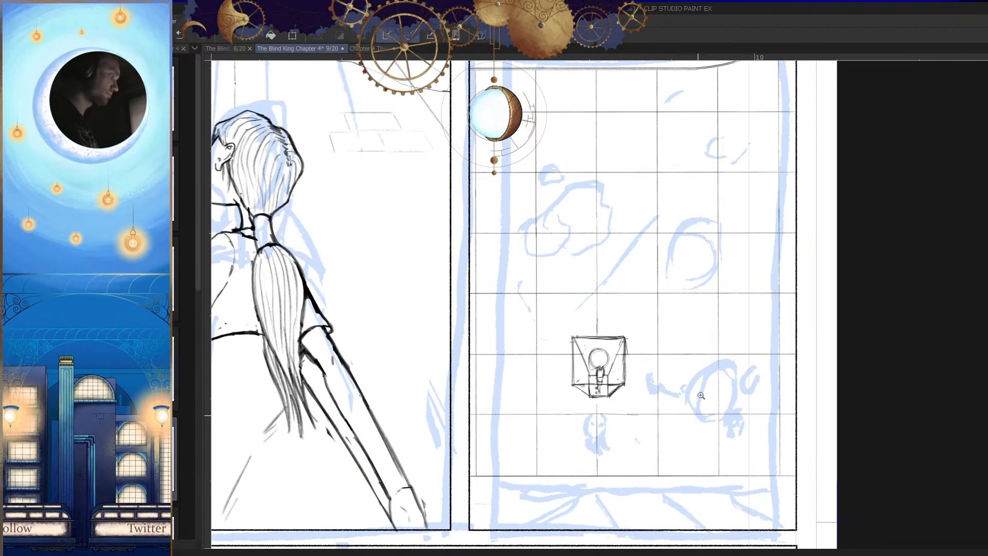
drag(706, 435, 712, 419)
scroll(703, 411, down, 1)
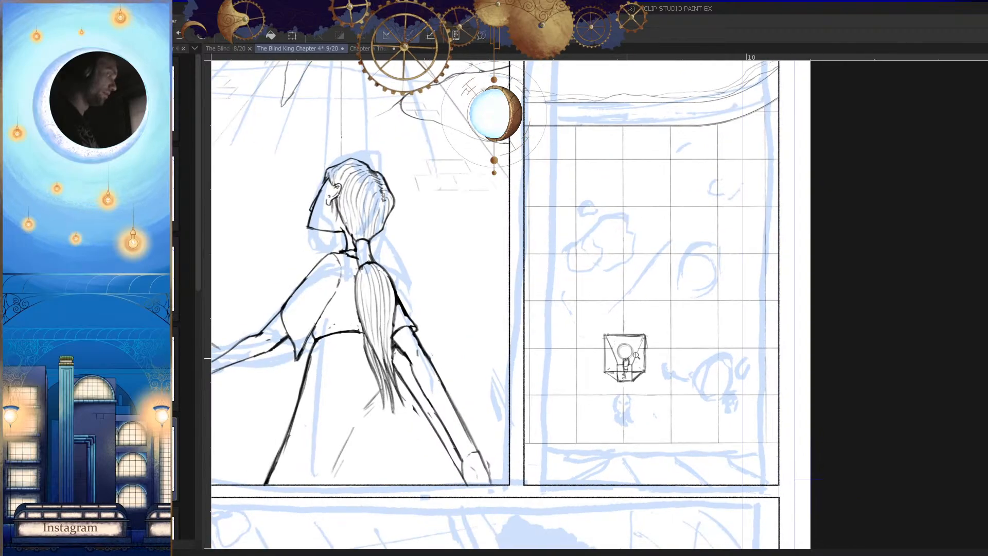
scroll(622, 362, up, 8)
mouse_move(625, 209)
mouse_down()
mouse_move(547, 345)
mouse_move(599, 347)
mouse_move(694, 264)
mouse_move(649, 325)
mouse_up()
drag(566, 320, 536, 383)
key(ctrl+z)
key(ctrl+z)
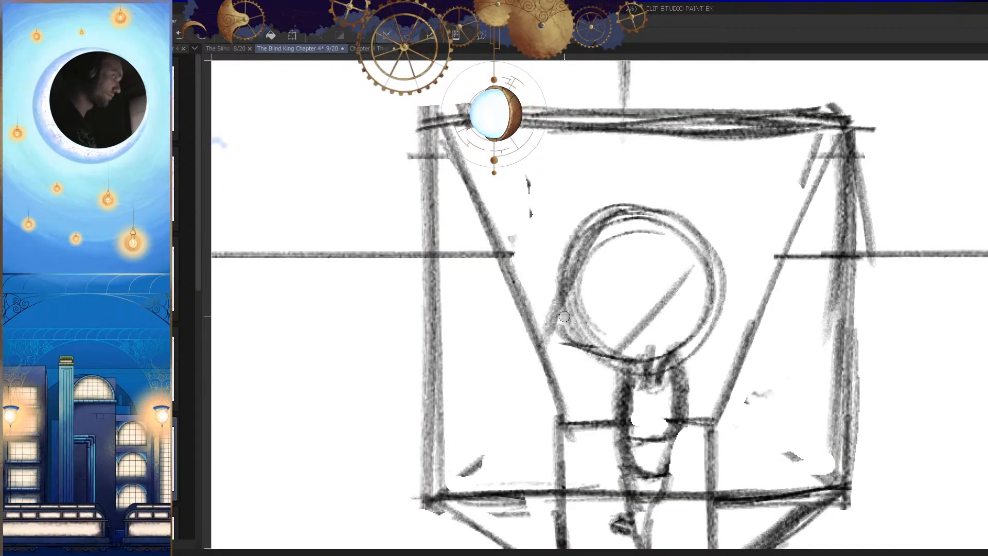
key(ctrl+z)
key(ctrl+z)
key(ctrl+z)
Step: Rework the small figure's head outline and jaw line, trimming the jaw's tip where it meets the frame's slanted edge
mouse_move(599, 216)
mouse_down()
mouse_move(564, 355)
mouse_move(686, 298)
mouse_up()
mouse_move(654, 335)
mouse_down()
mouse_move(685, 294)
mouse_move(697, 403)
mouse_up()
key(h)
key(h)
drag(686, 295, 698, 198)
key(h)
mouse_move(618, 329)
mouse_down()
mouse_move(641, 313)
mouse_move(632, 318)
mouse_move(663, 391)
mouse_up()
key(h)
drag(682, 336, 687, 263)
key(h)
mouse_move(622, 272)
mouse_down()
mouse_move(642, 249)
mouse_move(544, 235)
mouse_move(543, 285)
mouse_up()
Step: Touch up the neck and torso lines beneath the small figure's head
key(h)
key(h)
drag(679, 354, 605, 288)
key(h)
drag(675, 327, 653, 356)
mouse_move(630, 312)
mouse_down()
mouse_move(656, 314)
mouse_move(657, 330)
mouse_up()
mouse_move(620, 312)
mouse_down()
mouse_move(626, 393)
mouse_move(664, 356)
mouse_up()
key(ctrl+z)
drag(661, 315, 658, 329)
mouse_move(651, 388)
mouse_down()
mouse_move(655, 337)
mouse_move(637, 268)
mouse_up()
scroll(640, 255, down, 5)
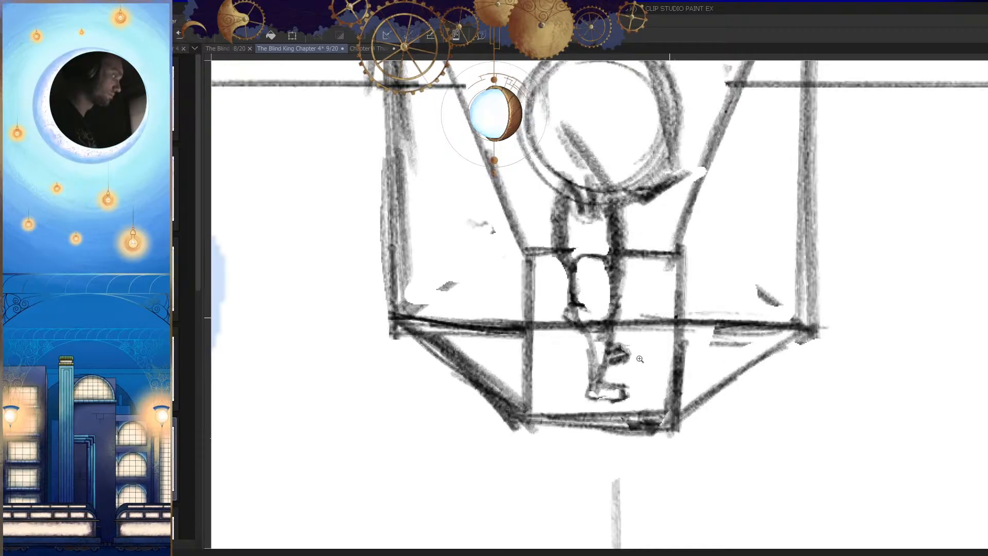
Step: Darken the small figure's lower legs and knee area, checking the shape in mirrored view
scroll(578, 307, up, 7)
mouse_move(559, 257)
mouse_down()
mouse_move(562, 338)
mouse_move(591, 344)
mouse_up()
key(h)
scroll(643, 257, down, 4)
scroll(648, 343, up, 2)
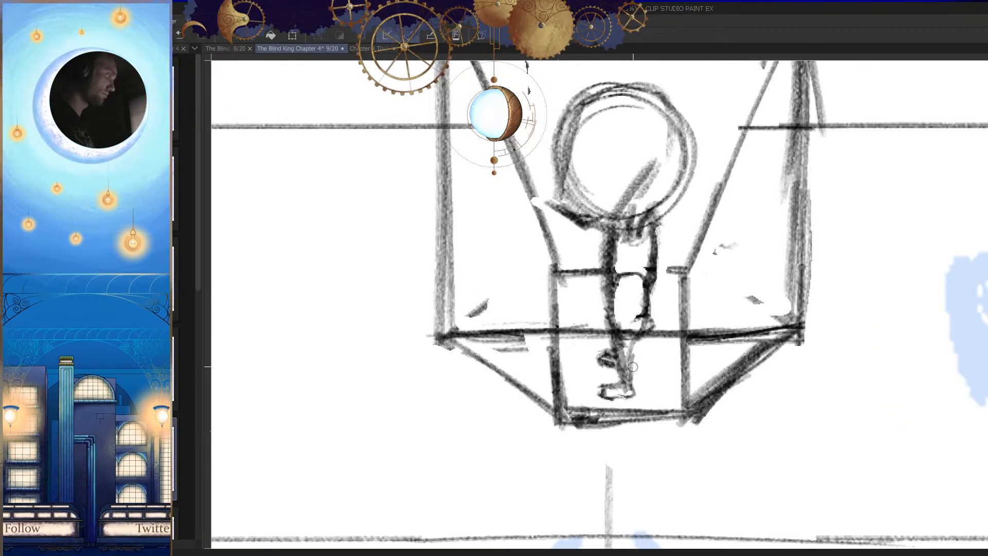
key(h)
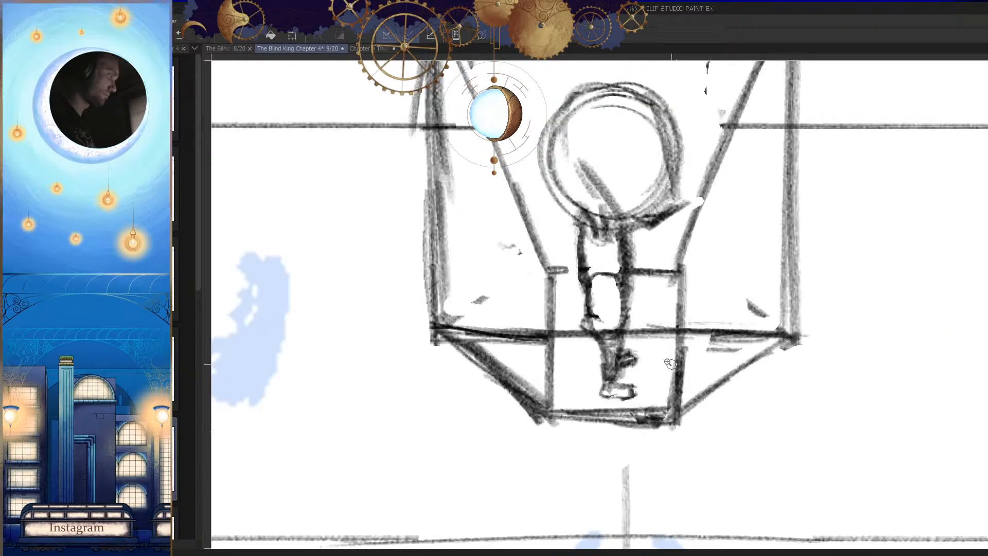
key(h)
scroll(612, 362, down, 5)
scroll(611, 363, up, 6)
scroll(629, 370, up, 2)
mouse_move(591, 370)
mouse_down()
mouse_move(633, 316)
mouse_move(636, 340)
mouse_move(620, 344)
mouse_move(600, 326)
mouse_up()
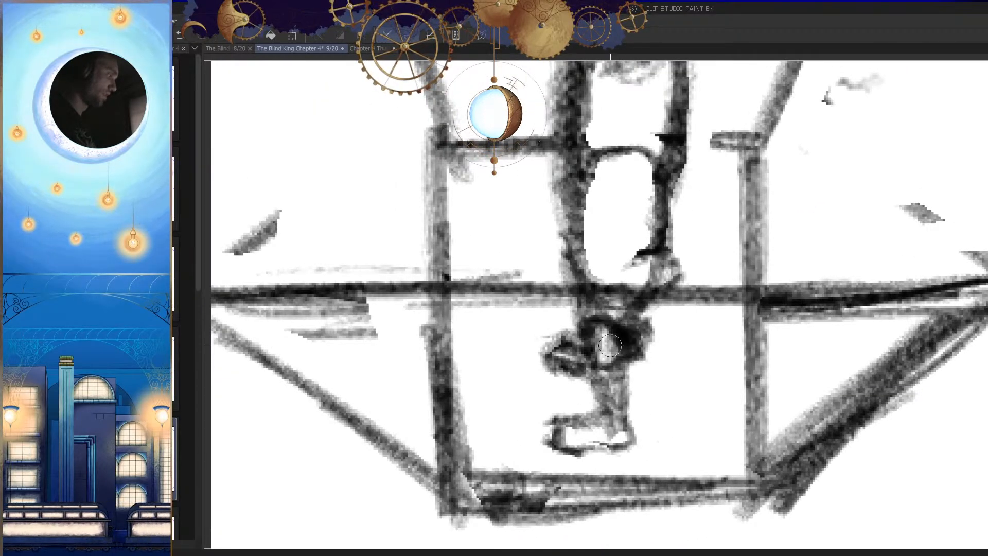
Step: Clear the ledge line crossing the legs and redraw the knees and lower legs more cleanly
key(h)
drag(679, 345, 617, 347)
key(h)
drag(662, 395, 652, 396)
mouse_move(578, 356)
mouse_down()
mouse_move(648, 366)
mouse_move(624, 355)
mouse_move(644, 332)
mouse_up()
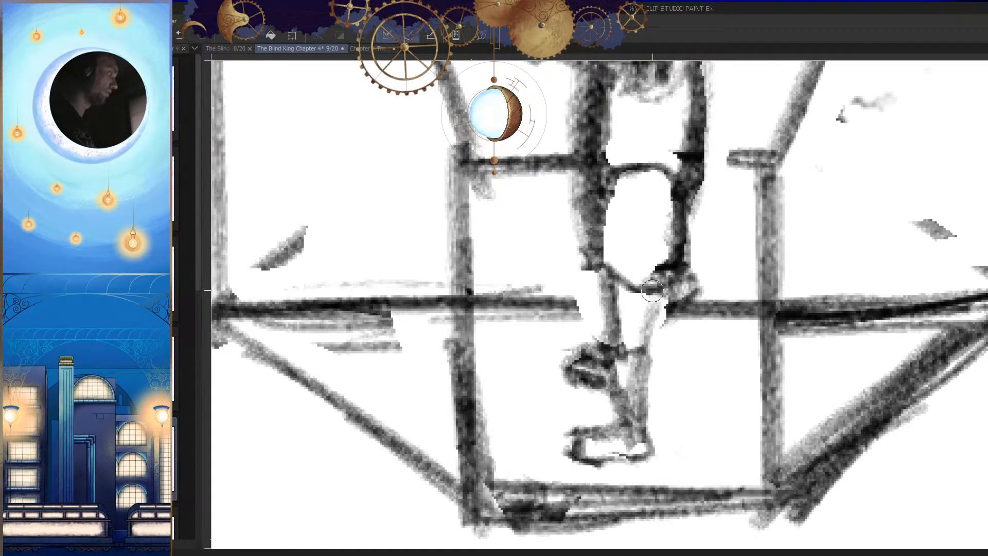
key(h)
mouse_move(699, 344)
mouse_down()
mouse_move(653, 395)
mouse_move(657, 367)
mouse_move(744, 334)
mouse_move(788, 385)
mouse_up()
key(h)
key(h)
drag(653, 286, 699, 337)
drag(632, 315, 651, 300)
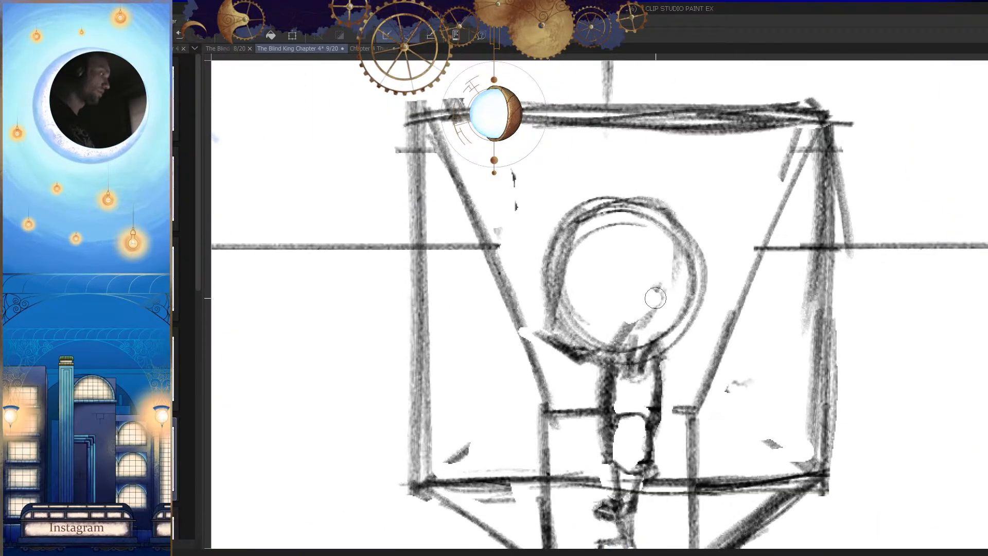
Step: Reshape the small figure's round head into a narrower form with a slanted, darker front edge
drag(550, 333, 597, 386)
mouse_move(577, 207)
mouse_down()
mouse_move(553, 313)
mouse_move(556, 332)
mouse_move(588, 351)
mouse_up()
key(h)
drag(696, 340, 695, 428)
key(h)
mouse_move(540, 325)
mouse_down()
mouse_move(640, 299)
mouse_move(503, 318)
mouse_up()
key(h)
drag(597, 203, 476, 361)
mouse_move(552, 212)
mouse_down()
mouse_move(525, 226)
mouse_move(461, 377)
mouse_up()
Step: Clear the front of the figure's body and redraw the torso, waist and tapering upper legs
drag(615, 367, 633, 440)
key(h)
mouse_move(650, 375)
mouse_down()
mouse_move(640, 391)
mouse_move(658, 392)
mouse_move(622, 381)
mouse_move(633, 373)
mouse_up()
drag(631, 357, 619, 363)
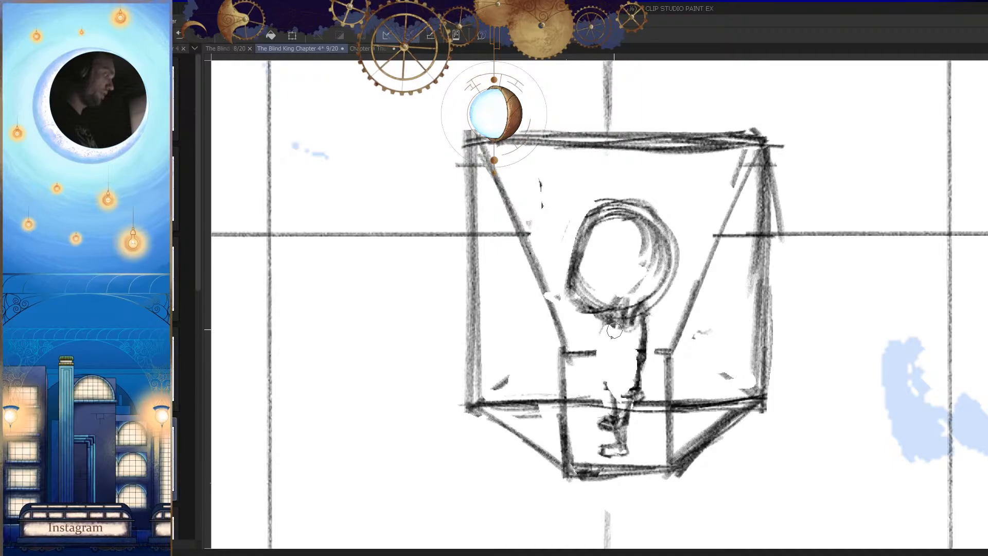
drag(630, 366, 645, 368)
mouse_move(644, 316)
mouse_down()
mouse_move(654, 378)
mouse_move(638, 376)
mouse_up()
key(h)
key(h)
mouse_move(575, 346)
mouse_down()
mouse_move(619, 351)
mouse_move(614, 293)
mouse_move(584, 393)
mouse_up()
drag(575, 358, 581, 377)
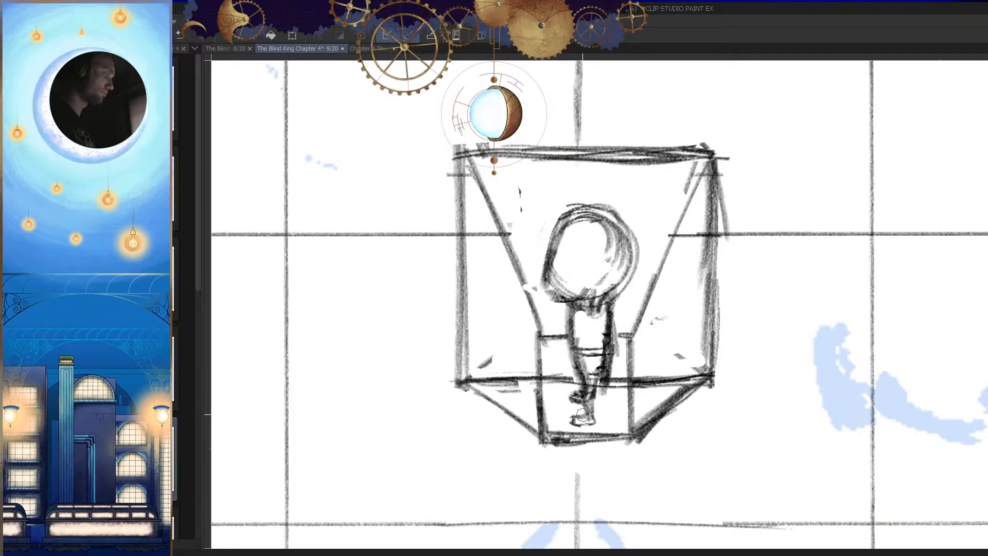
Step: Replace the small figure's feet with legs that taper to a single point, then check the whole panel
mouse_move(582, 396)
mouse_down()
mouse_move(591, 412)
mouse_move(569, 420)
mouse_up()
key(h)
key(h)
mouse_move(669, 386)
mouse_down()
mouse_move(599, 391)
mouse_move(634, 392)
mouse_move(579, 406)
mouse_up()
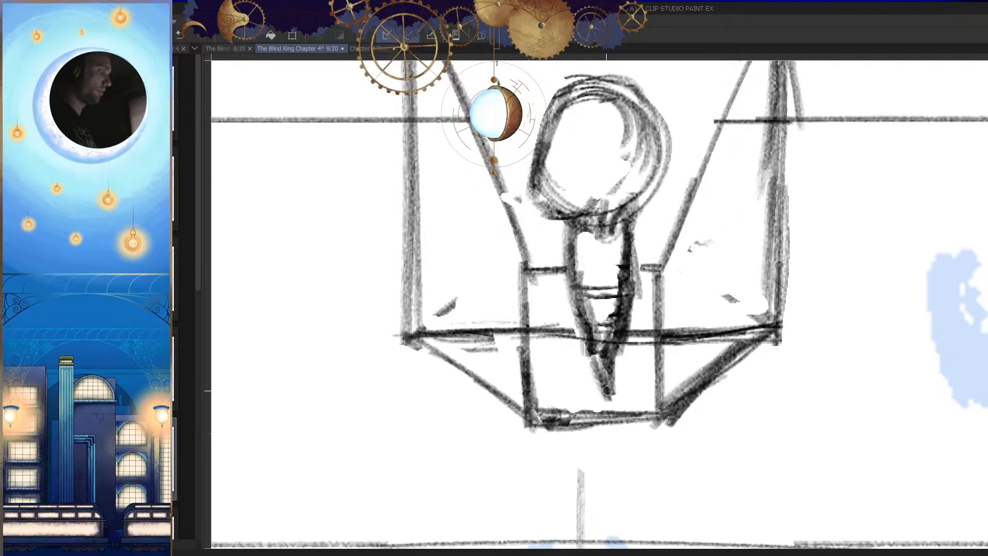
key(h)
drag(666, 362, 638, 422)
key(h)
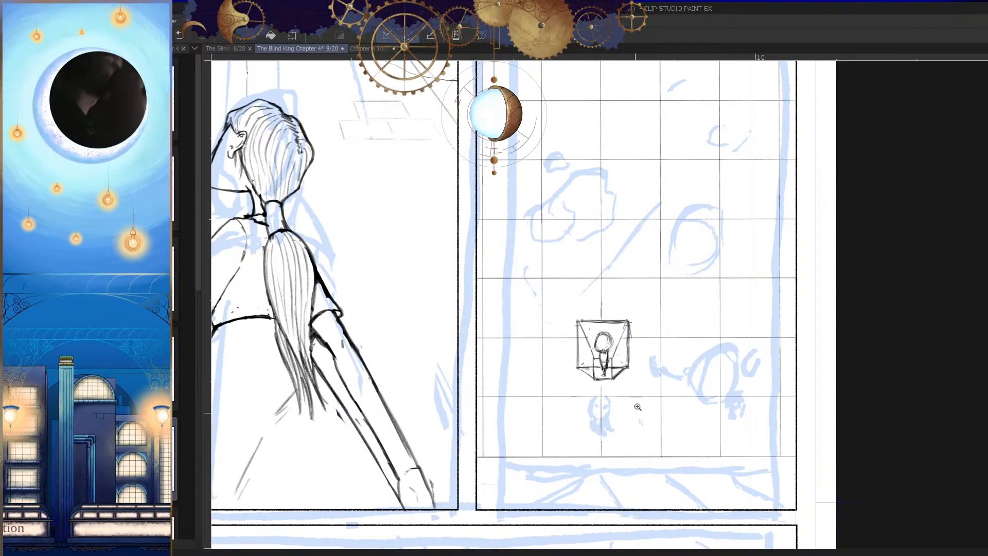
Step: Trim the stray sketch lines around the top and front of the small figure's head
scroll(609, 363, up, 6)
drag(620, 360, 628, 377)
key(h)
key(h)
click(559, 245)
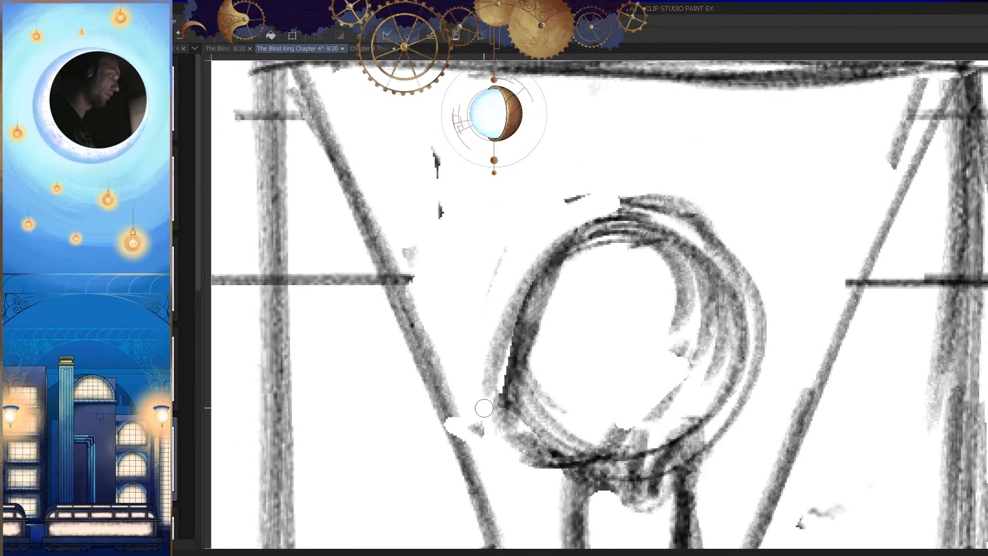
key(h)
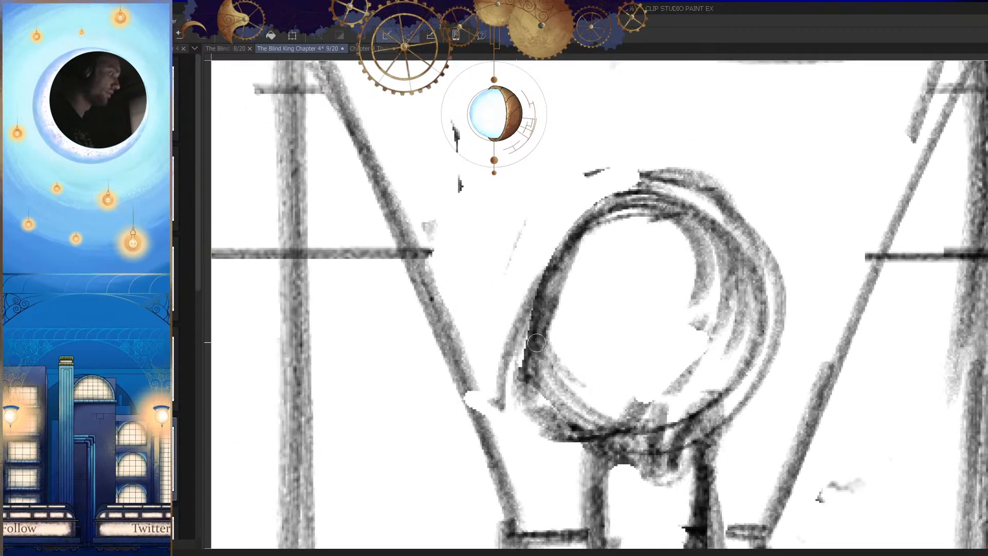
drag(642, 192, 514, 354)
drag(554, 269, 500, 421)
key(h)
drag(675, 344, 695, 301)
key(h)
key(ctrl+z)
key(ctrl+z)
key(ctrl+z)
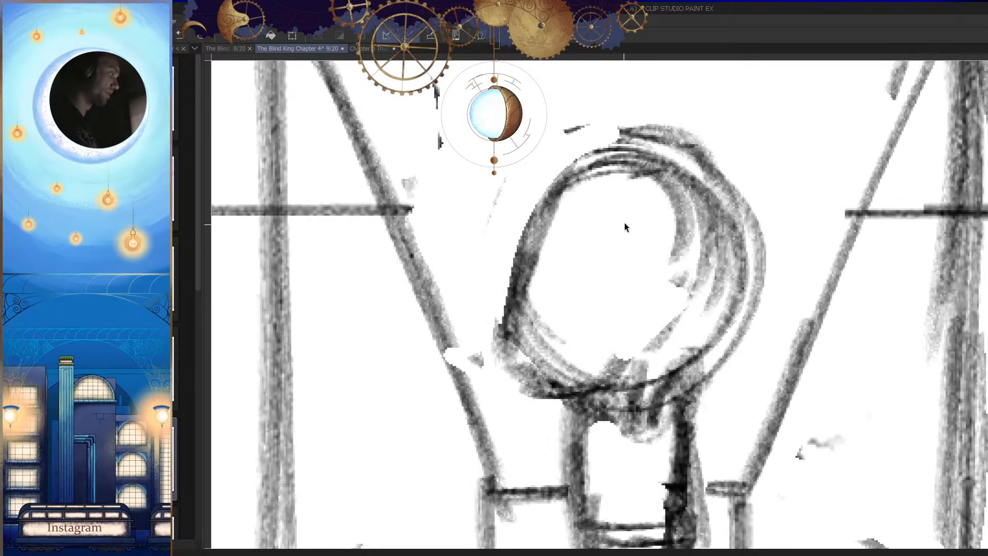
Step: Redraw the front of the head as one slanted face line and erase the old rounded jaw
key(e)
drag(605, 140, 519, 269)
key(p)
mouse_move(634, 146)
mouse_down()
mouse_move(505, 302)
mouse_move(486, 384)
mouse_up()
drag(542, 240, 487, 391)
key(h)
drag(751, 383, 756, 350)
key(h)
key(e)
drag(553, 347, 613, 308)
mouse_move(552, 326)
mouse_down()
mouse_move(585, 257)
mouse_move(544, 380)
mouse_up()
drag(542, 173, 499, 345)
drag(566, 154, 512, 322)
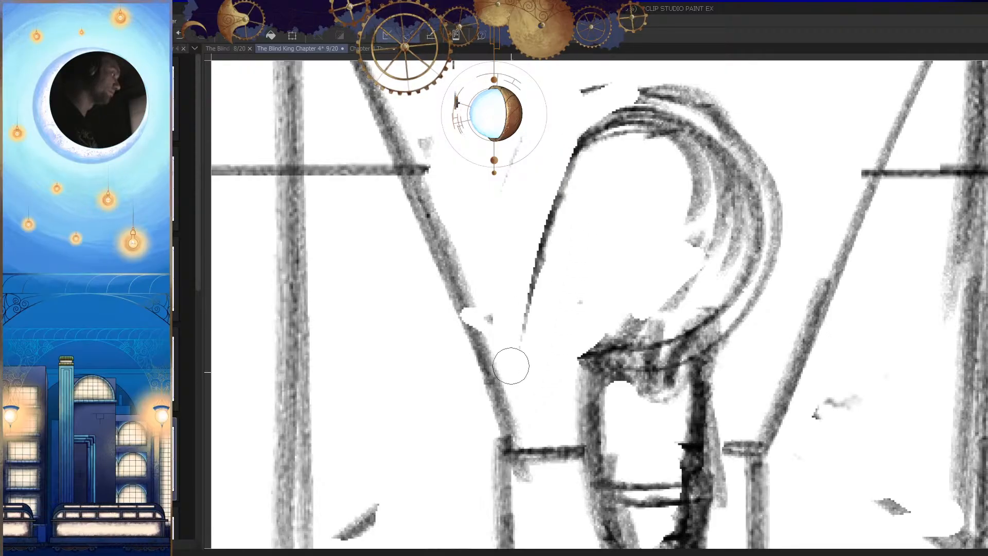
Step: Draw a straight jaw line from the tip of the face back to the neck
drag(515, 363, 631, 356)
key(ctrl+z)
drag(528, 346, 638, 337)
drag(587, 347, 658, 334)
key(h)
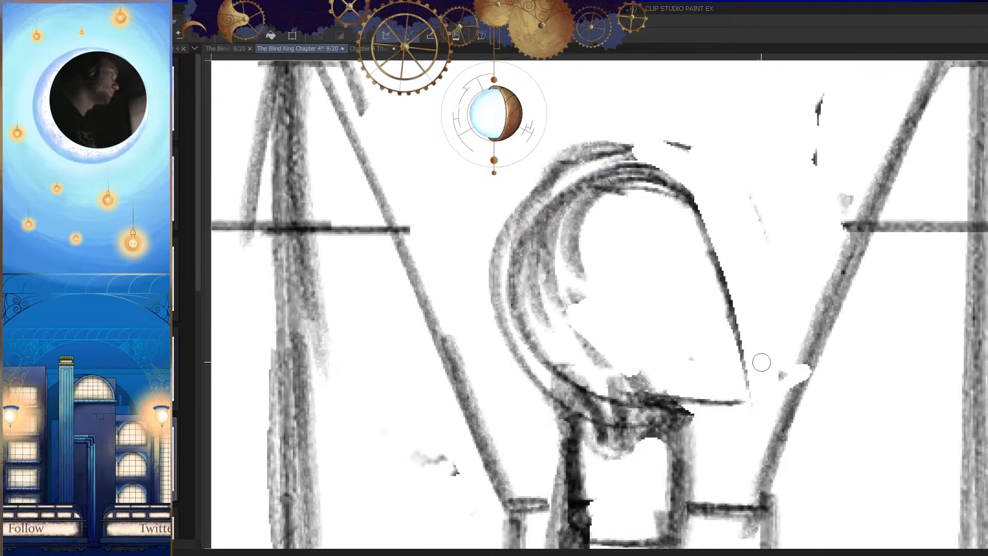
Step: Erase the rough lines at the crown and redraw a curved forehead running down into the face line
key(h)
key(e)
drag(669, 170, 584, 217)
key(p)
drag(690, 198, 556, 273)
drag(643, 196, 521, 401)
key(h)
mouse_move(696, 304)
mouse_down()
mouse_move(702, 361)
mouse_move(681, 354)
mouse_up()
key(h)
drag(611, 329, 680, 355)
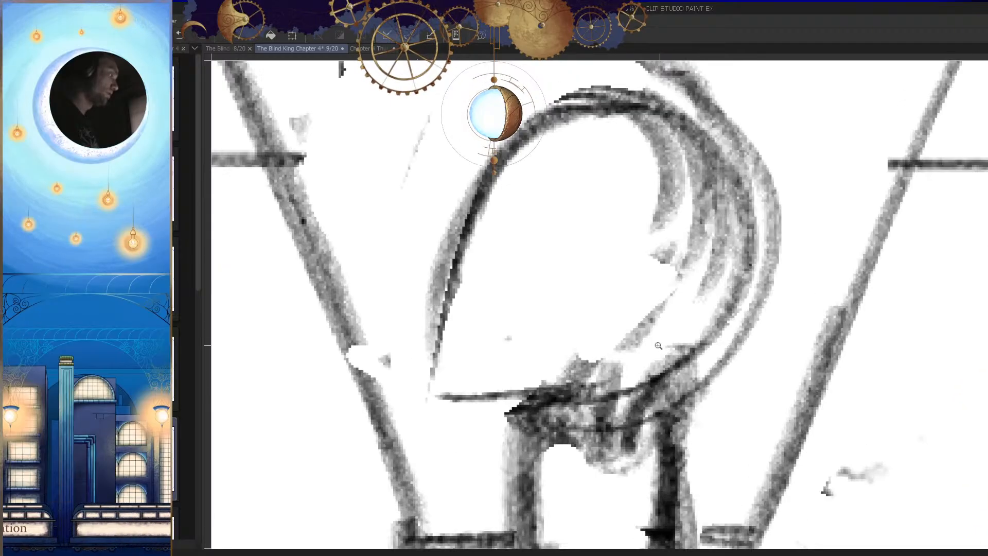
Step: Trim the rough outer sketch lines around the crown and the front and back of the small figure's head
key(h)
drag(658, 307, 678, 349)
key(h)
Step: Erase the rough marks beneath the back of the head and redraw the neck and collar lines there
key(h)
drag(621, 195, 696, 217)
key(e)
mouse_move(696, 127)
mouse_down()
mouse_move(673, 126)
mouse_move(516, 295)
mouse_move(503, 360)
mouse_up()
drag(776, 128, 743, 112)
Step: Erase the thin front edge of the torso and redraw it with a broader, rounded shoulder below the jaw
key(h)
drag(746, 226, 744, 313)
mouse_move(687, 296)
mouse_down()
mouse_move(690, 361)
mouse_move(688, 304)
mouse_move(679, 334)
mouse_up()
scroll(676, 307, up, 3)
key(p)
drag(696, 256, 671, 333)
key(e)
drag(704, 272, 658, 352)
key(ctrl+z)
key(ctrl+z)
drag(715, 272, 709, 343)
key(p)
drag(736, 253, 726, 345)
key(h)
scroll(744, 308, down, 5)
Step: Clean the outside of the face line and redraw it as one firm slanted stroke from forehead to jaw tip
key(h)
mouse_move(548, 308)
mouse_down()
mouse_move(591, 304)
mouse_move(575, 320)
mouse_up()
drag(597, 256, 565, 324)
drag(588, 266, 560, 337)
mouse_move(576, 260)
mouse_down()
mouse_move(520, 346)
mouse_move(605, 343)
mouse_up()
scroll(550, 332, down, 5)
scroll(592, 334, up, 5)
key(e)
mouse_move(533, 338)
mouse_down()
mouse_move(565, 374)
mouse_move(518, 337)
mouse_move(539, 396)
mouse_up()
key(p)
mouse_move(556, 320)
mouse_down()
mouse_move(536, 344)
mouse_move(541, 420)
mouse_up()
drag(530, 360, 534, 415)
drag(537, 305, 520, 396)
key(h)
key(h)
scroll(545, 337, down, 5)
scroll(559, 333, up, 5)
scroll(558, 333, down, 5)
scroll(592, 308, up, 8)
mouse_move(591, 257)
mouse_down()
mouse_move(569, 336)
mouse_move(628, 356)
mouse_move(717, 337)
mouse_up()
key(h)
Step: Examine the small figure's proportions inside the frame and against the whole tiled-wall panel
key(h)
drag(650, 249, 654, 298)
key(e)
drag(579, 126, 511, 416)
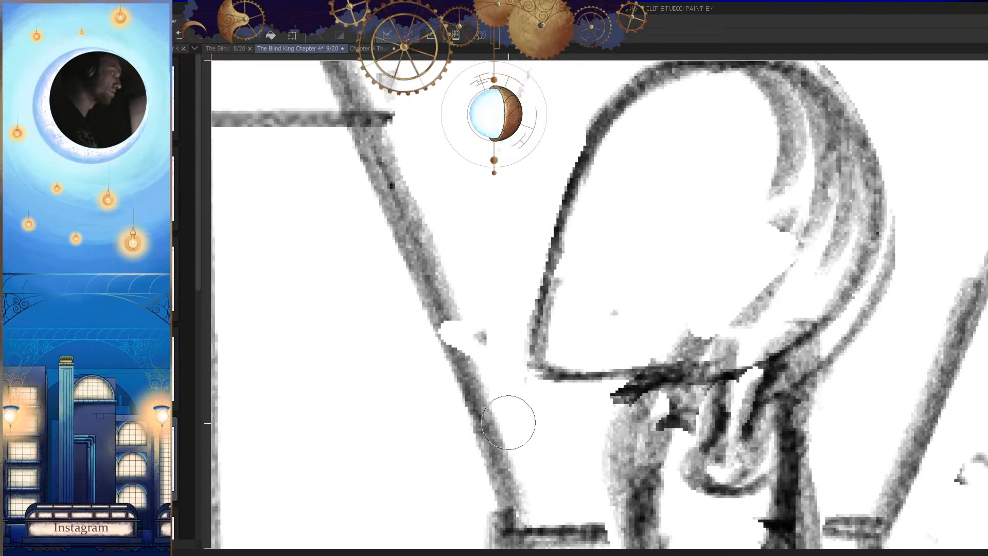
key(p)
drag(607, 231, 609, 267)
drag(633, 146, 530, 414)
key(h)
scroll(679, 314, down, 5)
drag(705, 350, 719, 371)
key(h)
scroll(720, 371, down, 3)
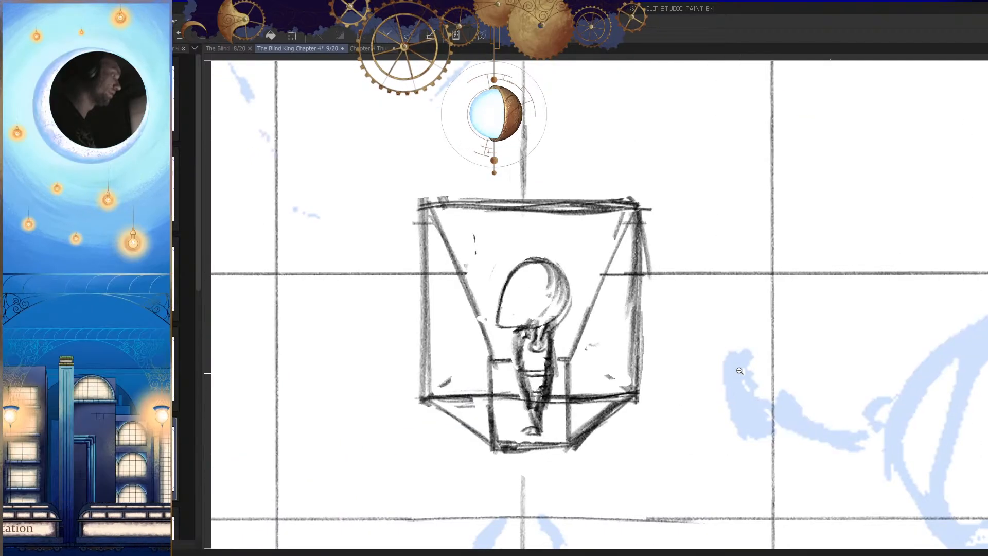
scroll(543, 324, up, 6)
drag(568, 321, 524, 394)
drag(541, 356, 528, 415)
scroll(611, 371, down, 5)
key(h)
key(h)
scroll(601, 363, up, 3)
key(e)
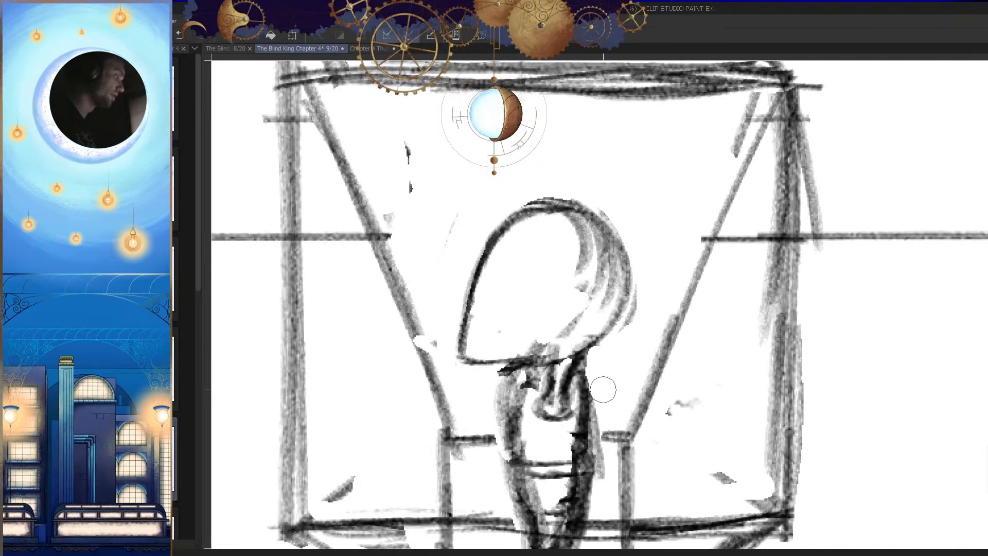
scroll(629, 355, down, 3)
key(h)
scroll(699, 349, down, 3)
key(h)
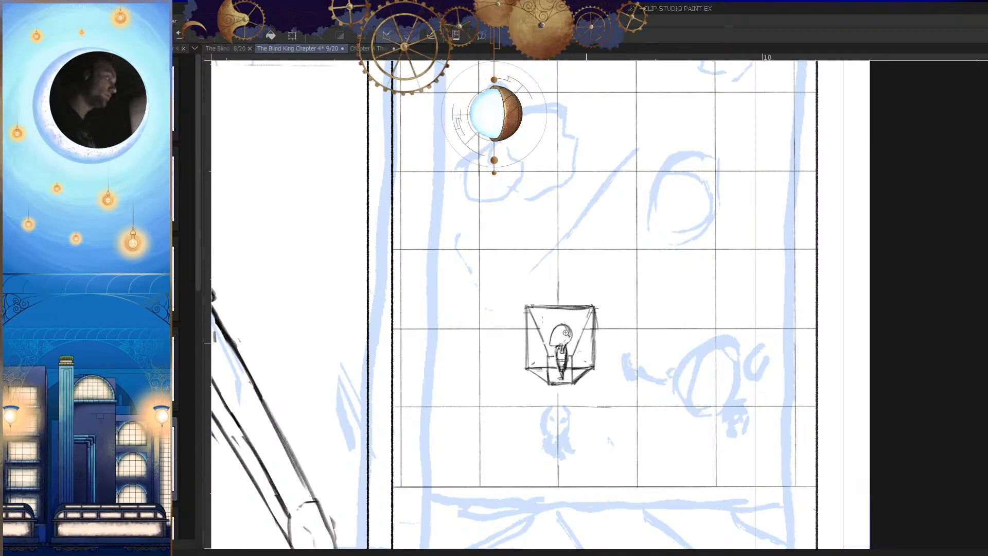
Step: Draw two short slanted eye marks on the small figure's blank face
scroll(577, 338, up, 5)
drag(528, 357, 618, 336)
mouse_move(568, 352)
mouse_down()
mouse_move(653, 307)
mouse_move(543, 356)
mouse_up()
key(ctrl+z)
drag(632, 321, 471, 358)
key(h)
mouse_move(716, 355)
mouse_down()
mouse_move(491, 355)
mouse_move(728, 304)
mouse_move(704, 307)
mouse_up()
key(h)
key(h)
key(h)
key(h)
drag(704, 330, 729, 276)
drag(685, 288, 647, 332)
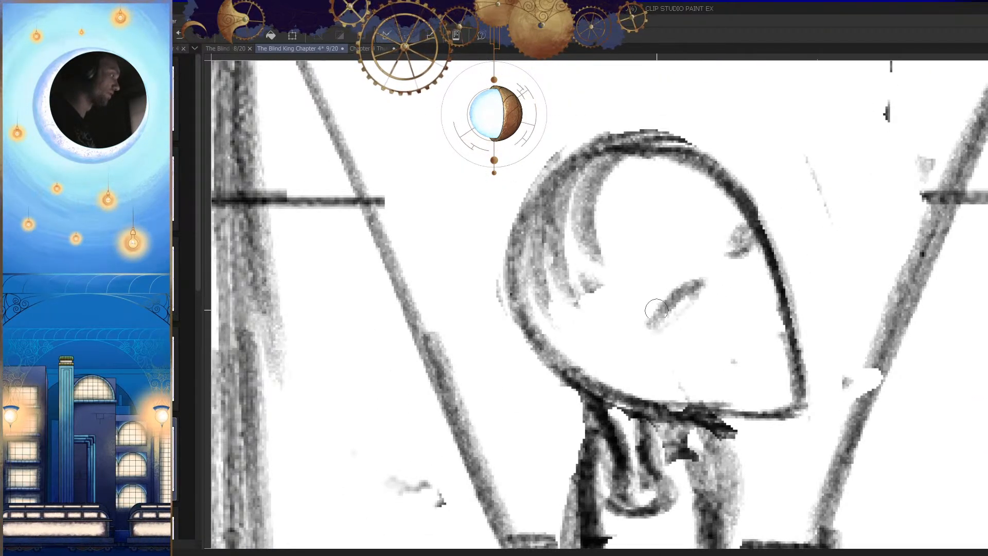
Step: Thicken the near eye mark on the face and compare the head with the rest of the figure
key(h)
drag(718, 307, 647, 319)
key(h)
drag(711, 328, 675, 394)
drag(635, 324, 676, 340)
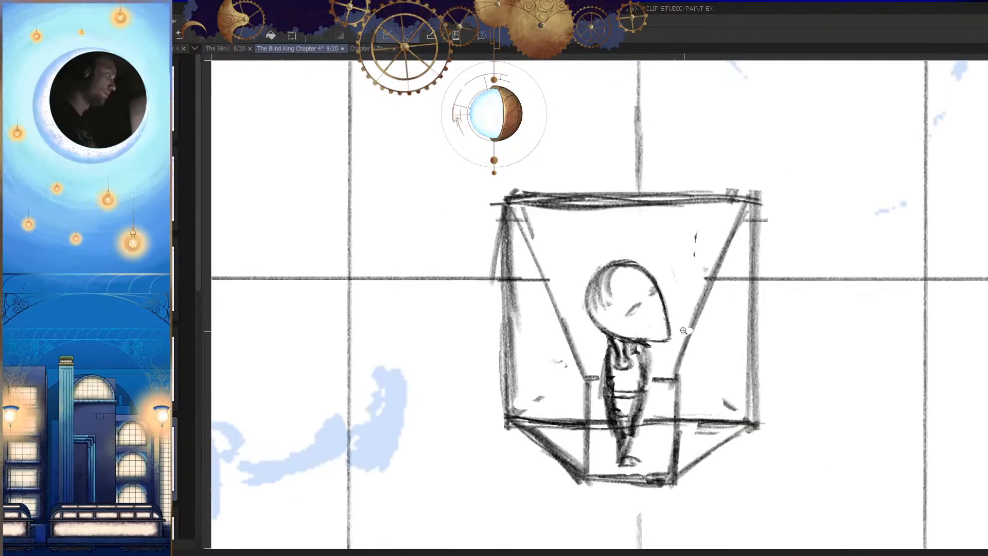
key(h)
mouse_move(624, 306)
mouse_down()
mouse_move(662, 315)
mouse_move(681, 296)
mouse_up()
key(h)
drag(626, 304, 605, 323)
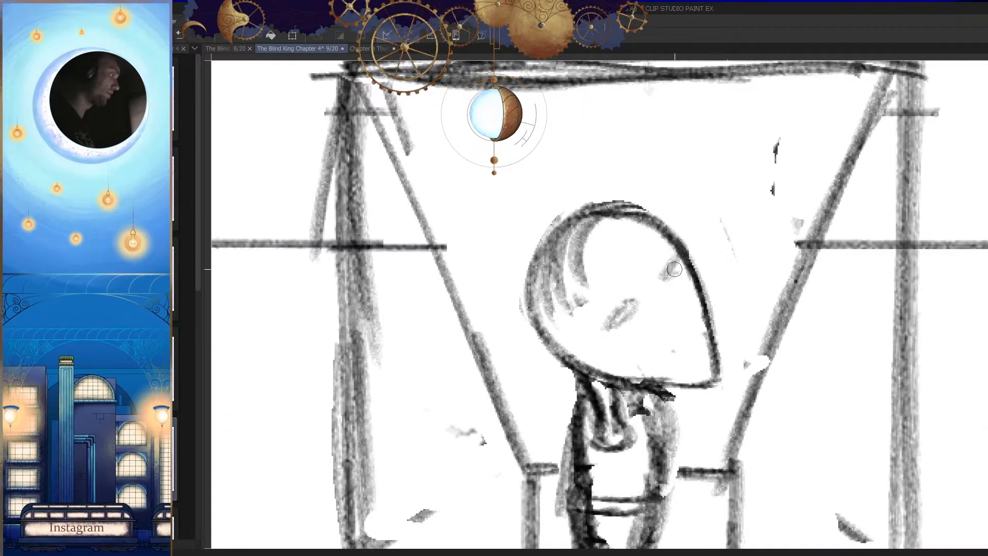
drag(696, 286, 646, 304)
key(h)
drag(715, 350, 673, 394)
drag(674, 355, 615, 363)
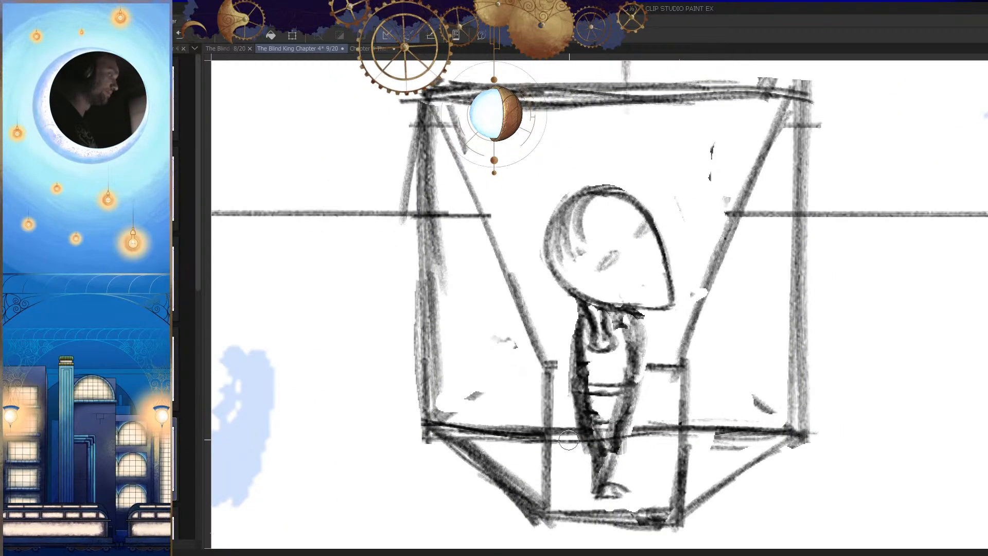
Step: Erase the figure's lower torso and front leg, then redraw the lower torso as a rounded outline
key(h)
mouse_move(671, 327)
mouse_down()
mouse_move(677, 395)
mouse_move(687, 367)
mouse_move(633, 309)
mouse_up()
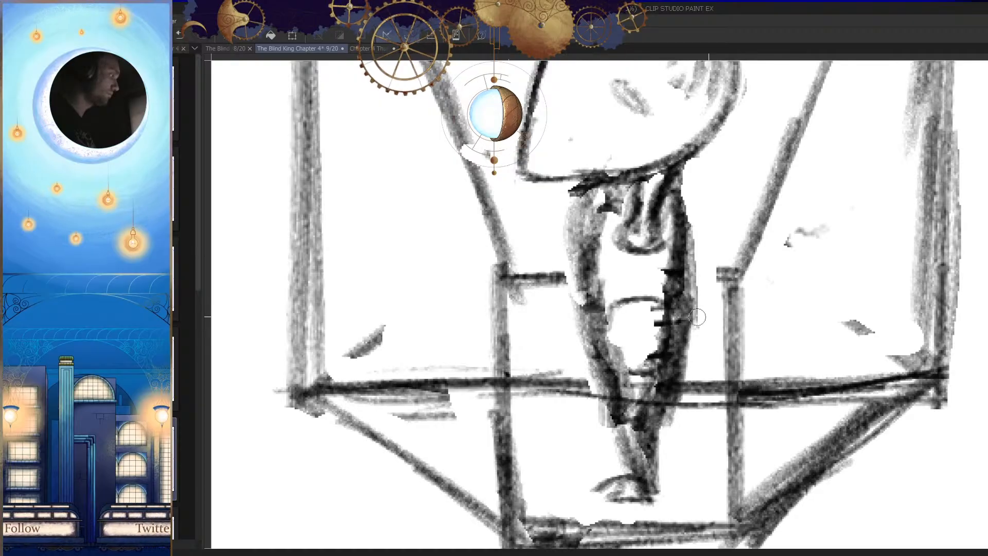
key(h)
key(h)
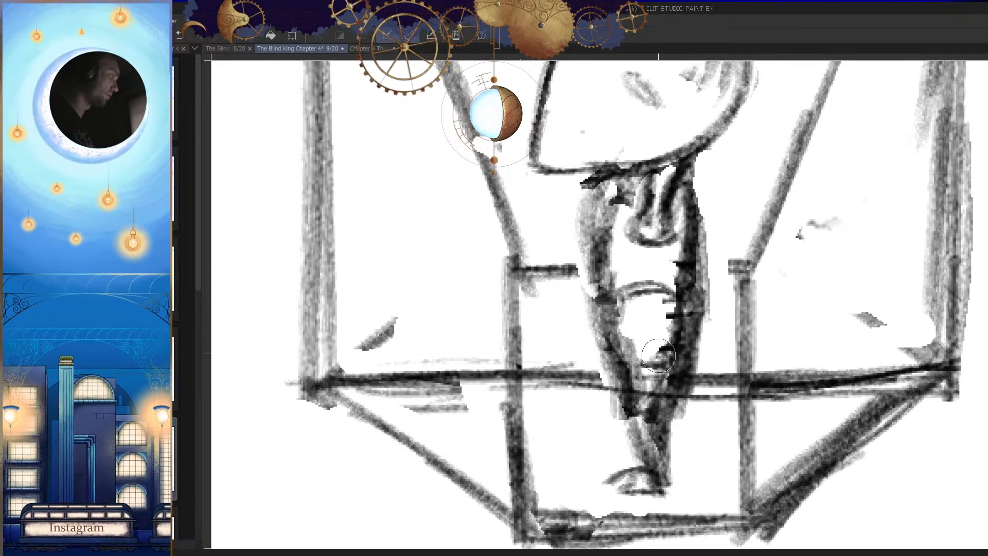
drag(660, 367, 634, 452)
drag(592, 376, 559, 390)
mouse_move(649, 399)
mouse_down()
mouse_move(630, 346)
mouse_move(607, 397)
mouse_move(626, 376)
mouse_up()
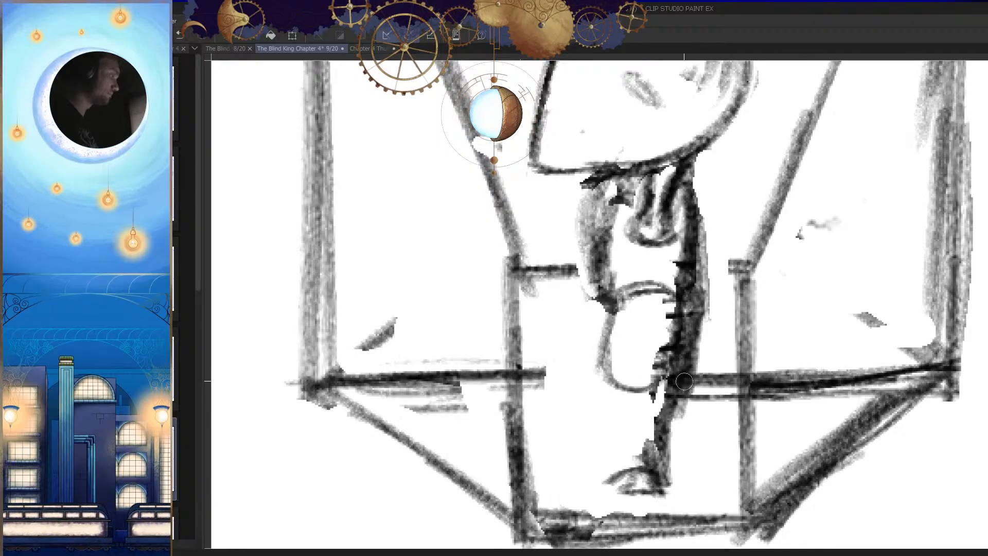
Step: Reshape the bottom of the lower torso into an angular hem and sketch a curved leg line beneath it
mouse_move(626, 375)
mouse_down()
mouse_move(663, 371)
mouse_move(656, 410)
mouse_up()
key(h)
key(h)
drag(578, 373, 638, 367)
key(h)
mouse_move(652, 333)
mouse_down()
mouse_move(687, 343)
mouse_move(646, 360)
mouse_move(647, 444)
mouse_move(629, 366)
mouse_up()
key(h)
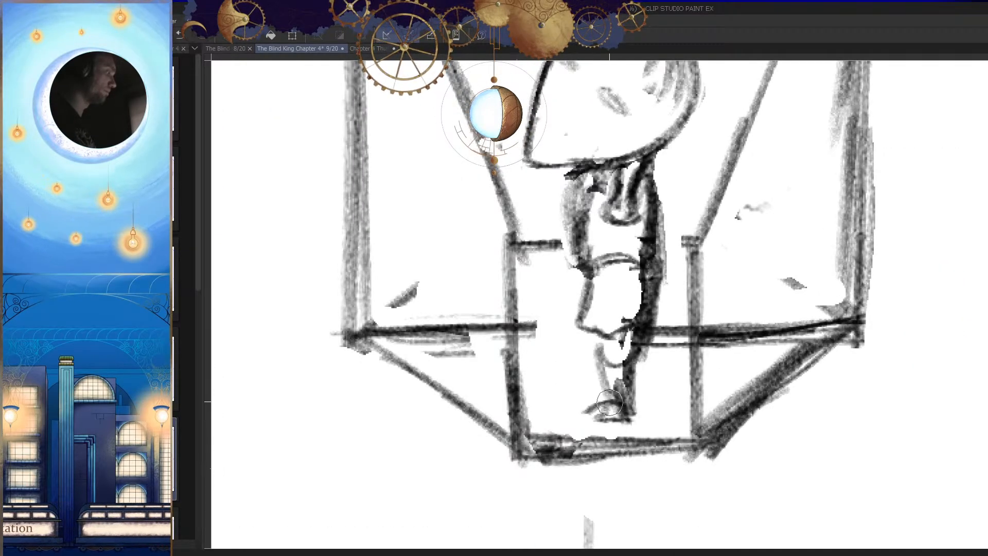
Step: Erase the old rounded foot and draw thin, tapering lower-leg lines in its place
drag(611, 407, 608, 404)
key(h)
scroll(623, 382, down, 2)
key(h)
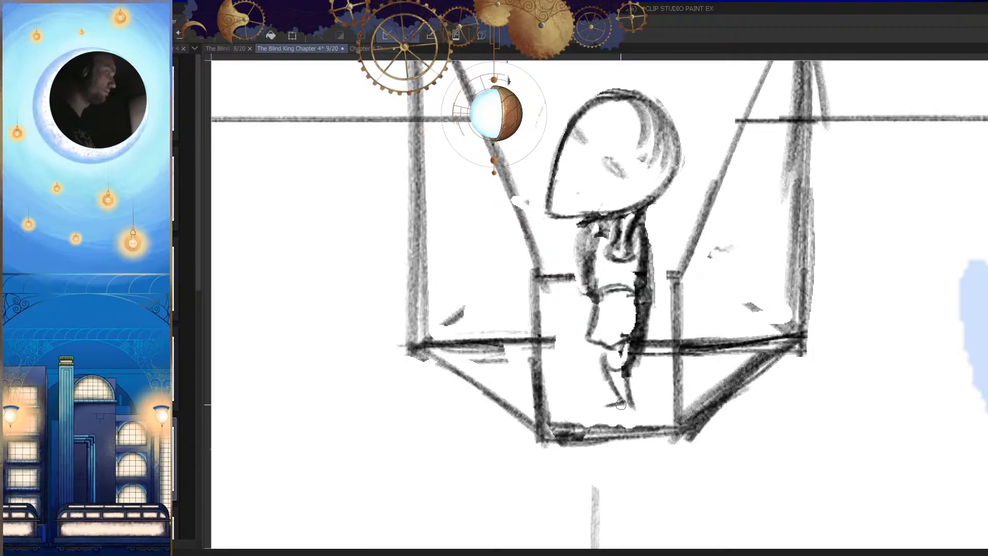
Step: Undo the last two leg strokes and rework the foot as a short slanted line at the ankle
key(h)
mouse_move(687, 391)
mouse_down()
mouse_move(643, 449)
mouse_move(717, 398)
mouse_up()
key(h)
key(ctrl+z)
key(ctrl+z)
drag(548, 391, 611, 379)
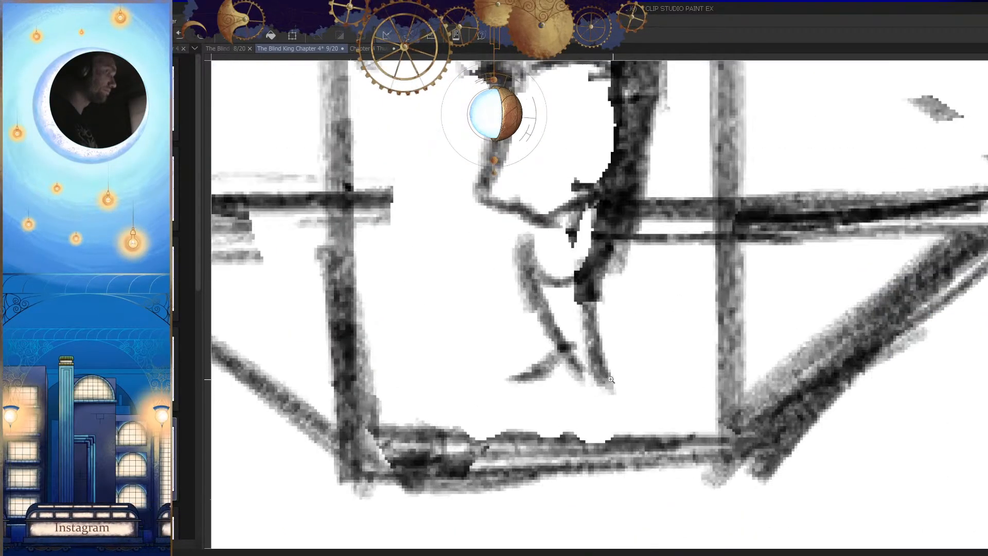
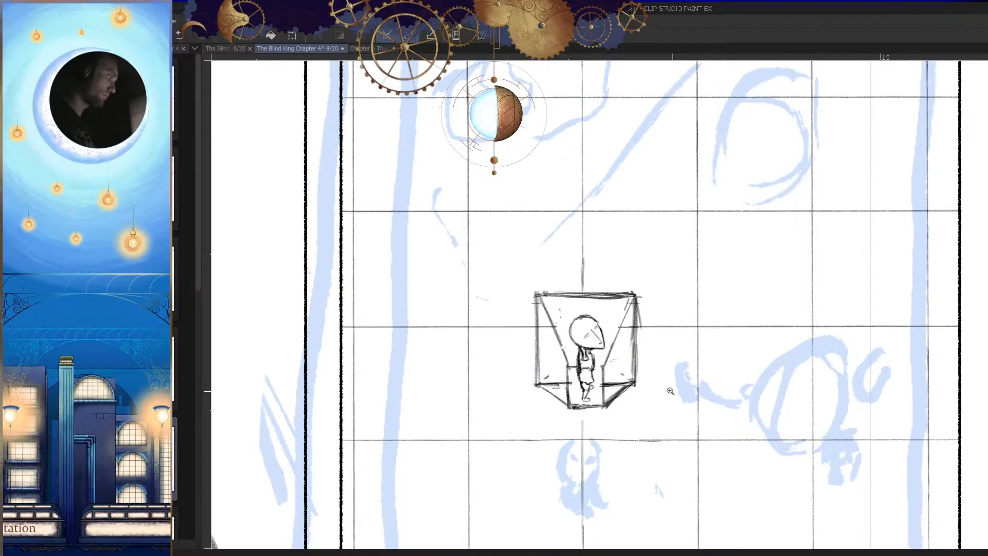
Step: Rework the hips and upper legs of the small figure standing inside the box, undoing the last stroke
drag(580, 356, 641, 363)
drag(629, 398, 624, 383)
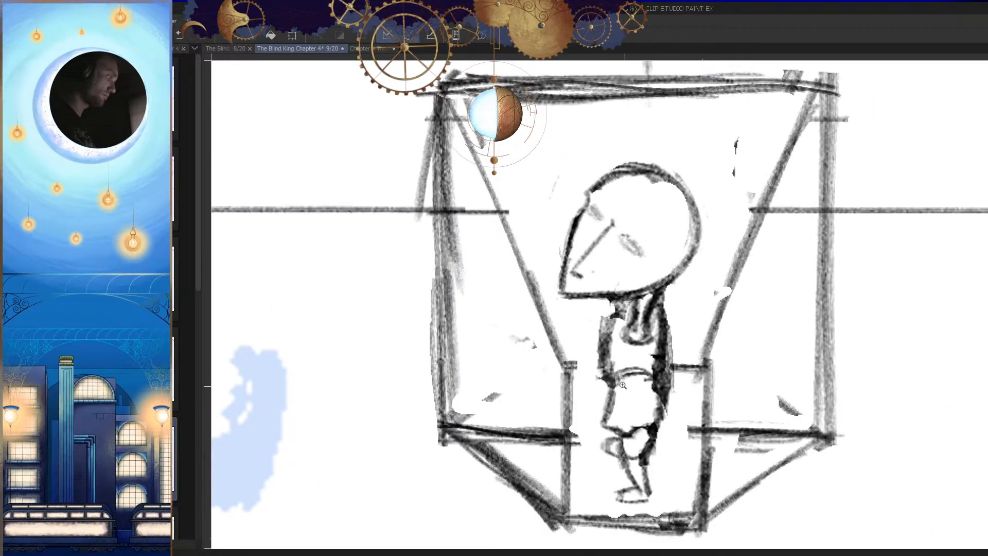
drag(597, 424, 603, 443)
key(h)
drag(625, 447, 638, 391)
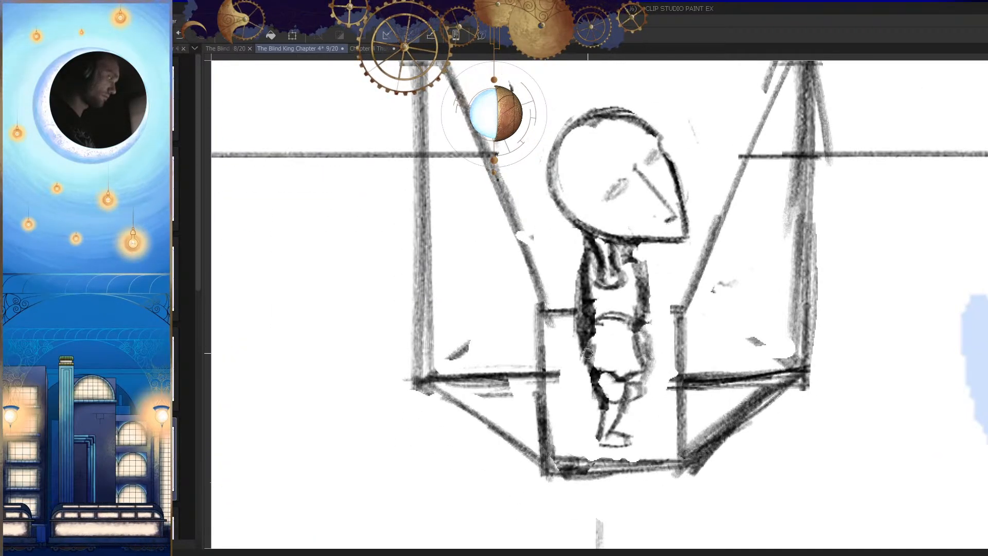
key(ctrl+z)
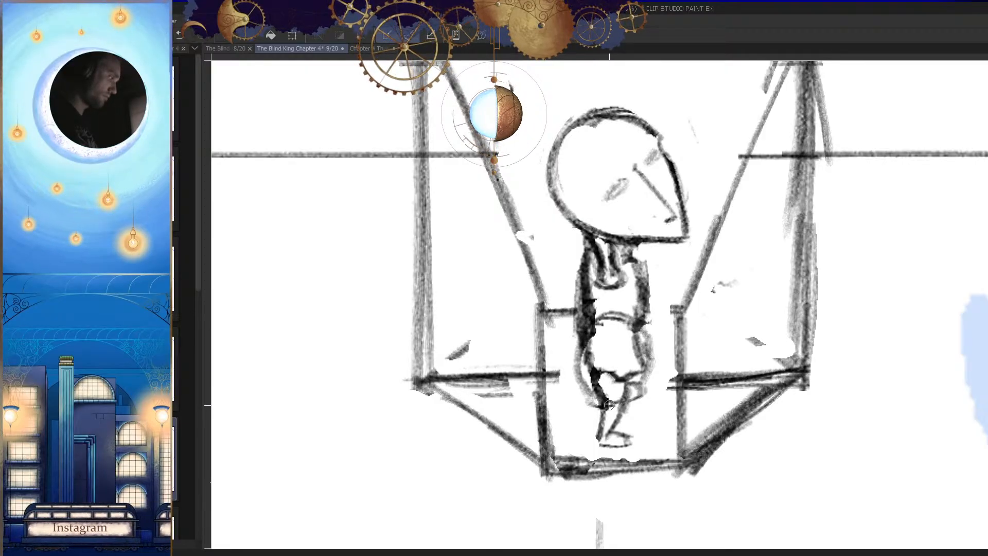
Step: Sketch a rounded garment hem around the figure's hips, above the lower legs
key(h)
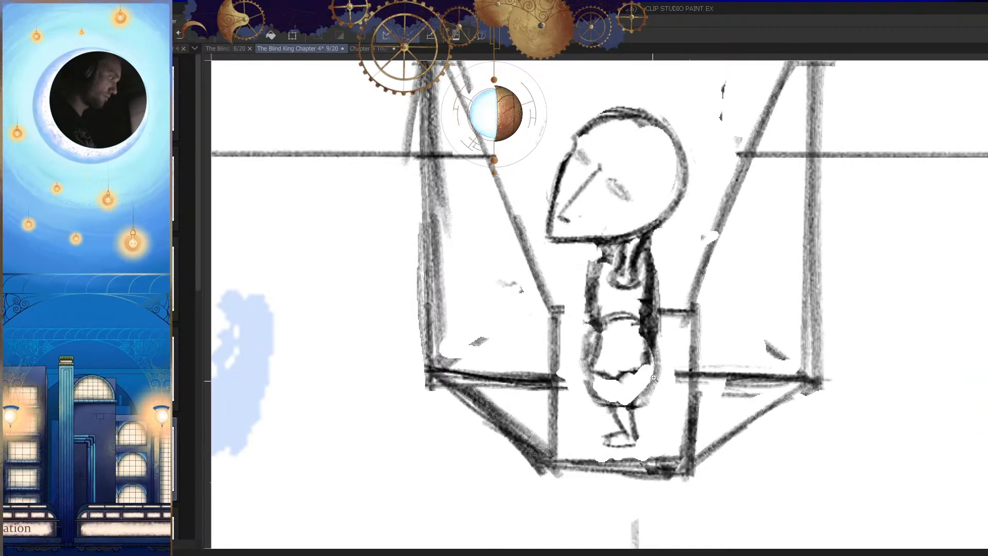
drag(643, 386, 674, 440)
key(h)
click(583, 392)
mouse_move(586, 306)
mouse_down()
mouse_move(599, 381)
mouse_move(633, 381)
mouse_move(607, 347)
mouse_up()
key(ctrl+z)
key(h)
Step: Erase the old leg lines inside the garment and clean up its sides
scroll(647, 379, down, 4)
scroll(619, 356, up, 5)
key(e)
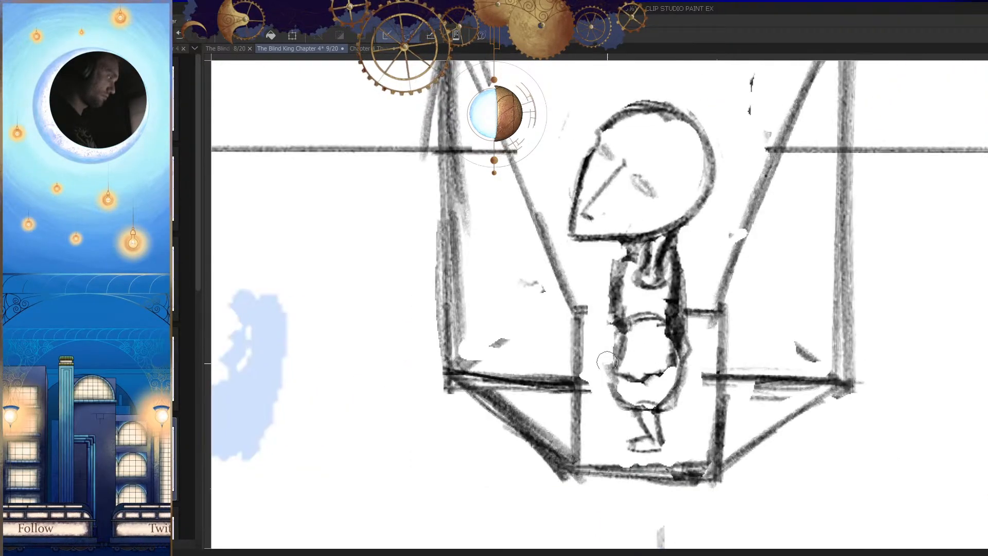
key(h)
scroll(581, 355, up, 3)
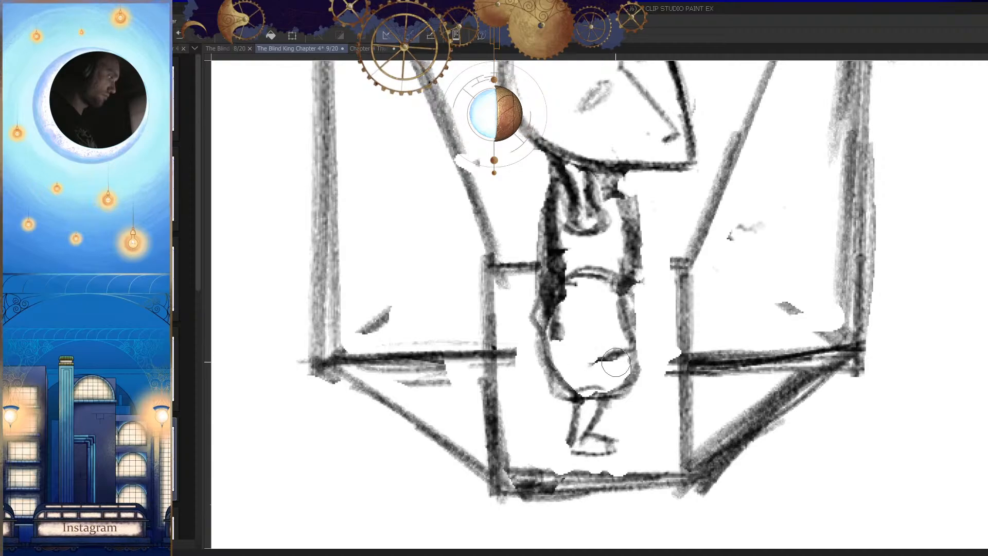
key(h)
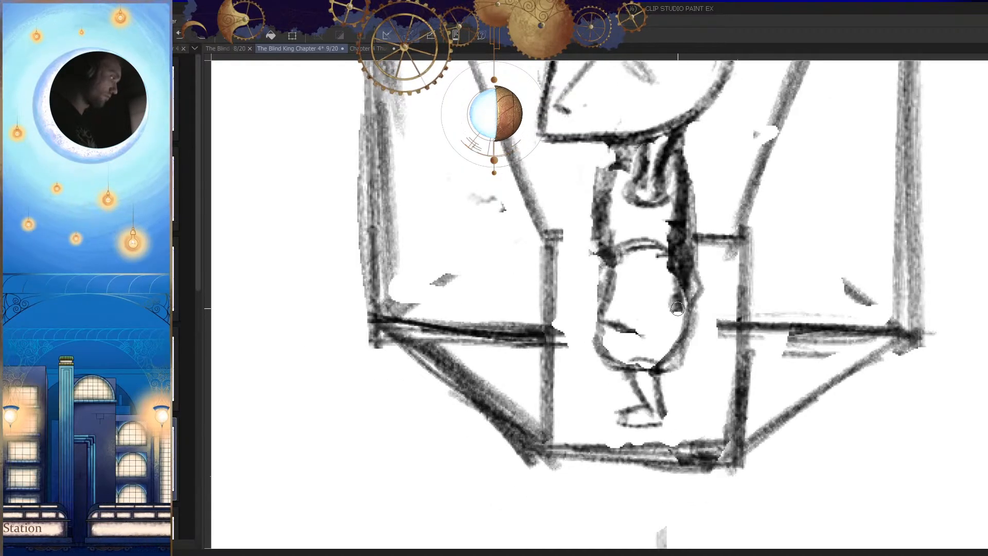
Step: Draw the curved lower edge of the shirt and the legs beneath it, checking the figure against the whole panel
key(h)
scroll(663, 368, down, 3)
scroll(629, 333, up, 2)
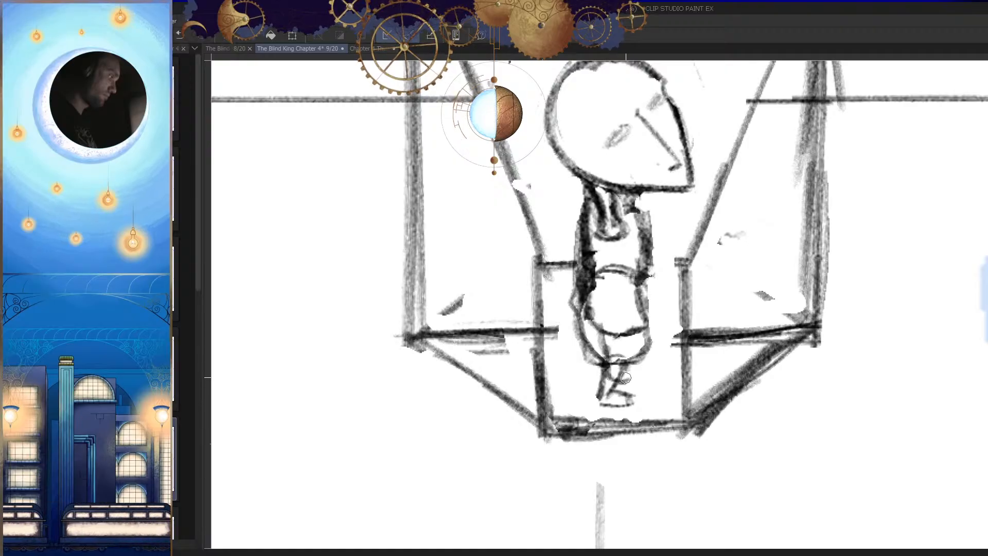
key(h)
scroll(640, 406, down, 5)
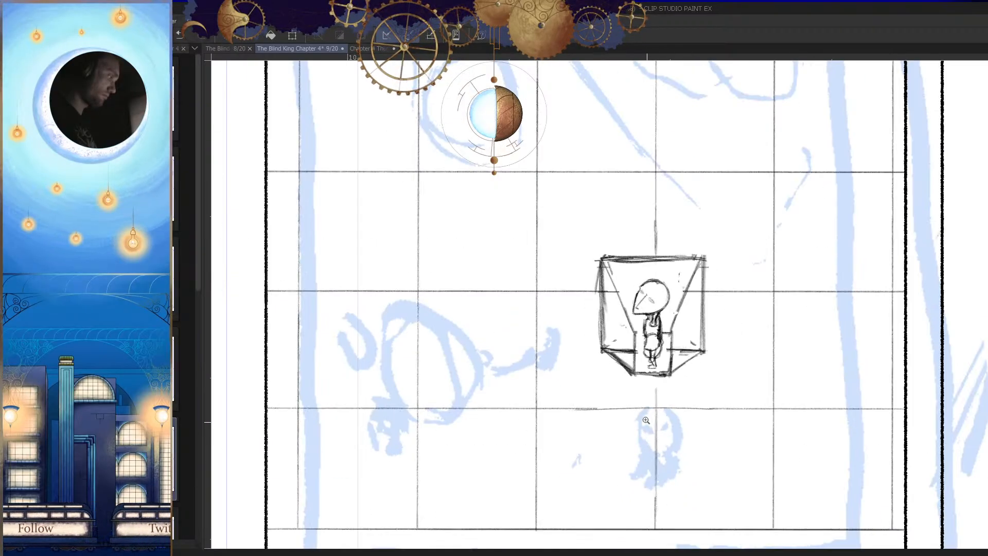
scroll(648, 361, up, 8)
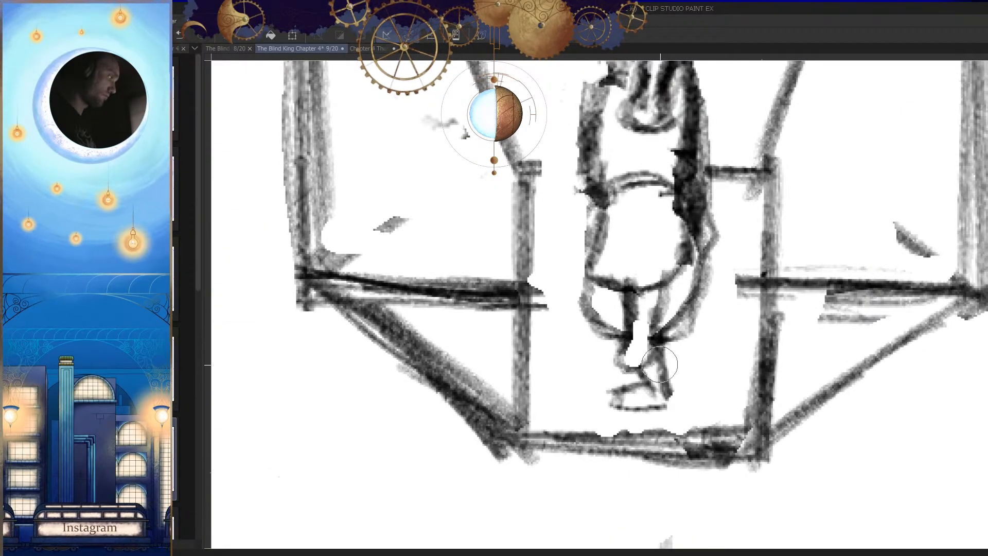
scroll(618, 372, down, 7)
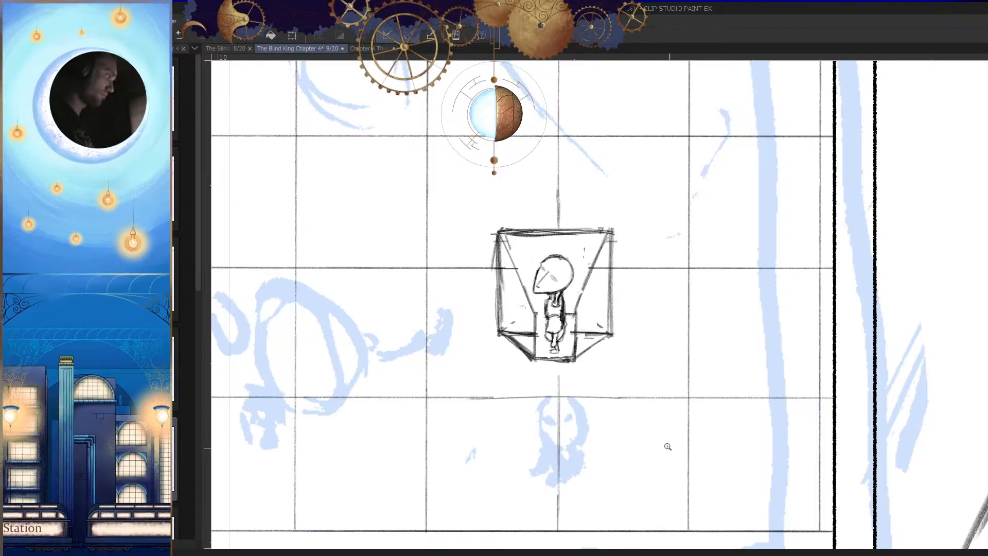
scroll(668, 445, down, 3)
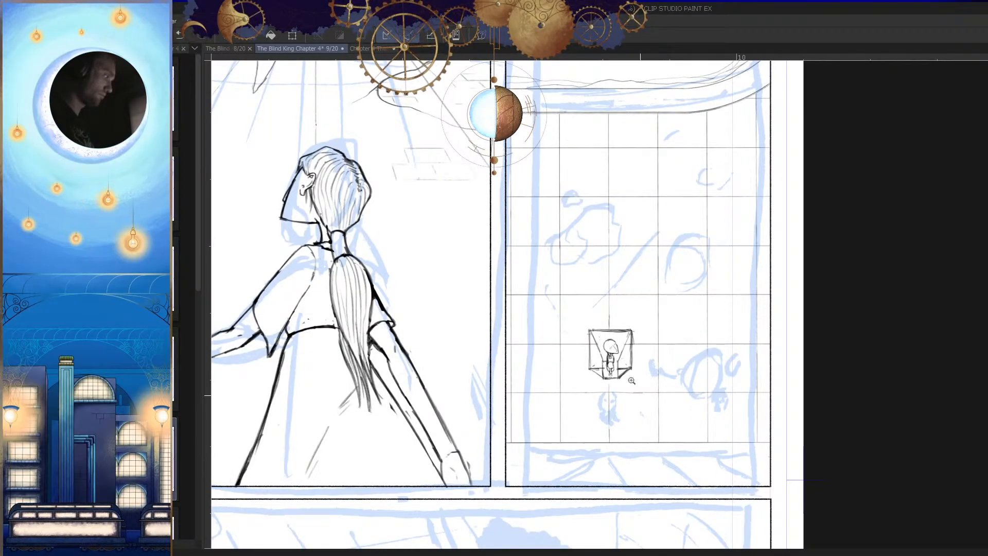
Step: Lighten the dark shading on the figure's chest and redraw the neckline and shoulders
scroll(638, 393, up, 8)
drag(638, 361, 611, 357)
mouse_move(649, 329)
mouse_down()
mouse_move(619, 346)
mouse_move(579, 348)
mouse_move(623, 328)
mouse_move(598, 340)
mouse_move(656, 329)
mouse_move(642, 348)
mouse_move(619, 349)
mouse_move(665, 318)
mouse_move(661, 347)
mouse_move(636, 362)
mouse_move(602, 357)
mouse_move(628, 435)
mouse_up()
key(h)
drag(683, 408, 669, 411)
drag(603, 380, 637, 384)
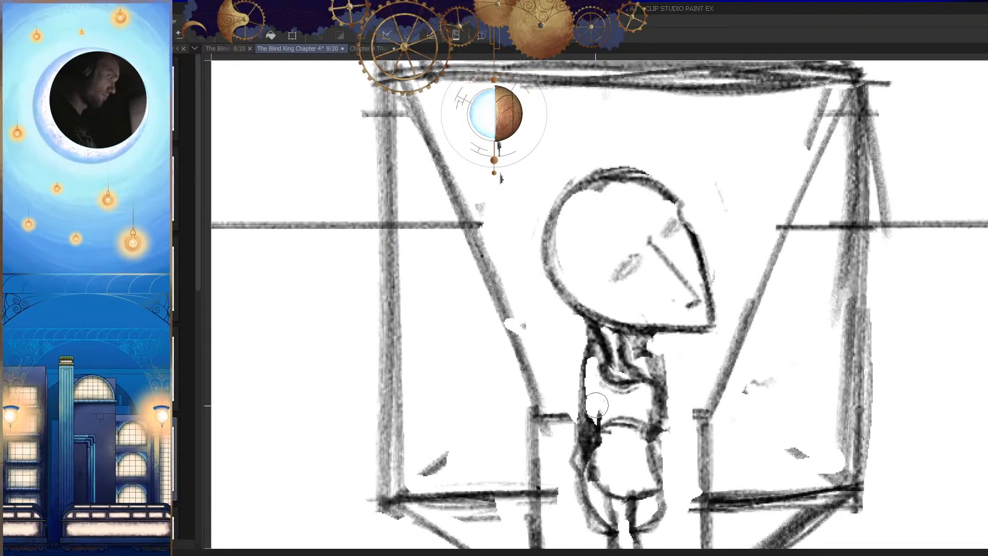
Step: Refine the outlines along both sides of the figure's torso down to the waist
mouse_move(595, 344)
mouse_down()
mouse_move(583, 386)
mouse_move(587, 430)
mouse_up()
key(h)
drag(668, 405, 596, 417)
key(h)
drag(596, 417, 667, 419)
drag(607, 393, 663, 393)
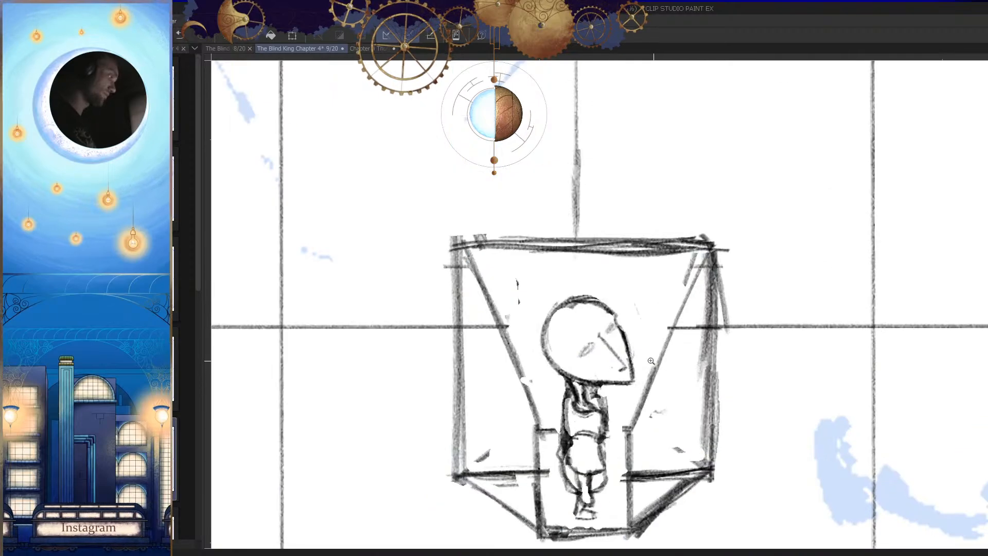
Step: Rework the contour of the figure's head, comparing it in mirrored view
drag(571, 317, 600, 317)
drag(565, 288, 545, 394)
mouse_move(567, 294)
mouse_down()
mouse_move(542, 294)
mouse_move(515, 324)
mouse_up()
drag(611, 338, 564, 340)
key(h)
key(h)
drag(623, 347, 663, 347)
drag(608, 304, 565, 324)
drag(624, 335, 652, 333)
Step: Thin the outline at the back of the head and mark the hairline and ear positions
key(h)
mouse_move(645, 258)
mouse_down()
mouse_move(635, 280)
mouse_move(655, 314)
mouse_up()
mouse_move(647, 296)
mouse_down()
mouse_move(651, 403)
mouse_move(663, 348)
mouse_move(690, 338)
mouse_up()
key(h)
key(h)
key(ctrl+z)
mouse_move(649, 391)
mouse_down()
mouse_move(630, 381)
mouse_move(581, 403)
mouse_up()
key(h)
key(h)
drag(614, 364, 680, 394)
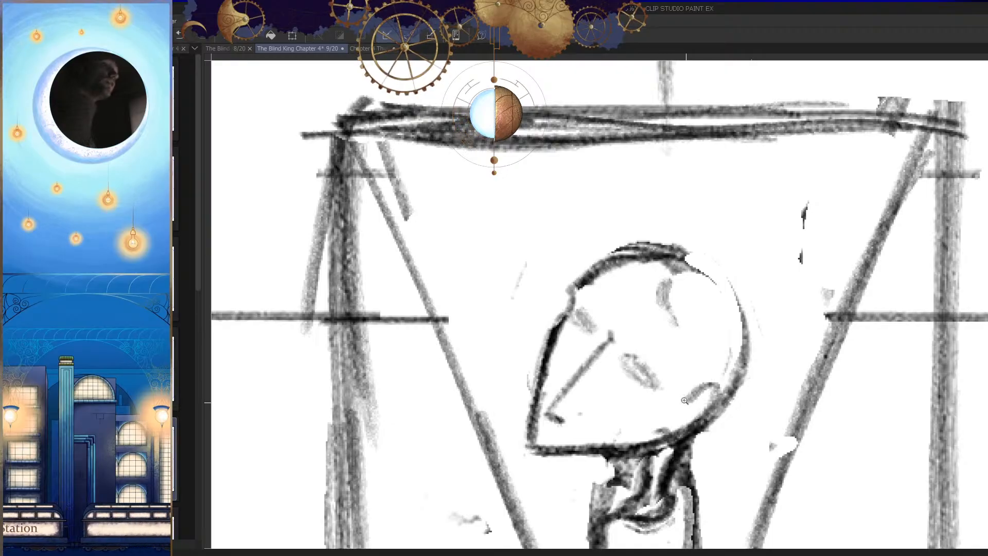
Step: Sketch the ear and the hairline beside it on the figure's head
click(684, 401)
drag(686, 416, 668, 421)
key(p)
drag(686, 368, 657, 408)
key(h)
key(h)
mouse_move(688, 371)
mouse_down()
mouse_move(655, 374)
mouse_move(614, 401)
mouse_up()
key(p)
drag(566, 380, 566, 403)
Step: Erase and redraw the contour from the back of the skull down to the nape
key(h)
key(h)
drag(718, 370, 734, 377)
key(e)
mouse_move(682, 325)
mouse_down()
mouse_move(668, 355)
mouse_move(689, 225)
mouse_up()
key(p)
key(h)
key(e)
mouse_move(735, 139)
mouse_down()
mouse_move(675, 247)
mouse_move(558, 392)
mouse_up()
key(p)
drag(667, 209, 556, 412)
drag(553, 295, 581, 440)
key(h)
mouse_move(695, 270)
mouse_down()
mouse_move(675, 298)
mouse_move(703, 280)
mouse_up()
Step: Redraw the line running from the temple down to the jaw in front of the ear, undoing the unwanted strokes
key(h)
mouse_move(663, 263)
mouse_down()
mouse_move(687, 298)
mouse_move(692, 265)
mouse_up()
key(h)
key(e)
mouse_move(638, 232)
mouse_down()
mouse_move(659, 345)
mouse_move(695, 355)
mouse_up()
key(p)
key(h)
key(ctrl+z)
mouse_move(621, 209)
mouse_down()
mouse_move(598, 375)
mouse_move(606, 228)
mouse_move(622, 389)
mouse_up()
key(ctrl+z)
key(ctrl+z)
drag(590, 293, 603, 392)
drag(591, 310, 595, 381)
key(h)
mouse_move(725, 362)
mouse_down()
mouse_move(684, 411)
mouse_move(692, 362)
mouse_up()
Step: Darken the sideburn area between the ear and the face with short strokes
key(h)
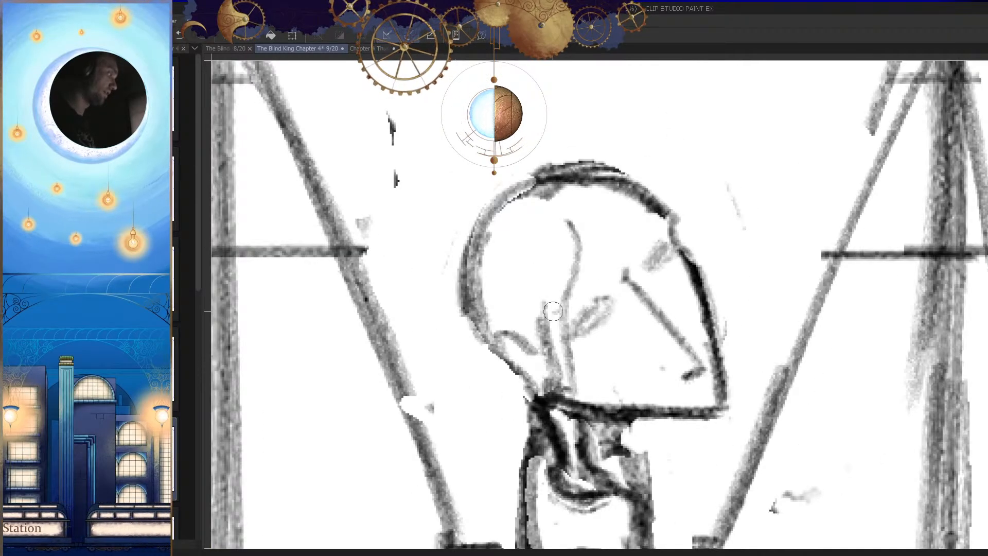
drag(556, 312, 568, 397)
drag(559, 361, 562, 398)
drag(541, 319, 545, 344)
key(h)
drag(643, 334, 669, 343)
Step: Sketch the front hairline across the forehead, undoing failed strokes and checking it in mirrored view
key(h)
mouse_move(622, 278)
mouse_down()
mouse_move(668, 305)
mouse_move(552, 302)
mouse_up()
key(h)
key(ctrl+z)
mouse_move(646, 277)
mouse_down()
mouse_move(600, 271)
mouse_move(541, 301)
mouse_move(533, 277)
mouse_up()
drag(622, 264, 629, 273)
key(ctrl+z)
mouse_move(631, 214)
mouse_down()
mouse_move(544, 248)
mouse_move(534, 307)
mouse_up()
Step: Erase the old top of the skull and draw a more angular hair outline over it
key(h)
scroll(727, 321, down, 5)
scroll(677, 283, up, 5)
key(e)
drag(707, 295, 607, 296)
key(p)
mouse_move(757, 292)
mouse_down()
mouse_move(598, 291)
mouse_move(541, 390)
mouse_up()
key(h)
drag(704, 422, 698, 300)
Step: Draw the back hair contour down to the nape, replacing one unwanted stroke
key(h)
mouse_move(552, 254)
mouse_down()
mouse_move(573, 354)
mouse_move(608, 429)
mouse_up()
key(h)
drag(680, 405, 675, 355)
key(ctrl+z)
drag(677, 234, 597, 387)
drag(640, 409, 605, 450)
Step: Refine the hair contour around the crown and the tuft overhanging the forehead
key(h)
drag(679, 440, 672, 418)
mouse_move(591, 375)
mouse_down()
mouse_move(650, 355)
mouse_move(637, 323)
mouse_move(671, 309)
mouse_up()
key(h)
mouse_move(646, 298)
mouse_down()
mouse_move(591, 280)
mouse_move(554, 293)
mouse_move(694, 296)
mouse_up()
key(h)
drag(703, 293, 686, 284)
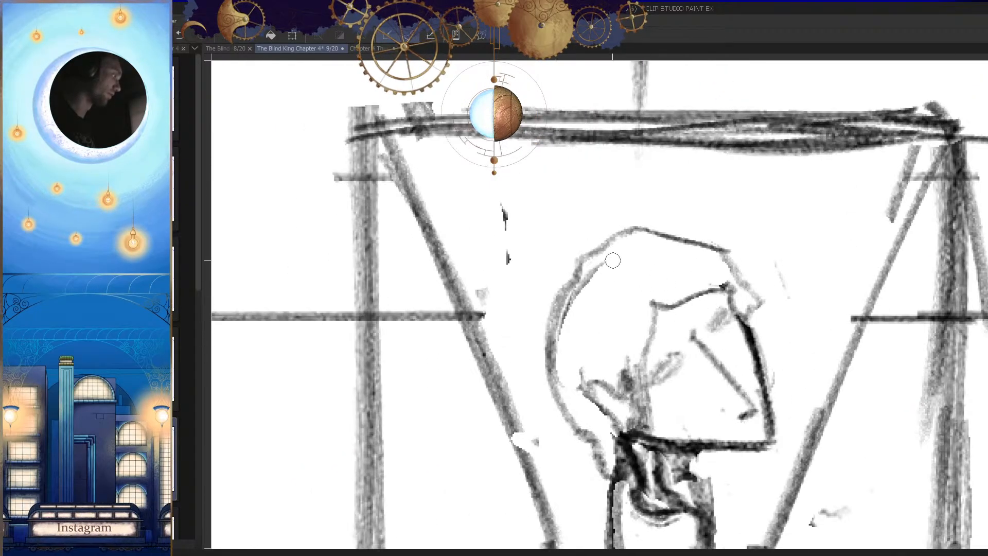
Step: Add a row of short hatch marks along the side of the head where the top hair ends
mouse_move(596, 264)
mouse_down()
mouse_move(673, 278)
mouse_move(644, 267)
mouse_move(646, 276)
mouse_move(596, 286)
mouse_up()
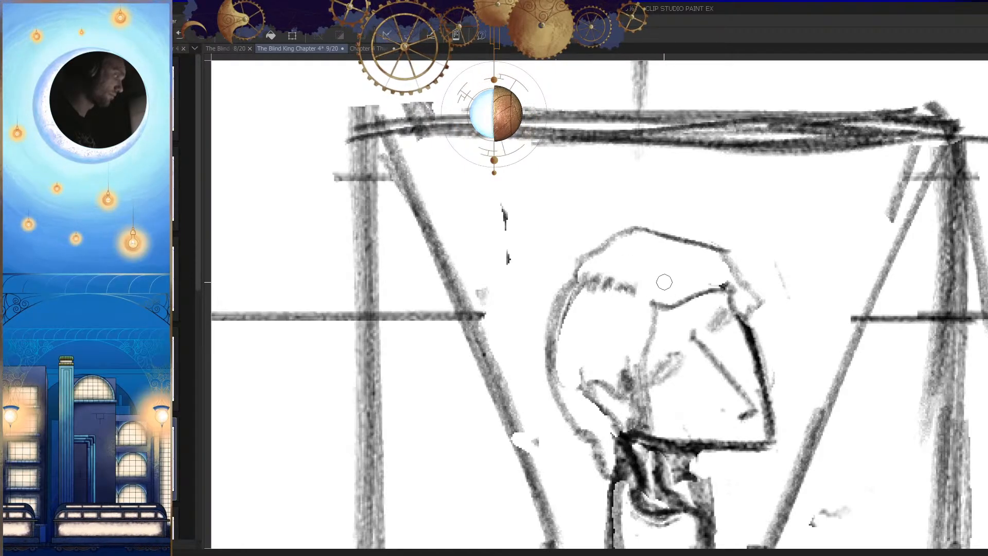
drag(643, 308, 520, 314)
key(h)
key(h)
drag(607, 360, 700, 350)
key(h)
drag(597, 320, 742, 326)
mouse_move(532, 263)
mouse_down()
mouse_move(558, 272)
mouse_move(500, 279)
mouse_up()
key(h)
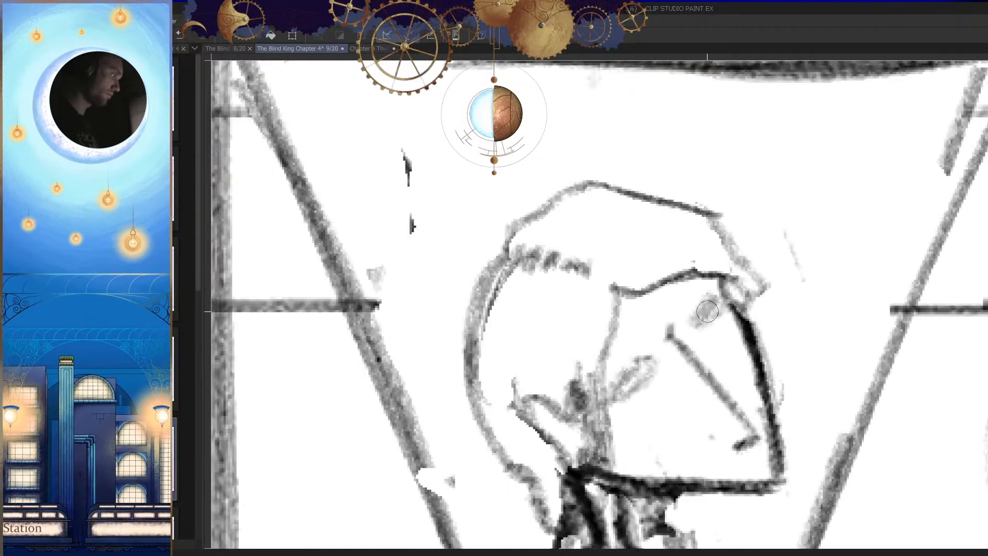
Step: Fill the top of the hair with long curved strands sweeping from the forehead back to the crown
drag(715, 226, 579, 281)
drag(703, 253, 617, 274)
drag(667, 269, 594, 280)
drag(723, 263, 617, 281)
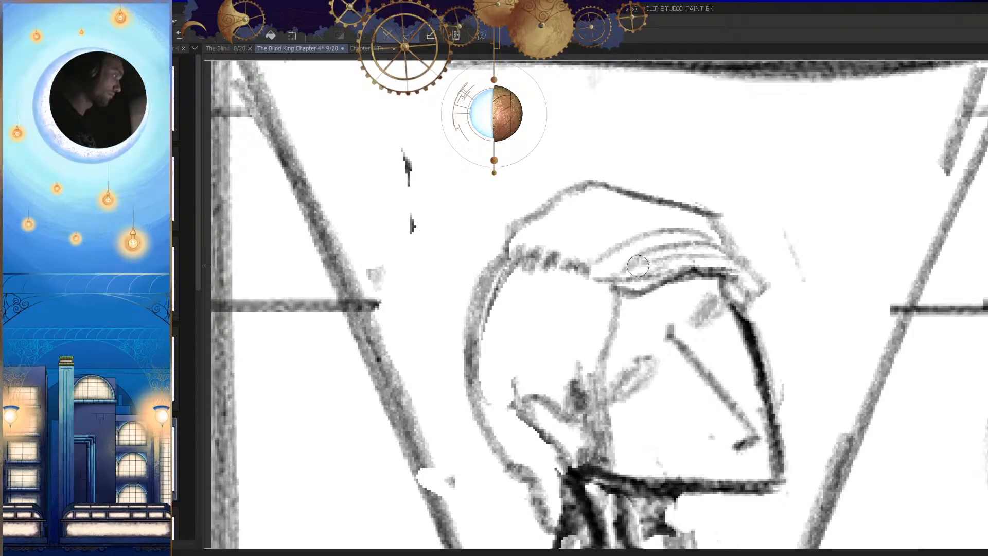
drag(700, 211, 566, 275)
drag(658, 200, 556, 252)
drag(617, 201, 515, 261)
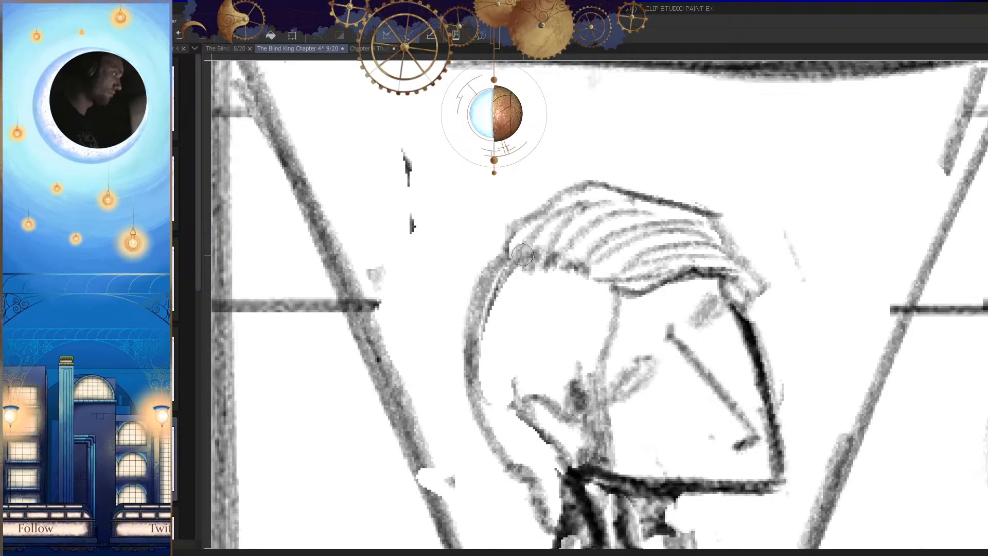
Step: Fill the side and back of the head with long curved hair strands running down around the ear to the nape
drag(540, 225, 510, 257)
key(h)
drag(713, 298, 643, 319)
key(h)
drag(663, 358, 685, 342)
drag(573, 274, 602, 266)
mouse_move(616, 216)
mouse_down()
mouse_move(593, 317)
mouse_move(625, 304)
mouse_up()
drag(629, 240, 608, 300)
drag(625, 195, 569, 349)
mouse_move(597, 203)
mouse_down()
mouse_move(555, 306)
mouse_move(524, 313)
mouse_up()
mouse_move(534, 242)
mouse_down()
mouse_move(510, 317)
mouse_move(571, 426)
mouse_move(590, 414)
mouse_up()
key(h)
drag(596, 450, 535, 458)
key(h)
drag(652, 471, 647, 393)
scroll(647, 393, up, 2)
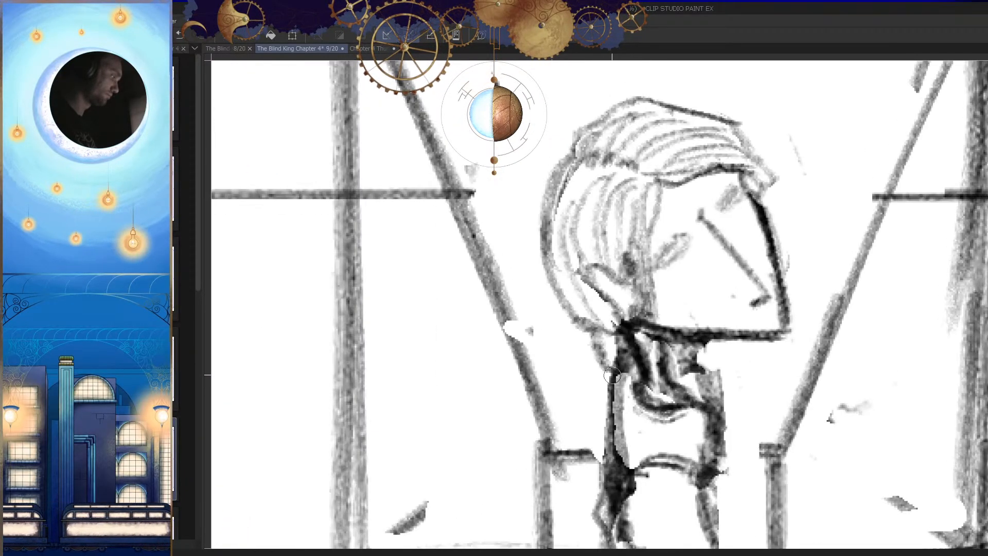
Step: Sketch the ponytail hanging from the nape behind the torso, replacing the first stroke
mouse_move(618, 347)
mouse_down()
mouse_move(619, 365)
mouse_move(621, 323)
mouse_move(610, 478)
mouse_up()
key(p)
key(ctrl+z)
mouse_move(611, 319)
mouse_down()
mouse_move(597, 325)
mouse_move(584, 466)
mouse_up()
drag(604, 430, 589, 458)
key(e)
mouse_move(620, 337)
mouse_down()
mouse_move(613, 342)
mouse_move(635, 354)
mouse_move(609, 478)
mouse_up()
key(e)
drag(608, 381, 592, 455)
Step: Clean up the ponytail's contour beside the torso and add a long hair strand inside it
key(h)
mouse_move(678, 371)
mouse_down()
mouse_move(663, 365)
mouse_move(736, 345)
mouse_up()
mouse_move(654, 330)
mouse_down()
mouse_move(687, 330)
mouse_move(658, 370)
mouse_move(674, 368)
mouse_up()
key(h)
key(e)
drag(651, 338, 655, 387)
scroll(651, 348, up, 3)
drag(658, 260, 655, 314)
key(p)
drag(675, 236, 684, 389)
scroll(699, 390, down, 6)
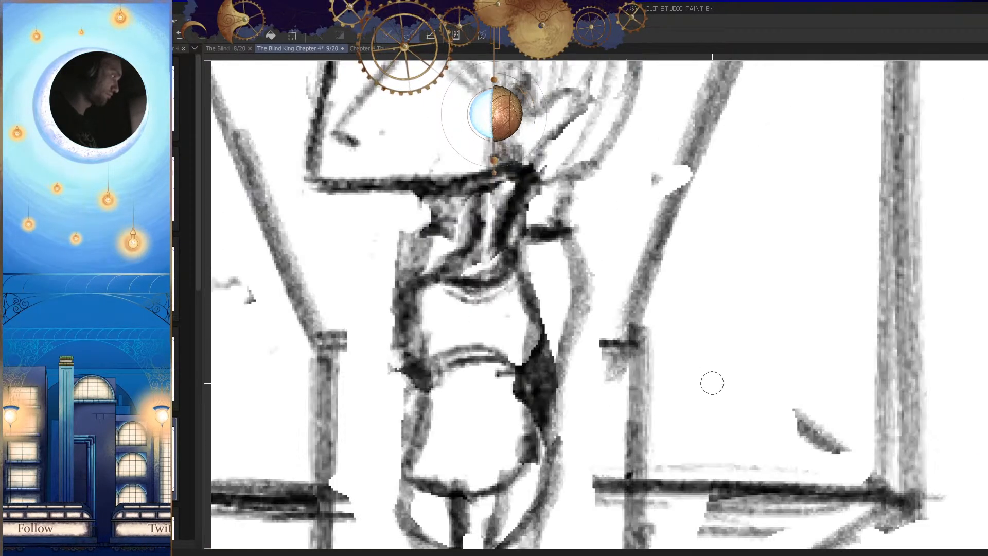
scroll(593, 344, up, 6)
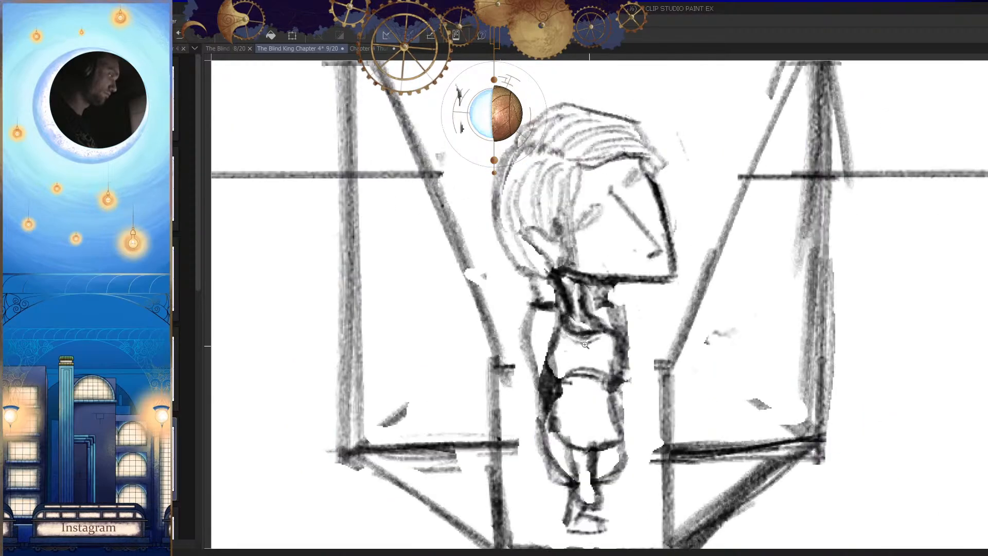
drag(535, 312, 535, 380)
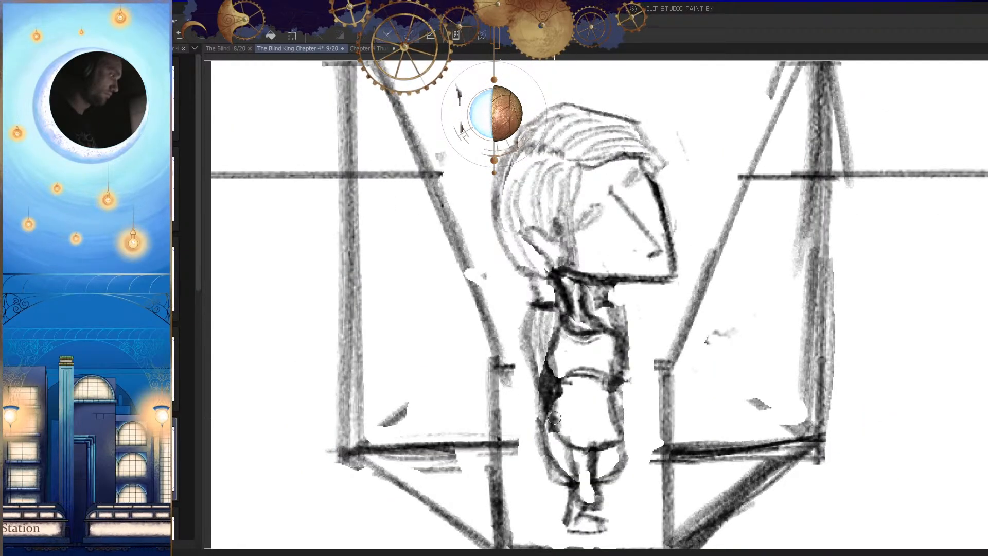
Step: Hide the blue rough sketch layer and compare the boxed figure with the panel grid and neighbouring panel
drag(608, 397, 530, 396)
key(h)
drag(626, 380, 698, 378)
scroll(698, 378, down, 7)
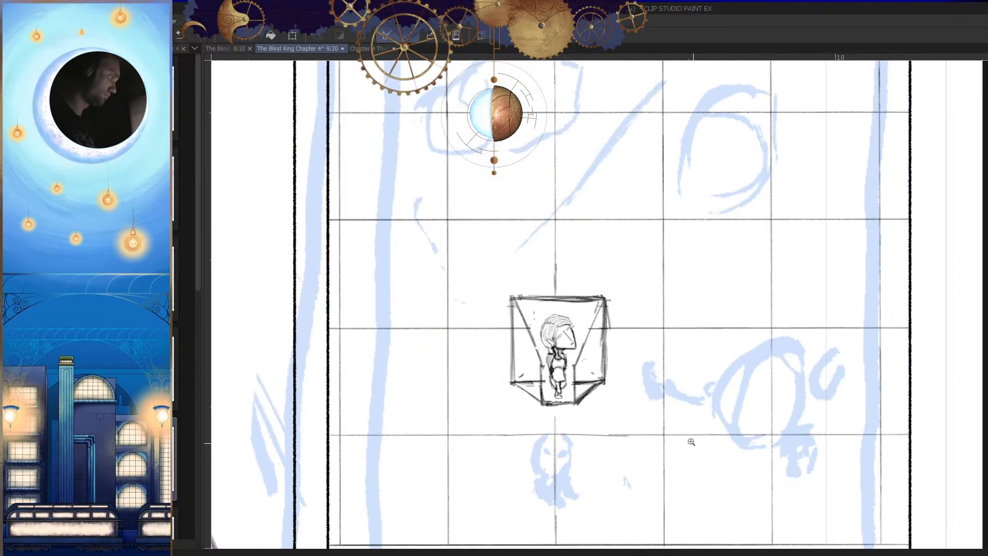
scroll(669, 447, up, 3)
scroll(674, 442, up, 2)
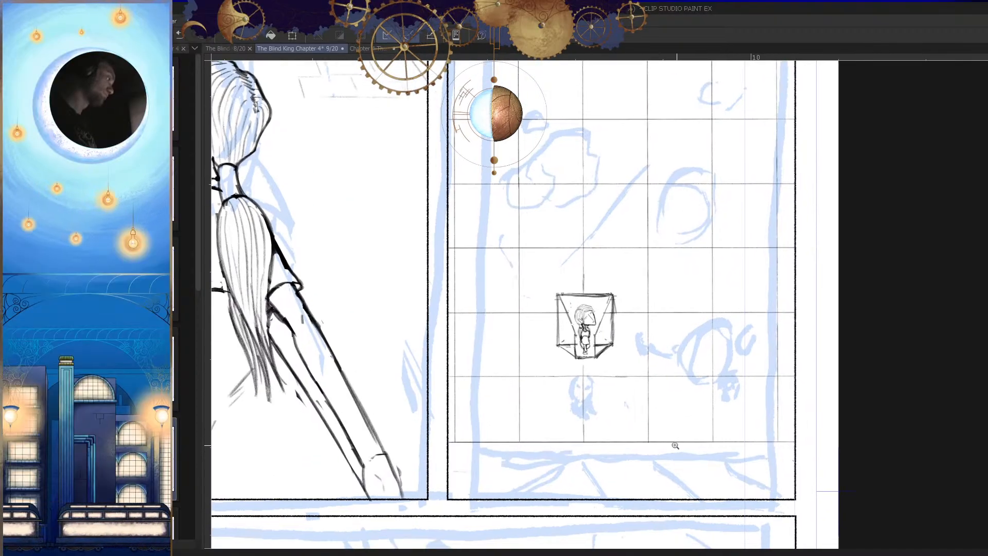
key(Tab)
scroll(622, 413, down, 4)
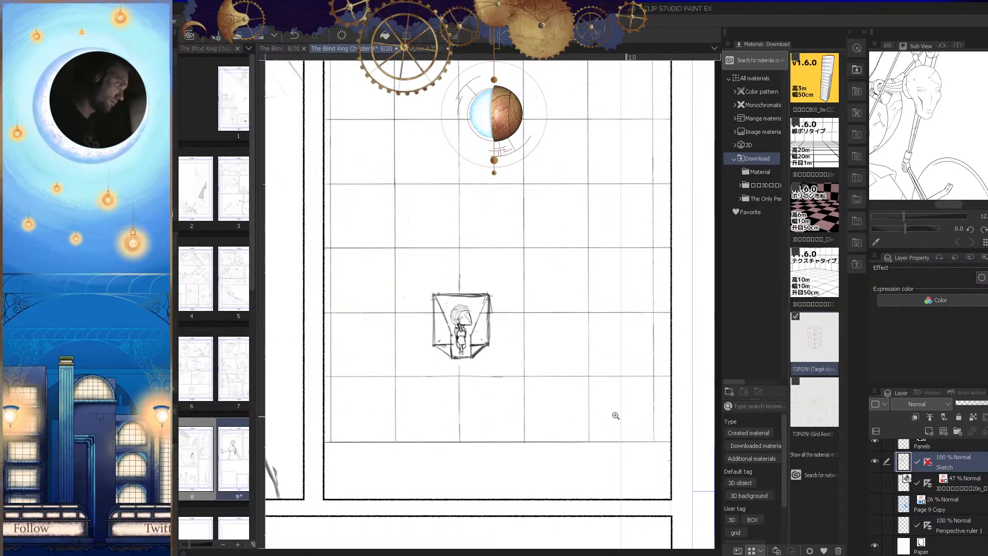
scroll(591, 374, up, 2)
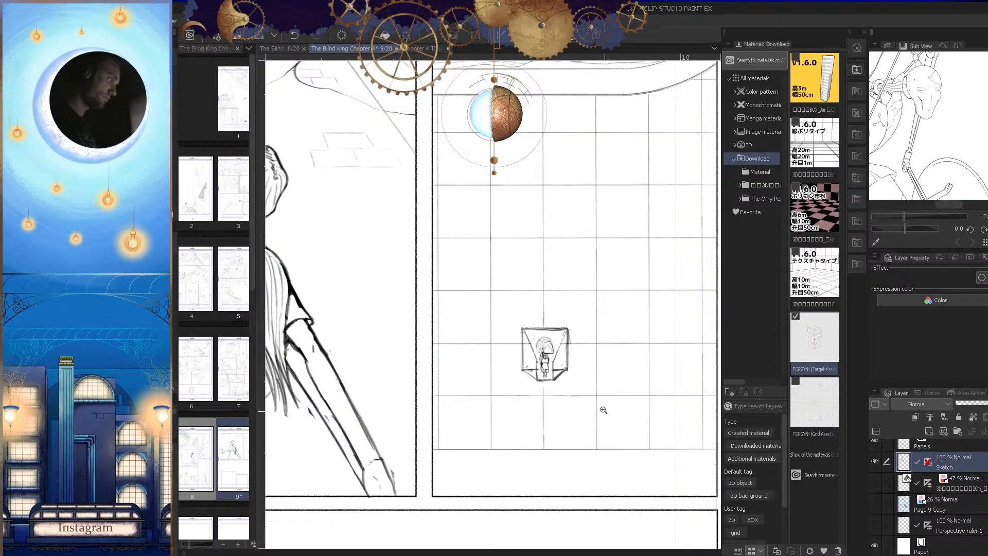
scroll(606, 415, down, 1)
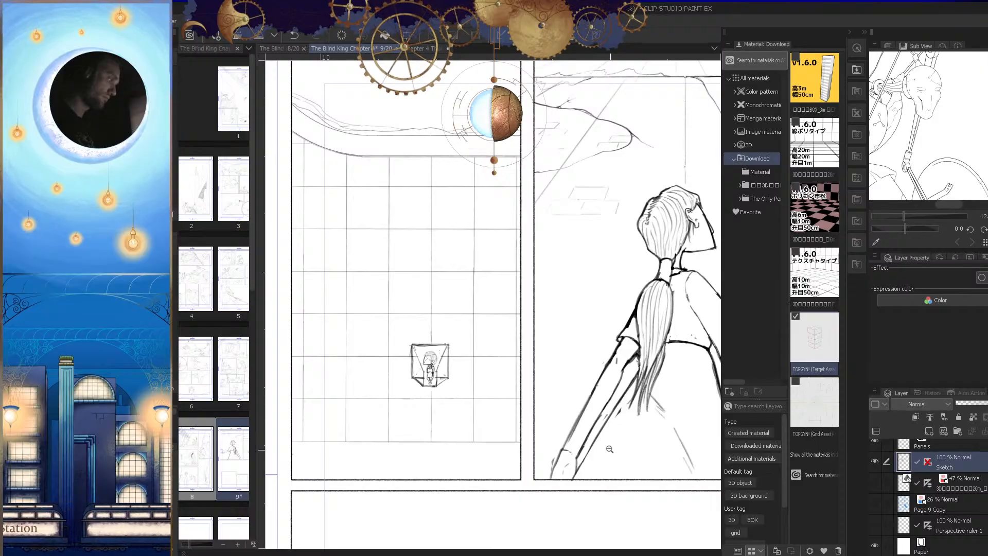
key(h)
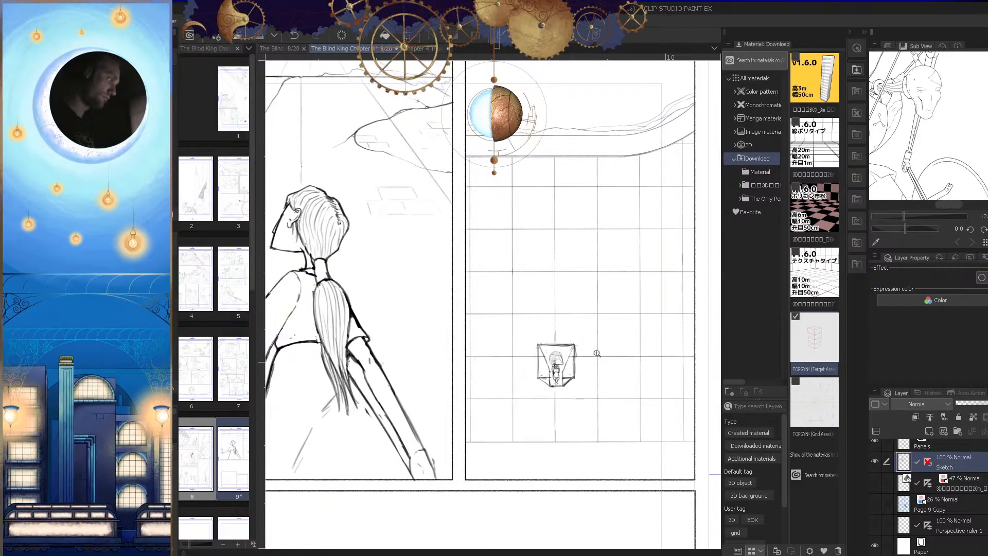
Step: Select the whole figure with a polyline outline, enlarge it inside the box with a transform, and deselect
scroll(585, 355, up, 4)
scroll(617, 414, down, 2)
scroll(568, 426, up, 1)
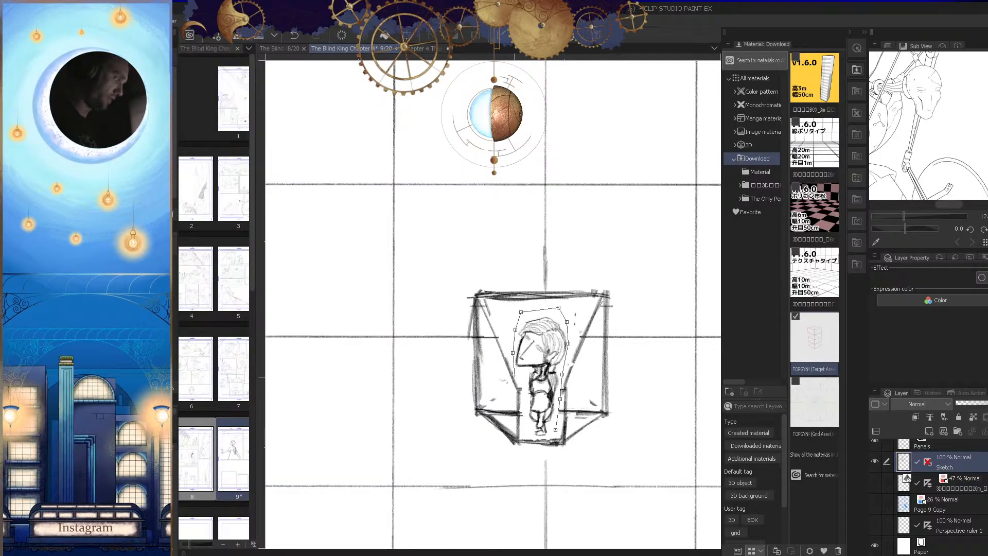
click(541, 438)
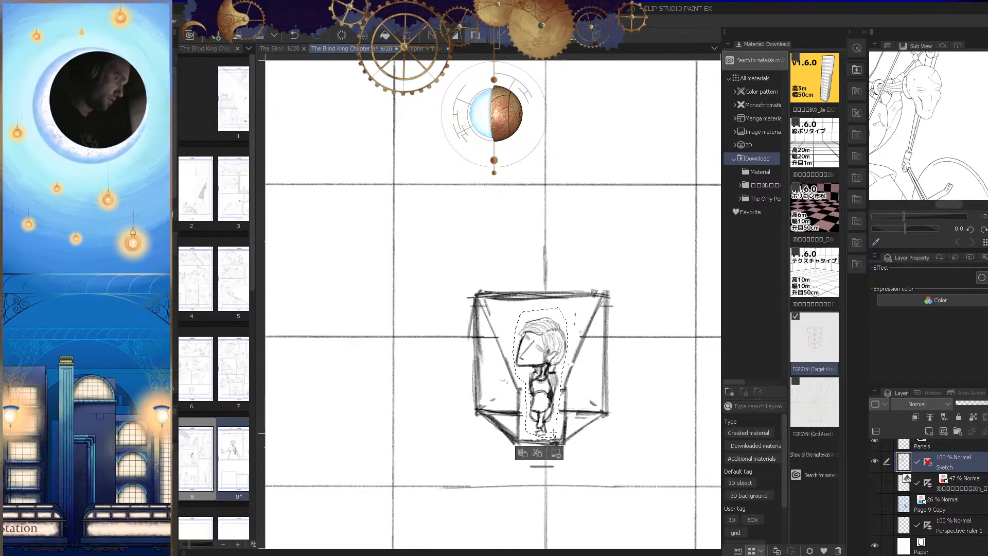
key(ctrl+t)
drag(538, 305, 539, 286)
drag(557, 329, 557, 339)
drag(538, 297, 540, 290)
drag(554, 344, 560, 376)
key(h)
click(432, 459)
key(ctrl+d)
Step: Erase the figure's feet and sketch the lower legs and feet again above the box floor
drag(549, 422, 465, 451)
drag(558, 443, 561, 429)
mouse_move(545, 394)
mouse_down()
mouse_move(596, 430)
mouse_move(602, 460)
mouse_up()
drag(542, 447, 609, 455)
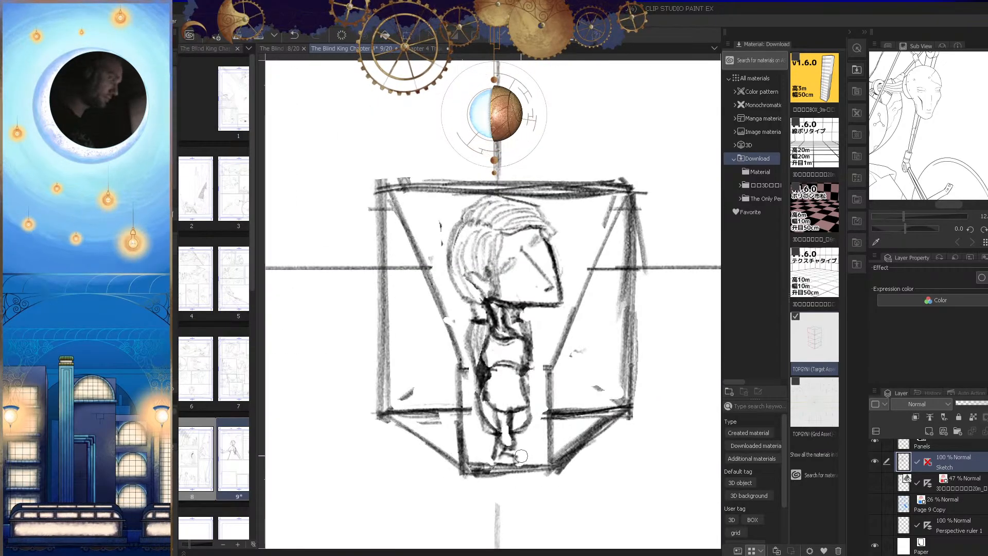
key(h)
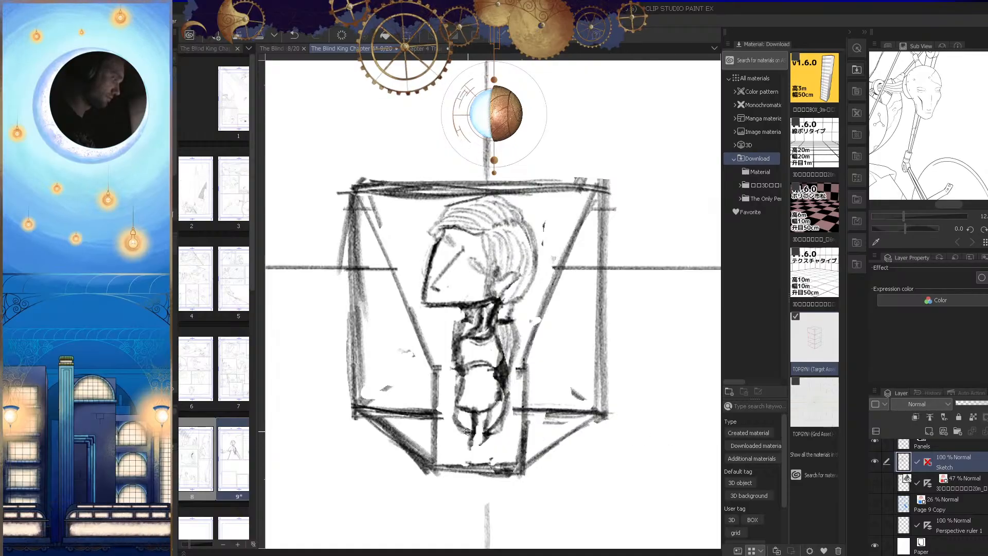
key(h)
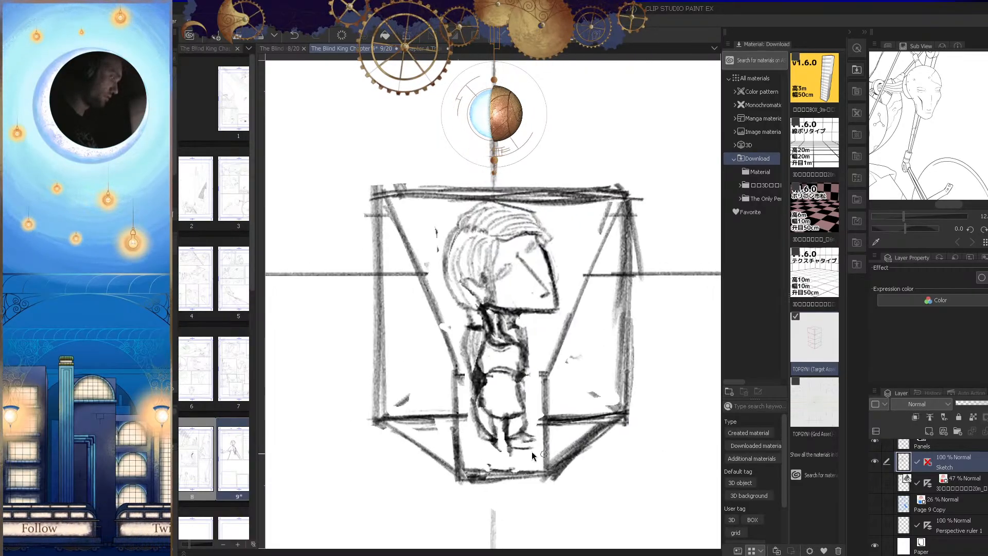
key(h)
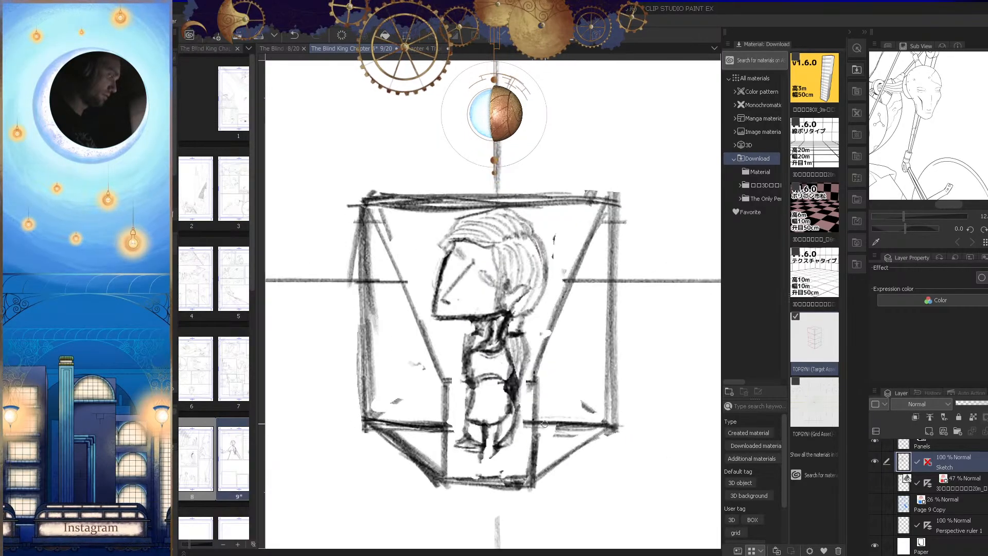
Step: Check the boxed figure's proportions in normal and mirrored view, close up and against the whole panel
scroll(514, 447, down, 6)
key(h)
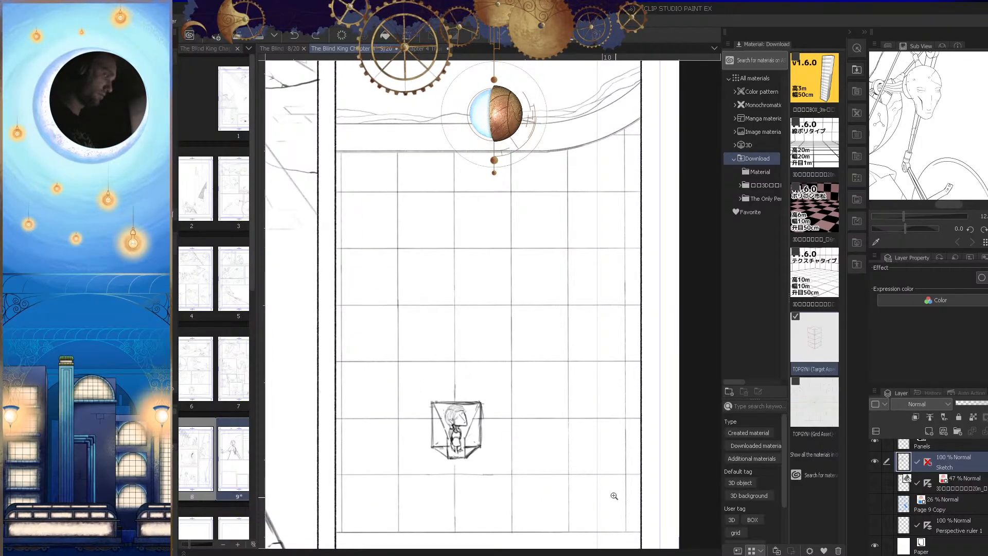
key(h)
scroll(571, 468, up, 8)
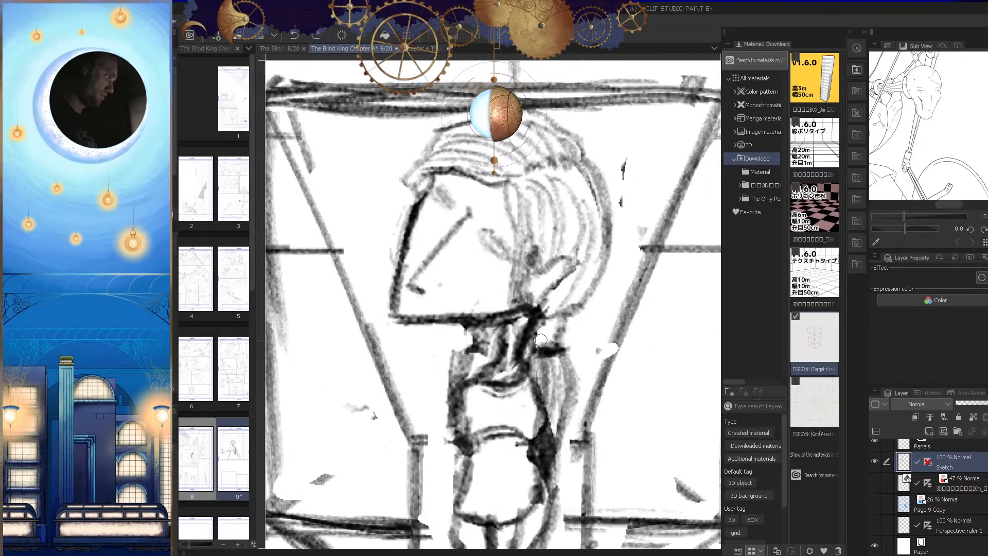
key(h)
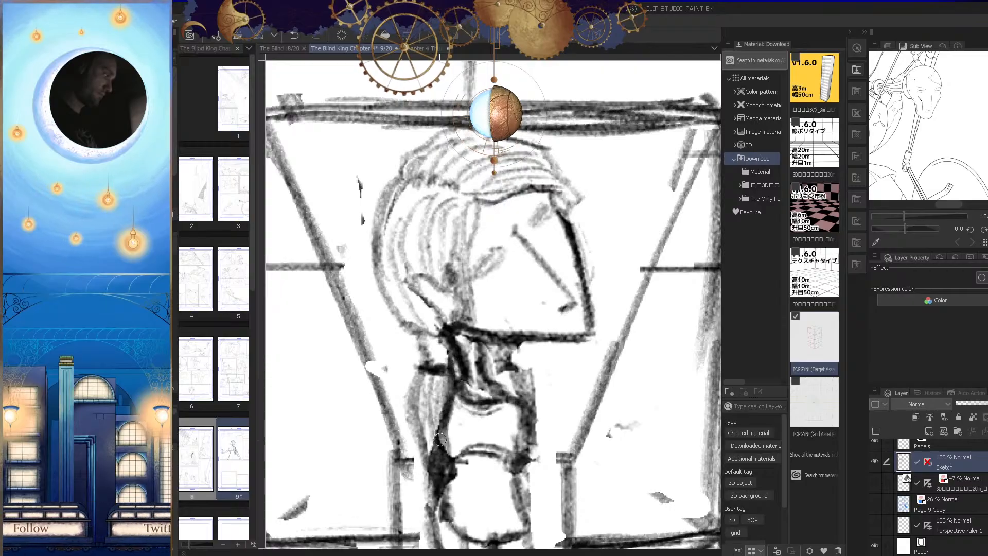
scroll(542, 425, down, 5)
scroll(542, 424, up, 3)
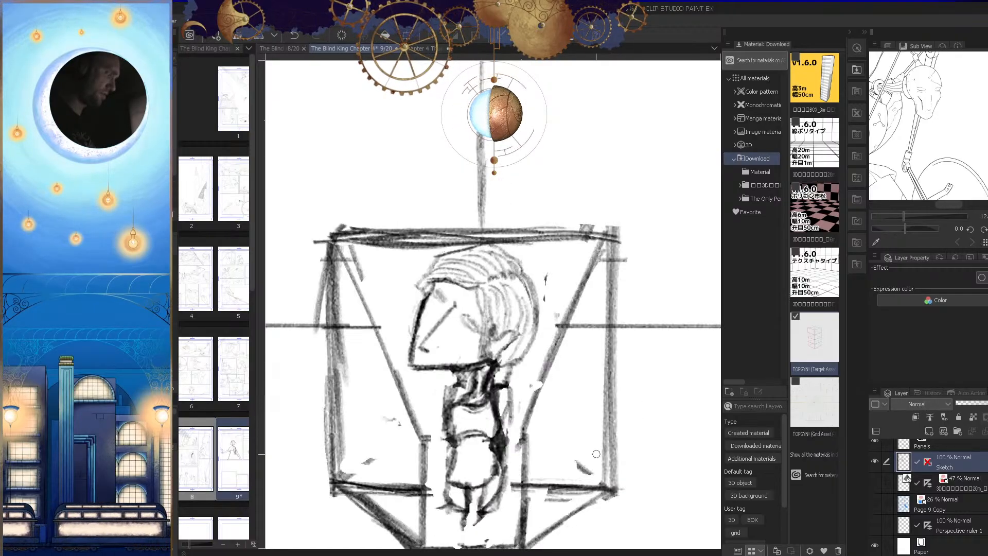
scroll(486, 427, down, 3)
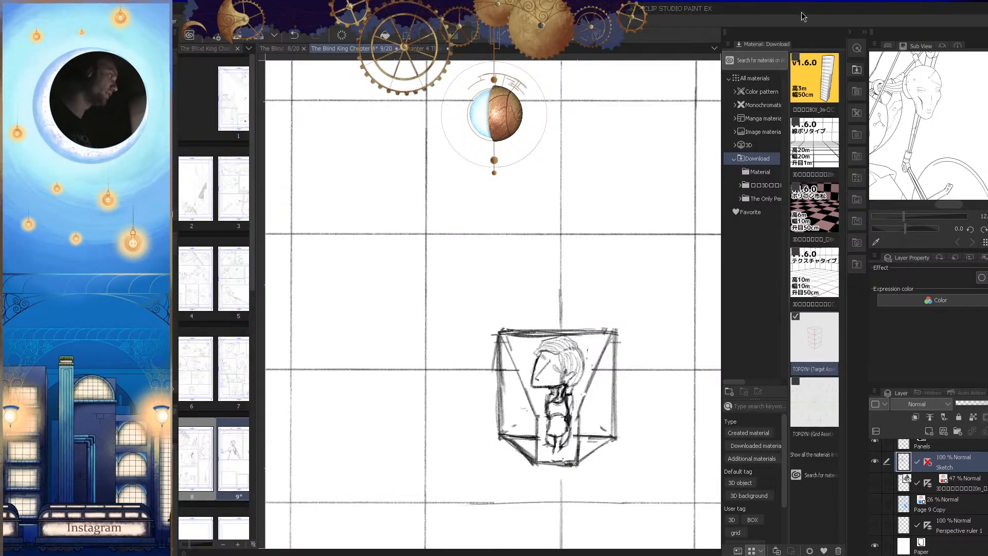
Step: Thin the heavy jawline and redraw it as a slim, slightly curved line from chin to neck
drag(551, 376, 628, 365)
key(h)
mouse_move(503, 364)
mouse_down()
mouse_move(565, 355)
mouse_move(659, 369)
mouse_move(704, 356)
mouse_up()
key(Tab)
key(h)
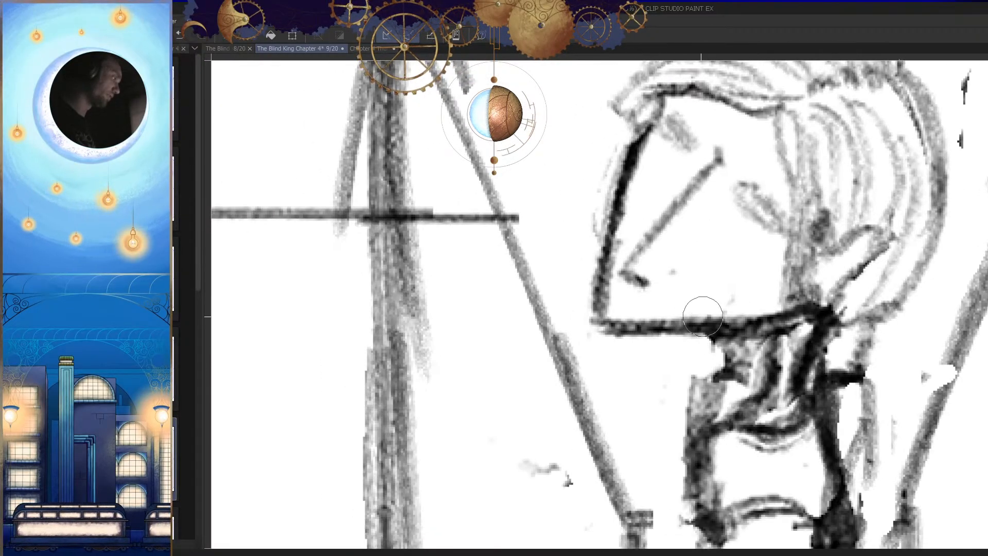
mouse_move(624, 325)
mouse_down()
mouse_move(738, 318)
mouse_move(746, 327)
mouse_up()
key(p)
mouse_move(677, 333)
mouse_down()
mouse_move(792, 312)
mouse_move(685, 335)
mouse_up()
drag(787, 315, 599, 331)
key(h)
drag(695, 350, 766, 346)
drag(674, 325, 651, 332)
key(h)
drag(616, 302, 671, 320)
Step: Erase the thick outer edge of the face profile and redraw it as a thin line from forehead to chin
key(e)
drag(613, 186, 581, 333)
key(ctrl+z)
drag(598, 179, 571, 318)
drag(603, 161, 573, 363)
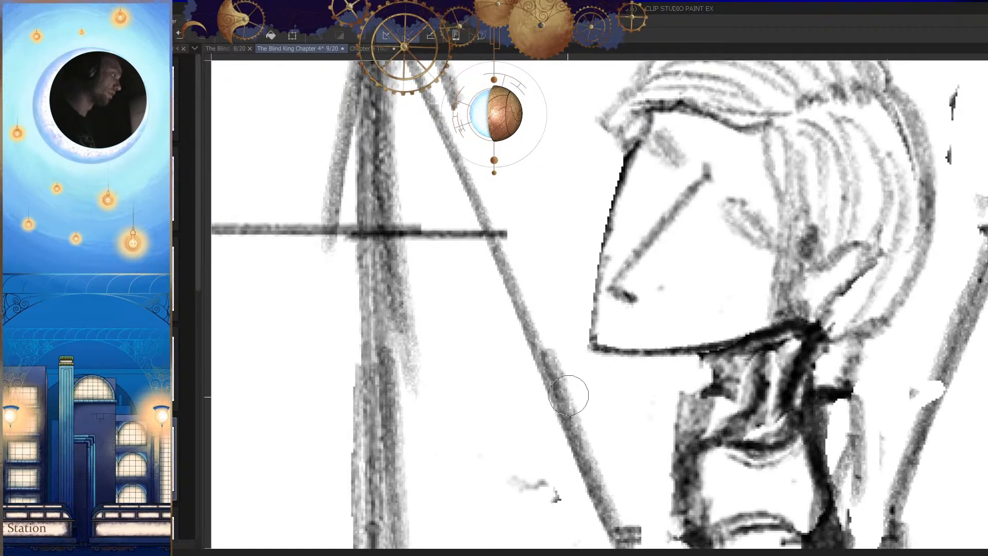
key(p)
drag(625, 158, 590, 337)
Step: Retouch the figure's lower legs and feet with short pencil strokes, replacing one unwanted stroke
key(h)
drag(700, 282, 678, 366)
mouse_move(730, 350)
mouse_down()
mouse_move(724, 369)
mouse_move(710, 347)
mouse_move(739, 391)
mouse_up()
mouse_move(645, 374)
mouse_down()
mouse_move(624, 399)
mouse_move(625, 390)
mouse_up()
drag(662, 422, 681, 437)
key(ctrl+z)
mouse_move(641, 400)
mouse_down()
mouse_move(662, 395)
mouse_move(678, 408)
mouse_move(643, 410)
mouse_move(633, 421)
mouse_move(649, 433)
mouse_move(674, 408)
mouse_up()
Step: Undo the last two edits around the feet and redraw the feet with short strokes
key(h)
key(h)
key(e)
mouse_move(610, 399)
mouse_down()
mouse_move(638, 422)
mouse_move(628, 391)
mouse_move(690, 429)
mouse_move(636, 402)
mouse_move(670, 444)
mouse_move(638, 398)
mouse_move(637, 424)
mouse_move(630, 406)
mouse_move(636, 426)
mouse_up()
key(p)
key(ctrl+z)
key(ctrl+z)
key(h)
key(h)
mouse_move(696, 413)
mouse_down()
mouse_move(657, 462)
mouse_move(673, 449)
mouse_up()
mouse_move(587, 420)
mouse_down()
mouse_move(596, 402)
mouse_move(554, 408)
mouse_move(574, 410)
mouse_move(575, 449)
mouse_up()
drag(678, 423, 652, 441)
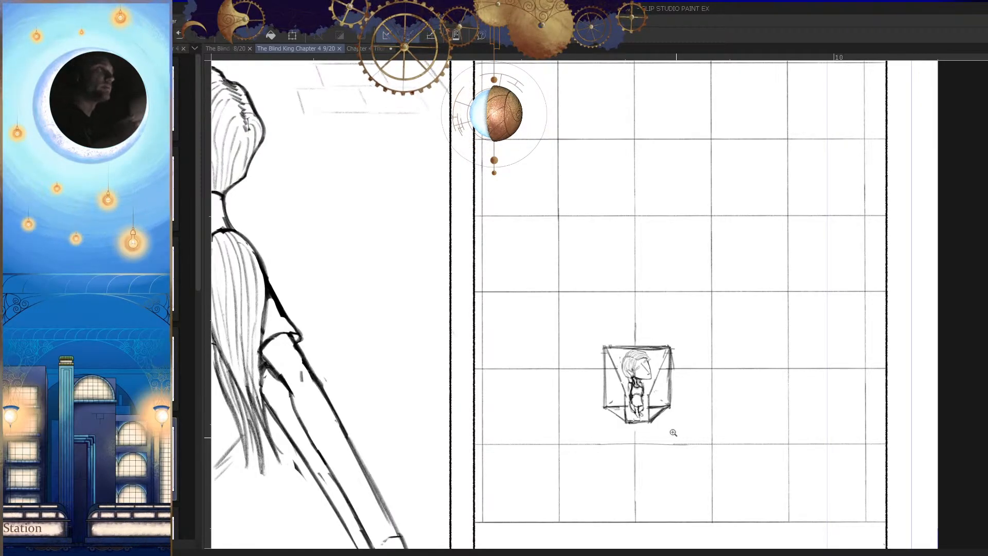
Step: Outline the head and hair with a polyline selection, move them slightly down onto the neck, and deselect
click(687, 384)
click(695, 398)
click(648, 394)
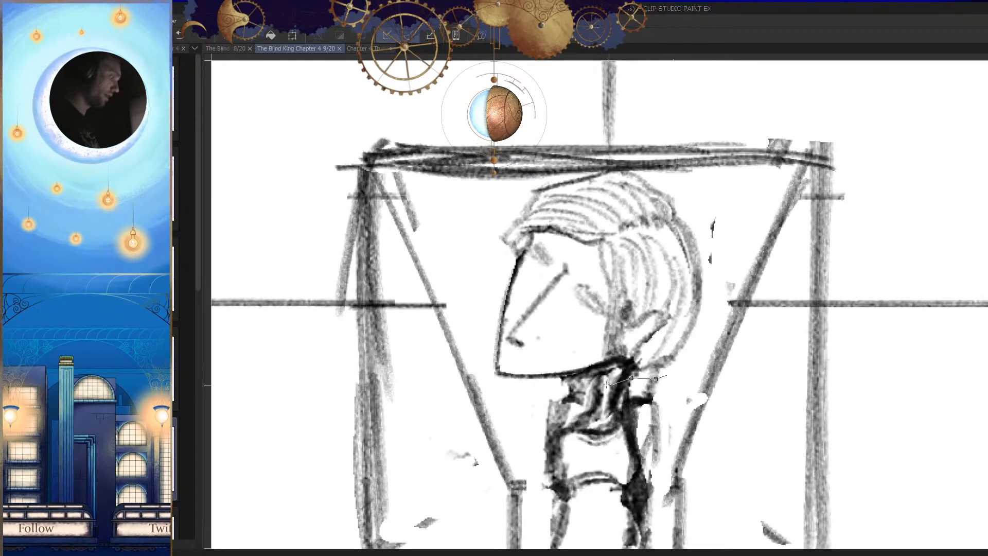
click(513, 429)
click(489, 381)
click(488, 293)
click(496, 247)
click(550, 204)
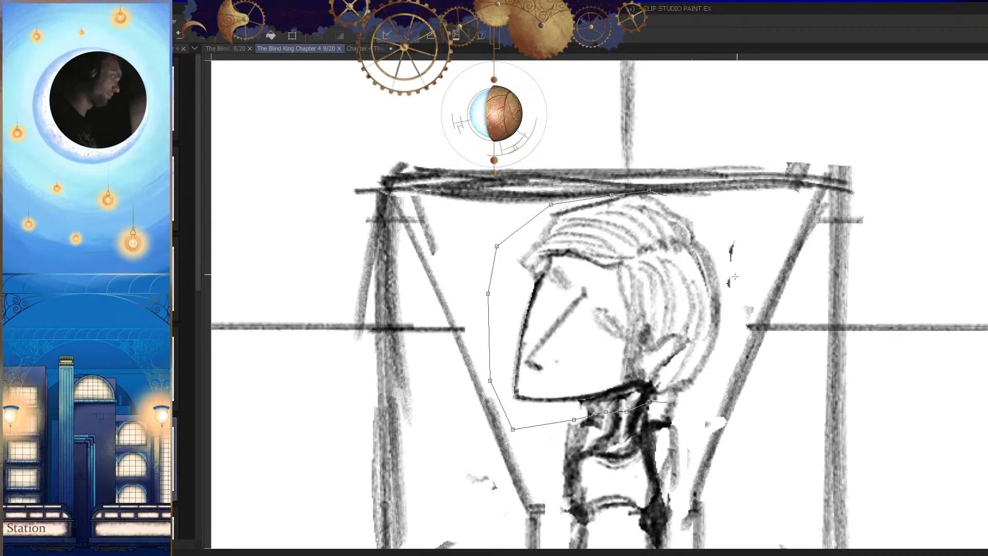
drag(667, 405, 552, 378)
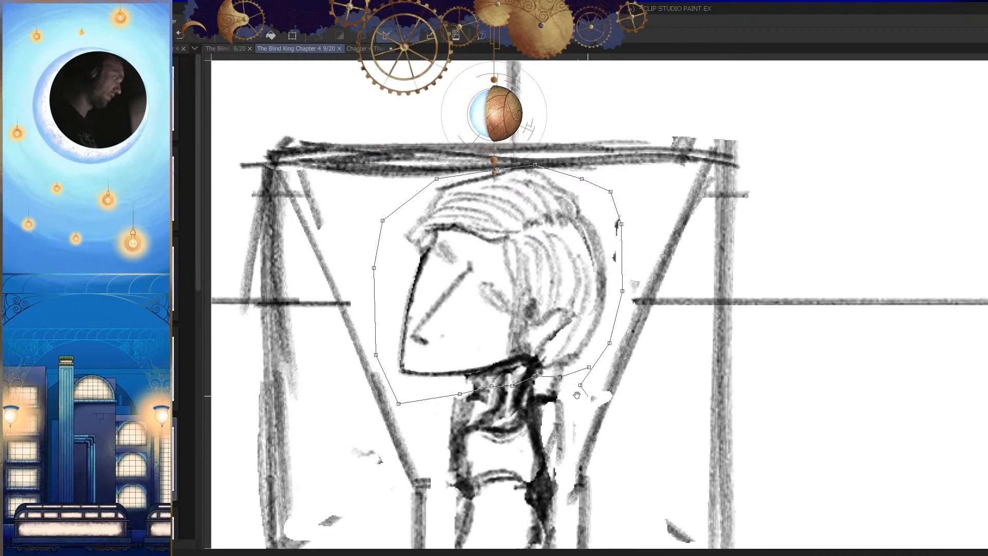
drag(619, 397, 577, 399)
click(548, 370)
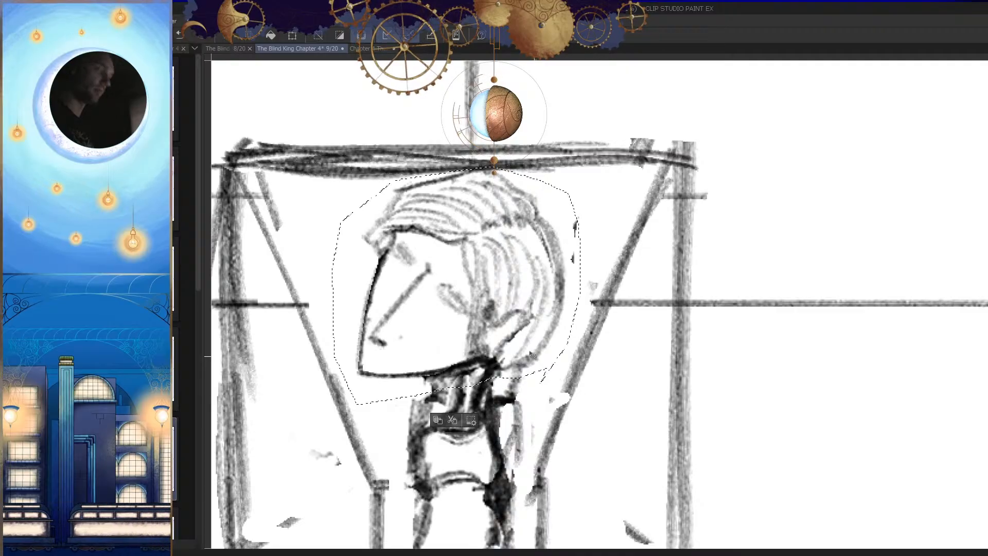
drag(526, 317, 523, 330)
key(ctrl+d)
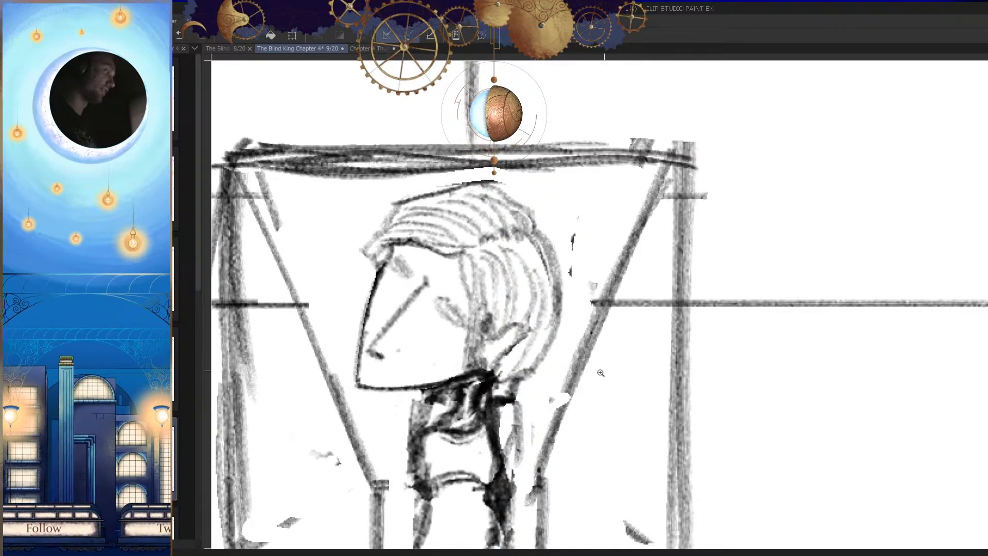
Step: Clean up the sketch where the moved head meets the neck and ponytail, undoing one unwanted mark
drag(540, 374, 481, 375)
key(h)
mouse_move(682, 381)
mouse_down()
mouse_move(652, 395)
mouse_move(669, 396)
mouse_move(663, 380)
mouse_up()
click(668, 390)
key(ctrl+z)
key(h)
scroll(689, 383, down, 3)
scroll(659, 380, up, 3)
scroll(641, 374, down, 3)
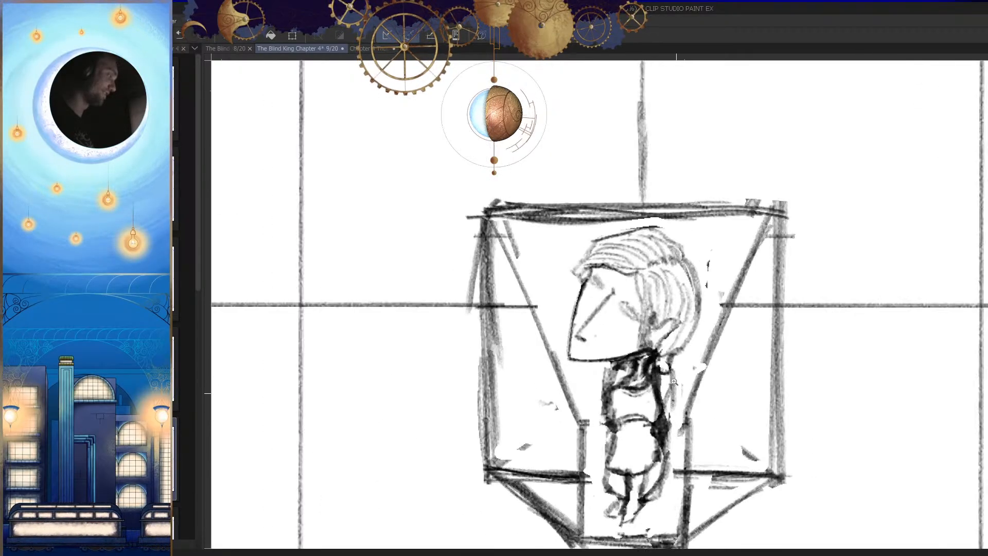
scroll(633, 355, up, 4)
key(e)
mouse_move(618, 347)
mouse_down()
mouse_move(609, 333)
mouse_move(608, 351)
mouse_move(584, 320)
mouse_move(540, 326)
mouse_up()
key(p)
Step: Examine the finished figure within the whole panel in normal and mirrored view
key(h)
scroll(623, 371, down, 4)
key(h)
scroll(688, 374, down, 1)
scroll(690, 383, down, 3)
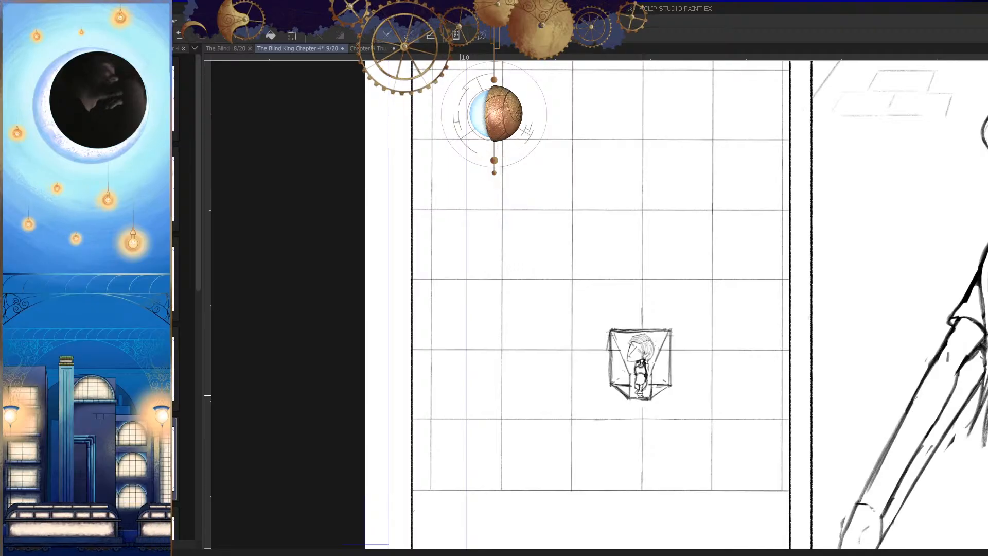
drag(646, 387, 705, 399)
key(h)
drag(675, 444, 684, 424)
key(h)
drag(586, 407, 612, 409)
mouse_move(581, 376)
mouse_down()
mouse_move(572, 409)
mouse_move(585, 399)
mouse_move(519, 404)
mouse_up()
drag(617, 389, 620, 390)
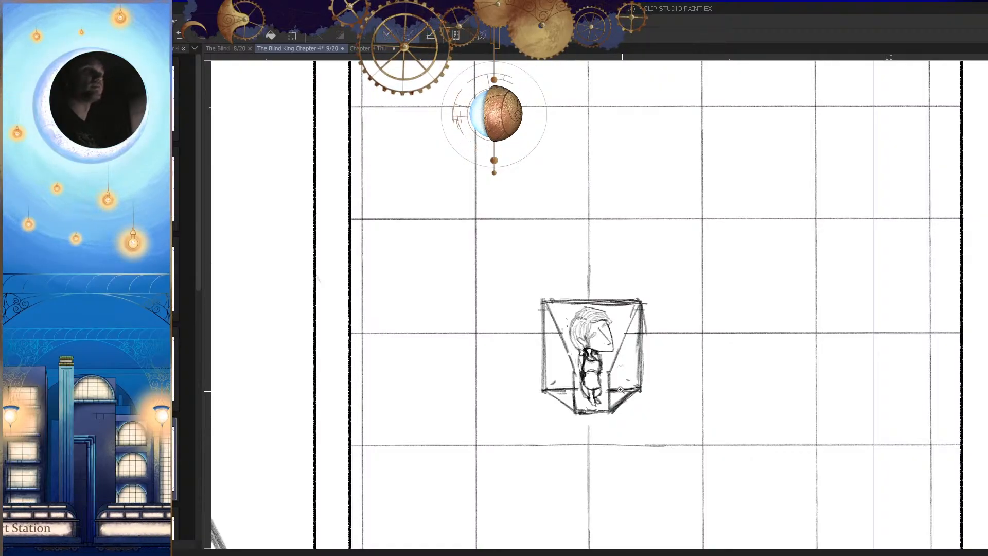
Step: Touch up the figure's sketch while comparing normal and mirrored views, undoing one stray stroke
drag(627, 361, 667, 323)
key(h)
mouse_move(734, 374)
mouse_down()
mouse_move(721, 356)
mouse_move(741, 341)
mouse_move(692, 391)
mouse_up()
mouse_move(690, 347)
mouse_down()
mouse_move(679, 385)
mouse_move(674, 363)
mouse_move(732, 345)
mouse_move(683, 341)
mouse_move(667, 381)
mouse_move(668, 344)
mouse_up()
key(ctrl+z)
key(h)
drag(563, 332, 564, 363)
drag(557, 315, 565, 364)
drag(537, 333, 555, 380)
key(h)
Step: Draw the closed eye and the eyebrow strokes on the figure's face, redoing one stroke
drag(790, 390, 785, 448)
key(h)
drag(468, 369, 772, 366)
drag(540, 363, 596, 356)
mouse_move(530, 315)
mouse_down()
mouse_move(519, 313)
mouse_move(472, 365)
mouse_up()
drag(503, 279, 457, 336)
key(ctrl+z)
drag(503, 278, 455, 332)
drag(577, 214, 630, 190)
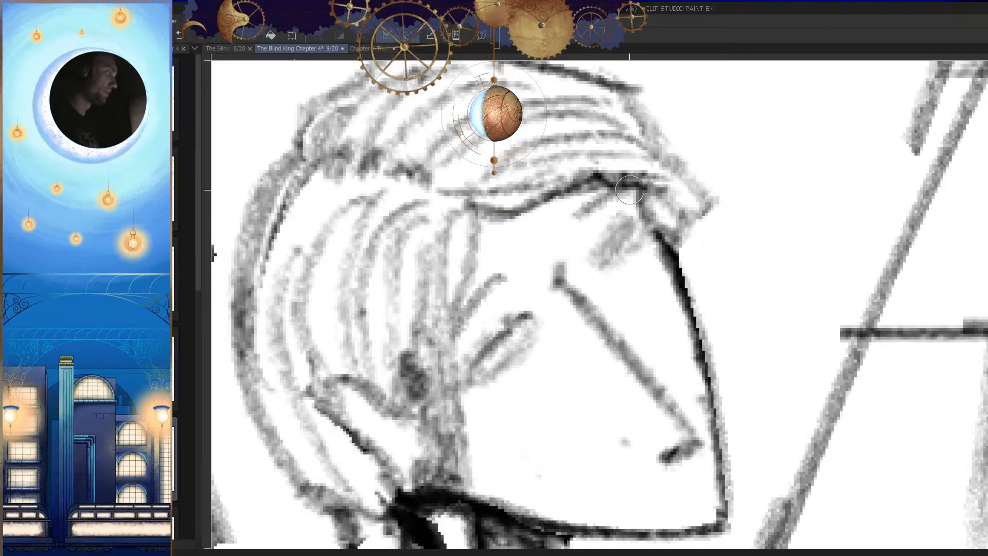
Step: Add short mouth strokes beneath the nose near the chin, undoing one stroke and checking the mirrored view
key(h)
drag(655, 329, 597, 337)
key(h)
drag(707, 377, 679, 388)
mouse_move(607, 337)
mouse_down()
mouse_move(660, 323)
mouse_move(624, 328)
mouse_move(602, 346)
mouse_up()
key(ctrl+z)
key(h)
drag(699, 391, 670, 408)
drag(603, 347, 677, 422)
key(h)
drag(628, 349, 658, 370)
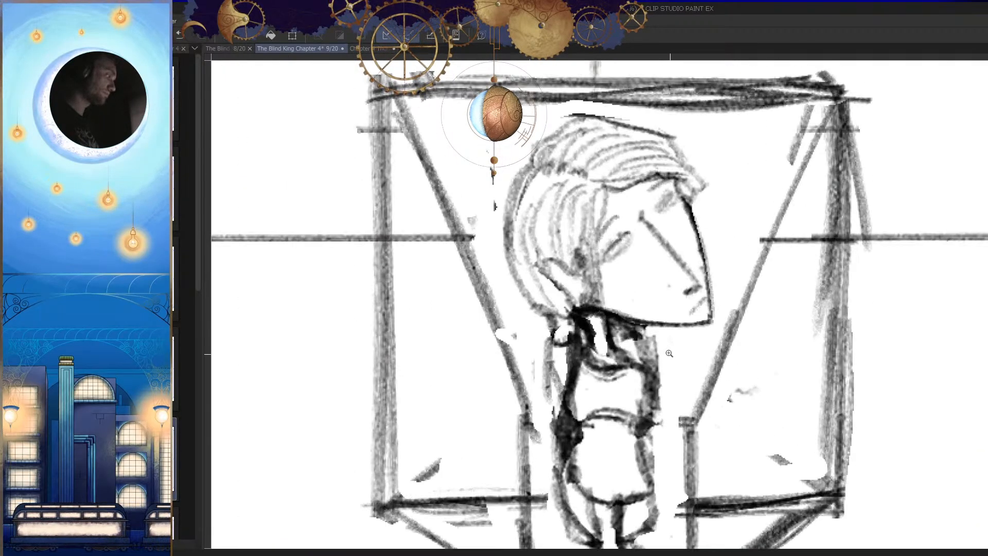
Step: Strengthen the ponytail and the back-of-neck lines below the head with vertical strokes
key(h)
drag(602, 339, 587, 360)
key(h)
drag(681, 368, 638, 379)
drag(703, 403, 693, 412)
mouse_move(683, 365)
mouse_down()
mouse_move(737, 369)
mouse_move(703, 357)
mouse_up()
drag(644, 331, 645, 393)
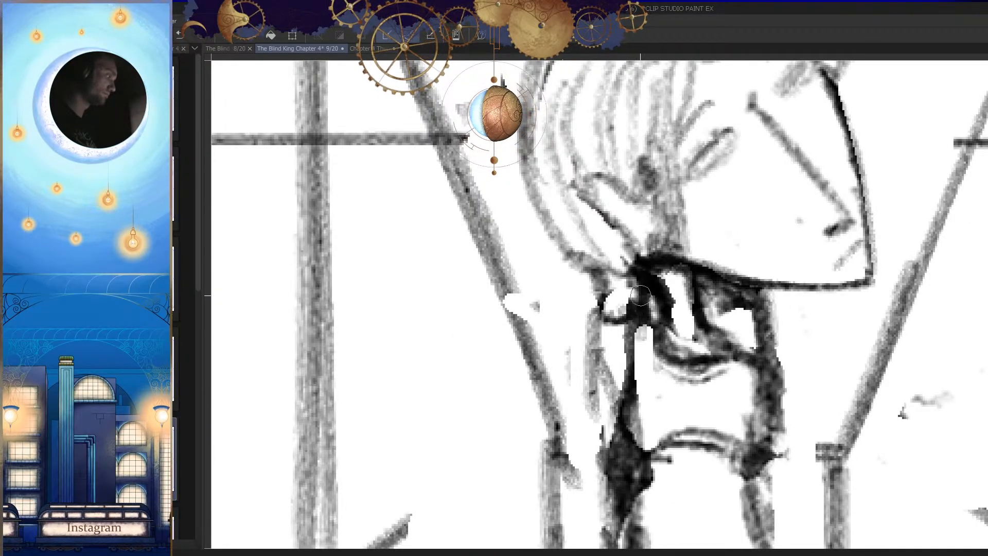
mouse_move(630, 296)
mouse_down()
mouse_move(641, 354)
mouse_move(626, 398)
mouse_up()
drag(634, 331, 632, 373)
Step: Check the figure in normal and mirrored view and save the page
key(h)
mouse_move(694, 367)
mouse_down()
mouse_move(668, 439)
mouse_move(692, 454)
mouse_move(677, 443)
mouse_up()
key(h)
mouse_move(578, 403)
mouse_down()
mouse_move(556, 337)
mouse_move(548, 382)
mouse_up()
key(h)
mouse_move(712, 399)
mouse_down()
mouse_move(672, 481)
mouse_move(701, 448)
mouse_move(654, 434)
mouse_move(646, 419)
mouse_up()
key(h)
key(ctrl+s)
drag(589, 352, 679, 337)
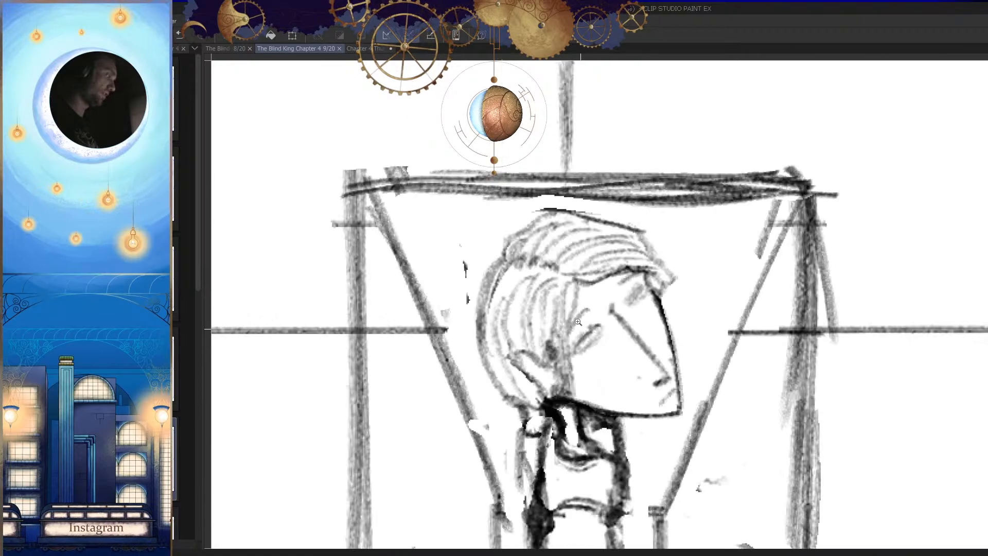
Step: Darken the hair edge running from the temple down past the ear
drag(585, 314, 609, 301)
drag(573, 264, 556, 354)
drag(570, 293, 564, 436)
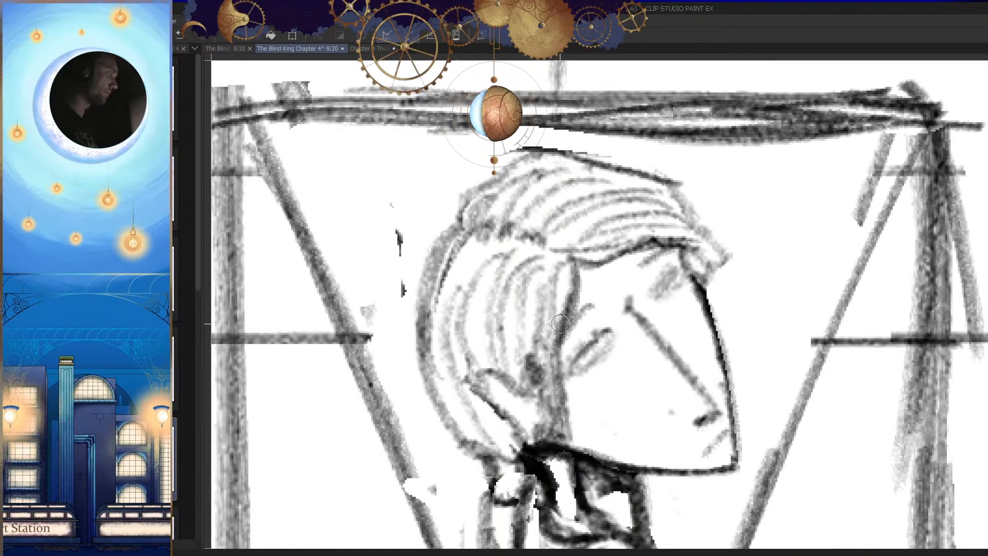
drag(574, 262, 556, 365)
drag(554, 276, 546, 383)
Step: Strengthen the front edge of the fringe and the forehead outline in mirrored view
key(h)
mouse_move(664, 261)
mouse_down()
mouse_move(606, 247)
mouse_move(529, 253)
mouse_up()
mouse_move(661, 284)
mouse_down()
mouse_move(639, 291)
mouse_move(671, 280)
mouse_up()
drag(528, 238, 523, 287)
mouse_move(551, 218)
mouse_down()
mouse_move(526, 236)
mouse_move(531, 300)
mouse_up()
key(h)
drag(699, 273, 708, 344)
key(h)
Step: Darken the outer hair outline around the crown and back of the head
mouse_move(599, 213)
mouse_down()
mouse_move(625, 234)
mouse_move(557, 272)
mouse_up()
key(h)
mouse_move(630, 230)
mouse_down()
mouse_move(691, 234)
mouse_move(553, 171)
mouse_move(488, 234)
mouse_move(480, 266)
mouse_up()
drag(720, 342, 772, 319)
drag(540, 213, 500, 387)
drag(522, 478, 542, 425)
drag(522, 268, 535, 312)
key(h)
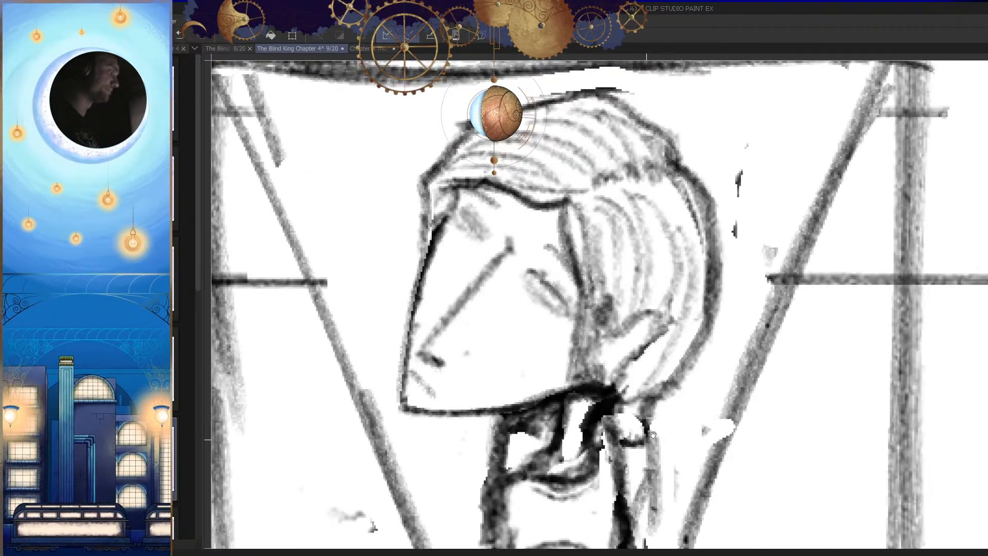
Step: Erase the stray marks behind the figure's head and save the page
drag(702, 371, 707, 351)
key(e)
mouse_move(733, 213)
mouse_down()
mouse_move(735, 262)
mouse_move(745, 164)
mouse_up()
drag(685, 402, 591, 402)
key(h)
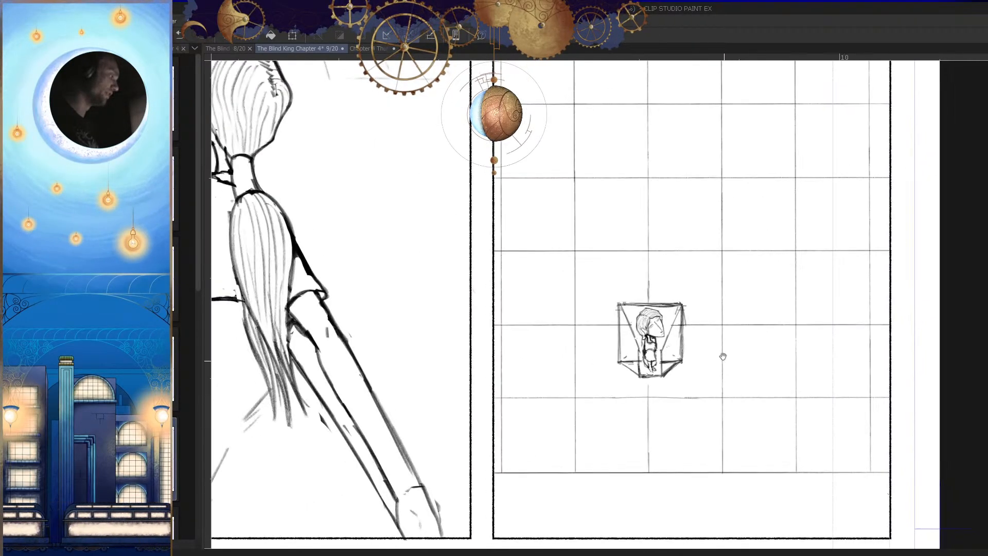
drag(639, 434, 645, 413)
key(ctrl+s)
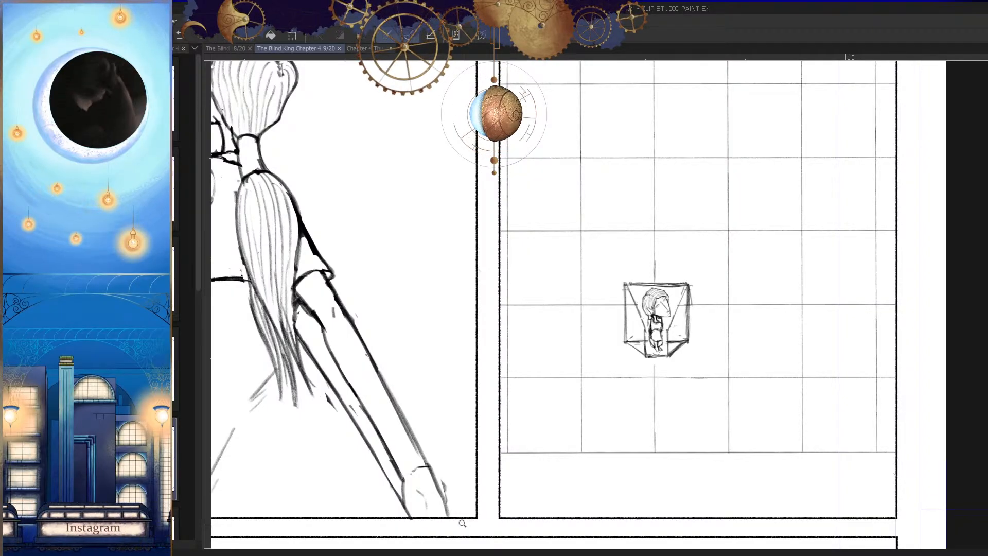
Step: Rework the figure's lower legs and feet with short strokes, alternating between normal and mirrored view
drag(669, 318, 705, 383)
drag(670, 412, 639, 412)
key(h)
drag(705, 464, 717, 413)
drag(628, 389, 681, 390)
key(h)
drag(594, 396, 612, 384)
mouse_move(607, 346)
mouse_down()
mouse_move(587, 373)
mouse_move(606, 372)
mouse_up()
key(h)
drag(689, 384, 699, 381)
mouse_move(645, 361)
mouse_down()
mouse_move(656, 368)
mouse_move(615, 373)
mouse_up()
drag(676, 382, 637, 389)
key(h)
mouse_move(563, 378)
mouse_down()
mouse_move(603, 380)
mouse_move(579, 386)
mouse_up()
key(h)
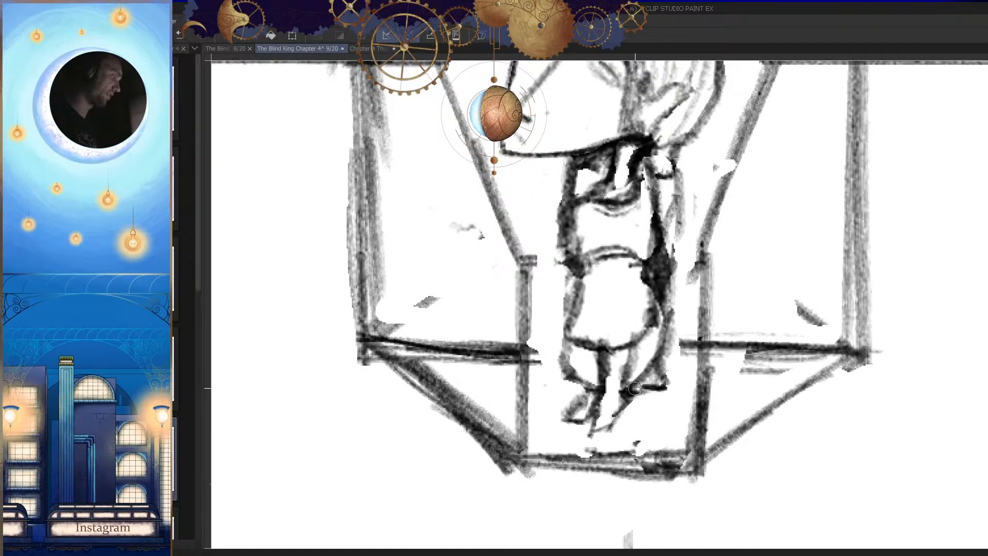
Step: Add small finishing touches around the feet while comparing both view orientations
drag(691, 385, 686, 408)
key(h)
click(554, 389)
key(h)
click(599, 405)
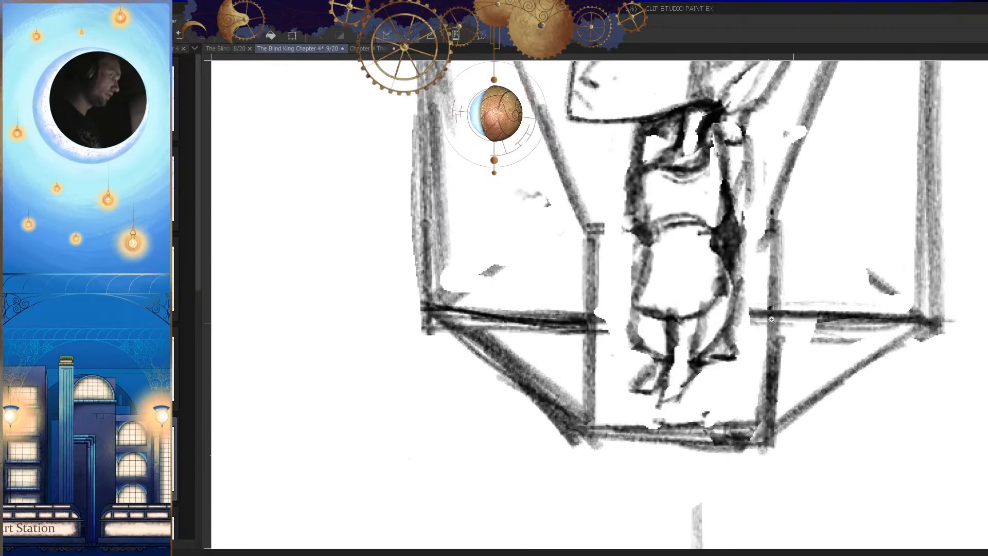
click(724, 368)
key(h)
mouse_move(717, 350)
mouse_down()
mouse_move(659, 350)
mouse_move(743, 349)
mouse_move(719, 345)
mouse_up()
key(h)
Step: Darken the line behind the figure's skirt with two pencil strokes and erase the excess around the lower body
mouse_move(565, 306)
mouse_down()
mouse_move(576, 397)
mouse_move(583, 350)
mouse_up()
key(p)
mouse_move(585, 285)
mouse_down()
mouse_move(589, 363)
mouse_move(578, 396)
mouse_move(569, 293)
mouse_move(557, 339)
mouse_up()
drag(588, 289, 558, 337)
key(h)
mouse_move(680, 349)
mouse_down()
mouse_move(628, 349)
mouse_move(674, 348)
mouse_move(650, 358)
mouse_move(668, 363)
mouse_up()
key(e)
drag(669, 338, 637, 454)
key(h)
drag(675, 390, 661, 419)
mouse_move(618, 354)
mouse_down()
mouse_move(687, 384)
mouse_move(633, 403)
mouse_move(703, 407)
mouse_up()
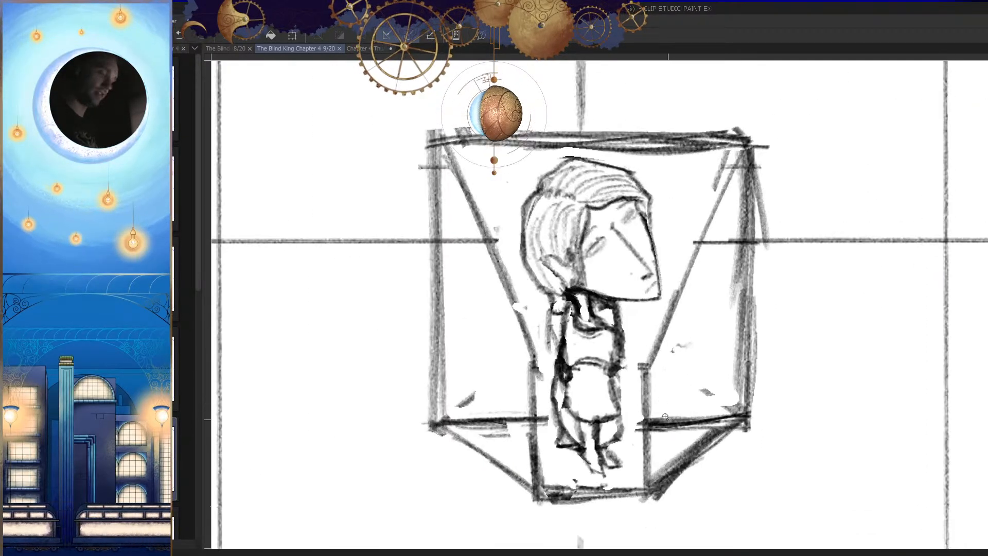
Step: Outline the body below the head with a polyline selection, enlarge it downward with a transform, and deselect
click(640, 312)
click(611, 299)
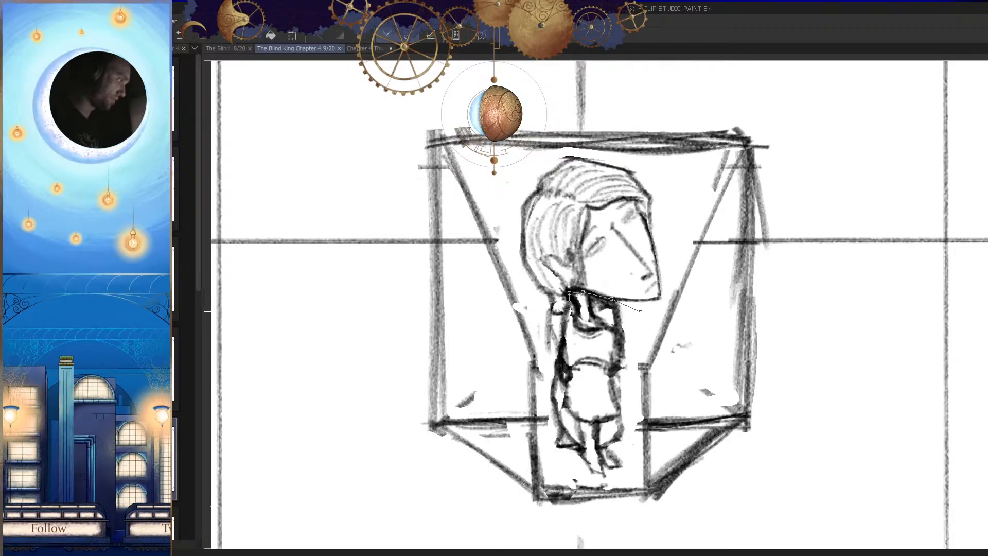
drag(542, 376, 548, 327)
click(556, 373)
click(611, 432)
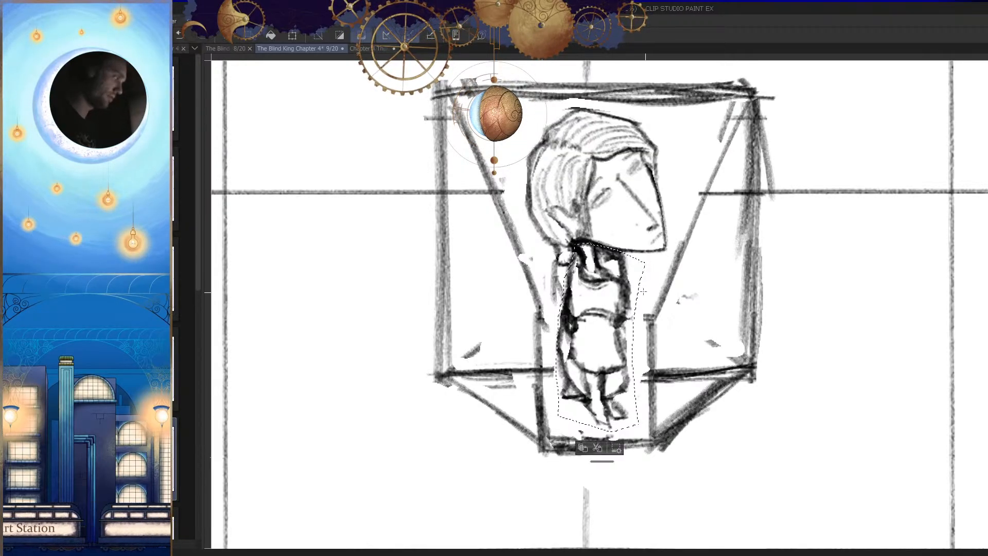
key(ctrl+t)
drag(651, 344, 634, 356)
key(Return)
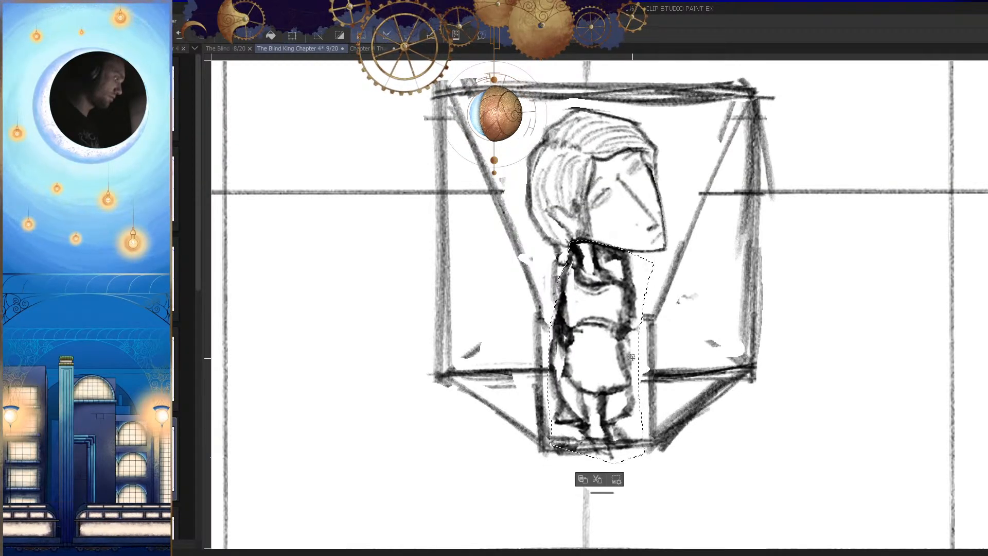
key(ctrl+d)
Step: Erase part of the box's bottom edge beside the enlarged feet, checking the figure within the whole panel
scroll(635, 360, down, 6)
key(h)
scroll(663, 426, down, 1)
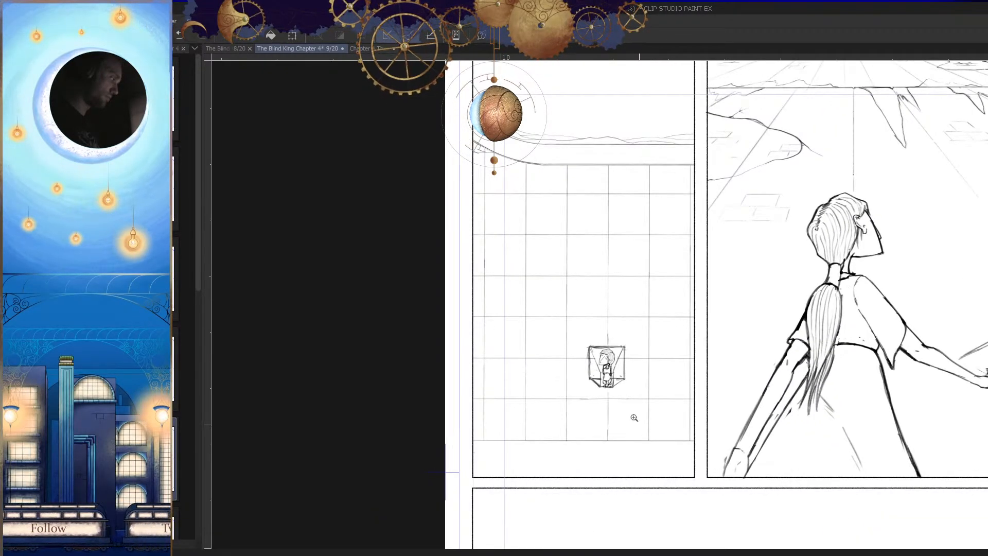
scroll(639, 426, up, 7)
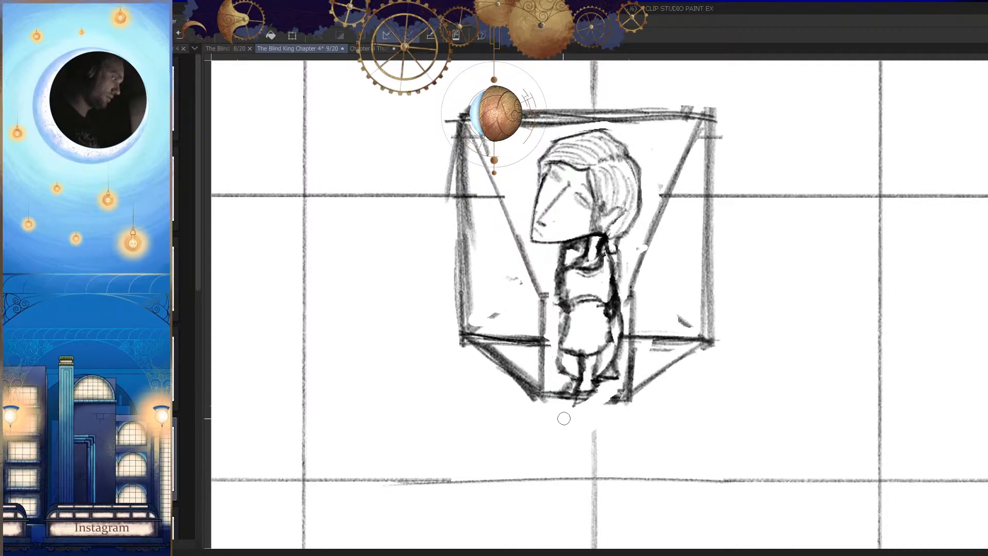
mouse_move(553, 403)
mouse_down()
mouse_move(573, 451)
mouse_move(559, 368)
mouse_move(563, 432)
mouse_move(565, 384)
mouse_up()
scroll(560, 457, down, 3)
key(h)
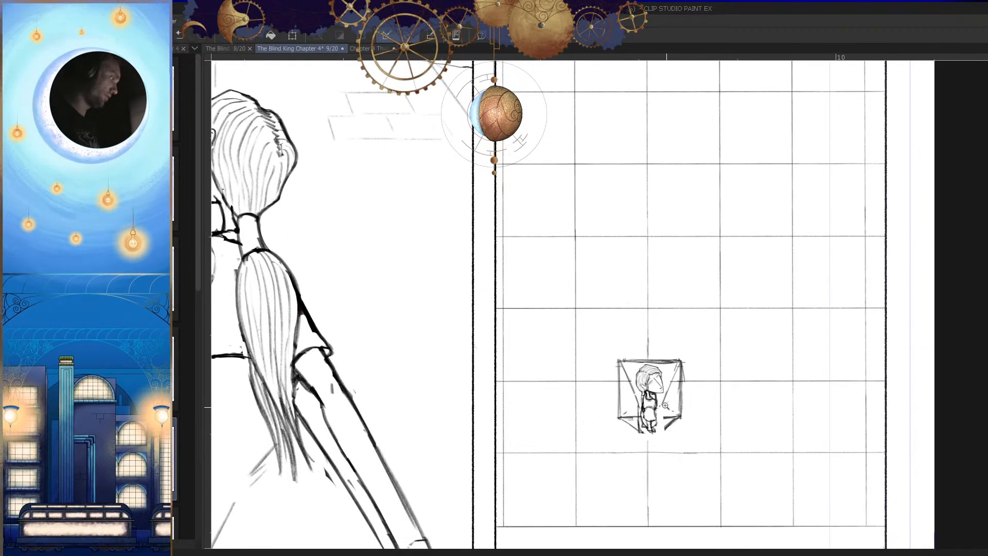
Step: Erase the perspective box drawn around the figure, leaving only the figure on the grid
scroll(648, 401, up, 3)
mouse_move(652, 402)
mouse_down()
mouse_move(717, 263)
mouse_move(531, 257)
mouse_up()
mouse_move(684, 264)
mouse_down()
mouse_move(563, 261)
mouse_move(528, 281)
mouse_up()
drag(529, 283, 579, 402)
key(h)
mouse_move(682, 432)
mouse_down()
mouse_move(661, 335)
mouse_move(628, 409)
mouse_move(679, 360)
mouse_move(649, 351)
mouse_move(666, 325)
mouse_move(695, 325)
mouse_up()
key(h)
mouse_move(560, 314)
mouse_down()
mouse_move(565, 201)
mouse_move(550, 419)
mouse_move(550, 221)
mouse_up()
key(h)
scroll(574, 257, down, 2)
scroll(491, 228, up, 3)
key(h)
mouse_move(641, 470)
mouse_down()
mouse_move(671, 365)
mouse_move(598, 428)
mouse_move(643, 405)
mouse_move(608, 407)
mouse_move(650, 371)
mouse_move(612, 379)
mouse_move(690, 406)
mouse_move(667, 376)
mouse_move(667, 221)
mouse_move(703, 217)
mouse_move(682, 158)
mouse_move(685, 243)
mouse_move(650, 145)
mouse_move(641, 204)
mouse_move(696, 172)
mouse_move(689, 153)
mouse_move(644, 151)
mouse_up()
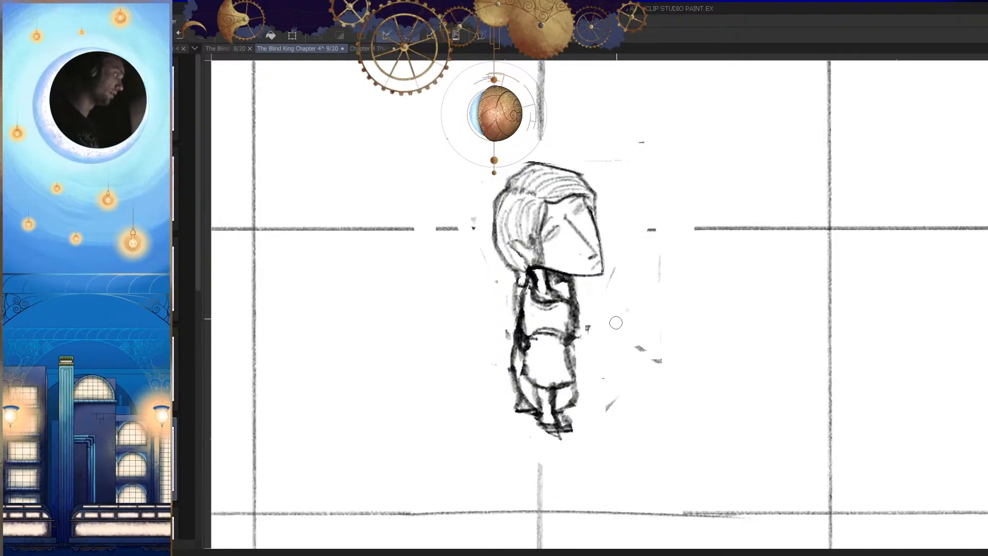
Step: Erase the leftover fragments of the box around the figure's head and feet
mouse_move(577, 468)
mouse_down()
mouse_move(597, 373)
mouse_move(625, 360)
mouse_up()
mouse_move(540, 282)
mouse_down()
mouse_move(538, 463)
mouse_move(545, 361)
mouse_up()
drag(525, 466, 489, 470)
key(h)
drag(620, 241, 601, 254)
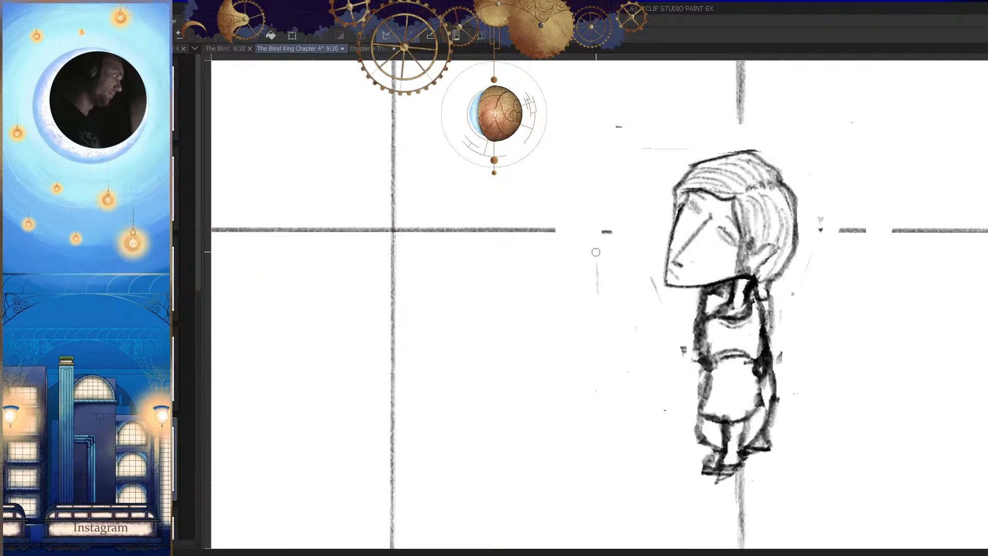
Step: Redraw the missing stretch of the horizontal gridline in front of the figure's face
drag(555, 229, 652, 230)
mouse_move(592, 230)
mouse_down()
mouse_move(680, 226)
mouse_move(555, 231)
mouse_up()
key(h)
Step: Reconnect the horizontal gridline up to the back of the head, undoing two strokes and redrawing them
mouse_move(678, 250)
mouse_down()
mouse_move(715, 302)
mouse_move(722, 342)
mouse_up()
mouse_move(659, 264)
mouse_down()
mouse_move(737, 304)
mouse_move(598, 333)
mouse_move(478, 327)
mouse_up()
drag(720, 323, 512, 328)
drag(512, 329, 744, 330)
key(ctrl+z)
key(ctrl+z)
drag(519, 321, 740, 309)
drag(668, 327, 749, 319)
drag(721, 365, 664, 355)
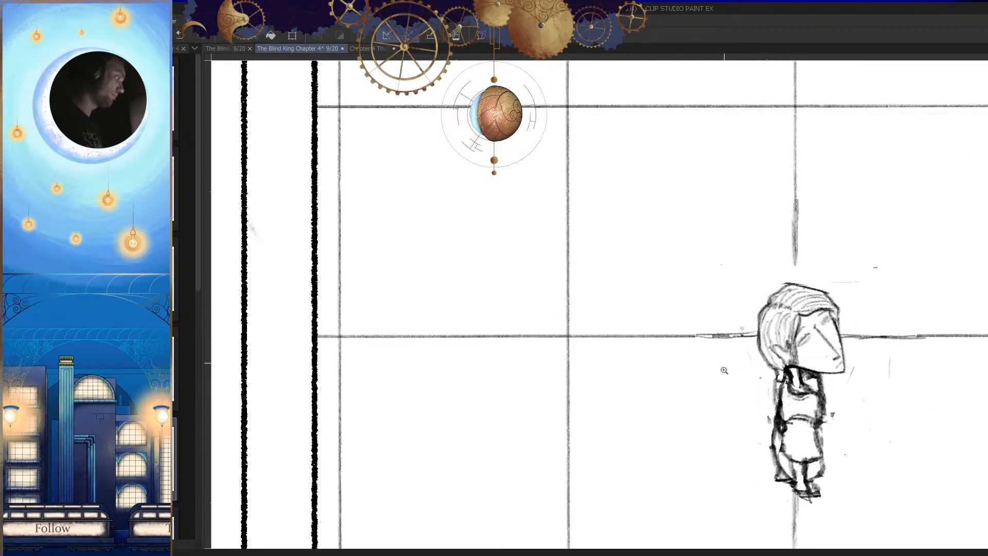
Step: Extend the vertical gridline down to the top of the figure's head and save the page
drag(710, 283, 751, 283)
drag(701, 214, 705, 393)
key(h)
drag(705, 402, 705, 376)
drag(618, 326, 653, 361)
key(h)
drag(685, 401, 682, 369)
drag(712, 356, 672, 401)
drag(741, 406, 670, 383)
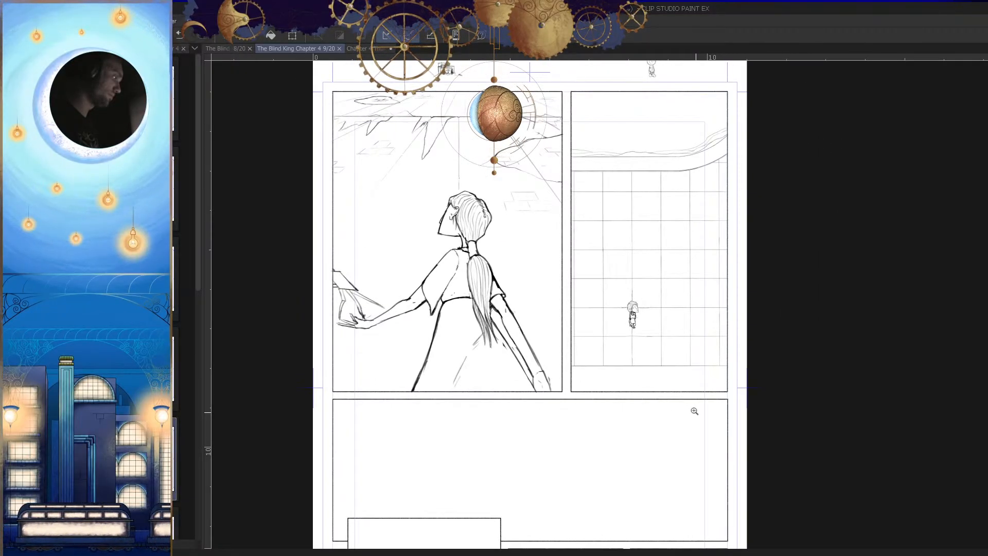
Step: Review the page's upper panels and the figure's placement in the grid panel
drag(634, 326, 672, 348)
drag(673, 349, 662, 396)
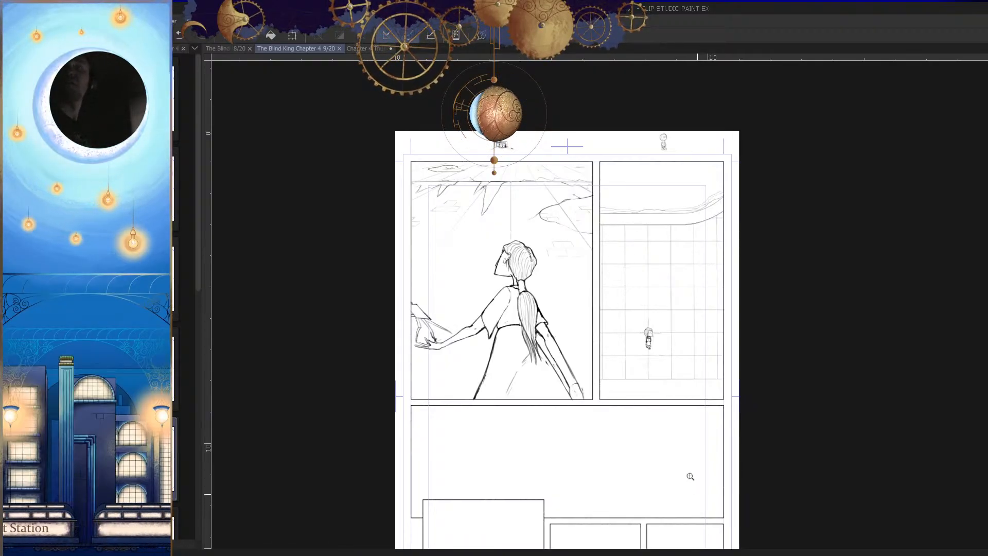
click(665, 328)
click(633, 335)
click(571, 303)
mouse_move(562, 298)
mouse_down()
mouse_move(530, 353)
mouse_move(539, 443)
mouse_up()
Step: Clean up the lines around the figure's ear and save the page
key(h)
drag(694, 437, 723, 355)
mouse_move(722, 361)
mouse_down()
mouse_move(681, 405)
mouse_move(661, 401)
mouse_up()
mouse_move(702, 389)
mouse_down()
mouse_move(654, 400)
mouse_move(691, 382)
mouse_move(690, 399)
mouse_up()
key(h)
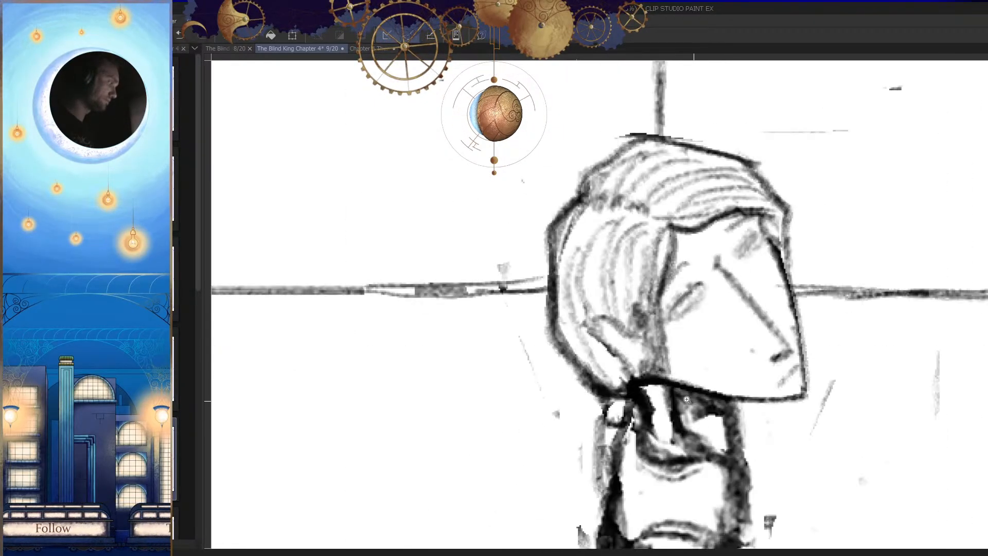
key(h)
click(614, 358)
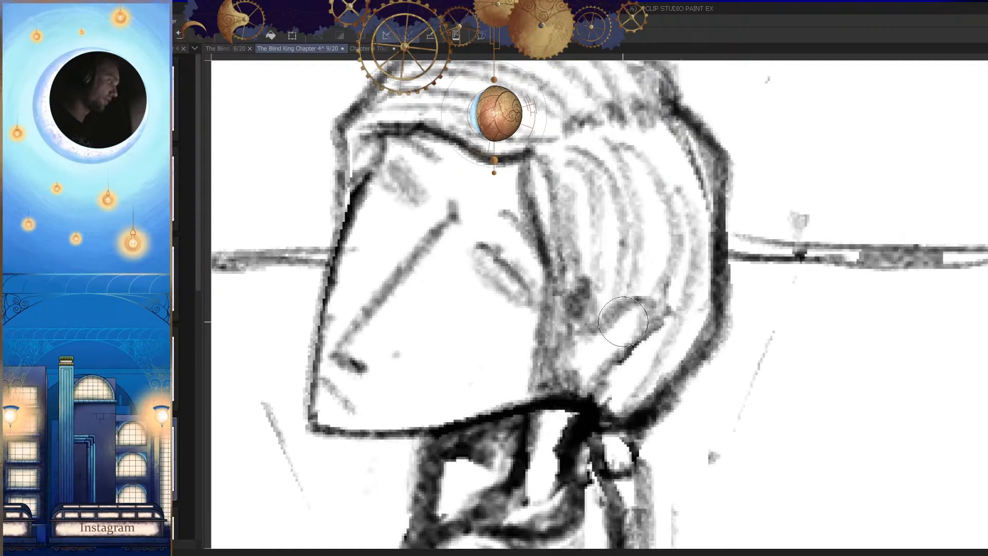
drag(637, 312, 615, 332)
mouse_move(671, 345)
mouse_down()
mouse_move(712, 402)
mouse_move(679, 403)
mouse_move(690, 387)
mouse_move(673, 431)
mouse_up()
key(h)
key(ctrl+s)
Step: Touch up the lines of the figure's jaw and save the page
key(h)
key(h)
key(h)
mouse_move(599, 380)
mouse_down()
mouse_move(634, 351)
mouse_move(714, 326)
mouse_up()
drag(656, 244, 622, 386)
key(h)
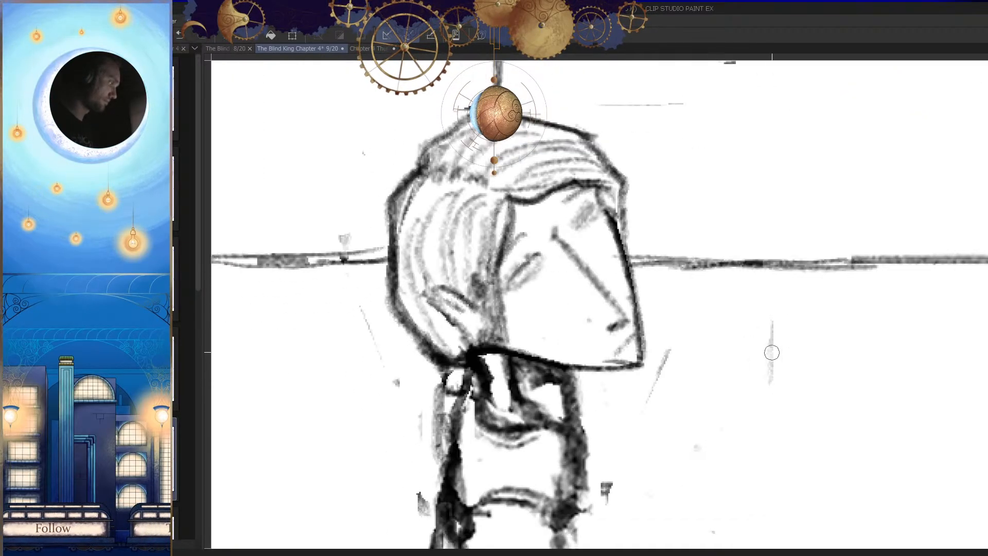
Step: Bring back the palettes and show the blue rough layer Page 9 Copy
key(h)
drag(672, 348, 693, 393)
key(ctrl+s)
key(h)
drag(668, 314, 696, 383)
key(Tab)
click(875, 503)
mouse_move(628, 439)
mouse_down()
mouse_move(626, 395)
mouse_move(648, 371)
mouse_up()
click(464, 393)
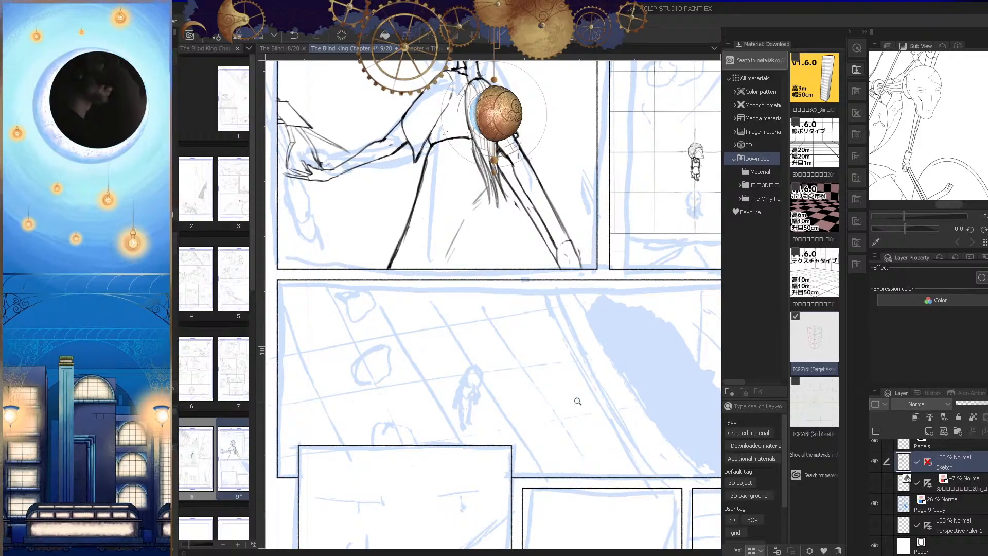
Step: Compare the drawn panels with the blue rough across the page, and hide the palettes again
scroll(577, 352, down, 2)
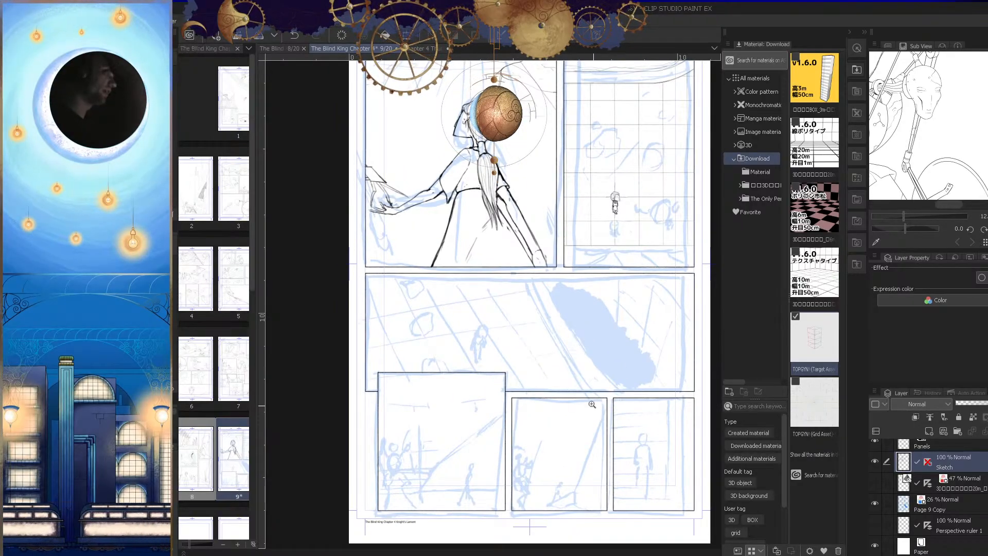
mouse_move(611, 385)
mouse_down()
mouse_move(599, 343)
mouse_move(637, 327)
mouse_move(590, 348)
mouse_move(608, 389)
mouse_up()
drag(609, 326, 573, 372)
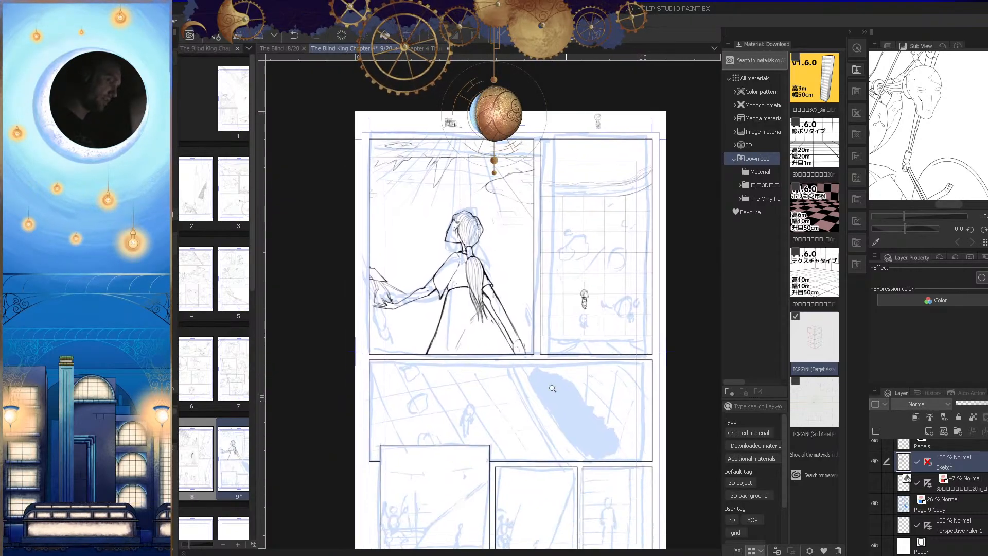
drag(504, 448, 531, 440)
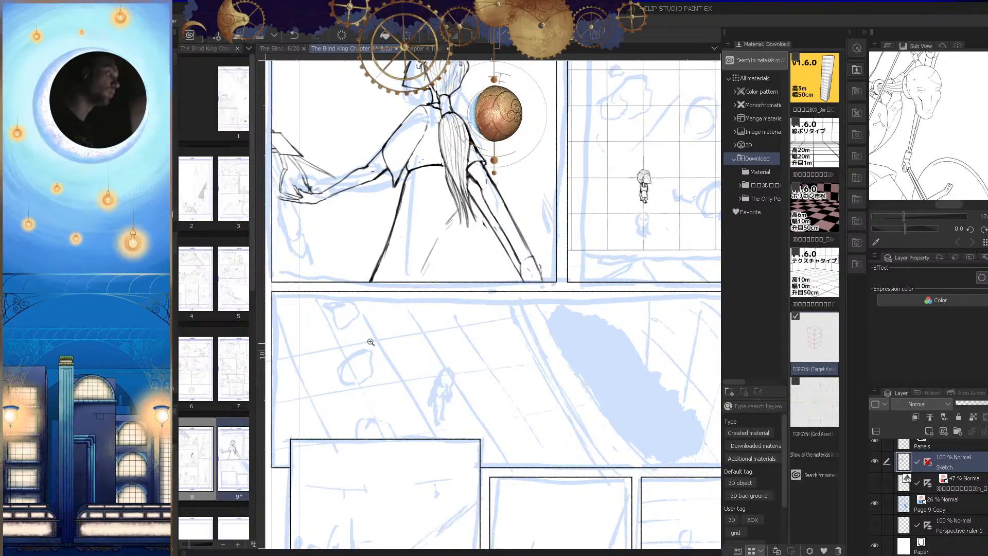
drag(628, 420, 650, 442)
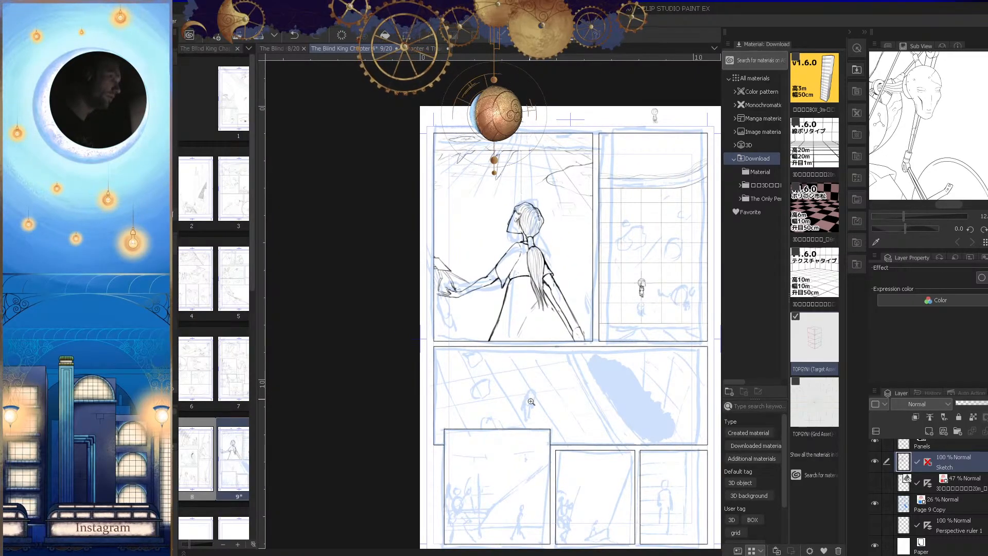
drag(652, 377, 566, 406)
drag(579, 327, 612, 331)
drag(625, 293, 583, 414)
key(Tab)
Step: Lasso the figure's rear foot, move it up slightly, and deselect it
drag(596, 363, 613, 344)
drag(712, 355, 666, 387)
drag(667, 387, 597, 335)
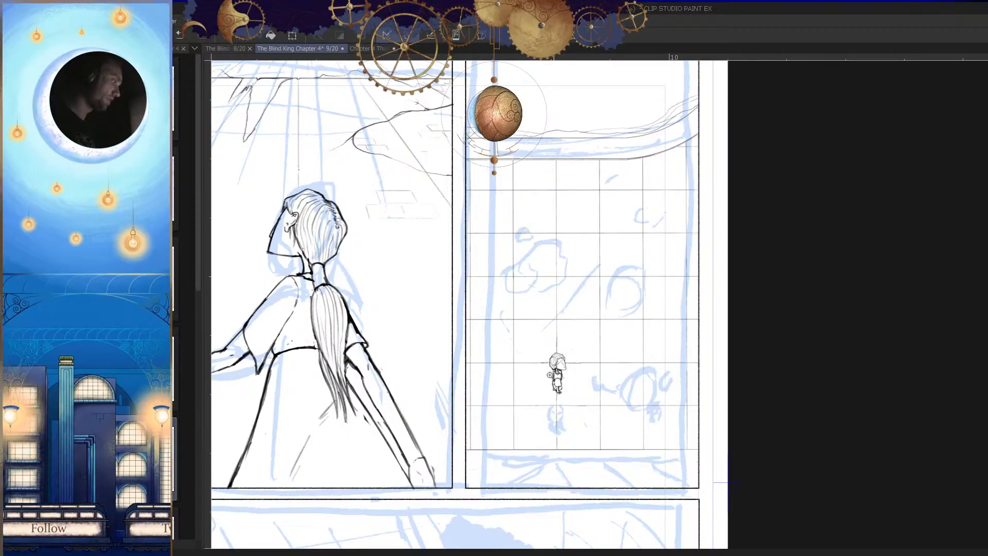
drag(553, 364, 594, 327)
drag(588, 391, 558, 407)
key(h)
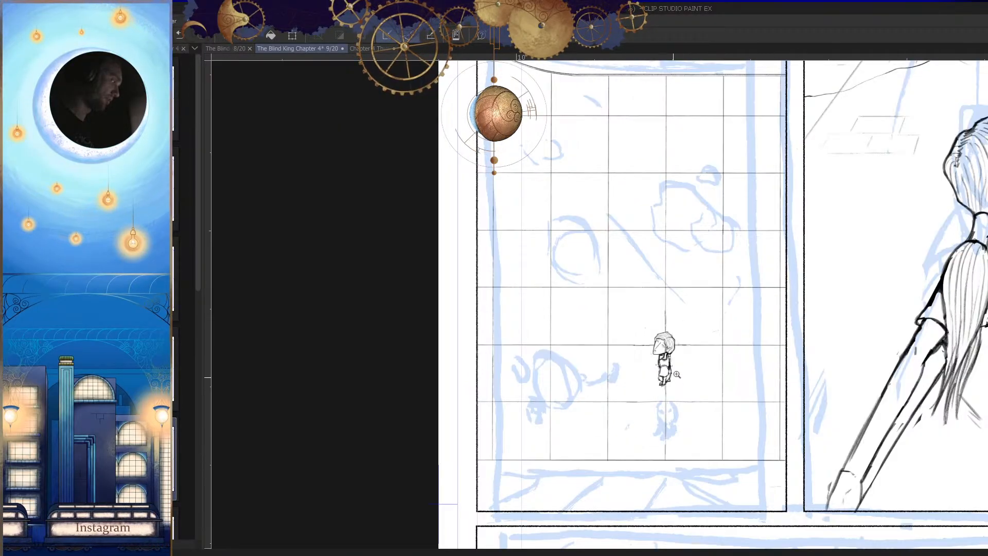
drag(673, 376, 699, 393)
key(h)
drag(583, 391, 628, 403)
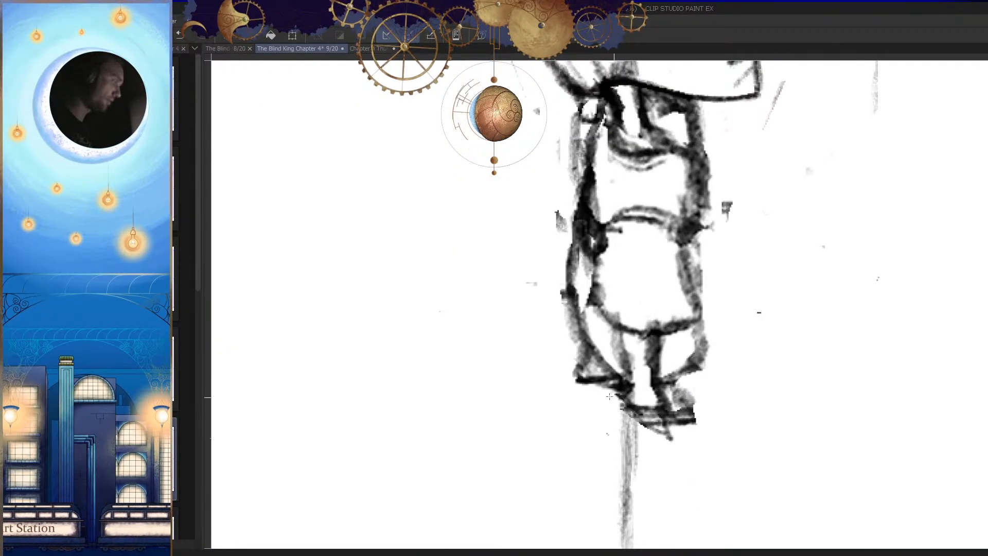
click(609, 399)
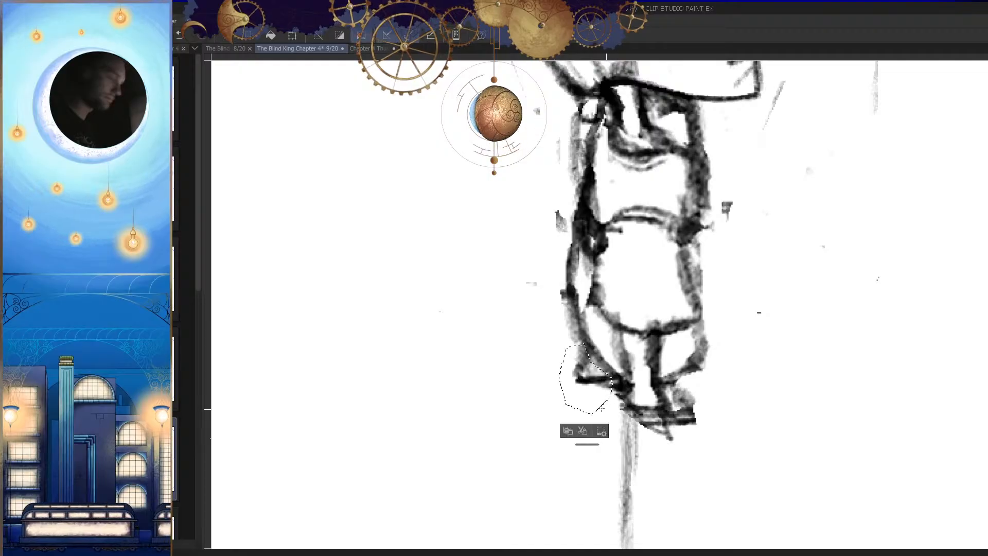
ctrl+drag(588, 376, 577, 352)
key(ctrl+d)
key(h)
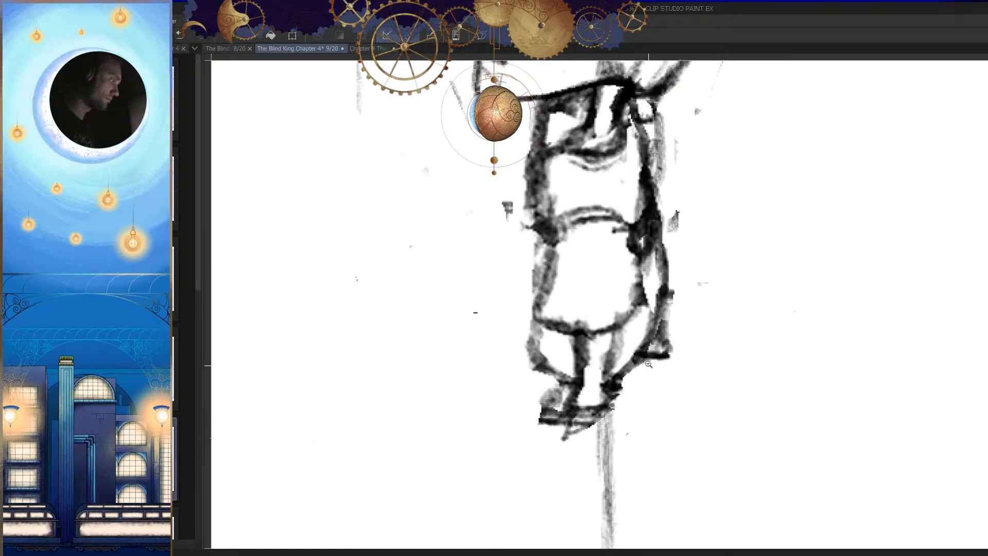
Step: Check the figure's lower body in the mirrored view and save the page
drag(646, 375, 606, 445)
key(h)
drag(648, 397, 665, 453)
key(ctrl+s)
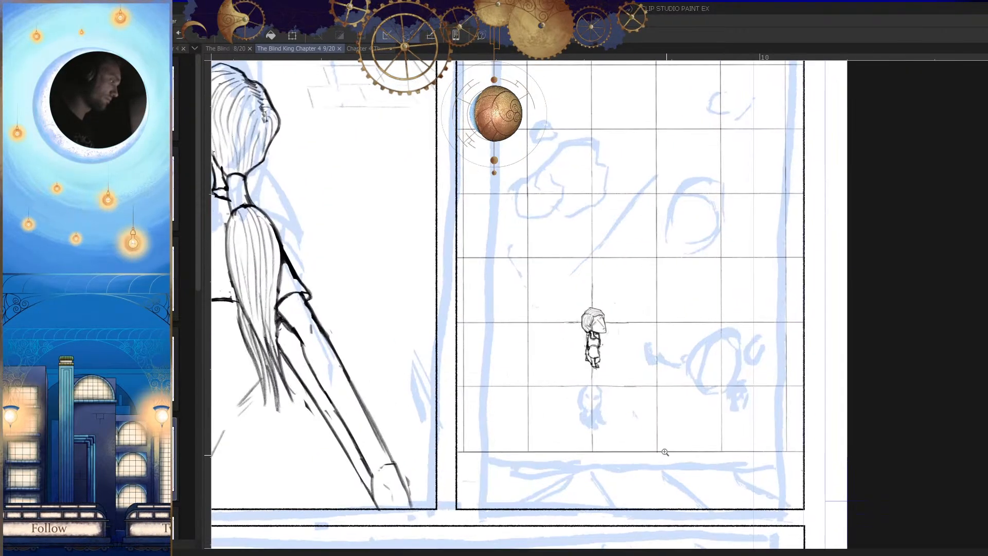
Step: Examine the figure and the lower part of the grid panel against the blue rough
drag(596, 362, 587, 447)
key(h)
key(h)
drag(639, 406, 588, 432)
drag(566, 354, 620, 366)
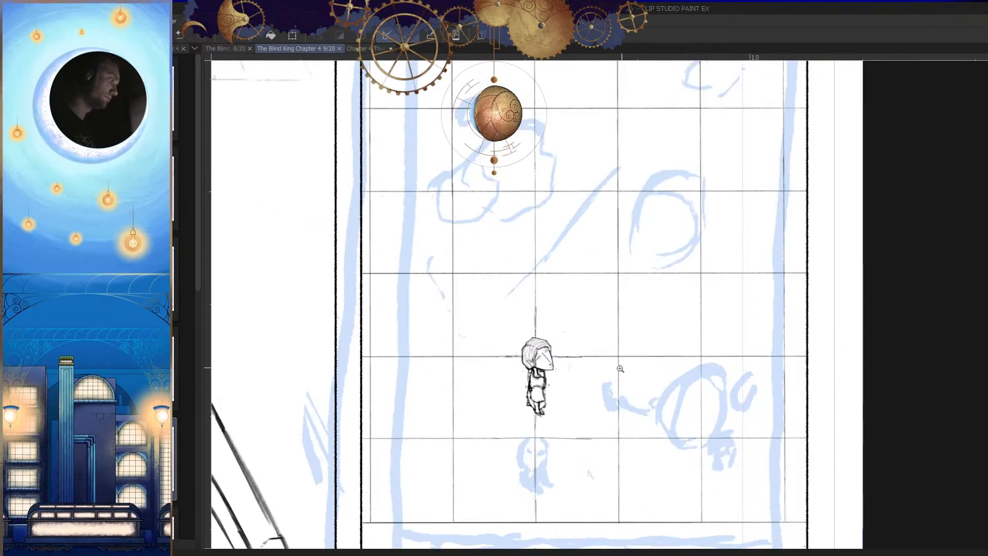
drag(587, 400, 561, 424)
drag(659, 499, 609, 436)
drag(544, 436, 594, 416)
drag(516, 428, 544, 426)
Step: Try to draw a wavy broken edge beneath the grid's bottom line
drag(494, 366, 548, 404)
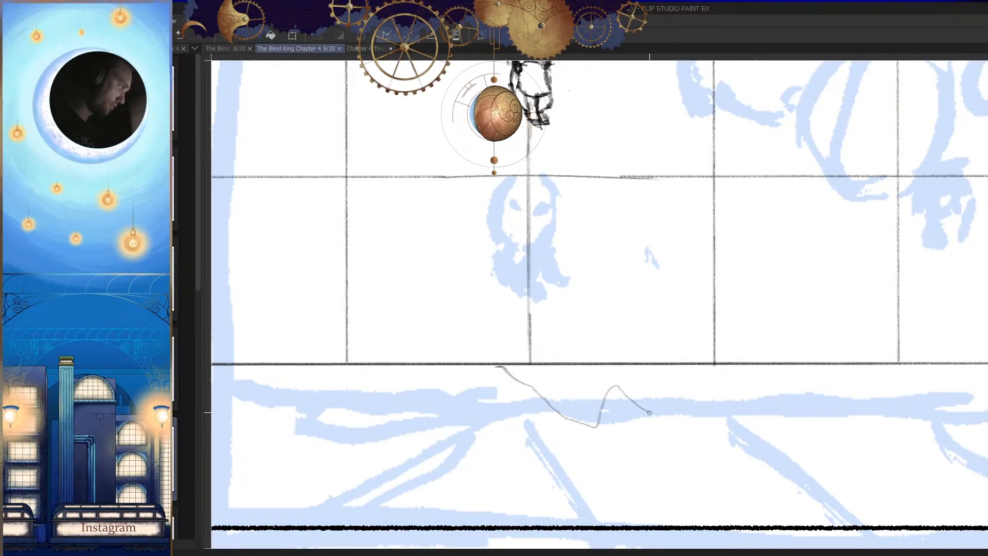
drag(614, 380, 546, 401)
drag(653, 448, 622, 438)
drag(617, 412, 671, 390)
key(ctrl+z)
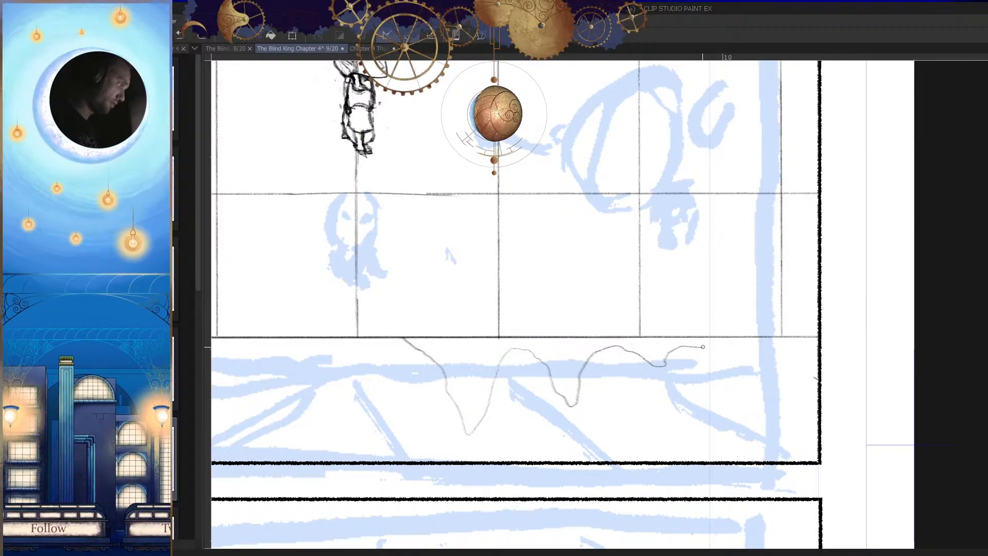
drag(777, 351, 724, 410)
key(h)
mouse_move(699, 363)
mouse_down()
mouse_move(701, 406)
mouse_move(651, 399)
mouse_move(669, 382)
mouse_move(668, 312)
mouse_up()
key(ctrl+z)
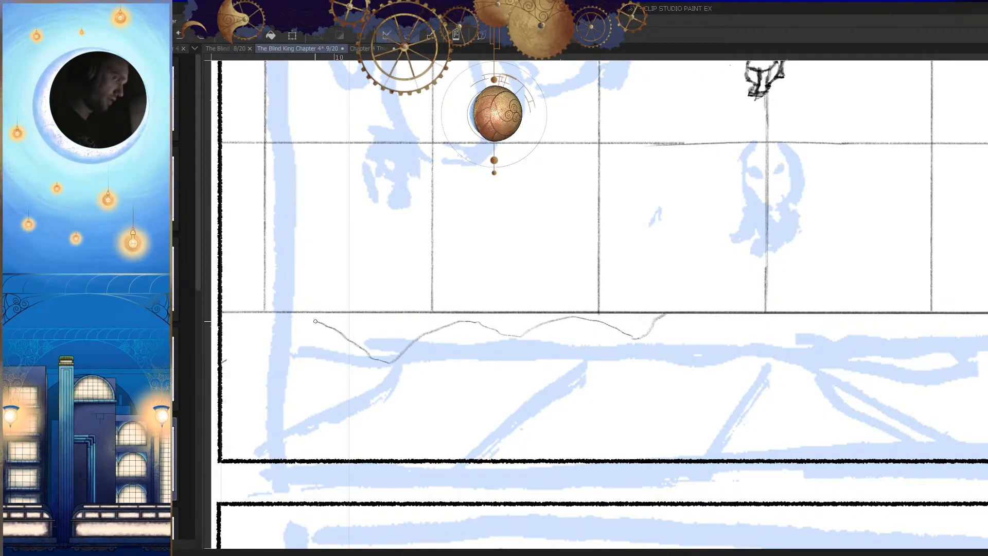
Step: Draw a shallower wavy broken edge beneath the right half of the grid's bottom line
drag(317, 322, 300, 310)
key(h)
mouse_move(736, 388)
mouse_down()
mouse_move(778, 399)
mouse_move(752, 368)
mouse_up()
key(h)
mouse_move(660, 369)
mouse_down()
mouse_move(675, 385)
mouse_move(751, 405)
mouse_up()
mouse_move(587, 348)
mouse_down()
mouse_move(655, 302)
mouse_move(575, 345)
mouse_up()
mouse_move(691, 288)
mouse_down()
mouse_move(543, 334)
mouse_move(455, 302)
mouse_up()
Step: Thicken the rightmost dip of the broken edge up to the gridline and erase the rough overlaps
key(h)
drag(642, 346, 581, 329)
key(e)
drag(692, 312, 656, 333)
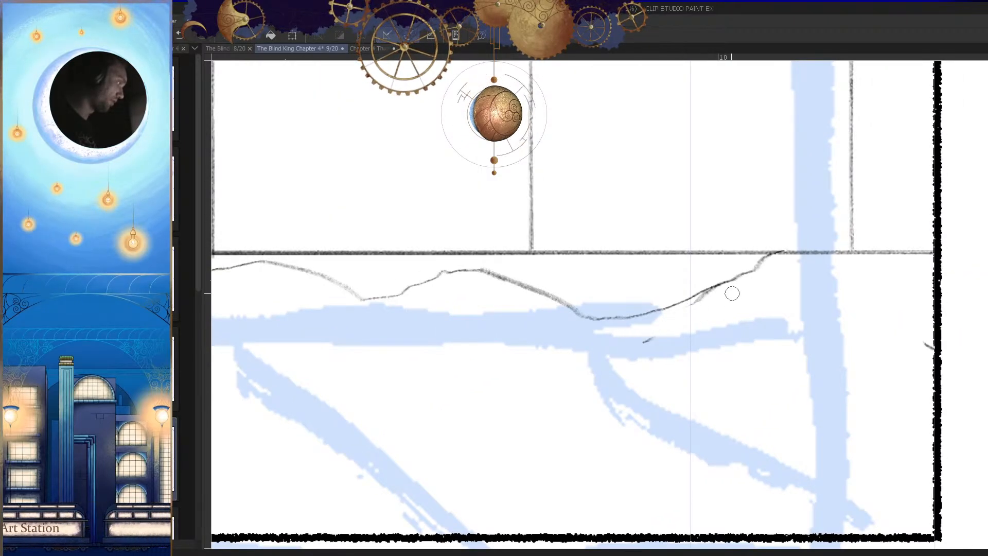
mouse_move(759, 265)
mouse_down()
mouse_move(656, 310)
mouse_move(584, 310)
mouse_up()
drag(664, 347, 678, 425)
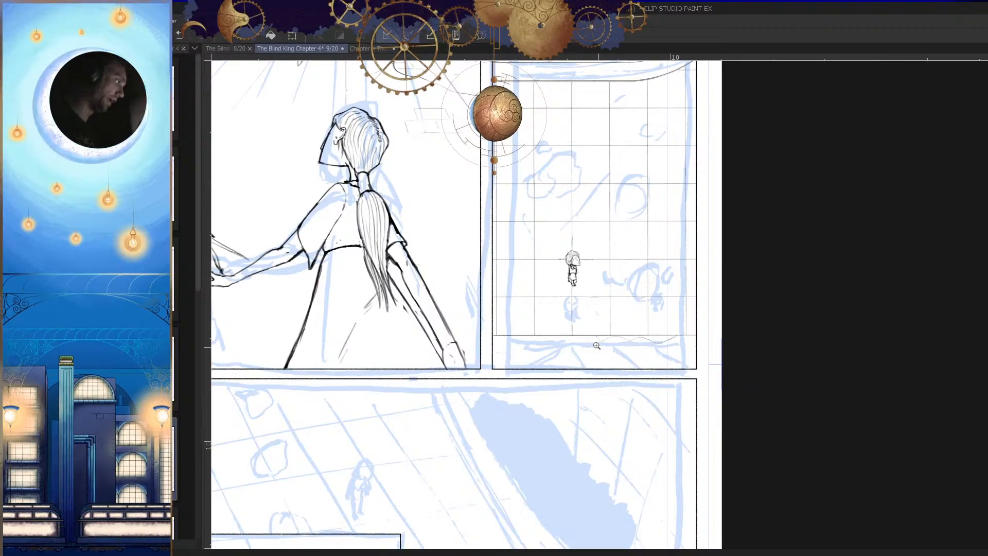
Step: Draw another dip of the broken edge beneath the gridline, left of the figure's vertical gridline
mouse_move(596, 348)
mouse_down()
mouse_move(642, 342)
mouse_move(681, 309)
mouse_move(844, 289)
mouse_up()
drag(630, 222, 565, 246)
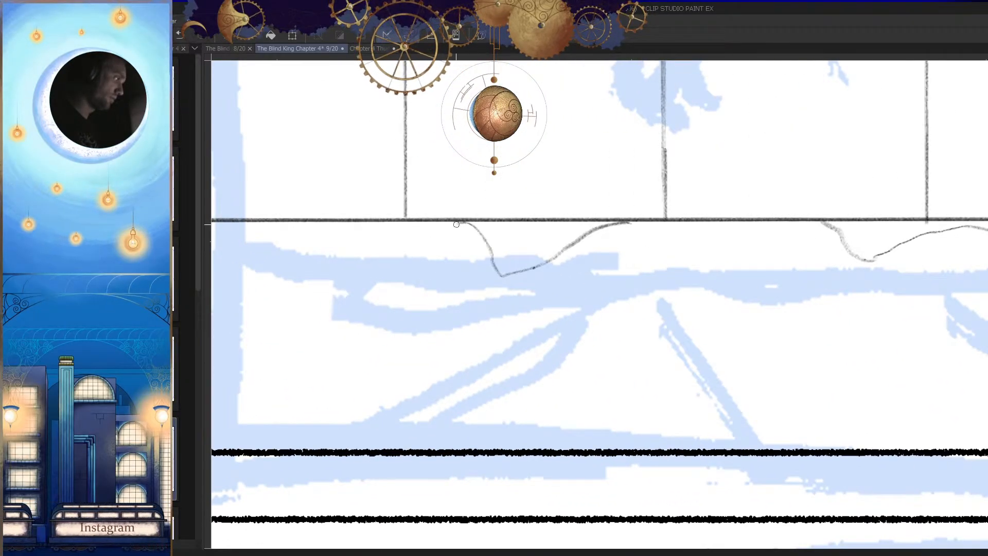
drag(557, 321, 677, 397)
drag(727, 335, 678, 321)
drag(334, 316, 681, 341)
mouse_move(580, 317)
mouse_down()
mouse_move(611, 322)
mouse_move(638, 310)
mouse_up()
key(h)
mouse_move(667, 278)
mouse_down()
mouse_move(639, 317)
mouse_move(630, 305)
mouse_up()
drag(700, 251, 607, 306)
mouse_move(652, 334)
mouse_down()
mouse_move(596, 384)
mouse_move(618, 368)
mouse_up()
key(h)
Step: Continue the broken edge toward the panel's left border, undoing one stroke and redrawing it
drag(757, 361, 639, 356)
drag(696, 320, 750, 325)
mouse_move(750, 325)
mouse_down()
mouse_move(637, 319)
mouse_move(623, 308)
mouse_up()
key(h)
drag(752, 272, 708, 286)
drag(776, 257, 661, 287)
key(ctrl+z)
mouse_move(746, 255)
mouse_down()
mouse_move(606, 309)
mouse_move(517, 290)
mouse_up()
key(h)
Step: Fill the gap in the broken edge near the panel's left border with a connecting curve
drag(722, 321, 690, 409)
drag(661, 360, 683, 375)
drag(739, 334, 723, 285)
drag(740, 360, 709, 403)
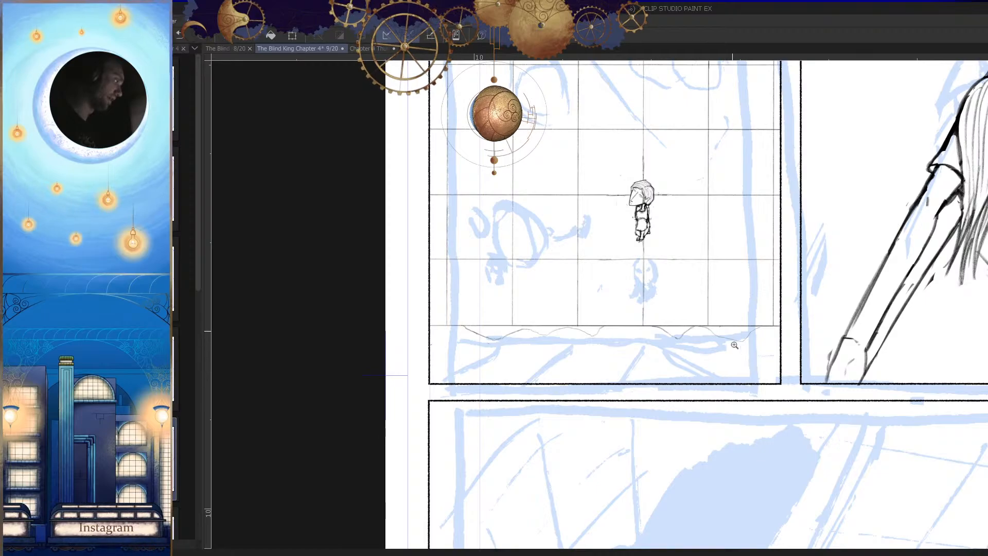
drag(749, 337, 752, 342)
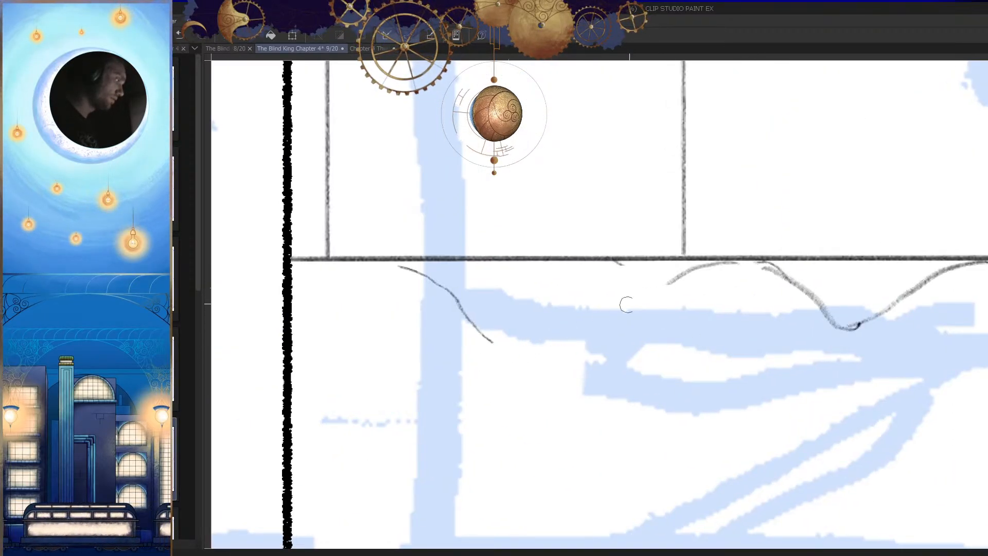
drag(610, 324, 575, 346)
drag(698, 264, 617, 311)
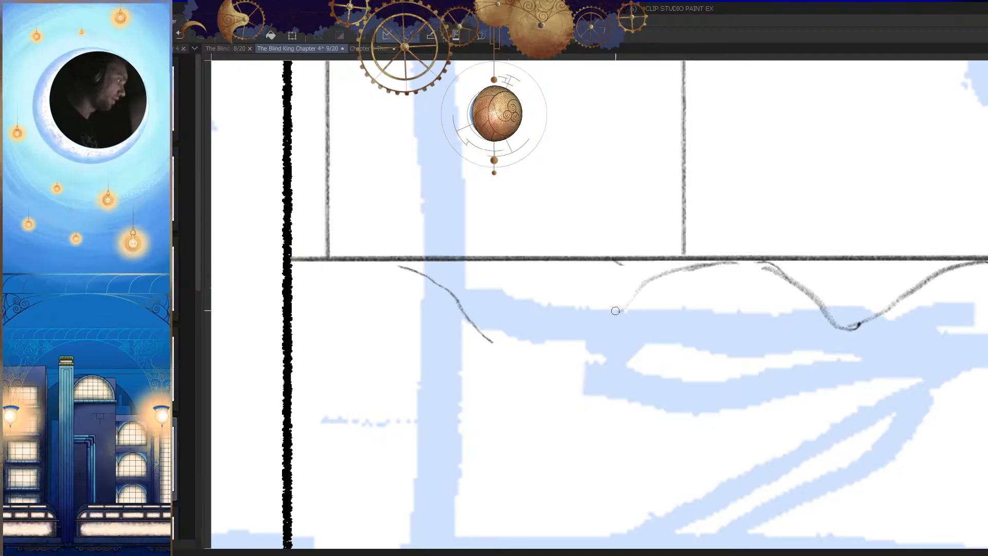
drag(500, 343, 509, 346)
Step: Sketch a curved outline in the panel's lower-right corner, from the right border down to the bottom border
key(h)
mouse_move(710, 367)
mouse_down()
mouse_move(745, 325)
mouse_move(761, 330)
mouse_move(746, 366)
mouse_up()
drag(690, 347, 701, 354)
drag(645, 338, 745, 310)
ctrl+click(613, 319)
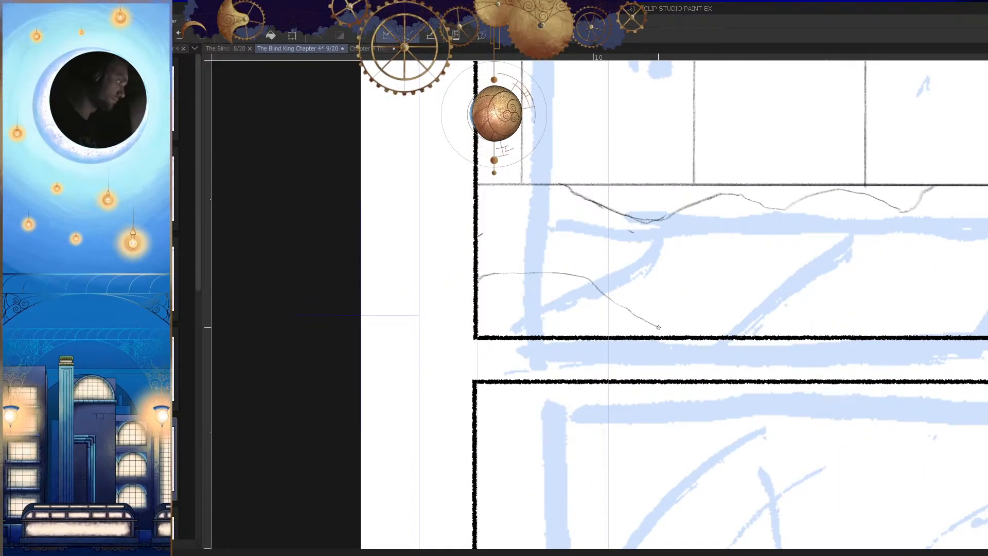
drag(656, 326, 663, 335)
key(h)
ctrl+click(614, 331)
drag(568, 324, 560, 335)
key(h)
drag(671, 330, 687, 329)
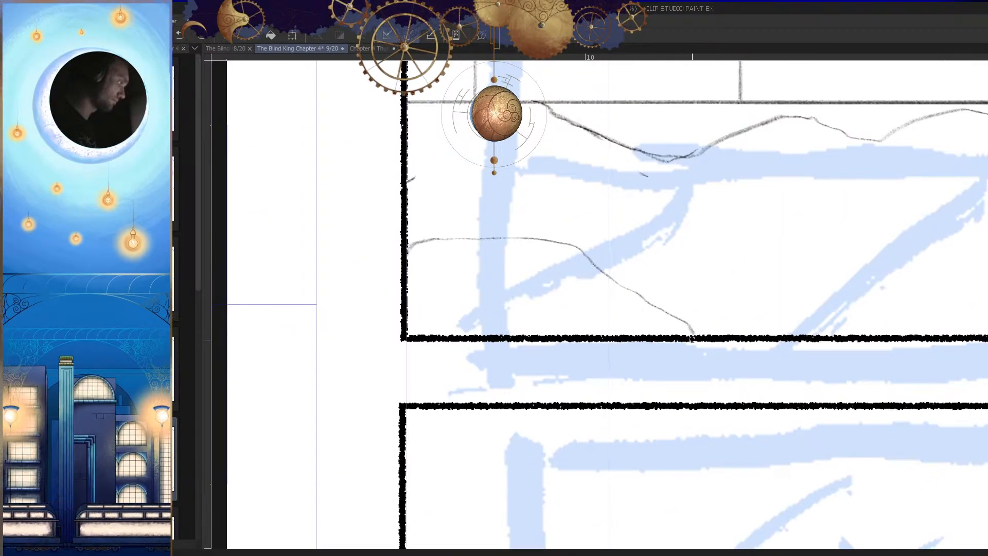
key(h)
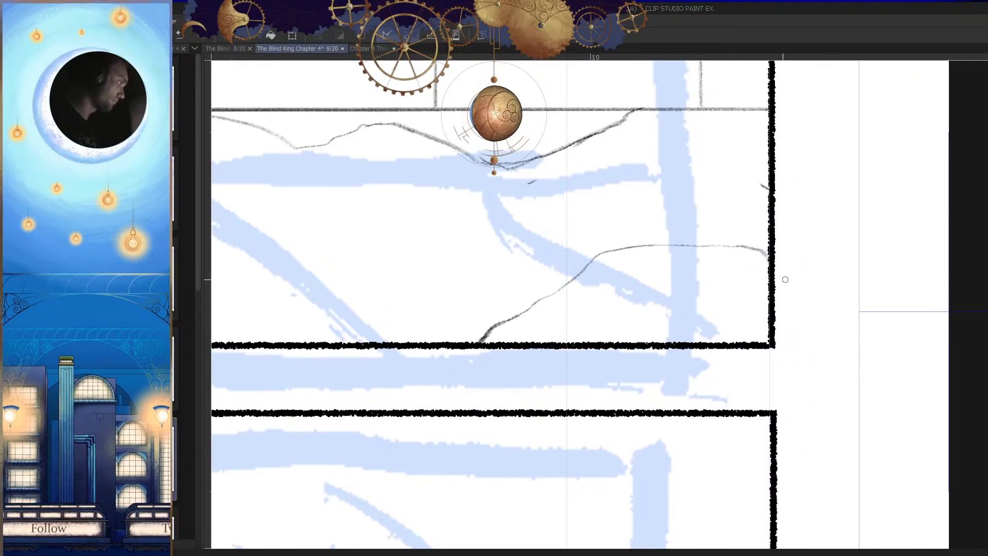
Step: Darken both ends of the corner outline and draw a short horizontal line inside it, redoing that line once
scroll(702, 259, up, 1)
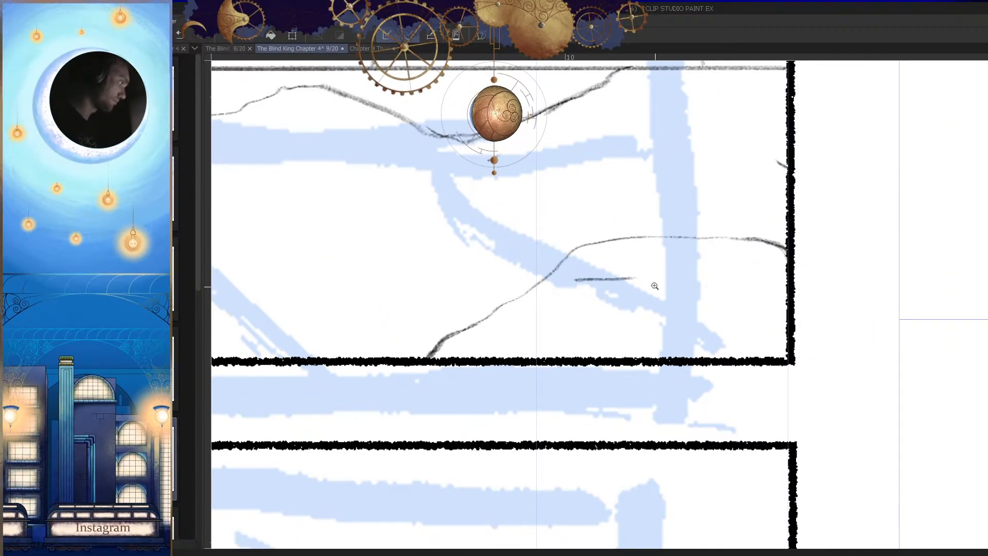
ctrl+click(654, 286)
key(ctrl+z)
drag(559, 275, 671, 271)
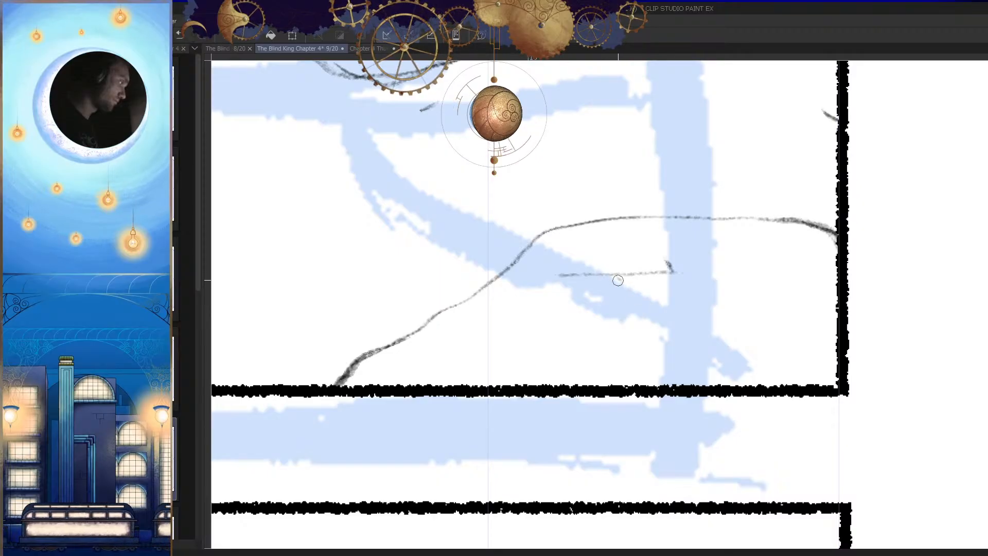
Step: Add small brick-like marks inside the corner outline, including a short line against the right border
drag(631, 351, 597, 394)
key(h)
mouse_move(600, 337)
mouse_down()
mouse_move(629, 334)
mouse_move(592, 353)
mouse_move(707, 338)
mouse_move(625, 355)
mouse_up()
key(h)
drag(646, 386, 481, 314)
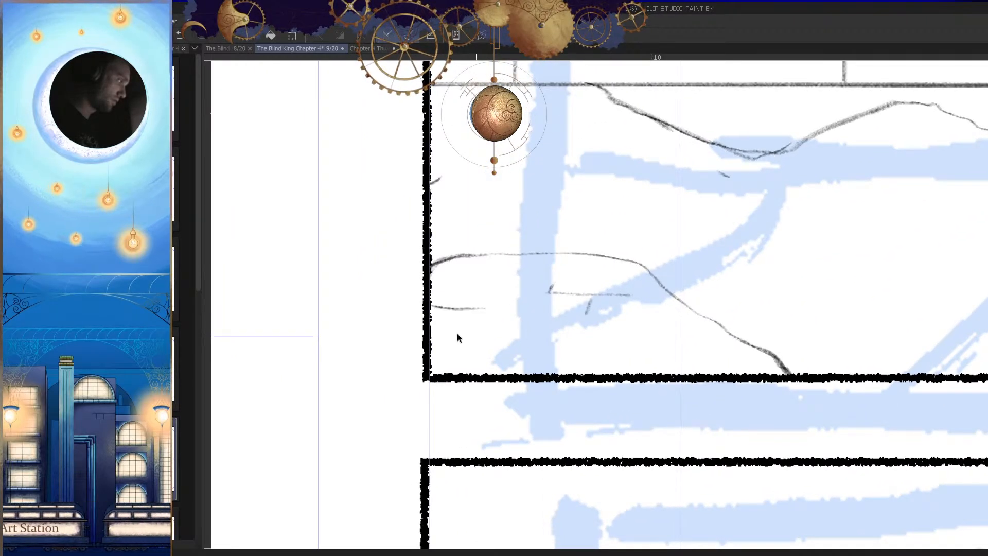
mouse_move(536, 342)
mouse_down()
mouse_move(493, 349)
mouse_move(538, 342)
mouse_up()
key(h)
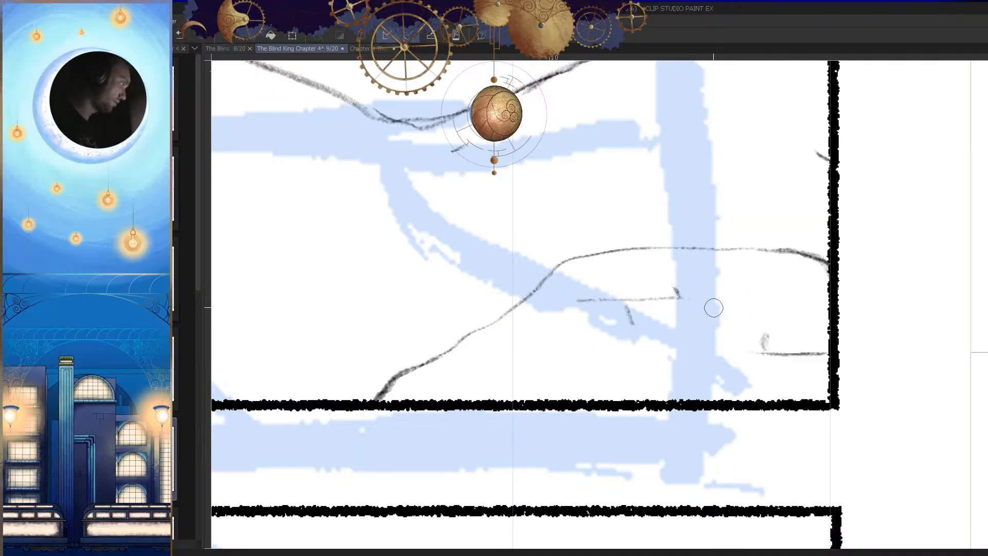
Step: Touch up the brick lines inside the corner outline and extend the outline along the bottom border with a curve and short cracks
drag(561, 300, 677, 297)
key(ctrl+minus)
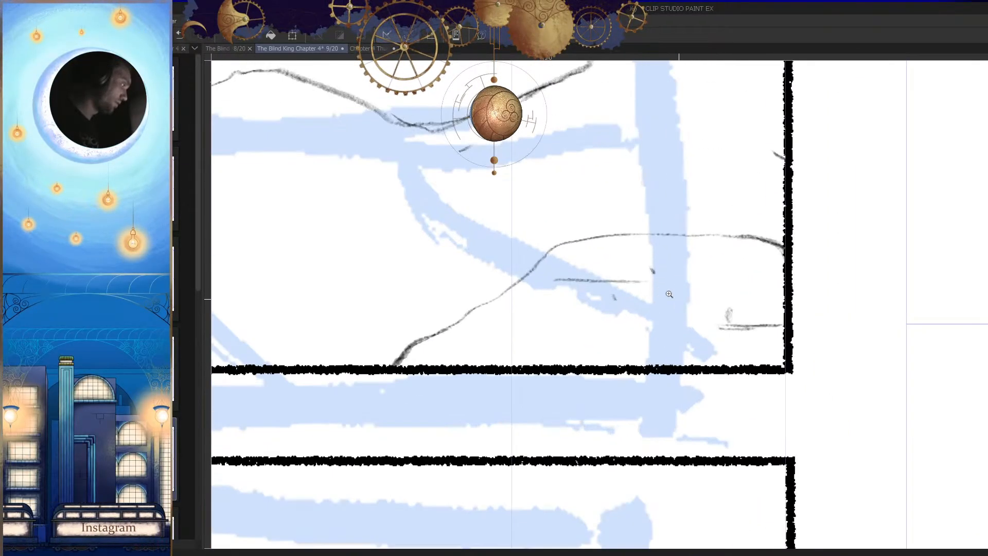
mouse_move(695, 348)
mouse_down()
mouse_move(651, 348)
mouse_move(674, 344)
mouse_up()
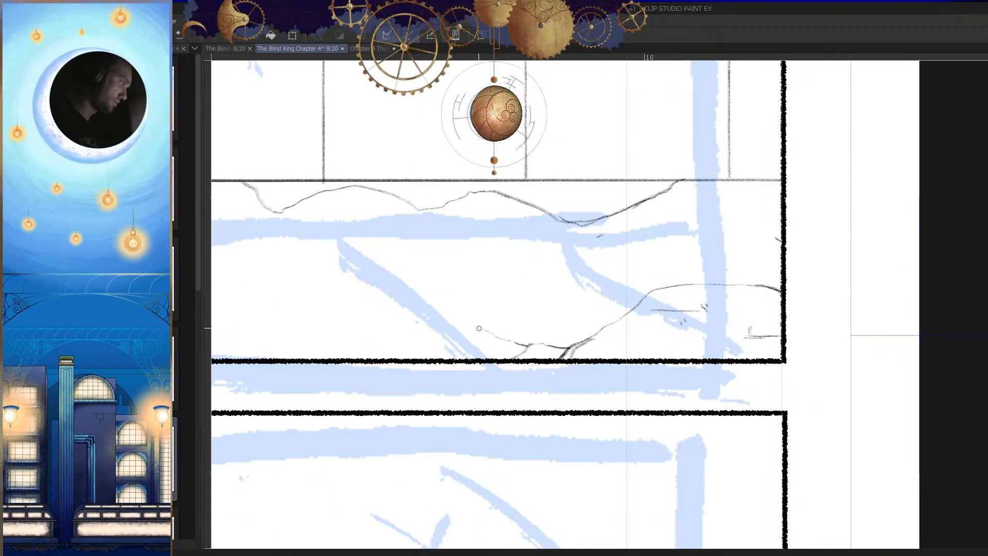
drag(601, 340, 737, 379)
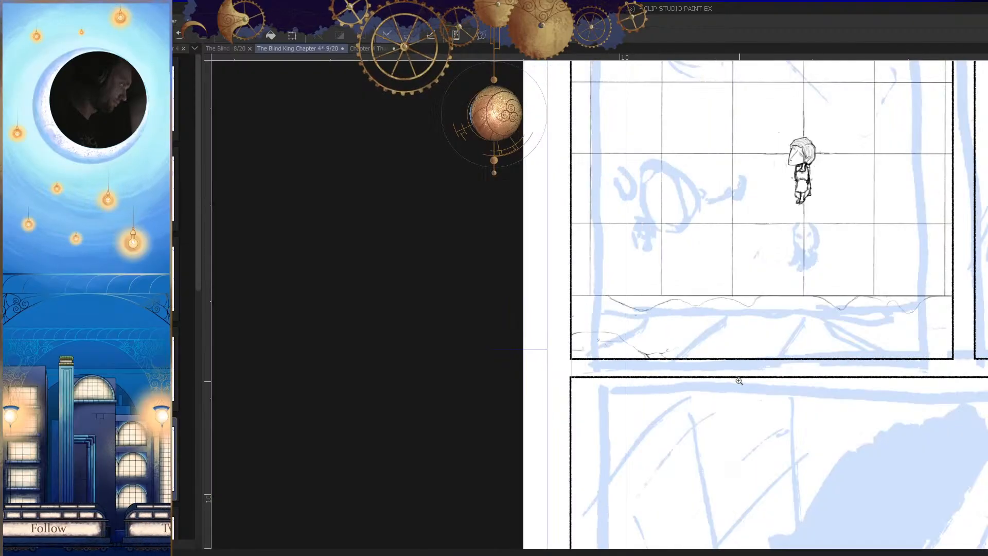
Step: Draw a brick mark with a horizontal line and a short vertical near the panel's opposite lower corner, redoing one stroke
mouse_move(657, 347)
mouse_down()
mouse_move(635, 356)
mouse_move(686, 392)
mouse_move(695, 364)
mouse_move(888, 288)
mouse_move(396, 283)
mouse_move(460, 294)
mouse_up()
key(h)
key(h)
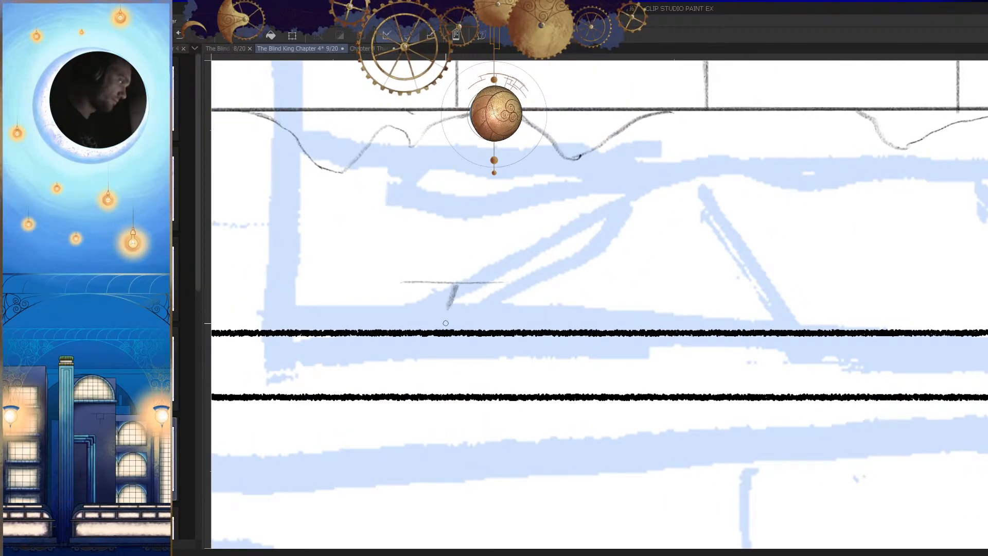
mouse_move(576, 351)
mouse_down()
mouse_move(817, 300)
mouse_move(779, 338)
mouse_up()
drag(707, 308, 752, 344)
key(h)
key(ctrl+z)
key(h)
drag(743, 296, 895, 271)
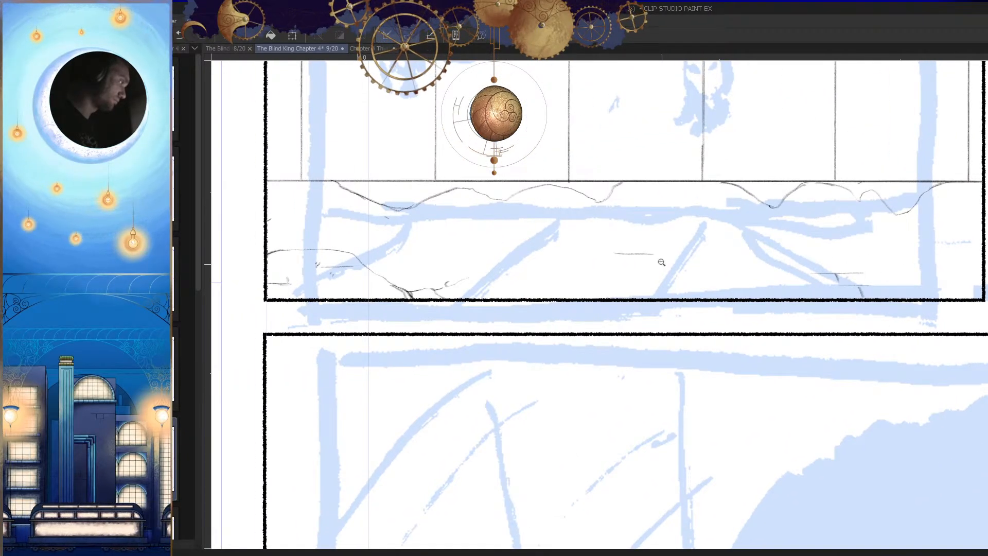
Step: Draw a stepped brick mark mid-panel below the broken edge, with two offset horizontal lines joined by a short vertical
click(660, 262)
drag(643, 241, 557, 241)
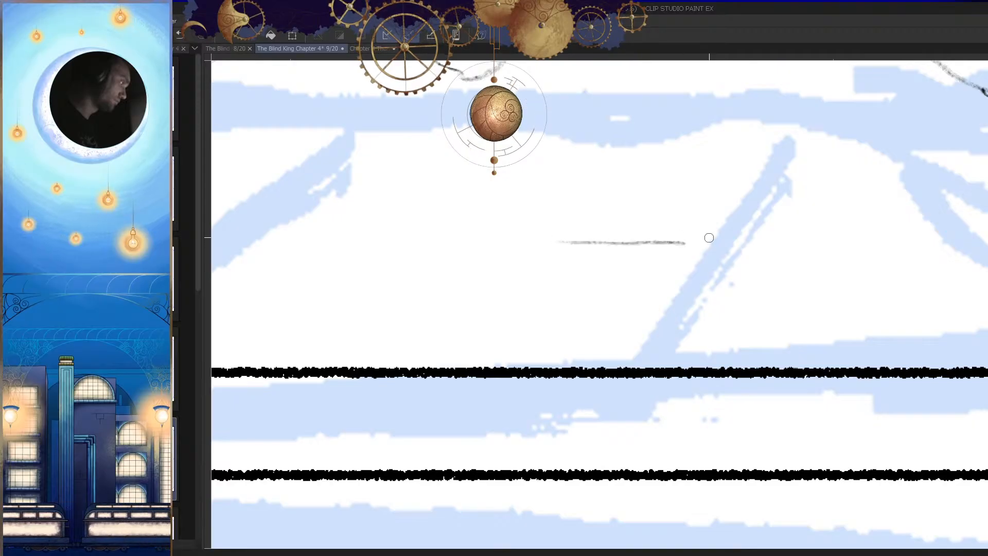
drag(679, 257, 682, 286)
click(679, 256)
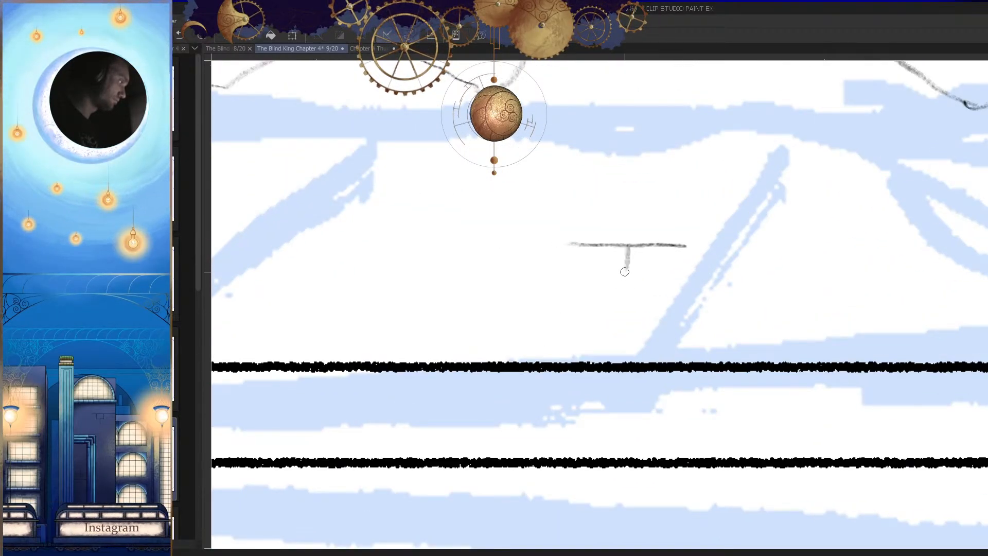
mouse_move(625, 268)
mouse_down()
mouse_move(518, 272)
mouse_move(618, 267)
mouse_up()
key(ctrl+z)
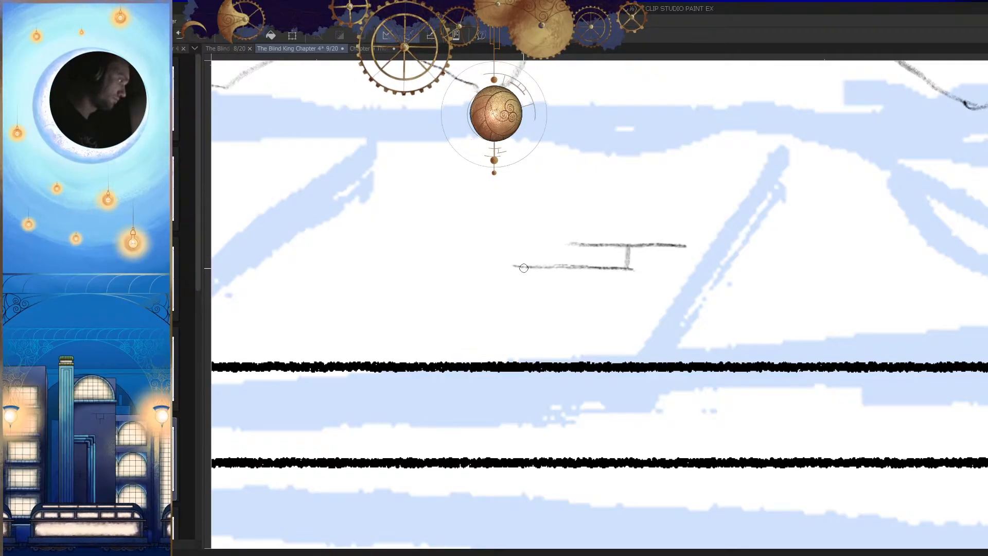
drag(523, 284, 522, 298)
Step: Add small rubble strokes along the panel's lower edge and save the page
drag(565, 337, 500, 401)
drag(625, 369, 621, 379)
key(h)
key(h)
drag(687, 386, 678, 391)
key(ctrl+s)
drag(648, 361, 672, 377)
drag(513, 355, 720, 352)
key(h)
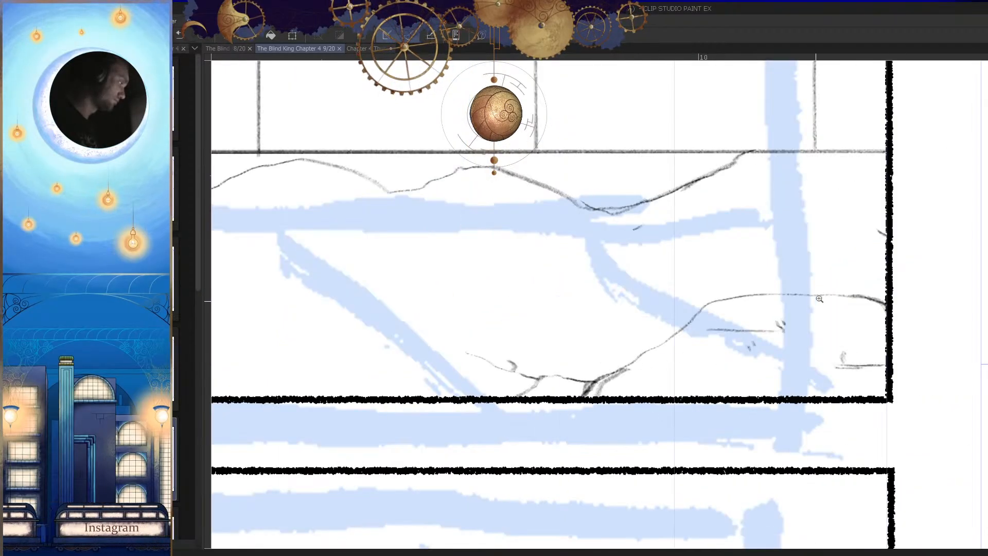
Step: Touch up the sloping part of the corner outline and save the page again
drag(817, 301, 912, 299)
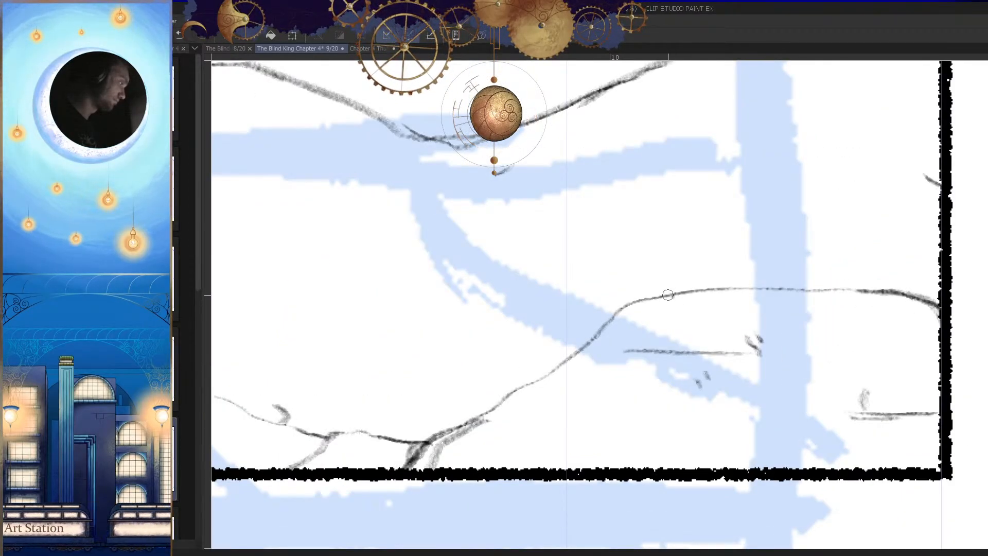
drag(608, 321, 547, 369)
key(h)
drag(762, 364, 650, 374)
key(ctrl+s)
mouse_move(689, 423)
mouse_down()
mouse_move(648, 413)
mouse_move(715, 413)
mouse_move(679, 414)
mouse_move(697, 414)
mouse_up()
key(h)
drag(709, 355, 764, 363)
mouse_move(650, 309)
mouse_down()
mouse_move(621, 301)
mouse_move(582, 327)
mouse_up()
key(ctrl+z)
mouse_move(542, 359)
mouse_down()
mouse_move(660, 308)
mouse_move(613, 421)
mouse_move(609, 303)
mouse_up()
key(ctrl+z)
mouse_move(629, 311)
mouse_down()
mouse_move(560, 328)
mouse_move(580, 311)
mouse_move(555, 348)
mouse_move(612, 308)
mouse_move(639, 419)
mouse_up()
key(ctrl+z)
key(ctrl+z)
key(ctrl+z)
key(ctrl+z)
mouse_move(622, 328)
mouse_down()
mouse_move(672, 430)
mouse_move(656, 351)
mouse_move(610, 341)
mouse_move(620, 335)
mouse_move(572, 342)
mouse_up()
key(ctrl+z)
Step: Draw a circle over the blue sketched shape in the grid, facing the small figure
mouse_move(642, 424)
mouse_down()
mouse_move(652, 427)
mouse_move(663, 377)
mouse_up()
mouse_move(627, 280)
mouse_down()
mouse_move(673, 310)
mouse_move(601, 406)
mouse_move(558, 284)
mouse_move(664, 397)
mouse_up()
drag(641, 339, 628, 465)
key(h)
Step: Erase the circle's side nearest the panel border and redraw it as a tighter, rounder curve
key(h)
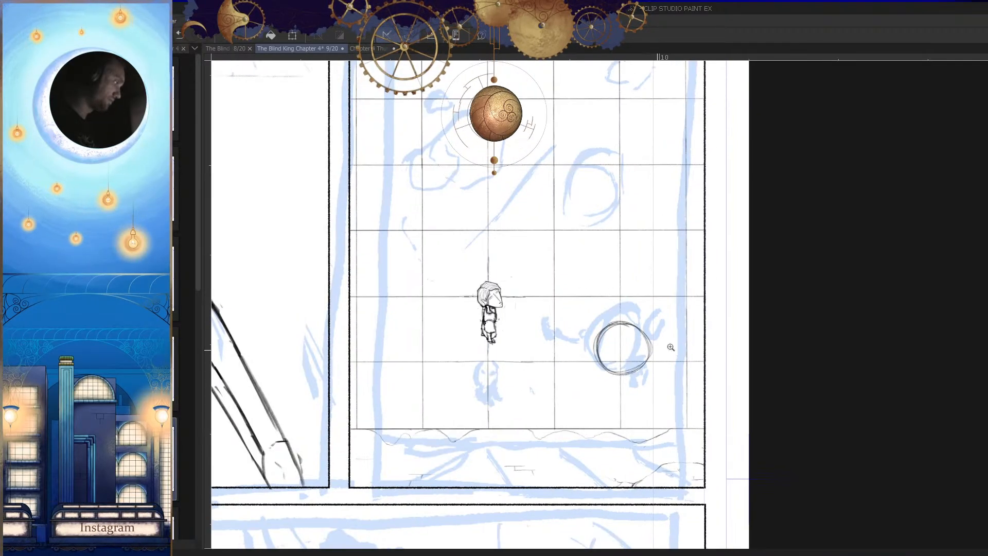
drag(662, 348, 660, 364)
key(h)
mouse_move(637, 330)
mouse_down()
mouse_move(635, 380)
mouse_move(653, 351)
mouse_up()
drag(653, 351, 643, 288)
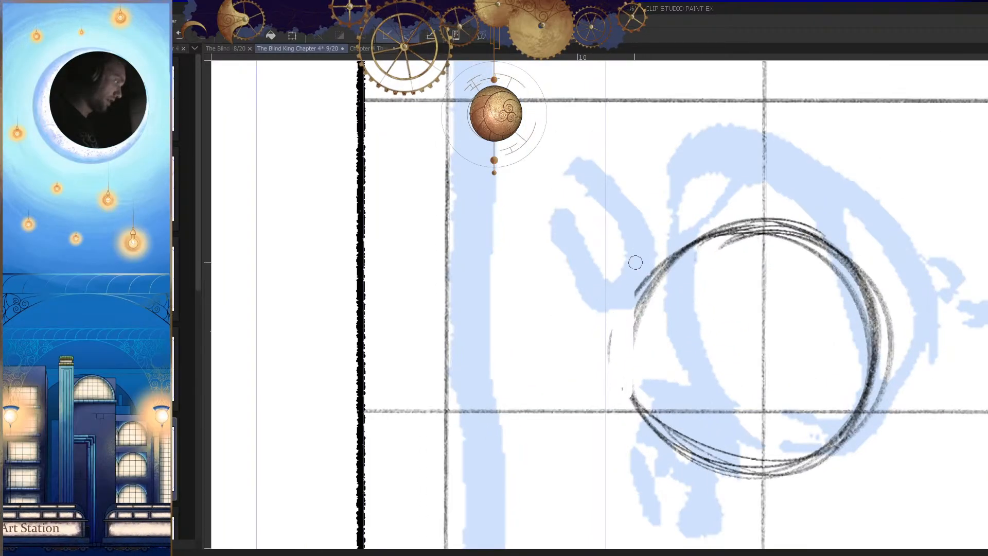
drag(635, 389, 660, 438)
drag(672, 263, 712, 456)
drag(693, 245, 739, 449)
key(h)
mouse_move(775, 412)
mouse_down()
mouse_move(692, 441)
mouse_move(740, 376)
mouse_up()
mouse_move(707, 290)
mouse_down()
mouse_move(818, 288)
mouse_move(670, 408)
mouse_move(558, 412)
mouse_up()
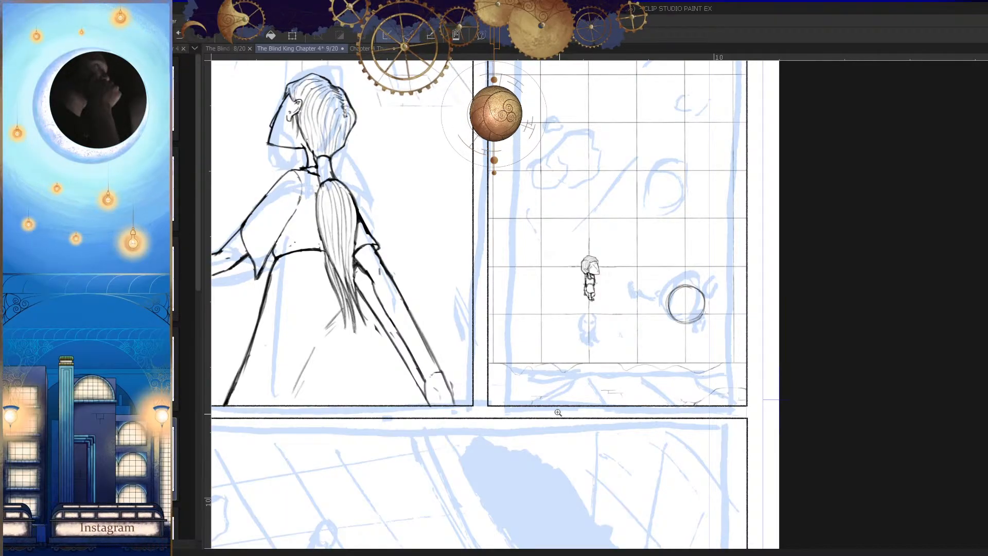
Step: Draw a small narrow ellipse between the circle and the panel border, redoing it once
drag(720, 302, 823, 324)
drag(703, 319, 746, 320)
mouse_move(675, 302)
mouse_down()
mouse_move(619, 309)
mouse_move(642, 286)
mouse_move(657, 331)
mouse_up()
scroll(663, 352, up, 1)
key(ctrl+z)
key(ctrl+z)
mouse_move(661, 273)
mouse_down()
mouse_move(643, 394)
mouse_move(624, 375)
mouse_move(649, 318)
mouse_up()
scroll(672, 360, down, 4)
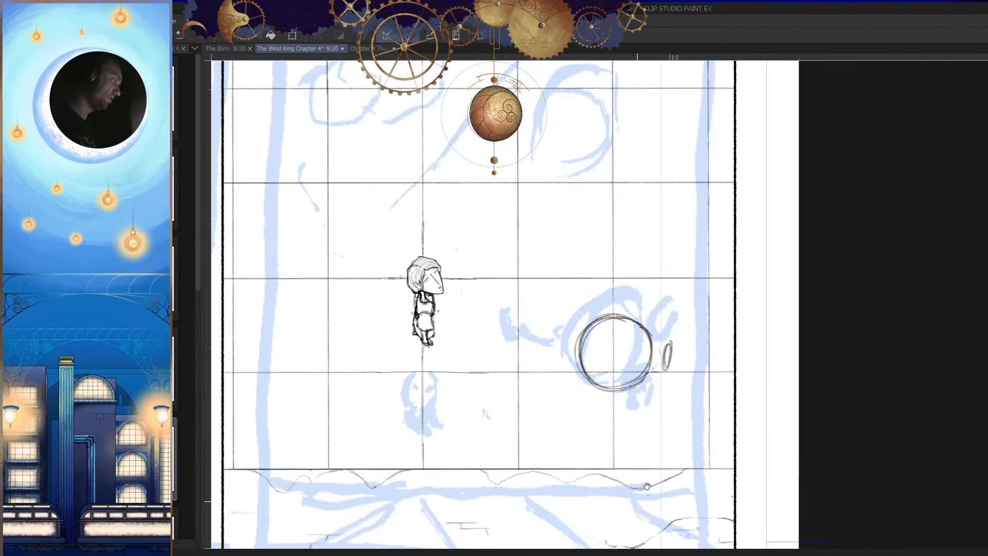
drag(659, 372, 659, 341)
drag(620, 313, 665, 308)
mouse_move(647, 275)
mouse_down()
mouse_move(566, 408)
mouse_move(529, 283)
mouse_move(620, 425)
mouse_move(590, 254)
mouse_move(632, 424)
mouse_up()
key(ctrl+z)
Step: Draw a smaller inner circle inside the large circle, redoing the first strokes
key(ctrl+z)
key(h)
drag(649, 251, 527, 318)
mouse_move(605, 279)
mouse_down()
mouse_move(626, 262)
mouse_move(509, 336)
mouse_up()
key(ctrl+z)
drag(559, 280, 503, 351)
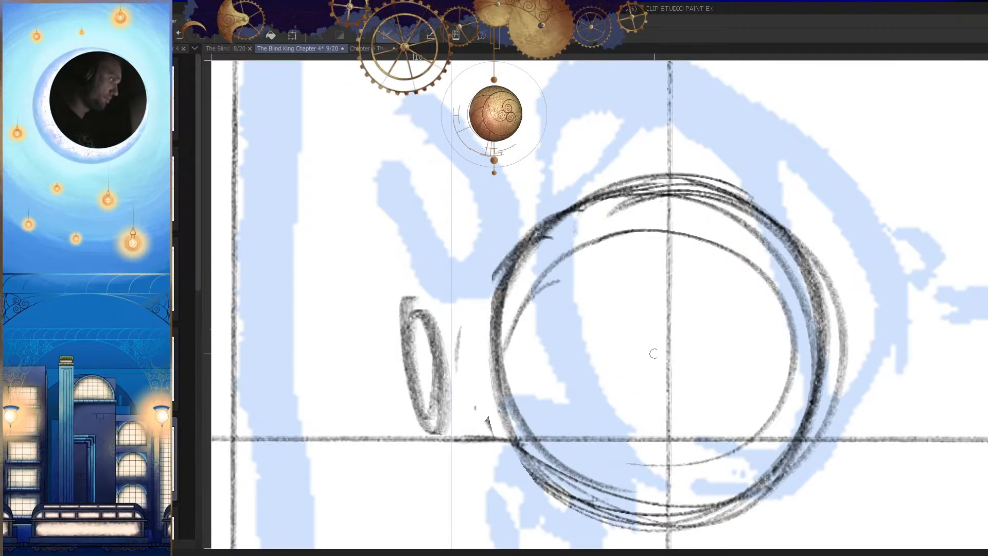
key(h)
drag(655, 431, 695, 388)
mouse_move(576, 422)
mouse_down()
mouse_move(701, 391)
mouse_move(663, 400)
mouse_move(734, 342)
mouse_up()
Step: Draw a rounded outline around the narrow ellipse on its border side and darken its curve and base
key(ctrl+z)
Step: Close the inner circle with an arc along its lower side nearest the small ellipse
key(h)
drag(700, 373, 772, 374)
mouse_move(559, 281)
mouse_down()
mouse_move(533, 338)
mouse_move(568, 368)
mouse_up()
key(h)
mouse_move(712, 368)
mouse_down()
mouse_move(686, 449)
mouse_move(745, 366)
mouse_up()
key(h)
drag(731, 314, 678, 397)
key(h)
drag(582, 323, 613, 272)
drag(527, 223, 545, 322)
key(ctrl+z)
drag(526, 223, 538, 350)
drag(559, 313, 512, 340)
drag(535, 222, 549, 323)
drag(565, 257, 510, 339)
mouse_move(587, 351)
mouse_down()
mouse_move(558, 426)
mouse_move(564, 408)
mouse_up()
key(h)
drag(720, 386, 689, 403)
drag(800, 397, 741, 419)
key(h)
drag(624, 394, 720, 384)
drag(590, 364, 710, 363)
key(h)
Step: Erase parts of both circles' curves on the side nearest the small ellipse
drag(692, 298, 638, 353)
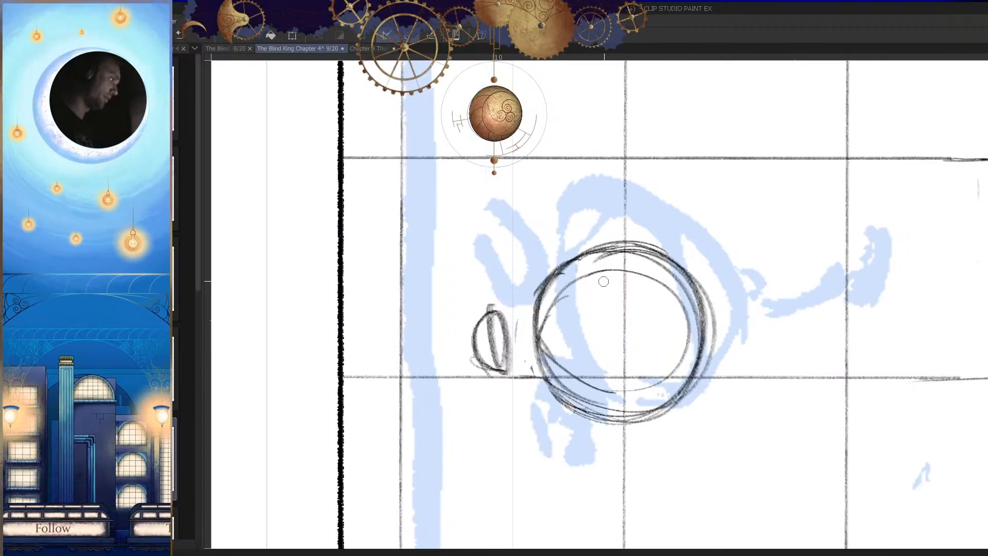
drag(602, 303, 606, 308)
drag(626, 345, 622, 353)
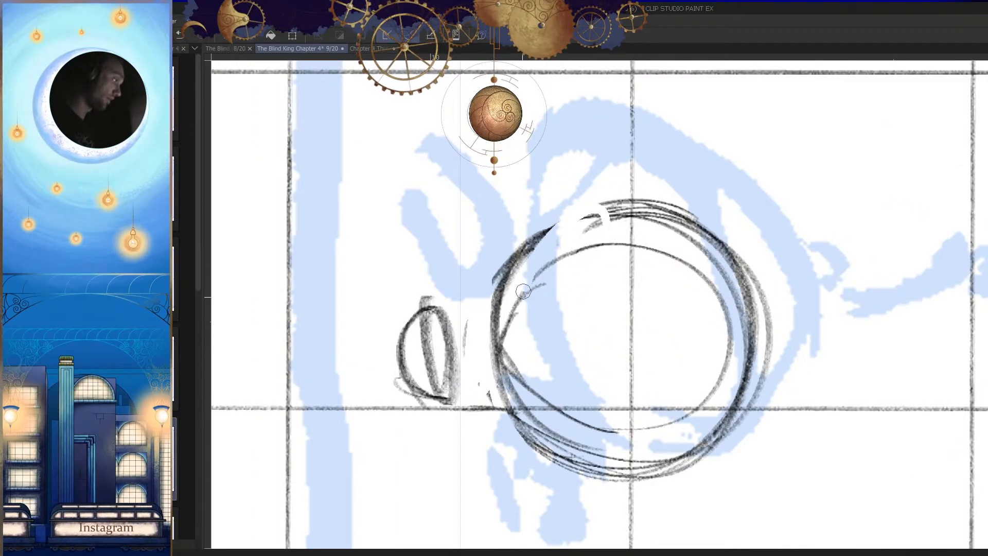
mouse_move(604, 260)
mouse_down()
mouse_move(562, 353)
mouse_move(545, 368)
mouse_move(612, 466)
mouse_move(559, 384)
mouse_up()
Step: Clear the rest of that side and redraw the inner circle's upper arc, redoing strokes that miss the curve
key(p)
mouse_move(688, 266)
mouse_down()
mouse_move(568, 270)
mouse_move(553, 337)
mouse_up()
key(ctrl+z)
drag(617, 247, 549, 329)
key(h)
drag(653, 361, 663, 341)
key(ctrl+z)
key(h)
drag(645, 210, 582, 278)
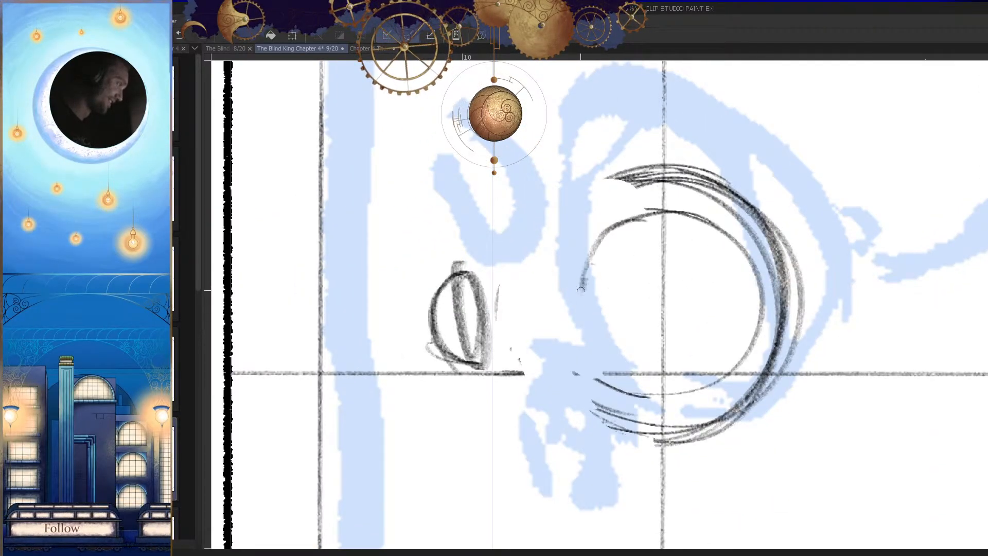
key(h)
drag(646, 252, 661, 324)
key(h)
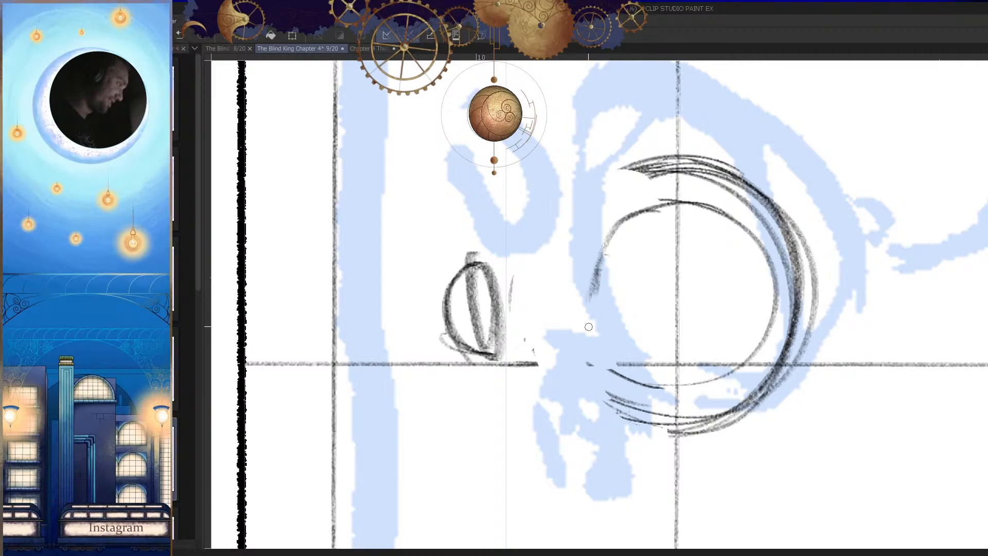
drag(611, 232, 584, 306)
key(h)
Step: Try to complete the open side of the inner circle and add a matching outer arc around it
drag(686, 274, 668, 334)
key(ctrl+z)
drag(681, 276, 645, 355)
key(h)
mouse_move(697, 186)
mouse_down()
mouse_move(569, 229)
mouse_move(549, 300)
mouse_up()
drag(613, 193, 563, 355)
key(h)
key(ctrl+z)
key(h)
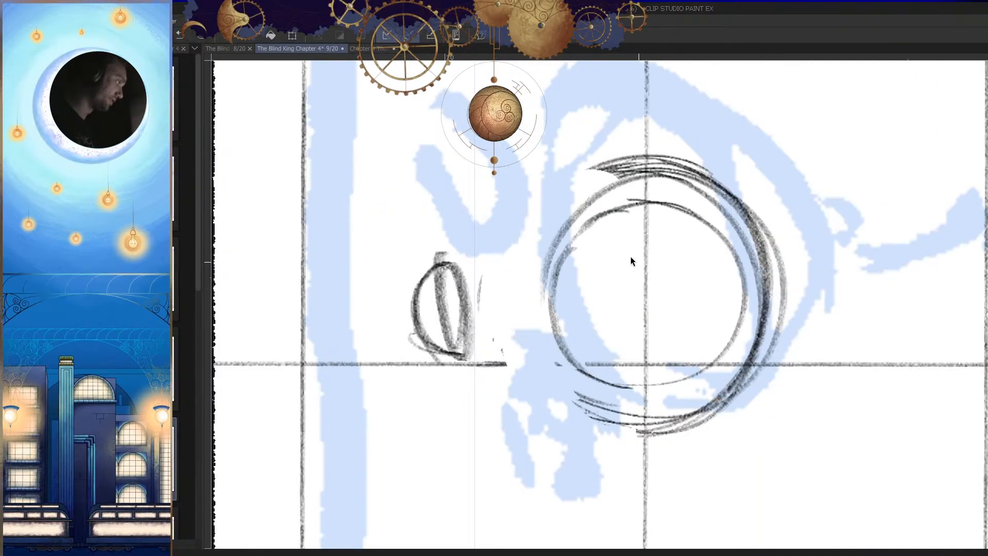
key(ctrl+z)
scroll(601, 220, up, 2)
Step: Draw the inner circle's open side from its upper arc to its lower edge, undoing strokes that miss the curve
mouse_move(627, 202)
mouse_down()
mouse_move(562, 239)
mouse_move(526, 336)
mouse_move(529, 327)
mouse_move(571, 426)
mouse_up()
key(ctrl+z)
key(h)
mouse_move(710, 362)
mouse_down()
mouse_move(717, 338)
mouse_move(636, 418)
mouse_up()
key(h)
key(h)
key(ctrl+z)
drag(699, 295, 653, 412)
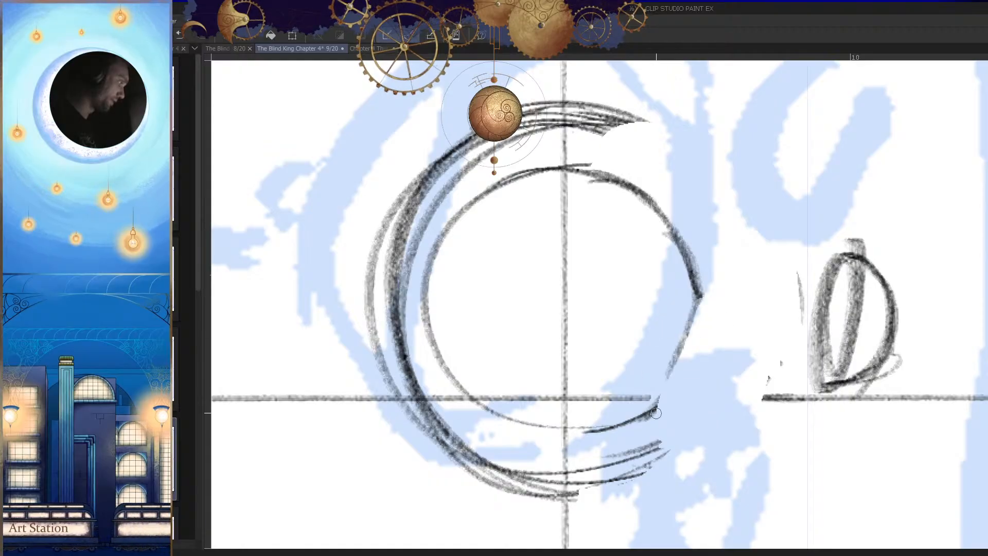
drag(682, 320, 639, 432)
drag(682, 368, 631, 428)
key(ctrl+z)
key(ctrl+z)
drag(702, 299, 642, 434)
Step: Redraw the lower part of the inner circle's open side and darken it where it meets the base curve
key(h)
scroll(655, 430, down, 2)
scroll(617, 359, up, 3)
mouse_move(579, 348)
mouse_down()
mouse_move(635, 465)
mouse_move(664, 409)
mouse_up()
key(h)
key(ctrl+z)
mouse_move(659, 284)
mouse_down()
mouse_move(610, 406)
mouse_move(535, 442)
mouse_up()
key(h)
drag(689, 360, 641, 406)
drag(535, 329, 559, 455)
drag(557, 413, 612, 470)
drag(545, 274, 526, 350)
drag(538, 312, 530, 344)
Step: Erase the outer circle's layered upper strokes and redraw a single upper arc around the inner circle
key(h)
scroll(690, 378, down, 5)
scroll(693, 356, up, 4)
key(h)
key(e)
drag(716, 197, 615, 211)
key(p)
mouse_move(772, 234)
mouse_down()
mouse_move(690, 221)
mouse_move(550, 306)
mouse_up()
mouse_move(646, 247)
mouse_down()
mouse_move(606, 256)
mouse_move(528, 411)
mouse_up()
key(ctrl+z)
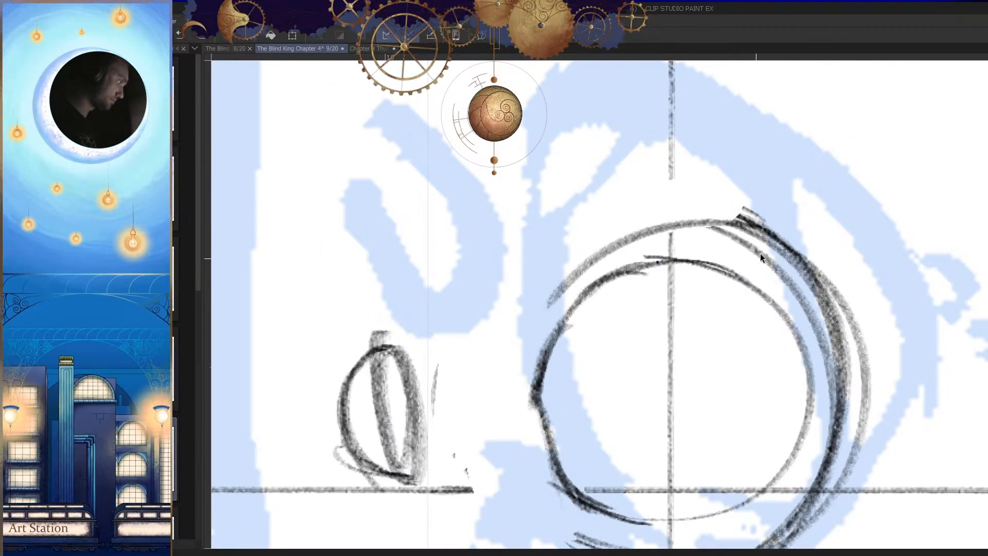
key(ctrl+z)
drag(772, 241, 543, 342)
drag(592, 287, 537, 393)
Step: Trim the remaining upper overlap and extend the outer arc across the top to the heavily shaded side
key(h)
drag(582, 308, 675, 278)
key(e)
mouse_move(707, 242)
mouse_down()
mouse_move(624, 209)
mouse_move(508, 241)
mouse_move(489, 228)
mouse_up()
key(ctrl+z)
key(p)
mouse_move(730, 273)
mouse_down()
mouse_move(557, 208)
mouse_move(506, 236)
mouse_up()
drag(635, 223, 454, 366)
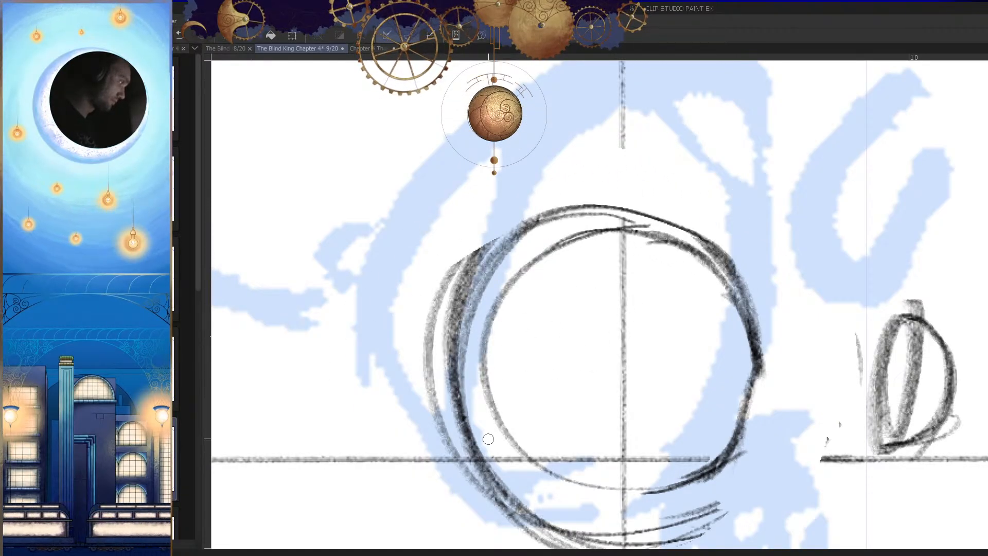
drag(543, 247, 506, 246)
Step: Undo the latest arc strokes and redraw the outer circle's upper curve
key(h)
drag(662, 484, 695, 436)
key(ctrl+z)
key(ctrl+z)
Step: Redraw the circle's lower curve on the side facing the small ellipse, undoing strokes that stray
key(ctrl+z)
mouse_move(789, 218)
mouse_down()
mouse_move(673, 157)
mouse_move(542, 213)
mouse_up()
mouse_move(688, 174)
mouse_down()
mouse_move(663, 164)
mouse_move(501, 341)
mouse_up()
key(ctrl+z)
mouse_move(622, 185)
mouse_down()
mouse_move(517, 251)
mouse_move(503, 350)
mouse_up()
key(h)
drag(632, 418, 674, 375)
mouse_move(739, 288)
mouse_down()
mouse_move(694, 406)
mouse_move(695, 378)
mouse_move(678, 386)
mouse_up()
key(ctrl+z)
key(e)
key(p)
key(ctrl+z)
key(ctrl+z)
drag(722, 337, 669, 390)
key(h)
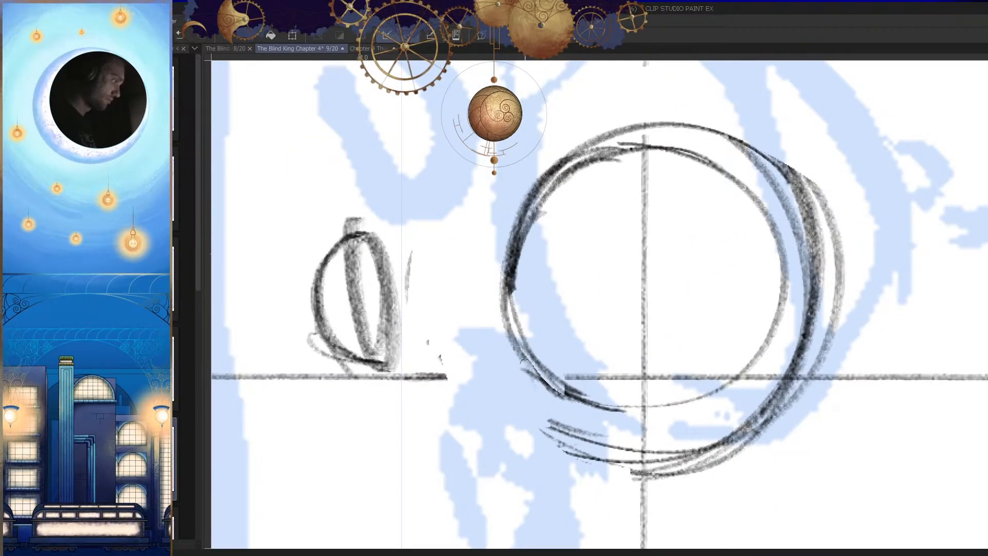
Step: Add an outer arc along the lower open side and close both circles into a complete double ring
key(h)
drag(734, 336, 759, 309)
key(ctrl+z)
key(ctrl+z)
mouse_move(762, 247)
mouse_down()
mouse_move(739, 333)
mouse_move(597, 410)
mouse_up()
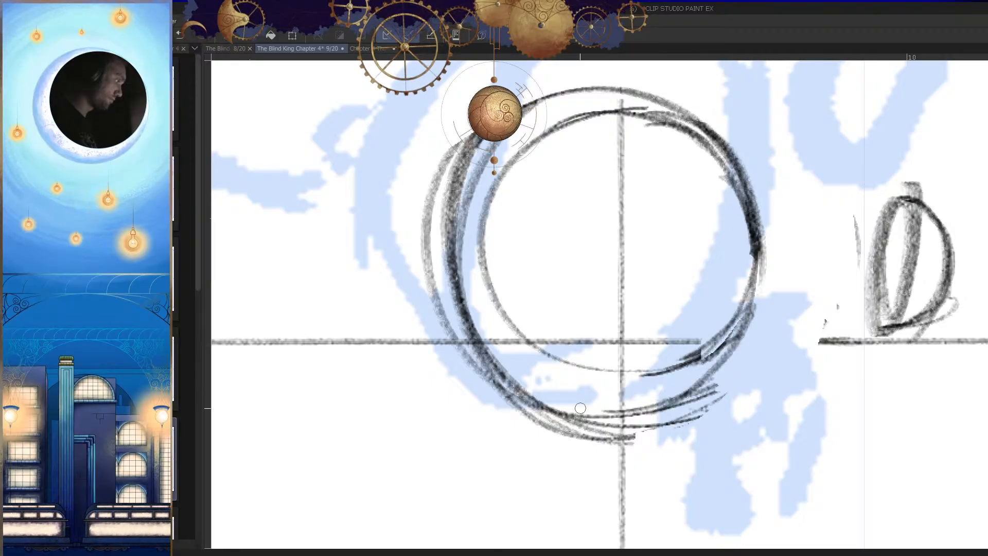
key(h)
drag(712, 335, 660, 367)
key(h)
drag(749, 302, 701, 311)
drag(692, 208, 624, 407)
drag(671, 184, 445, 293)
drag(557, 185, 453, 365)
key(h)
mouse_move(708, 338)
mouse_down()
mouse_move(742, 412)
mouse_move(630, 290)
mouse_up()
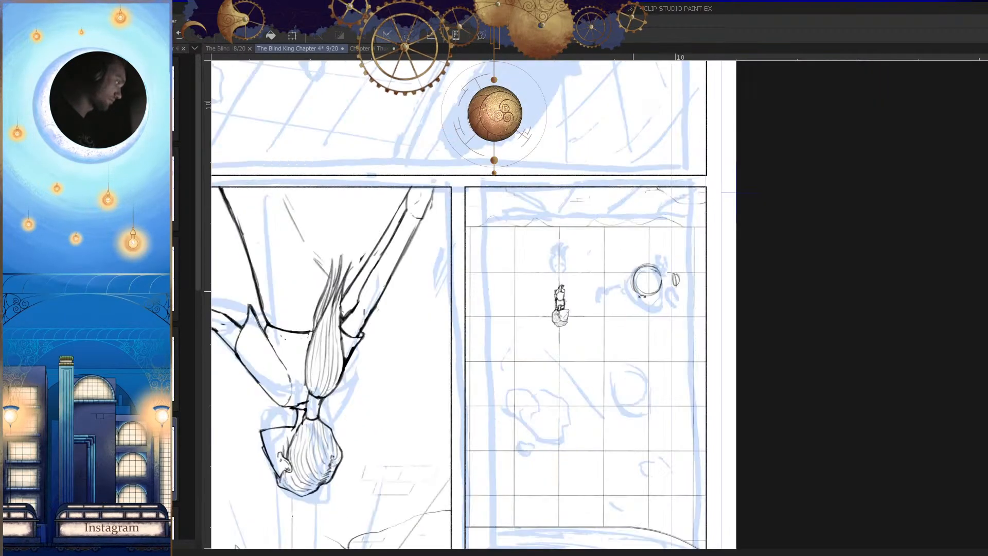
Step: Lasso the double circle together with the small ellipse, enlarge the selection and apply the transform
drag(686, 263, 638, 371)
key(h)
drag(677, 284, 678, 357)
drag(710, 237, 705, 365)
drag(757, 295, 742, 385)
drag(676, 270, 688, 389)
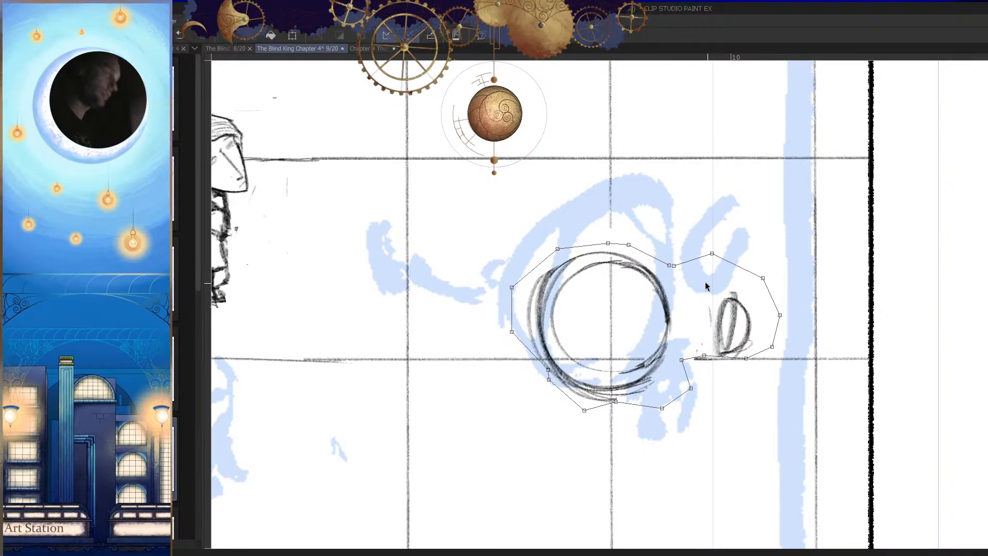
click(669, 264)
key(ctrl+t)
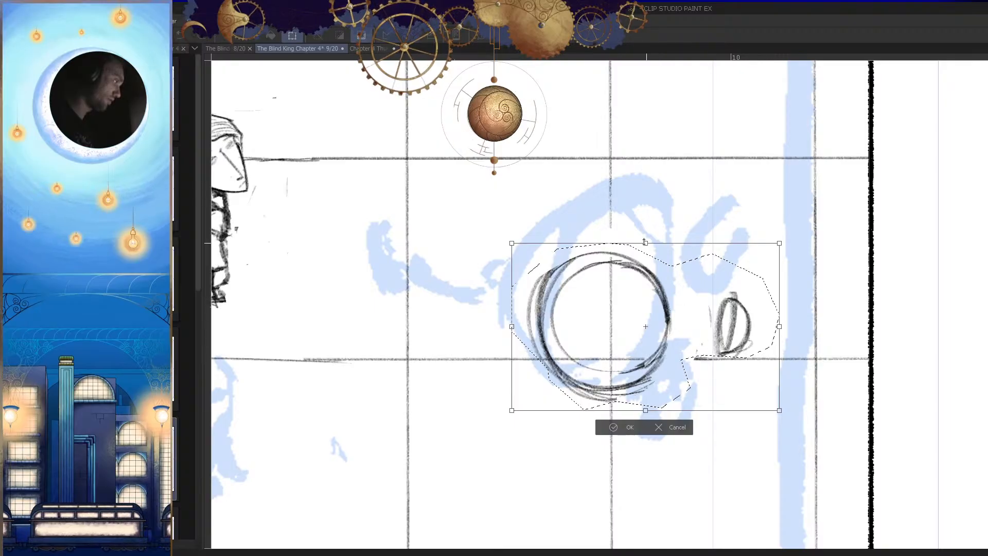
drag(644, 241, 644, 195)
drag(707, 308, 700, 392)
key(Return)
Step: Deselect the enlarged shapes and draw a small upright oval inside the double circle, undoing stray strokes
click(760, 359)
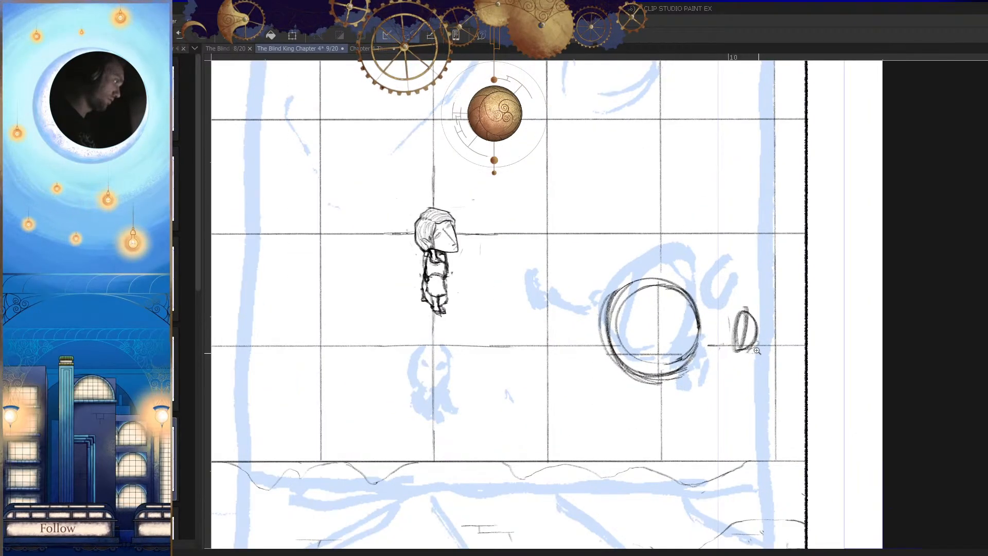
click(744, 347)
drag(597, 268, 607, 278)
drag(629, 301, 572, 252)
mouse_move(572, 254)
mouse_down()
mouse_move(598, 371)
mouse_move(635, 334)
mouse_move(595, 249)
mouse_move(535, 359)
mouse_up()
key(ctrl+z)
key(ctrl+z)
drag(602, 373, 589, 384)
drag(555, 268, 414, 204)
key(h)
drag(715, 281, 616, 340)
Step: Draw slanted straight lines running outward from the upper and lower edges of the double circle
key(ctrl+z)
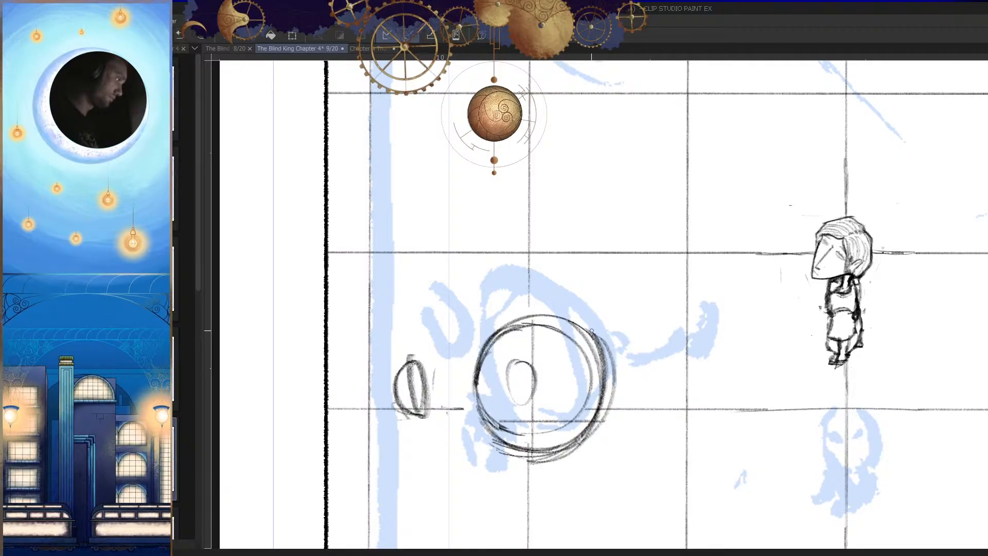
drag(615, 240, 661, 213)
key(h)
drag(741, 339, 675, 312)
key(ctrl+z)
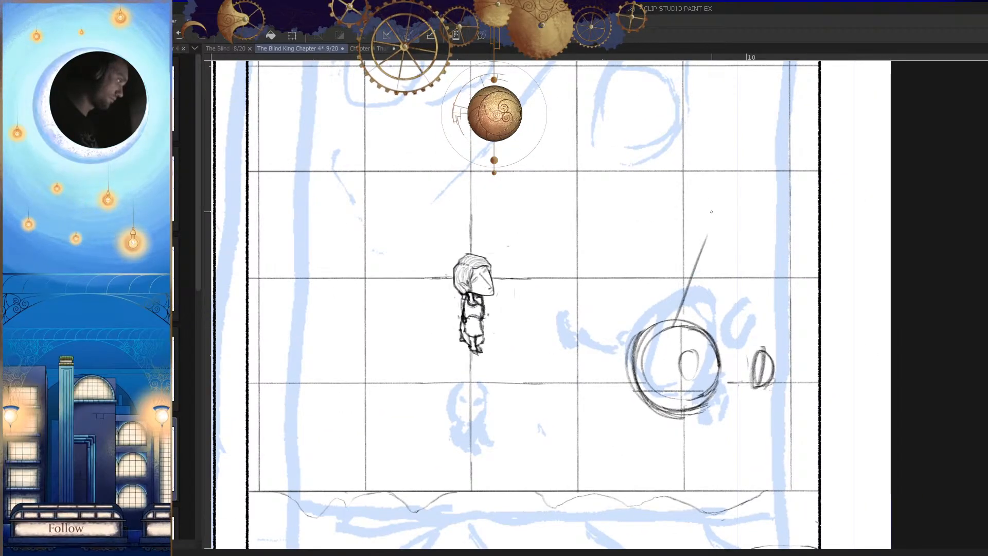
key(ctrl+z)
mouse_move(704, 234)
mouse_down()
mouse_move(676, 323)
mouse_move(692, 392)
mouse_move(688, 354)
mouse_up()
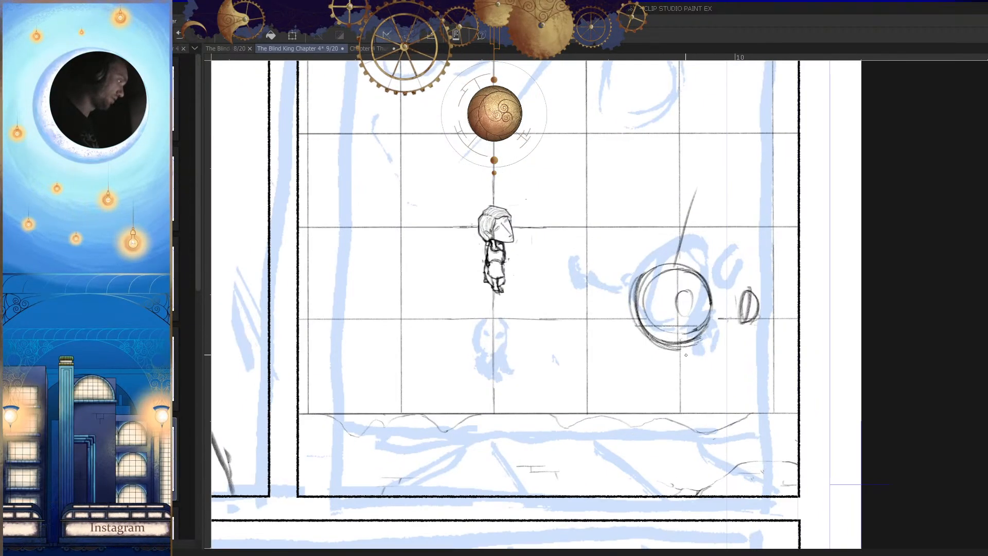
drag(724, 414, 622, 418)
drag(695, 406, 658, 419)
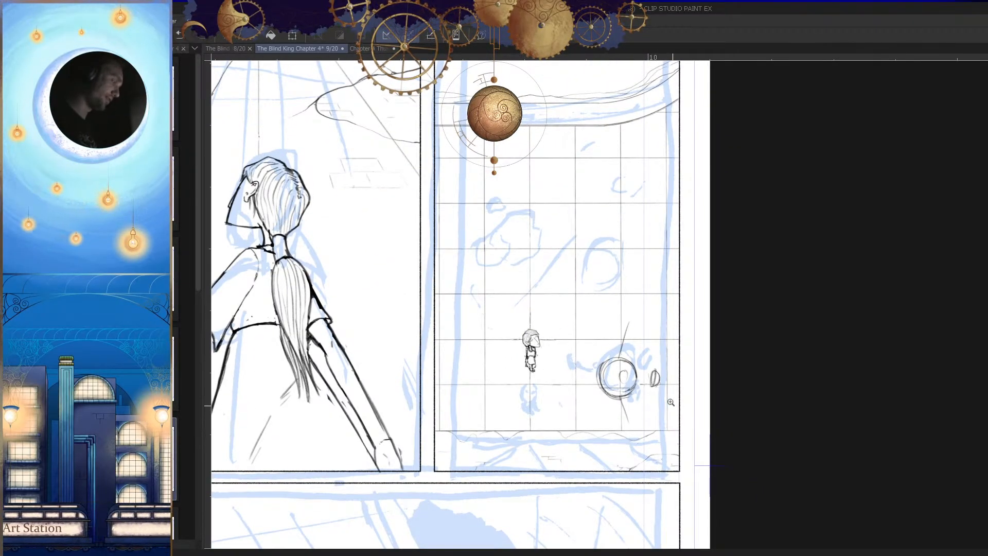
drag(684, 485, 676, 466)
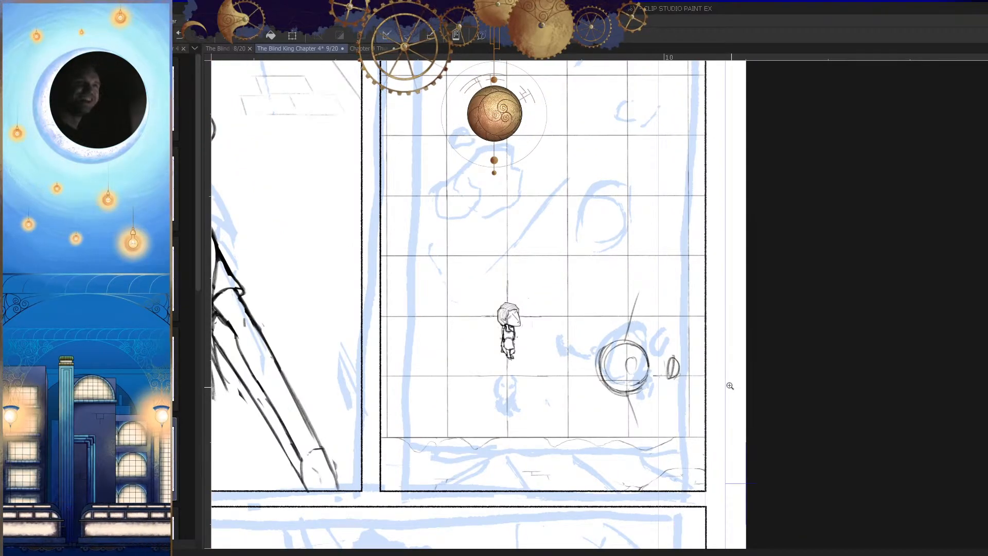
Step: Clear the double circle, its inner oval, the small ellipse and the slanted lines from the grid
drag(692, 360, 701, 394)
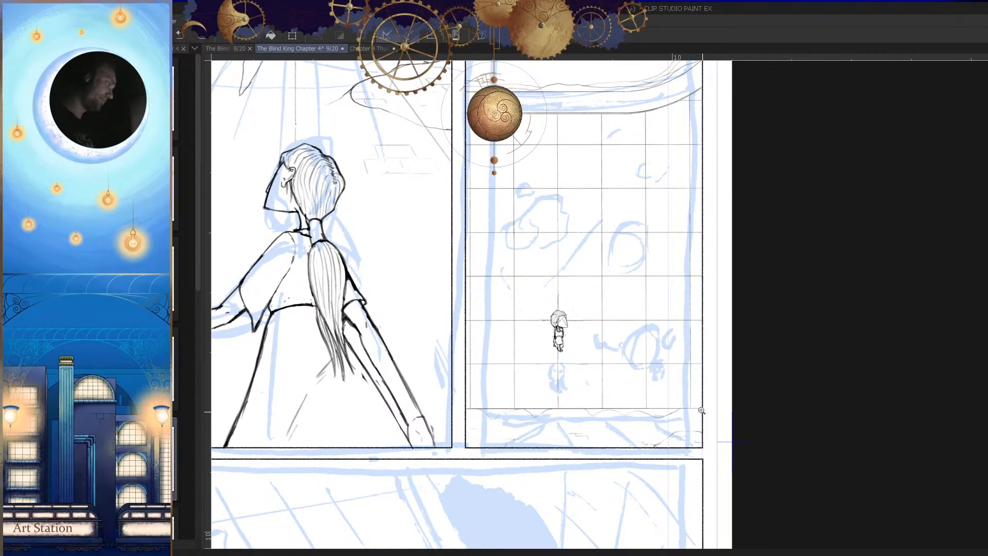
click(678, 356)
click(651, 333)
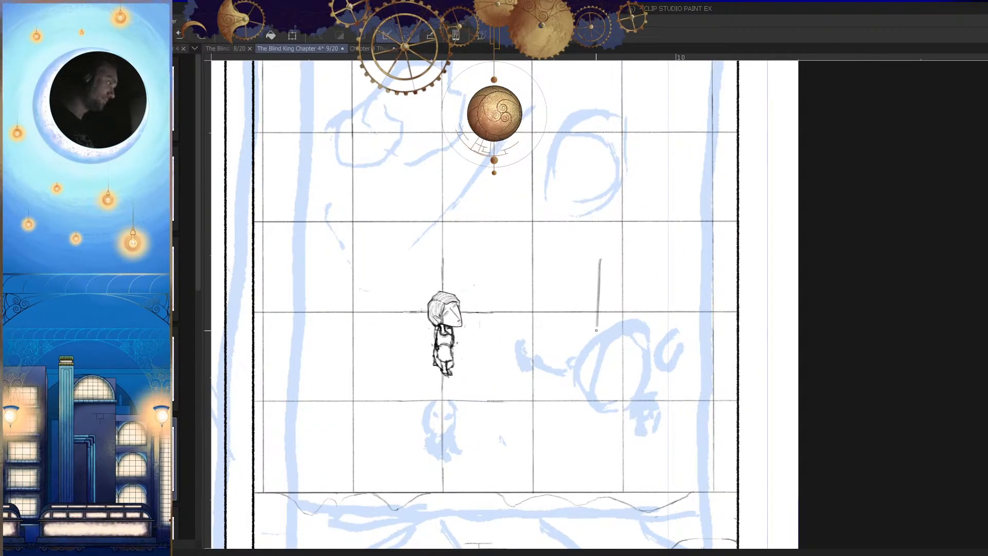
click(646, 322)
key(ctrl+z)
mouse_move(644, 311)
mouse_down()
mouse_move(622, 354)
mouse_move(628, 363)
mouse_up()
alt+click(633, 343)
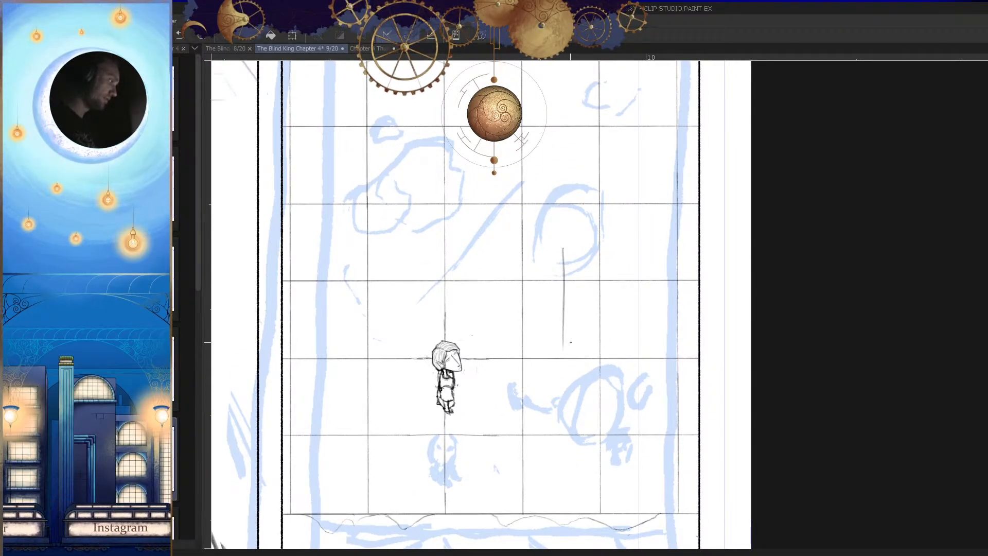
drag(662, 298, 673, 356)
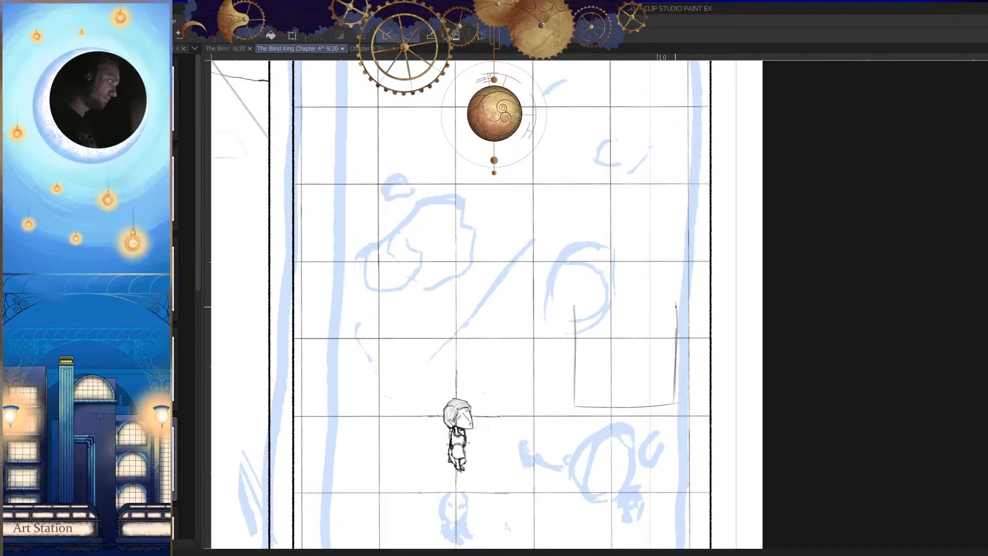
ctrl+click(662, 305)
alt+click(687, 309)
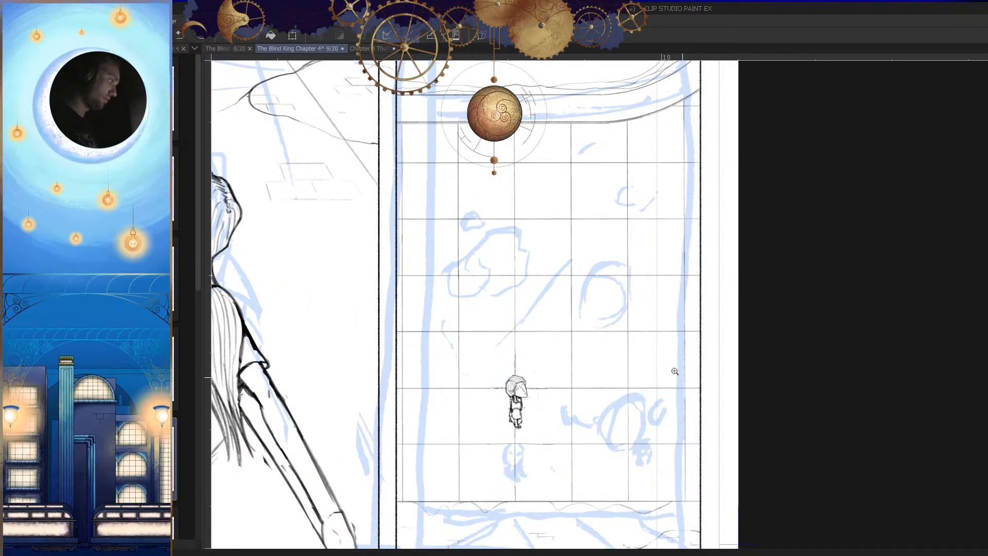
Step: Sketch a large upright rectangle on the grid above the blue creature sketch and start reinforcing its edges
ctrl+click(609, 307)
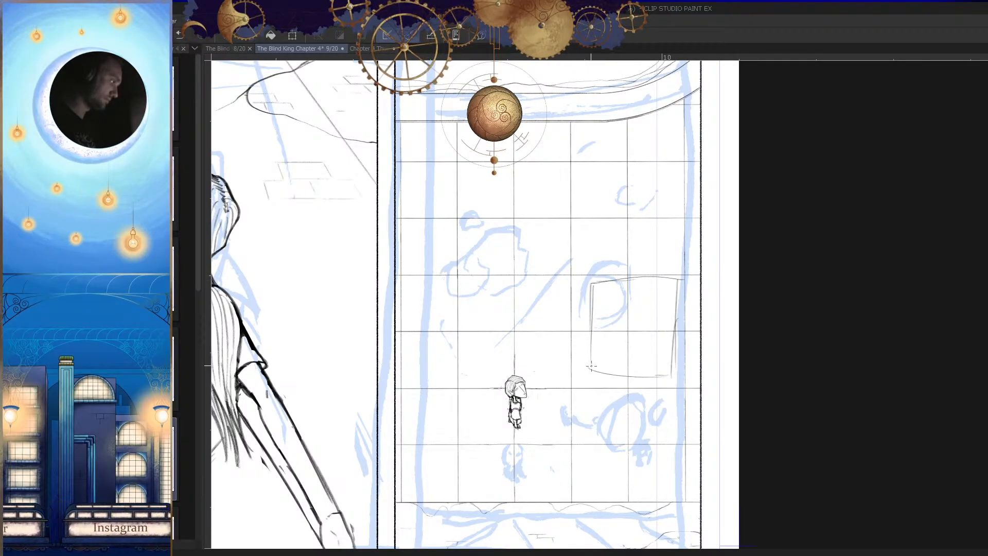
ctrl+click(679, 321)
drag(680, 371, 828, 293)
ctrl+click(812, 295)
drag(700, 252, 878, 249)
mouse_move(793, 259)
mouse_down()
mouse_move(874, 264)
mouse_move(849, 313)
mouse_move(889, 459)
mouse_up()
mouse_move(900, 165)
mouse_down()
mouse_move(587, 180)
mouse_move(621, 450)
mouse_up()
Step: Retrace the rectangle's side edges and add a slightly bowed line along its upper edge, undoing stray strokes
drag(604, 201, 618, 428)
key(ctrl+z)
key(ctrl+z)
drag(614, 176, 614, 417)
key(ctrl+z)
drag(649, 330, 591, 330)
drag(727, 278, 800, 285)
mouse_move(768, 287)
mouse_down()
mouse_move(835, 274)
mouse_move(857, 251)
mouse_up()
drag(927, 180, 621, 187)
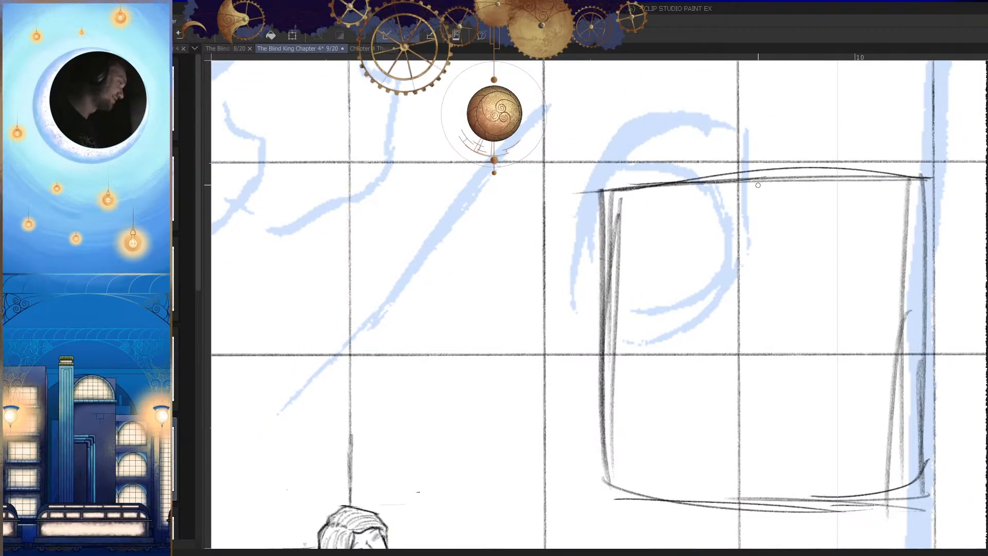
Step: Reinforce the rectangle's lower edge and lower corner, and draw a slanted line running downward from that corner
drag(755, 224, 695, 226)
mouse_move(829, 231)
mouse_down()
mouse_move(856, 247)
mouse_move(640, 246)
mouse_up()
drag(809, 246, 657, 250)
drag(695, 335, 656, 389)
drag(520, 237, 576, 240)
mouse_move(626, 320)
mouse_down()
mouse_move(619, 363)
mouse_move(609, 316)
mouse_up()
drag(568, 318, 579, 338)
drag(657, 359, 678, 349)
key(ctrl+z)
drag(481, 274, 552, 343)
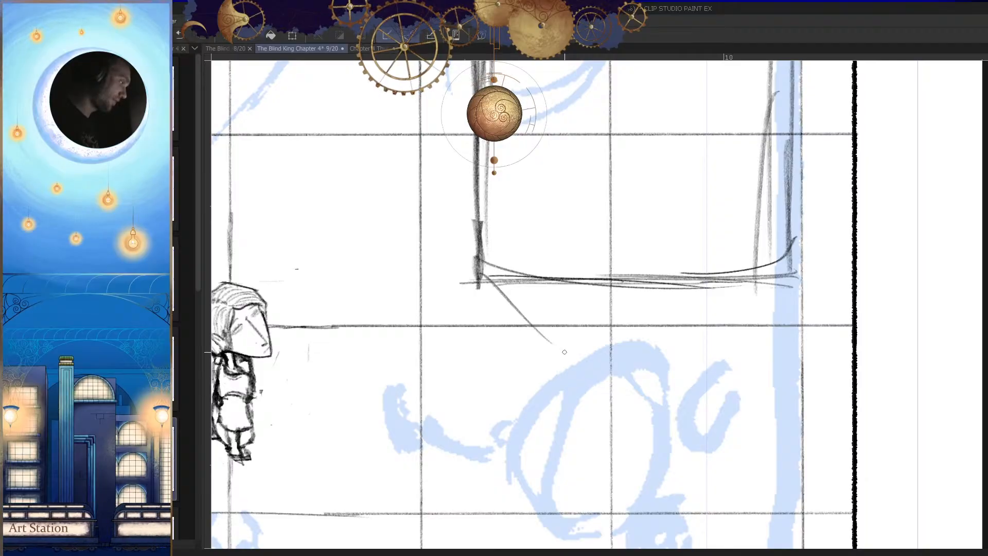
Step: Sketch slanted lines converging below the rectangle and join them with a short flat edge, undoing stray strokes
drag(794, 269, 680, 343)
key(ctrl+z)
key(ctrl+z)
drag(470, 265, 585, 336)
key(h)
mouse_move(711, 284)
mouse_down()
mouse_move(771, 255)
mouse_move(656, 325)
mouse_up()
key(ctrl+z)
key(h)
drag(724, 313, 696, 316)
mouse_move(753, 245)
mouse_down()
mouse_move(646, 323)
mouse_move(720, 298)
mouse_move(599, 296)
mouse_up()
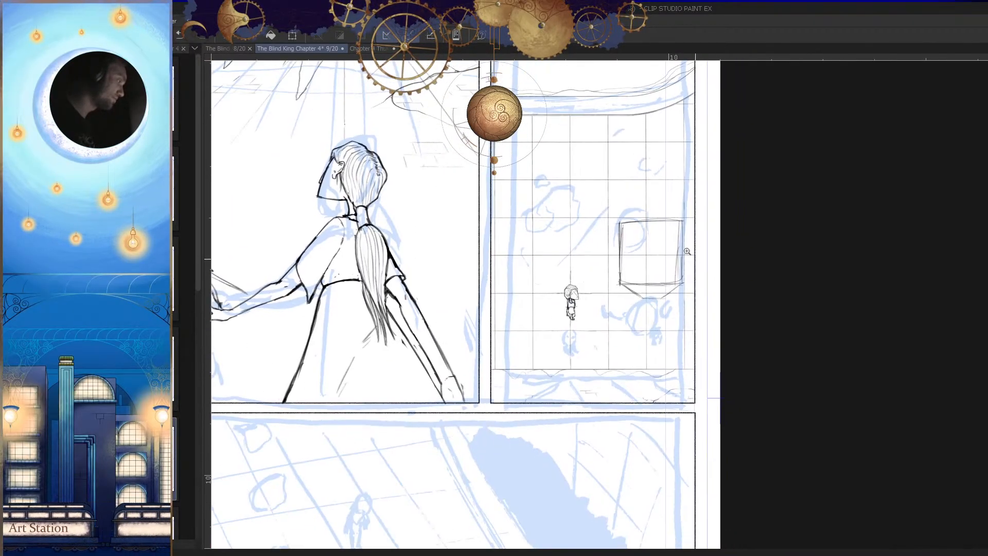
Step: Build a small upright rectangle on the short flat edge and draw a diagonal from the box's upper corner to it
drag(683, 243, 736, 242)
drag(672, 168, 644, 208)
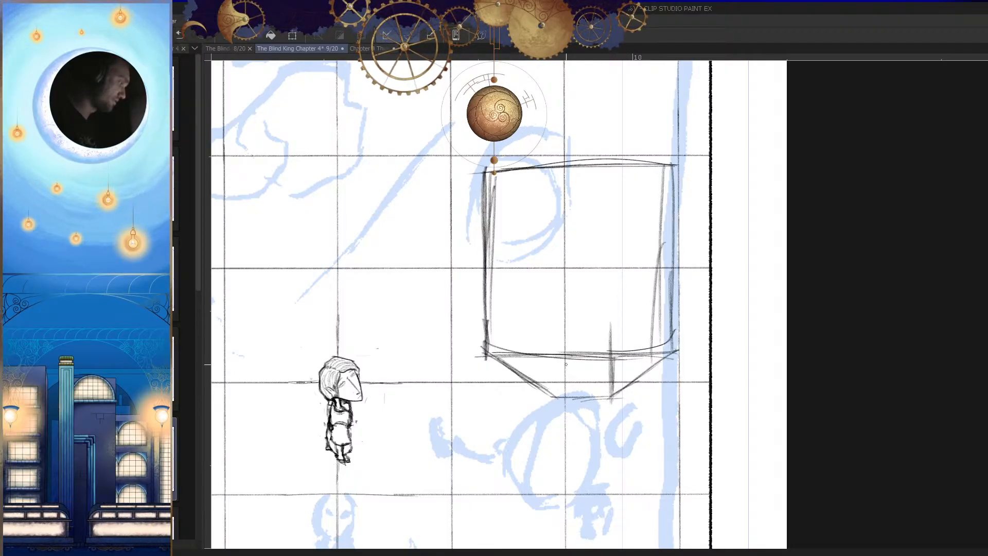
drag(669, 176, 610, 330)
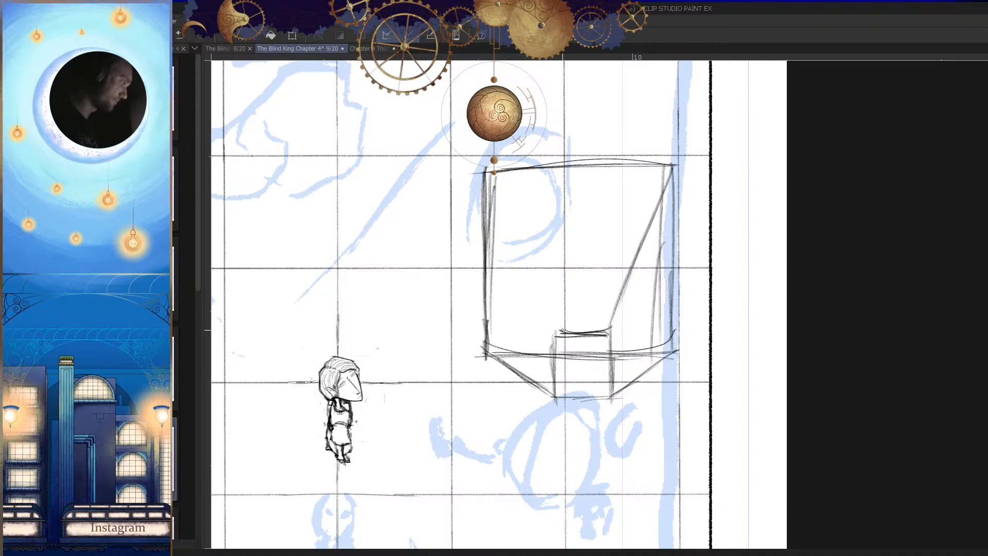
key(h)
key(ctrl+z)
key(ctrl+z)
Step: Retrace the box's upper edge with straighter strokes, undoing the unsatisfactory ones
key(ctrl+z)
Step: Draw the matching diagonal from the box's other upper corner to the small rectangle
mouse_move(677, 318)
mouse_down()
mouse_move(715, 315)
mouse_move(636, 296)
mouse_move(730, 305)
mouse_up()
key(h)
scroll(666, 334, down, 3)
key(h)
drag(709, 177, 643, 320)
key(h)
scroll(718, 250, down, 3)
scroll(718, 249, up, 3)
drag(718, 250, 541, 252)
key(ctrl+z)
key(ctrl+z)
key(ctrl+z)
key(ctrl+z)
mouse_move(702, 249)
mouse_down()
mouse_move(713, 257)
mouse_move(633, 249)
mouse_up()
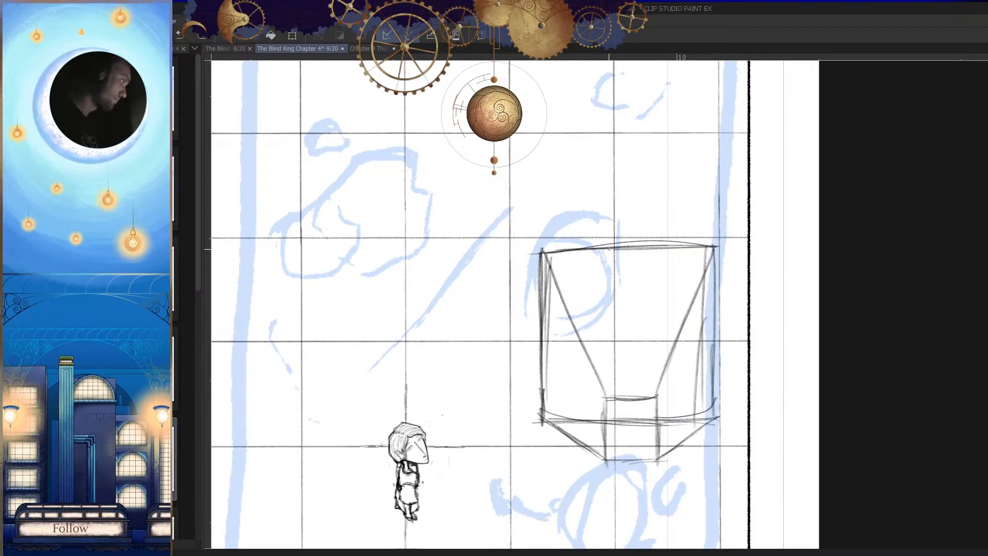
drag(543, 252, 719, 247)
drag(635, 251, 720, 250)
Step: Darken the side edges and flat ends of the small rectangle at the base of the box
mouse_move(714, 294)
ctrl+mouse_down()
mouse_move(682, 355)
mouse_move(681, 320)
ctrl+mouse_up()
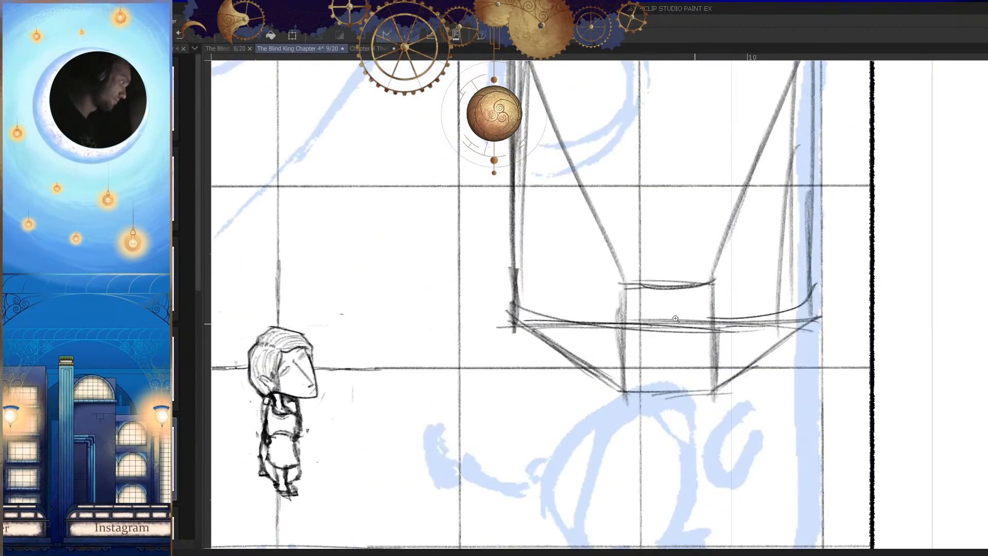
drag(624, 280, 623, 389)
drag(624, 282, 623, 392)
drag(708, 272, 716, 393)
mouse_move(748, 400)
mouse_down()
mouse_move(834, 300)
mouse_move(656, 338)
mouse_move(657, 369)
mouse_up()
ctrl+drag(636, 281, 668, 273)
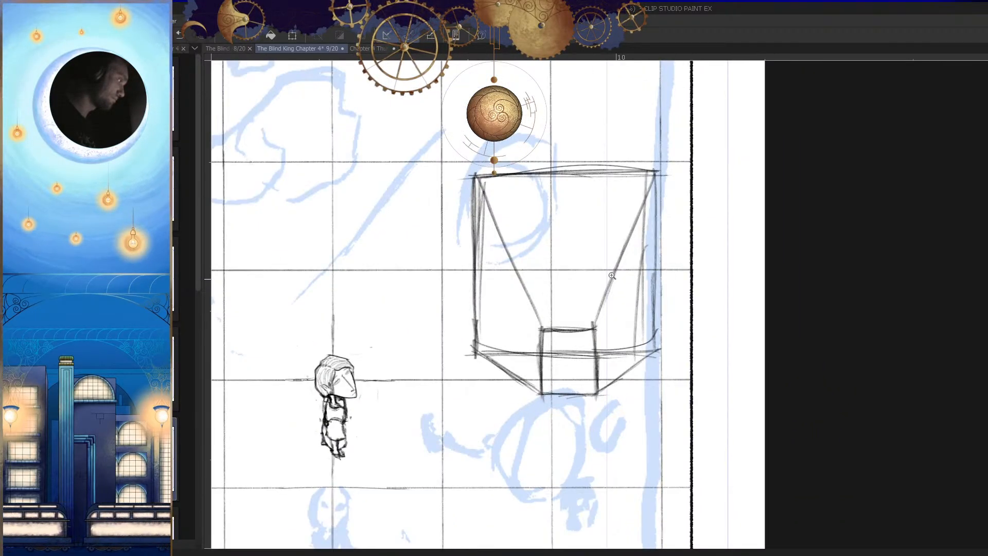
Step: Sketch a large circle between the two diagonals, with its lower edge resting on the small rectangle
ctrl+drag(604, 277, 614, 329)
mouse_move(560, 225)
mouse_down()
mouse_move(545, 364)
mouse_move(515, 360)
mouse_up()
key(ctrl+z)
mouse_move(530, 216)
mouse_down()
mouse_move(524, 360)
mouse_move(469, 341)
mouse_move(485, 241)
mouse_move(540, 215)
mouse_move(507, 221)
mouse_move(573, 360)
mouse_move(546, 215)
mouse_up()
mouse_move(636, 332)
ctrl+mouse_down()
mouse_move(598, 373)
mouse_move(605, 396)
ctrl+mouse_up()
key(h)
key(h)
ctrl+drag(616, 315, 718, 278)
key(h)
drag(655, 201, 638, 453)
drag(623, 209, 632, 435)
key(h)
mouse_move(636, 354)
ctrl+mouse_down()
mouse_move(560, 371)
mouse_move(679, 337)
ctrl+mouse_up()
Step: Erase and redraw part of the circle's outline, and sketch a narrow ellipse beside it near the box's outer edge
key(h)
key(e)
mouse_move(639, 193)
mouse_down()
mouse_move(591, 265)
mouse_move(611, 225)
mouse_move(597, 257)
mouse_up()
key(p)
mouse_move(680, 207)
mouse_down()
mouse_move(616, 249)
mouse_move(638, 368)
mouse_up()
key(h)
ctrl+drag(716, 373, 666, 404)
ctrl+drag(712, 307, 672, 383)
mouse_move(671, 286)
mouse_down()
mouse_move(673, 295)
mouse_move(653, 288)
mouse_move(665, 286)
mouse_move(675, 303)
mouse_up()
key(ctrl+z)
Step: Strengthen the circle's outline and retrace the narrow ellipse beside it with darker curved strokes
key(h)
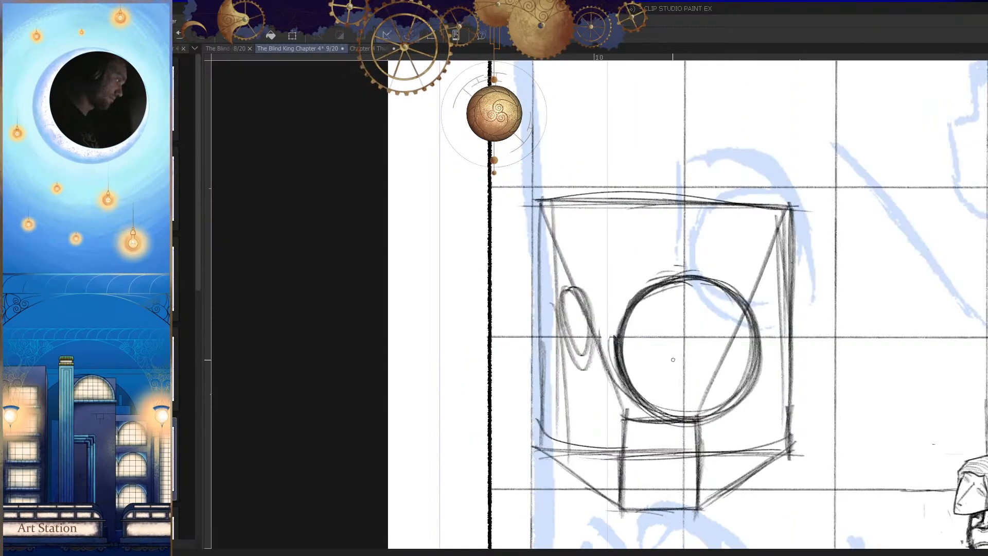
ctrl+drag(692, 337, 711, 420)
key(h)
mouse_move(614, 326)
ctrl+mouse_down()
mouse_move(633, 330)
mouse_move(634, 309)
ctrl+mouse_up()
mouse_move(636, 357)
ctrl+mouse_down()
mouse_move(632, 399)
mouse_move(661, 337)
ctrl+mouse_up()
mouse_move(663, 302)
mouse_down()
mouse_move(650, 311)
mouse_move(643, 419)
mouse_up()
ctrl+drag(678, 385, 685, 429)
key(h)
key(ctrl+z)
ctrl+drag(571, 336, 592, 335)
mouse_move(588, 294)
mouse_down()
mouse_move(568, 298)
mouse_move(573, 364)
mouse_up()
drag(562, 314, 579, 360)
Step: Draw an arc across the very base of the circle and try several curved lines above it, undoing the failed strokes
key(h)
mouse_move(659, 380)
mouse_down()
mouse_move(668, 361)
mouse_move(638, 360)
mouse_up()
mouse_move(613, 342)
ctrl+mouse_down()
mouse_move(635, 344)
mouse_move(668, 322)
mouse_move(728, 421)
mouse_move(727, 412)
ctrl+mouse_up()
Step: Draw a gently wavy curve across the lower third of the circle and darken the outlines around it
key(h)
key(h)
mouse_move(733, 374)
mouse_down()
mouse_move(680, 391)
mouse_move(693, 398)
mouse_up()
mouse_move(653, 356)
ctrl+mouse_down()
mouse_move(677, 370)
mouse_move(670, 356)
mouse_move(571, 369)
ctrl+mouse_up()
key(ctrl+z)
key(ctrl+z)
key(ctrl+z)
drag(714, 328, 573, 373)
key(ctrl+z)
drag(717, 323, 597, 349)
key(ctrl+z)
mouse_move(682, 350)
ctrl+mouse_down()
mouse_move(734, 320)
mouse_move(567, 329)
ctrl+mouse_up()
mouse_move(657, 311)
mouse_down()
mouse_move(615, 308)
mouse_move(722, 315)
mouse_move(584, 314)
mouse_move(551, 329)
mouse_up()
key(ctrl+z)
mouse_move(635, 304)
mouse_down()
mouse_move(553, 331)
mouse_move(570, 345)
mouse_up()
key(ctrl+z)
key(h)
mouse_move(651, 328)
ctrl+mouse_down()
mouse_move(612, 329)
mouse_move(617, 319)
ctrl+mouse_up()
key(h)
ctrl+drag(671, 373, 646, 369)
ctrl+drag(648, 334, 689, 344)
drag(601, 261, 610, 381)
key(h)
mouse_move(668, 380)
mouse_down()
mouse_move(673, 361)
mouse_move(692, 361)
mouse_move(480, 389)
mouse_up()
Step: Sketch a curved line inside the upper part of the circle, undoing the unsatisfactory attempts
key(ctrl+z)
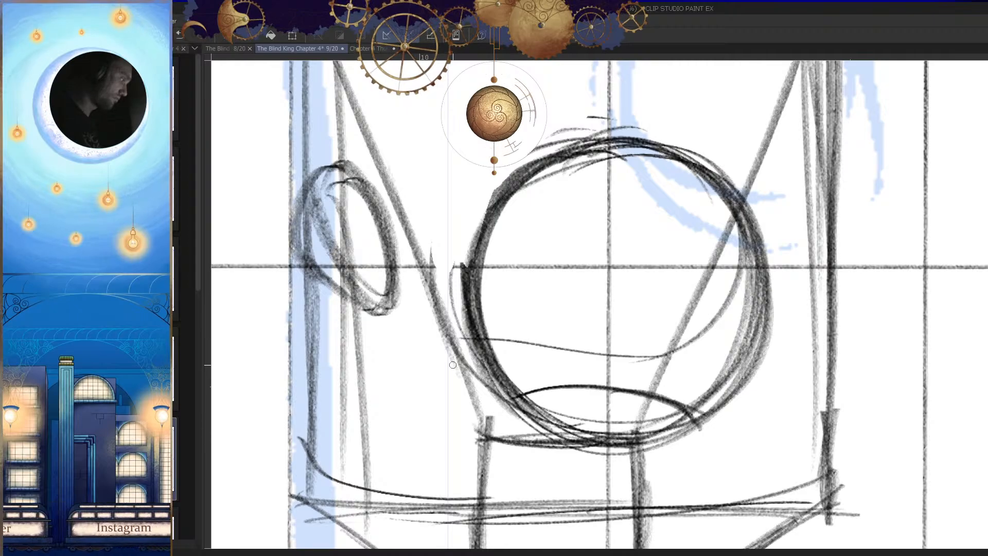
key(h)
drag(669, 355, 680, 331)
key(ctrl+z)
mouse_move(776, 297)
mouse_down()
mouse_move(595, 335)
mouse_move(633, 337)
mouse_up()
key(ctrl+z)
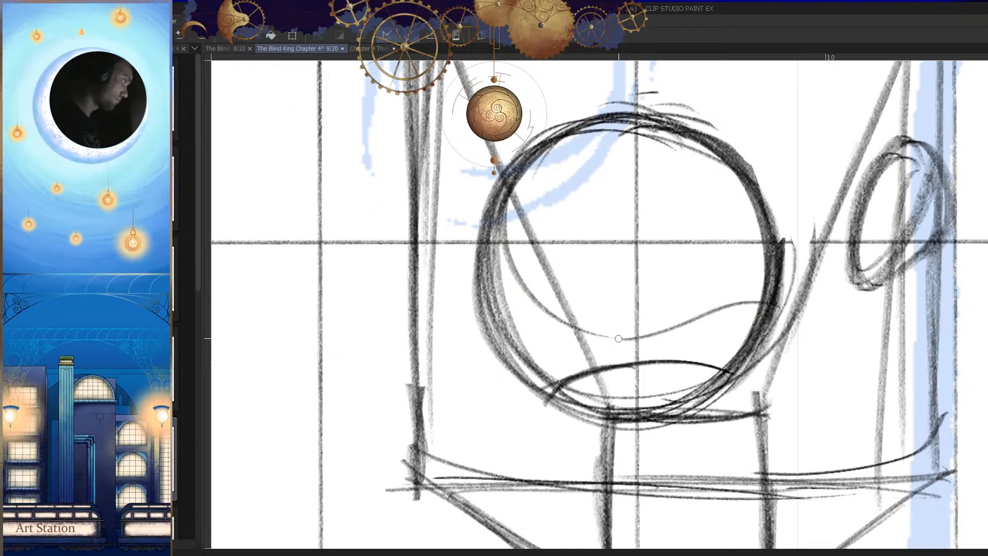
drag(693, 326, 696, 344)
drag(744, 192, 495, 236)
key(ctrl+z)
drag(725, 180, 525, 223)
Step: Redraw the circle's upper side outline with long curved strokes, undoing the stray ones
key(ctrl+z)
drag(677, 165, 504, 244)
key(h)
mouse_move(725, 253)
ctrl+mouse_down()
mouse_move(687, 248)
mouse_move(726, 246)
ctrl+mouse_up()
mouse_move(803, 264)
ctrl+mouse_down()
mouse_move(785, 257)
mouse_move(545, 360)
ctrl+mouse_up()
drag(607, 244, 528, 352)
key(ctrl+z)
key(ctrl+z)
drag(761, 225, 554, 312)
Step: Refine the curve inside the circle's upper rim and reinforce the adjoining side, checking the shape in mirrored view
key(ctrl+z)
mouse_move(693, 215)
mouse_down()
mouse_move(635, 223)
mouse_move(536, 357)
mouse_up()
drag(556, 287, 533, 373)
key(h)
mouse_move(712, 289)
ctrl+mouse_down()
mouse_move(672, 299)
mouse_move(742, 283)
mouse_move(722, 235)
mouse_move(498, 301)
ctrl+mouse_up()
mouse_move(590, 241)
mouse_down()
mouse_move(559, 247)
mouse_move(503, 378)
mouse_up()
key(ctrl+z)
key(ctrl+z)
drag(791, 269, 495, 319)
mouse_move(563, 245)
mouse_down()
mouse_move(504, 391)
mouse_move(536, 426)
mouse_up()
key(h)
ctrl+drag(685, 378, 647, 368)
ctrl+drag(675, 299, 728, 300)
mouse_move(721, 297)
mouse_down()
mouse_move(546, 259)
mouse_move(454, 348)
mouse_up()
drag(533, 280, 464, 364)
Step: Erase the rough upper section of the circle's outline and redraw it with fresh curved strokes
key(e)
drag(553, 220, 433, 314)
key(p)
drag(603, 217, 436, 371)
drag(535, 242, 454, 325)
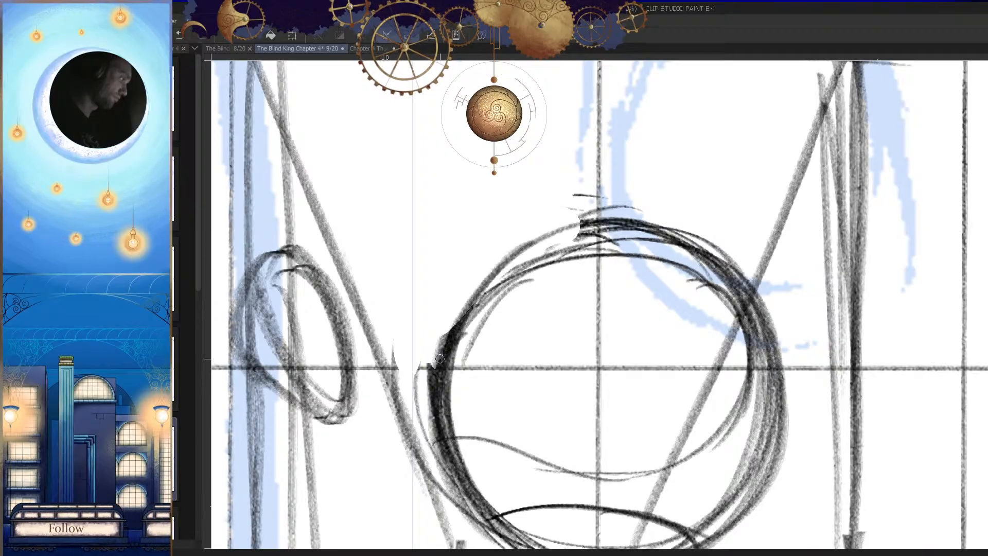
Step: Reinforce the circle's side and upper rim with more curved strokes, checking the shape in mirrored view
key(h)
drag(617, 308, 630, 299)
drag(746, 262, 561, 232)
mouse_move(686, 223)
mouse_down()
mouse_move(663, 216)
mouse_move(547, 246)
mouse_up()
mouse_move(643, 391)
ctrl+mouse_down()
mouse_move(563, 480)
mouse_move(572, 486)
ctrl+mouse_up()
ctrl+drag(648, 419, 615, 413)
key(h)
key(h)
ctrl+drag(609, 365, 714, 342)
drag(592, 310, 638, 305)
ctrl+drag(635, 304, 644, 288)
mouse_move(467, 291)
mouse_down()
mouse_move(570, 291)
mouse_move(730, 251)
mouse_up()
key(h)
drag(591, 246, 632, 311)
drag(623, 136, 547, 246)
drag(588, 167, 546, 297)
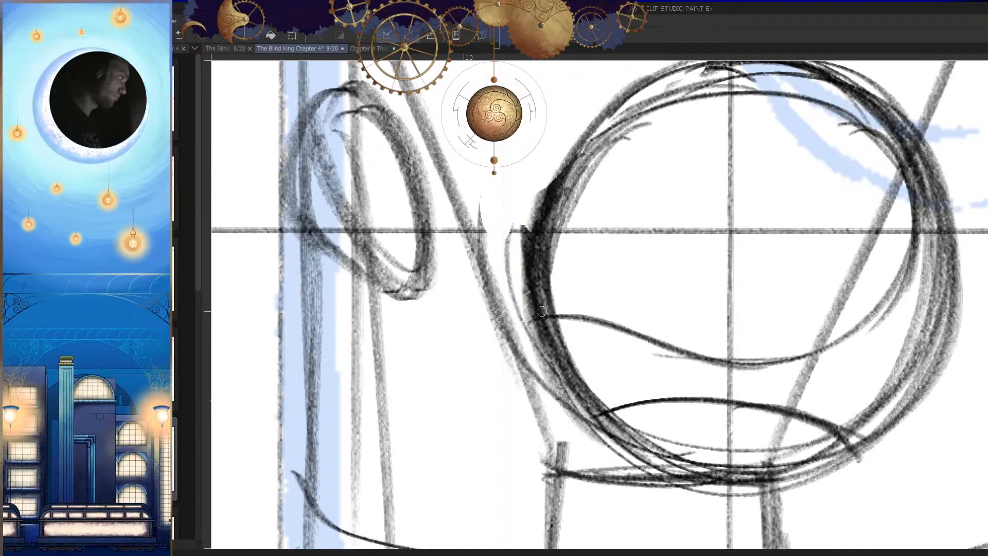
Step: Erase the bottom of the circle's outline below the curved arc, leaving an open gap under it
ctrl+drag(619, 275, 667, 387)
key(h)
ctrl+drag(715, 355, 666, 392)
ctrl+drag(643, 313, 782, 308)
mouse_move(607, 411)
mouse_down()
mouse_move(606, 426)
mouse_move(662, 339)
mouse_move(557, 342)
mouse_move(498, 385)
mouse_up()
key(h)
key(h)
mouse_move(572, 307)
mouse_down()
mouse_move(656, 364)
mouse_move(654, 349)
mouse_up()
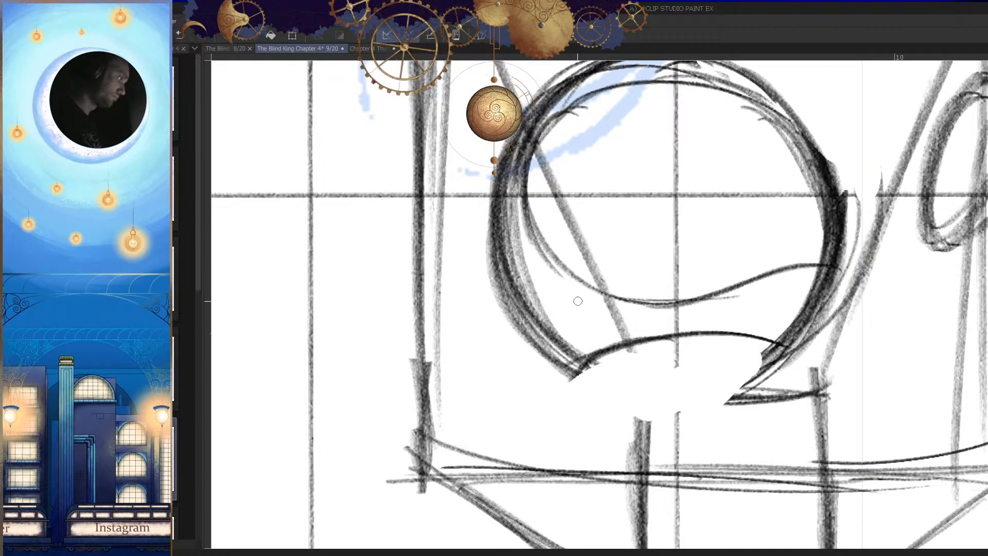
drag(510, 204, 555, 303)
drag(488, 172, 553, 376)
key(ctrl+z)
key(ctrl+z)
drag(483, 179, 541, 376)
Step: Redraw the end of the curved arc where it meets the circle's side, undoing the stray stroke
key(ctrl+z)
key(ctrl+z)
Step: Tidy the circle's lower side outline beside the opening and restroke it down towards the arc's end
key(h)
key(h)
drag(772, 355, 715, 368)
key(h)
mouse_move(640, 337)
mouse_down()
mouse_move(677, 372)
mouse_move(690, 355)
mouse_up()
drag(710, 281, 648, 334)
key(p)
drag(704, 221, 617, 306)
mouse_move(682, 262)
mouse_down()
mouse_move(645, 299)
mouse_move(726, 180)
mouse_up()
key(h)
drag(679, 313, 620, 319)
key(h)
mouse_move(507, 296)
mouse_down()
mouse_move(533, 309)
mouse_move(516, 319)
mouse_move(533, 311)
mouse_up()
mouse_move(560, 287)
mouse_down()
mouse_move(516, 298)
mouse_move(505, 334)
mouse_up()
drag(507, 300, 532, 303)
key(ctrl+z)
mouse_move(576, 265)
mouse_down()
mouse_move(486, 309)
mouse_move(484, 341)
mouse_up()
drag(555, 268, 481, 338)
Step: Erase the overlapping lines at the arc's corner and restroke the join with the circle's outline
key(h)
drag(663, 327, 642, 322)
key(e)
mouse_move(755, 262)
mouse_down()
mouse_move(743, 287)
mouse_move(808, 203)
mouse_up()
key(h)
mouse_move(736, 327)
mouse_down()
mouse_move(730, 398)
mouse_move(720, 282)
mouse_up()
drag(712, 270, 721, 302)
key(p)
mouse_move(782, 273)
mouse_down()
mouse_move(623, 332)
mouse_move(916, 305)
mouse_up()
drag(730, 226, 731, 307)
drag(787, 233, 786, 189)
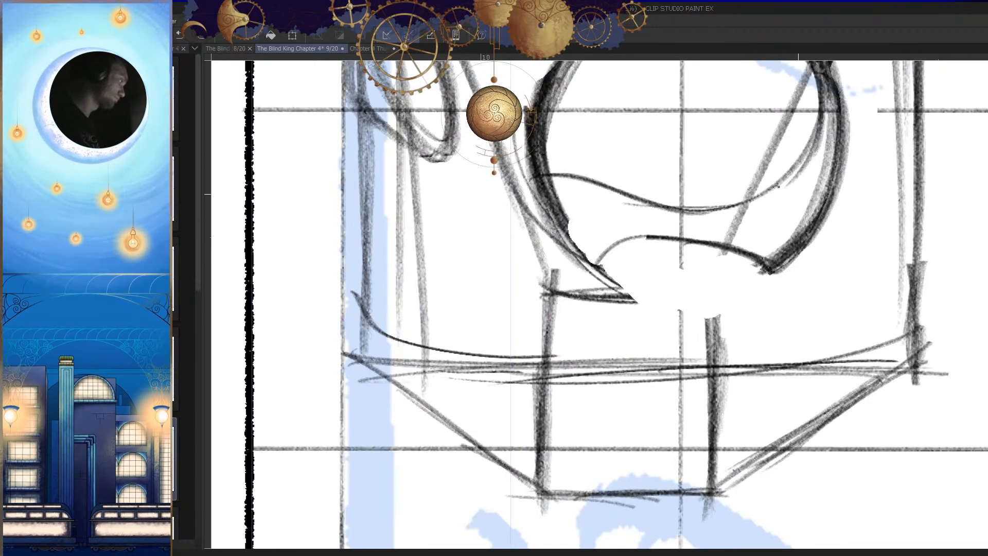
Step: Erase the rough lower side of the circle and redraw it with fresh strokes running down to the arc
drag(713, 136, 563, 146)
drag(657, 216, 658, 177)
drag(720, 188, 531, 397)
key(ctrl+z)
key(e)
drag(629, 221, 537, 355)
key(p)
drag(708, 189, 526, 394)
drag(659, 218, 522, 396)
drag(538, 352, 695, 189)
mouse_move(716, 190)
mouse_down()
mouse_move(693, 188)
mouse_move(540, 372)
mouse_up()
Step: Clean up and redraw the curved arc closing the circle's underside, undoing the unsatisfactory strokes
drag(716, 334, 741, 299)
mouse_move(587, 329)
mouse_down()
mouse_move(748, 296)
mouse_move(732, 391)
mouse_up()
key(h)
key(h)
drag(746, 304, 732, 336)
Step: Rotate the canvas view and draw long strokes down the circle's lower side to the arc's corner
key(h)
key(h)
drag(525, 325, 514, 288)
mouse_move(450, 307)
mouse_down()
mouse_move(573, 276)
mouse_move(708, 173)
mouse_up()
key(p)
drag(657, 197, 454, 281)
drag(593, 252, 453, 283)
drag(448, 283, 577, 261)
key(ctrl+z)
mouse_move(453, 284)
mouse_down()
mouse_move(661, 192)
mouse_move(582, 260)
mouse_move(654, 201)
mouse_up()
key(ctrl+z)
key(ctrl+z)
key(ctrl+z)
drag(457, 282, 640, 213)
drag(607, 242, 676, 182)
key(h)
key(r)
drag(712, 276, 629, 332)
drag(529, 201, 590, 468)
mouse_move(510, 261)
mouse_down()
mouse_move(582, 433)
mouse_move(589, 473)
mouse_up()
drag(514, 354, 588, 471)
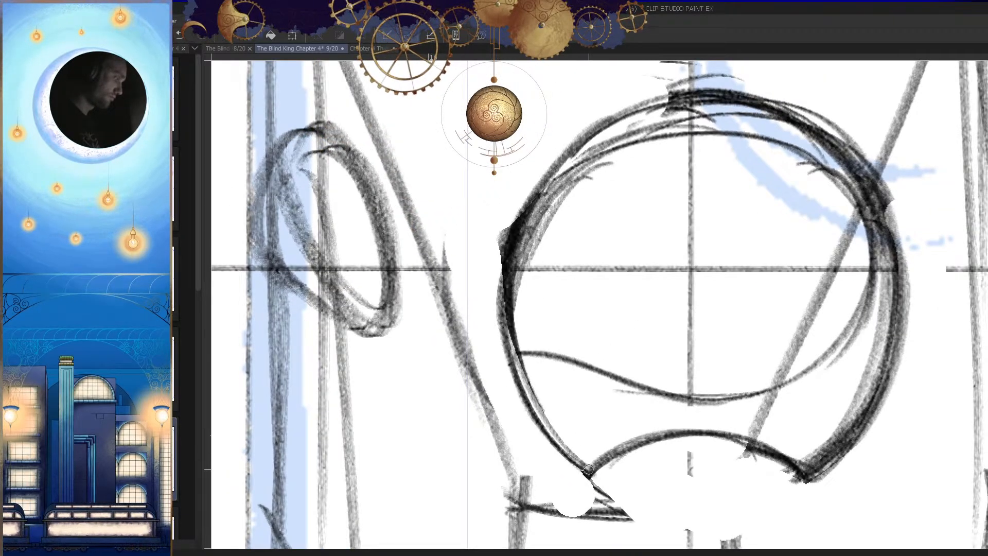
Step: Erase the leftover line fragments outside the corner where the circle's side meets the arc
key(h)
drag(697, 401, 662, 415)
key(e)
mouse_move(720, 471)
mouse_down()
mouse_move(694, 379)
mouse_move(630, 350)
mouse_move(686, 440)
mouse_up()
drag(682, 348, 687, 234)
key(h)
Step: Stroke a curve along the inside of the circle's upper side, replacing the unsatisfactory attempts
mouse_move(633, 214)
mouse_down()
mouse_move(556, 277)
mouse_move(544, 363)
mouse_up()
drag(589, 255, 543, 367)
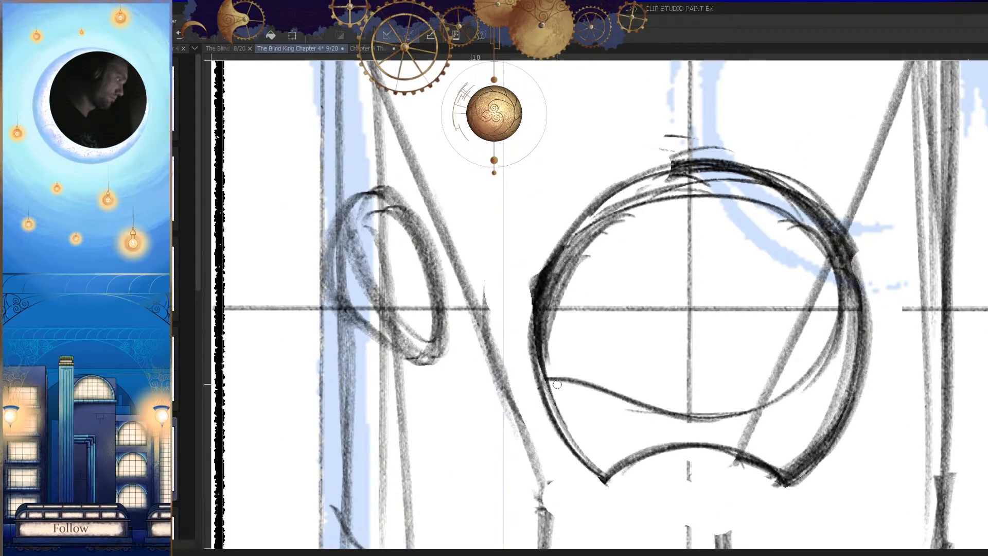
key(ctrl+z)
key(ctrl+z)
drag(660, 196, 542, 378)
key(e)
drag(606, 169, 563, 330)
key(ctrl+z)
drag(567, 224, 556, 392)
key(ctrl+z)
mouse_move(563, 245)
mouse_down()
mouse_move(551, 333)
mouse_move(559, 224)
mouse_move(543, 405)
mouse_move(569, 258)
mouse_move(544, 405)
mouse_up()
key(ctrl+z)
Step: Add a short stroke to the circle's side outline and check the creature against the whole page
key(p)
drag(538, 303, 536, 380)
key(h)
drag(679, 355, 686, 432)
drag(687, 421, 688, 395)
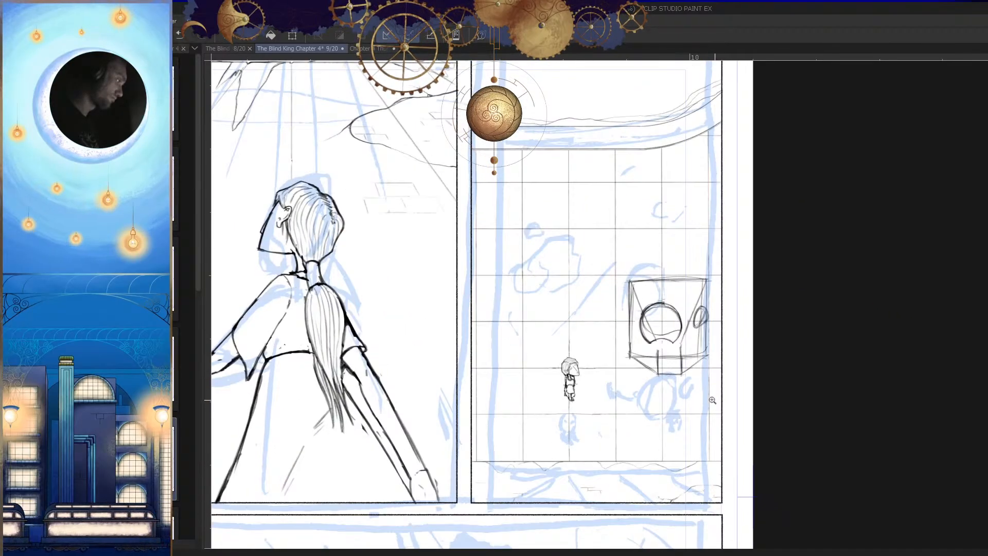
Step: Add a short stroke to the creature's circle and erase stray marks along its side
drag(684, 322, 722, 313)
drag(614, 311, 630, 308)
key(e)
mouse_move(561, 283)
mouse_down()
mouse_move(543, 376)
mouse_move(453, 359)
mouse_move(435, 287)
mouse_move(519, 356)
mouse_move(501, 417)
mouse_move(599, 336)
mouse_move(521, 236)
mouse_move(595, 283)
mouse_move(541, 333)
mouse_up()
key(p)
mouse_move(544, 248)
mouse_down()
mouse_move(595, 317)
mouse_move(522, 242)
mouse_move(564, 236)
mouse_move(523, 239)
mouse_up()
key(ctrl+z)
Step: Flip the canvas view and sketch a small tilted ellipse inside the creature's circle as its eye
key(h)
drag(679, 286, 694, 254)
key(ctrl+z)
mouse_move(679, 203)
mouse_down()
mouse_move(691, 230)
mouse_move(633, 339)
mouse_move(686, 205)
mouse_up()
drag(688, 309, 648, 421)
key(h)
drag(666, 329, 690, 367)
Step: Sketch a curve across the inside of the circle below the small ellipse, erasing and restroking it
mouse_move(582, 311)
mouse_down()
mouse_move(639, 330)
mouse_move(662, 366)
mouse_move(651, 339)
mouse_move(697, 324)
mouse_move(693, 295)
mouse_up()
key(h)
Step: Undo the last strokes and draw two new long strokes along the circle's upper curve in the flipped view
key(h)
Step: Erase part of the circle's upper line, restroke it with two long strokes and check it against the whole page
key(h)
key(e)
mouse_move(598, 287)
mouse_down()
mouse_move(691, 286)
mouse_move(723, 261)
mouse_up()
key(p)
mouse_move(723, 199)
mouse_down()
mouse_move(616, 266)
mouse_move(692, 258)
mouse_move(674, 319)
mouse_move(610, 225)
mouse_move(623, 197)
mouse_up()
key(h)
key(h)
key(e)
key(p)
key(ctrl+z)
key(ctrl+z)
mouse_move(726, 204)
mouse_down()
mouse_move(606, 259)
mouse_move(585, 242)
mouse_up()
drag(640, 206, 575, 262)
scroll(667, 271, down, 7)
scroll(666, 265, up, 7)
key(e)
drag(688, 218, 588, 270)
key(p)
drag(733, 237, 580, 280)
drag(705, 221, 566, 293)
Step: Stroke the circle's upper outline on the side facing the small figure, replacing the first attempt
key(h)
scroll(617, 329, down, 7)
drag(602, 389, 634, 414)
scroll(635, 415, down, 3)
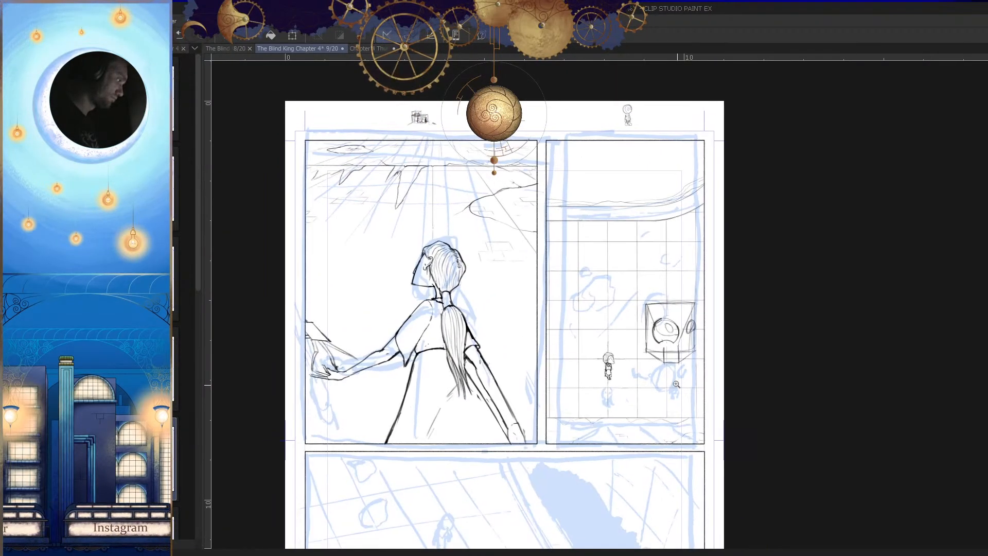
scroll(658, 350, up, 8)
key(p)
drag(700, 226, 567, 311)
key(ctrl+z)
mouse_move(704, 225)
mouse_down()
mouse_move(637, 319)
mouse_move(574, 322)
mouse_up()
key(h)
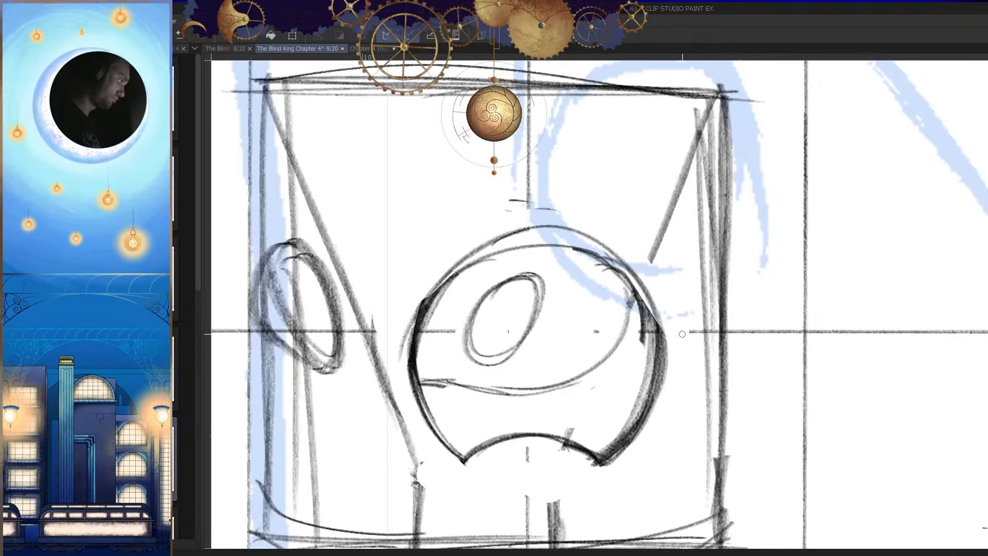
Step: Darken the circle's upper side facing the small figure with four long strokes and check it on the page
key(h)
drag(684, 295, 689, 276)
key(ctrl+z)
scroll(687, 275, up, 2)
drag(716, 216, 591, 329)
mouse_move(749, 214)
mouse_down()
mouse_move(643, 204)
mouse_move(559, 332)
mouse_up()
drag(730, 198, 569, 395)
drag(687, 212, 579, 411)
key(h)
scroll(661, 373, down, 7)
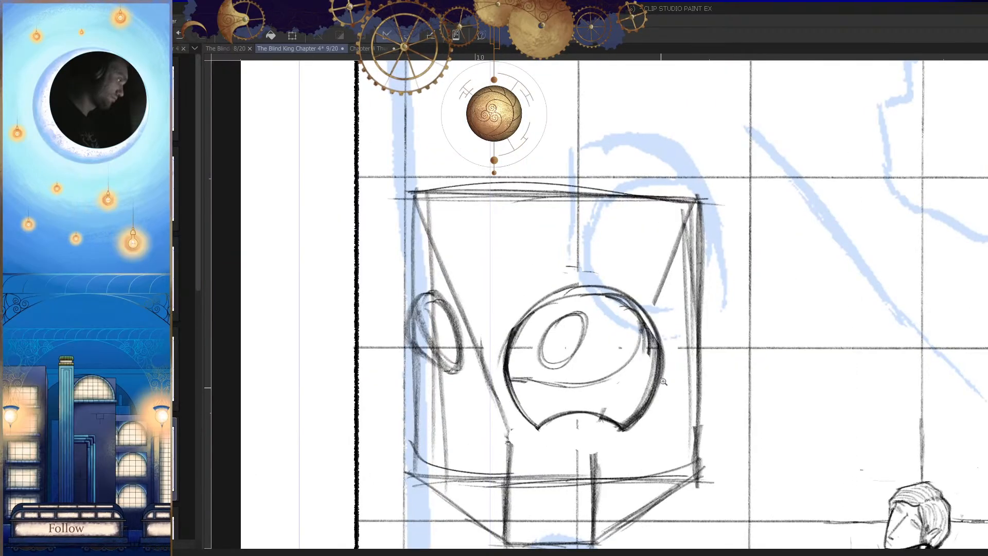
key(h)
drag(685, 454, 687, 439)
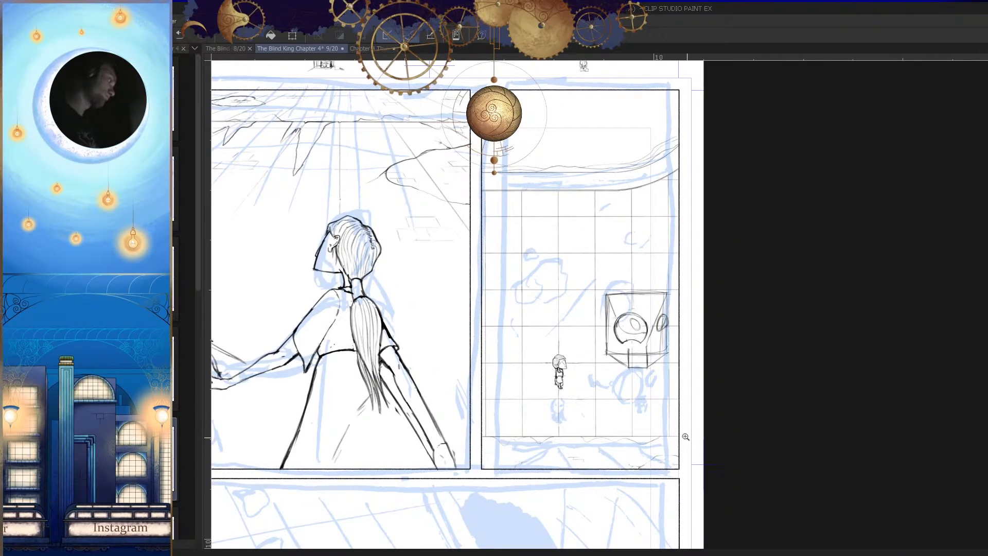
Step: Strengthen the lower rim of the eye ellipse inside the circle and draw a smaller ellipse within it
scroll(656, 352, up, 7)
mouse_move(530, 184)
mouse_down()
mouse_move(481, 268)
mouse_move(589, 356)
mouse_move(666, 343)
mouse_up()
key(h)
key(h)
key(ctrl+z)
drag(544, 358, 599, 378)
drag(585, 372, 640, 341)
drag(607, 365, 638, 343)
mouse_move(576, 220)
mouse_down()
mouse_move(561, 218)
mouse_move(617, 308)
mouse_up()
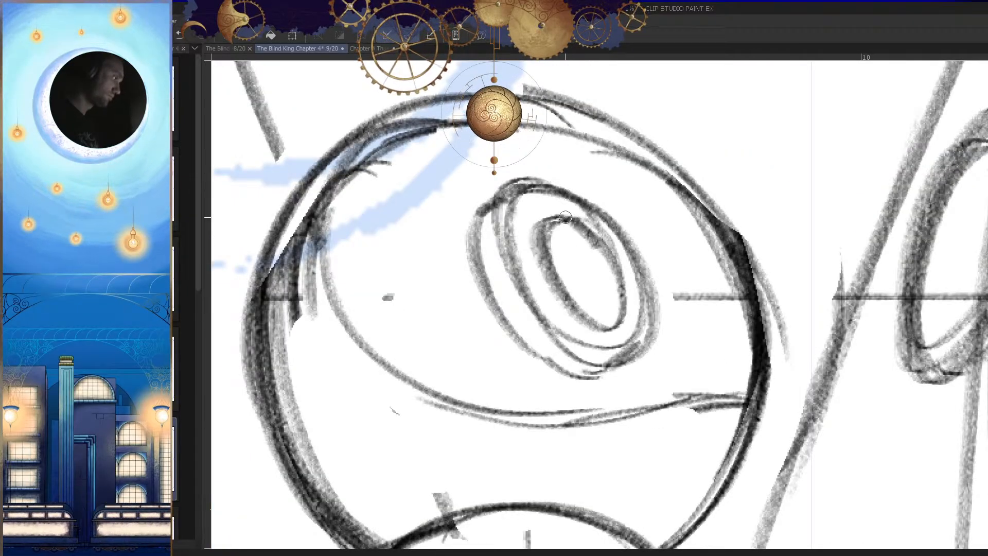
scroll(613, 354, down, 7)
scroll(613, 354, up, 7)
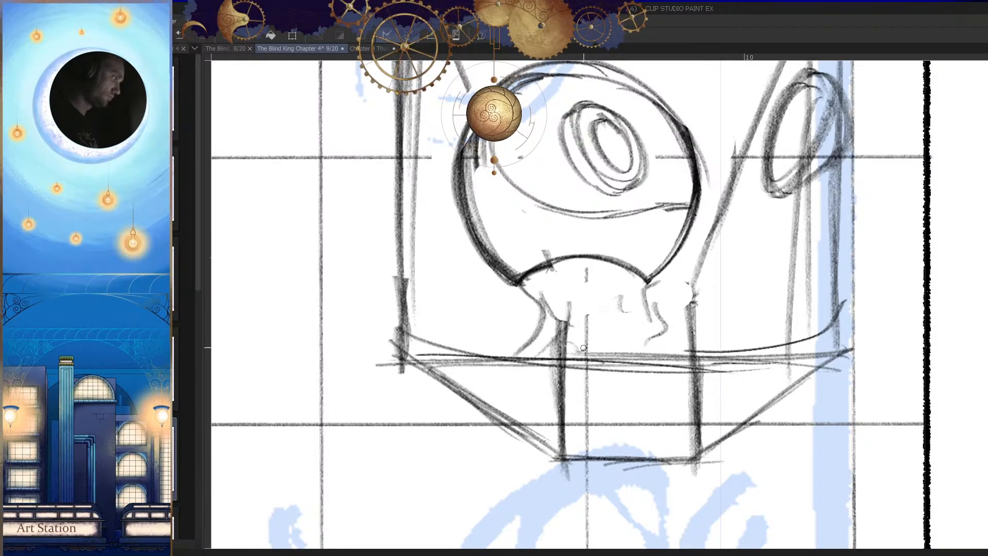
Step: Draw the creature's neck sides tapering down from the arc's corners, flipping the view to check both sides
key(h)
scroll(578, 351, down, 4)
scroll(692, 288, up, 4)
drag(725, 291, 710, 331)
key(h)
drag(641, 293, 664, 412)
key(h)
drag(682, 347, 682, 405)
key(h)
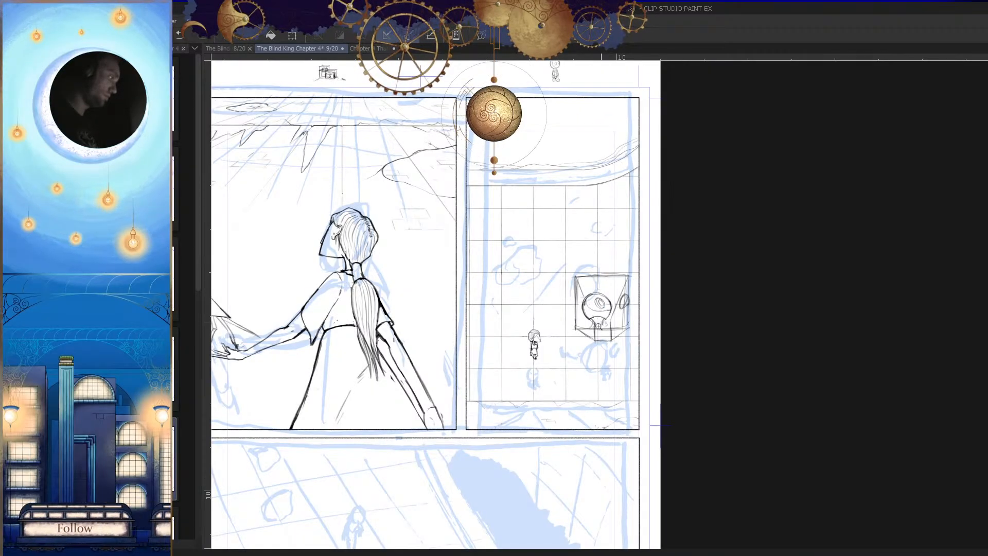
Step: Sketch rounded curves closing the base of the neck below the arc
drag(598, 321, 607, 267)
key(h)
drag(637, 318, 641, 267)
mouse_move(600, 288)
mouse_down()
mouse_move(616, 328)
mouse_move(693, 307)
mouse_up()
mouse_move(612, 304)
mouse_down()
mouse_move(689, 299)
mouse_move(661, 402)
mouse_move(650, 353)
mouse_up()
key(h)
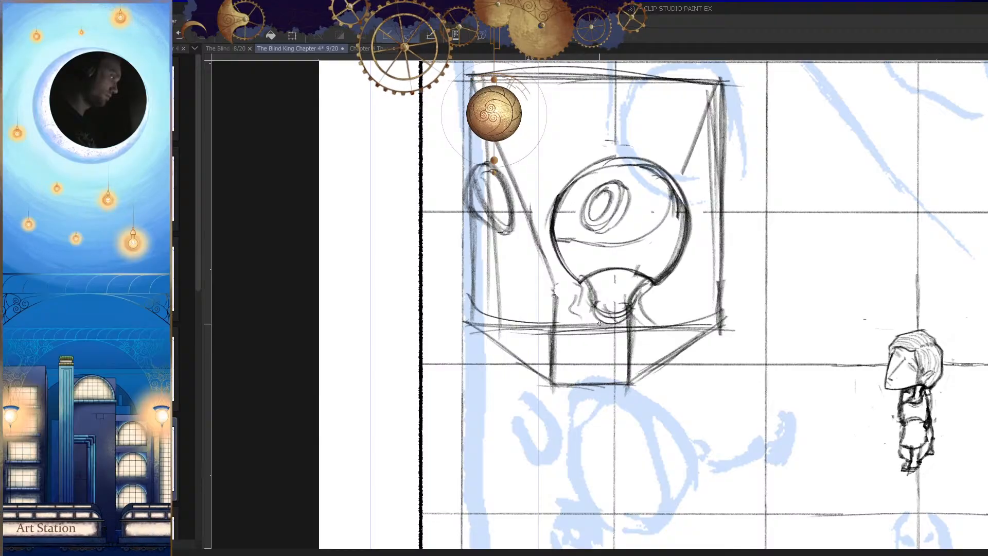
Step: Draw long diagonal arm strokes from the neck's base across the box's lower edge, away from the small figure
key(h)
key(h)
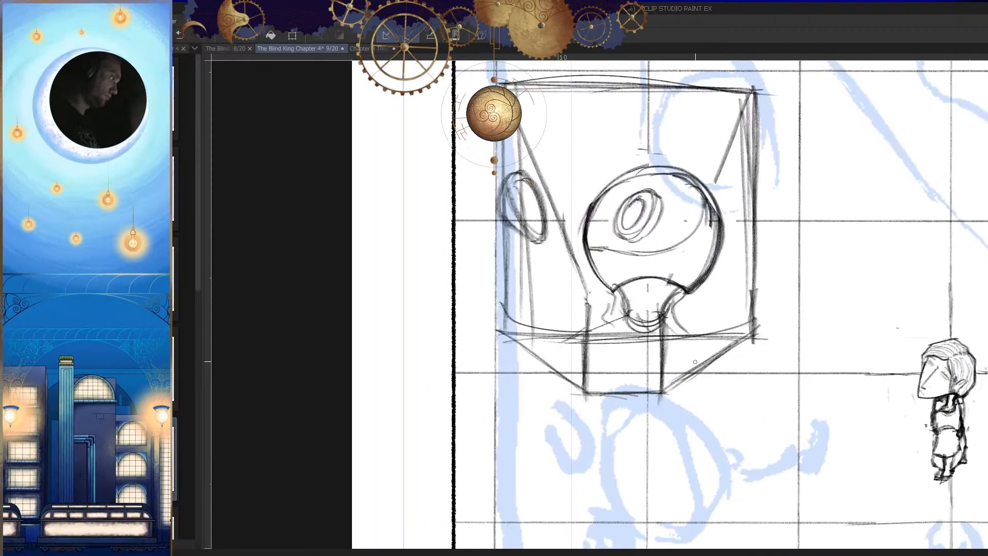
drag(591, 331, 538, 361)
key(ctrl+z)
drag(627, 315, 558, 365)
drag(612, 332, 544, 377)
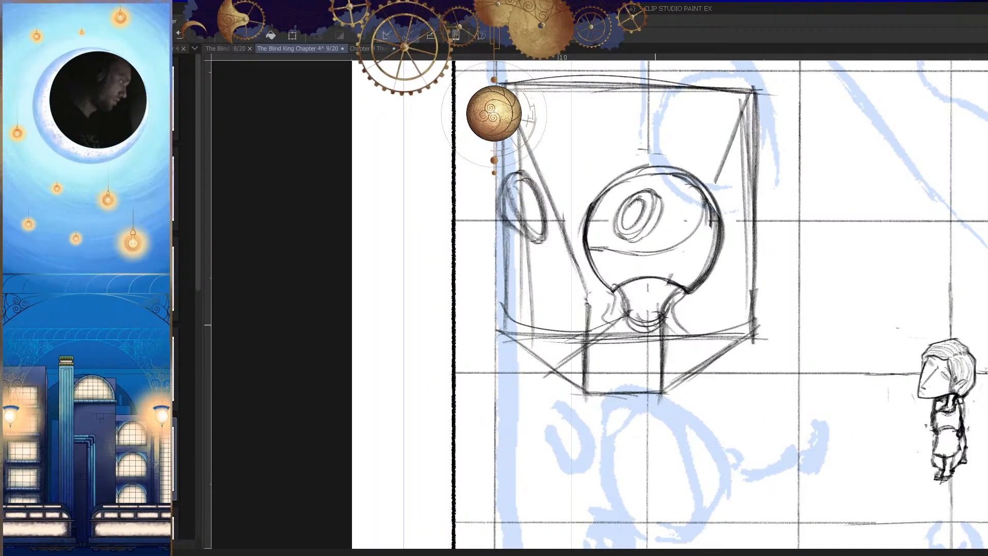
Step: Draw the arm's lower curve with a hooked end beside the box's base, replacing the first short stroke
drag(617, 360, 570, 367)
key(h)
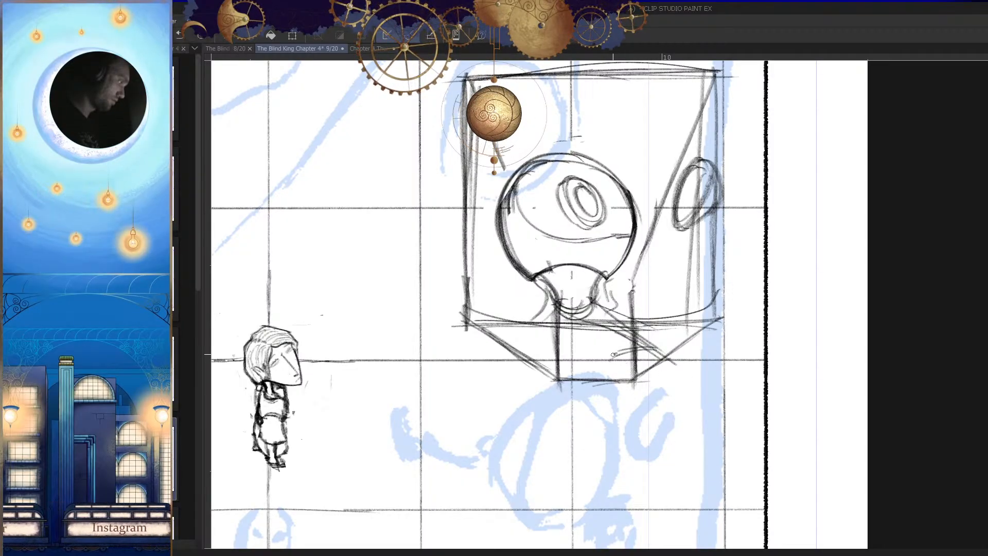
key(ctrl+z)
scroll(618, 368, up, 4)
mouse_move(623, 320)
mouse_down()
mouse_move(613, 360)
mouse_move(656, 386)
mouse_up()
drag(614, 362, 652, 385)
key(h)
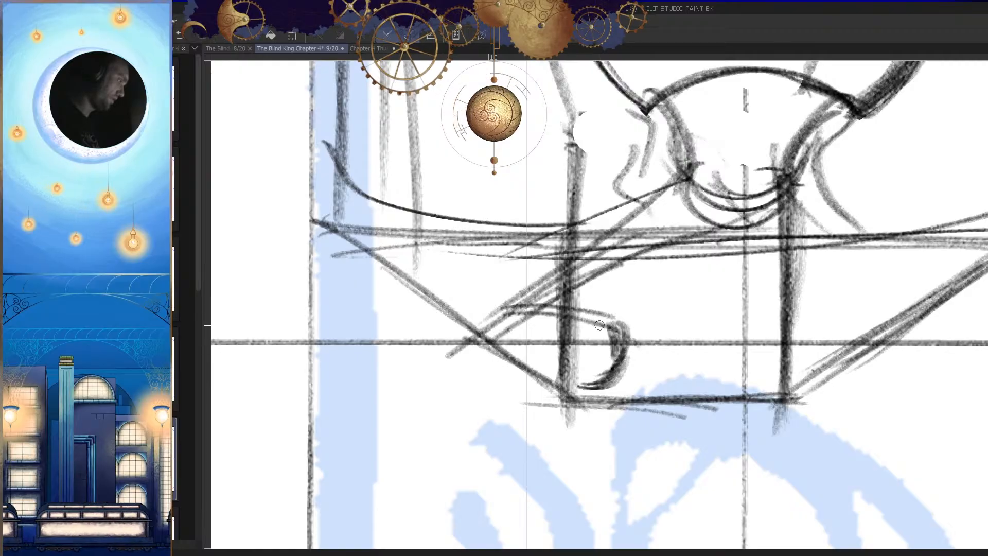
scroll(600, 324, down, 8)
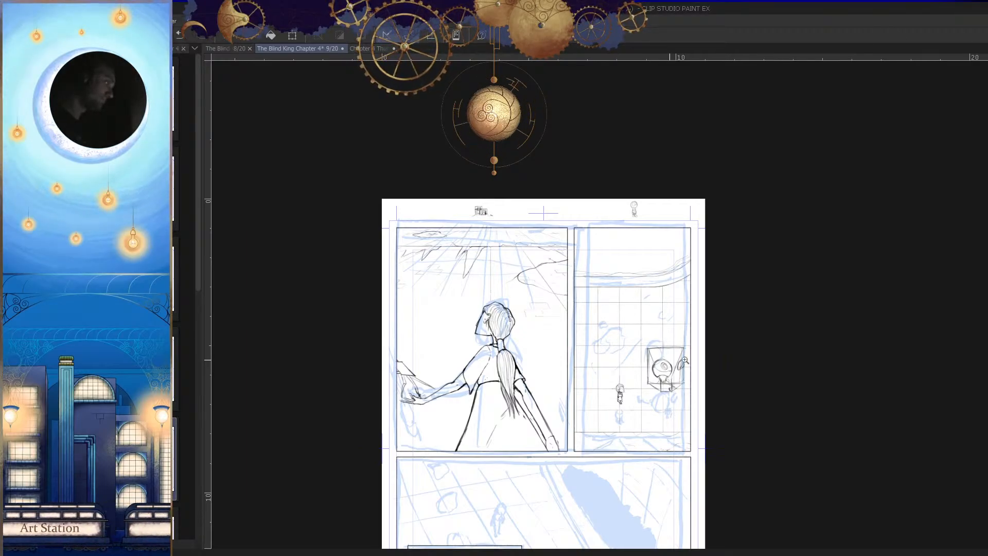
drag(676, 359, 725, 359)
drag(656, 386, 746, 385)
mouse_move(596, 269)
mouse_down()
mouse_move(532, 327)
mouse_move(560, 391)
mouse_up()
mouse_move(568, 272)
mouse_down()
mouse_move(558, 386)
mouse_move(525, 284)
mouse_move(505, 295)
mouse_move(530, 396)
mouse_up()
drag(506, 291, 561, 434)
key(h)
mouse_move(706, 392)
mouse_down()
mouse_move(502, 420)
mouse_move(643, 387)
mouse_up()
key(h)
key(e)
drag(560, 364, 597, 394)
mouse_move(587, 349)
mouse_down()
mouse_move(597, 350)
mouse_move(586, 356)
mouse_up()
key(p)
mouse_move(500, 332)
mouse_down()
mouse_move(629, 351)
mouse_move(747, 319)
mouse_up()
key(h)
key(ctrl+z)
key(ctrl+z)
key(ctrl+z)
mouse_move(614, 342)
mouse_down()
mouse_move(684, 359)
mouse_move(757, 317)
mouse_up()
key(ctrl+z)
mouse_move(645, 360)
mouse_down()
mouse_move(769, 312)
mouse_move(624, 337)
mouse_up()
key(h)
drag(682, 340, 715, 363)
mouse_move(550, 360)
mouse_down()
mouse_move(640, 344)
mouse_move(646, 260)
mouse_up()
mouse_move(432, 141)
mouse_down()
mouse_move(391, 194)
mouse_move(406, 275)
mouse_up()
key(ctrl+z)
key(p)
key(e)
key(p)
drag(428, 179, 478, 347)
key(h)
Step: Sketch a rounded arm shape beside the neck, on the side facing the small figure
scroll(625, 383, down, 6)
key(h)
scroll(677, 438, down, 3)
drag(677, 439, 683, 400)
scroll(658, 332, up, 5)
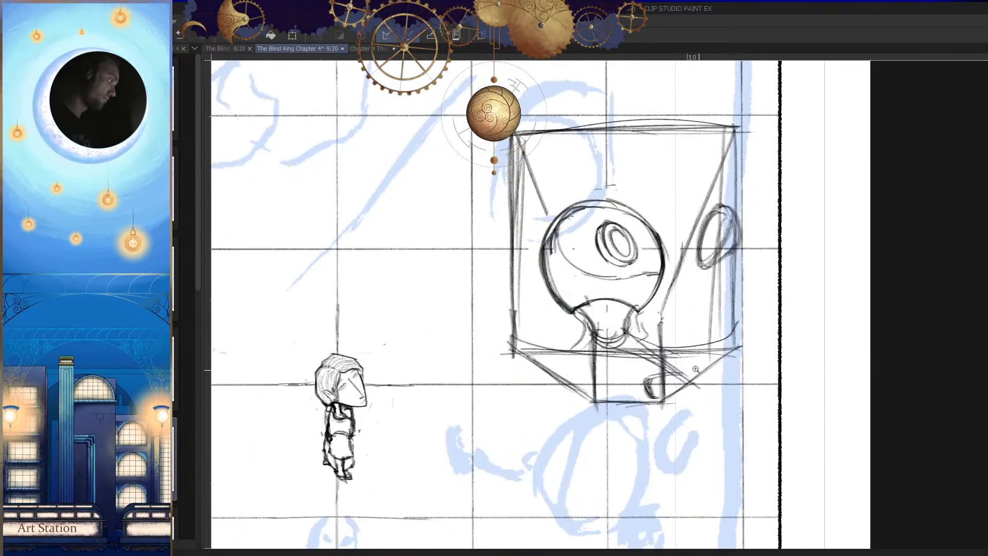
key(h)
key(h)
drag(646, 349, 681, 363)
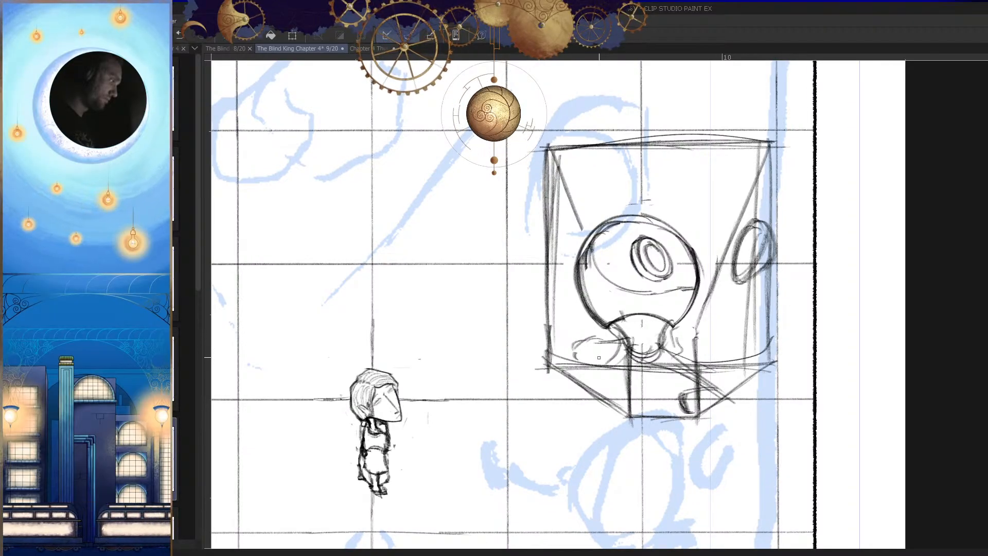
Step: Darken the outer end of the rounded arm shape and compare the creature with the whole panel
key(h)
scroll(660, 360, down, 4)
key(h)
scroll(651, 391, down, 3)
scroll(620, 366, up, 7)
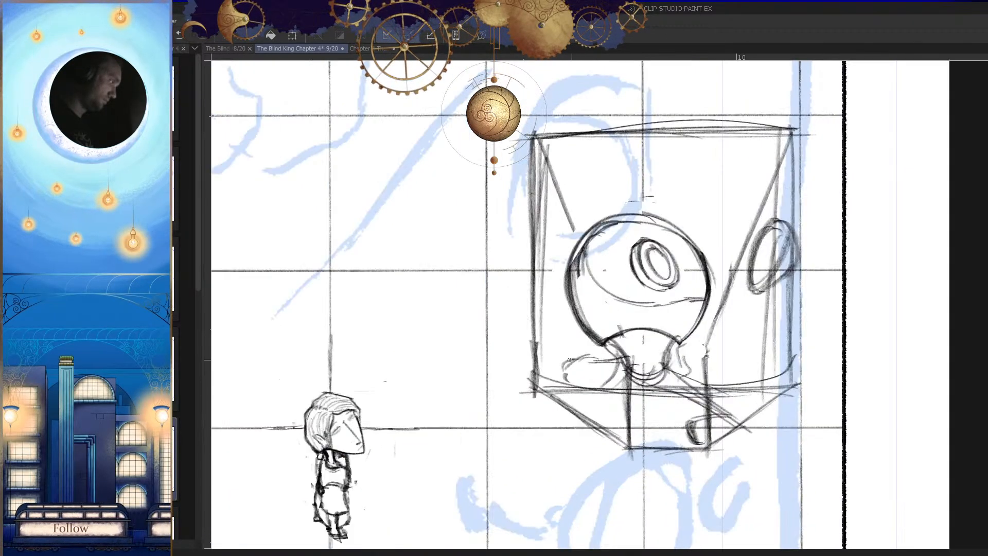
key(h)
key(h)
scroll(546, 374, up, 3)
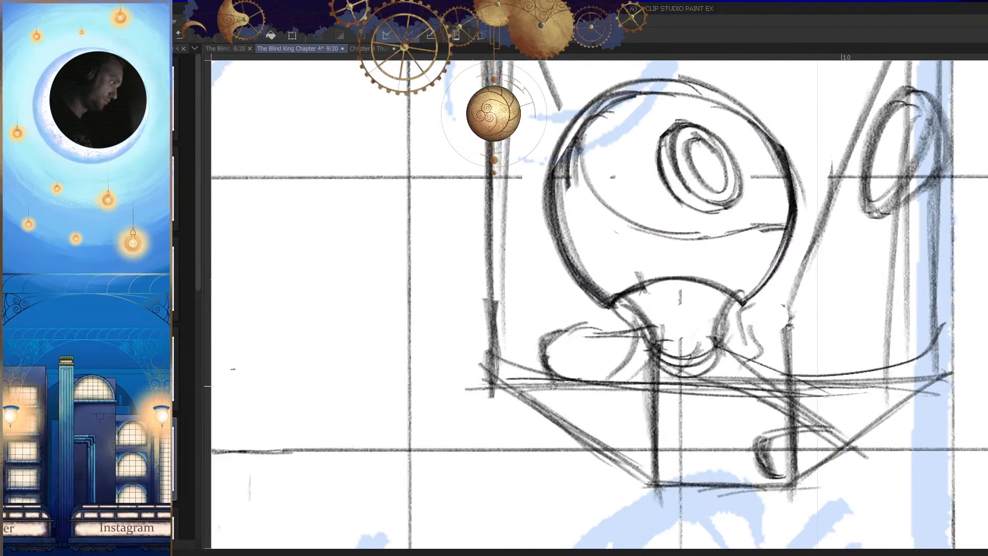
drag(566, 390, 590, 395)
key(h)
scroll(690, 367, down, 7)
key(h)
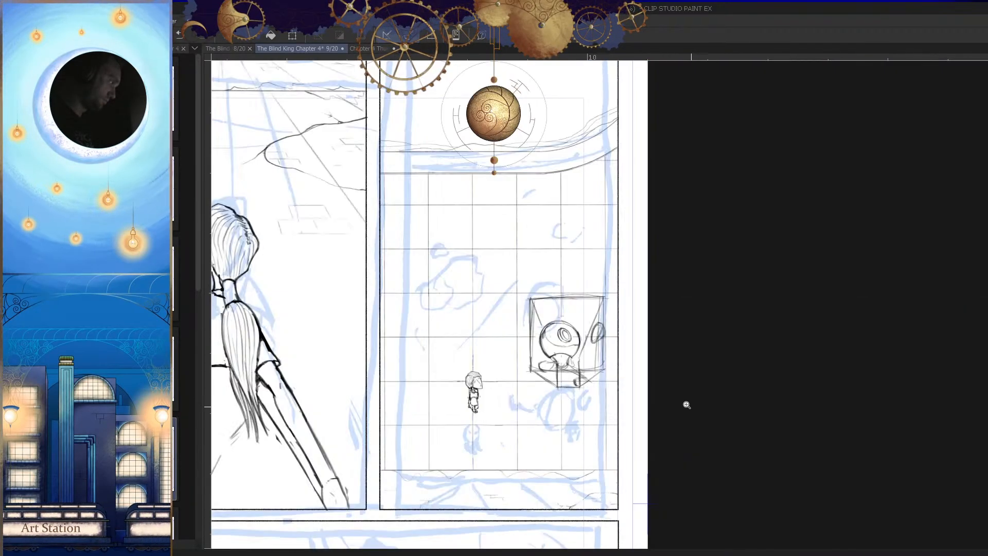
Step: Reshape the arm's outer end, strengthen its upper edge with two strokes and check the mirrored page
scroll(677, 421, up, 2)
scroll(554, 354, up, 1)
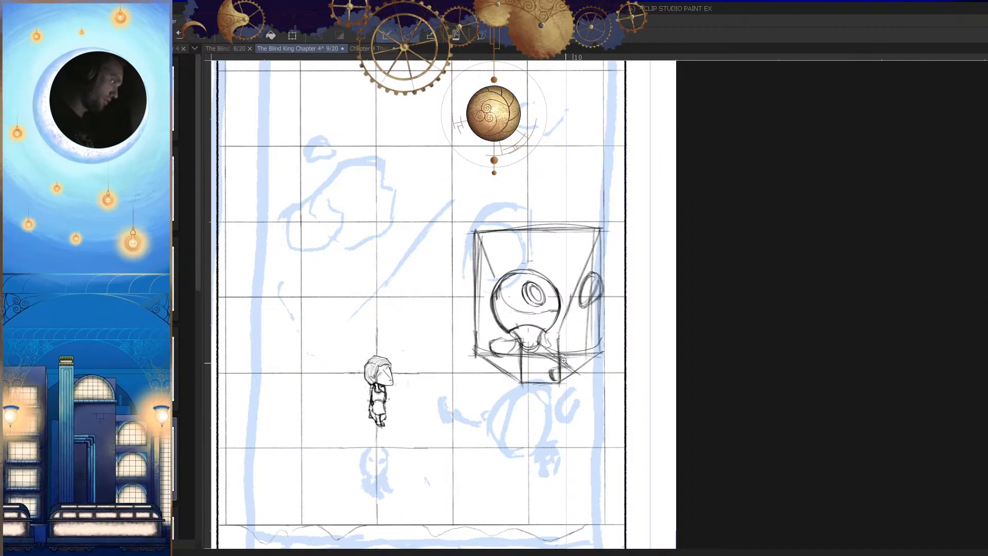
scroll(563, 363, up, 4)
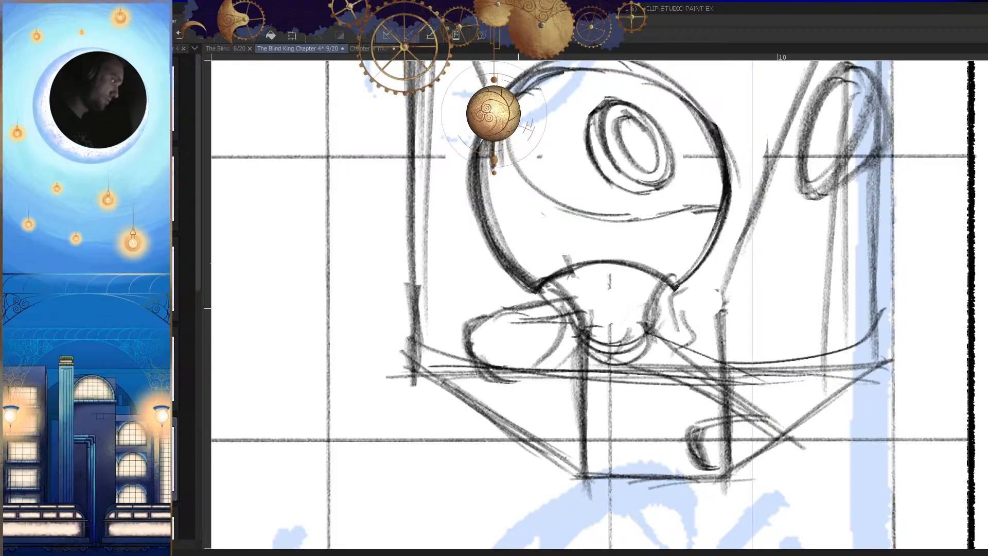
drag(472, 337, 501, 377)
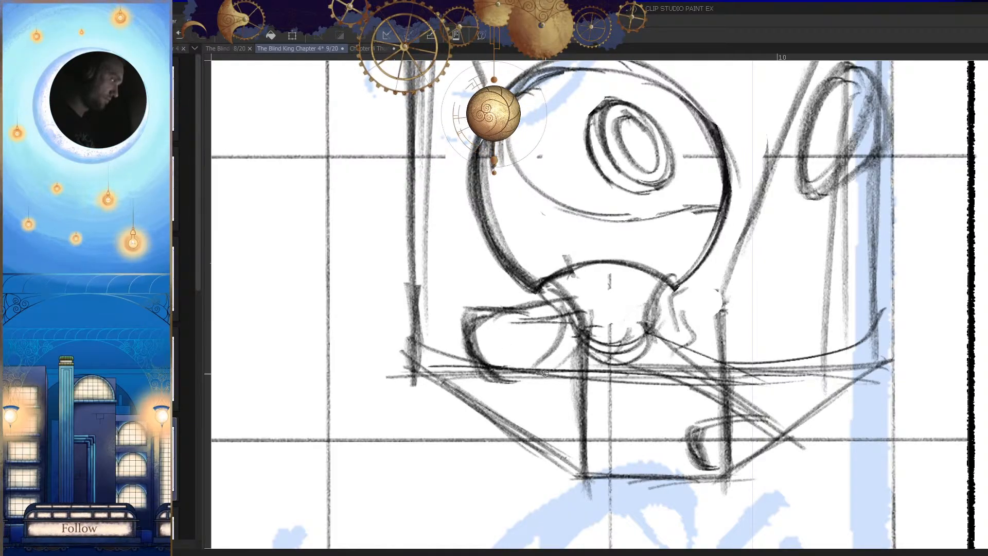
key(h)
drag(652, 321, 740, 316)
drag(664, 318, 746, 308)
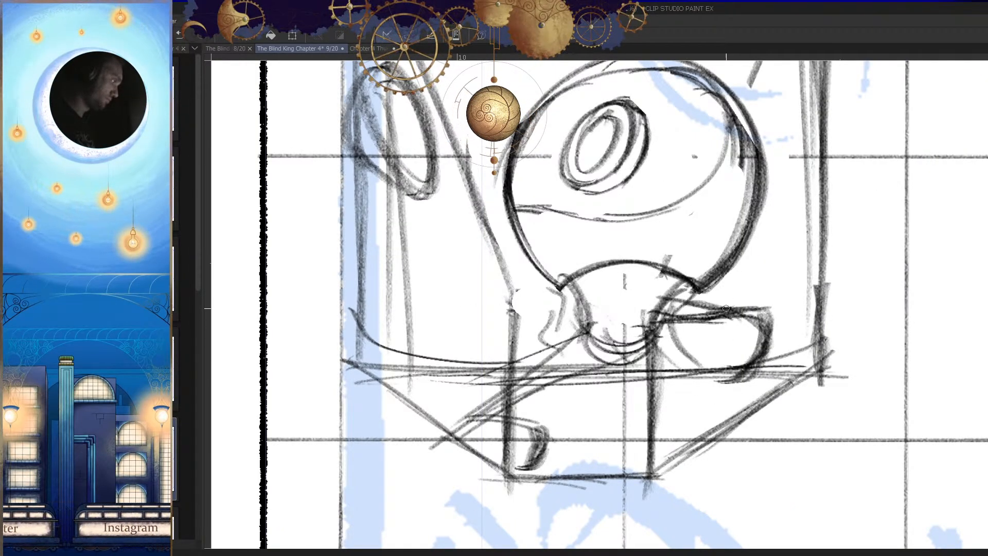
key(h)
drag(719, 347, 717, 457)
key(h)
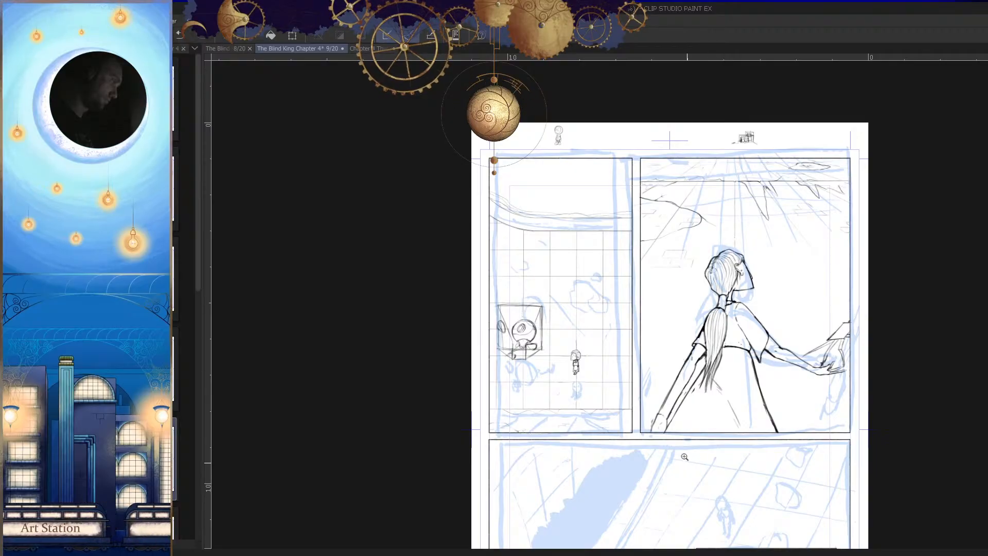
Step: Sketch the creature's second arm as diagonal strokes running down from the neck, away from the small figure
key(h)
scroll(705, 355, up, 6)
drag(640, 320, 592, 332)
key(p)
mouse_move(637, 241)
mouse_down()
mouse_move(619, 298)
mouse_move(578, 341)
mouse_up()
drag(654, 281, 596, 331)
key(ctrl+z)
mouse_move(649, 235)
mouse_down()
mouse_move(612, 312)
mouse_move(581, 330)
mouse_up()
drag(625, 308, 577, 330)
Step: Add a short curved stroke at the hand of the second arm and check the page mirrored
scroll(578, 325, down, 6)
key(h)
key(h)
scroll(667, 371, down, 2)
scroll(705, 307, up, 7)
mouse_move(645, 297)
mouse_down()
mouse_move(653, 276)
mouse_move(629, 308)
mouse_up()
mouse_move(653, 280)
mouse_down()
mouse_move(622, 319)
mouse_move(628, 310)
mouse_up()
key(ctrl+z)
scroll(645, 316, down, 6)
key(h)
key(h)
scroll(543, 278, up, 5)
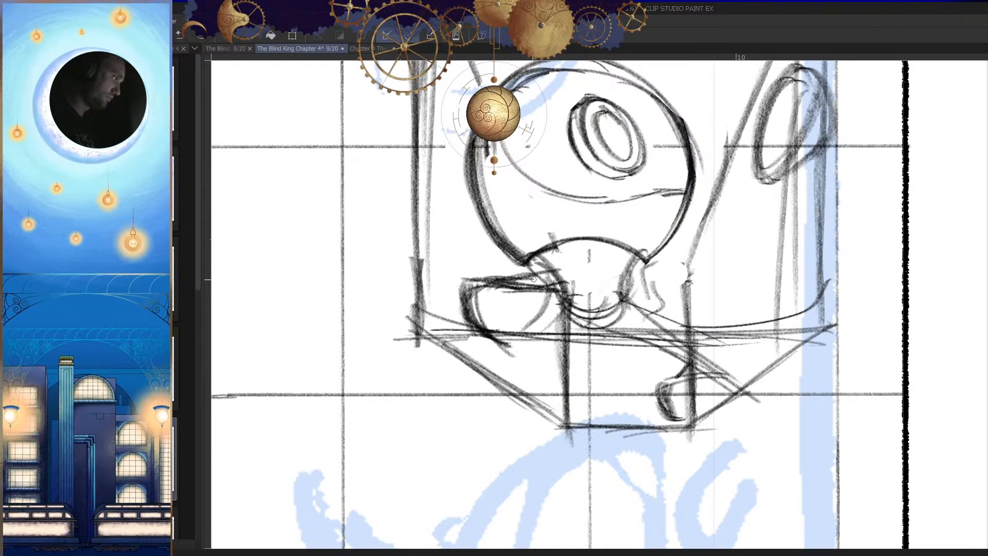
Step: Draw a small ellipse low on the creature's head, between the curved face line and the neck
scroll(552, 287, down, 4)
key(h)
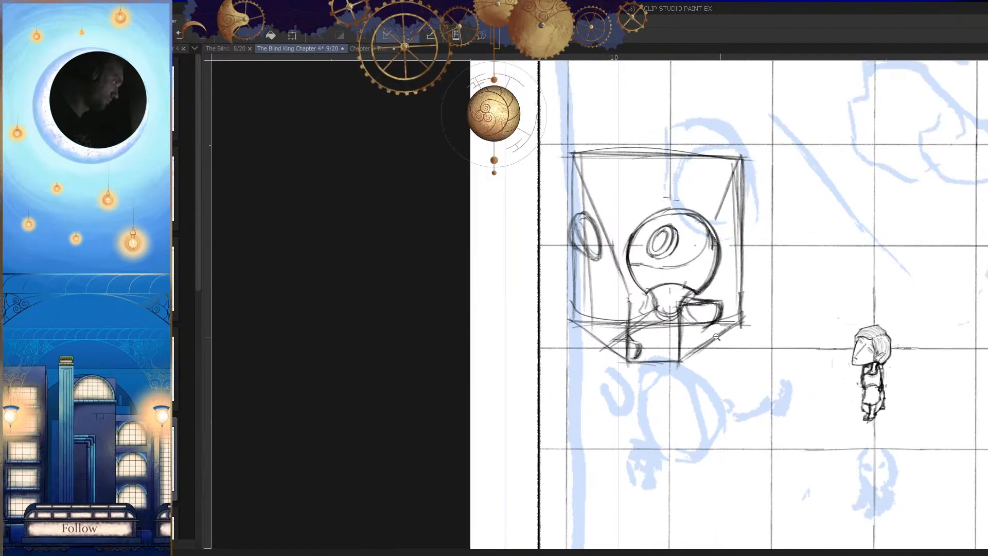
scroll(710, 341, down, 5)
key(h)
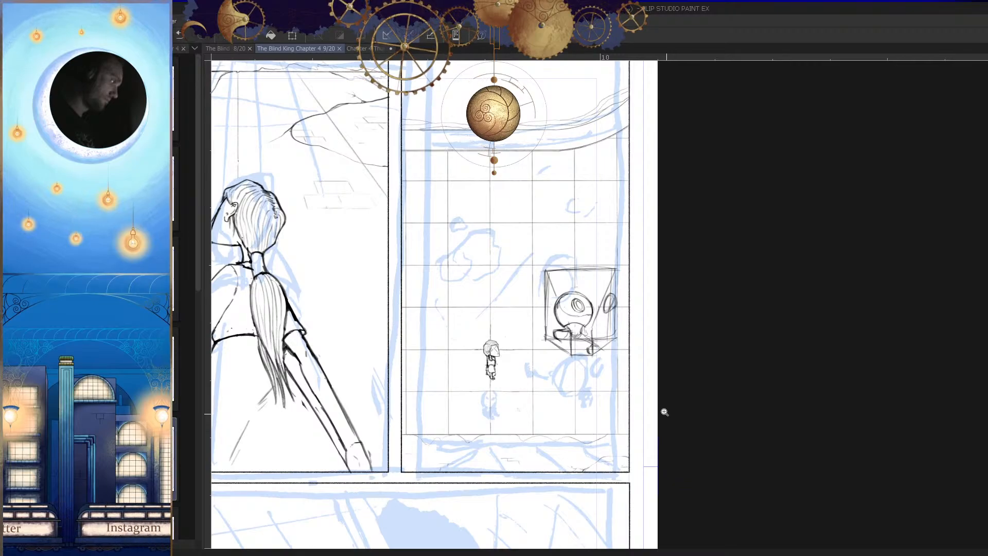
scroll(592, 301, up, 3)
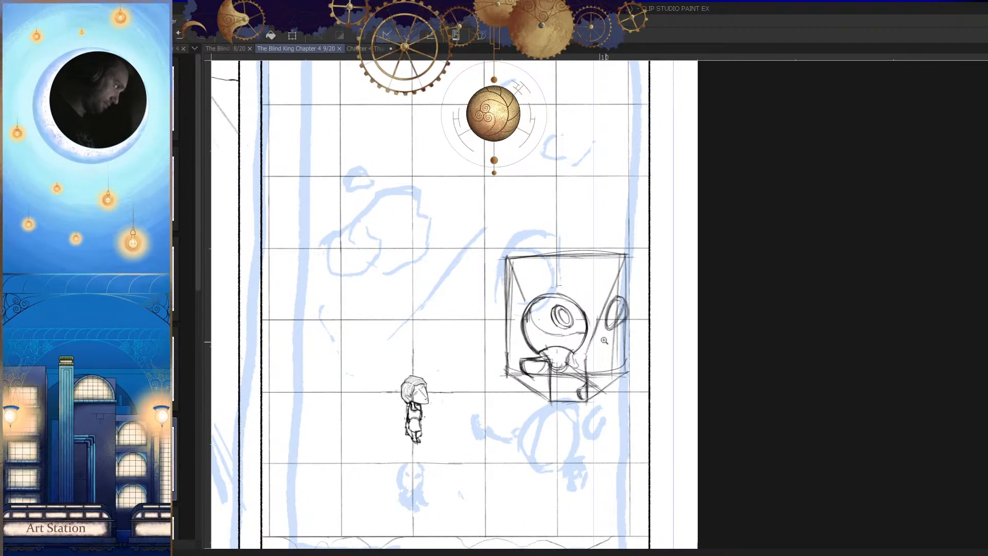
scroll(567, 344, up, 8)
drag(566, 308, 516, 299)
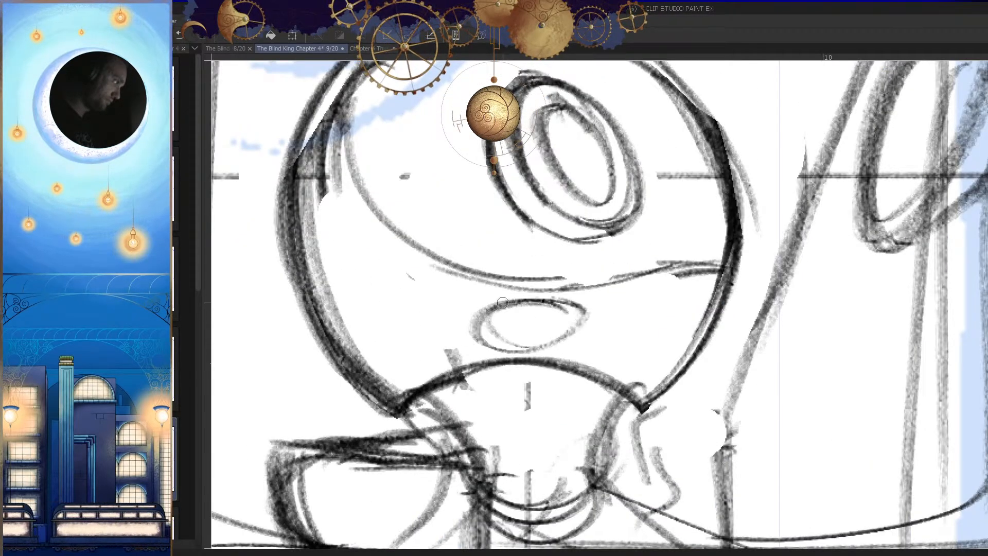
scroll(606, 329, down, 8)
key(h)
scroll(618, 344, down, 1)
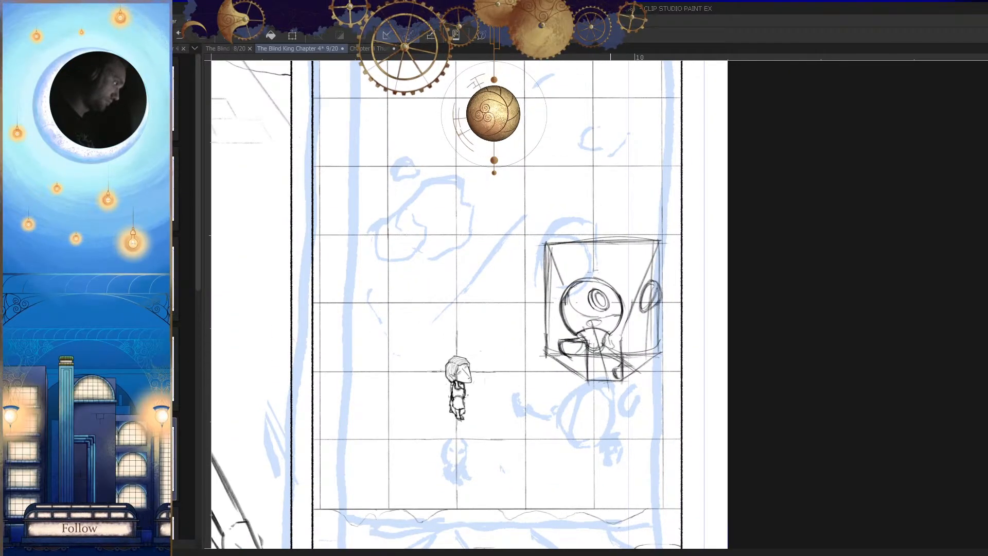
Step: Draw a slanted axis line from the small ellipse through the body to the box's base and continue it above the head
key(h)
scroll(652, 334, up, 2)
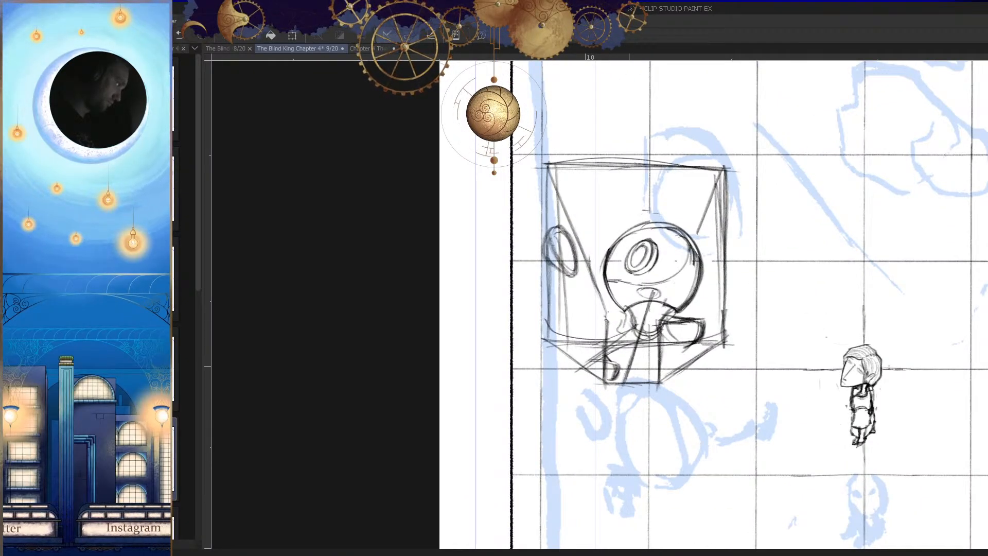
key(h)
scroll(619, 347, down, 2)
drag(635, 330, 628, 364)
key(h)
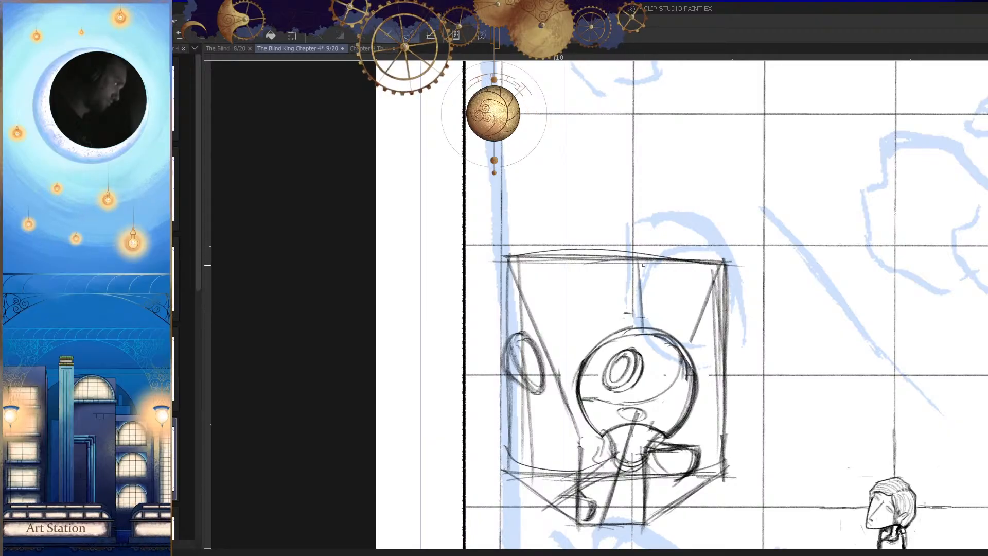
key(h)
key(ctrl+z)
drag(626, 345, 656, 410)
Step: Erase the box's lower corner on the side facing the small figure, clearing the lines below that arm
mouse_move(656, 362)
mouse_down()
mouse_move(671, 379)
mouse_move(672, 370)
mouse_move(655, 447)
mouse_up()
key(h)
drag(626, 373, 646, 355)
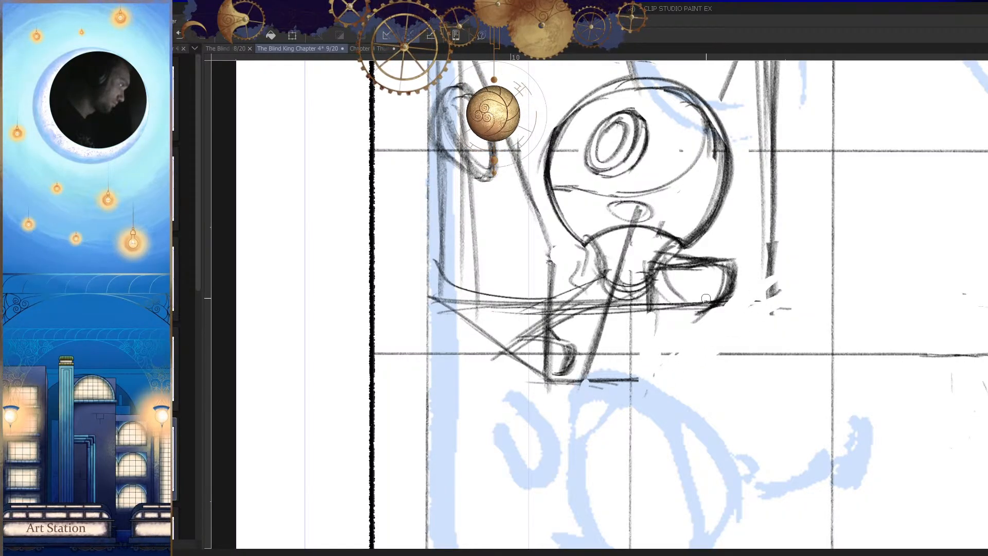
key(h)
drag(645, 332, 644, 414)
key(h)
drag(618, 381, 622, 348)
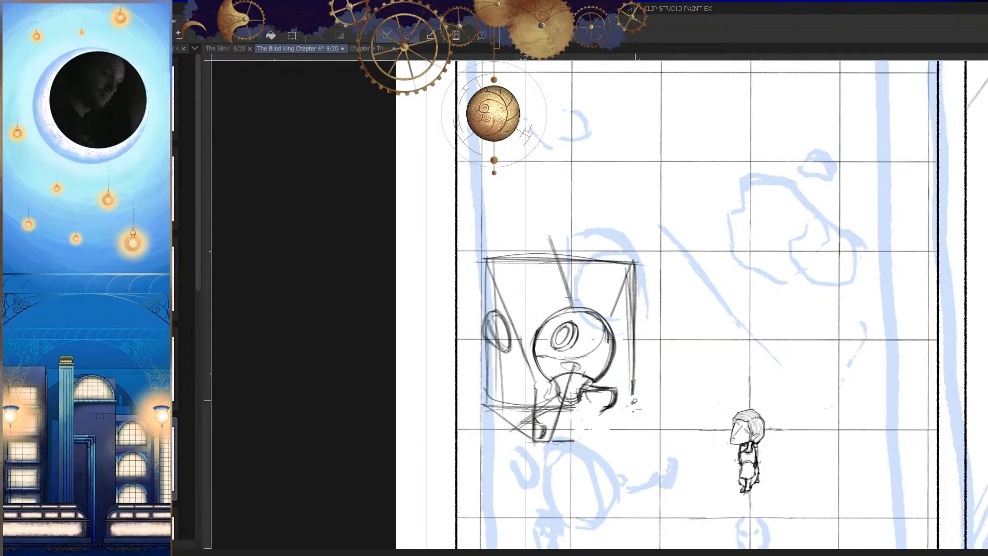
Step: Erase the box's top edge, its side facing the small figure and the inner diagonals around the head
mouse_move(628, 389)
mouse_down()
mouse_move(630, 297)
mouse_move(571, 262)
mouse_up()
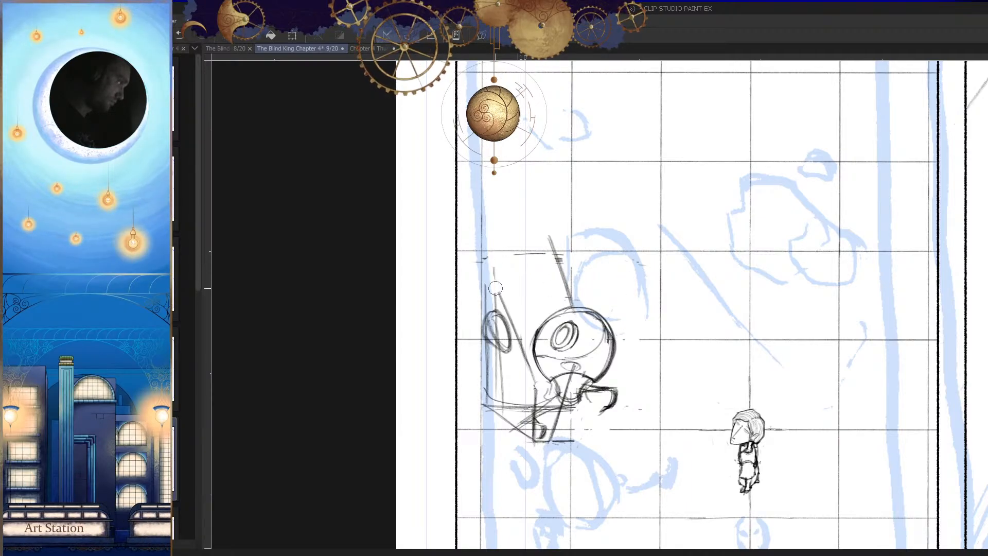
key(h)
scroll(708, 305, up, 1)
drag(690, 367, 691, 385)
mouse_move(731, 386)
mouse_down()
mouse_move(726, 414)
mouse_move(738, 372)
mouse_move(722, 330)
mouse_up()
scroll(693, 339, down, 5)
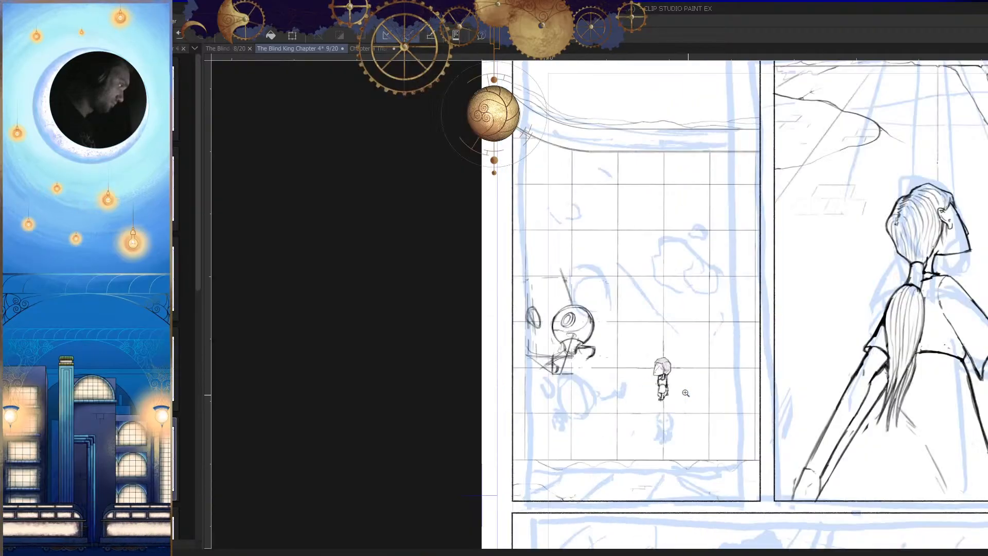
scroll(659, 399, up, 5)
drag(659, 399, 662, 397)
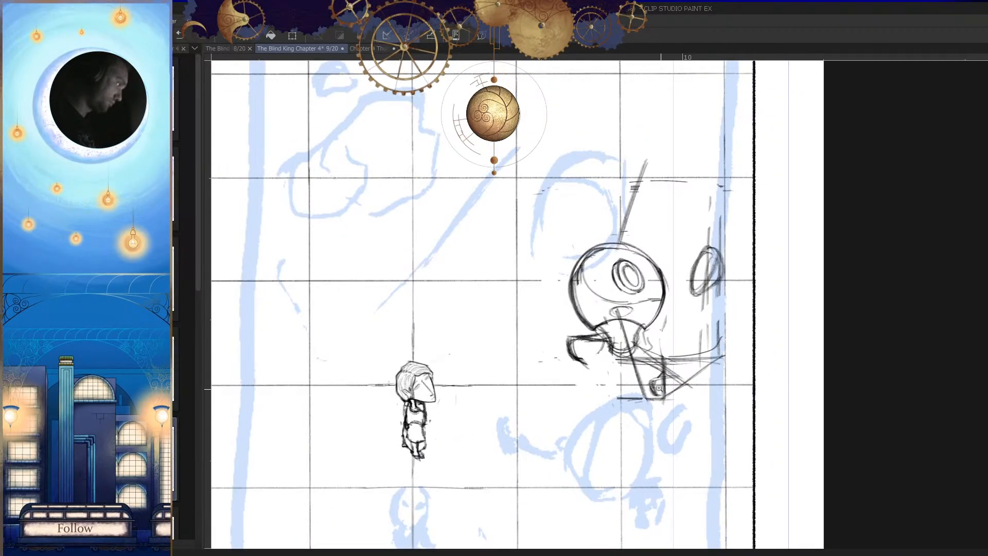
Step: Try a short stroke beside the neck, undo it and save the page
key(h)
drag(641, 343, 646, 367)
drag(659, 324, 677, 329)
key(ctrl+z)
key(ctrl+x)
click(578, 211)
key(ctrl+s)
Step: Clean up the lines around the neck and strengthen the outer corner of the arm facing the small figure
drag(692, 349, 684, 409)
key(h)
mouse_move(607, 349)
mouse_down()
mouse_move(702, 332)
mouse_move(682, 283)
mouse_up()
key(h)
key(h)
drag(661, 355, 625, 353)
drag(598, 318, 633, 315)
drag(604, 298, 594, 316)
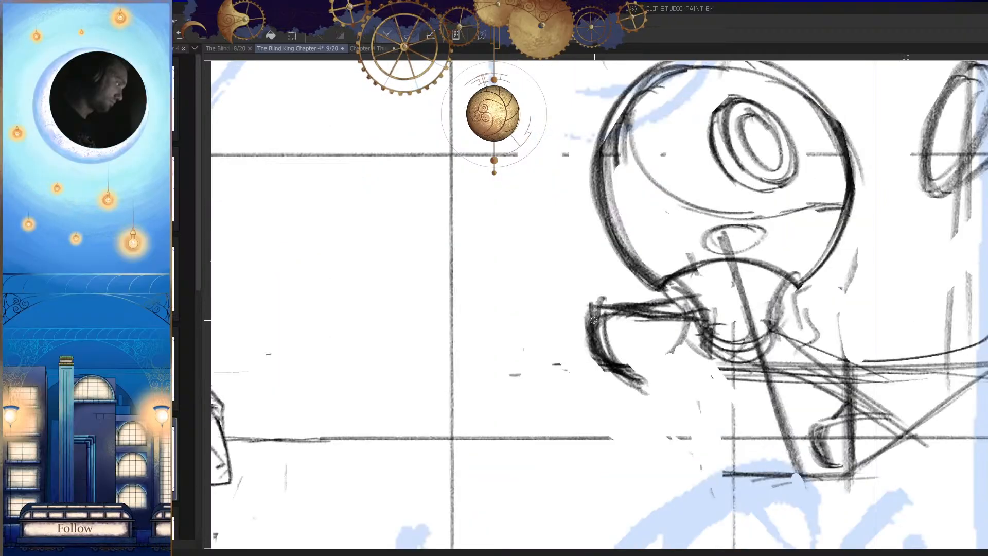
Step: Draw the sides of a cylinder running down from the small ellipse into the neck and save the page
key(h)
drag(720, 334, 592, 365)
key(h)
drag(684, 381, 648, 372)
drag(558, 360, 607, 355)
key(ctrl+s)
key(h)
mouse_move(680, 301)
mouse_down()
mouse_move(706, 293)
mouse_move(673, 302)
mouse_up()
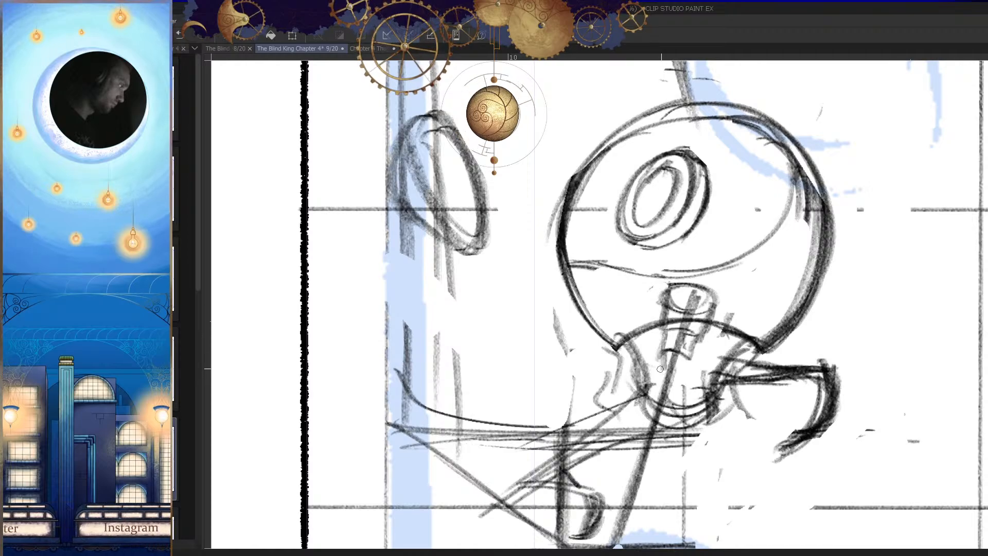
Step: Close the cylinder's lower end with a curve and erase the ellipse and neck lines crossing it
drag(687, 368, 626, 371)
key(h)
drag(703, 401, 685, 422)
mouse_move(601, 351)
mouse_down()
mouse_move(681, 355)
mouse_move(595, 369)
mouse_move(586, 336)
mouse_up()
key(e)
mouse_move(606, 400)
mouse_down()
mouse_move(607, 366)
mouse_move(535, 363)
mouse_up()
click(606, 361)
key(h)
drag(604, 364, 683, 366)
key(p)
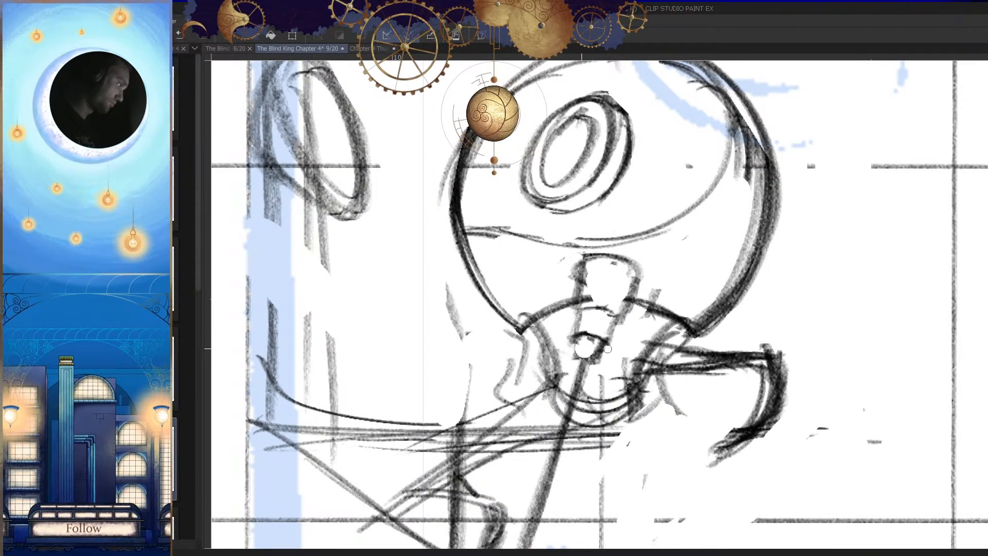
Step: Clean up the overlapping lines around the cylinder's lower end inside the neck
key(e)
mouse_move(643, 295)
mouse_down()
mouse_move(579, 296)
mouse_move(646, 293)
mouse_move(629, 301)
mouse_up()
key(h)
key(h)
key(h)
drag(672, 325, 605, 328)
Step: Erase the box's remaining lower corner and base lines beside the arm pointing away from the small figure
key(h)
drag(561, 358, 655, 337)
mouse_move(584, 319)
mouse_down()
mouse_move(528, 321)
mouse_move(447, 311)
mouse_move(494, 319)
mouse_move(479, 272)
mouse_move(456, 249)
mouse_move(494, 346)
mouse_up()
key(h)
drag(656, 359, 636, 361)
Step: Outline the arm pointing away from the small figure with firmer edges and clear the construction lines inside it
key(h)
drag(523, 301, 545, 298)
key(p)
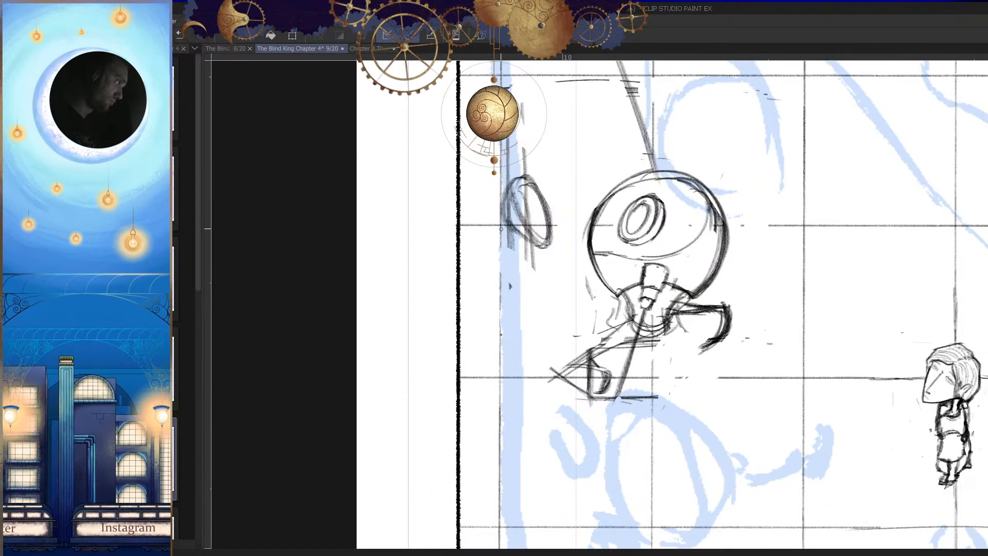
key(h)
drag(678, 330, 646, 319)
key(h)
mouse_move(600, 276)
mouse_down()
mouse_move(563, 313)
mouse_move(518, 336)
mouse_up()
mouse_move(479, 363)
mouse_down()
mouse_move(500, 365)
mouse_move(591, 297)
mouse_move(514, 344)
mouse_move(544, 328)
mouse_up()
key(h)
key(h)
key(e)
key(ctrl+z)
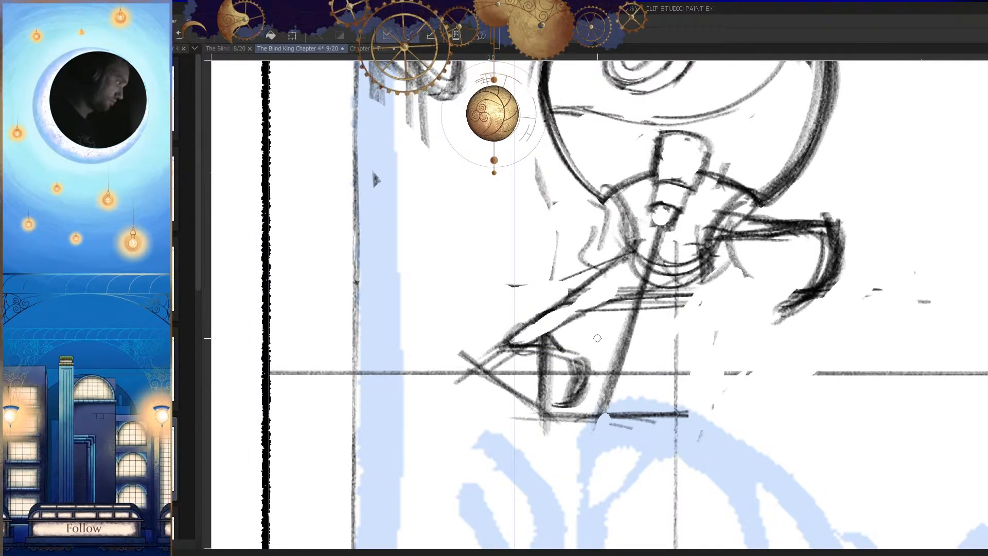
Step: Darken the upper edge of that arm's hand and erase the hand's old curved side
key(h)
key(h)
mouse_move(543, 376)
mouse_down()
mouse_move(592, 360)
mouse_move(566, 384)
mouse_up()
scroll(592, 361, up, 3)
mouse_move(575, 351)
mouse_down()
mouse_move(554, 372)
mouse_move(604, 379)
mouse_move(569, 400)
mouse_move(551, 385)
mouse_move(588, 370)
mouse_move(579, 349)
mouse_move(636, 373)
mouse_move(678, 373)
mouse_move(664, 357)
mouse_move(674, 377)
mouse_up()
key(e)
key(ctrl+z)
key(p)
key(h)
key(e)
key(p)
mouse_move(638, 320)
mouse_down()
mouse_move(646, 376)
mouse_move(664, 392)
mouse_up()
key(ctrl+z)
key(ctrl+z)
mouse_move(635, 333)
mouse_down()
mouse_move(657, 338)
mouse_move(660, 401)
mouse_up()
drag(641, 341, 662, 396)
mouse_move(645, 340)
mouse_down()
mouse_move(670, 406)
mouse_move(602, 393)
mouse_move(576, 401)
mouse_move(631, 385)
mouse_move(636, 363)
mouse_up()
key(h)
key(h)
key(h)
key(ctrl+z)
Step: Redraw the hand's curved side as one thin stroke down from the end of its upper edge
key(ctrl+z)
drag(636, 309, 555, 443)
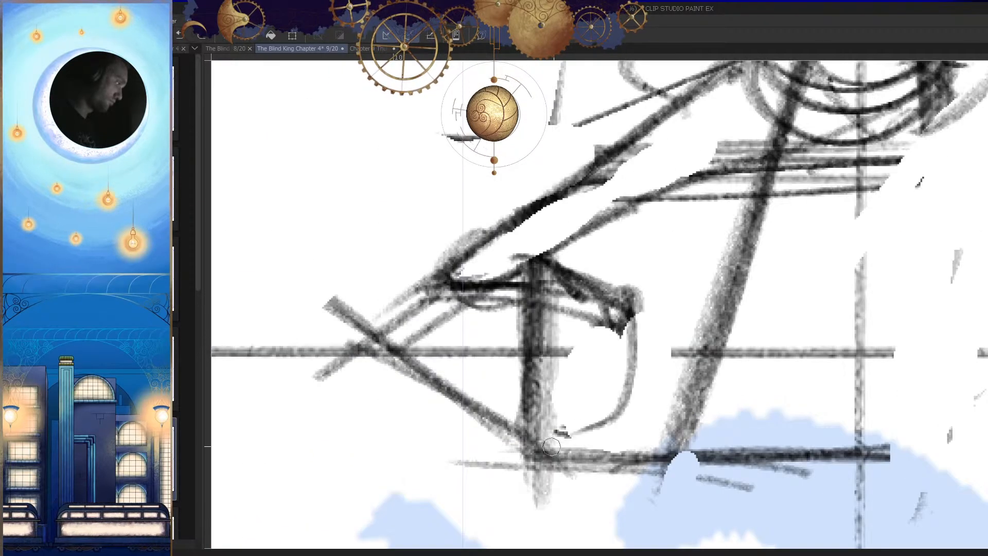
drag(612, 314, 573, 431)
key(ctrl+z)
key(ctrl+z)
mouse_move(635, 309)
mouse_down()
mouse_move(631, 407)
mouse_move(594, 445)
mouse_move(599, 430)
mouse_up()
key(h)
drag(698, 367, 677, 354)
Step: Thicken the hand's curved side with repeated strokes and check the creature against the panel
key(ctrl+z)
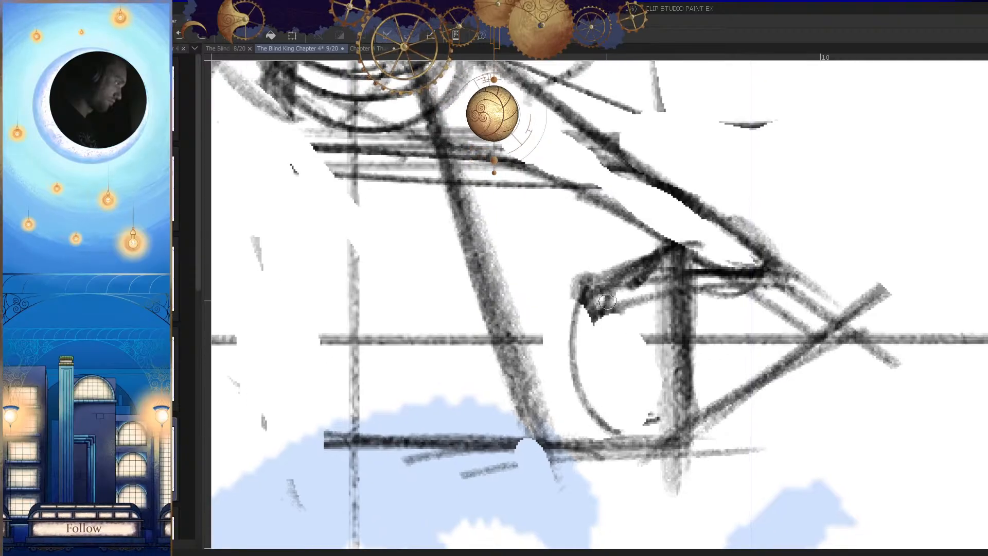
drag(584, 307, 600, 428)
drag(589, 330, 612, 425)
key(ctrl+z)
drag(586, 311, 613, 430)
drag(584, 370, 607, 419)
key(h)
drag(655, 345, 561, 345)
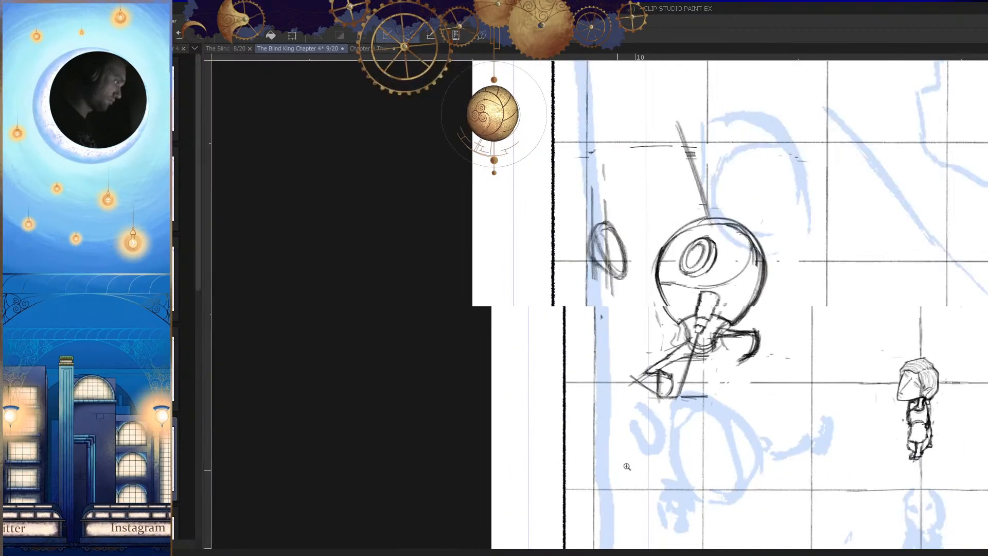
Step: Redraw the curved side of the hand on the arm facing the small figure and clean up its inner edge
key(h)
drag(693, 385, 681, 445)
drag(607, 355, 702, 332)
mouse_move(683, 423)
mouse_down()
mouse_move(644, 376)
mouse_move(675, 359)
mouse_up()
mouse_move(641, 346)
mouse_down()
mouse_move(631, 356)
mouse_move(640, 441)
mouse_up()
key(p)
mouse_move(611, 292)
mouse_down()
mouse_move(619, 377)
mouse_move(636, 401)
mouse_up()
drag(613, 332, 648, 413)
key(h)
drag(669, 373, 615, 475)
key(h)
drag(681, 395, 686, 461)
drag(586, 355, 723, 351)
key(h)
key(e)
drag(680, 305, 641, 370)
key(p)
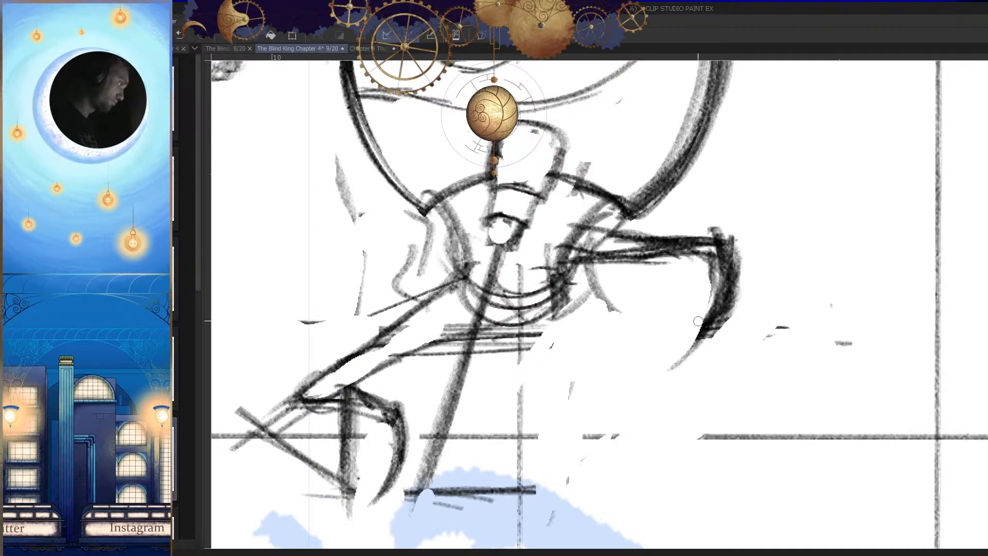
Step: Extend that hand's curve into a tapered tip and trim its thick outer edge
drag(697, 328, 672, 375)
drag(726, 310, 672, 377)
key(e)
drag(745, 234, 726, 356)
key(h)
drag(678, 373, 684, 380)
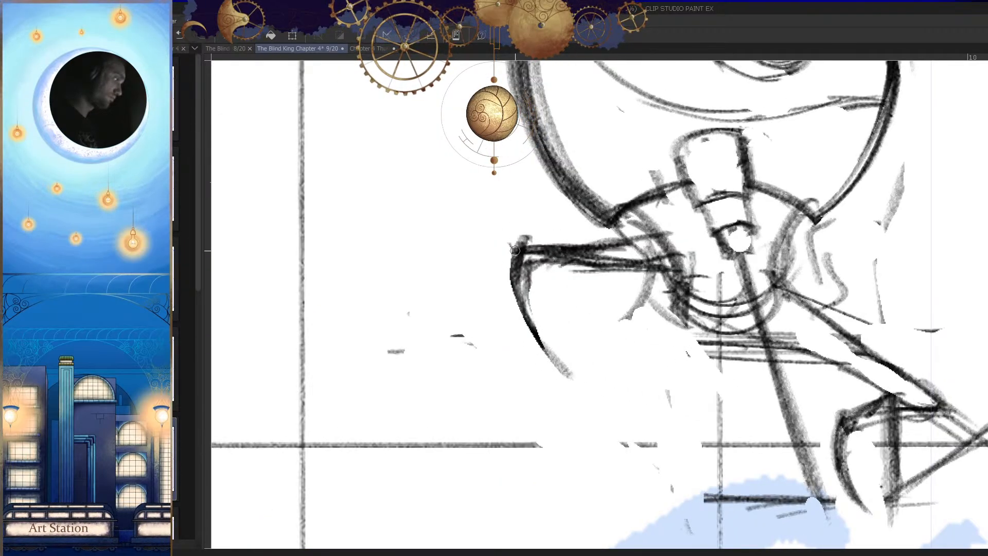
drag(515, 287, 543, 366)
key(h)
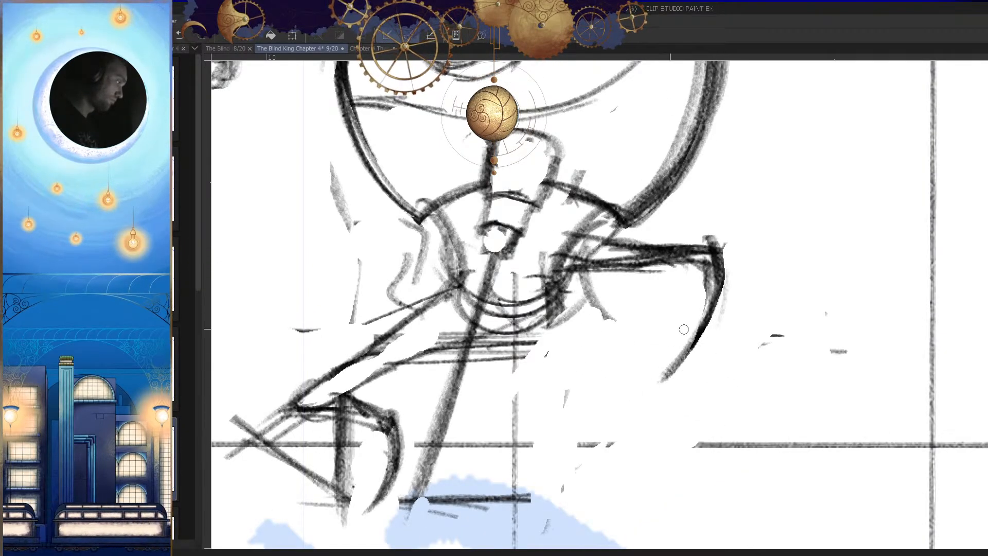
Step: Erase most of the horizontal construction line at the lower end of the creature's diagonal centre line
key(h)
scroll(684, 360, down, 6)
key(h)
scroll(681, 425, down, 1)
key(h)
scroll(664, 422, up, 4)
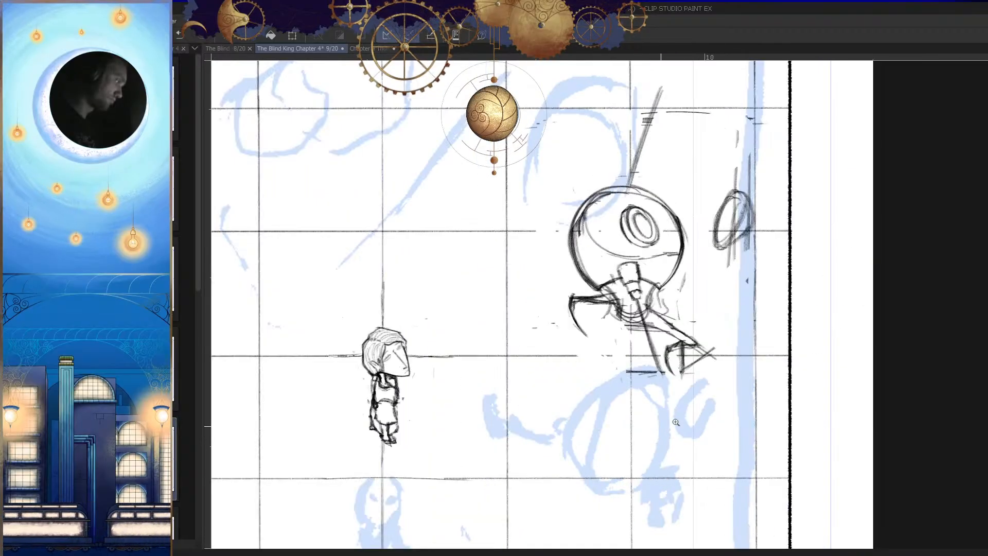
scroll(679, 407, up, 3)
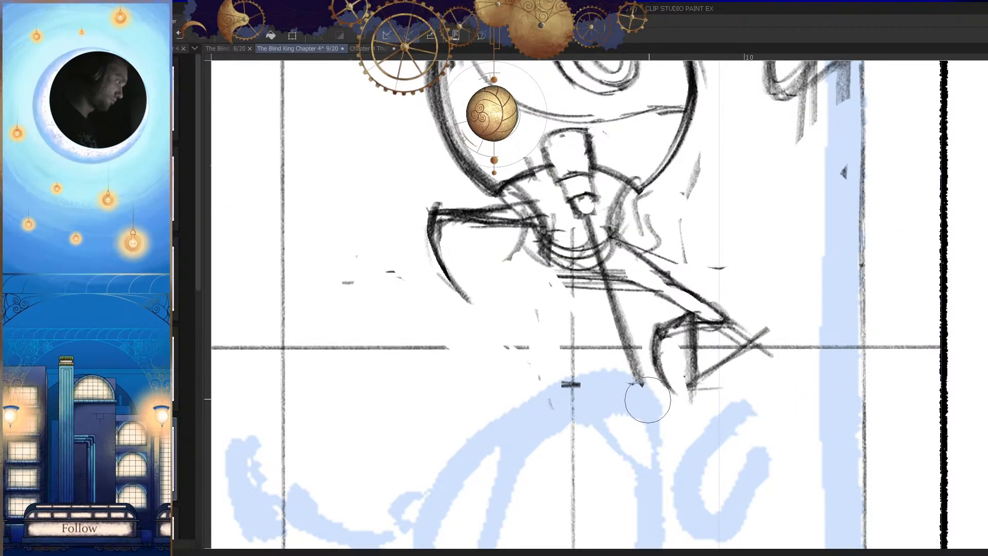
Step: Examine the creature's arms and hands in normal and mirrored views against the small figure and the whole panel
key(h)
scroll(669, 421, down, 5)
key(h)
scroll(671, 431, up, 4)
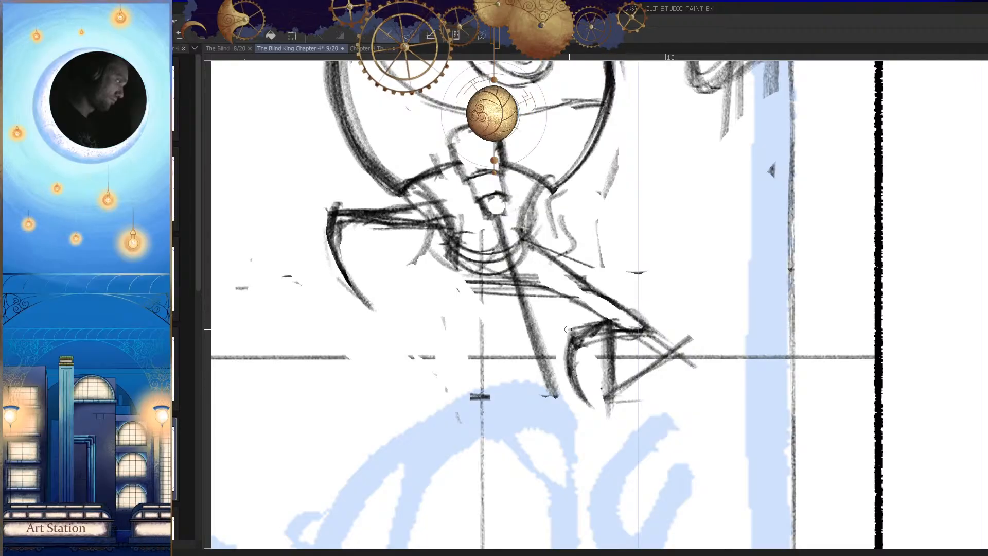
key(h)
key(h)
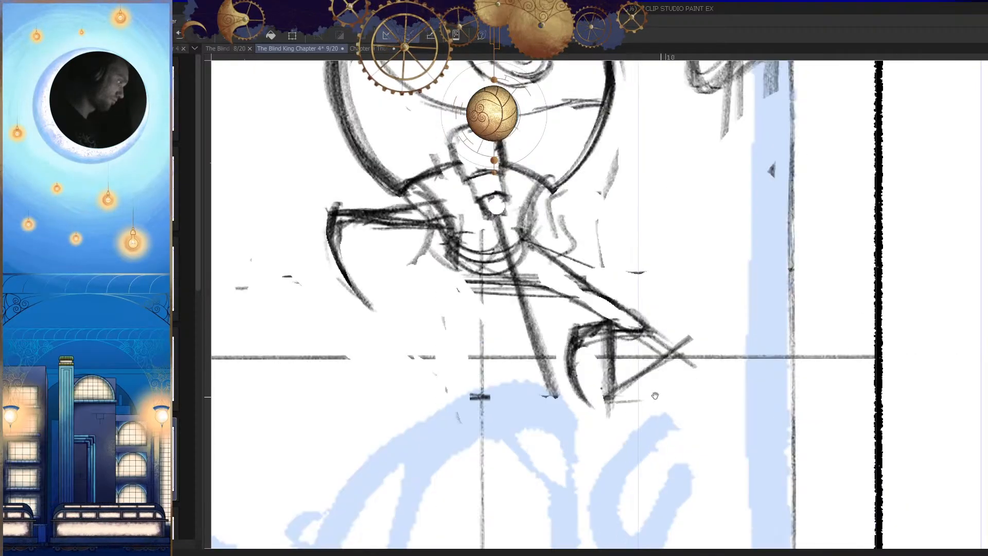
scroll(622, 423, down, 2)
scroll(655, 425, down, 5)
key(h)
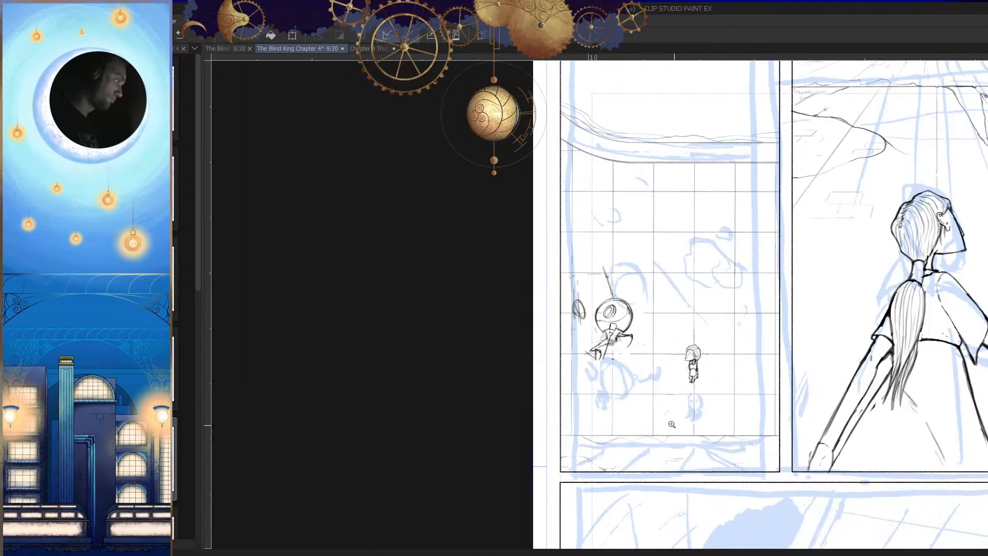
scroll(612, 347, up, 5)
key(h)
scroll(690, 341, down, 2)
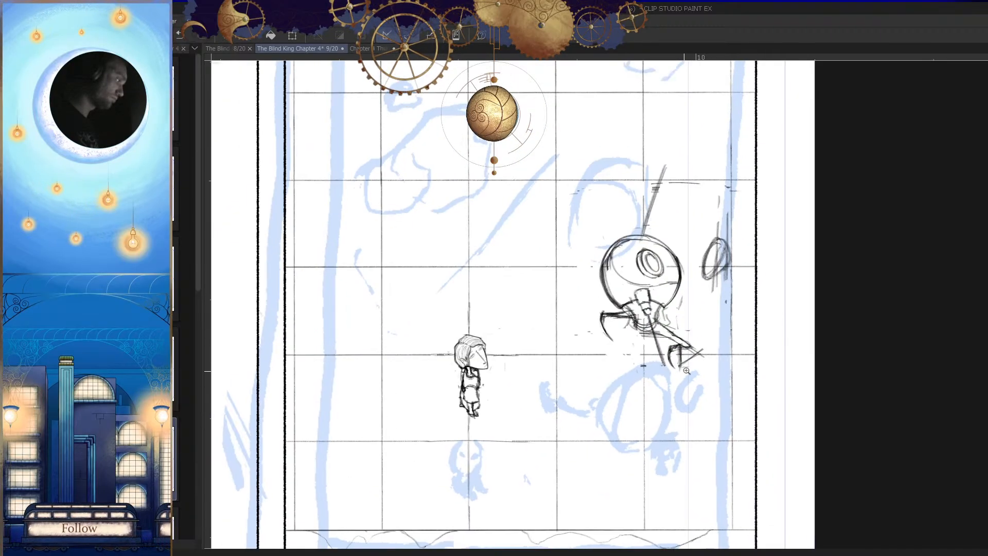
scroll(675, 357, up, 3)
key(h)
scroll(673, 367, down, 3)
key(h)
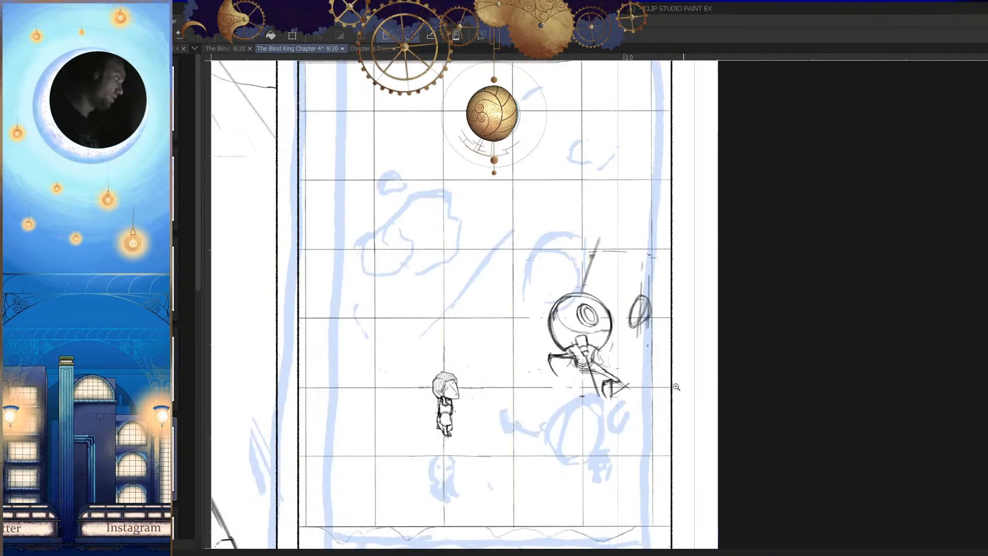
scroll(679, 382, down, 3)
Step: Examine the finished panels on page 8 of The Blind King Chapter 4 and return to page 9
click(226, 48)
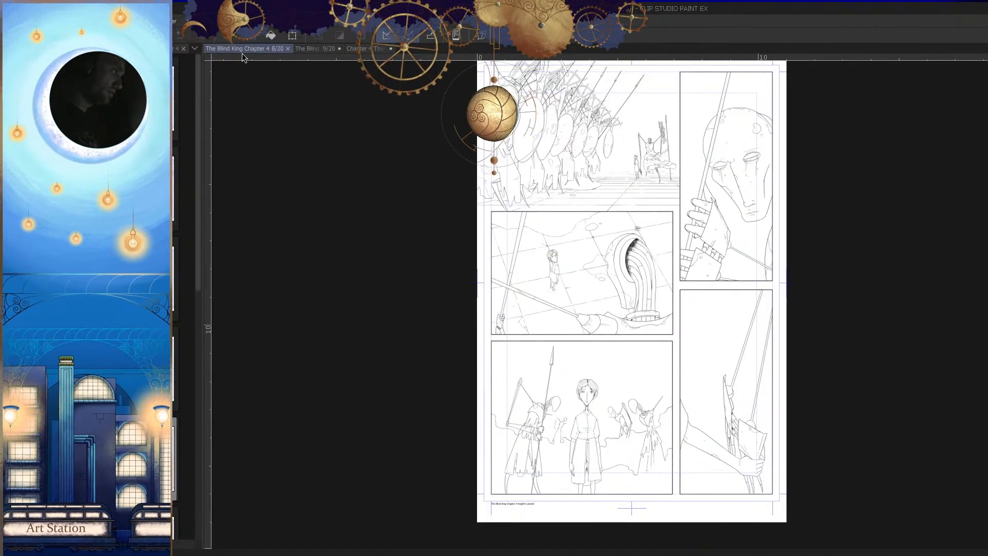
drag(705, 393, 691, 437)
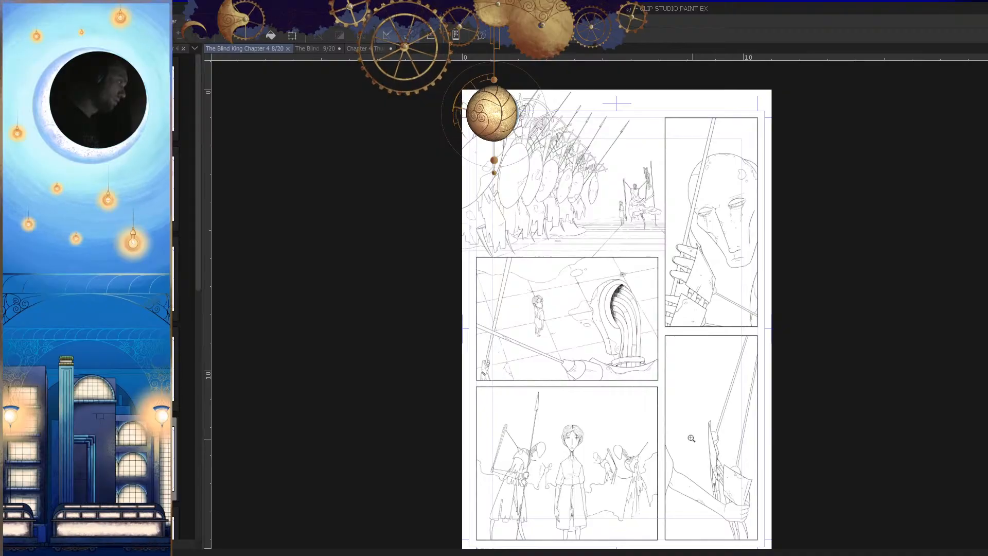
scroll(641, 191, up, 3)
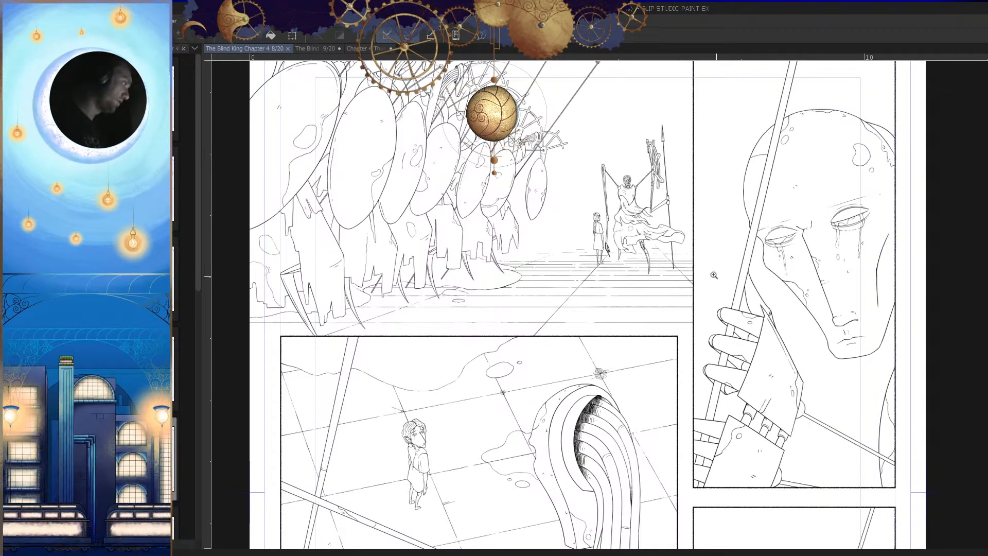
scroll(712, 276, down, 3)
drag(685, 351, 588, 279)
click(313, 49)
Step: Sketch a small flat oval around the lower end of the creature's centre line, beside the lower hand
mouse_move(663, 381)
mouse_down()
mouse_move(725, 404)
mouse_move(610, 368)
mouse_move(653, 387)
mouse_up()
key(ctrl+z)
drag(587, 367, 663, 366)
key(h)
mouse_move(668, 383)
mouse_down()
mouse_move(678, 376)
mouse_move(656, 362)
mouse_up()
mouse_move(577, 327)
mouse_down()
mouse_move(572, 357)
mouse_move(653, 345)
mouse_move(723, 353)
mouse_up()
key(h)
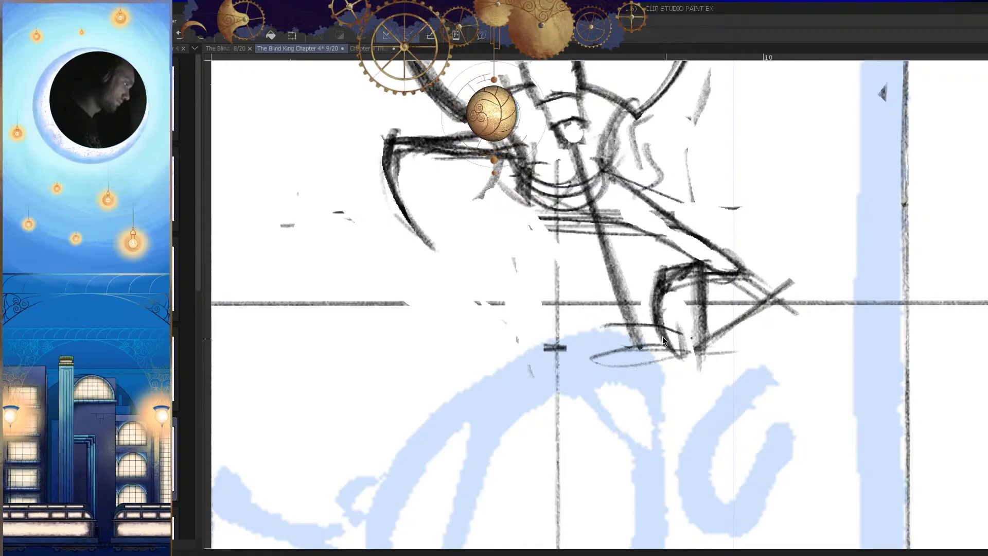
mouse_move(625, 335)
mouse_down()
mouse_move(591, 363)
mouse_move(530, 362)
mouse_up()
key(h)
key(h)
mouse_move(654, 374)
mouse_down()
mouse_move(631, 368)
mouse_move(671, 355)
mouse_move(618, 382)
mouse_move(664, 376)
mouse_move(654, 349)
mouse_up()
key(h)
key(h)
Step: Sketch a long shallow arc across the creature's lower hand, extending well out toward the small figure
mouse_move(718, 326)
mouse_down()
mouse_move(674, 315)
mouse_move(492, 331)
mouse_move(455, 353)
mouse_up()
key(ctrl+z)
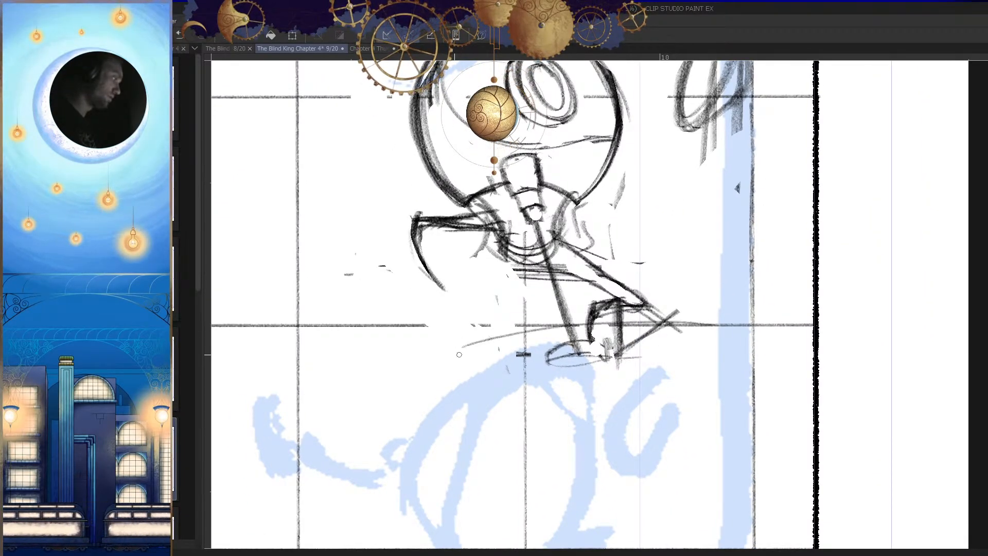
drag(709, 333, 463, 346)
key(h)
mouse_move(646, 344)
mouse_down()
mouse_move(709, 331)
mouse_move(607, 348)
mouse_move(676, 344)
mouse_up()
key(h)
key(h)
mouse_move(461, 332)
mouse_down()
mouse_move(576, 324)
mouse_move(616, 308)
mouse_move(543, 316)
mouse_move(540, 273)
mouse_up()
key(h)
key(ctrl+z)
Step: Extend the arc toward the panel border, double its line into an arched beam and cap both ends
mouse_move(710, 323)
mouse_down()
mouse_move(664, 325)
mouse_move(726, 327)
mouse_move(726, 318)
mouse_up()
mouse_move(722, 328)
mouse_down()
mouse_move(721, 283)
mouse_move(591, 324)
mouse_move(706, 313)
mouse_up()
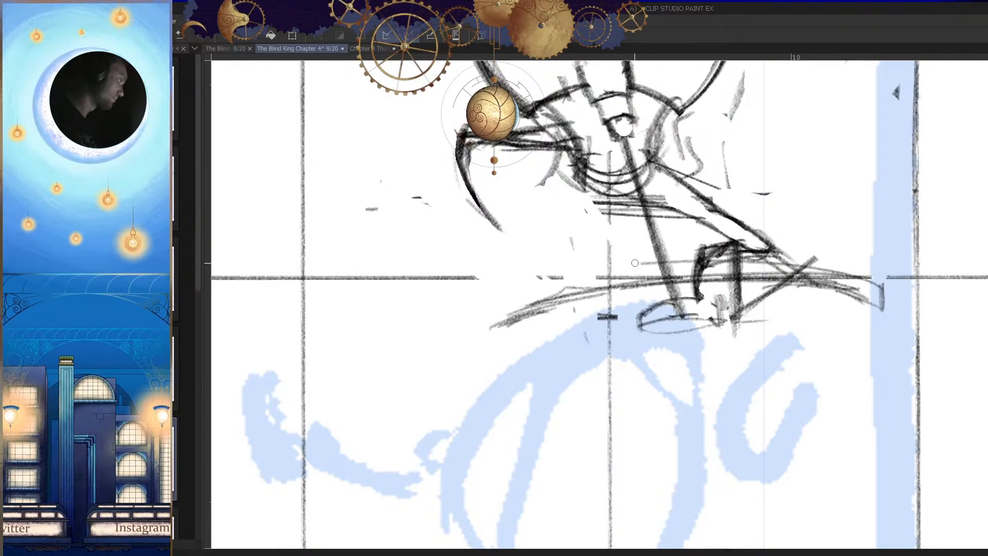
drag(766, 268, 615, 272)
drag(490, 310, 490, 326)
key(h)
drag(697, 333, 592, 337)
drag(663, 335, 584, 323)
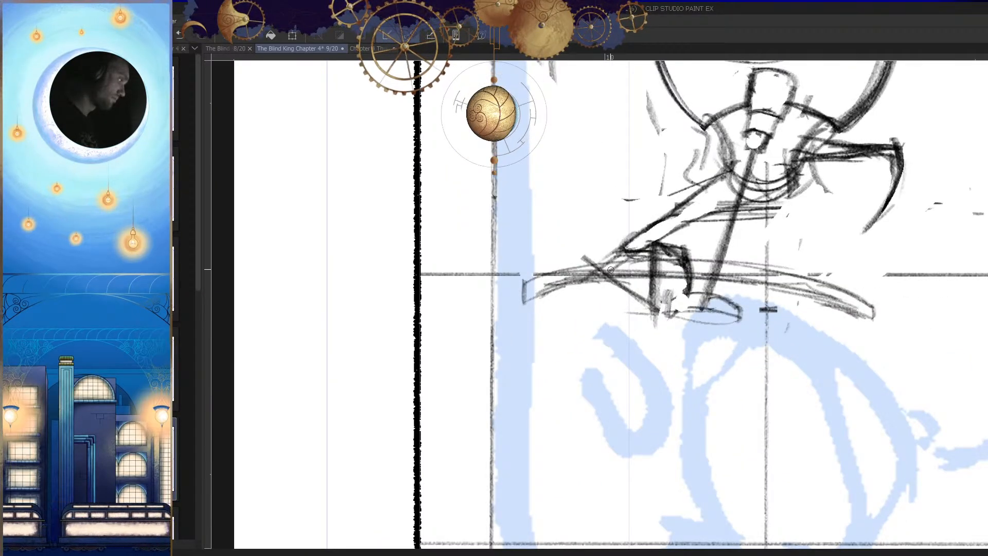
Step: Clear the hand and construction lines running through the inside of the arched beam
key(h)
mouse_move(641, 298)
mouse_down()
mouse_move(821, 275)
mouse_move(781, 246)
mouse_move(654, 252)
mouse_up()
key(e)
mouse_move(739, 252)
mouse_down()
mouse_move(612, 259)
mouse_move(604, 274)
mouse_up()
drag(834, 248, 572, 266)
mouse_move(686, 251)
mouse_down()
mouse_move(554, 272)
mouse_move(655, 248)
mouse_up()
key(h)
scroll(530, 250, up, 2)
Step: Clean up the arched beam's outer section, firm up its long edges and check it in mirrored view
key(e)
drag(578, 248, 475, 280)
key(h)
drag(674, 301, 818, 297)
drag(907, 278, 594, 255)
drag(677, 251, 545, 271)
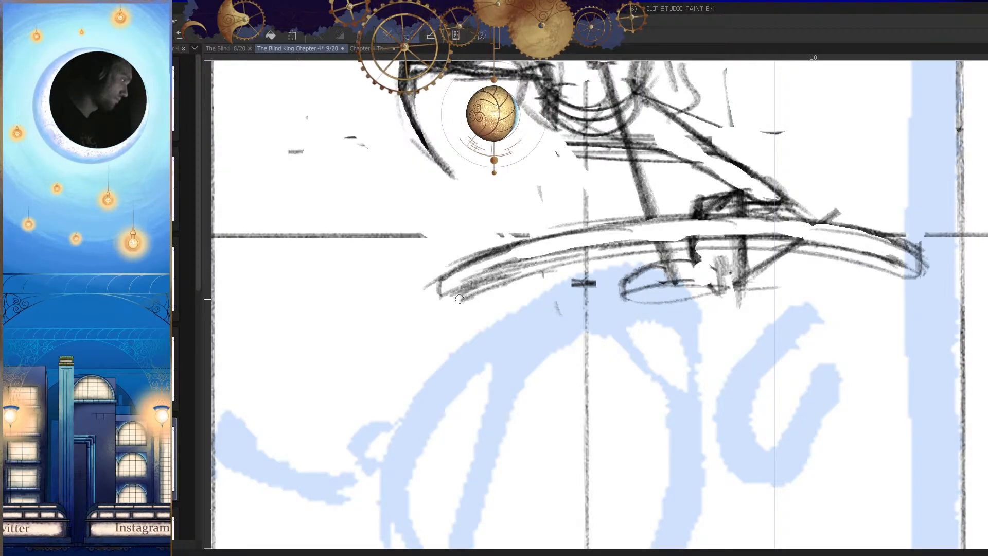
key(h)
drag(718, 310, 643, 298)
key(h)
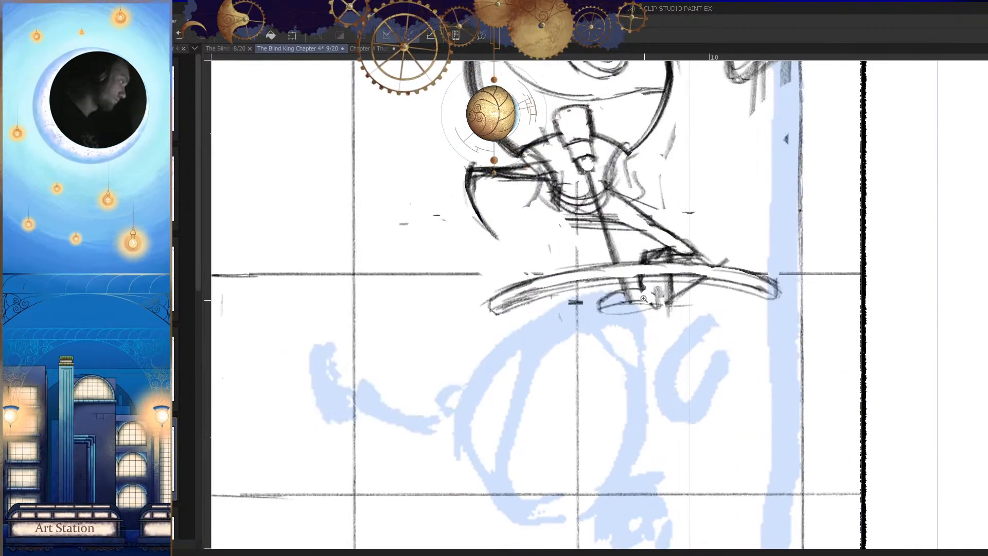
Step: Rework the arched beam's outer ends, curling the one nearest the panel border into a short downward hook
click(517, 304)
key(e)
drag(472, 279, 461, 314)
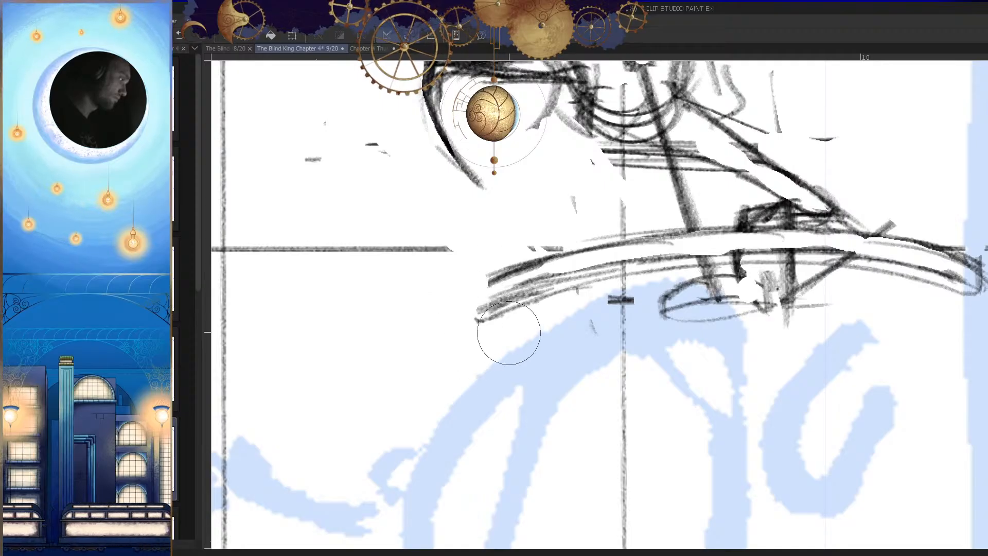
mouse_move(535, 340)
mouse_down()
mouse_move(473, 342)
mouse_move(579, 331)
mouse_up()
key(ctrl+z)
key(ctrl+z)
drag(516, 323, 602, 280)
drag(588, 329, 509, 332)
drag(694, 360, 669, 409)
drag(617, 320, 555, 333)
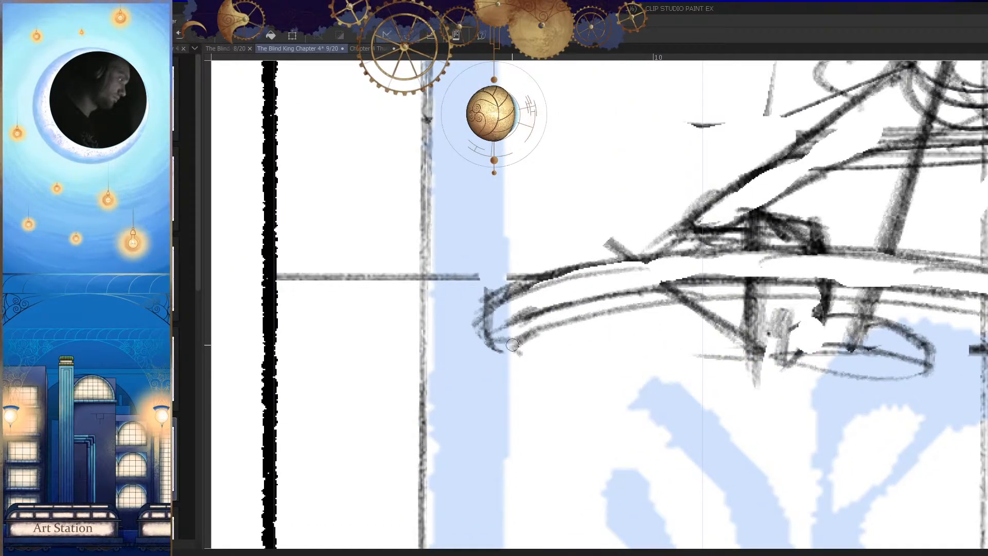
Step: Refine the hooked end of the beam nearest the small figure and check the creature against the panel
scroll(607, 345, down, 4)
key(h)
scroll(669, 338, up, 3)
drag(572, 352, 715, 304)
scroll(414, 287, up, 2)
mouse_move(403, 282)
mouse_down()
mouse_move(412, 306)
mouse_move(367, 310)
mouse_up()
scroll(487, 329, down, 5)
key(h)
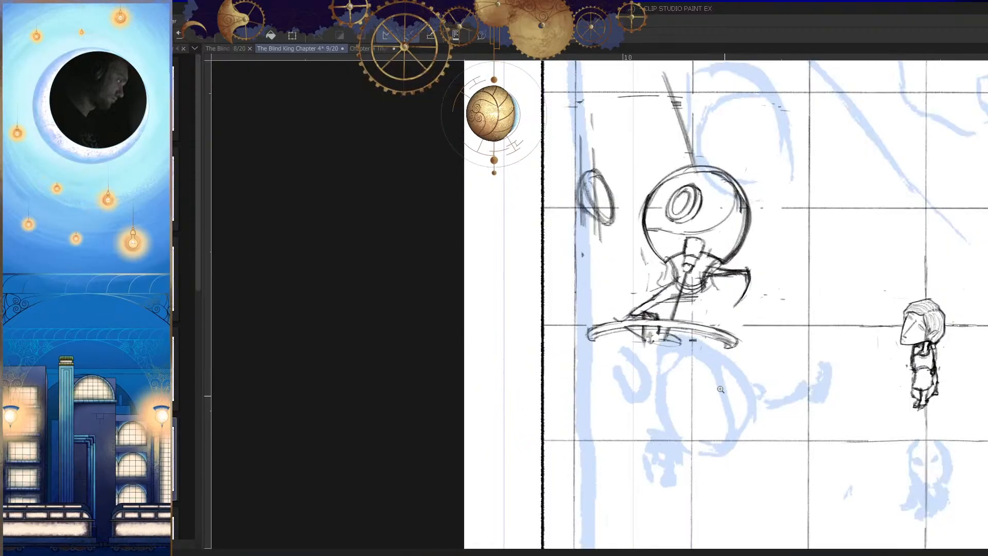
scroll(755, 395, down, 1)
scroll(758, 391, up, 2)
key(h)
scroll(668, 349, up, 2)
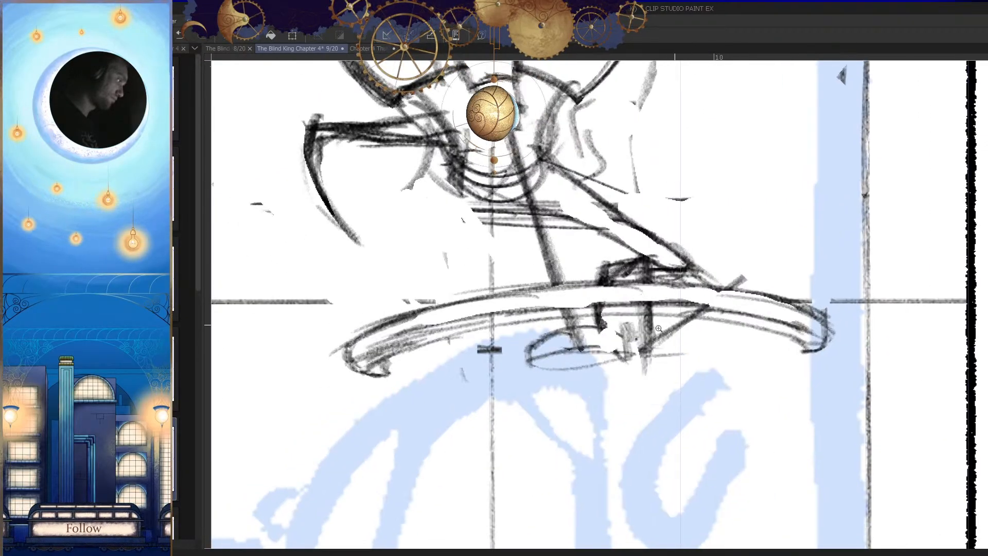
key(h)
mouse_move(670, 350)
mouse_down()
mouse_move(679, 319)
mouse_move(651, 308)
mouse_move(616, 320)
mouse_up()
key(h)
mouse_move(709, 323)
mouse_down()
mouse_move(623, 327)
mouse_move(754, 325)
mouse_up()
mouse_move(819, 292)
mouse_down()
mouse_move(859, 260)
mouse_move(669, 294)
mouse_up()
drag(859, 255, 676, 297)
drag(792, 283, 682, 301)
key(ctrl+z)
key(ctrl+z)
key(ctrl+z)
Step: Sketch a straight diagonal bar from the beam's end near the panel border down to the small oval
drag(873, 258, 686, 300)
drag(815, 275, 660, 308)
drag(852, 253, 674, 298)
drag(778, 274, 668, 300)
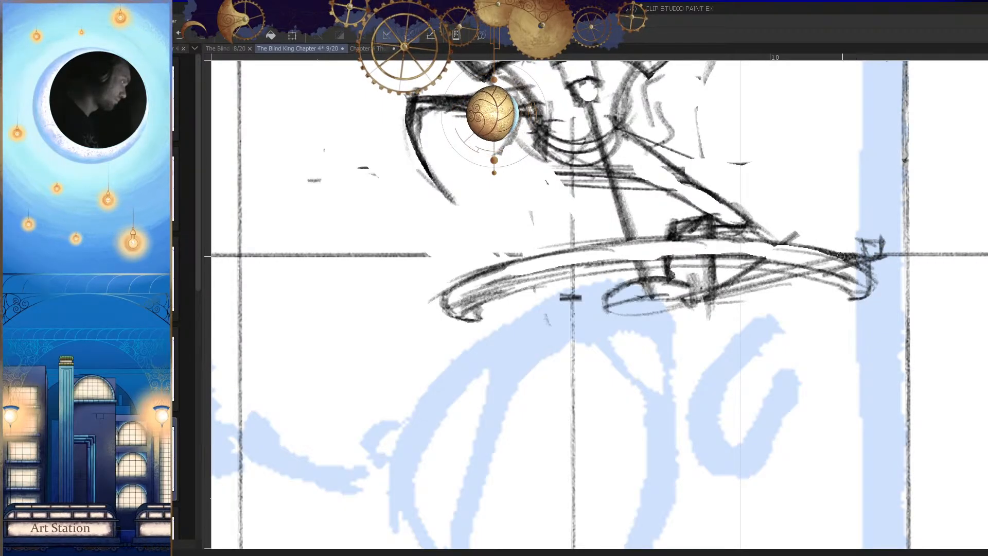
key(ctrl+z)
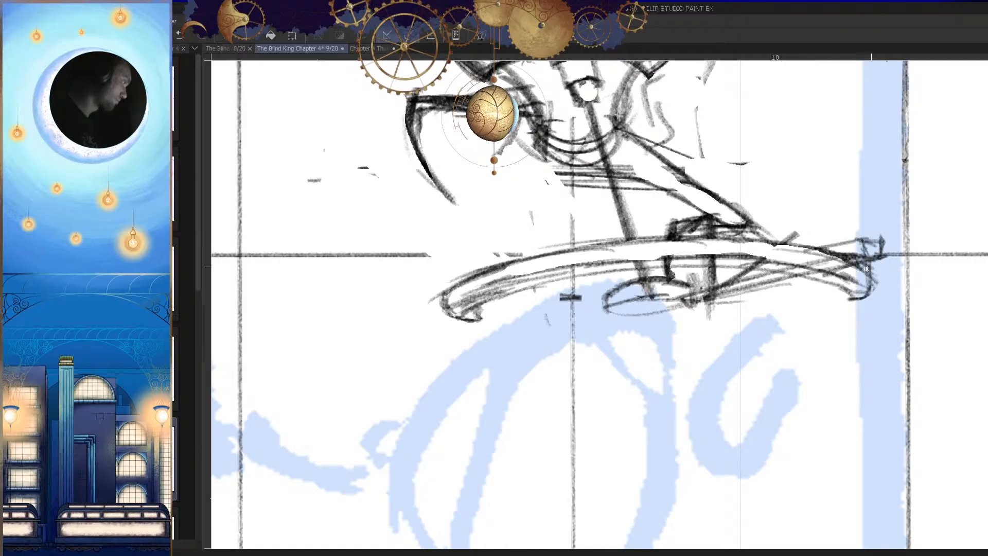
Step: Darken the diagonal bar's blocky outer tip and add a short crosswise line where it meets the arched beam
scroll(869, 266, up, 3)
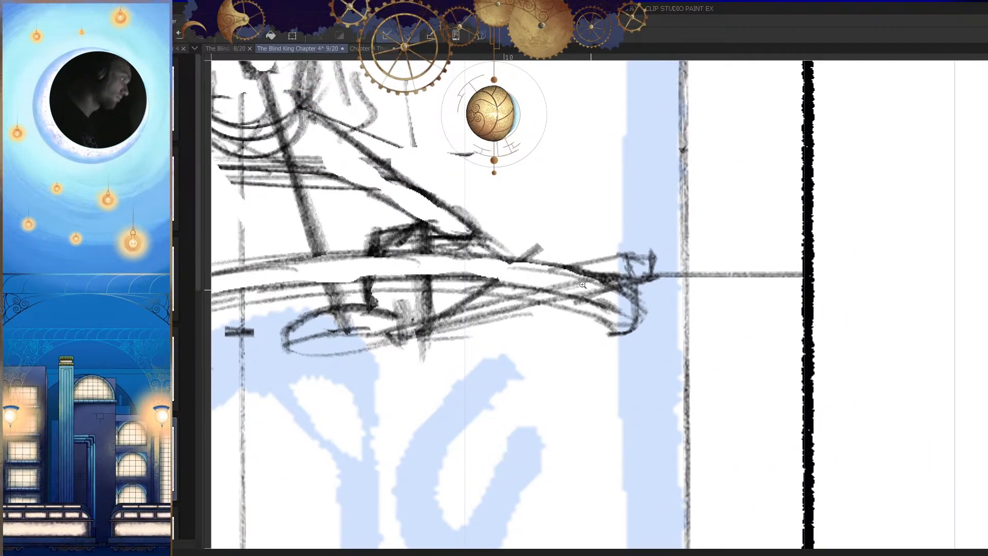
key(h)
key(h)
key(h)
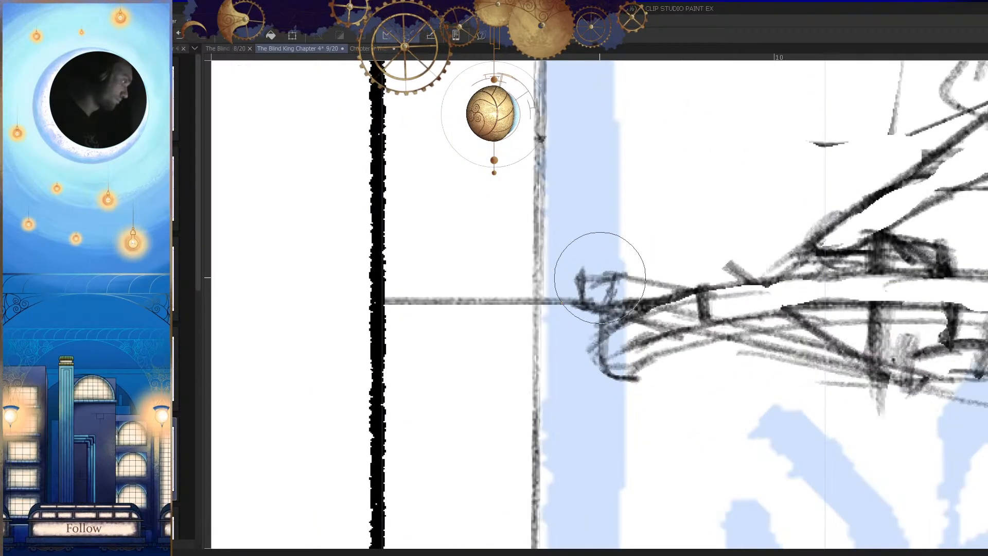
drag(597, 283, 589, 311)
key(h)
drag(647, 280, 636, 289)
scroll(710, 288, down, 5)
scroll(687, 348, up, 4)
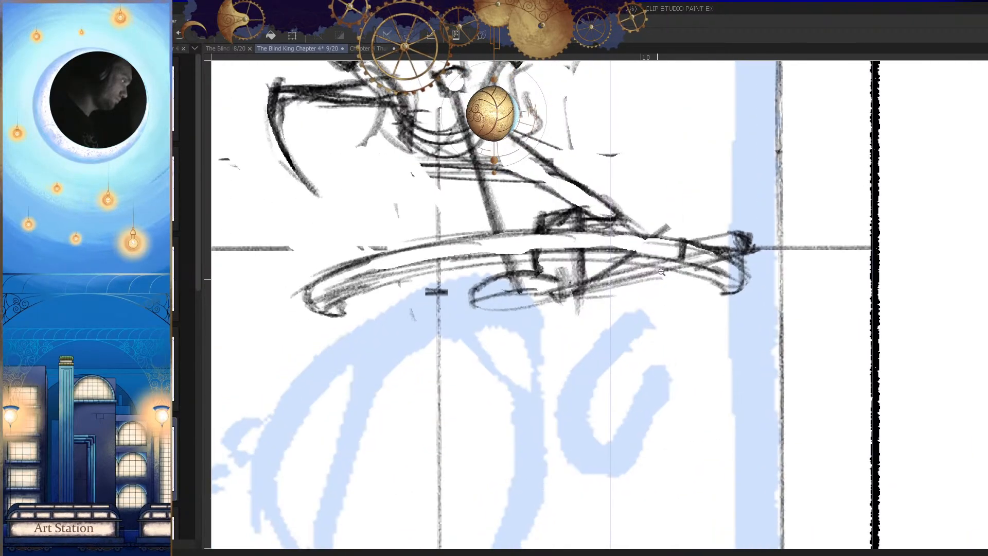
Step: Clear the overlapping lines inside the diagonal bar, both below the arched beam and near its outer tip
drag(638, 256, 577, 281)
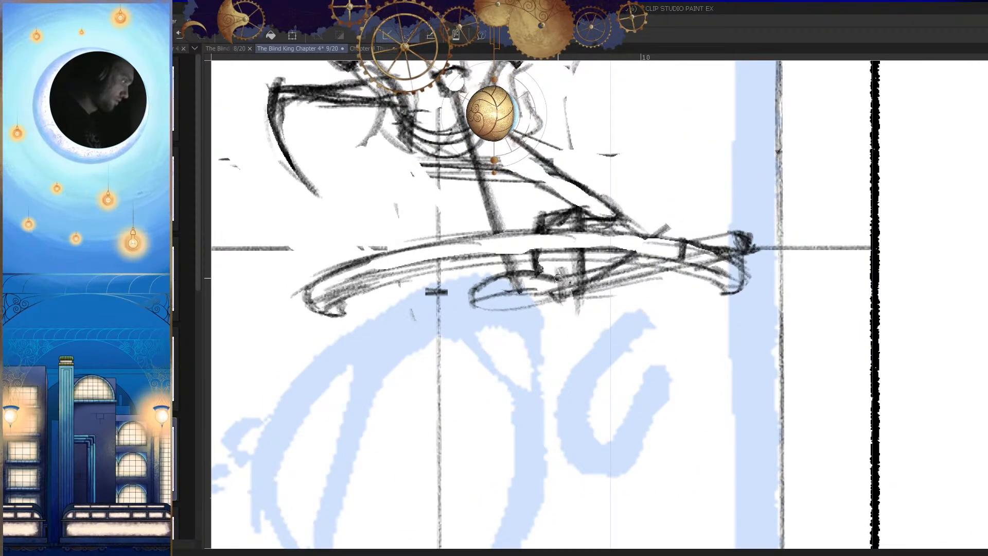
key(e)
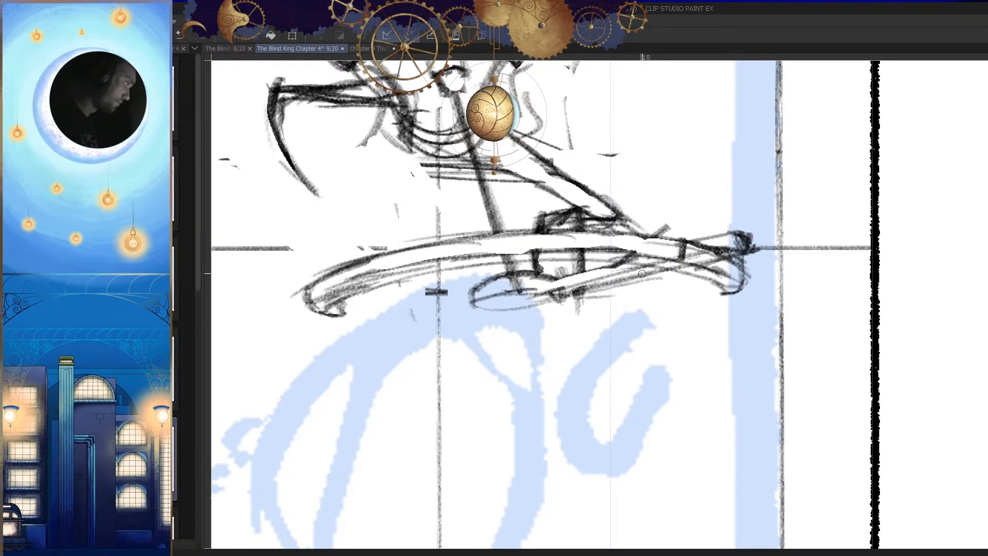
scroll(552, 282, down, 4)
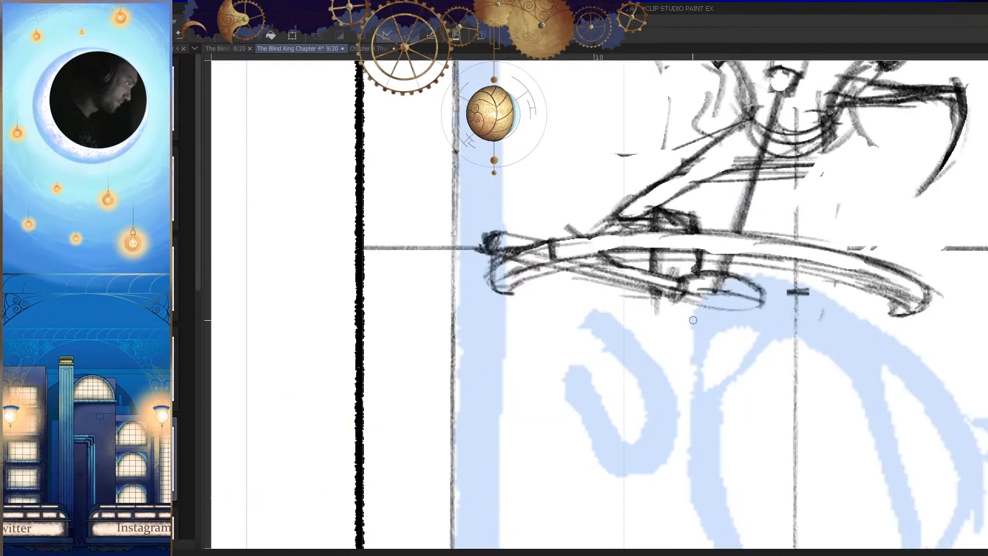
scroll(632, 264, up, 4)
drag(669, 273, 640, 277)
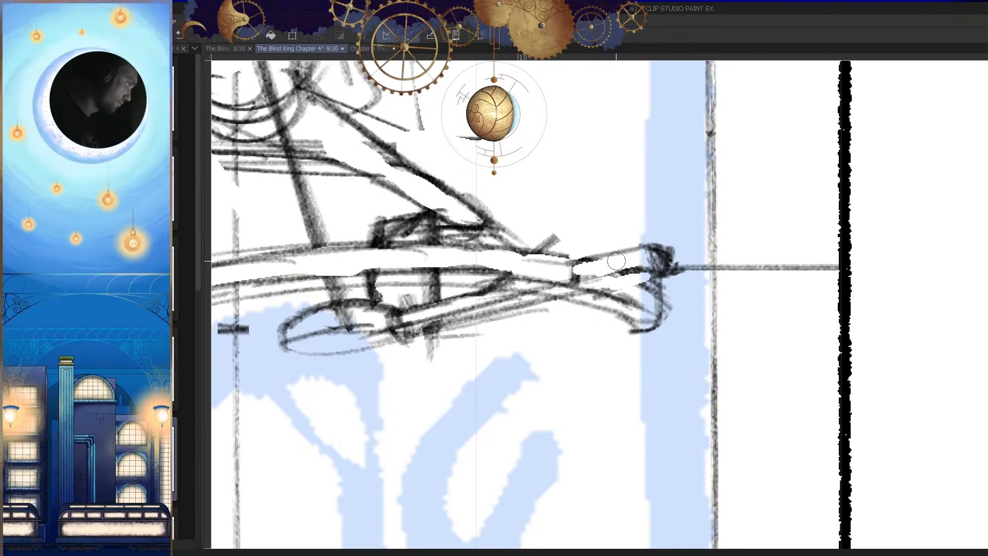
key(h)
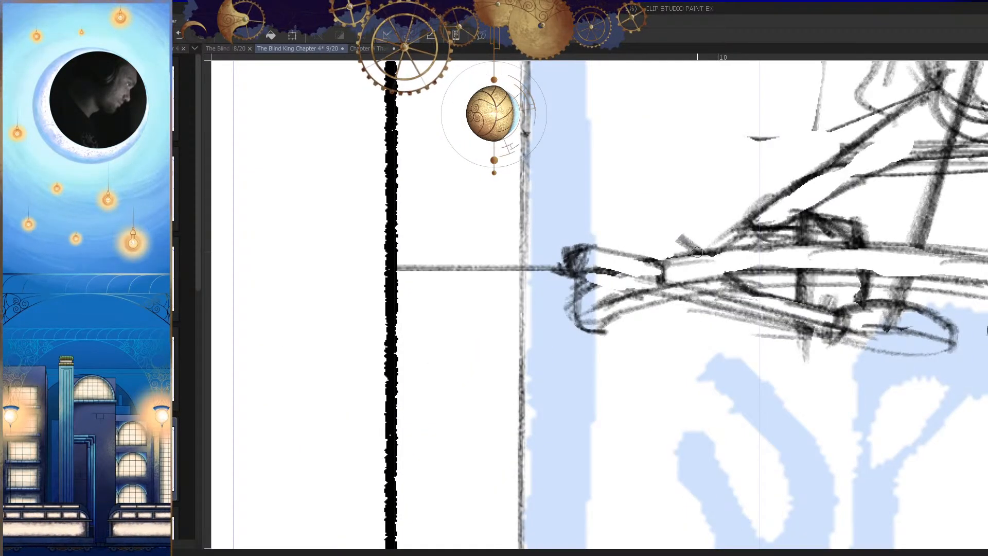
Step: Clean up the crossing of the long diagonal bar and the arched beam near the panel border, then check it against the whole panel
drag(704, 251, 665, 263)
key(h)
scroll(697, 280, down, 2)
key(h)
scroll(560, 273, up, 4)
drag(563, 257, 562, 247)
key(h)
mouse_move(711, 309)
mouse_down()
mouse_move(732, 295)
mouse_move(543, 299)
mouse_up()
key(e)
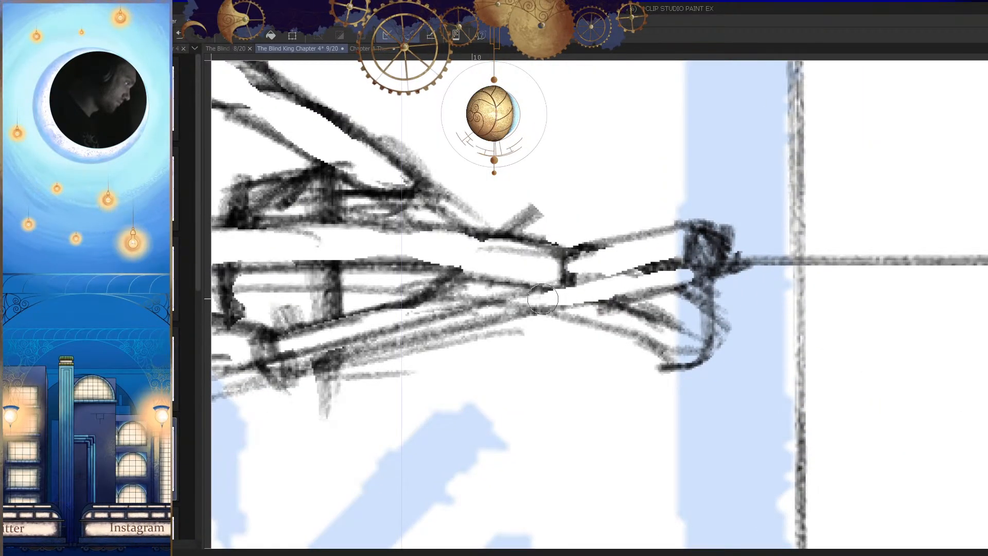
key(h)
key(h)
scroll(733, 353, down, 5)
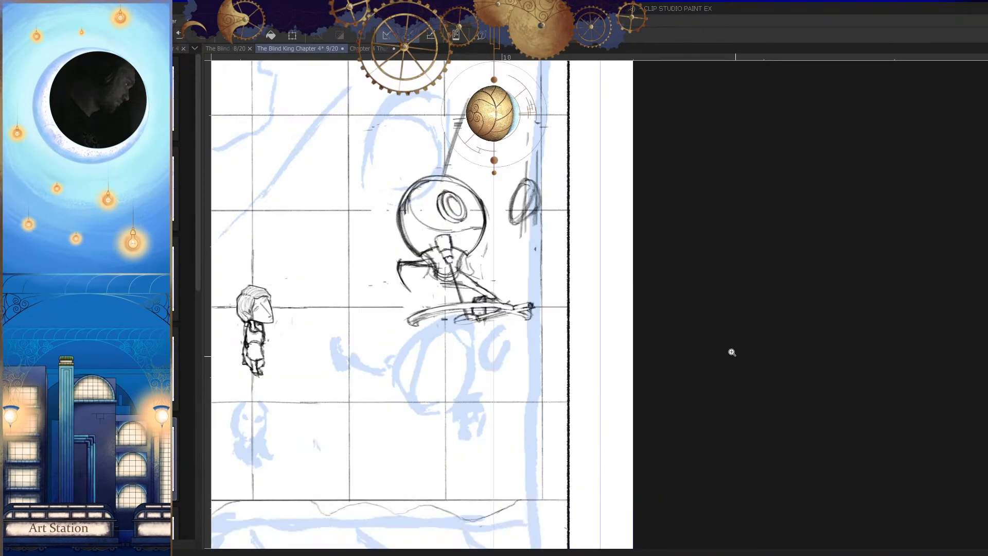
scroll(668, 354, down, 1)
scroll(533, 319, up, 5)
Step: Sketch a short steep guide line from the tip of the creature's outstretched arm across the arched beam down to the small oval
drag(599, 234, 515, 305)
key(ctrl+z)
drag(618, 222, 523, 289)
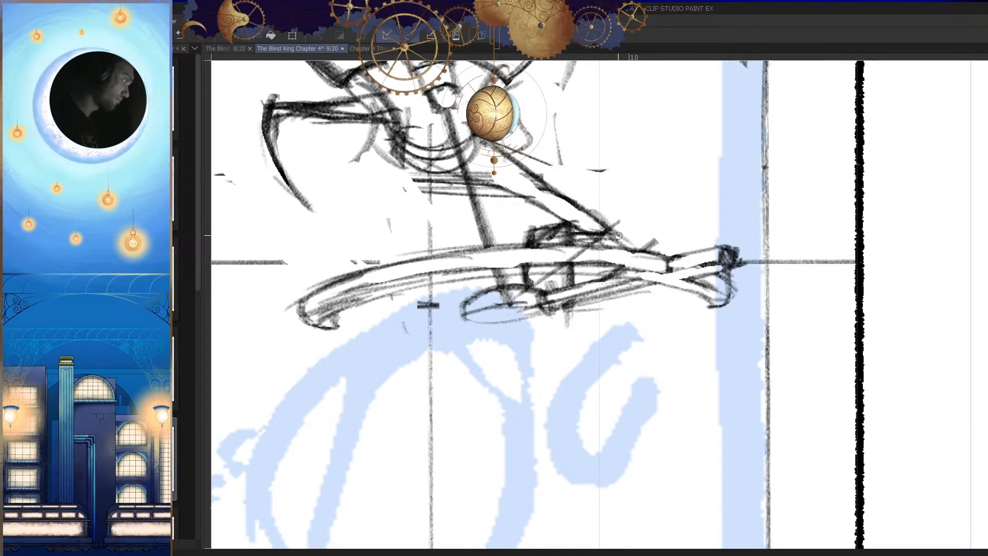
drag(621, 225, 648, 230)
key(h)
key(h)
drag(697, 280, 714, 270)
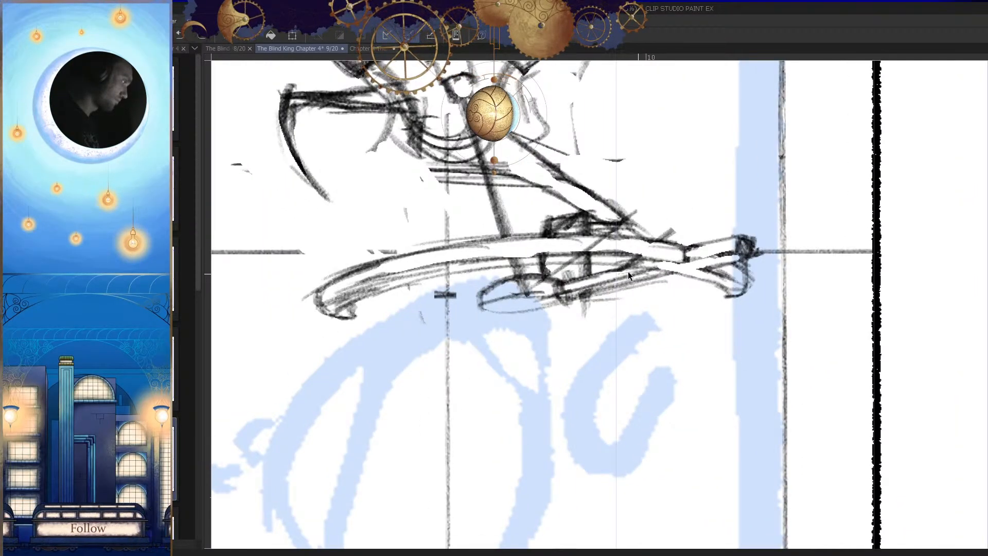
scroll(572, 252, up, 2)
drag(617, 174, 515, 316)
key(ctrl+z)
drag(609, 162, 522, 308)
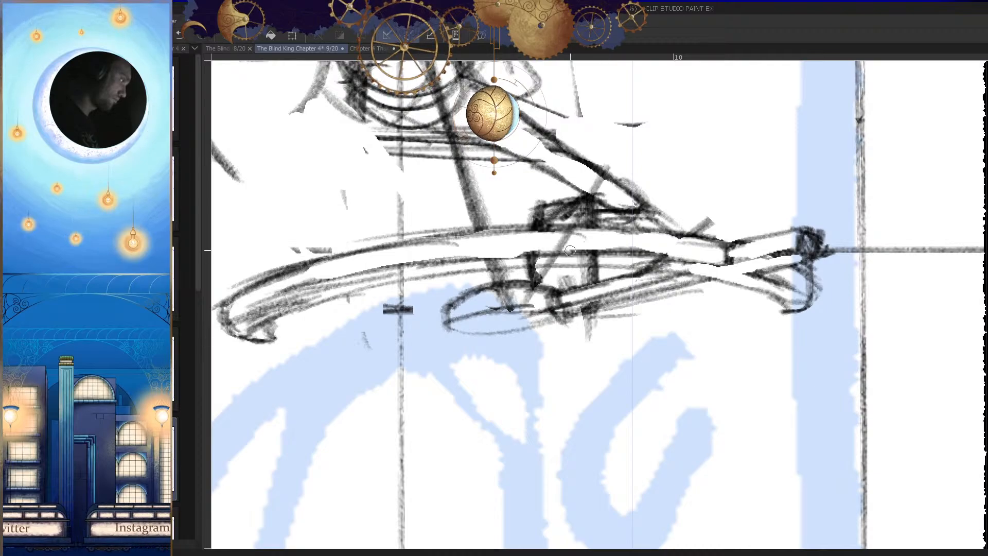
key(h)
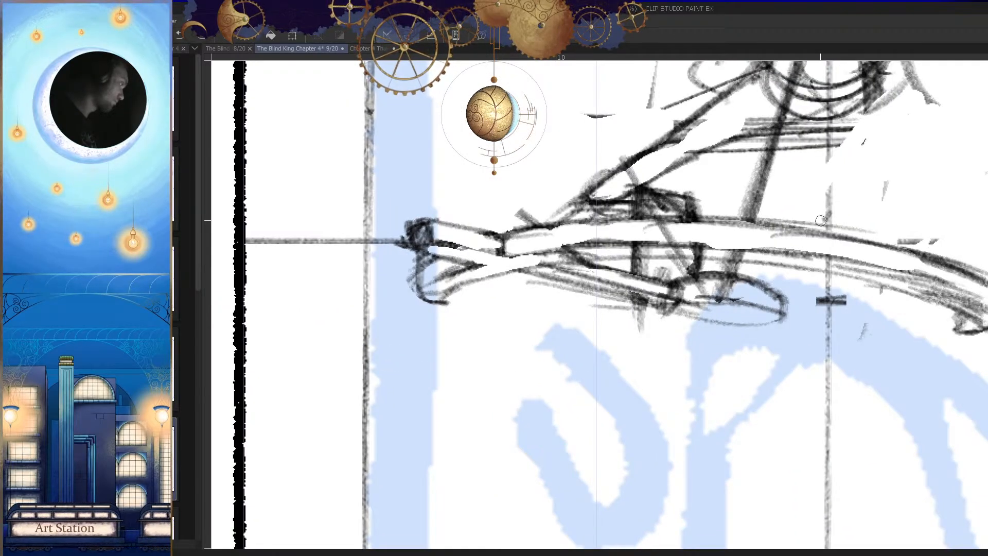
Step: Sketch a matching diagonal line from above the arched beam on the small figure's side down into the oval
drag(828, 213, 750, 288)
drag(803, 280, 698, 293)
key(ctrl+z)
mouse_move(746, 209)
mouse_down()
mouse_move(636, 311)
mouse_move(750, 217)
mouse_move(622, 322)
mouse_up()
key(ctrl+z)
key(ctrl+z)
drag(758, 214, 630, 312)
drag(720, 245, 632, 317)
drag(771, 207, 644, 304)
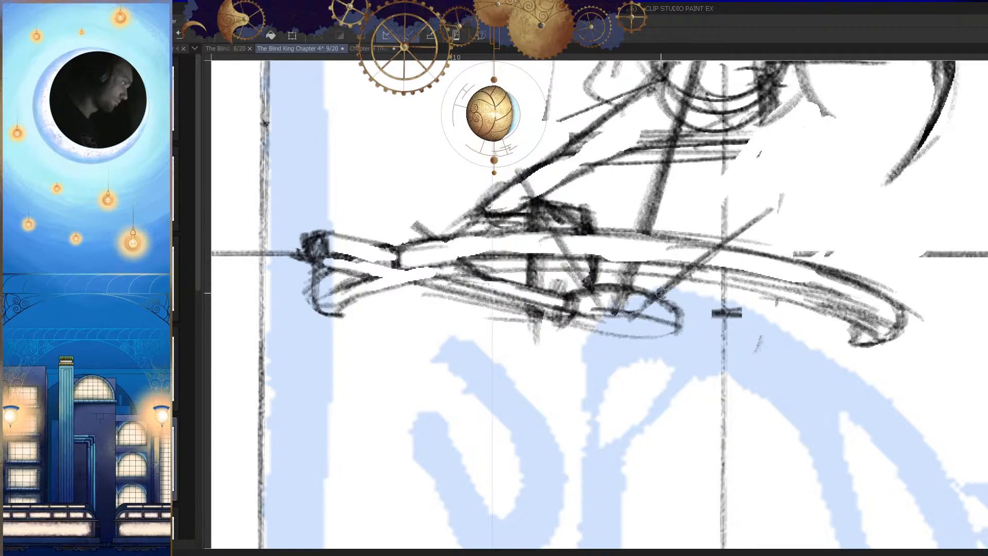
Step: Try to sketch a long shallow line from the oval out past the beam's hooked end nearest the small figure
key(h)
drag(599, 342, 633, 316)
key(h)
drag(771, 298, 778, 274)
drag(638, 273, 790, 241)
key(ctrl+z)
drag(881, 237, 641, 280)
key(ctrl+z)
key(ctrl+z)
mouse_move(885, 257)
mouse_down()
mouse_move(648, 280)
mouse_move(673, 276)
mouse_up()
drag(851, 261, 923, 252)
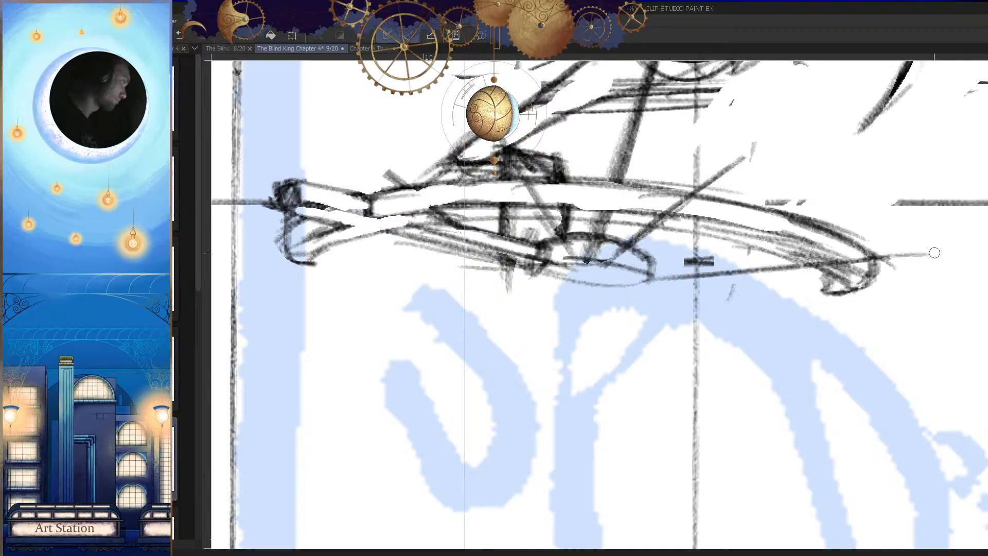
key(ctrl+z)
Step: Draw the lower edge of a shallow bar from the oval past the beam's hooked end on the small figure's side
key(h)
mouse_move(342, 258)
mouse_down()
mouse_move(414, 269)
mouse_move(418, 250)
mouse_move(369, 217)
mouse_up()
key(h)
mouse_move(808, 292)
mouse_down()
mouse_move(816, 312)
mouse_move(848, 277)
mouse_move(583, 294)
mouse_up()
drag(560, 327, 630, 309)
key(ctrl+z)
drag(902, 248, 640, 273)
drag(643, 273, 639, 293)
Step: Close off the shallow bar's outer tip with a blocky cap and draw its upper edge back to the arched beam
key(h)
drag(355, 253, 358, 253)
drag(376, 273, 357, 255)
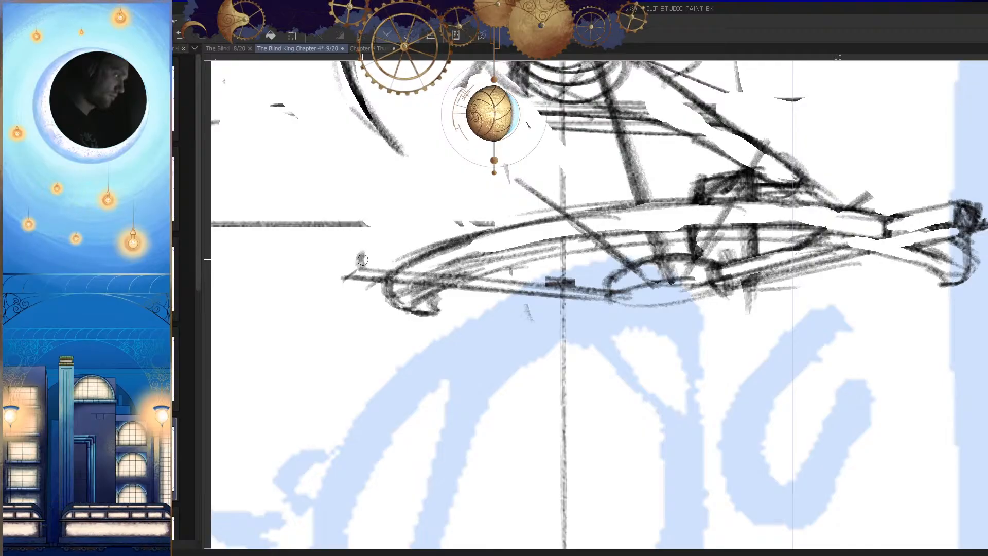
key(h)
mouse_move(884, 242)
mouse_down()
mouse_move(879, 253)
mouse_move(826, 251)
mouse_up()
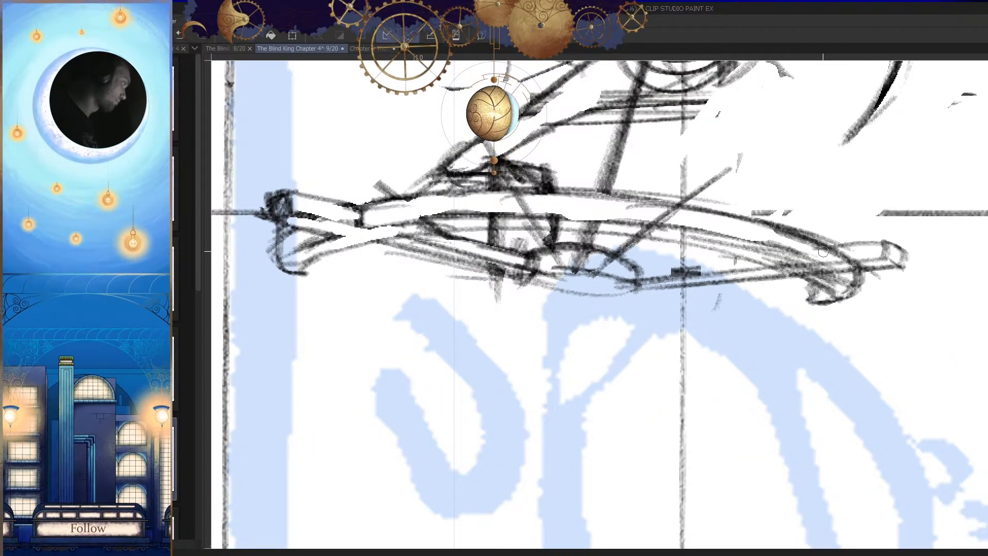
key(h)
click(439, 256)
mouse_move(455, 241)
mouse_down()
mouse_move(452, 272)
mouse_move(409, 243)
mouse_move(320, 241)
mouse_up()
key(h)
drag(596, 312, 523, 294)
key(ctrl+z)
drag(844, 217, 703, 226)
mouse_move(761, 218)
mouse_down()
mouse_move(704, 228)
mouse_move(690, 269)
mouse_up()
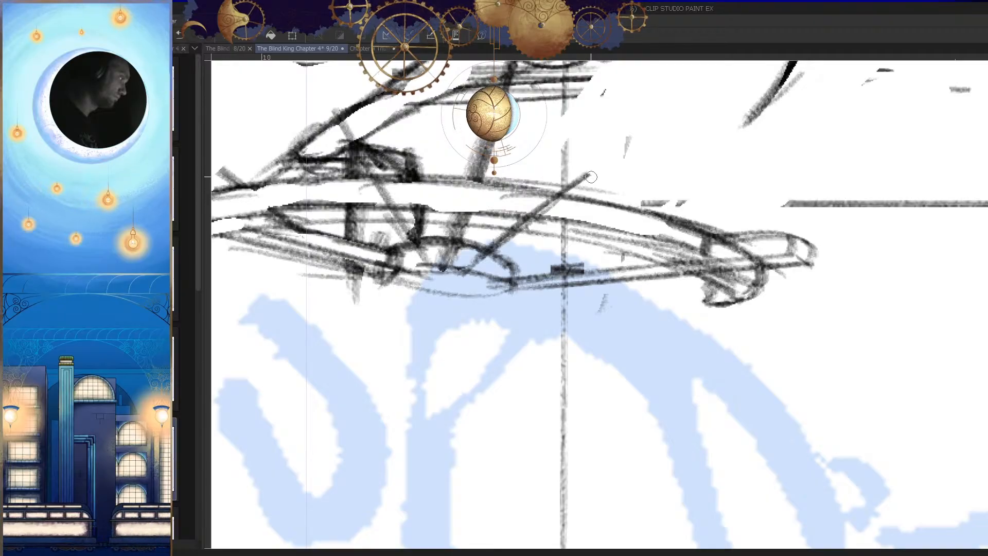
Step: Add a second parallel edge to the short diagonal line on the small figure's side and cap its upper tip
mouse_move(574, 165)
mouse_down()
mouse_move(507, 214)
mouse_move(495, 268)
mouse_move(449, 269)
mouse_up()
key(ctrl+z)
key(p)
key(h)
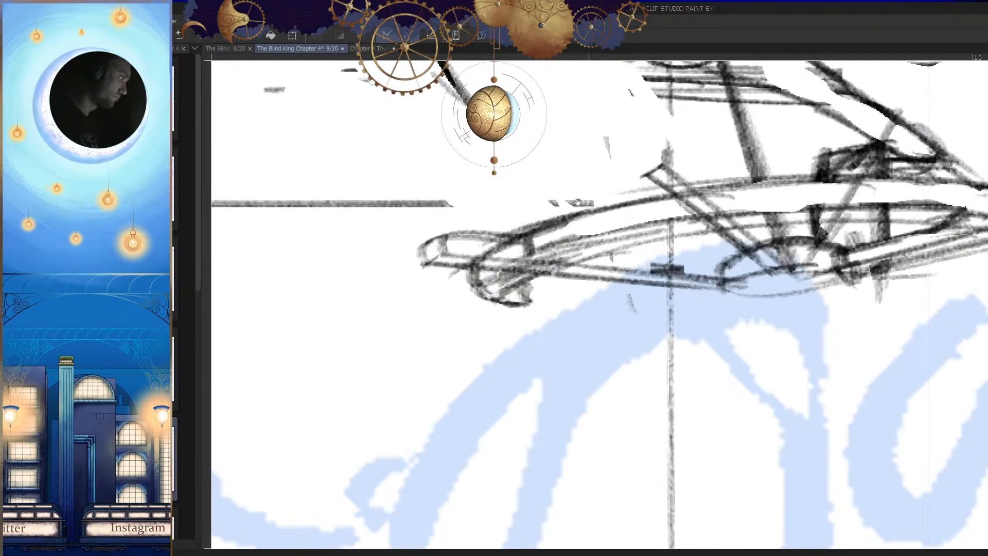
drag(655, 192, 636, 236)
scroll(651, 208, up, 1)
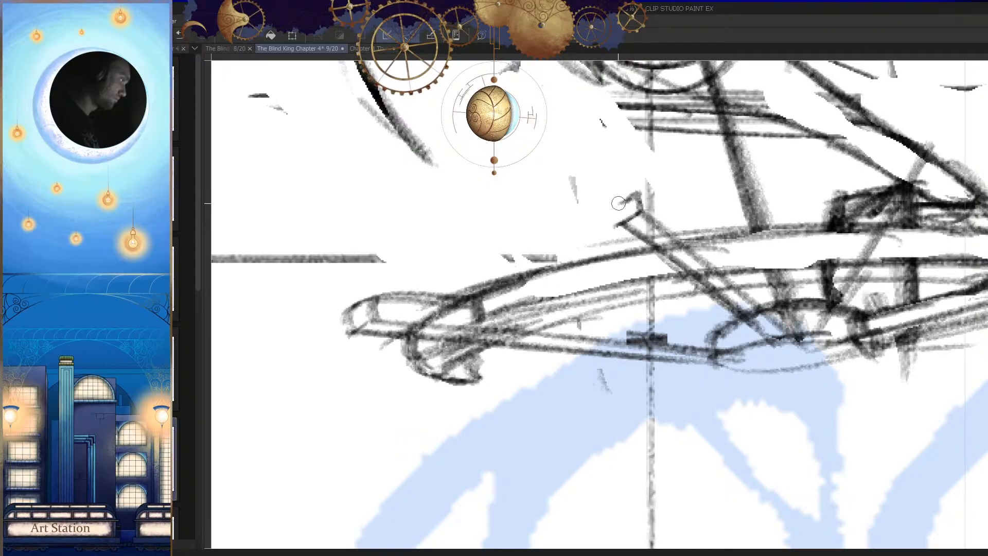
drag(618, 203, 616, 226)
Step: Rework the short diagonal bar's side, sketching an outer edge from its capped tip down to the arched beam
key(h)
mouse_move(630, 178)
mouse_down()
mouse_move(571, 229)
mouse_move(553, 272)
mouse_up()
mouse_move(598, 286)
mouse_down()
mouse_move(548, 287)
mouse_move(636, 277)
mouse_move(615, 259)
mouse_move(577, 252)
mouse_up()
key(h)
key(h)
key(ctrl+z)
key(ctrl+z)
Step: Define the short diagonal bar's tip and strengthen its long edges across the arched beam down to the oval
key(h)
key(h)
drag(694, 285, 698, 287)
drag(640, 230, 608, 243)
mouse_move(653, 204)
mouse_down()
mouse_move(584, 257)
mouse_move(616, 246)
mouse_move(578, 250)
mouse_up()
Step: Refine the outline of the short diagonal bar's capped tip and compare it with the creature's body
key(h)
drag(585, 213, 583, 250)
drag(590, 221, 554, 231)
key(h)
mouse_move(723, 296)
mouse_down()
mouse_move(728, 341)
mouse_move(703, 257)
mouse_up()
mouse_move(706, 314)
mouse_down()
mouse_move(665, 291)
mouse_move(669, 275)
mouse_up()
drag(703, 230, 584, 322)
drag(673, 254, 612, 288)
drag(712, 235, 560, 351)
drag(685, 269, 557, 355)
key(h)
drag(604, 331, 609, 345)
mouse_move(562, 195)
mouse_down()
mouse_move(524, 206)
mouse_move(542, 220)
mouse_up()
mouse_move(552, 205)
mouse_down()
mouse_move(512, 224)
mouse_move(535, 274)
mouse_up()
Step: Clear the overlapping lines inside the short diagonal bar from its capped tip to the oval
key(h)
scroll(725, 321, down, 3)
drag(725, 322, 737, 301)
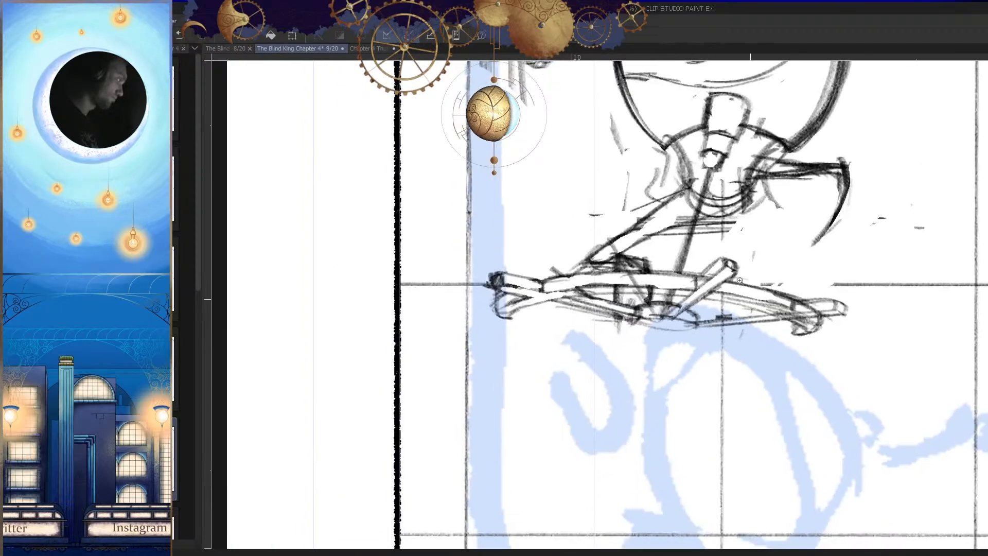
scroll(719, 274, up, 4)
drag(725, 221, 627, 293)
drag(724, 257, 627, 307)
key(ctrl+z)
key(ctrl+z)
drag(732, 239, 630, 303)
Step: Clear the lines at the short diagonal bar's foot by the oval and inside the shallow bar's outer tip
key(h)
scroll(638, 309, down, 5)
drag(625, 339, 644, 378)
key(h)
drag(671, 344, 655, 354)
drag(590, 347, 630, 324)
mouse_move(562, 301)
mouse_down()
mouse_move(584, 299)
mouse_move(527, 307)
mouse_up()
drag(572, 284, 533, 314)
key(h)
mouse_move(725, 329)
mouse_down()
mouse_move(734, 294)
mouse_move(749, 292)
mouse_move(670, 279)
mouse_up()
drag(741, 264, 655, 279)
key(h)
drag(741, 284, 722, 284)
drag(650, 281, 666, 281)
key(e)
drag(629, 282, 600, 289)
key(h)
drag(669, 298, 694, 270)
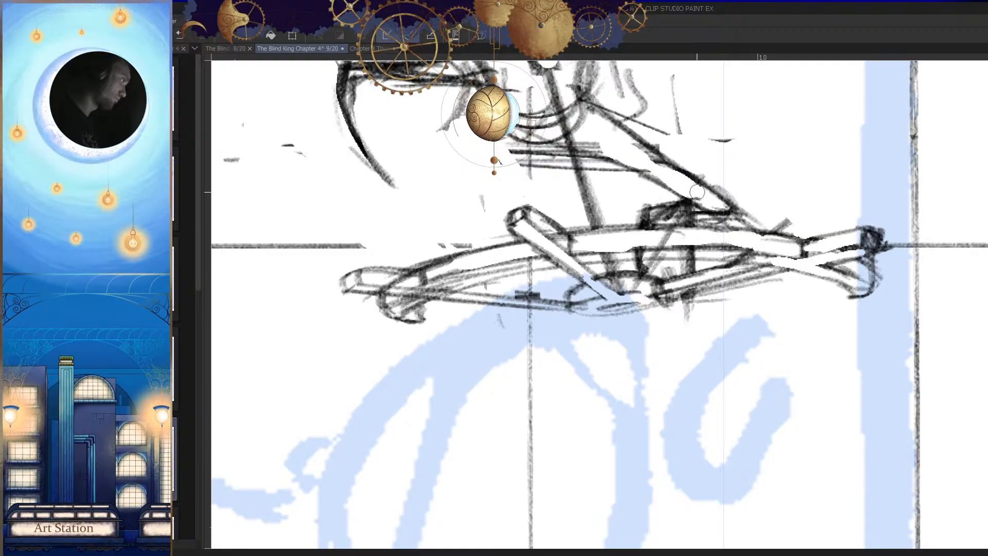
Step: Erase a clean diagonal strip from the tip of the creature's arm through the arched beam down to the oval
scroll(703, 206, up, 2)
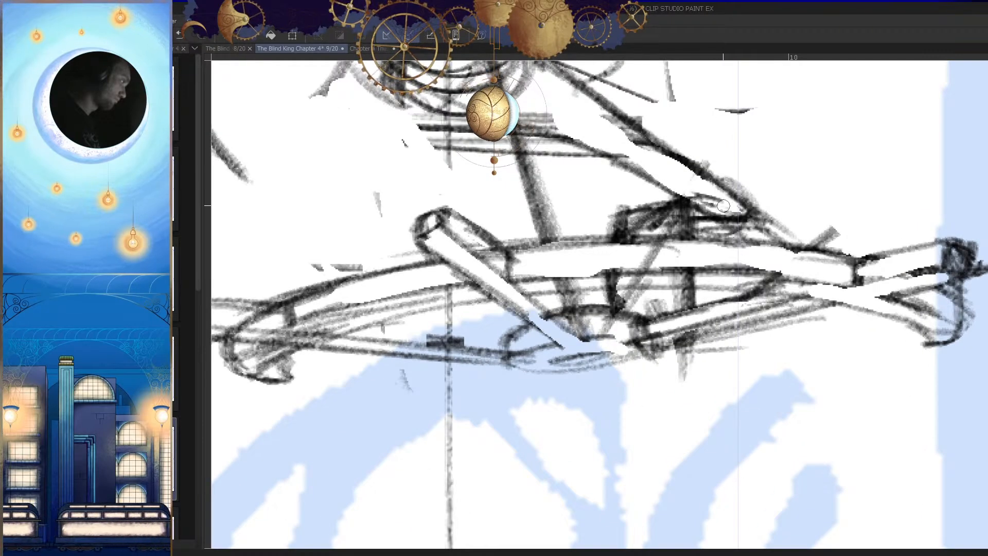
drag(720, 207, 615, 338)
key(ctrl+z)
drag(712, 212, 633, 317)
mouse_move(692, 242)
mouse_down()
mouse_move(628, 325)
mouse_move(700, 213)
mouse_move(677, 238)
mouse_up()
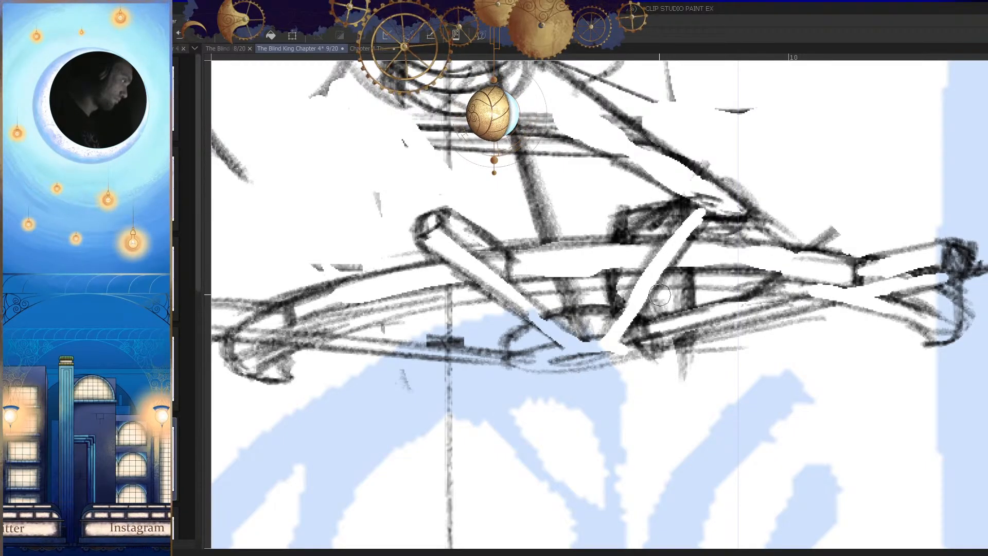
Step: Erase a clean curved band along the underside of the arched beam, from beneath the arm's tip toward the hooked end
mouse_move(675, 282)
mouse_down()
mouse_move(456, 300)
mouse_move(570, 268)
mouse_move(452, 294)
mouse_move(375, 326)
mouse_up()
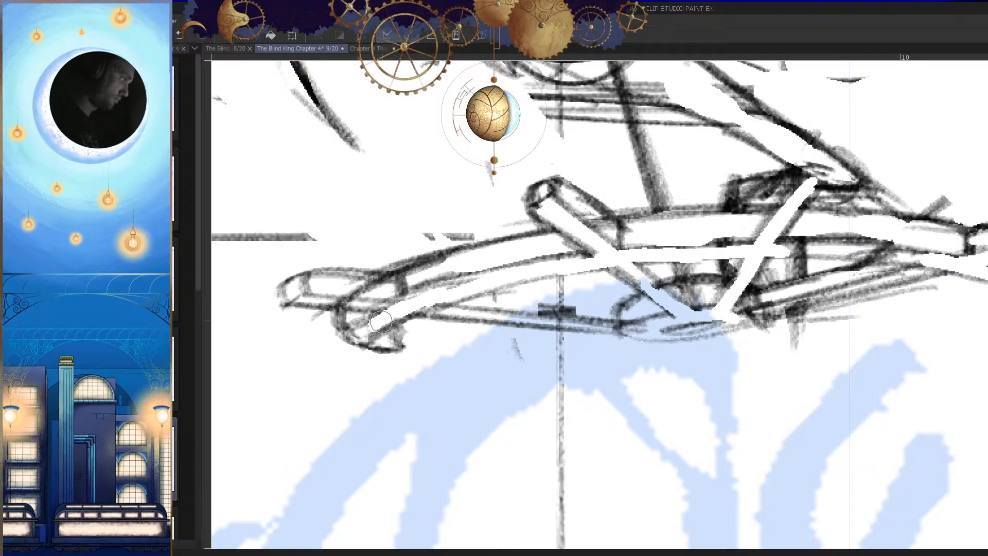
key(h)
drag(586, 336, 546, 304)
drag(869, 271, 767, 278)
drag(838, 273, 765, 280)
mouse_move(845, 296)
mouse_down()
mouse_move(699, 320)
mouse_move(821, 297)
mouse_move(641, 278)
mouse_up()
key(h)
Step: Clear the lines inside the shallow bar where it passes the beam's hooked end on the small figure's side
key(h)
key(ctrl+z)
drag(787, 262, 639, 278)
drag(731, 269, 613, 278)
key(h)
mouse_move(678, 291)
mouse_down()
mouse_move(627, 287)
mouse_move(629, 270)
mouse_move(641, 271)
mouse_up()
key(h)
mouse_move(552, 258)
mouse_down()
mouse_move(574, 258)
mouse_move(487, 274)
mouse_move(493, 287)
mouse_up()
drag(555, 332, 514, 332)
Step: Clear the lines inside the small oval between the two diagonal bars and a thin sliver beside the longer bar
key(h)
drag(682, 300, 701, 299)
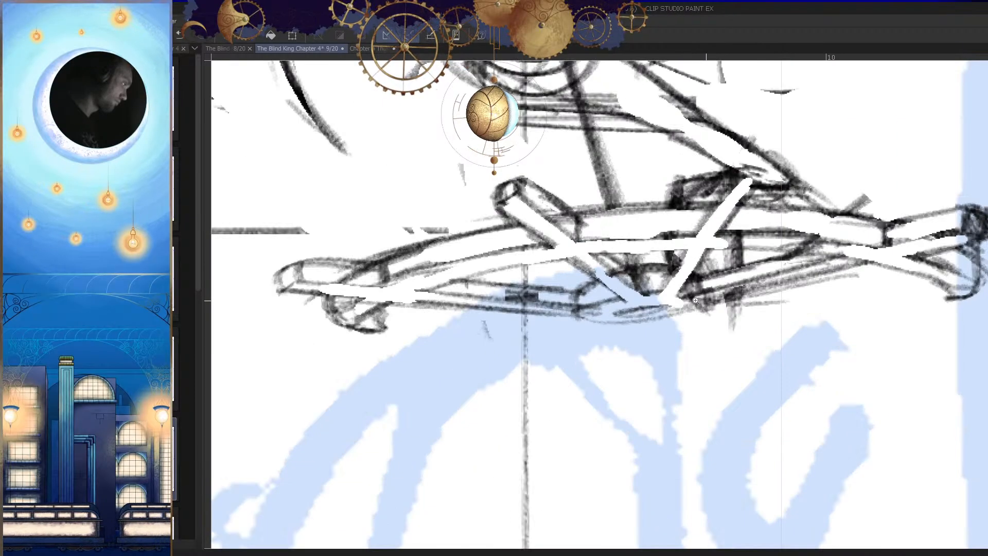
key(h)
mouse_move(644, 281)
mouse_down()
mouse_move(656, 296)
mouse_move(658, 274)
mouse_up()
key(h)
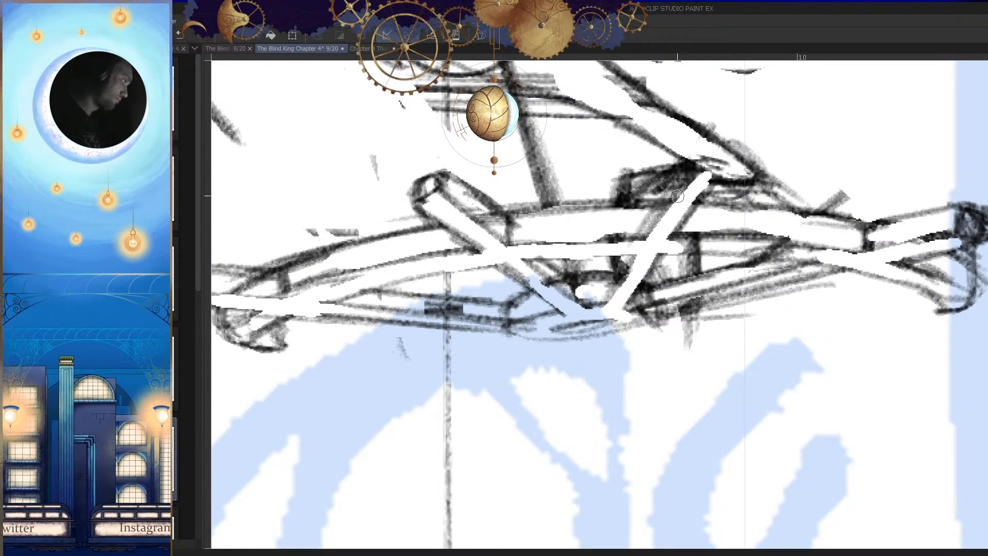
mouse_move(622, 253)
mouse_down()
mouse_move(601, 295)
mouse_move(606, 305)
mouse_move(625, 293)
mouse_up()
key(h)
key(h)
scroll(694, 335, down, 2)
scroll(680, 334, up, 3)
Step: Sketch curved strokes along the underside of the object where the two diagonal bars meet
key(h)
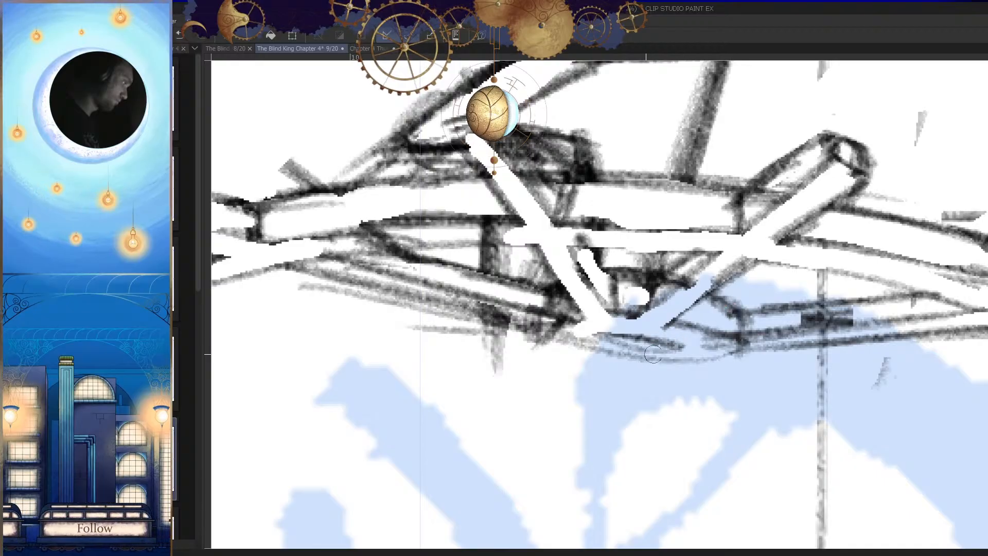
key(h)
drag(646, 351, 696, 290)
mouse_move(572, 297)
mouse_down()
mouse_move(718, 275)
mouse_move(615, 295)
mouse_up()
key(ctrl+z)
drag(694, 289, 570, 299)
key(ctrl+z)
key(ctrl+z)
mouse_move(702, 268)
mouse_down()
mouse_move(692, 285)
mouse_move(599, 298)
mouse_up()
drag(673, 293, 545, 297)
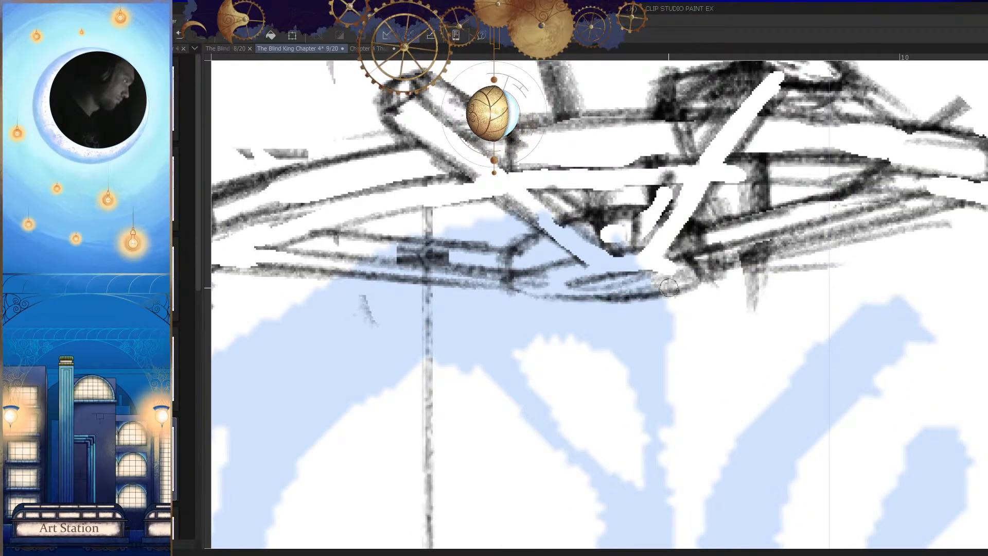
Step: Strengthen the outline of the tilted oval by the panel border beside the creature's head, adding a second curve within it
scroll(673, 285, down, 5)
key(h)
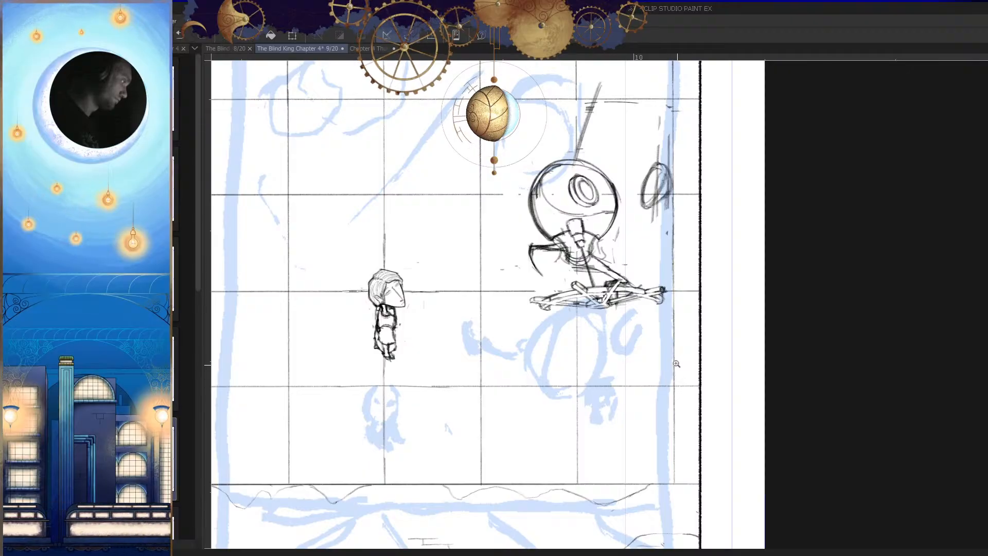
scroll(676, 363, down, 3)
key(h)
key(h)
scroll(655, 275, up, 8)
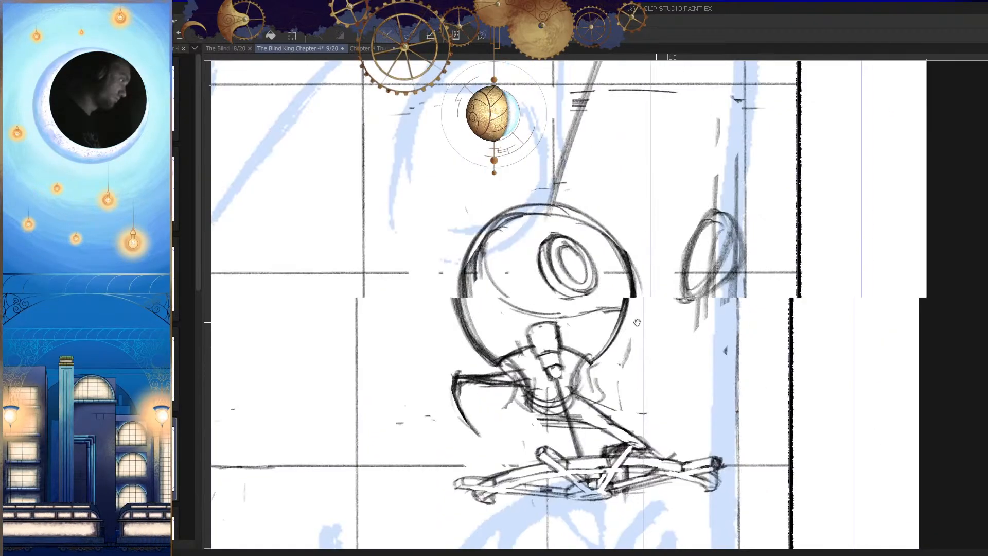
drag(705, 205, 695, 239)
key(p)
mouse_move(714, 273)
mouse_down()
mouse_move(695, 201)
mouse_move(698, 276)
mouse_up()
Step: Clear stray lines along the side of the tilted oval and redraw its long edge with overlapping curves
key(h)
key(p)
drag(566, 172, 565, 275)
drag(554, 172, 606, 320)
drag(536, 203, 607, 335)
drag(543, 211, 569, 290)
key(h)
drag(711, 191, 686, 300)
Step: Rework the tilted oval's lower end into a pointed corner, clearing the excess lines and redrawing the edge
key(h)
drag(560, 240, 574, 267)
key(e)
drag(538, 227, 552, 313)
key(p)
drag(553, 207, 549, 314)
mouse_move(544, 211)
mouse_down()
mouse_move(560, 326)
mouse_move(584, 341)
mouse_up()
drag(535, 237, 554, 307)
key(h)
drag(684, 298, 592, 378)
mouse_move(579, 260)
mouse_down()
mouse_move(564, 324)
mouse_move(572, 368)
mouse_up()
key(h)
drag(662, 328, 641, 366)
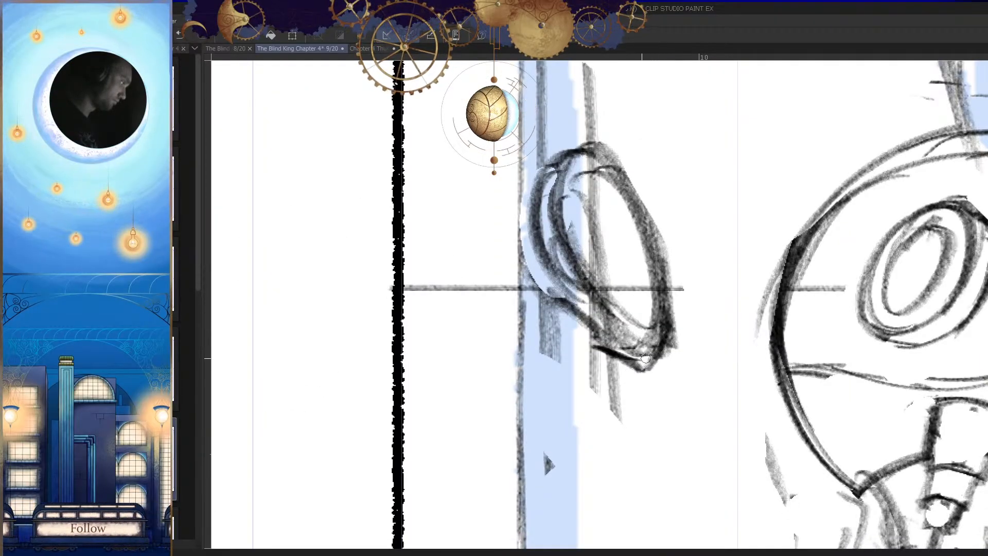
Step: Draw the tilted oval's thick lower edge, running from its pointed corner back toward the panel border
key(h)
key(e)
mouse_move(664, 283)
mouse_down()
mouse_move(613, 337)
mouse_move(625, 380)
mouse_up()
key(p)
mouse_move(674, 266)
mouse_down()
mouse_move(660, 294)
mouse_move(598, 340)
mouse_up()
key(h)
drag(683, 316, 642, 366)
key(h)
mouse_move(551, 318)
mouse_down()
mouse_move(654, 351)
mouse_move(625, 344)
mouse_up()
key(h)
key(h)
key(h)
drag(557, 311, 630, 330)
key(h)
mouse_move(707, 276)
mouse_down()
mouse_move(675, 331)
mouse_move(707, 263)
mouse_up()
key(h)
mouse_move(697, 305)
mouse_down()
mouse_move(654, 337)
mouse_move(663, 356)
mouse_up()
drag(654, 291, 718, 309)
mouse_move(631, 366)
mouse_down()
mouse_move(634, 392)
mouse_move(647, 397)
mouse_up()
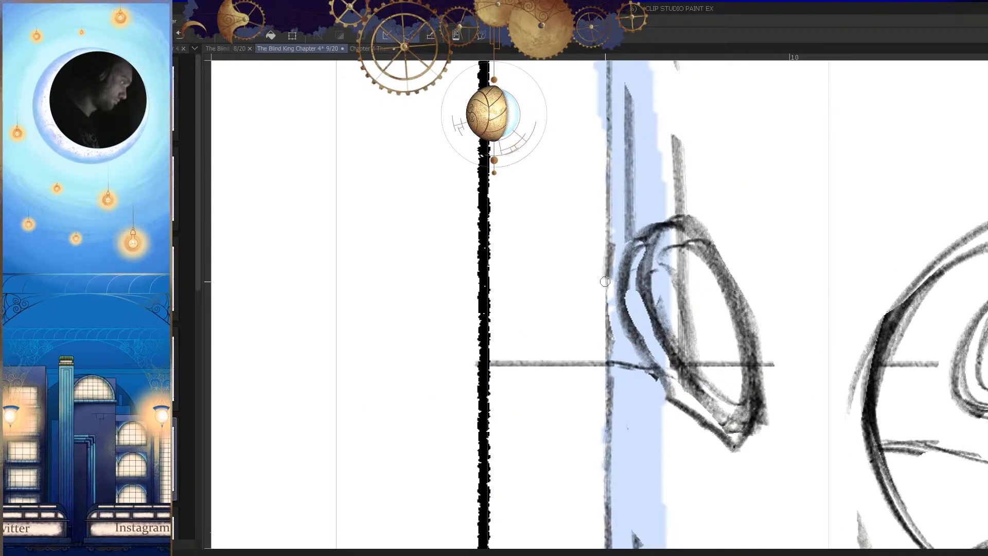
Step: Draw curved strokes inside the tilted oval to form an inner ring parallel to its outline
key(h)
drag(579, 377, 660, 297)
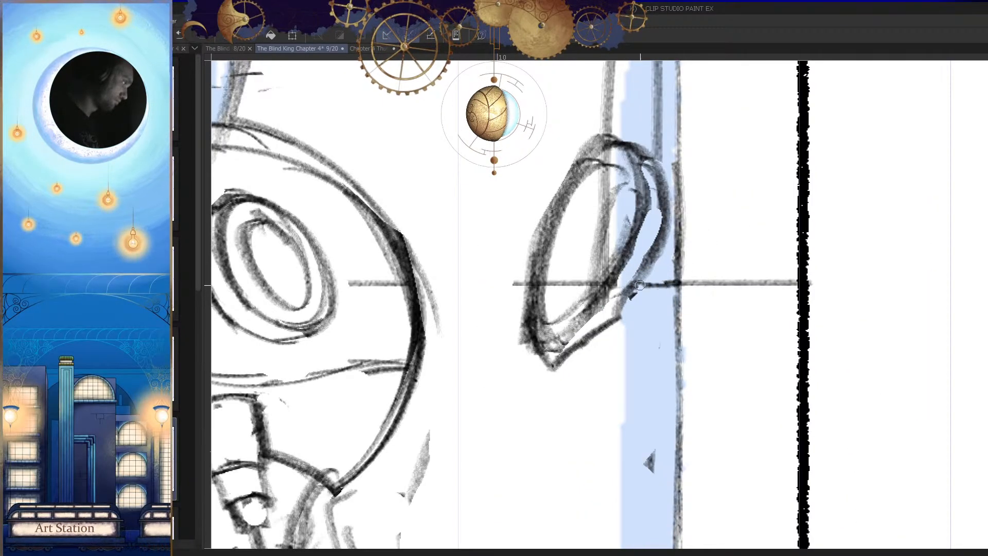
scroll(684, 293, down, 2)
key(h)
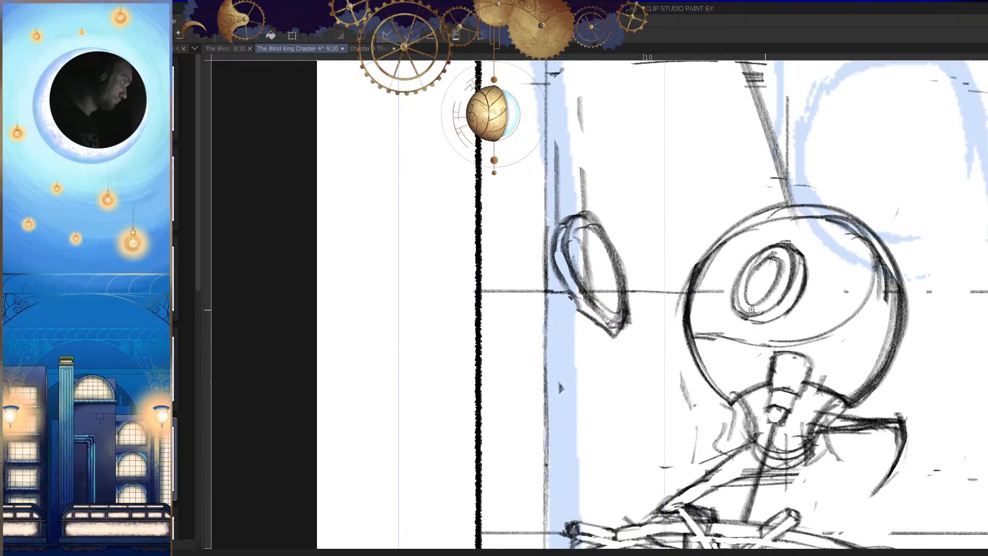
key(h)
drag(501, 313, 427, 312)
drag(708, 326, 763, 312)
drag(577, 288, 699, 300)
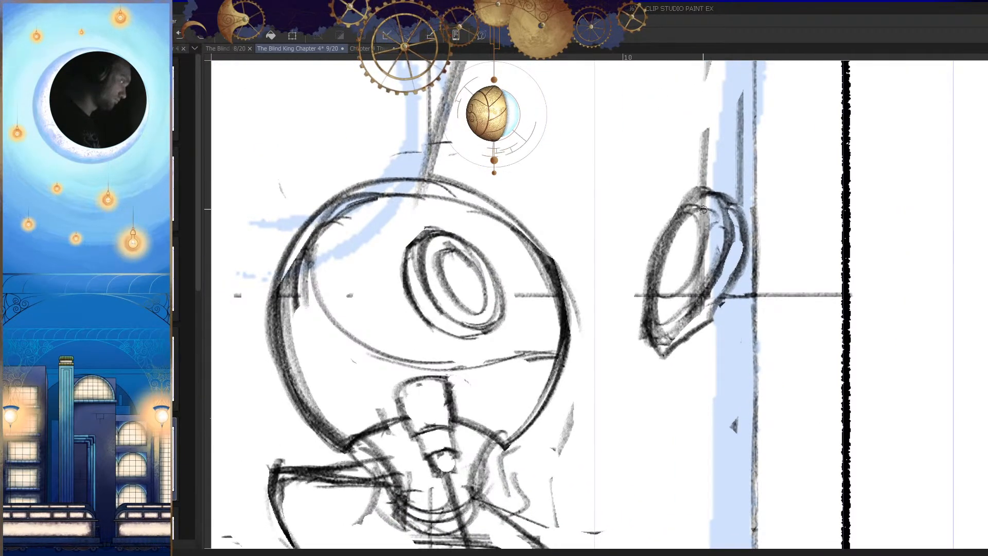
mouse_move(684, 205)
mouse_down()
mouse_move(651, 292)
mouse_move(657, 284)
mouse_up()
key(h)
scroll(558, 229, up, 1)
mouse_move(564, 212)
mouse_down()
mouse_move(547, 233)
mouse_move(577, 293)
mouse_up()
mouse_move(555, 222)
mouse_down()
mouse_move(557, 294)
mouse_move(585, 311)
mouse_up()
drag(541, 228, 568, 289)
drag(553, 263, 584, 304)
key(ctrl+z)
key(ctrl+z)
drag(543, 220, 580, 311)
key(ctrl+z)
drag(544, 223, 580, 301)
mouse_move(552, 255)
mouse_down()
mouse_move(565, 288)
mouse_move(590, 298)
mouse_up()
Step: Clear part of the tilted oval's inner edge and redraw it with darker curves on the side facing the creature
key(h)
scroll(648, 247, up, 1)
key(e)
drag(661, 251, 636, 298)
key(p)
drag(638, 268, 630, 316)
drag(678, 232, 649, 309)
mouse_move(667, 227)
mouse_down()
mouse_move(640, 263)
mouse_move(640, 299)
mouse_up()
mouse_move(663, 318)
mouse_down()
mouse_move(645, 323)
mouse_move(665, 318)
mouse_up()
Step: Draw a bundle of long, gently arched cables from the tilted oval across to the ring on the creature's head
mouse_move(687, 249)
mouse_down()
mouse_move(595, 255)
mouse_move(409, 302)
mouse_up()
drag(586, 313, 662, 282)
mouse_move(752, 235)
mouse_down()
mouse_move(689, 235)
mouse_move(509, 275)
mouse_up()
mouse_move(762, 212)
mouse_down()
mouse_move(587, 226)
mouse_move(510, 245)
mouse_up()
drag(734, 254, 575, 259)
key(ctrl+z)
drag(732, 261, 526, 267)
drag(653, 274, 506, 281)
key(ctrl+z)
drag(625, 265, 526, 283)
key(ctrl+z)
mouse_move(681, 270)
mouse_down()
mouse_move(483, 323)
mouse_move(668, 282)
mouse_move(677, 267)
mouse_move(576, 267)
mouse_up()
key(ctrl+z)
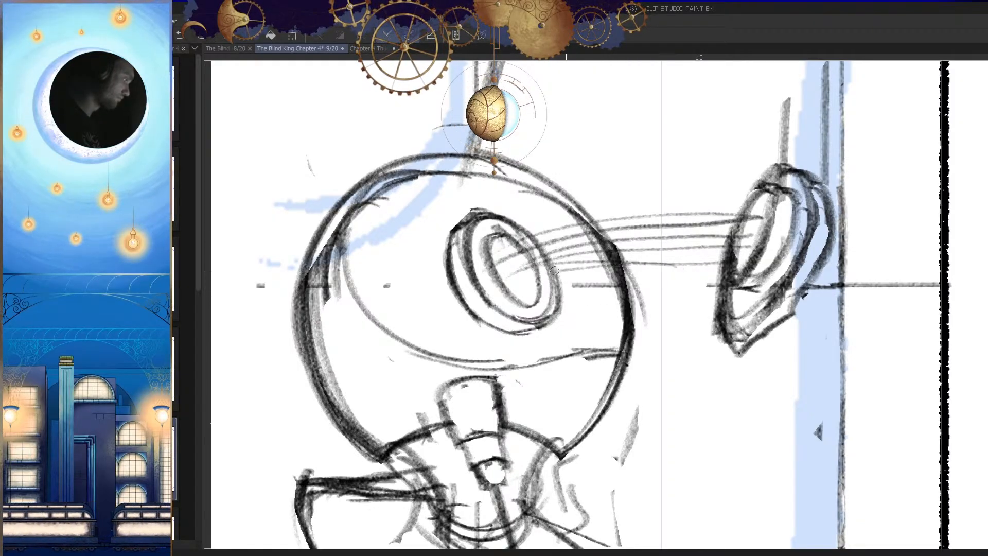
drag(715, 269, 646, 272)
key(h)
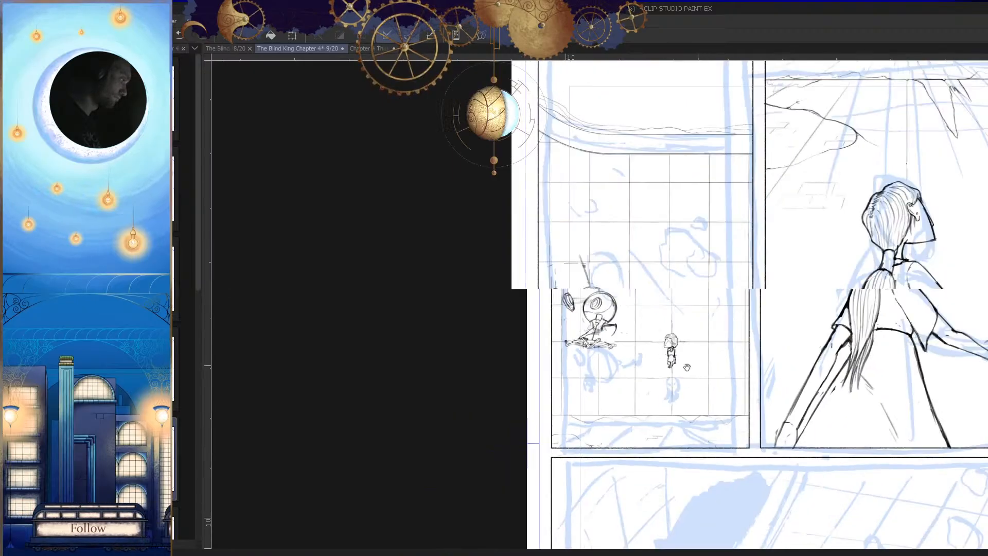
key(h)
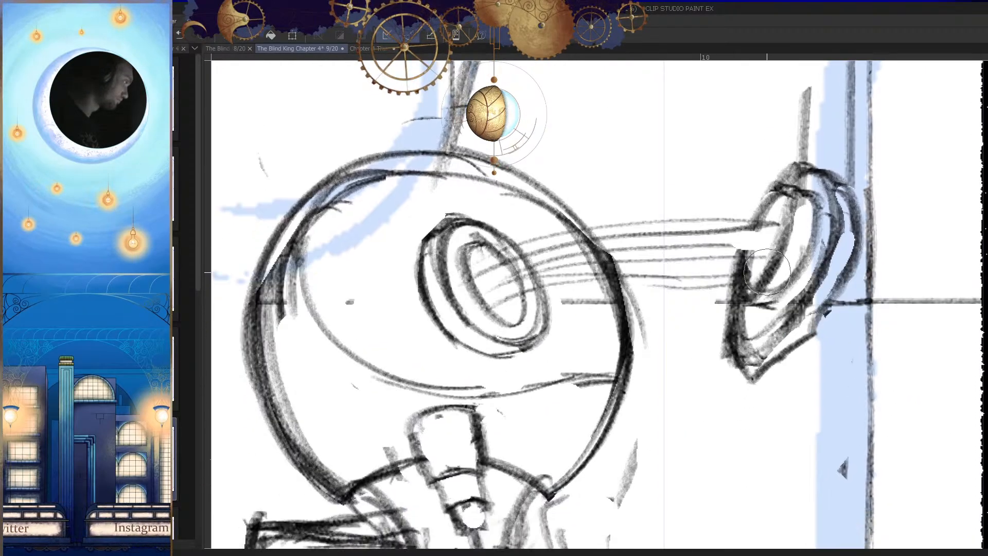
Step: Extend the cables' ends into the tilted oval and redraw the bundle's lower line where it meets the oval
key(p)
mouse_move(712, 251)
mouse_down()
mouse_move(764, 246)
mouse_move(778, 221)
mouse_up()
key(ctrl+z)
key(e)
key(p)
mouse_move(714, 221)
mouse_down()
mouse_move(790, 214)
mouse_move(788, 222)
mouse_up()
mouse_move(706, 232)
mouse_down()
mouse_move(801, 220)
mouse_move(787, 225)
mouse_move(793, 242)
mouse_up()
key(e)
key(p)
drag(720, 269, 642, 261)
key(ctrl+z)
drag(734, 267, 641, 256)
key(h)
drag(778, 273, 721, 282)
key(h)
Step: Curve the cable strands down into the inner opening of the ring on the creature's head
drag(613, 258, 620, 295)
drag(621, 294, 686, 276)
drag(530, 268, 562, 267)
drag(469, 304, 519, 274)
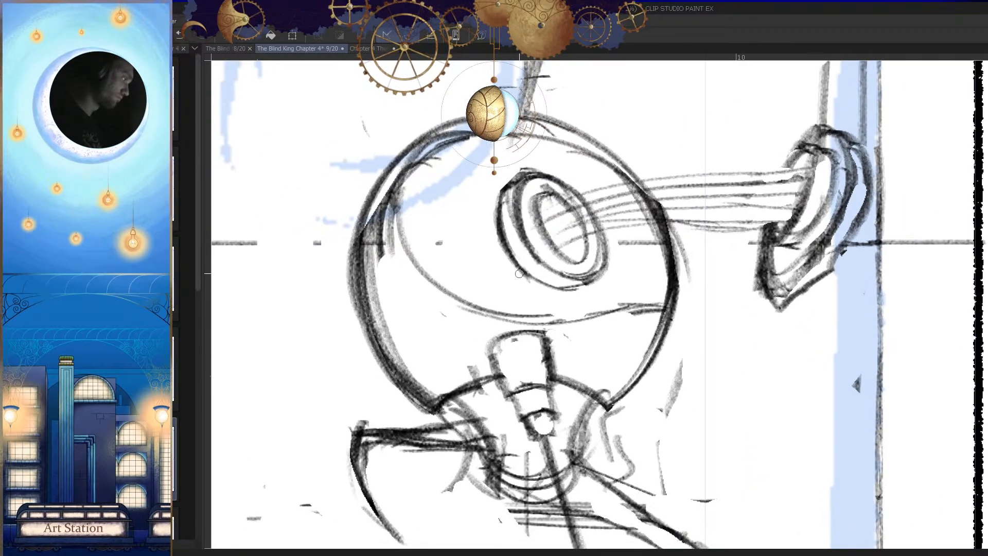
mouse_move(590, 229)
mouse_down()
mouse_move(624, 229)
mouse_move(577, 223)
mouse_move(623, 209)
mouse_move(585, 214)
mouse_move(612, 204)
mouse_move(578, 207)
mouse_move(604, 196)
mouse_move(566, 198)
mouse_move(624, 212)
mouse_move(623, 195)
mouse_move(536, 227)
mouse_up()
drag(641, 202, 544, 241)
drag(623, 205, 548, 234)
mouse_move(635, 222)
mouse_down()
mouse_move(556, 236)
mouse_move(551, 247)
mouse_up()
drag(636, 228, 561, 249)
scroll(615, 262, down, 5)
scroll(582, 263, up, 5)
Step: Sketch curved cable strands continuing behind the ring, bending downward inside the creature's round head
drag(601, 273, 572, 306)
drag(594, 284, 572, 311)
key(ctrl+z)
key(ctrl+z)
drag(600, 275, 571, 310)
drag(581, 260, 554, 310)
drag(582, 264, 556, 309)
mouse_move(562, 226)
mouse_down()
mouse_move(532, 280)
mouse_move(530, 248)
mouse_up()
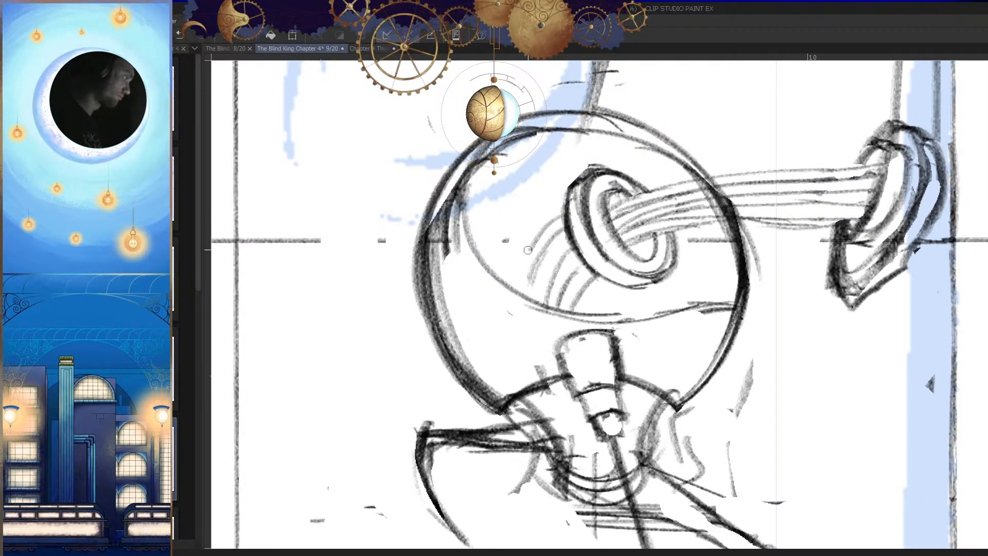
Step: Examine the creature's head, cables and tilted oval in mirrored and zoomed-out views
key(h)
key(h)
scroll(627, 339, down, 5)
scroll(627, 340, down, 2)
scroll(627, 340, up, 8)
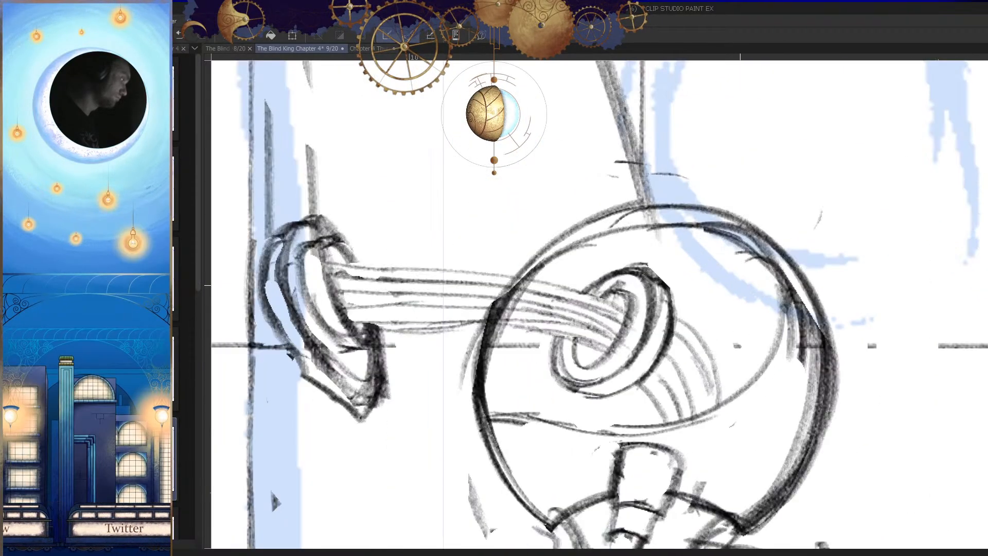
drag(736, 253, 505, 315)
scroll(717, 299, down, 6)
key(h)
scroll(684, 375, down, 3)
Step: Erase parts of the overlapping inner curves along the side of the creature's round head that faces the small figure
scroll(605, 278, up, 8)
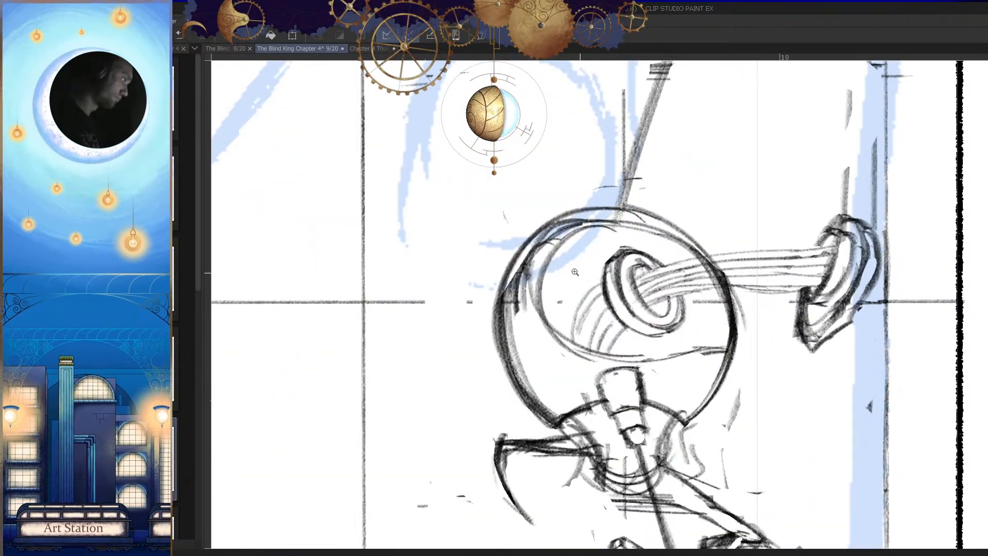
scroll(573, 232, up, 2)
drag(508, 241, 492, 321)
drag(509, 270, 515, 331)
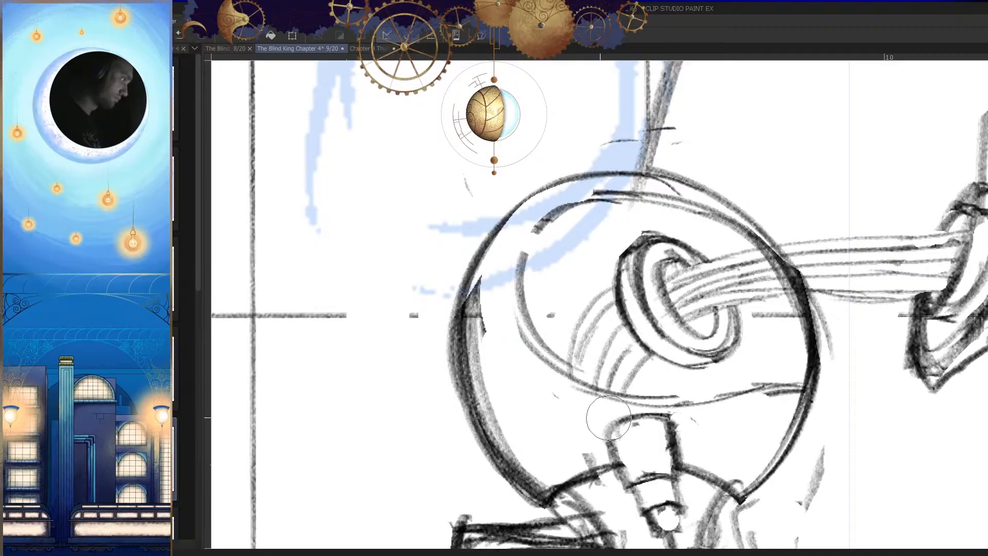
Step: Examine the cleaned-up head and the creature's whole silhouette in mirrored and zoomed-out views
scroll(585, 342, down, 8)
key(h)
key(h)
scroll(681, 361, down, 5)
key(h)
key(h)
scroll(654, 357, up, 6)
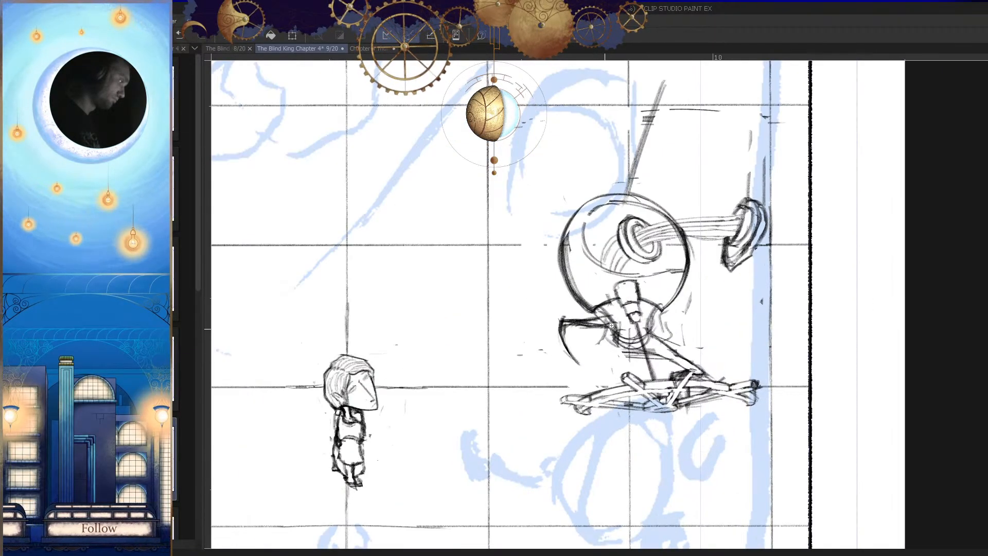
key(h)
mouse_move(749, 244)
mouse_down()
mouse_move(633, 313)
mouse_move(647, 321)
mouse_up()
key(ctrl+z)
drag(731, 234, 629, 338)
scroll(551, 358, down, 6)
scroll(707, 354, up, 5)
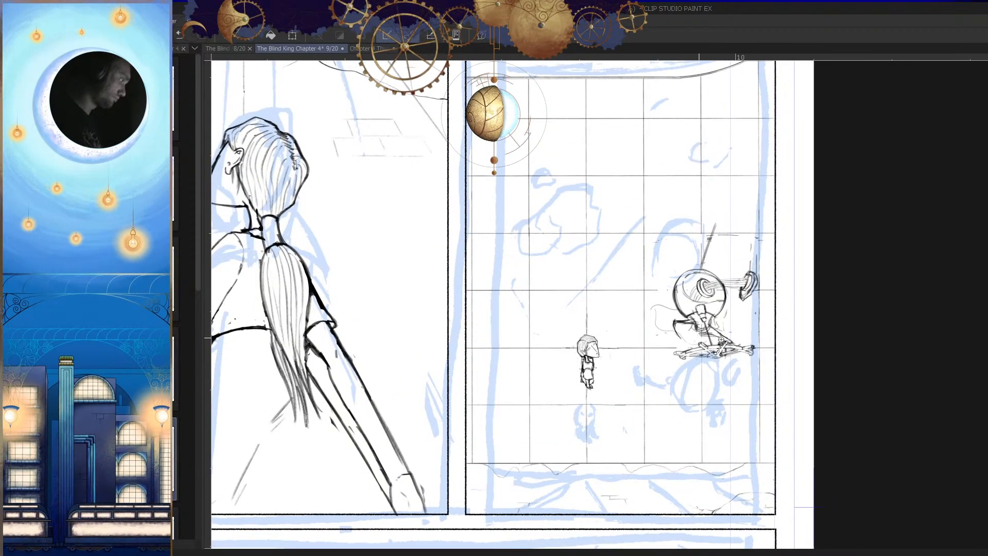
key(ctrl+z)
key(ctrl+z)
key(h)
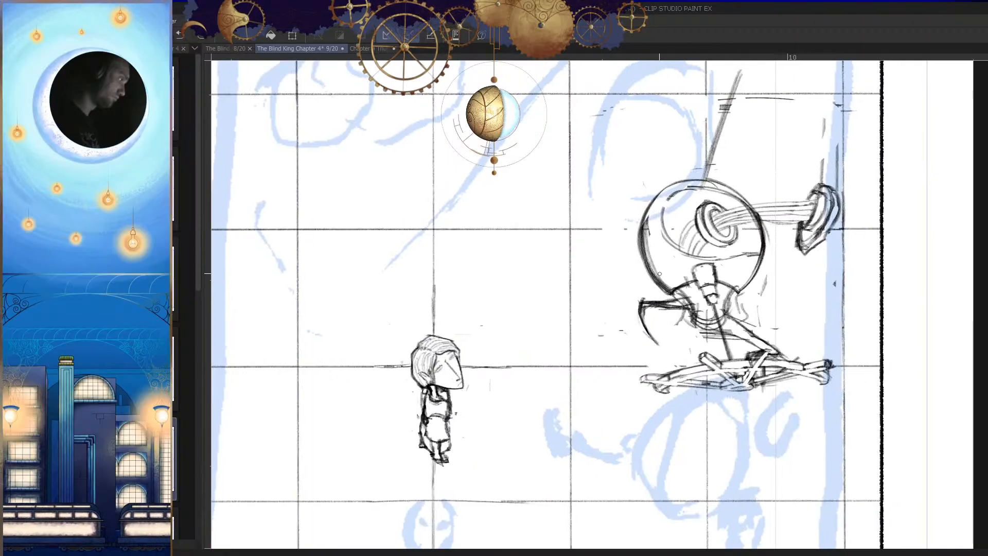
Step: Sketch a long wavy cape shape flowing from the creature toward the small figure, plus the robe's contour behind its neck
drag(608, 343, 695, 347)
key(h)
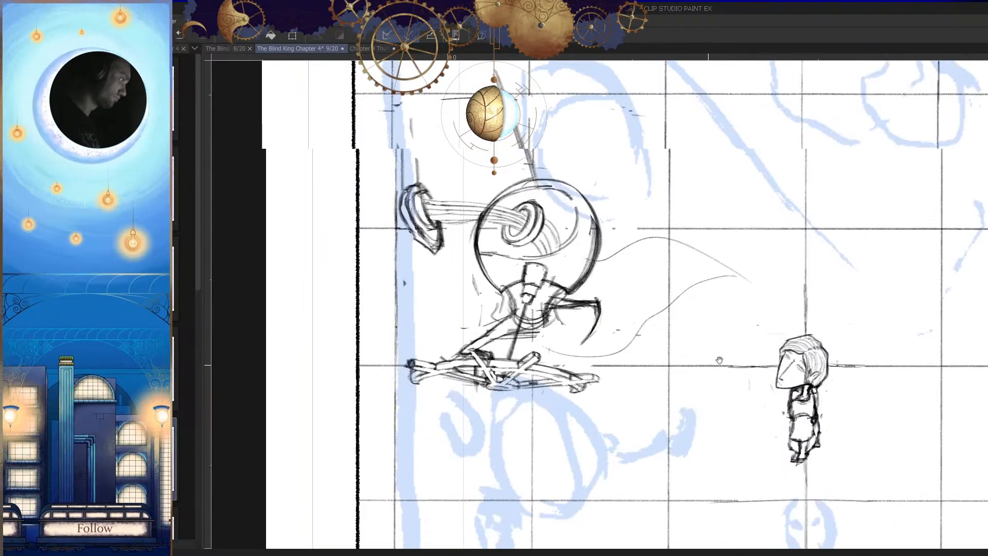
scroll(711, 359, down, 2)
scroll(594, 344, up, 4)
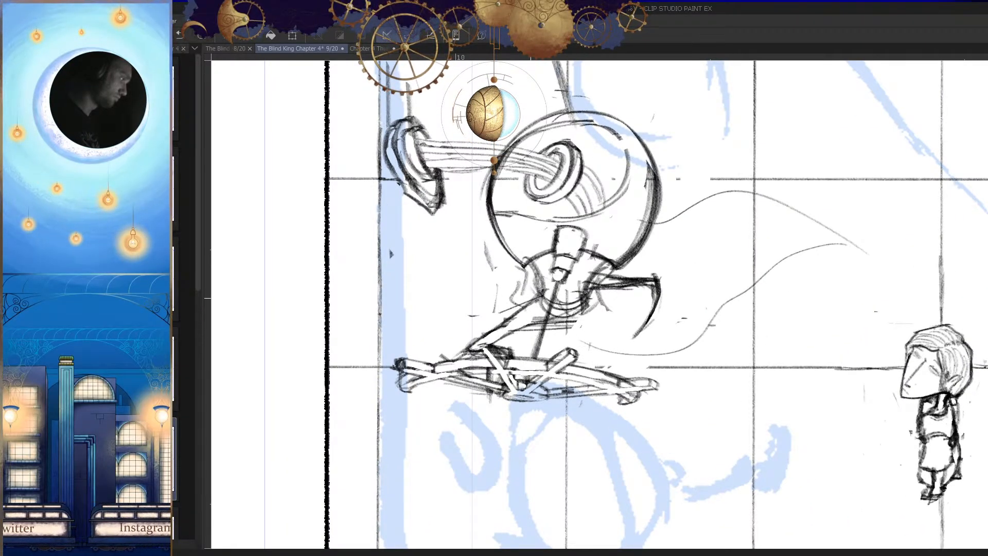
key(ctrl+z)
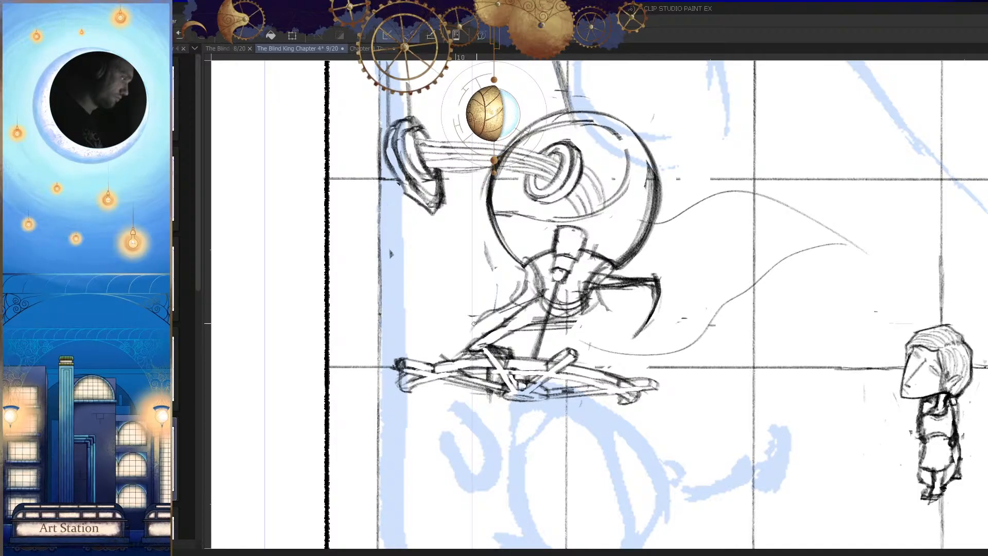
key(h)
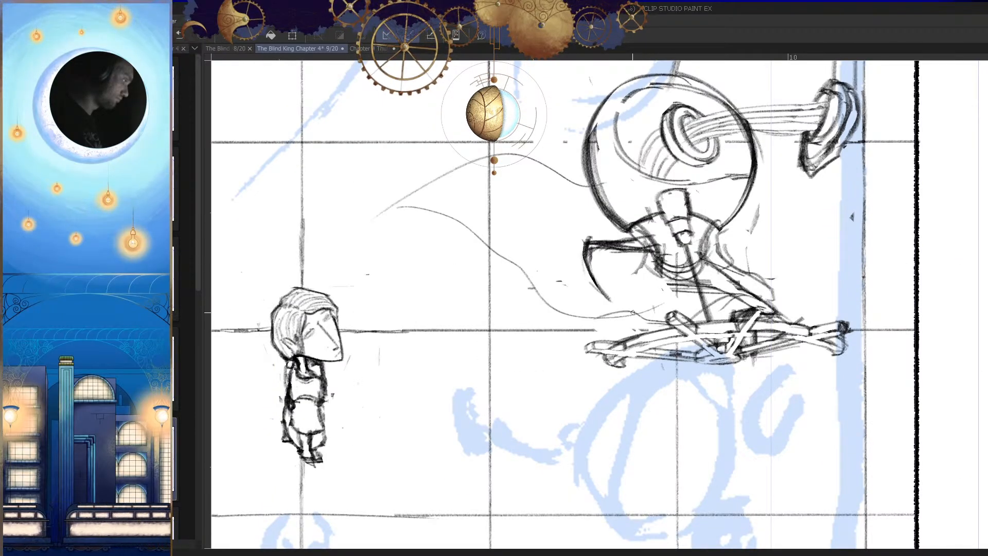
Step: Erase the creature's hooked arm and the section of vertical grid line crossing the wavy cape shape
key(h)
scroll(728, 316, down, 3)
scroll(726, 291, up, 2)
key(h)
key(e)
drag(591, 268, 595, 287)
drag(492, 252, 491, 210)
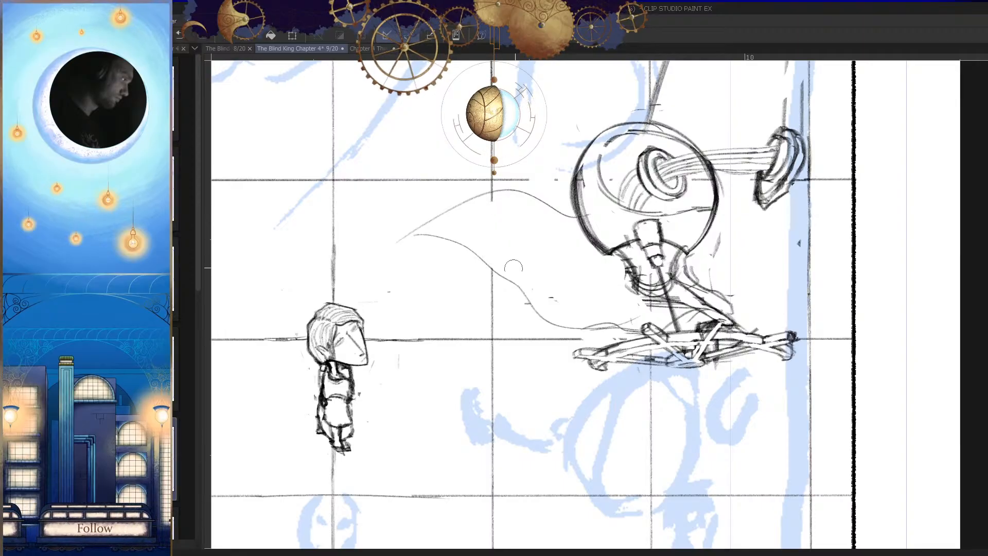
Step: Examine the wavy cape, neck and robe contour above the multi-bar object in mirrored and zoomed views
key(h)
scroll(542, 328, down, 5)
drag(676, 358, 677, 366)
scroll(656, 281, up, 5)
drag(667, 282, 659, 324)
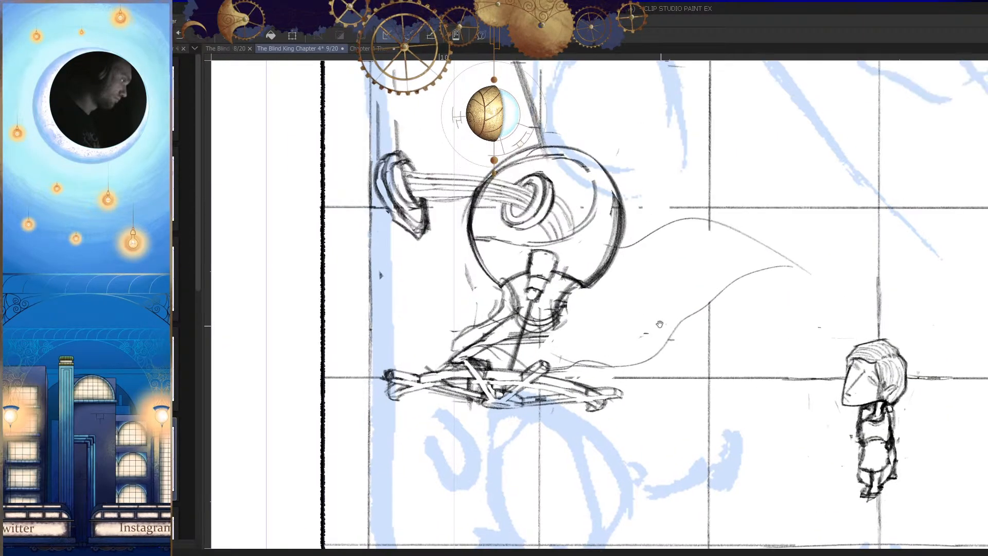
scroll(658, 324, down, 3)
scroll(661, 359, down, 2)
key(h)
scroll(681, 323, up, 6)
key(h)
scroll(672, 322, up, 3)
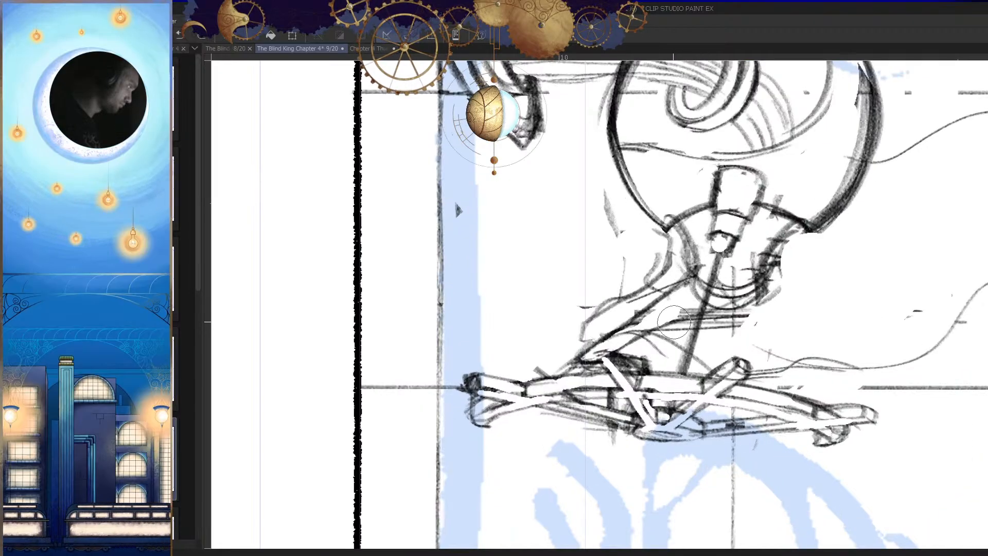
key(h)
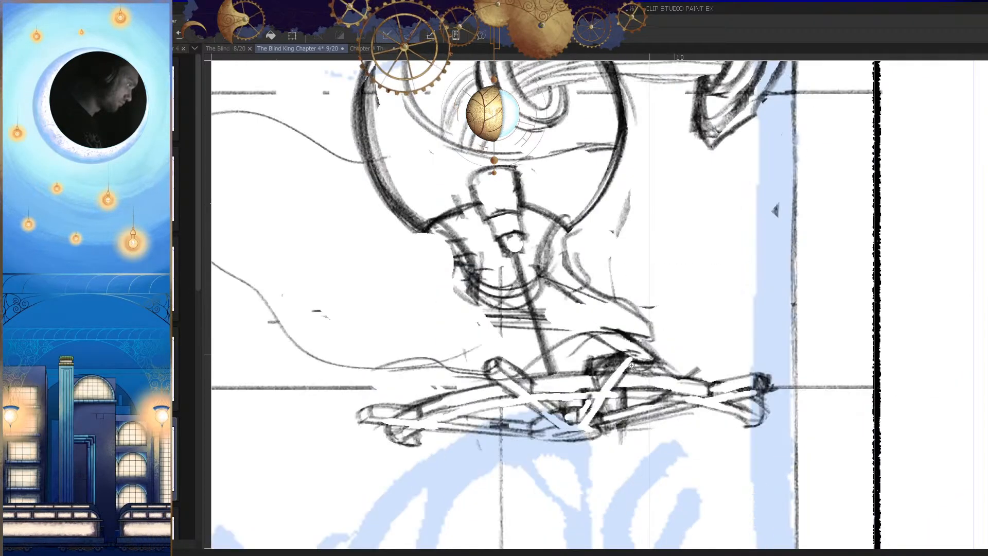
scroll(643, 319, up, 2)
key(h)
Step: Sketch ragged cloth strands blowing from the creature's neck toward the small figure
key(h)
scroll(613, 309, down, 2)
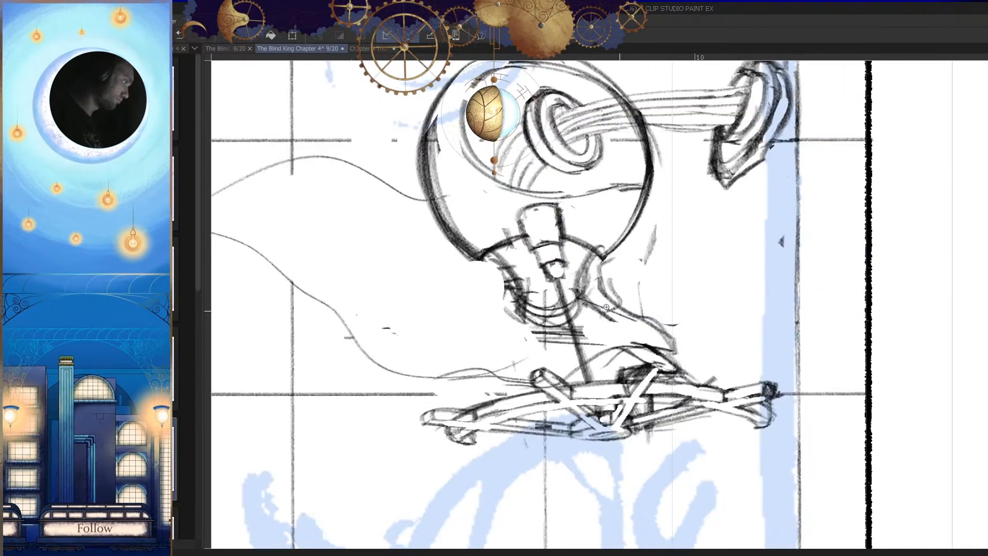
drag(574, 303, 613, 311)
mouse_move(537, 262)
mouse_down()
mouse_move(533, 296)
mouse_move(457, 311)
mouse_up()
mouse_move(519, 336)
mouse_down()
mouse_move(556, 320)
mouse_move(546, 342)
mouse_move(492, 346)
mouse_up()
key(h)
scroll(686, 328, down, 3)
key(h)
scroll(570, 317, up, 5)
key(e)
key(p)
mouse_move(529, 305)
mouse_down()
mouse_move(475, 344)
mouse_move(520, 311)
mouse_move(572, 305)
mouse_move(445, 349)
mouse_move(563, 325)
mouse_up()
key(ctrl+z)
key(ctrl+z)
scroll(637, 312, down, 3)
scroll(633, 306, up, 2)
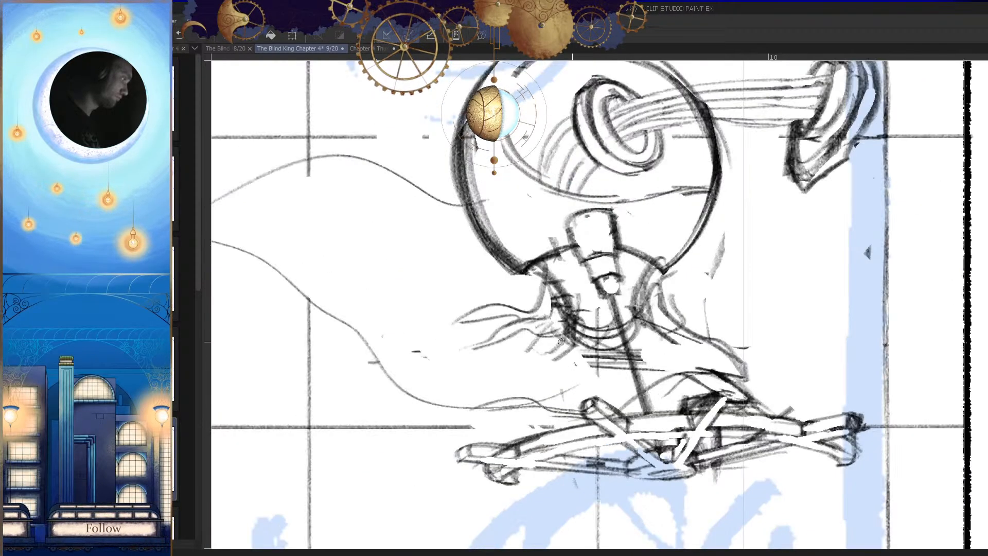
drag(638, 304, 545, 369)
key(ctrl+z)
mouse_move(650, 283)
mouse_down()
mouse_move(593, 362)
mouse_move(632, 320)
mouse_move(576, 368)
mouse_up()
key(ctrl+z)
key(ctrl+z)
Step: Add lower cloth strands sweeping from beneath the creature's neck toward the small figure
drag(635, 310, 583, 372)
drag(579, 335, 493, 368)
mouse_move(524, 362)
mouse_down()
mouse_move(579, 343)
mouse_move(511, 362)
mouse_up()
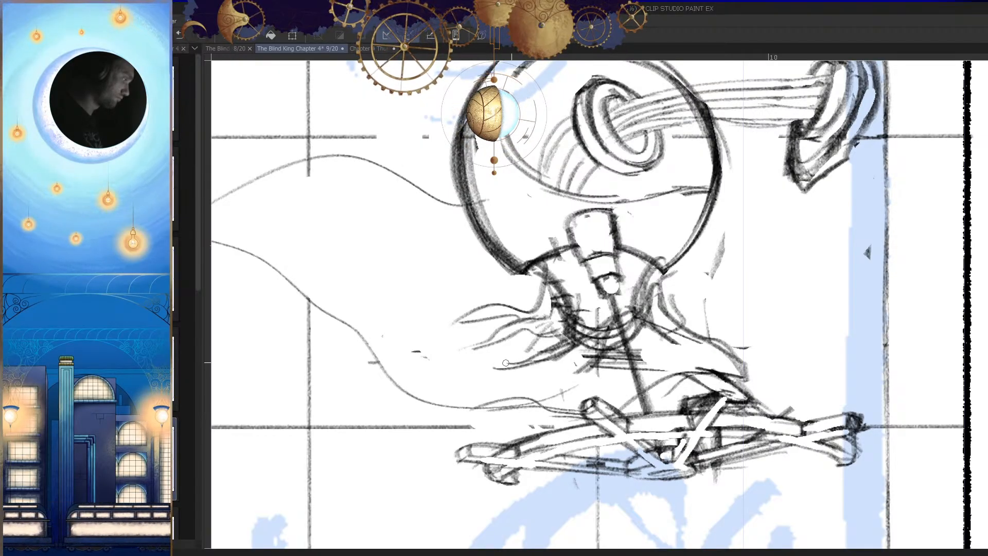
Step: Erase the dense dark lines inside the front half of the creature's neck, between the head rim and the cloth strands
mouse_move(572, 298)
mouse_down()
mouse_move(599, 327)
mouse_move(522, 367)
mouse_up()
key(ctrl+z)
drag(577, 305, 534, 360)
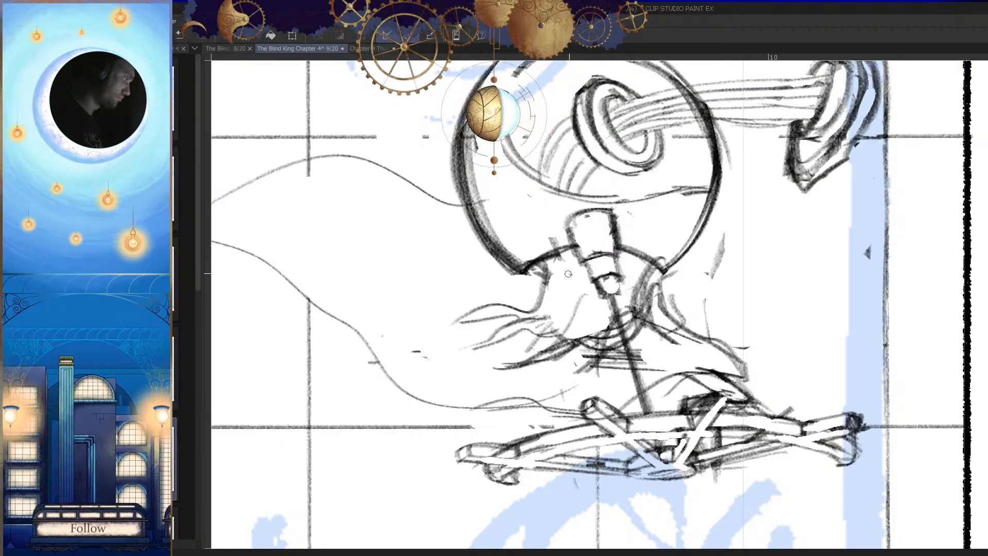
key(ctrl+z)
key(h)
key(h)
key(e)
mouse_move(580, 304)
mouse_down()
mouse_move(570, 329)
mouse_move(547, 325)
mouse_up()
mouse_move(611, 324)
mouse_down()
mouse_move(594, 294)
mouse_move(500, 331)
mouse_up()
Step: Sketch light fold lines in the cleared front area of the creature's neck
key(h)
key(h)
key(p)
key(ctrl+z)
drag(536, 301, 503, 304)
drag(633, 311, 581, 312)
key(h)
mouse_move(689, 319)
mouse_down()
mouse_move(664, 320)
mouse_move(669, 336)
mouse_up()
key(h)
Step: Strengthen the robe's lower back edge just above the multi-bar object
key(h)
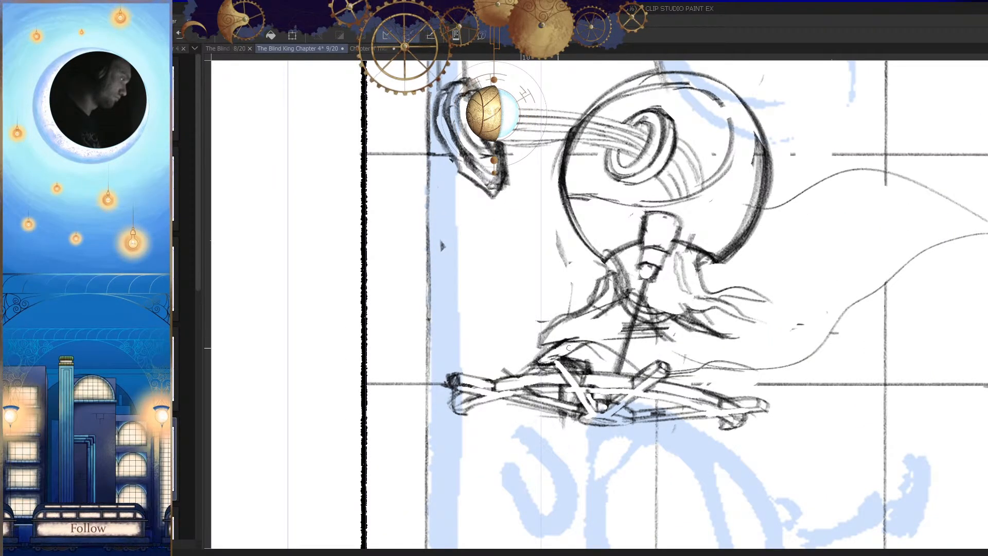
drag(547, 333, 539, 353)
key(h)
drag(701, 332, 599, 378)
key(h)
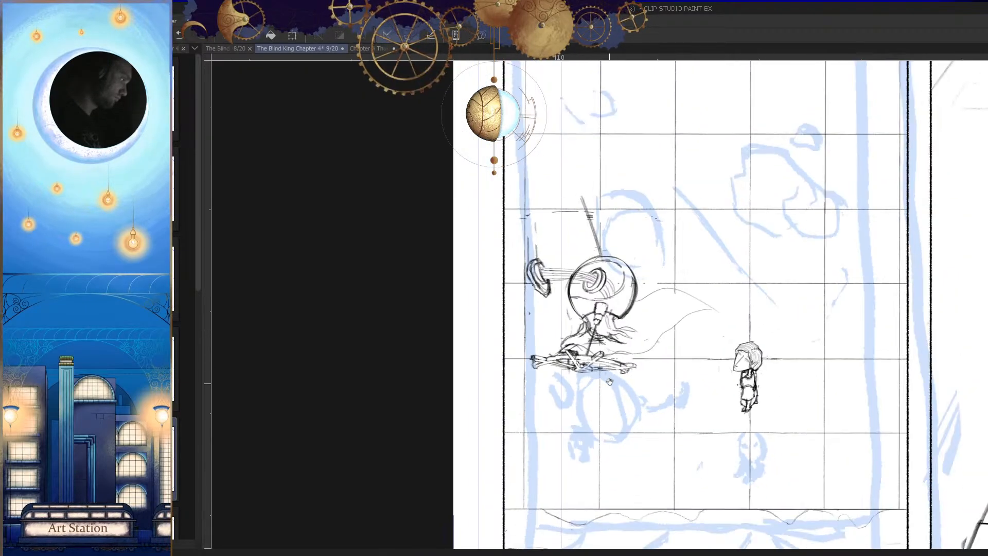
key(h)
drag(662, 360, 710, 344)
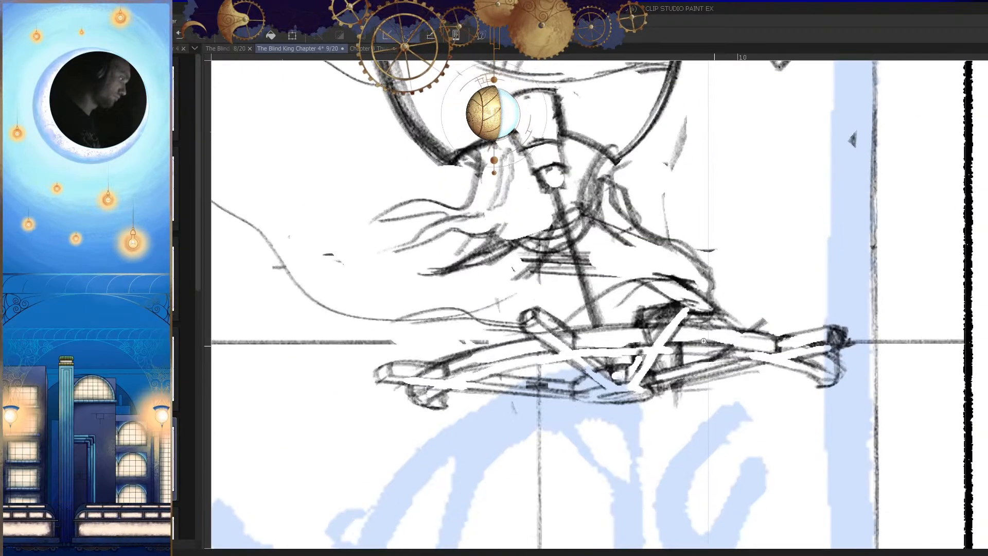
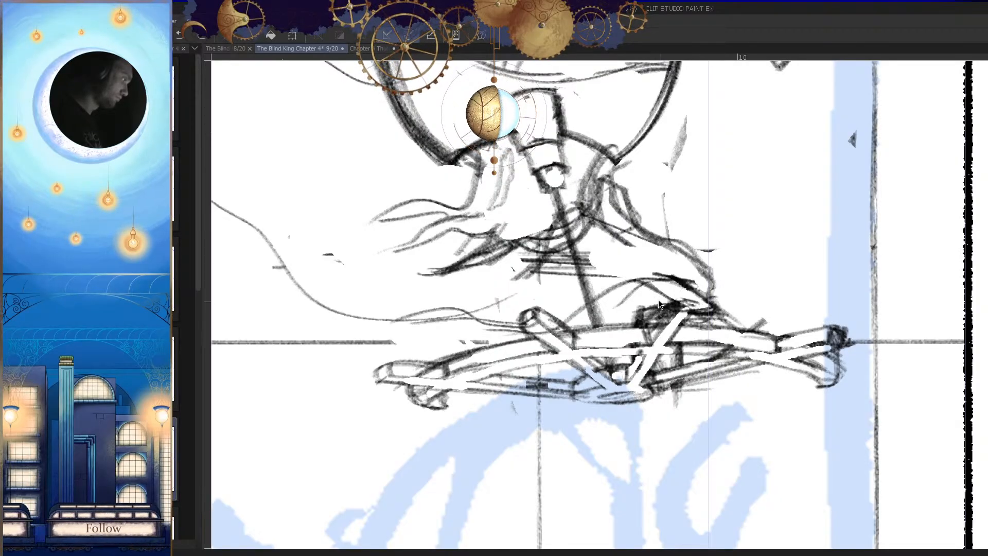
Step: Draw a small rounded fold shape at the base of the creature's robe, just above the multi-bar object
key(h)
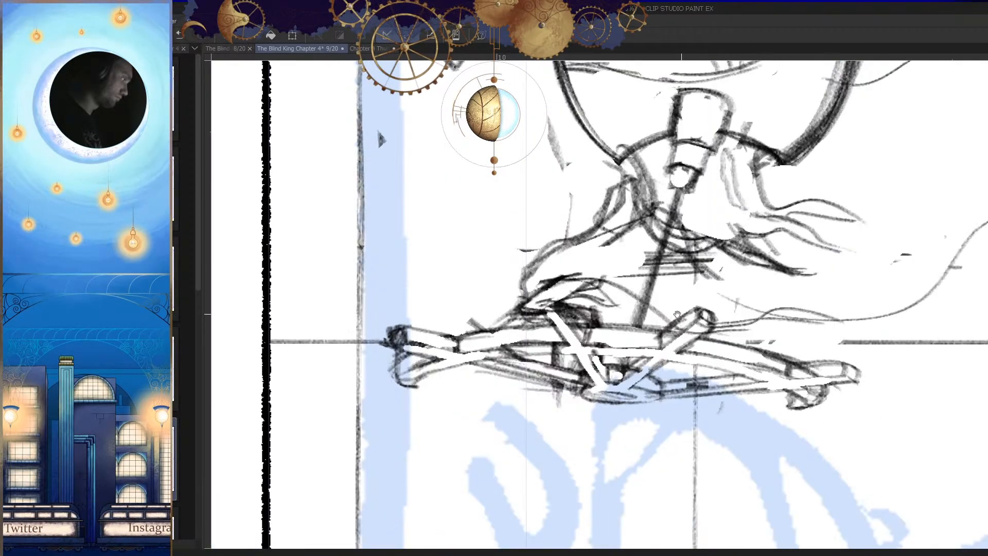
mouse_move(570, 288)
mouse_down()
mouse_move(618, 295)
mouse_move(624, 277)
mouse_up()
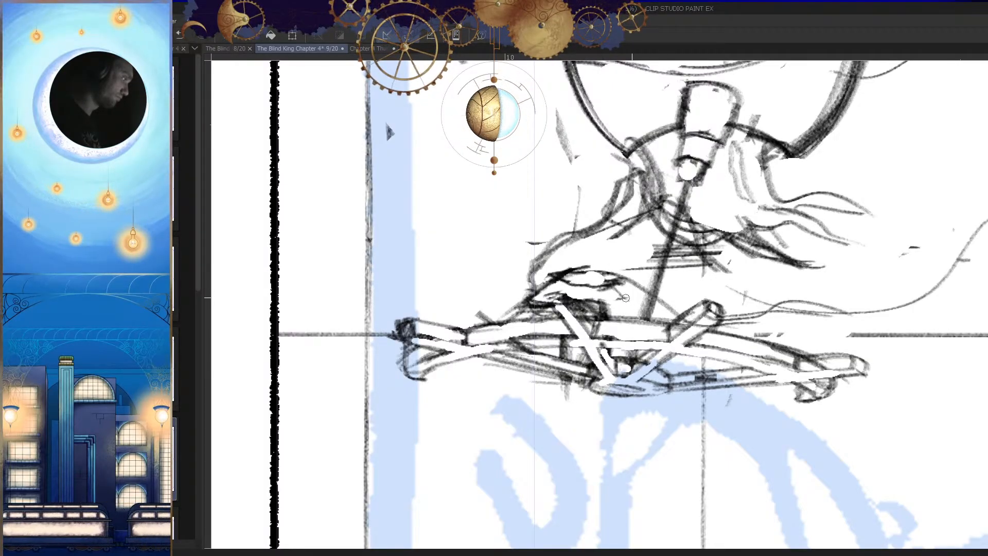
key(h)
scroll(636, 334, down, 3)
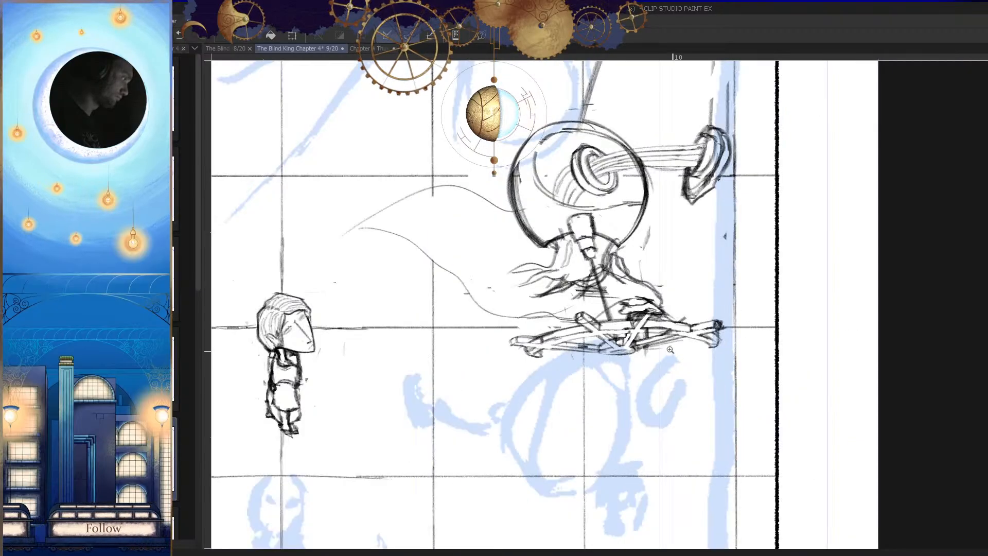
key(h)
scroll(642, 338, down, 1)
scroll(646, 339, up, 5)
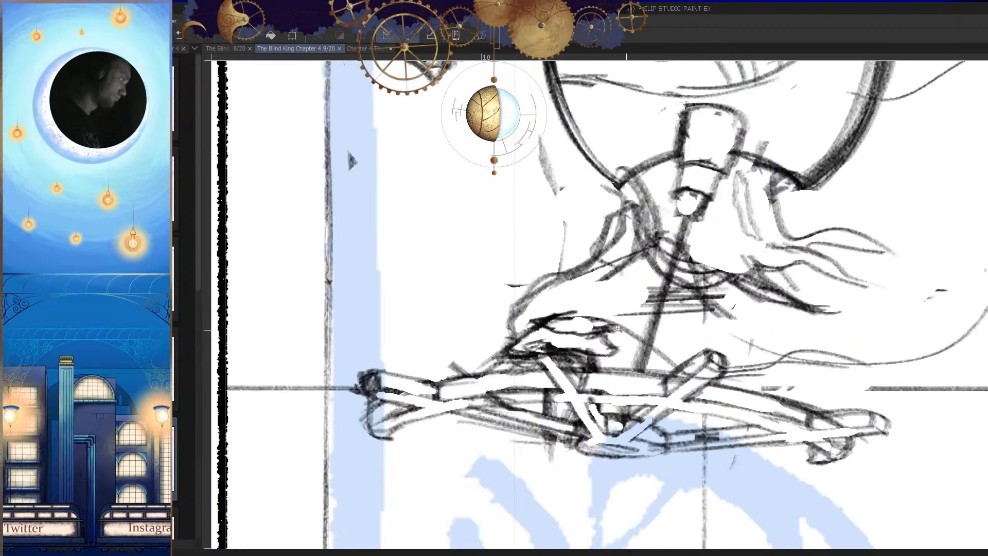
key(h)
scroll(680, 342, down, 3)
scroll(680, 342, down, 2)
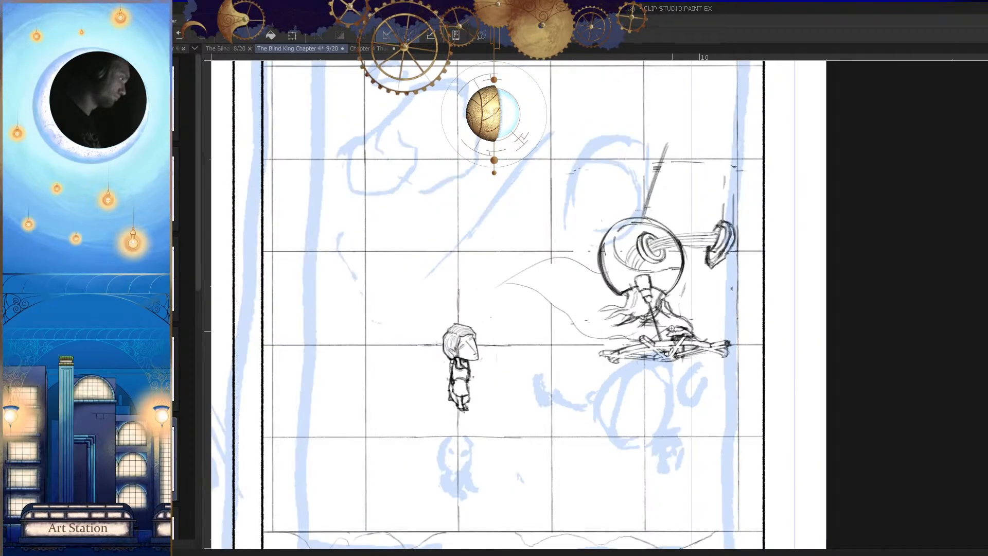
key(h)
Step: Draw a ragged cloth flap on the front of the creature's neck below the head rim, and save the page
key(h)
scroll(607, 295, up, 4)
key(p)
mouse_move(607, 294)
mouse_down()
mouse_move(612, 288)
mouse_move(583, 284)
mouse_move(582, 301)
mouse_up()
mouse_move(615, 272)
mouse_down()
mouse_move(556, 297)
mouse_move(596, 289)
mouse_up()
key(ctrl+z)
mouse_move(635, 311)
mouse_down()
mouse_move(602, 377)
mouse_move(617, 329)
mouse_move(650, 320)
mouse_up()
key(h)
key(h)
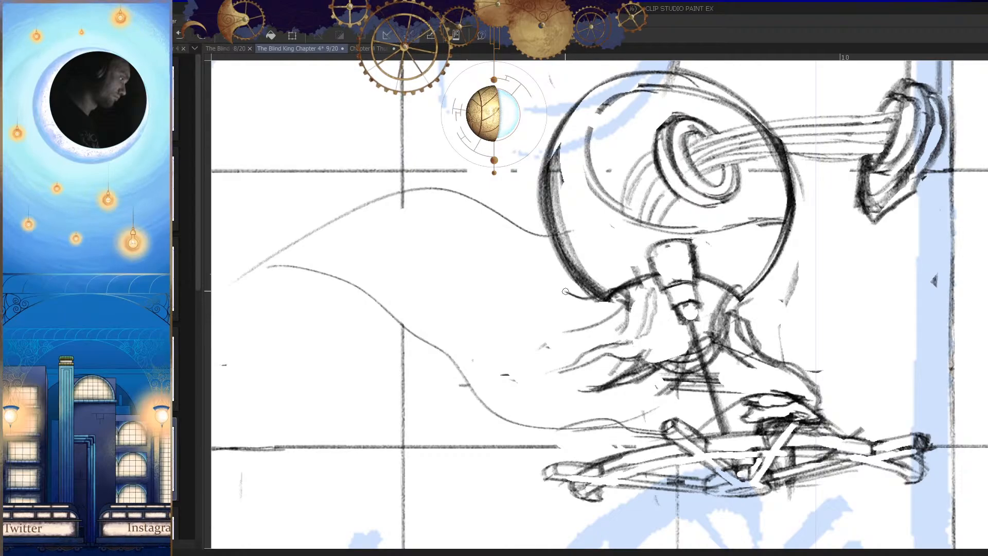
key(h)
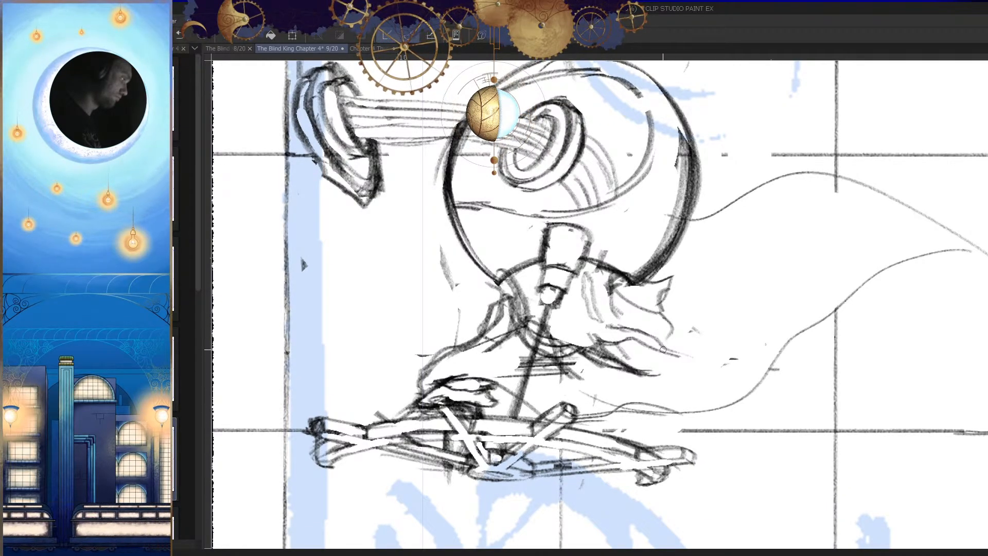
key(h)
drag(674, 346, 637, 350)
key(h)
key(ctrl+s)
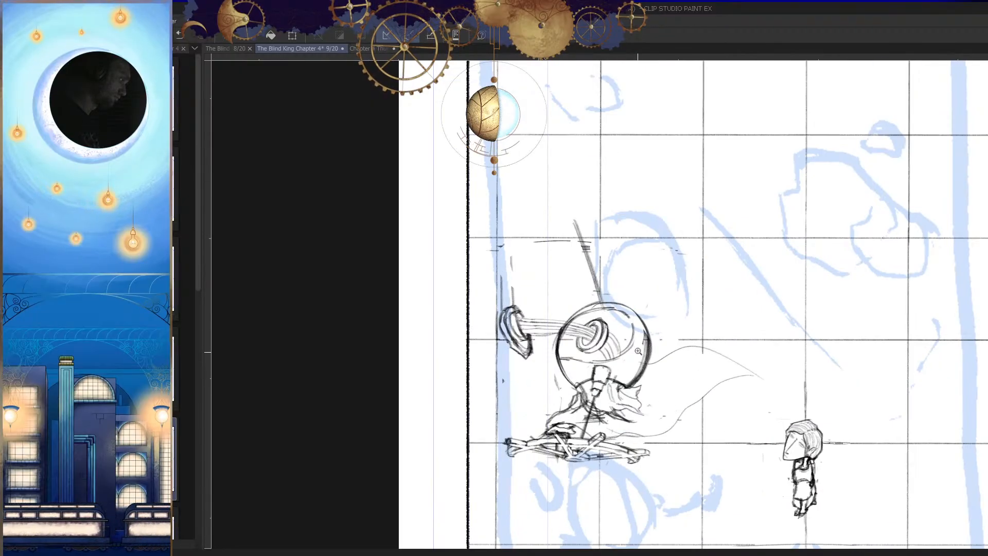
Step: Examine the creature's proportions and placement within the whole panel, in both mirrored and normal orientation
key(h)
scroll(649, 253, up, 3)
drag(626, 237, 626, 254)
scroll(647, 300, down, 2)
scroll(672, 363, down, 4)
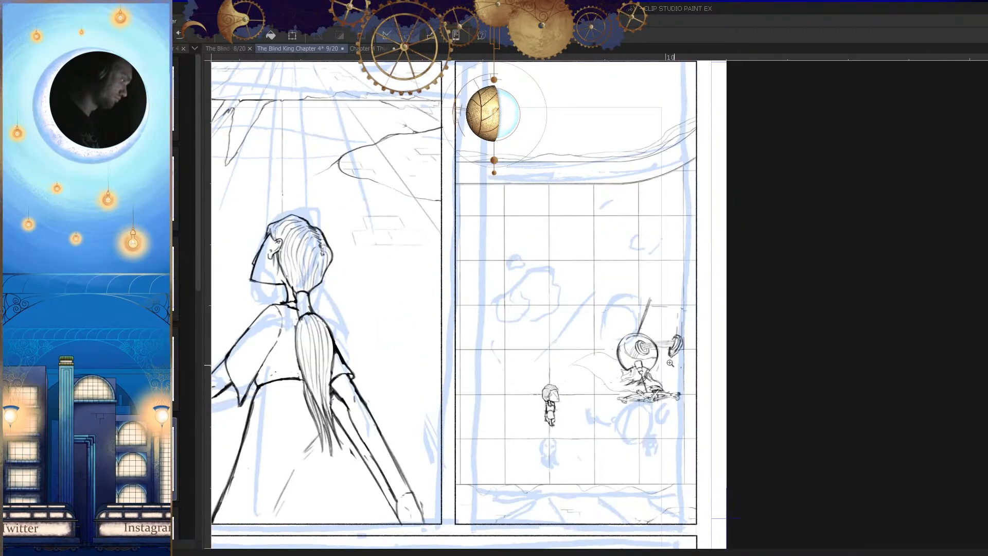
scroll(668, 307, up, 4)
key(h)
scroll(652, 404, down, 4)
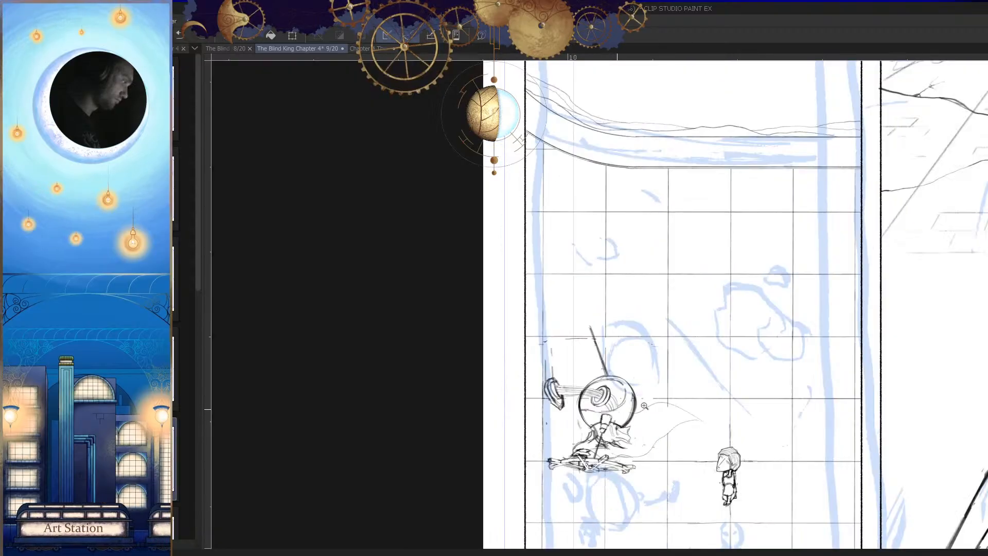
scroll(651, 404, up, 2)
key(h)
scroll(654, 291, up, 4)
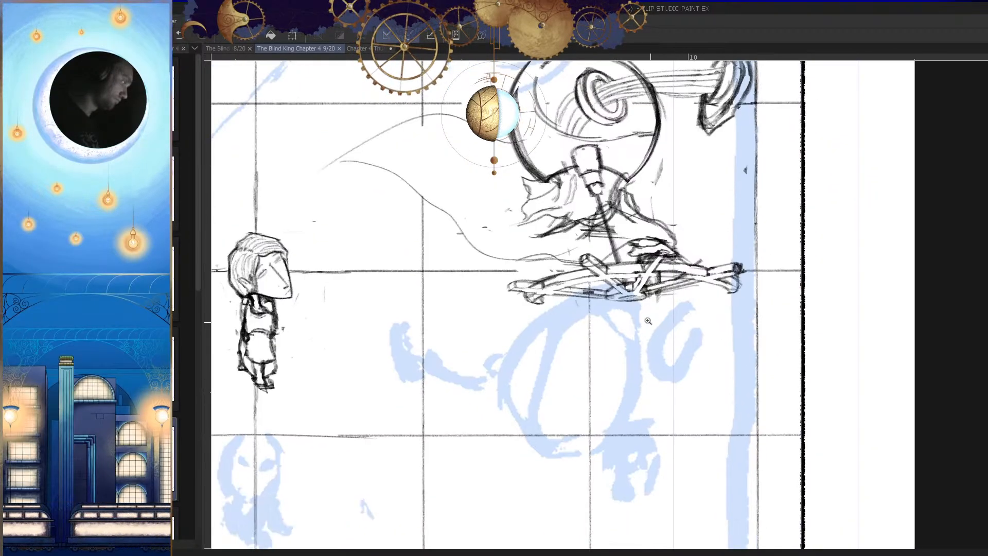
Step: Sketch a slanted strut descending from beneath the centre of the multi-bar object
mouse_move(634, 287)
mouse_down()
mouse_move(647, 237)
mouse_move(581, 352)
mouse_up()
key(ctrl+z)
drag(567, 204, 631, 289)
key(h)
drag(651, 250, 652, 235)
key(ctrl+z)
drag(678, 194, 613, 283)
key(ctrl+z)
drag(685, 192, 589, 276)
drag(585, 195, 616, 257)
key(h)
drag(660, 236, 659, 240)
key(ctrl+z)
key(ctrl+z)
key(ctrl+z)
drag(657, 197, 610, 274)
key(ctrl+z)
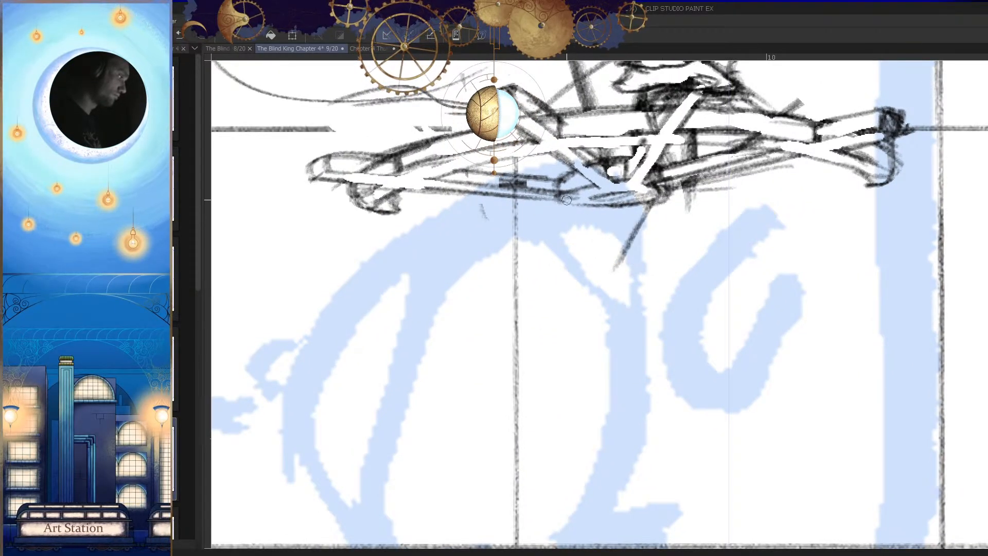
Step: Add a second slanted strut under the multi-bar object so the two meet in a V
drag(567, 201, 592, 244)
key(h)
drag(674, 235, 684, 236)
key(ctrl+z)
drag(673, 200, 629, 256)
key(h)
scroll(690, 263, down, 5)
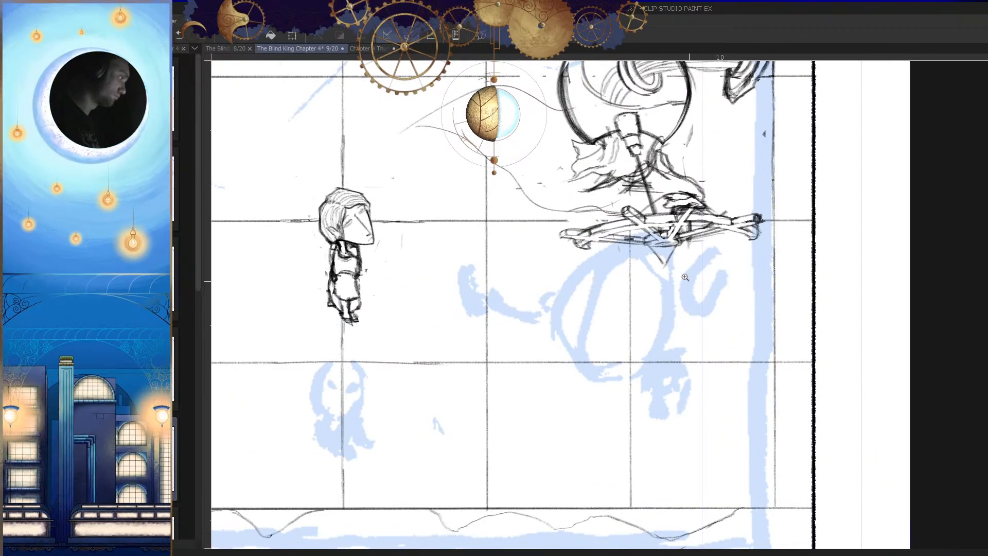
Step: Draw a small square cap at the tip of the V-shaped support
scroll(671, 261, up, 4)
key(h)
key(e)
key(p)
mouse_move(600, 291)
mouse_down()
mouse_move(590, 299)
mouse_move(593, 278)
mouse_up()
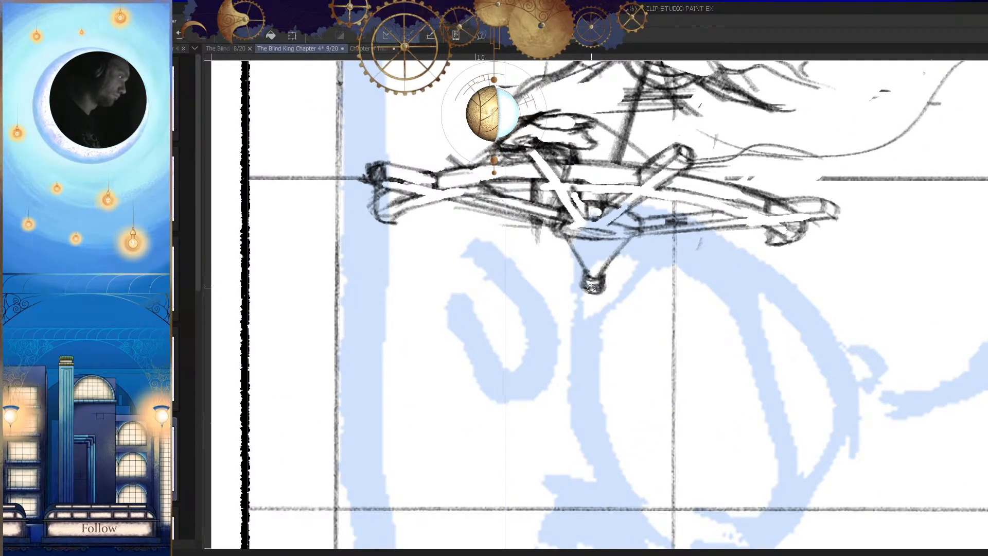
scroll(593, 288, down, 5)
Step: Strengthen the V-shaped support's struts and darken the joint at its tip
key(h)
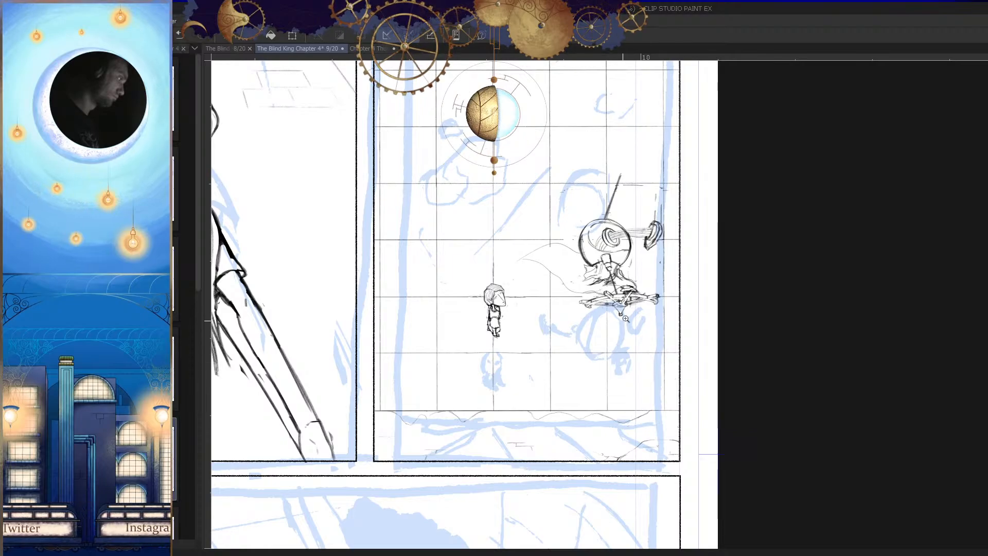
scroll(620, 304, up, 6)
mouse_move(611, 266)
mouse_down()
mouse_move(651, 260)
mouse_move(640, 267)
mouse_move(639, 248)
mouse_move(613, 276)
mouse_move(619, 262)
mouse_move(648, 290)
mouse_move(643, 231)
mouse_move(671, 248)
mouse_up()
key(h)
key(h)
key(e)
key(h)
key(h)
key(ctrl+z)
drag(677, 206, 643, 256)
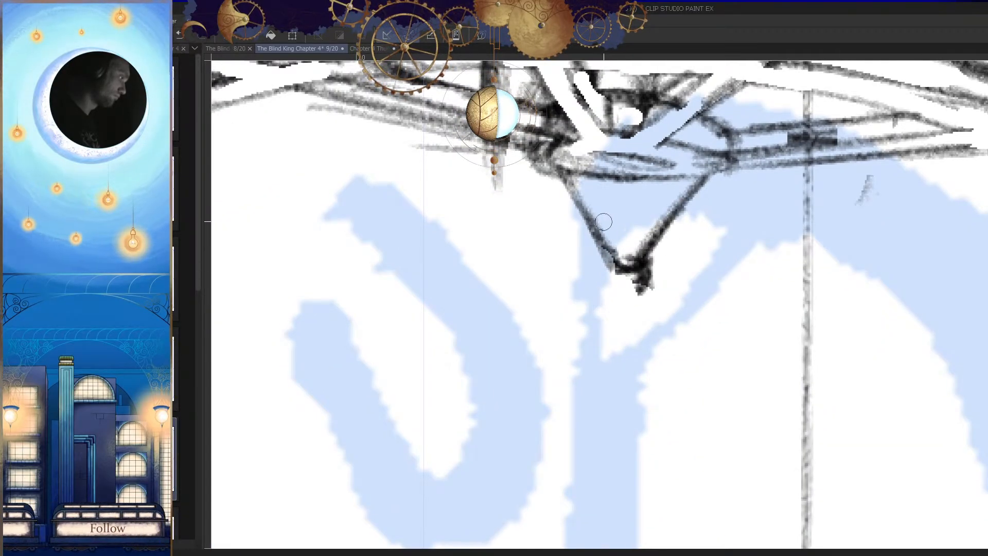
Step: Clean up and redraw the small end cap at the tip of the V-shaped support
key(h)
drag(679, 225, 686, 236)
drag(673, 198, 653, 238)
key(h)
drag(648, 288, 652, 284)
key(e)
mouse_move(627, 310)
mouse_down()
mouse_move(647, 297)
mouse_move(622, 300)
mouse_move(641, 291)
mouse_up()
key(p)
key(ctrl+z)
drag(616, 296, 619, 303)
Step: Draw two thin diverging rods slanting down from the V's end cap, away from the small figure
mouse_move(642, 273)
mouse_down()
mouse_move(638, 303)
mouse_move(676, 375)
mouse_up()
key(h)
key(h)
mouse_move(675, 293)
mouse_down()
mouse_move(721, 292)
mouse_move(605, 300)
mouse_move(541, 343)
mouse_up()
key(ctrl+z)
key(ctrl+z)
drag(651, 289, 468, 376)
drag(653, 293, 507, 395)
key(h)
scroll(695, 390, down, 10)
key(h)
scroll(693, 430, up, 10)
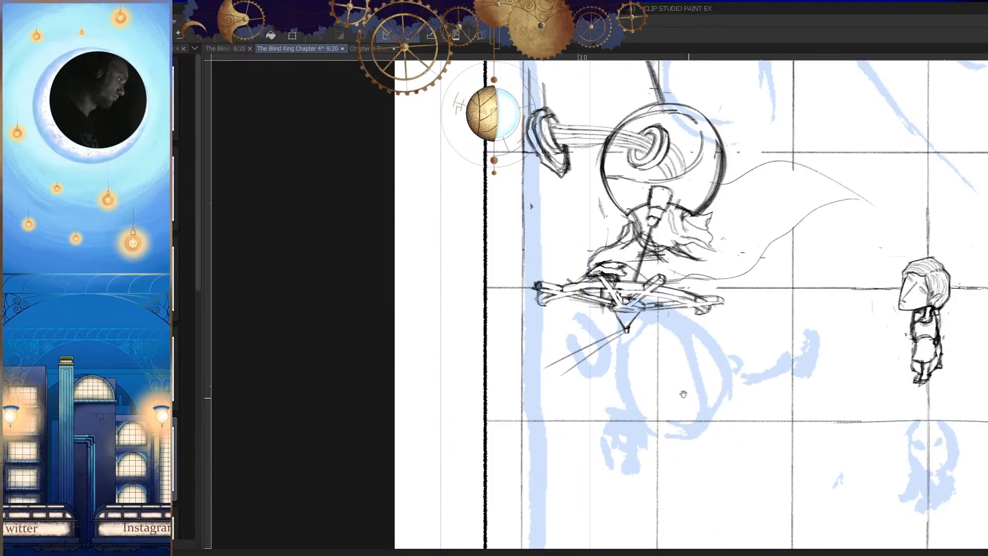
Step: Draw a long slanted line across the far ends of the thin rods, behind the multi-bar object
scroll(525, 432, down, 5)
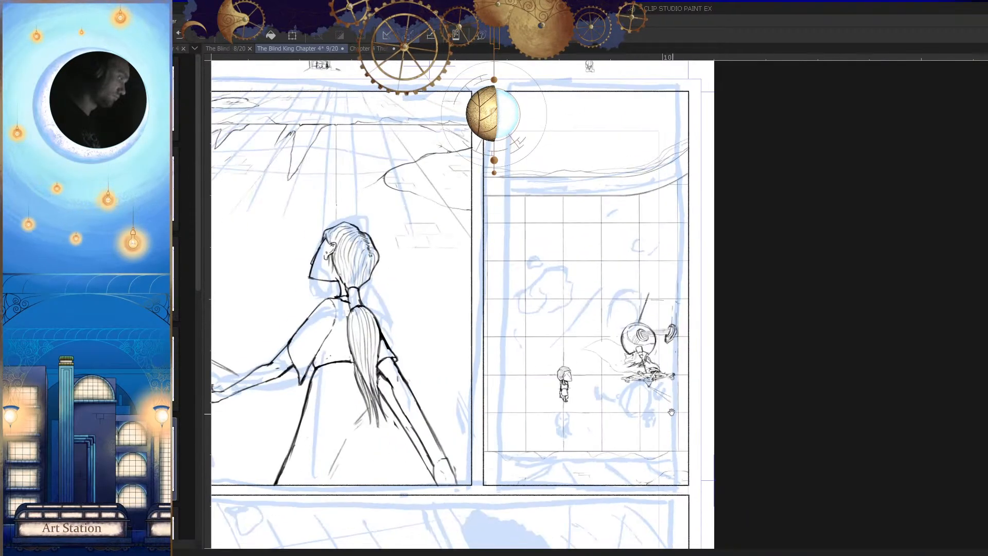
scroll(658, 319, up, 3)
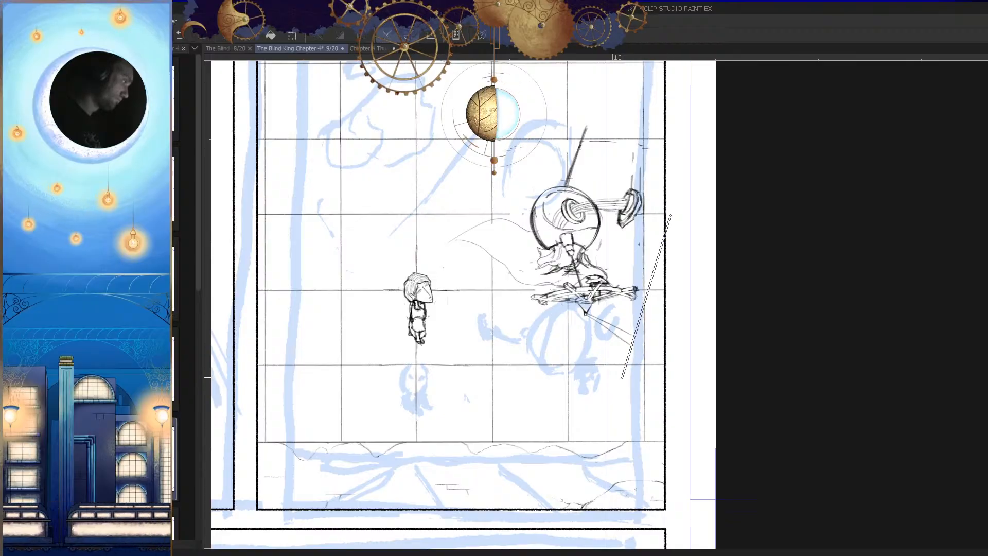
key(h)
key(h)
drag(657, 272, 624, 351)
key(h)
scroll(664, 367, down, 1)
key(h)
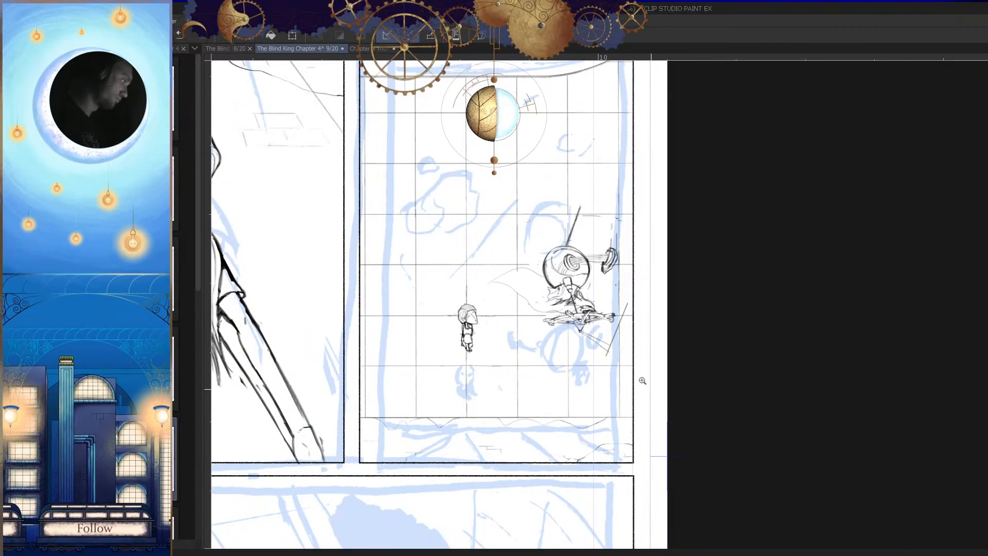
scroll(612, 360, up, 4)
key(ctrl+z)
drag(561, 387, 562, 390)
scroll(789, 407, down, 4)
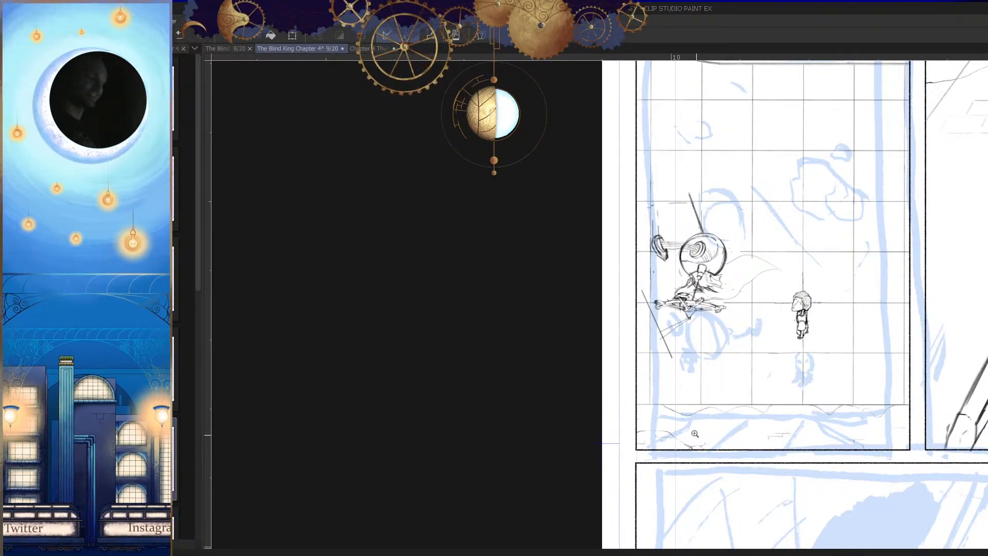
Step: Sketch further strokes around the long slanted line and the thin rods below the multi-bar object, and save the page
mouse_move(648, 311)
mouse_down()
mouse_move(699, 282)
mouse_move(724, 305)
mouse_move(716, 349)
mouse_move(737, 324)
mouse_move(703, 352)
mouse_up()
key(h)
drag(595, 385, 682, 378)
drag(649, 320, 626, 384)
drag(643, 334, 620, 416)
drag(617, 305, 572, 388)
key(ctrl+z)
drag(620, 304, 599, 337)
drag(664, 313, 646, 334)
drag(649, 337, 691, 328)
drag(600, 345, 578, 392)
drag(629, 324, 584, 416)
mouse_move(757, 407)
mouse_down()
mouse_move(738, 399)
mouse_move(737, 408)
mouse_up()
key(h)
key(ctrl+s)
Step: Hide the Page 9 Copy layer with the blue rough sketch
key(h)
drag(710, 369, 723, 427)
key(Tab)
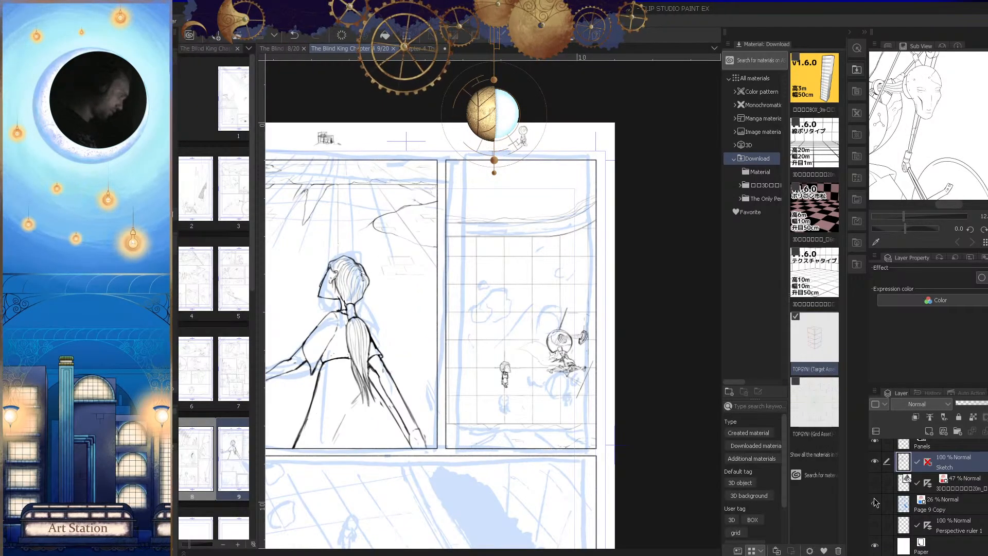
key(Tab)
drag(715, 350, 723, 399)
key(h)
Step: Examine the upper panels' line art without the blue rough sketch
key(h)
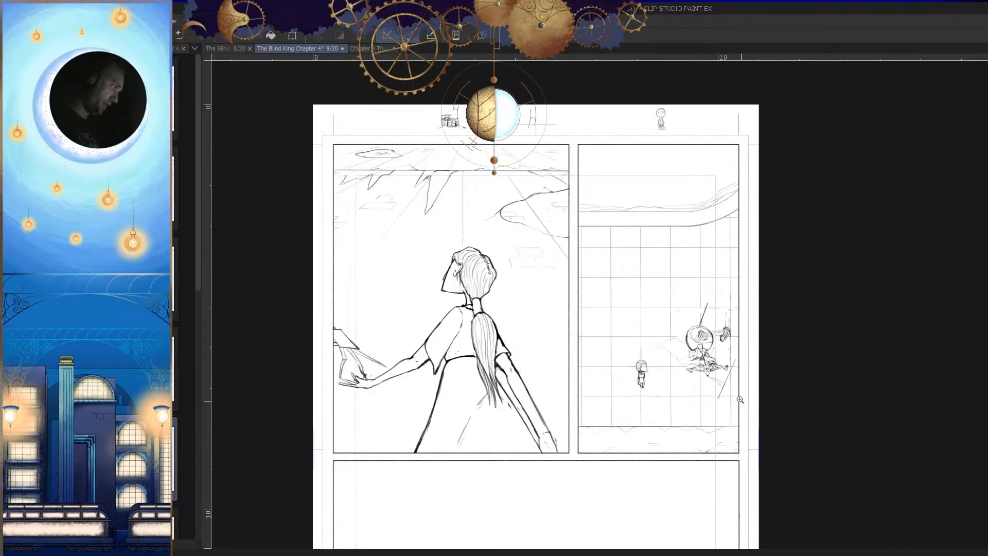
drag(730, 347, 764, 349)
drag(734, 309, 762, 307)
mouse_move(749, 243)
mouse_down()
mouse_move(737, 257)
mouse_move(737, 307)
mouse_up()
drag(754, 270, 755, 307)
mouse_move(764, 356)
mouse_down()
mouse_move(711, 431)
mouse_move(754, 370)
mouse_move(728, 413)
mouse_up()
key(h)
key(h)
drag(655, 403, 702, 418)
key(h)
key(h)
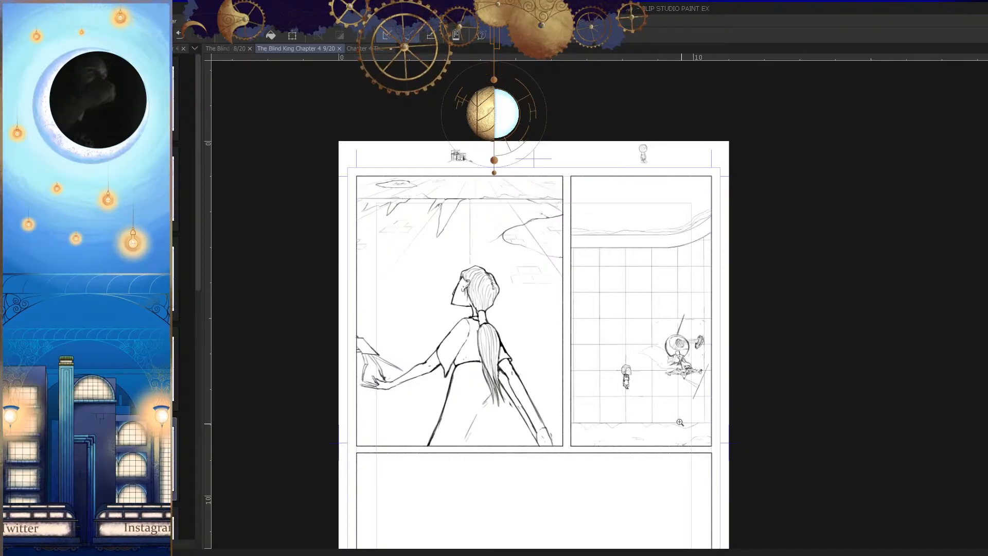
Step: Show the Page 9 Copy layer's blue rough sketch again and save the page
mouse_move(669, 555)
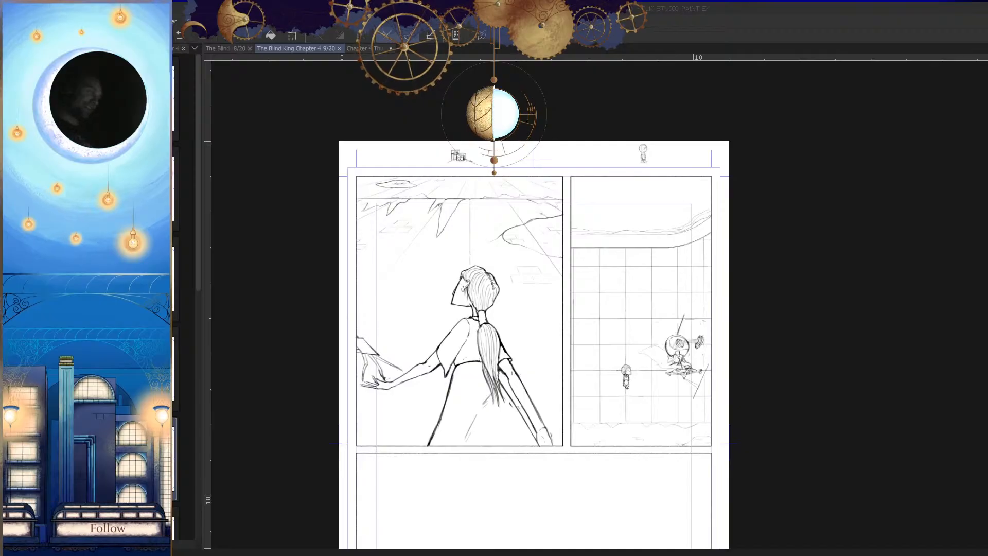
click(641, 388)
drag(641, 387, 597, 393)
drag(654, 418, 746, 373)
key(Tab)
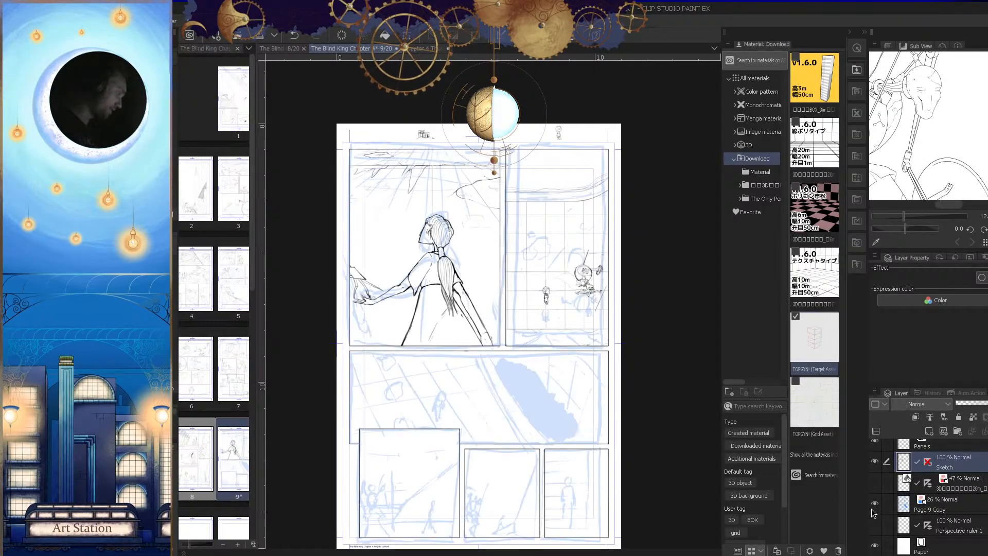
click(874, 504)
key(Tab)
mouse_move(659, 411)
mouse_down()
mouse_move(655, 426)
mouse_move(738, 388)
mouse_move(745, 421)
mouse_up()
key(ctrl+s)
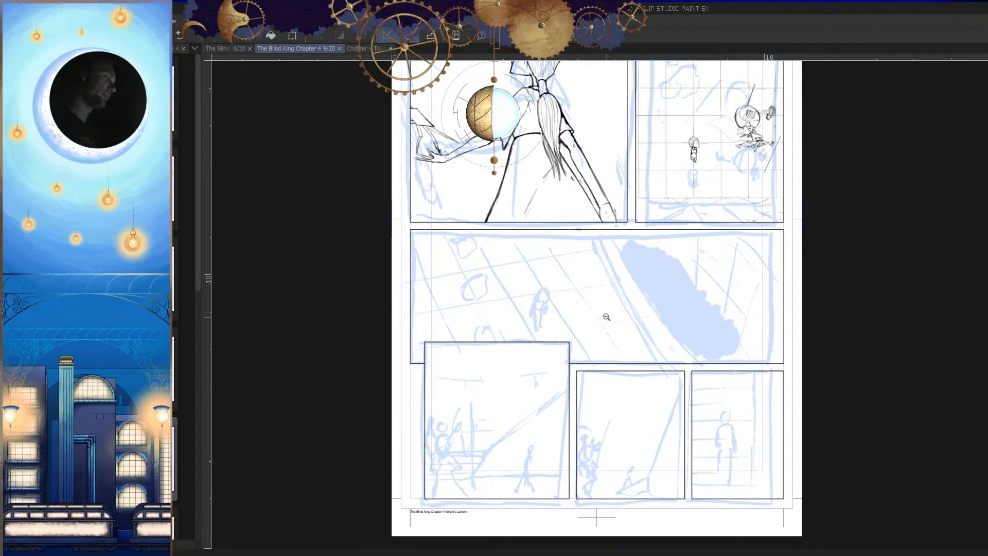
drag(622, 322, 630, 341)
drag(724, 243, 718, 294)
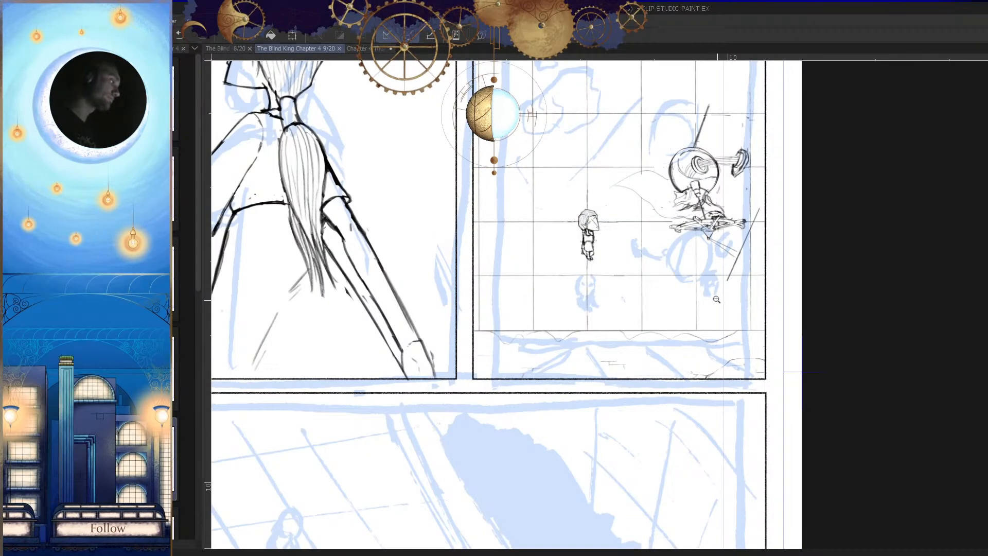
drag(705, 357, 700, 386)
drag(737, 327, 737, 303)
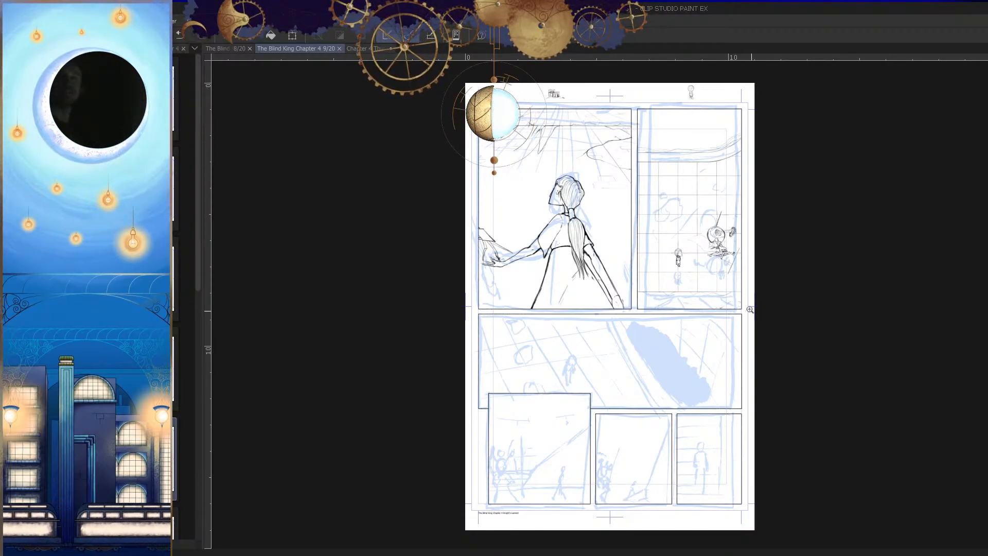
drag(713, 376, 782, 470)
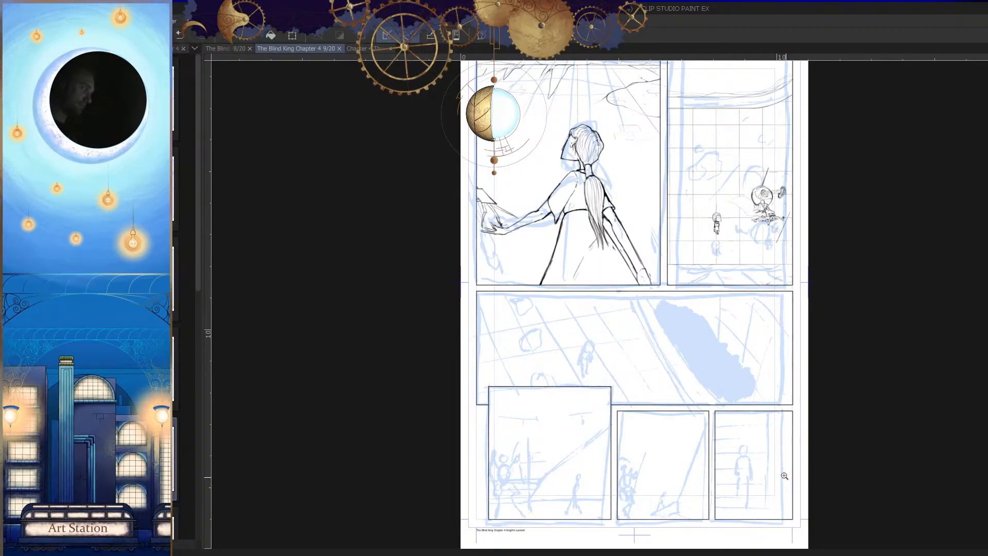